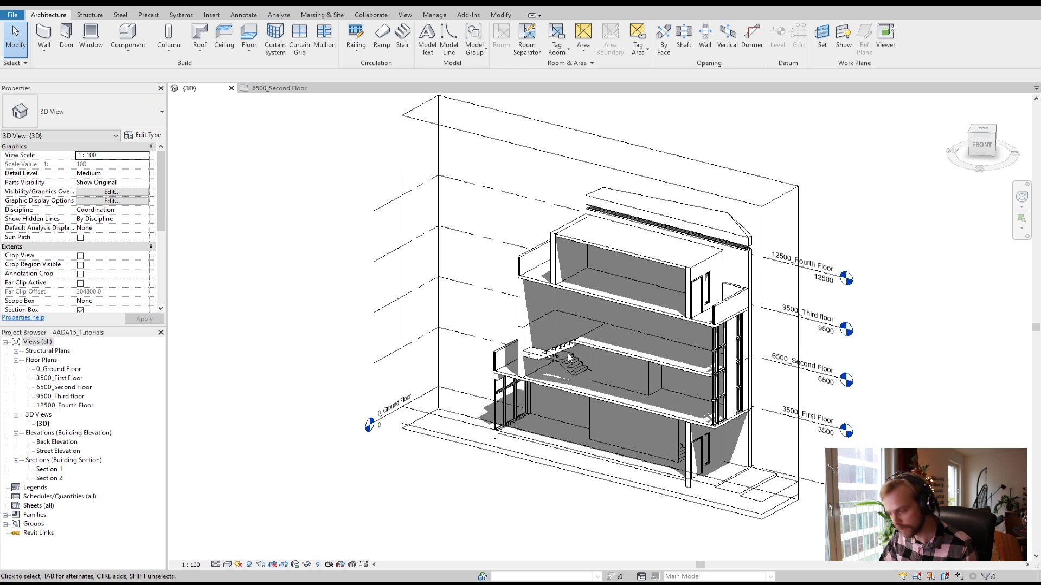
scroll(574, 351, "down", 2)
scroll(687, 411, "up", 2)
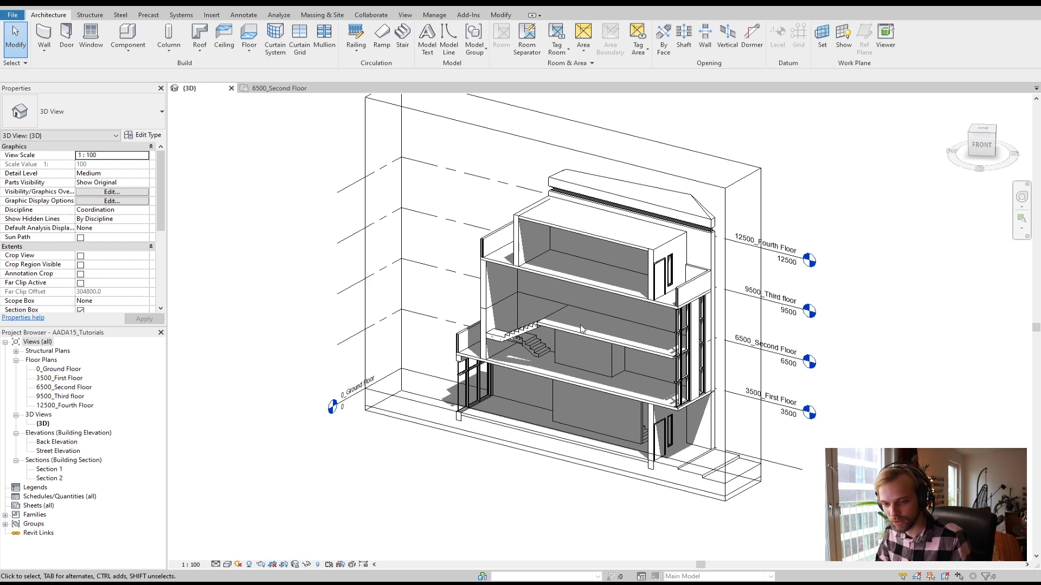
scroll(576, 415, "up", 3)
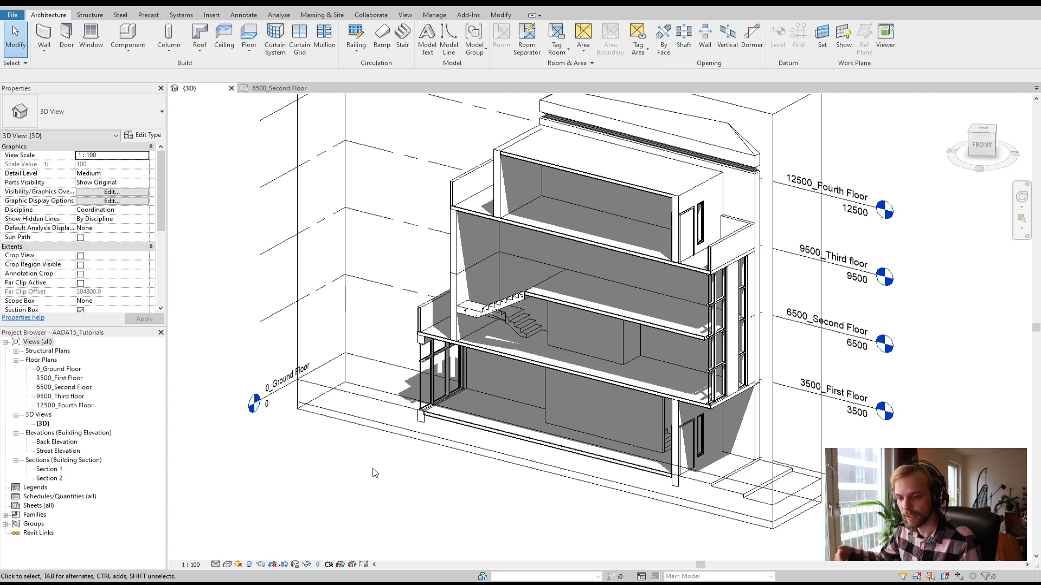
Start placing a component and browse the family types already loaded in the project
left_click(129, 36)
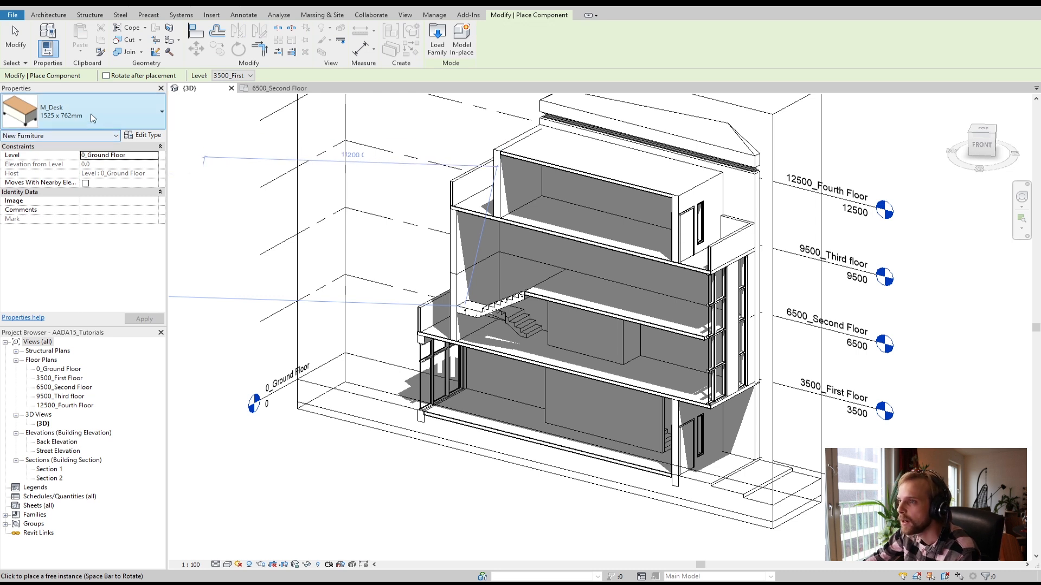
left_click(70, 122)
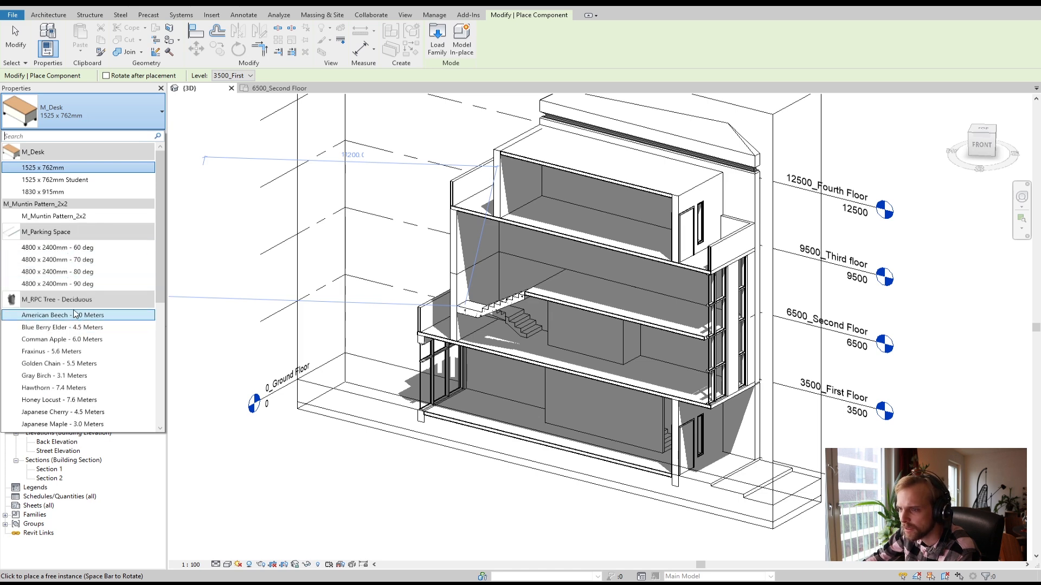
scroll(89, 347, "down", 3)
scroll(90, 351, "down", 4)
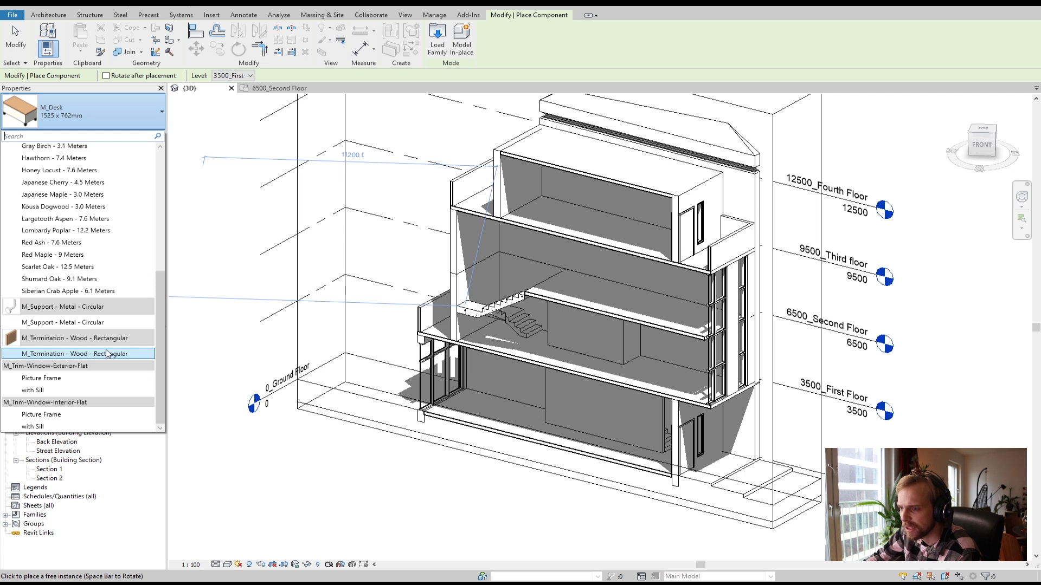
scroll(96, 354, "up", 5)
scroll(94, 354, "up", 2)
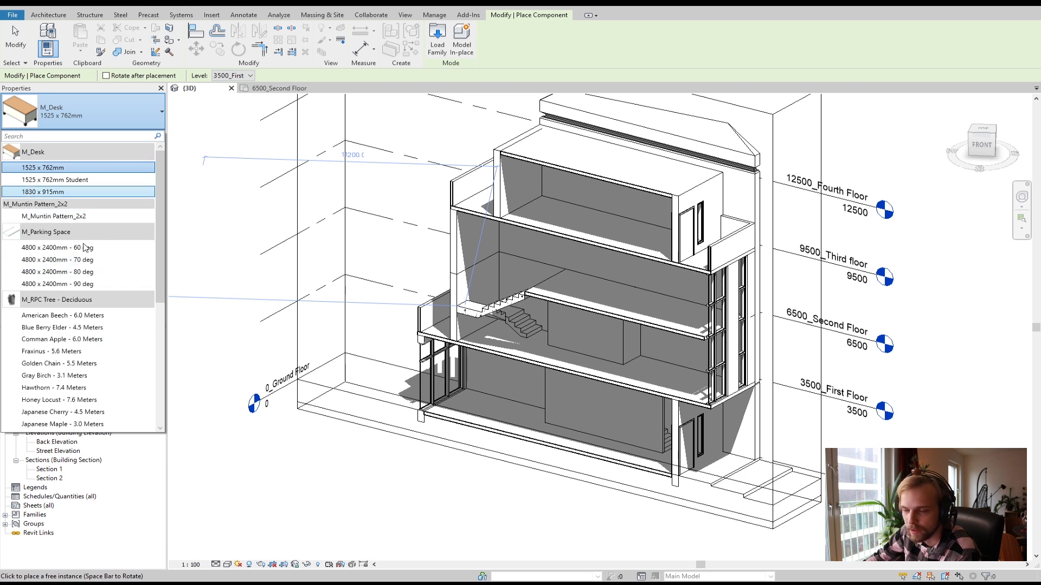
left_click(97, 109)
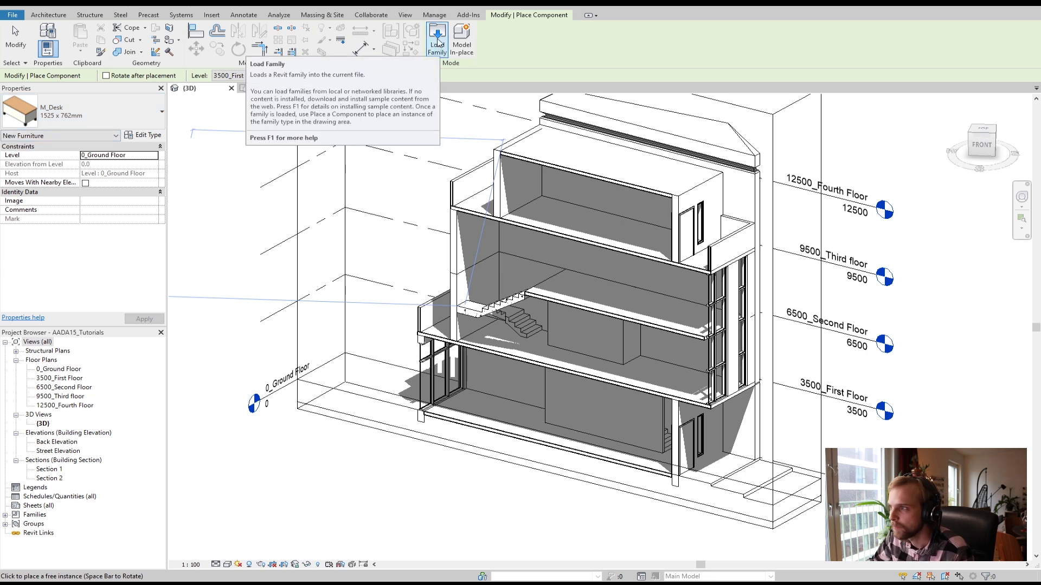
Look through the English-Imperial library's Structural Precast folder for loadable families, then leave component placement without loading any
left_click(438, 42)
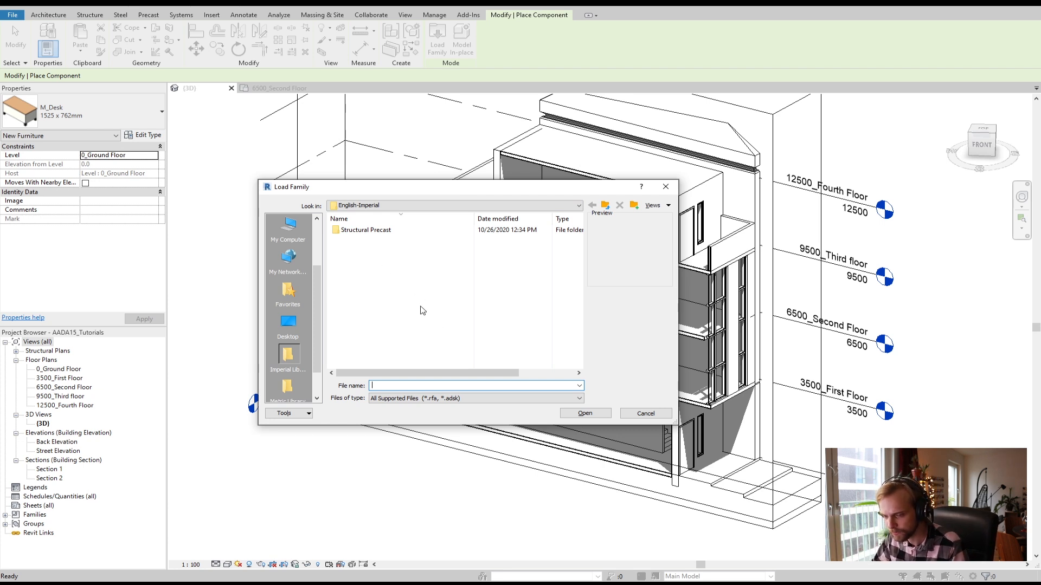
double_click(353, 230)
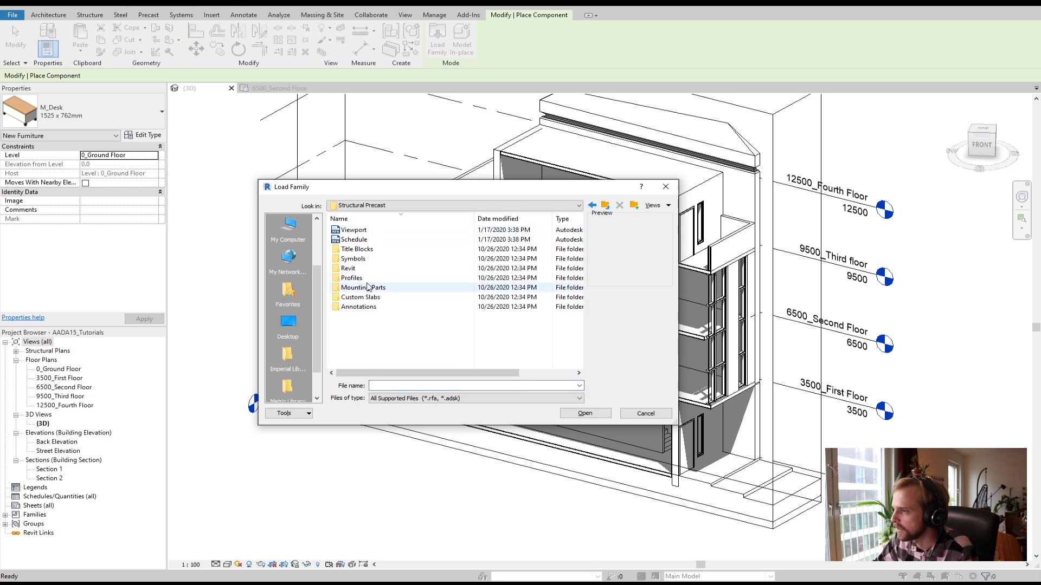
left_click(605, 205)
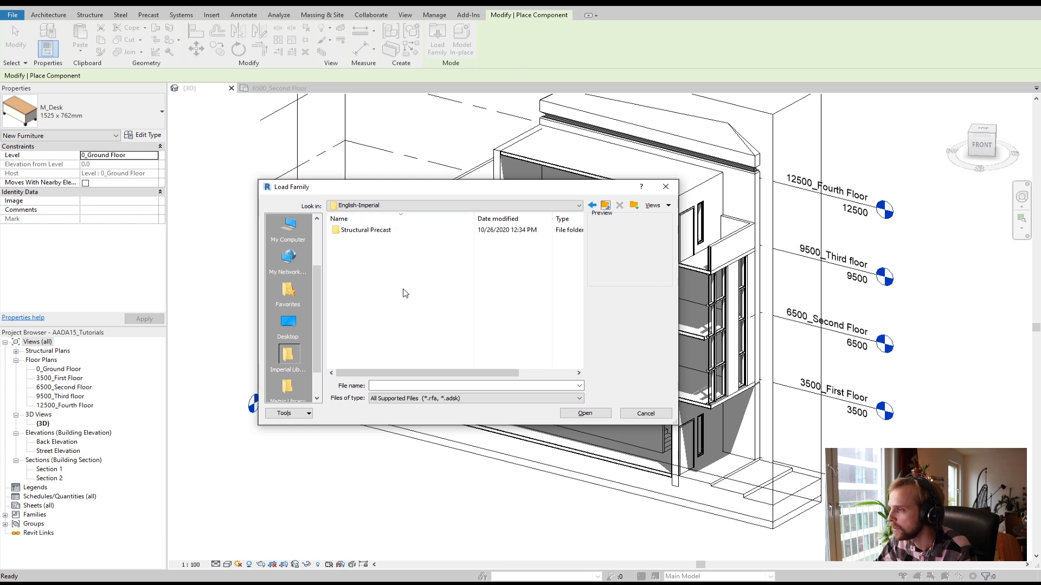
left_click(645, 413)
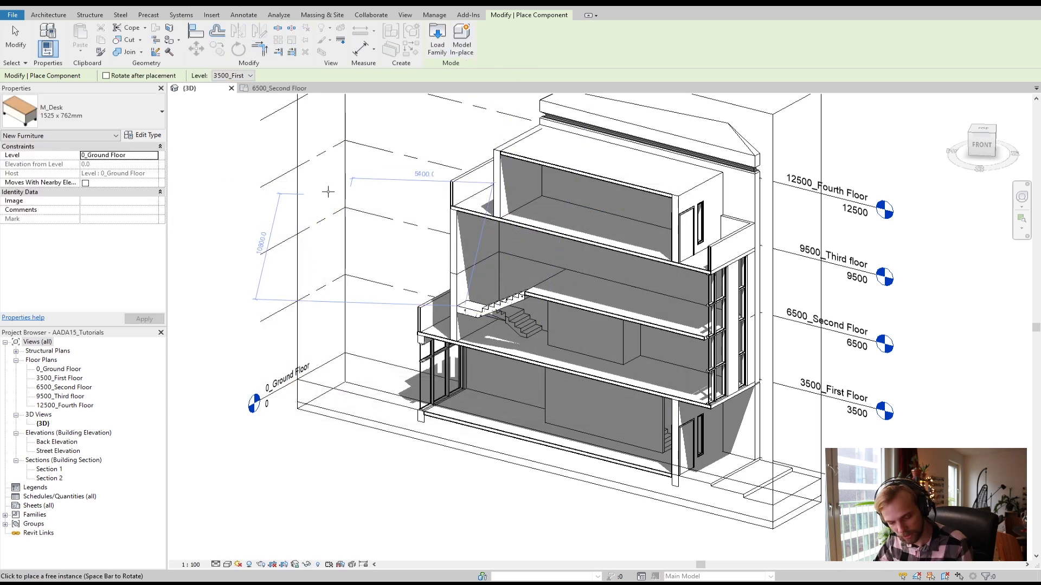
key("Escape")
key("Escape")
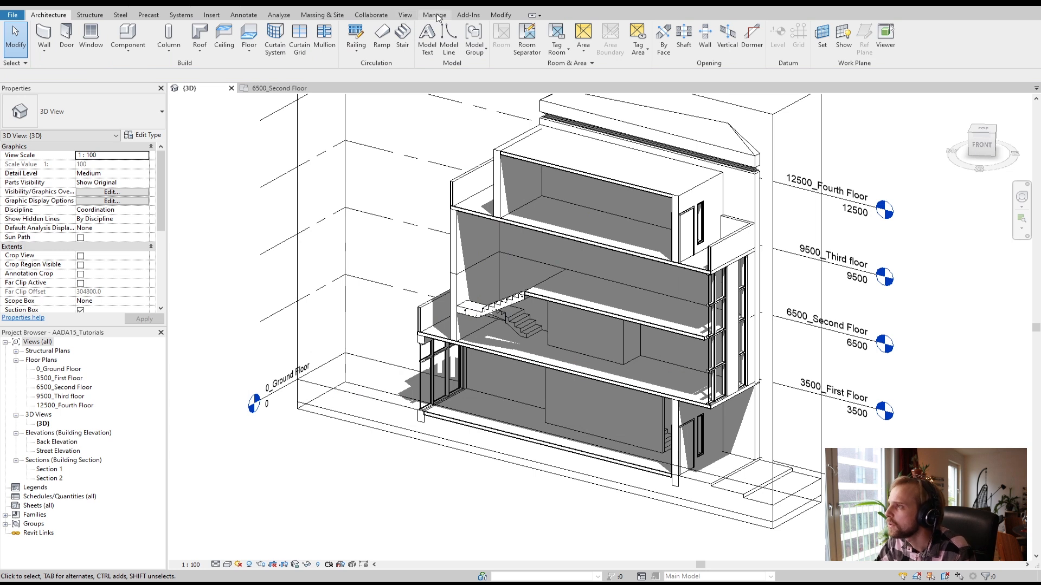
Open the Autodesk Revit 2021 Content download page in the browser and examine the regional template and library packages
left_click(211, 15)
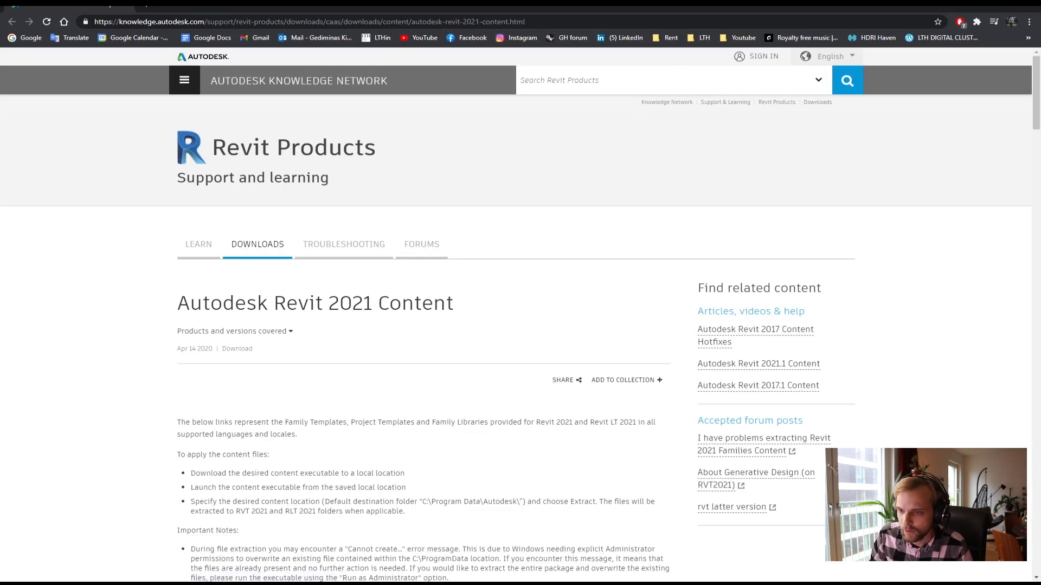
scroll(292, 350, "down", 5)
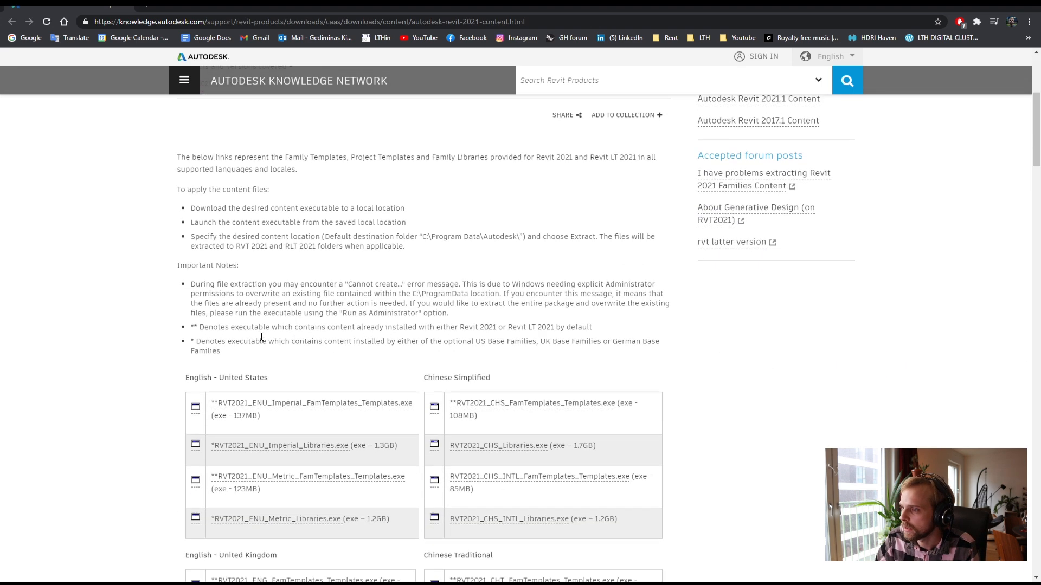
scroll(262, 337, "down", 4)
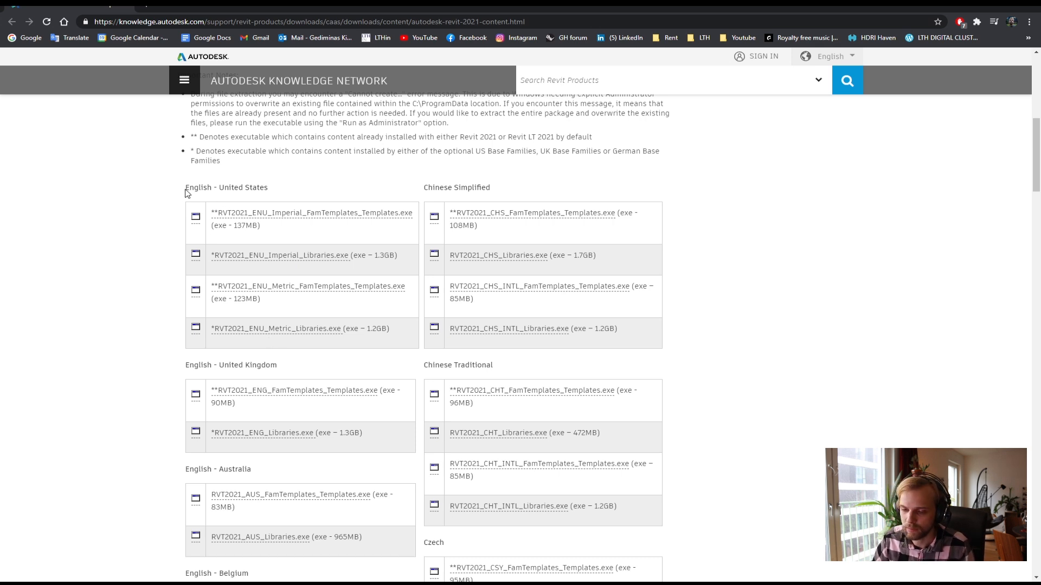
left_click_drag(190, 189, 260, 190)
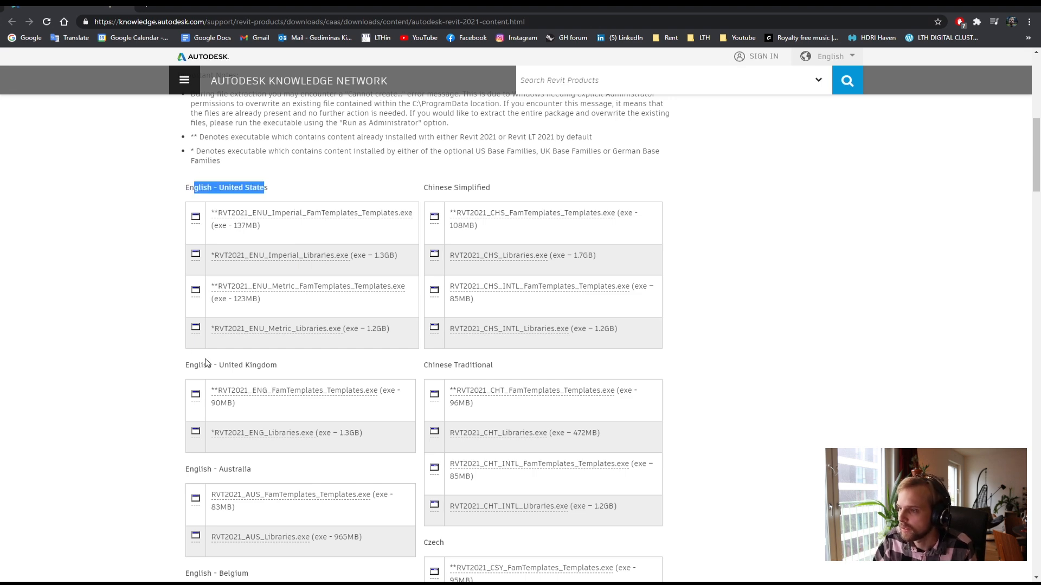
left_click_drag(206, 363, 272, 363)
left_click(267, 367)
scroll(280, 374, "down", 20)
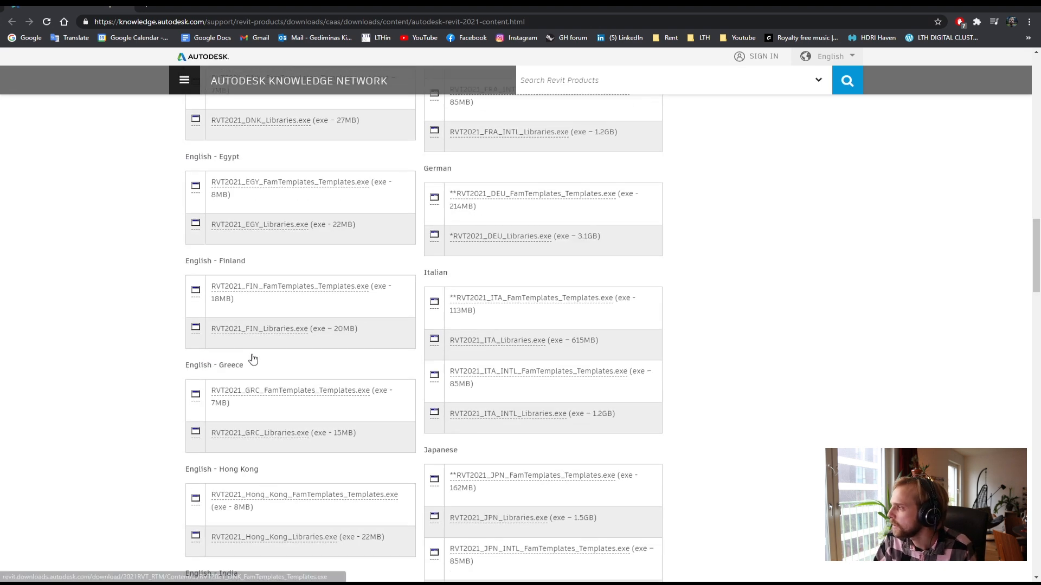
scroll(248, 358, "up", 10)
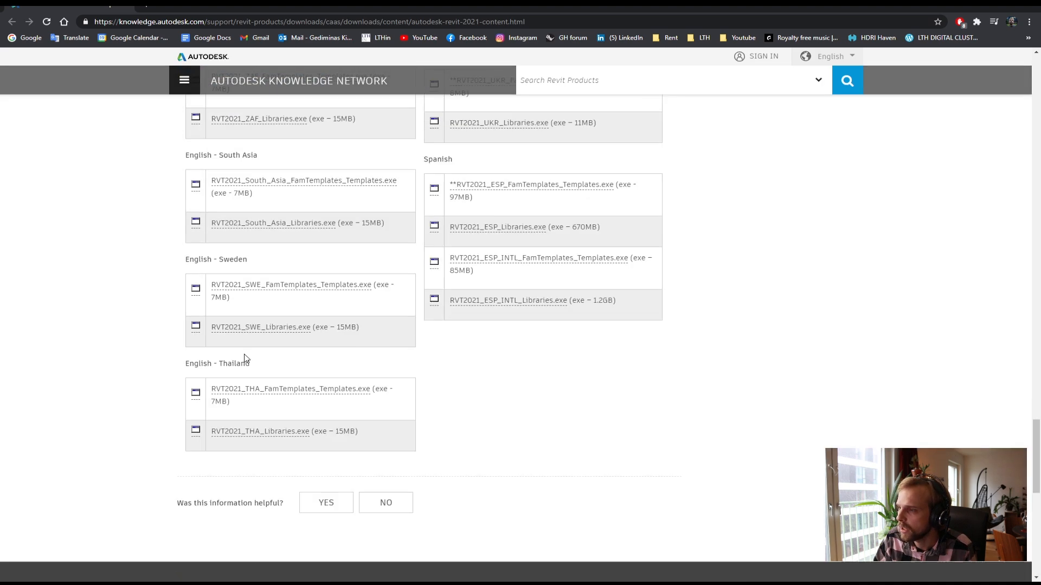
Check the download size of the English - Sweden library package
left_click_drag(193, 286, 256, 289)
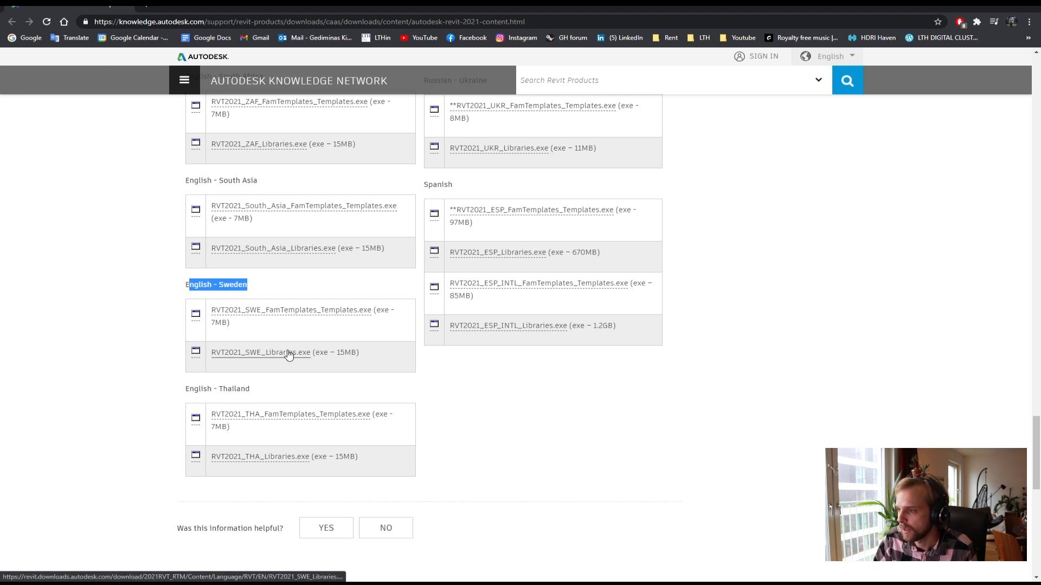
left_click_drag(319, 354, 353, 353)
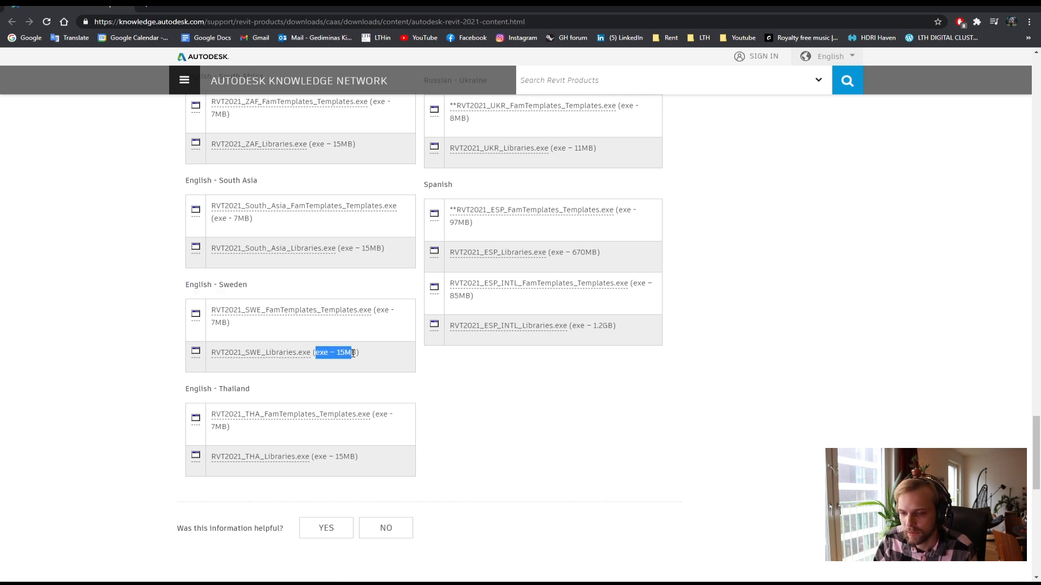
left_click(353, 353)
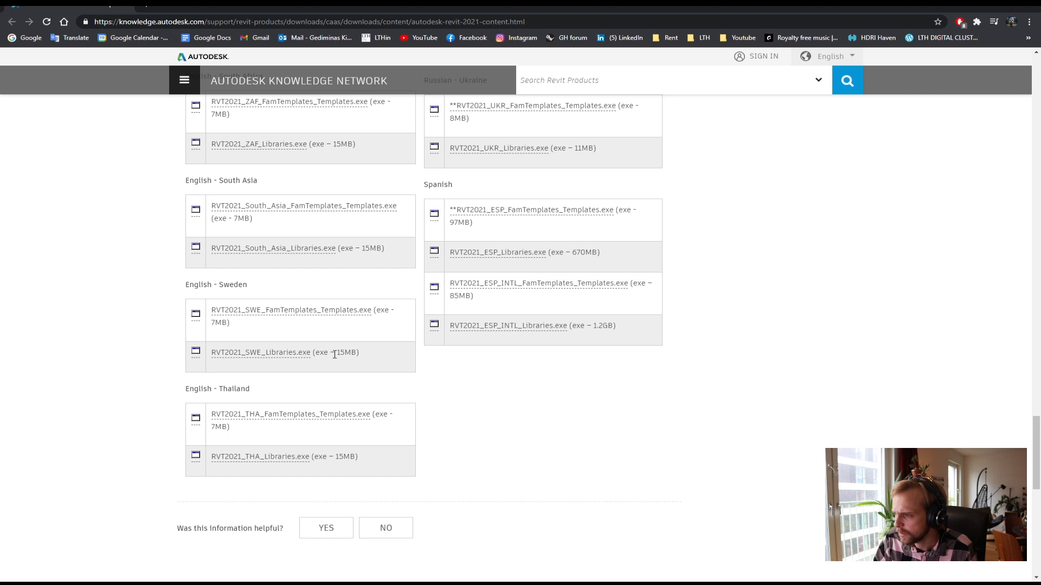
left_click_drag(345, 354, 355, 354)
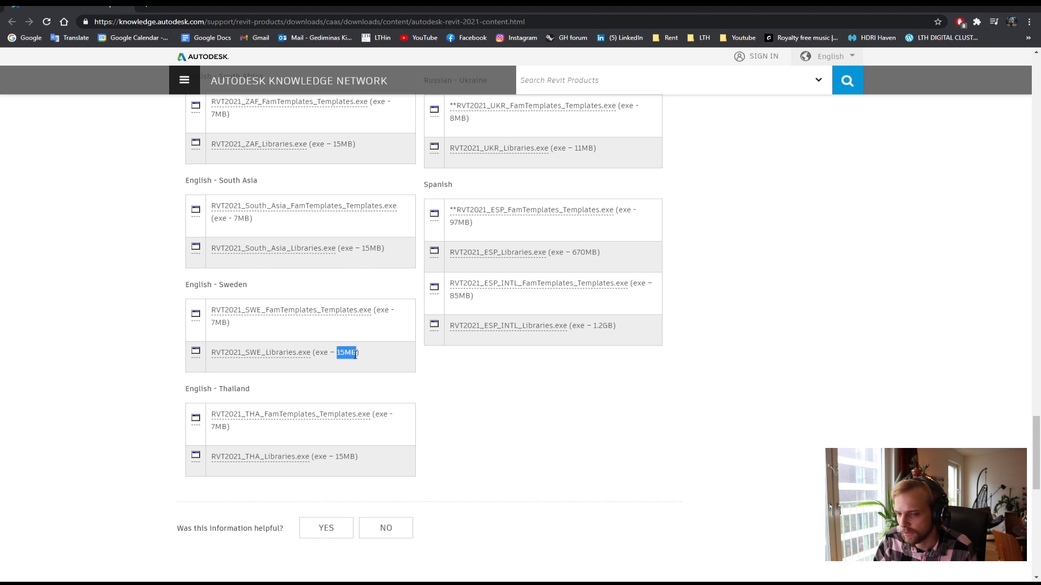
left_click(355, 354)
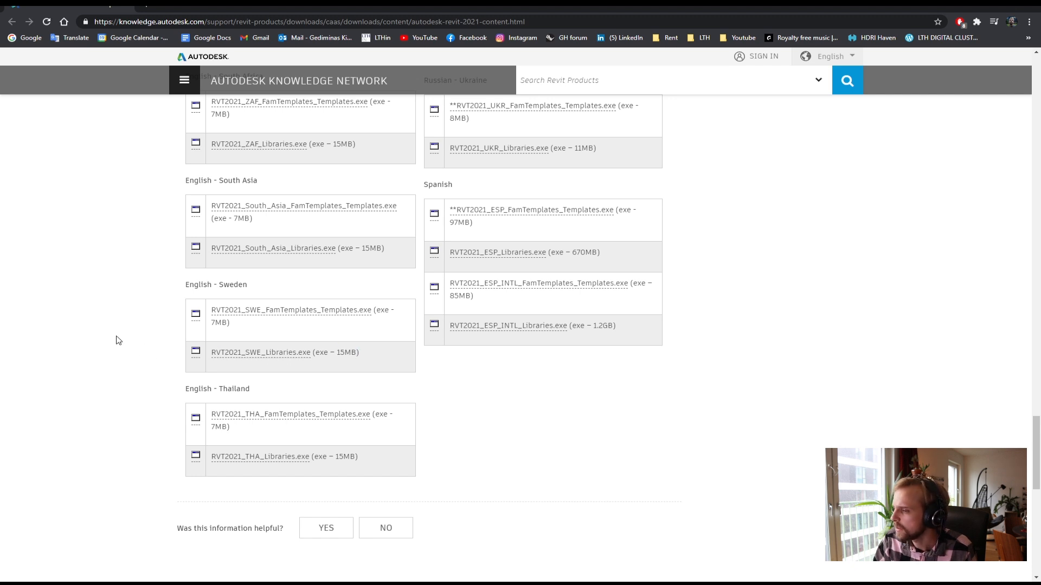
scroll(144, 283, "up", 20)
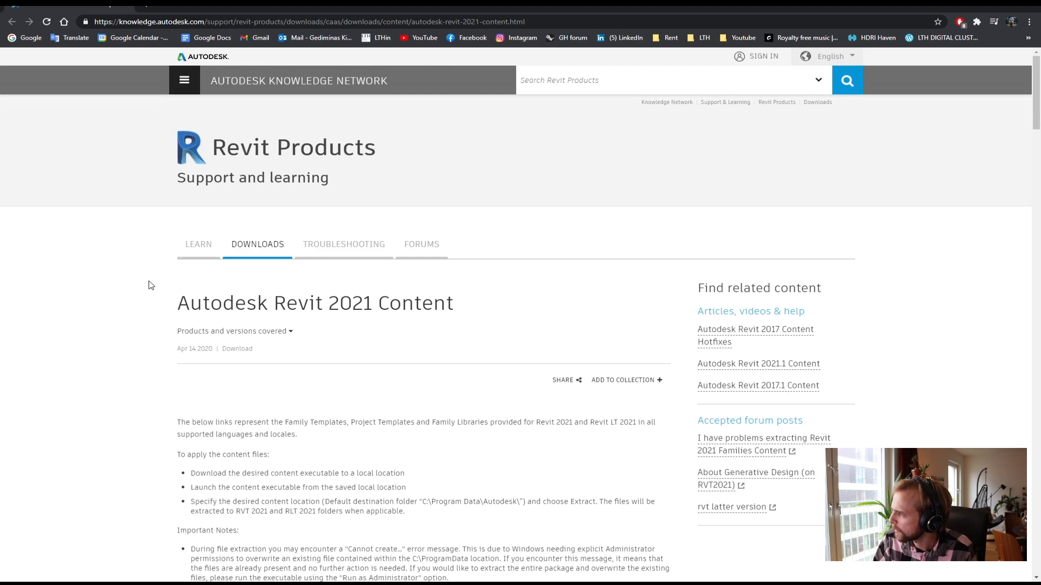
Download RVT2021_ENU_Metric_Libraries.exe from the English - United States content packages
scroll(142, 372, "down", 5)
scroll(142, 373, "down", 2)
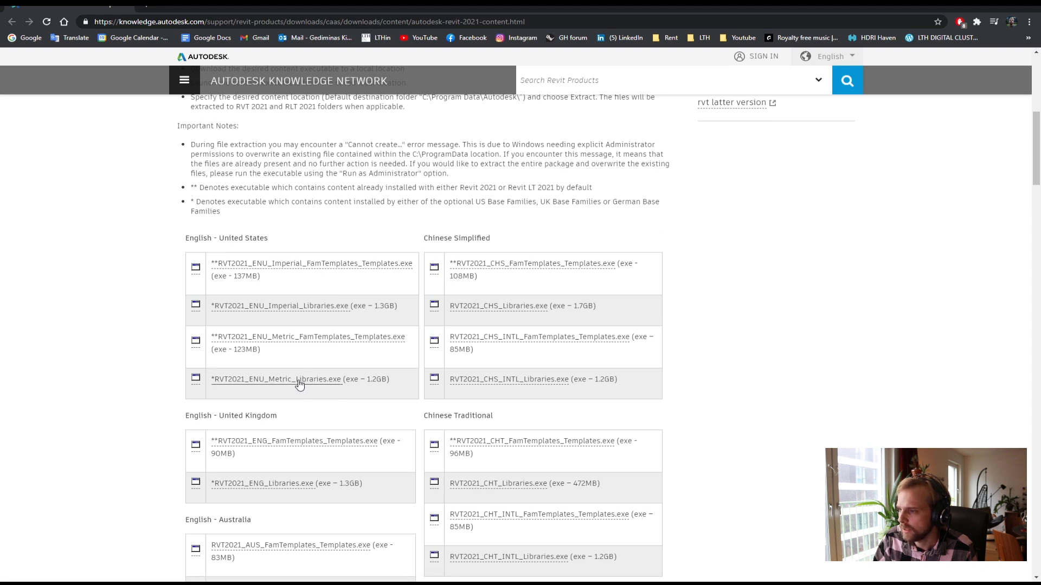
left_click_drag(369, 380, 385, 378)
left_click(384, 378)
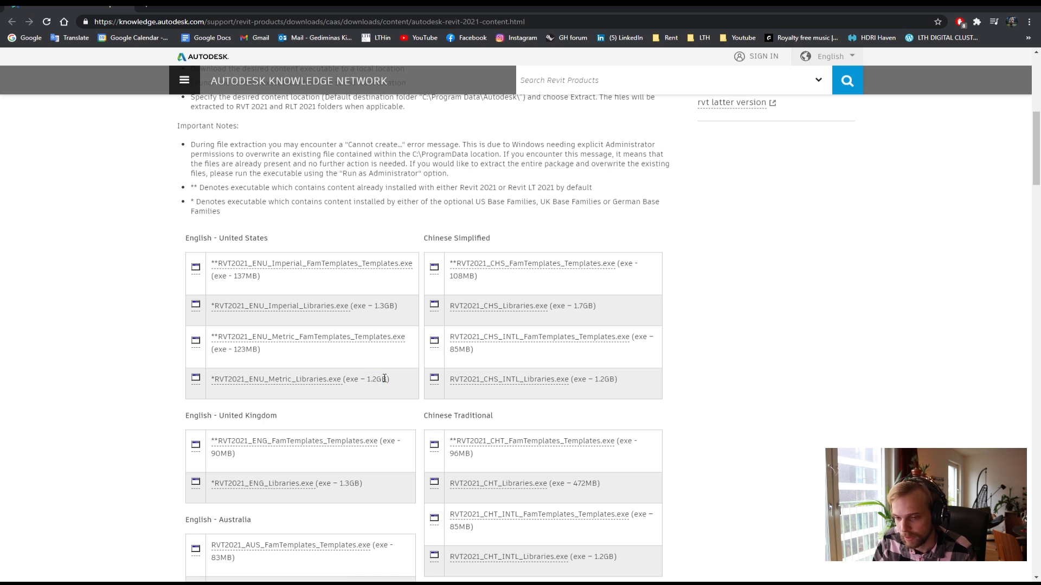
left_click_drag(379, 379, 365, 379)
left_click(359, 379)
left_click(272, 382)
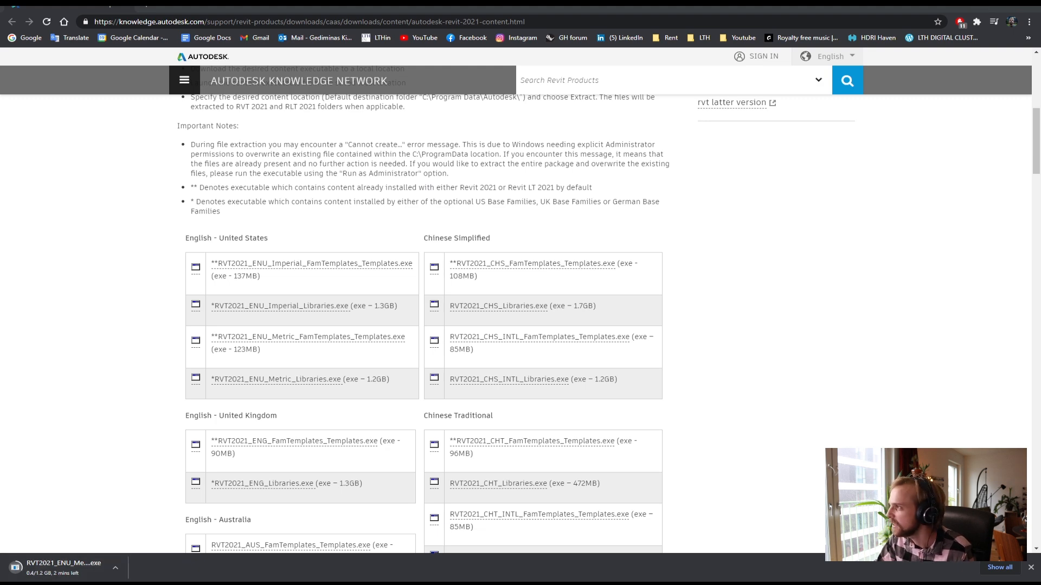
Switch back to Revit and choose the M_Desk 1525 x 762mm type for component placement
left_click(978, 5)
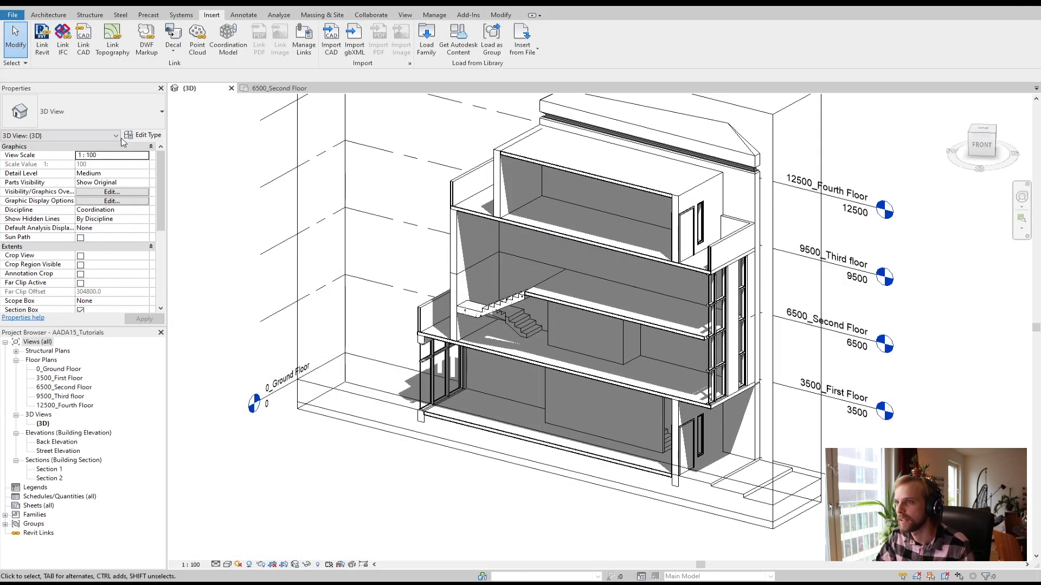
left_click(49, 15)
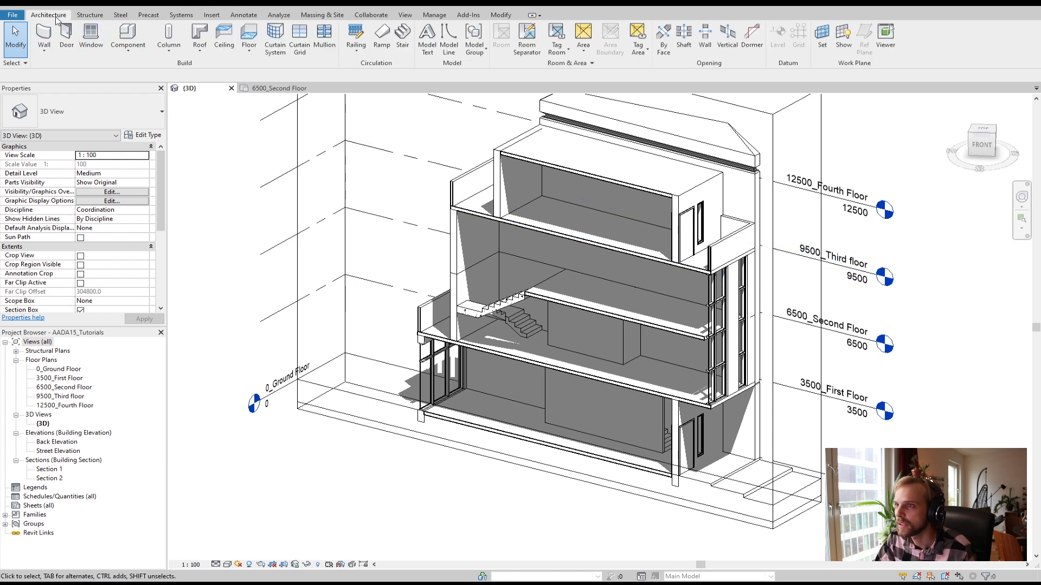
left_click(135, 39)
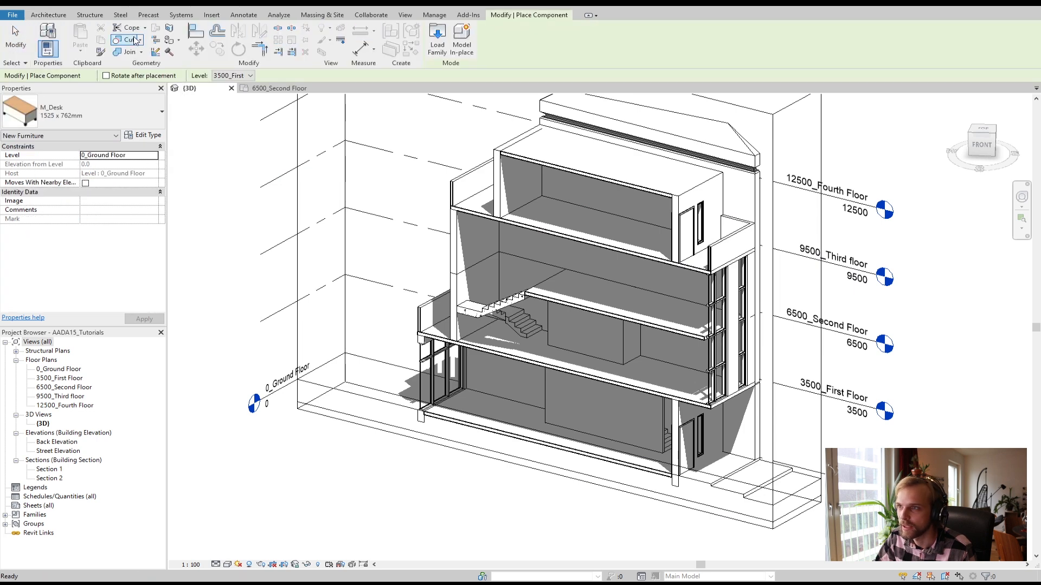
left_click(110, 118)
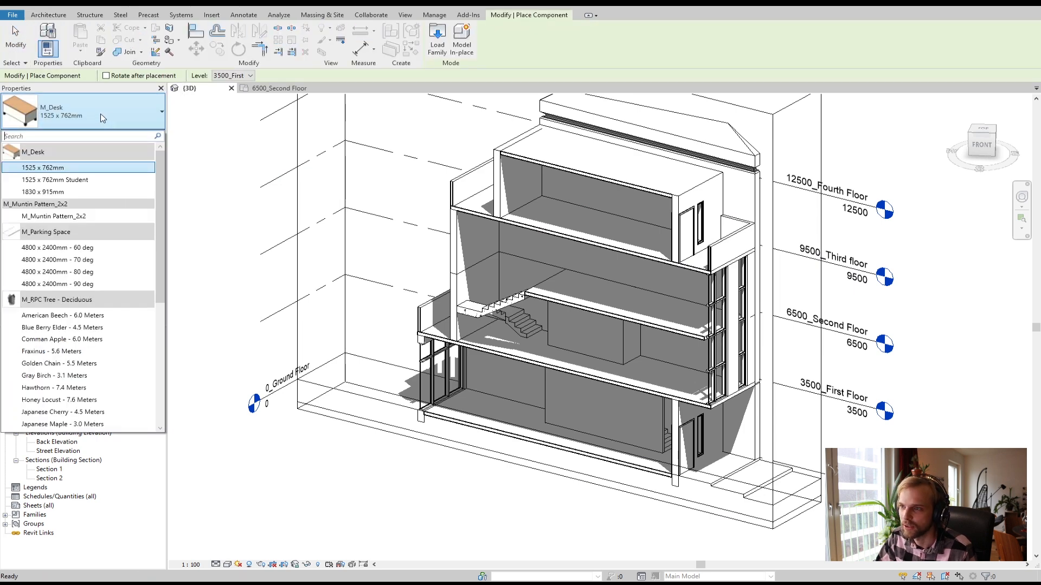
left_click(32, 168)
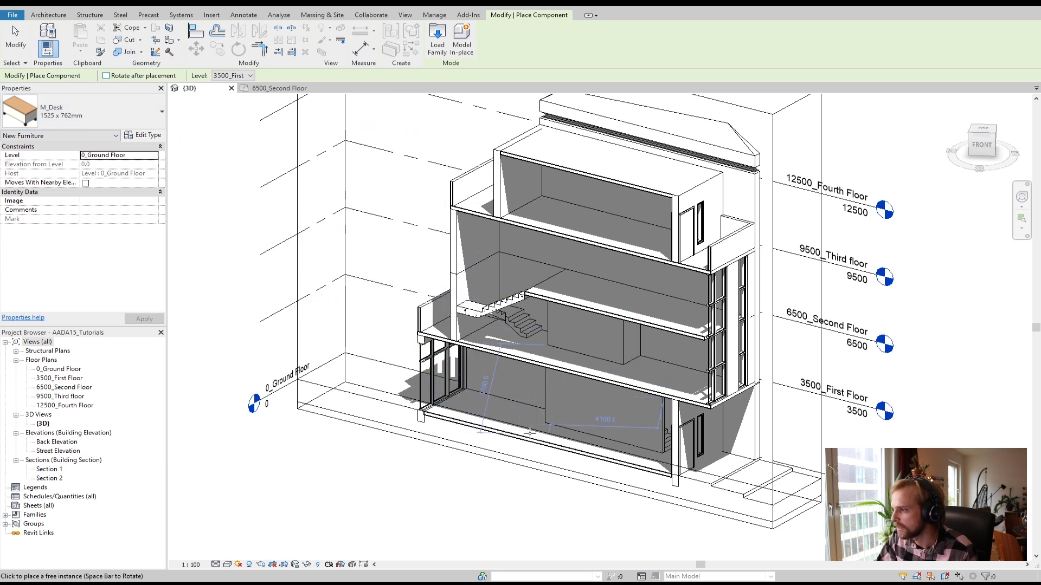
Place two M_Desk 1525 x 762mm desks in the 0_Ground Floor plan, between the glazed facade and the stair
double_click(59, 370)
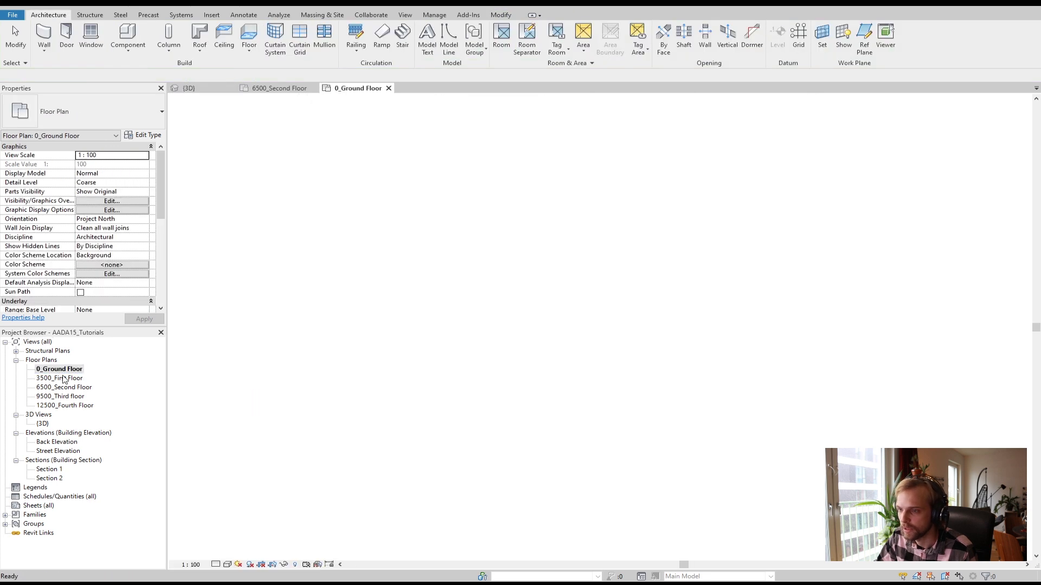
middle_click_drag(627, 307, 496, 348)
scroll(497, 348, "up", 5)
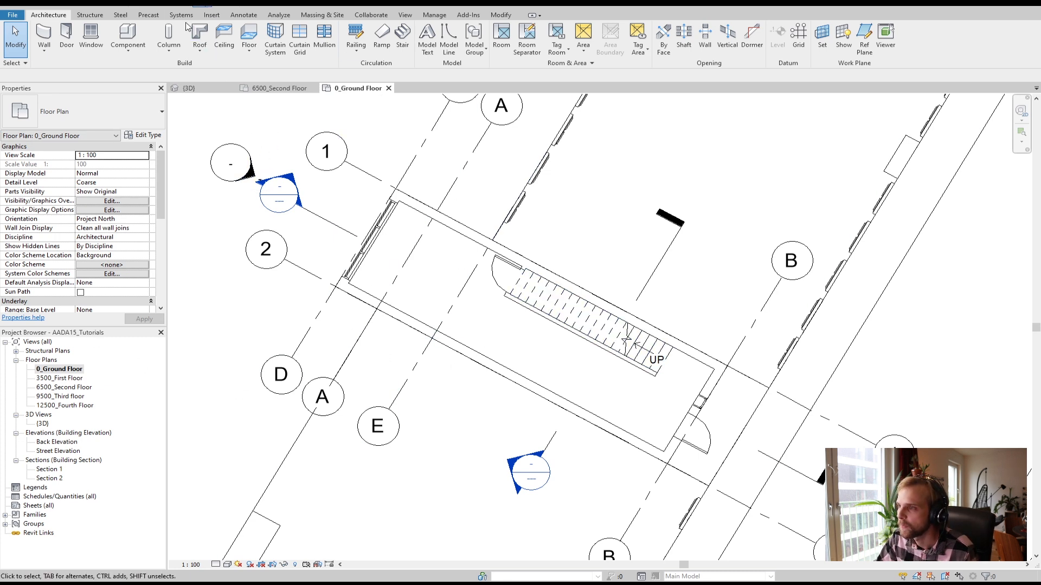
left_click(132, 36)
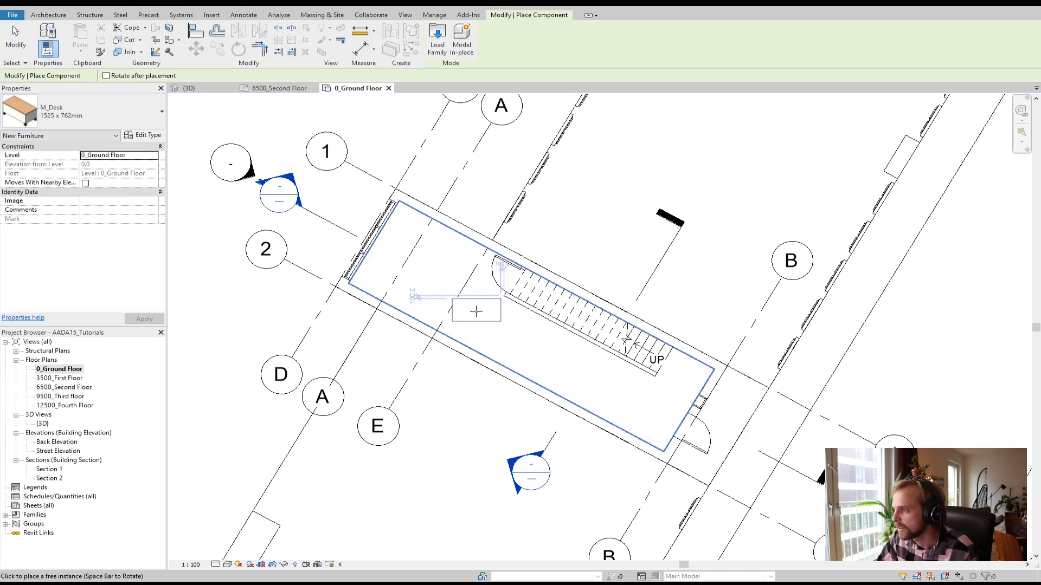
scroll(478, 315, "up", 1)
scroll(478, 314, "up", 1)
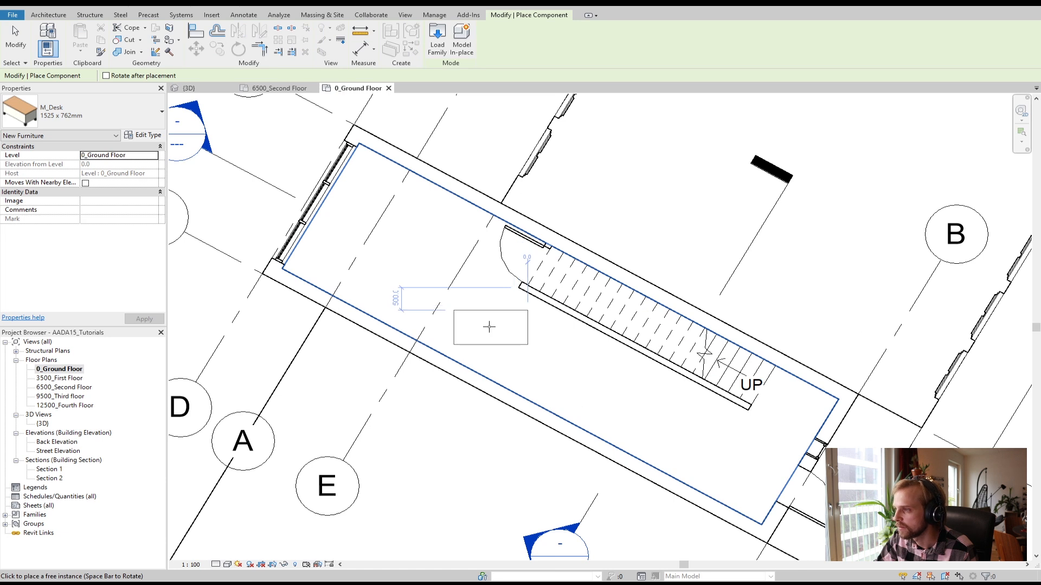
left_click(489, 327)
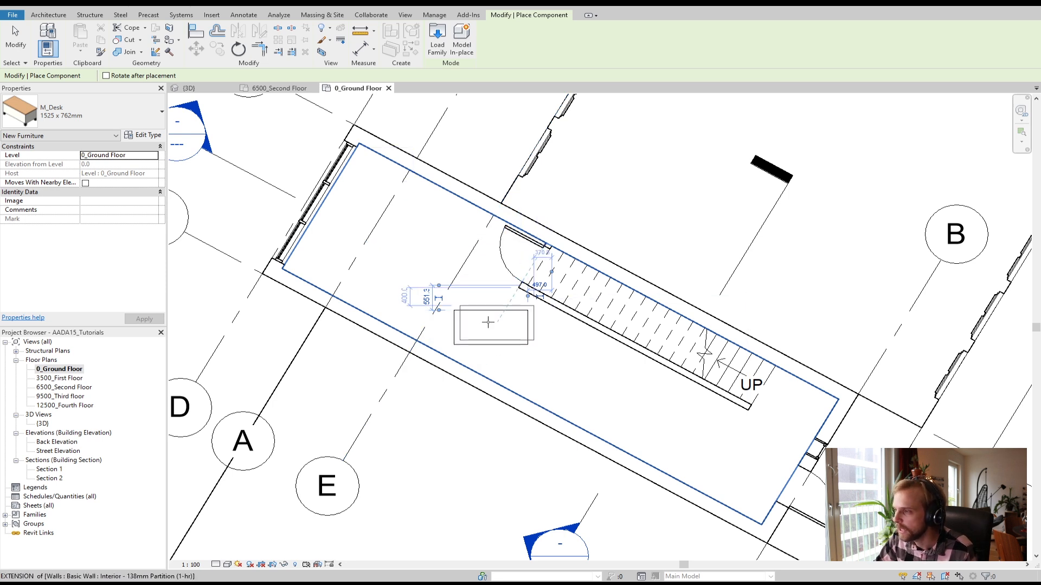
left_click(415, 264)
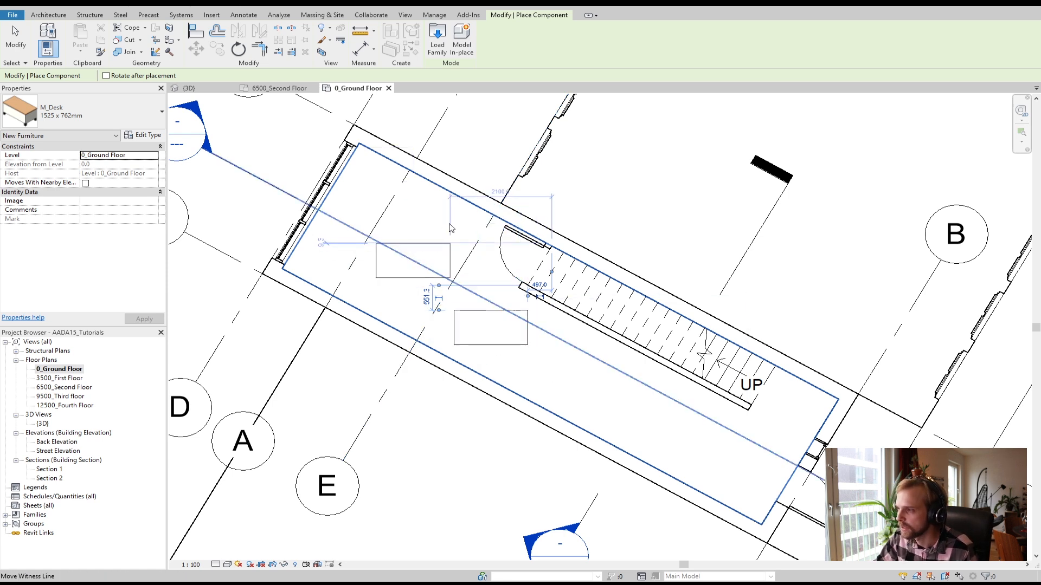
key("Escape")
key("Escape")
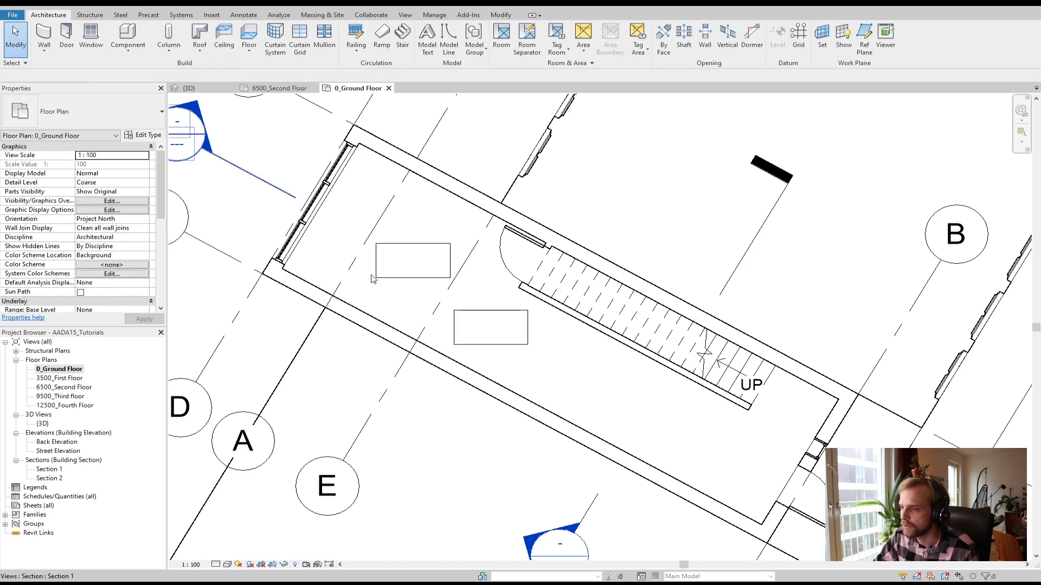
Inspect the two placed desks up close in the 3D view
left_click(190, 88)
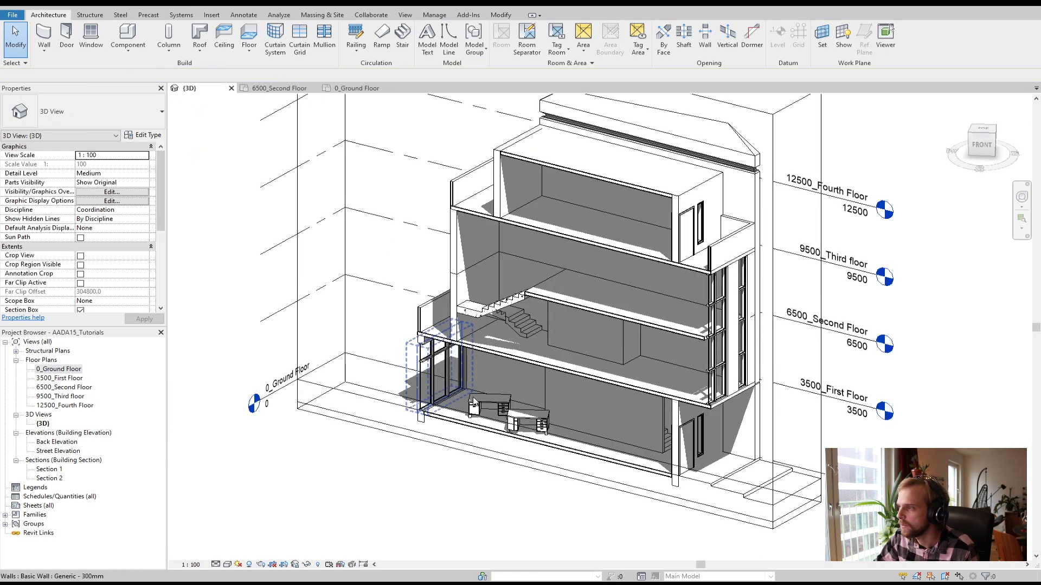
scroll(530, 456, "up", 5)
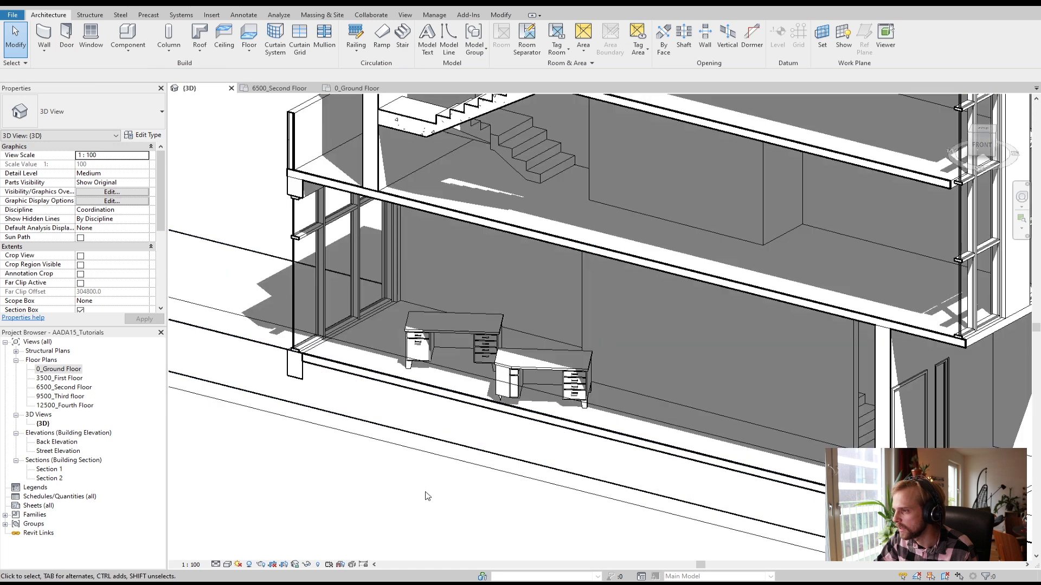
scroll(491, 449, "up", 3)
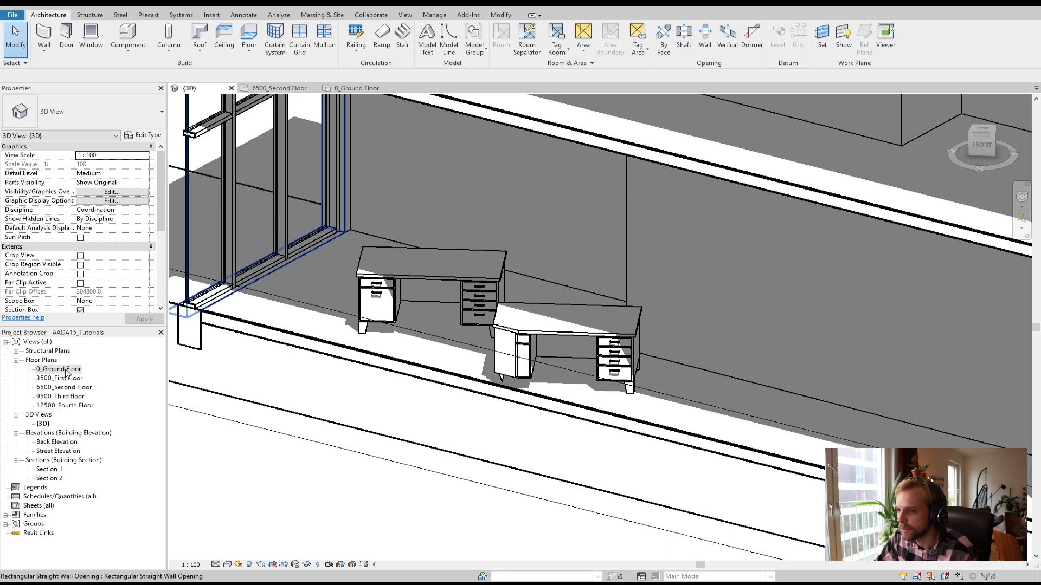
In the 0_Ground Floor plan, delete the desk nearer the glazed facade and move the remaining desk into its place
left_click(59, 369)
double_click(66, 372)
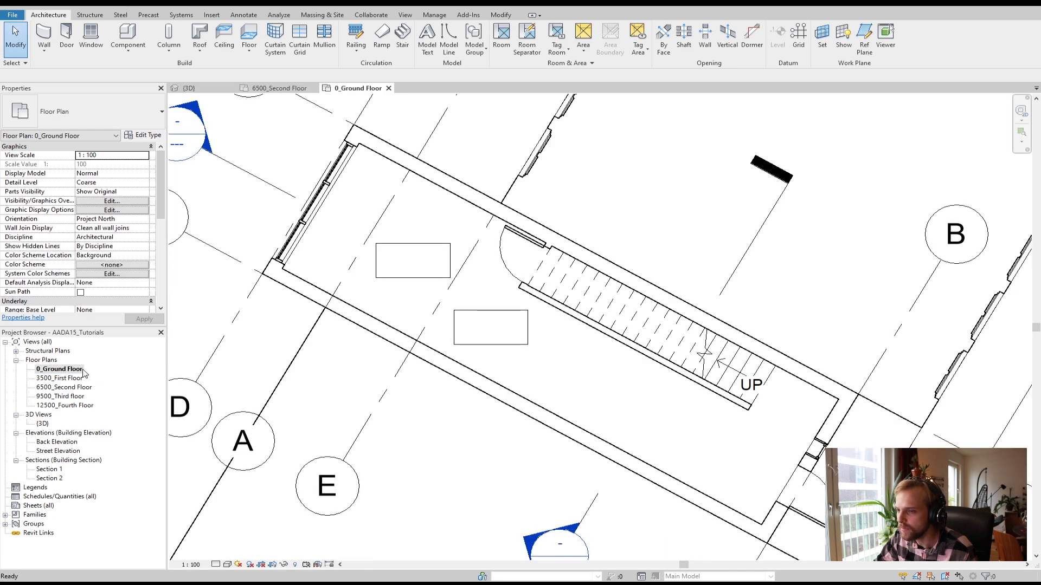
left_click(414, 249)
key("Delete")
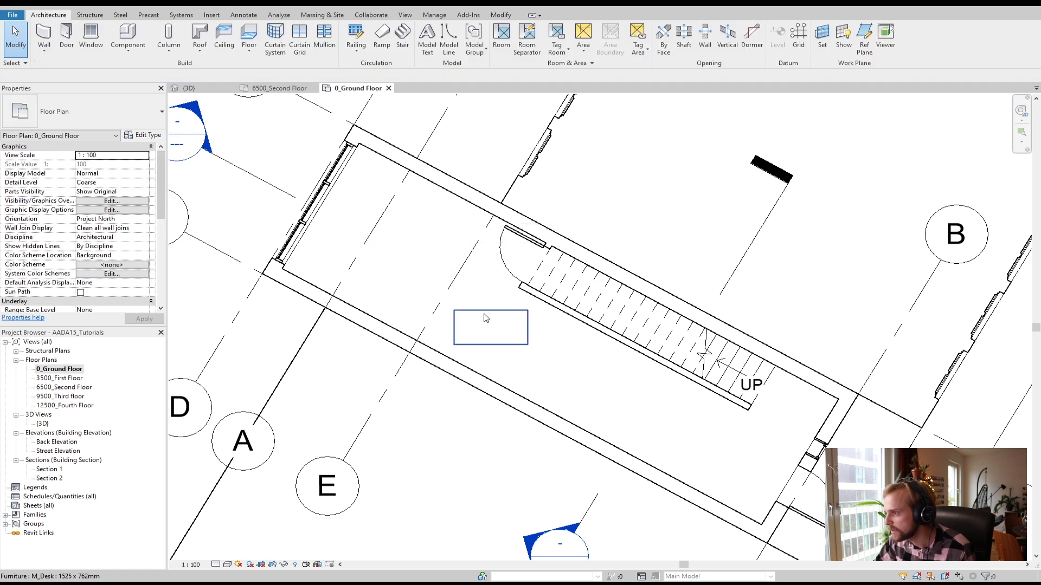
left_click(483, 313)
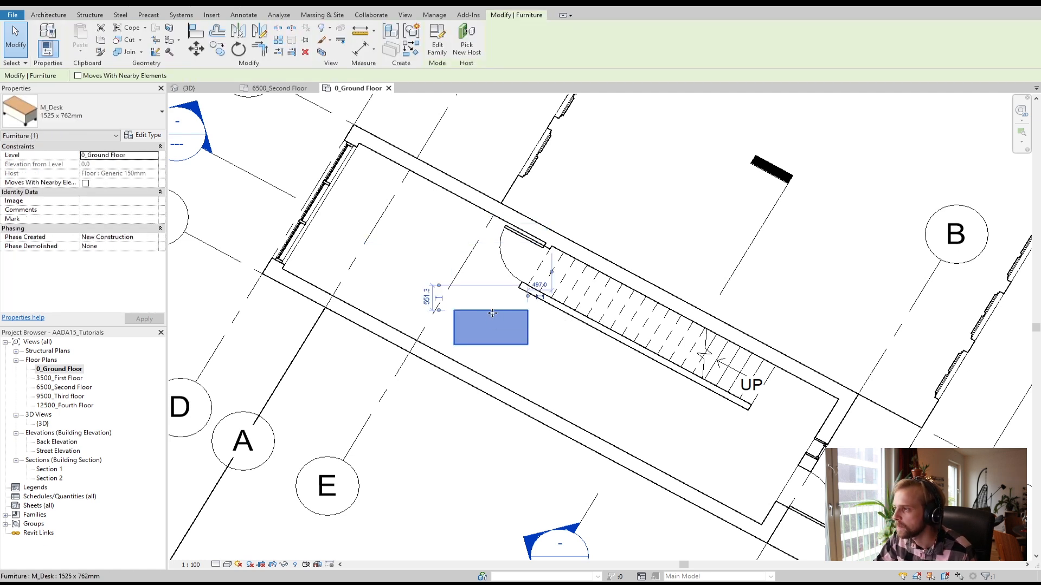
left_click_drag(492, 314, 419, 230)
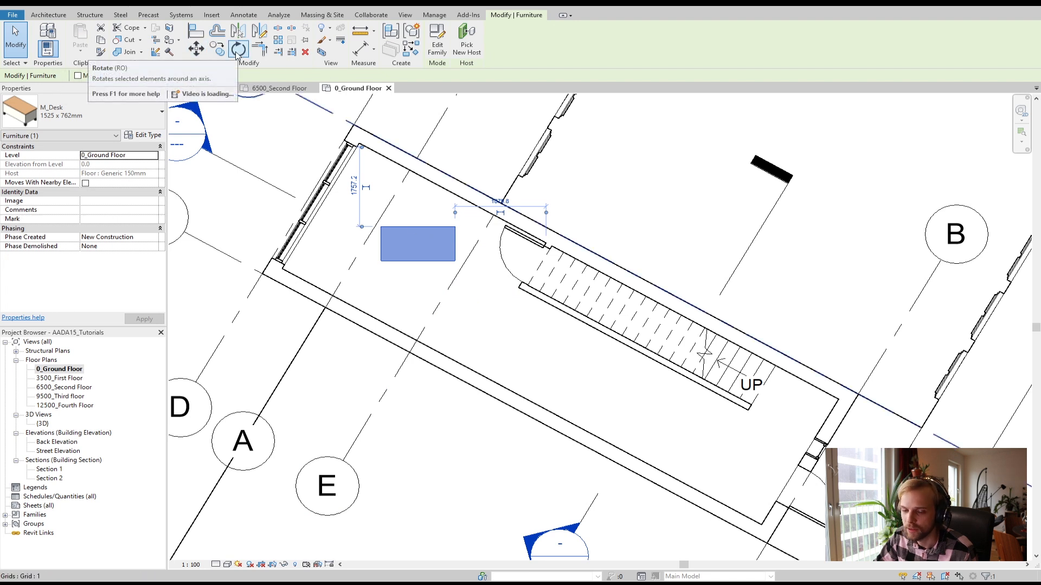
Try to rotate the desk about its centre so it runs parallel to the long side walls
left_click(237, 50)
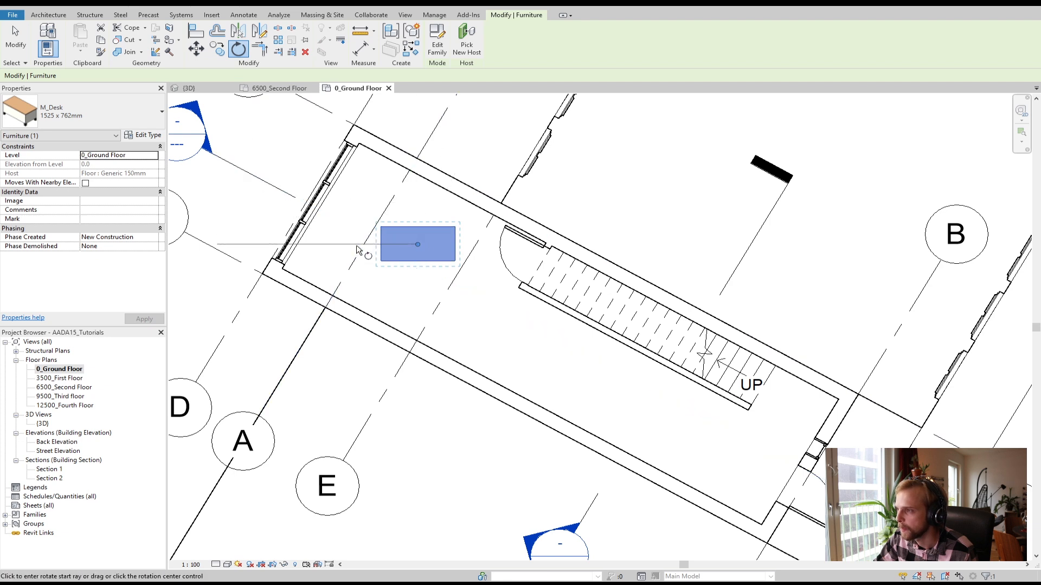
scroll(388, 246, "up", 2)
left_click(377, 243)
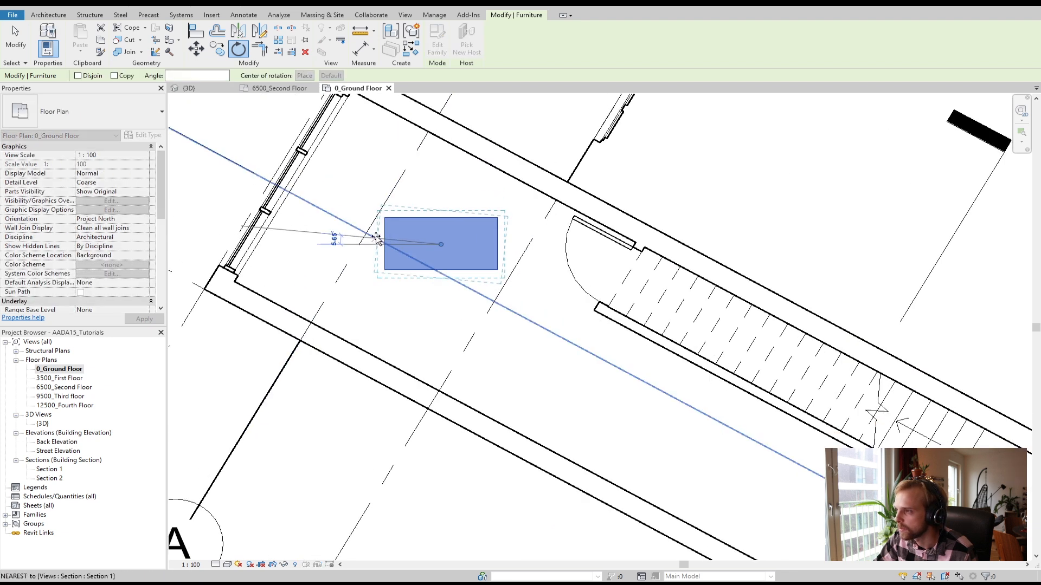
left_click(342, 196)
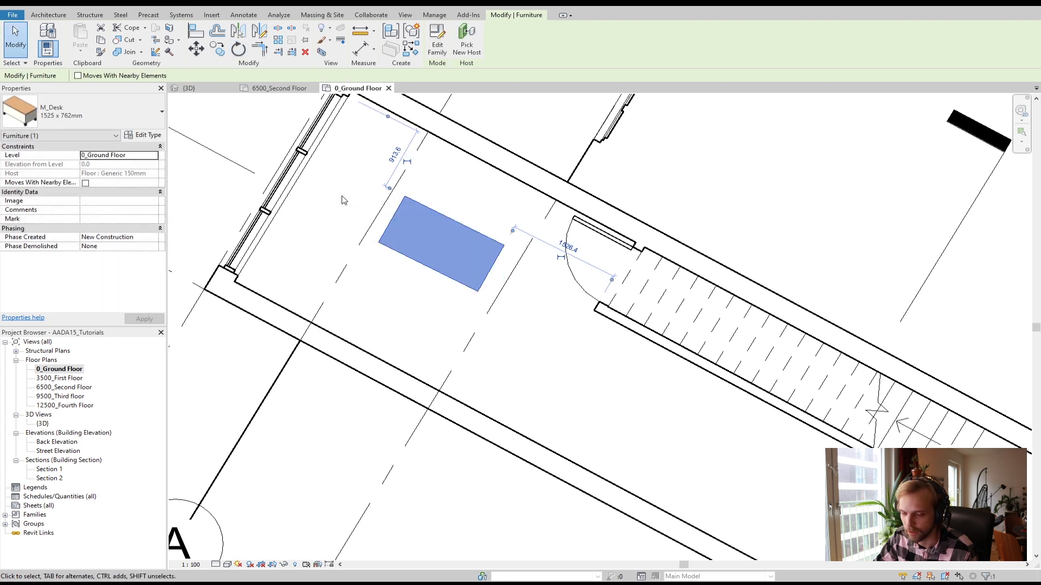
key("ctrl+z")
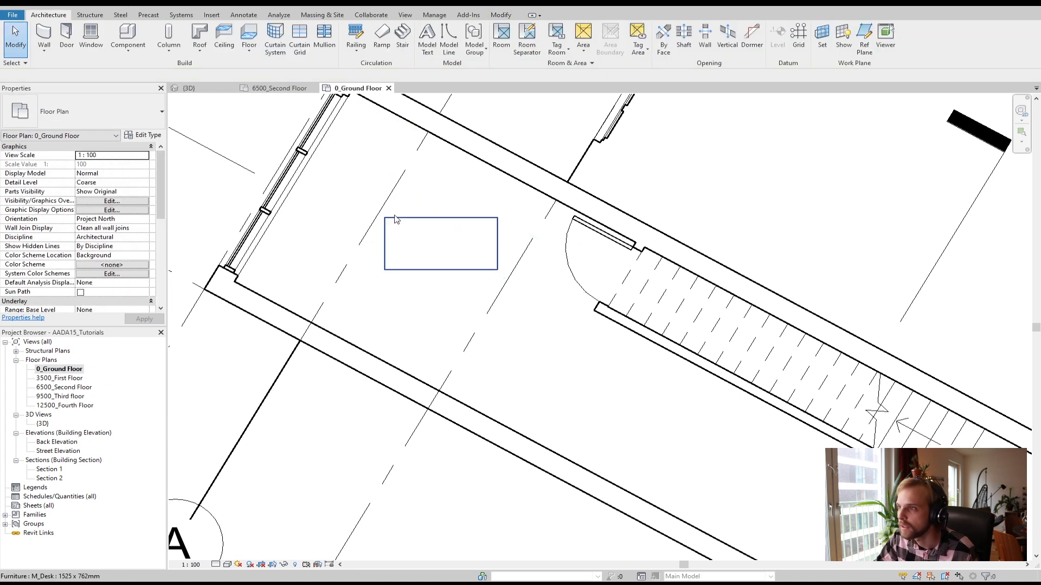
Align the desk's long edge with the inner face of the stair-side wall
left_click(448, 218)
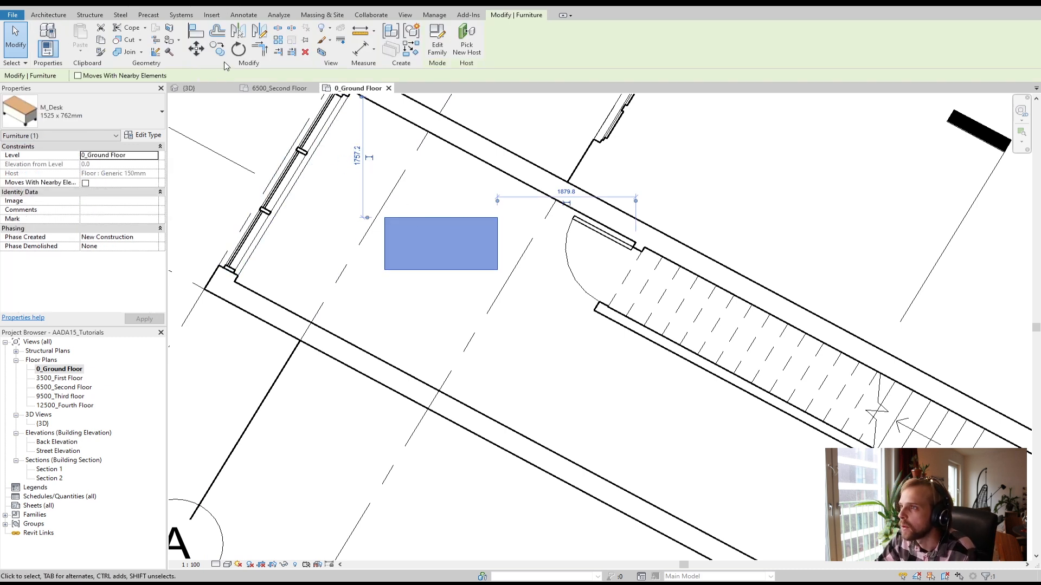
left_click(196, 36)
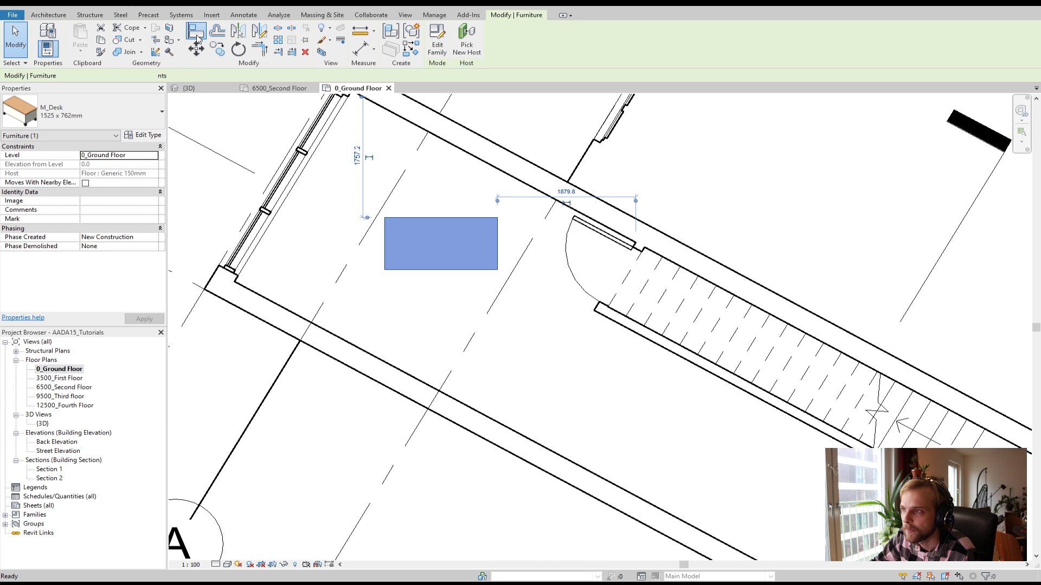
left_click(470, 158)
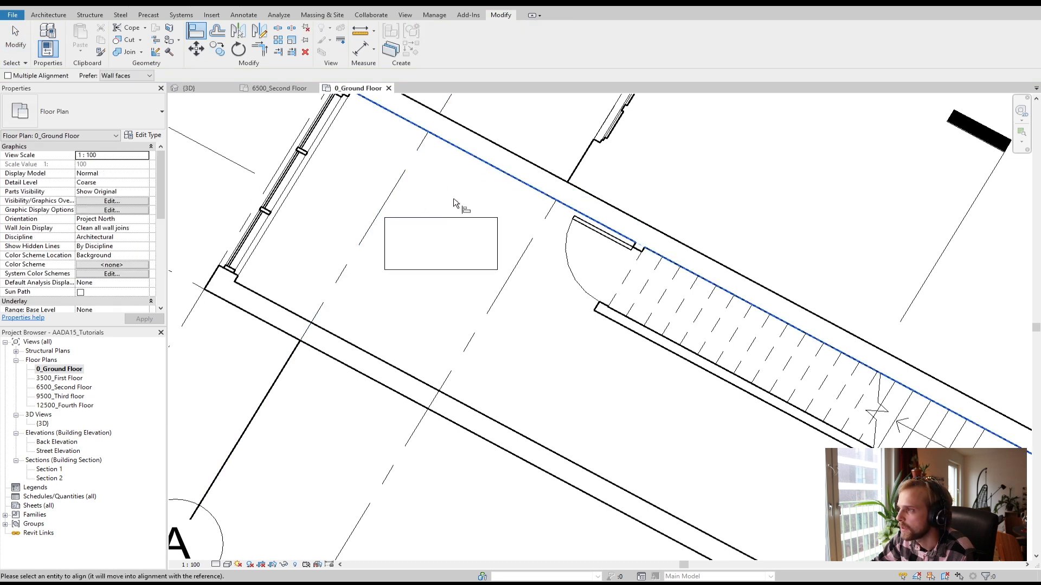
left_click(421, 219)
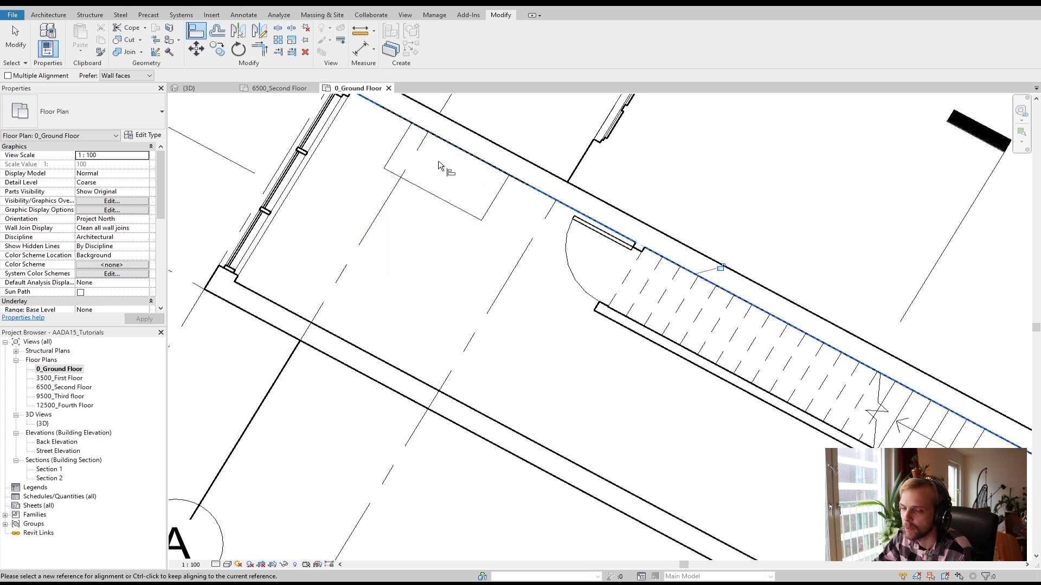
left_click(196, 51)
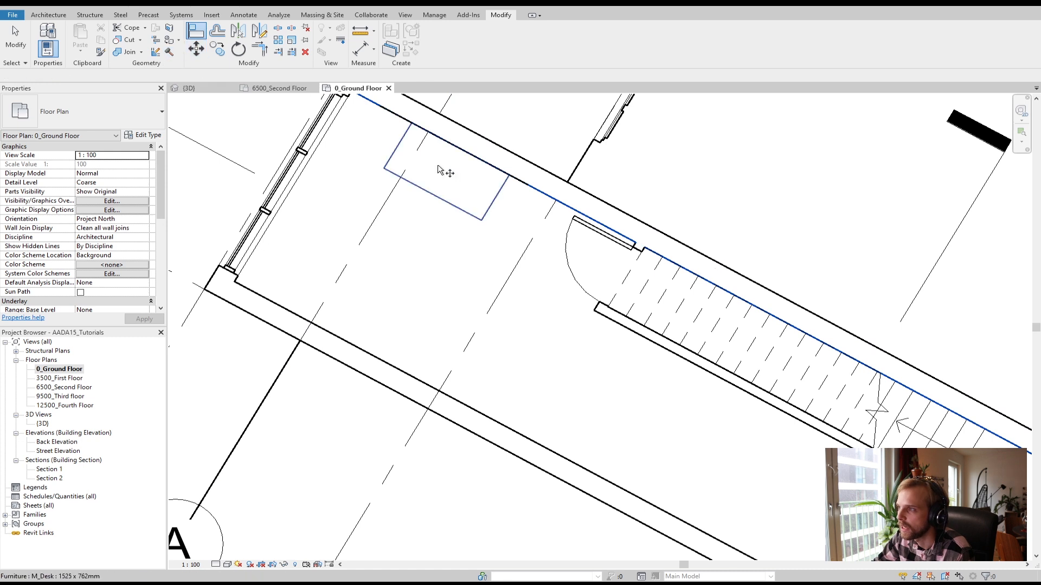
left_click(446, 199)
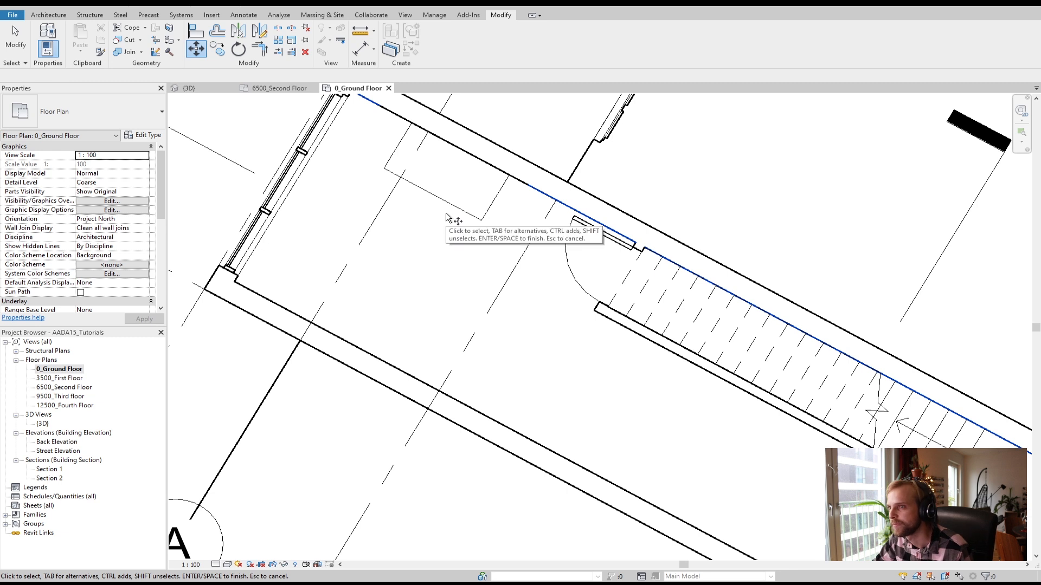
key("Escape")
Slide the desk along the wall toward the stair door and check its placement in the 3D view
left_click_drag(449, 212, 482, 227)
key("Escape")
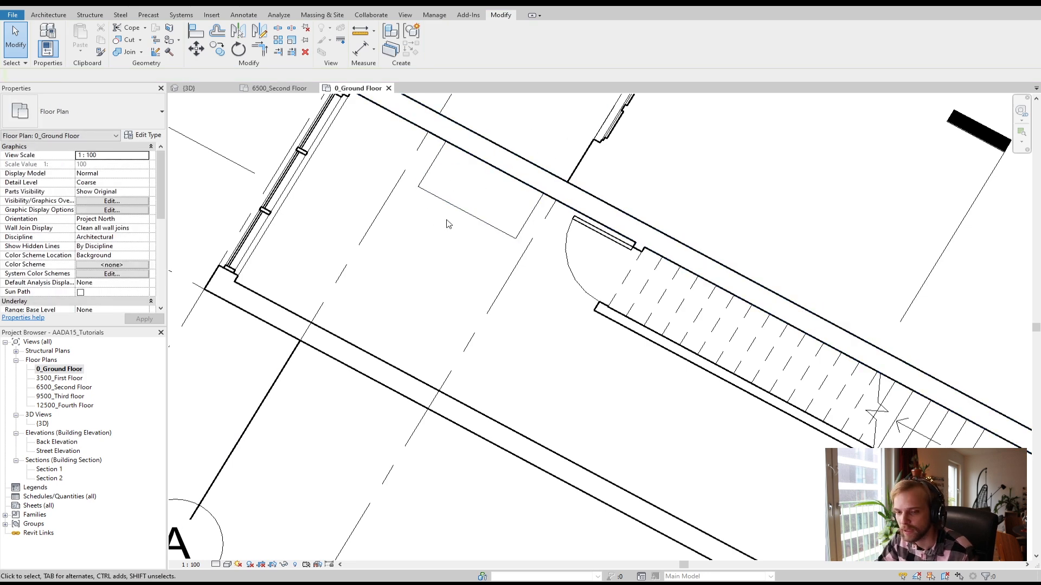
left_click(189, 88)
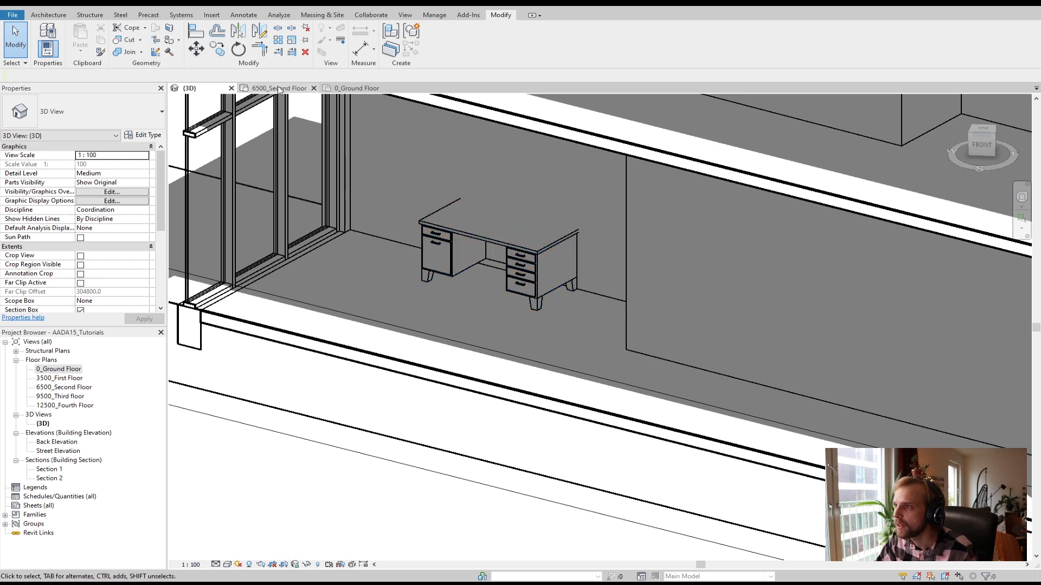
left_click(347, 88)
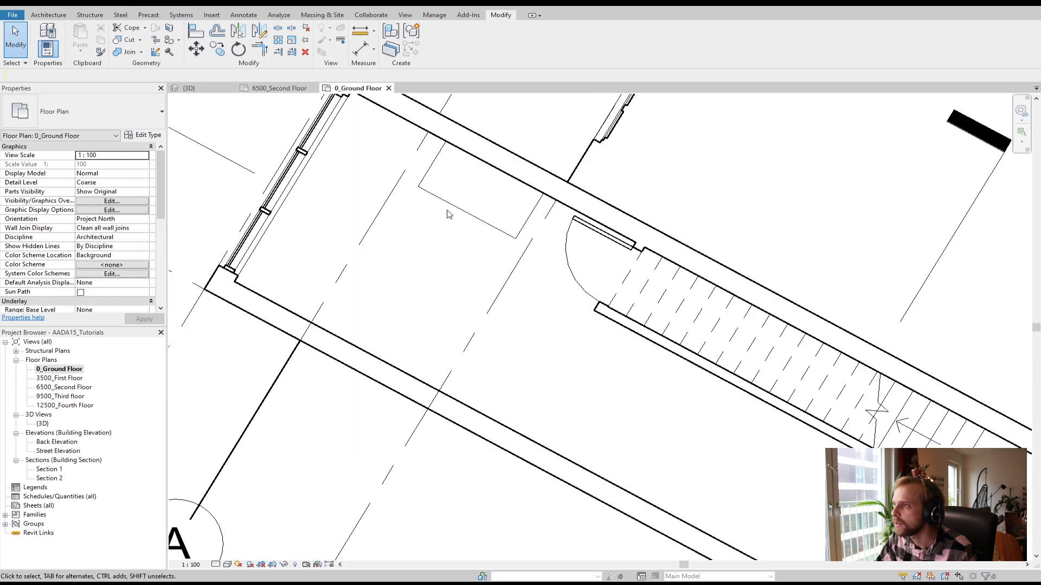
Move the desk about 100 mm away from the stair-side wall in the ground floor plan
left_click(479, 218)
left_click_drag(471, 225, 471, 222)
left_click(481, 186)
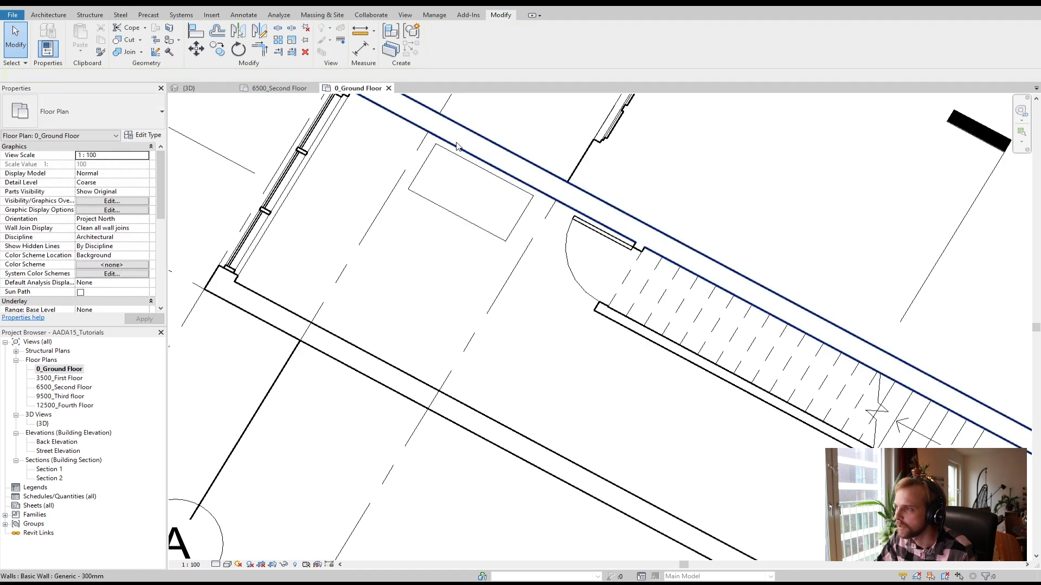
Set the distance between the desk's long edge and the stair-side wall to 50 mm
scroll(457, 146, "up", 2)
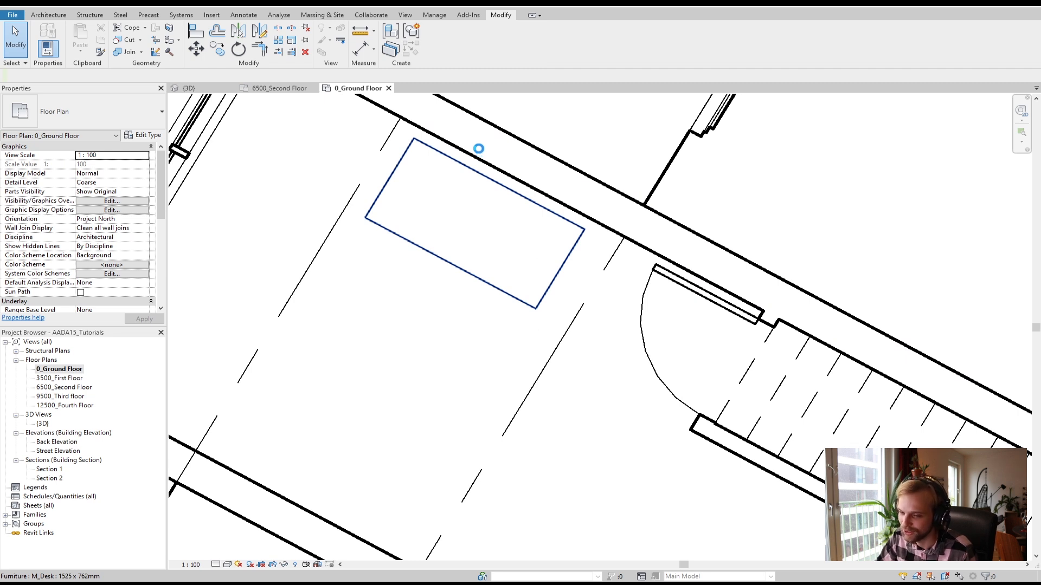
left_click(480, 154)
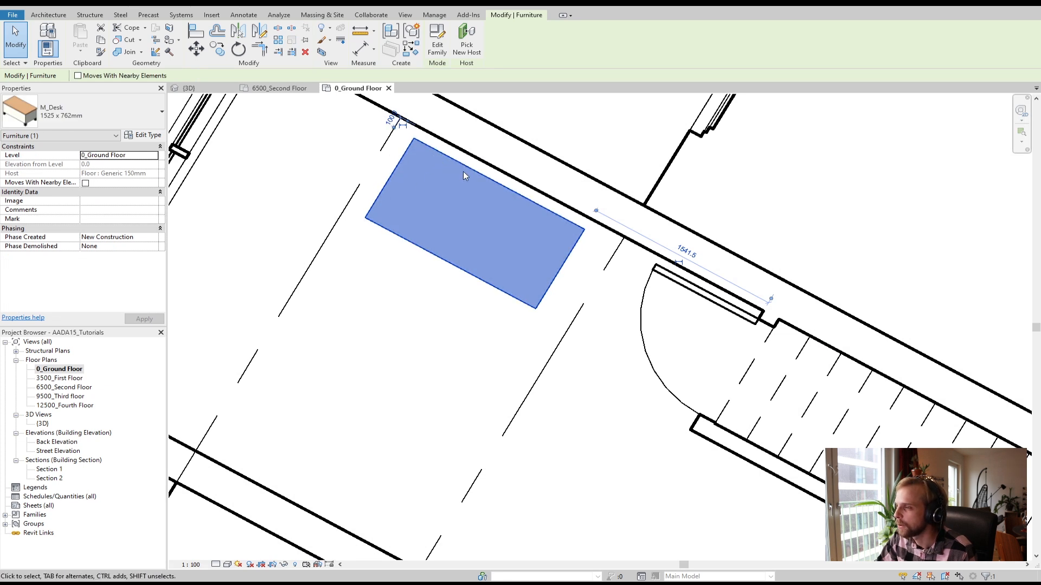
left_click(389, 122)
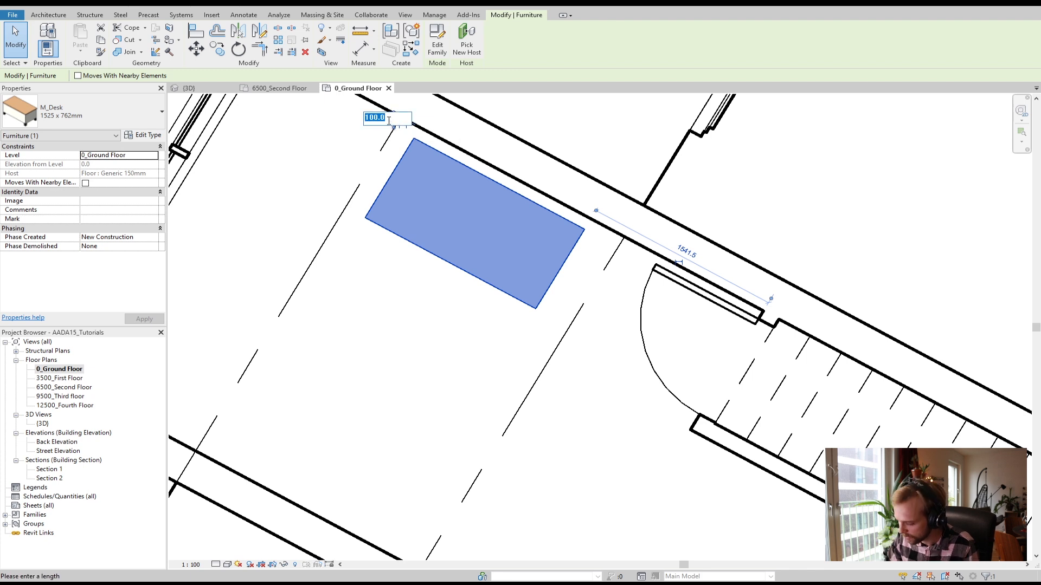
type("50")
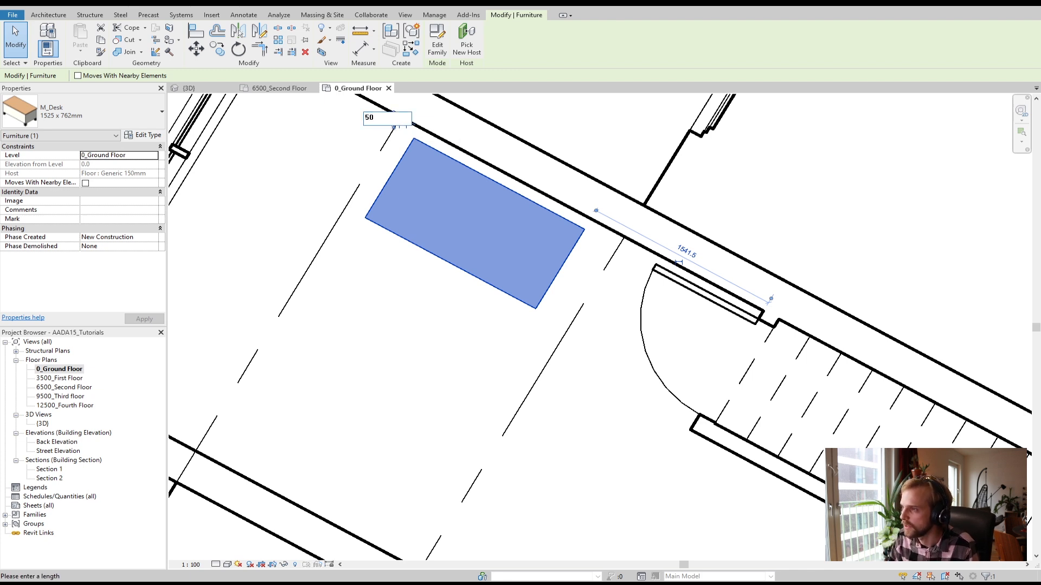
key("Return")
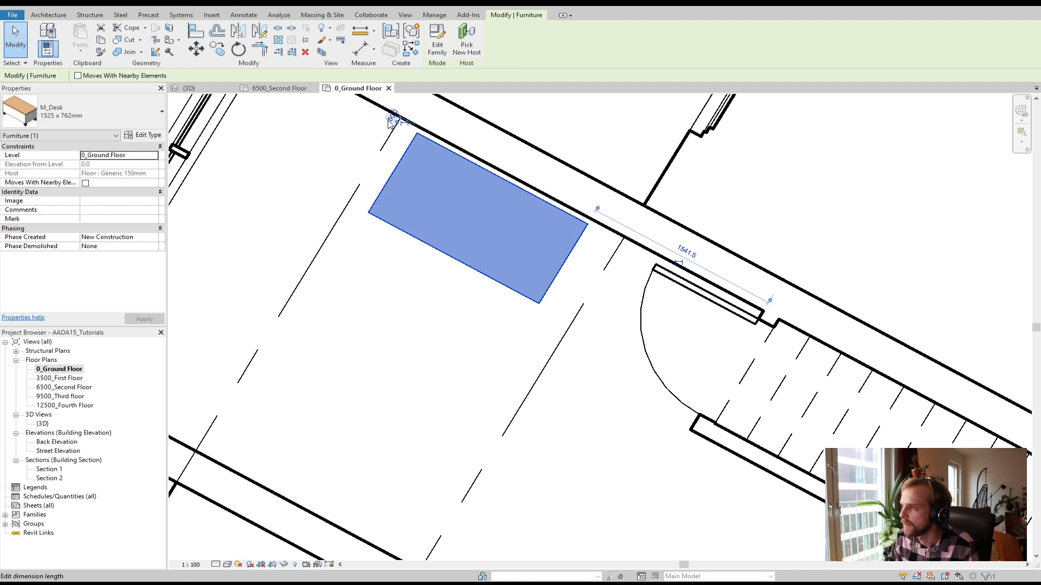
left_click(398, 316)
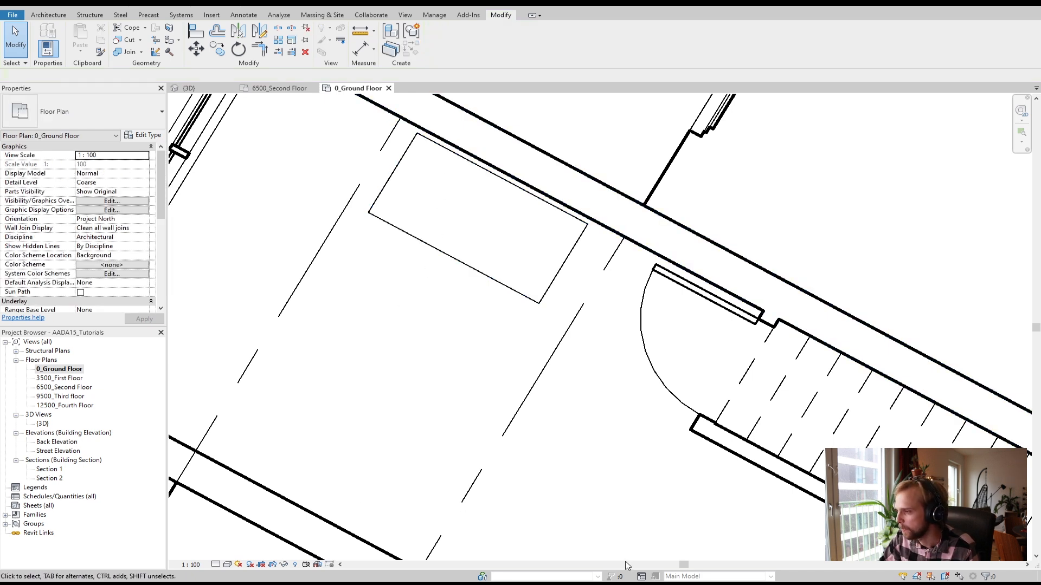
Delete the desk from the ground-floor room in the 3D view
mouse_move(226, 584)
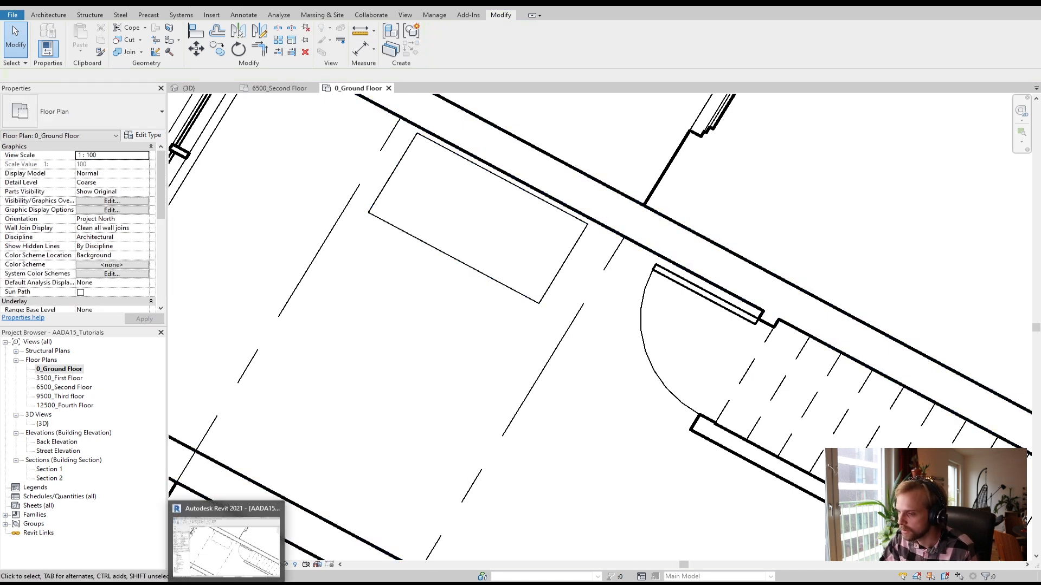
left_click(189, 88)
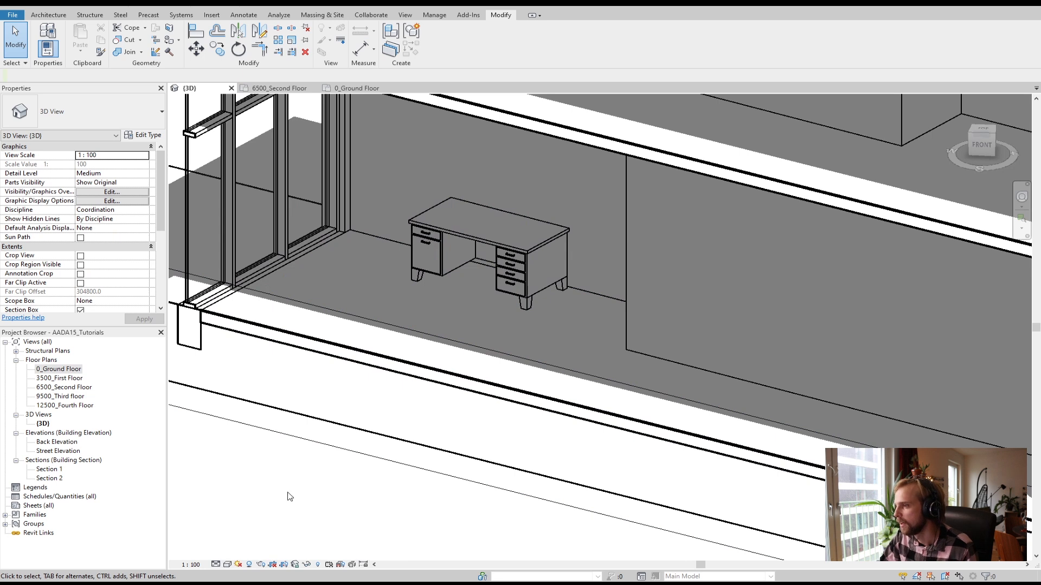
left_click(522, 250)
key("Delete")
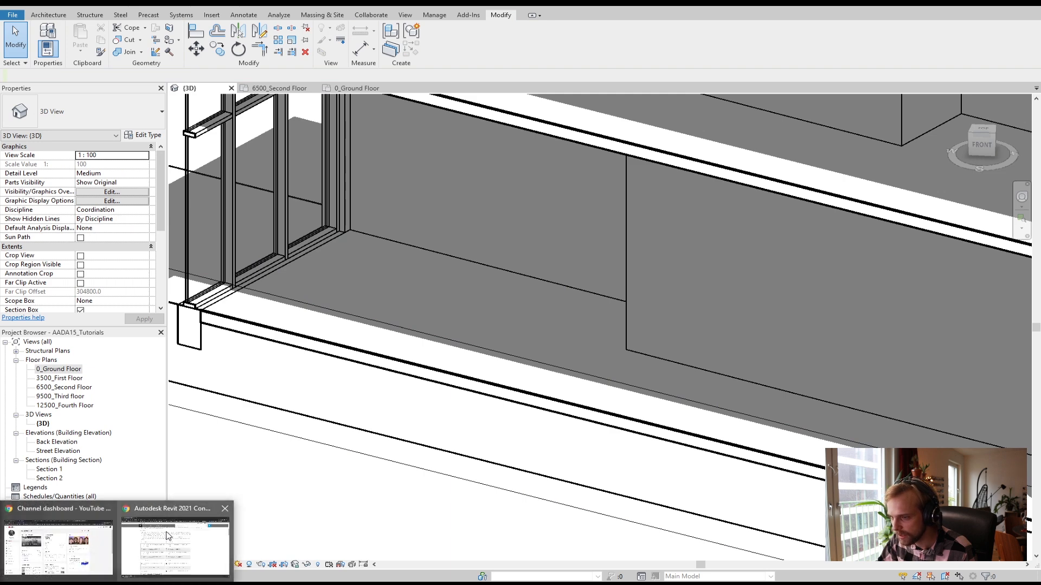
Switch to the browser, run the downloaded RVT 2021 English metric library installer and extract its content to C:\ProgramData\Autodesk
left_click(168, 537)
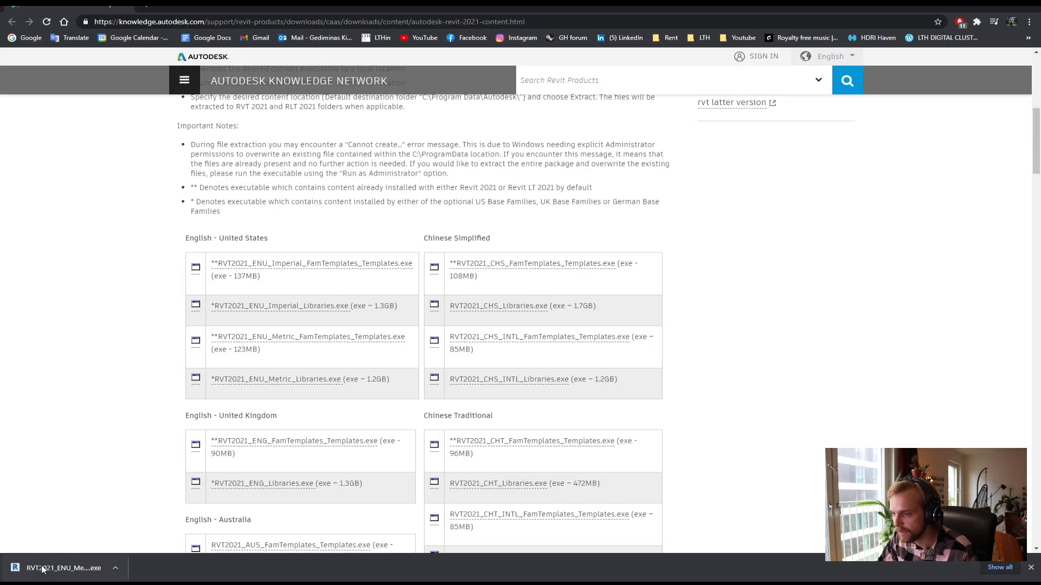
left_click(56, 570)
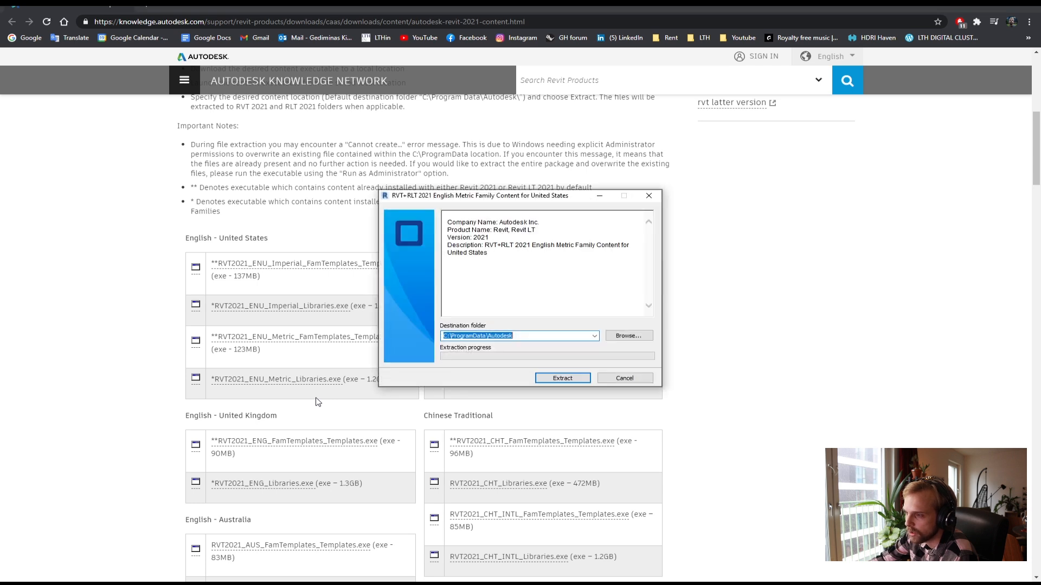
left_click(552, 379)
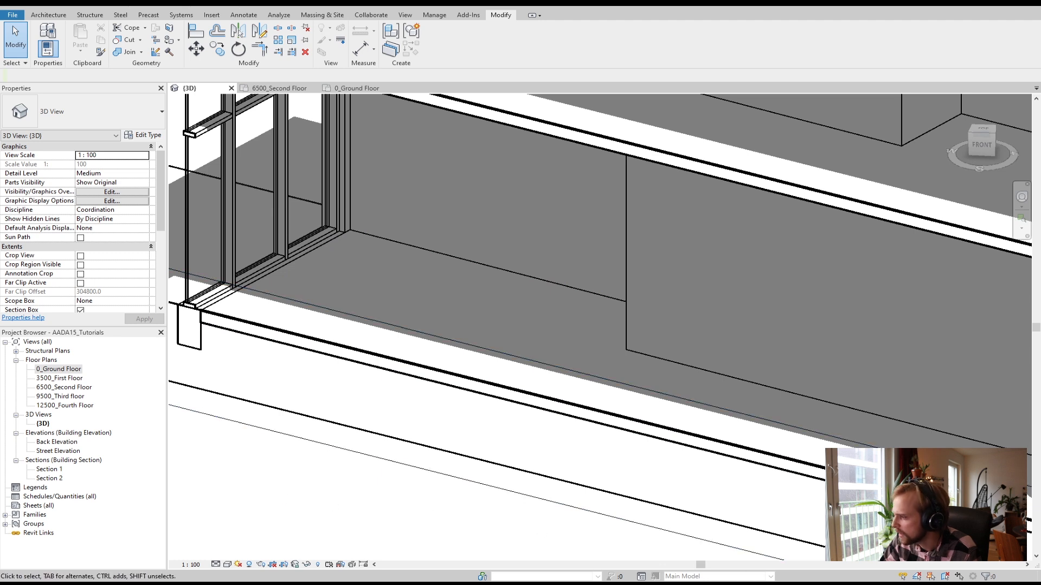
left_click(547, 583)
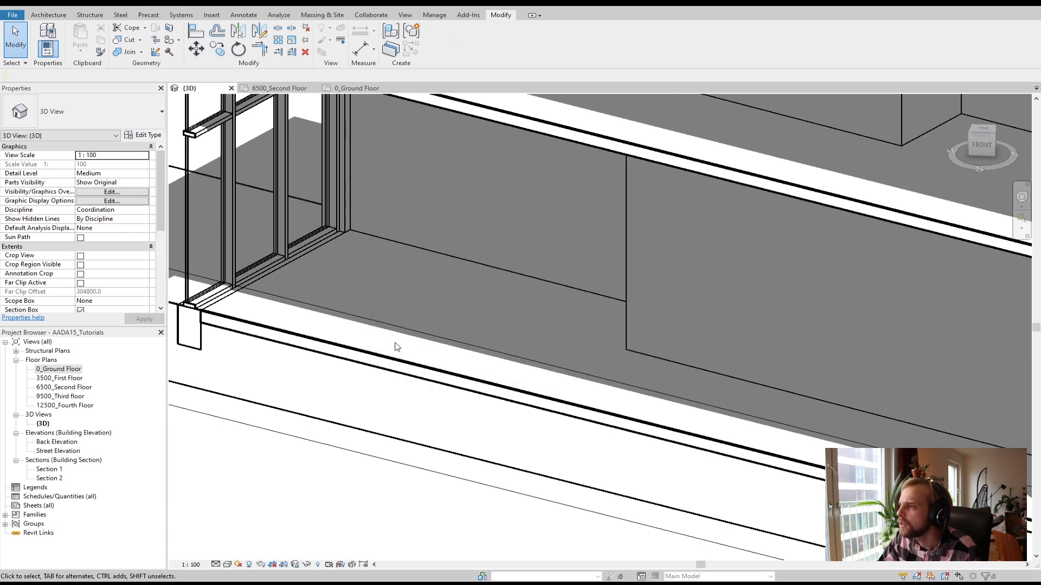
Open the 0_Ground Floor plan and browse the English library folder for component families to load
scroll(348, 414, "down", 5)
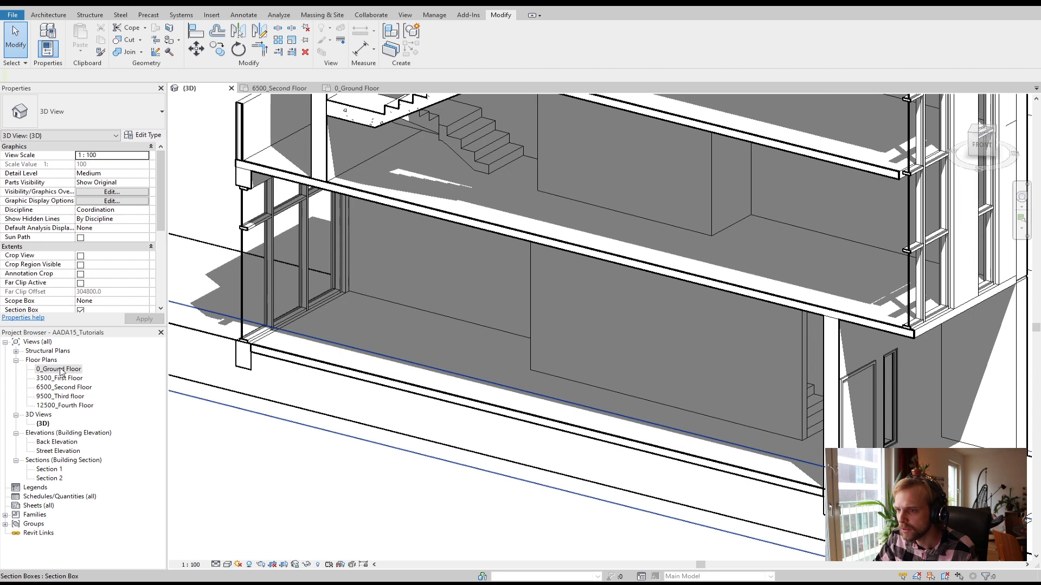
double_click(59, 369)
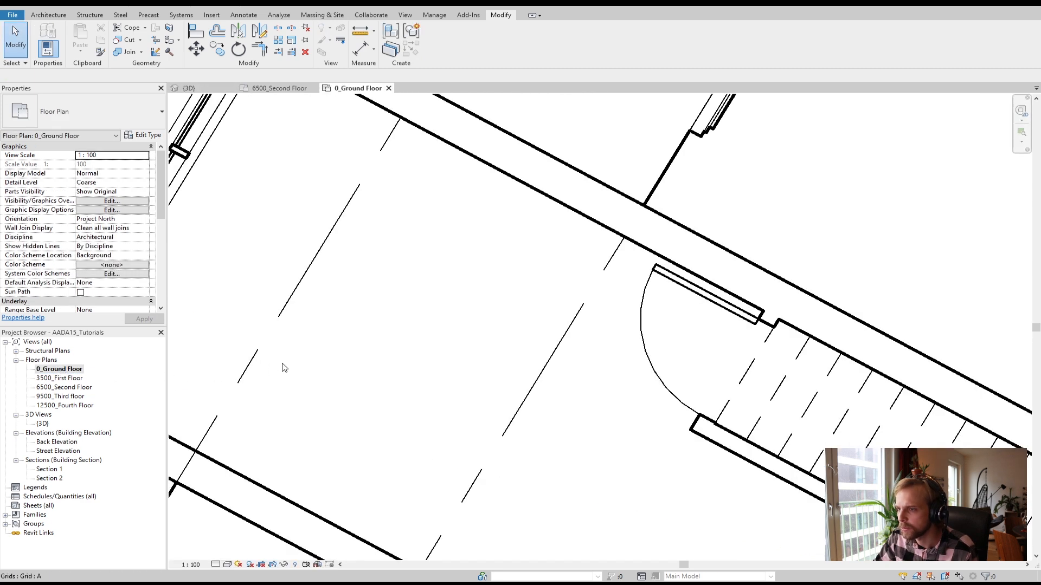
left_click(51, 15)
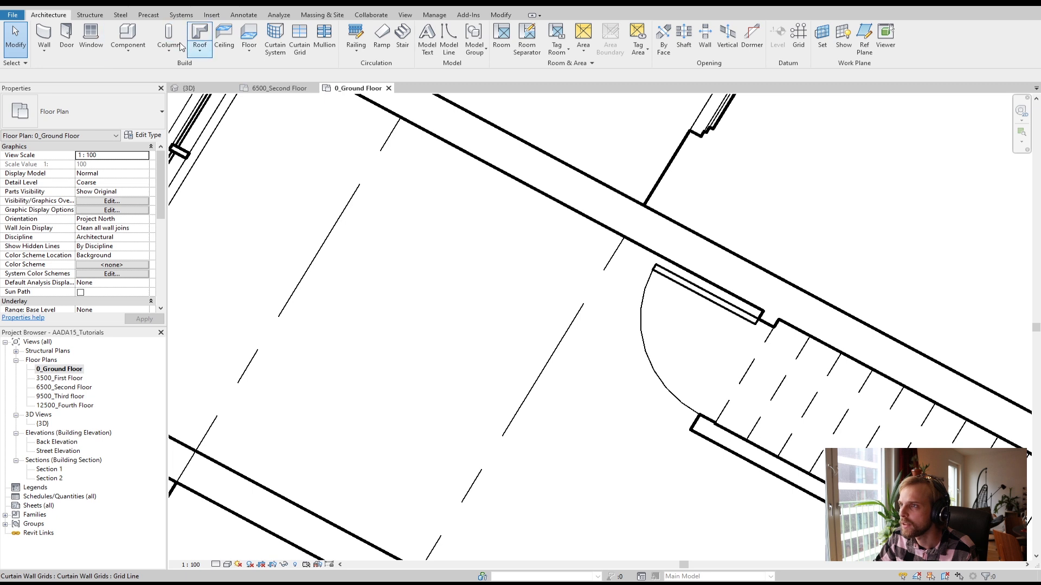
left_click(124, 36)
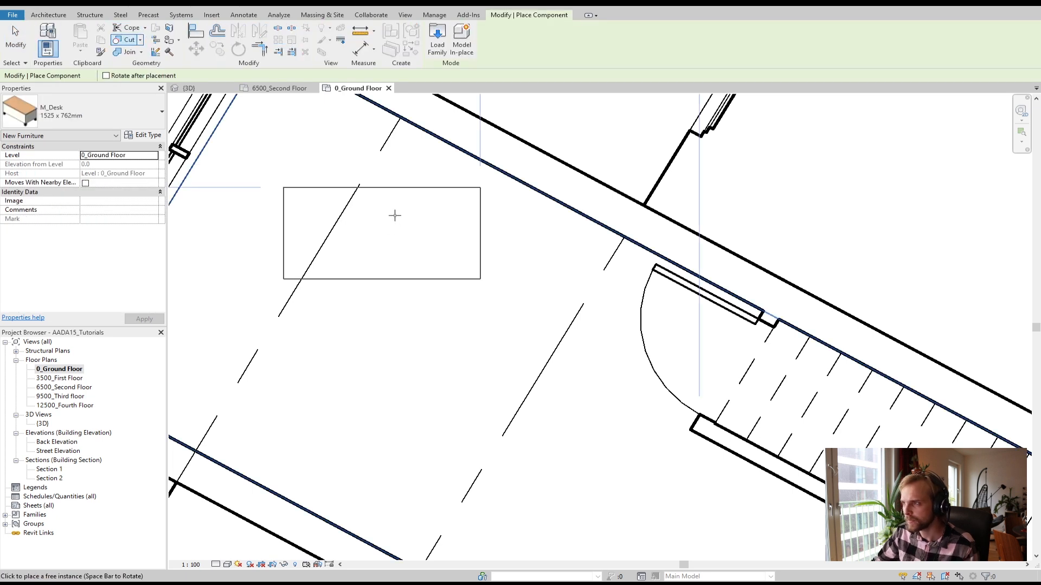
left_click(435, 34)
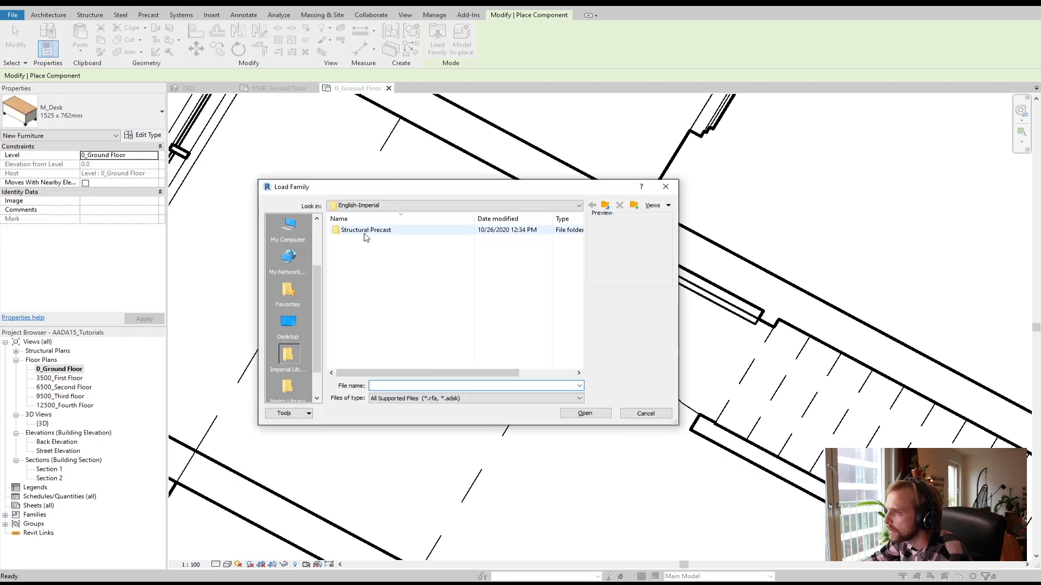
left_click(609, 207)
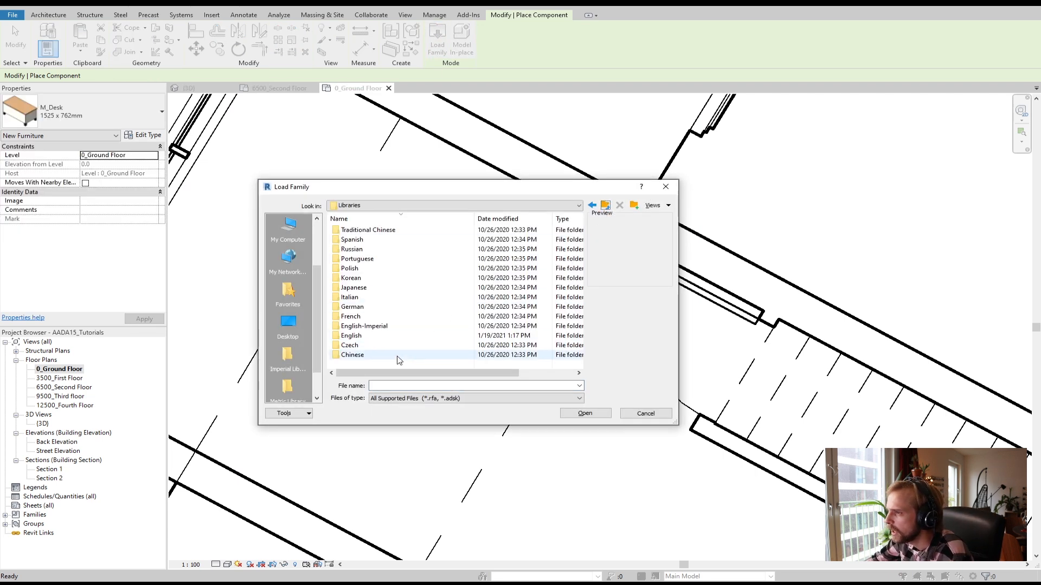
double_click(364, 336)
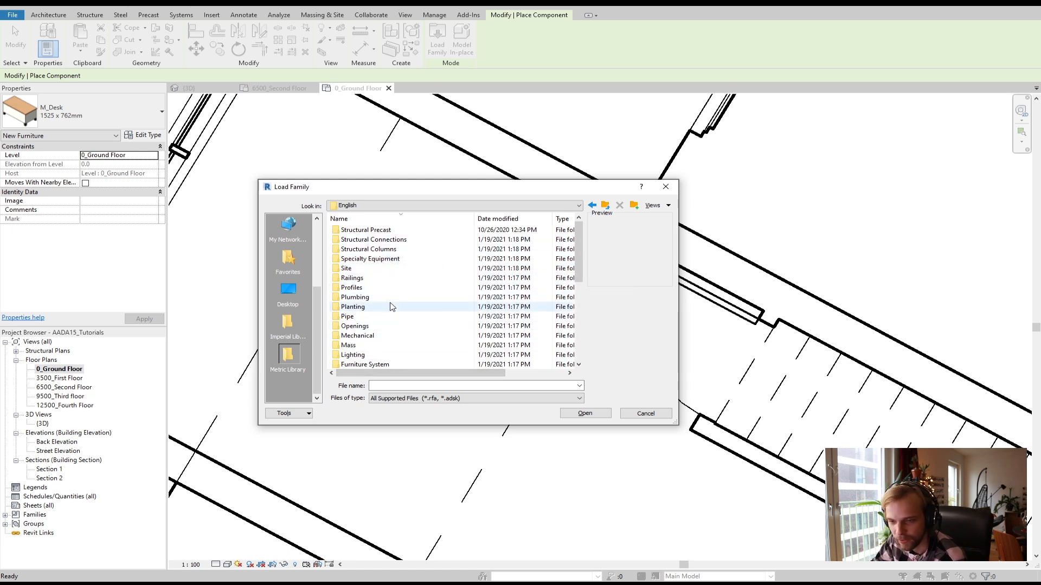
scroll(391, 305, "down", 5)
scroll(391, 307, "up", 5)
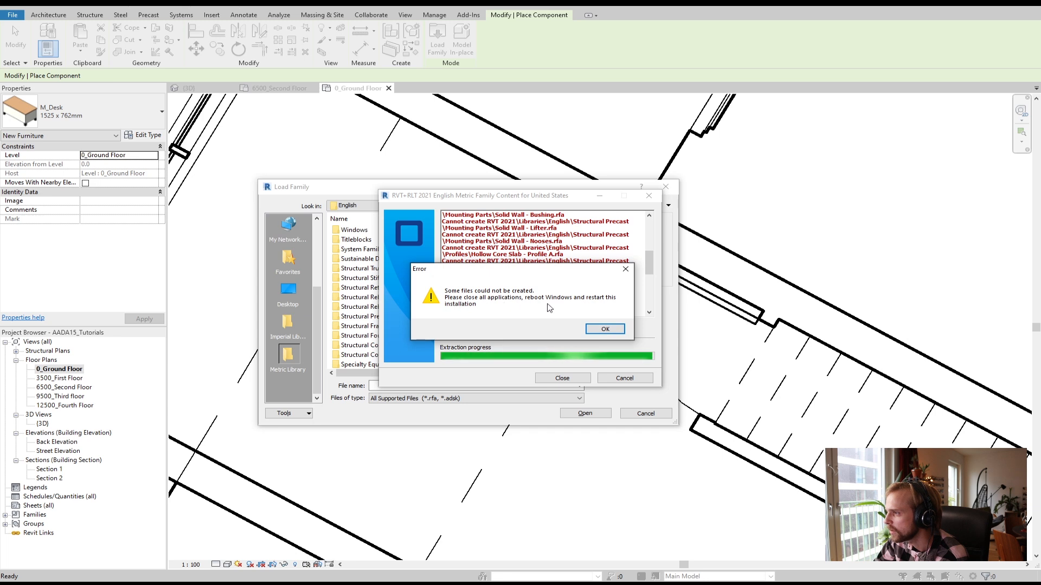
Dismiss and close the metric library extractor, and exit family loading and component placement
left_click(587, 330)
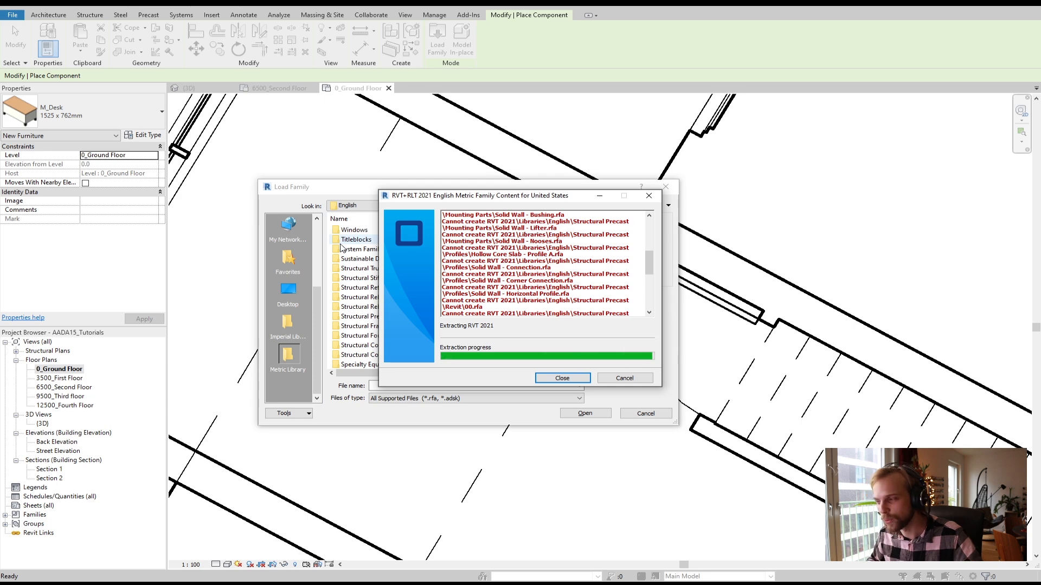
left_click(562, 378)
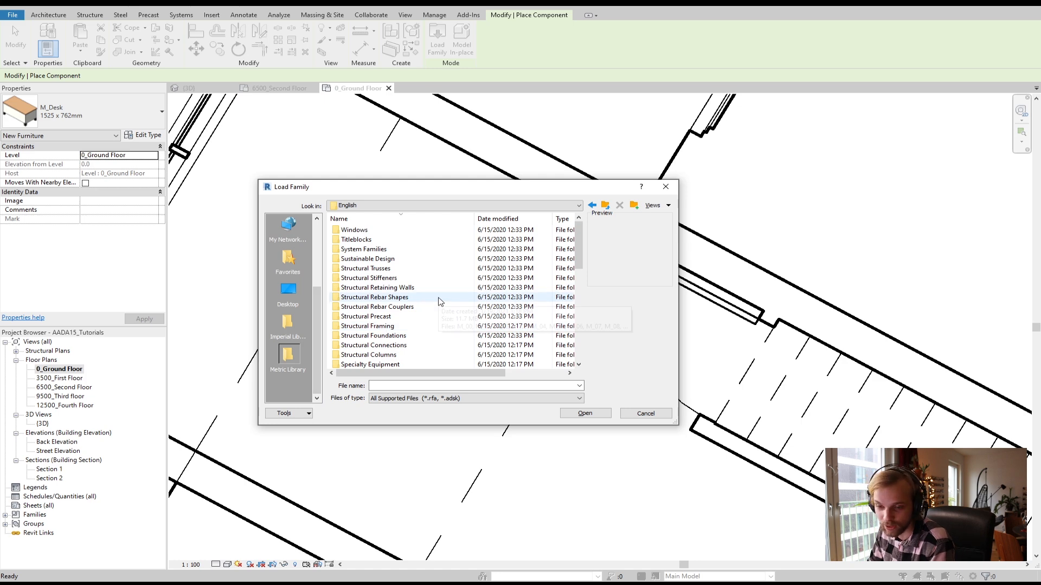
scroll(440, 302, "down", 1)
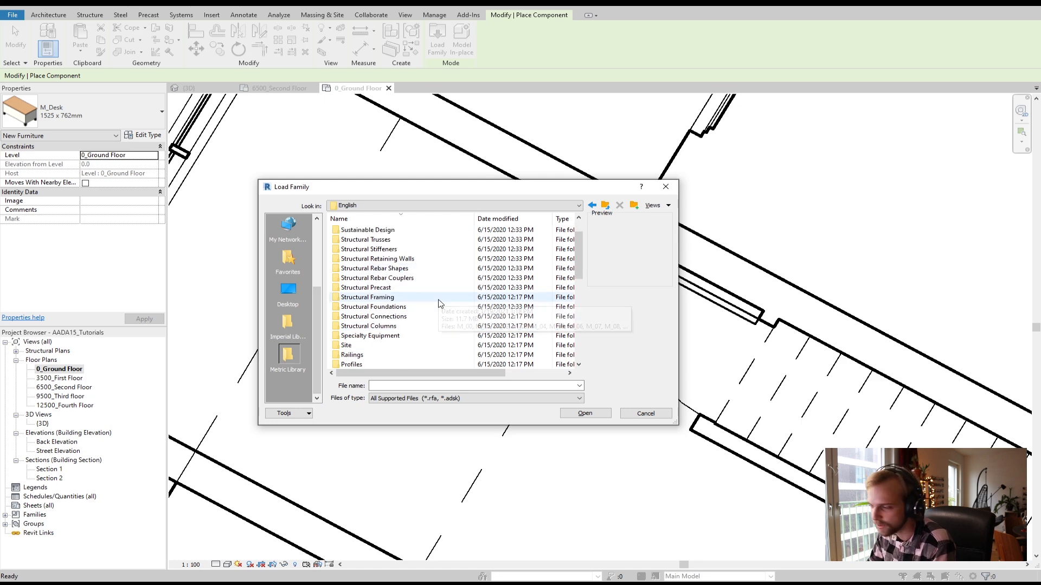
left_click(646, 413)
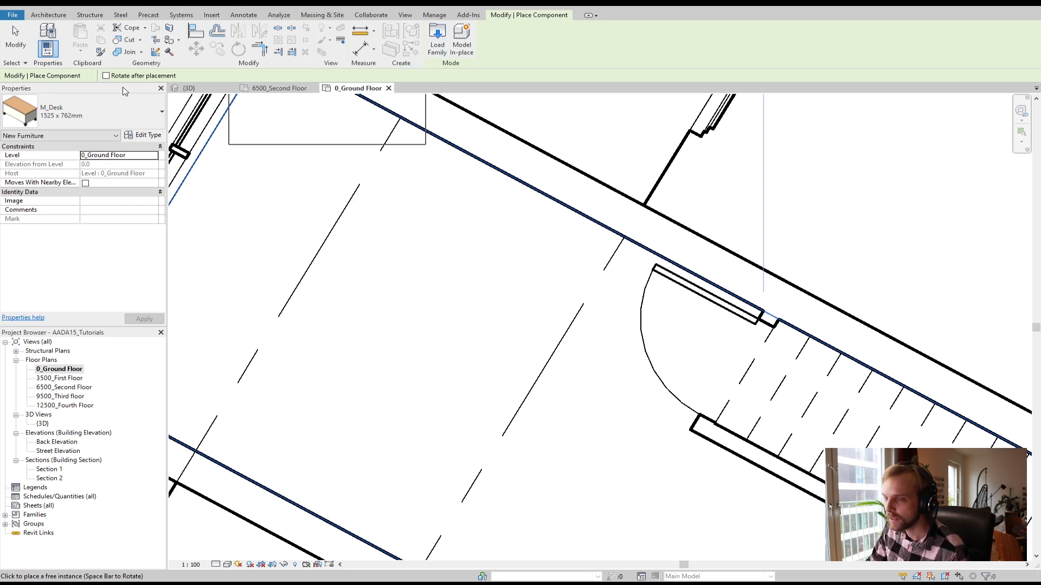
key("Escape")
Restart component placement and open the English folder of the Libraries directory for loading a family
left_click(138, 37)
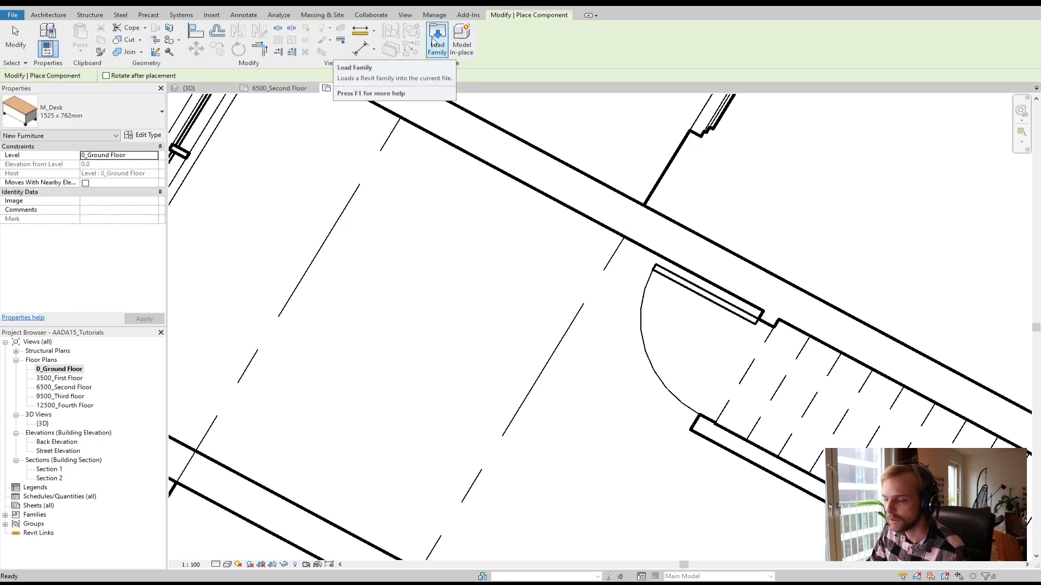
left_click(438, 39)
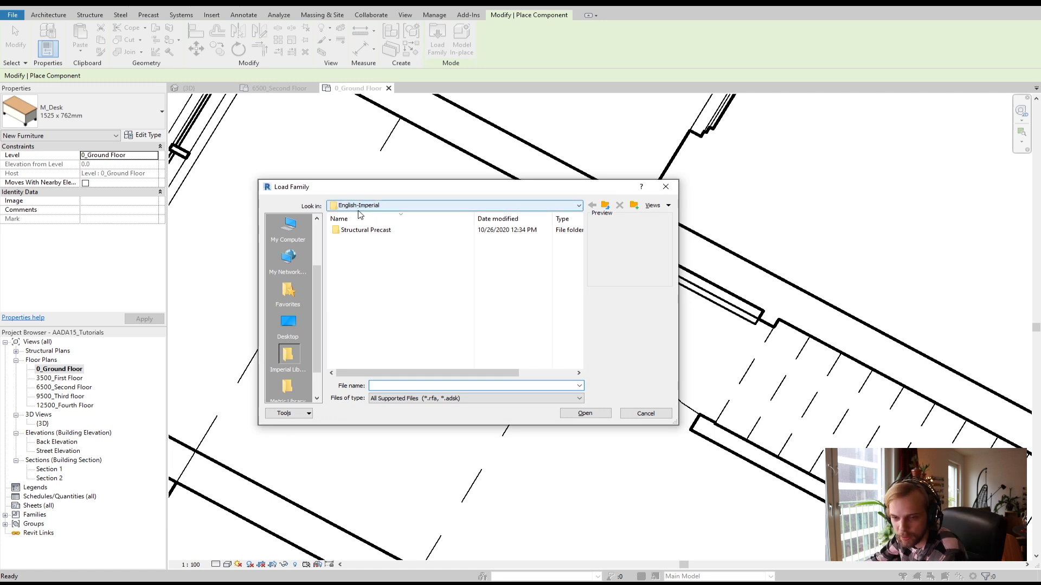
left_click(604, 206)
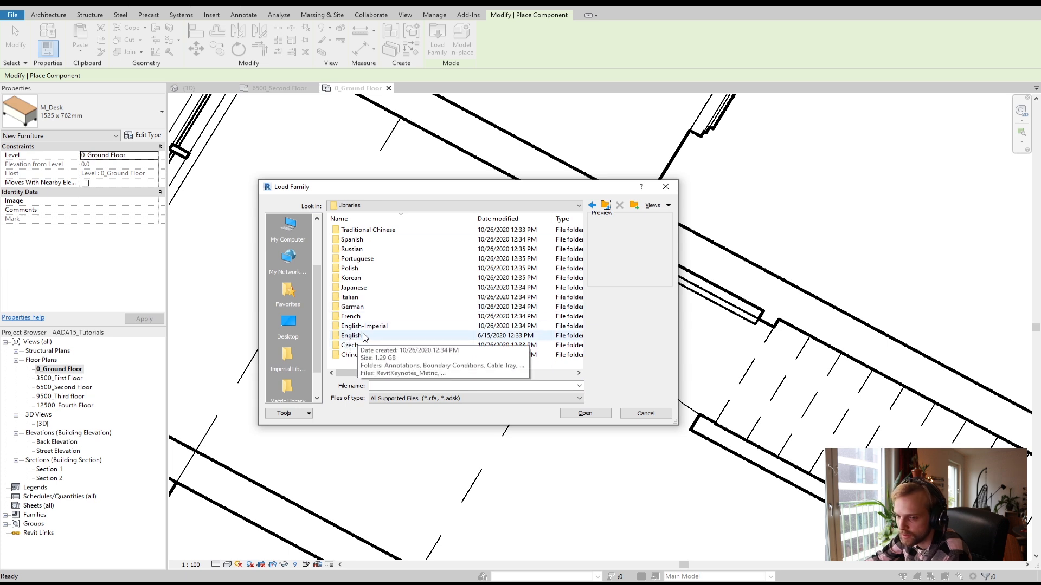
double_click(351, 336)
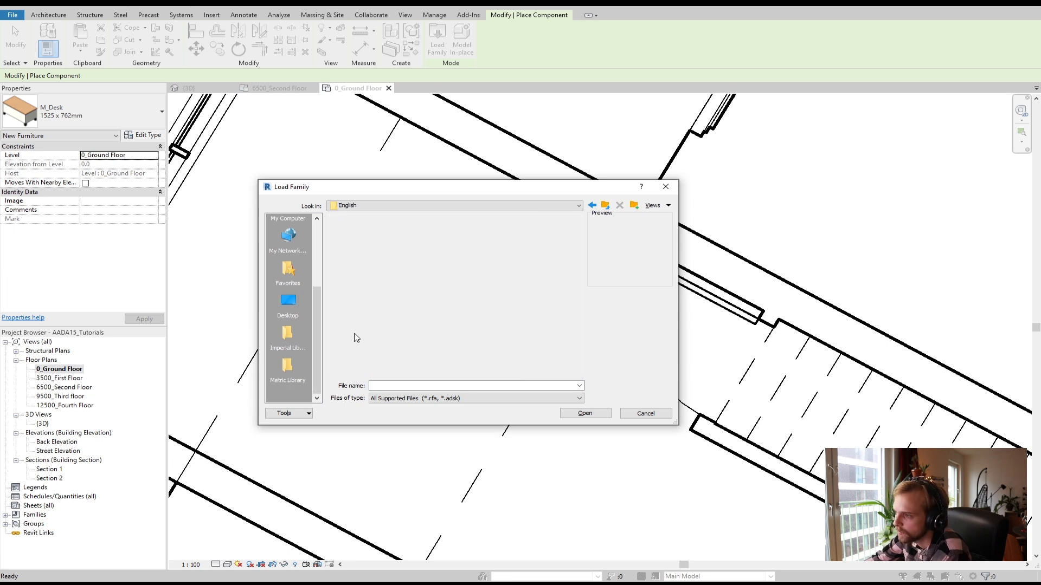
Preview window families in the Windows folder, including M_Window-Fixed-Half-Round and M_Window-Casement-Triple-Awning-Triple
double_click(391, 229)
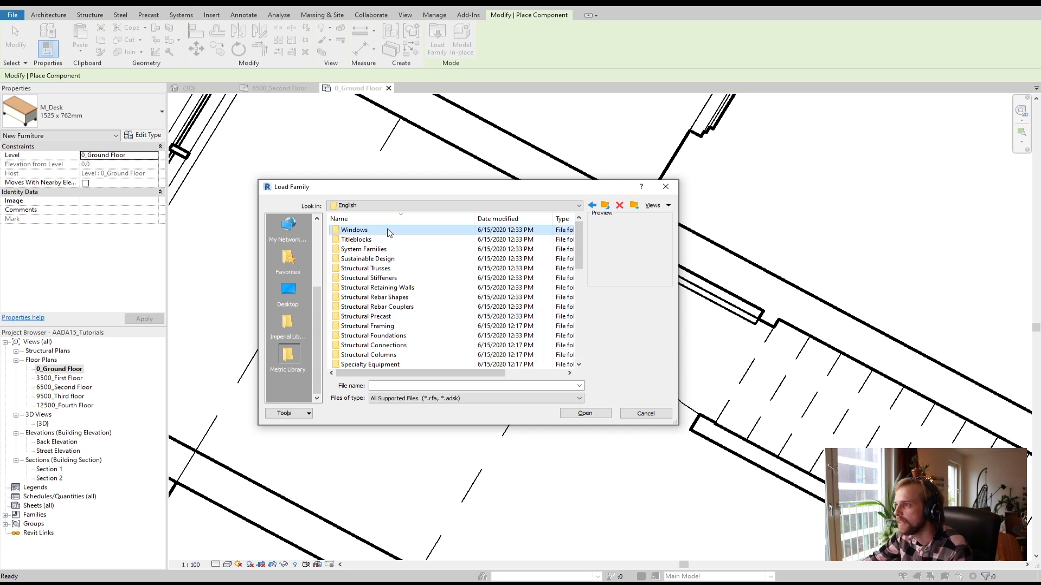
left_click(398, 297)
left_click(389, 325)
scroll(385, 358, "down", 4)
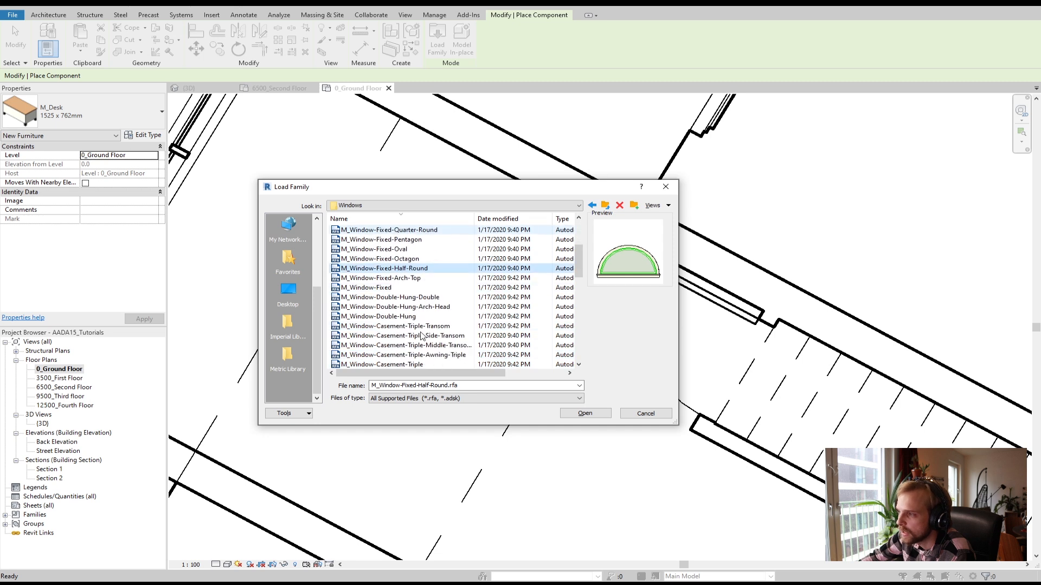
left_click(388, 327)
left_click(394, 355)
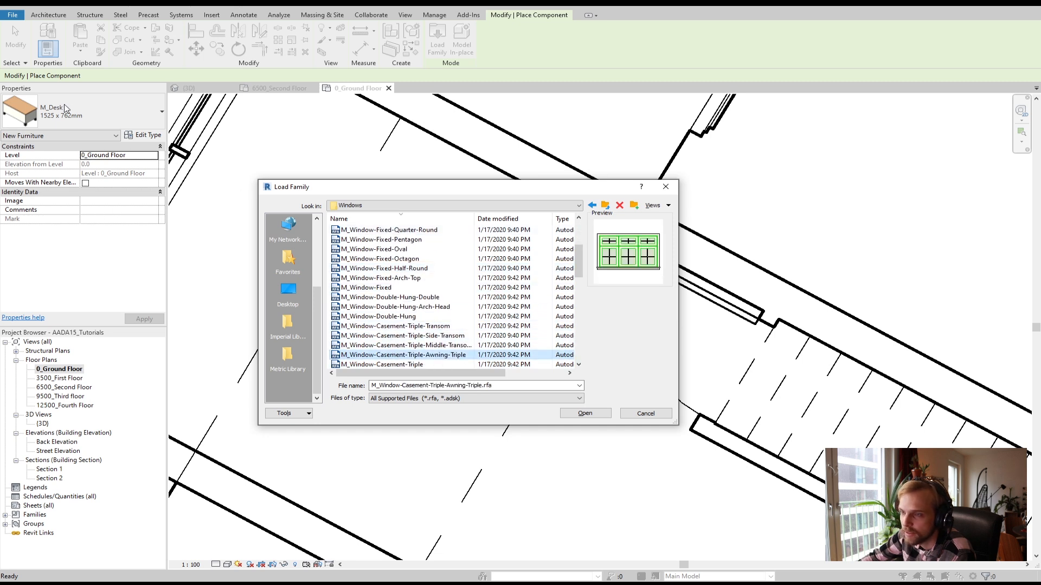
scroll(429, 237, "down", 3)
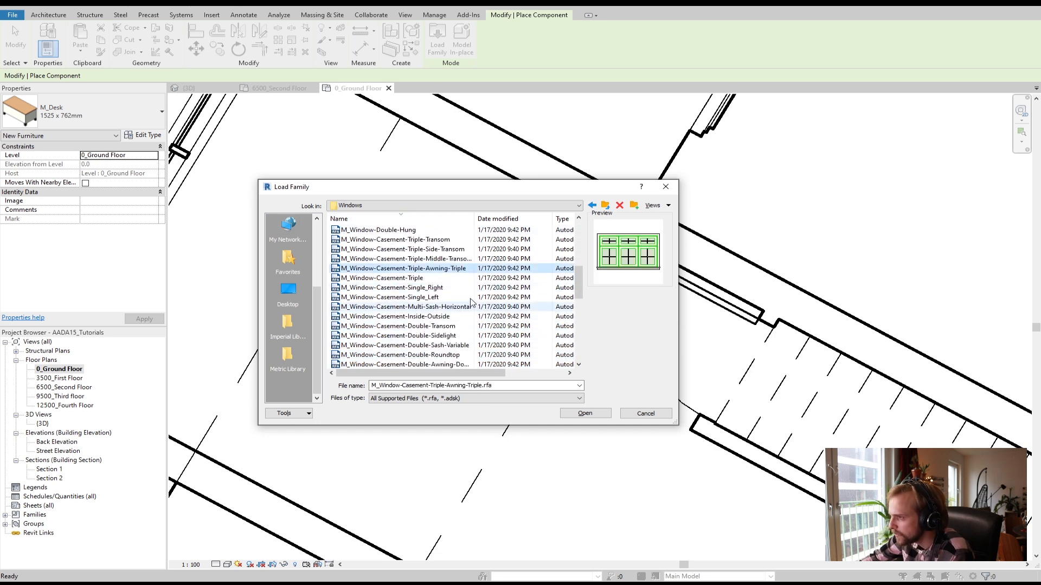
Return to the English library folder and open the Tables folder inside Furniture
left_click(605, 205)
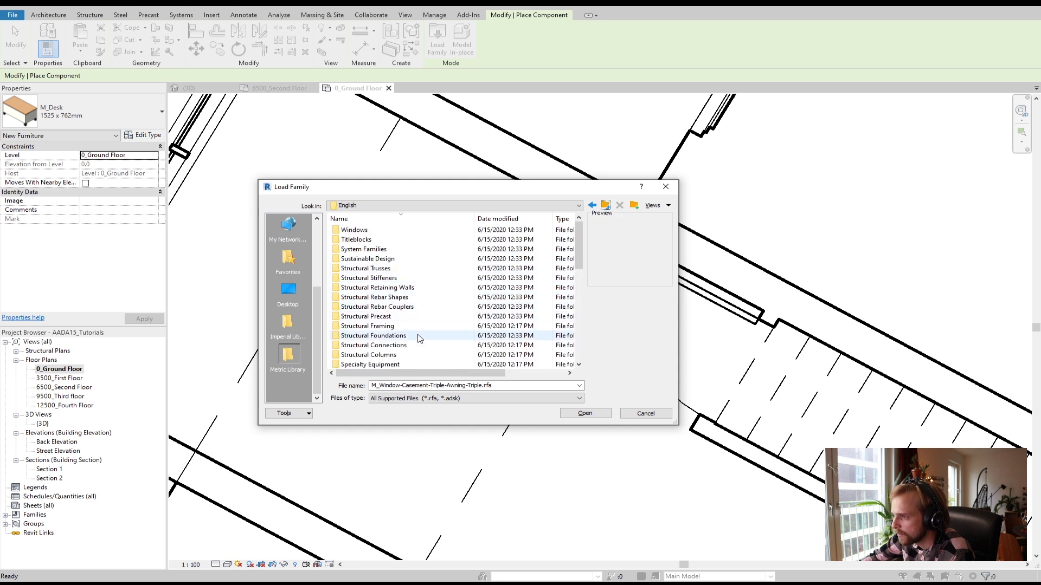
scroll(420, 340, "down", 2)
scroll(420, 340, "down", 2)
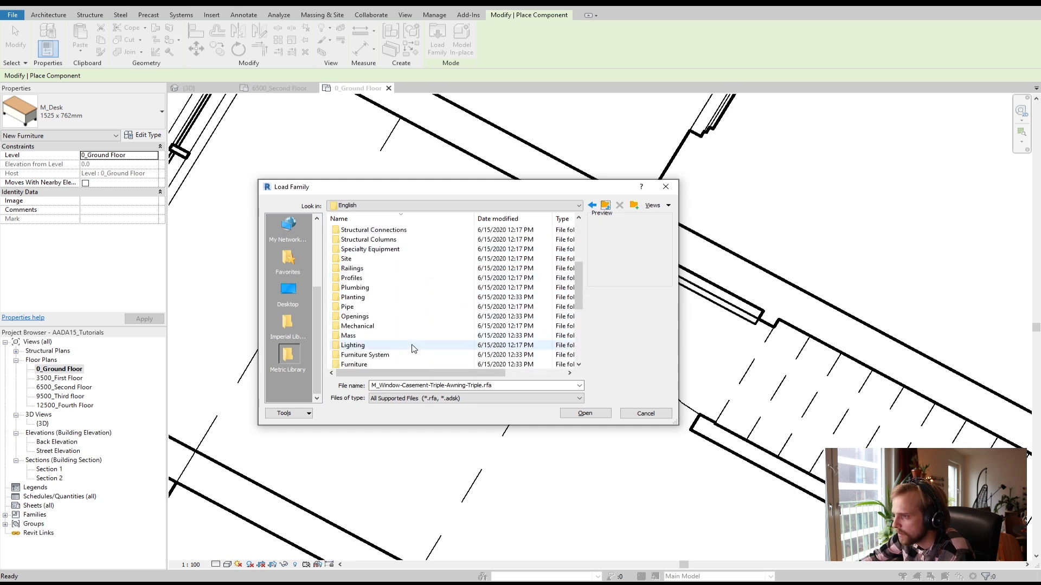
left_click(350, 366)
double_click(355, 365)
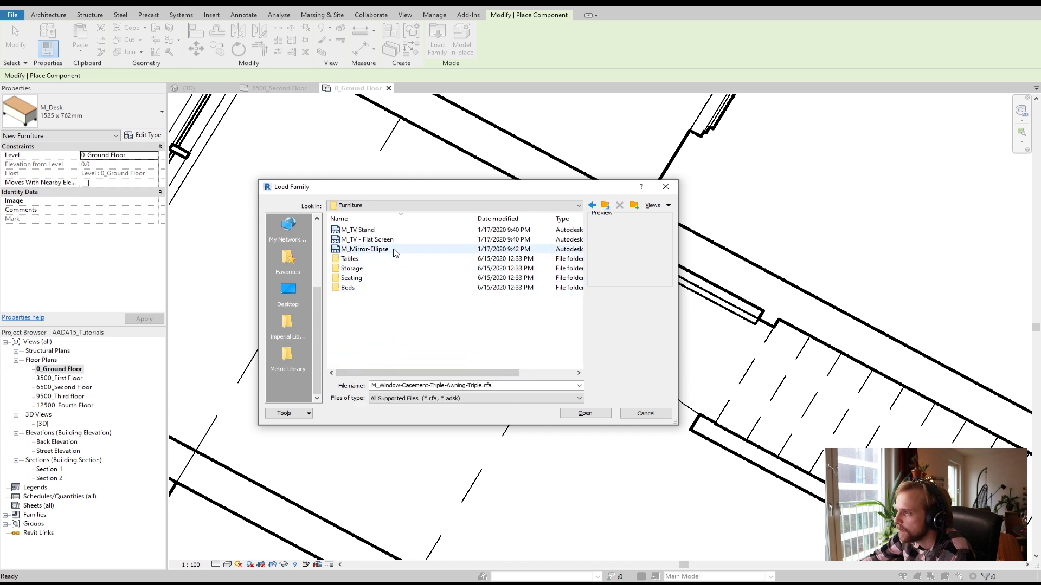
double_click(366, 259)
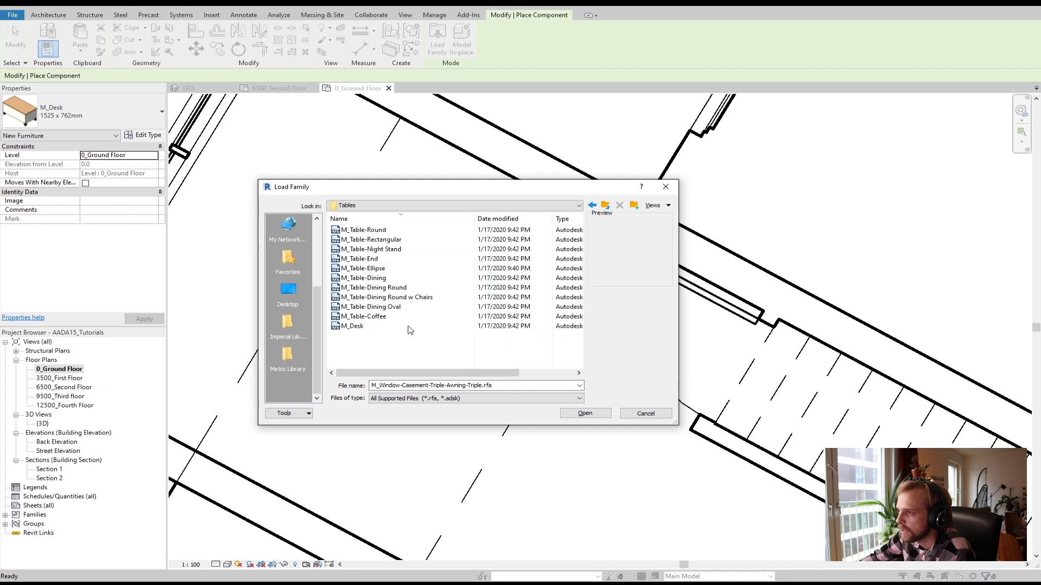
Preview the table families in the Tables folder, from M_Table-Round and M_Table-Rectangular through M_Table-Coffee to M_Desk
left_click(373, 231)
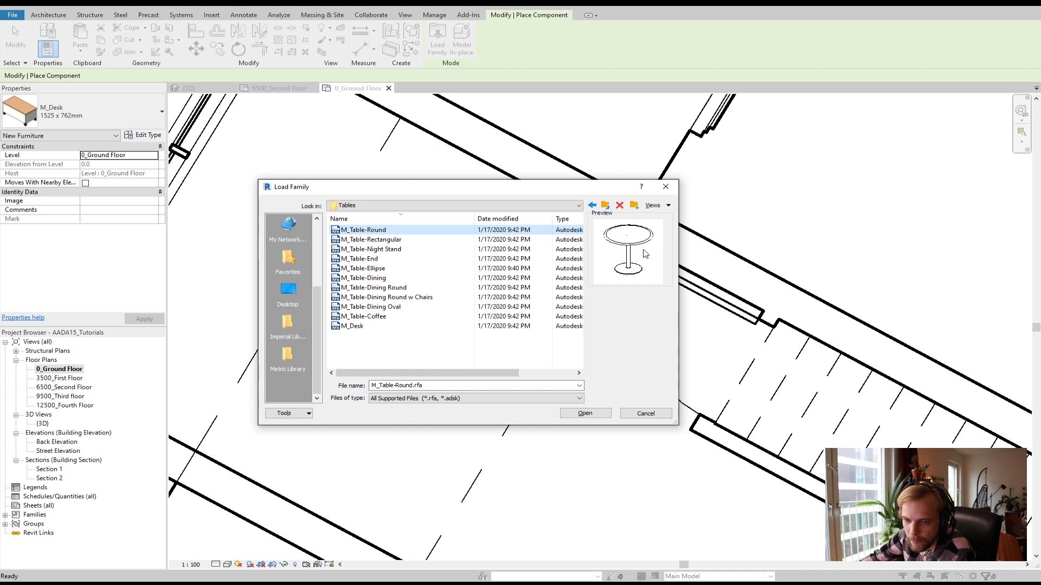
left_click(359, 239)
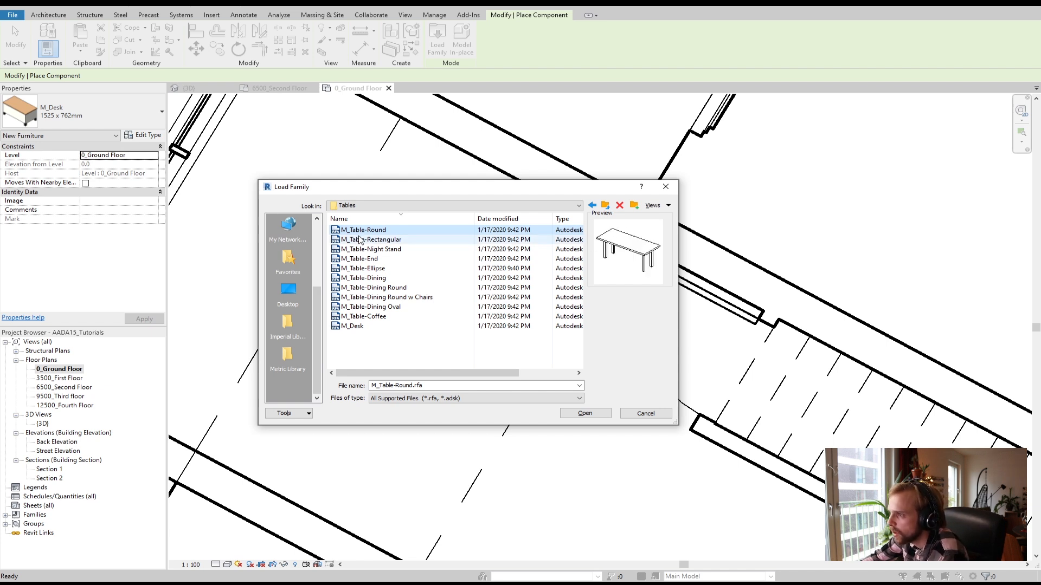
left_click(367, 250)
left_click(364, 259)
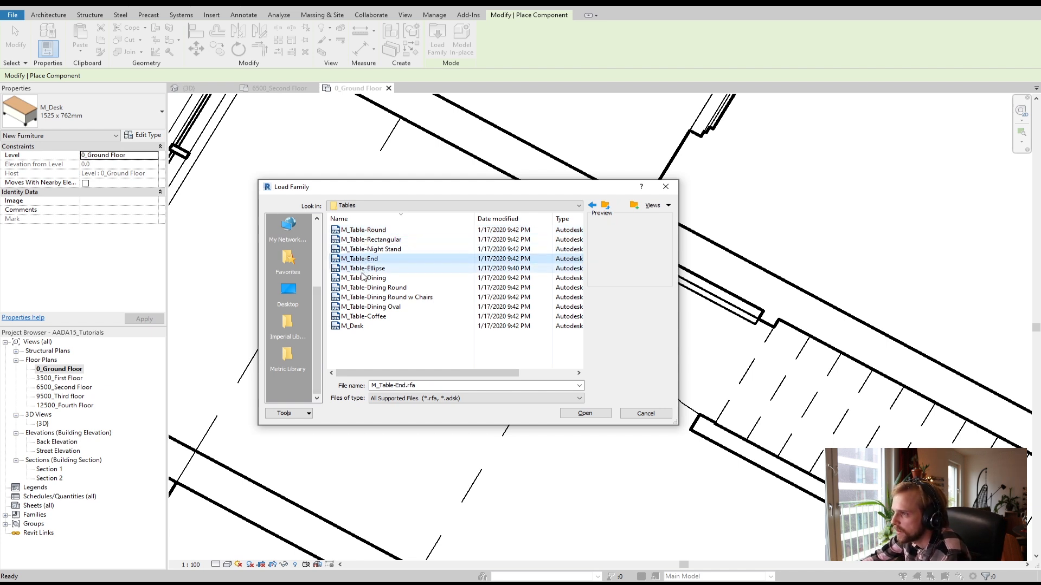
left_click(365, 269)
left_click(363, 278)
left_click(364, 299)
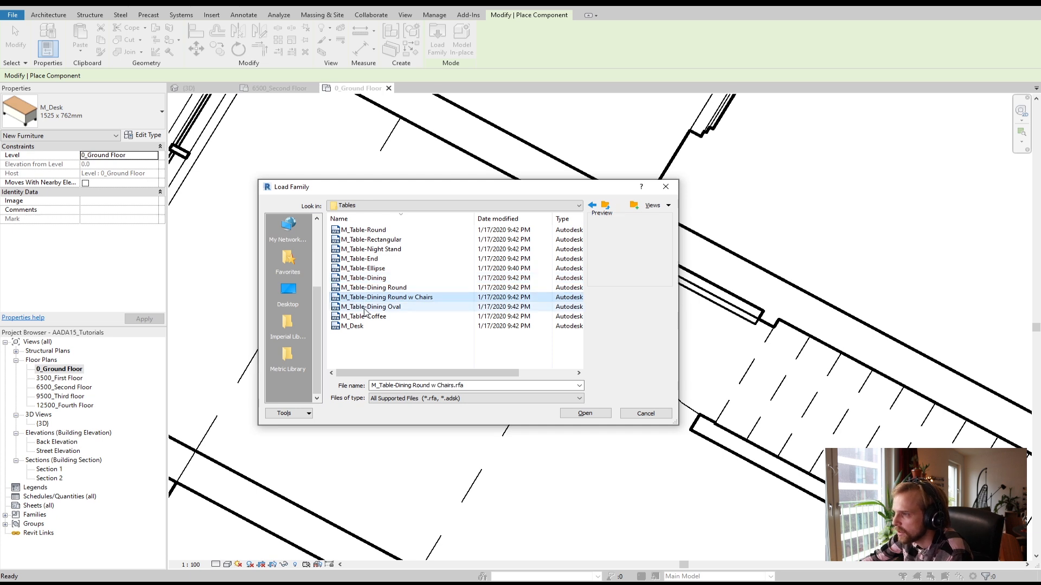
left_click(364, 307)
left_click(365, 317)
left_click(358, 327)
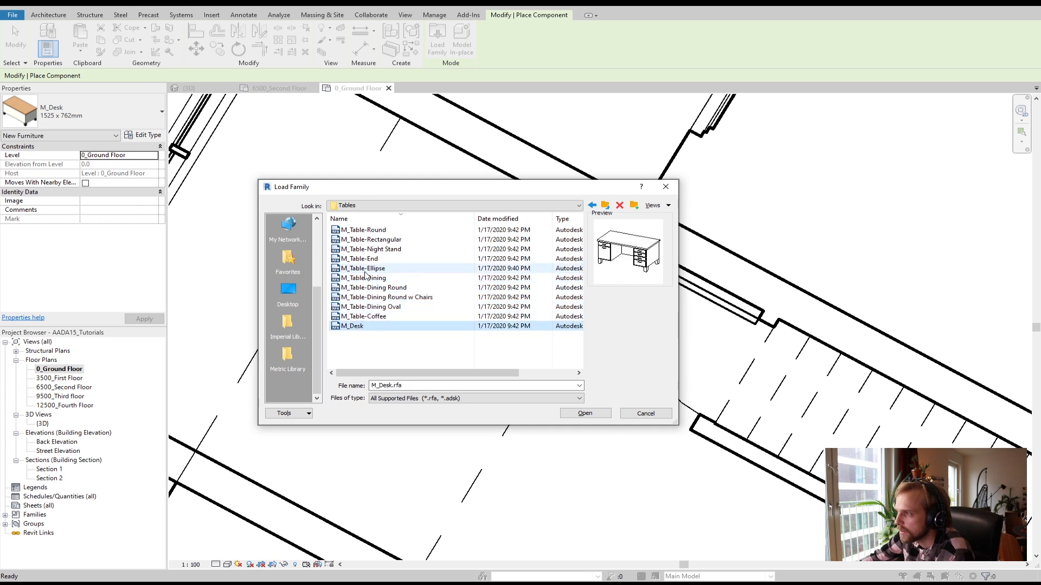
Review the first few table families again and load M_Table-Round into the project
left_click(364, 259)
left_click(365, 250)
left_click(365, 241)
left_click(366, 231)
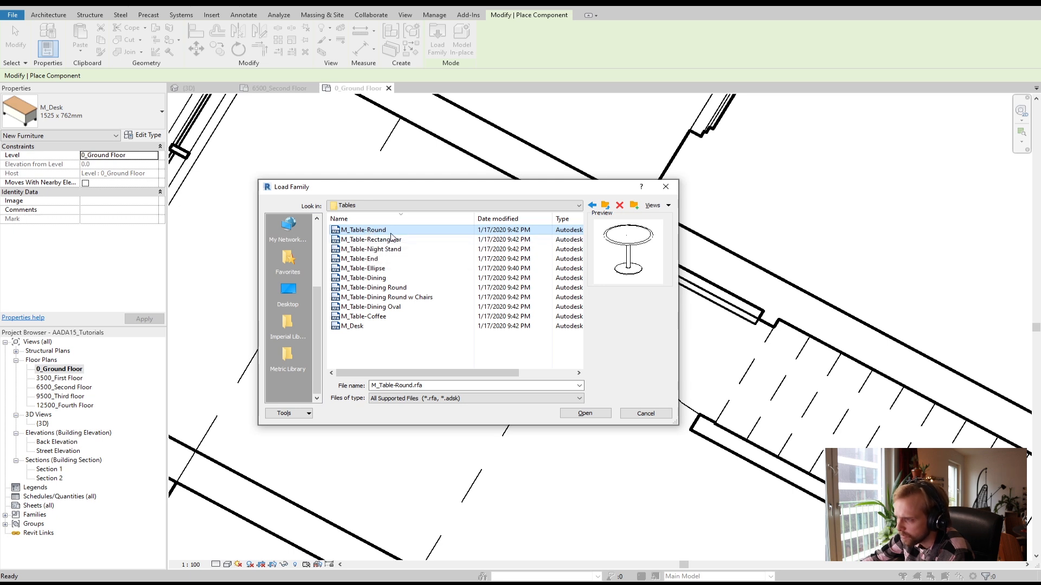
left_click(585, 413)
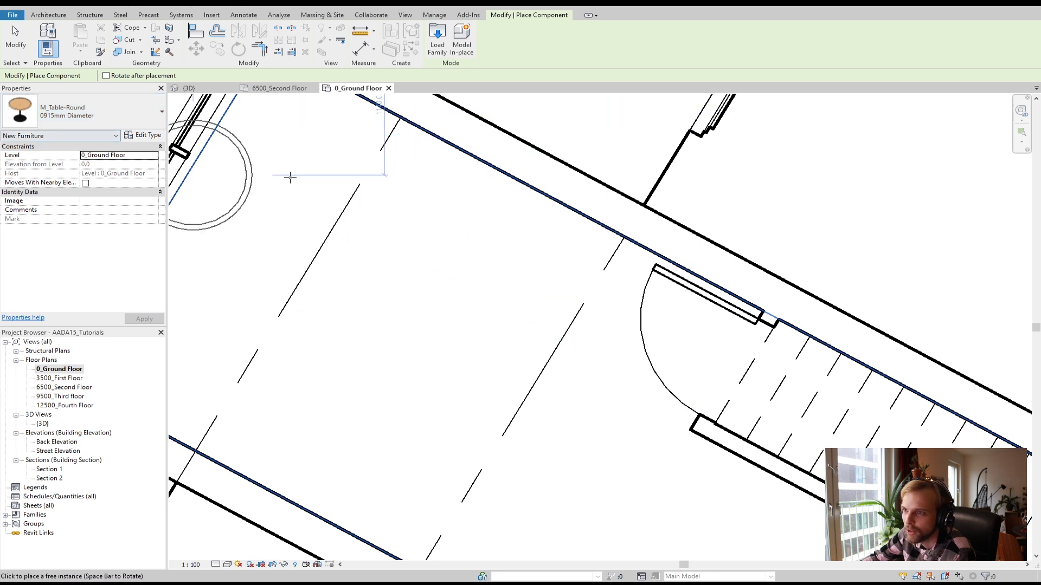
Place one M_Table-Round in the ground floor room, exit component placement, and delete the table
left_click(427, 255)
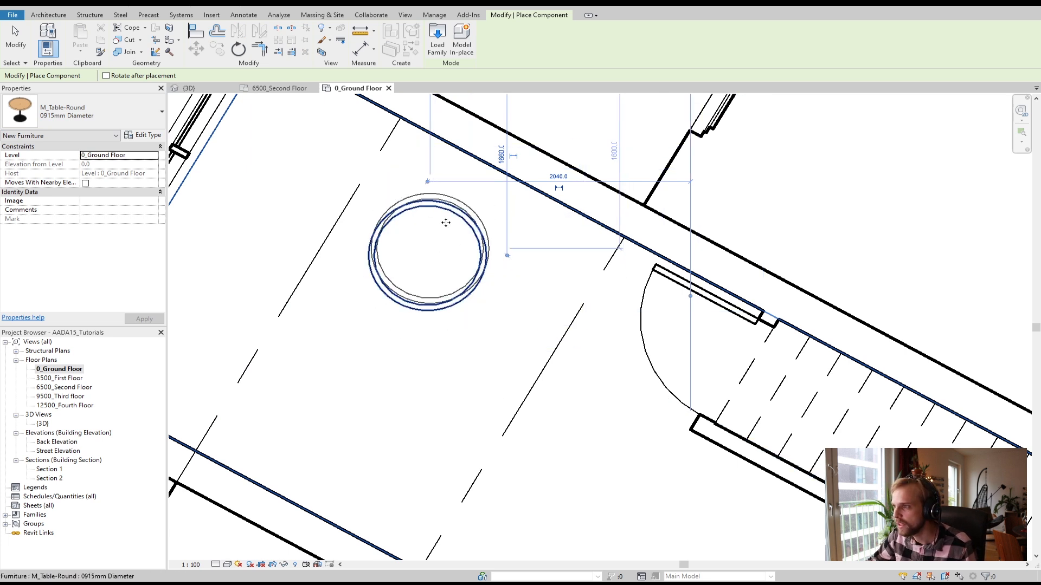
key("Escape")
key("Escape")
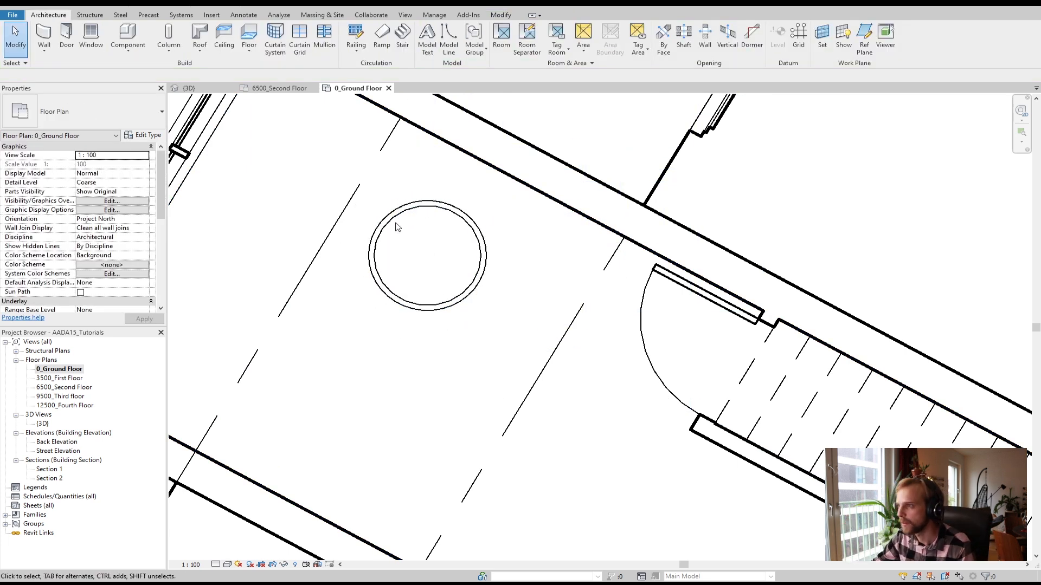
left_click(417, 202)
key("Delete")
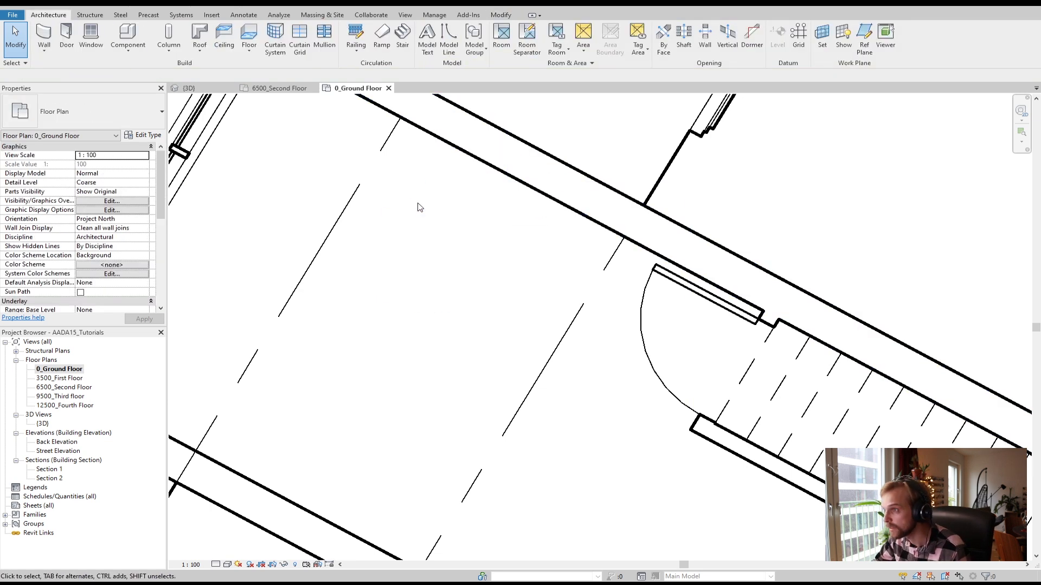
Restart component placement, place an M_Table-Round of the 0915mm Diameter type in the ground floor room, and delete it
left_click(125, 35)
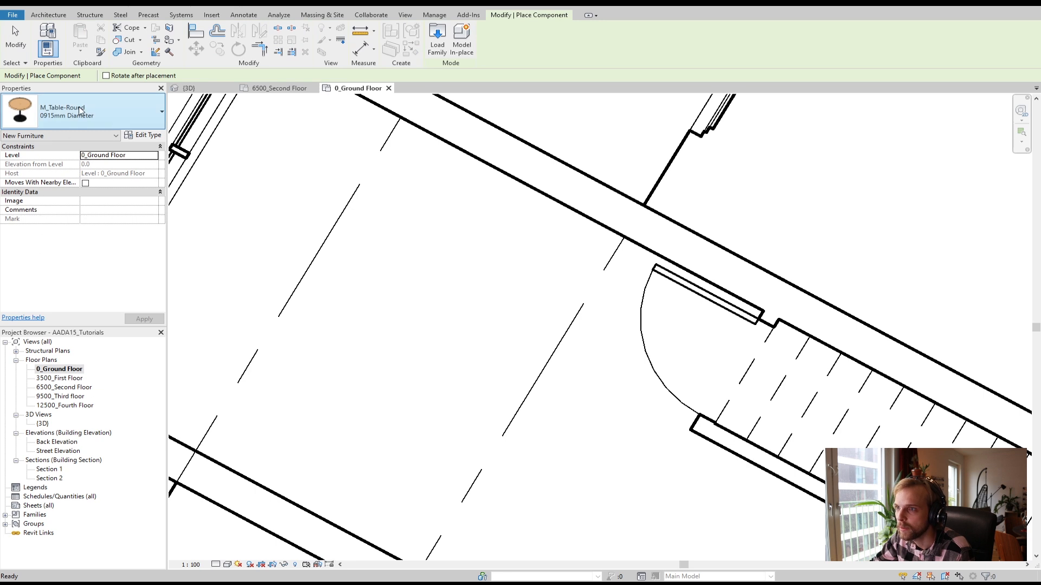
left_click(79, 111)
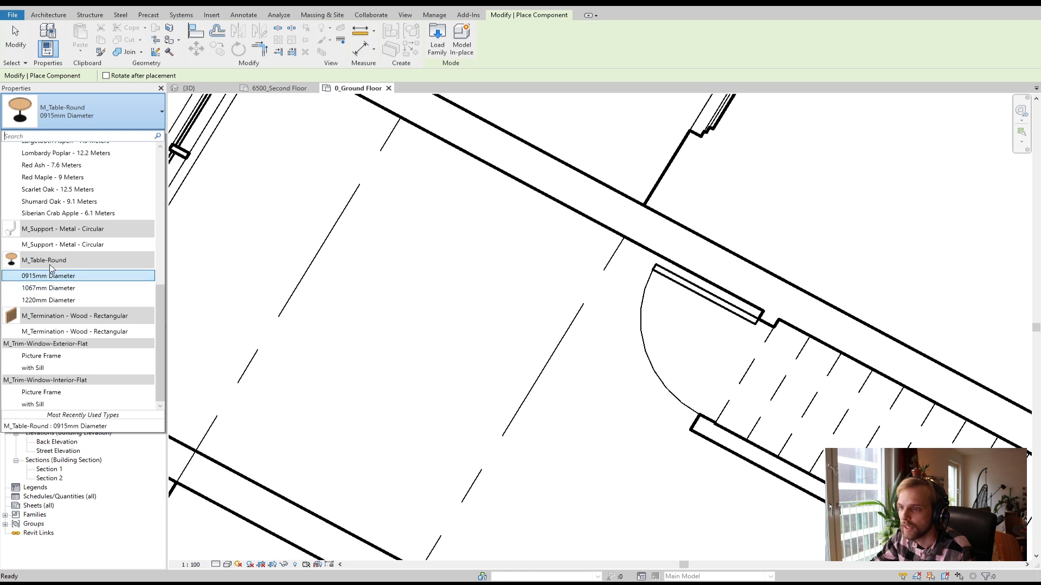
mouse_move(159, 326)
left_mouse_down()
mouse_move(176, 148)
mouse_move(160, 333)
left_mouse_up()
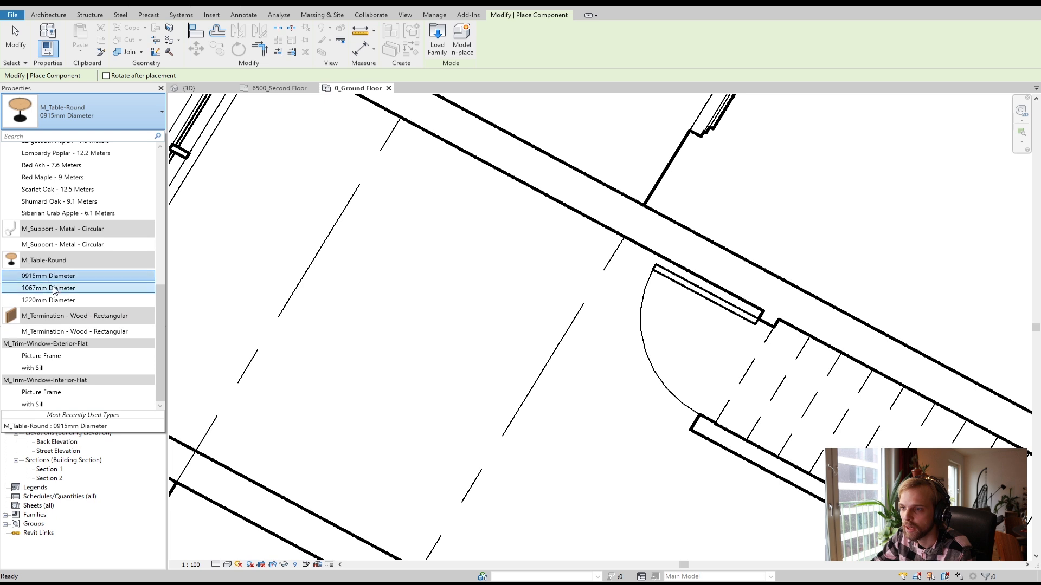
left_click(61, 276)
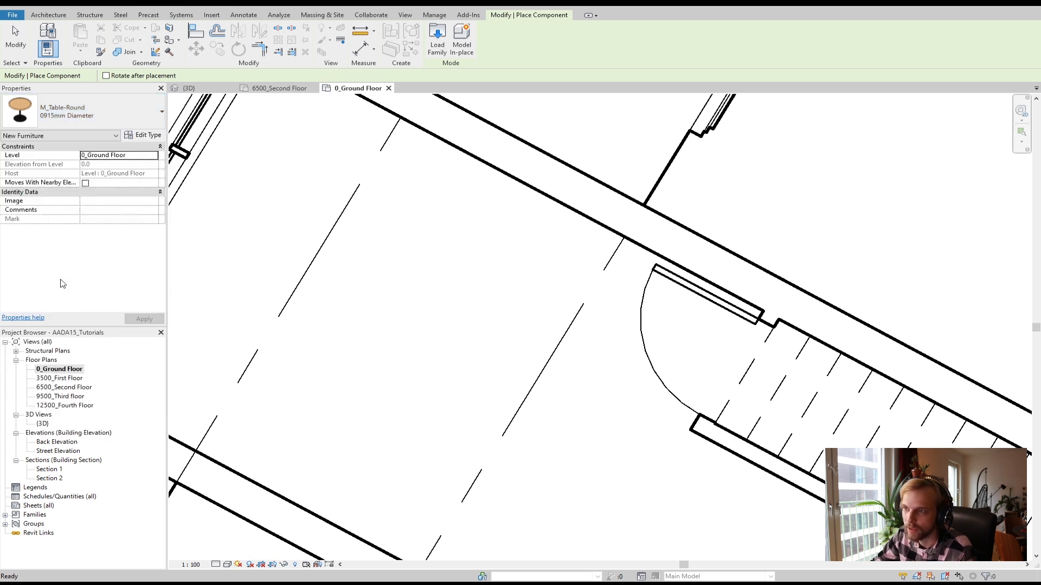
left_click(409, 273)
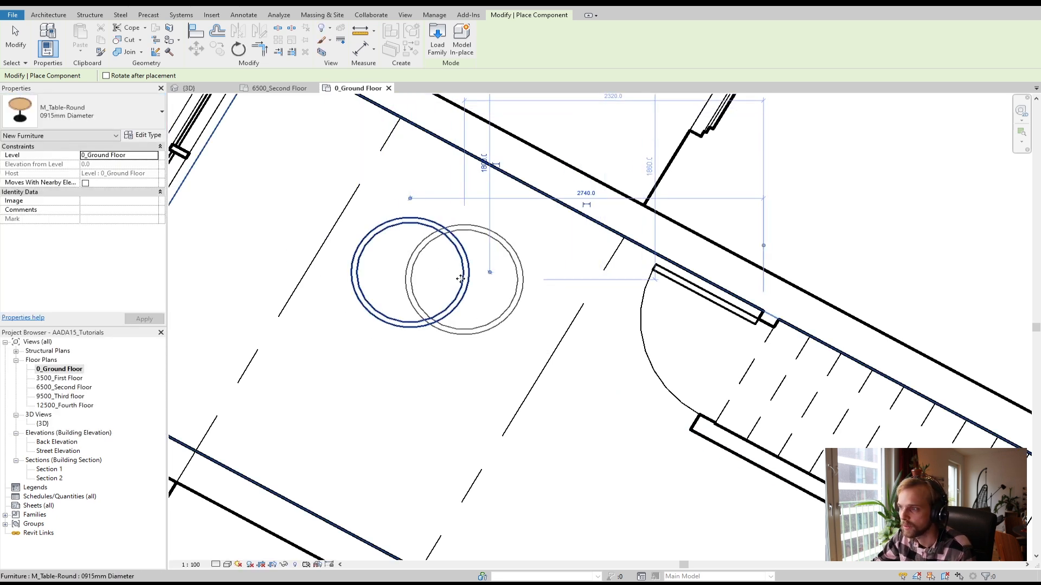
key("Escape")
key("Escape")
left_click(462, 247)
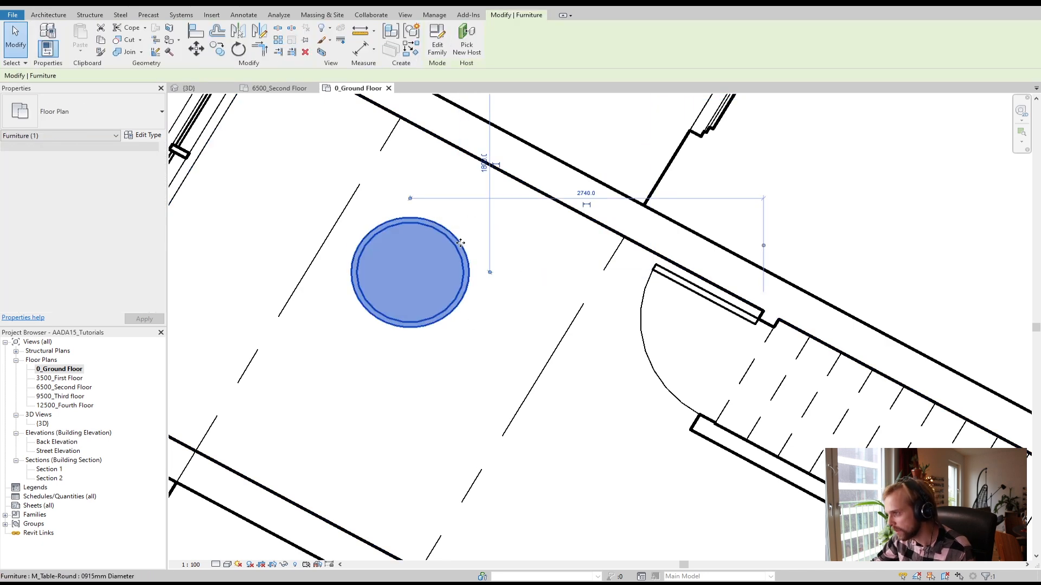
key("Escape")
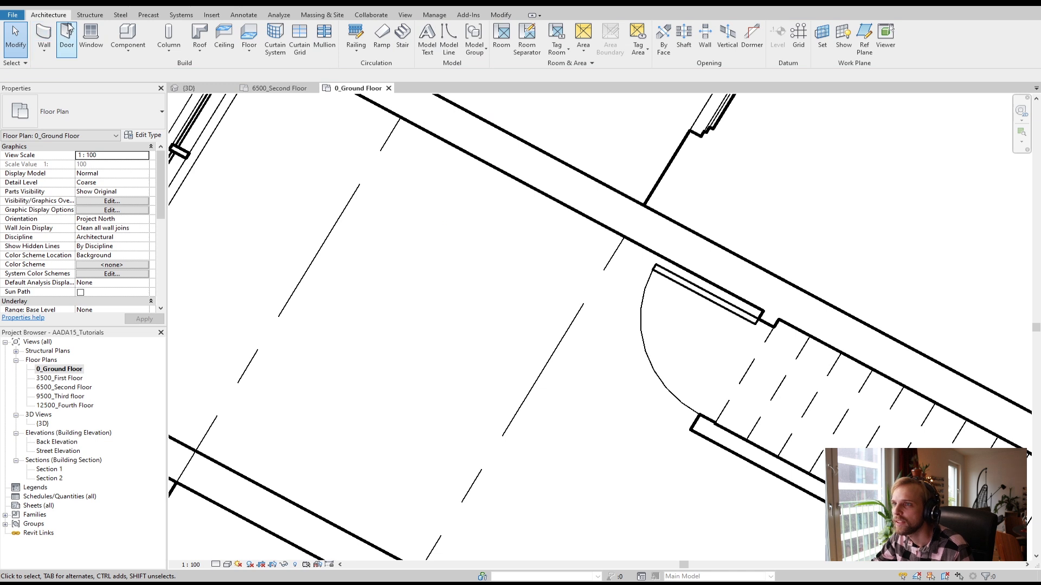
Restart component placement with family loading and open the Beds folder inside Furniture
left_click(121, 35)
left_click(434, 41)
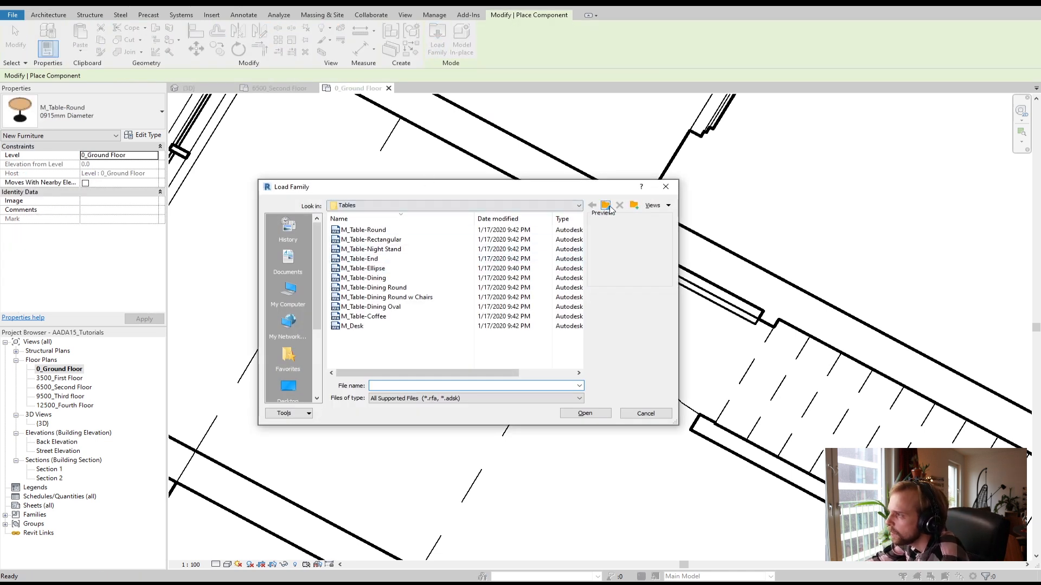
left_click(606, 206)
double_click(347, 286)
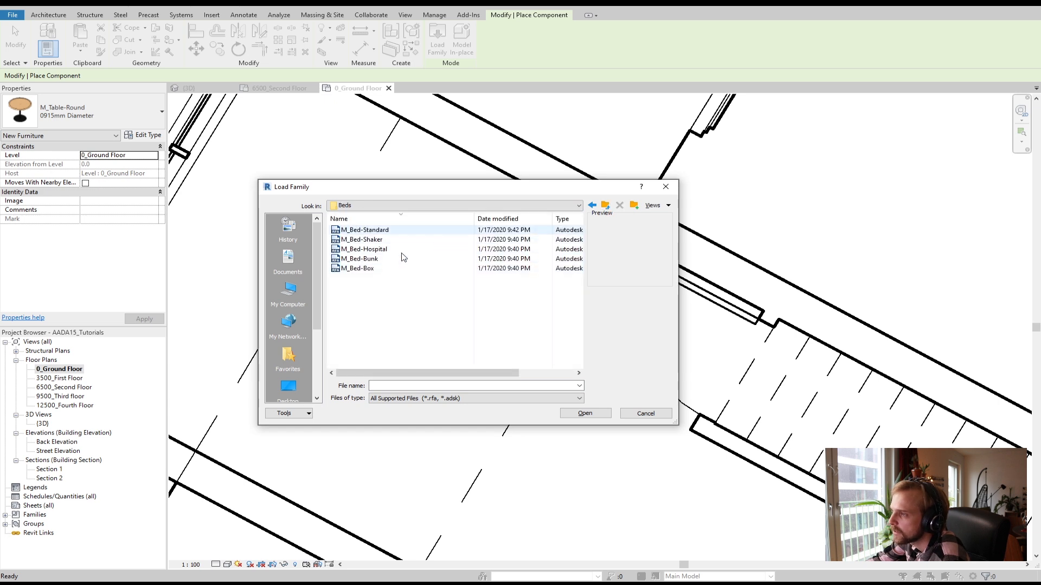
Preview the bed families: M_Bed-Standard, M_Bed-Shaker, M_Bed-Hospital, M_Bed-Box and M_Bed-Bunk
left_click(366, 231)
left_click(366, 240)
left_click(368, 251)
left_click(368, 269)
left_click(367, 259)
left_click(380, 250)
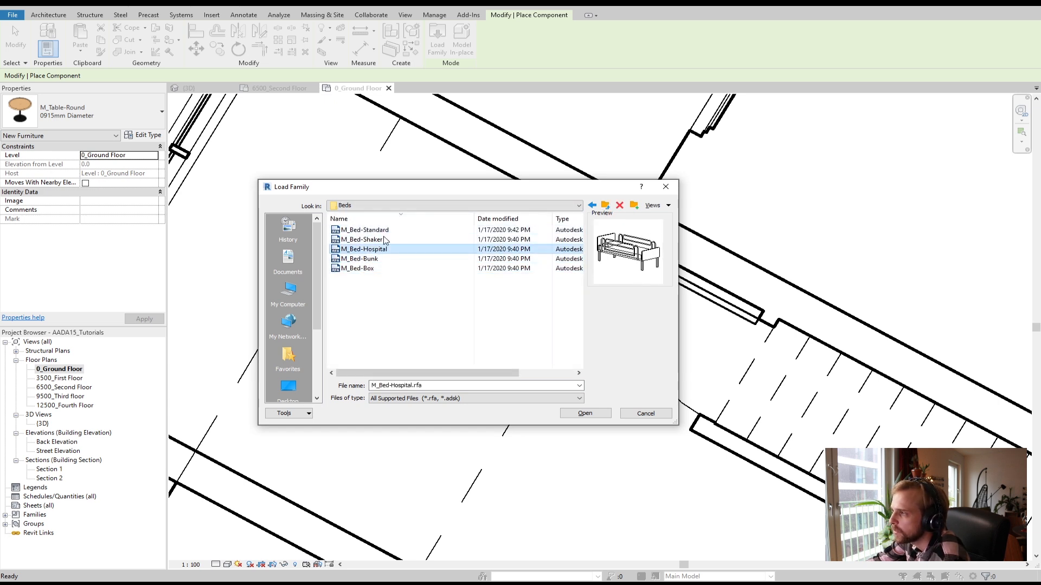
Open the Seating folder inside Furniture and preview chair, bench and sofa families, including M_Chair-Corbu and M_Sofa
left_click(606, 205)
double_click(499, 274)
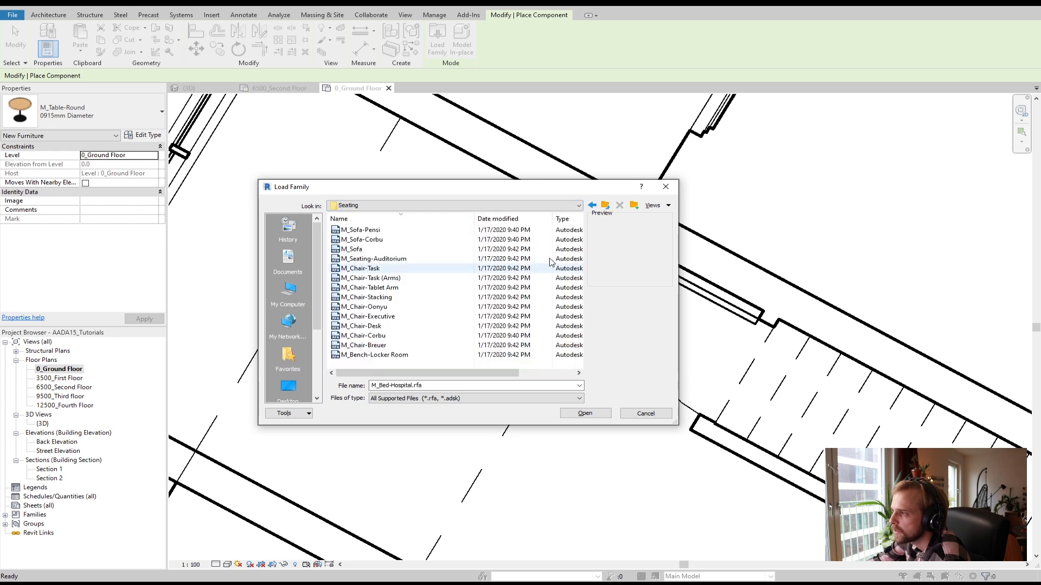
left_click(371, 269)
left_click(368, 249)
left_click(359, 327)
left_click(362, 307)
left_click(358, 336)
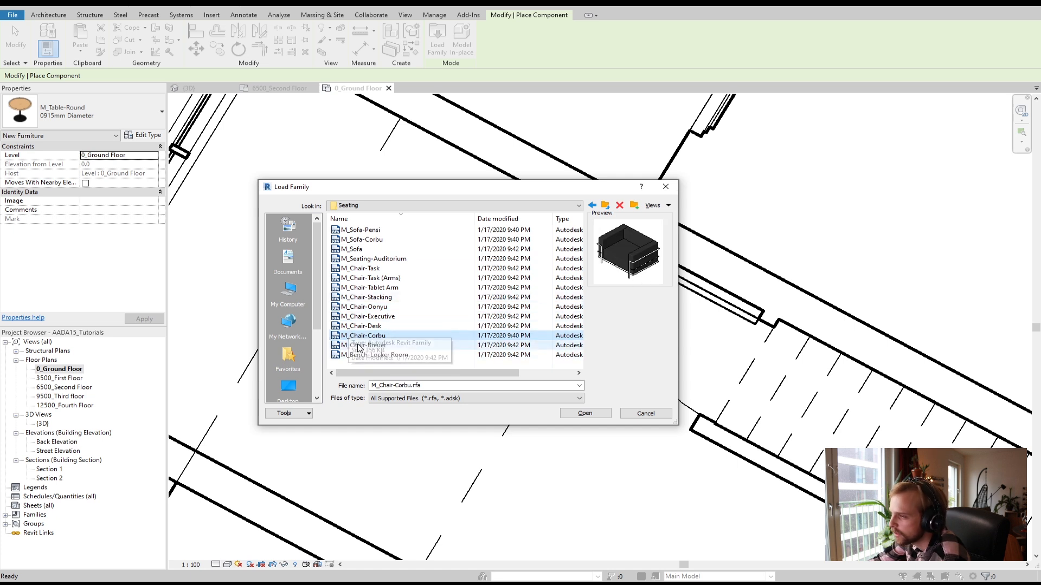
left_click(390, 346)
left_click(387, 355)
left_click(383, 250)
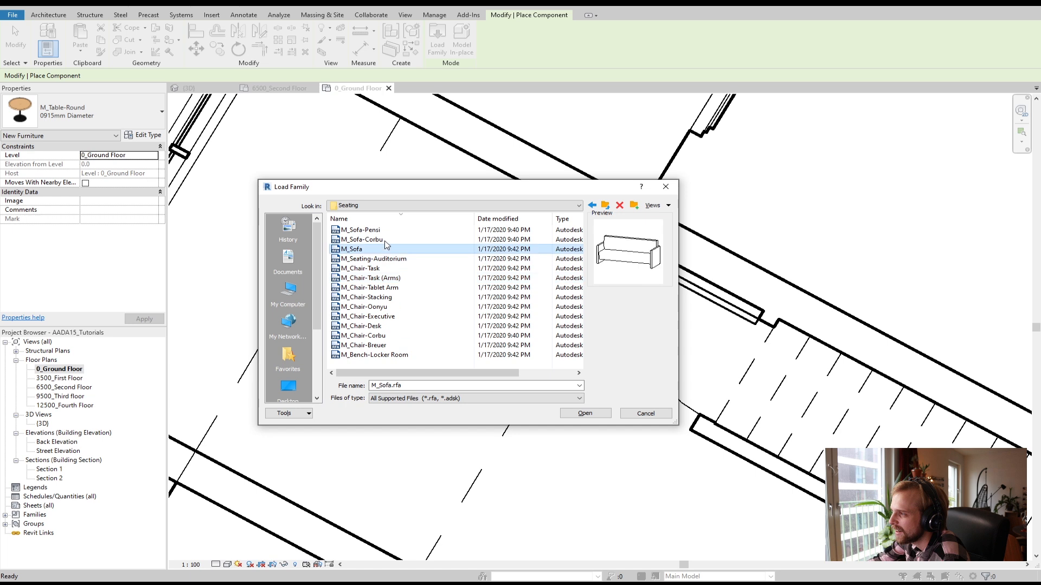
Return to the English library folder, look through its family categories, and cancel family loading
left_click(605, 206)
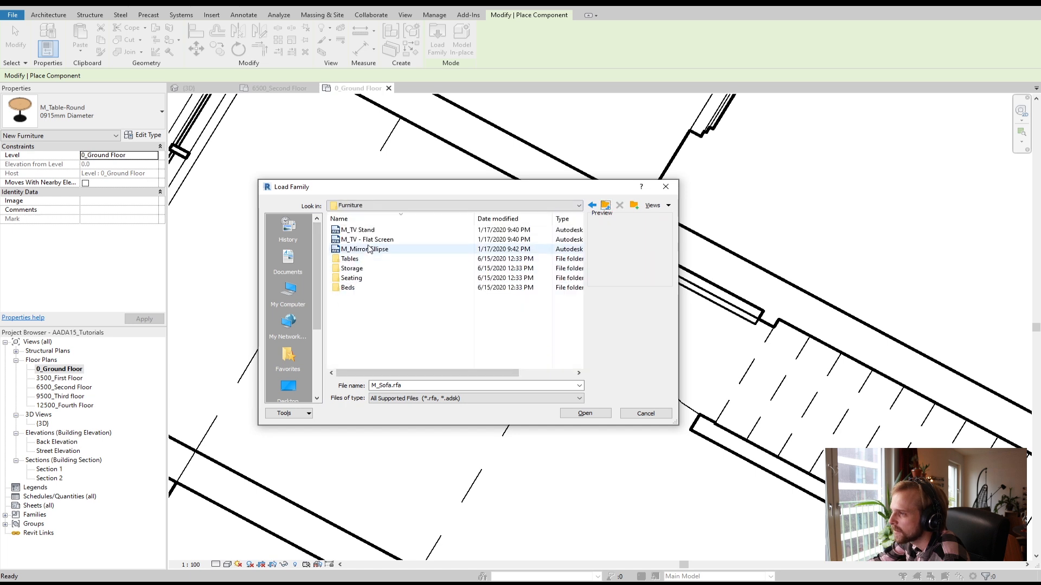
left_click(605, 206)
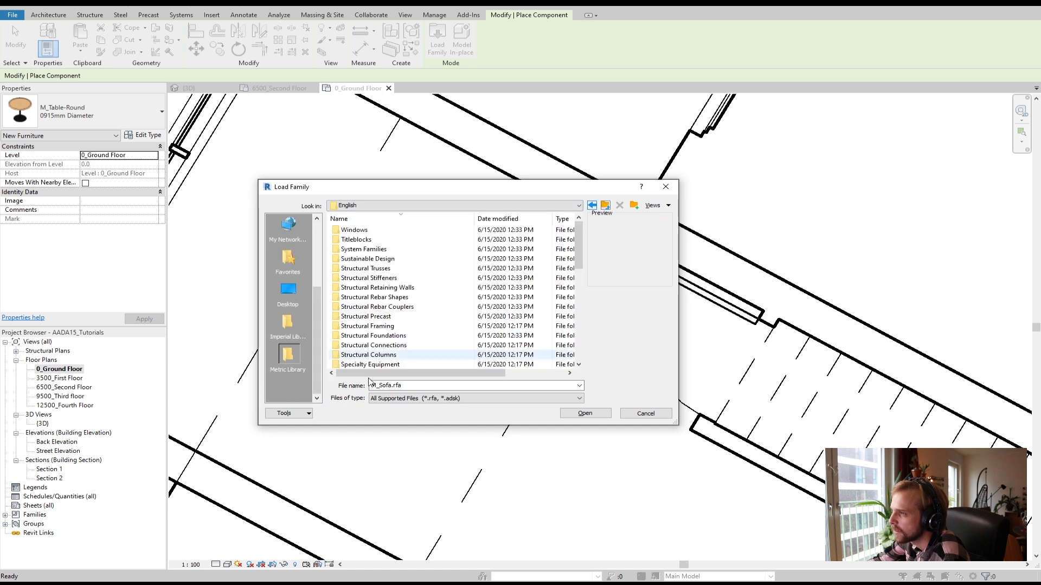
scroll(422, 293, "down", 6)
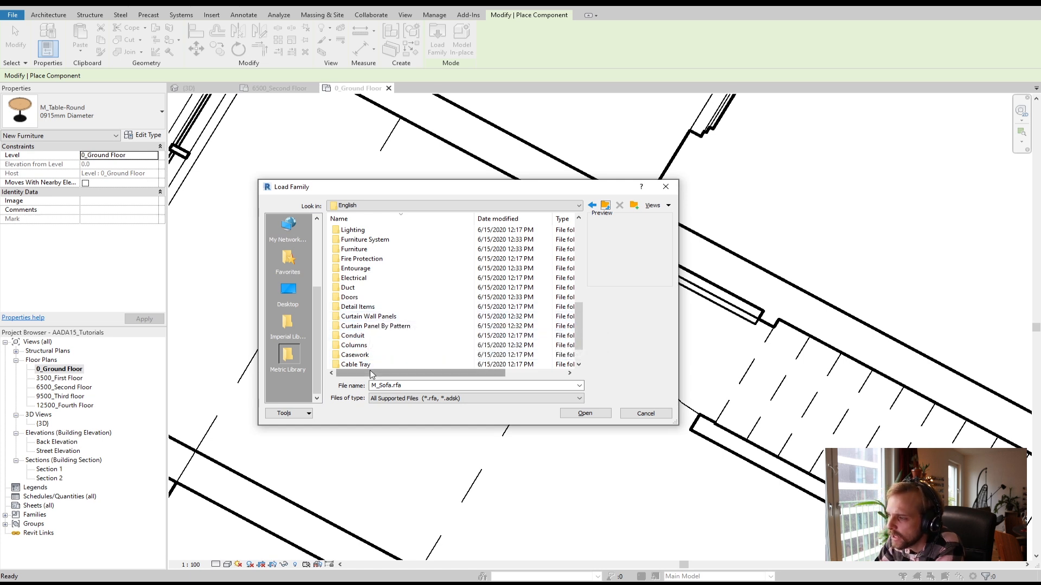
scroll(374, 321, "down", 1)
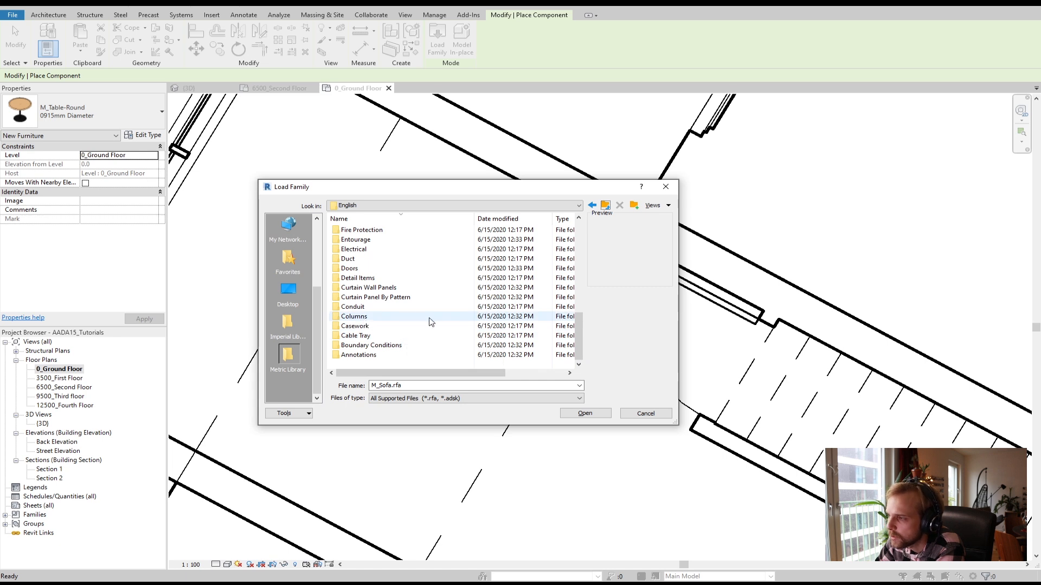
scroll(431, 322, "up", 1)
scroll(474, 282, "up", 3)
scroll(477, 286, "down", 4)
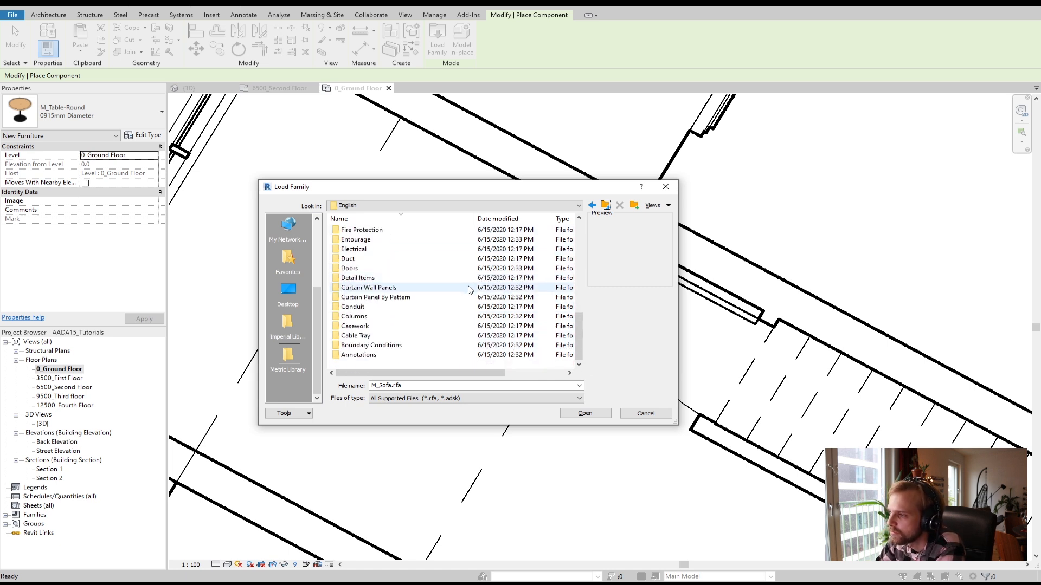
scroll(464, 292, "up", 4)
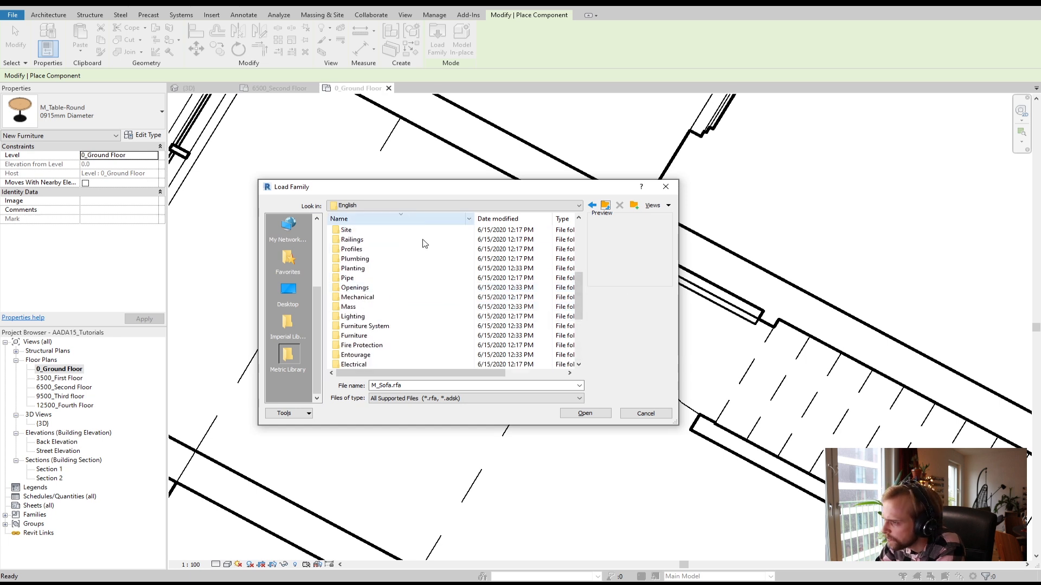
scroll(421, 271, "up", 5)
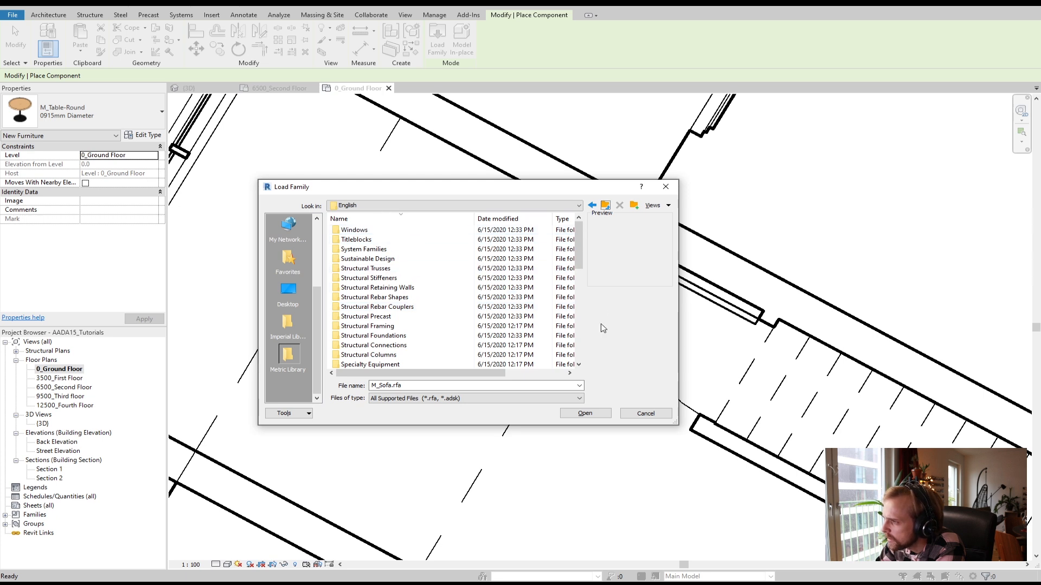
left_click(644, 416)
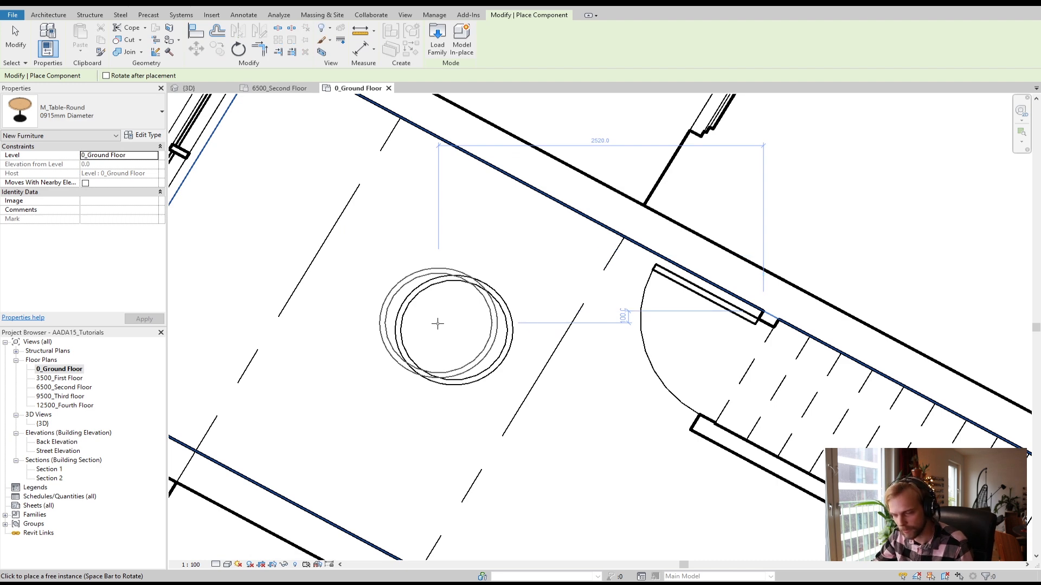
Place a 0915mm Diameter round table near the middle of the ground floor room, exit placement, and remove it
left_click(438, 324)
key("Escape")
left_click(454, 280)
key("Delete")
Open the {3D} view and orbit the building to examine the ground floor from its glazed facade side
scroll(449, 286, "down", 1)
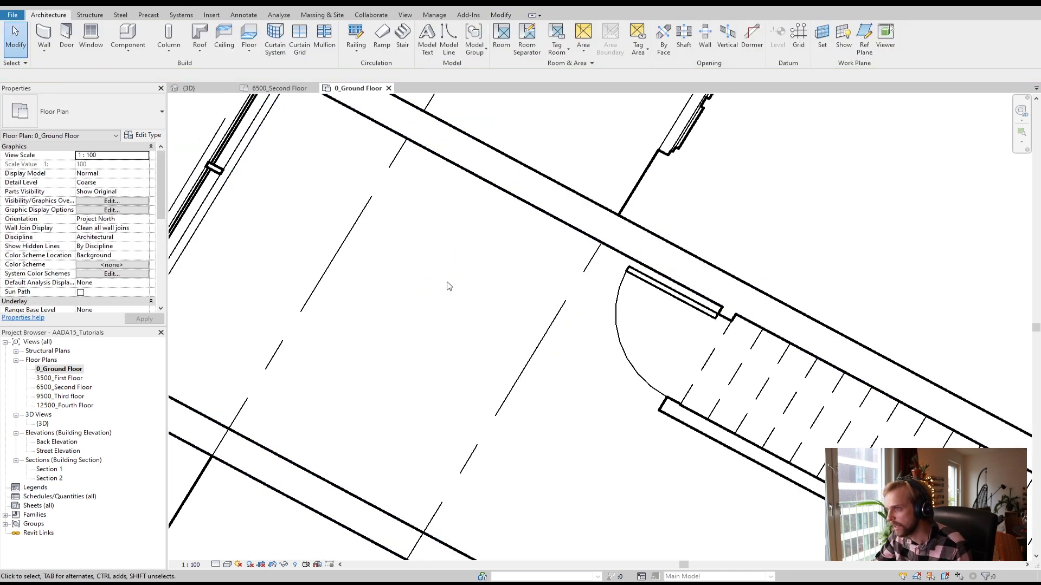
scroll(449, 286, "down", 2)
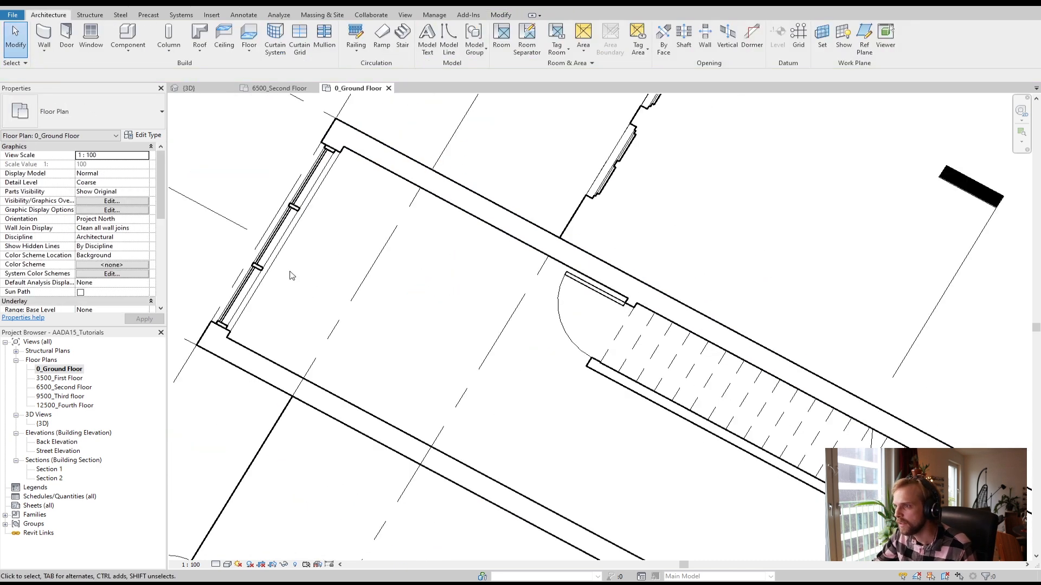
left_click(187, 88)
scroll(406, 292, "down", 4)
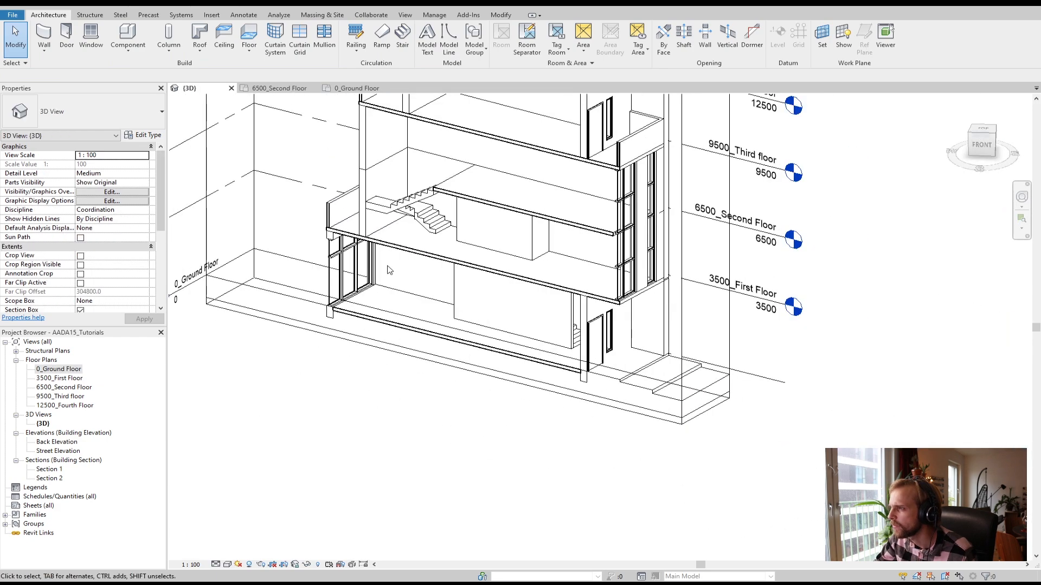
middle_click_drag(389, 291, 629, 318, "shift")
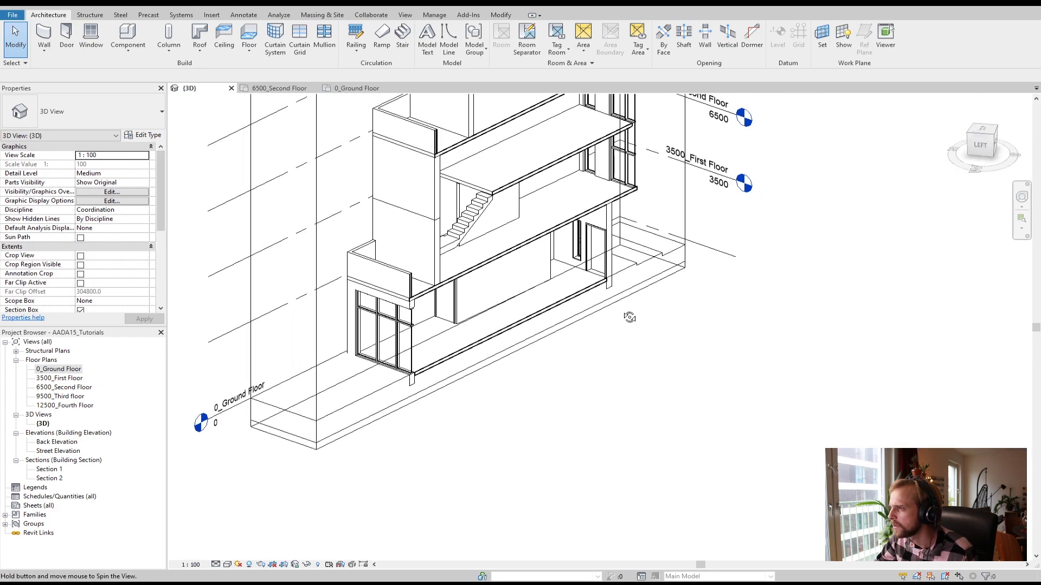
Delete the stair between 3500_First Floor and 6500_Second Floor, selecting it in 3D and checking it in the 3500_First Floor plan
scroll(400, 256, "up", 2)
middle_click_drag(490, 282, 436, 291)
mouse_move(507, 303)
middle_mouse_down("shift")
mouse_move(355, 287)
mouse_move(390, 251)
mouse_move(413, 244)
mouse_move(374, 206)
middle_mouse_up("shift")
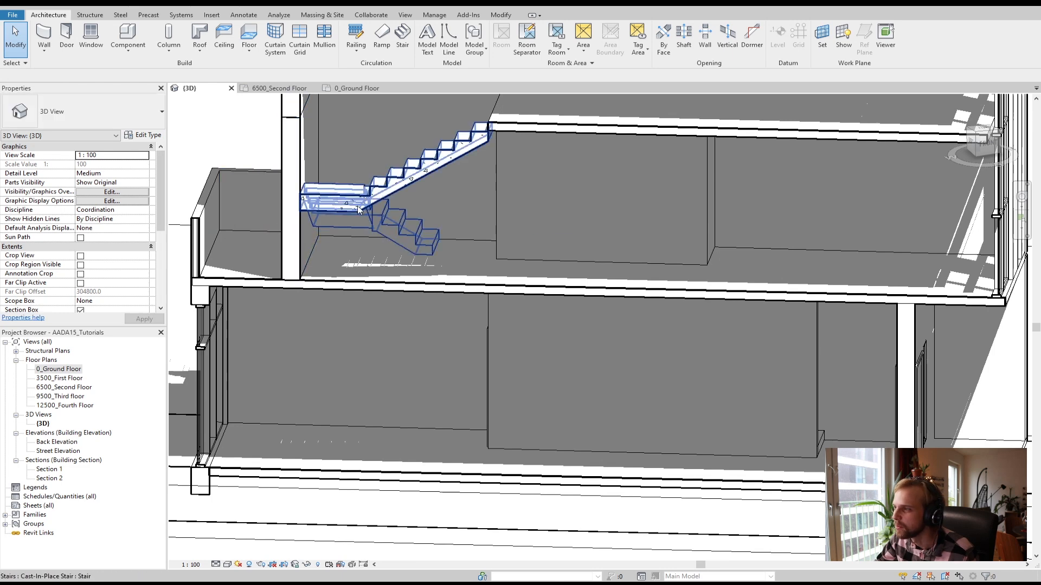
middle_click_drag(387, 294, 436, 358)
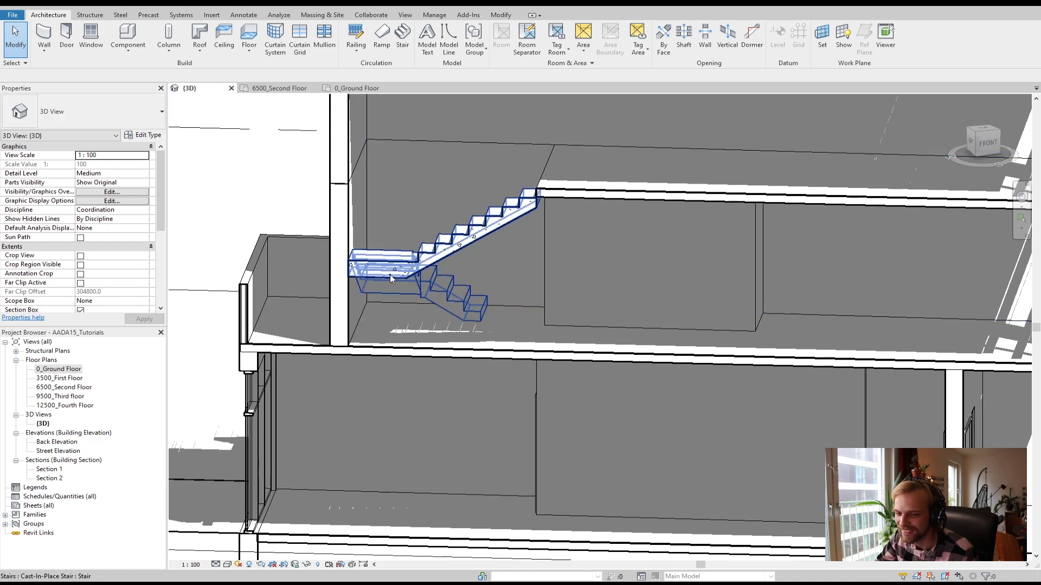
mouse_move(469, 319)
middle_mouse_down("shift")
mouse_move(467, 376)
mouse_move(501, 558)
mouse_move(552, 458)
mouse_move(637, 381)
mouse_move(476, 376)
mouse_move(472, 277)
middle_mouse_up("shift")
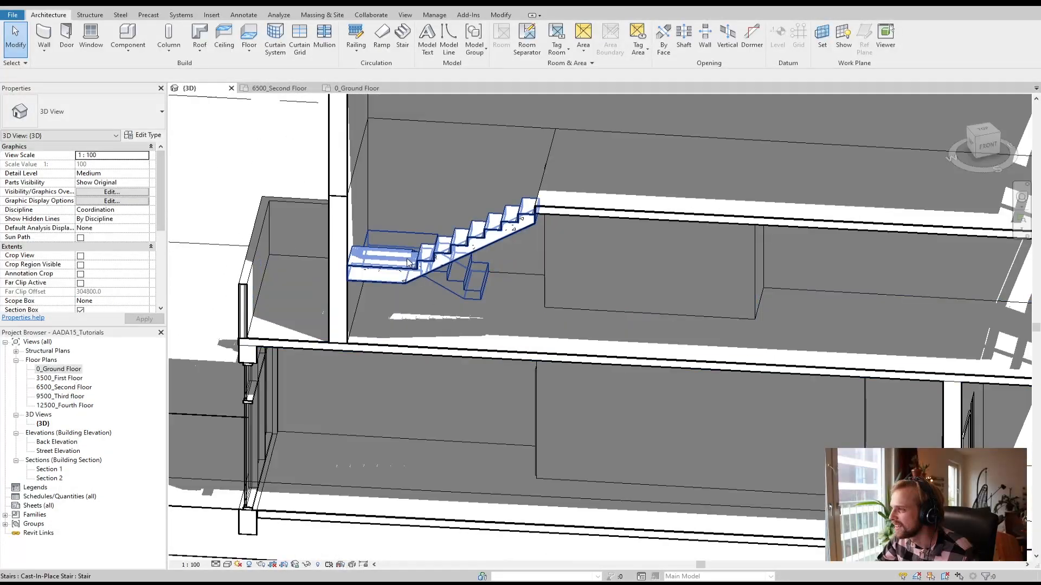
left_click(402, 271)
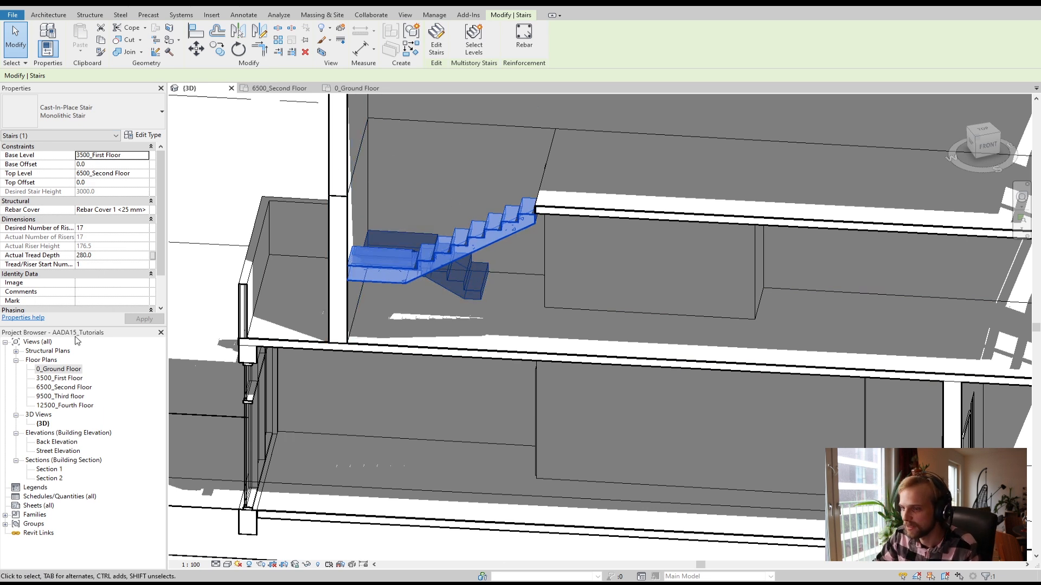
double_click(60, 378)
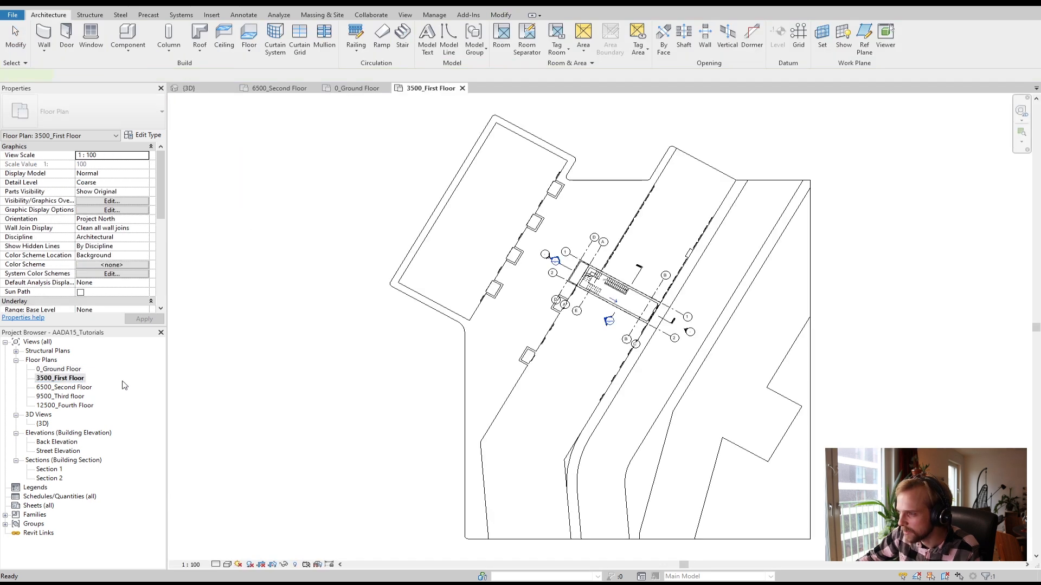
scroll(596, 282, "up", 6)
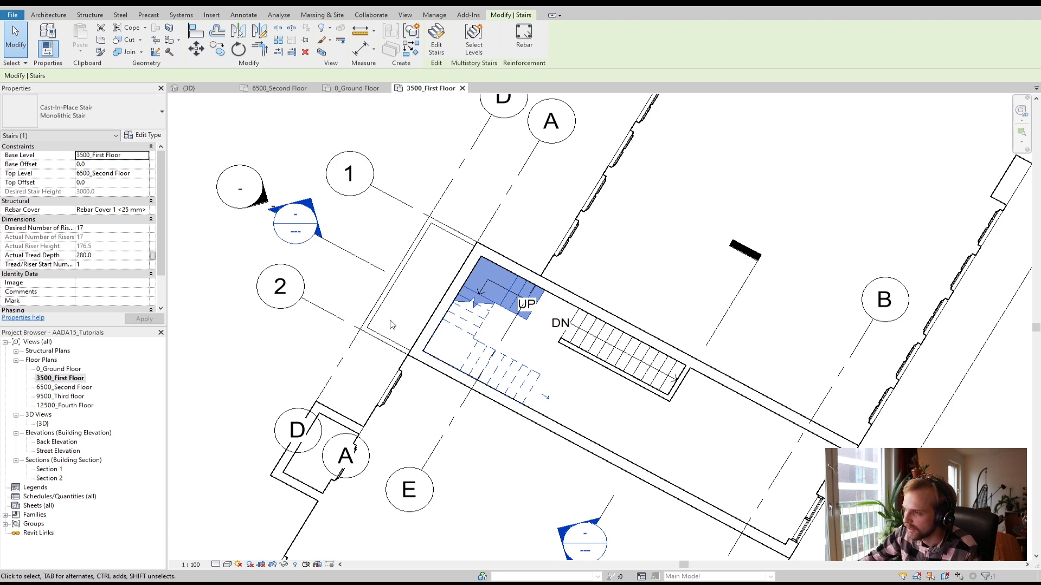
key("Delete")
Start a new Cast-In-Place stair on 3500_First Floor with a 1000 mm wide, 1120 mm long first run along the short end wall
middle_click_drag(490, 314, 401, 270)
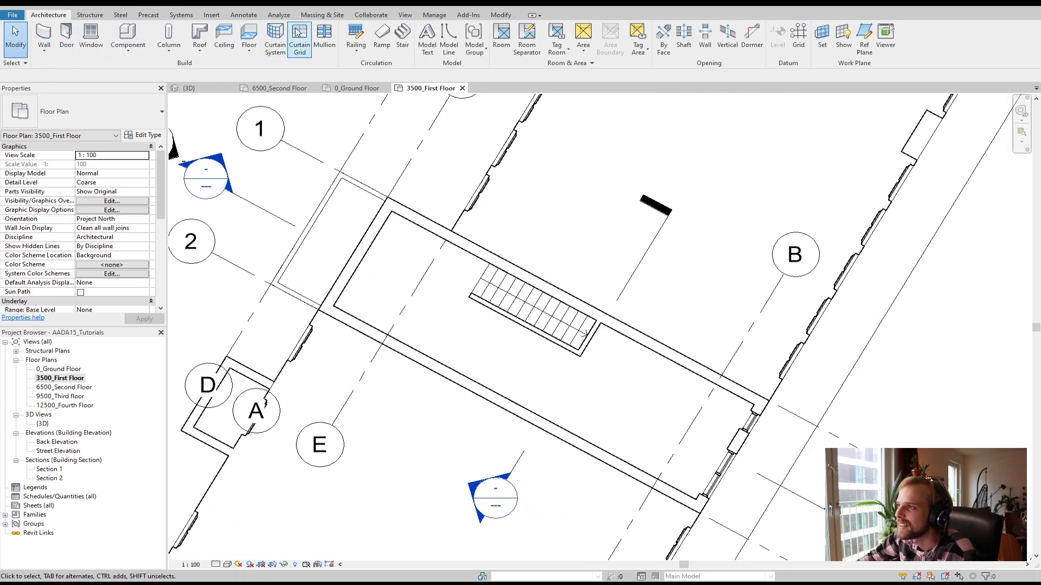
left_click(397, 37)
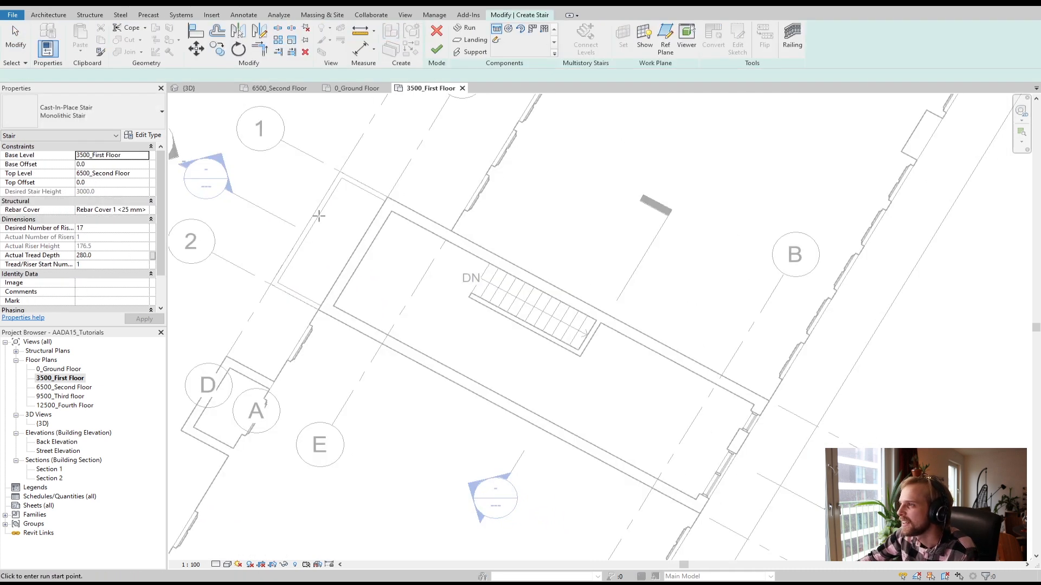
left_click(373, 239)
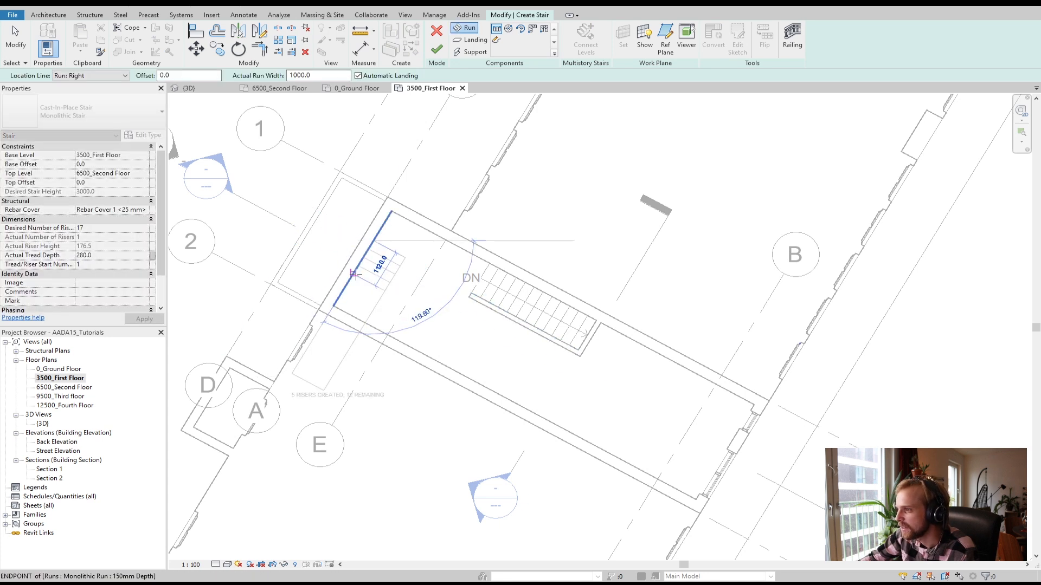
left_click(355, 275)
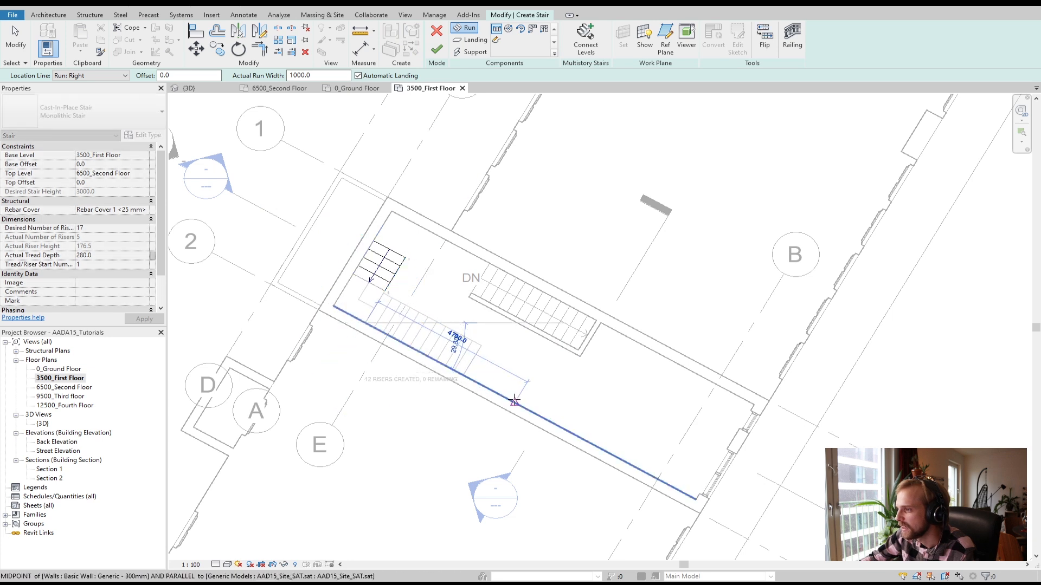
left_click(458, 373)
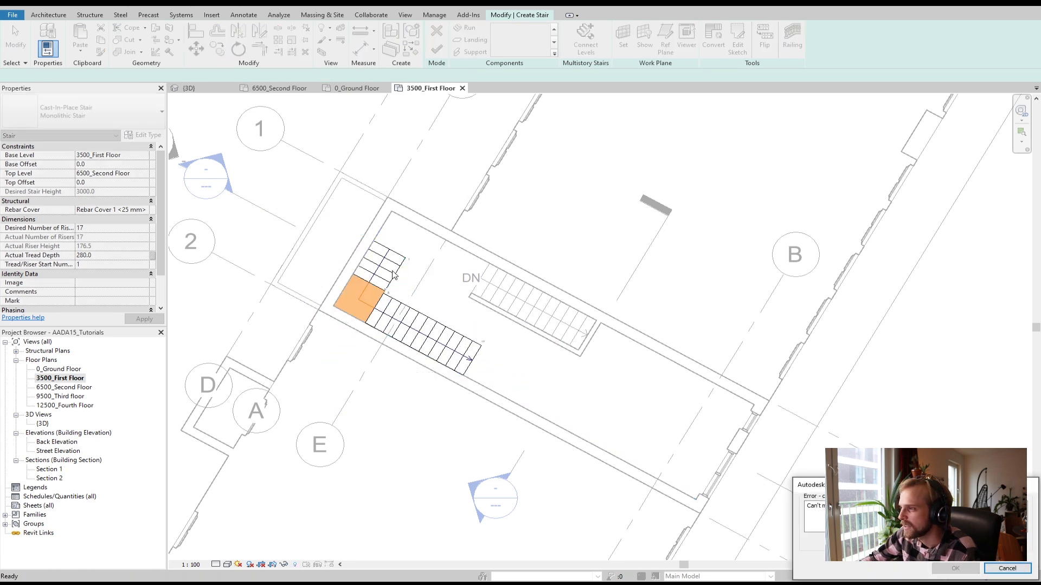
left_click(1007, 568)
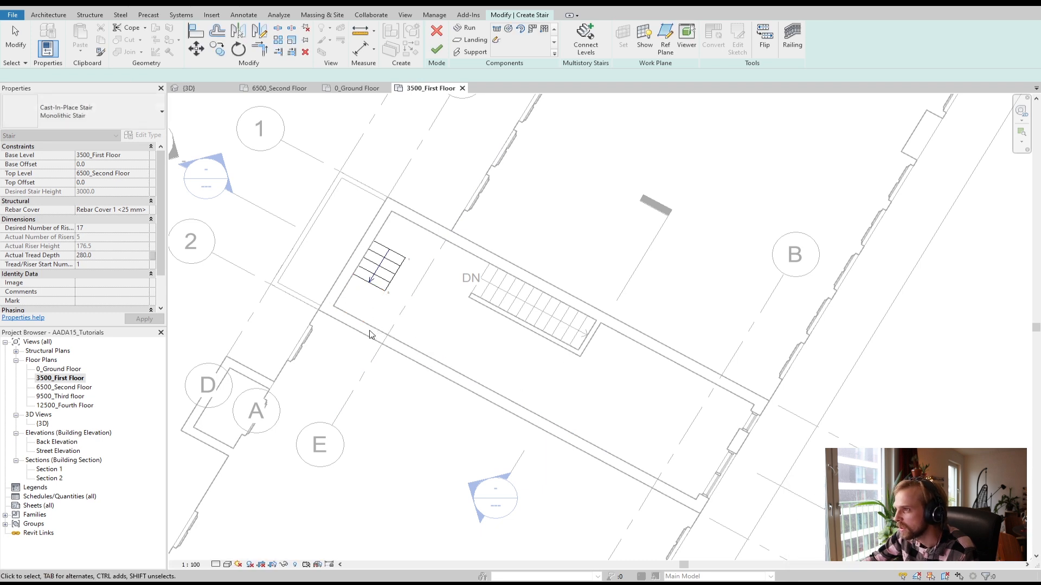
left_click(436, 31)
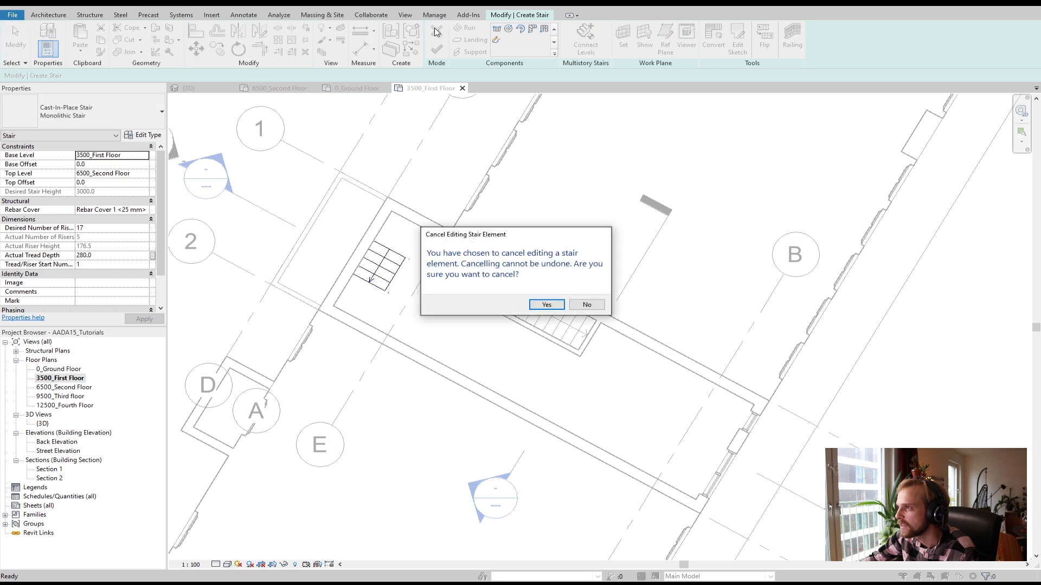
left_click(586, 304)
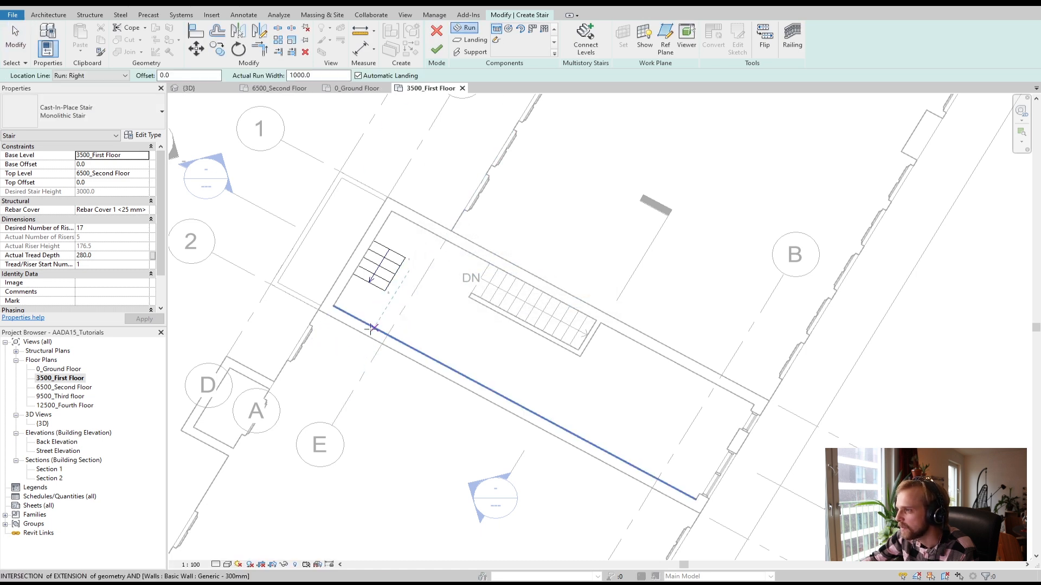
Draw the second stair run about 3080 mm long along the long wall beside grid 2, and finish the L-shaped stair
left_click(371, 329)
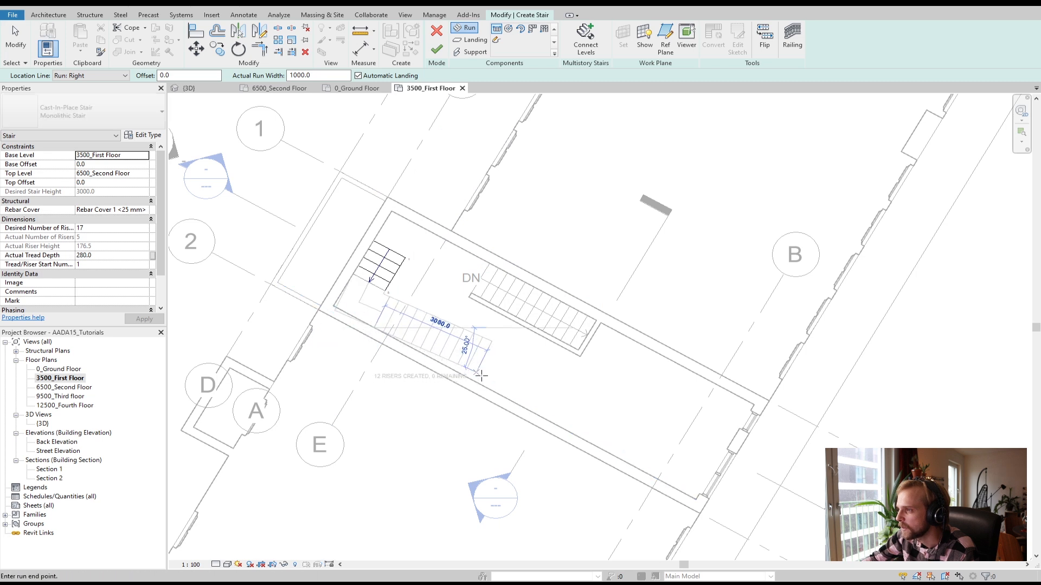
left_click(480, 386)
key("Escape")
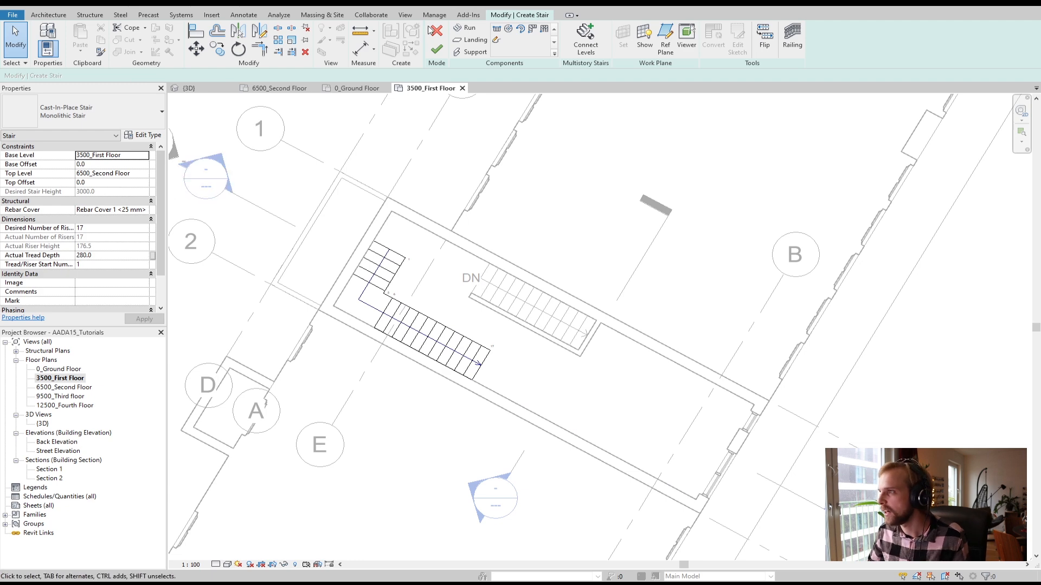
left_click(437, 51)
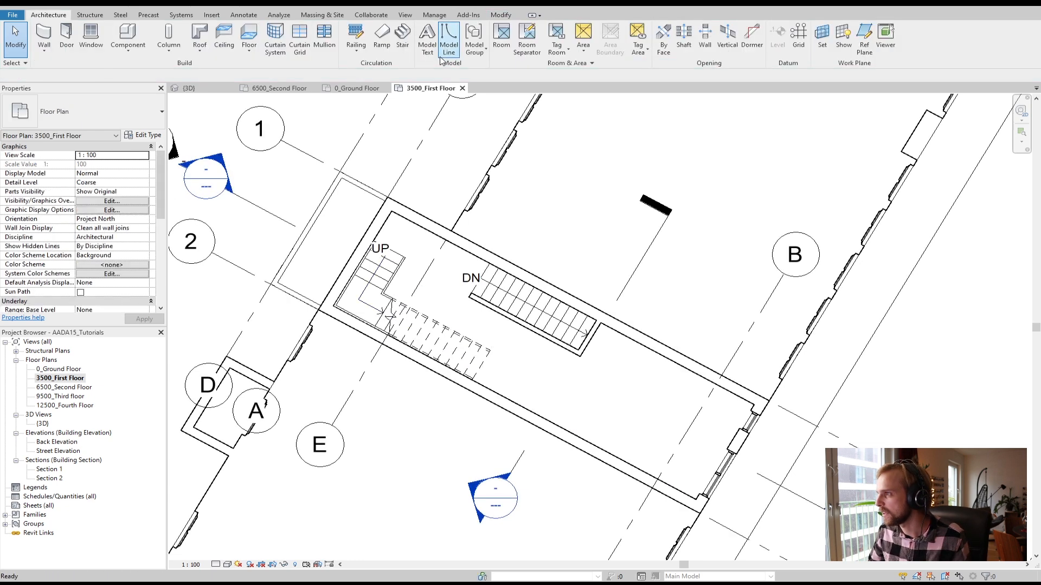
left_click(374, 282)
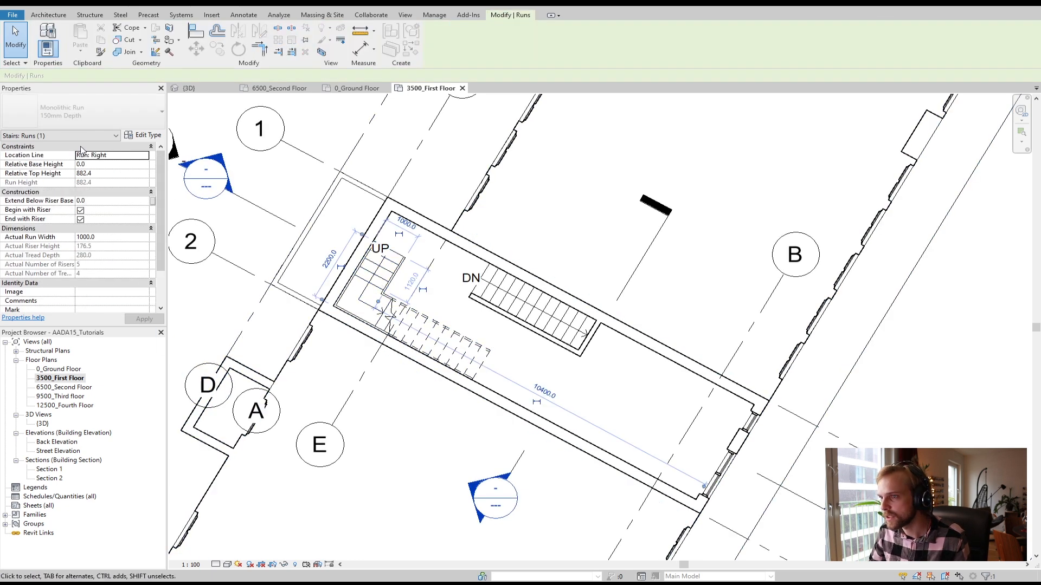
left_click(437, 270)
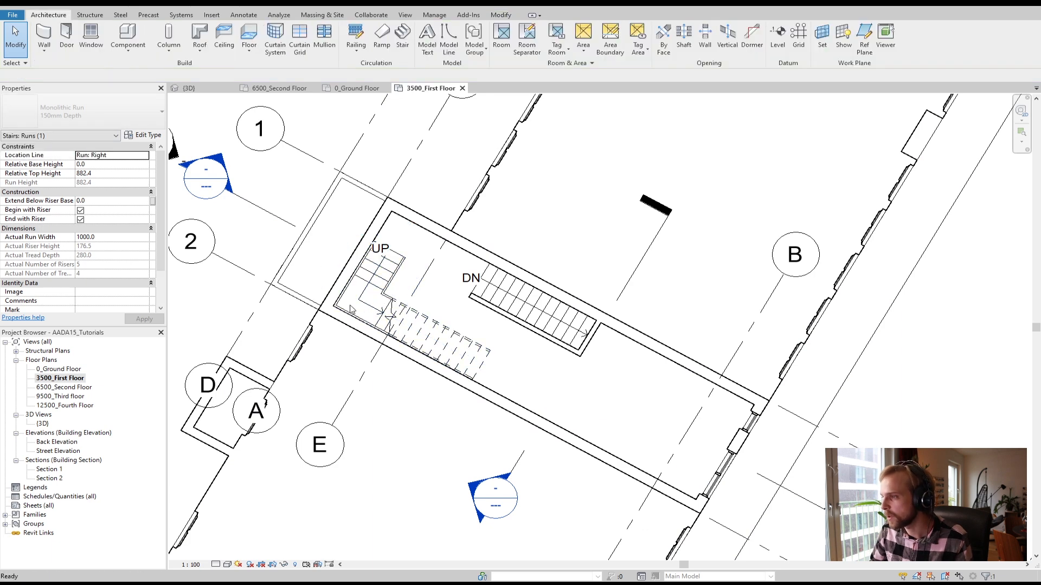
scroll(381, 302, "up", 2)
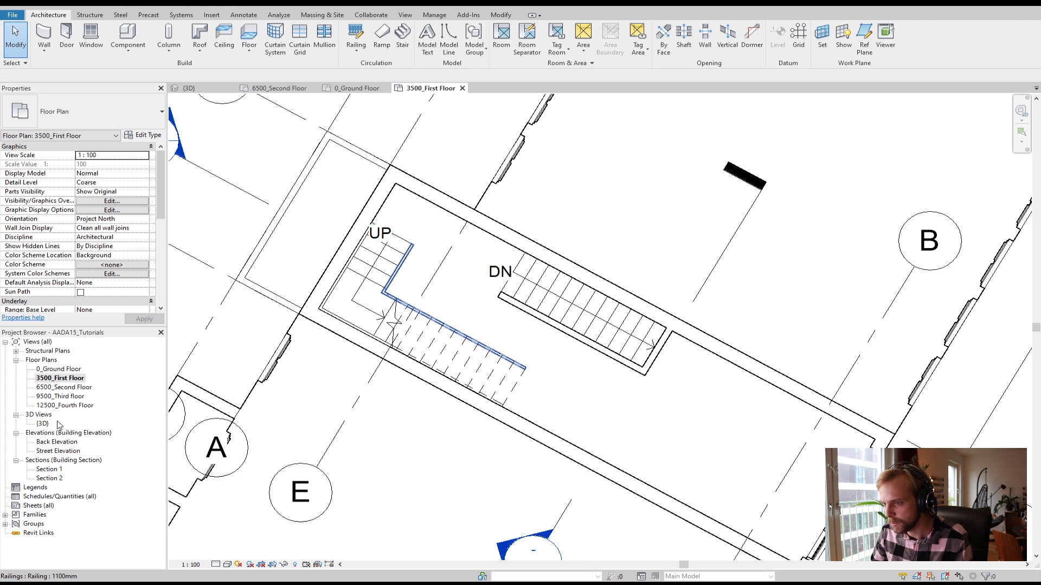
Delete both 1100mm railings from the new stair in the {3D} view
left_click(198, 90)
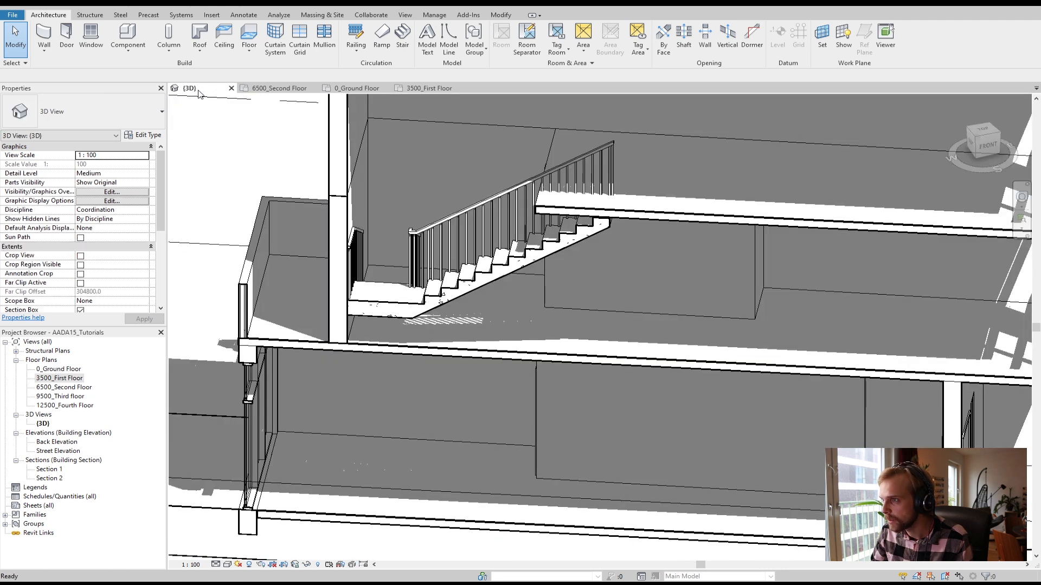
left_click(426, 229)
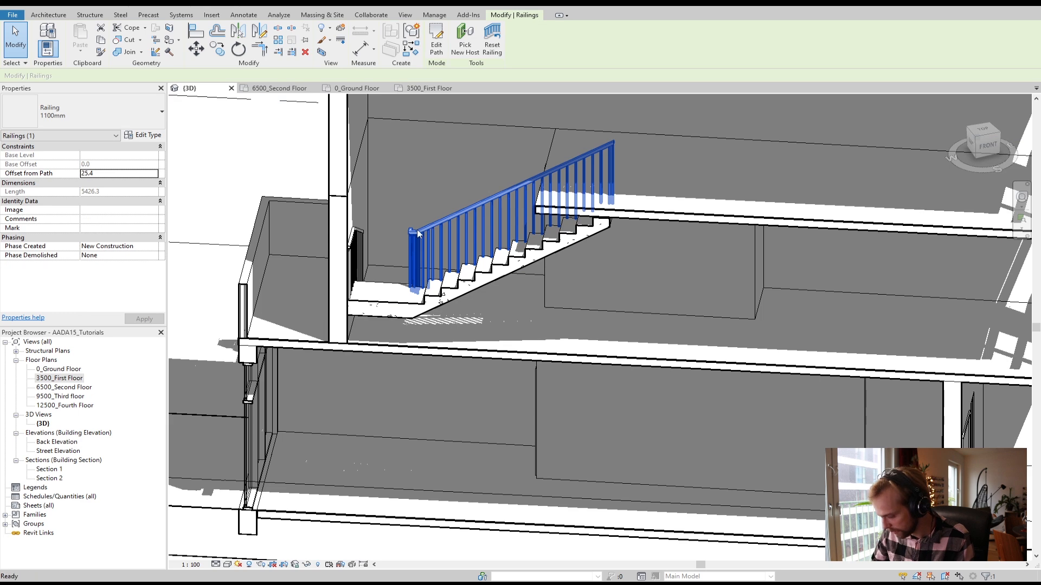
key("Delete")
left_click(357, 245)
key("Delete")
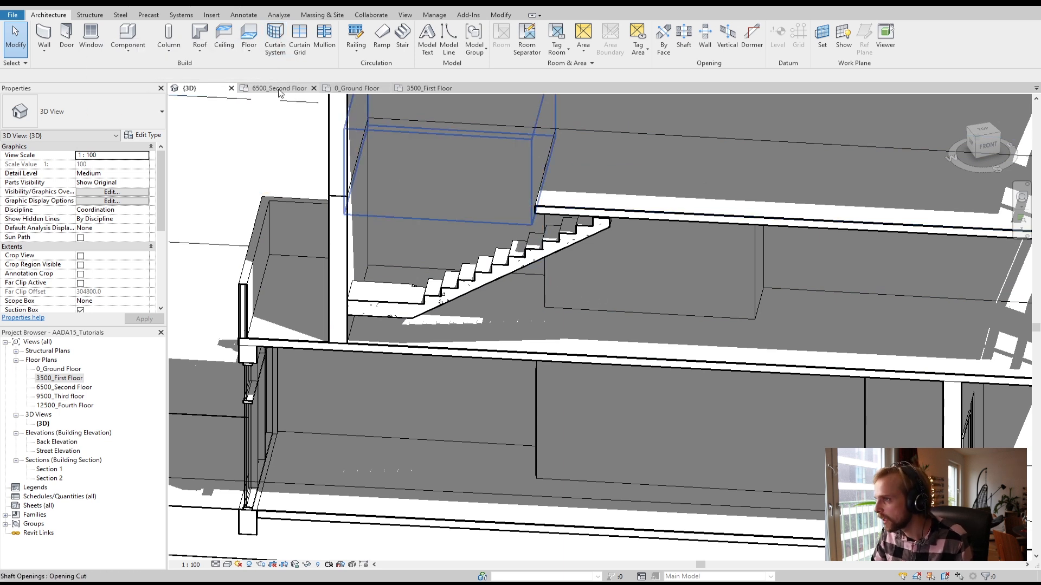
Delete the shaft opening above the new stair in the 6500_Second Floor plan
left_click(426, 89)
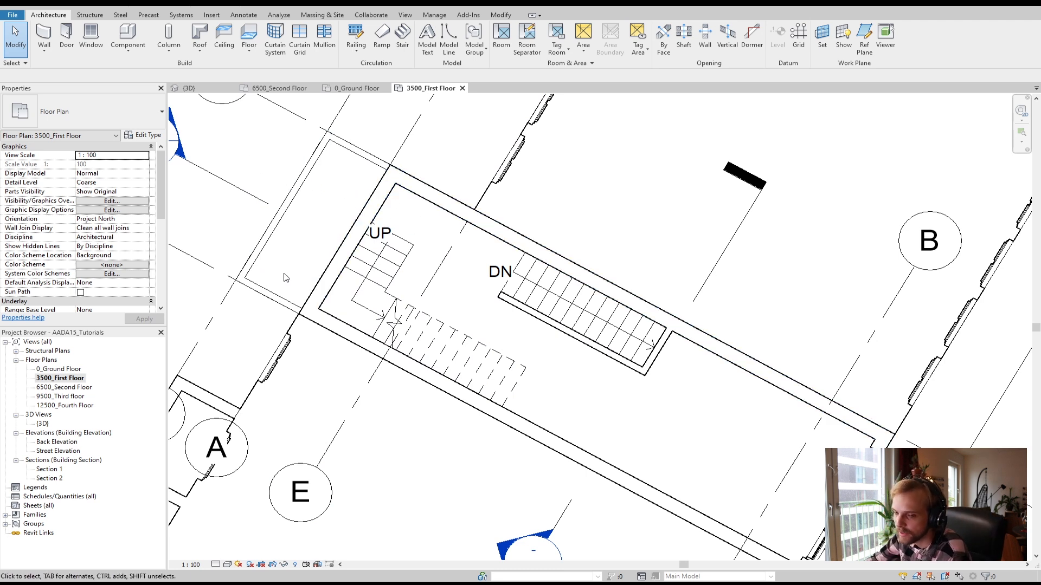
middle_click_drag(428, 281, 404, 227)
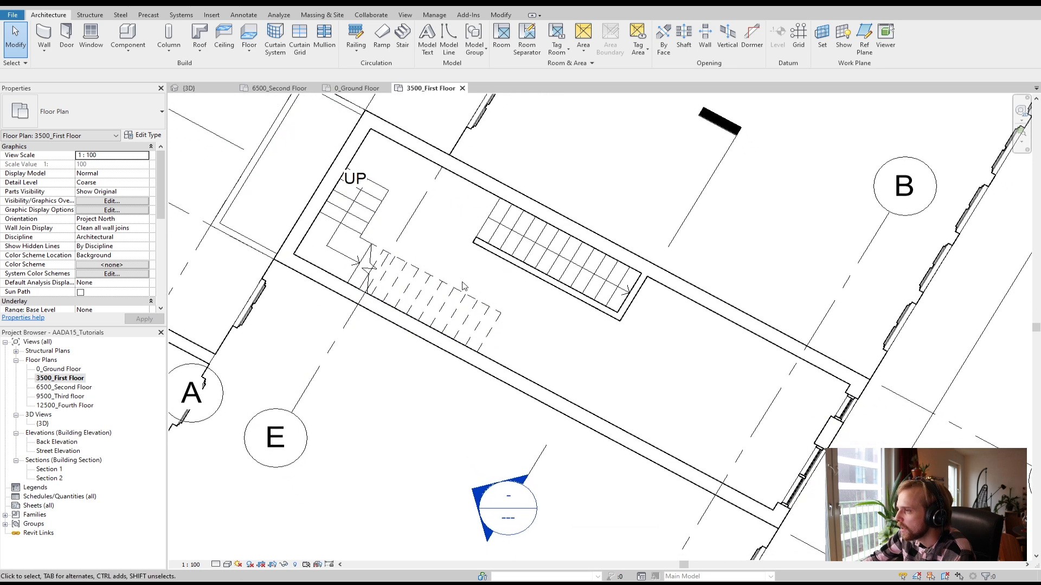
left_click(64, 386)
double_click(64, 387)
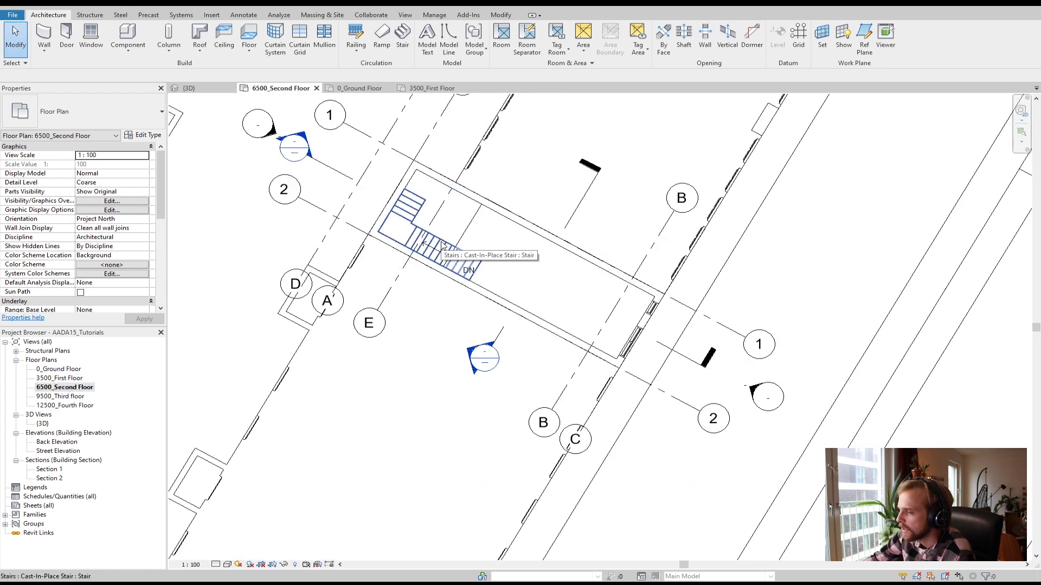
scroll(437, 245, "up", 2)
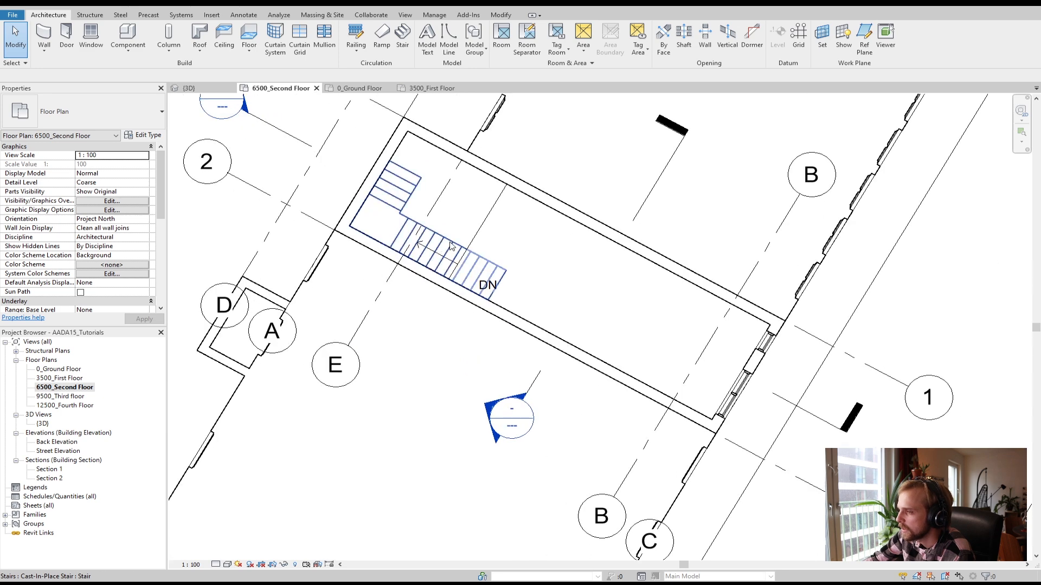
left_click(485, 277)
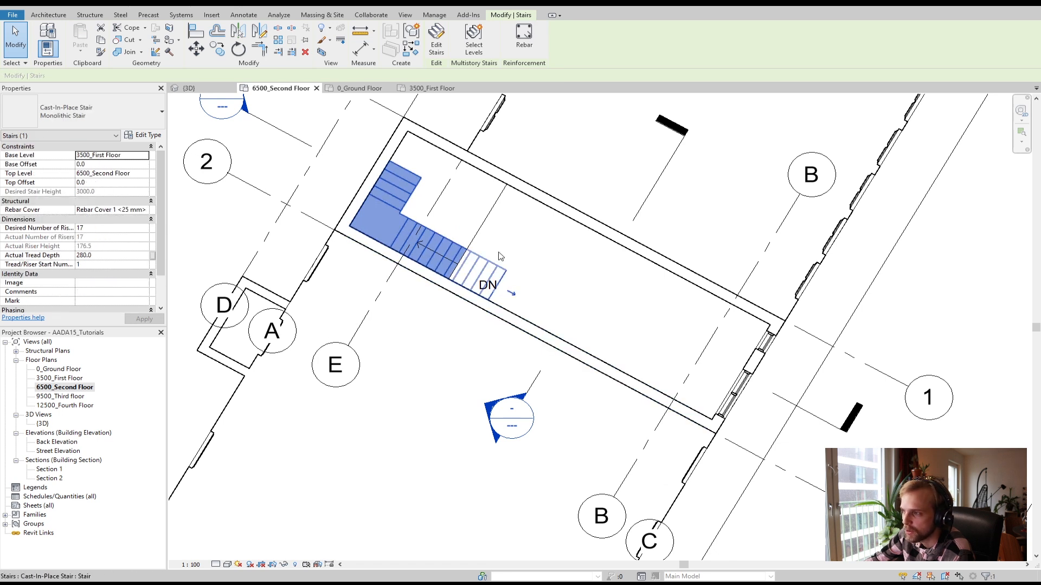
left_click(397, 325)
left_click(469, 234)
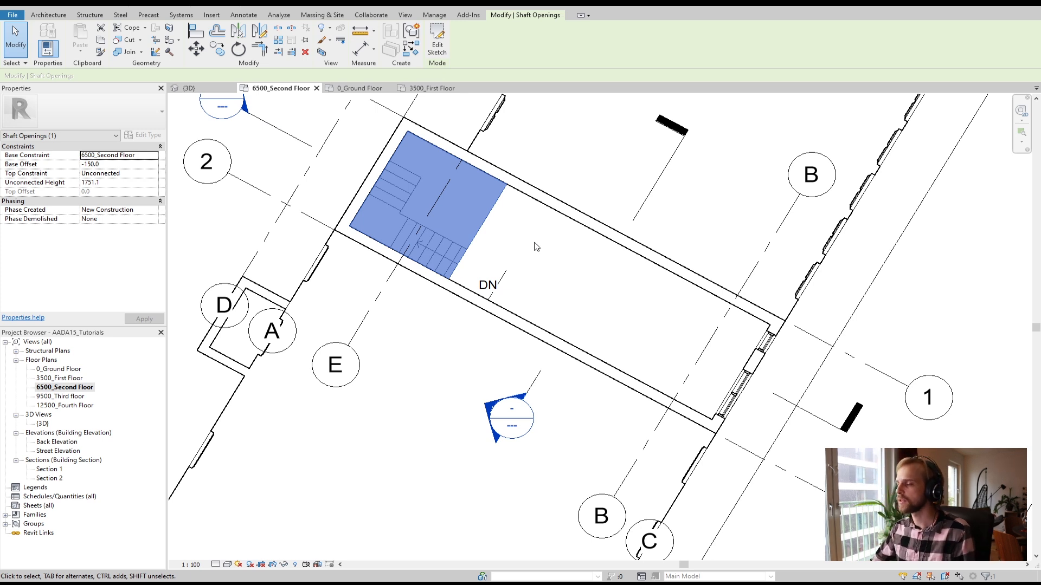
key("Escape")
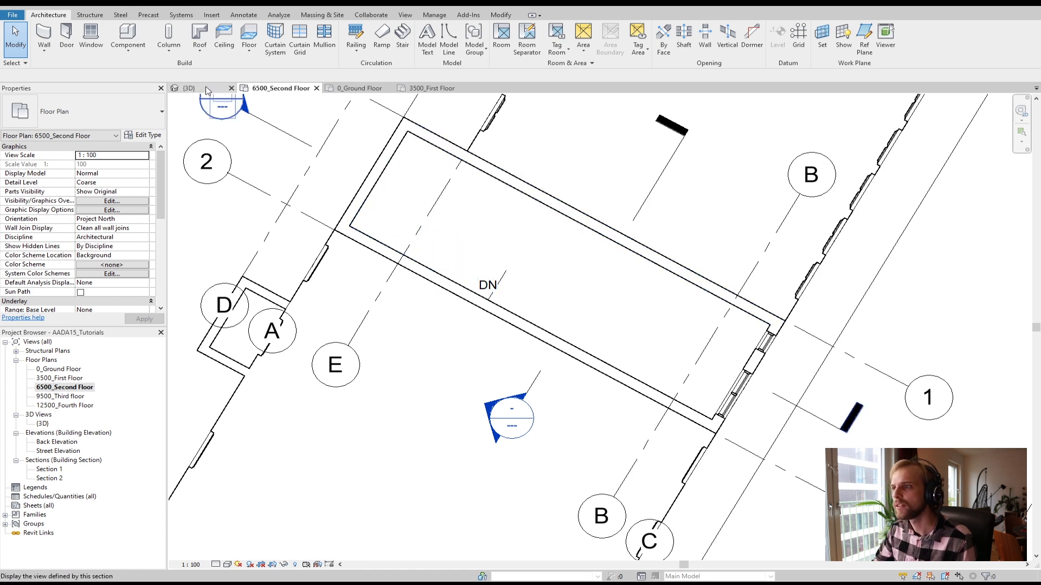
Select the 6500_Second Floor slab in the {3D} view and open its boundary for editing in the 6500_Second Floor plan
left_click(189, 88)
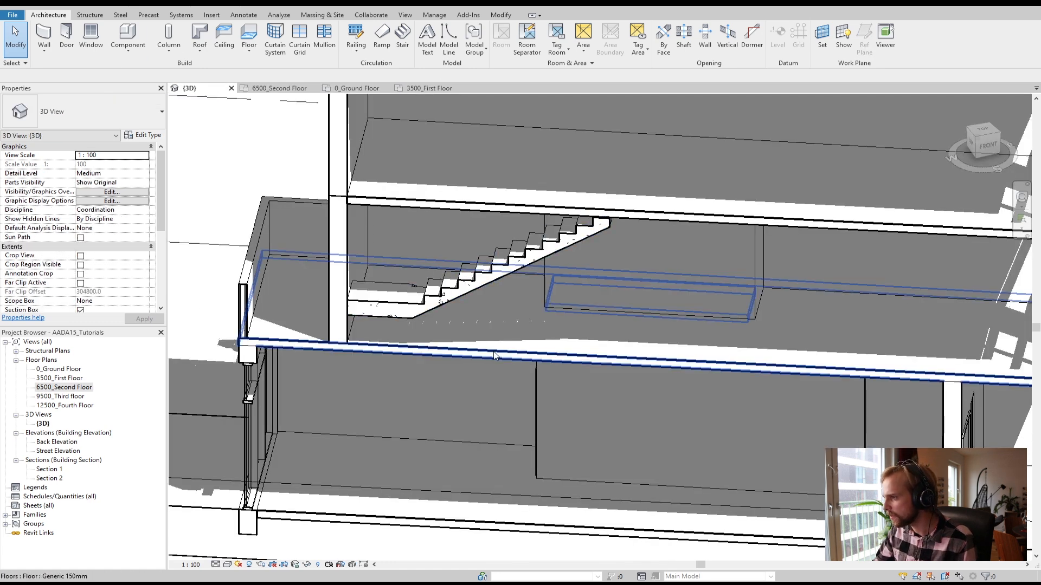
left_click(455, 332)
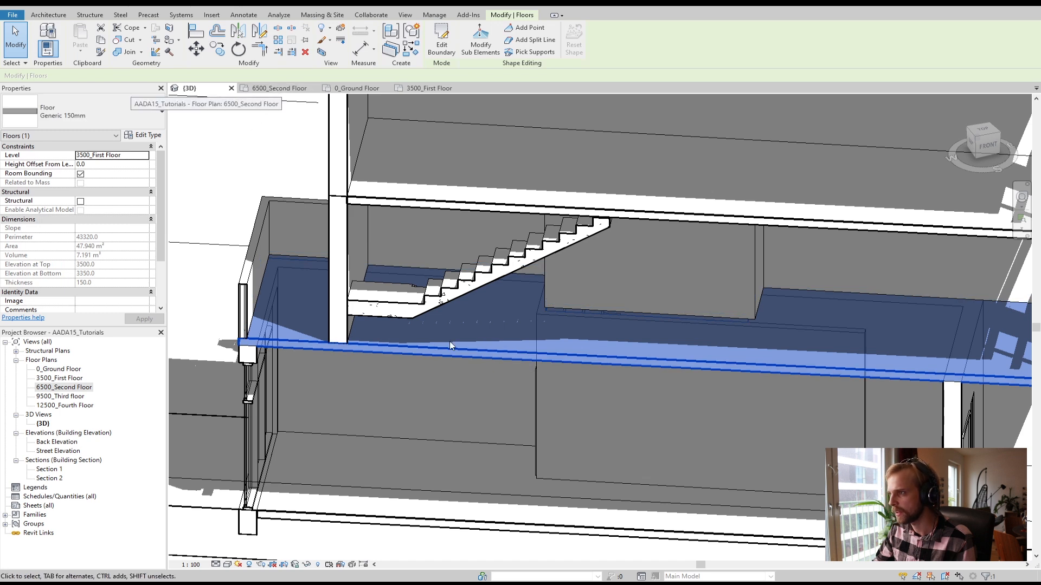
left_click(457, 202)
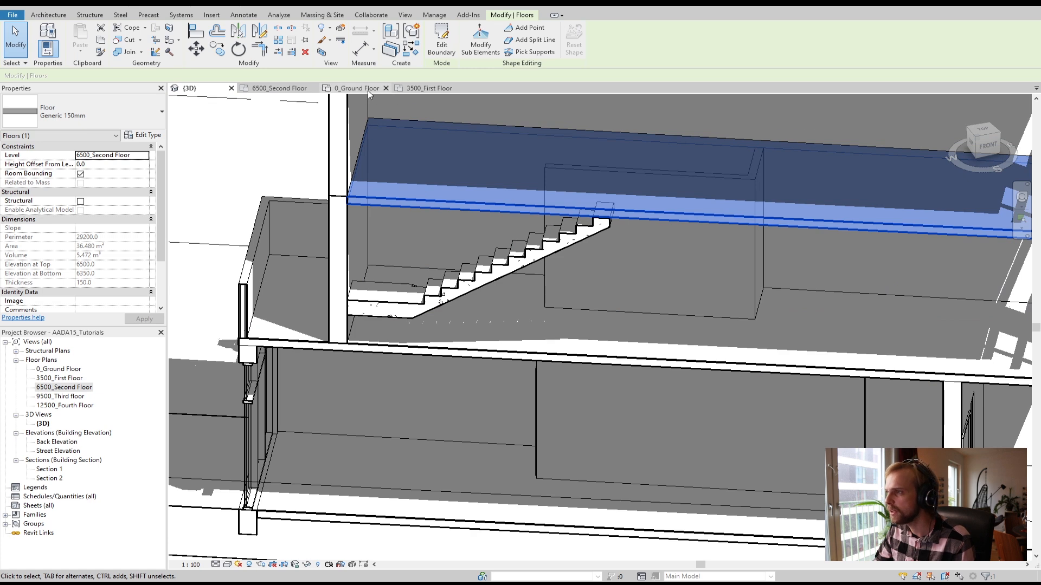
left_click(428, 88)
left_click(279, 88)
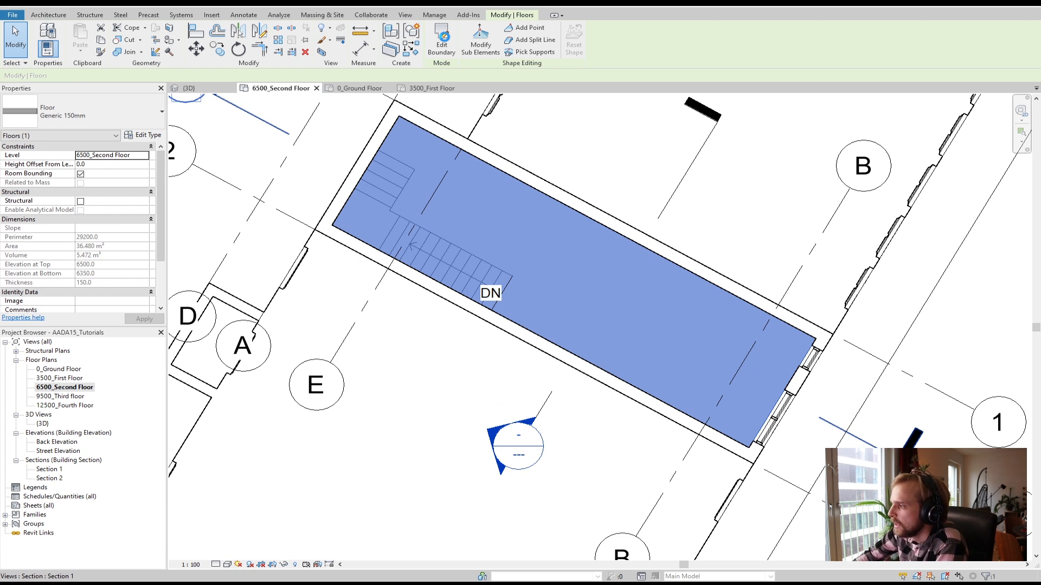
left_click(441, 43)
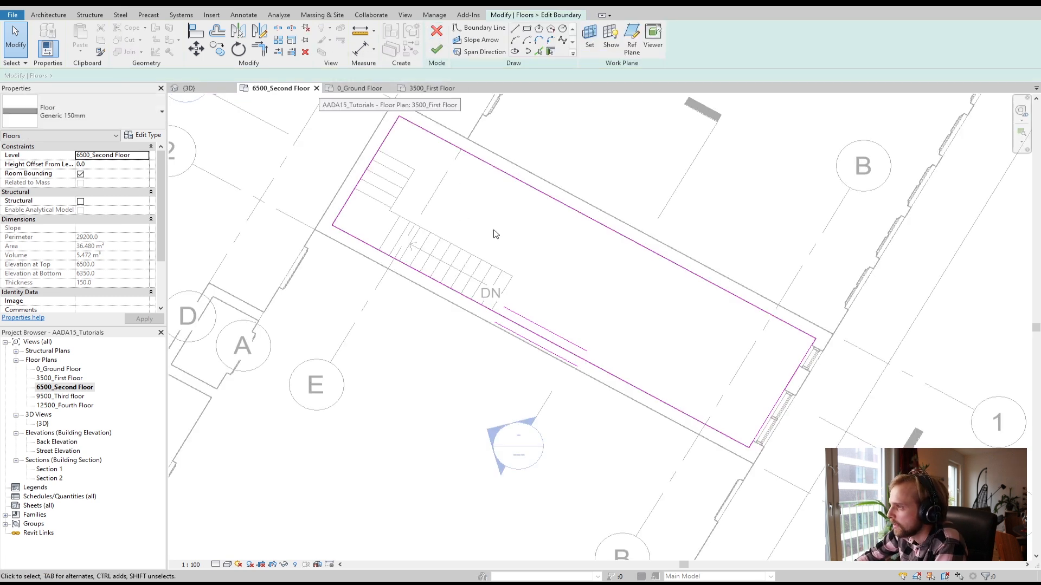
Draw slab boundary lines 1000 mm across the upper end of the long stair run and along its inner side to the end wall
middle_click_drag(503, 241, 429, 270)
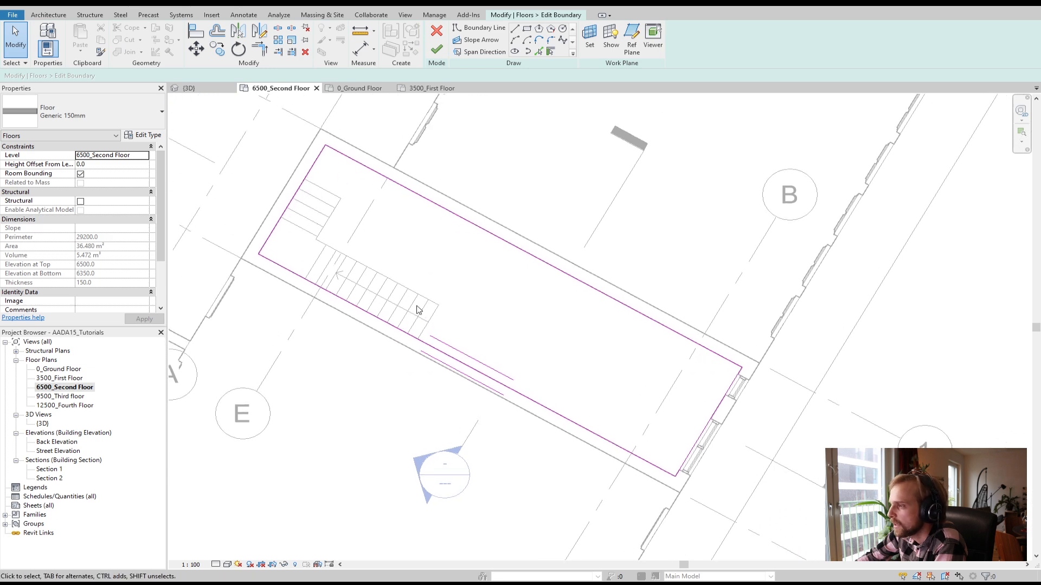
left_click(515, 29)
scroll(410, 344, "up", 1)
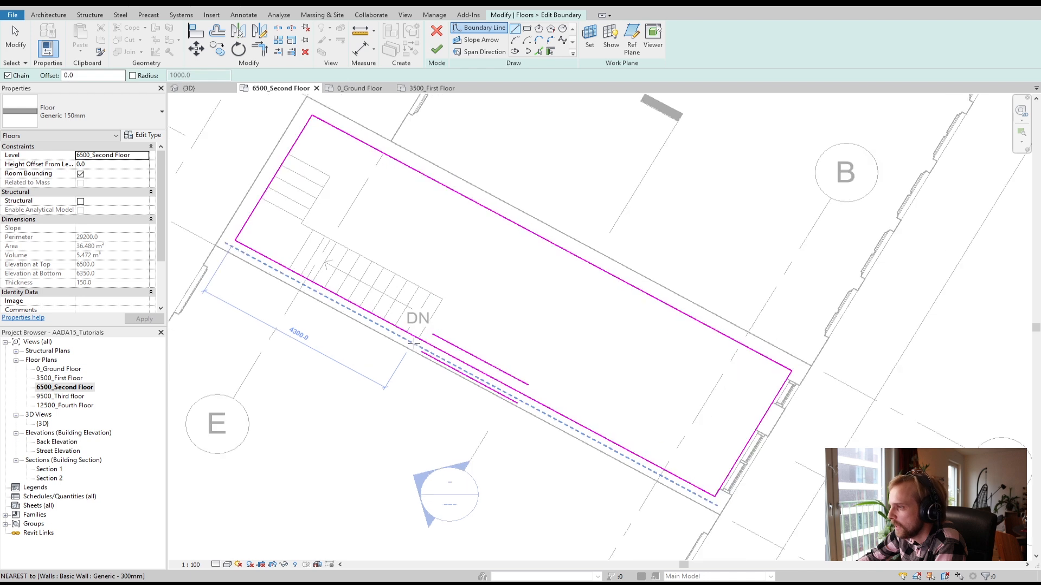
left_click(419, 338)
left_click(442, 299)
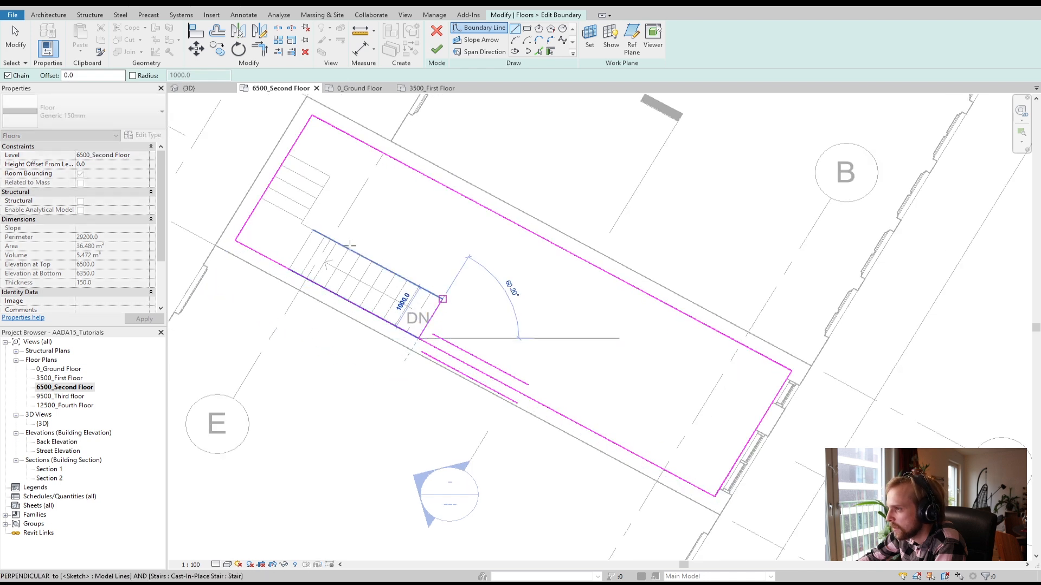
left_click(258, 201)
key("Escape")
key("Escape")
key("Escape")
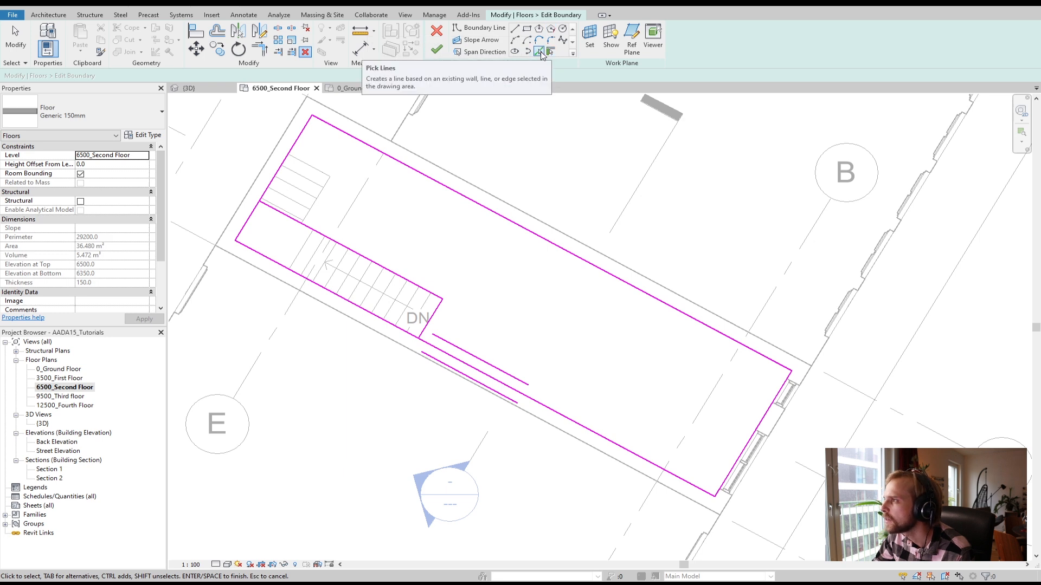
Trim the slab boundary around the long stair run and finish the floor edit without attaching the walls
left_click(551, 51)
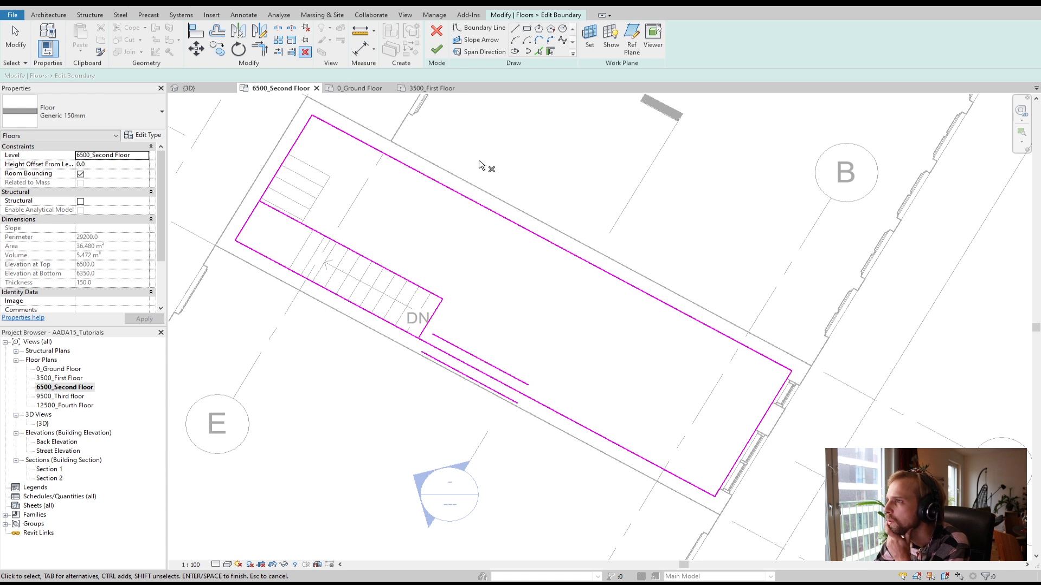
left_click(253, 55)
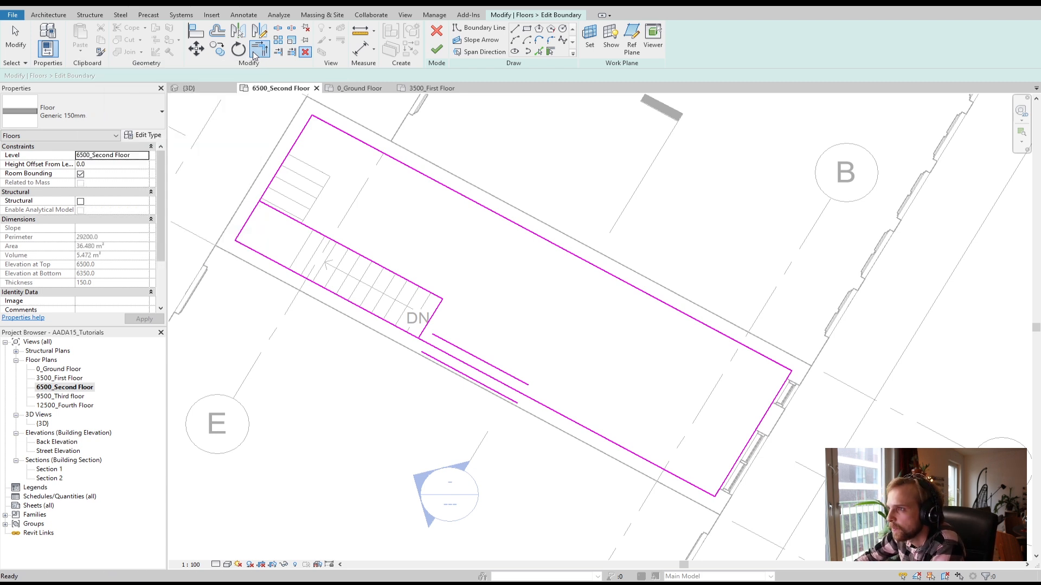
left_click(434, 347)
left_click(434, 324)
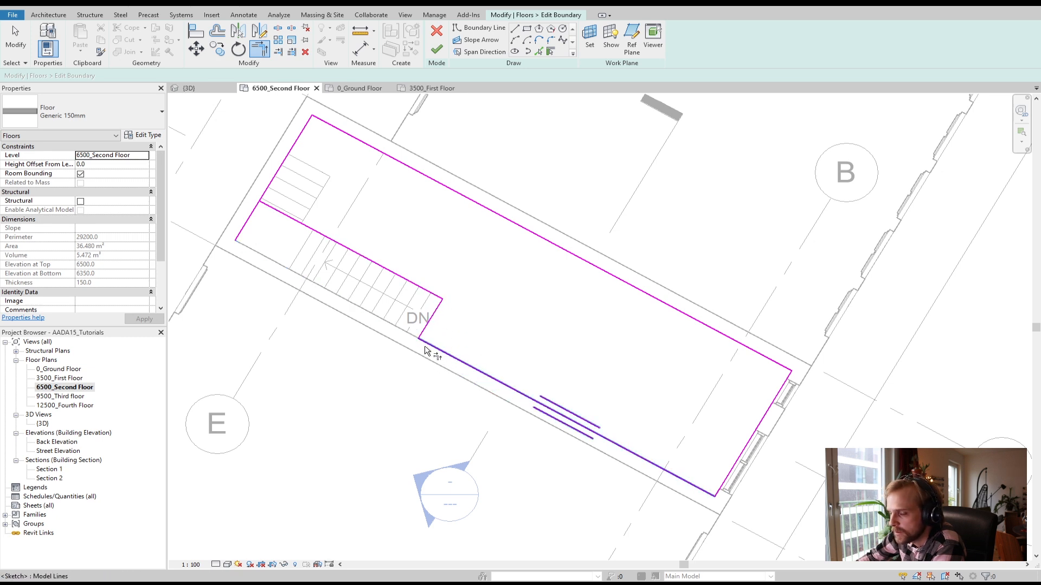
left_click(289, 217)
left_click(264, 194)
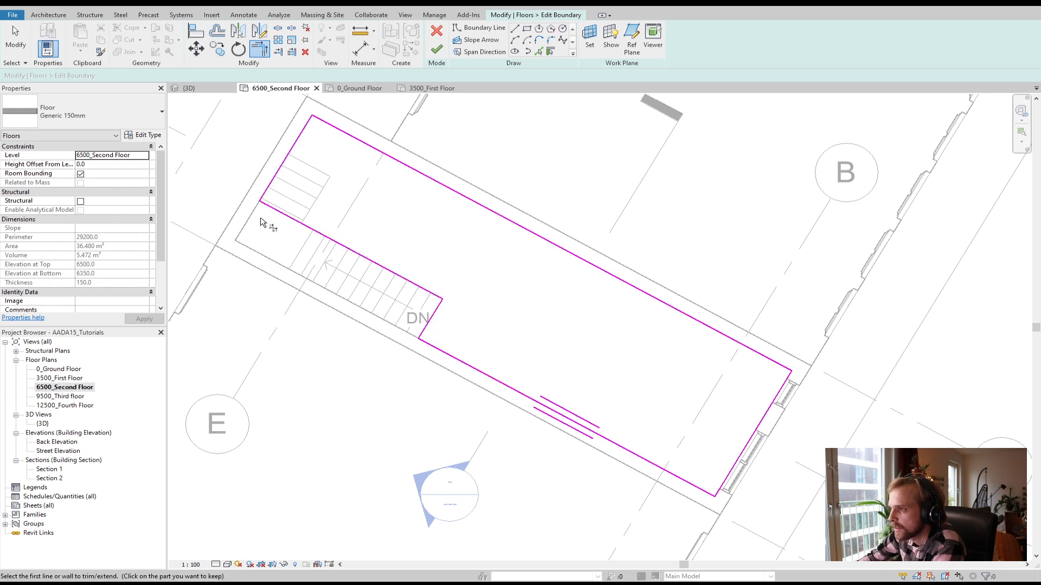
left_click(436, 49)
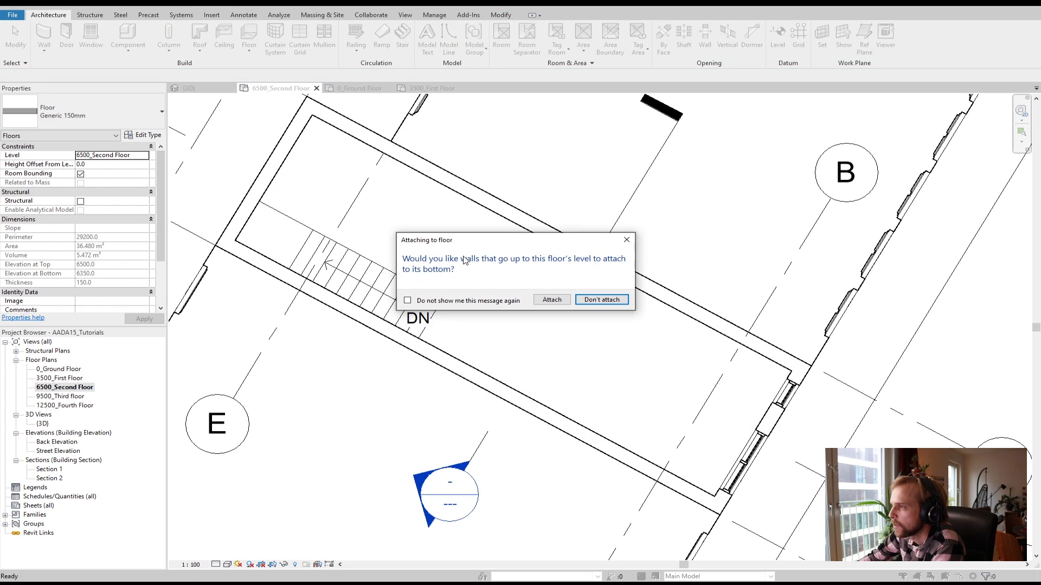
left_click(602, 300)
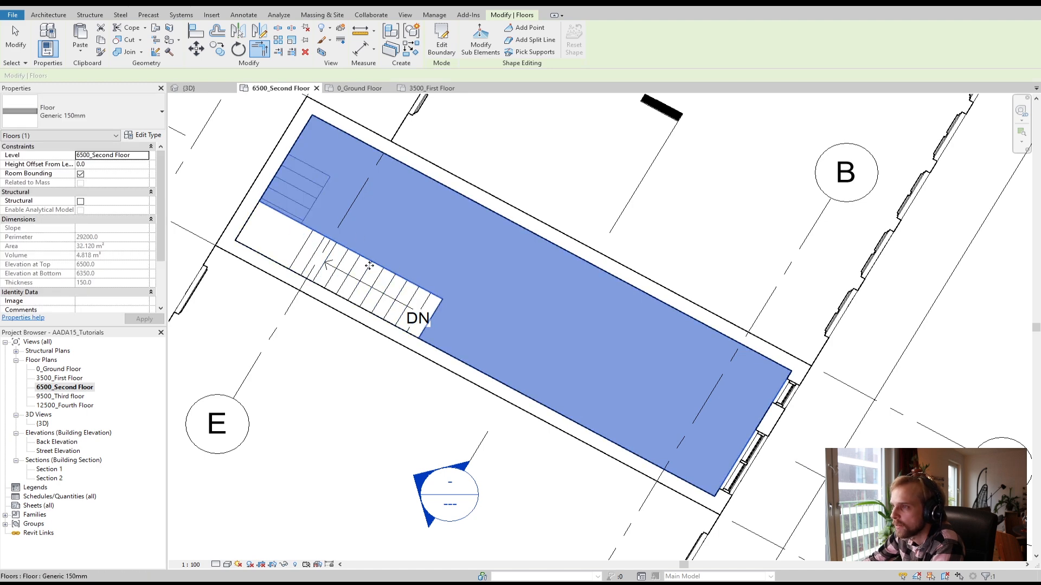
Examine the stair and the reshaped slab opening in the {3D} view and the 6500_Second Floor plan
left_click(210, 90)
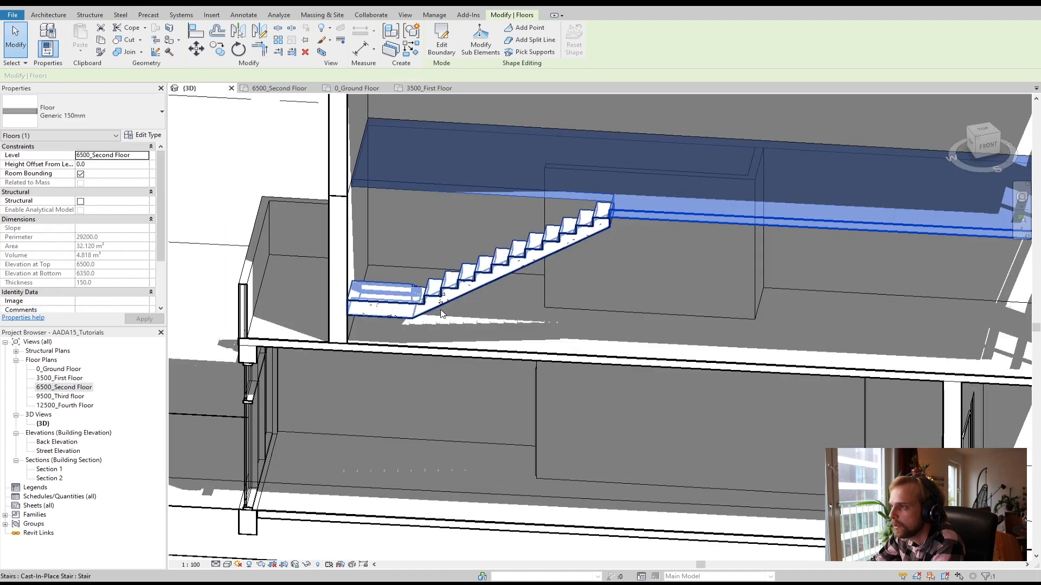
key("Escape")
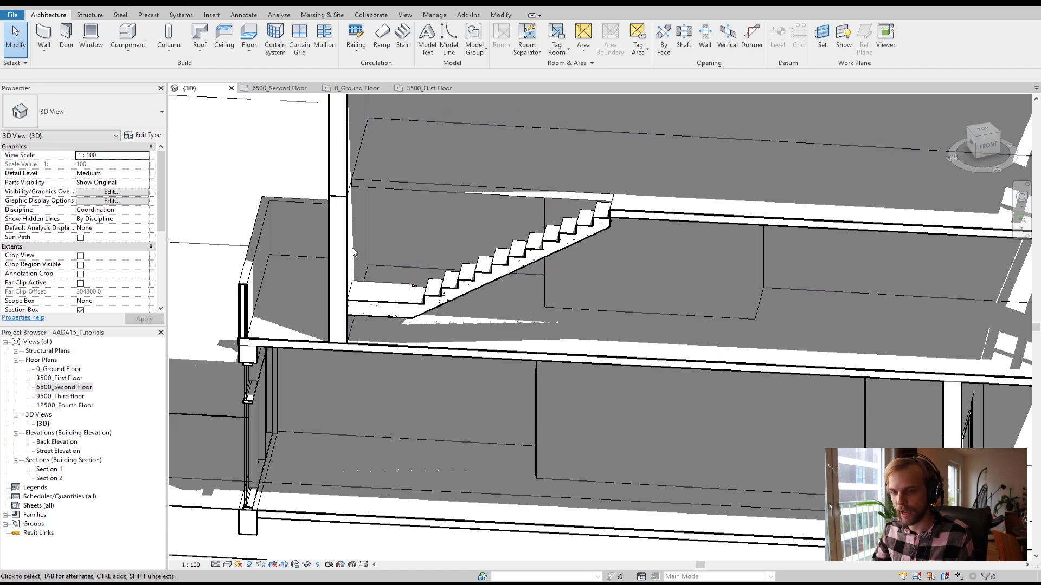
middle_click_drag(359, 242, 383, 216, "shift")
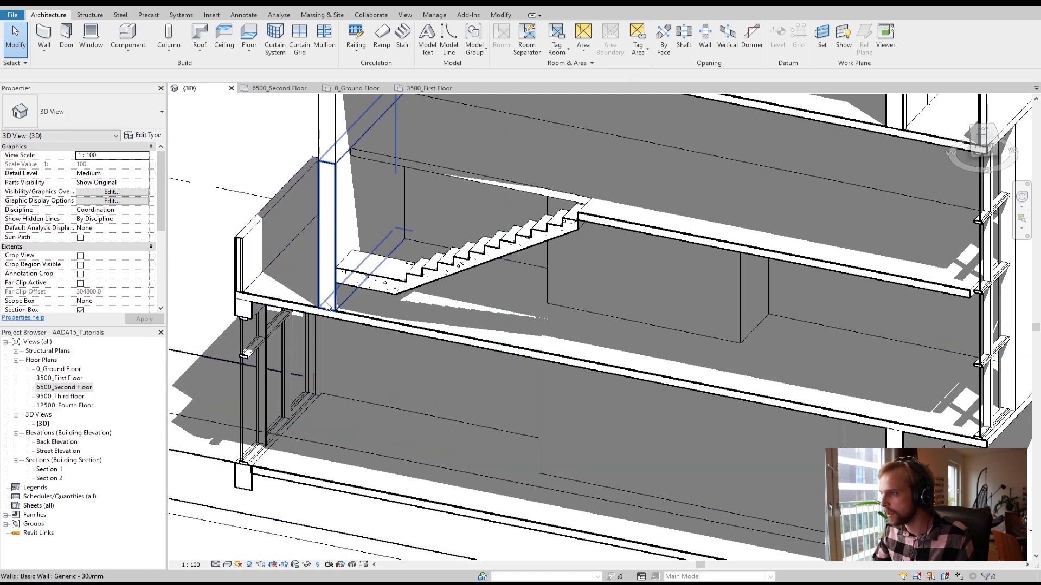
left_click(301, 88)
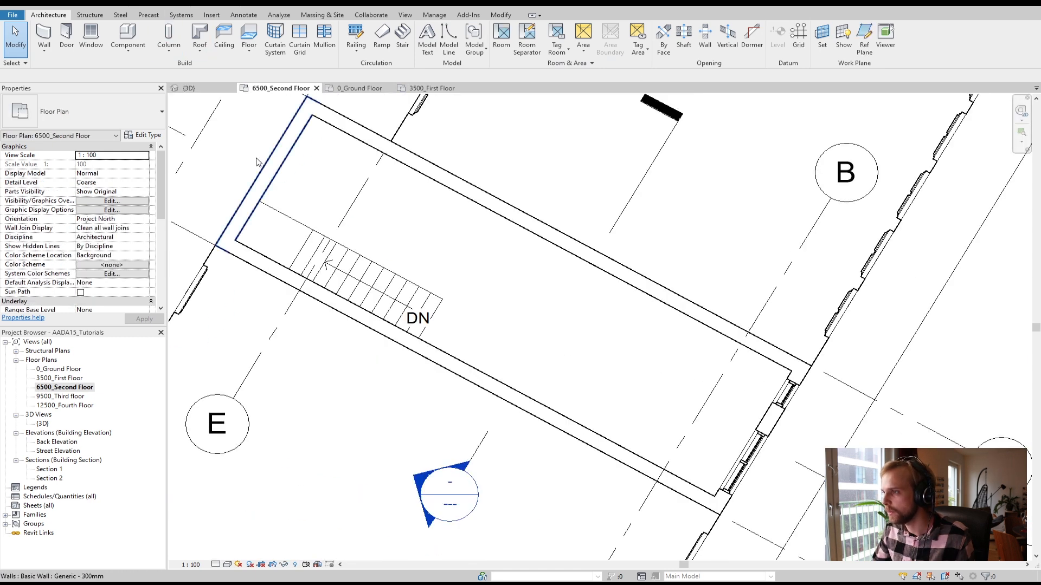
middle_click_drag(313, 200, 360, 267)
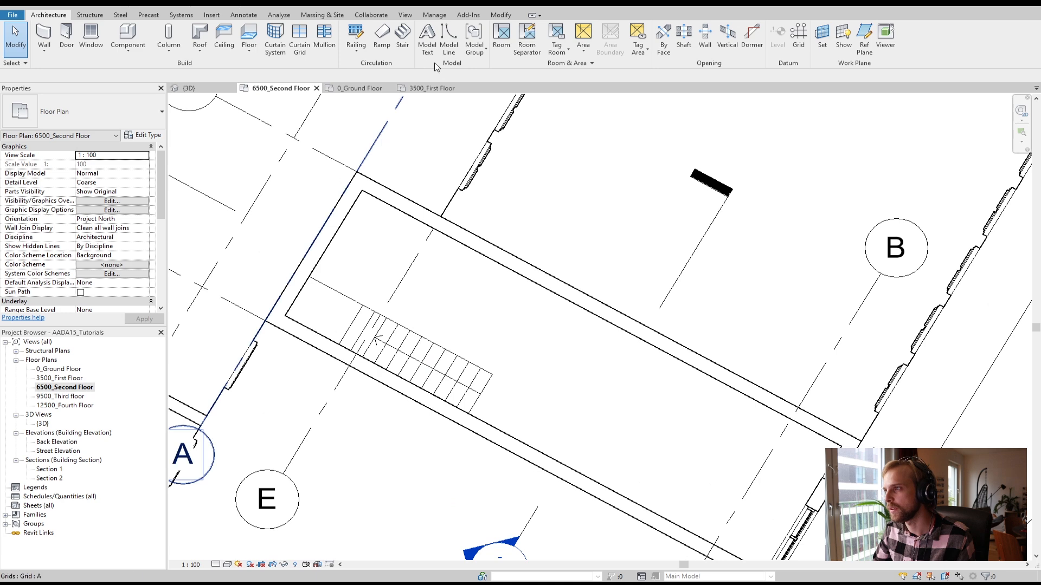
Start the Door command in the 3500_First Floor plan and open the family loading dialog
left_click(442, 88)
scroll(367, 146, "up", 1)
middle_click_drag(383, 170, 402, 252)
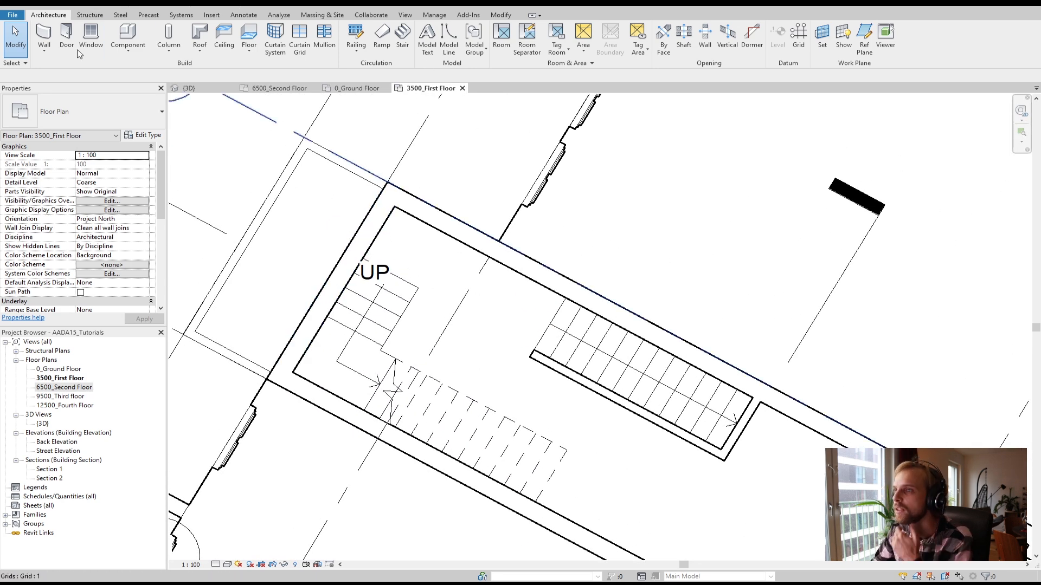
left_click(66, 37)
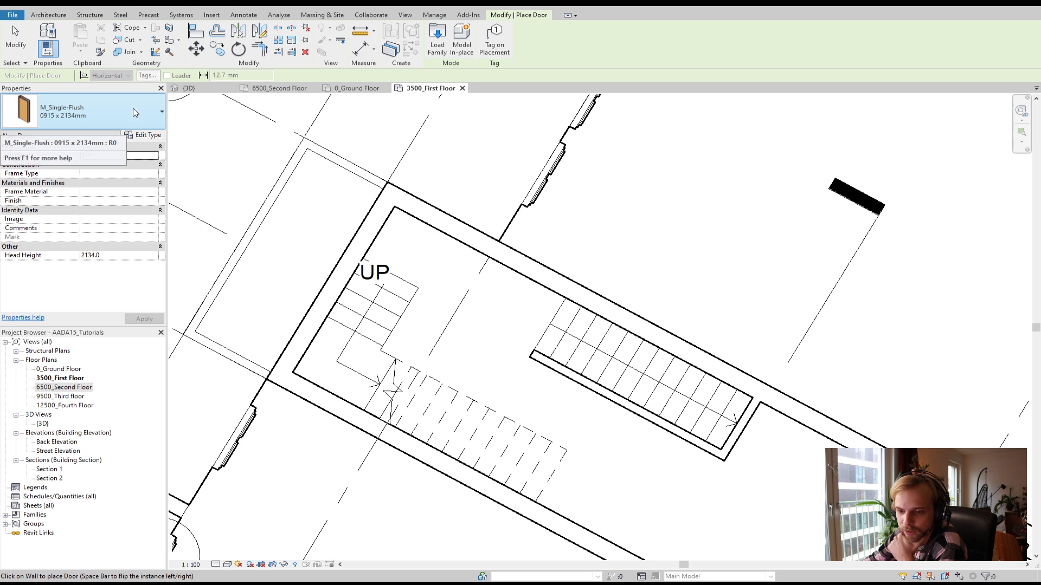
left_click(437, 39)
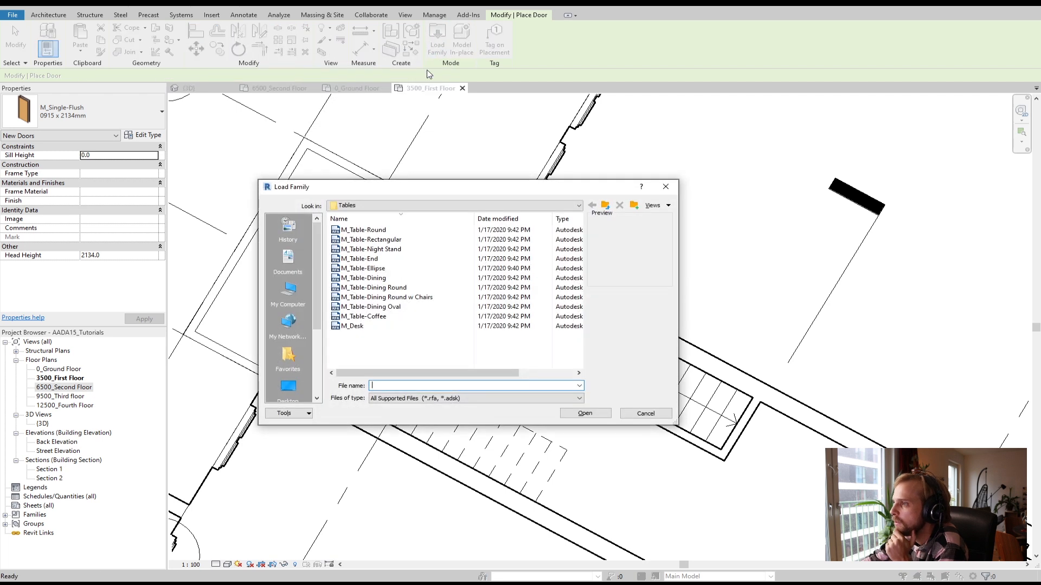
Go to the Doors folder of the English family library and sort it by name with the subfolders first
left_click(606, 206)
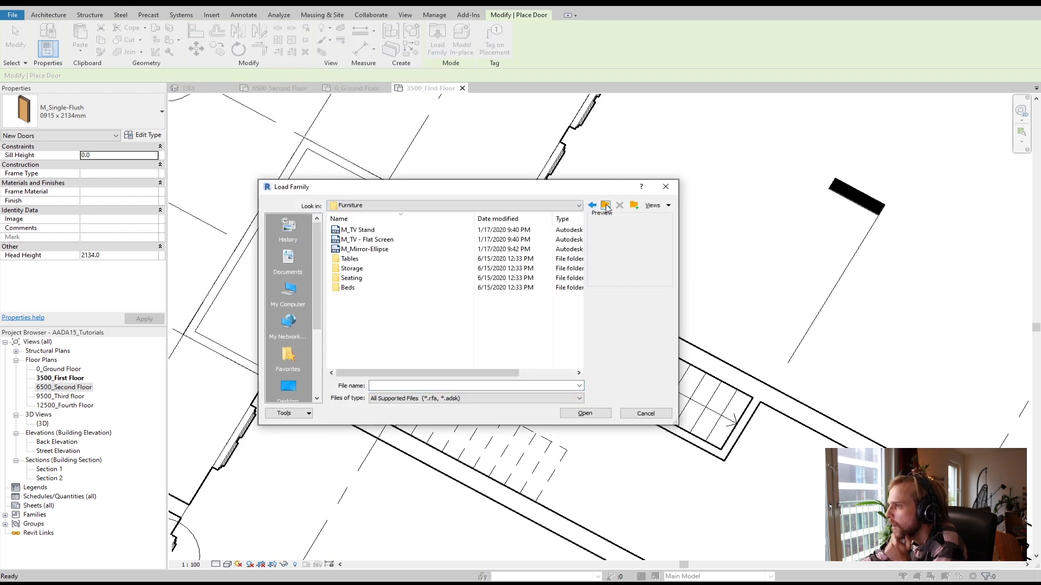
left_click(605, 206)
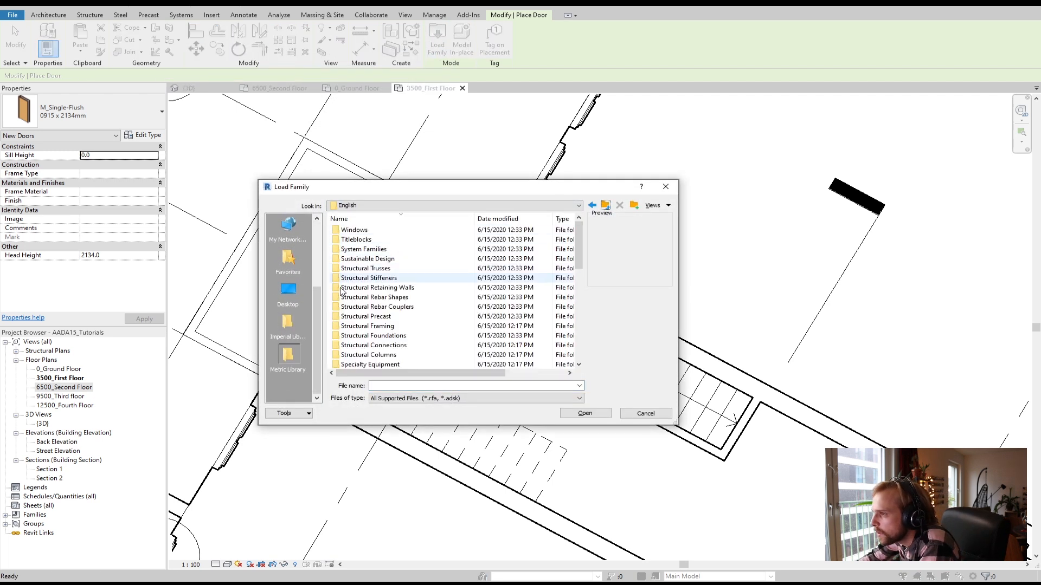
scroll(390, 296, "down", 3)
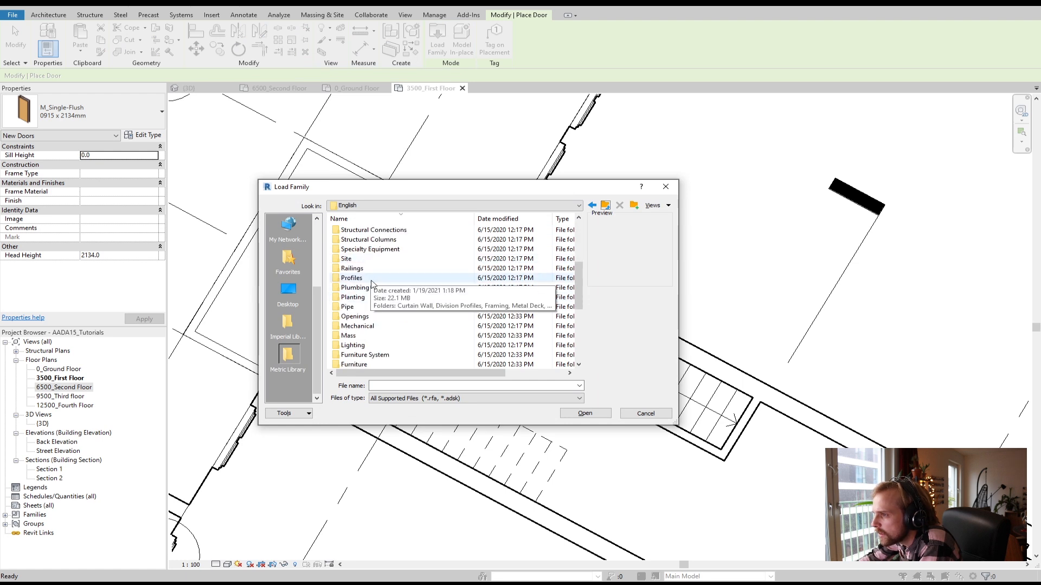
scroll(375, 308, "down", 6)
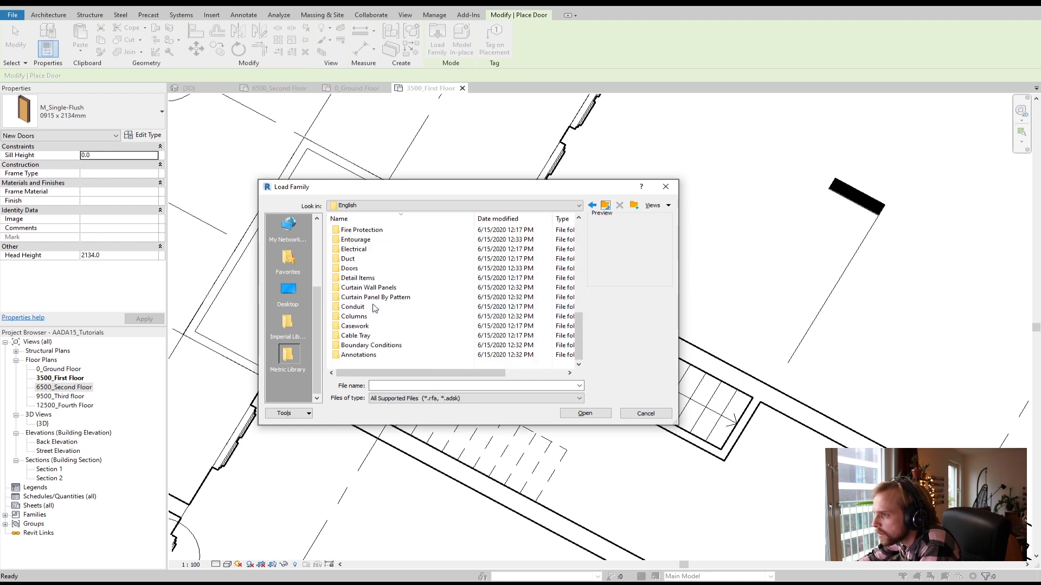
left_click(347, 268)
double_click(347, 269)
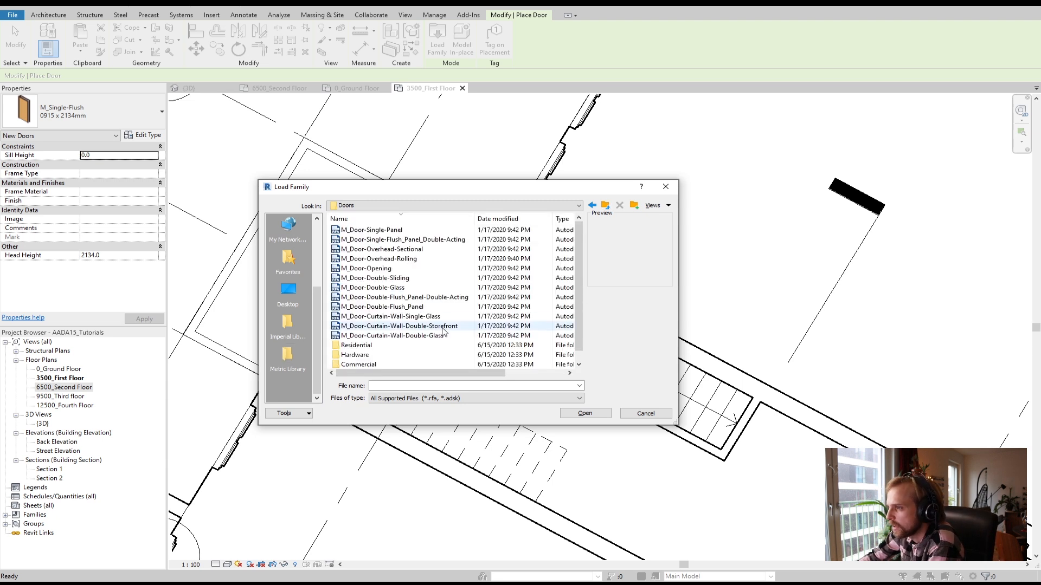
left_click(379, 218)
left_click(379, 219)
left_click(379, 219)
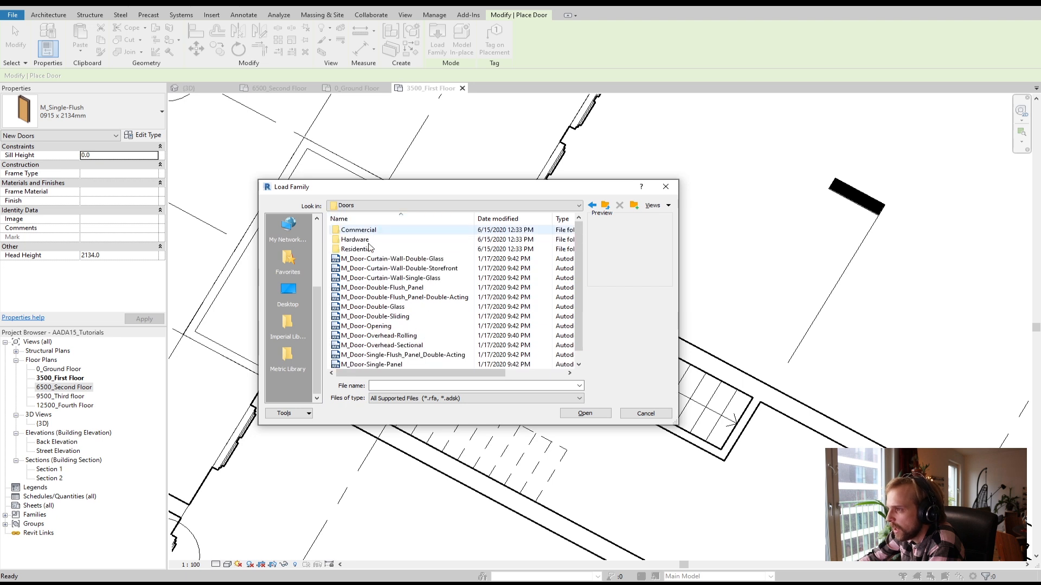
Preview the door families in the Doors folder, from M_Door-Curtain-Wall-Double-Glass to M_Door-Single-Panel
left_click(356, 258)
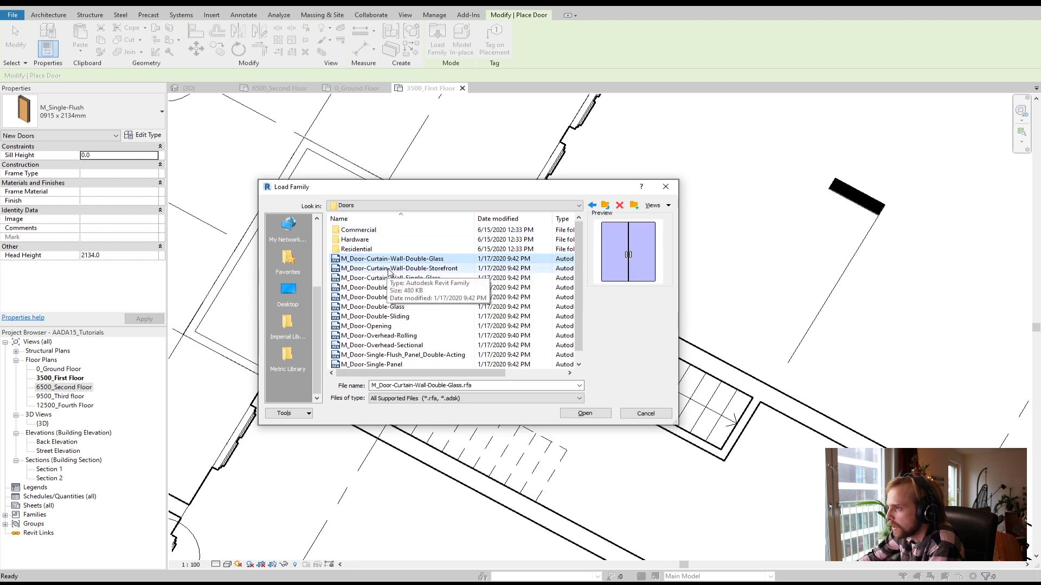
left_click(386, 268)
left_click(382, 278)
left_click(376, 297)
left_click(372, 306)
left_click(368, 327)
left_click(374, 345)
scroll(375, 346, "down", 1)
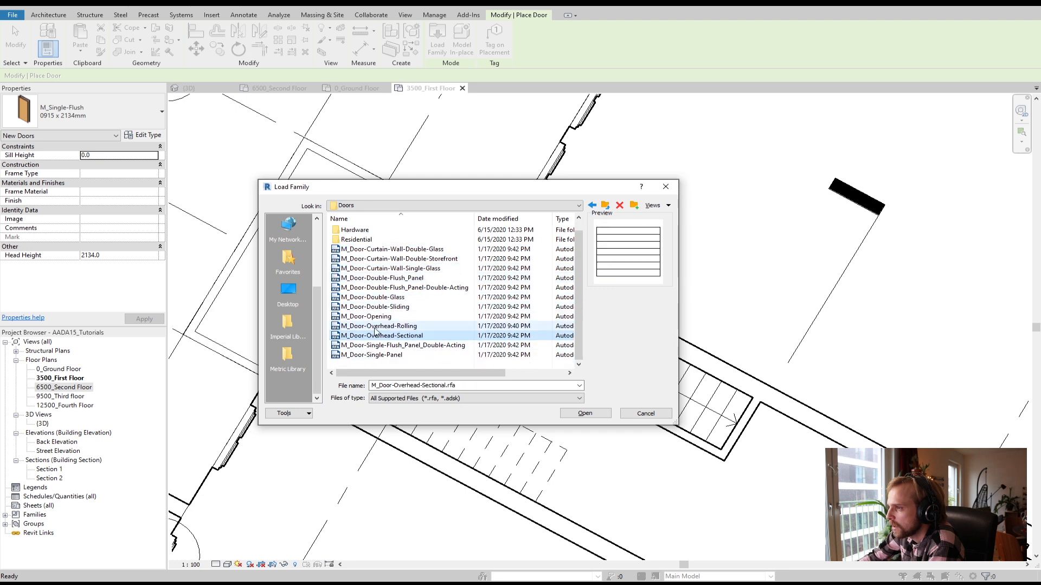
left_click(378, 347)
left_click(379, 355)
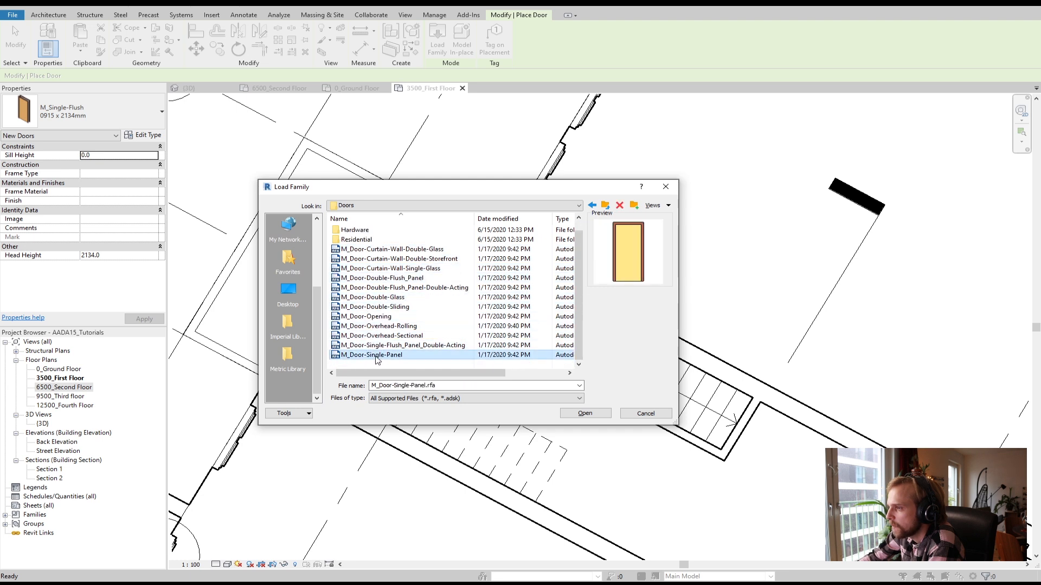
scroll(364, 296, "up", 1)
Preview the door families in the Commercial subfolder, including the passage and revolving doors, and return to the Doors folder
double_click(355, 231)
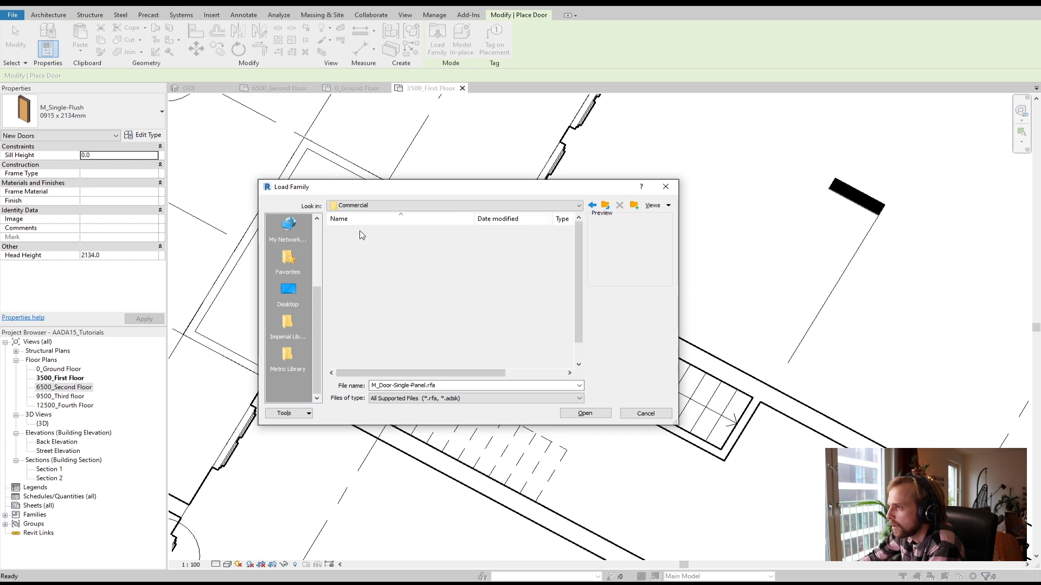
left_click(355, 232)
left_click(361, 260)
left_click(366, 299)
left_click(371, 346)
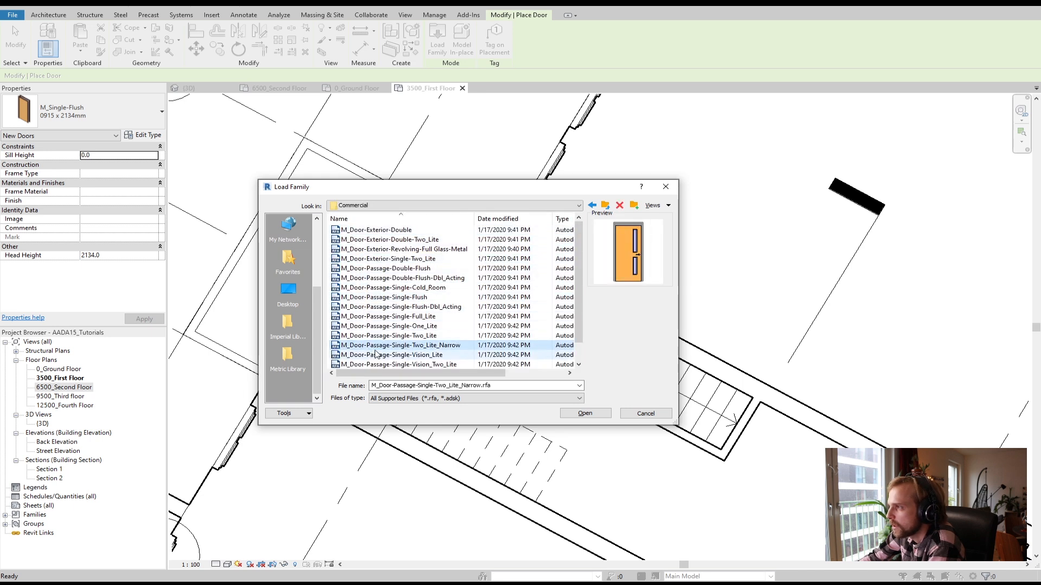
scroll(380, 347, "down", 1)
left_click(396, 345)
left_click(395, 355)
left_click(400, 316)
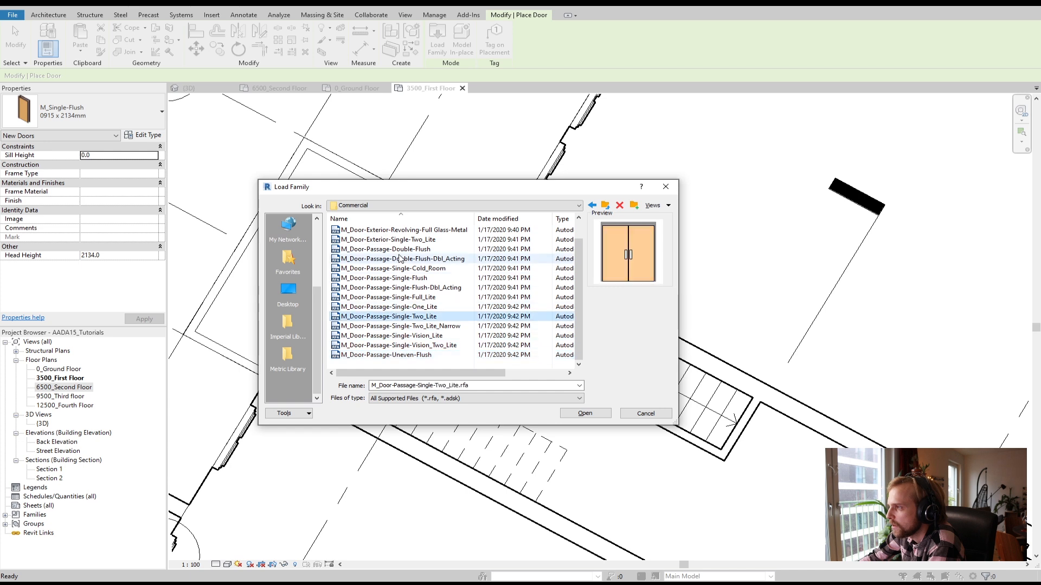
left_click(400, 257)
left_click(400, 229)
left_click(607, 206)
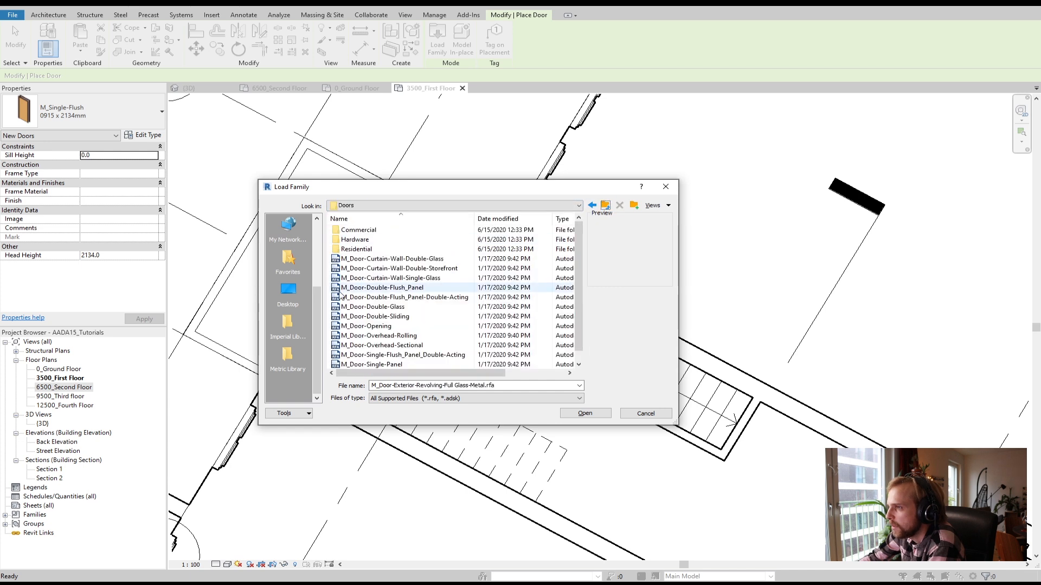
Try to load the M_Door-Curtain-Wall-Single-Glass family for the Door command
left_click(442, 278)
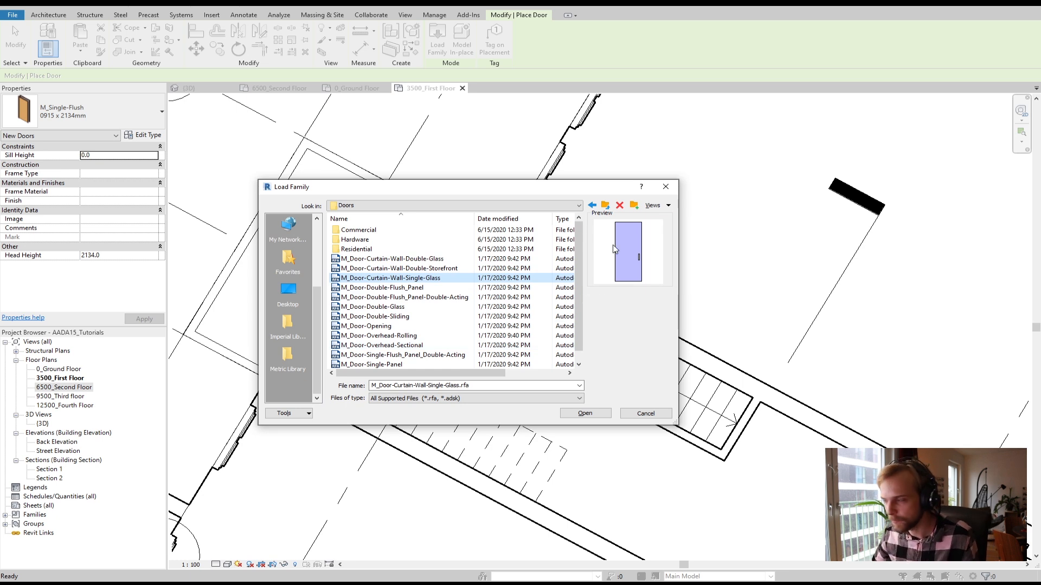
left_click(597, 415)
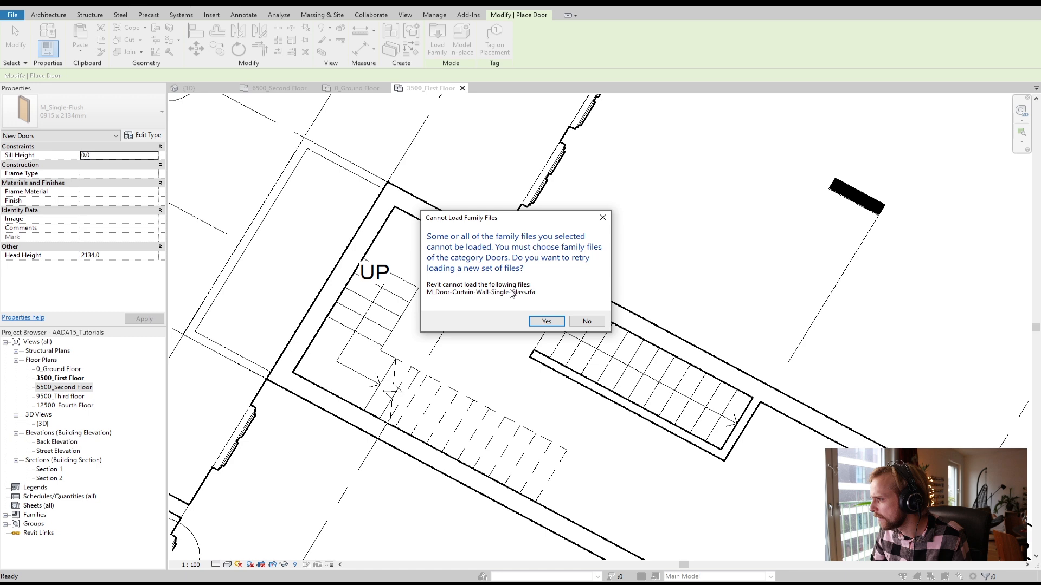
left_click(549, 323)
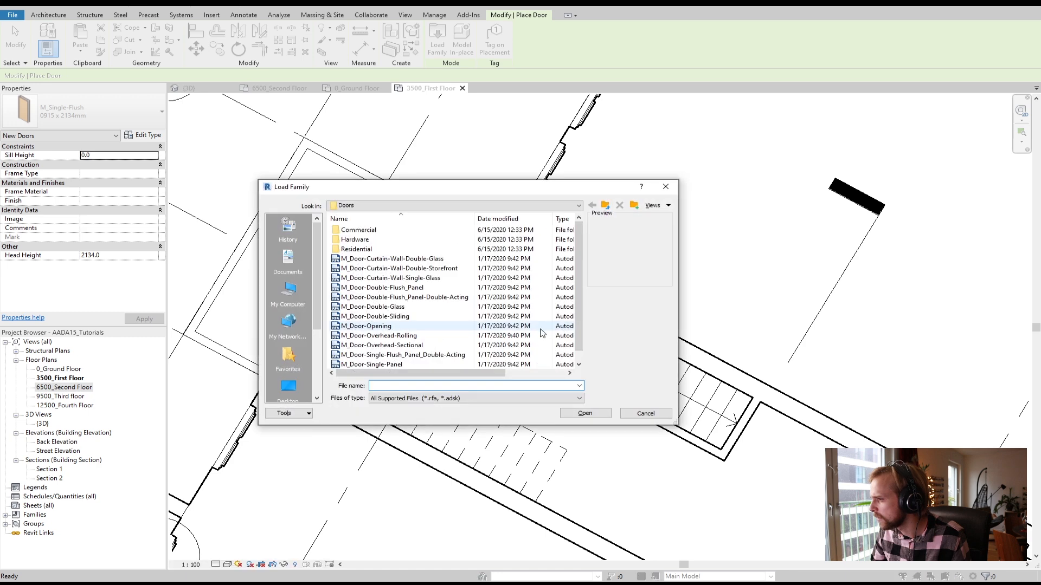
left_click(287, 413)
mouse_move(330, 437)
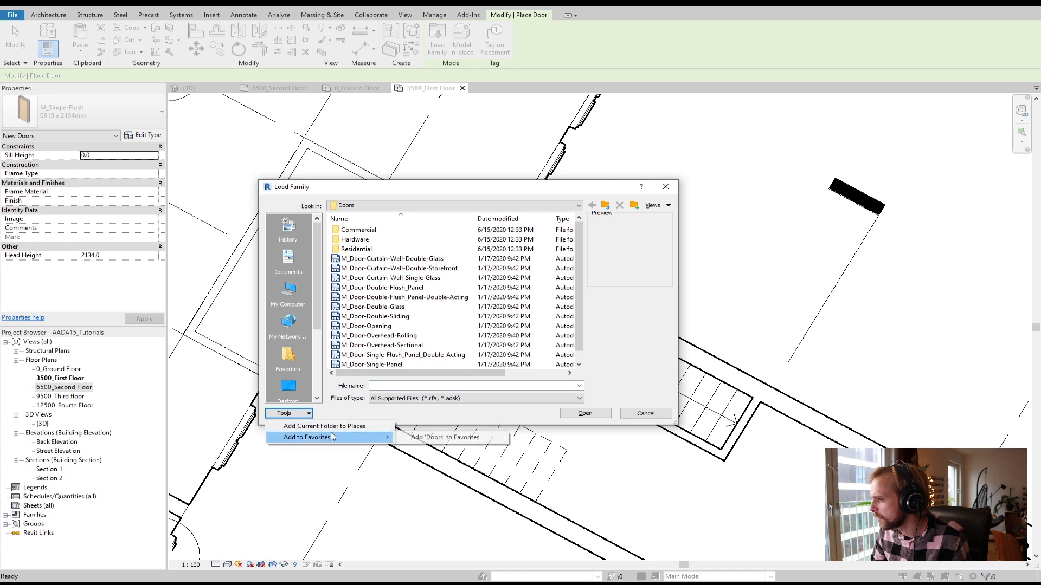
left_click(399, 280)
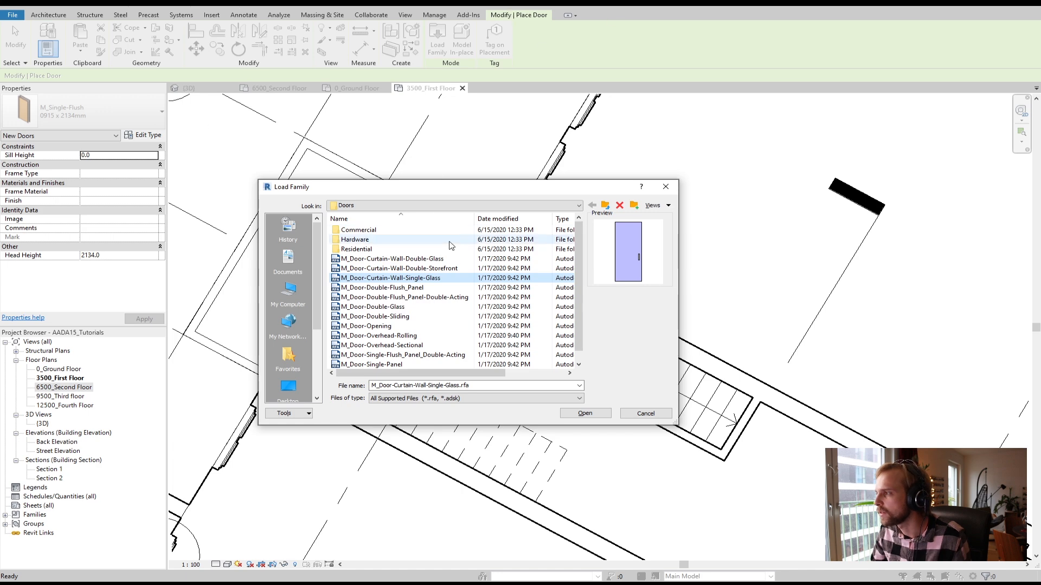
left_click(590, 414)
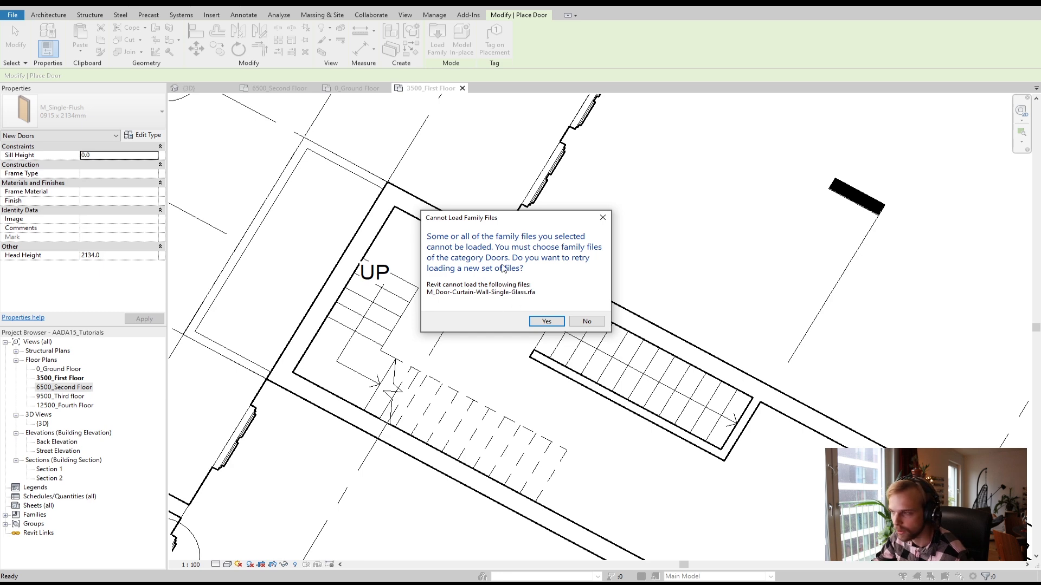
left_click(546, 321)
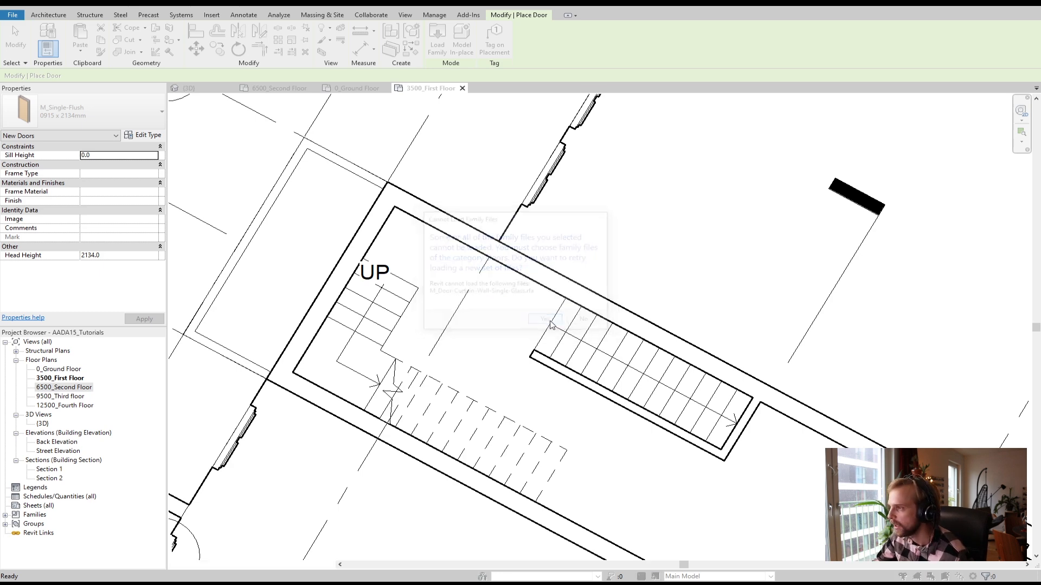
Look through the Doors folder again, previewing the double glass, sliding, opening, overhead, single and curtain wall door families
left_click(379, 336)
left_click(387, 316)
left_click(397, 307)
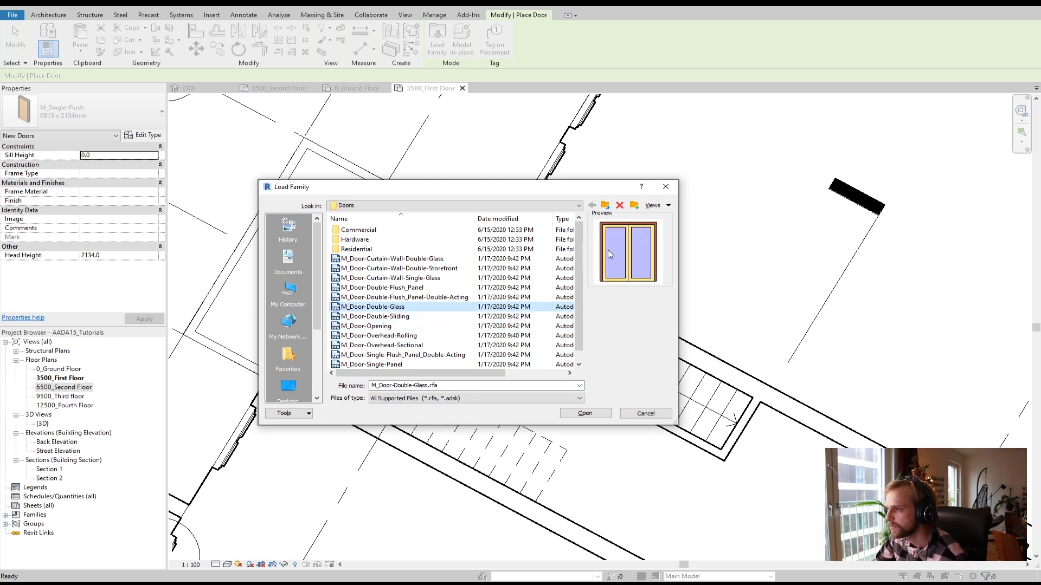
left_click(413, 316)
left_click(383, 326)
left_click(405, 339)
left_click(405, 345)
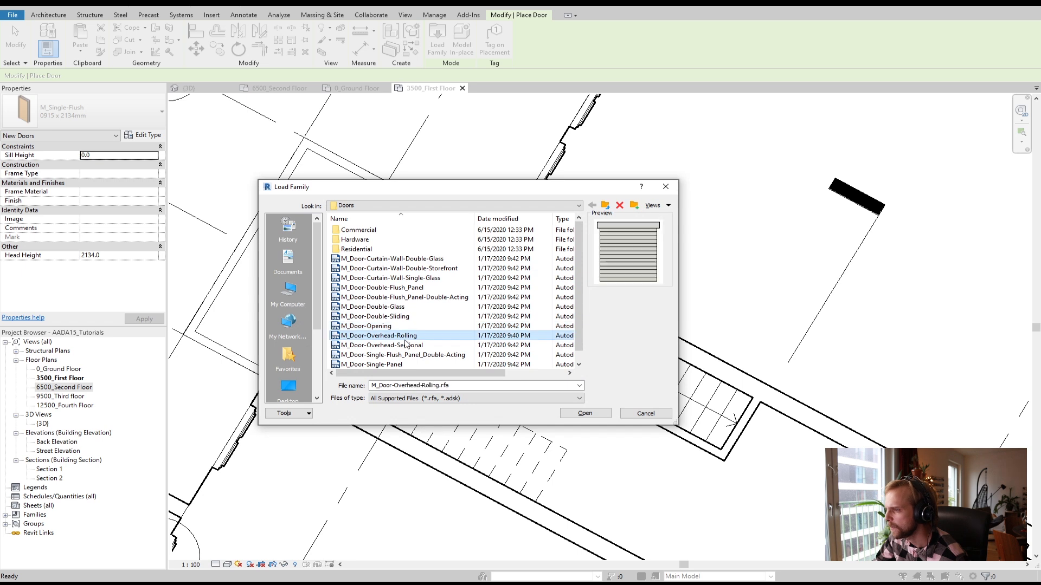
scroll(428, 351, "down", 1)
left_click(390, 345)
left_click(386, 356)
left_click(384, 305)
left_click(393, 269)
left_click(400, 240)
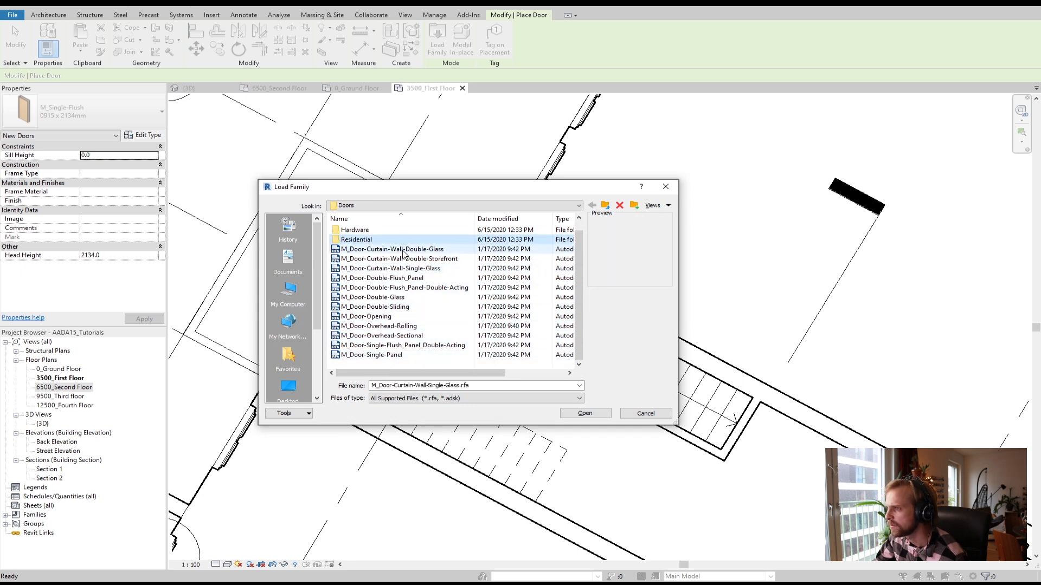
left_click(403, 250)
scroll(387, 273, "up", 1)
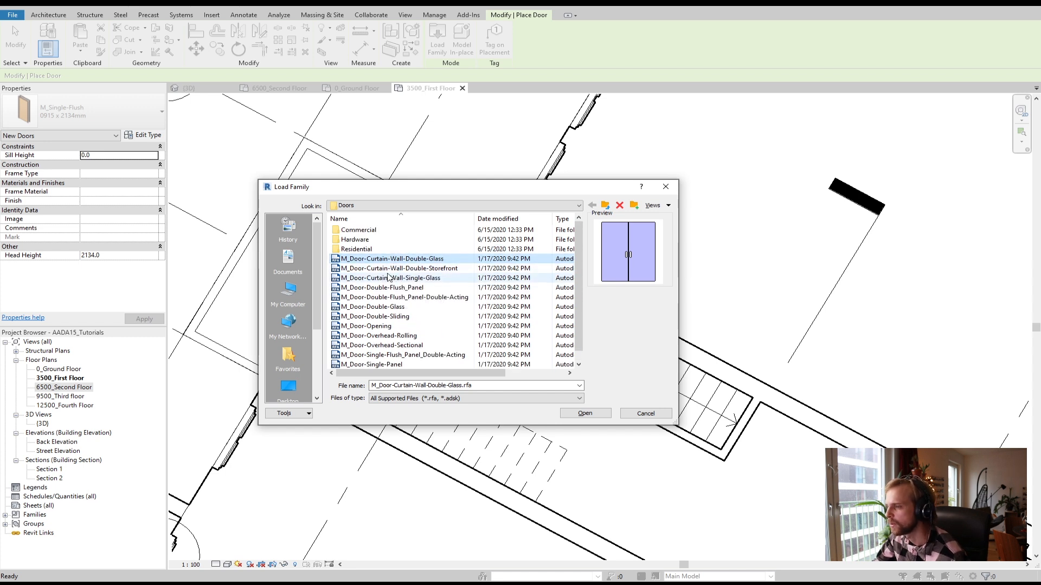
Open the Residential subfolder and preview its exterior door families down to M_Door-Exterior-Single-Entry-Half Flat Glass-Wood_Clad
double_click(407, 249)
left_click(384, 239)
left_click(385, 269)
left_click(388, 239)
left_click(392, 229)
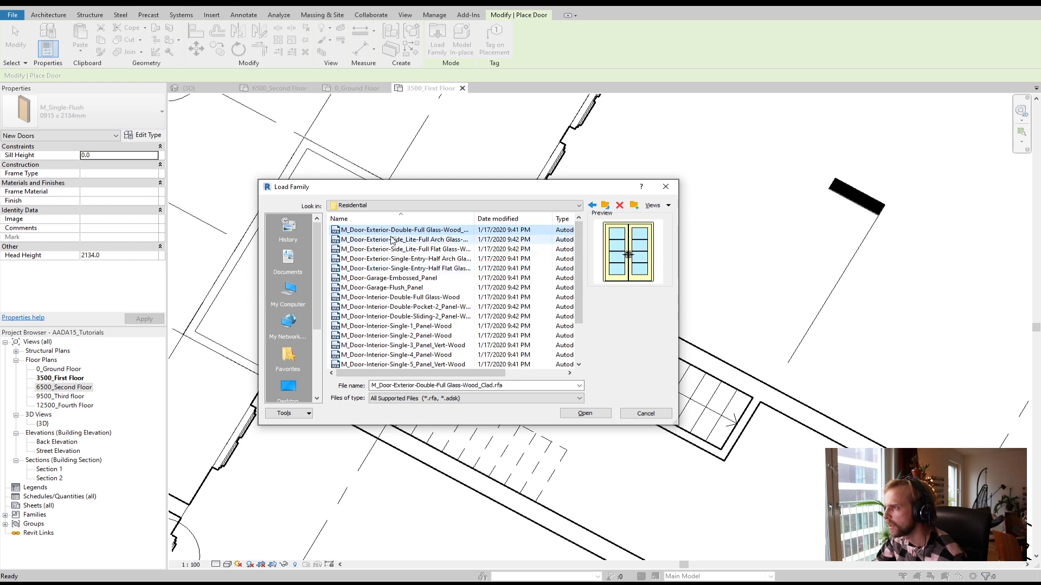
left_click(391, 240)
left_click(389, 250)
left_click(388, 259)
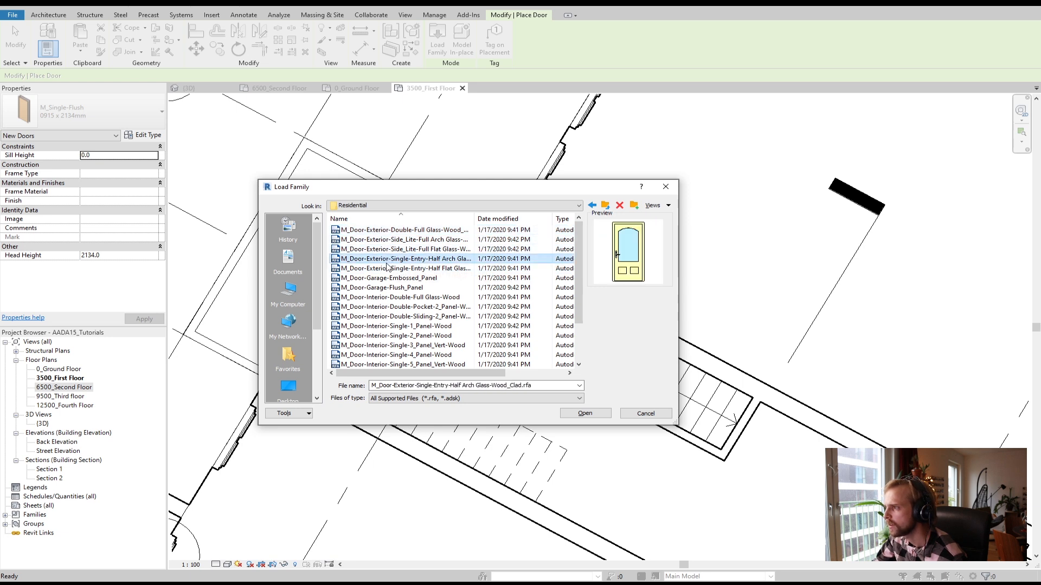
left_click(387, 268)
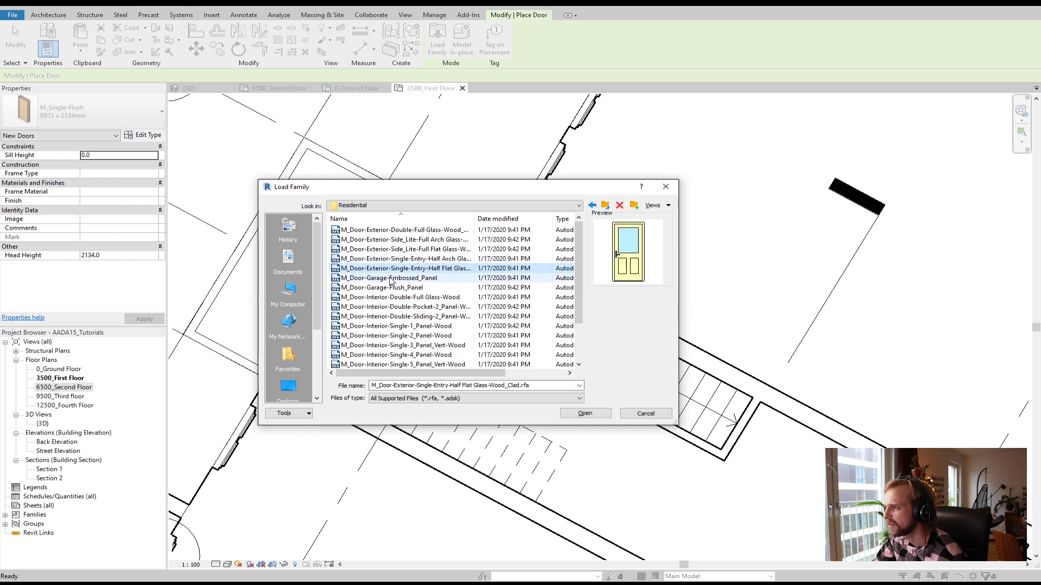
Preview the residential garage and interior door families, from M_Door-Garage-Embossed_Panel to M_Door-Interior-Single-5_Panel_Vert-Wood
left_click(388, 278)
left_click(390, 287)
left_click(389, 297)
left_click(388, 307)
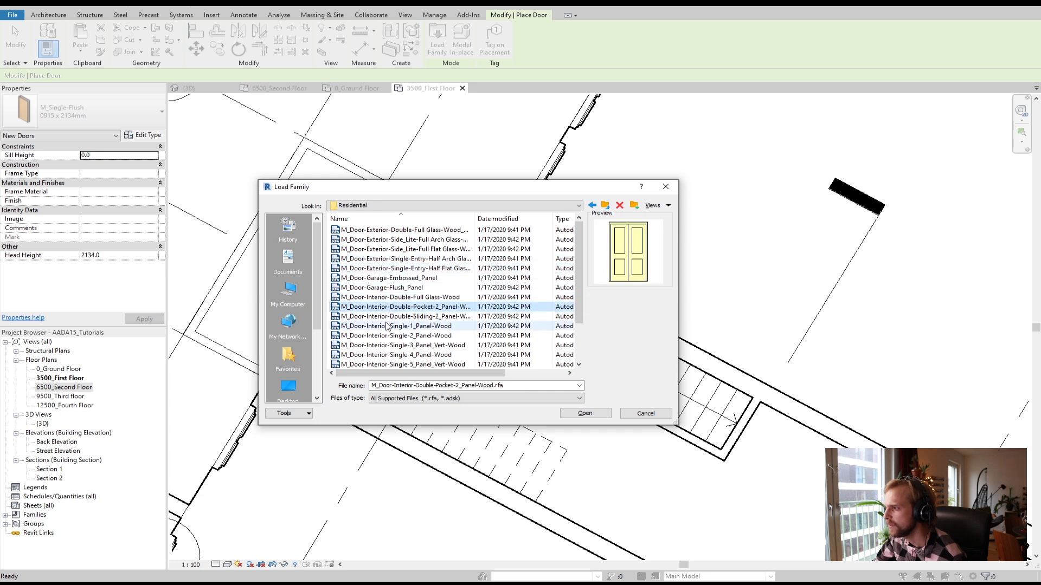
left_click(387, 326)
left_click(388, 335)
left_click(390, 345)
left_click(391, 355)
left_click(392, 362)
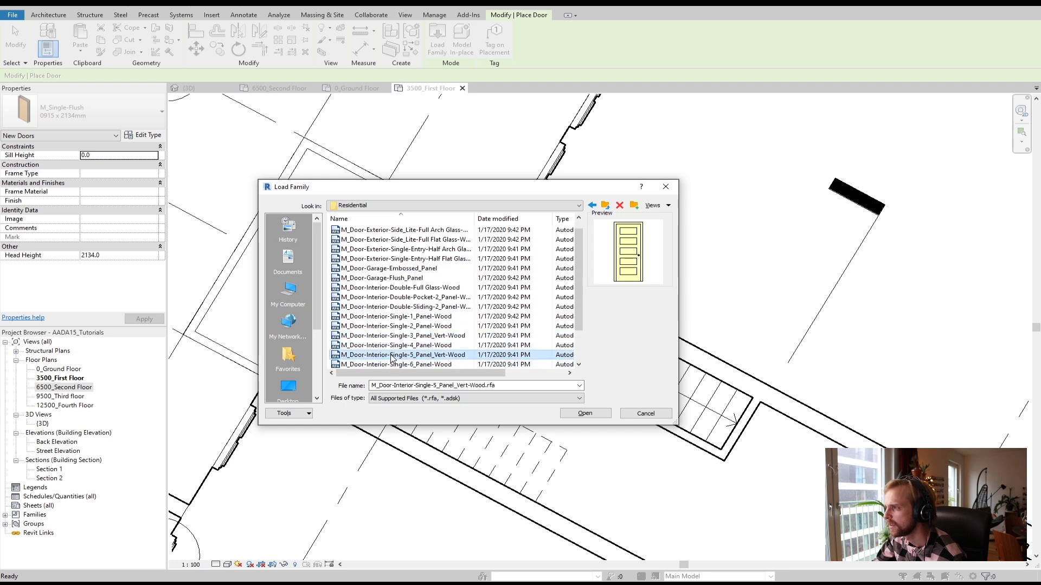
left_click(392, 357)
Load the M_Door-Interior-Single-4_Panel-Wood family without picking a specific size type, and save the project
left_click(374, 345)
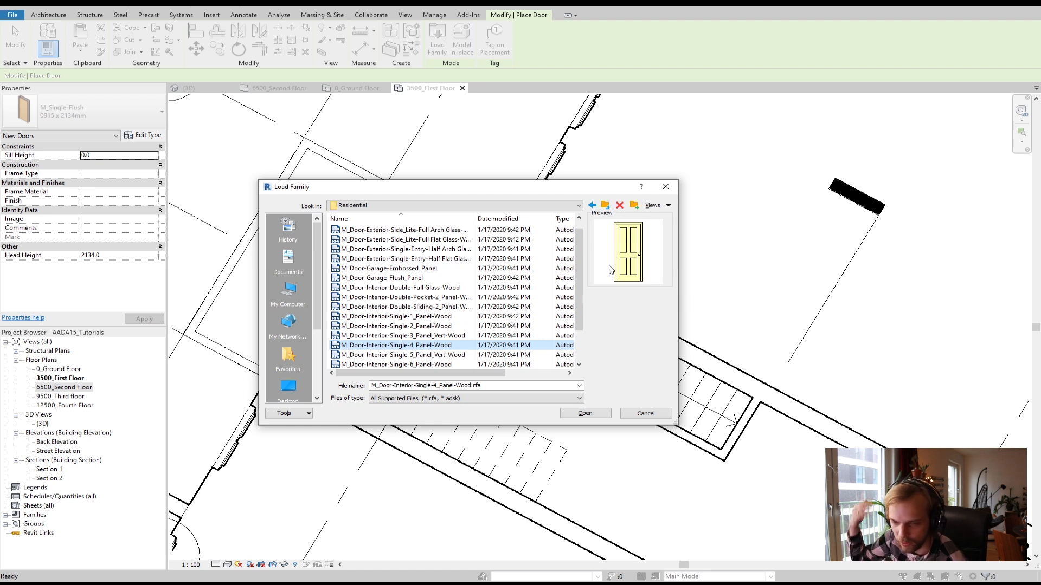
left_click(585, 413)
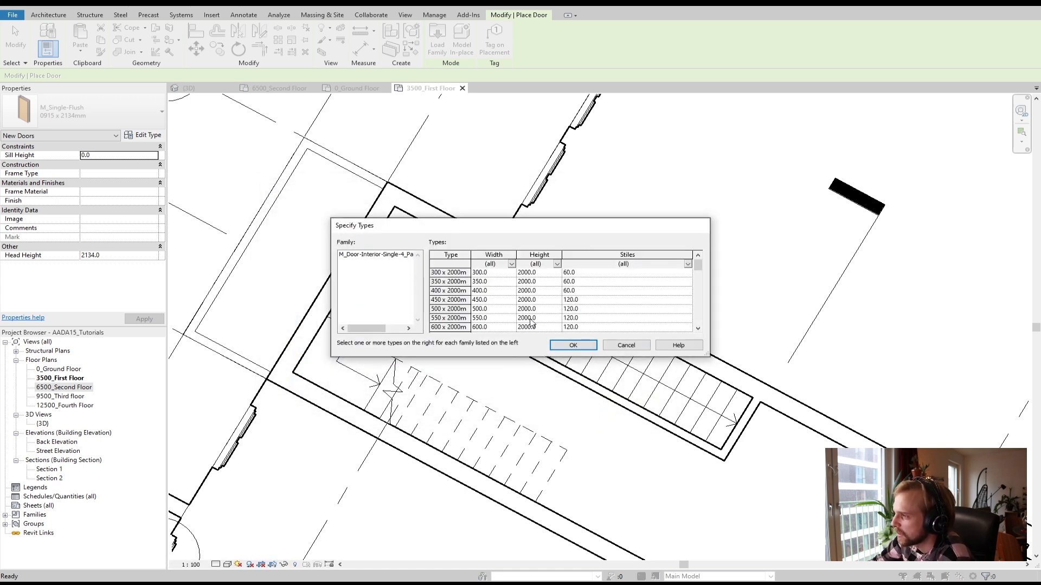
left_click(560, 347)
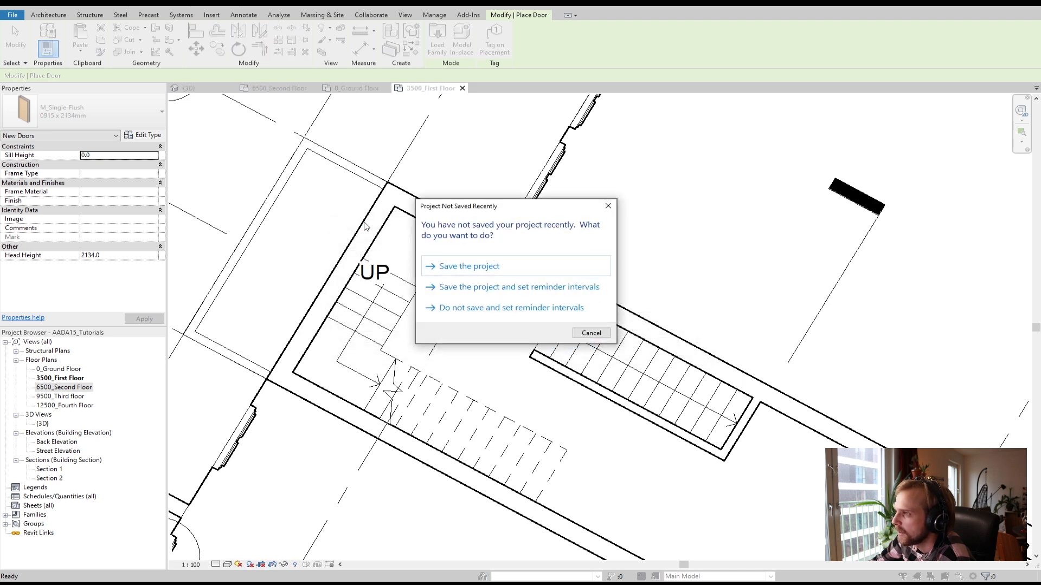
left_click(469, 267)
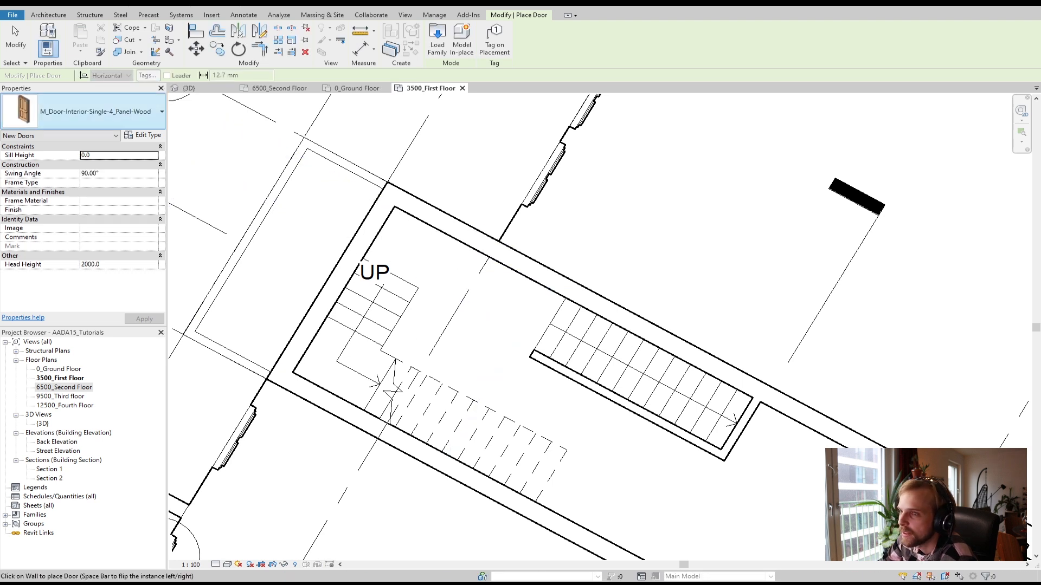
Place an M_Single-Flush 0813 x 2134mm door in the short stairwell wall facing the balcony, near its upper corner
left_click(64, 114)
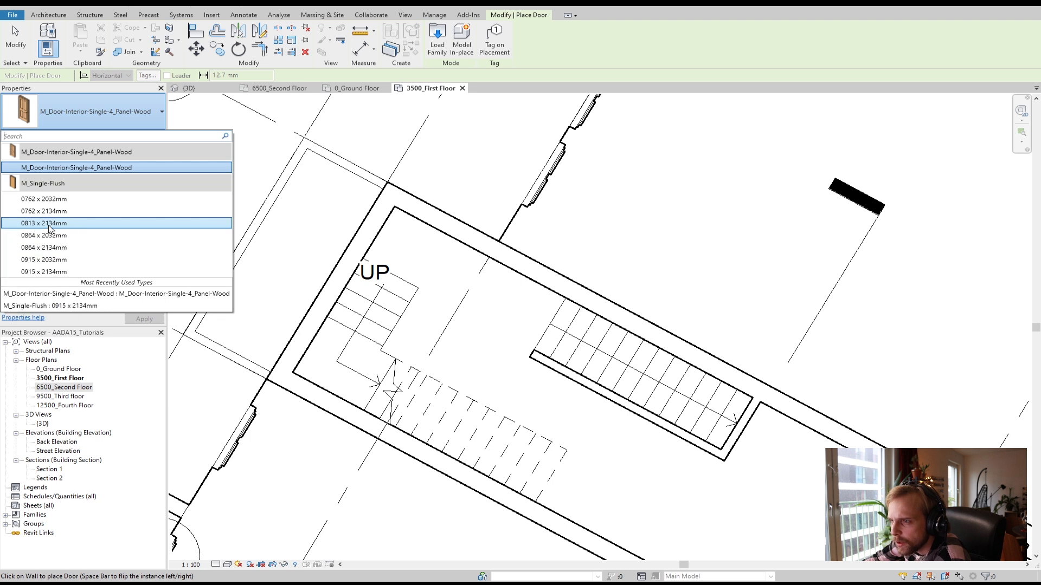
left_click(30, 224)
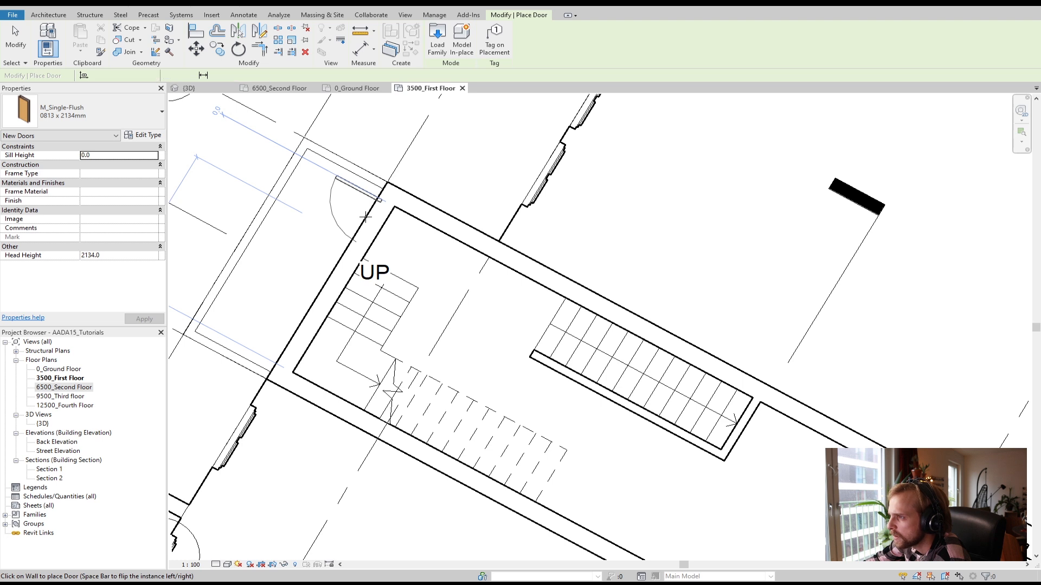
left_click(366, 217)
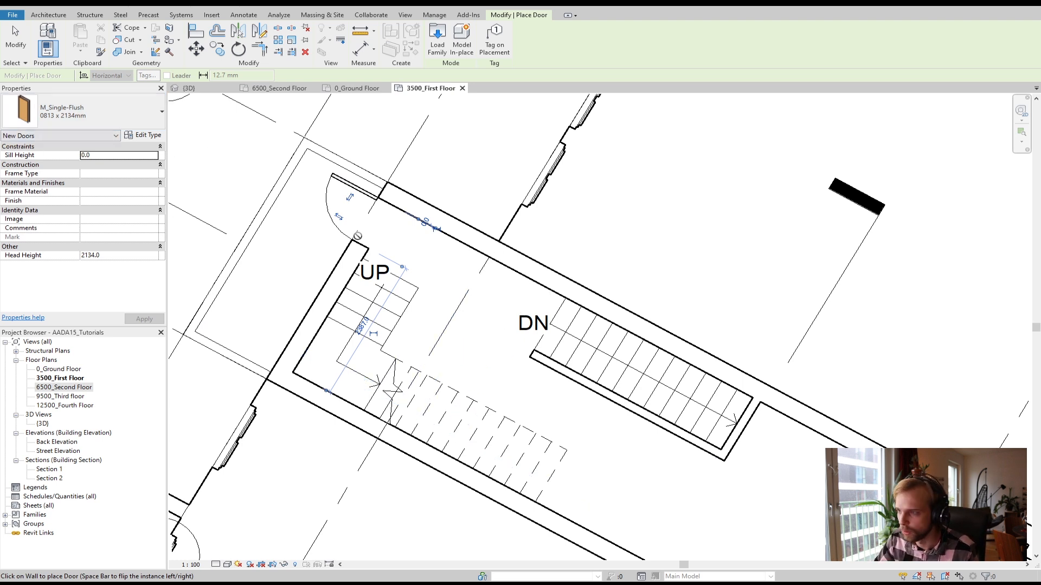
key("Escape")
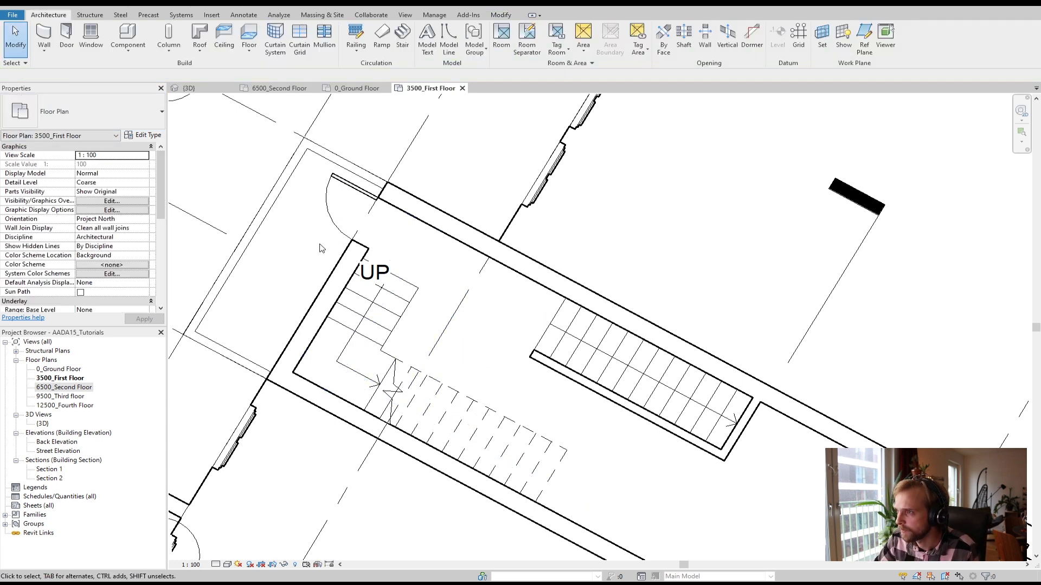
Change the new balcony door's type to M_Door-Interior-Single-4_Panel-Wood in the {3D} view
left_click(355, 187)
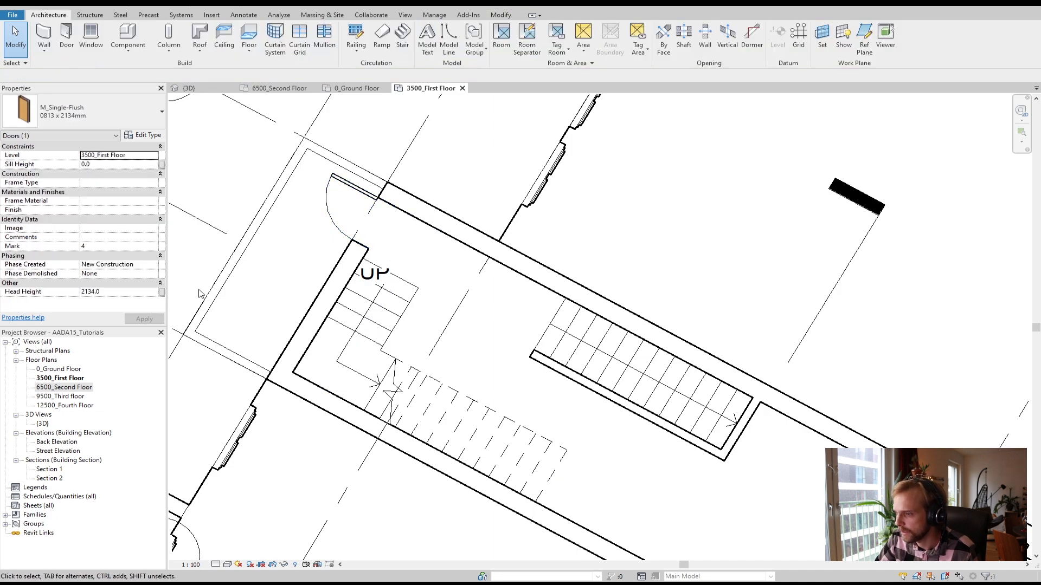
left_click(209, 88)
middle_click_drag(311, 309, 562, 333, "shift")
scroll(397, 305, "up", 3)
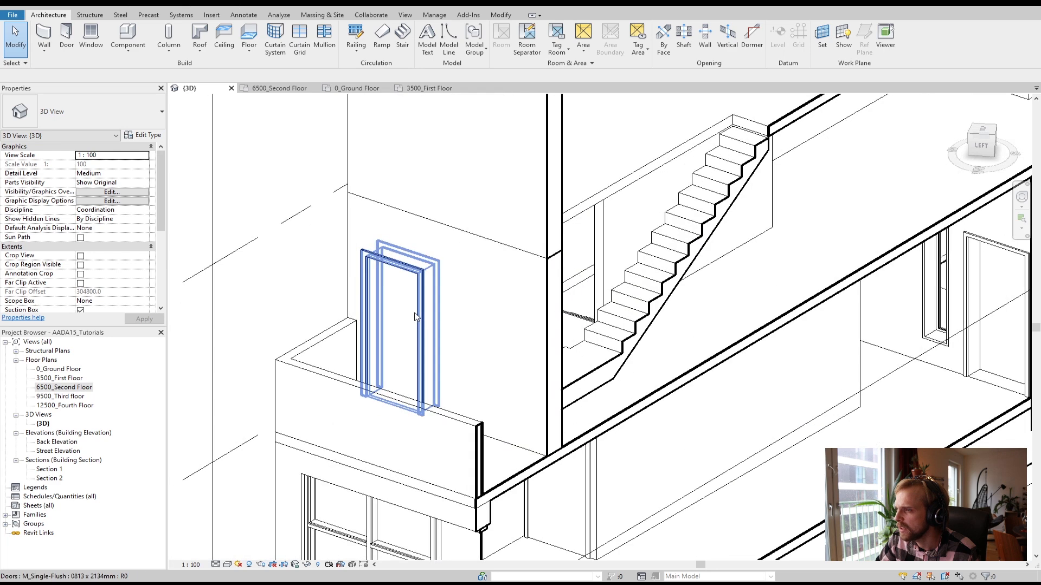
scroll(402, 318, "down", 2)
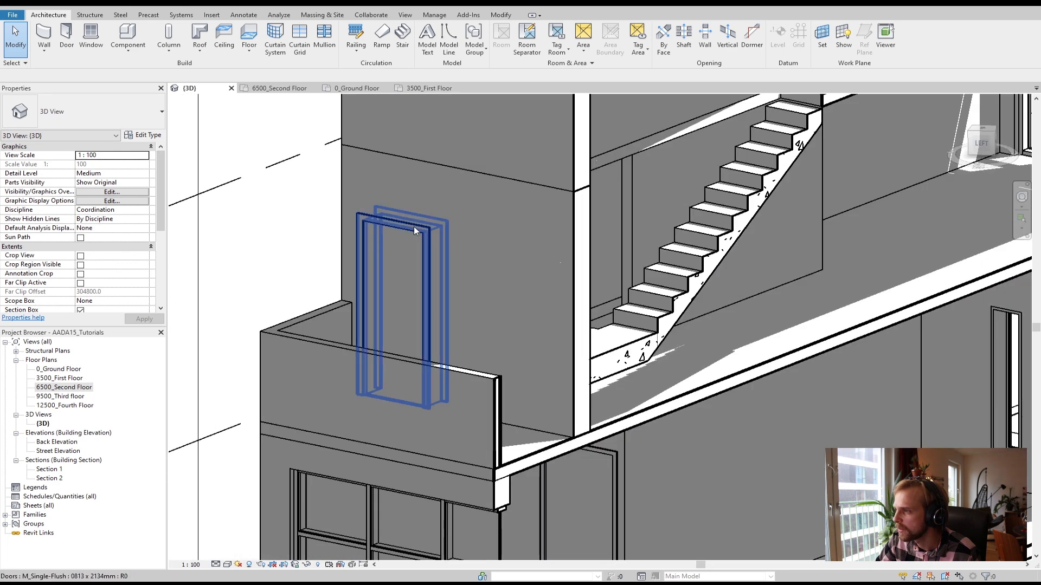
left_click(414, 227)
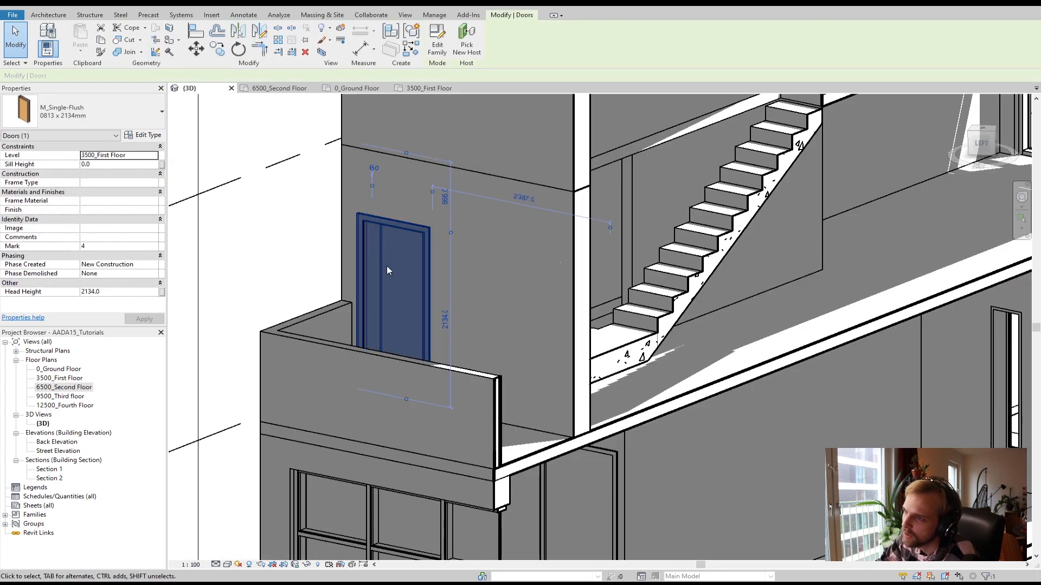
left_click(42, 113)
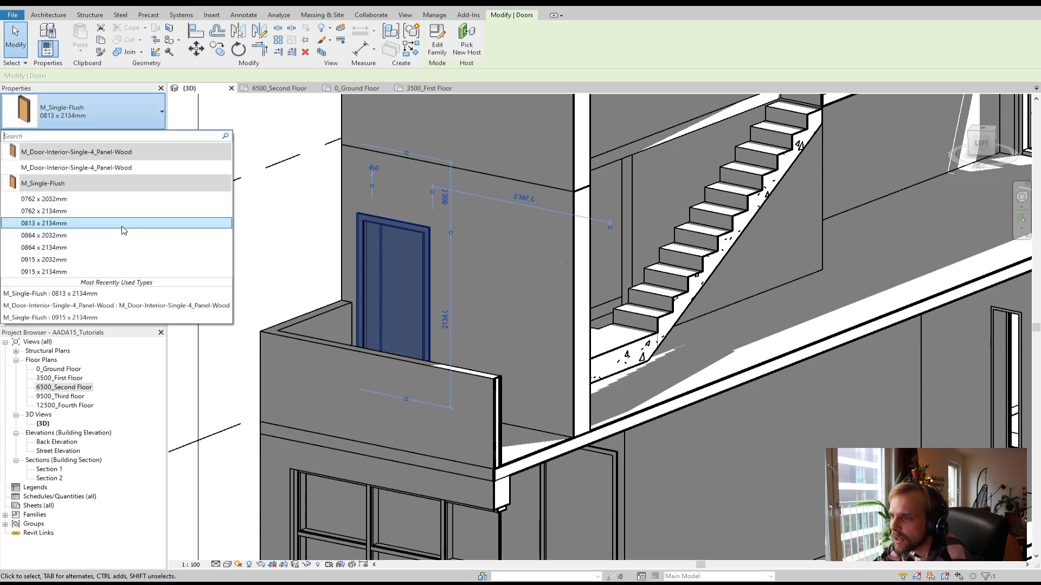
left_click(88, 168)
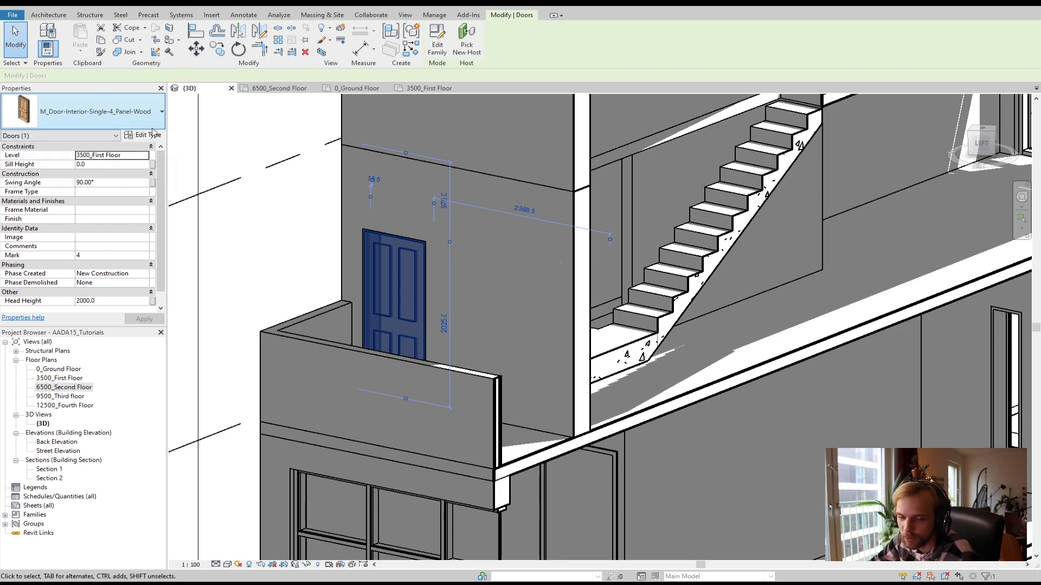
left_click(295, 232)
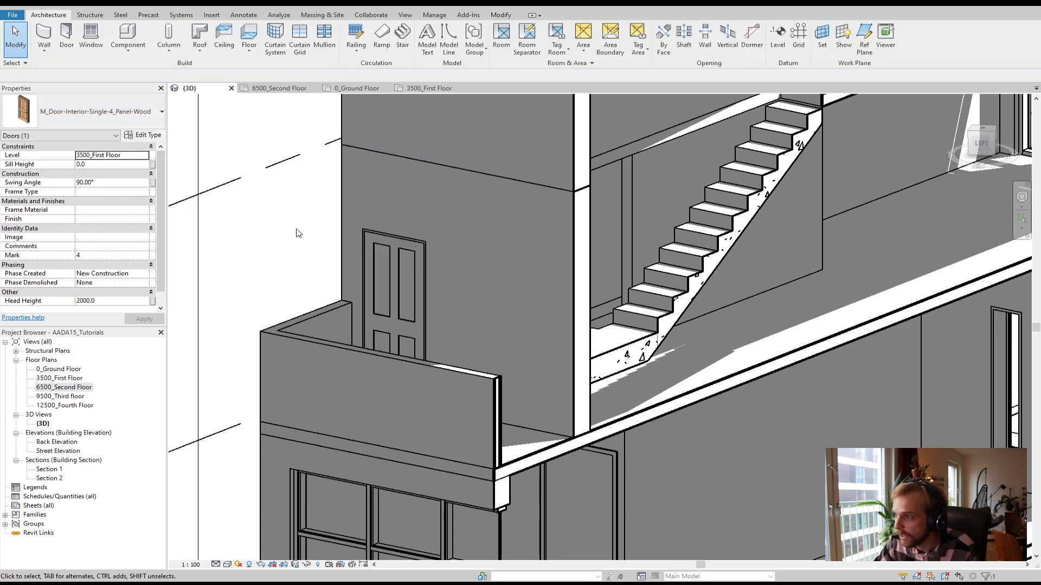
In the 3500_First Floor plan, start a new window and open the metric library's Windows folder for loading a family
middle_click_drag(578, 326, 519, 353, "shift")
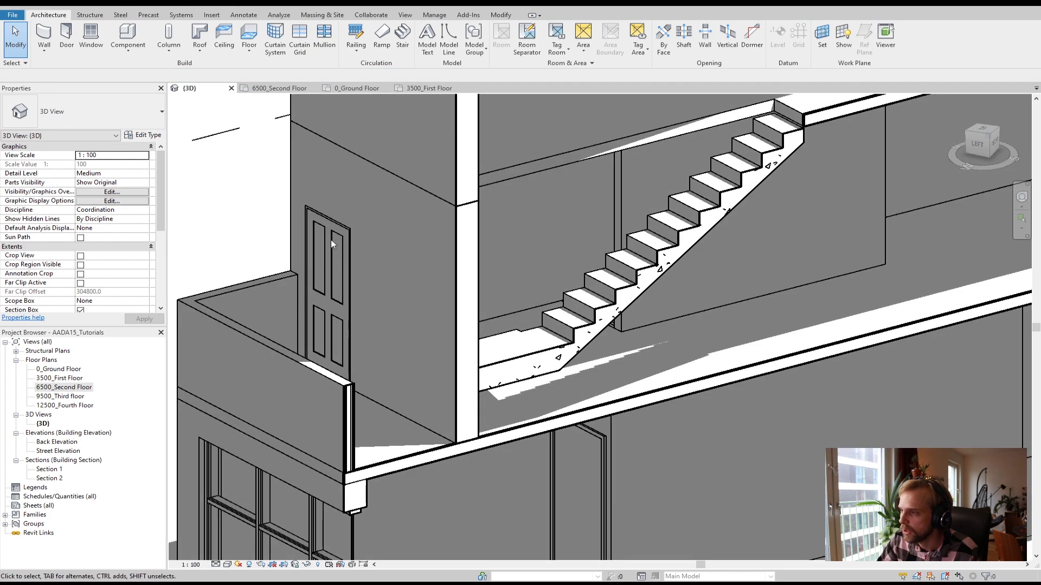
left_click(431, 90)
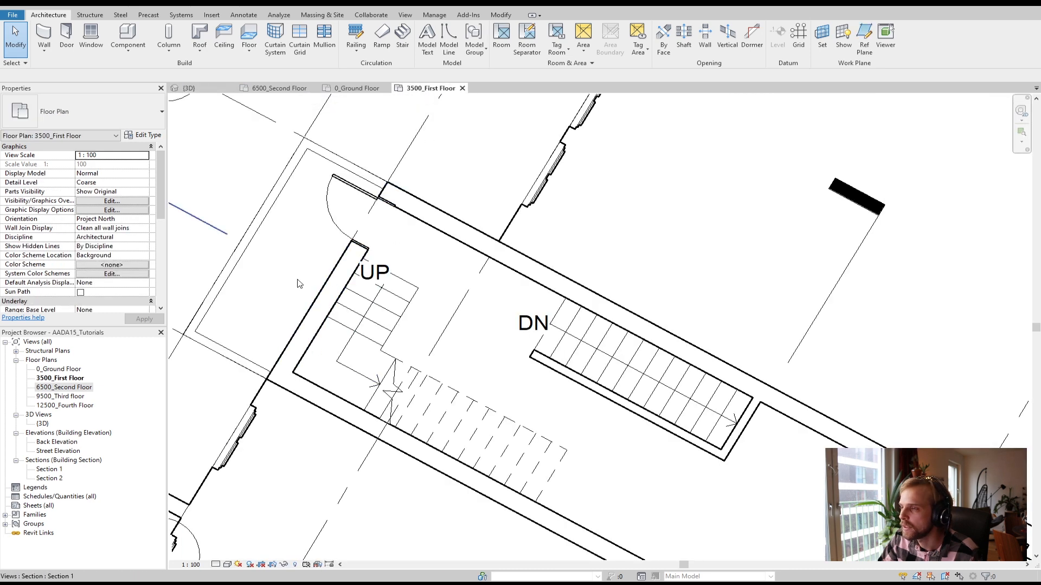
left_click(92, 38)
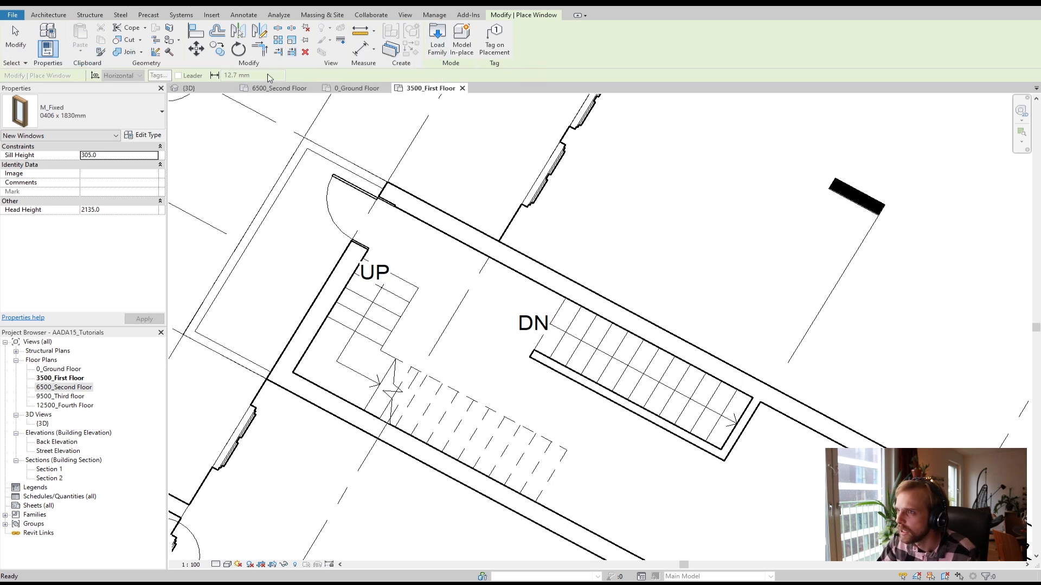
left_click(437, 49)
left_click(605, 205)
left_click(605, 205)
scroll(365, 360, "down", 10)
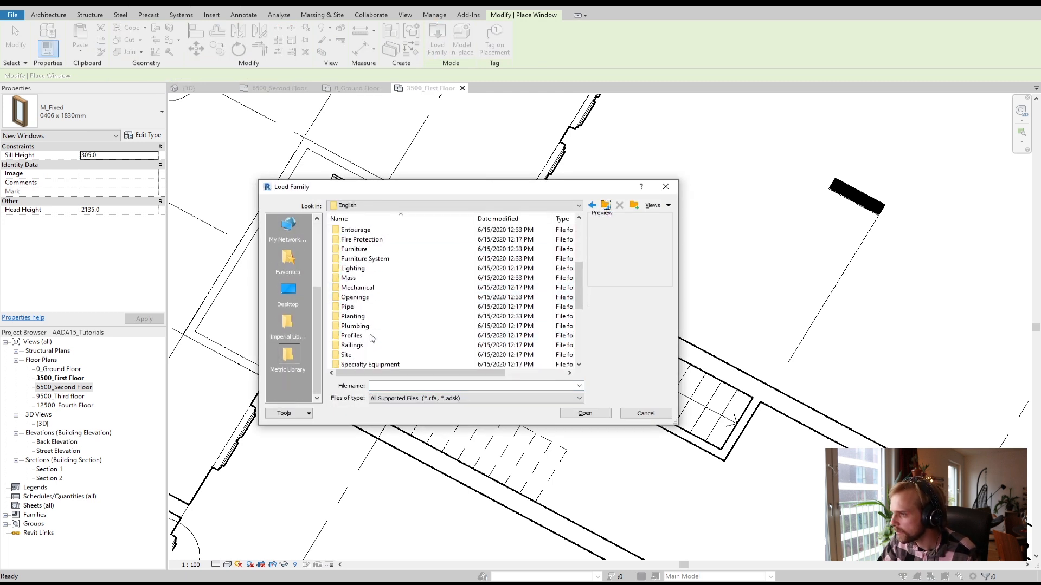
double_click(355, 355)
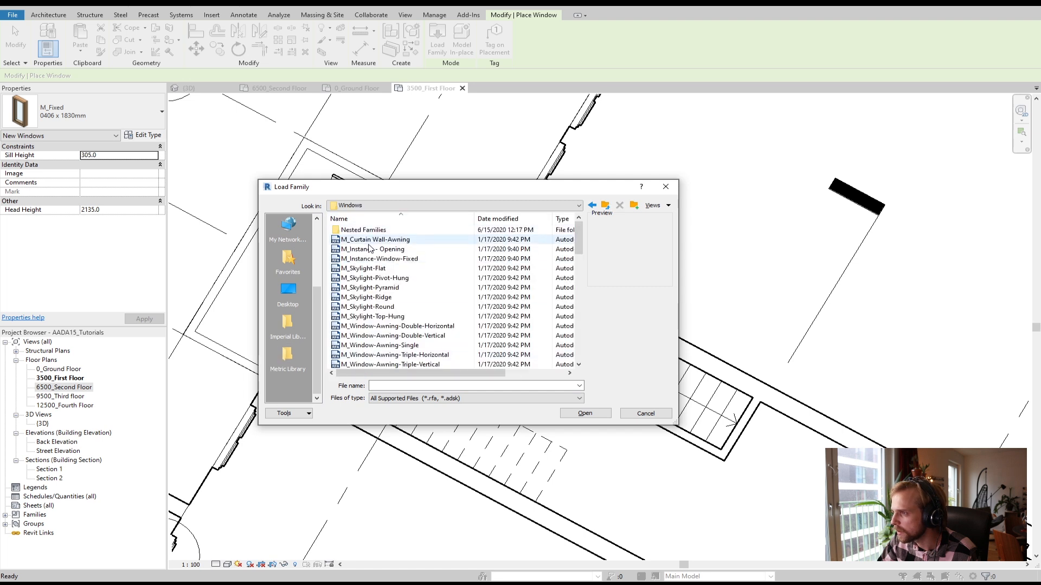
Preview the opening, skylight, awning and bay-casement window families, from M_Instance - Opening to M_Window-Bay-Casement-45_Degree_Angle
left_click(372, 249)
left_click(363, 268)
left_click(369, 307)
left_click(379, 346)
left_click(379, 326)
left_click(380, 355)
scroll(367, 367, "down", 2)
left_click(379, 335)
left_click(379, 364)
left_click(390, 346)
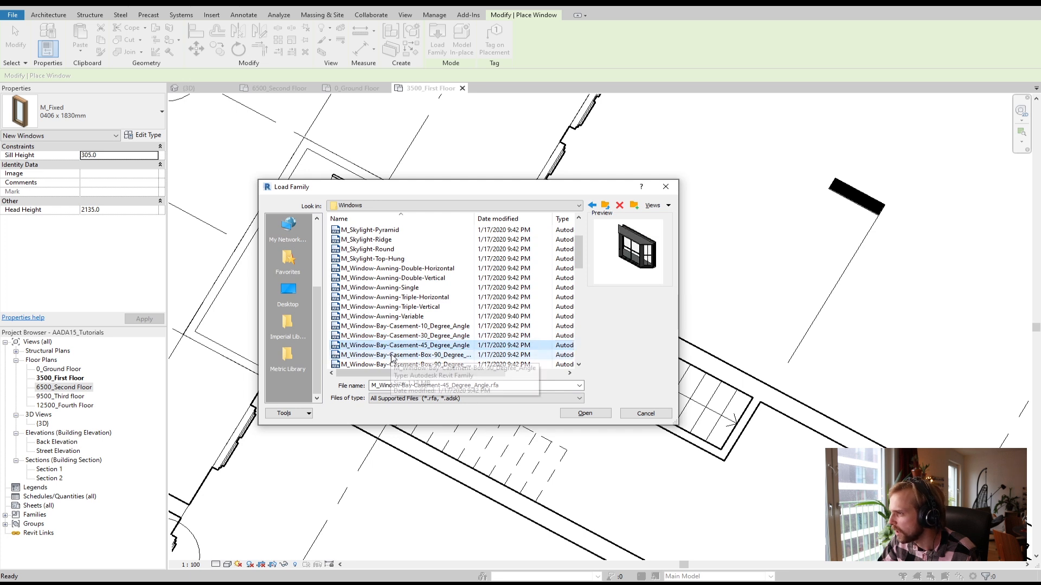
scroll(409, 277, "down", 5)
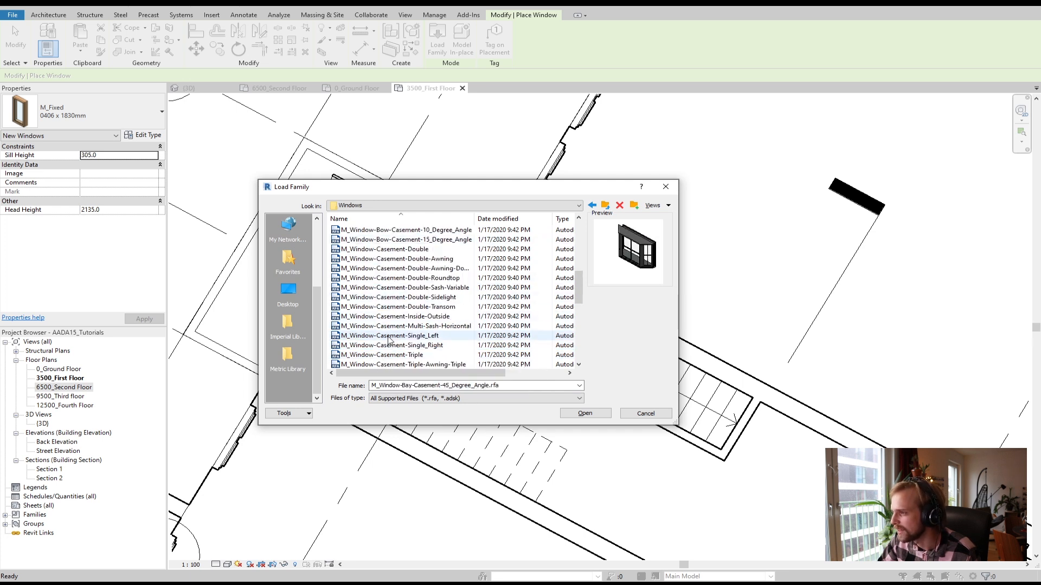
scroll(408, 277, "up", 4)
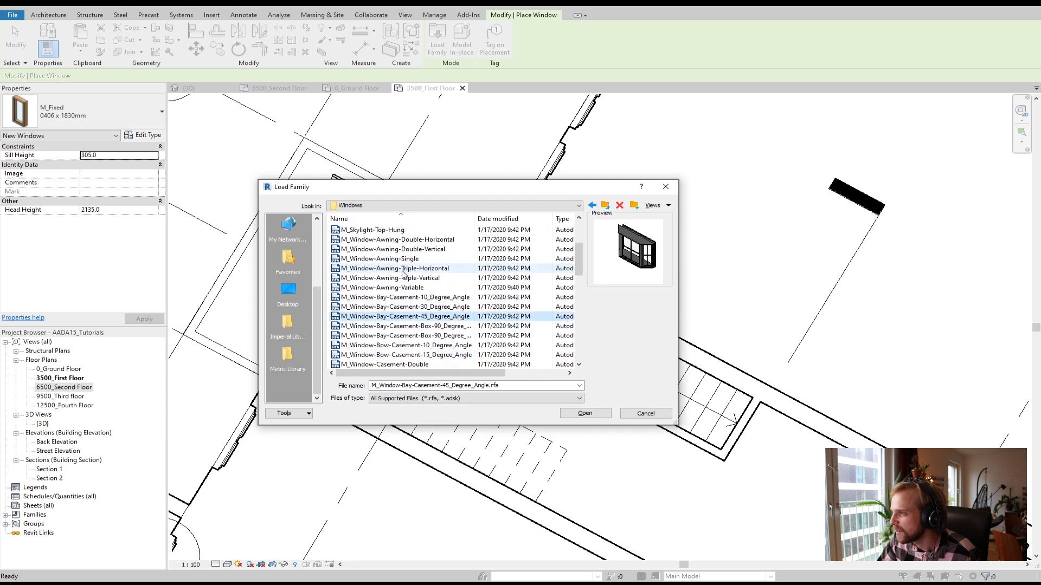
left_click(397, 268)
left_click(396, 259)
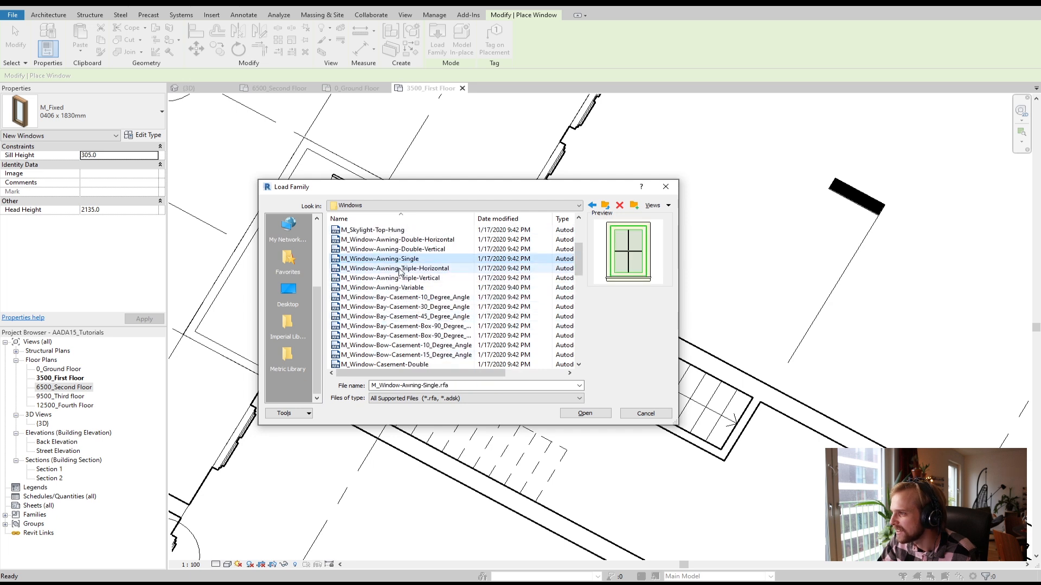
Preview the fixed, louvered, single-hung and sliding window families, including M_Window-Fixed-Round, M_Window-Fixed-Quarter-Round and M_Window-Sliding-Four
scroll(378, 329, "down", 12)
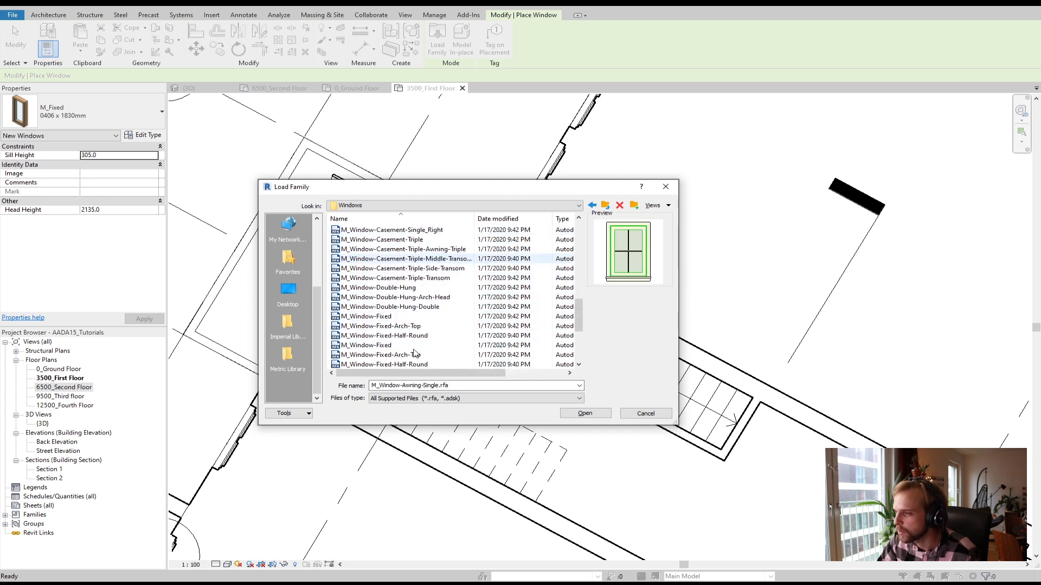
left_click(390, 307)
left_click(390, 269)
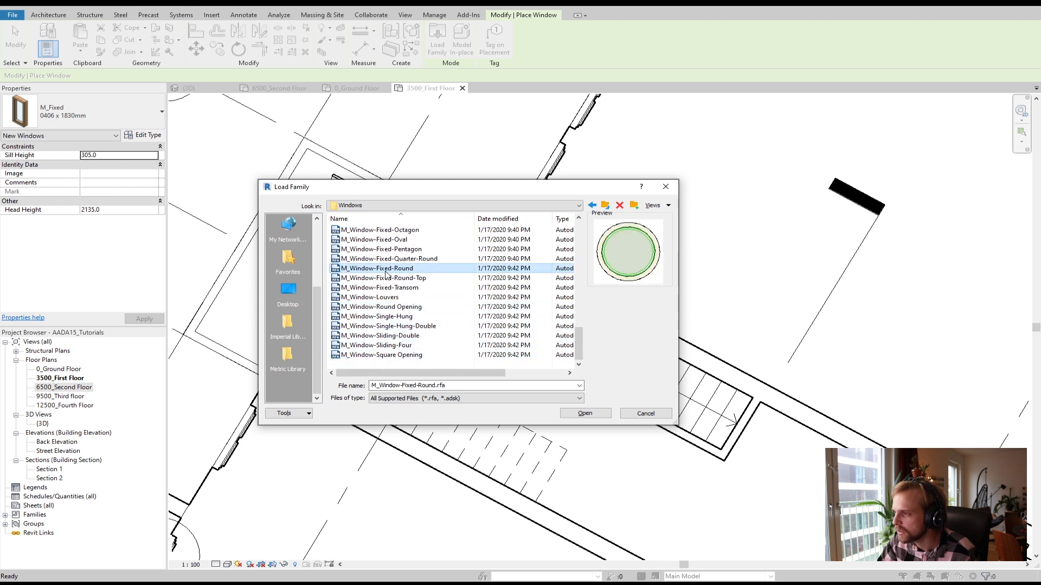
left_click(390, 259)
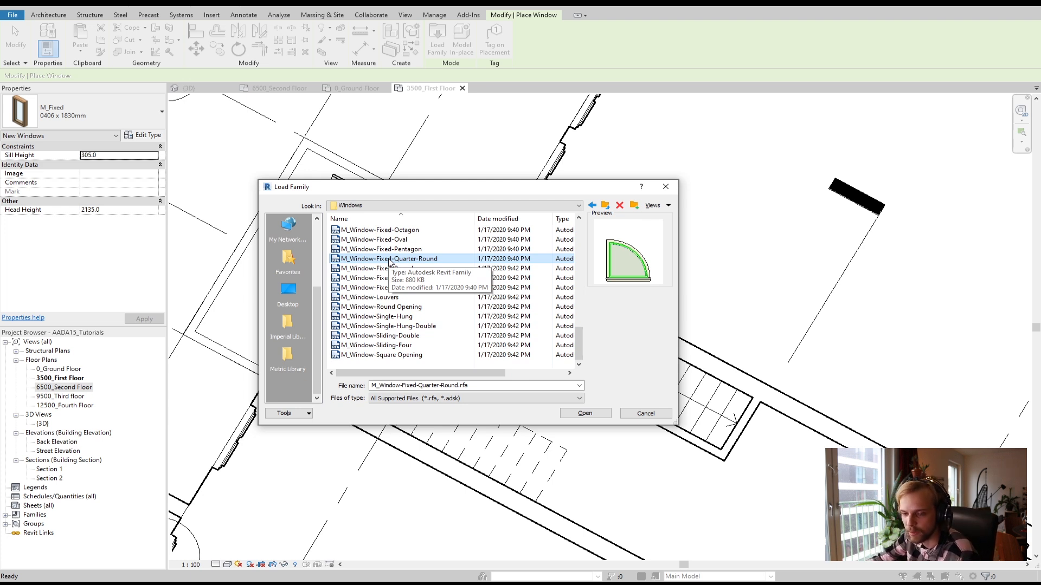
left_click(399, 316)
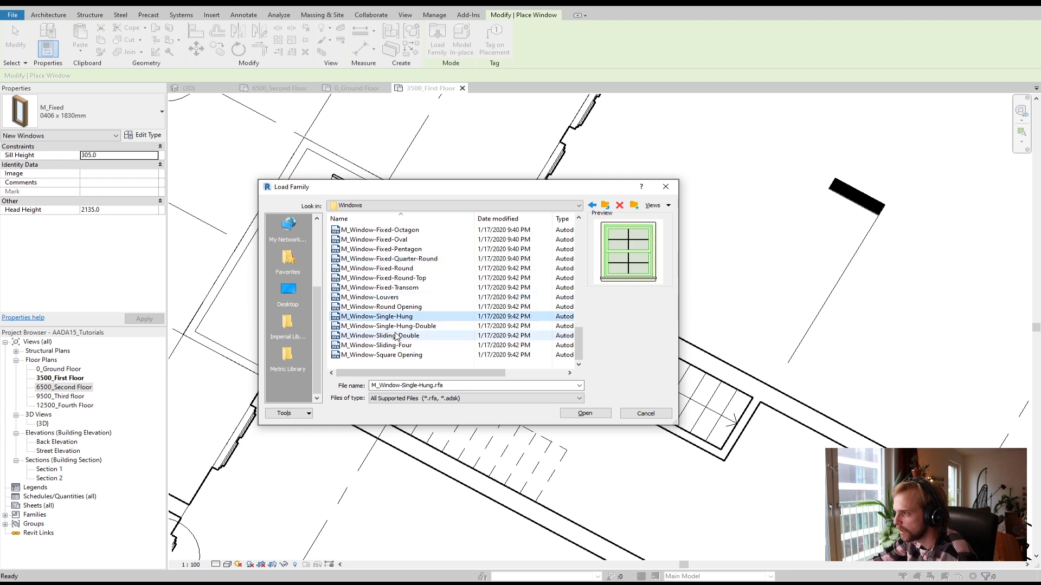
left_click(397, 335)
left_click(389, 347)
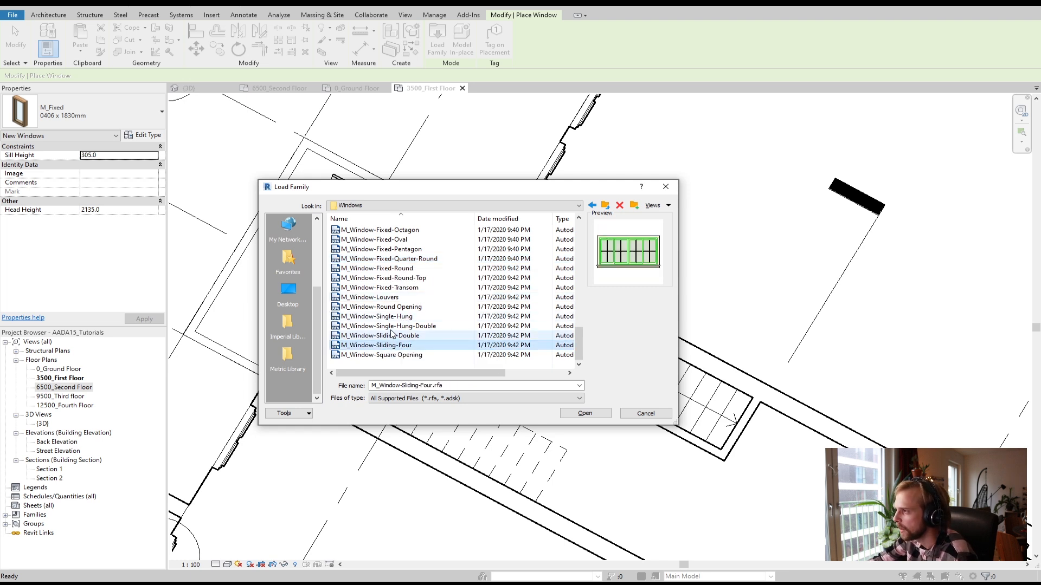
left_click(391, 326)
left_click(386, 297)
left_click(388, 287)
left_click(389, 259)
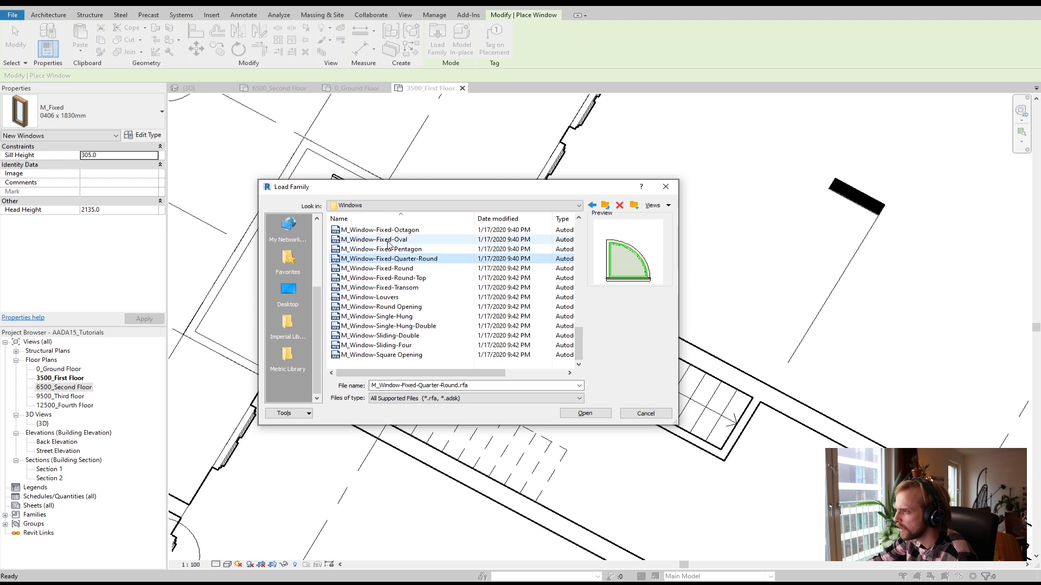
Load M_Window-Fixed-Oval and place a 900 x 1200mm window in the stairwell wall facing the balcony, at the end opposite the door
left_click(389, 240)
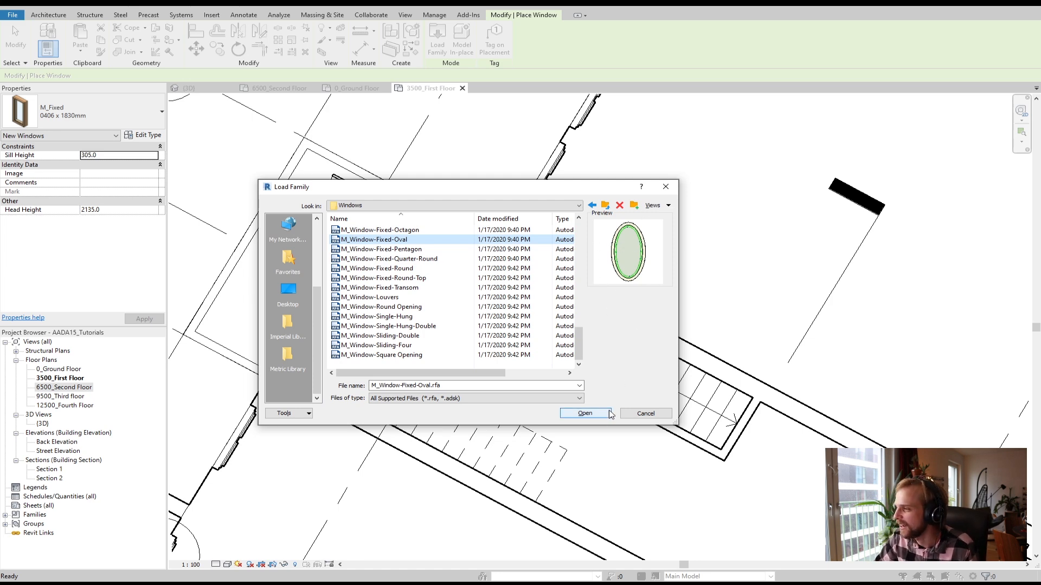
left_click(585, 414)
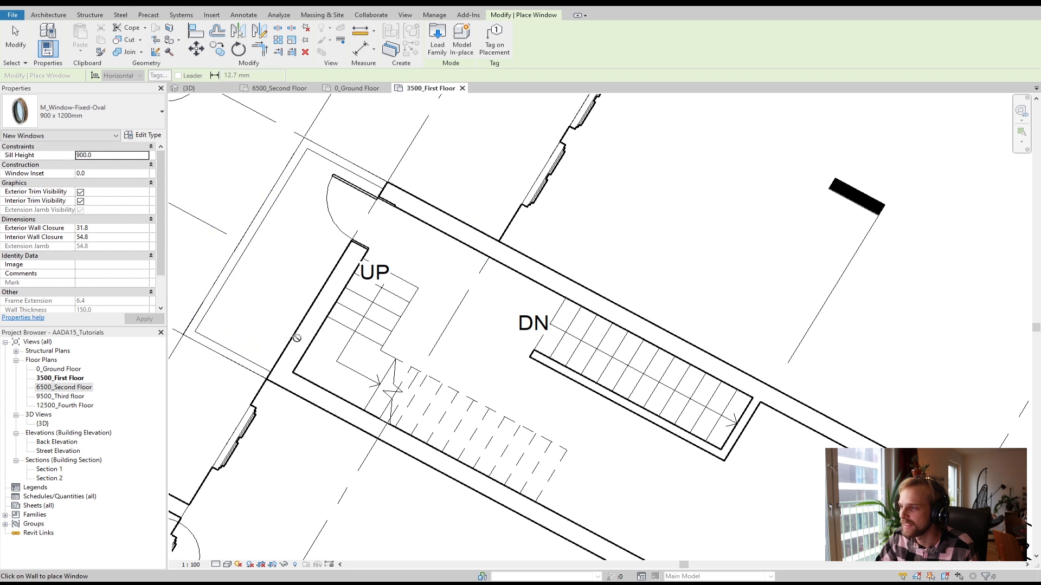
left_click(292, 343)
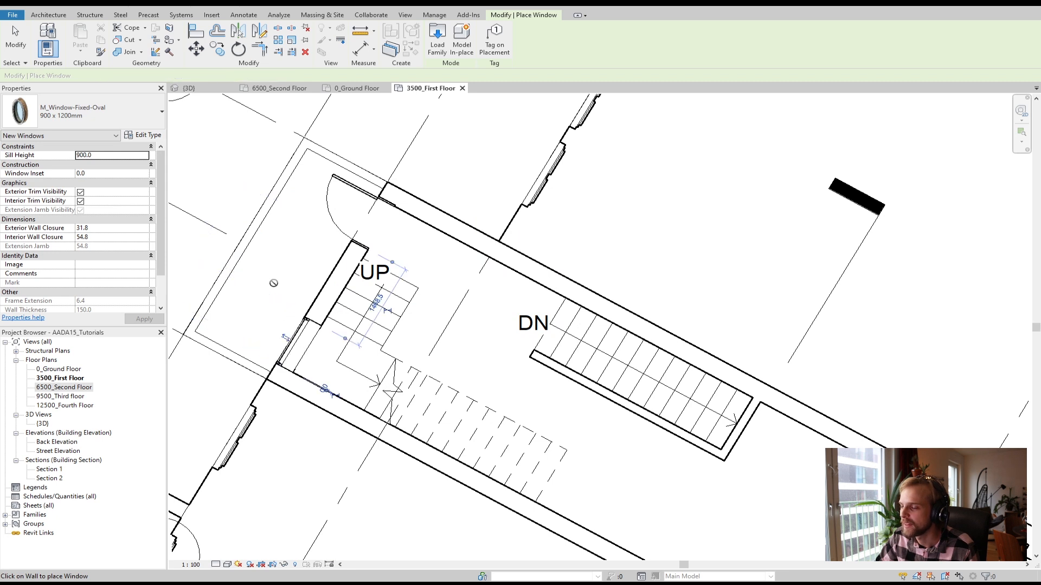
Set the new oval window's sill height to 1200 in the {3D} view
left_click(217, 89)
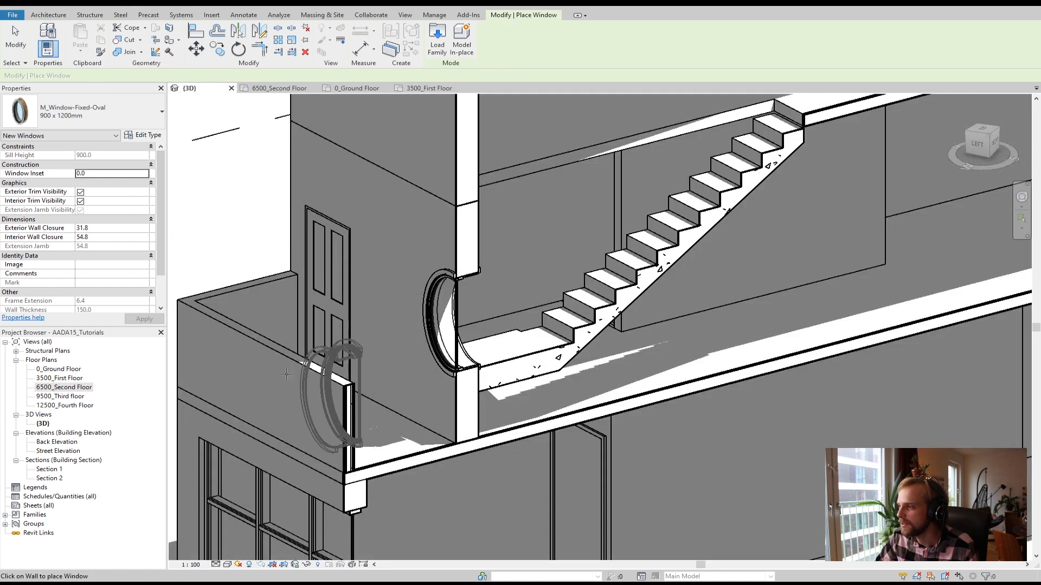
key("Escape")
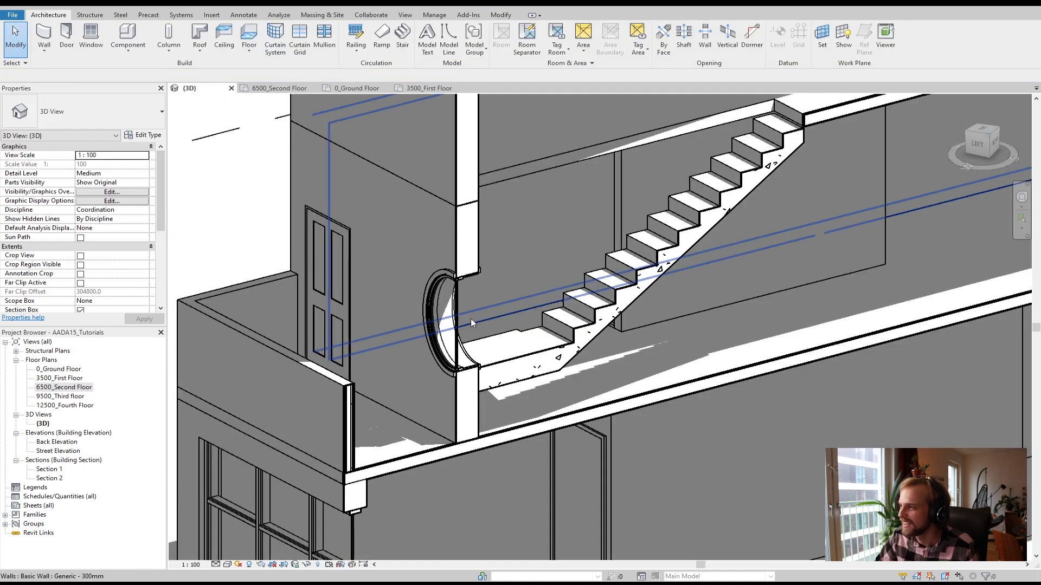
left_click(460, 317)
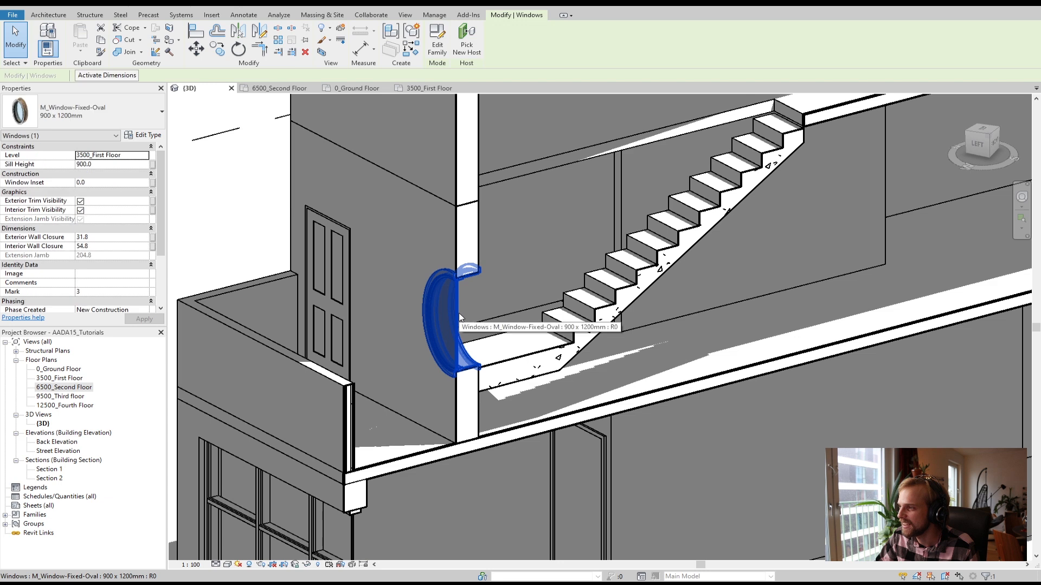
left_click(107, 164)
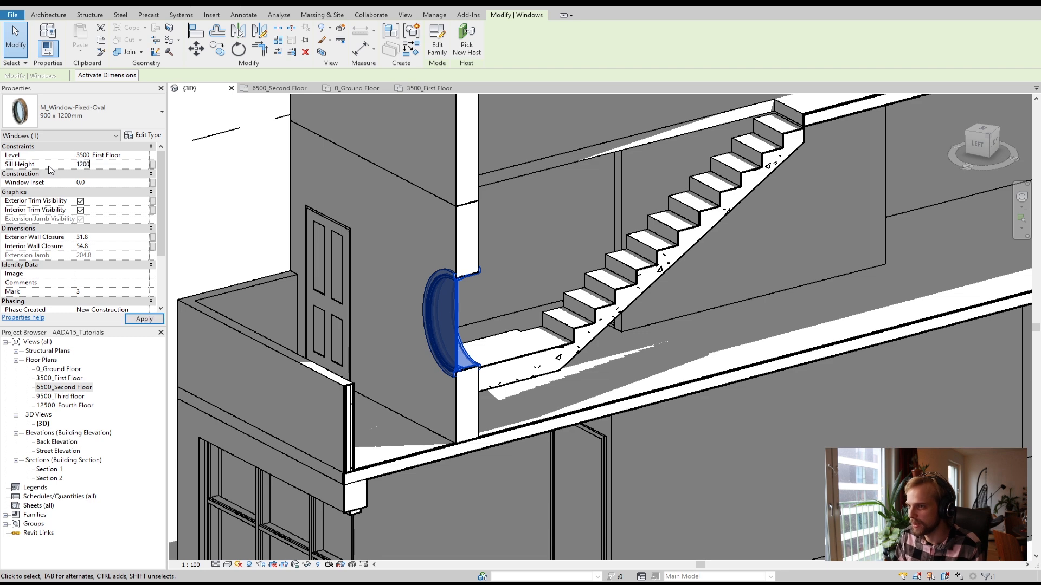
left_click(142, 320)
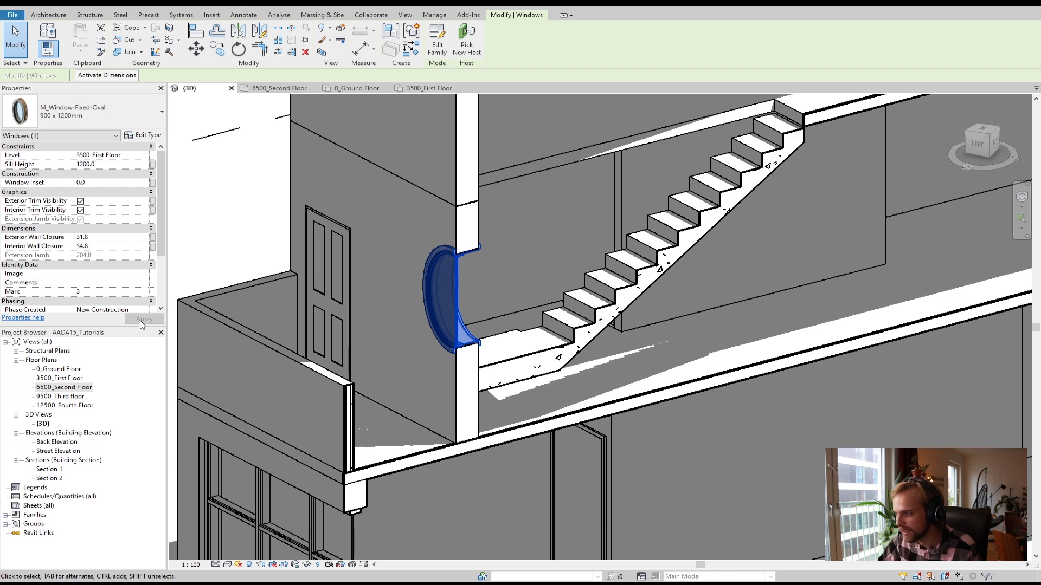
key("Escape")
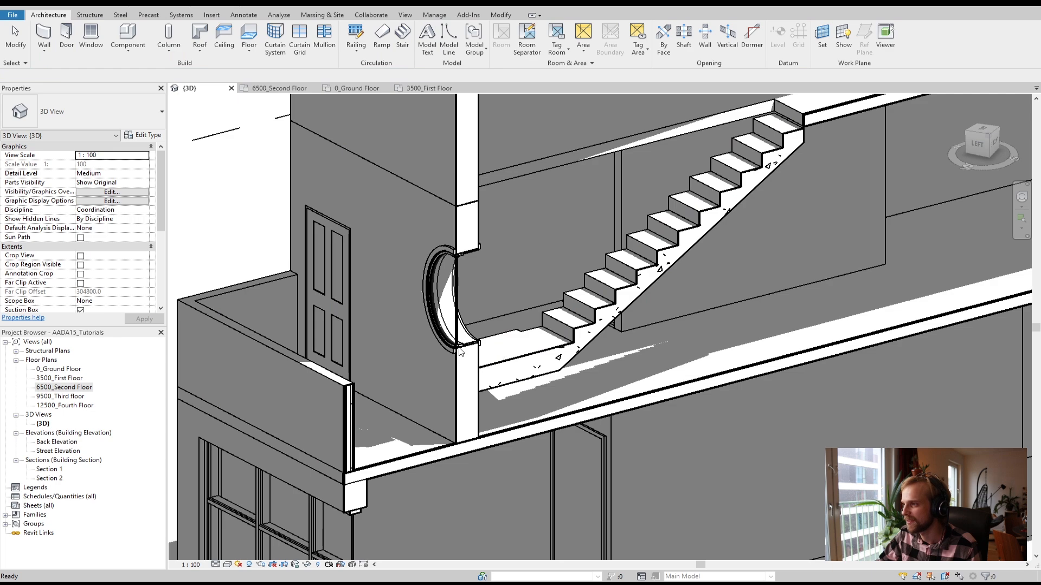
scroll(469, 352, "down", 3)
scroll(488, 374, "up", 3)
middle_click_drag(495, 383, 570, 367, "shift")
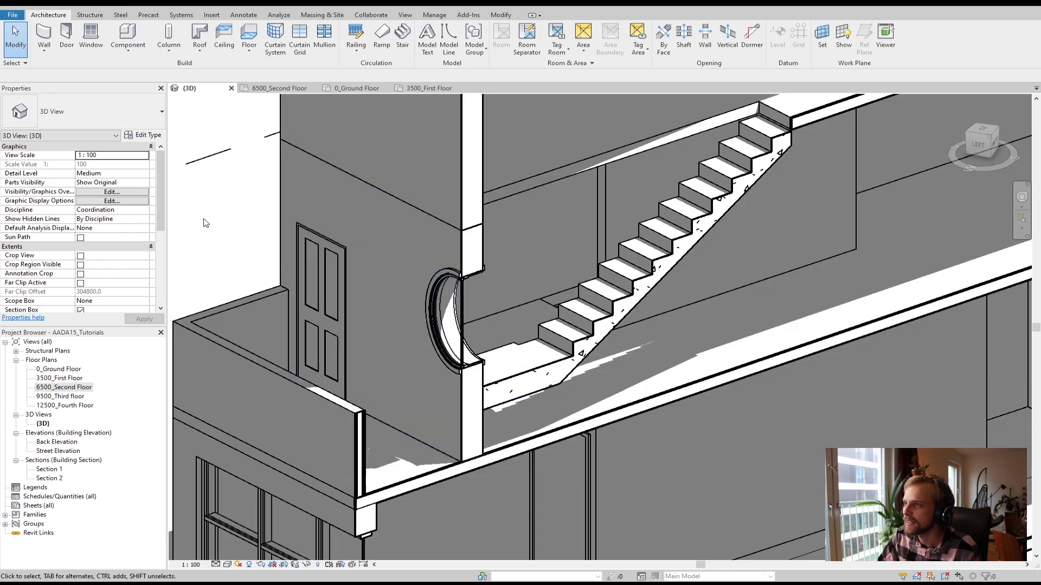
scroll(360, 253, "down", 3)
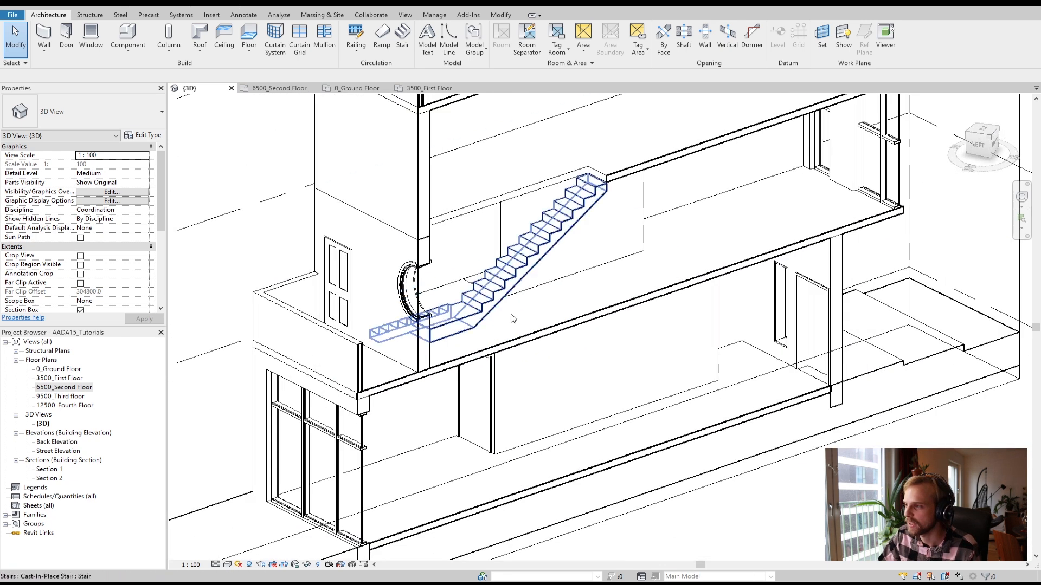
middle_click_drag(574, 395, 458, 353, "shift")
scroll(518, 318, "up", 3)
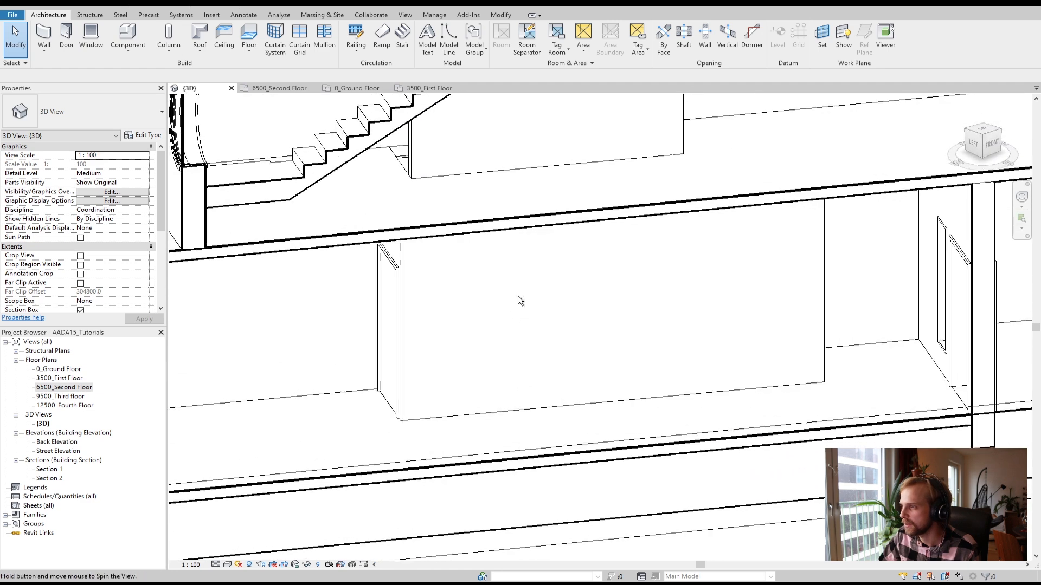
Start placing a component and browse the metric library to the Furniture folder to load a family
left_click(128, 35)
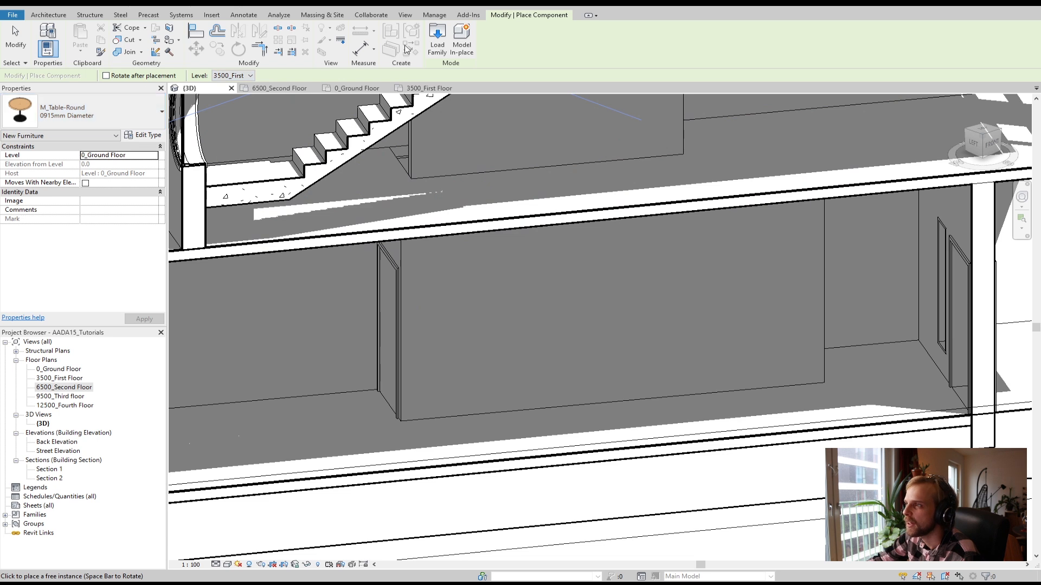
left_click(436, 42)
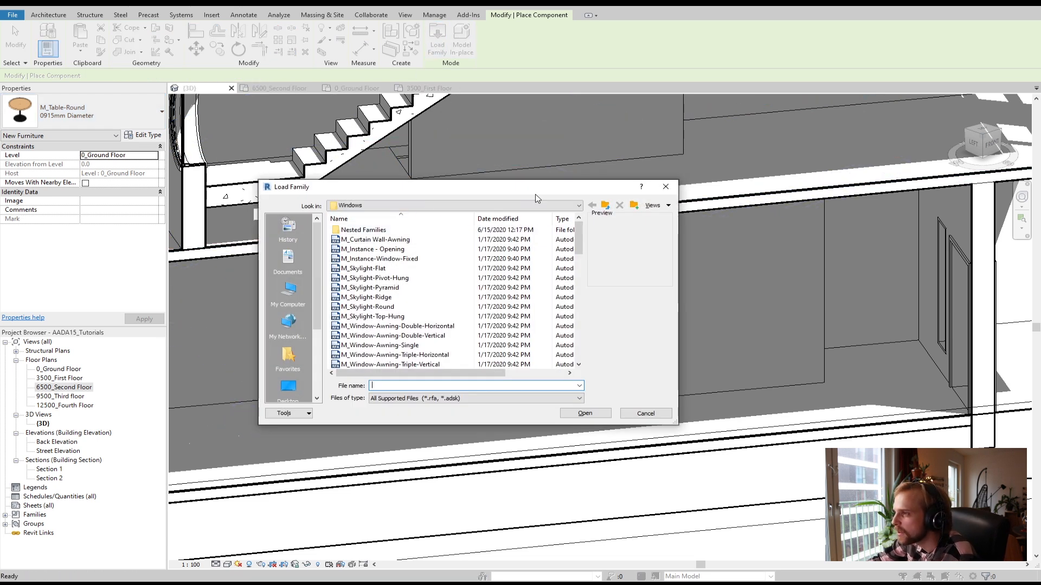
left_click(610, 211)
scroll(429, 314, "down", 5)
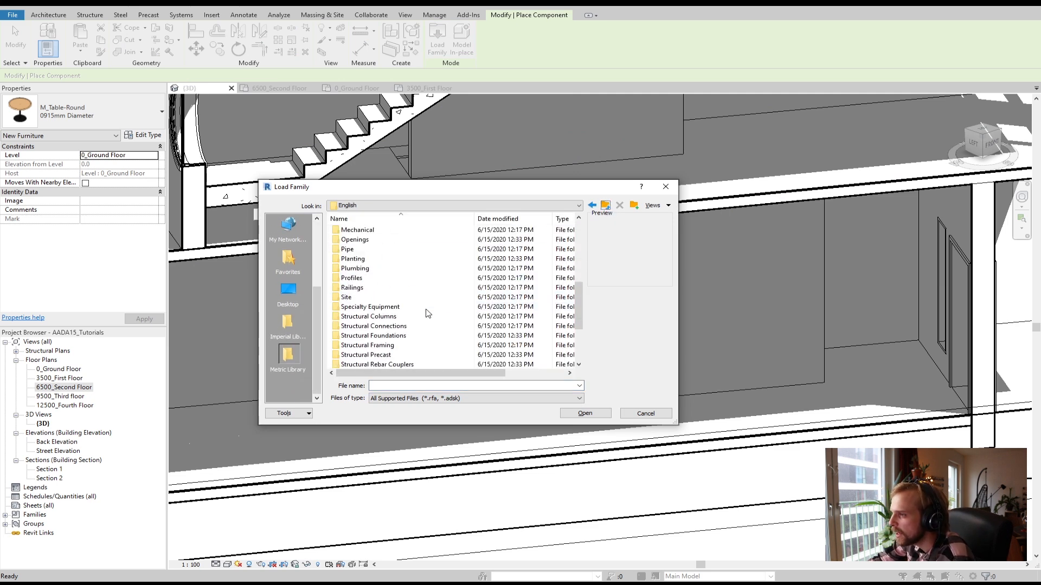
scroll(428, 325, "up", 3)
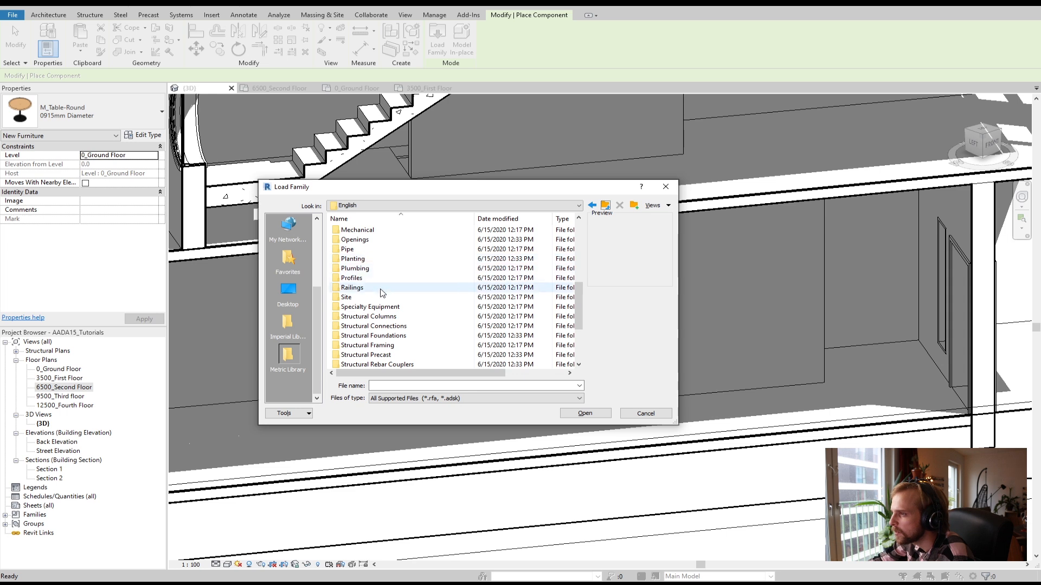
scroll(379, 262, "up", 2)
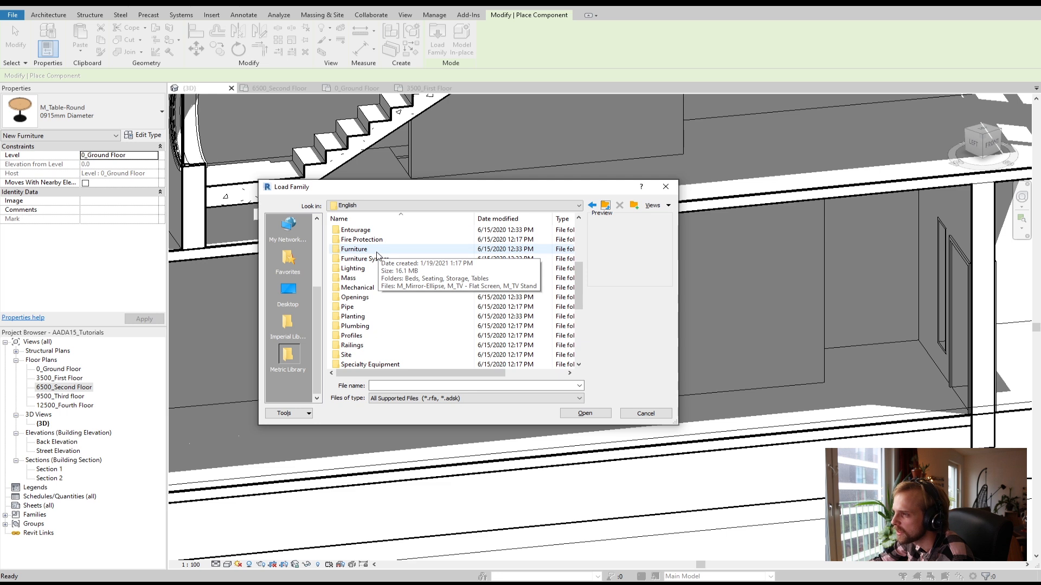
scroll(378, 255, "up", 3)
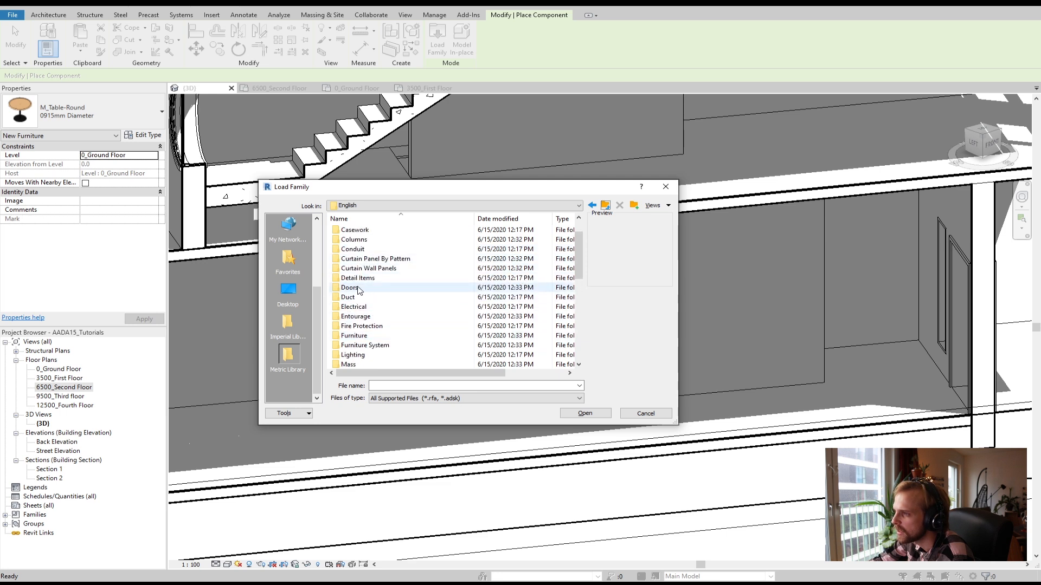
scroll(380, 250, "up", 1)
scroll(385, 244, "down", 6)
scroll(362, 278, "up", 1)
scroll(362, 278, "up", 1)
double_click(353, 249)
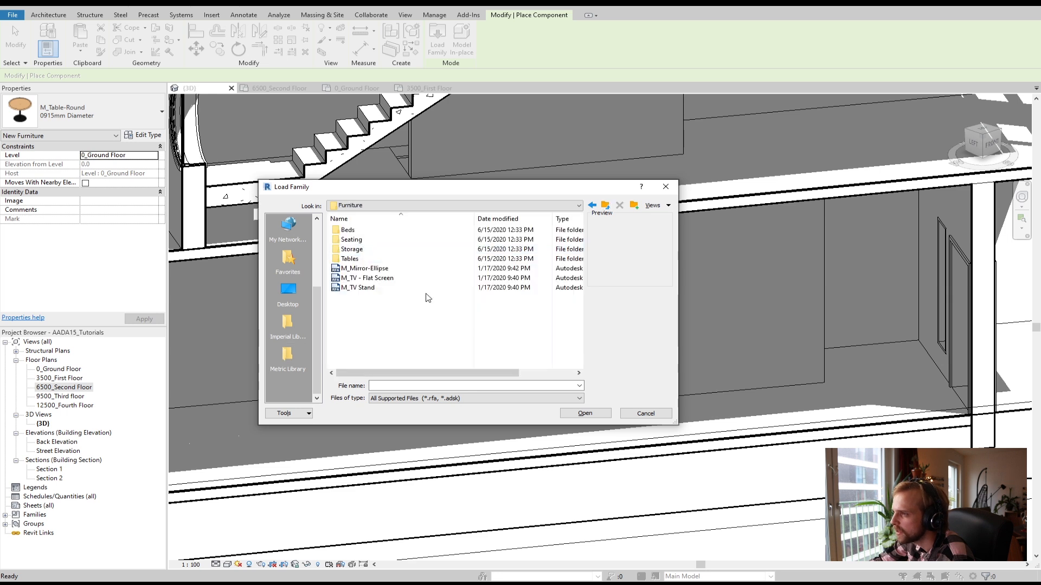
Preview the storage furniture families from M_Cabinet-File 2 Drawer to M_Dresser
double_click(367, 251)
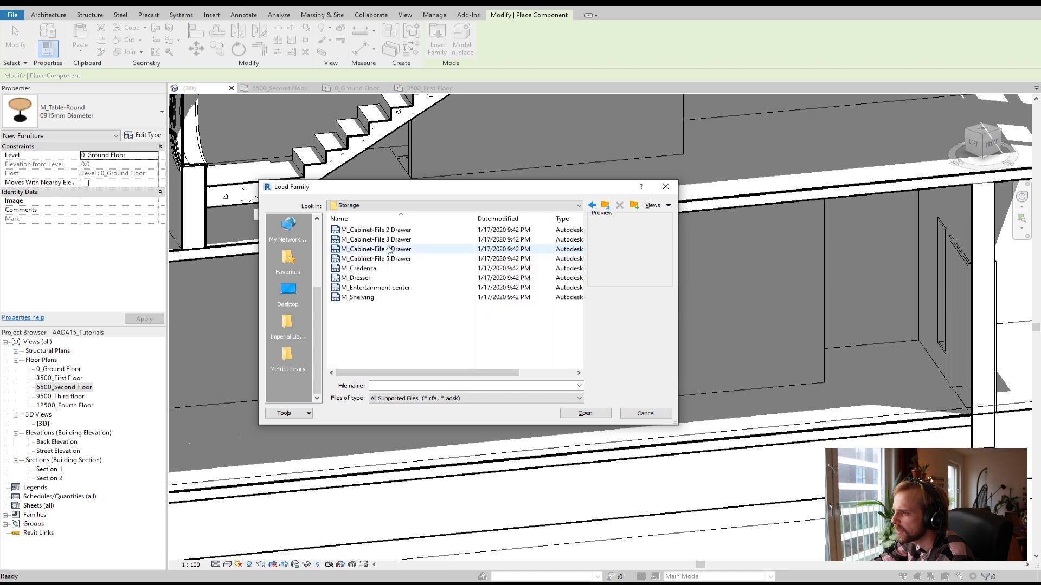
left_click(605, 206)
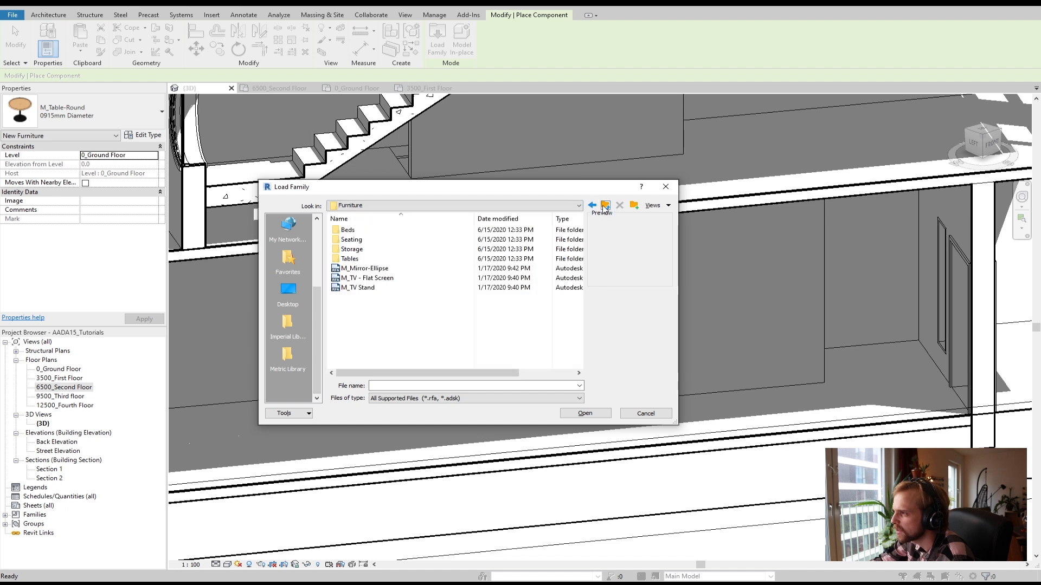
double_click(367, 250)
key("Down")
key("Down")
key("Down")
key("Down")
key("Down")
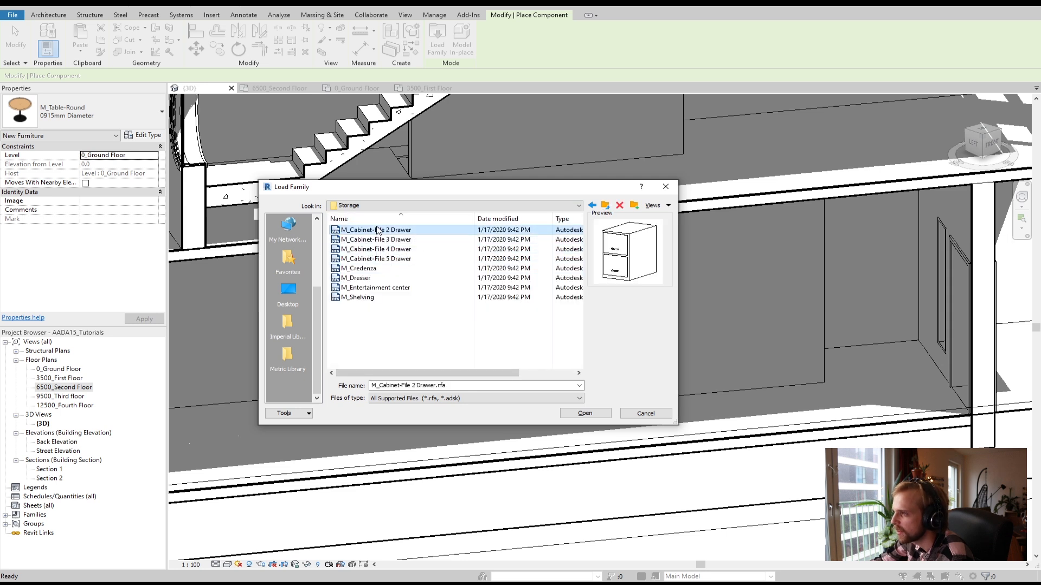
key("Down")
key("Down")
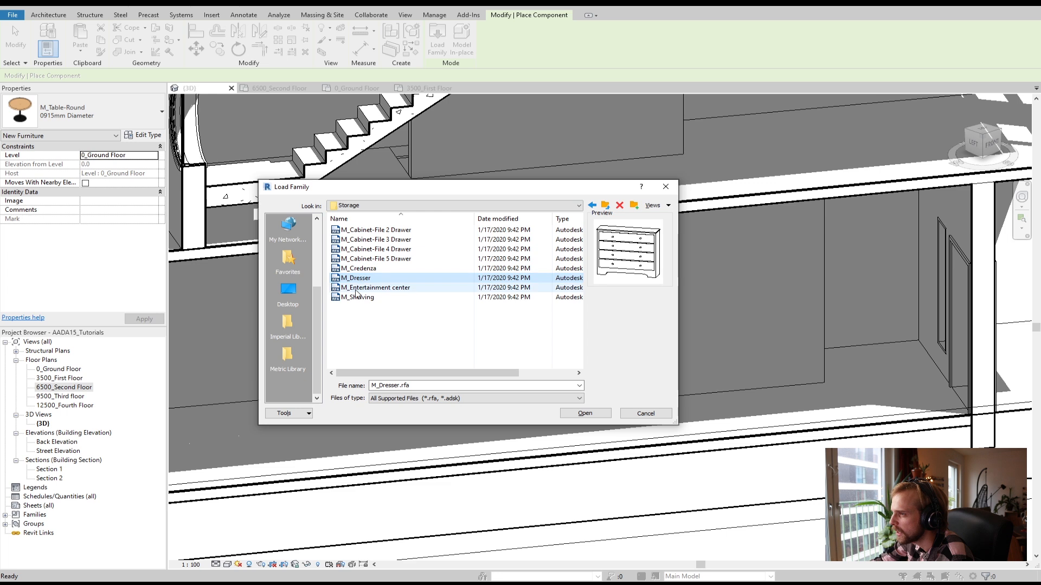
Load M_Shelving and place one 0915 x 0254 x 1830mm unit in the 0_Ground Floor plan, between the stair foot and the entrance door
left_click(355, 302)
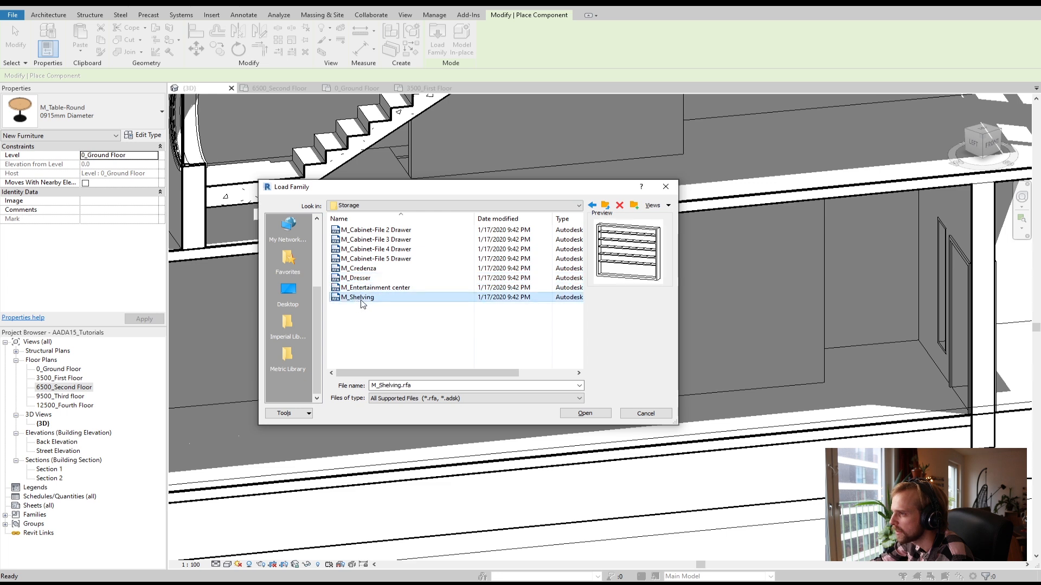
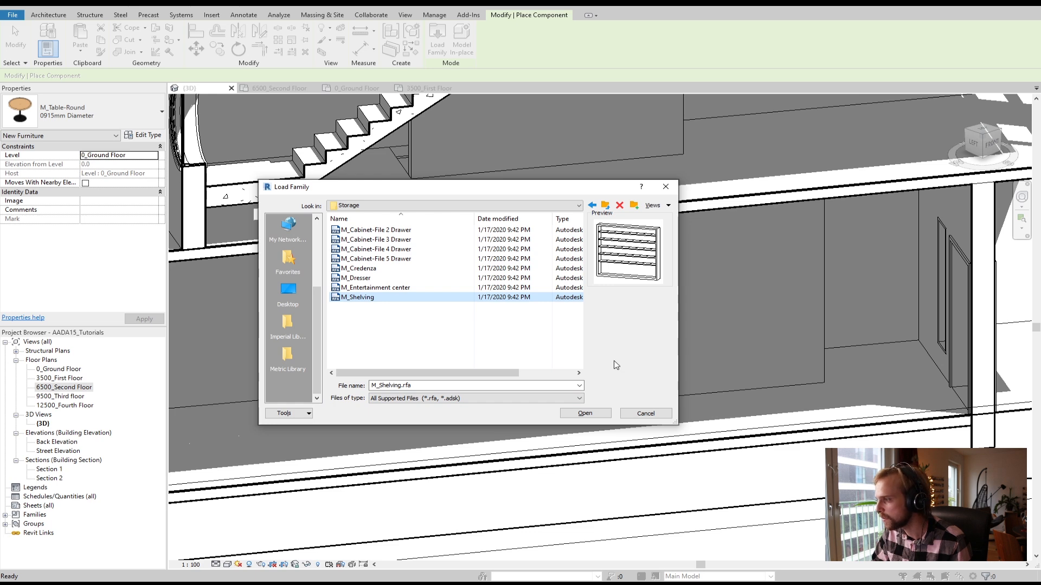
left_click(585, 413)
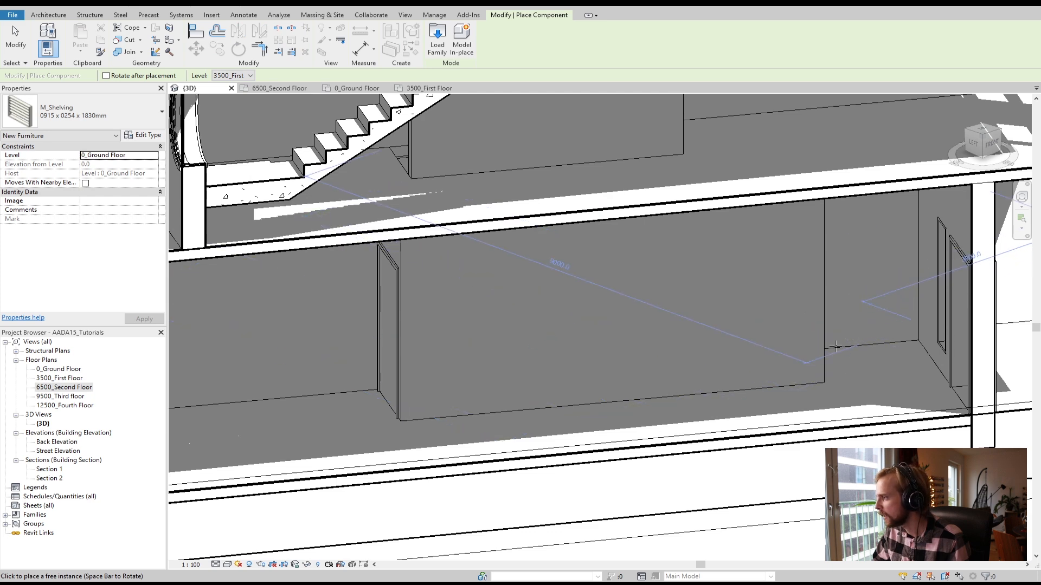
left_click(362, 90)
scroll(539, 360, "down", 4)
middle_click_drag(476, 410, 270, 254)
scroll(592, 360, "up", 1)
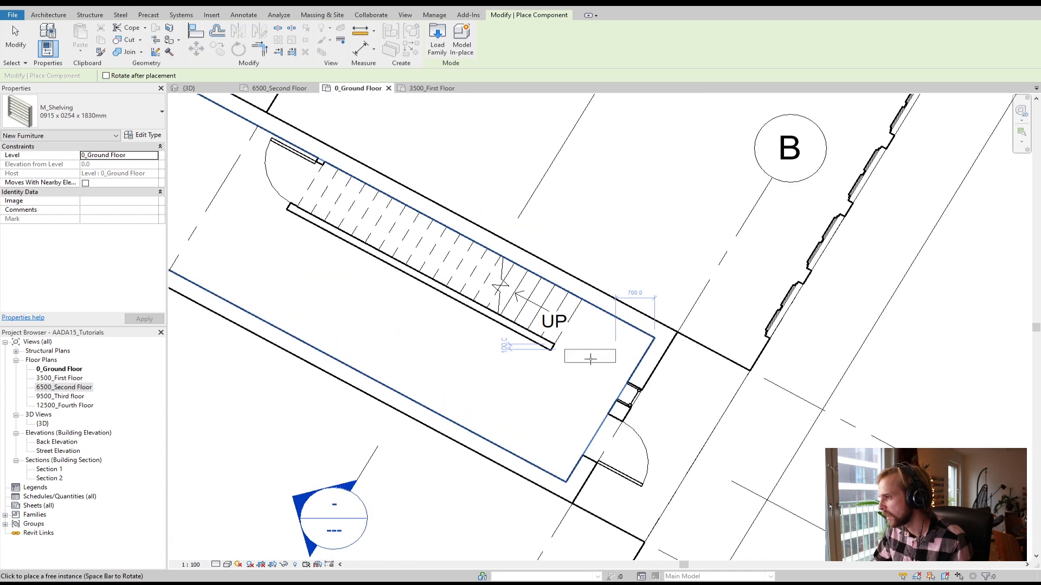
scroll(542, 453, "up", 2)
scroll(547, 456, "up", 1)
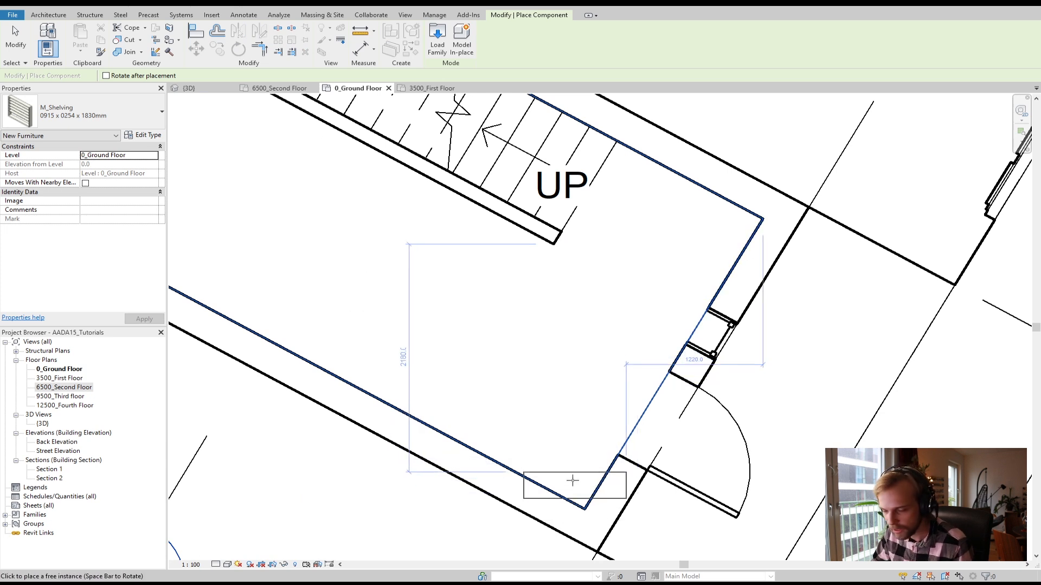
left_click(502, 365)
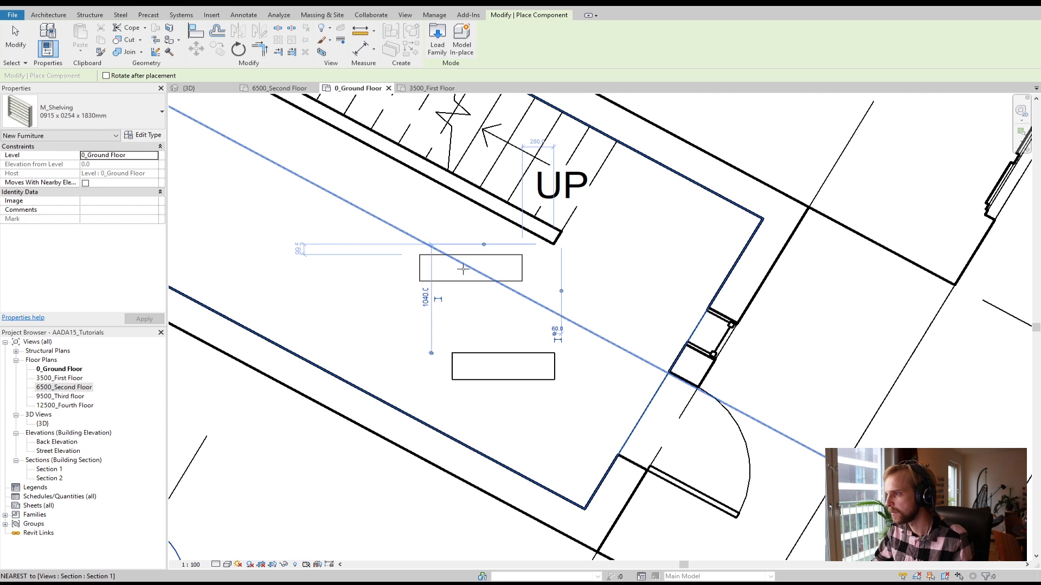
key("Escape")
key("Escape")
Review the placed shelving unit's type properties, including its material and dimensions, without changing them
left_click(485, 355)
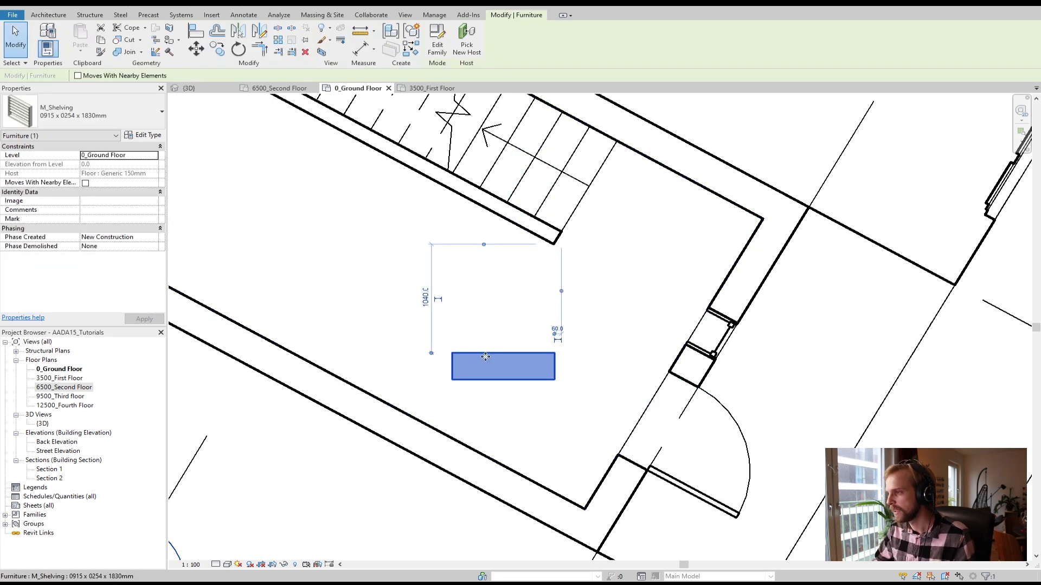
left_click(148, 135)
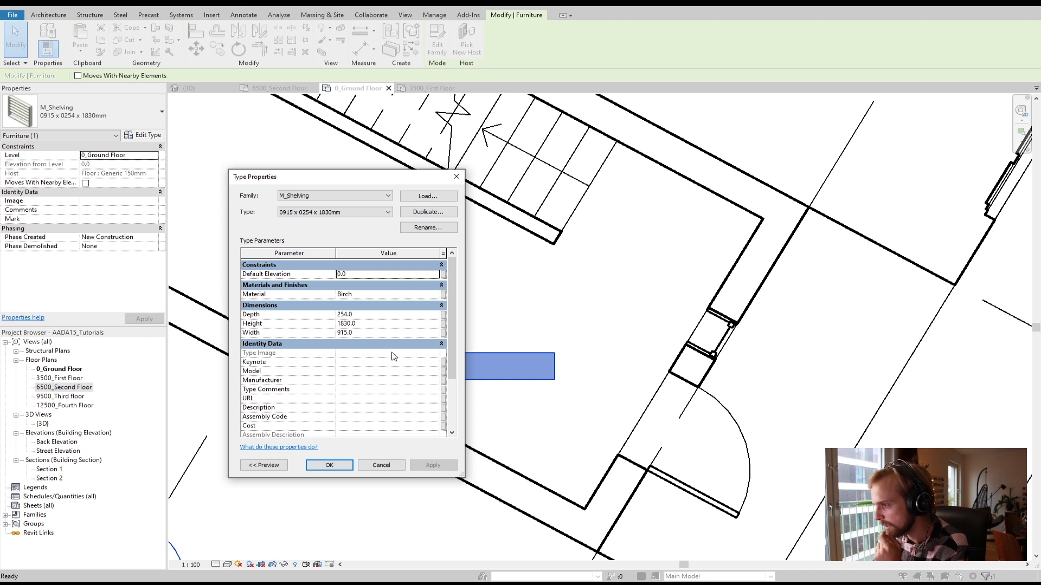
left_click(381, 465)
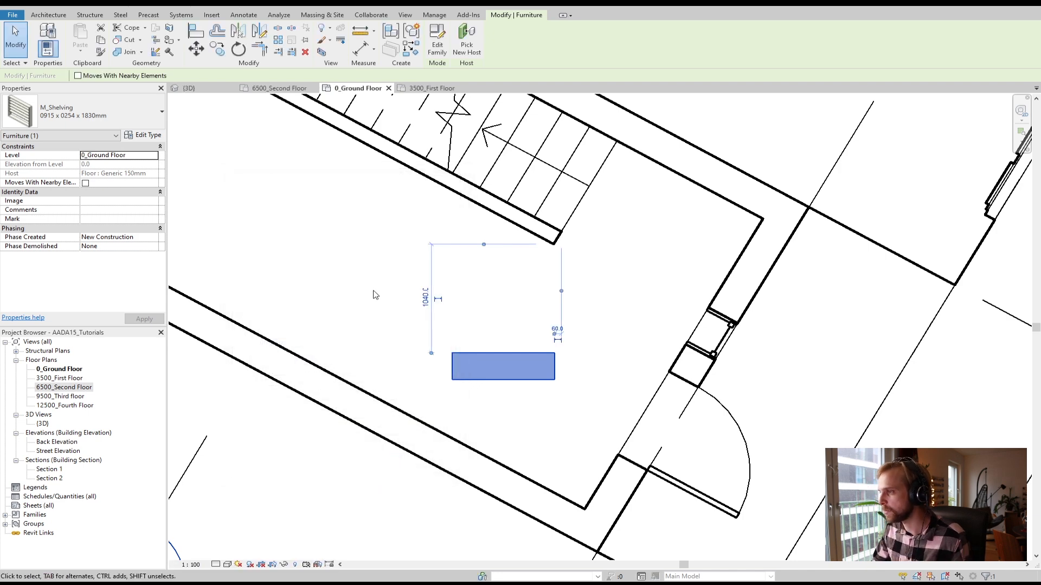
key("Escape")
Tile the {3D} view beside the 0_Ground Floor plan and frame the ground-floor shelving unit in it
left_click(188, 88)
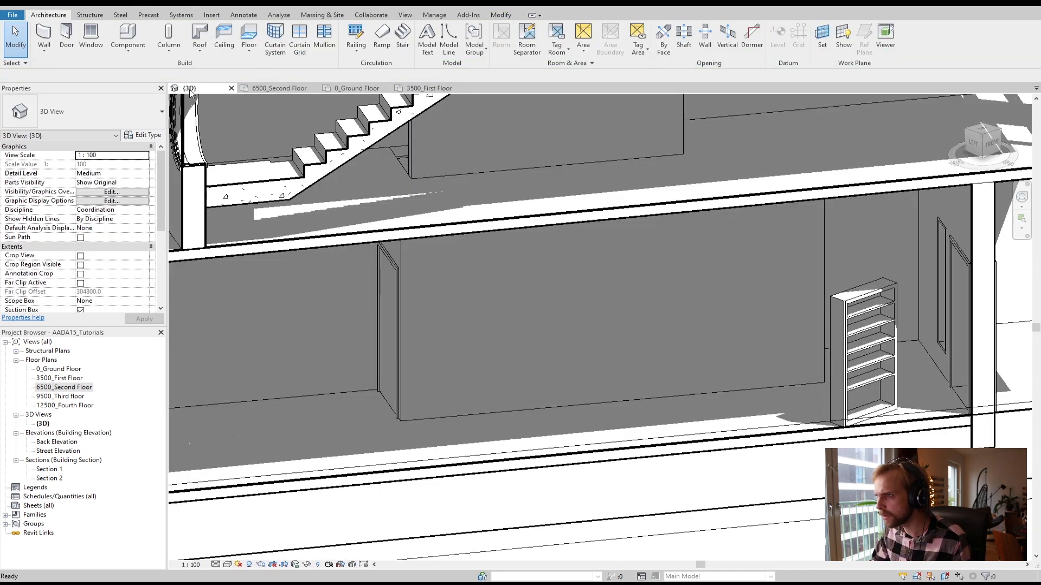
left_click_drag(205, 104, 1037, 294)
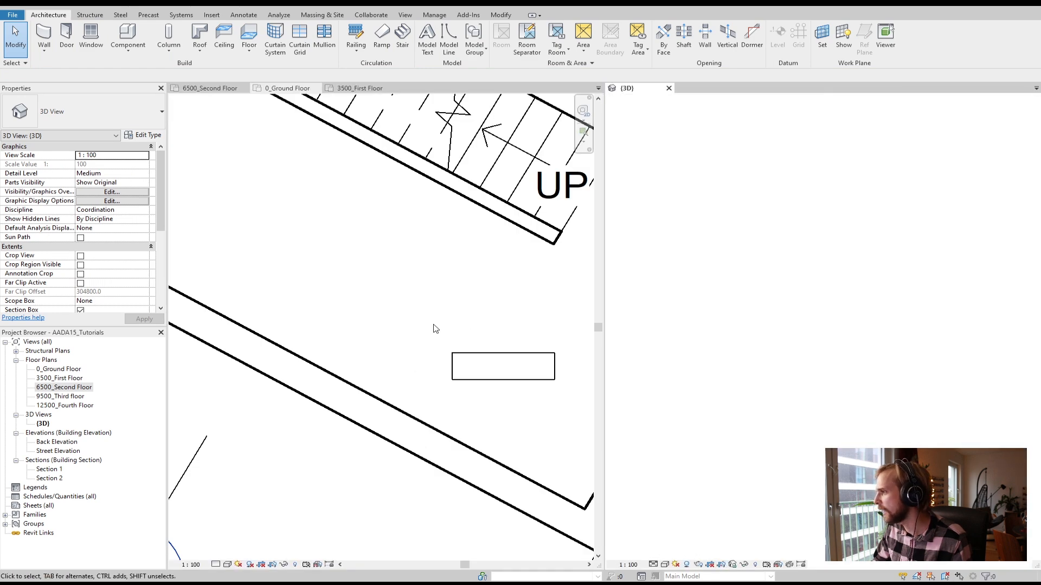
scroll(404, 317, "down", 2)
left_click(464, 294)
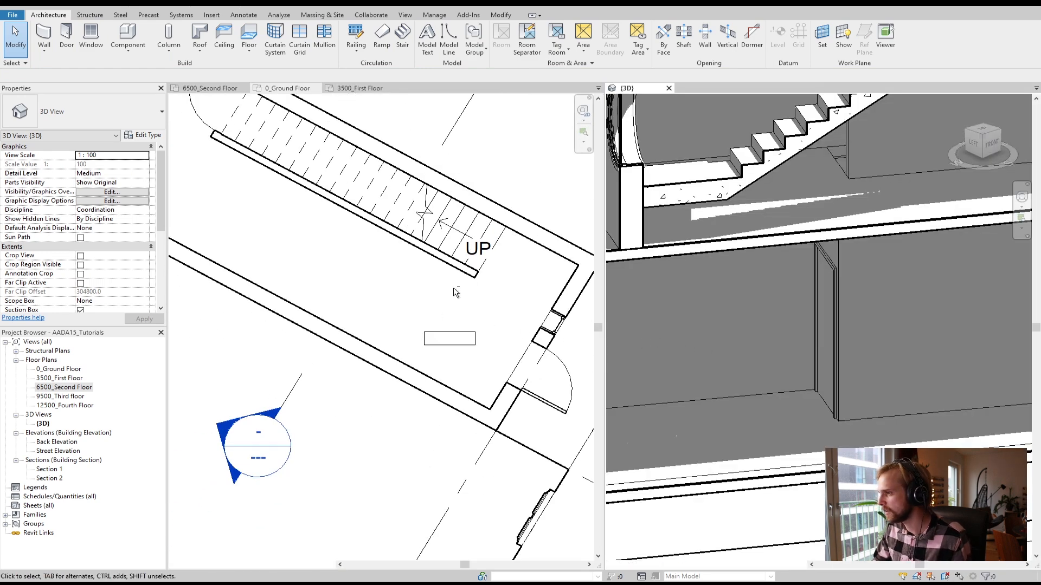
scroll(389, 279, "down", 1)
scroll(453, 301, "up", 1)
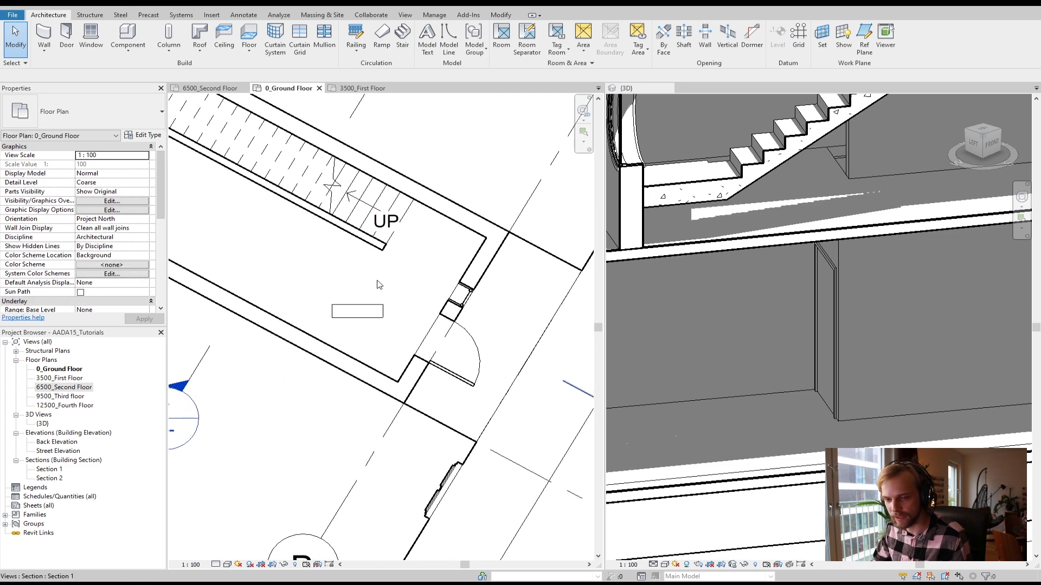
scroll(756, 336, "down", 5)
left_click(916, 430)
scroll(932, 368, "up", 2)
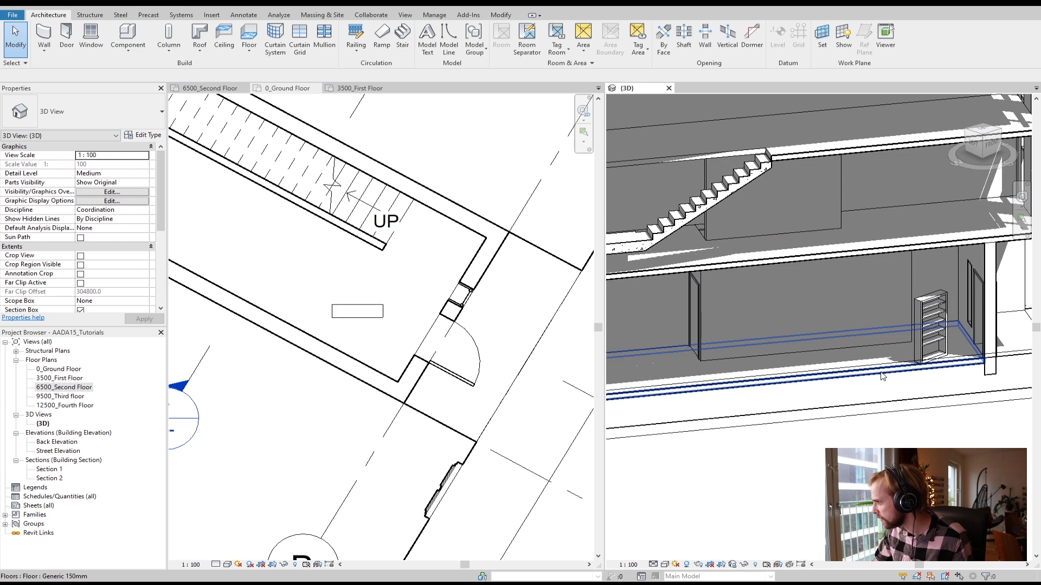
scroll(948, 360, "up", 2)
scroll(954, 355, "down", 2)
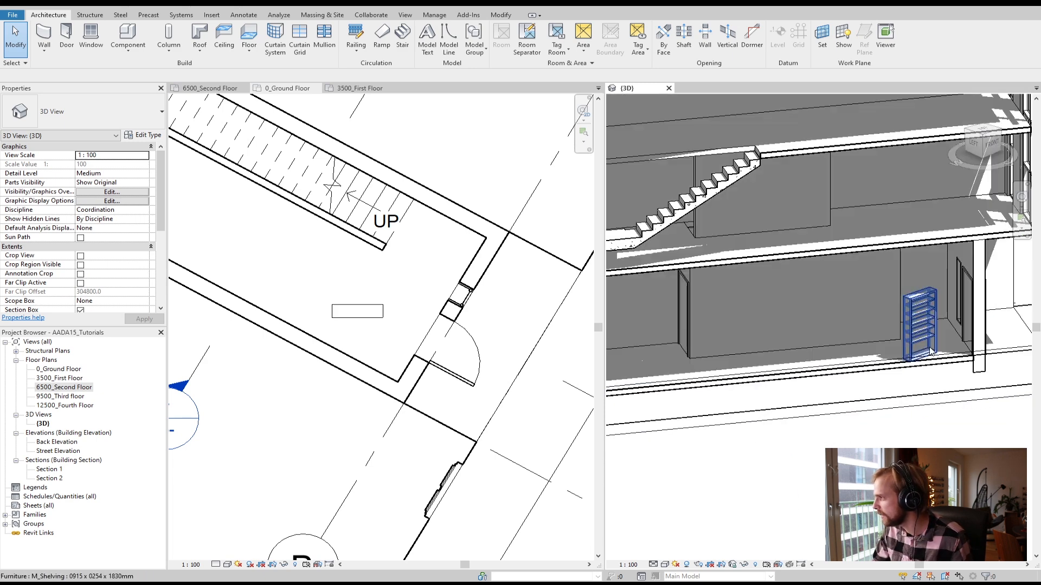
Adjust the side faces of the {3D} section box to include the wall on the shelf's side and cut away the stair-side wall
scroll(929, 394, "down", 3)
middle_click_drag(929, 394, 686, 426, "shift")
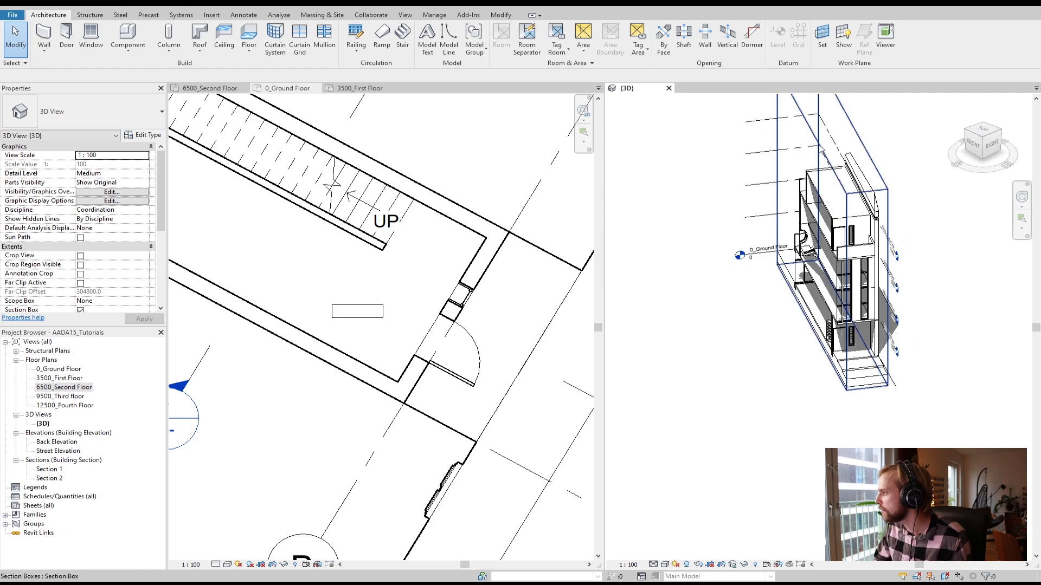
left_click(788, 287)
scroll(804, 264, "up", 1)
scroll(806, 265, "up", 1)
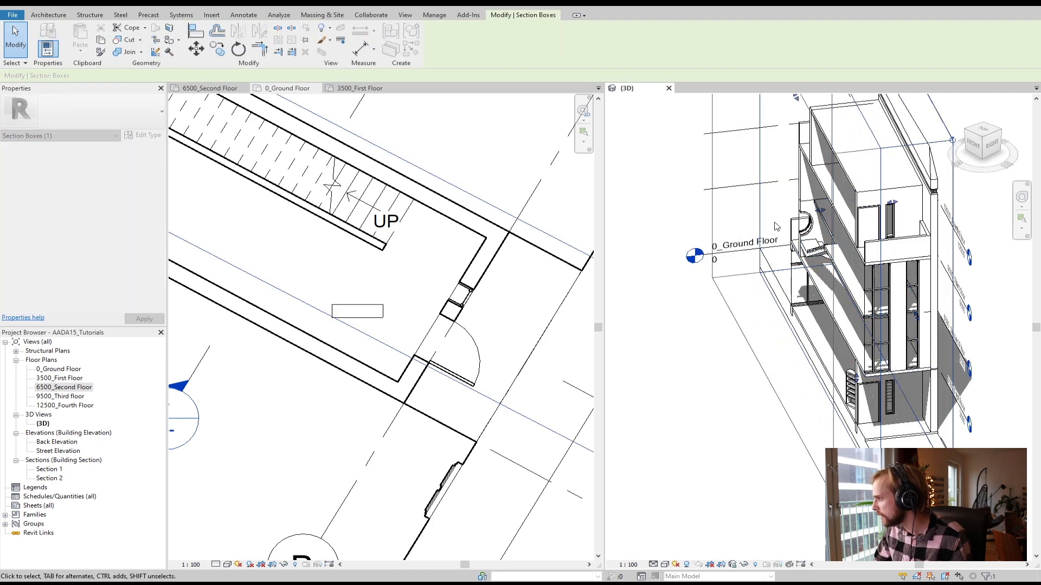
left_click_drag(773, 223, 783, 215)
mouse_move(784, 214)
middle_mouse_down("shift")
mouse_move(865, 266)
mouse_move(851, 221)
middle_mouse_up("shift")
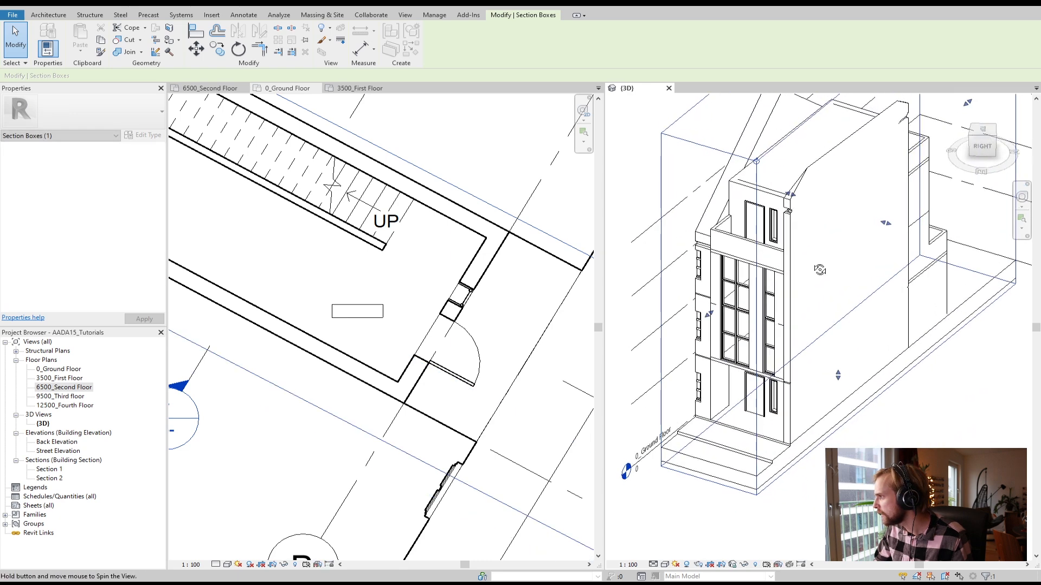
mouse_move(844, 225)
left_mouse_down()
mouse_move(838, 210)
mouse_move(827, 215)
left_mouse_up()
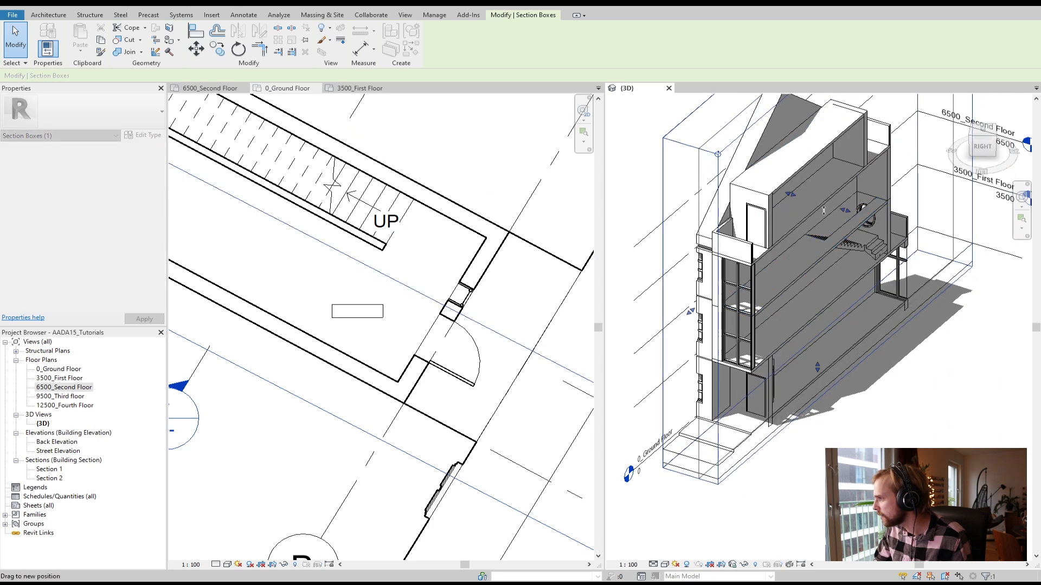
mouse_move(860, 417)
middle_mouse_down("shift")
mouse_move(843, 406)
mouse_move(841, 416)
middle_mouse_up("shift")
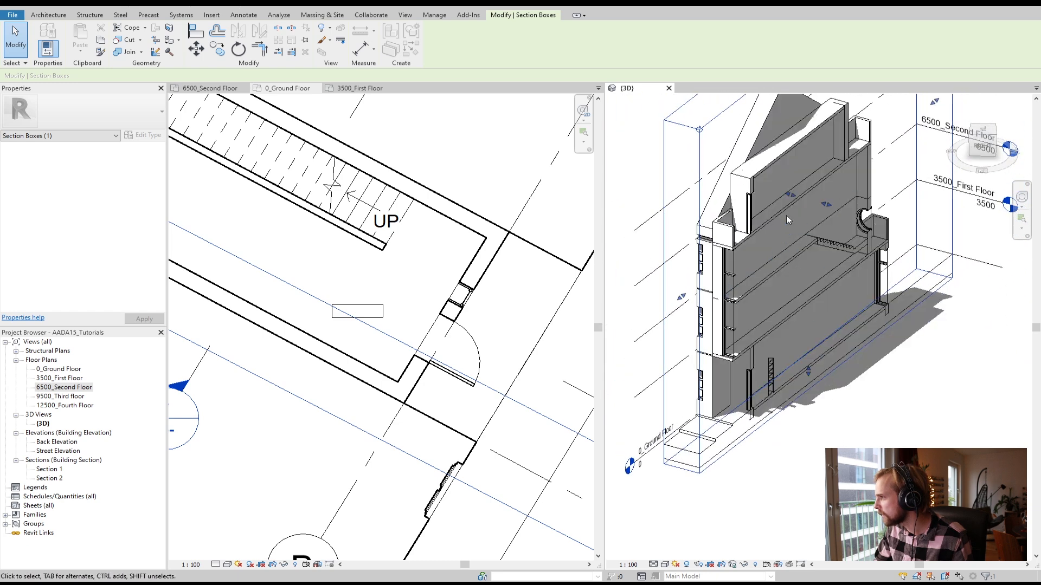
left_click_drag(790, 195, 835, 211)
middle_click_drag(825, 448, 653, 429, "shift")
scroll(688, 347, "up", 3)
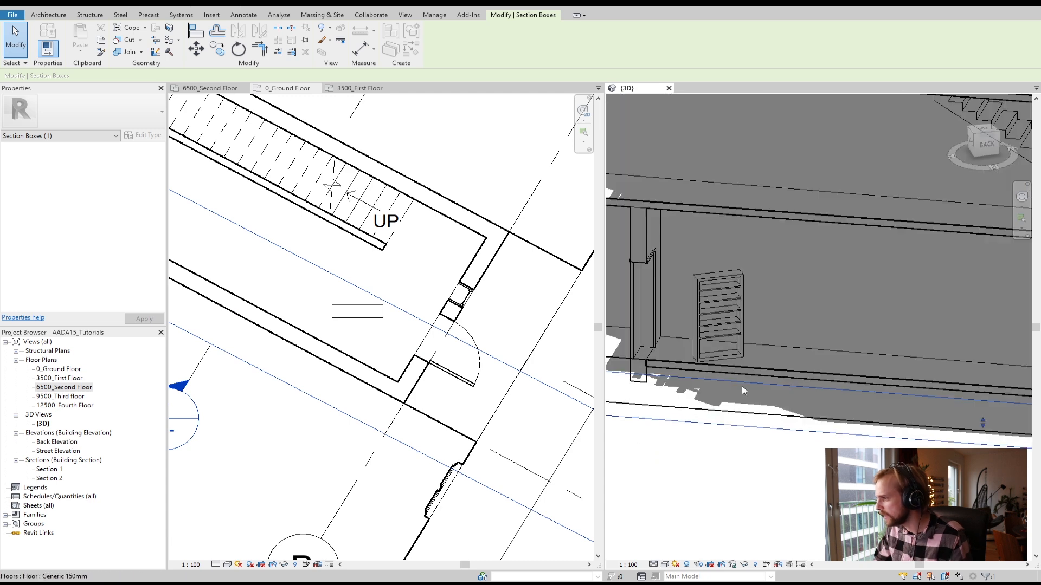
left_click(747, 499)
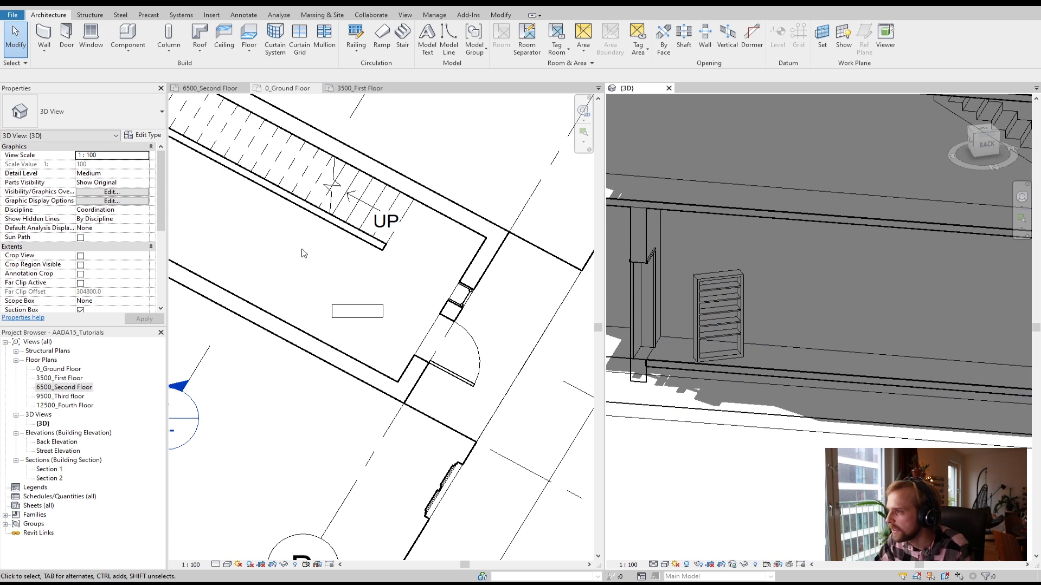
Align the shelving unit's long edge with the inner face of the adjacent long wall in the 0_Ground Floor plan
left_click(276, 251)
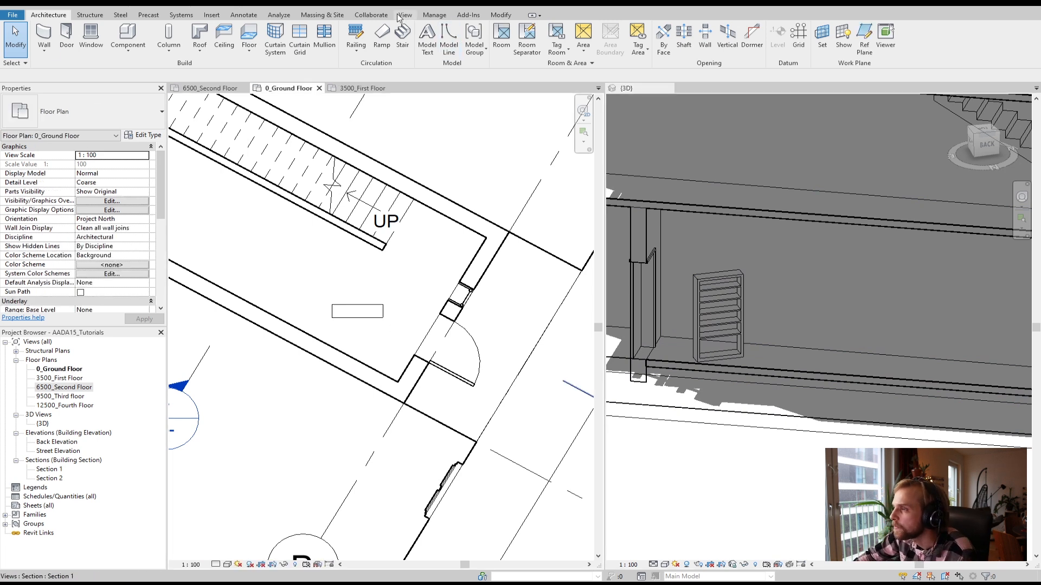
left_click(362, 317)
key("a")
key("l")
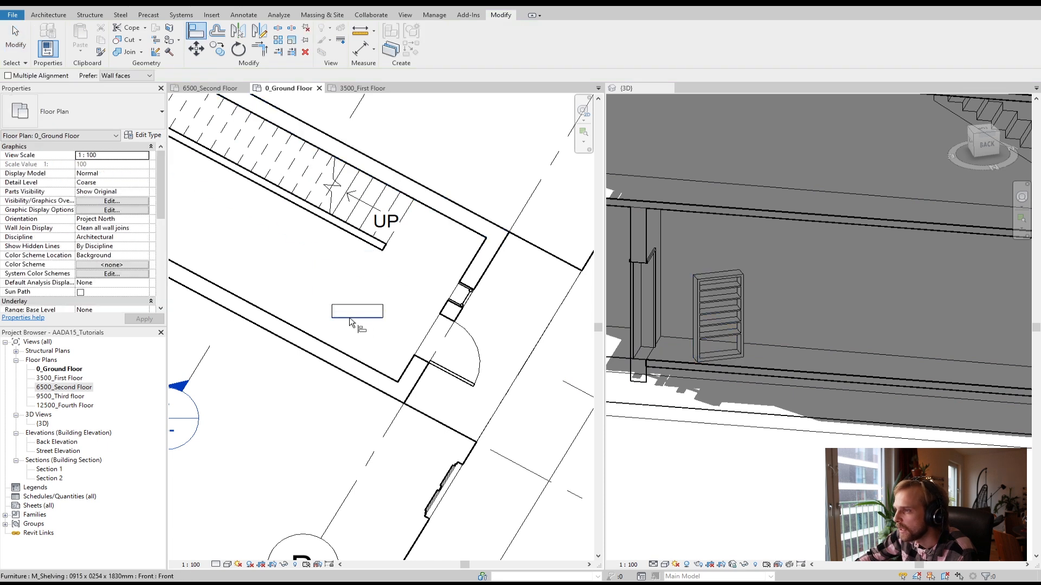
left_click(340, 355)
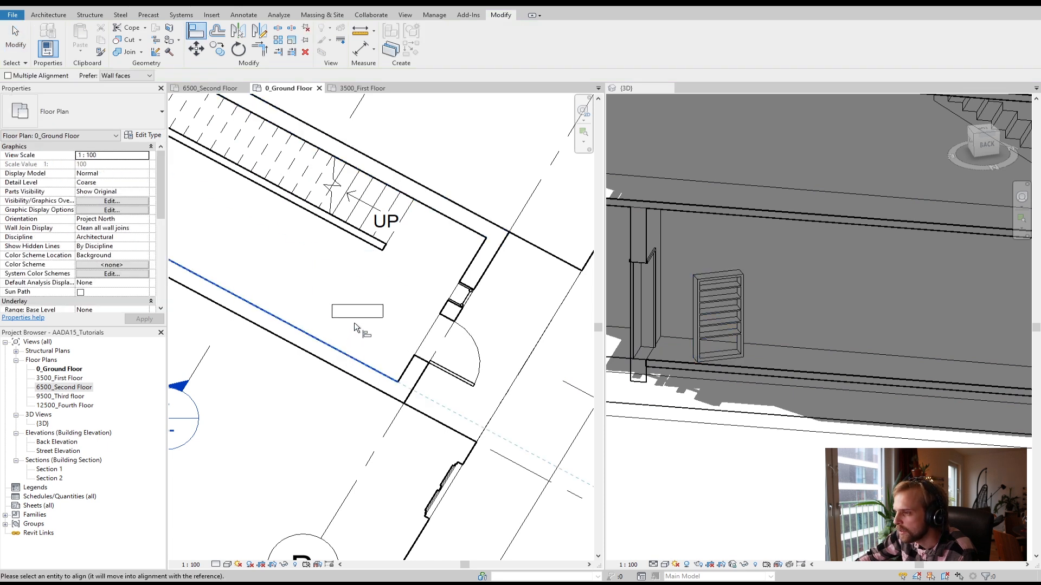
left_click(343, 325)
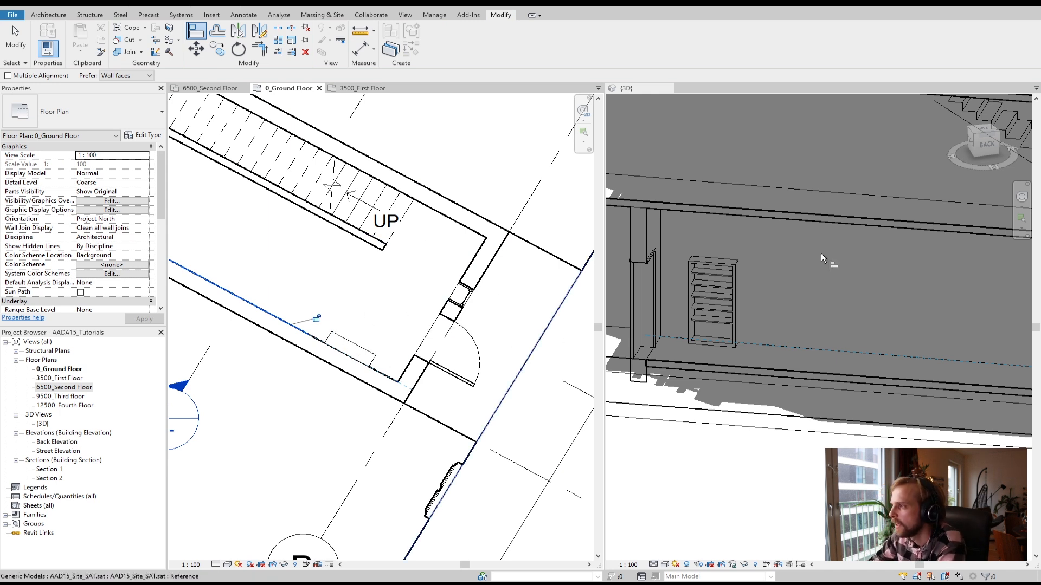
key("Escape")
key("Escape")
Set the M_Shelving type's depth to 500 mm in its type properties and apply it
left_click(363, 357)
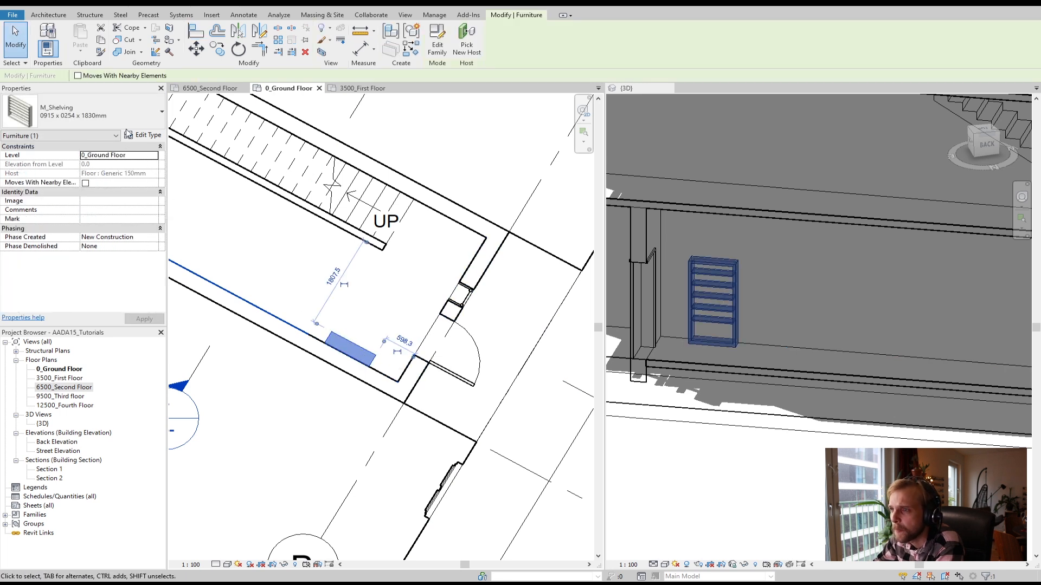
left_click(154, 137)
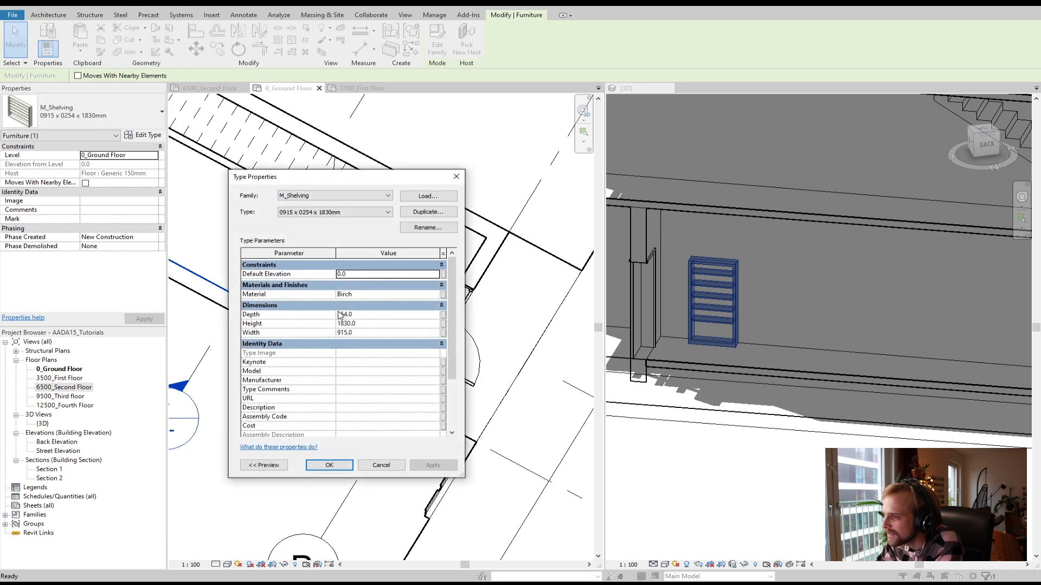
left_click(358, 315)
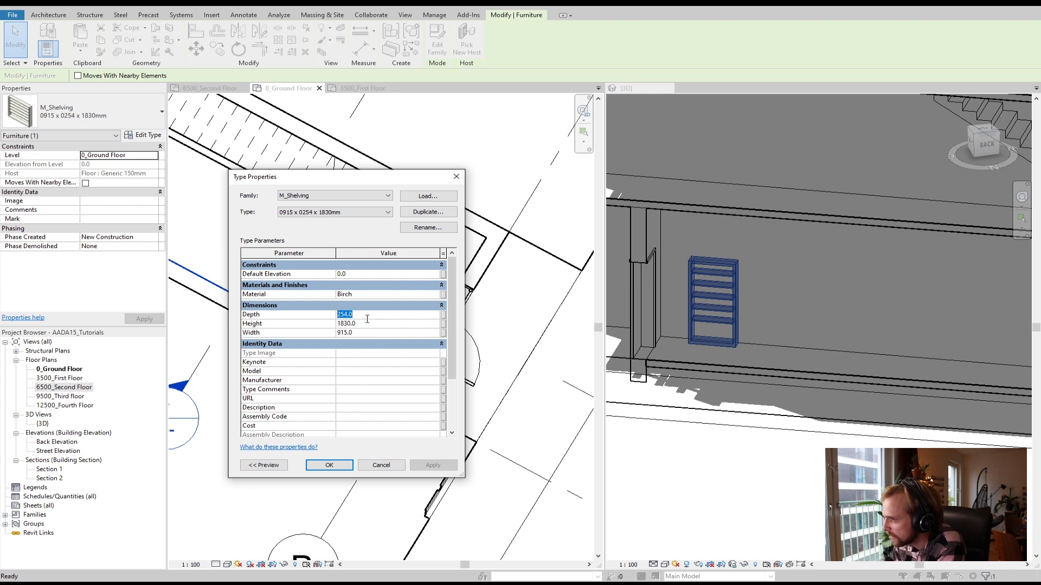
type("500")
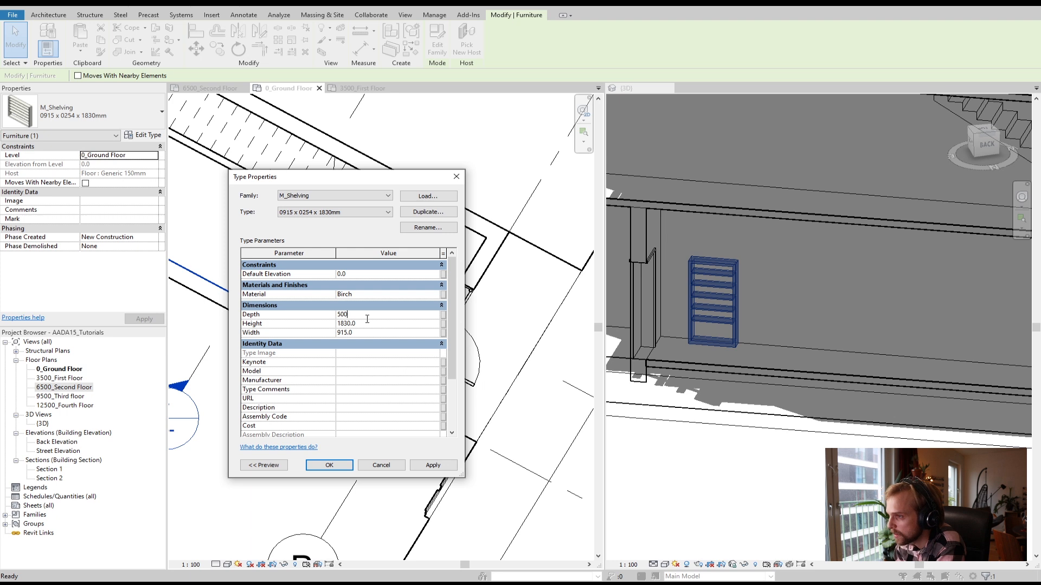
left_click(366, 323)
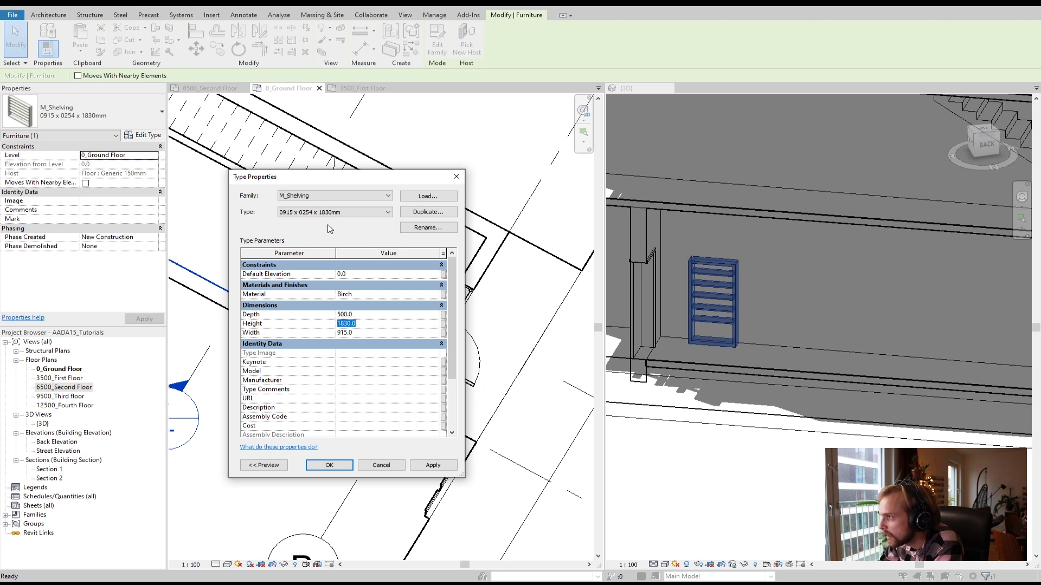
left_click_drag(365, 185, 130, 211)
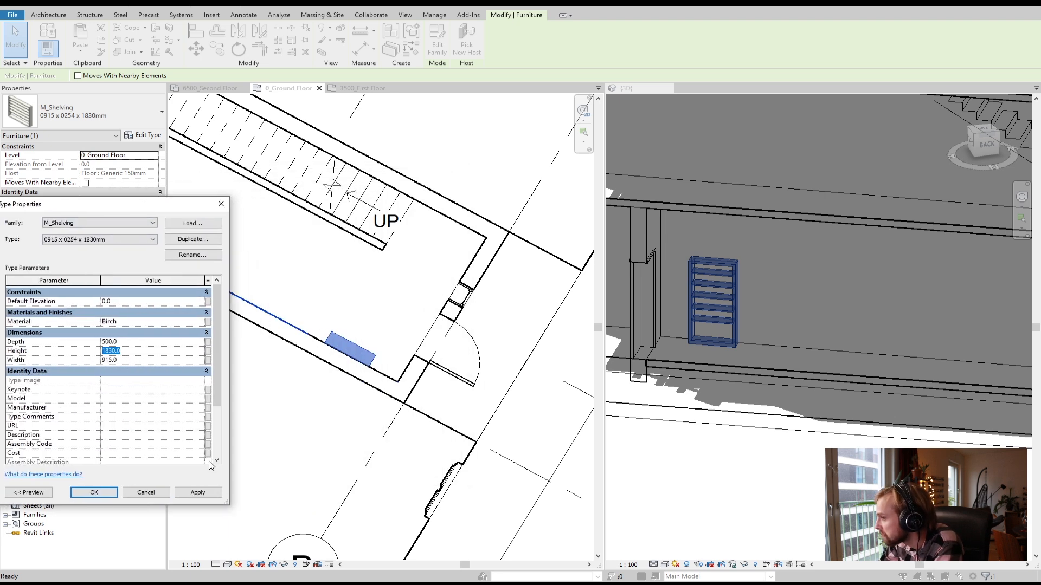
left_click(214, 494)
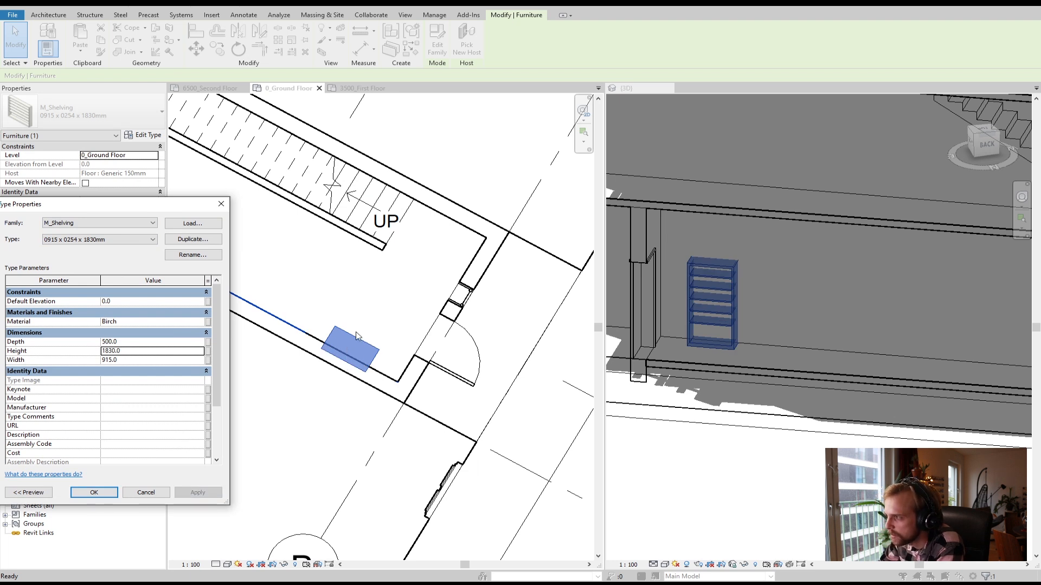
Set the shelving type's height to 2850 mm and apply it
left_click_drag(124, 211, 199, 128)
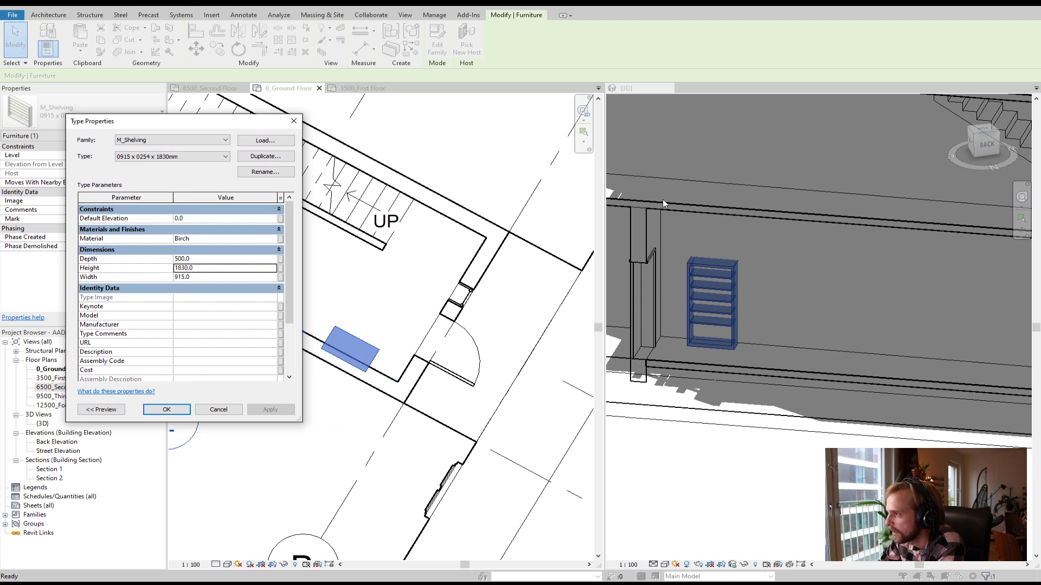
double_click(209, 268)
type("2850")
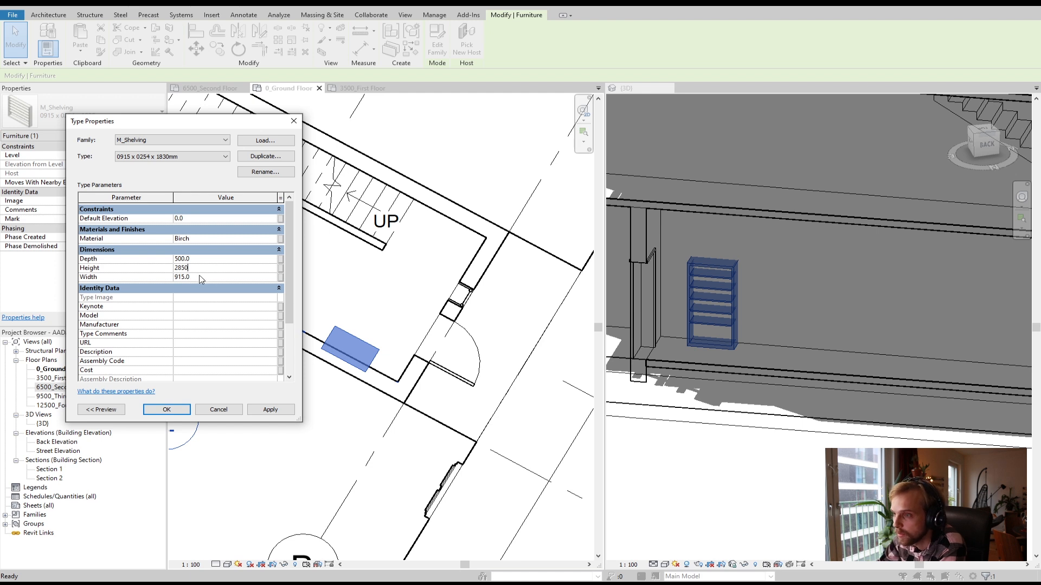
left_click(202, 277)
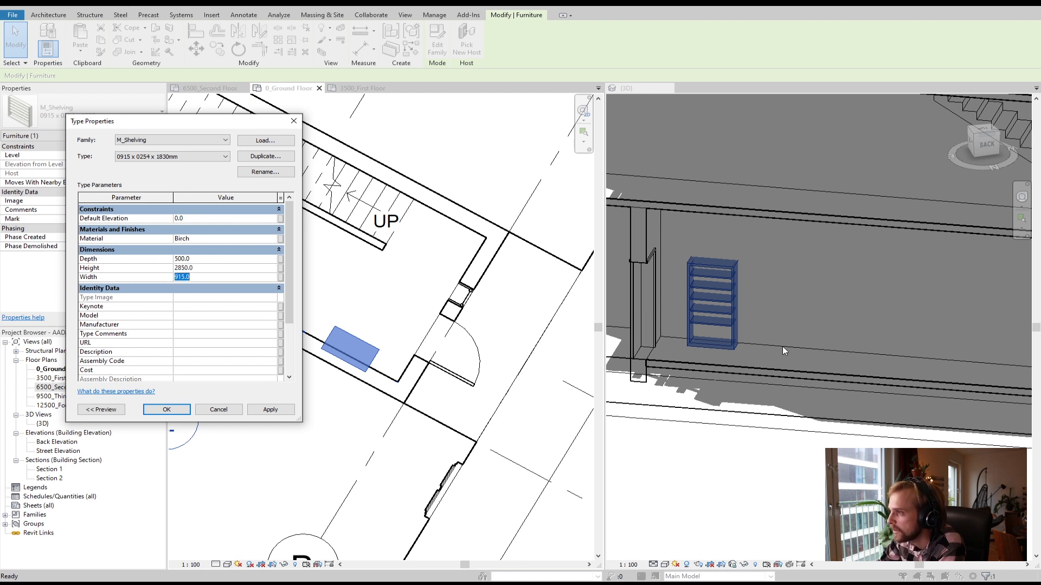
left_click(270, 410)
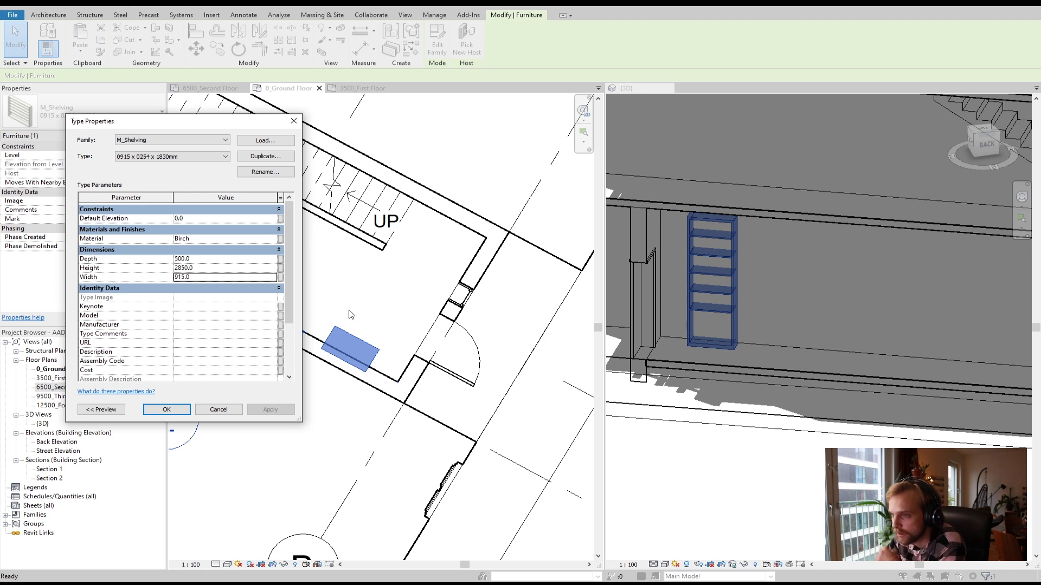
Try a width of 3000 mm for the shelving type
left_click(205, 276)
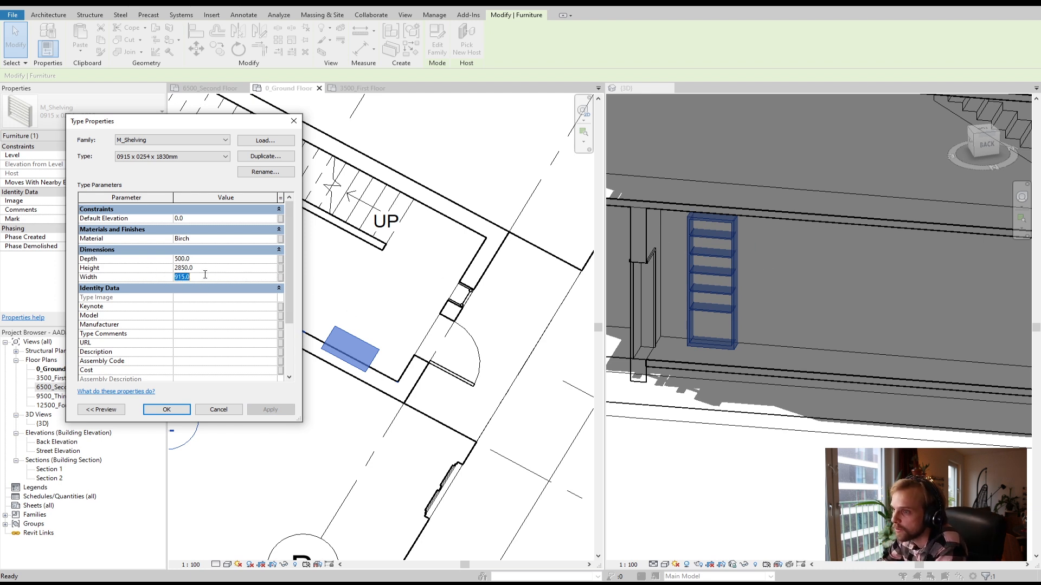
type("3000")
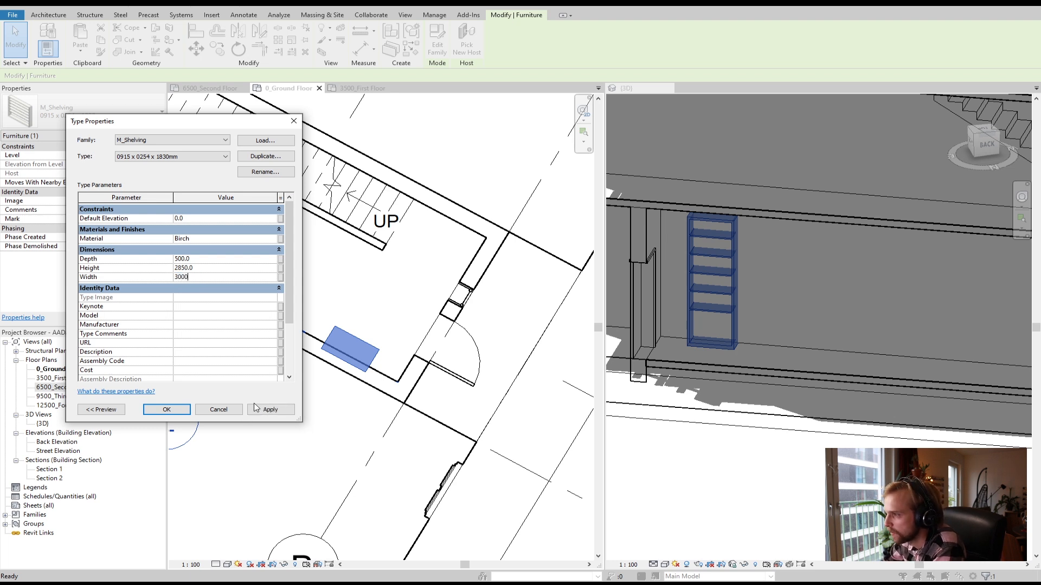
left_click(274, 413)
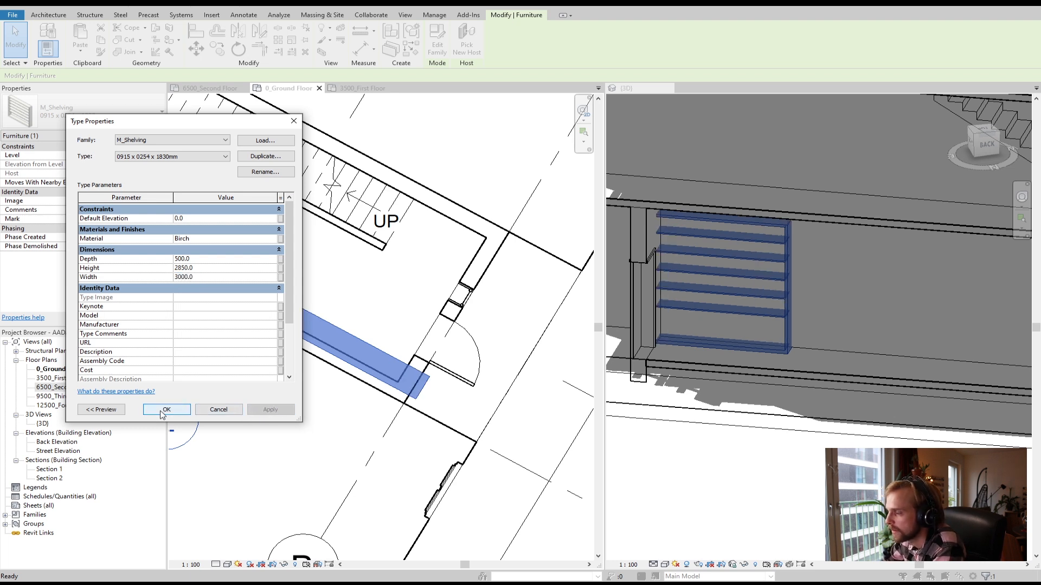
Set the shelving type's width to 2000 mm, apply it and close the type properties
left_click(196, 277)
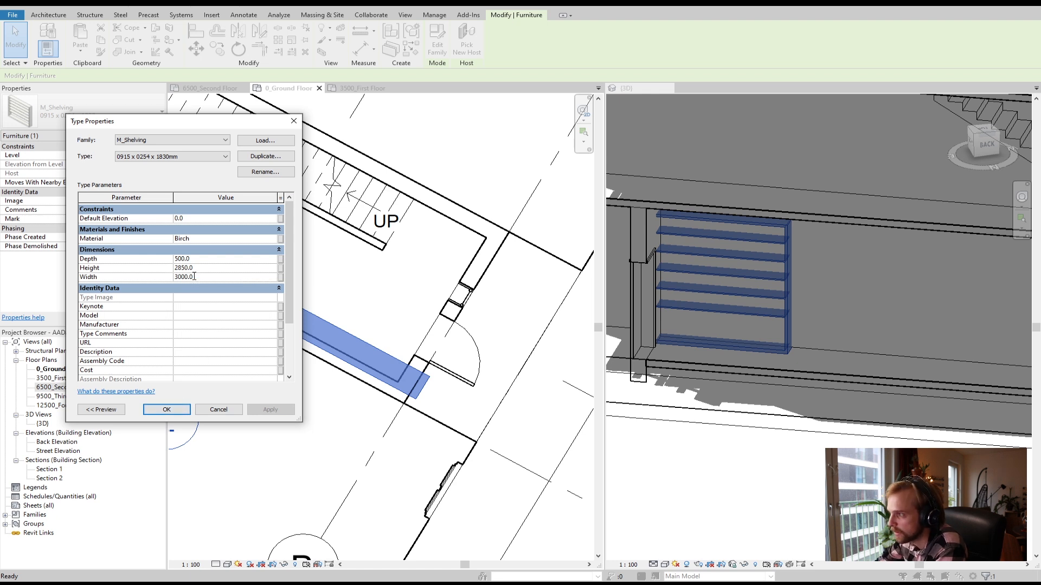
left_click(130, 279)
type("2000")
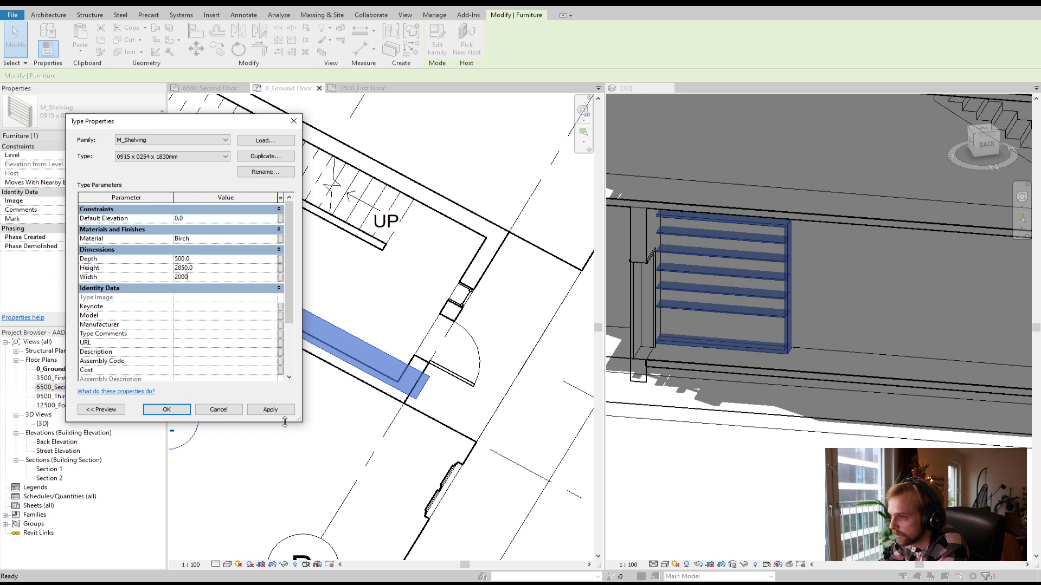
left_click(270, 410)
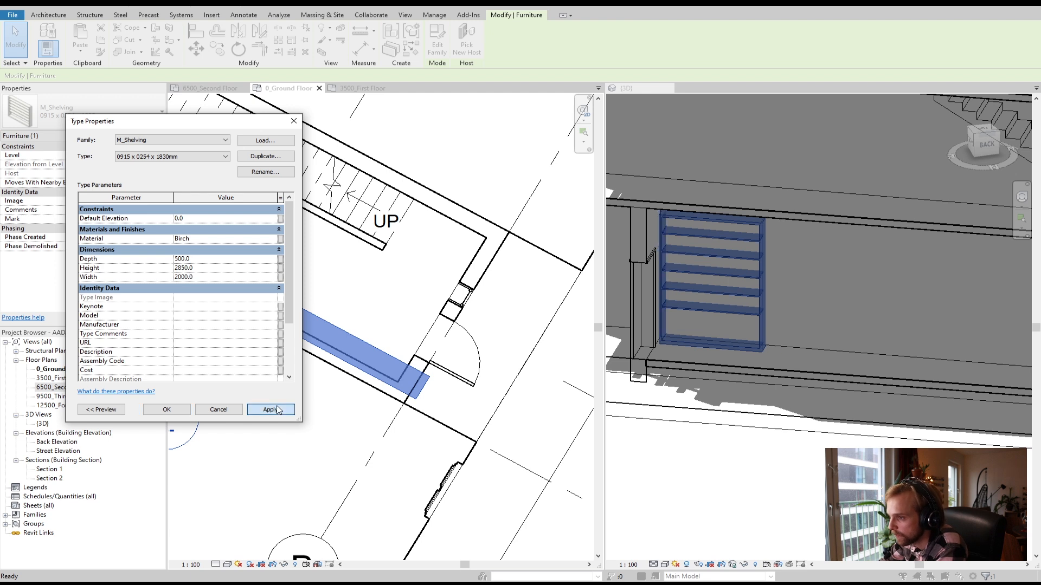
left_click(166, 410)
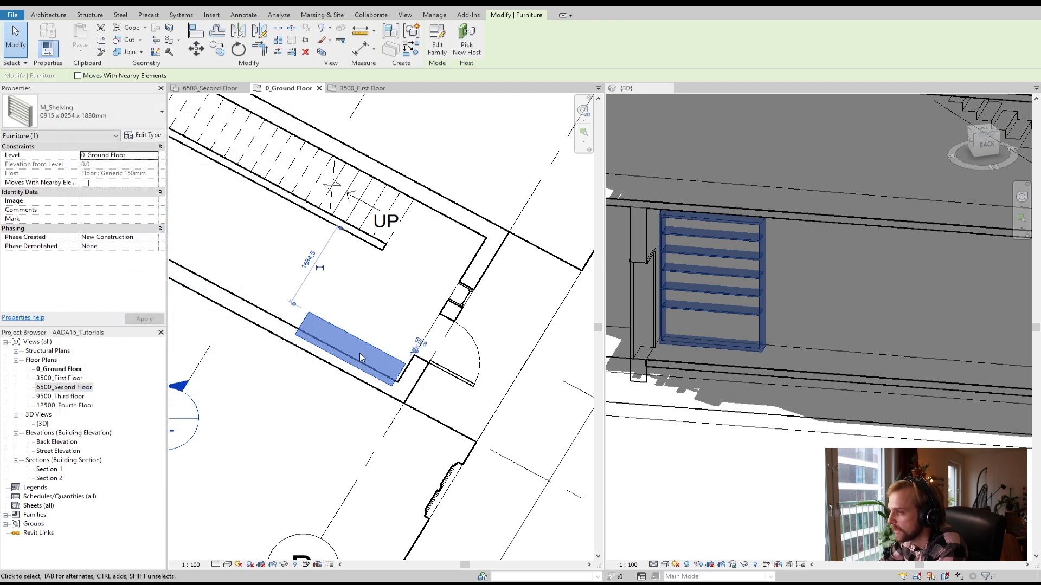
Move the resized shelving unit into the wall corner beside the entrance door in the ground-floor plan
left_click_drag(373, 344, 382, 315)
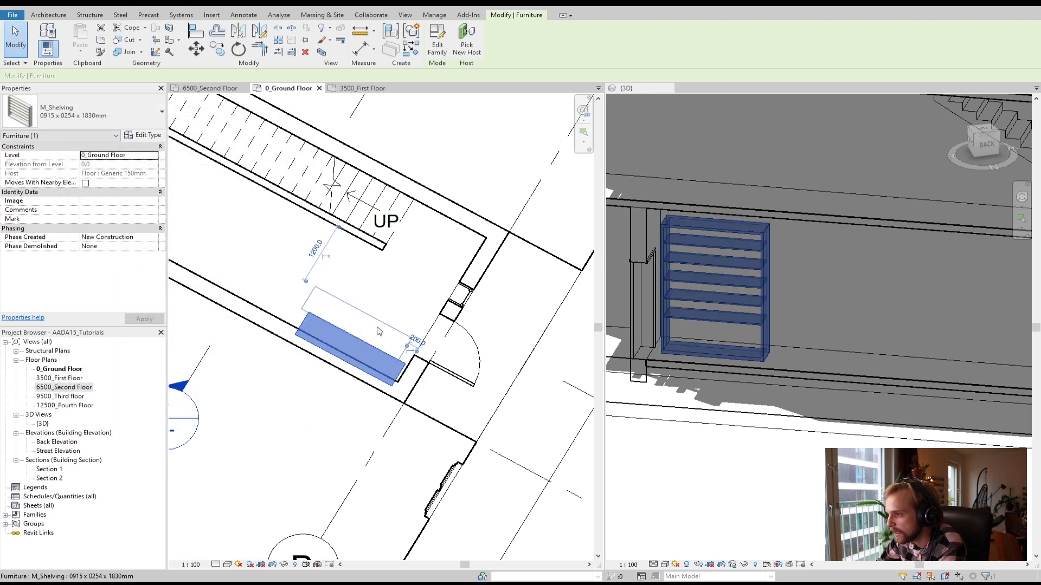
scroll(387, 351, "up", 2)
left_click_drag(399, 360, 403, 390)
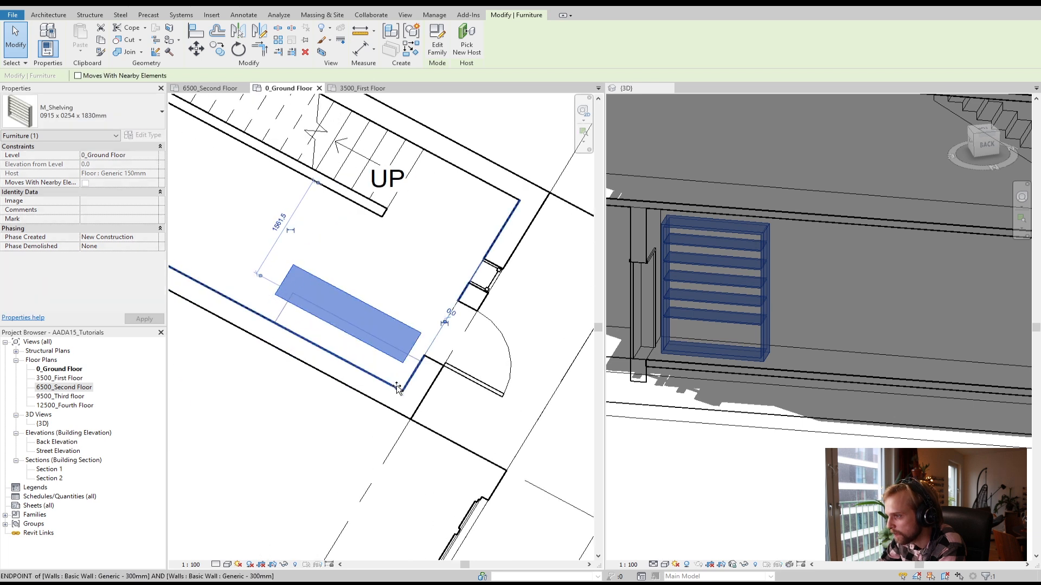
left_click(373, 304)
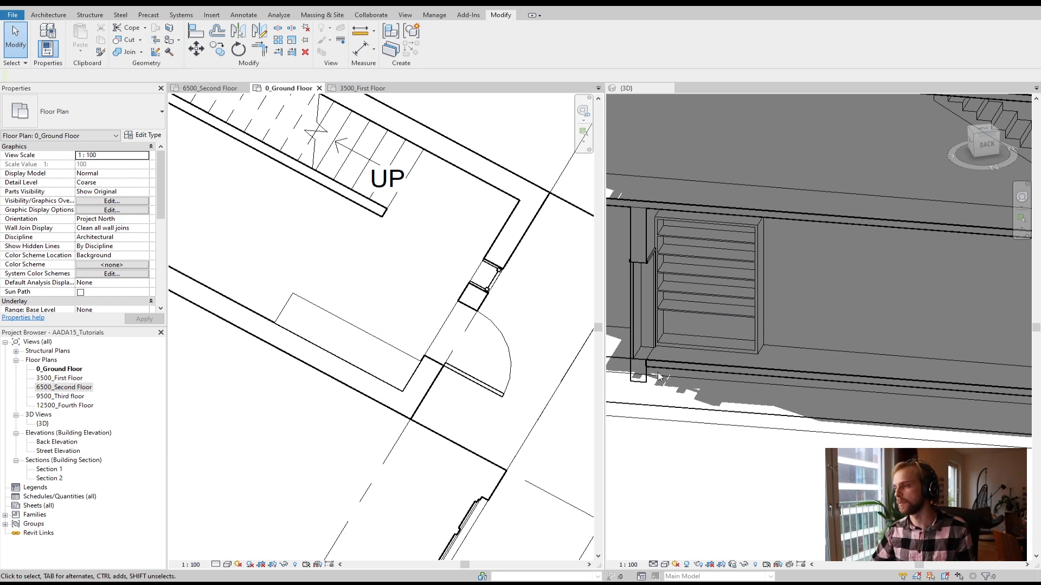
Examine the shelving unit's placement within the whole ground-floor plan and the sectioned building in the {3D} view
scroll(359, 321, "down", 3)
scroll(305, 288, "up", 2)
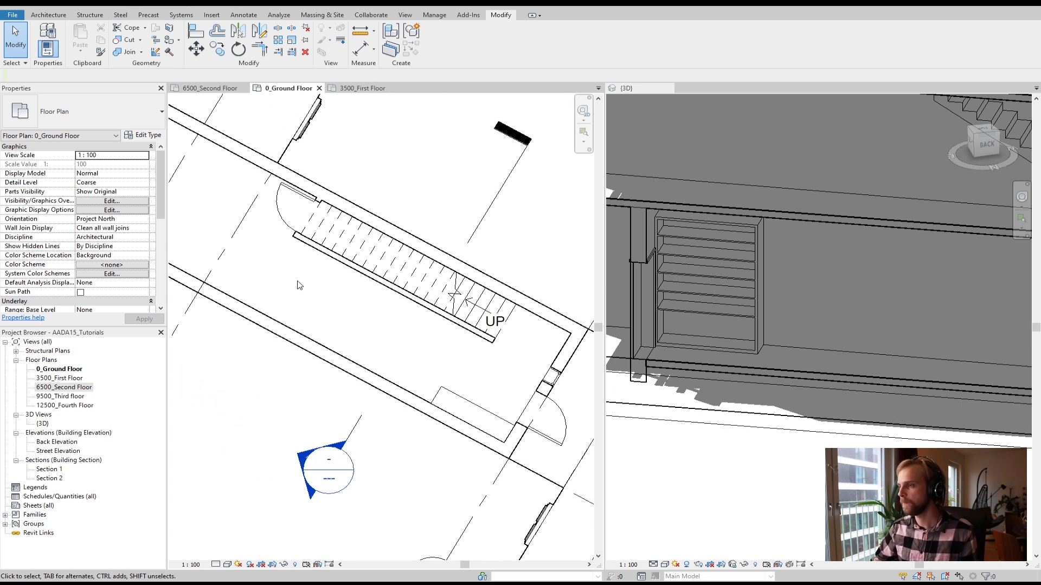
scroll(304, 287, "down", 1)
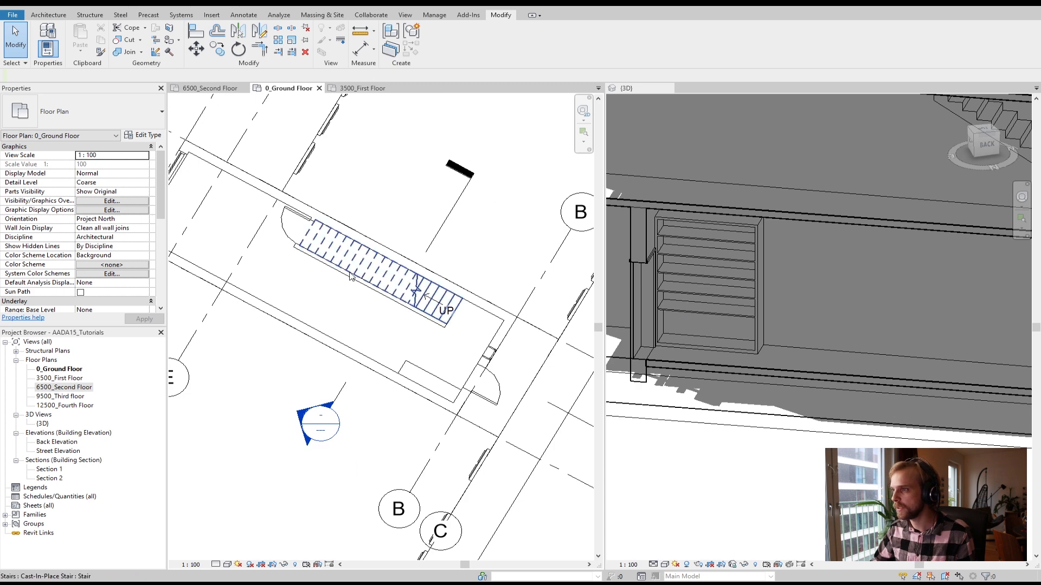
scroll(347, 271, "down", 2)
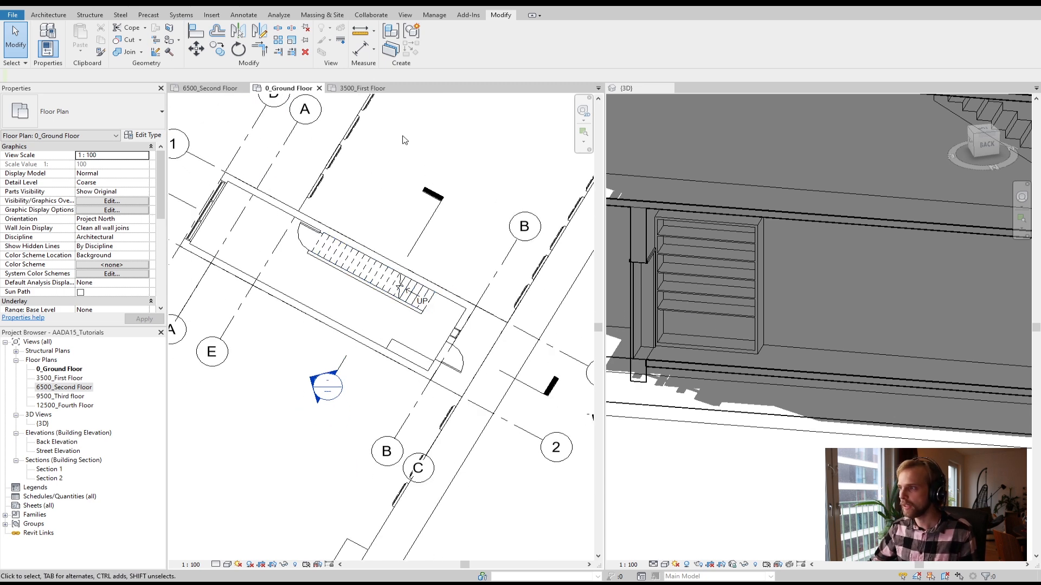
scroll(437, 193, "down", 1)
scroll(795, 293, "down", 2)
scroll(795, 293, "down", 4)
left_click(816, 368)
scroll(805, 368, "down", 1)
mouse_move(831, 373)
middle_mouse_down()
mouse_move(811, 385)
mouse_move(794, 428)
mouse_move(752, 423)
mouse_move(832, 424)
mouse_move(759, 425)
mouse_move(687, 483)
middle_mouse_up()
scroll(813, 414, "up", 1)
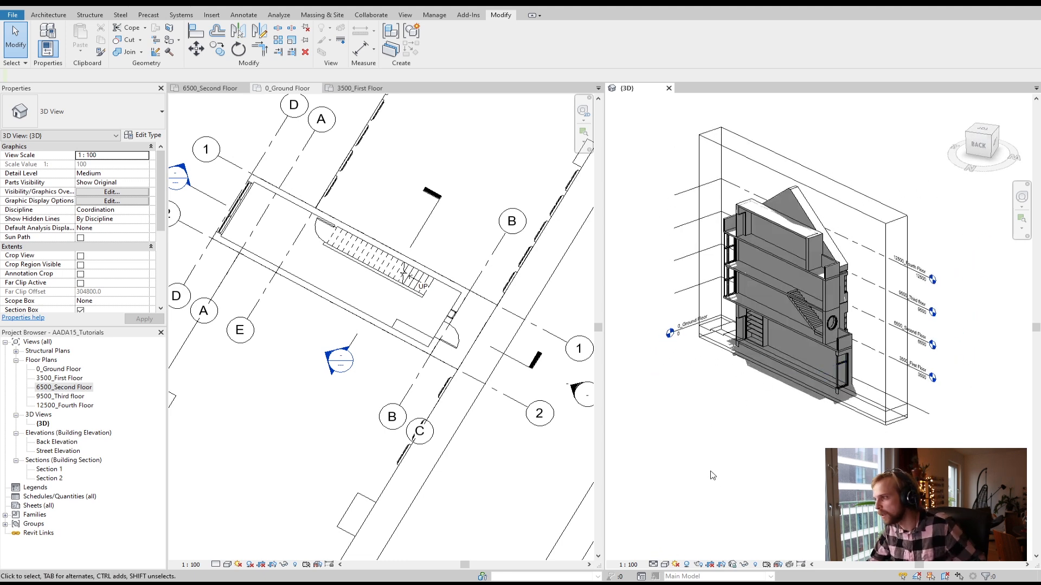
middle_click_drag(687, 444, 978, 423, "shift")
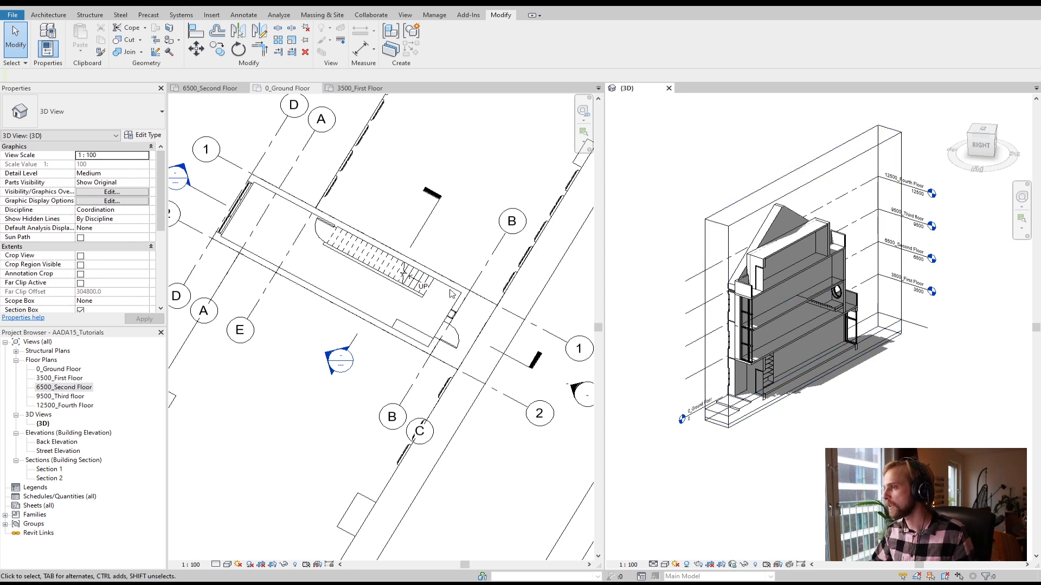
Close the {3D} view, review the ground-floor plan and open the 3500_First Floor plan
left_click(380, 199)
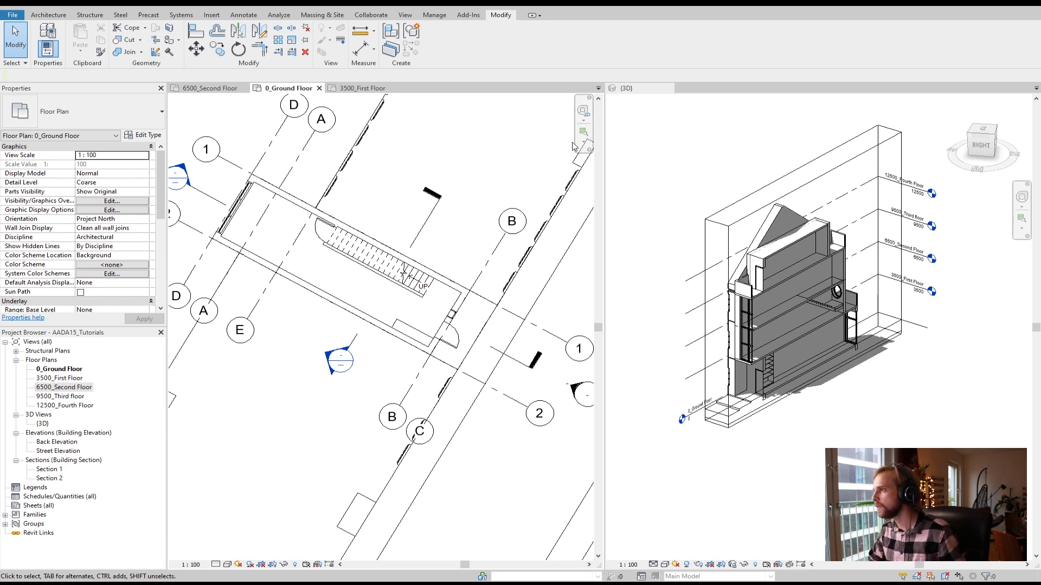
left_click(669, 89)
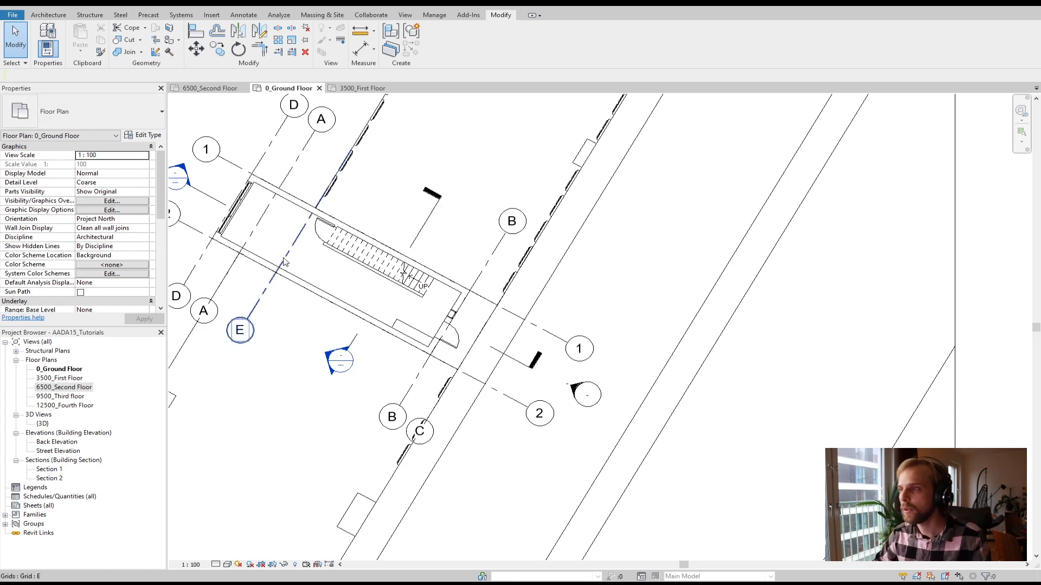
middle_click_drag(360, 206, 423, 218)
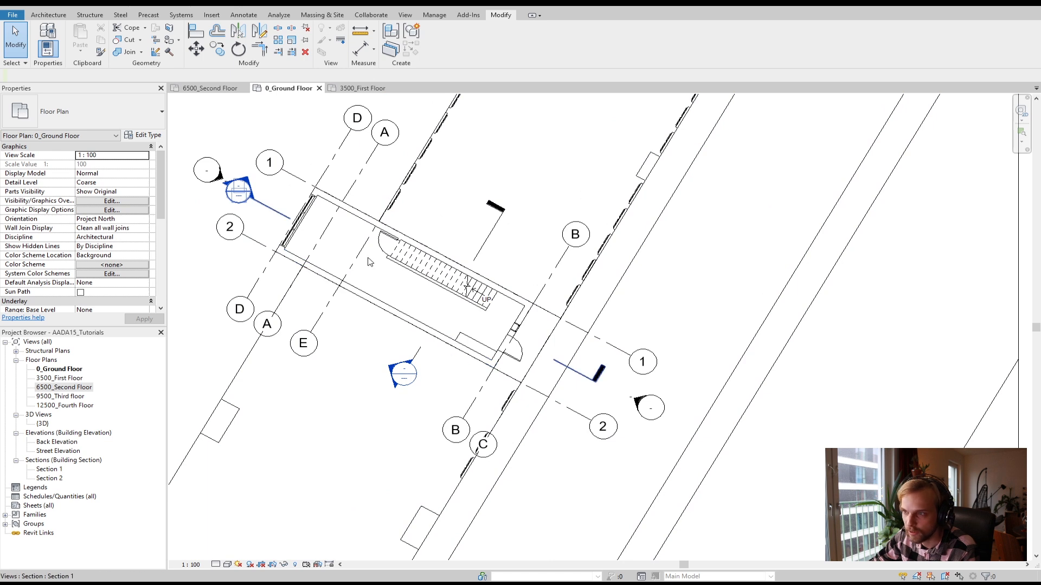
scroll(374, 255, "up", 2)
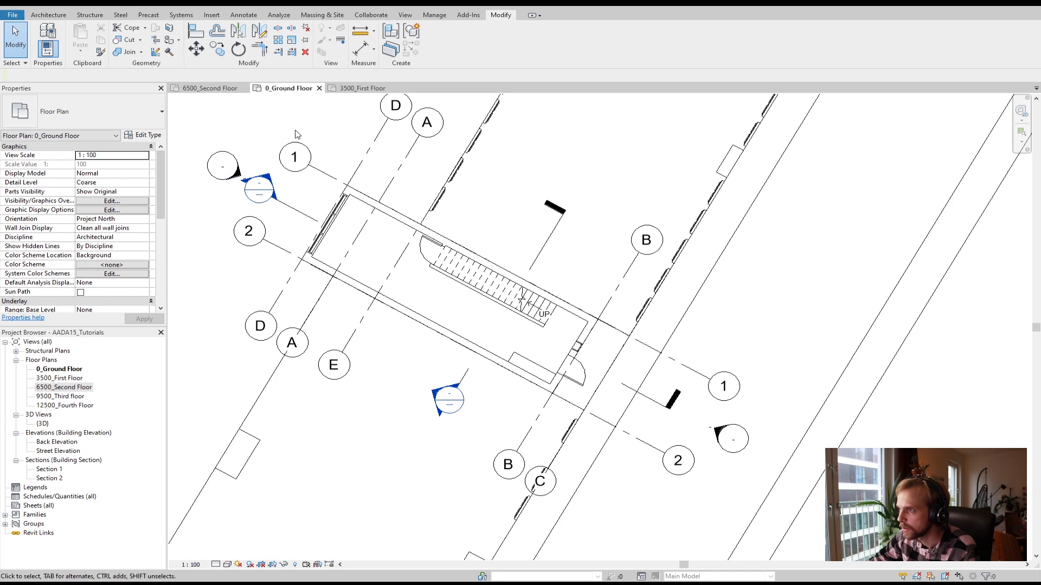
double_click(59, 378)
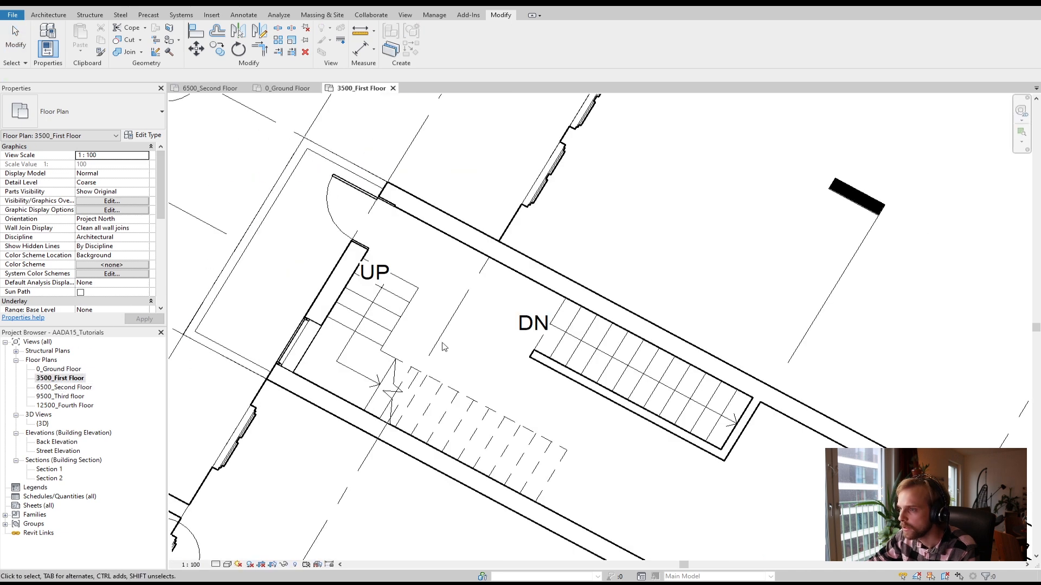
Inspect the 3500_First Floor, 6500_Second Floor and 9500_Third floor plans in turn, checking what each one displays
scroll(536, 406, "down", 2)
scroll(536, 406, "up", 1)
scroll(536, 406, "down", 3)
scroll(441, 320, "up", 2)
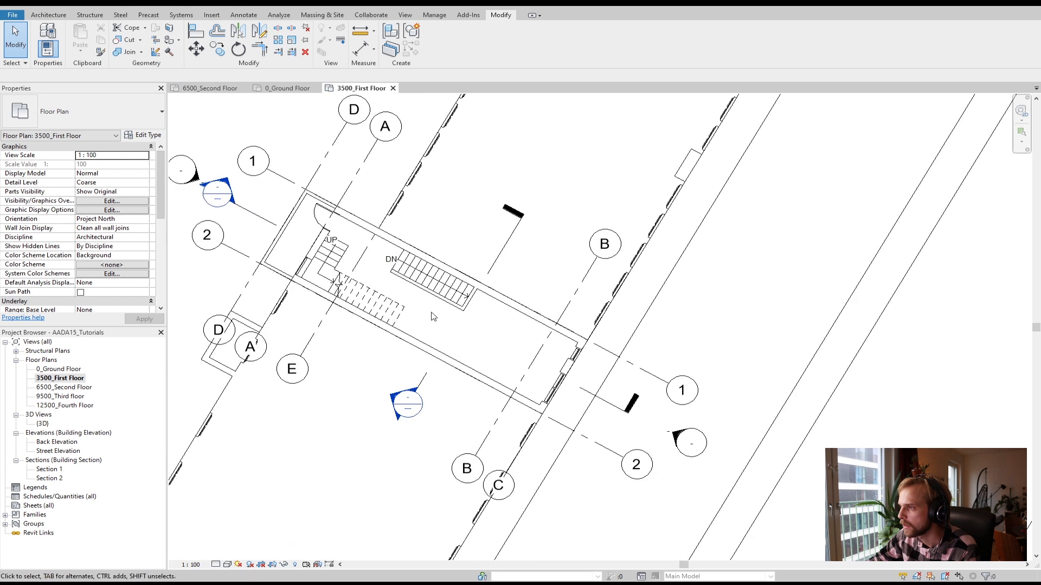
scroll(495, 360, "up", 1)
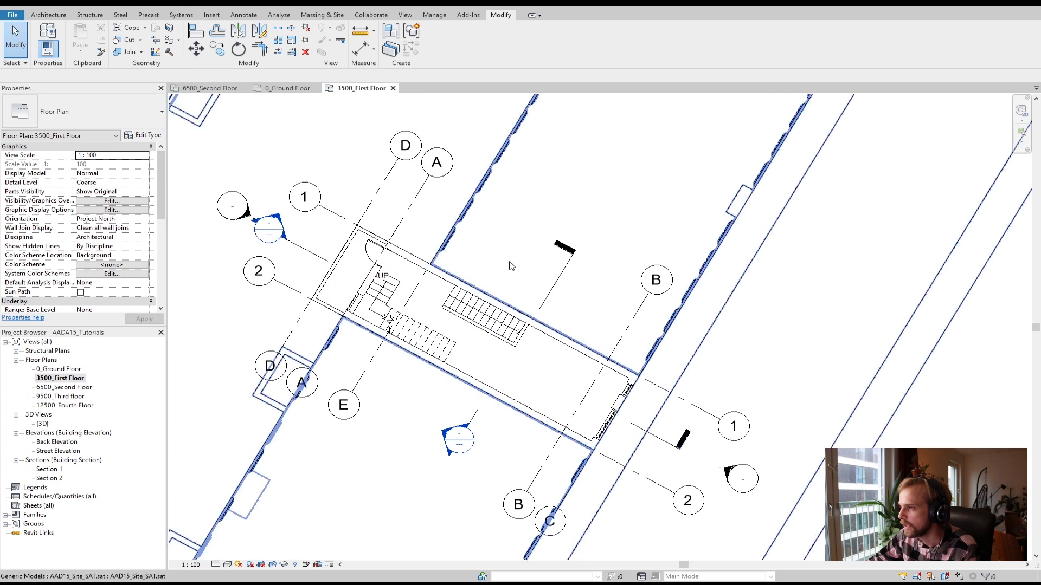
double_click(67, 389)
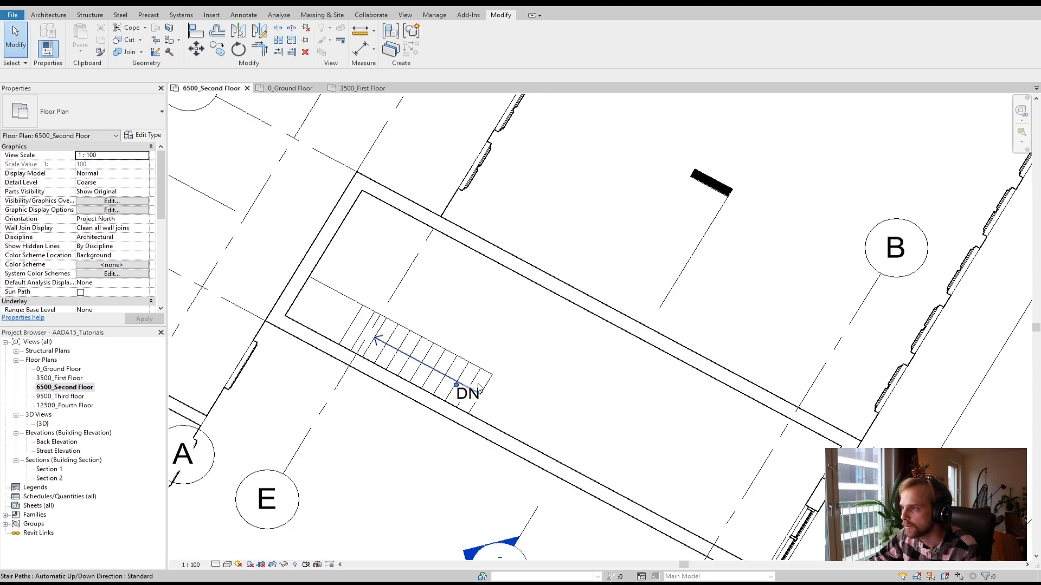
scroll(546, 413, "down", 2)
scroll(551, 389, "up", 2)
double_click(60, 396)
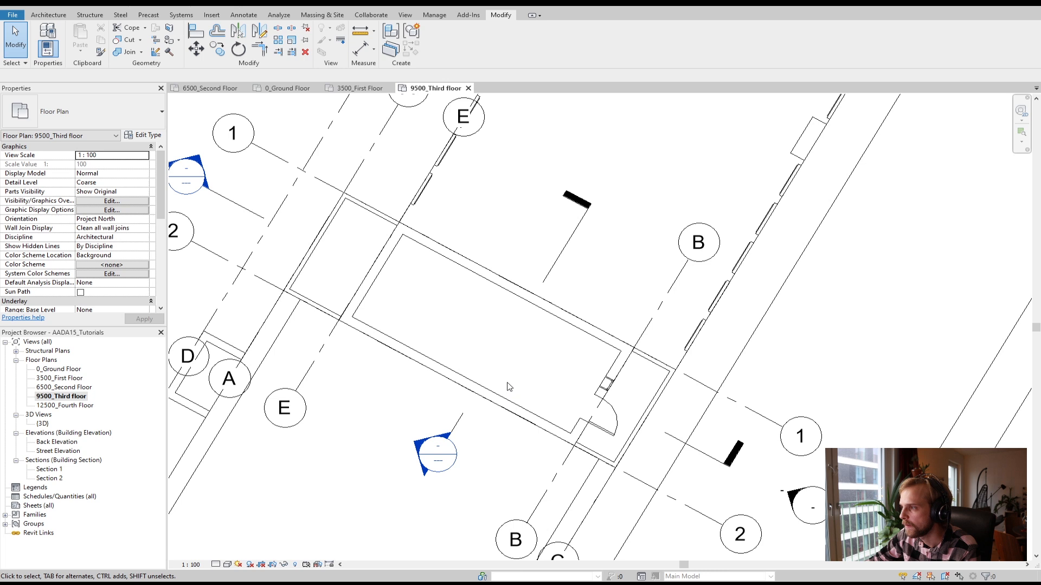
Set the view depth level of the 6500_Second Floor plan to 0_Ground Floor in its view range
double_click(64, 388)
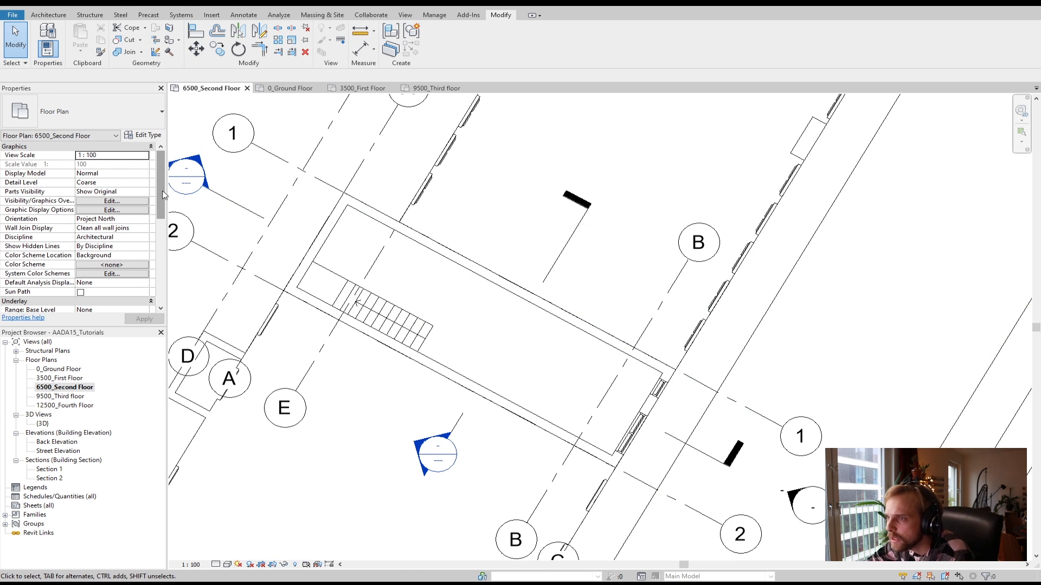
left_click_drag(162, 191, 156, 251)
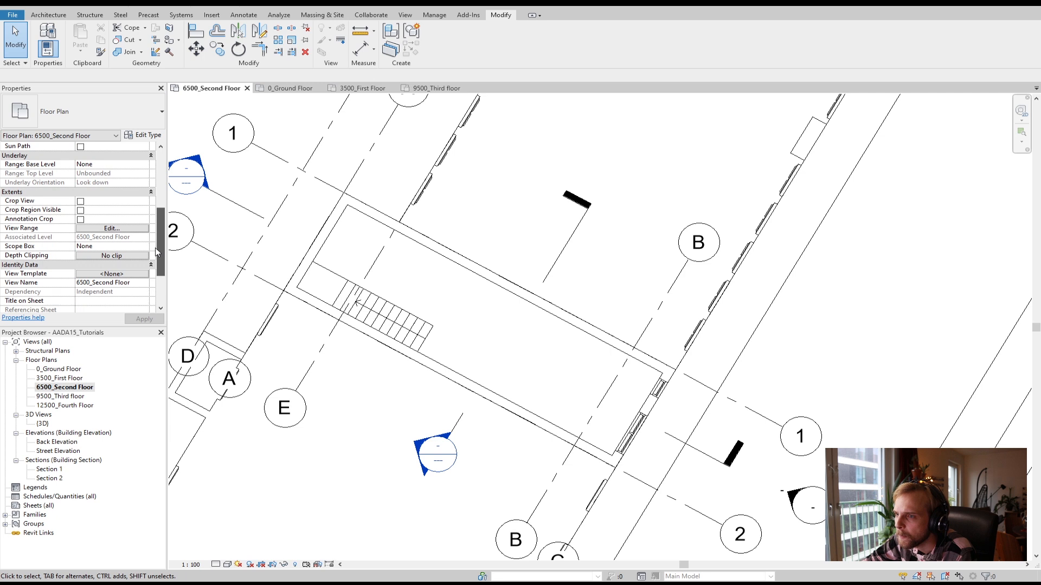
left_click(104, 229)
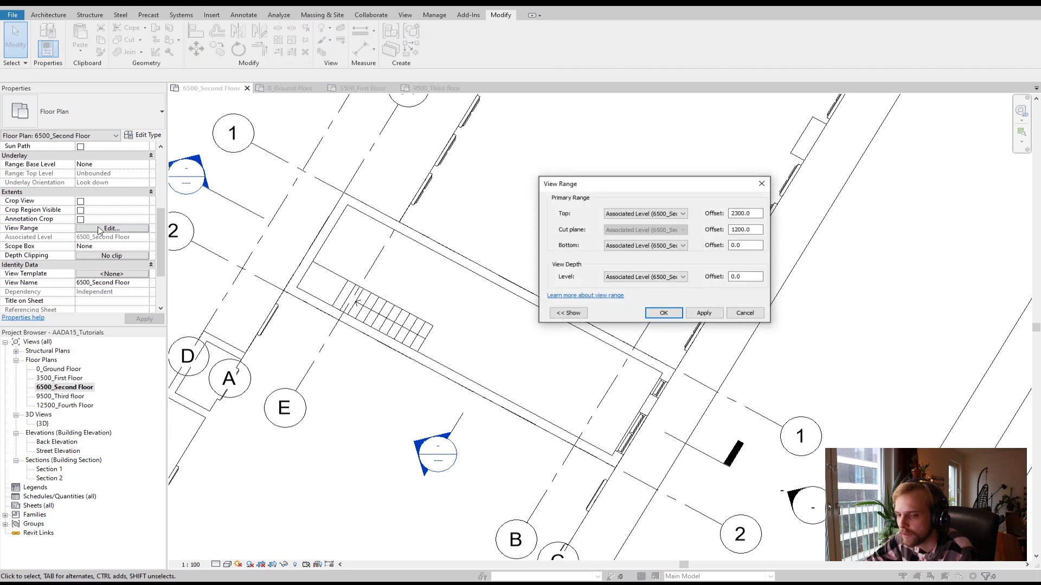
left_click_drag(598, 189, 484, 205)
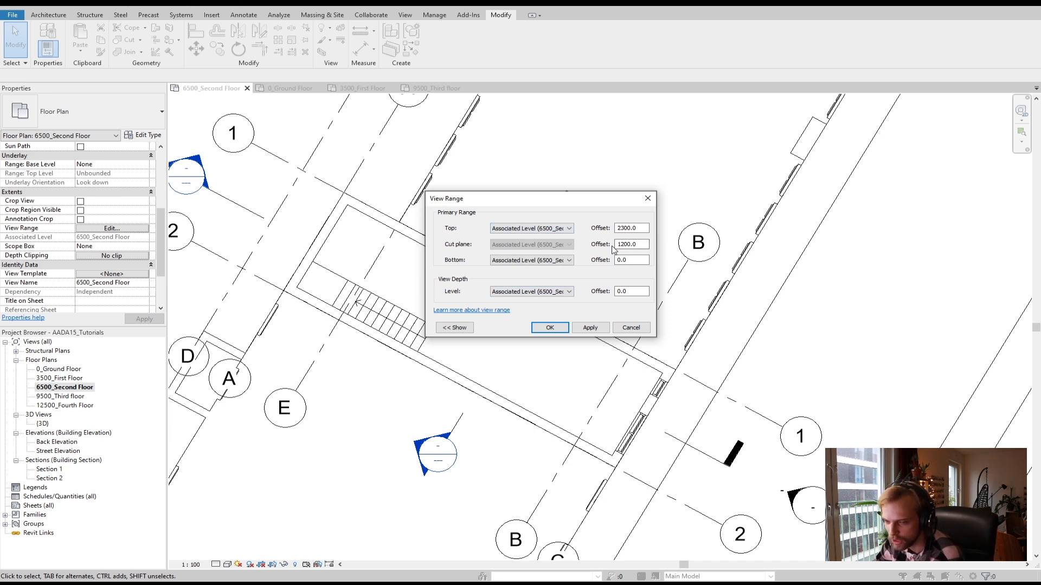
left_click(536, 292)
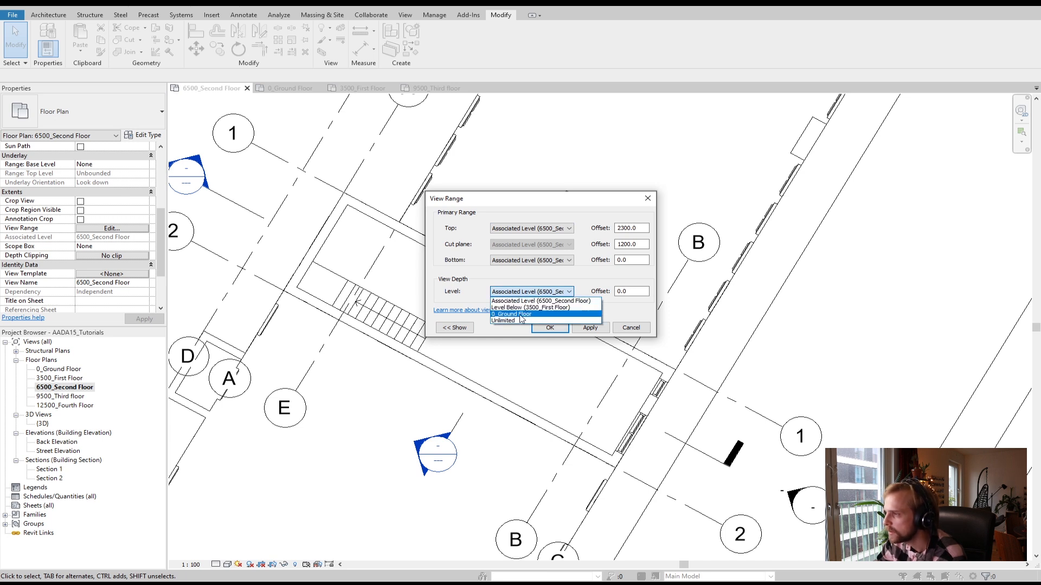
left_click(507, 314)
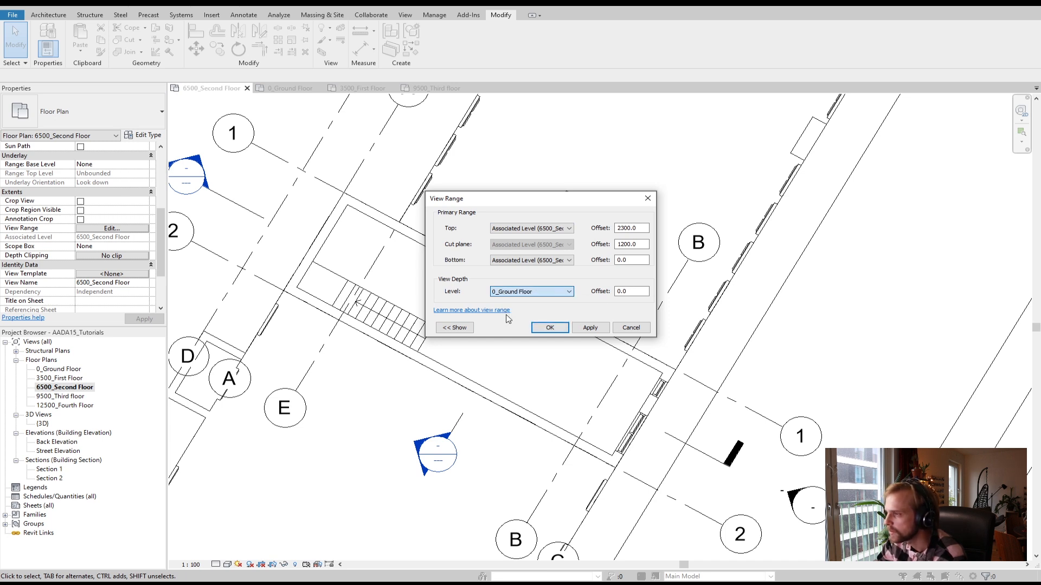
left_click(592, 328)
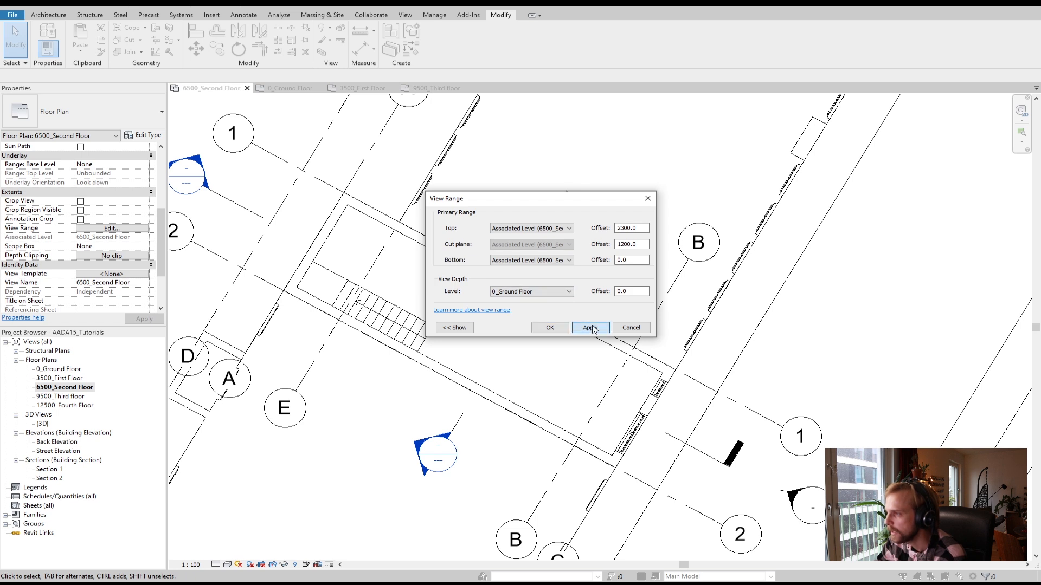
left_click(544, 329)
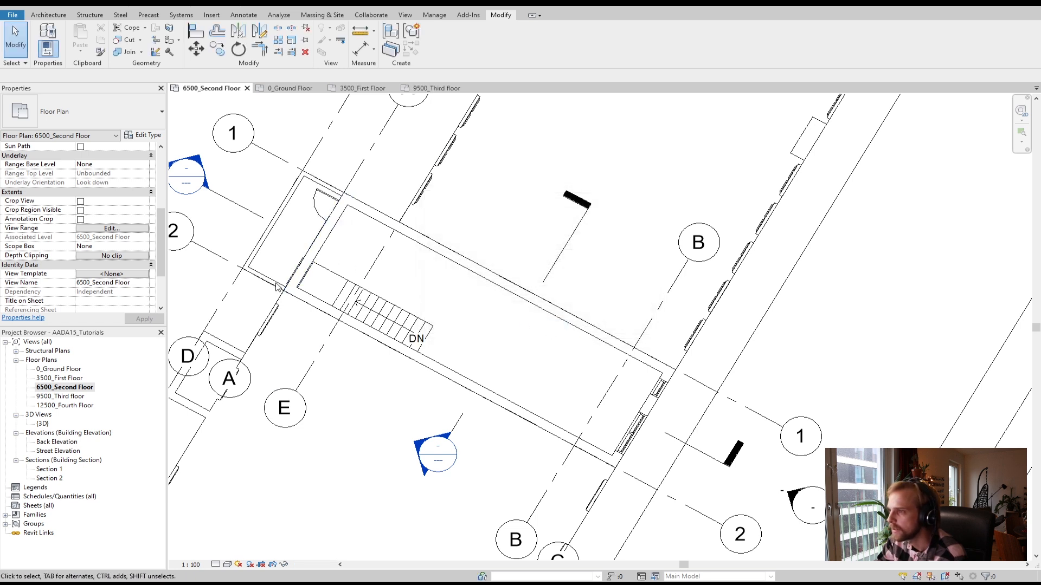
Set the view depth level of the 9500_Third floor plan to 0_Ground Floor in its view range
double_click(61, 397)
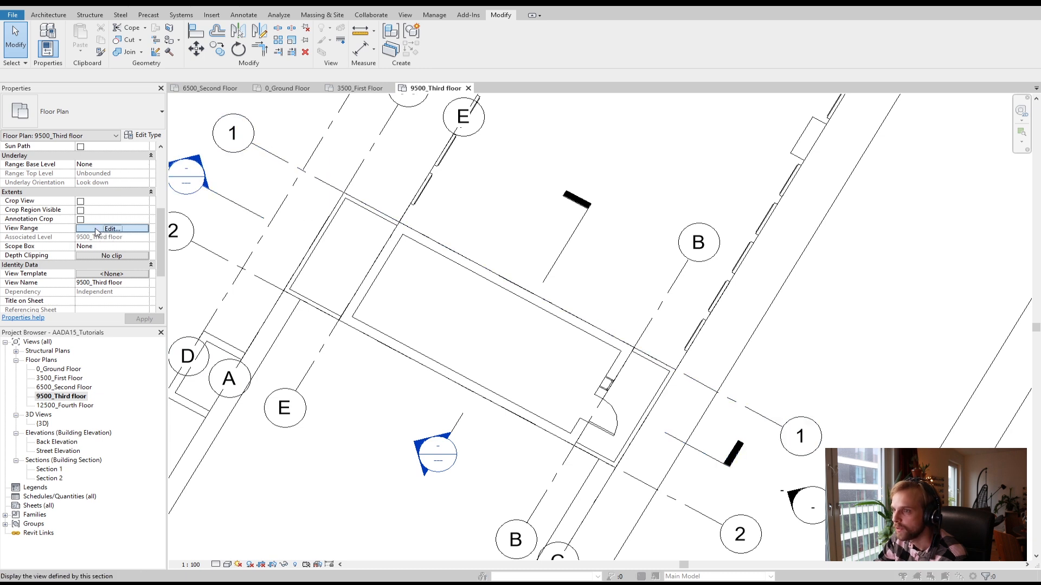
left_click(112, 228)
left_click(526, 292)
left_click(512, 306)
left_click(589, 328)
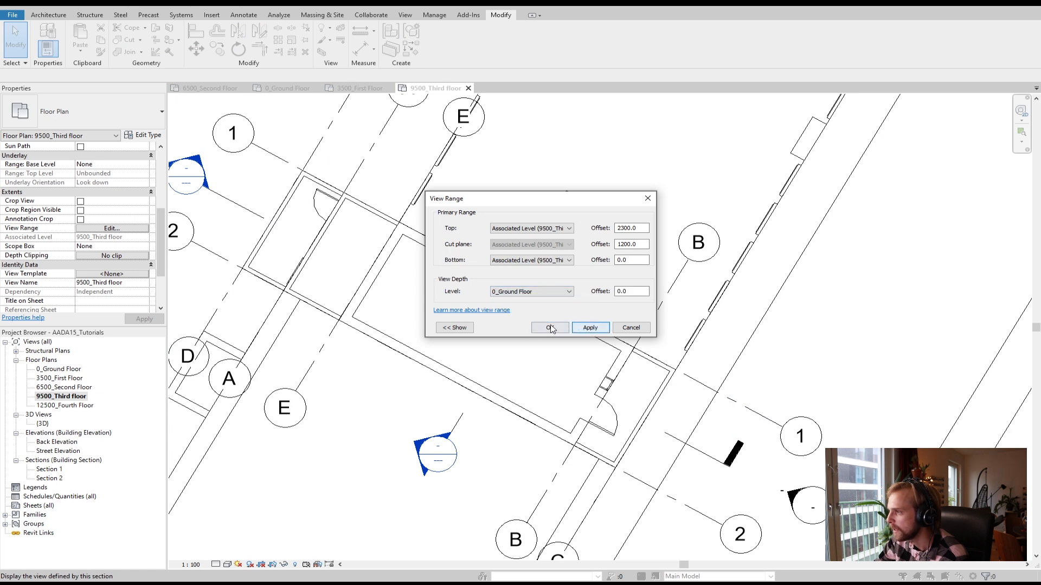
left_click(549, 327)
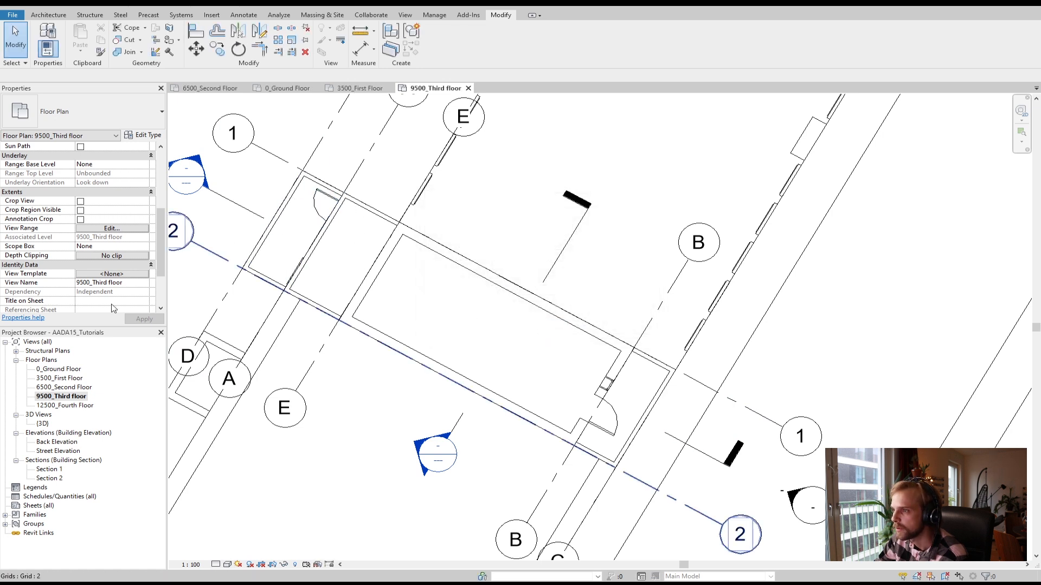
Extend the view depth of the 12500_Fourth Floor plan so it shows the floors below
double_click(68, 405)
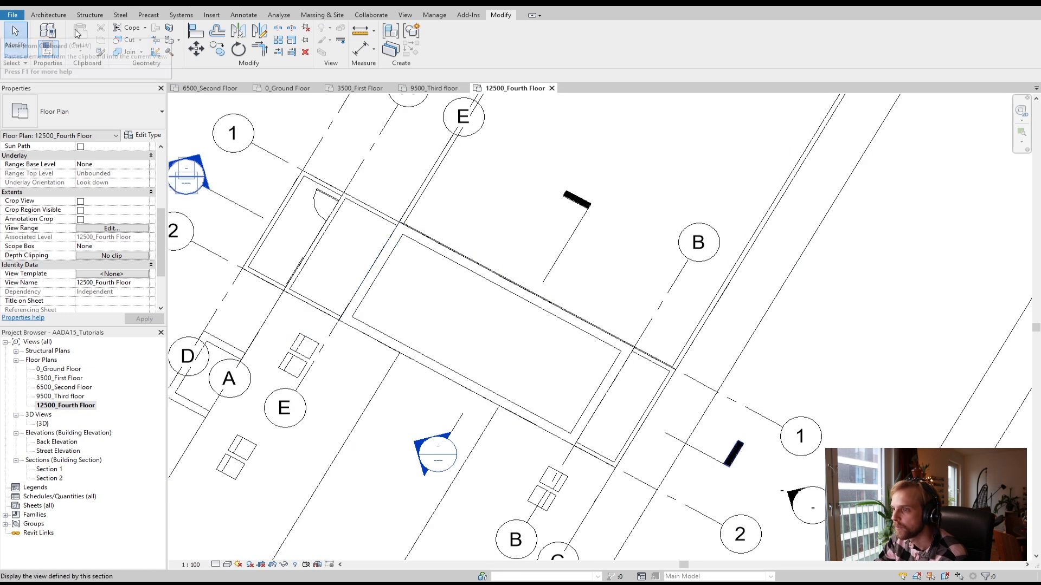
left_click(107, 258)
left_click(553, 346)
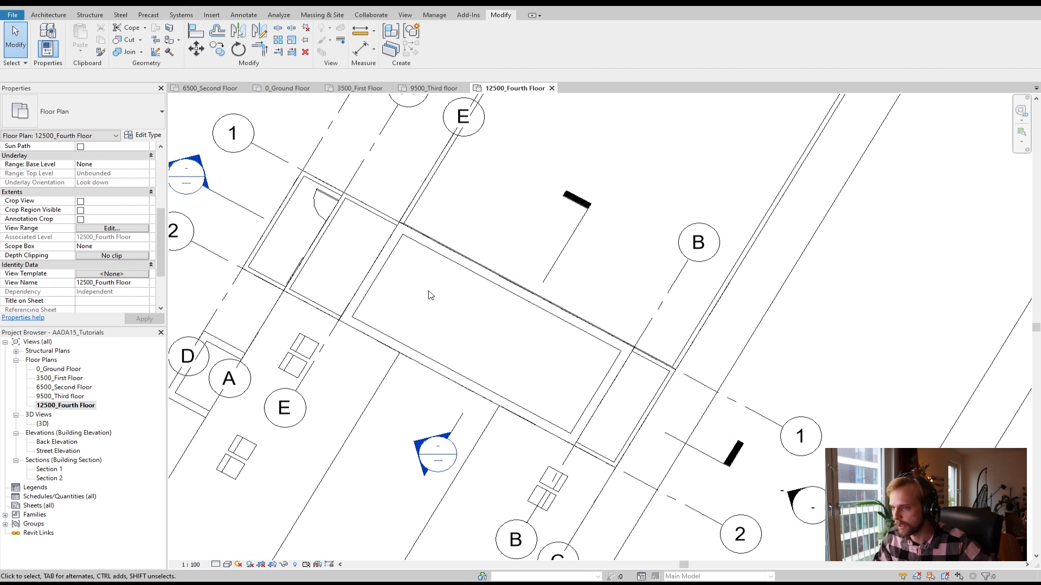
Return to the 9500_Third floor plan and examine the building outline and the floors shown below it
double_click(75, 397)
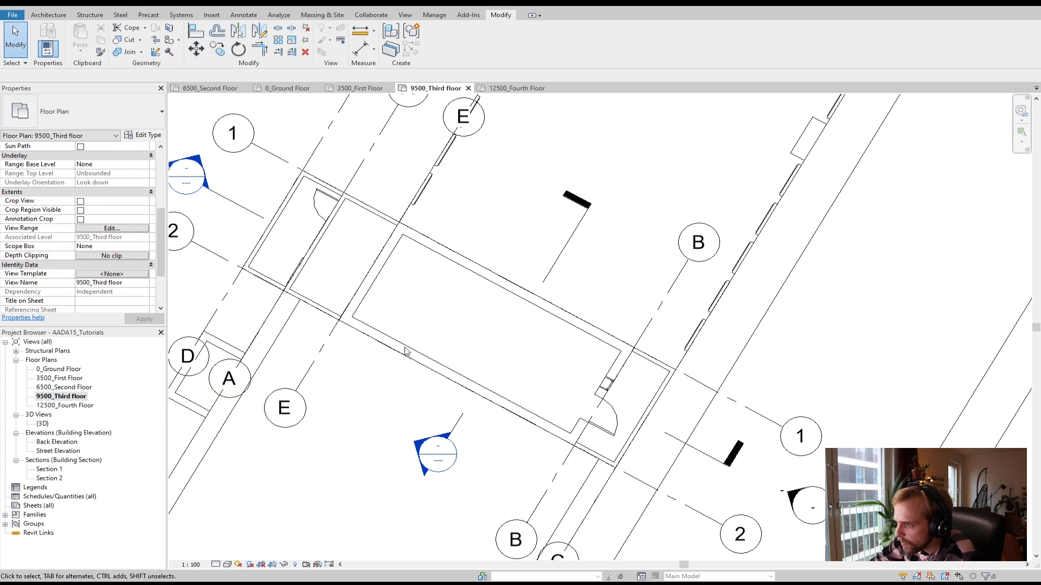
scroll(472, 335, "down", 3)
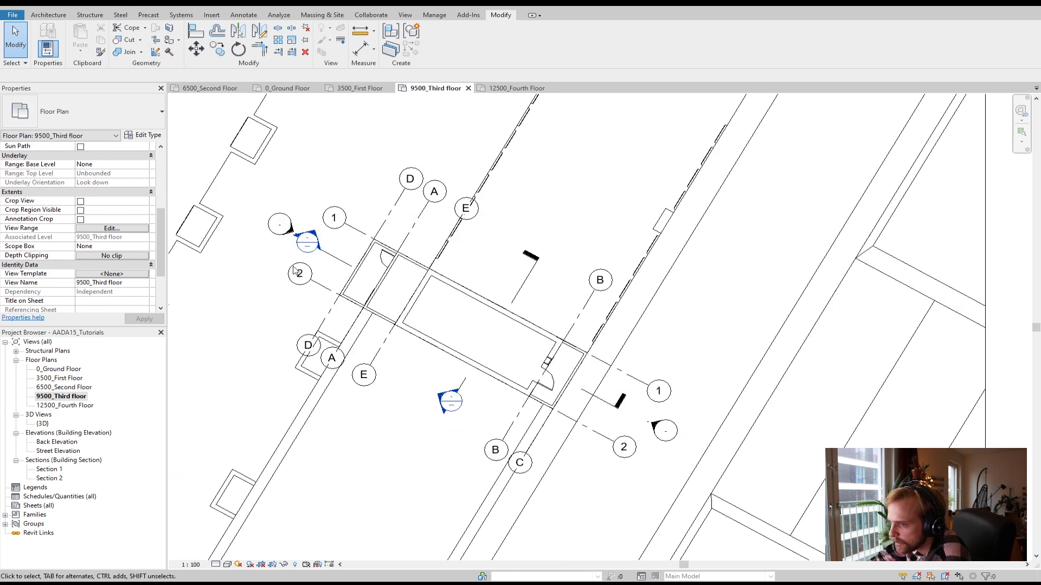
scroll(374, 285, "up", 1)
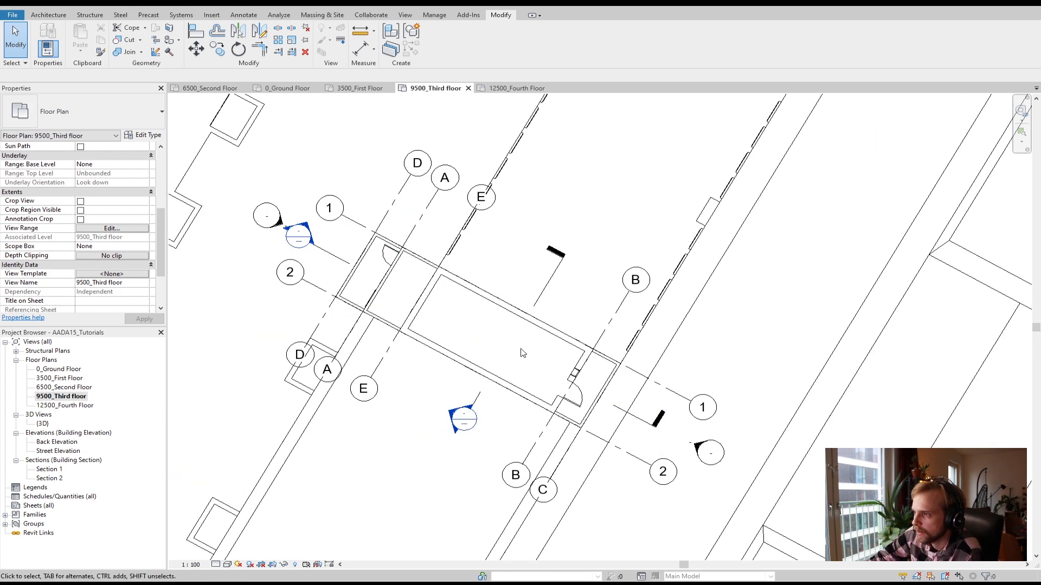
scroll(449, 326, "up", 2)
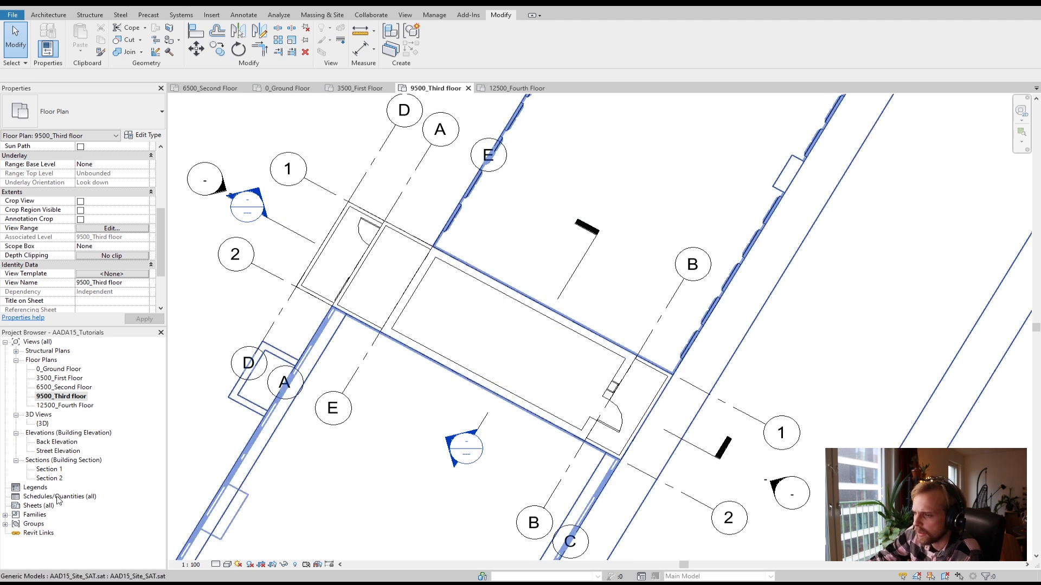
Start a new sheet in the project and bring up the choice of titleblocks
left_click(38, 507)
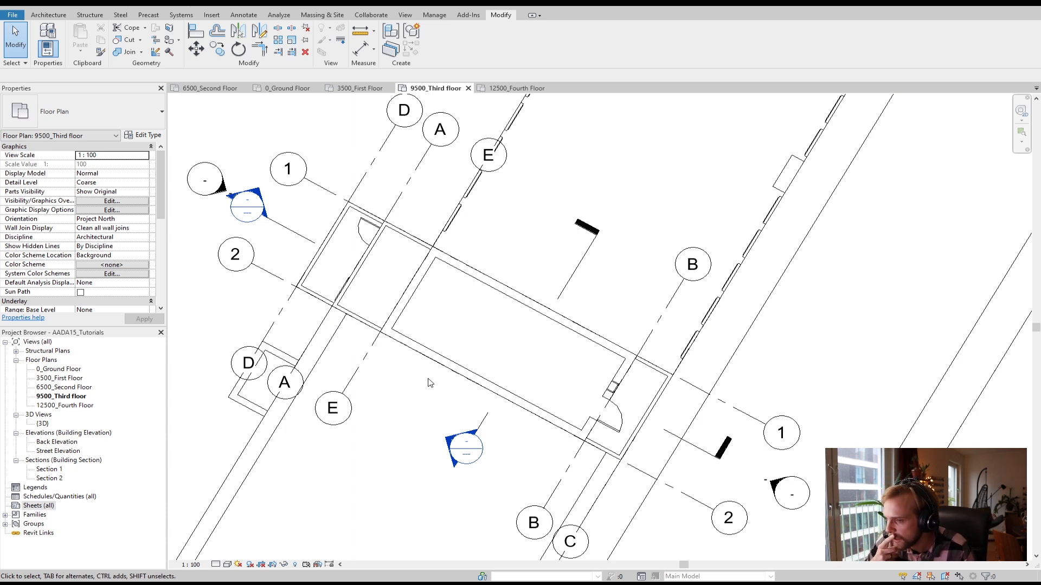
left_click(31, 508)
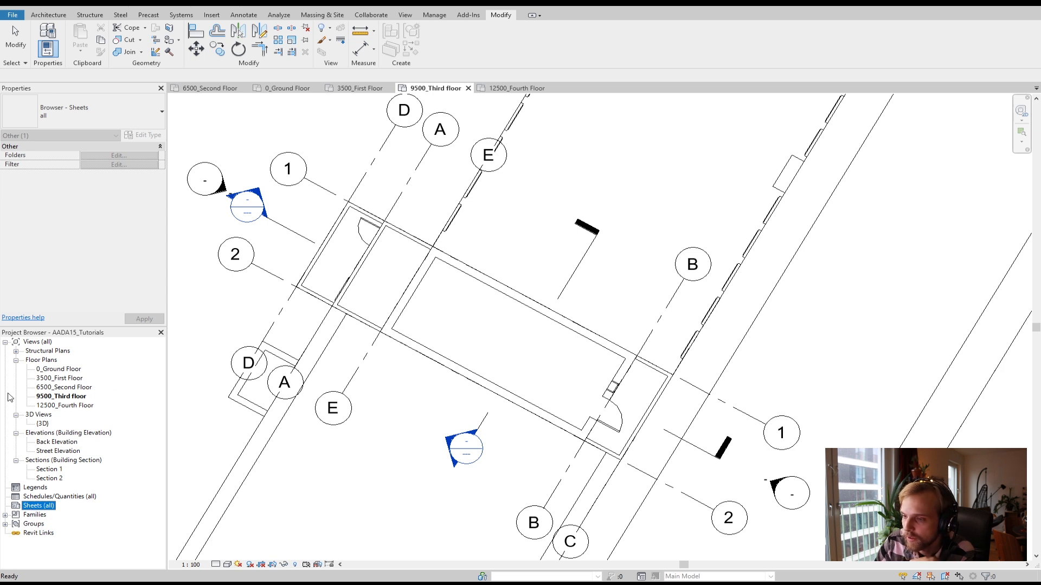
right_click(27, 505)
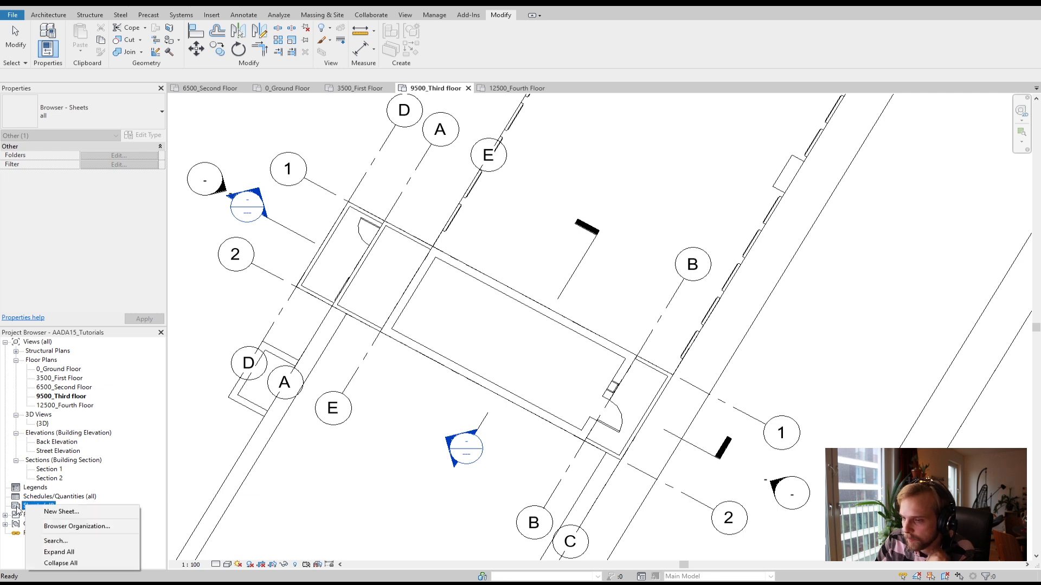
left_click(17, 506)
right_click(30, 507)
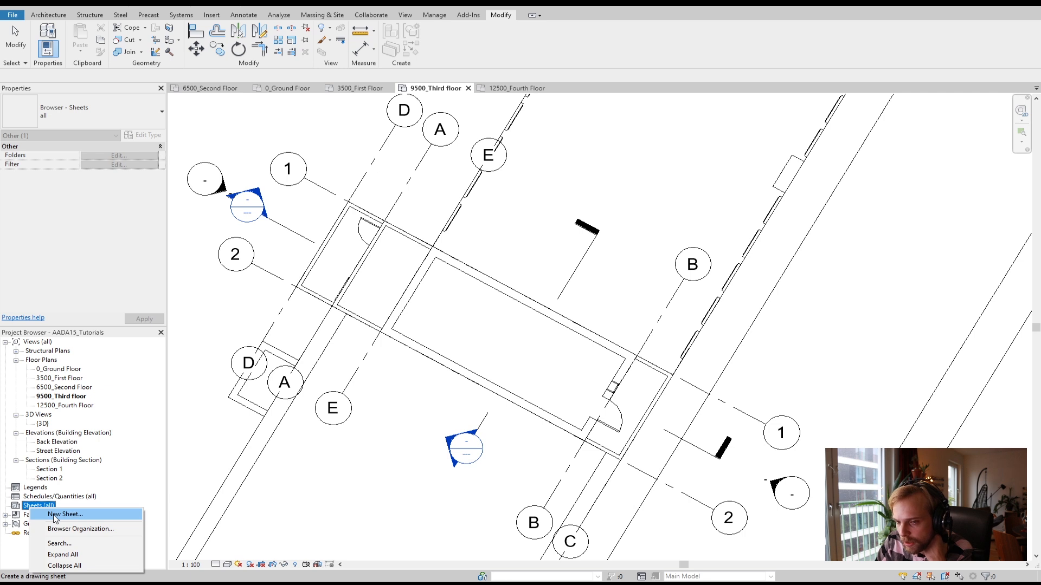
left_click(56, 515)
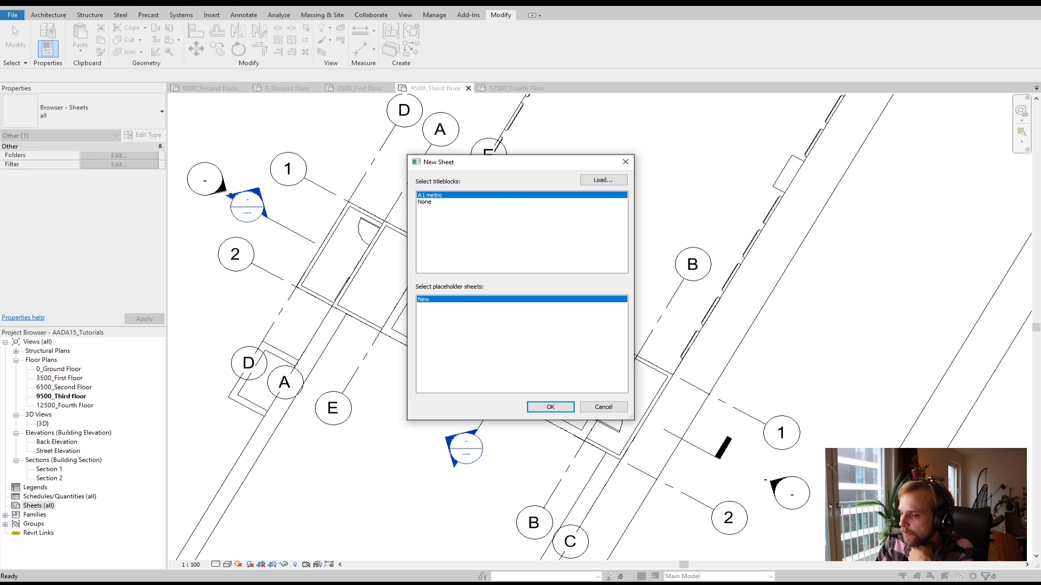
Switch to the web browser and open the AADA15 course page on lthdigital.wordpress.com
left_click(140, 550)
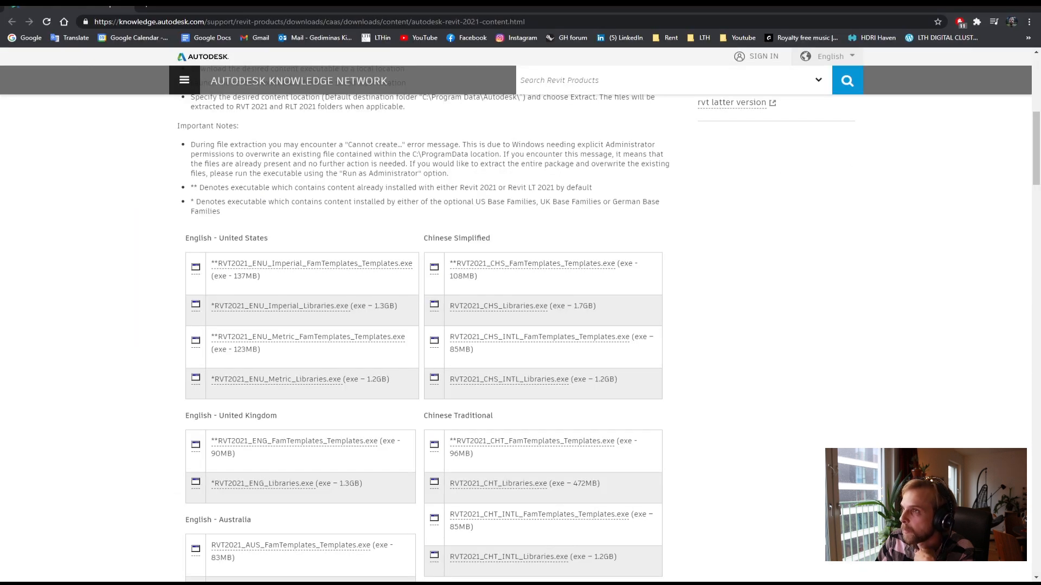
left_click(158, 25)
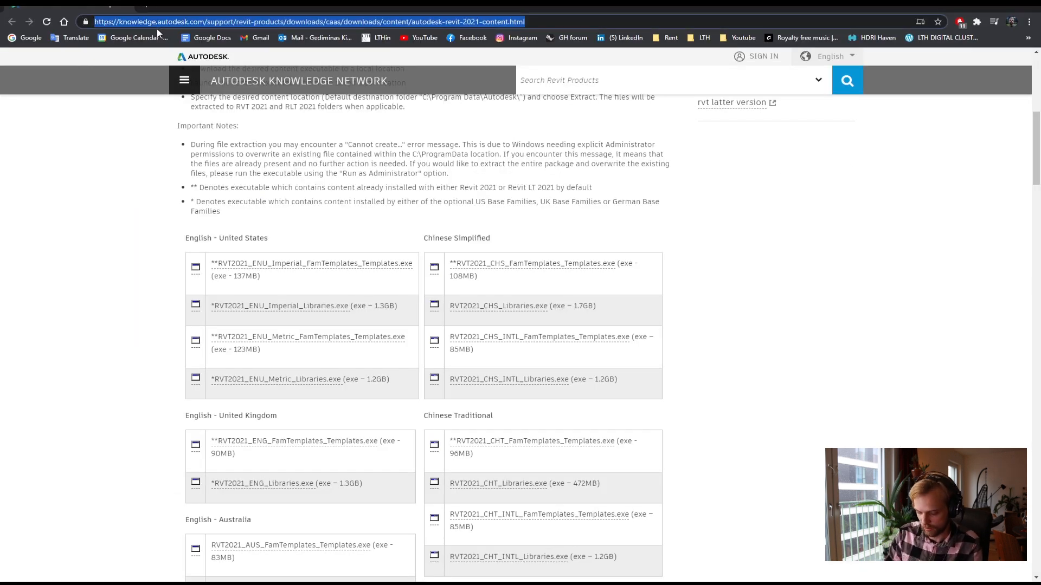
type("lthdi")
key("Return")
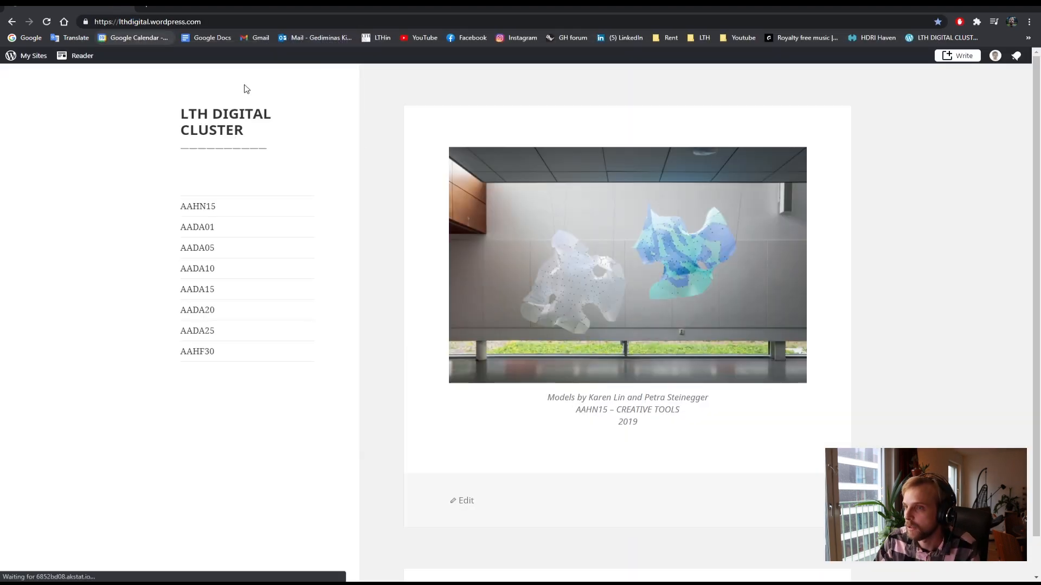
left_click(197, 258)
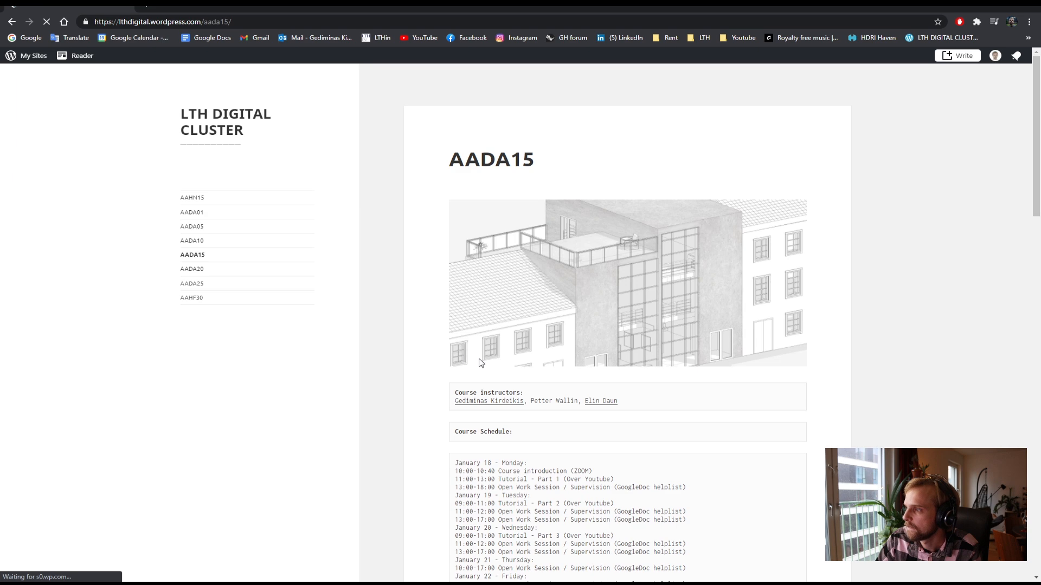
Download the current layout sheet template in Revit family format, A3_AADA15_Sheet.rfa, from the course-specific files on the AADA15 page
scroll(464, 361, "down", 18)
scroll(486, 288, "up", 2)
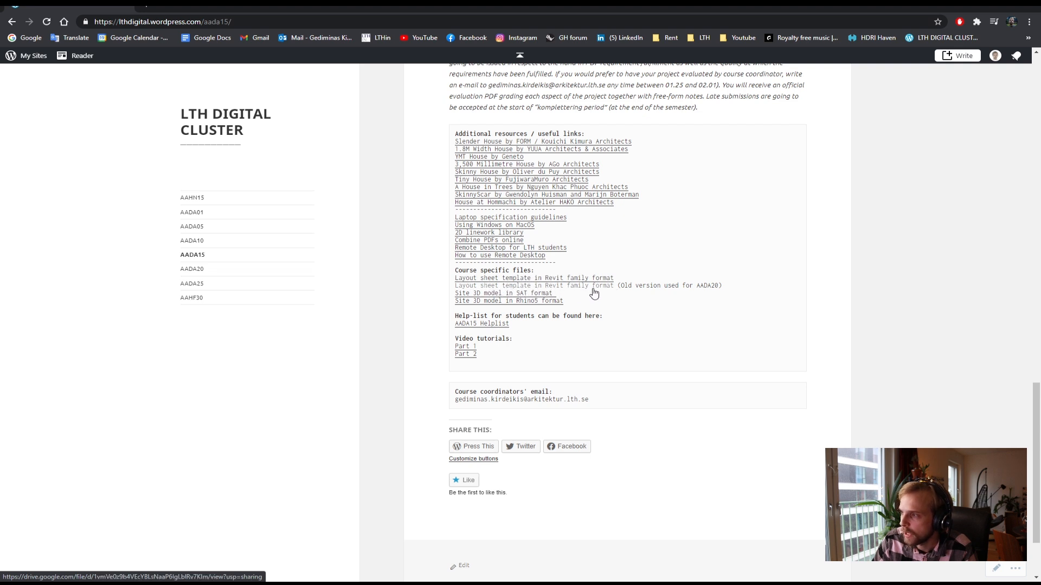
left_click_drag(698, 286, 718, 285)
left_click(717, 285)
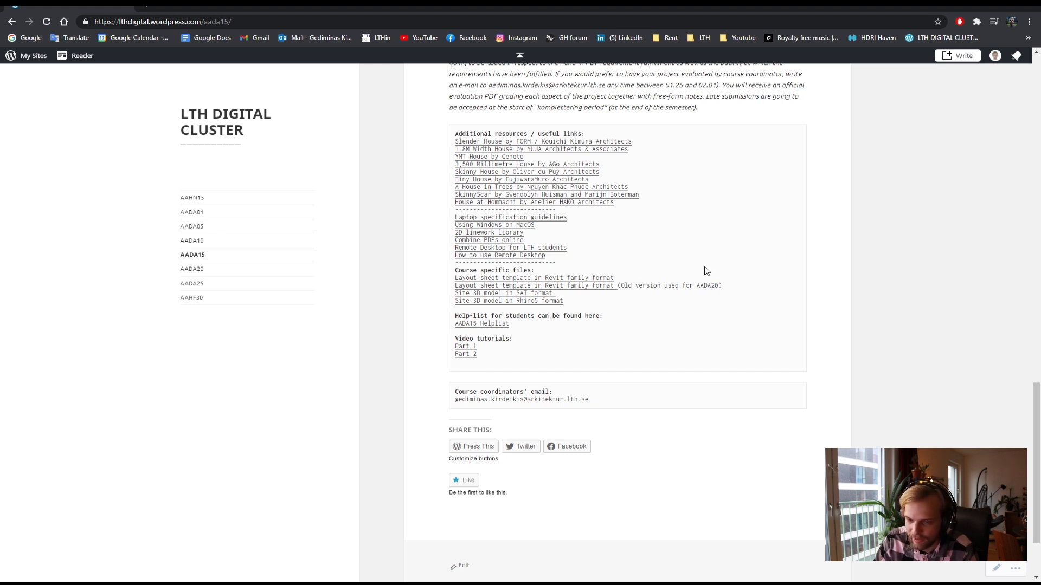
left_click(537, 279)
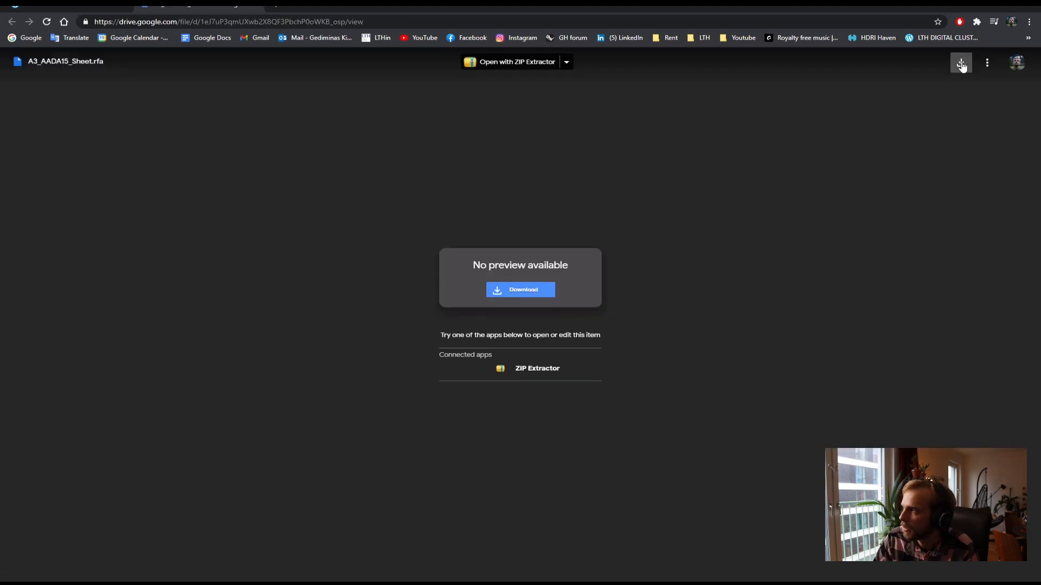
left_click(515, 287)
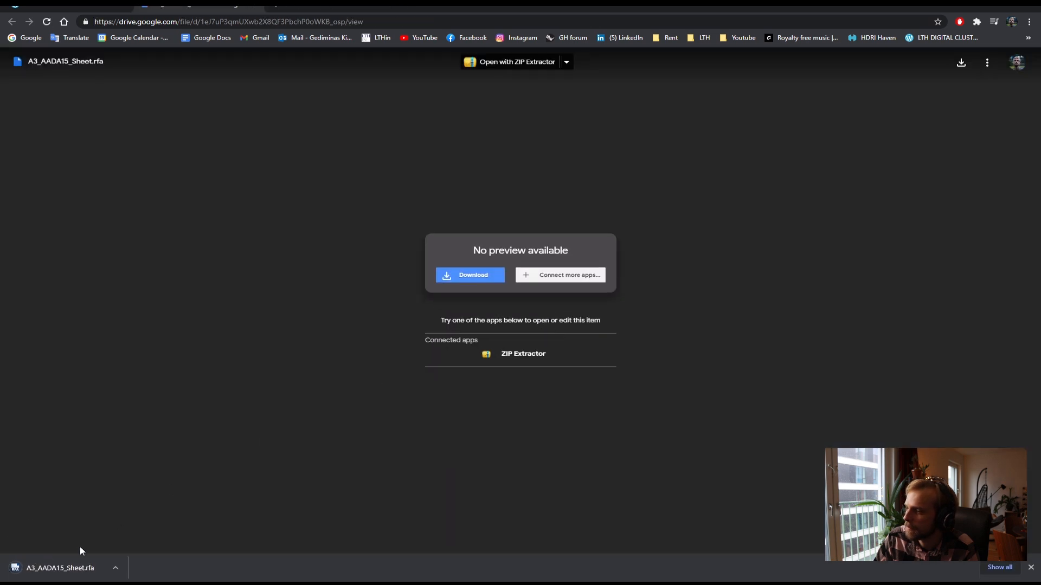
Move the downloaded A3_AADA15_Sheet.rfa from the Downloads folder to the Desktop, replacing the existing file of the same name
right_click(75, 573)
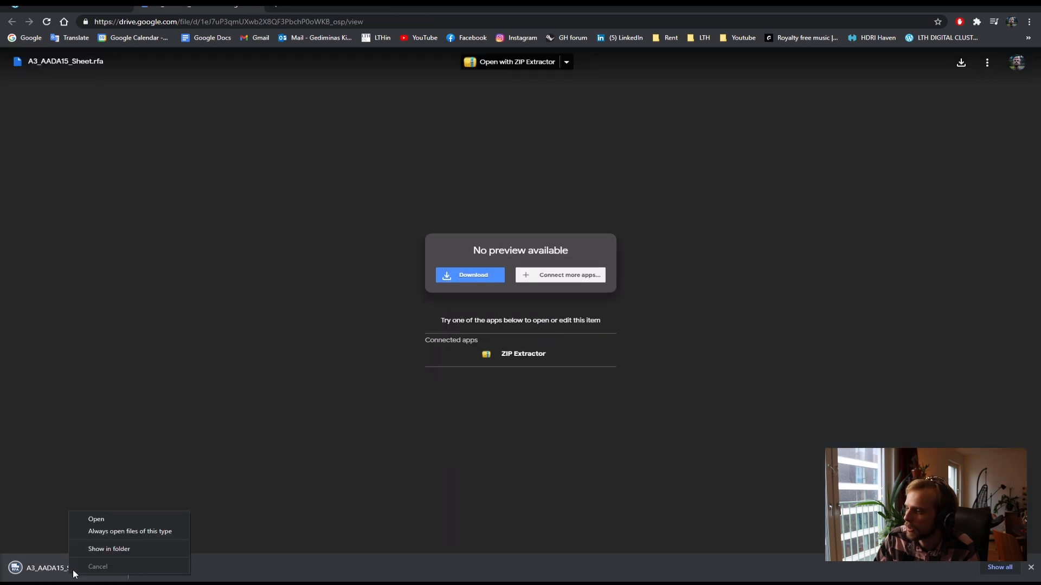
left_click(102, 549)
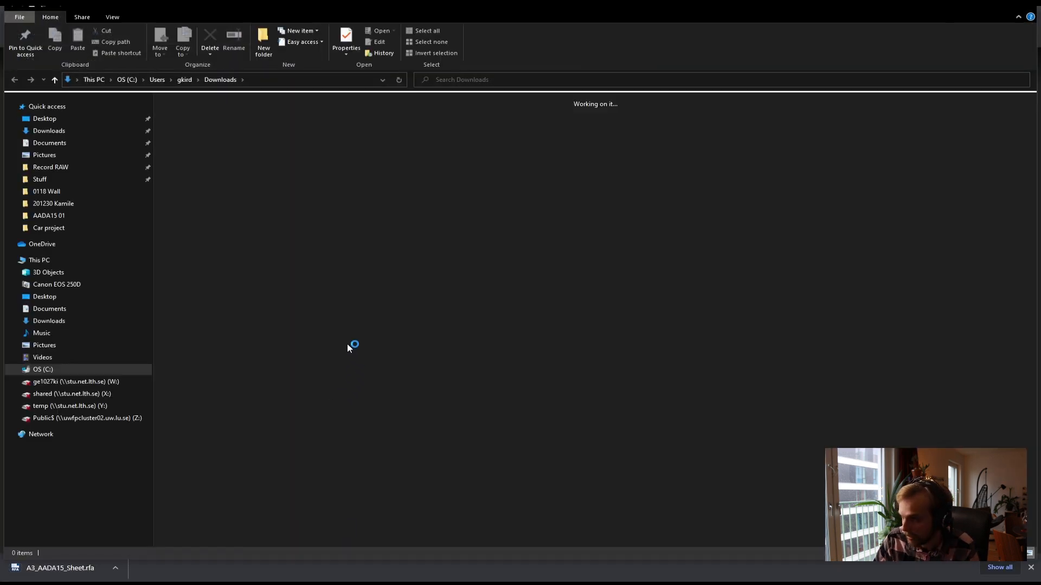
left_click(55, 119)
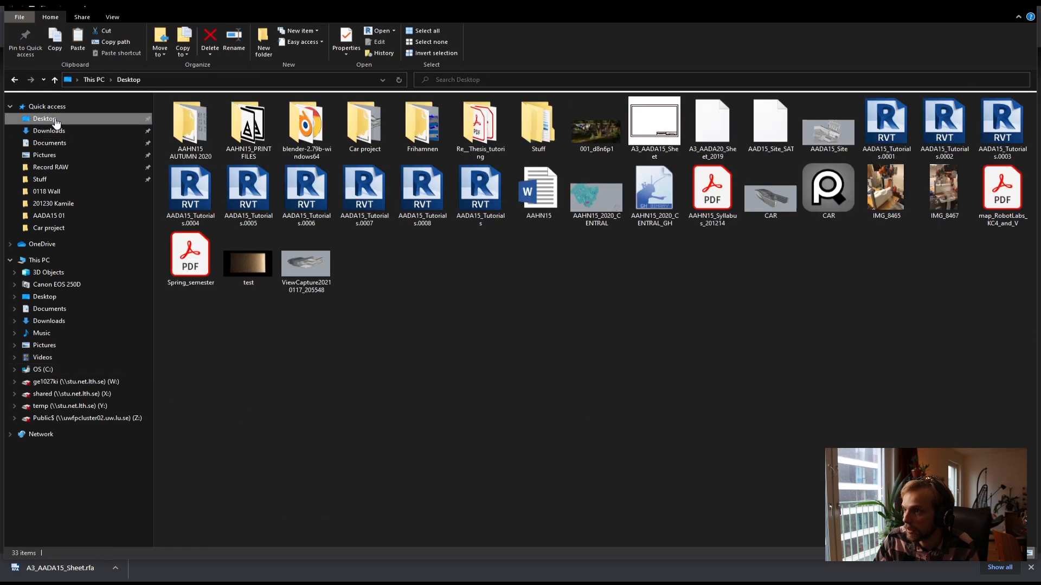
left_click(407, 364)
key("ctrl+v")
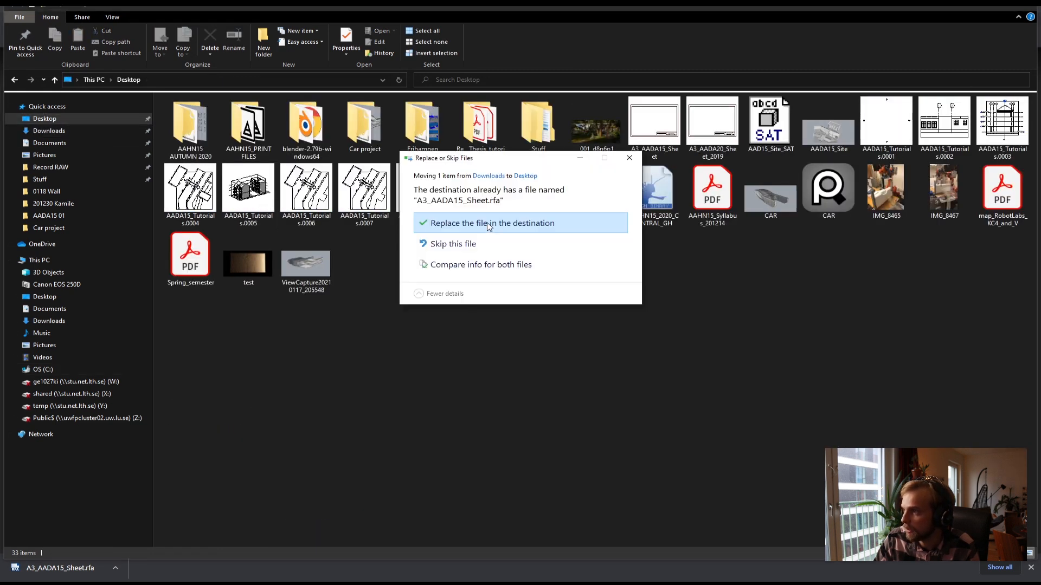
left_click(489, 224)
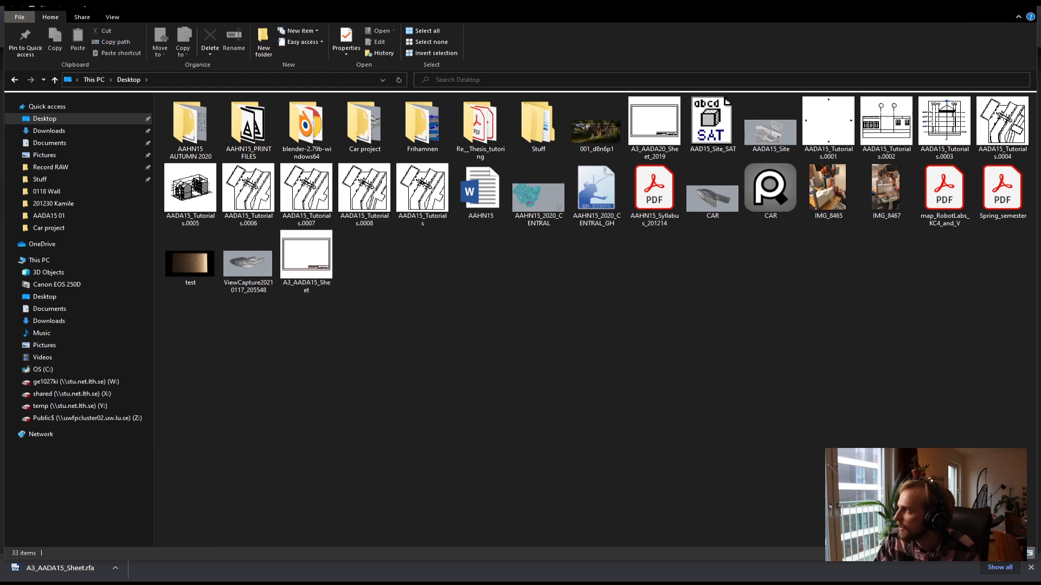
Return to Revit and load the A3_AADA15_Sheet family from the Desktop as a titleblock for the new sheet
left_click(976, 6)
left_click(60, 8)
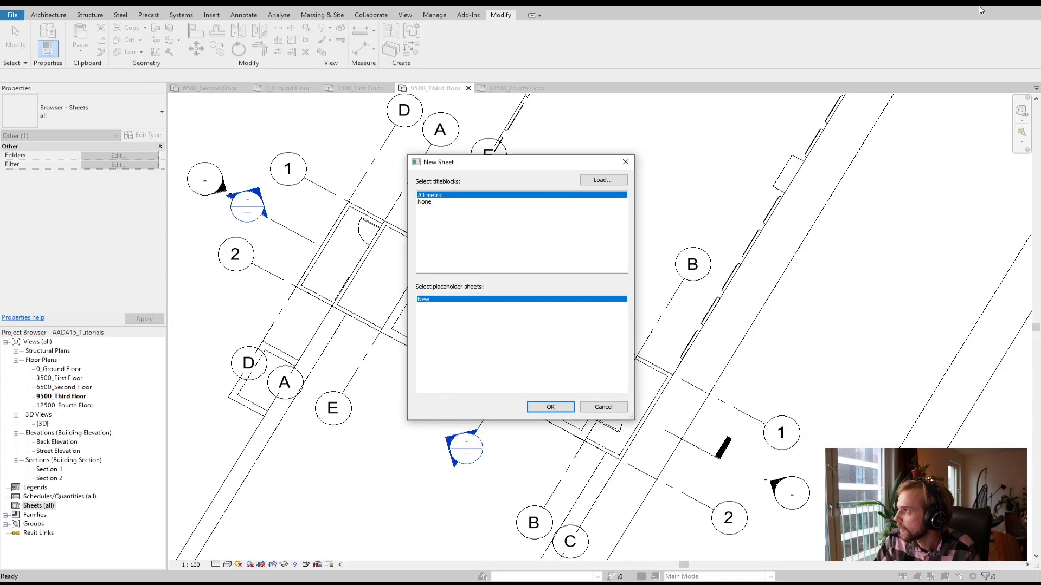
left_click(598, 182)
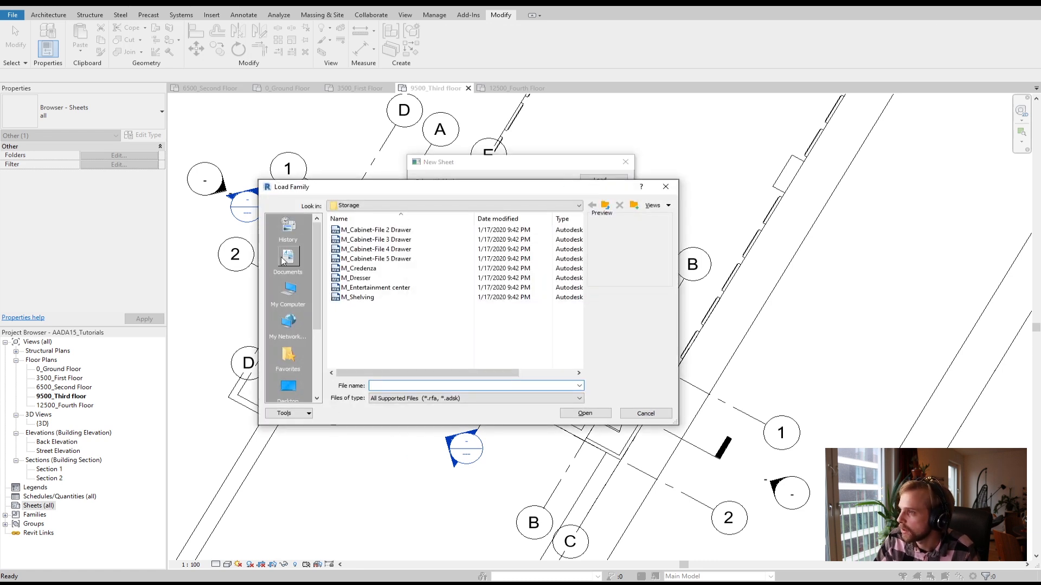
left_click(288, 388)
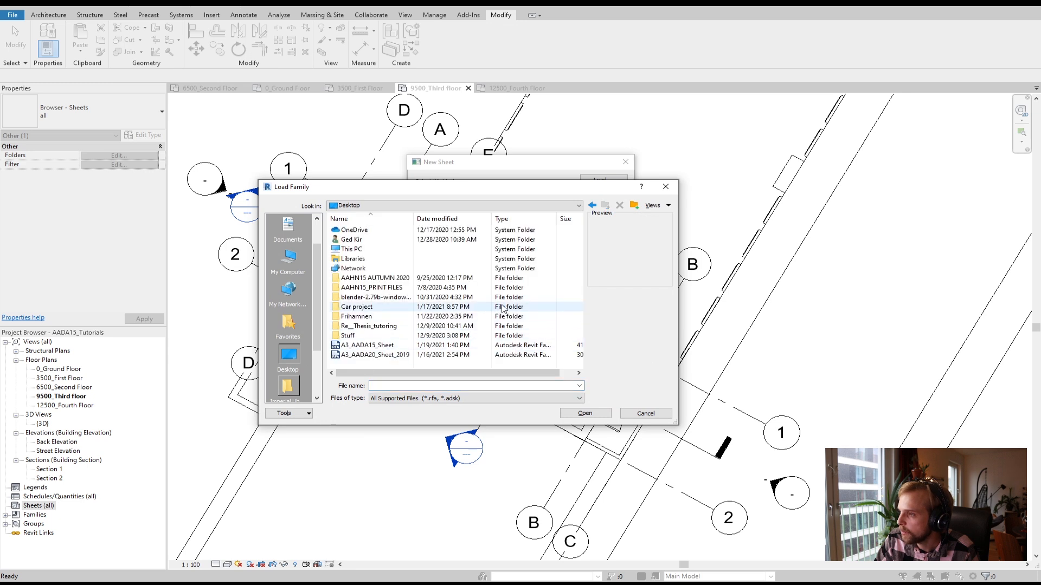
left_click(360, 346)
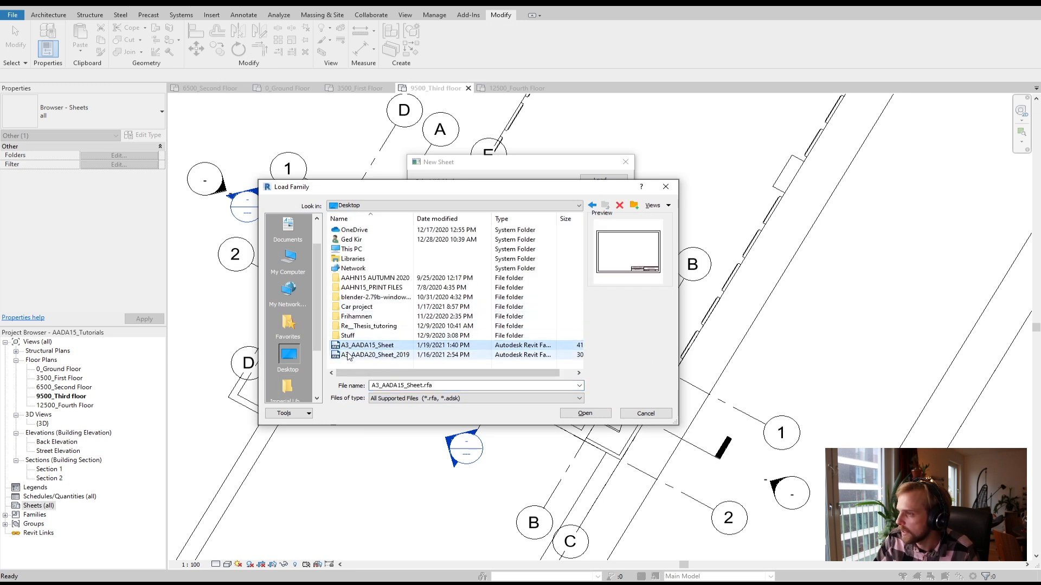
left_click(568, 414)
Create the new sheet with the loaded A3 titleblock and expand the project's list of sheets
left_click(550, 408)
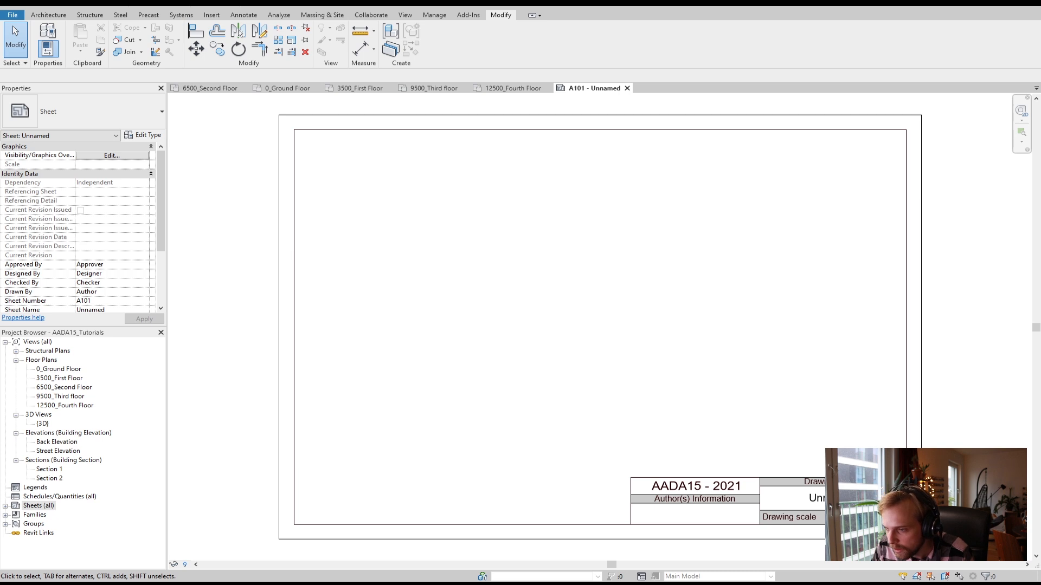
left_click(5, 506)
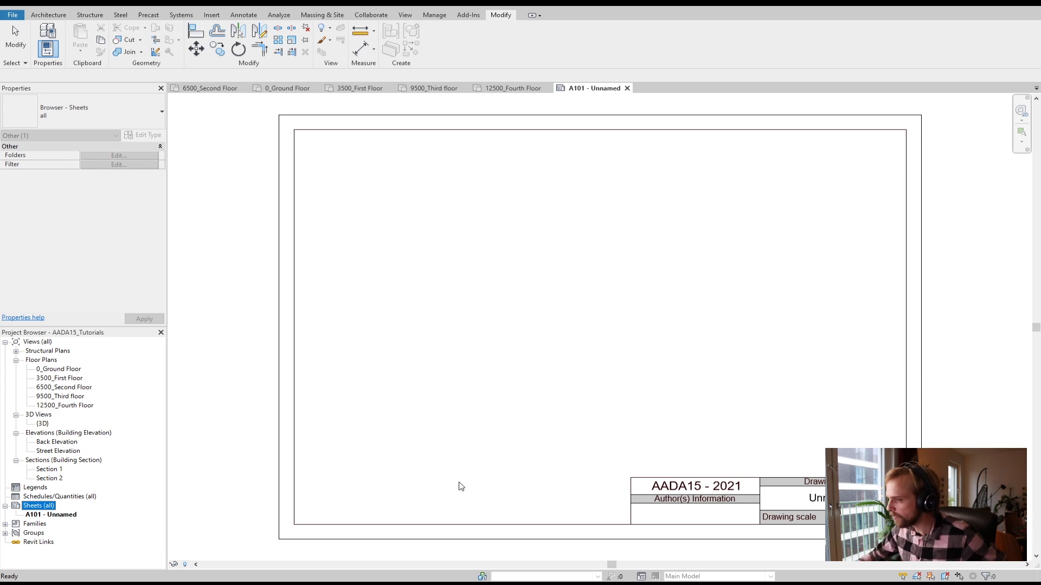
left_click(970, 504)
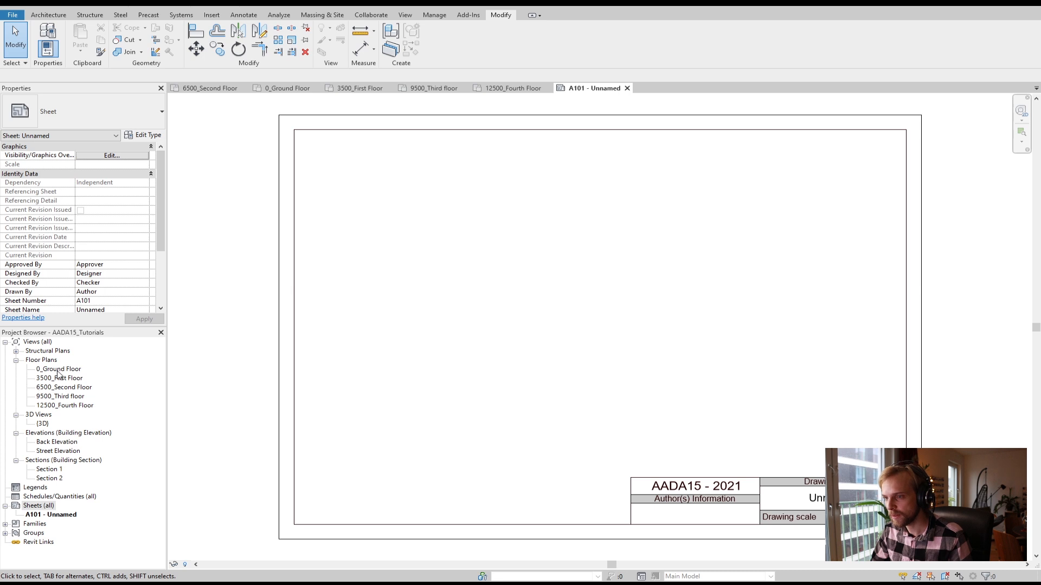
Place the 0_Ground Floor plan on sheet A101 with the building inside the A3 frame
left_click(58, 371)
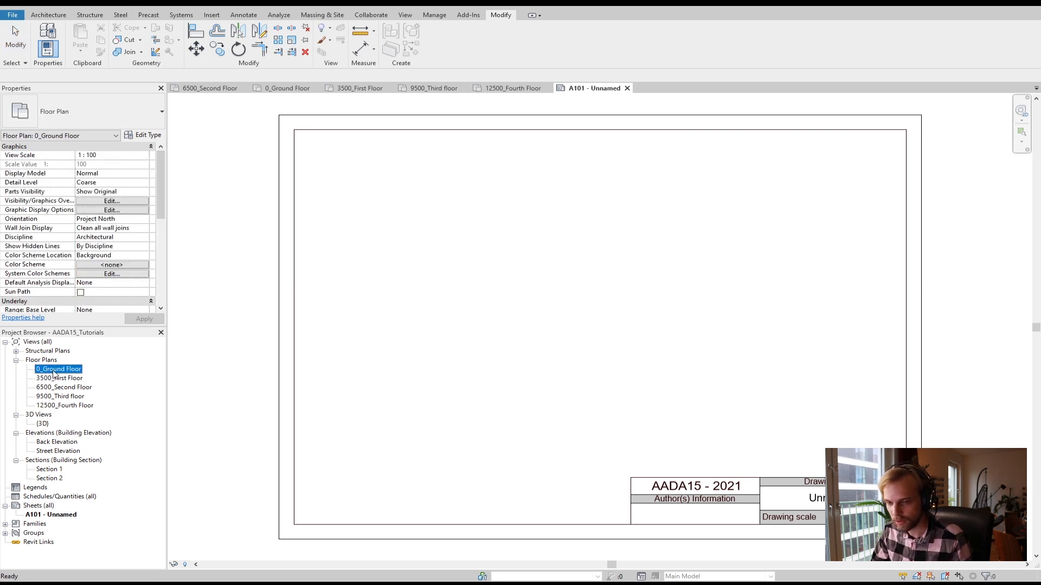
left_click_drag(57, 374, 613, 301)
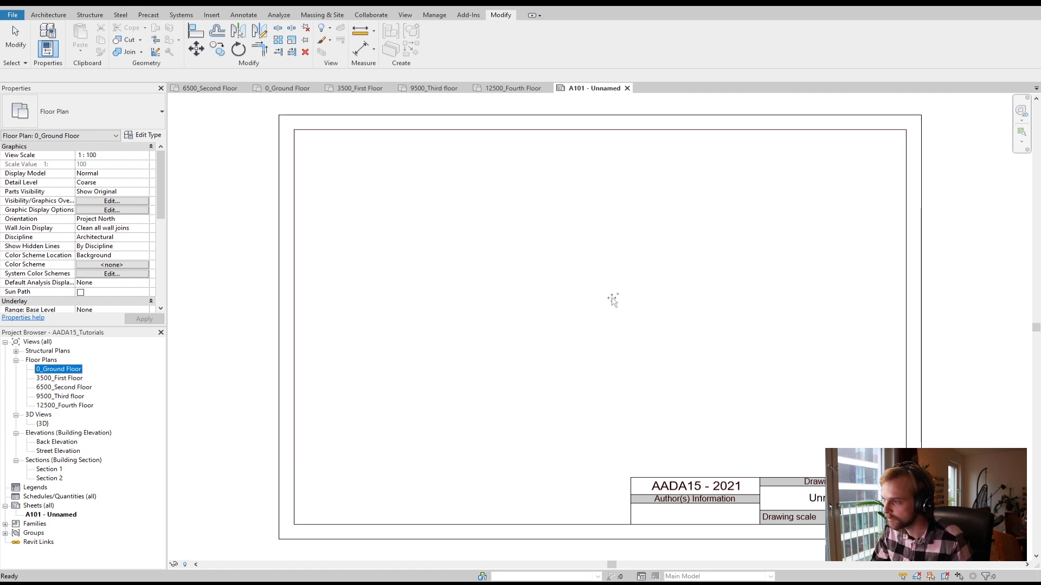
left_click_drag(612, 300, 607, 294)
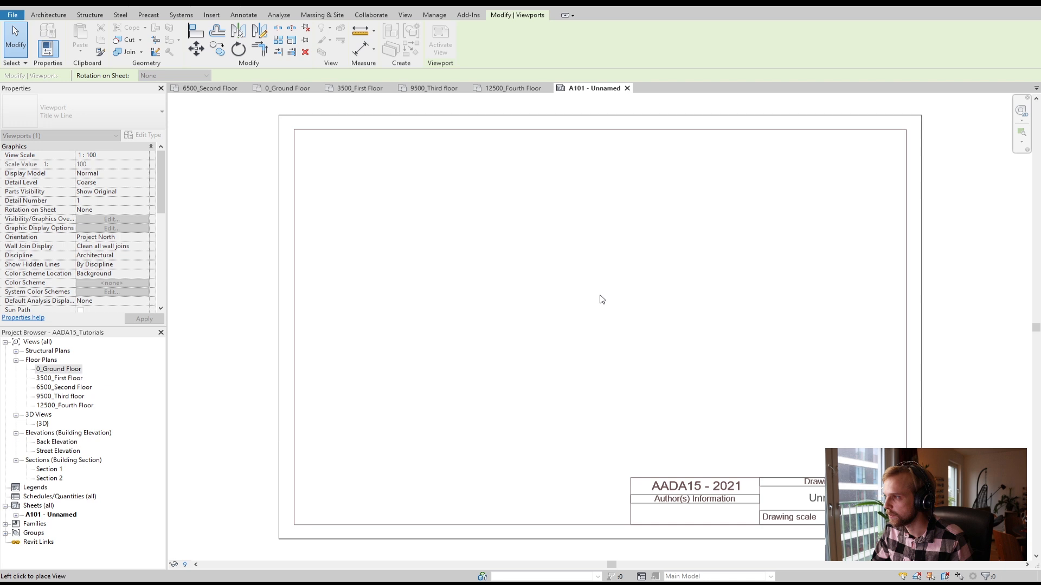
scroll(570, 306, "down", 6)
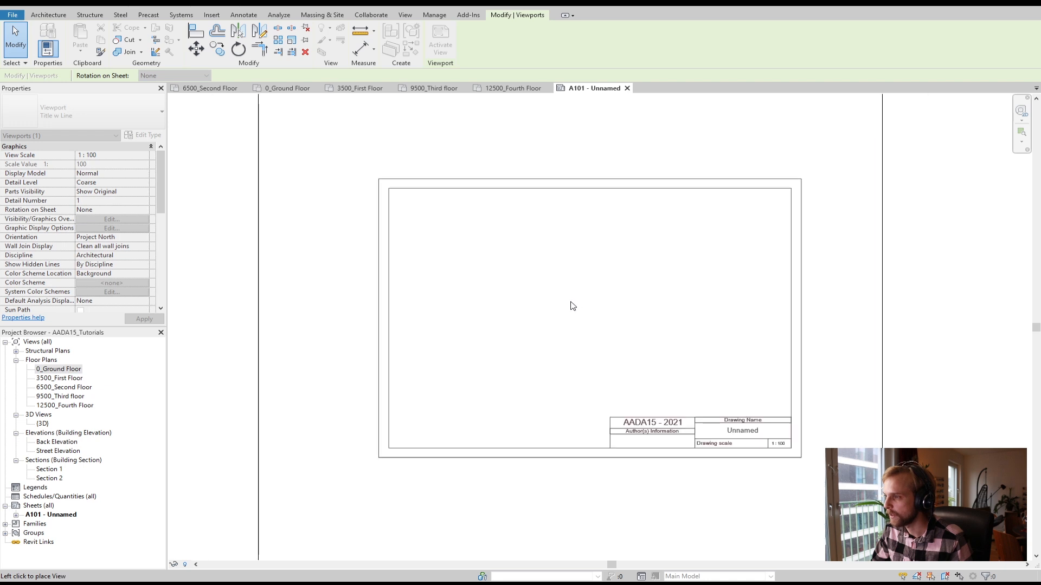
scroll(561, 322, "up", 3)
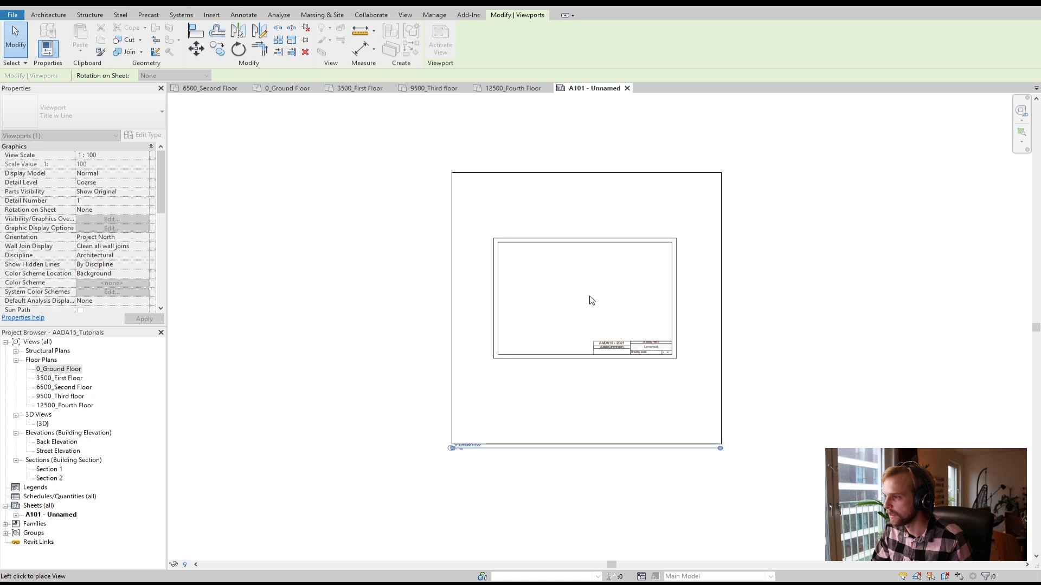
left_click(587, 311)
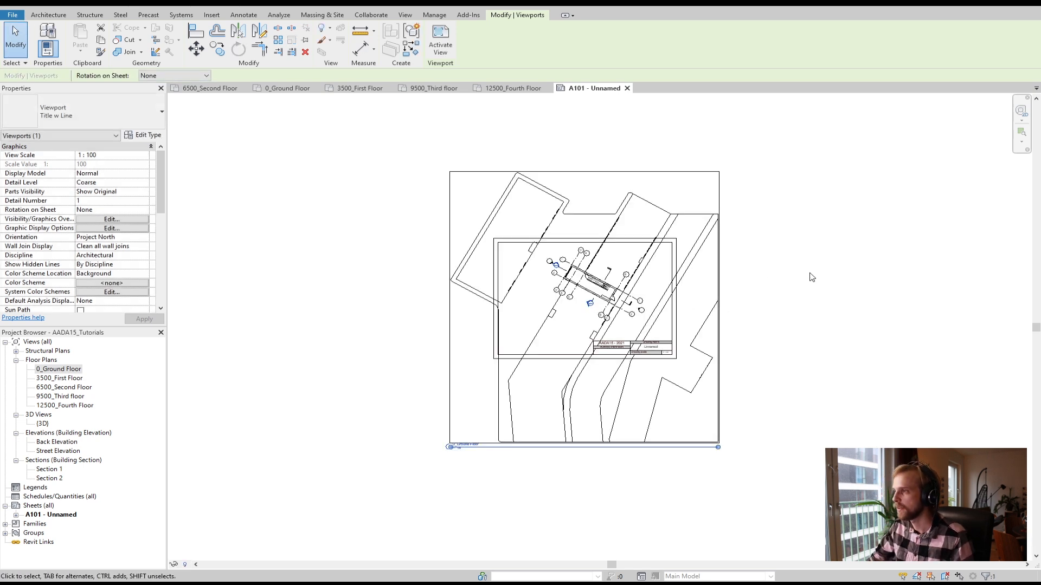
Shift the ground floor viewport slightly so the building sits nearer the centre of the sheet frame
scroll(786, 281, "up", 3)
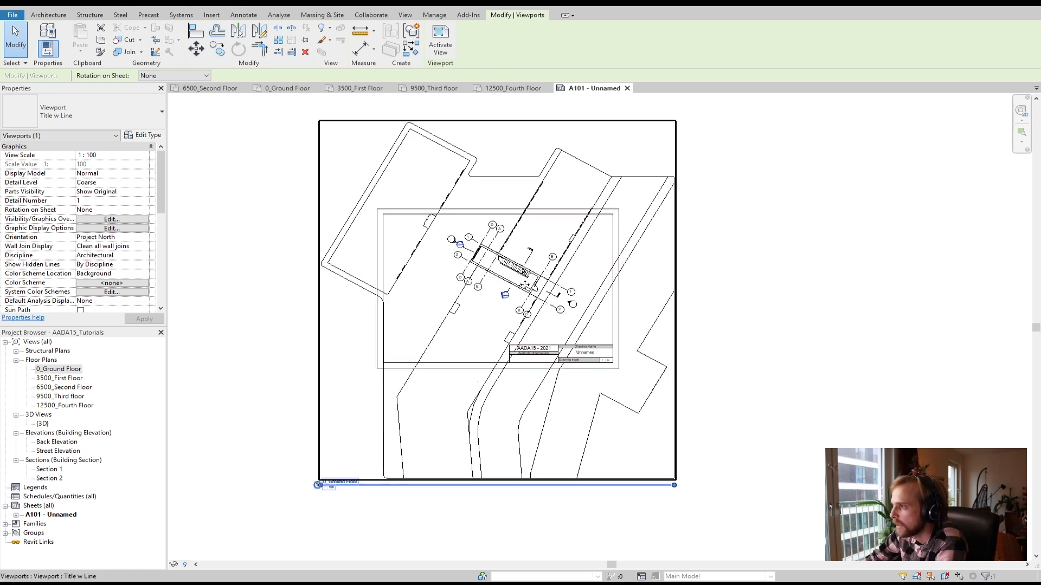
left_click_drag(532, 268, 516, 280)
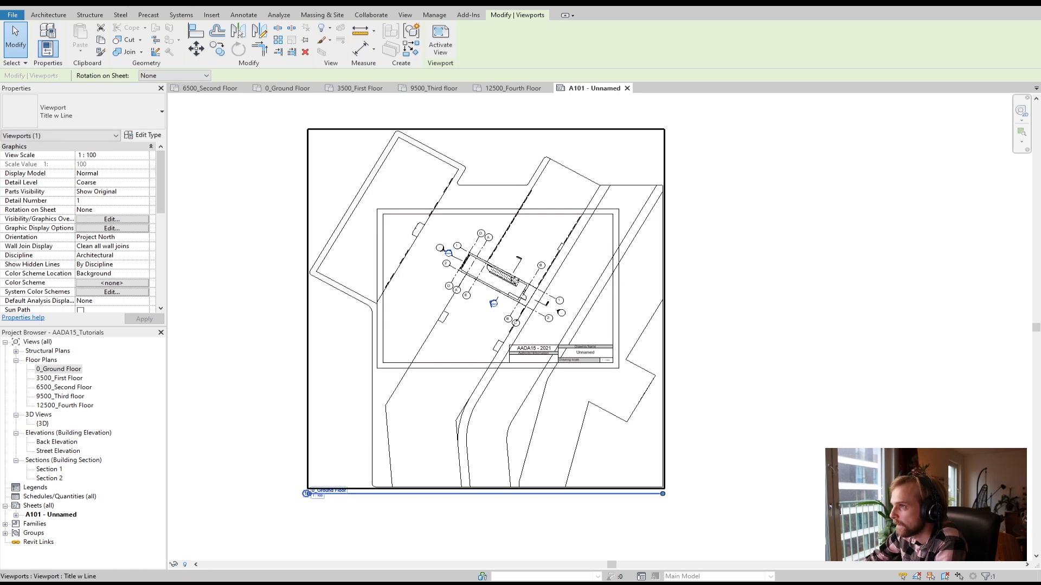
left_click(728, 260)
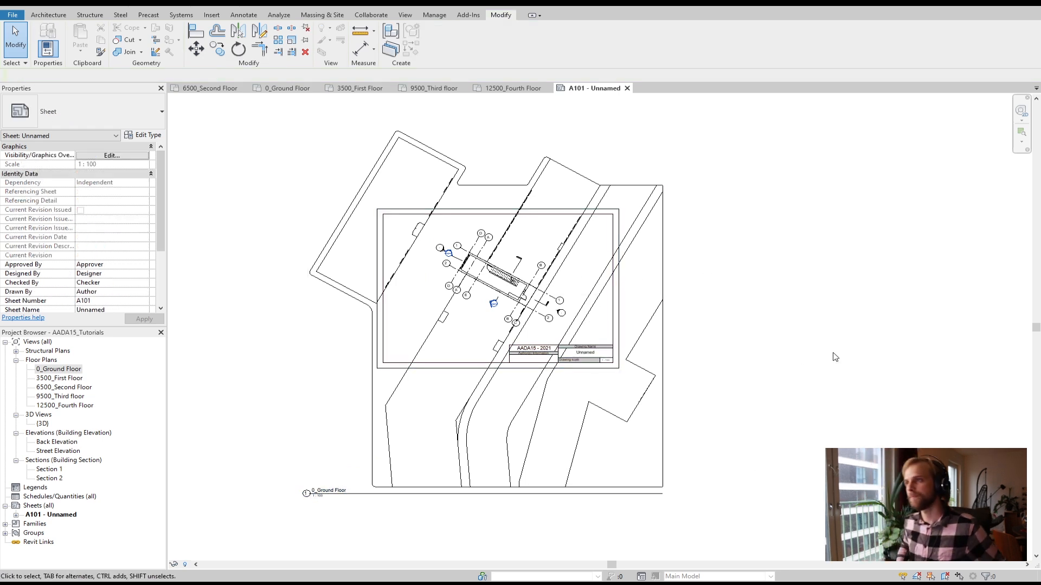
Examine the extents of the ground floor viewport against the A3 frame and the view title beneath the drawing
left_click(483, 133)
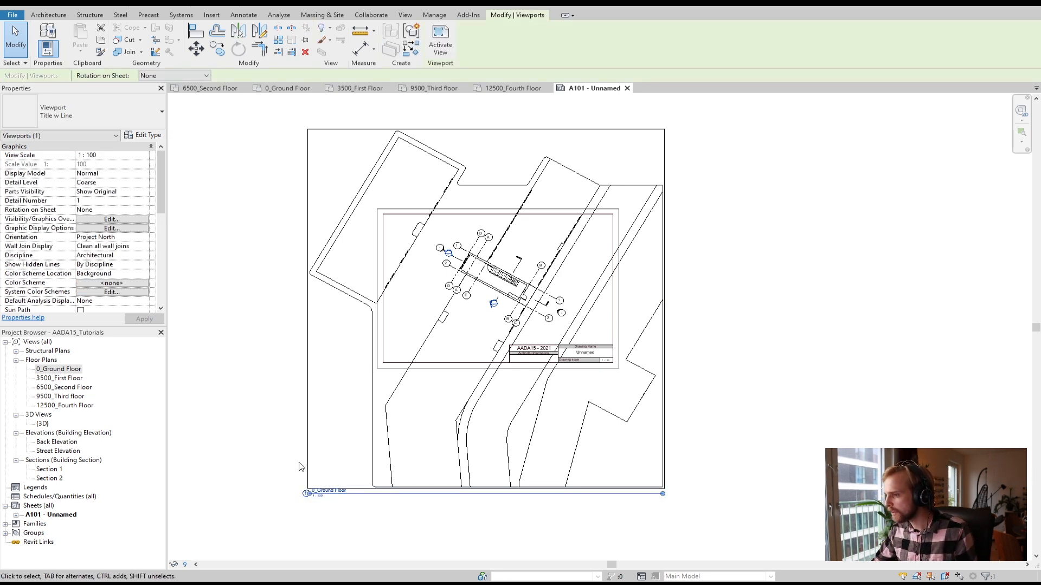
left_click(339, 513)
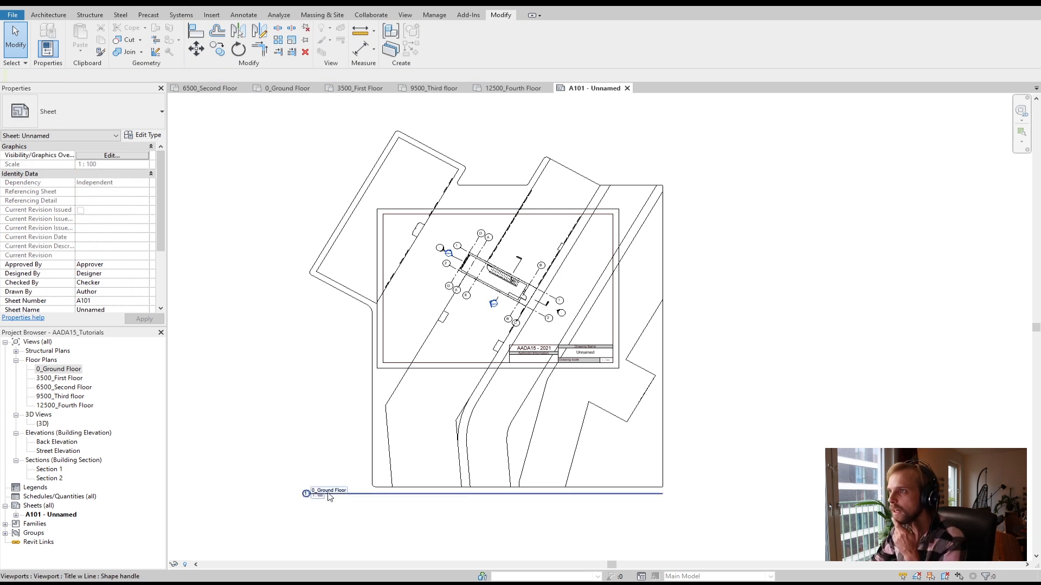
left_click(376, 466)
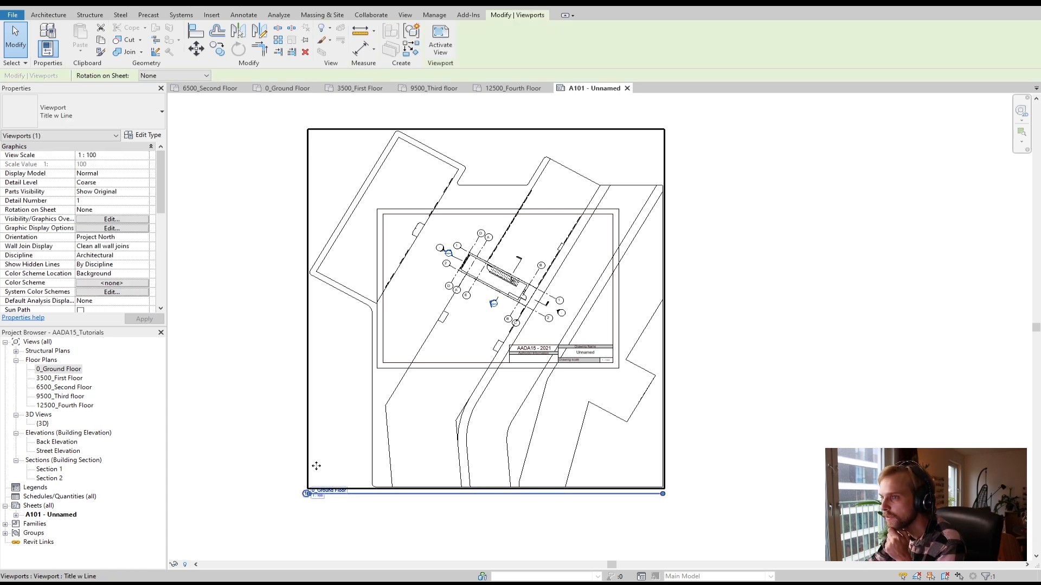
left_click(248, 236)
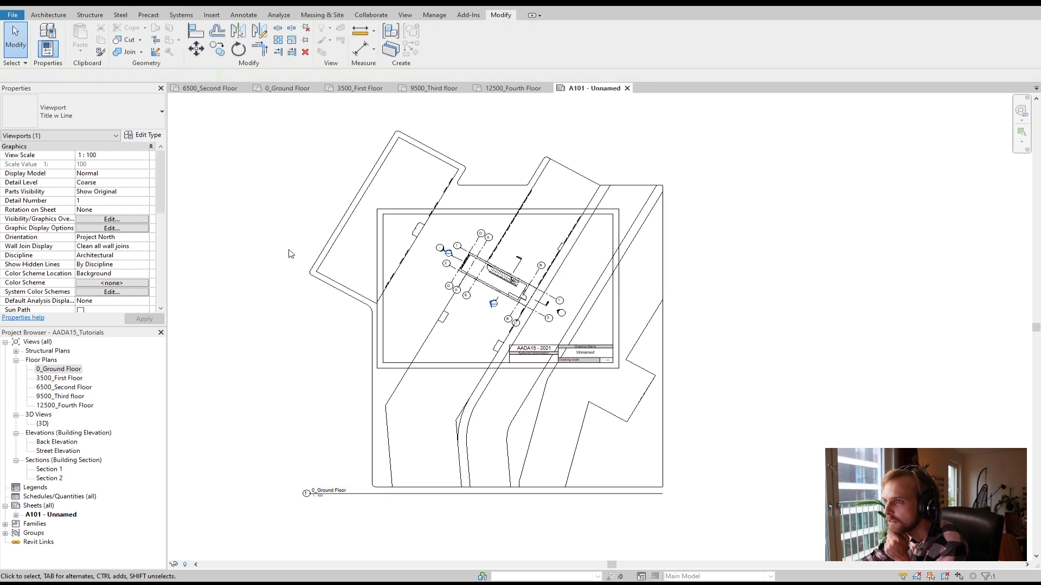
left_click(318, 222)
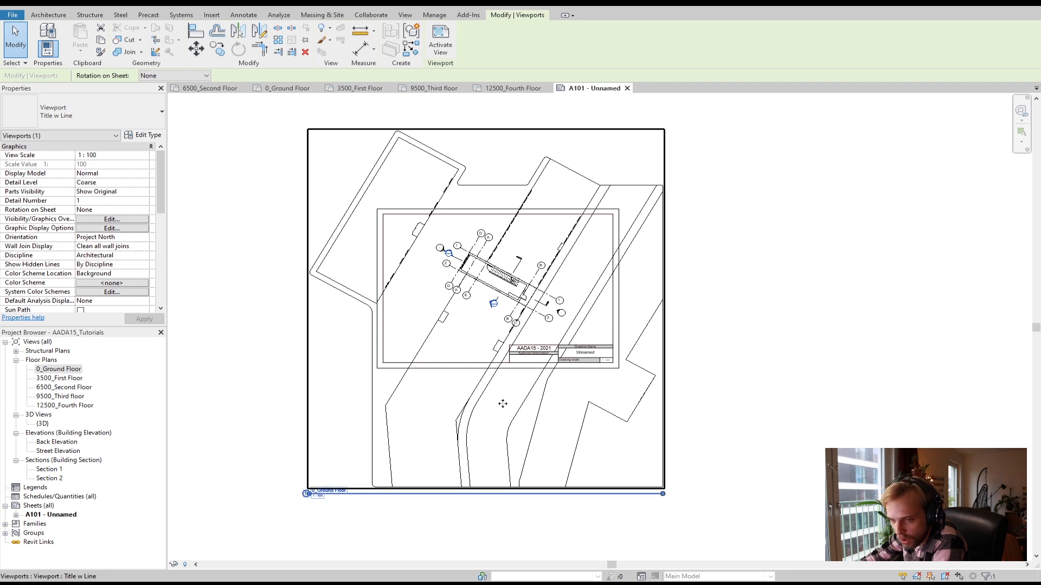
left_click(236, 474)
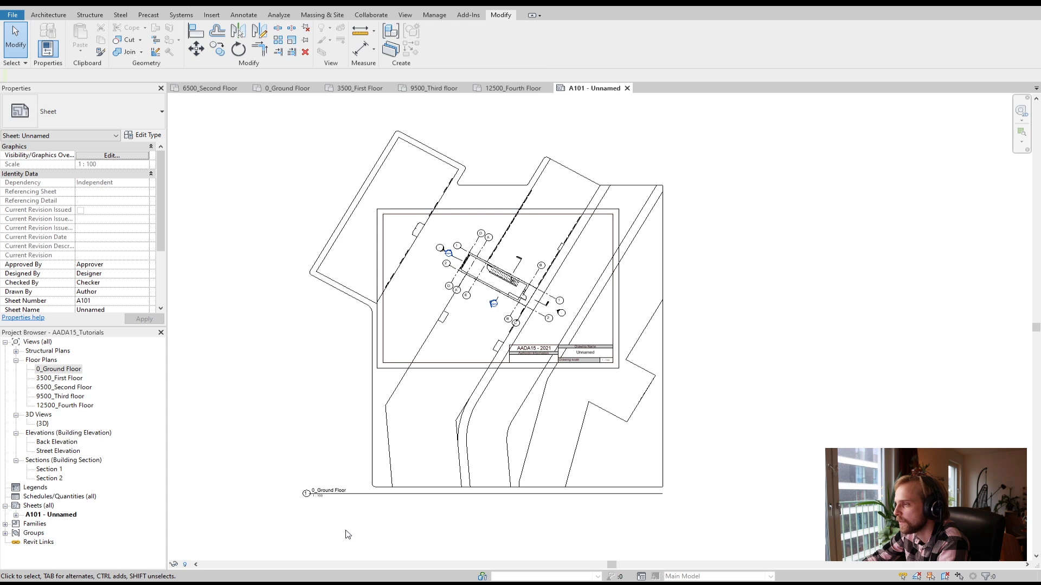
scroll(311, 530, "up", 1)
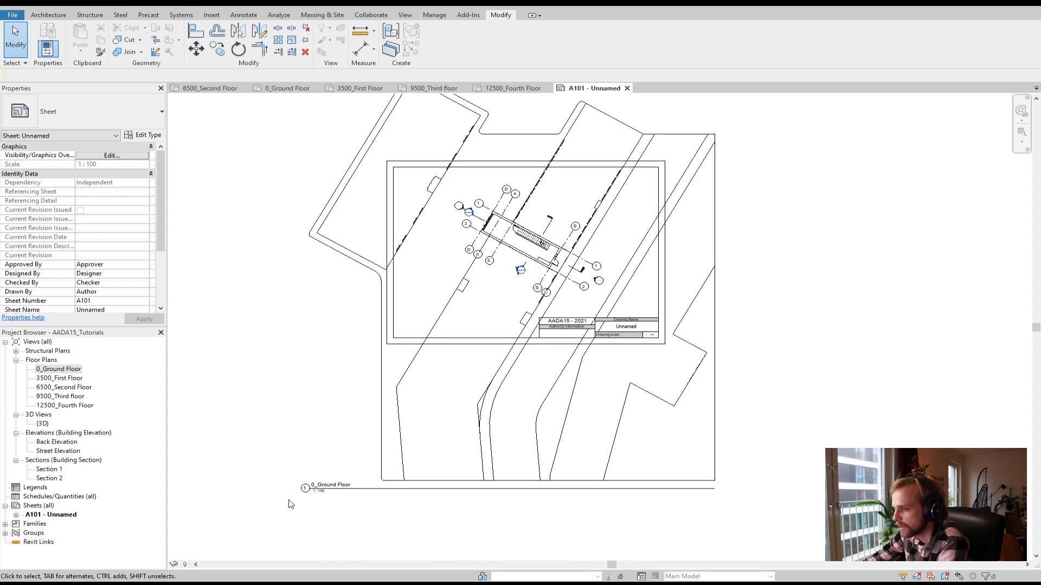
scroll(313, 502, "up", 2)
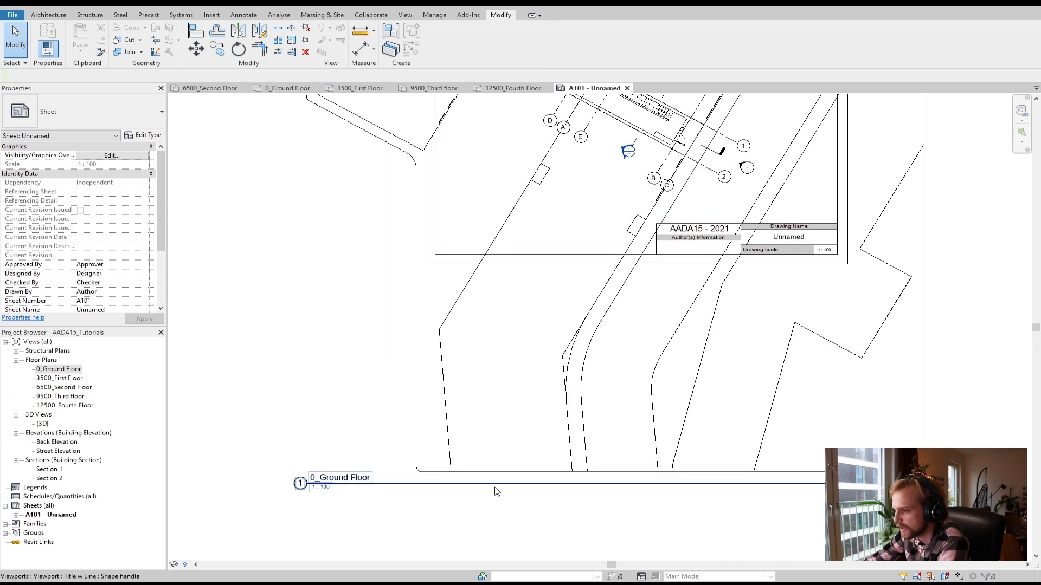
left_click(259, 494)
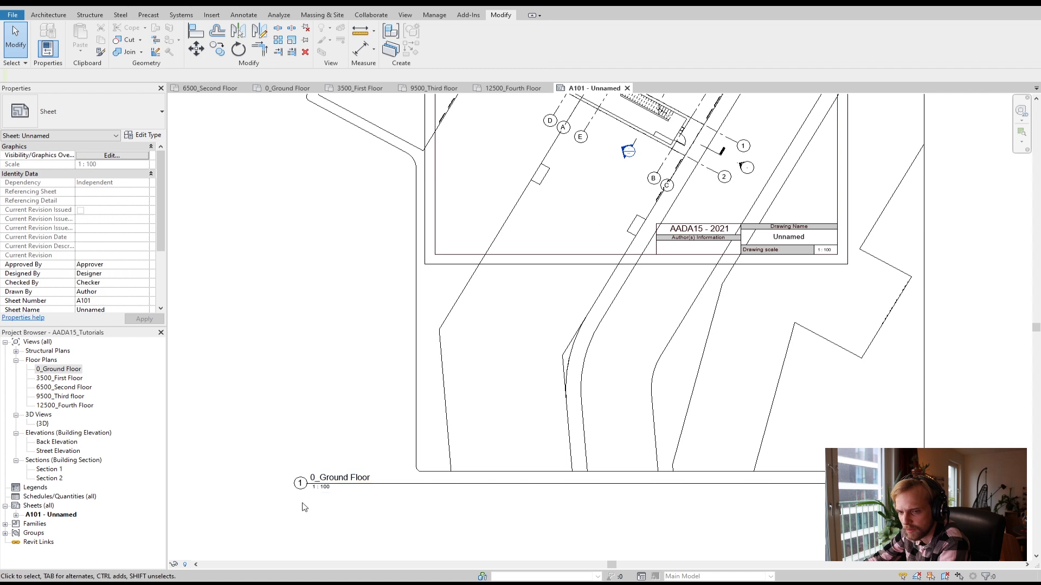
scroll(355, 490, "down", 2)
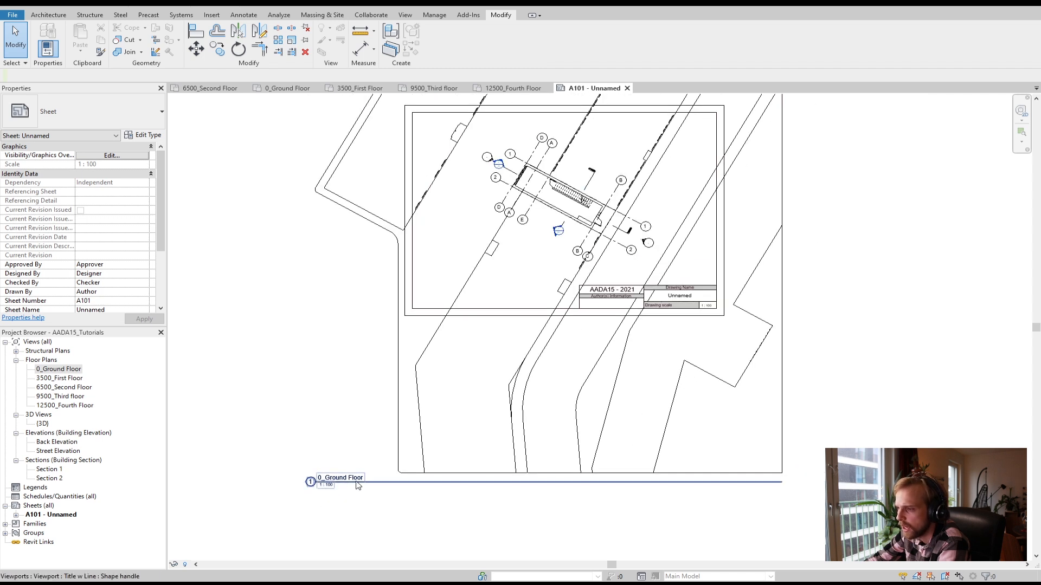
left_click(358, 486)
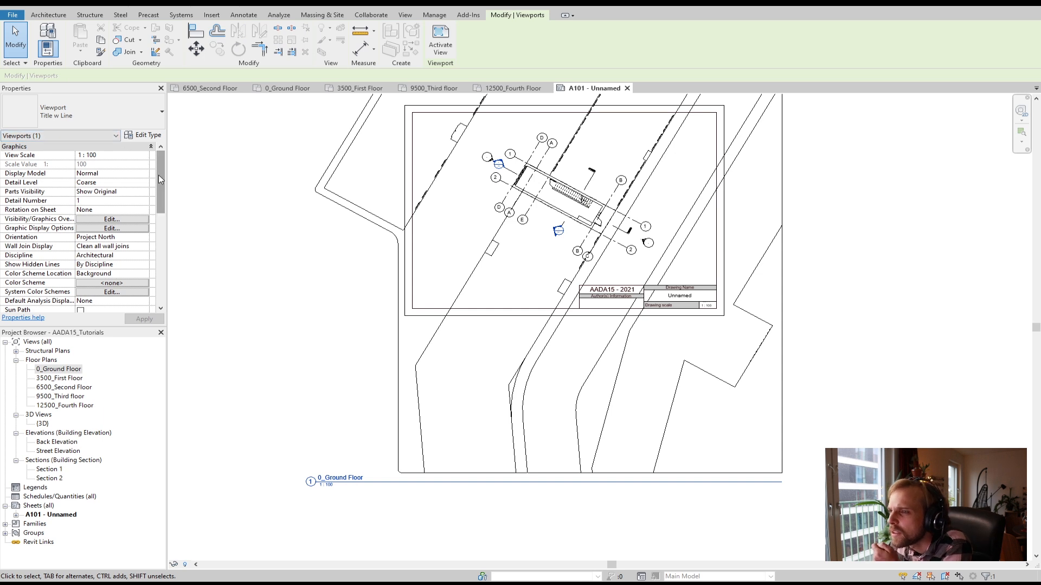
left_click(150, 136)
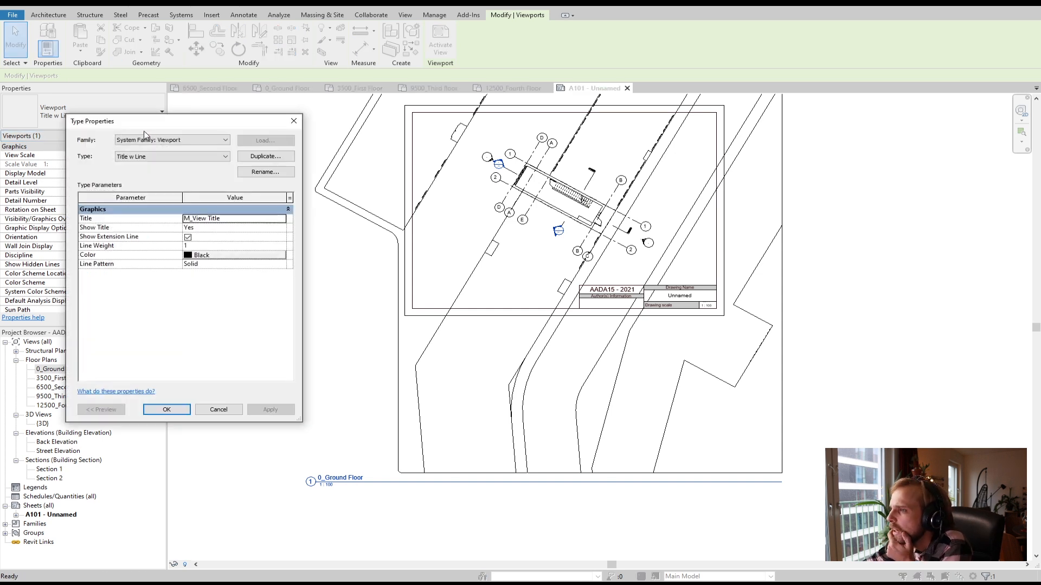
left_click(294, 120)
key("Escape")
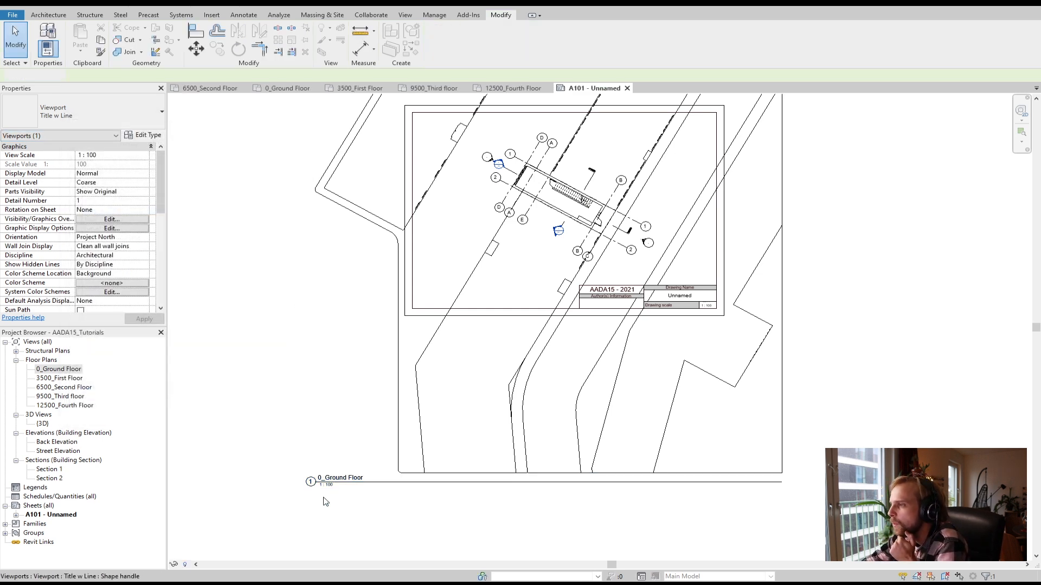
Turn off the extension line and set Show Title to No in the ground floor viewport's type properties
left_click(331, 482)
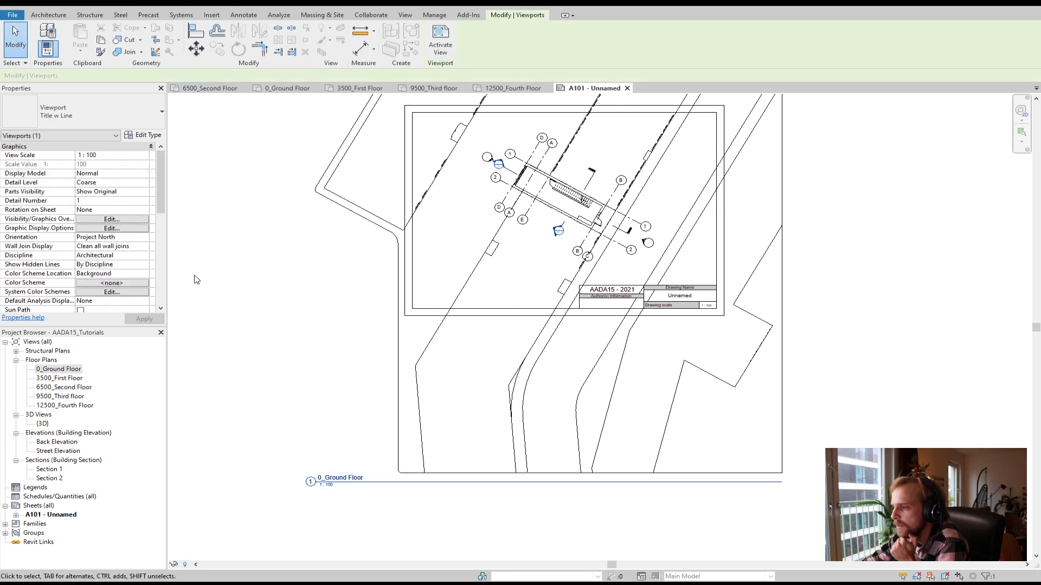
left_click(146, 136)
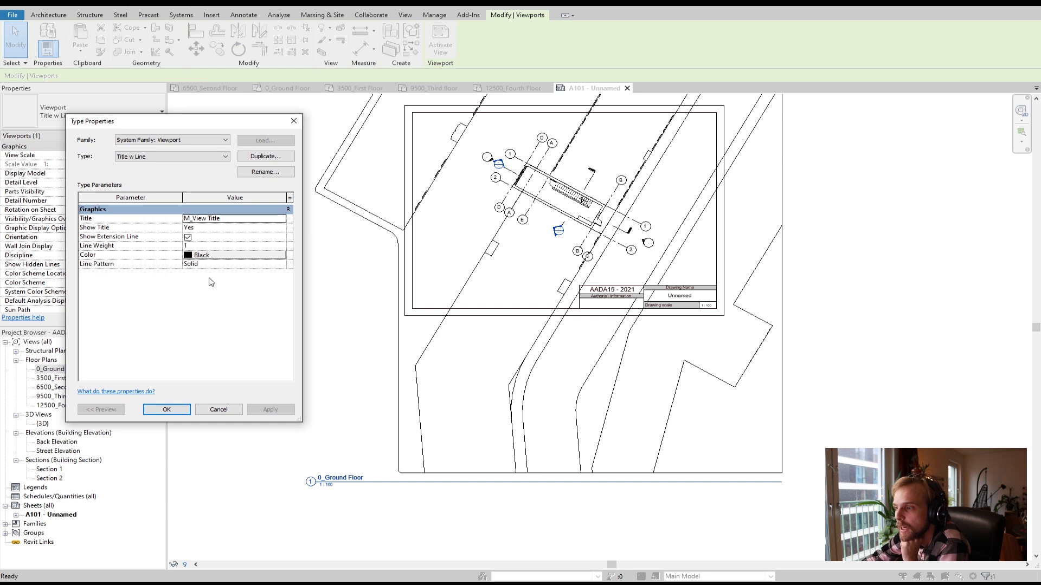
left_click(189, 238)
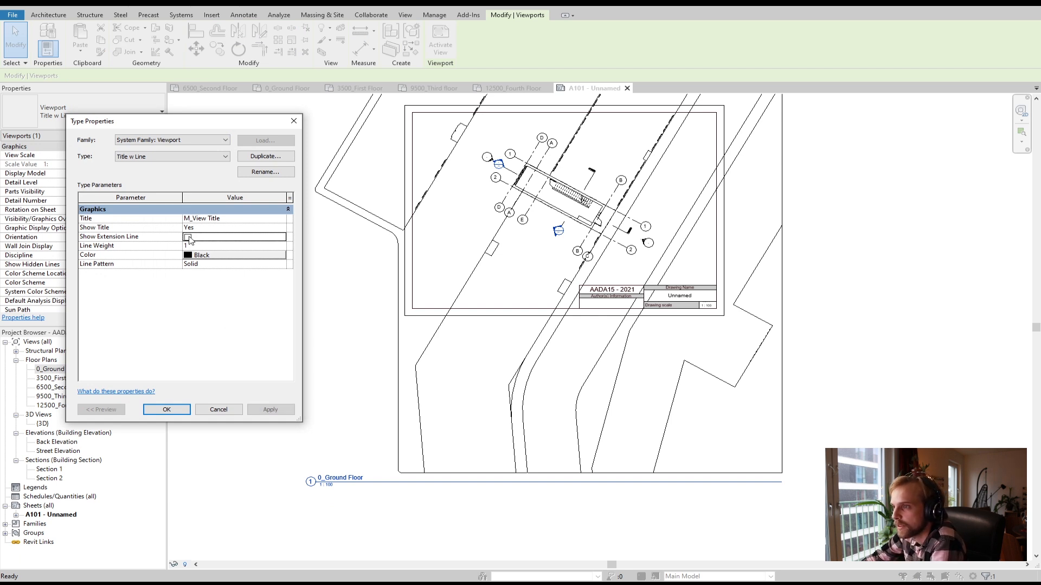
left_click(216, 228)
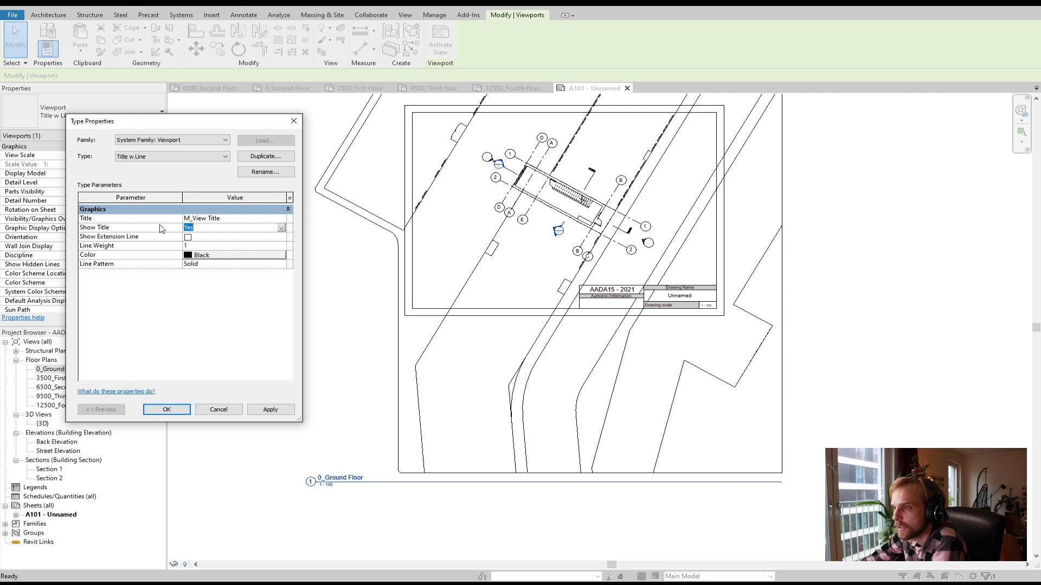
left_click(282, 228)
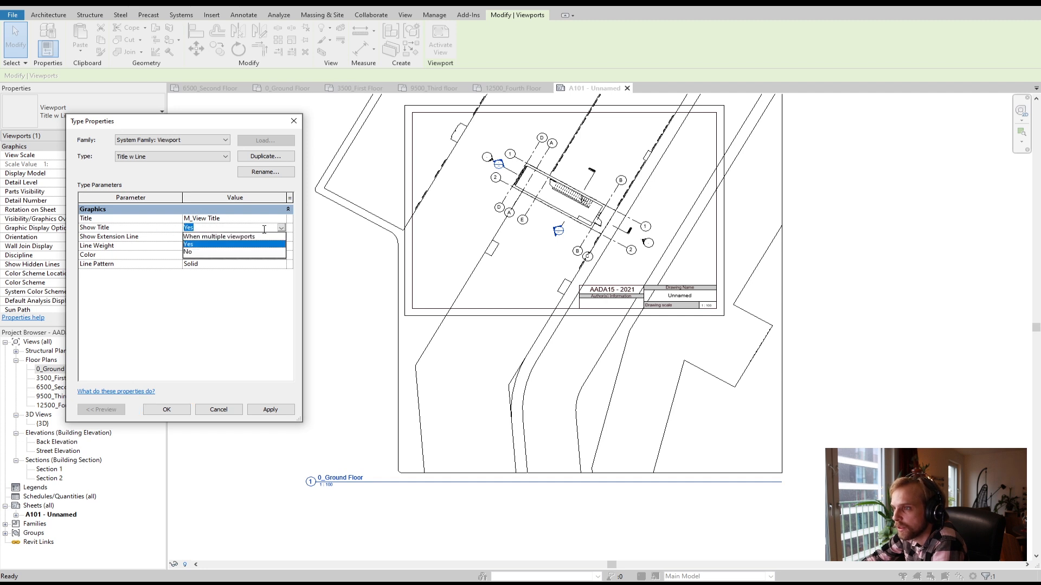
left_click(190, 252)
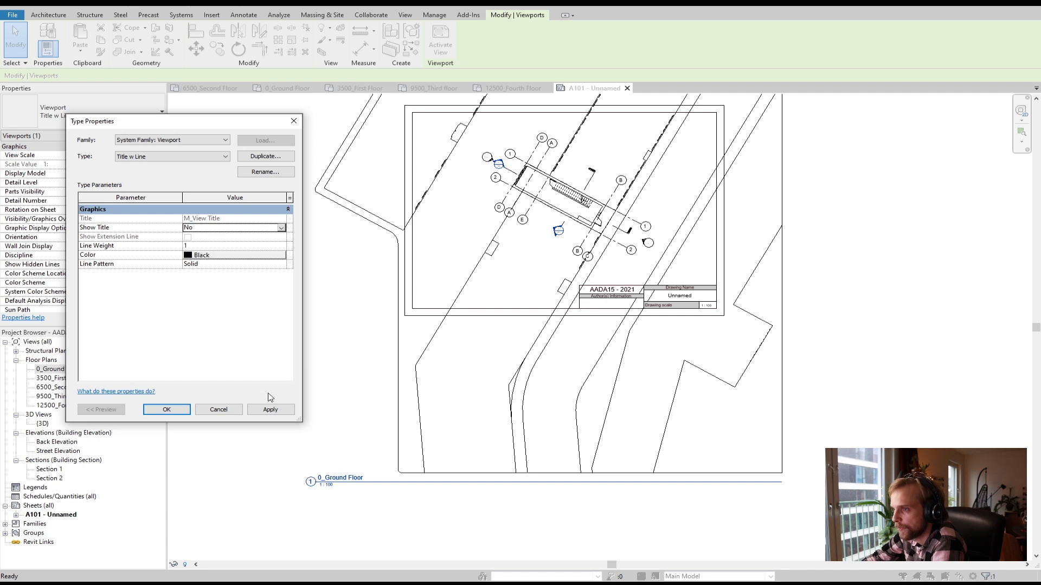
left_click(275, 410)
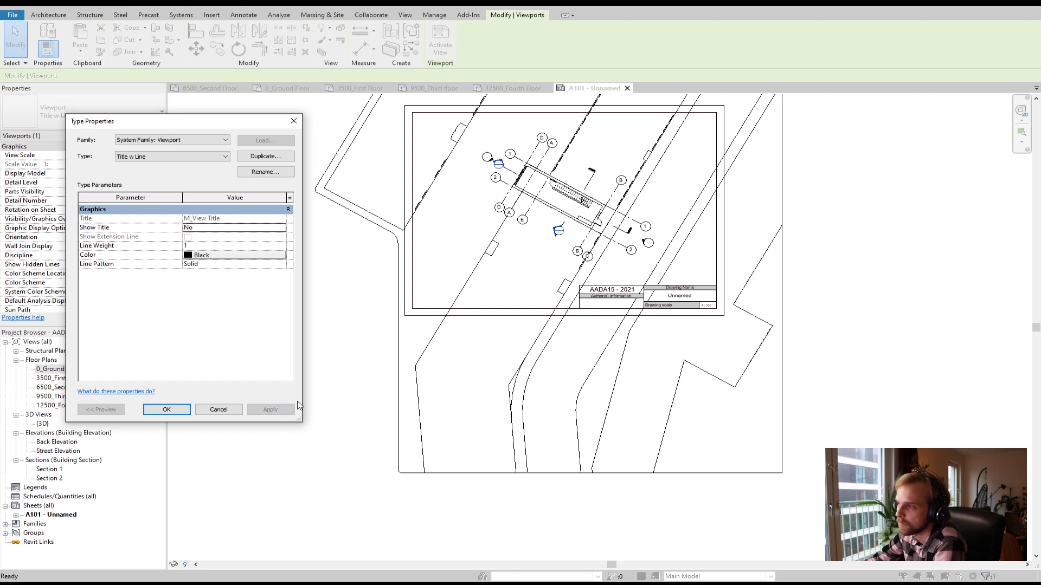
left_click(165, 410)
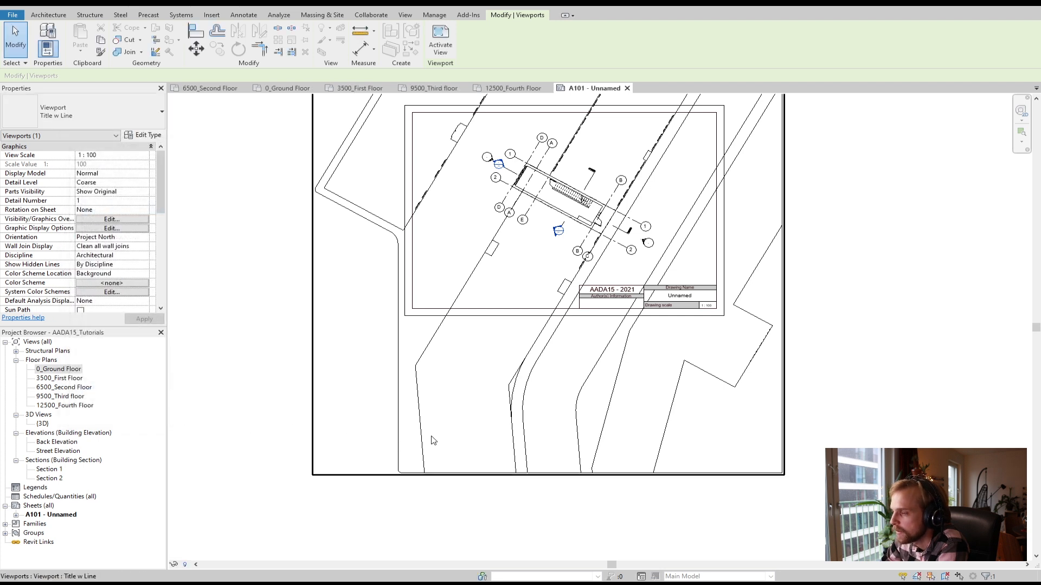
left_click(249, 285)
Enable Crop View and Crop Region Visible for the ground floor viewport on the sheet
scroll(250, 286, "down", 1)
middle_click_drag(256, 275, 258, 358)
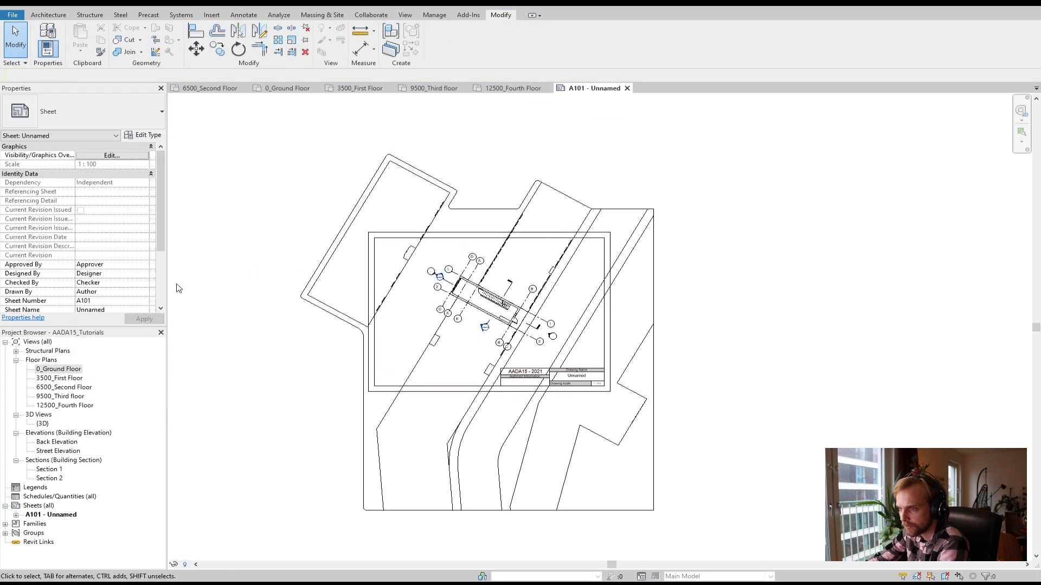
left_click(329, 263)
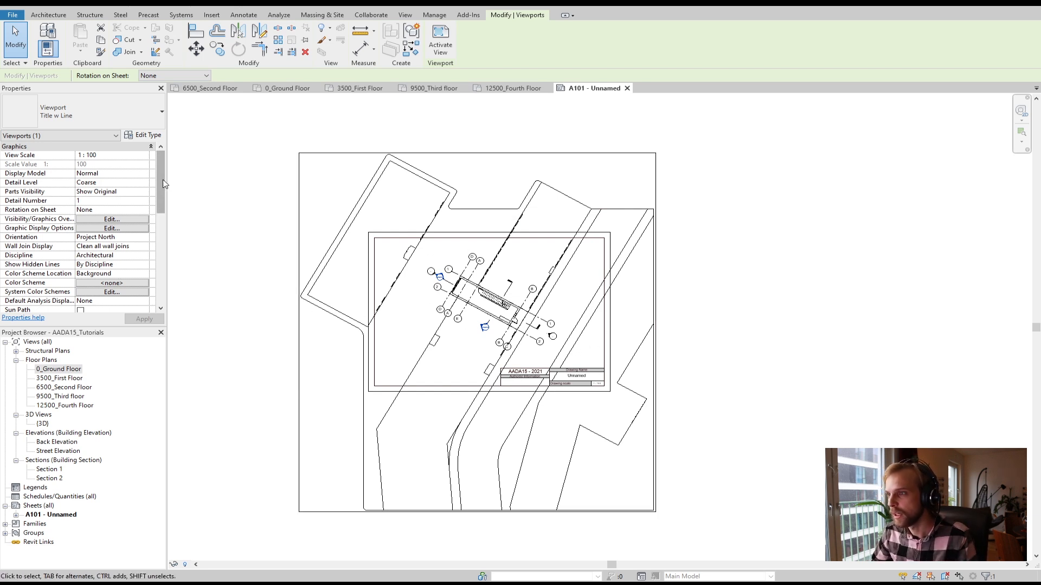
mouse_move(160, 184)
left_mouse_down()
mouse_move(157, 213)
mouse_move(160, 164)
left_mouse_up()
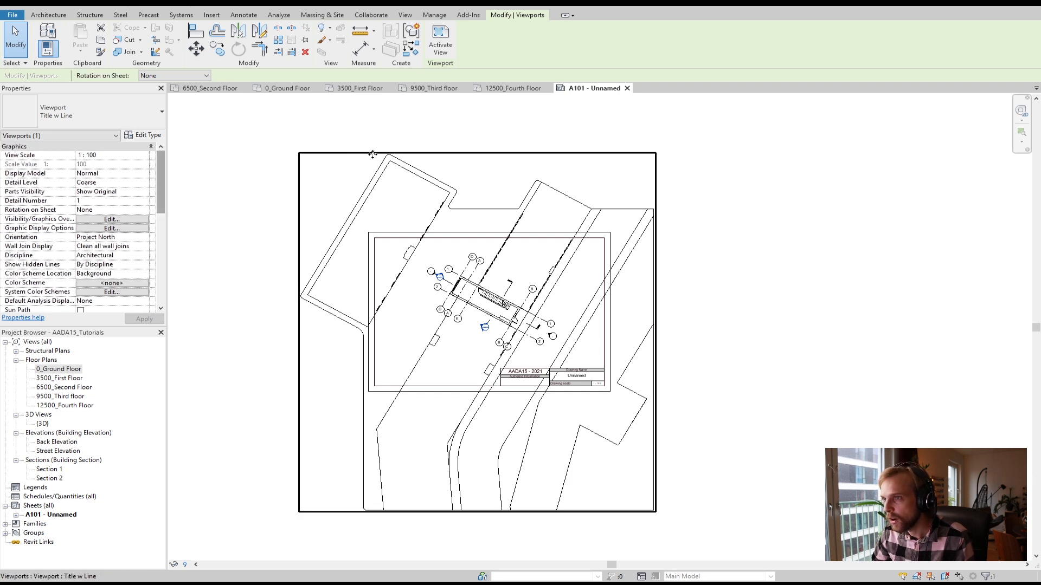
left_click_drag(158, 182, 156, 236)
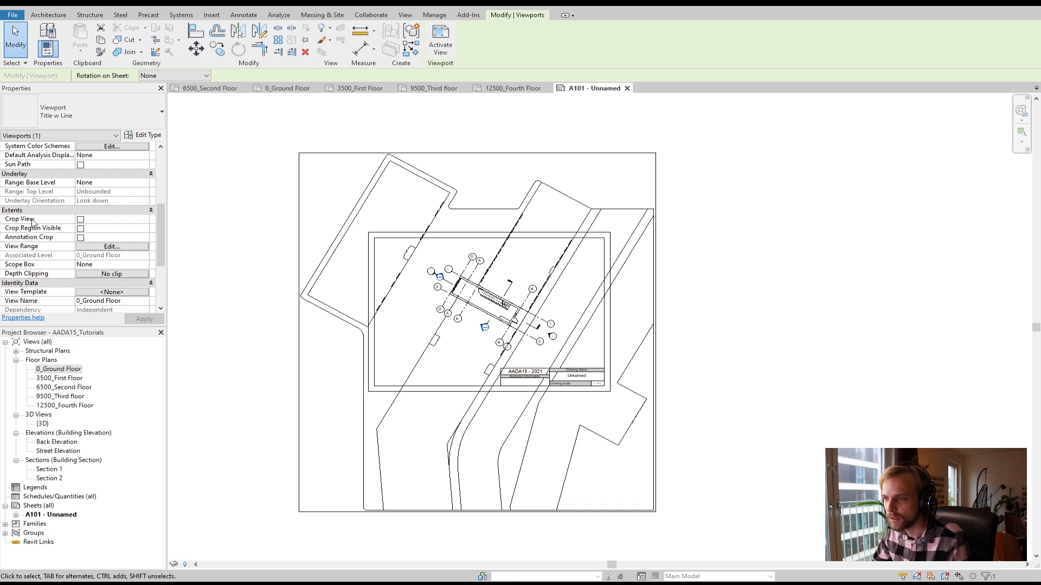
left_click(81, 219)
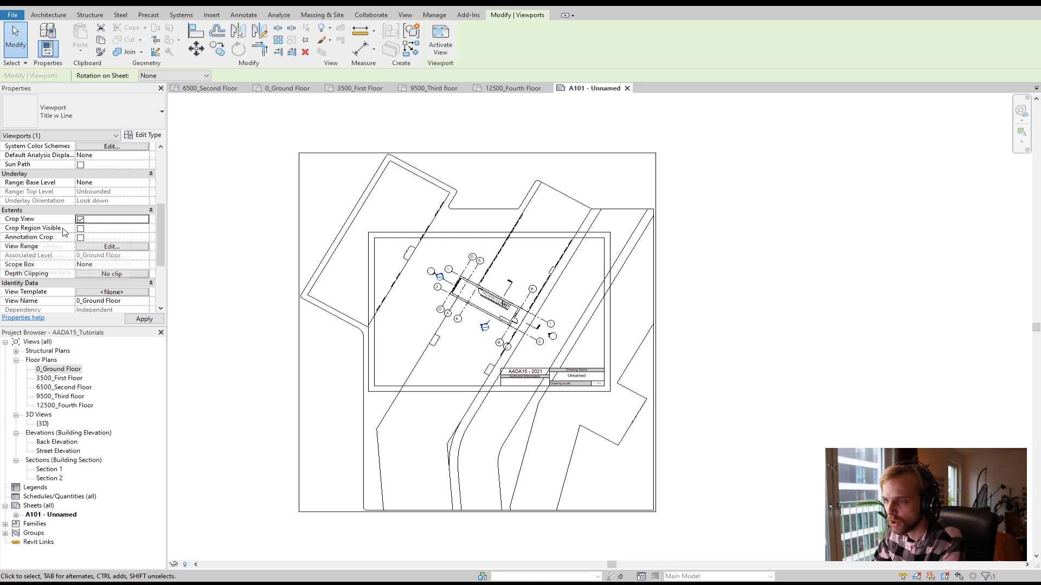
left_click(81, 228)
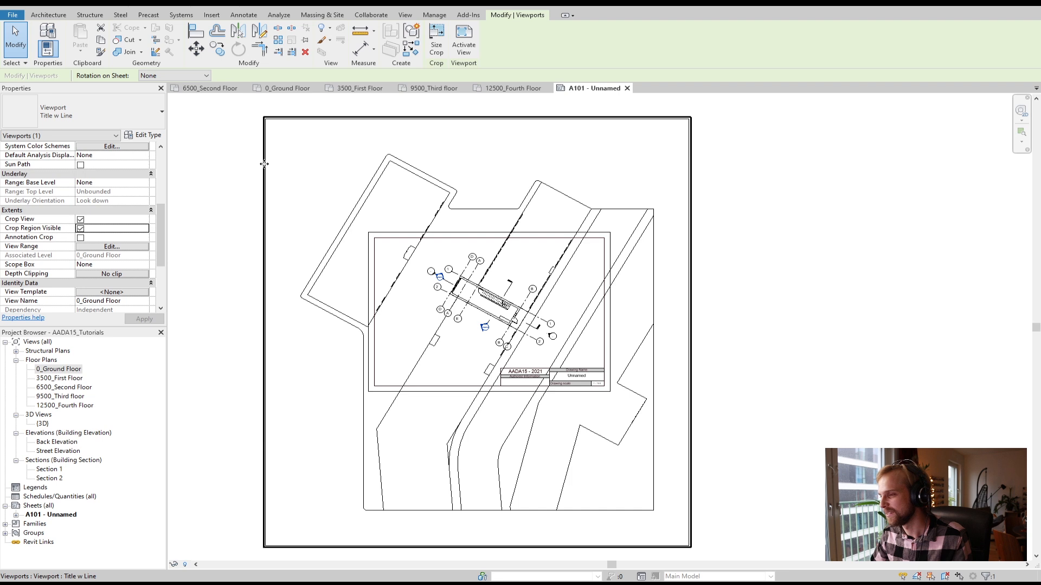
scroll(258, 239, "down", 3)
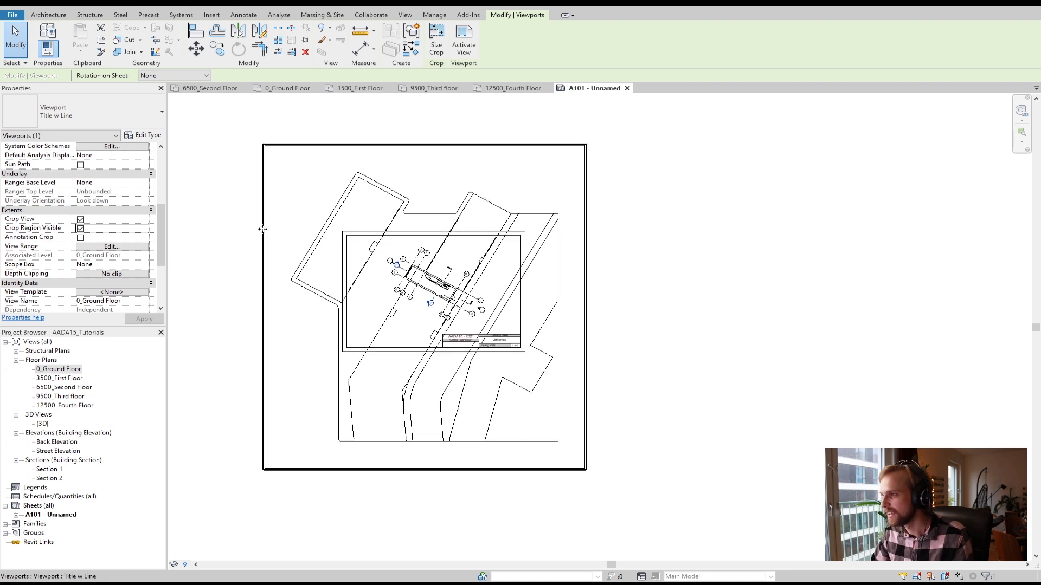
left_click(250, 321)
left_click(265, 277)
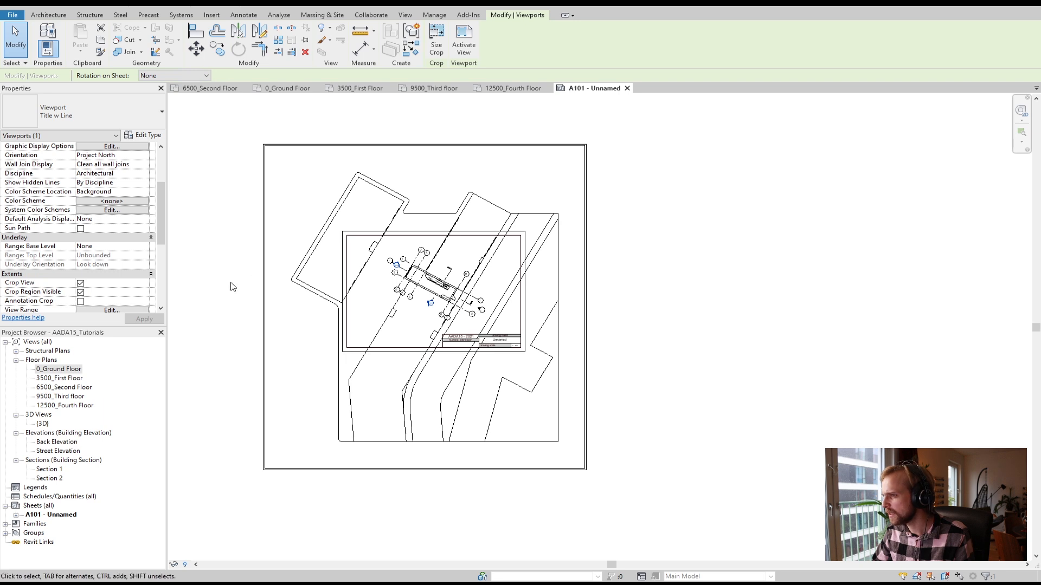
scroll(262, 292, "up", 1)
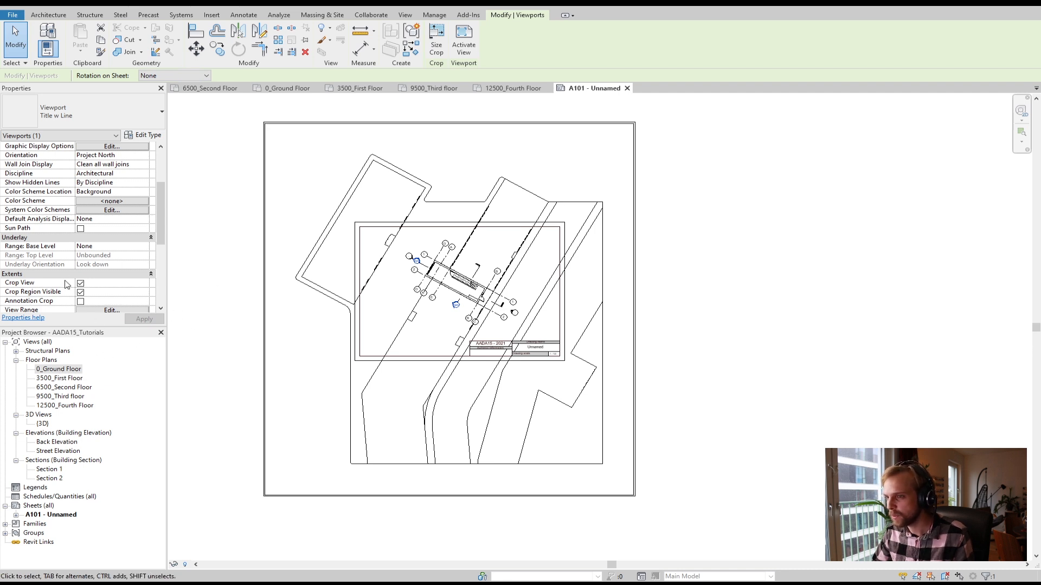
In the 0_Ground Floor plan, shrink the crop region on all four sides closely around the building and its grid bubbles
double_click(63, 371)
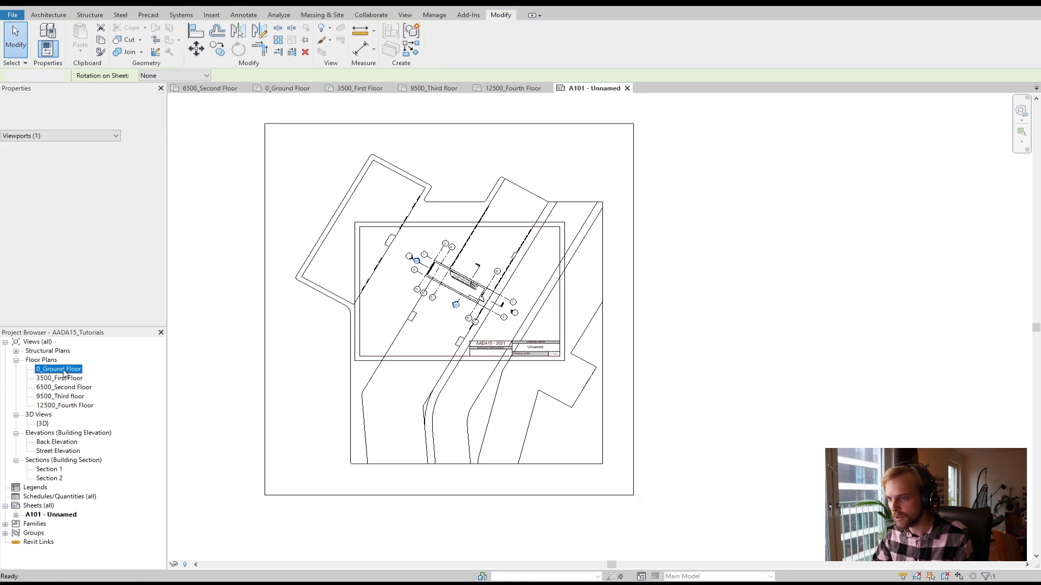
scroll(363, 349, "down", 5)
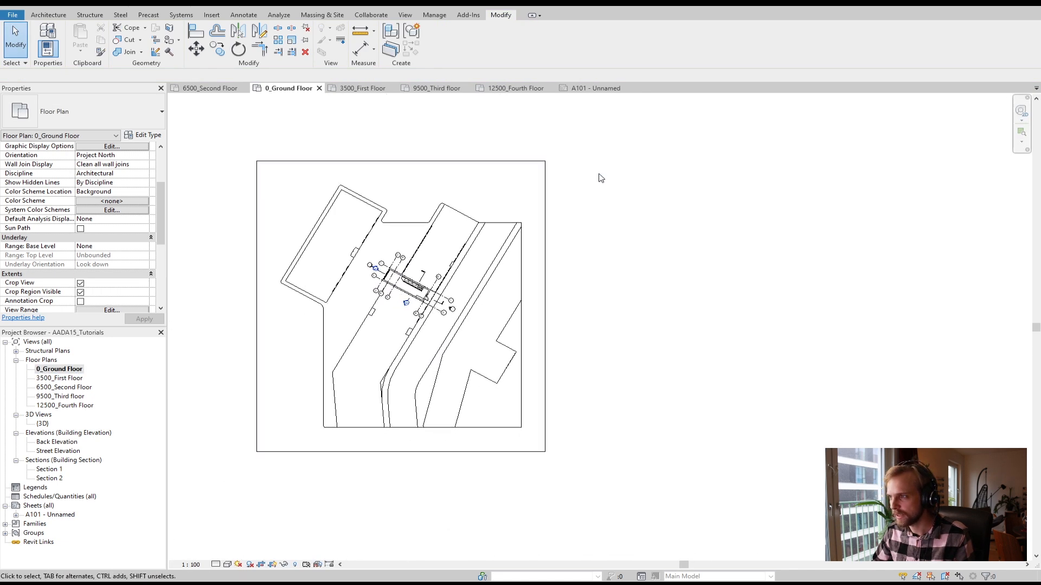
left_click(545, 412)
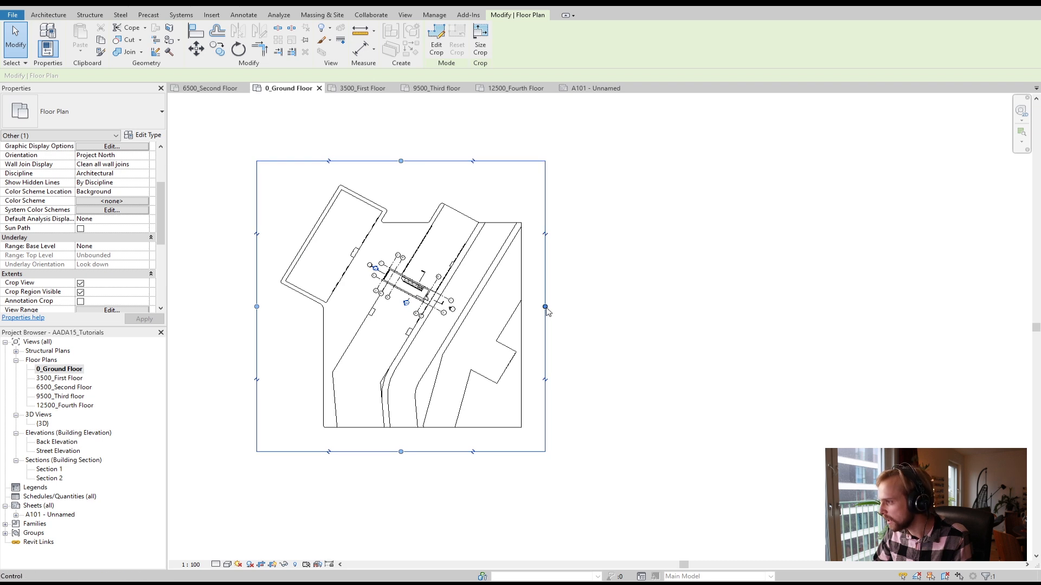
left_click_drag(545, 307, 508, 306)
left_click_drag(382, 161, 382, 241)
left_click_drag(256, 346, 345, 347)
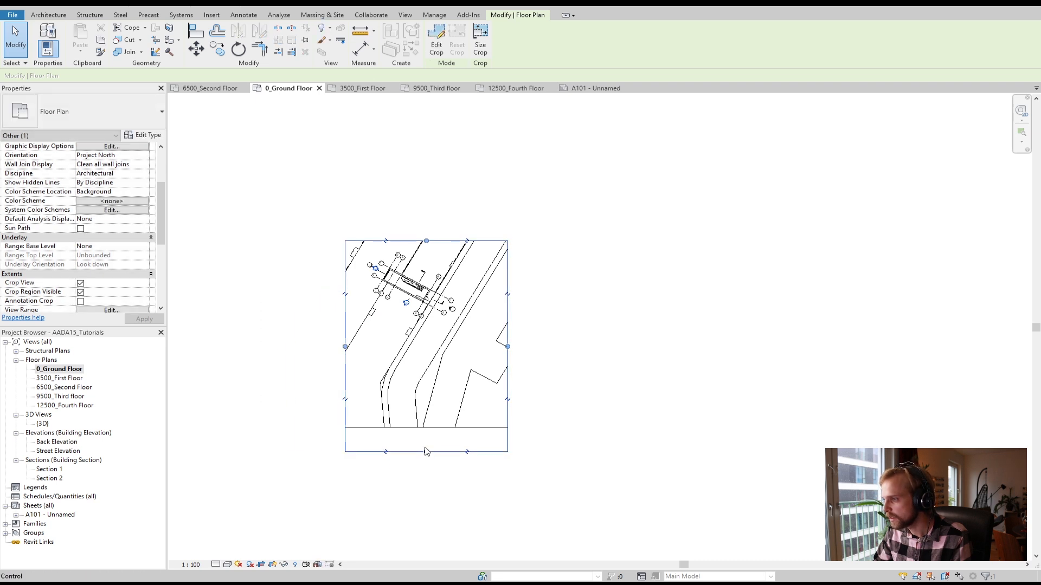
left_click_drag(426, 450, 444, 333)
left_click_drag(508, 286, 489, 289)
left_click(377, 388)
scroll(393, 321, "up", 2)
middle_click_drag(393, 320, 415, 375)
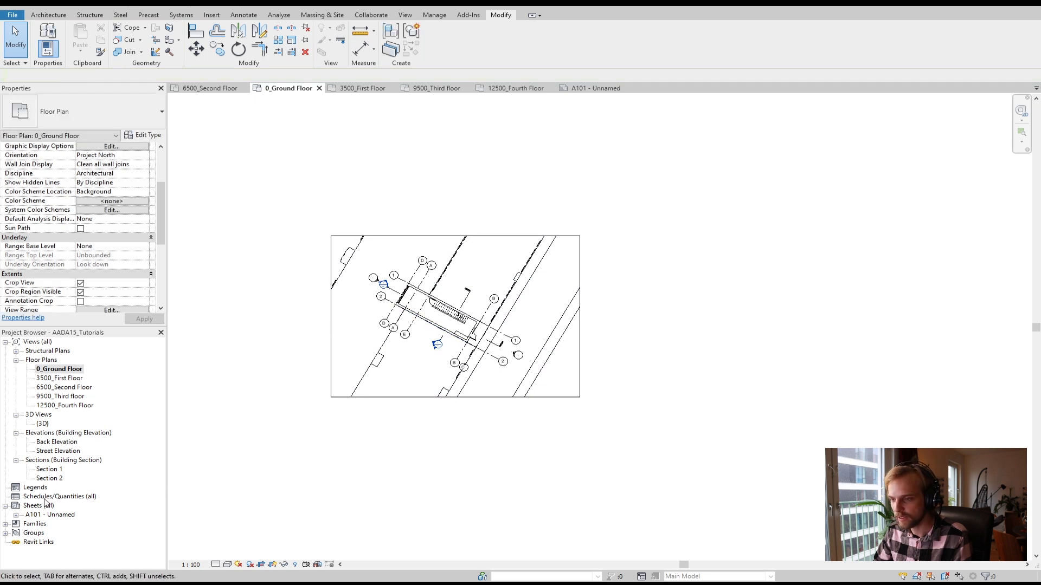
Check the crop on sheet A101, then trim the 0_Ground Floor crop region's upper, lower and left edges further to clear the titleblock
double_click(49, 515)
scroll(449, 268, "up", 3)
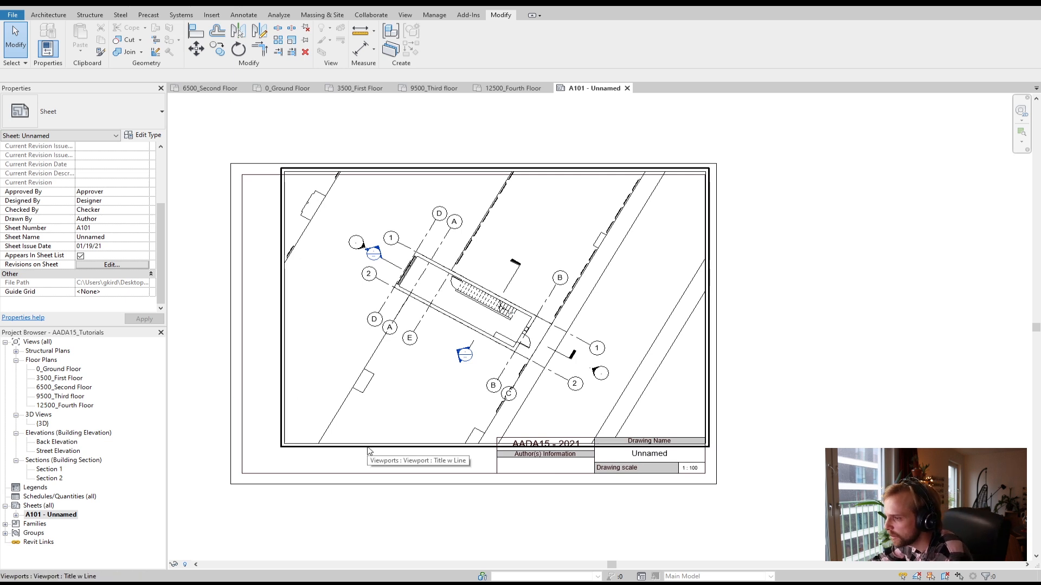
left_click(59, 370)
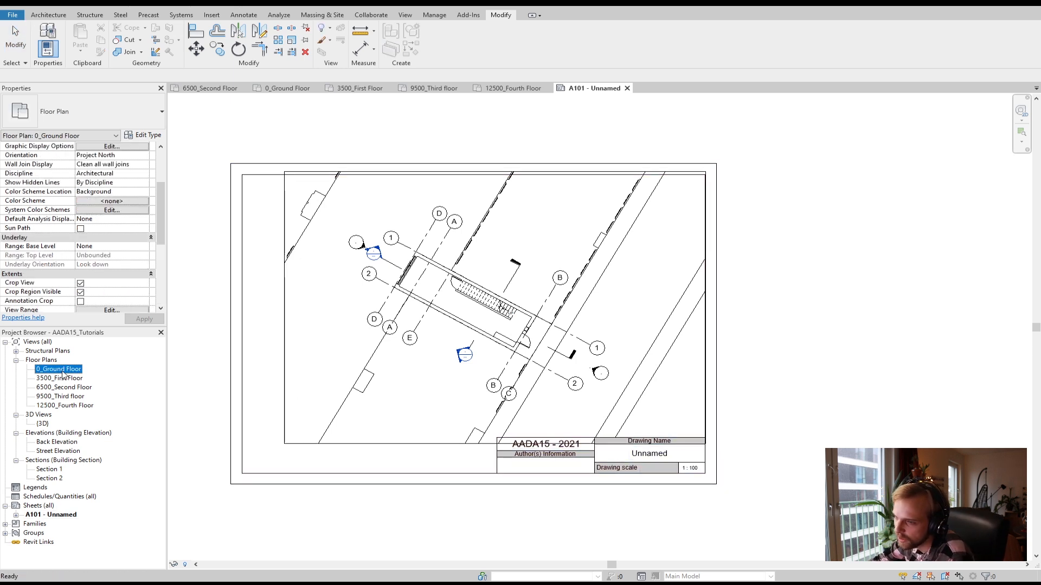
double_click(62, 371)
left_click(455, 397)
left_click_drag(455, 399, 456, 380)
left_click_drag(455, 239, 456, 250)
mouse_move(331, 315)
left_mouse_down()
mouse_move(343, 315)
mouse_move(334, 317)
left_mouse_up()
left_click(243, 356)
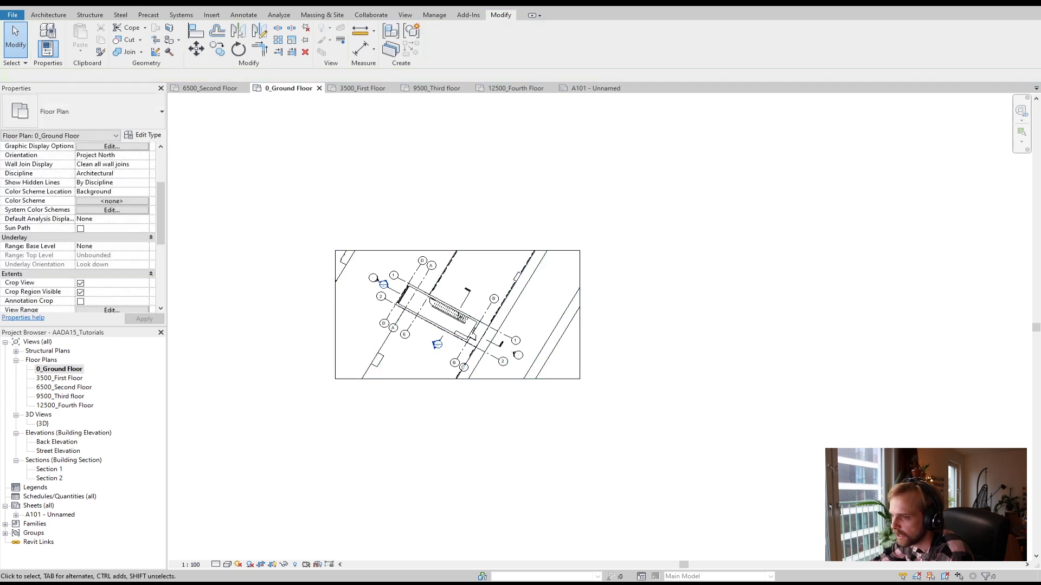
Return to sheet A101 and move the ground floor viewport left so it sits inside the frame above the titleblock
left_click(50, 515)
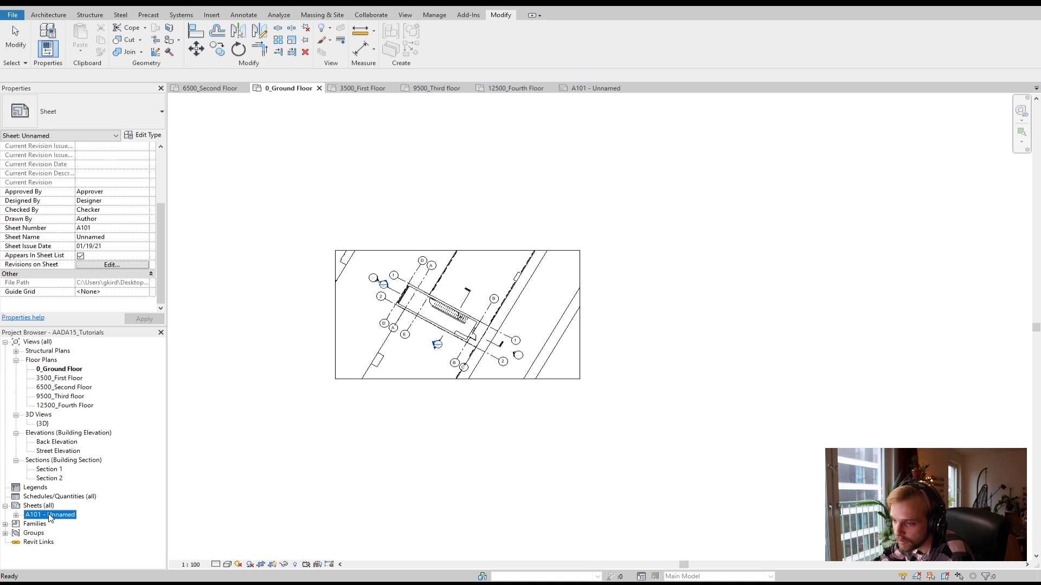
double_click(55, 515)
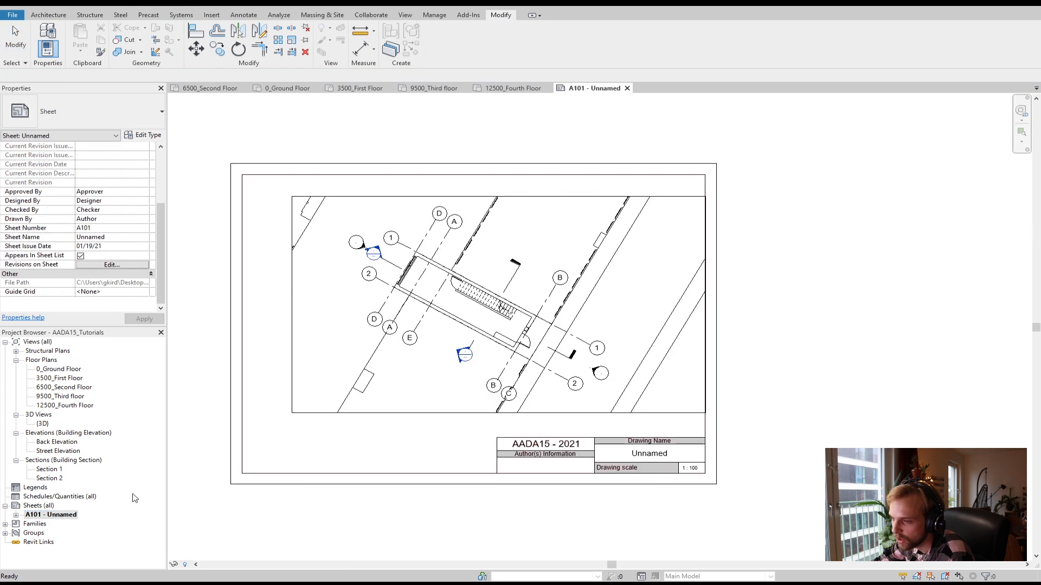
left_click(410, 203)
mouse_move(409, 204)
left_mouse_down()
mouse_move(389, 190)
mouse_move(403, 190)
left_mouse_up()
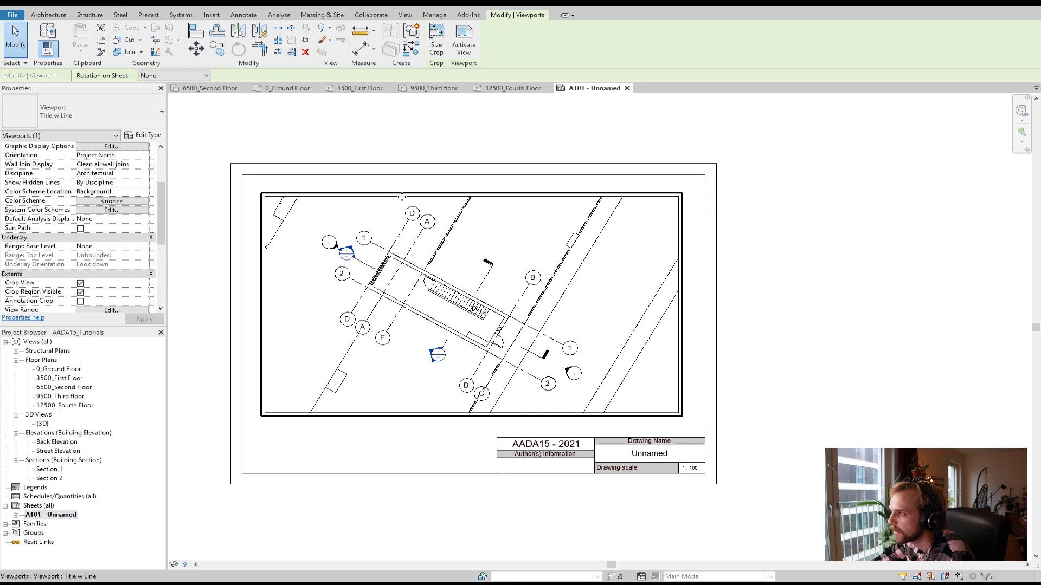
left_click(776, 298)
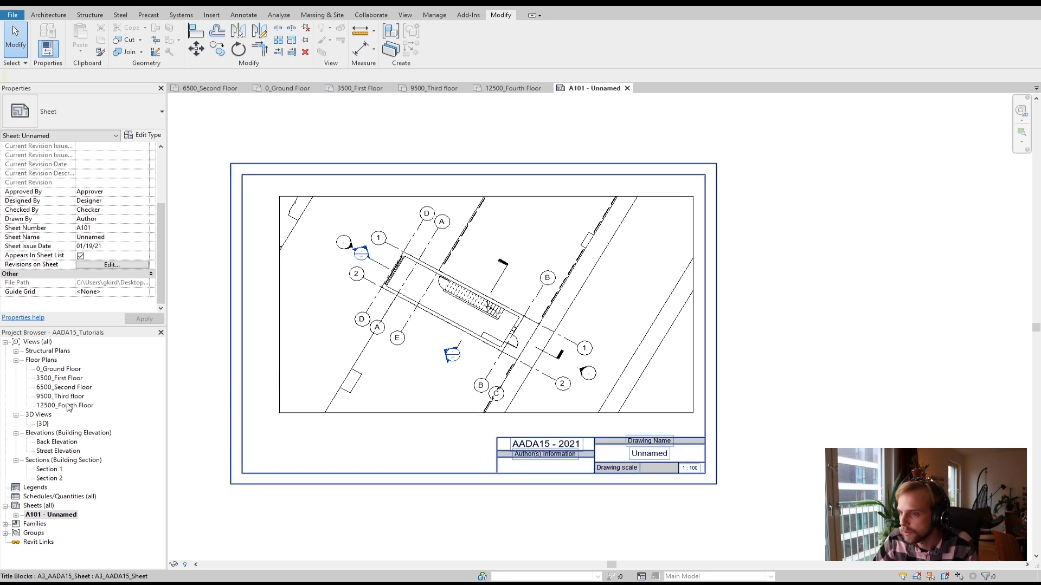
Try a 1:500 view scale on the ground floor viewport and inspect the resulting plan on the sheet
left_click(286, 255)
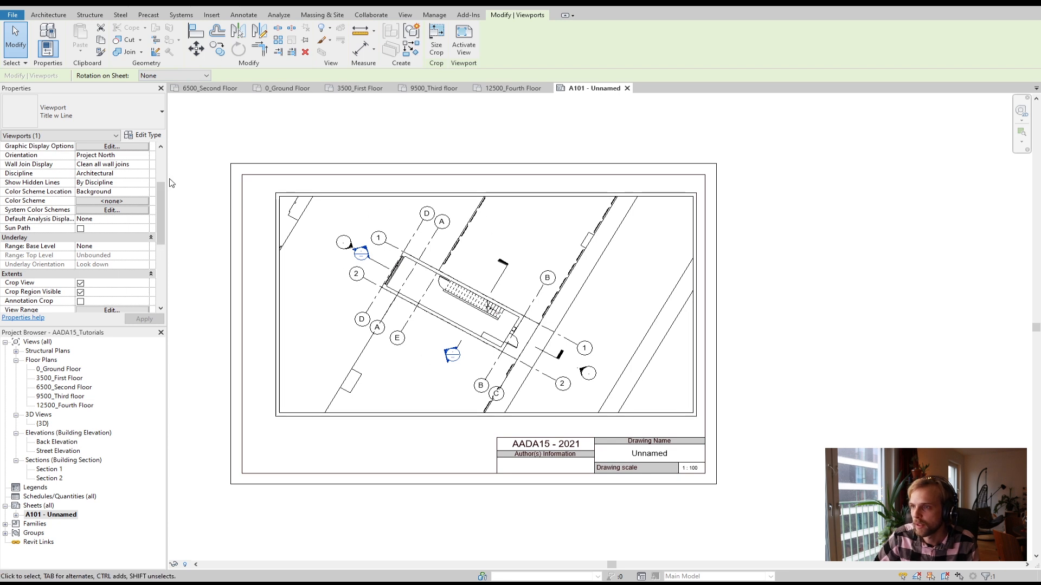
scroll(101, 152, "up", 5)
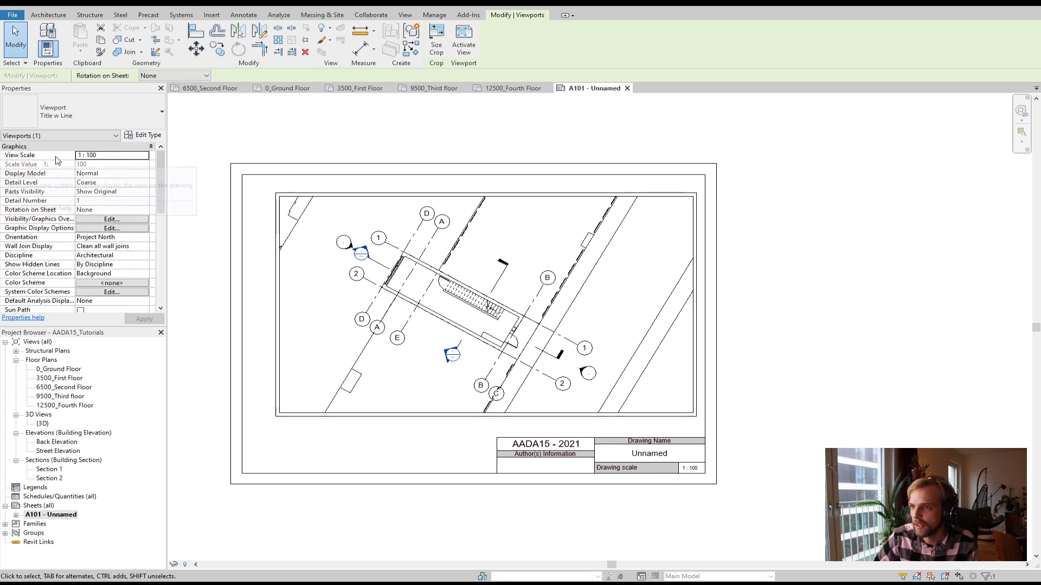
left_click(103, 156)
left_click(102, 156)
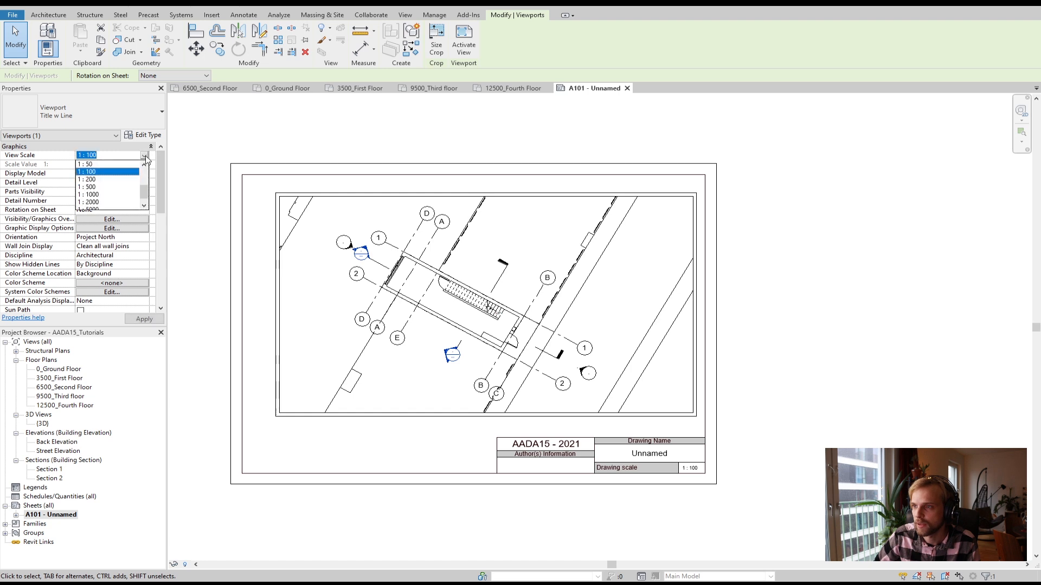
left_click(89, 187)
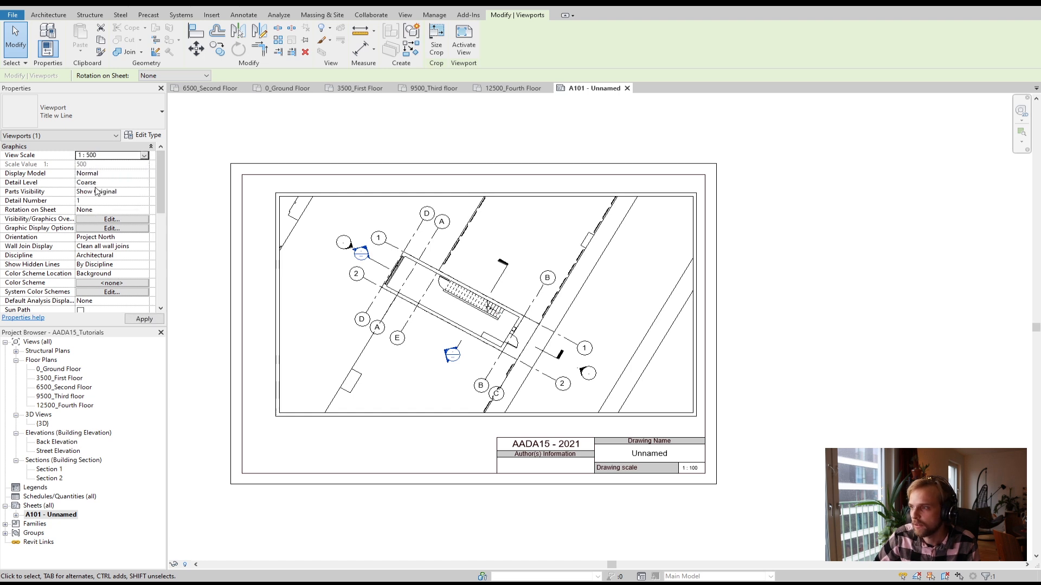
left_click(154, 320)
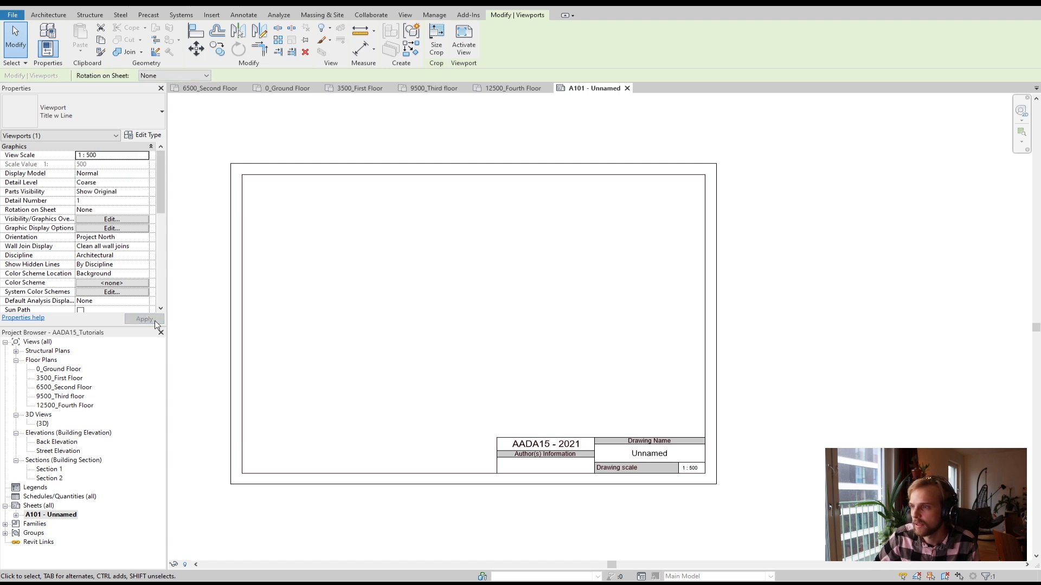
scroll(413, 316, "down", 2)
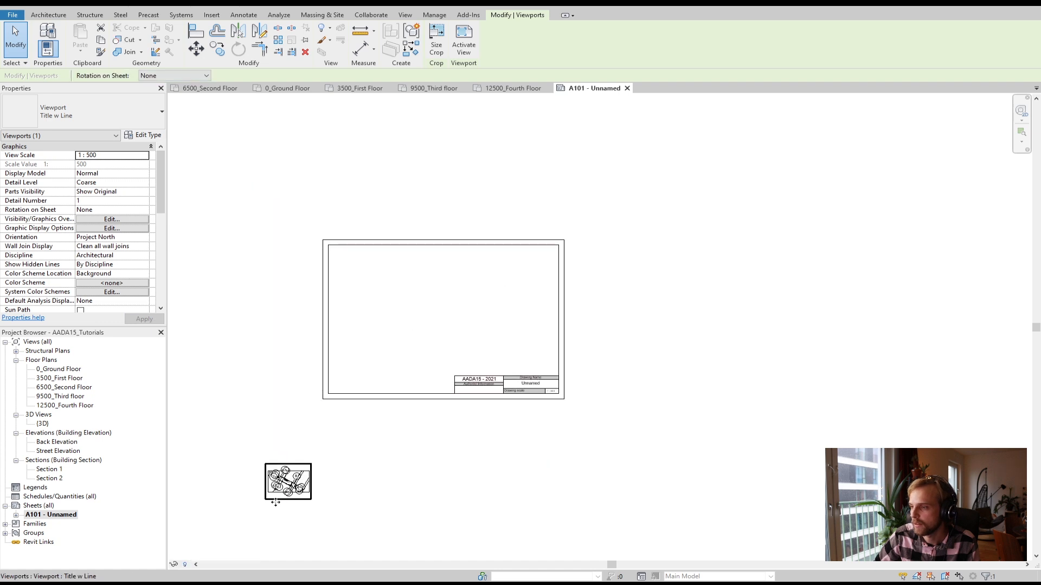
scroll(276, 503, "up", 5)
scroll(315, 466, "up", 3)
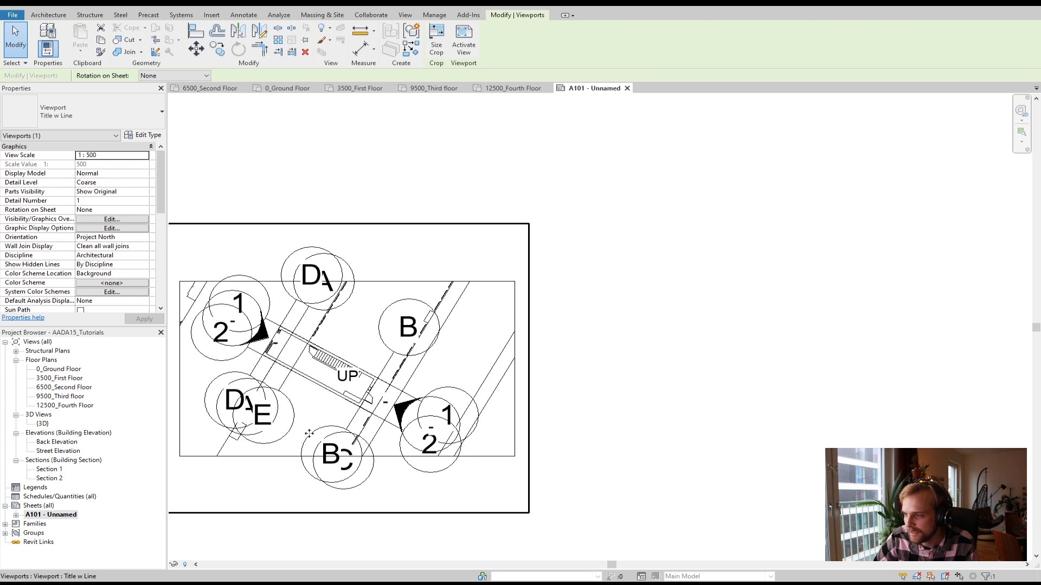
Set the ground floor viewport's view scale back to 1:100
left_click(139, 155)
left_click(144, 155)
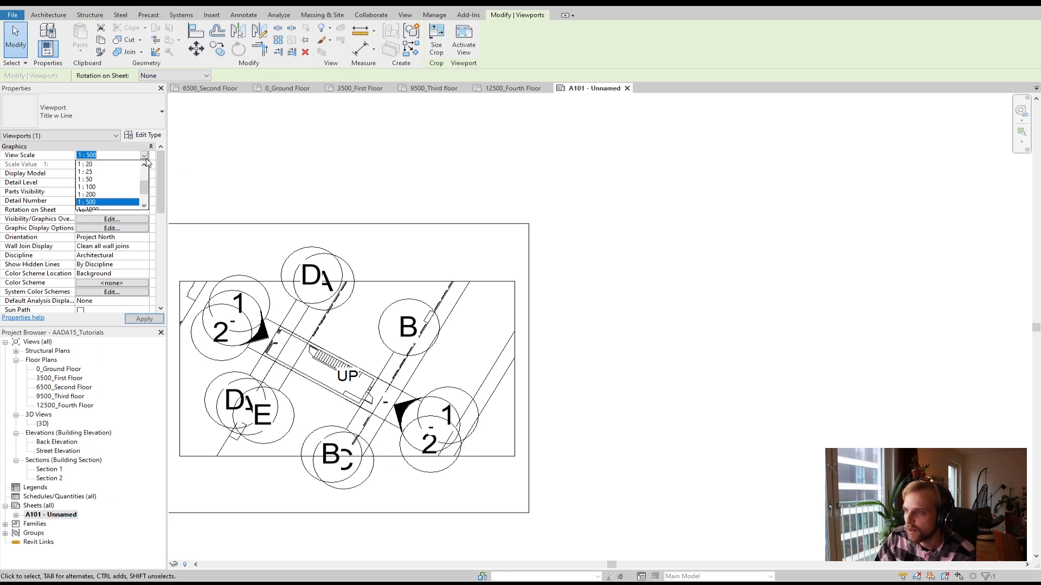
left_click(118, 188)
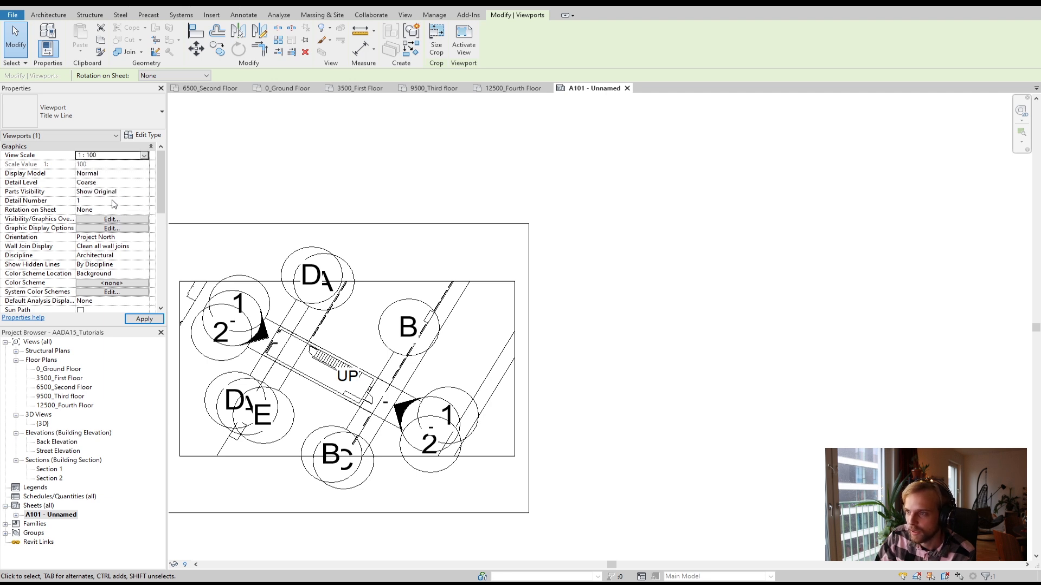
left_click(143, 319)
mouse_move(348, 318)
middle_mouse_down()
mouse_move(366, 428)
mouse_move(339, 483)
middle_mouse_up()
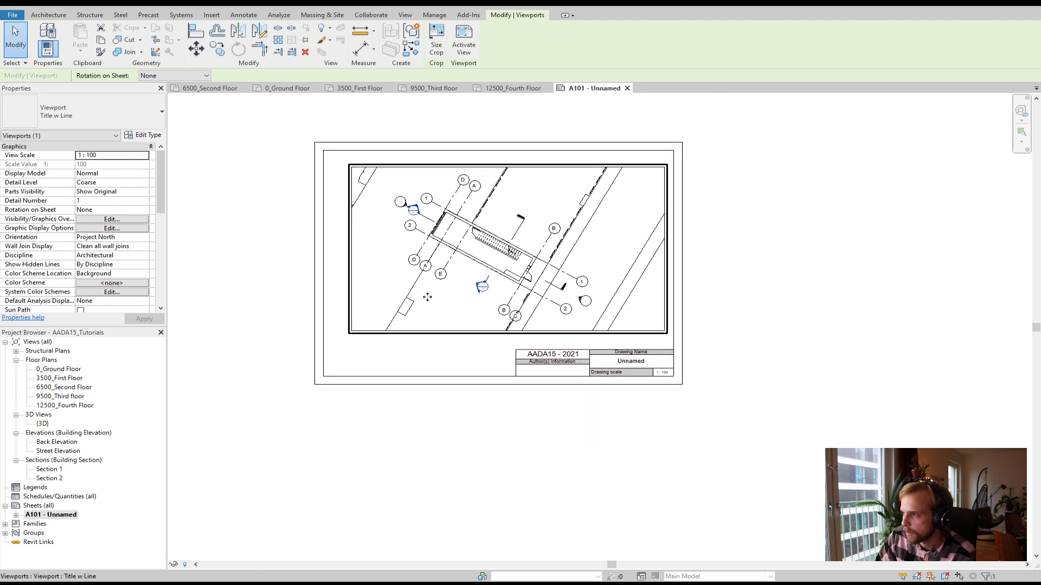
scroll(433, 295, "up", 1)
left_click(836, 357)
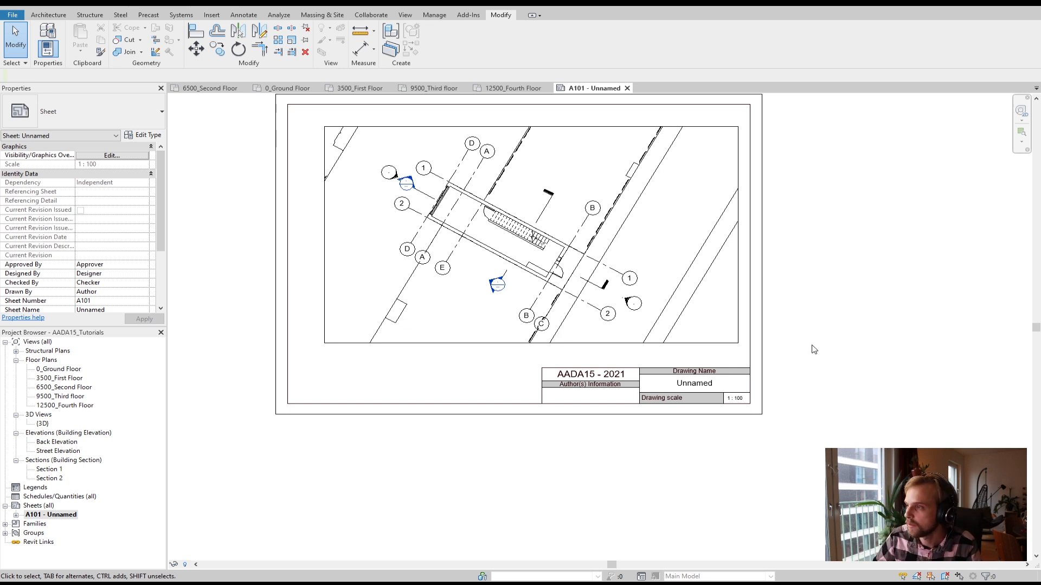
middle_click_drag(687, 368, 584, 353)
scroll(416, 399, "up", 2)
middle_click_drag(485, 423, 567, 491)
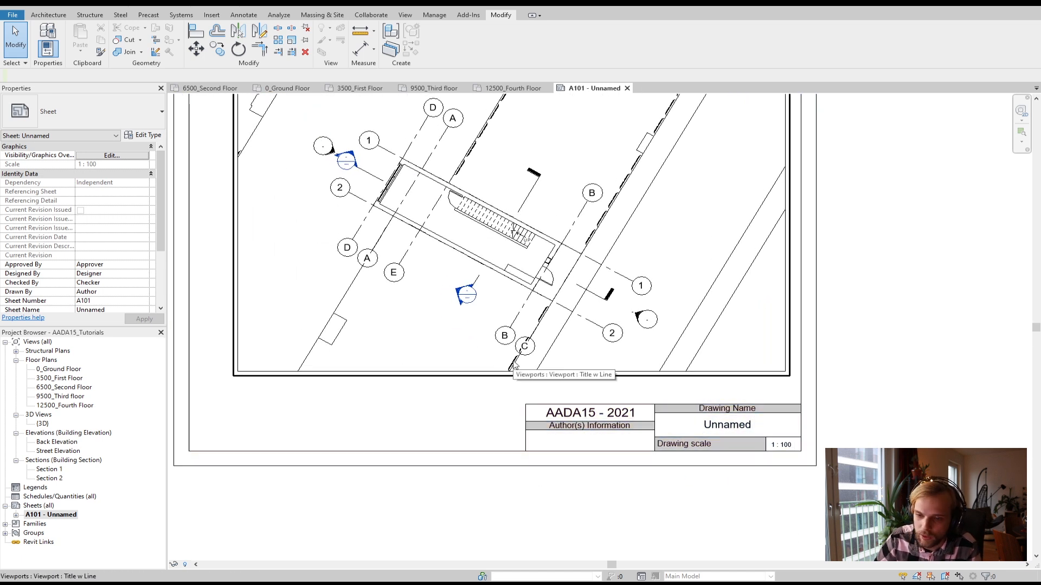
left_click(733, 433)
left_click(694, 487)
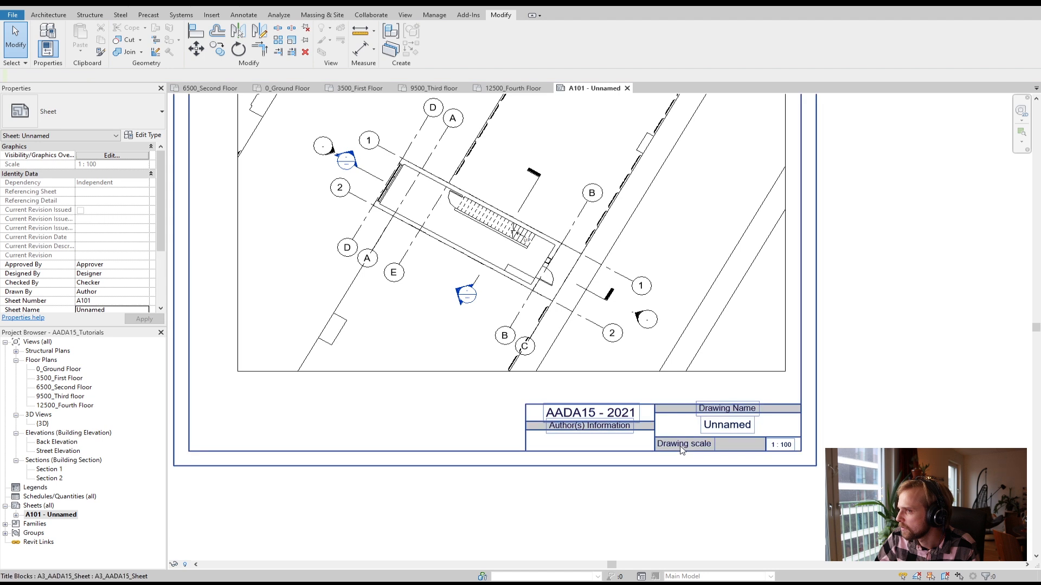
middle_click_drag(681, 450, 689, 406)
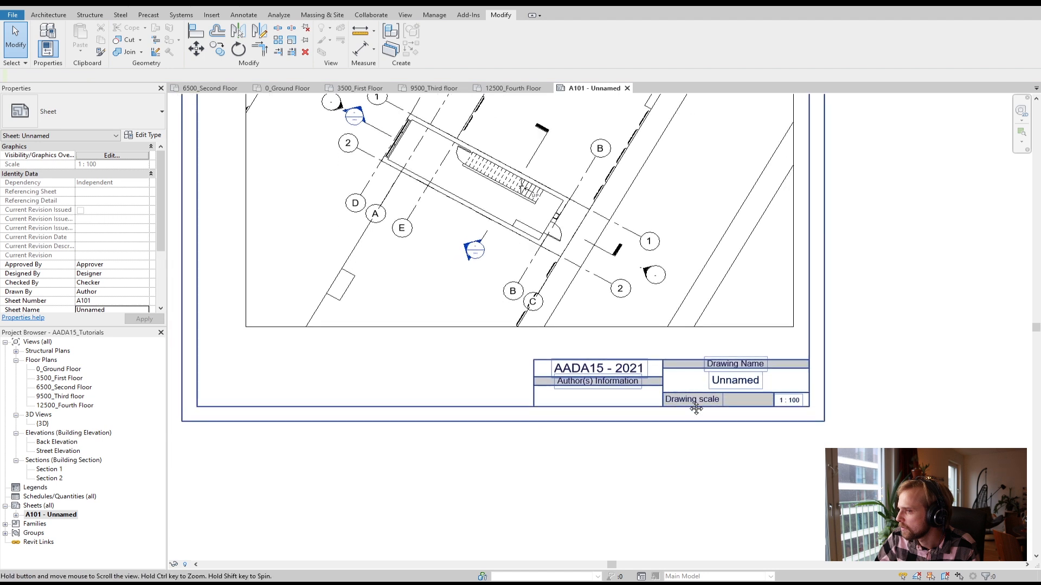
left_click(736, 384)
left_click(729, 381)
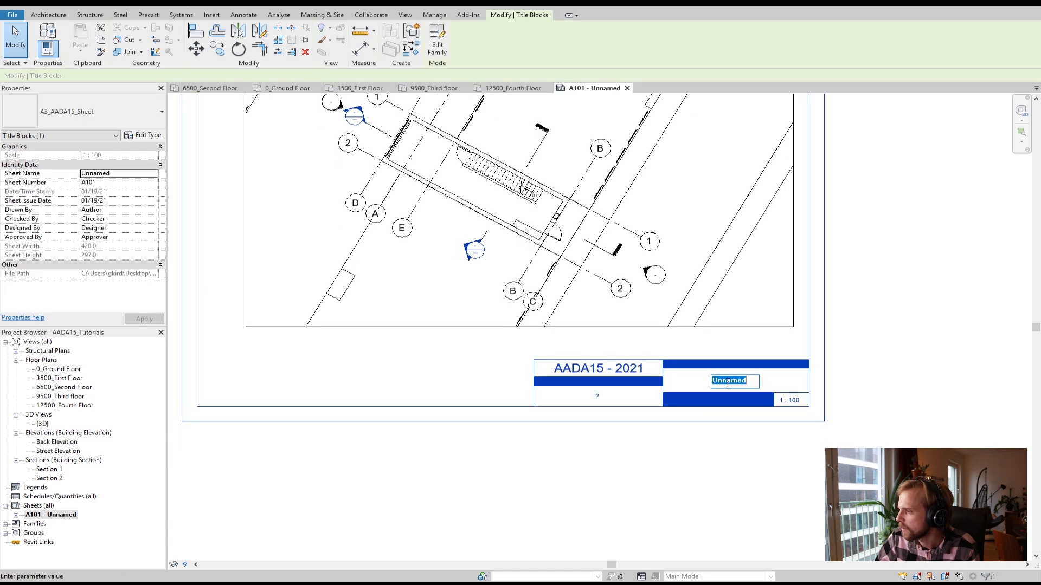
left_click(742, 469)
left_click(662, 468)
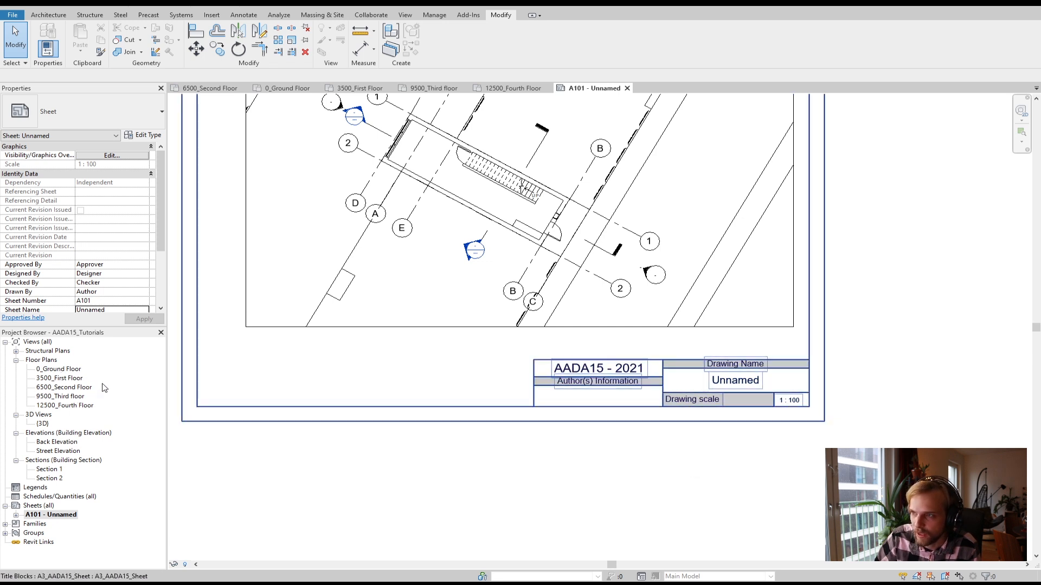
Change the titleblock's drawing name to "Ground Floor Plan +0.000"
left_click(730, 384)
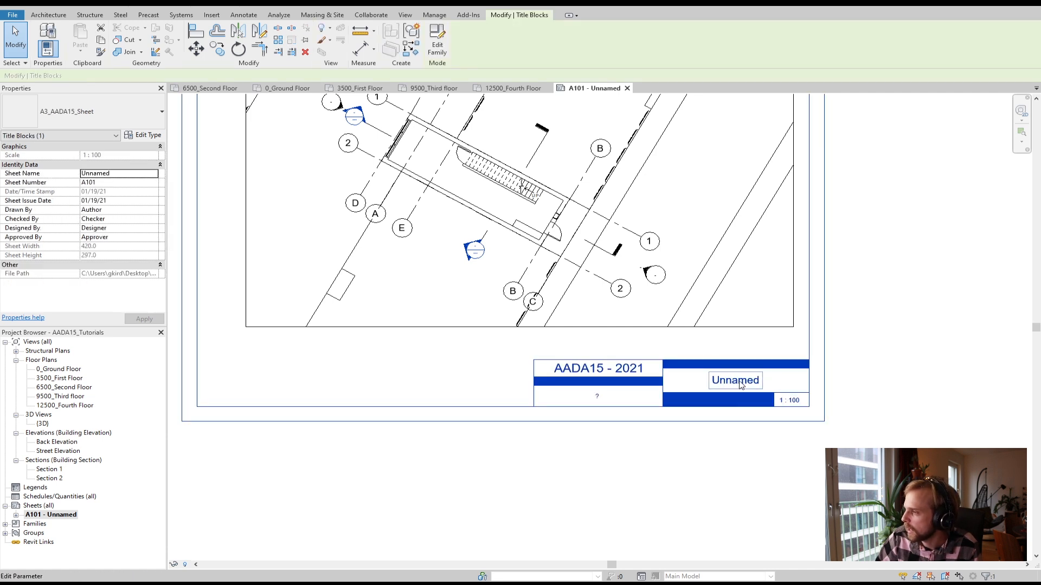
left_click(741, 384)
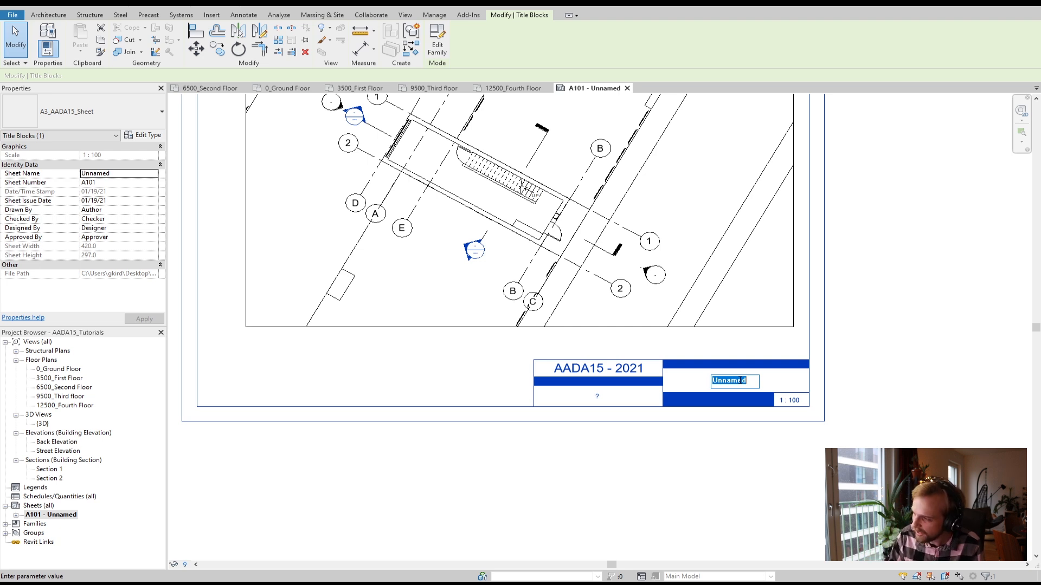
type("Ground Floor Plan")
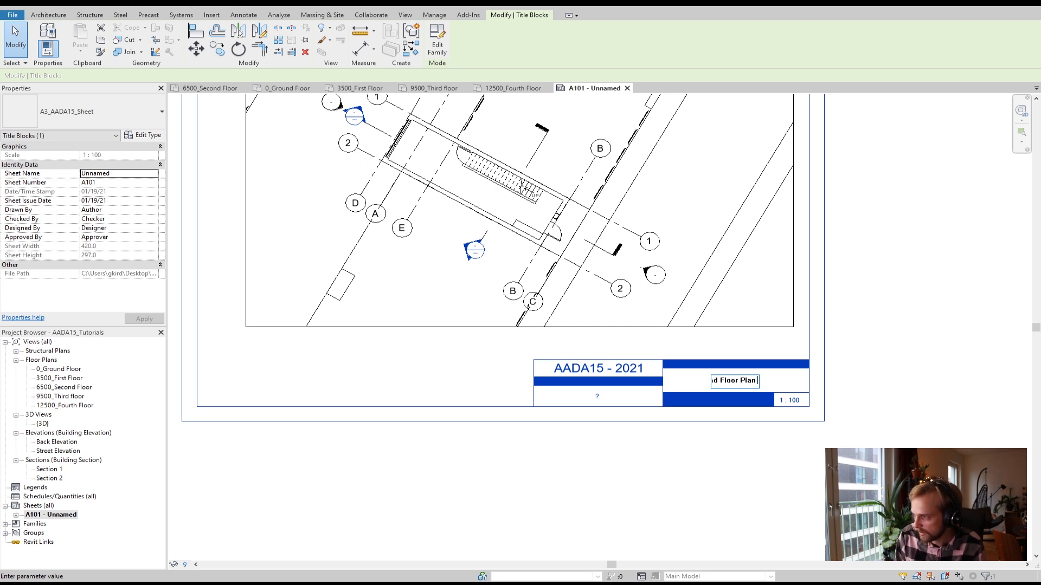
type(" +0.000")
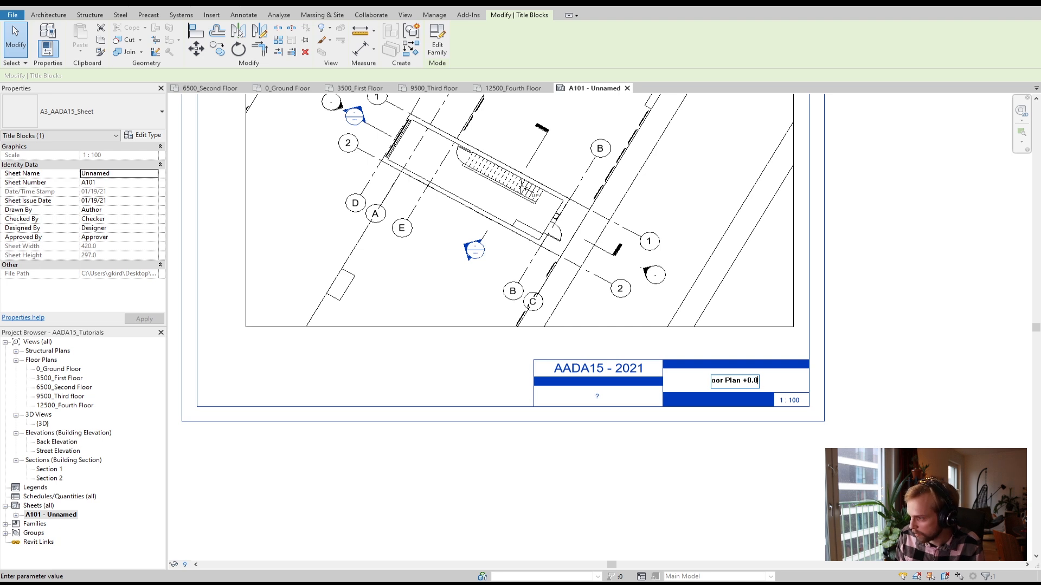
left_click(879, 344)
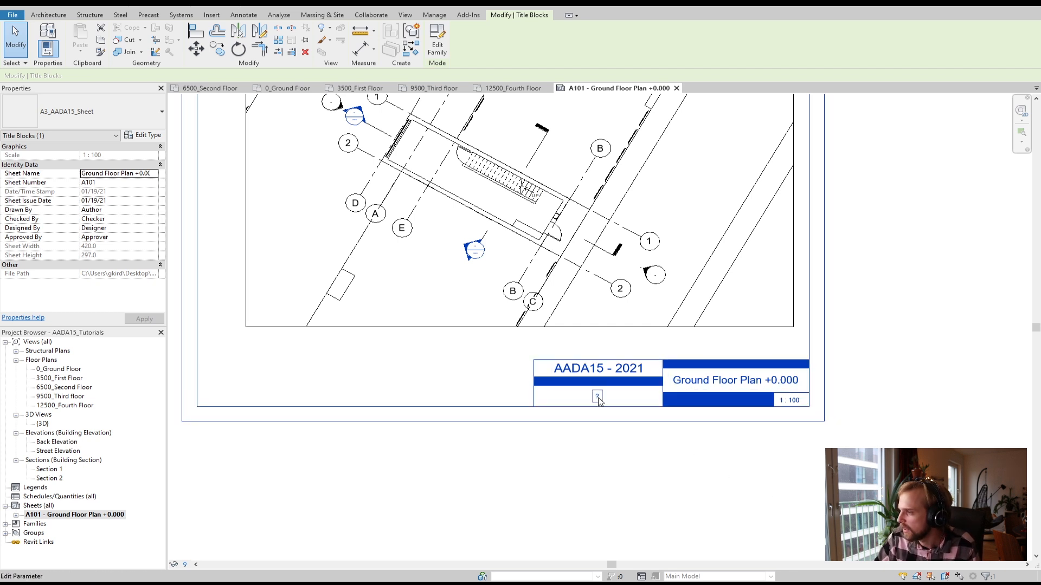
Fill in the author's full name under Author(s) Information in the titleblock
left_click(597, 399)
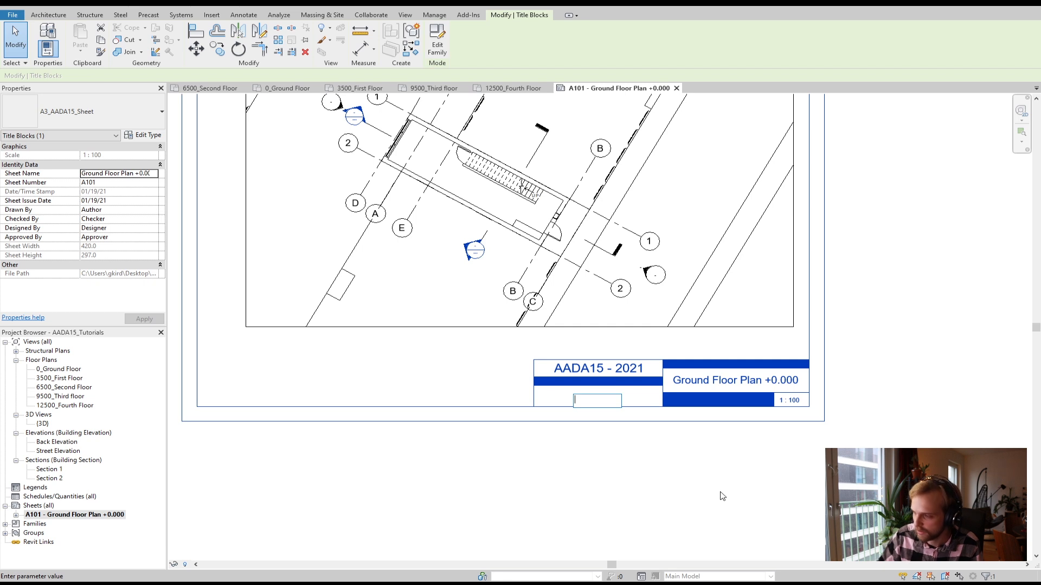
type("Gediminas Kirdeikis")
key("Return")
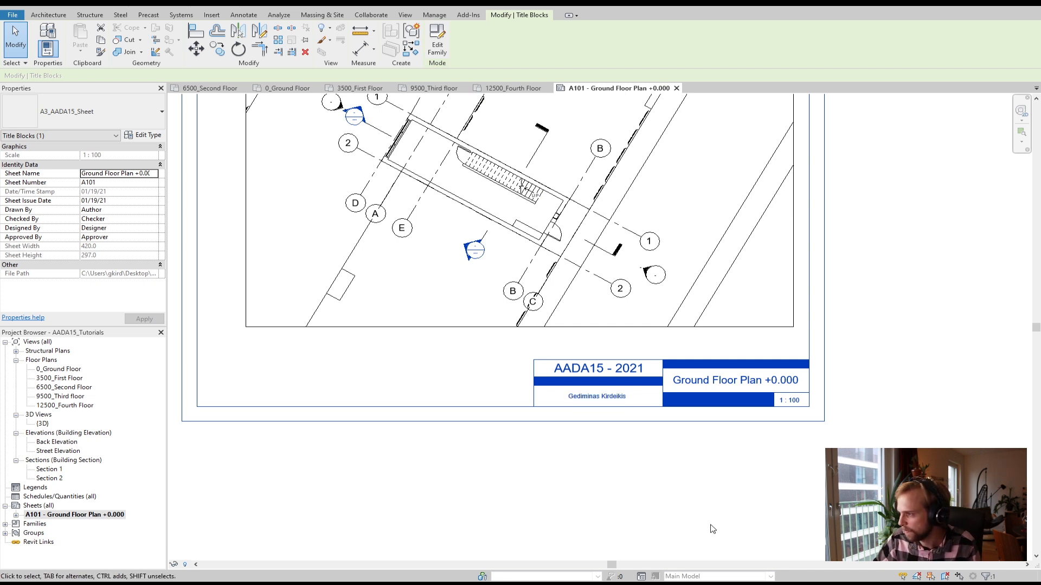
left_click(805, 446)
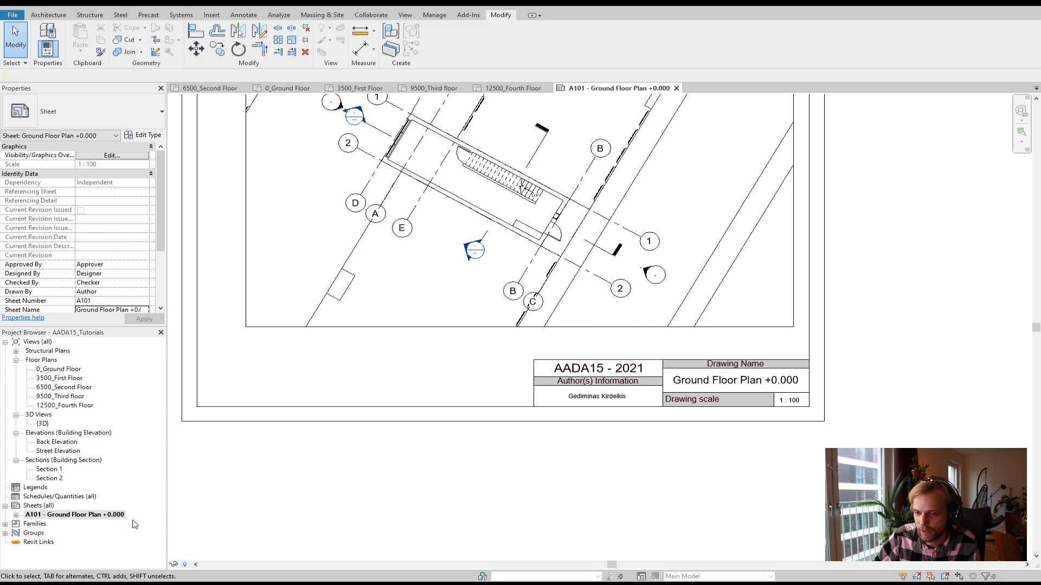
Create a second new sheet using the A3_AADA15_Sheet titleblock
scroll(418, 476, "down", 2)
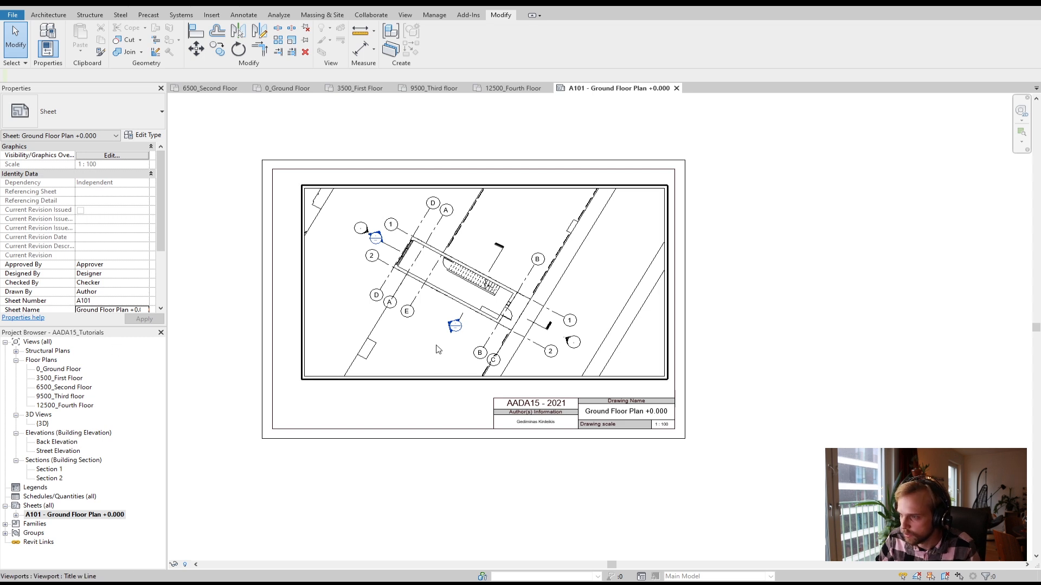
middle_click_drag(417, 466, 469, 436)
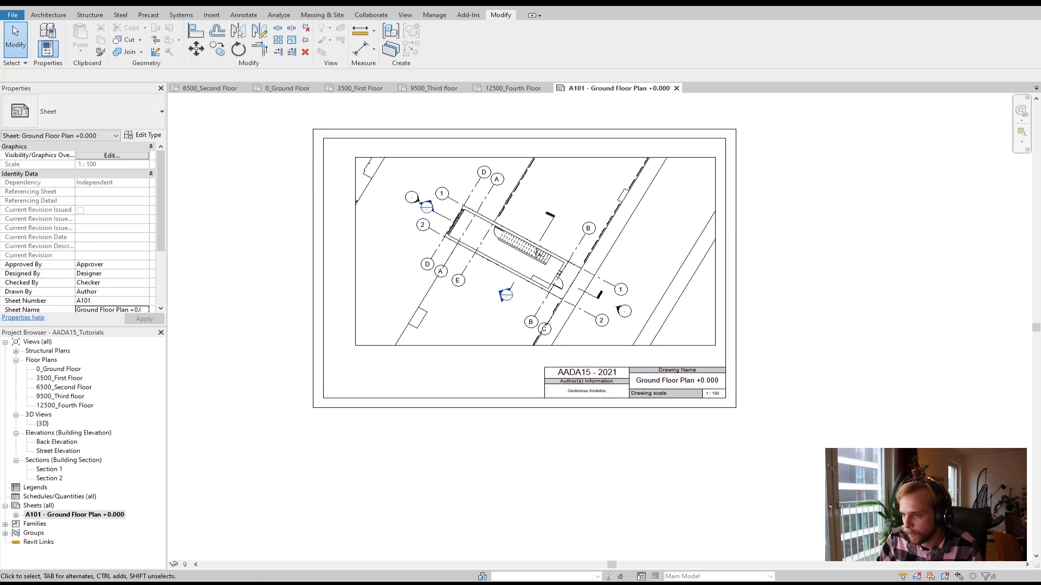
right_click(38, 506)
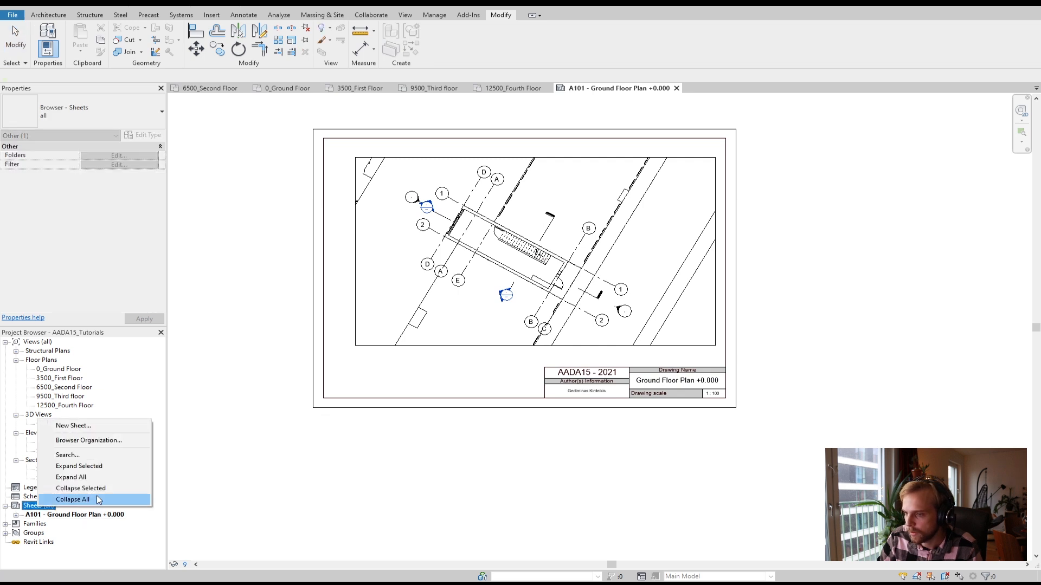
left_click(105, 427)
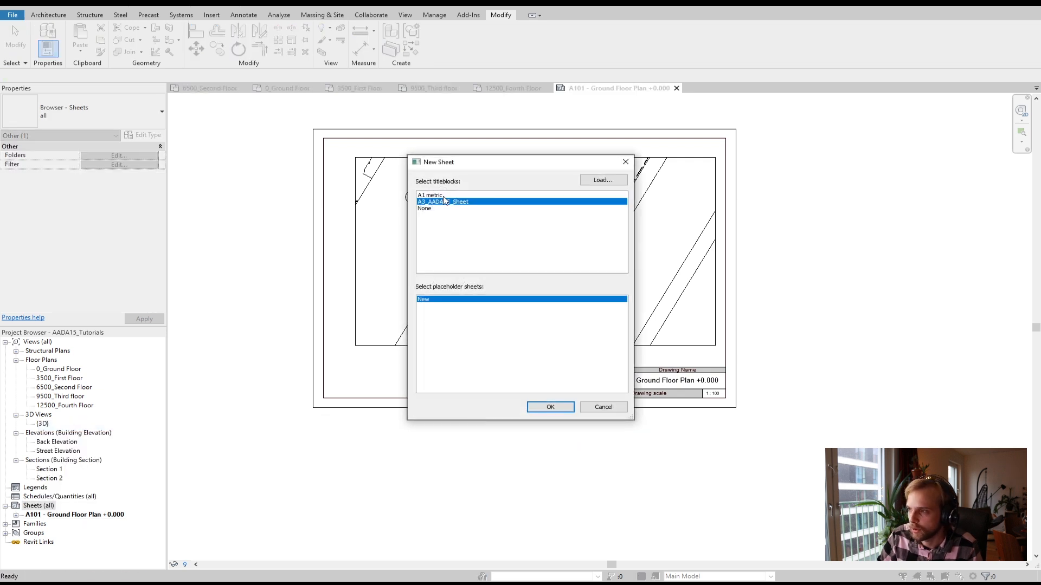
left_click(549, 407)
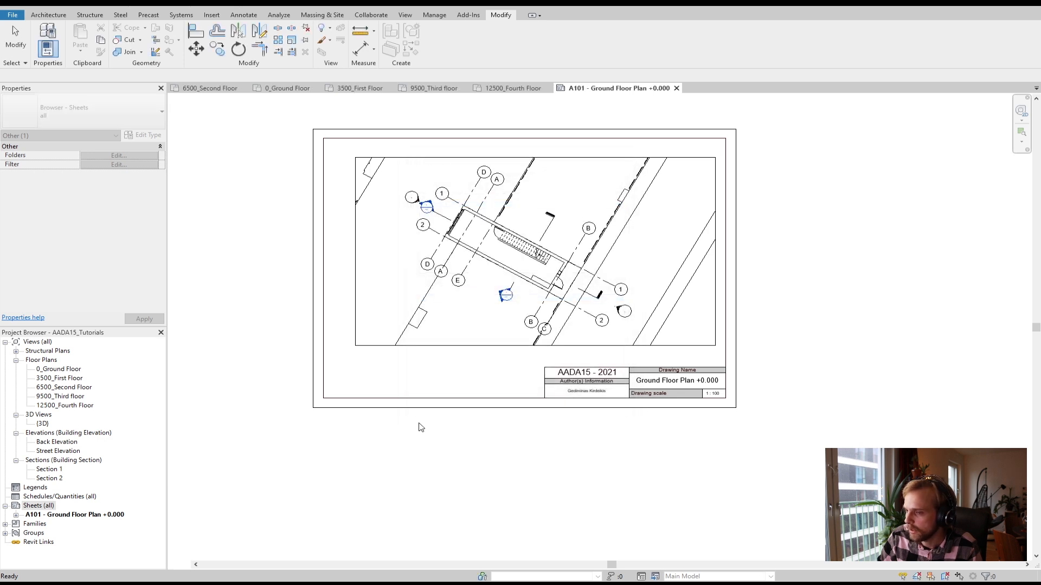
Place the 3500_First Floor plan on the new, unnamed sheet, centred over the frame
left_click_drag(59, 378, 564, 281)
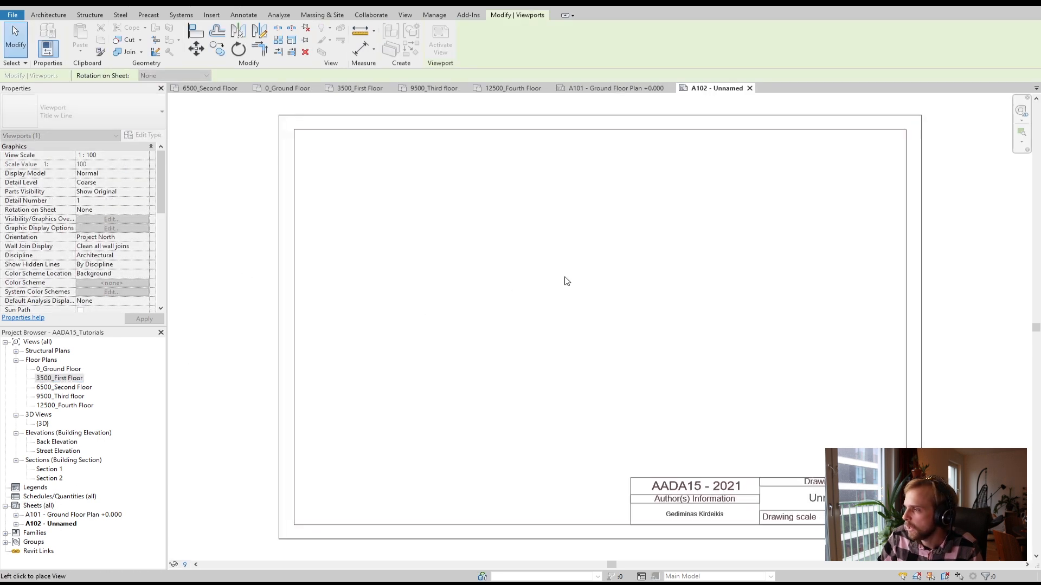
scroll(567, 281, "down", 2)
scroll(566, 282, "down", 2)
left_click(574, 286)
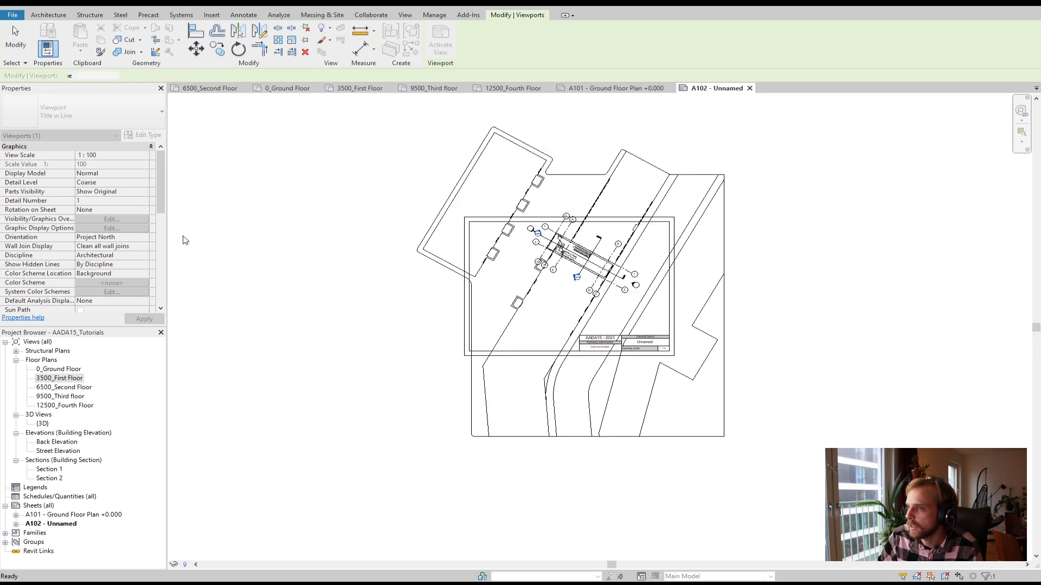
Open the 3500_First Floor plan and enable Crop View and Crop Region Visible
double_click(64, 379)
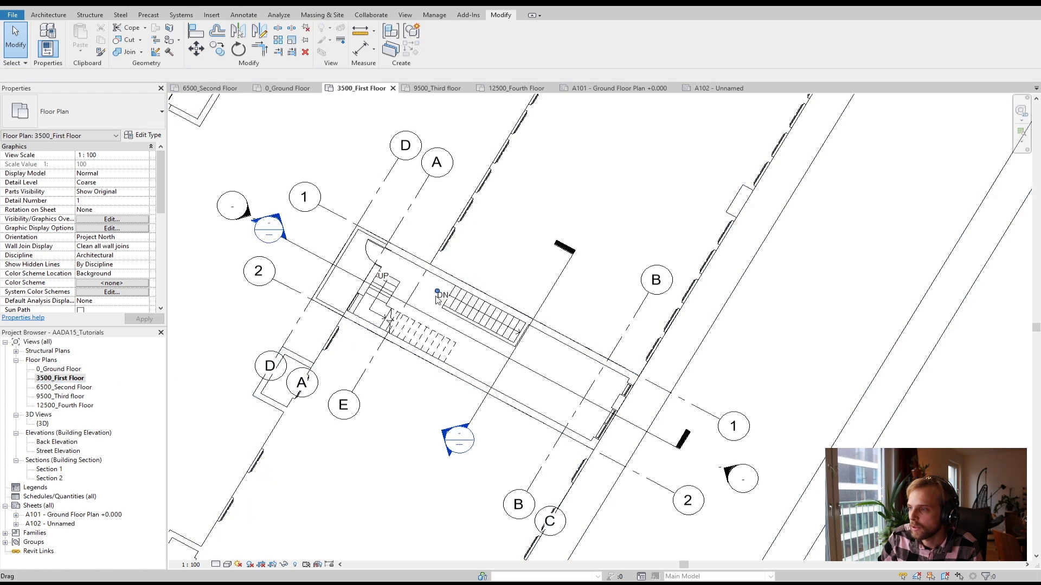
scroll(429, 303, "down", 2)
scroll(160, 184, "down", 6)
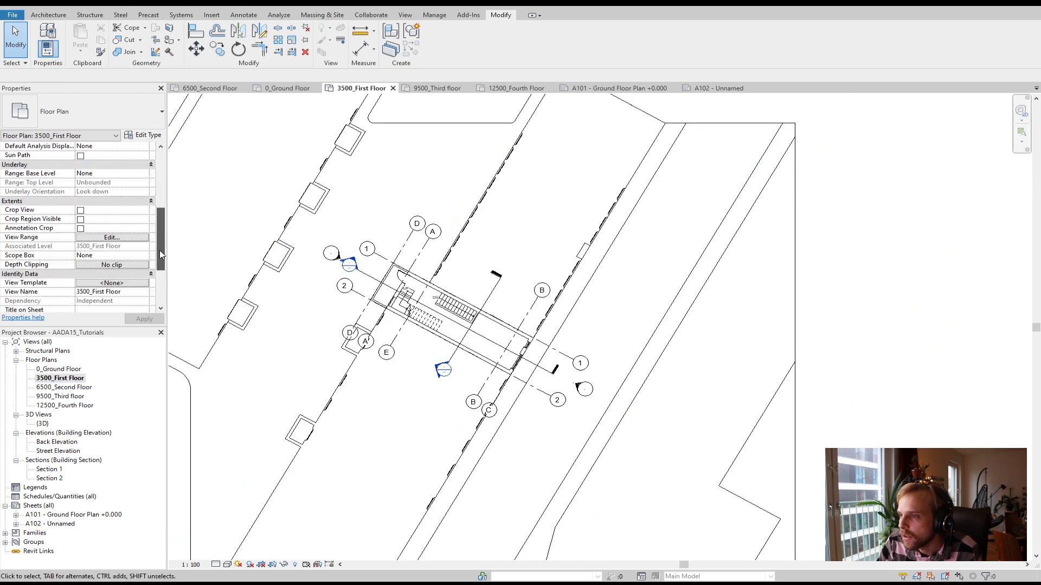
left_click(80, 192)
left_click(80, 201)
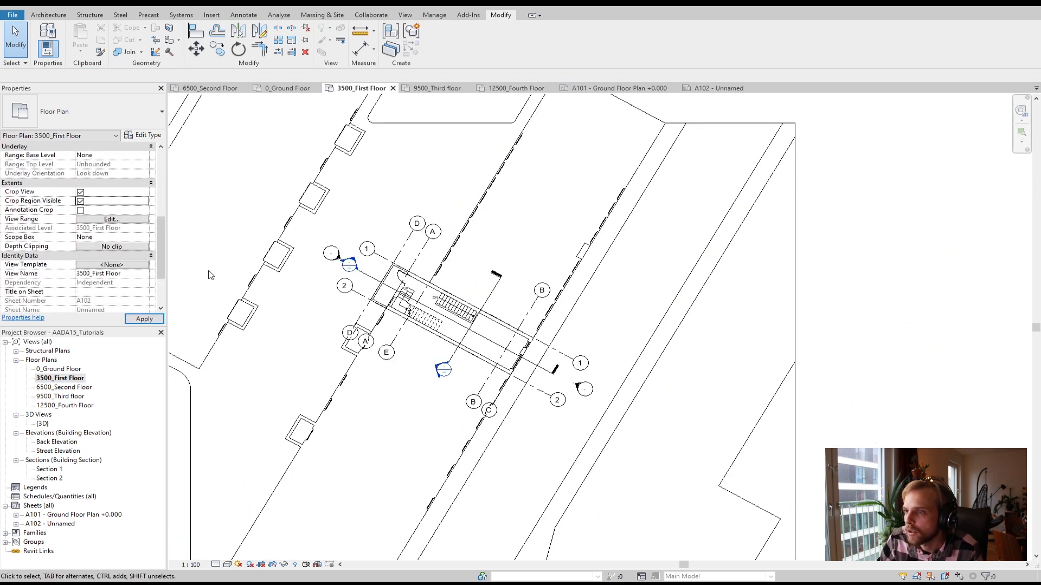
Tighten the first floor plan's crop region on all four sides around the building and its grid bubbles
scroll(297, 302, "down", 4)
scroll(298, 302, "down", 2)
left_click(324, 220)
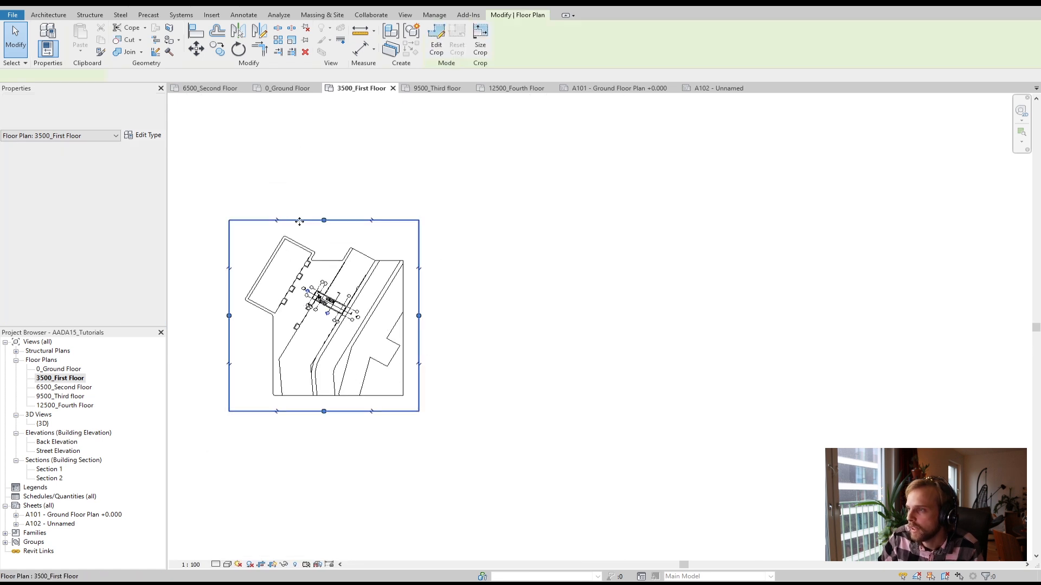
left_click_drag(324, 220, 323, 279)
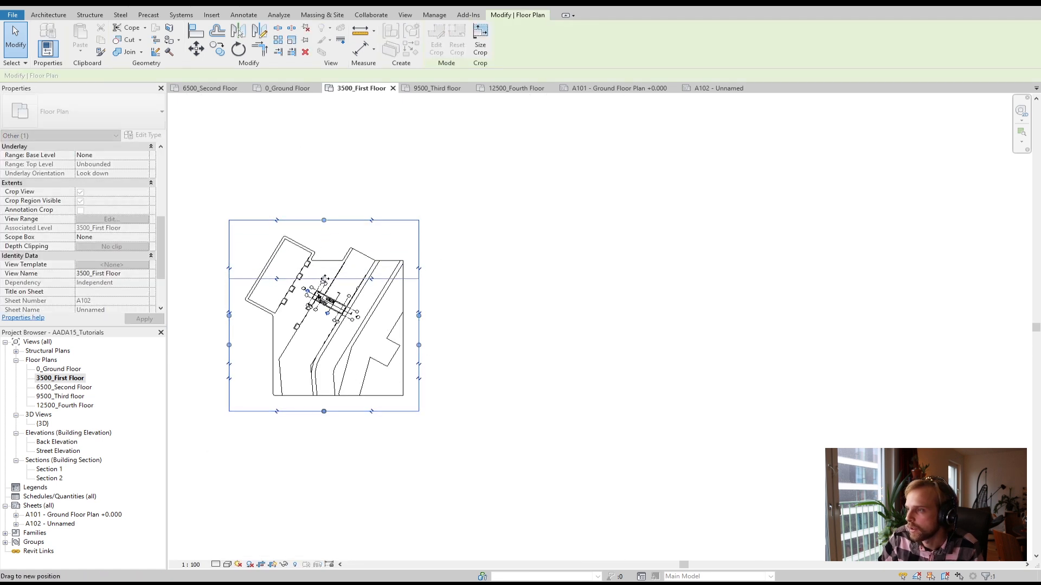
left_click_drag(324, 415, 323, 325)
left_click_drag(229, 302, 291, 301)
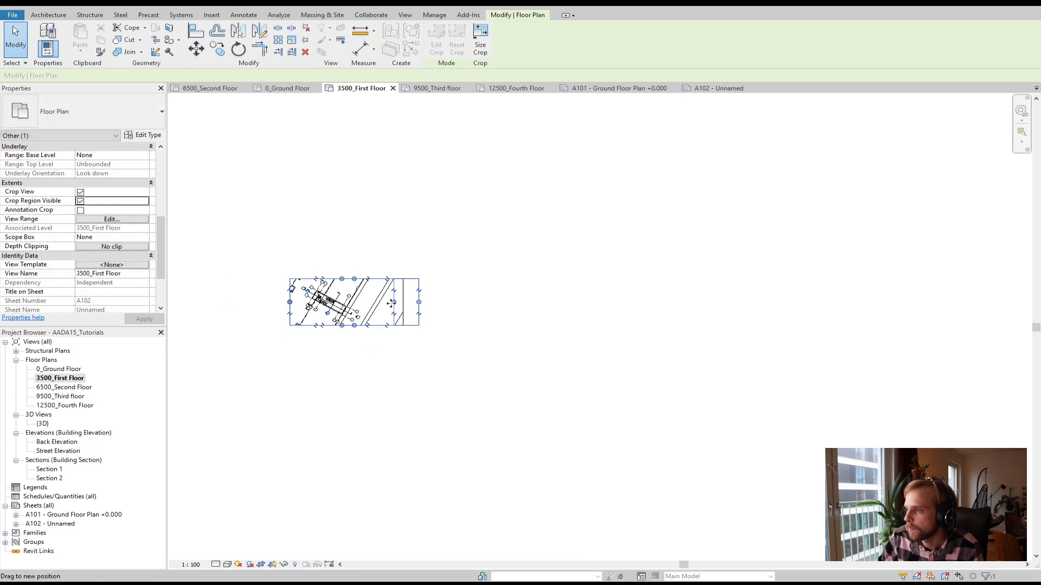
left_click(461, 361)
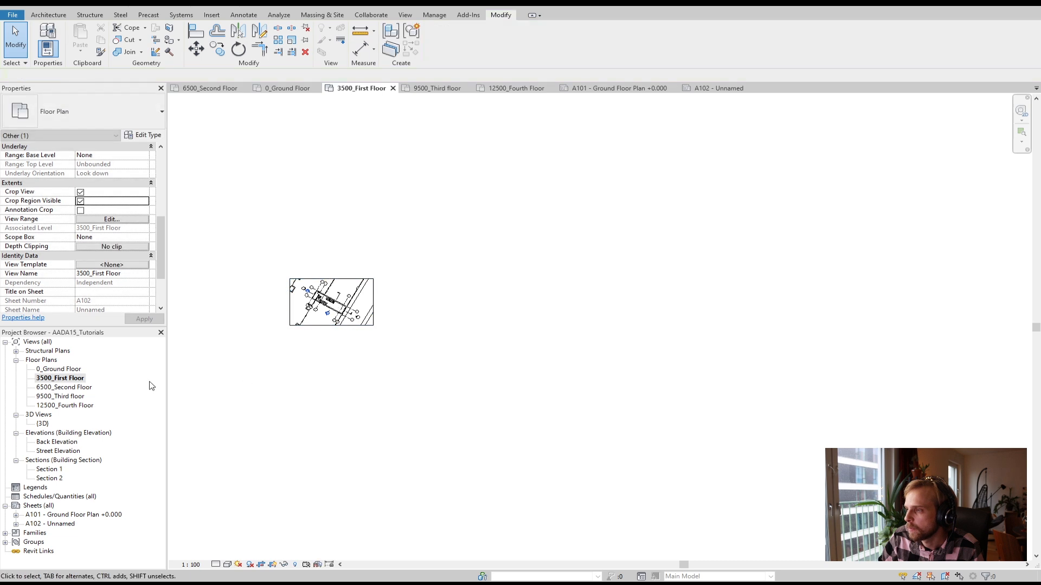
scroll(304, 300, "up", 5)
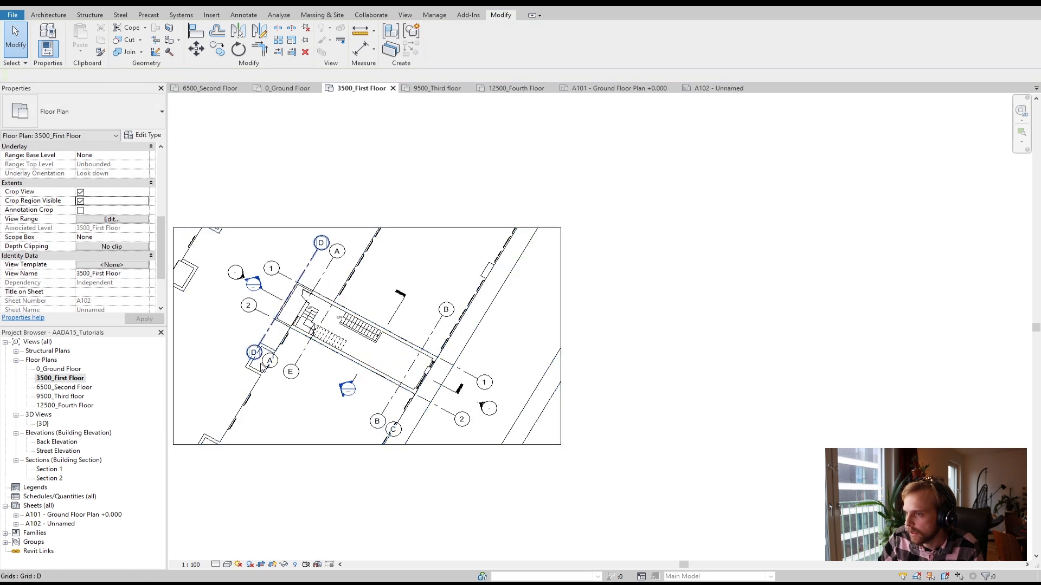
Reopen sheet A102 and reposition the cropped first floor plan inside the frame, above the titleblock
double_click(60, 524)
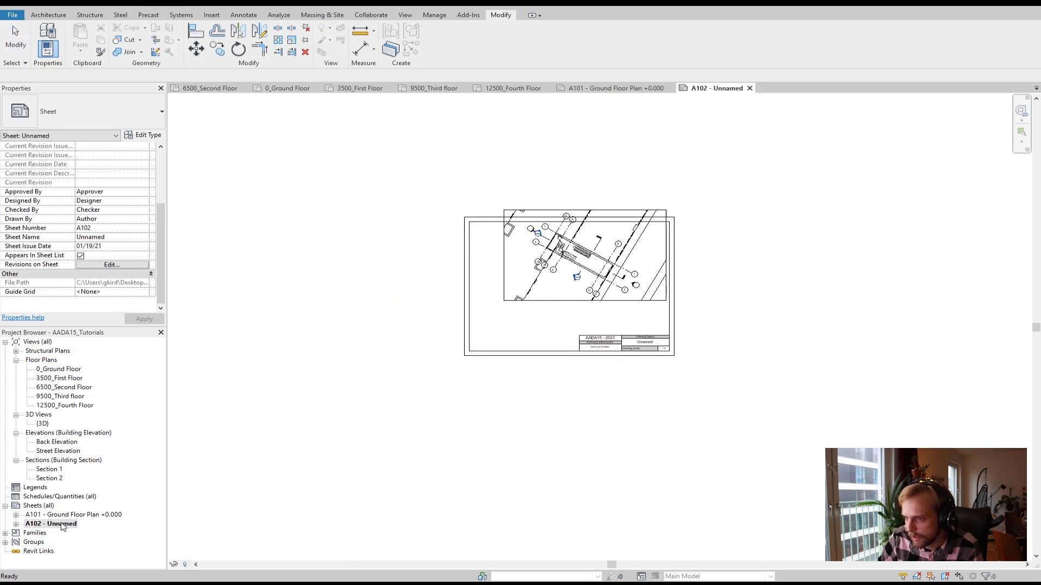
left_click(616, 280)
left_click(769, 316)
Set the drawing name in the A102 titleblock to "First Floor Plan +3.500"
scroll(643, 318, "up", 5)
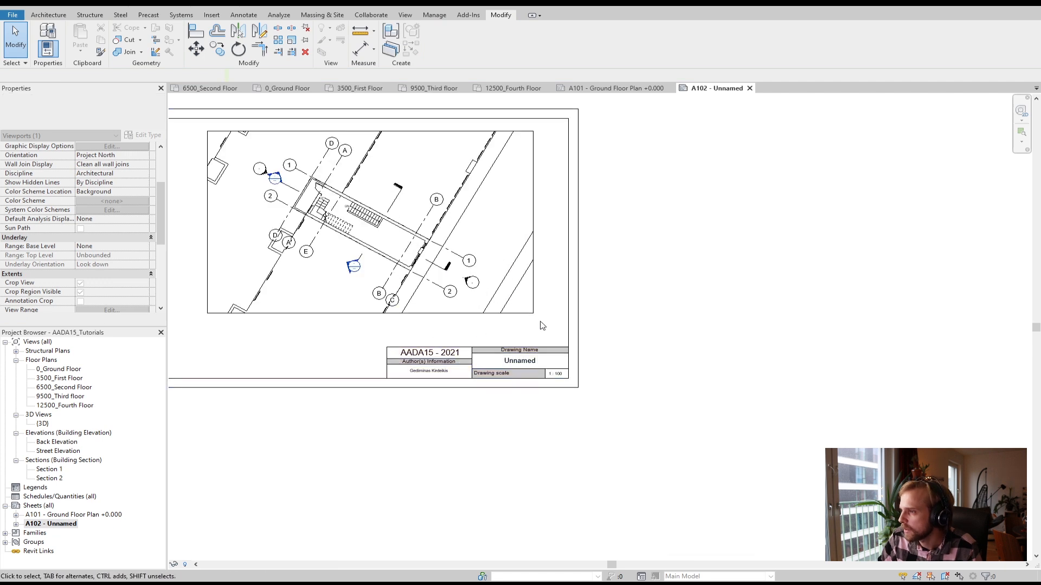
left_click(515, 360)
left_click(515, 361)
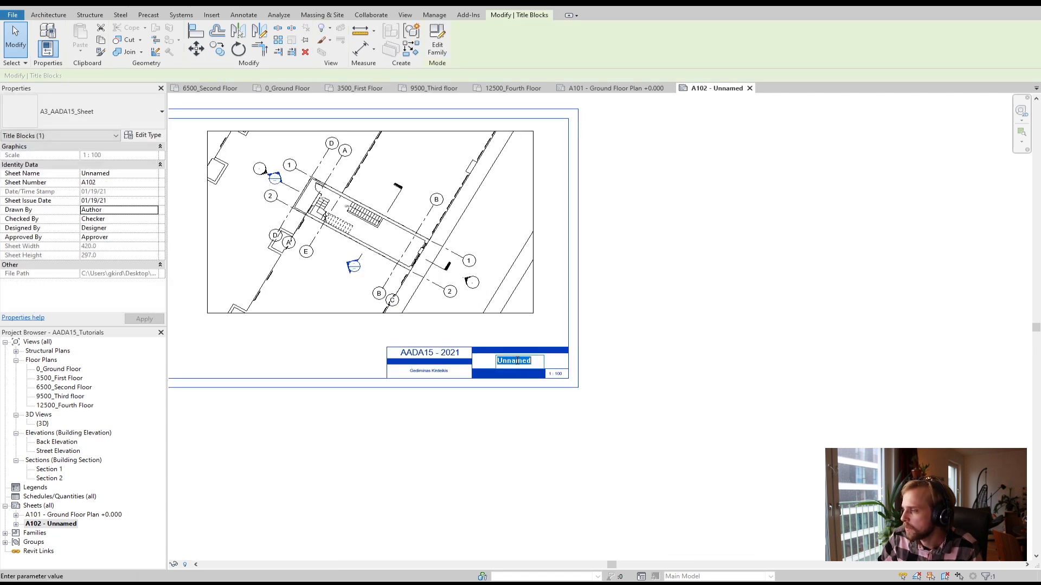
type("Firs")
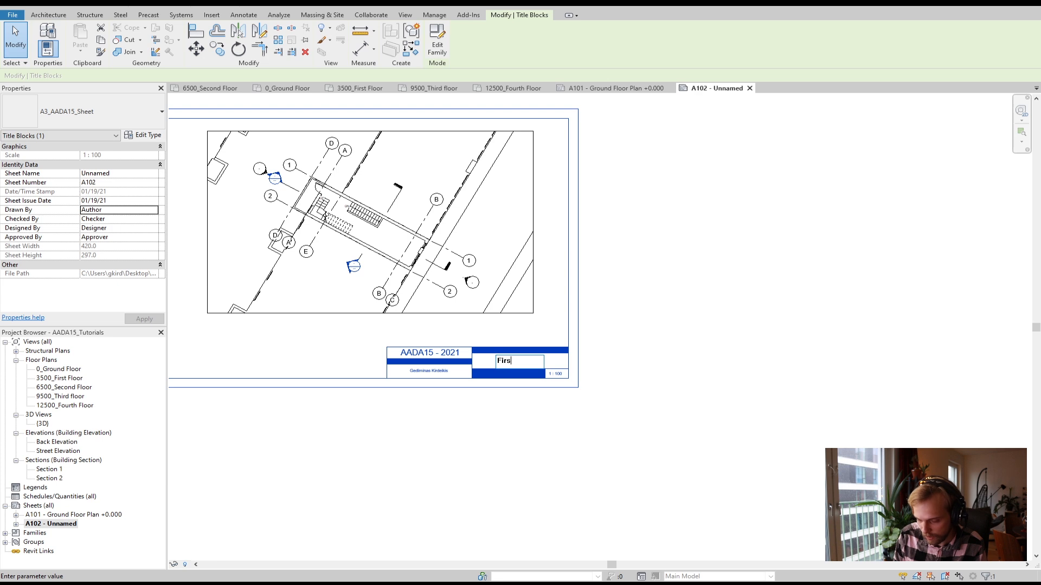
type("t Floor Plan +3")
type(".500")
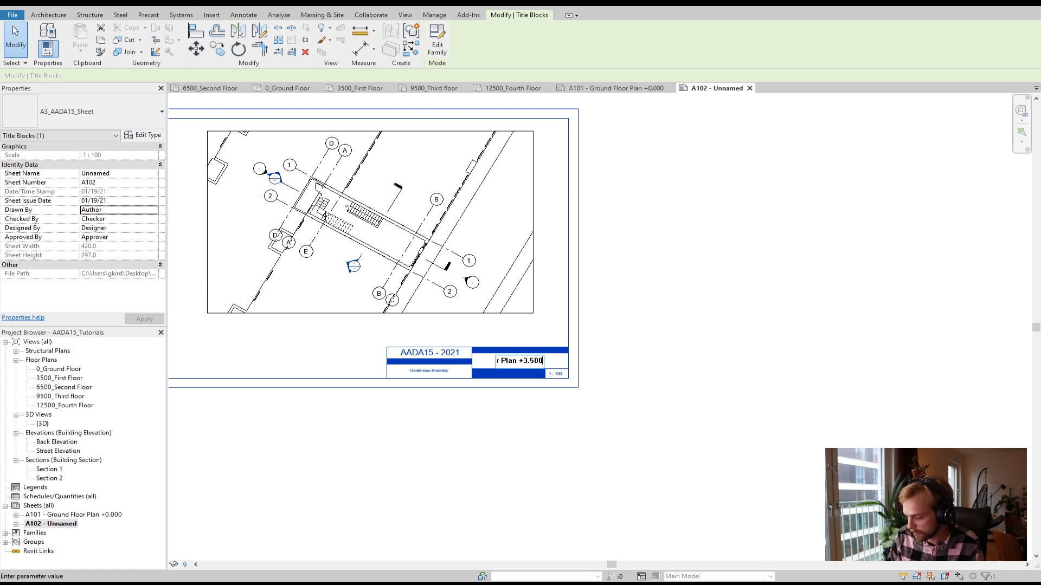
left_click(692, 326)
scroll(425, 395, "up", 1)
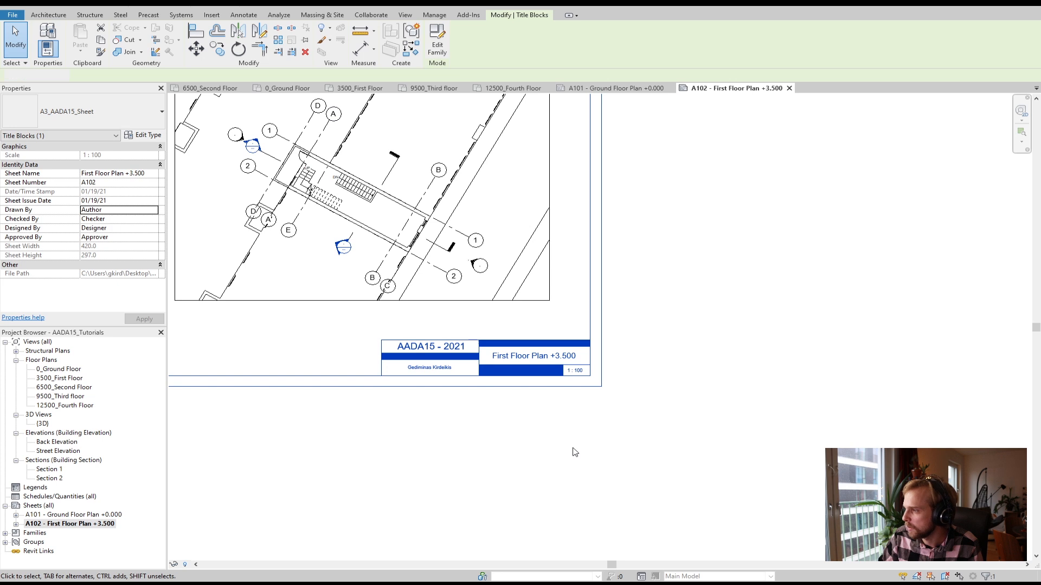
left_click(602, 430)
scroll(601, 430, "down", 1)
scroll(602, 431, "down", 1)
scroll(371, 425, "down", 1)
middle_click_drag(391, 356, 477, 370)
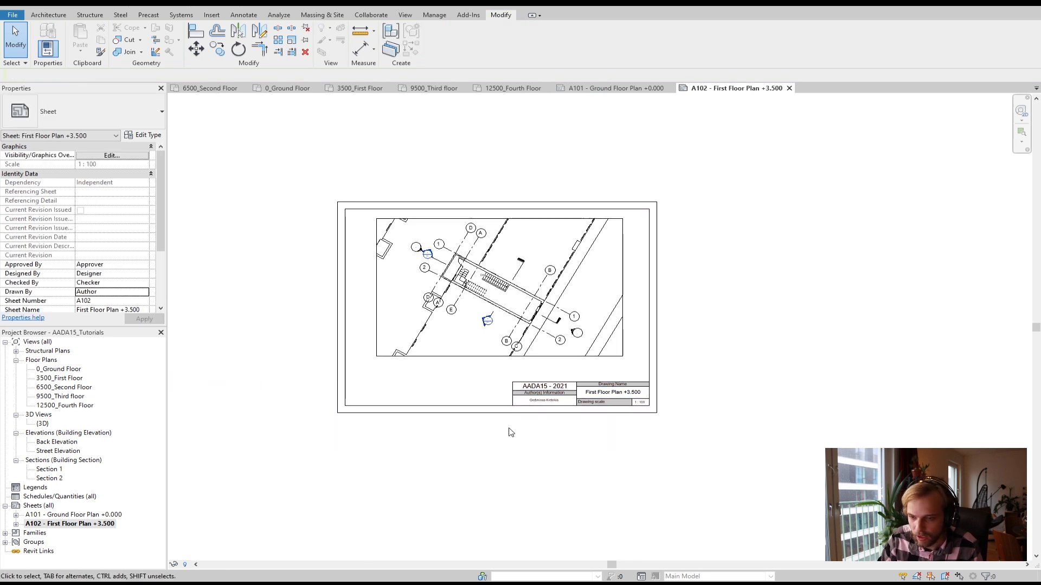
Create three more new sheets, A103 to A105, using the A3_AADA15_Sheet titleblock
right_click(42, 506)
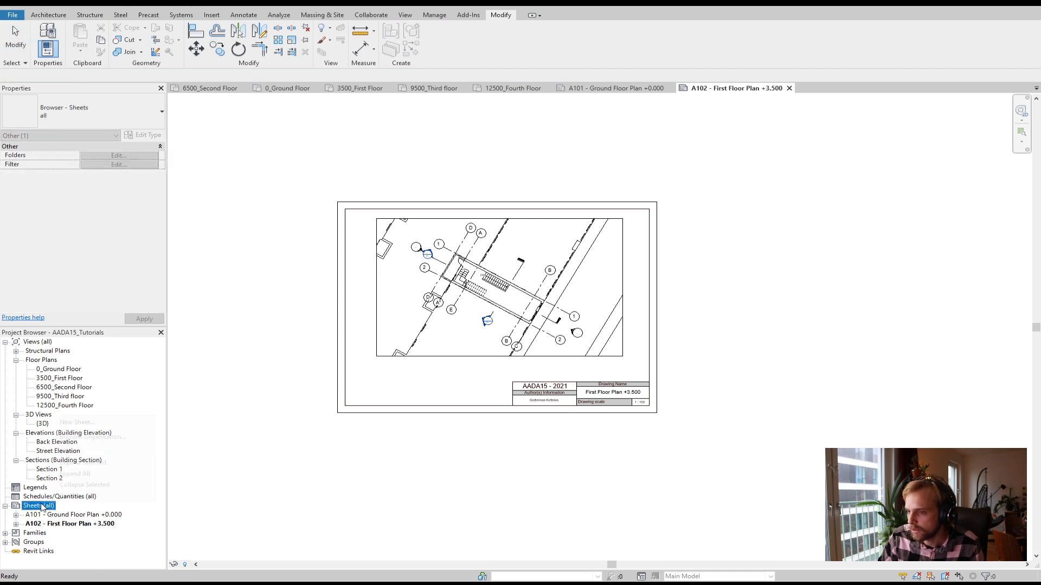
left_click(108, 422)
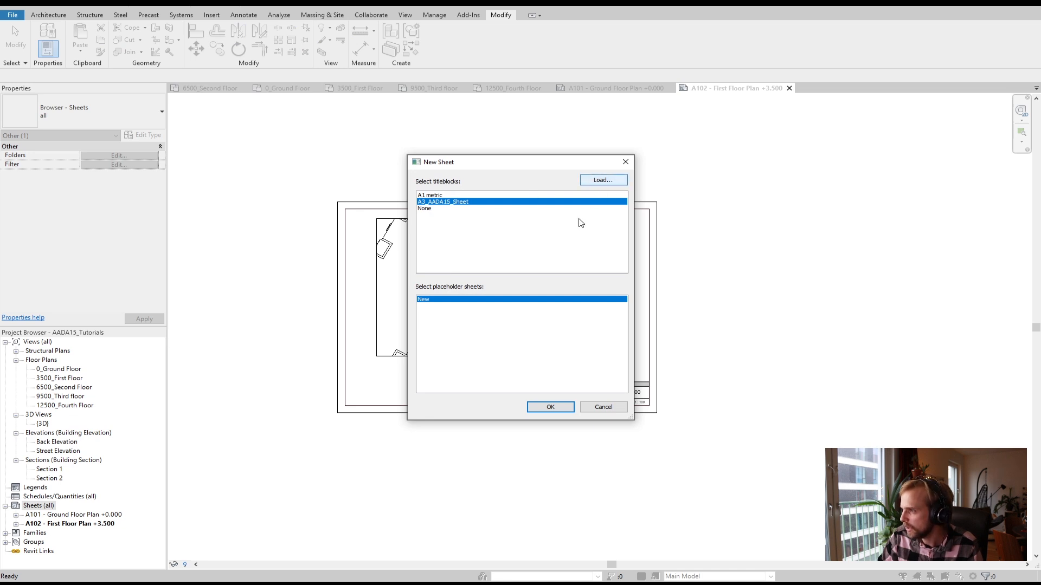
left_click(550, 407)
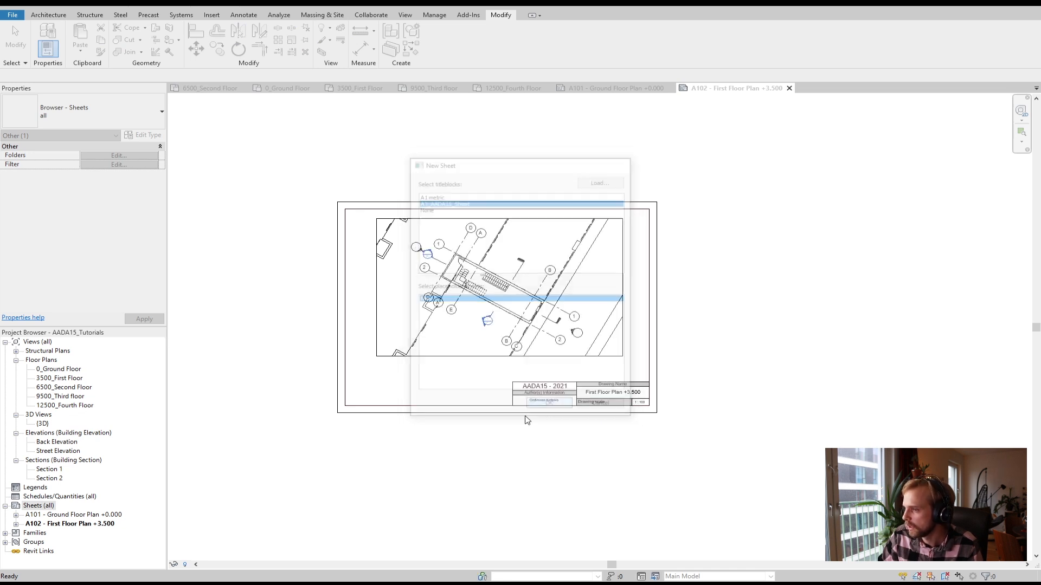
right_click(33, 507)
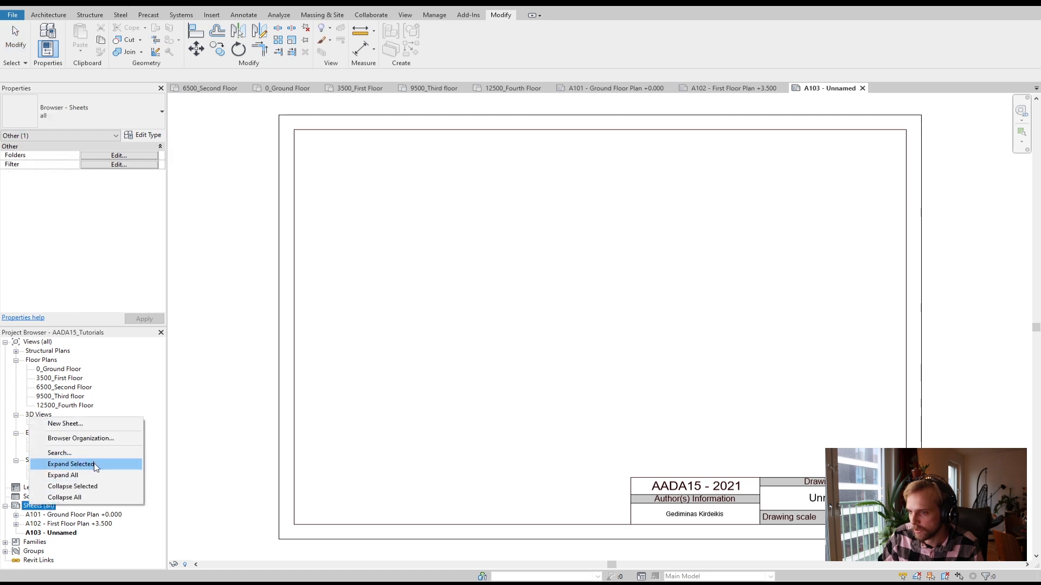
left_click(101, 424)
left_click(550, 408)
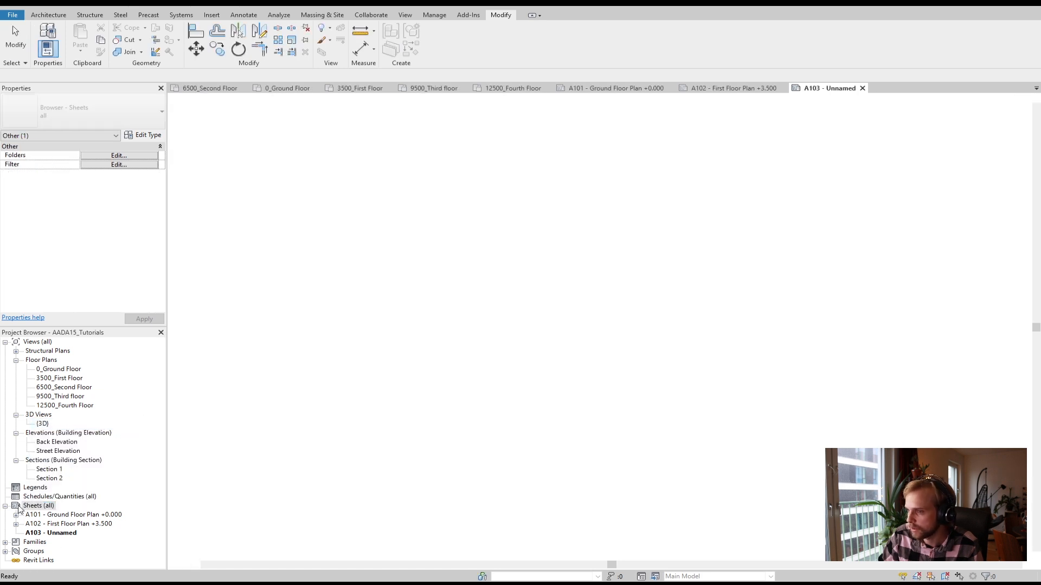
right_click(35, 505)
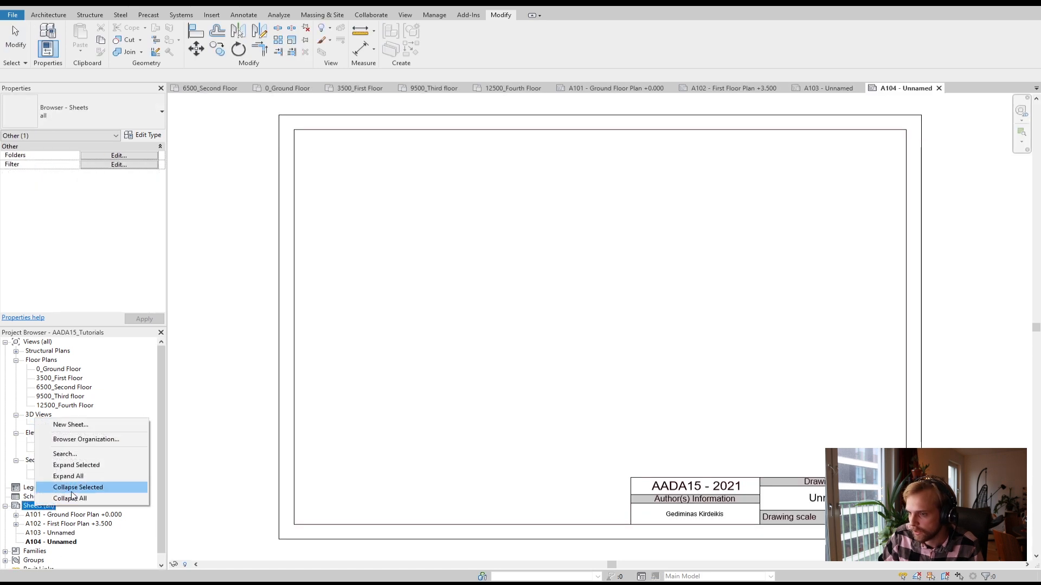
left_click(72, 424)
left_click(548, 408)
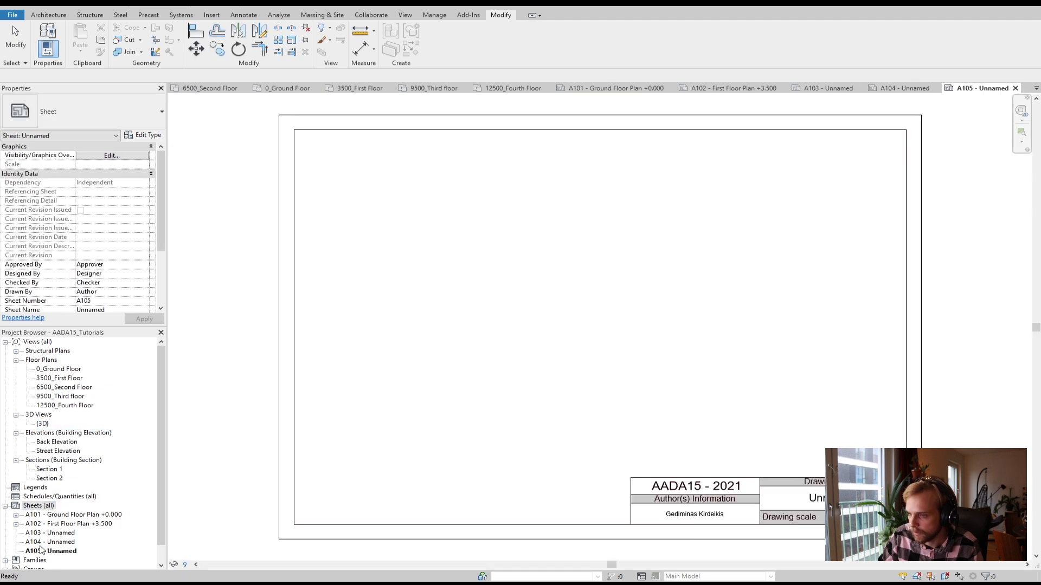
Place the Section 1 view on sheet A105, centred over the frame
left_click(48, 534)
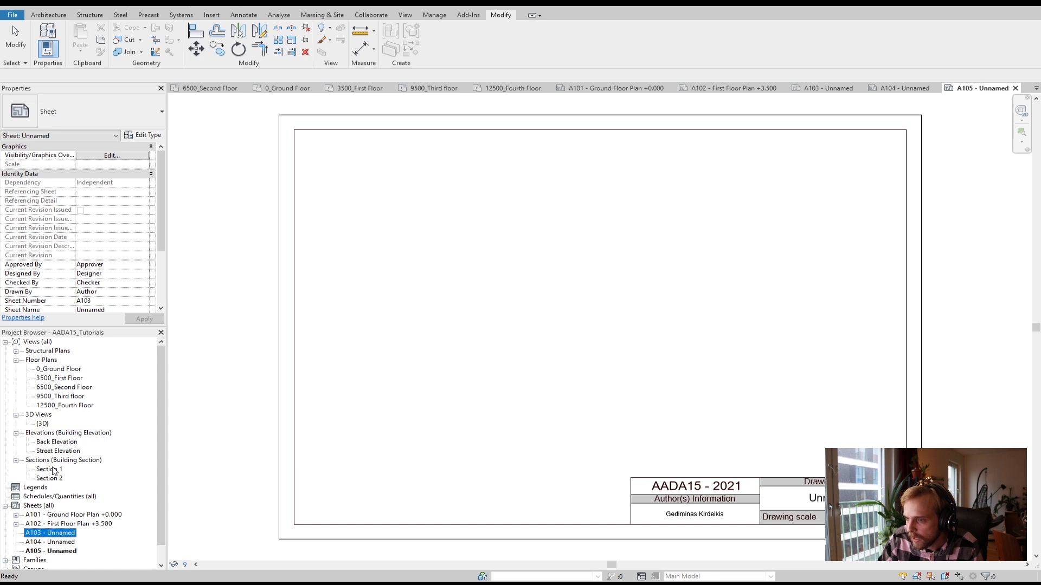
left_click(50, 471)
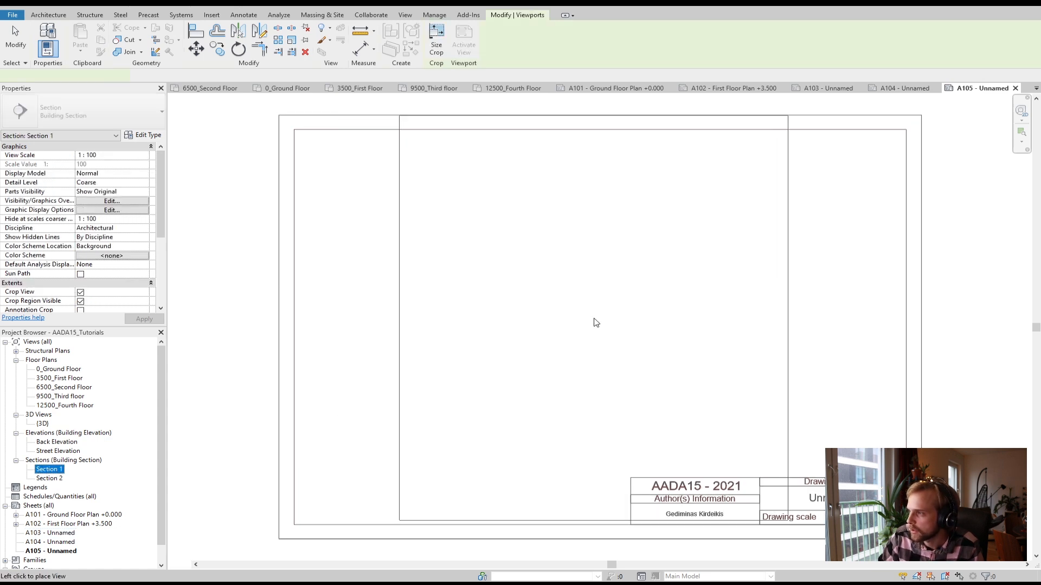
left_click(595, 321)
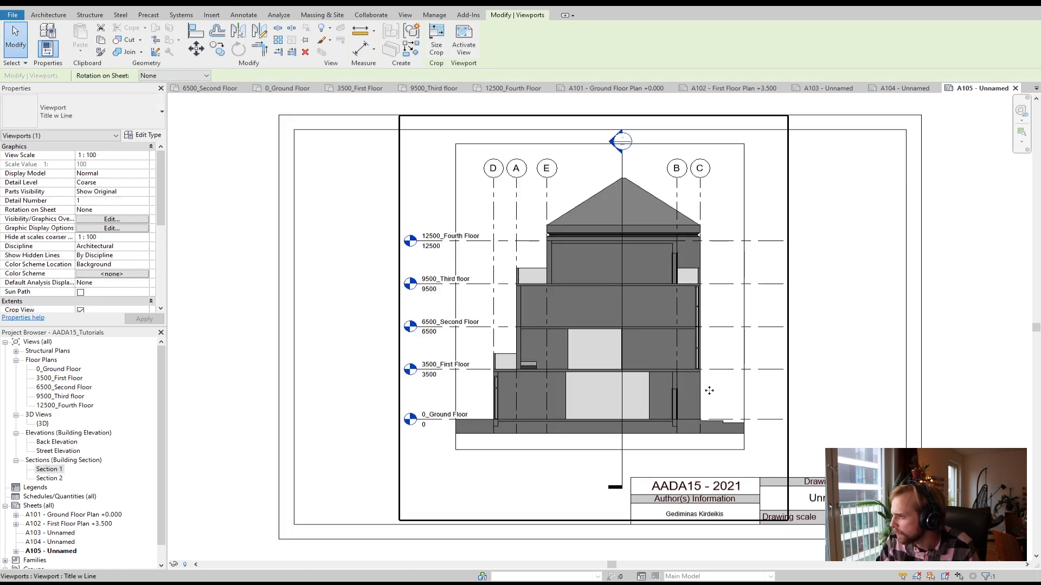
scroll(681, 145, "down", 2)
left_click(400, 437)
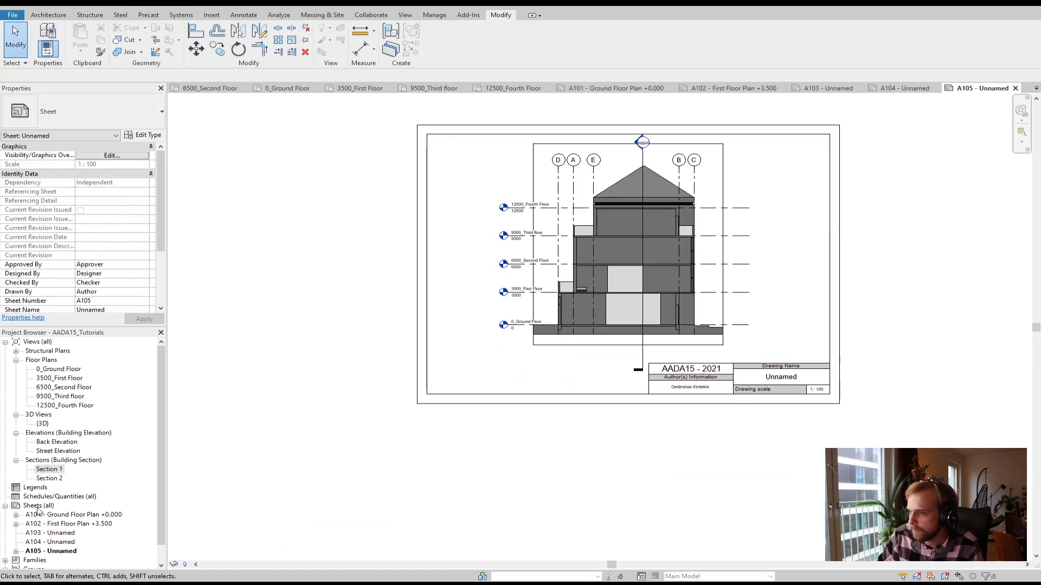
Open sheet A104 and place the Street Elevation view near the middle of the frame
left_click(54, 542)
double_click(55, 543)
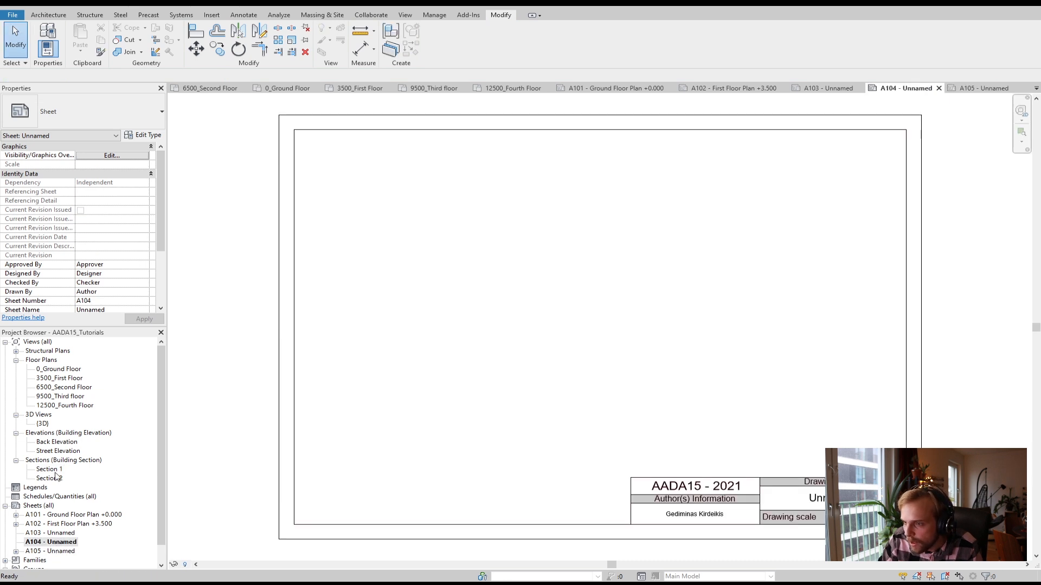
left_click(48, 469)
left_click(52, 443)
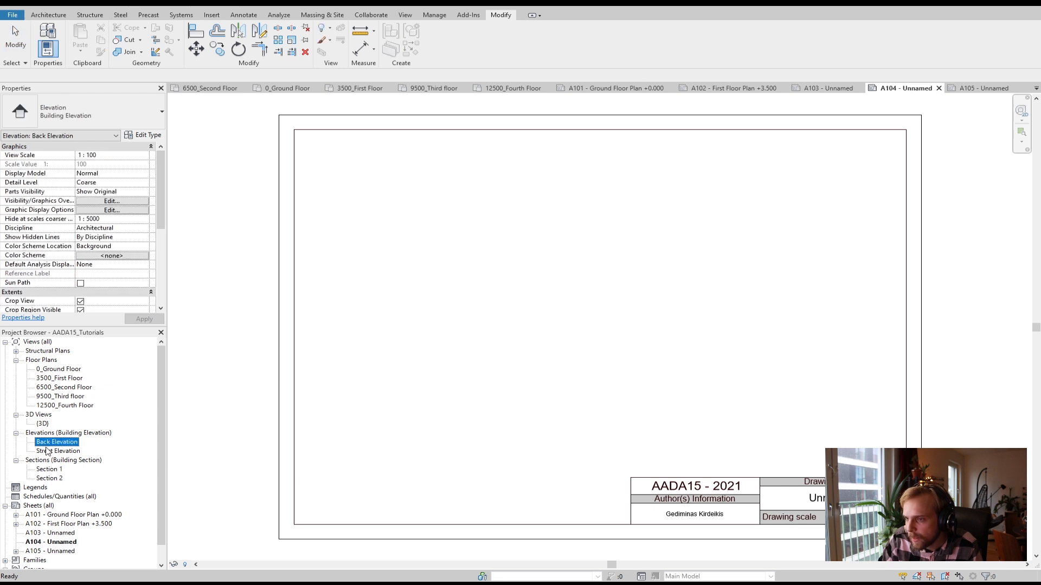
left_click(46, 453)
left_click_drag(564, 280, 555, 281)
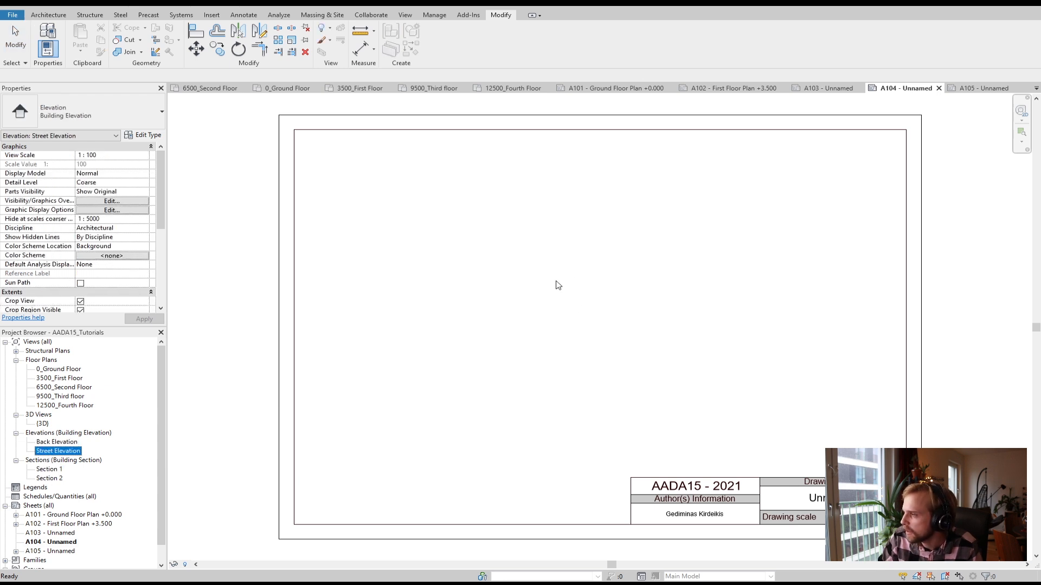
left_click(588, 326)
scroll(409, 353, "down", 1)
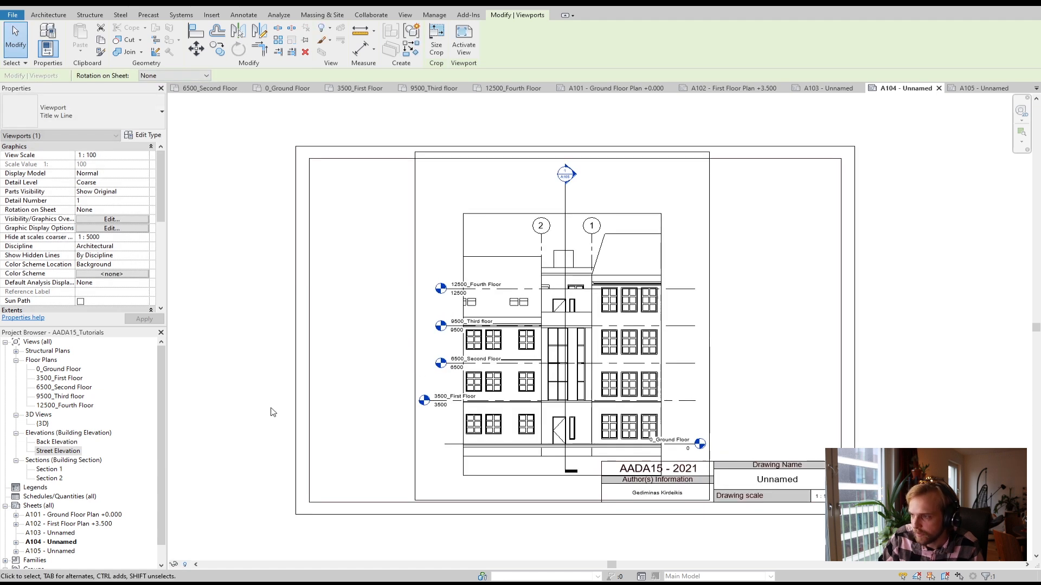
left_click(242, 426)
left_click(54, 552)
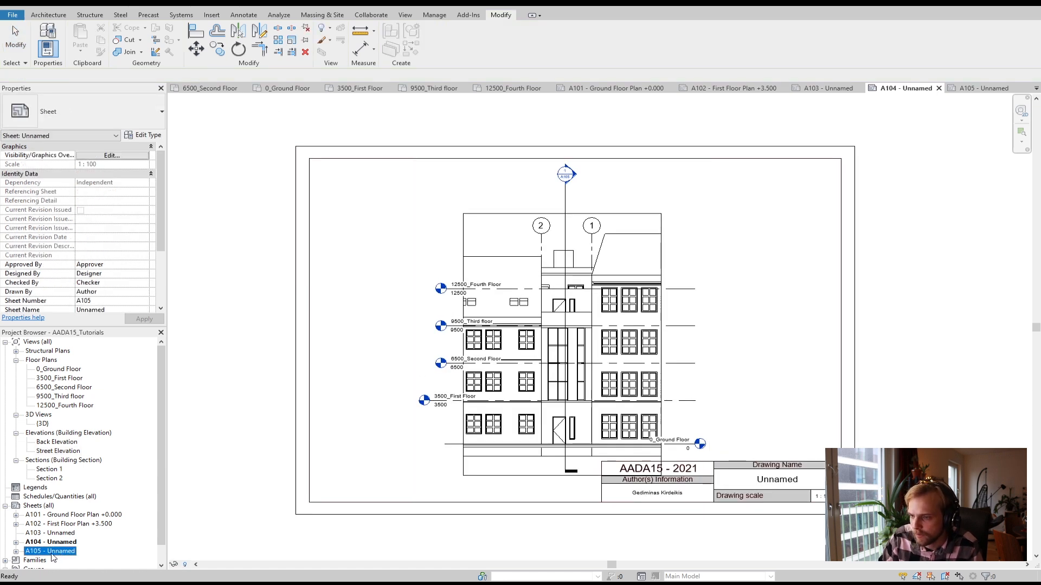
double_click(54, 552)
left_click(43, 424)
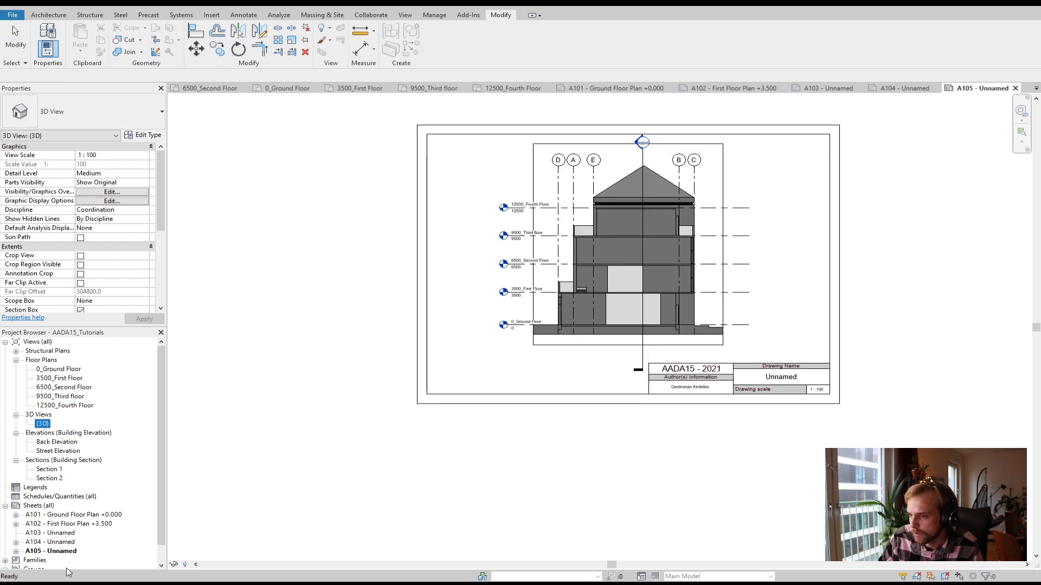
left_click(50, 543)
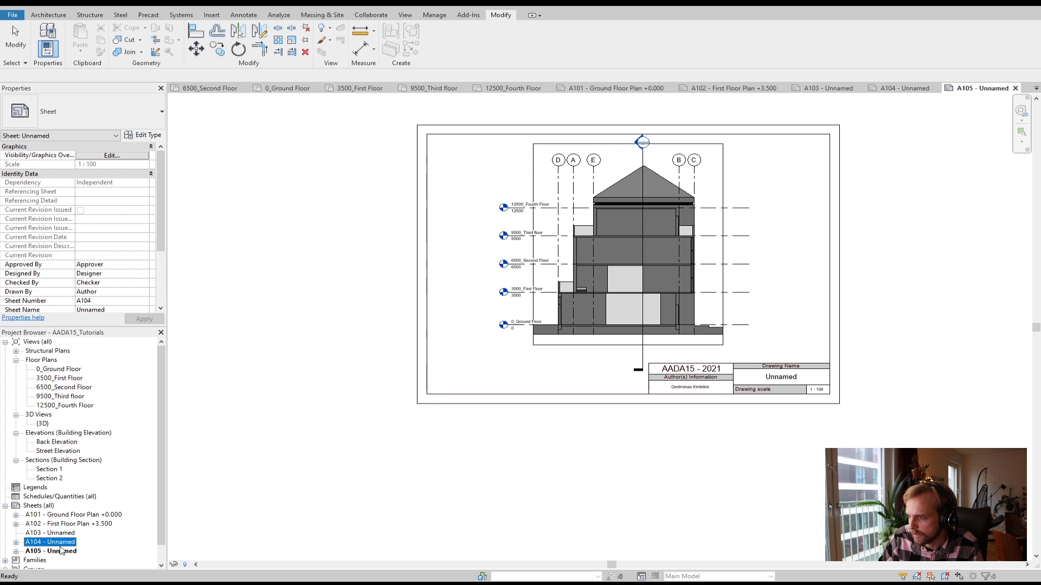
double_click(60, 546)
Open sheet A103 and place the {3D} view in the middle of the frame
double_click(65, 533)
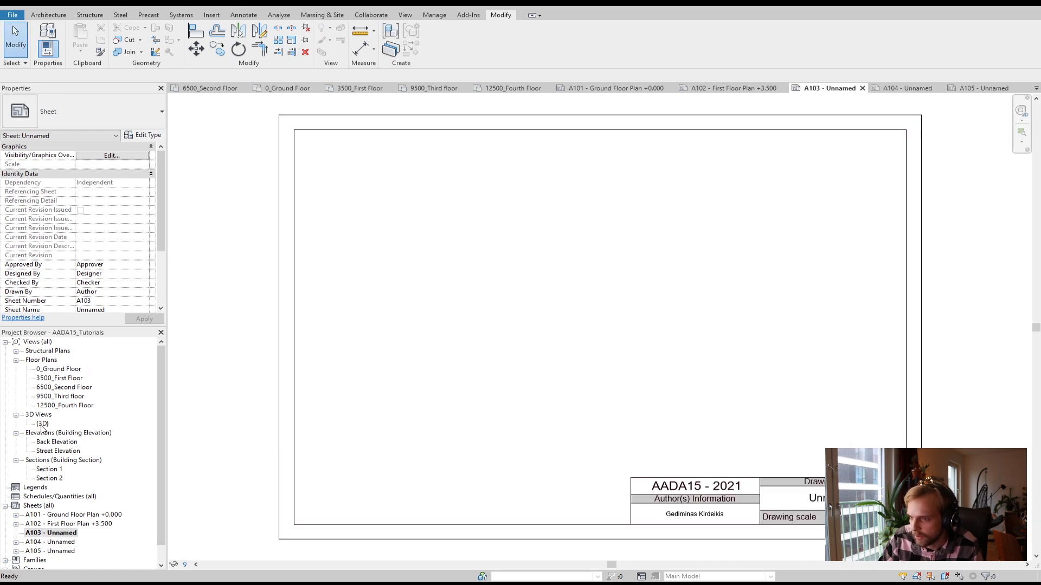
left_click_drag(42, 425, 157, 419)
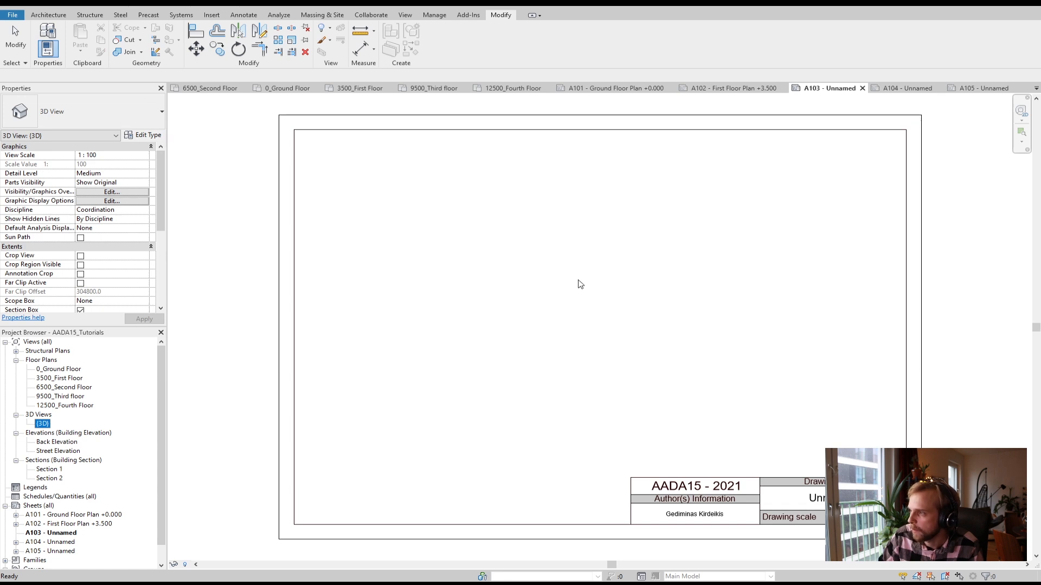
left_click(591, 331)
left_click(844, 354)
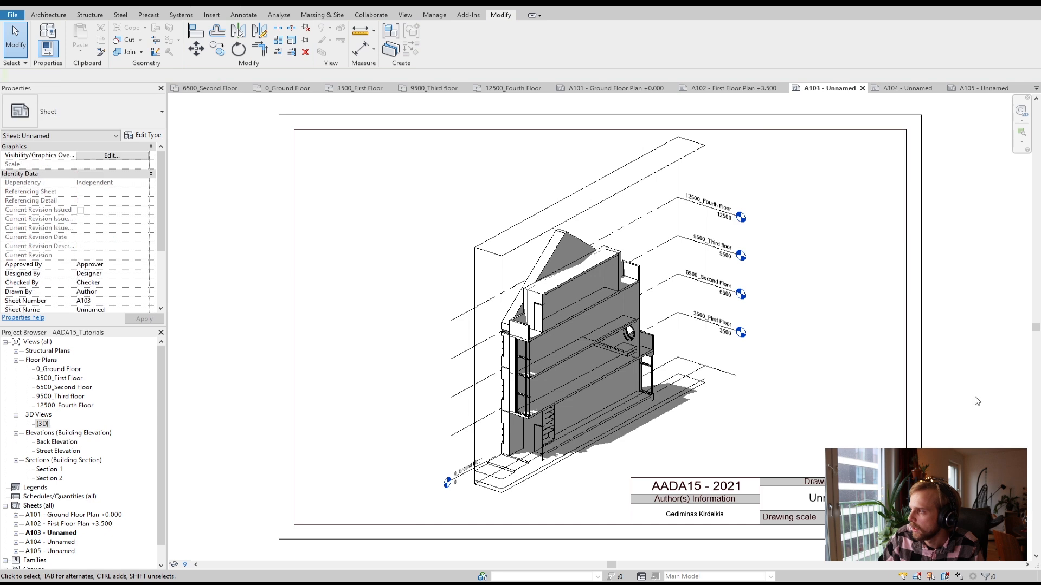
scroll(761, 405, "down", 1)
middle_click_drag(797, 373, 707, 324)
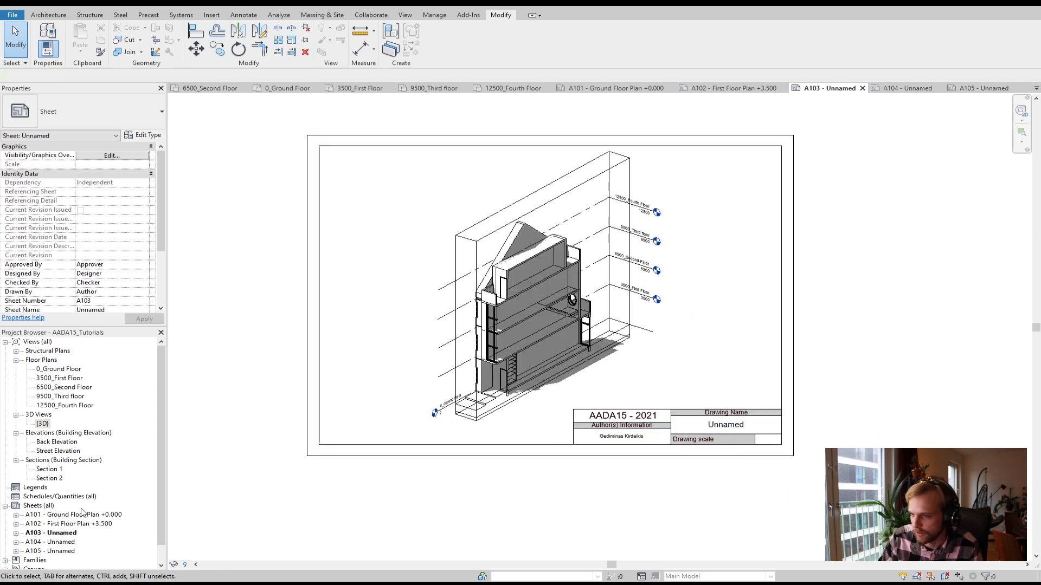
Open sheet A104 and shift the Street Elevation viewport slightly to the right and upward within the frame
double_click(56, 542)
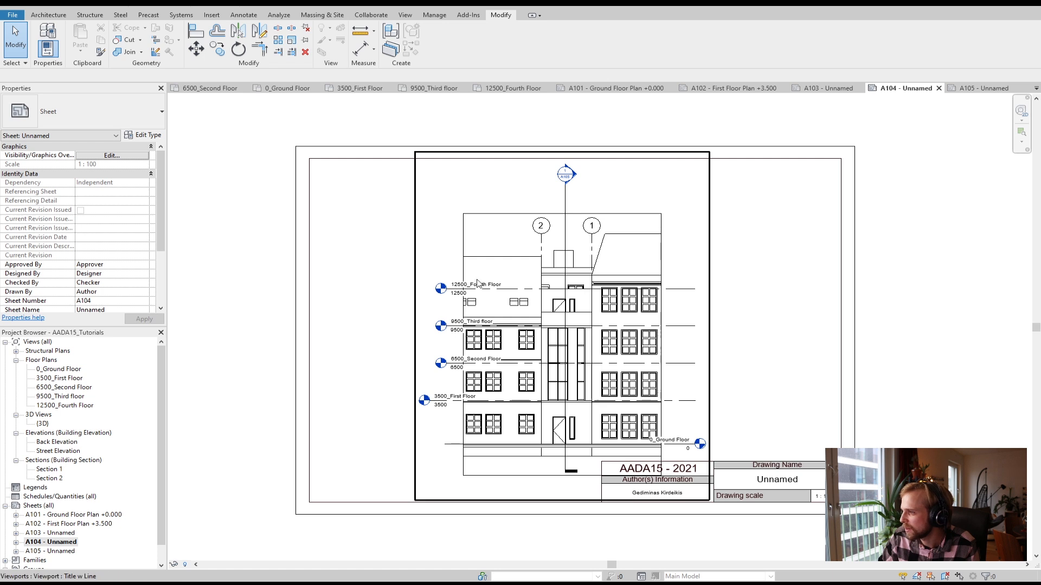
left_click(473, 219)
left_click_drag(485, 212, 539, 210)
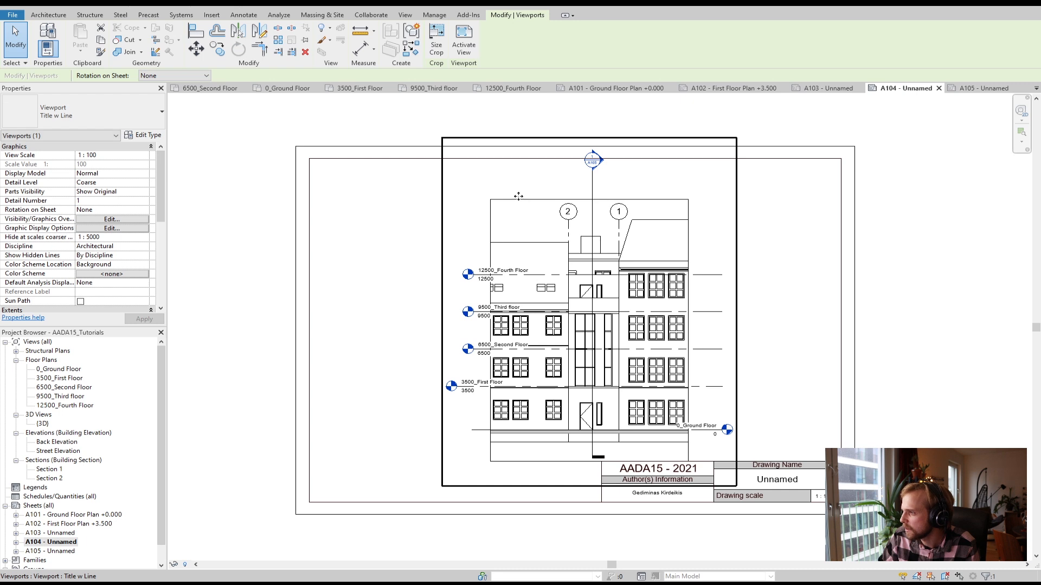
left_click(511, 536)
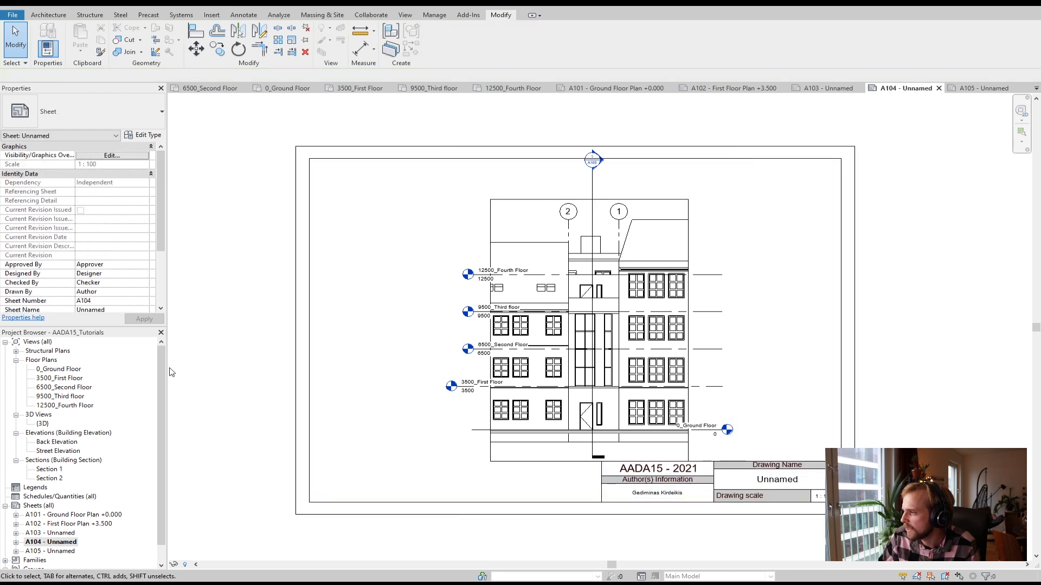
Open the Street Elevation view and widen its crop region on both sides to include more of the neighbouring buildings
double_click(58, 451)
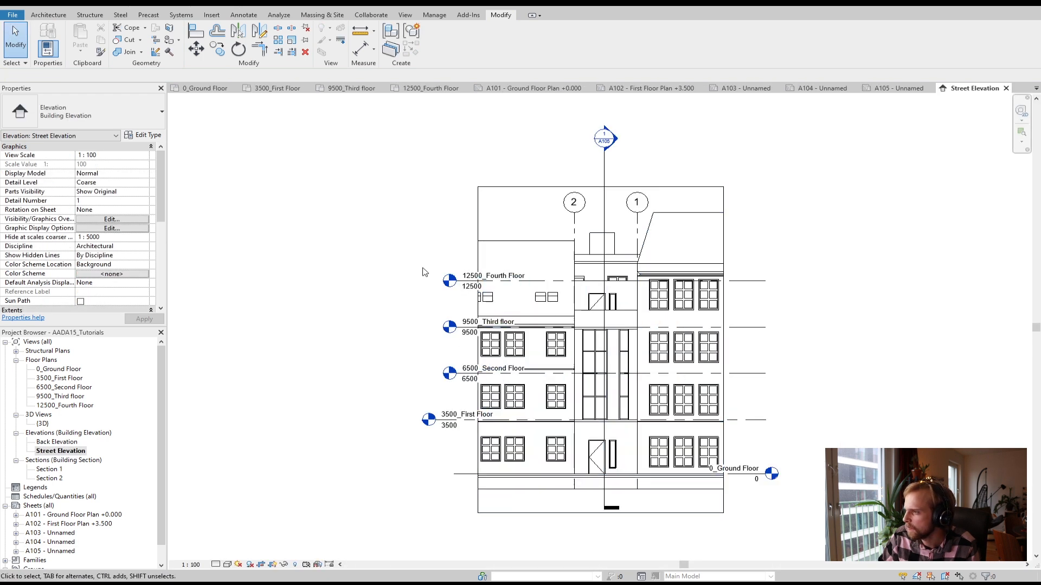
left_click(480, 226)
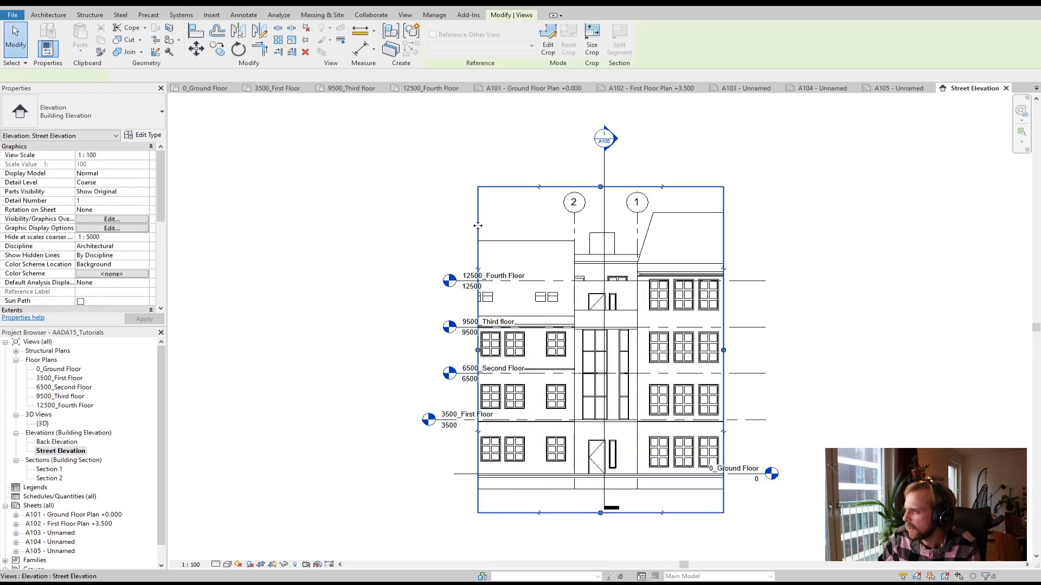
left_click(478, 350)
left_click(380, 351)
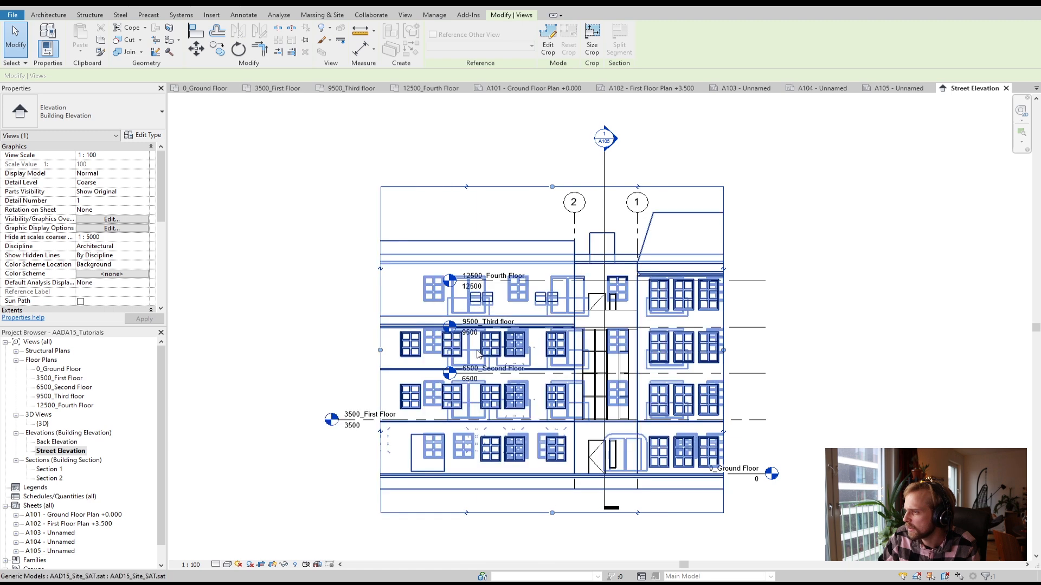
left_click(802, 361)
left_click(885, 383)
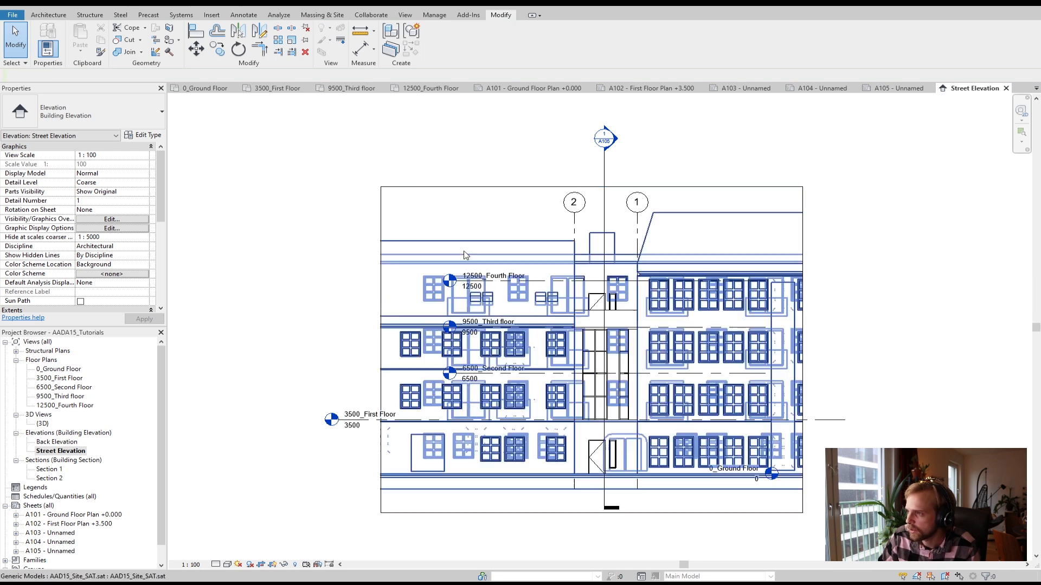
Move the heads of the Second, Third and Fourth Floor levels outward to line up with the First Floor head
left_click(473, 287)
mouse_move(460, 284)
left_mouse_down()
mouse_move(198, 293)
mouse_move(312, 293)
left_mouse_up()
left_click(293, 225)
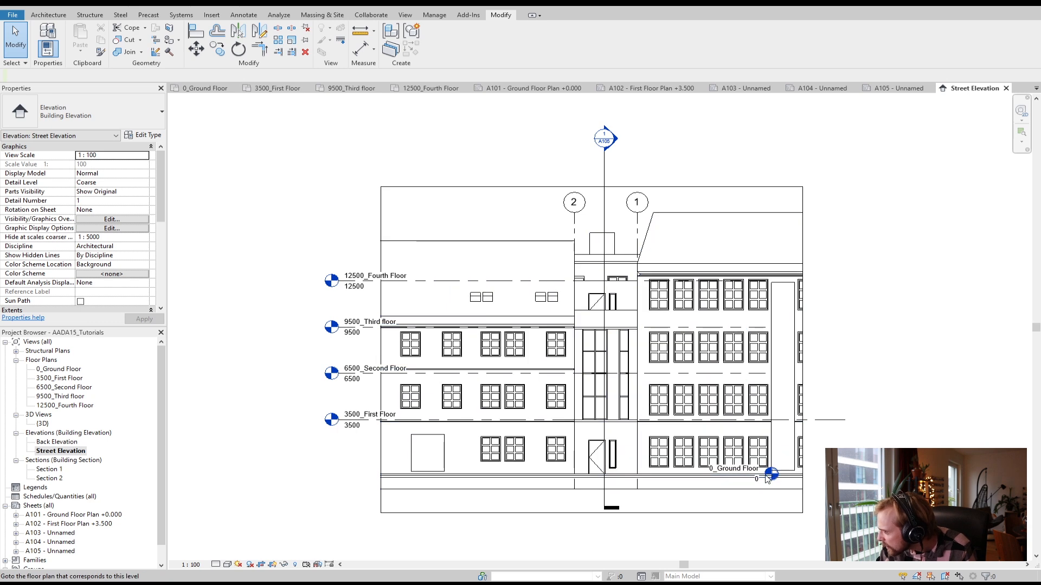
Try to stretch the 0_Ground Floor level to the left so it lines up with the level heads above
scroll(764, 476, "up", 2)
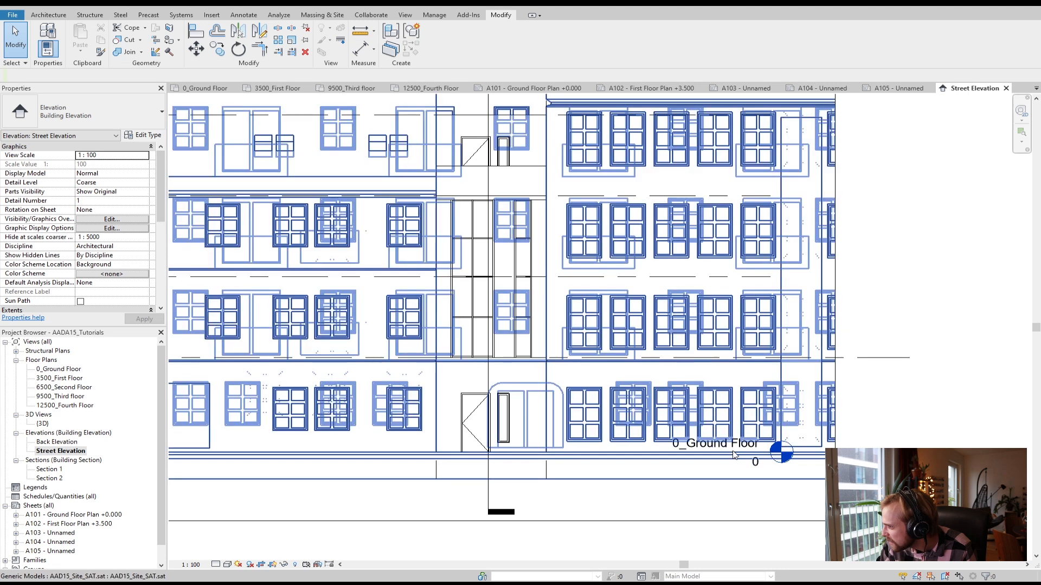
left_click(748, 454)
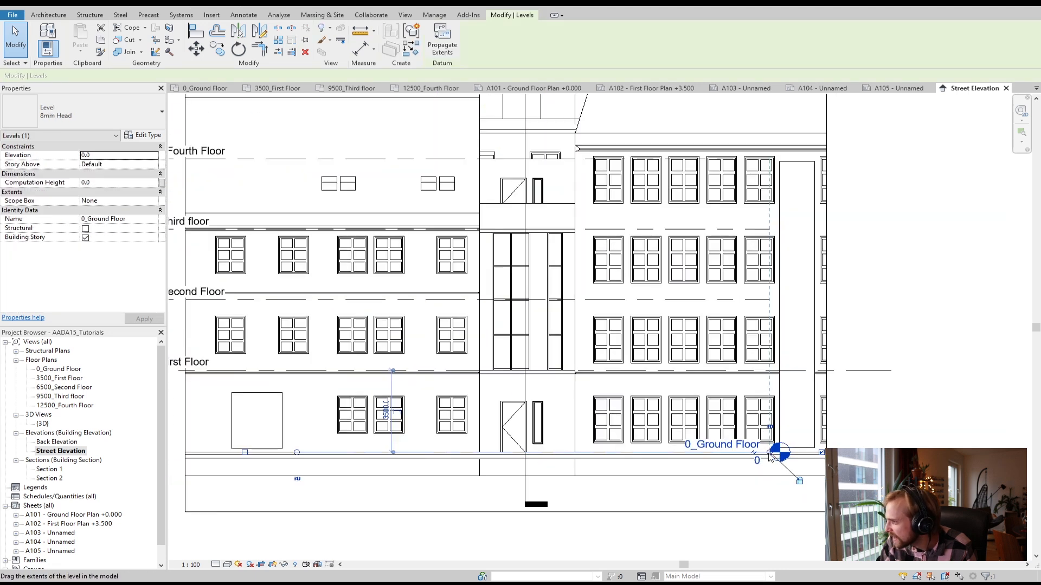
scroll(771, 457, "down", 1)
left_click_drag(231, 457, 206, 410)
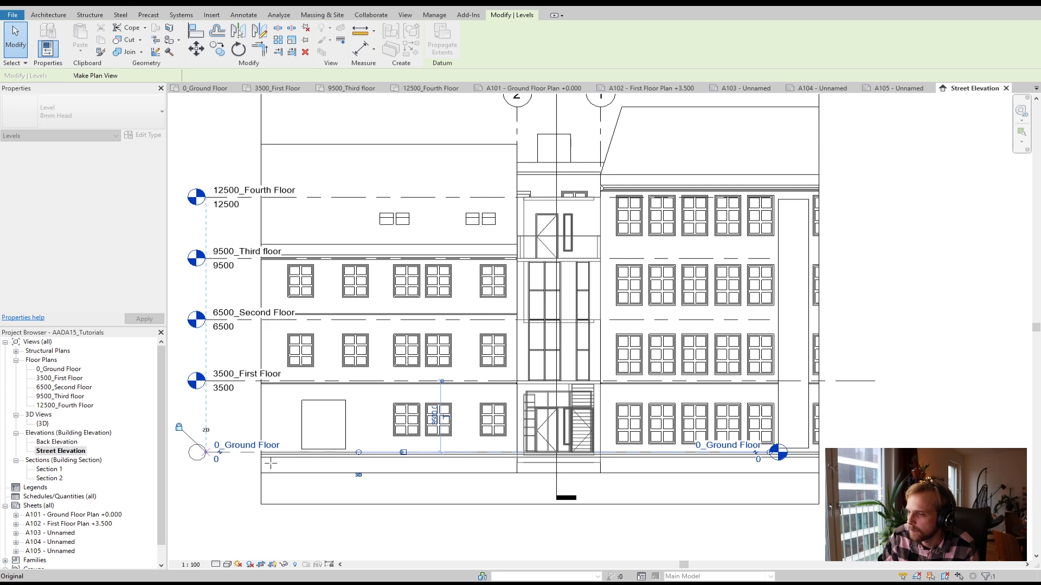
left_click(244, 510)
scroll(246, 509, "down", 2)
middle_click_drag(294, 451, 414, 420)
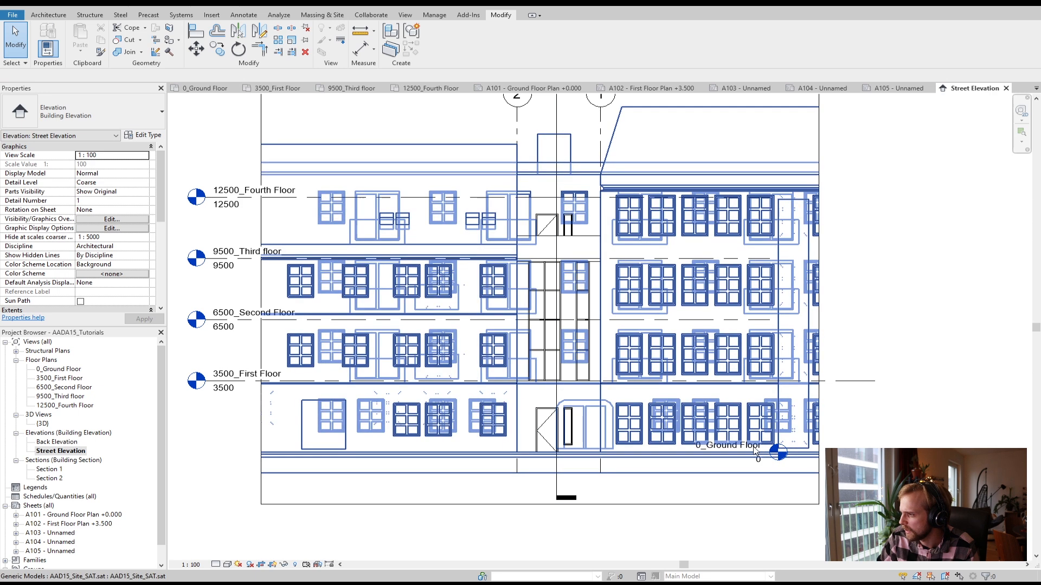
left_click(752, 449)
key("Escape")
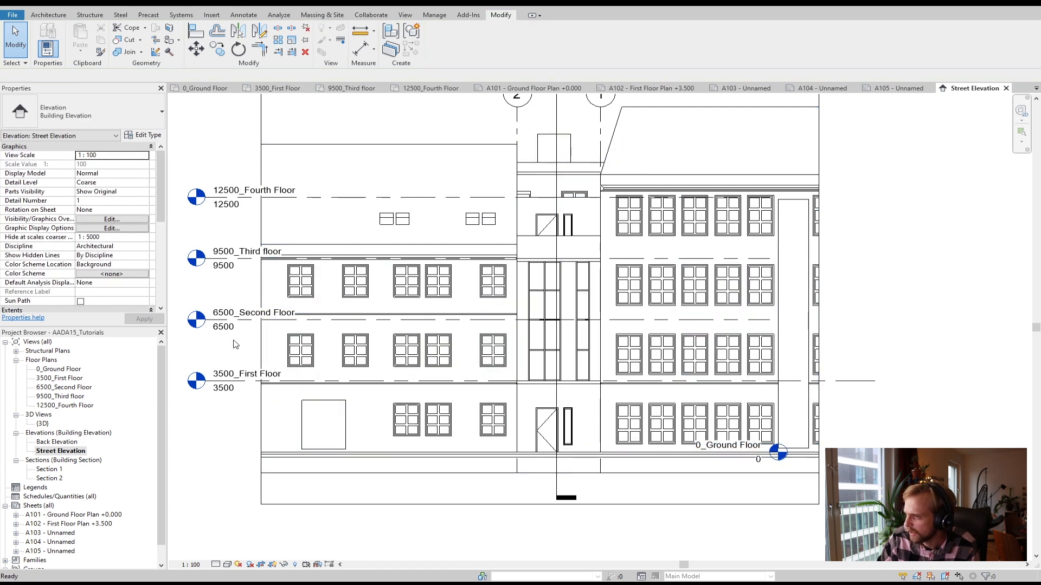
Examine the extents and alignment locks of the First, Second and Fourth Floor levels at their left ends
left_click(206, 383)
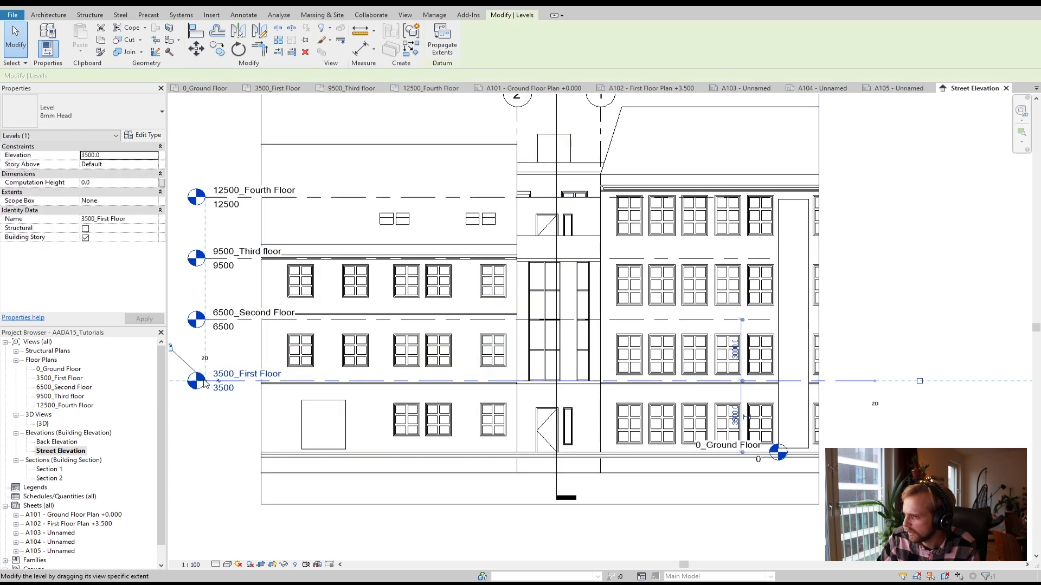
middle_click_drag(168, 353, 268, 369)
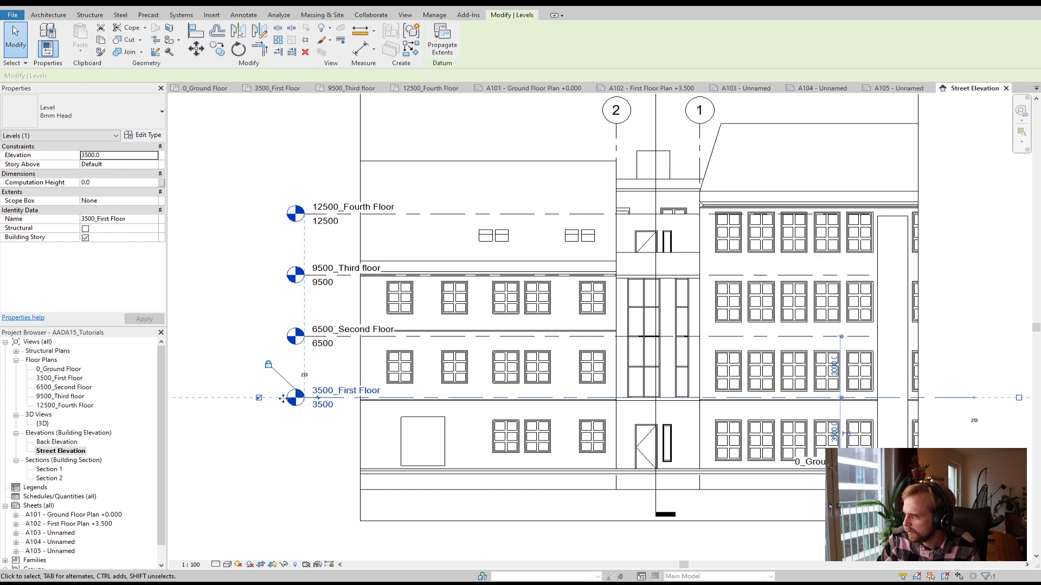
left_click(267, 369)
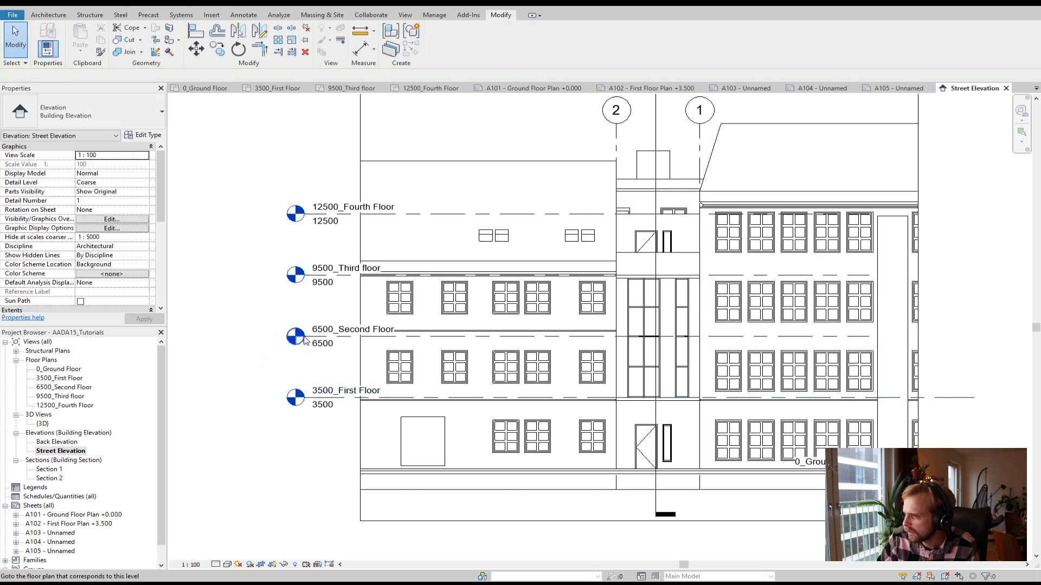
left_click(317, 341)
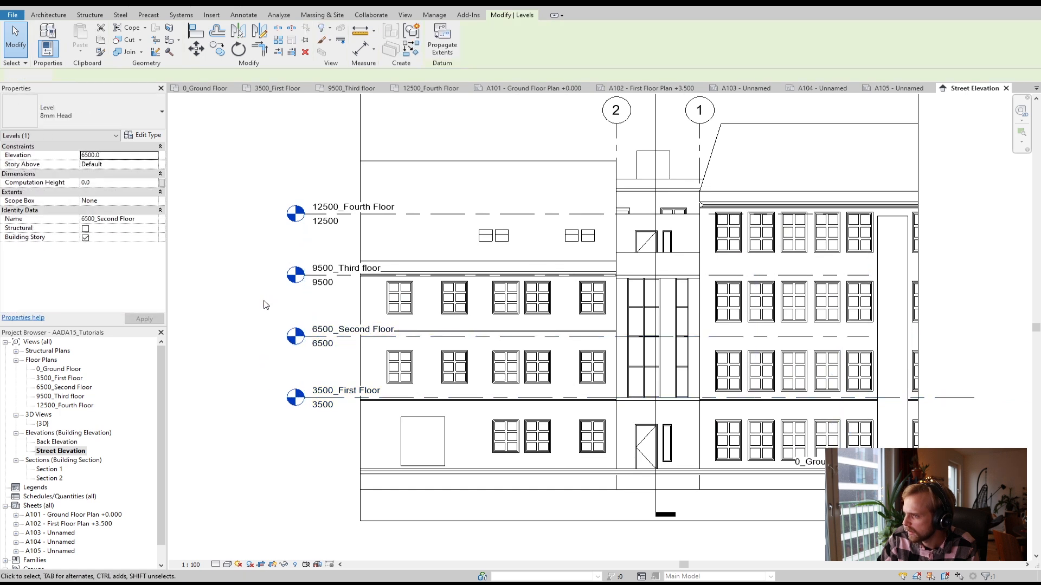
left_click(269, 320)
left_click(323, 342)
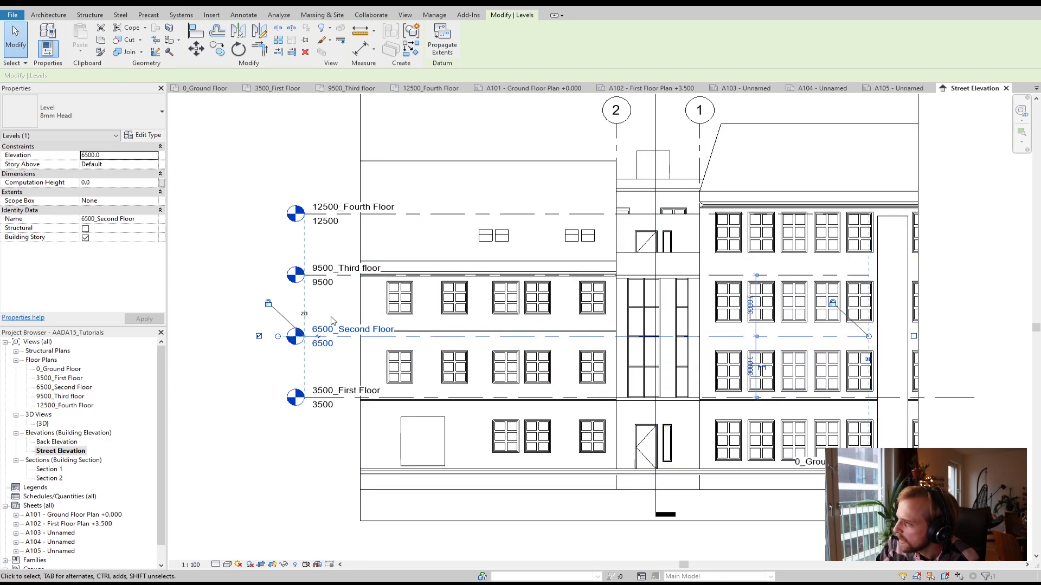
left_click(223, 394)
left_click(305, 217)
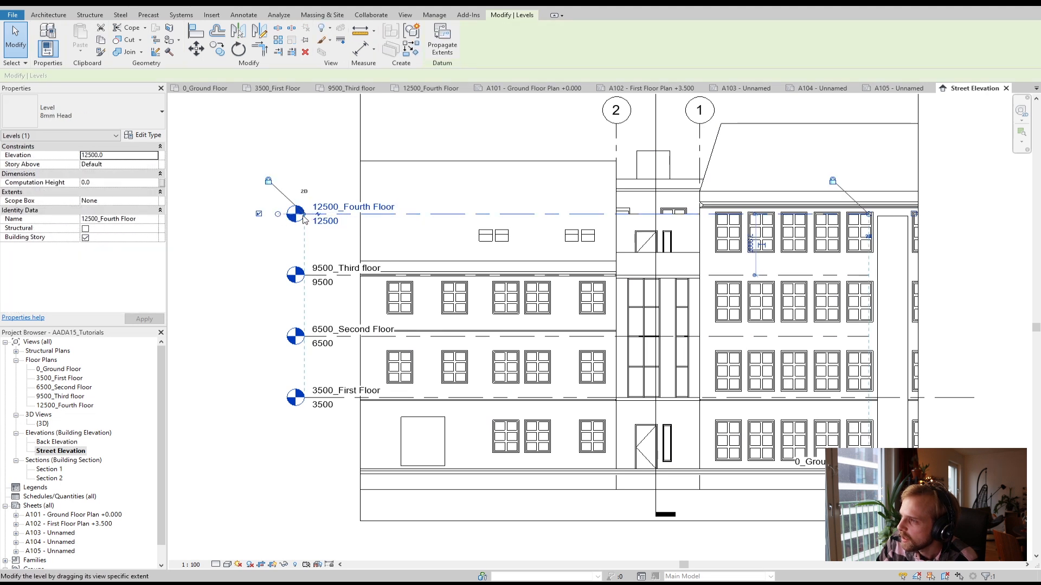
mouse_move(306, 219)
left_mouse_down()
mouse_move(349, 215)
mouse_move(202, 221)
mouse_move(302, 214)
left_mouse_up()
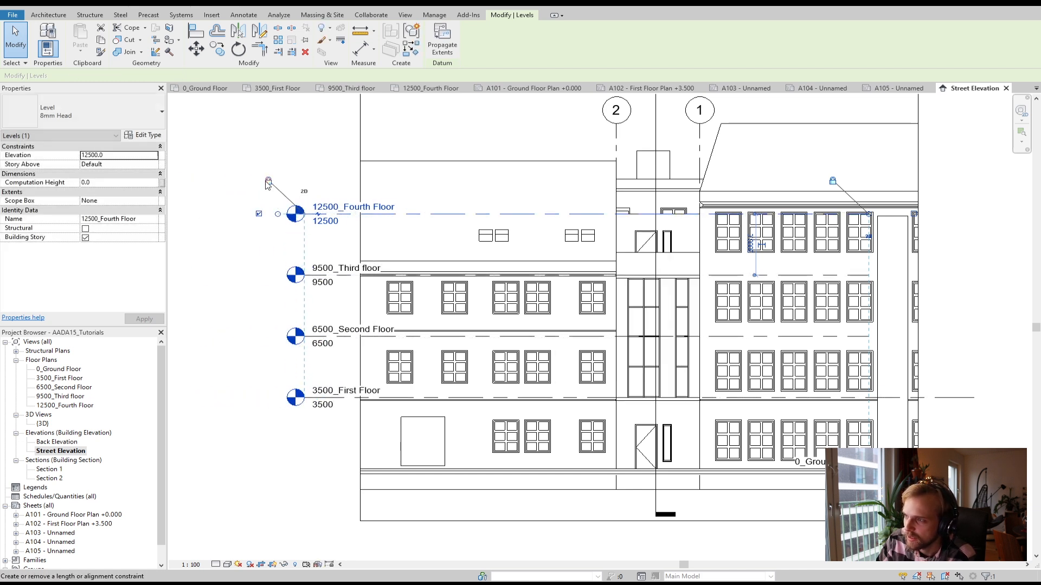
left_click(233, 290)
Show the 0_Ground Floor level's bubble at its left end and hide the one at its right end
middle_click_drag(304, 321, 327, 218)
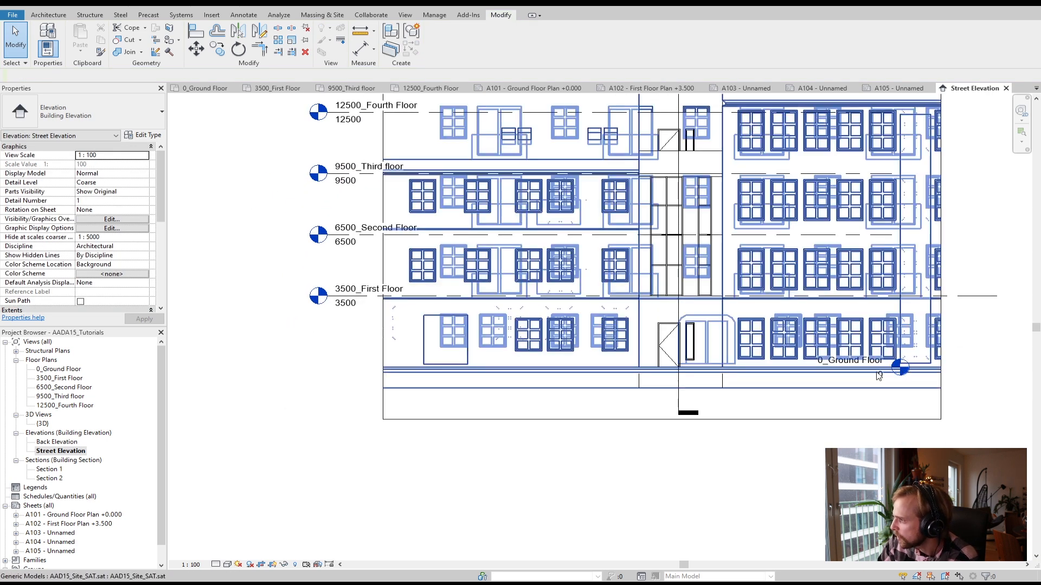
scroll(901, 374, "up", 2)
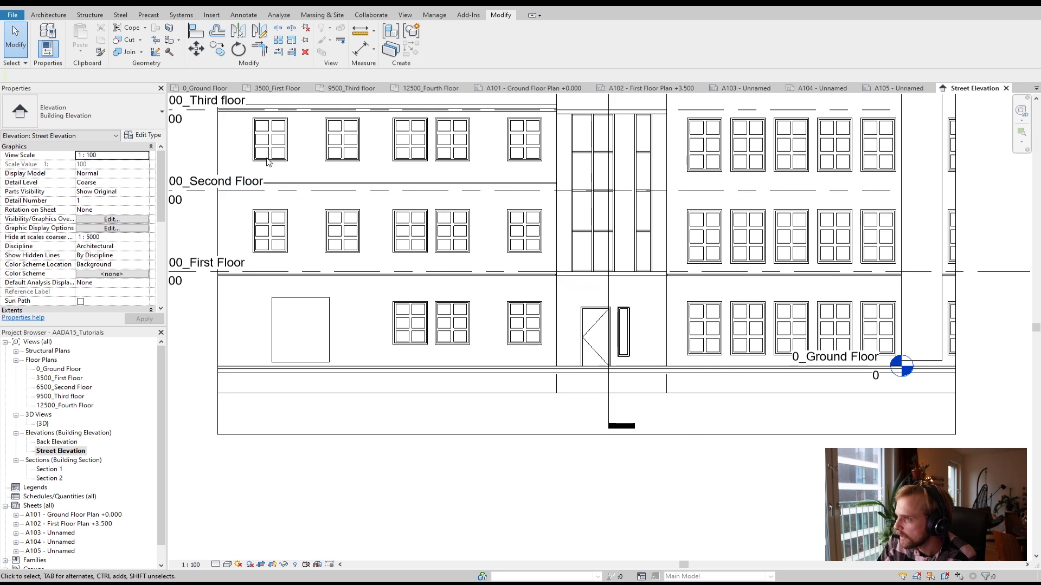
scroll(889, 388, "up", 2)
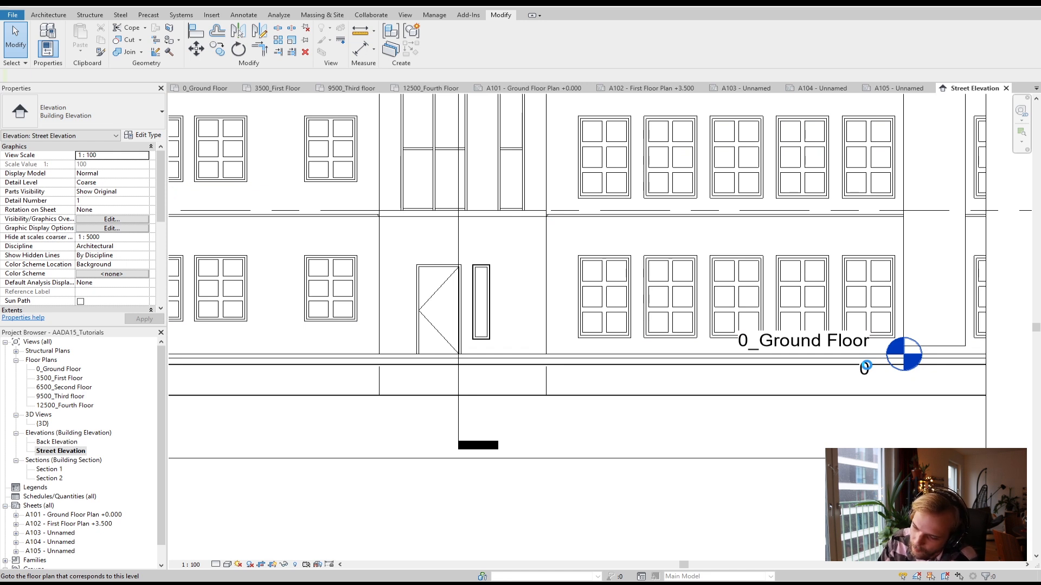
scroll(865, 367, "up", 1)
left_click(788, 354)
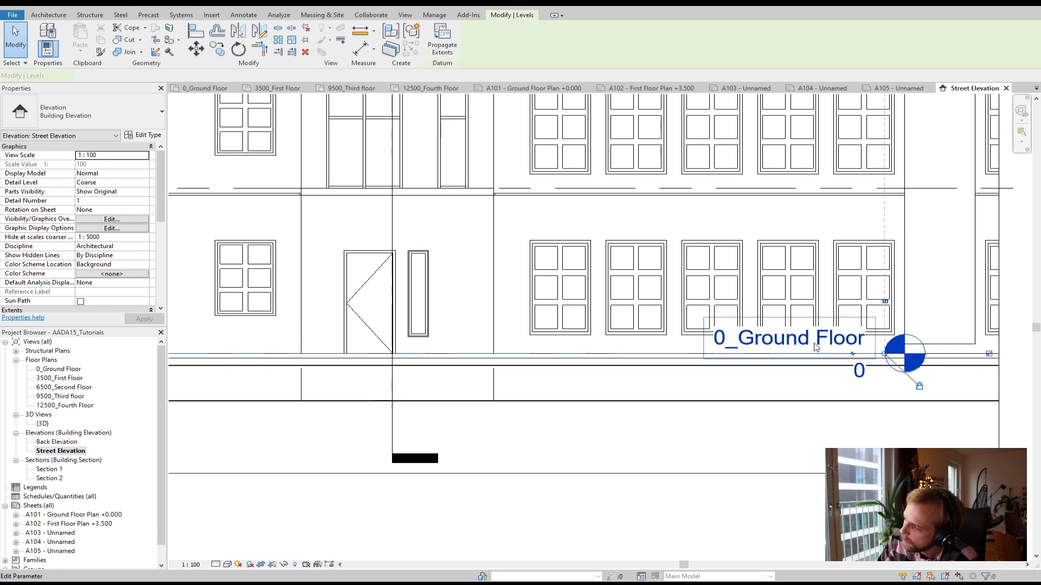
scroll(789, 354, "down", 1)
scroll(789, 354, "down", 3)
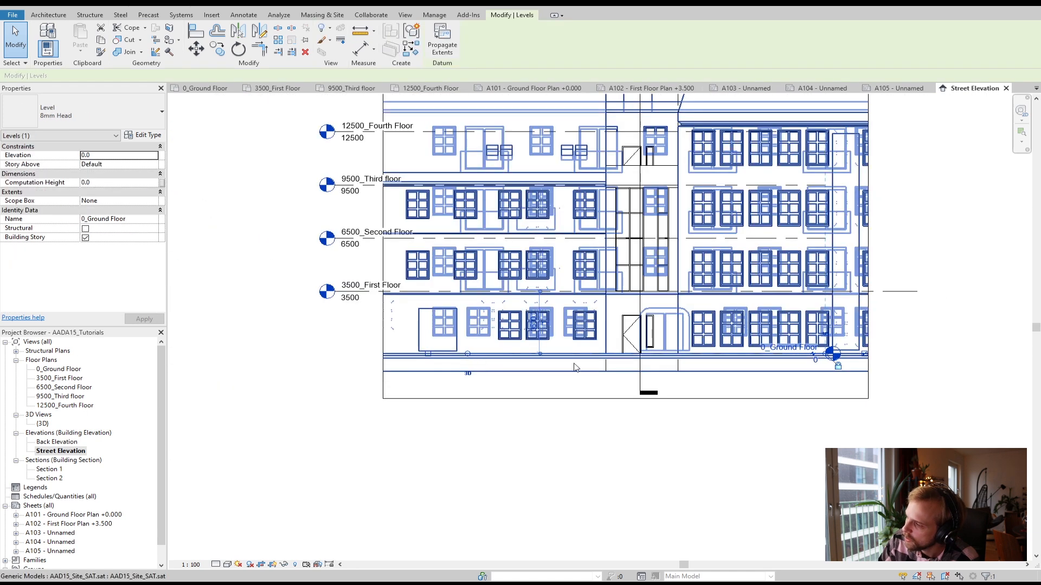
middle_click_drag(824, 424, 731, 517)
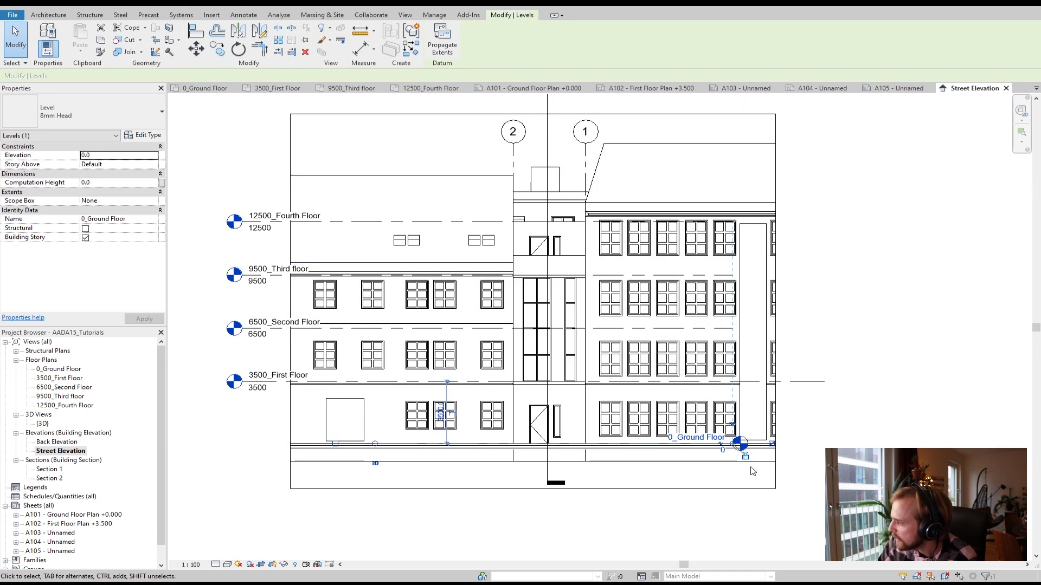
scroll(838, 380, "up", 1)
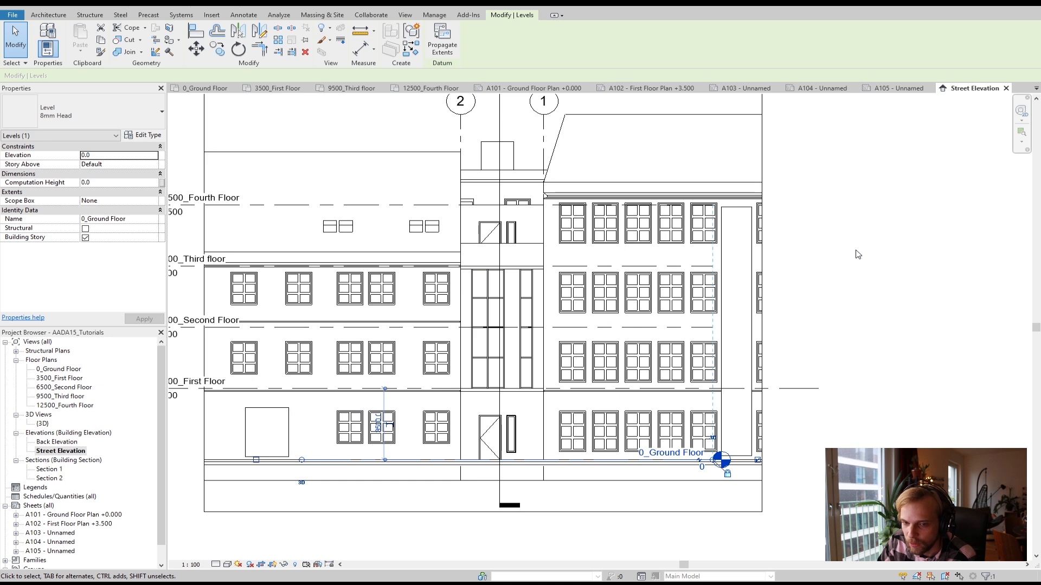
middle_click_drag(842, 281, 910, 281)
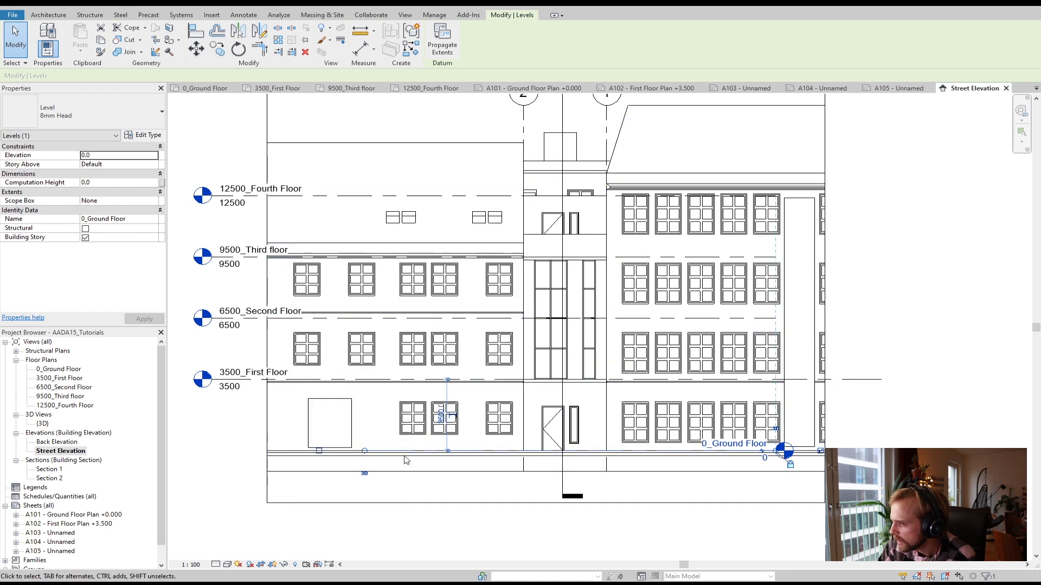
left_click(319, 452)
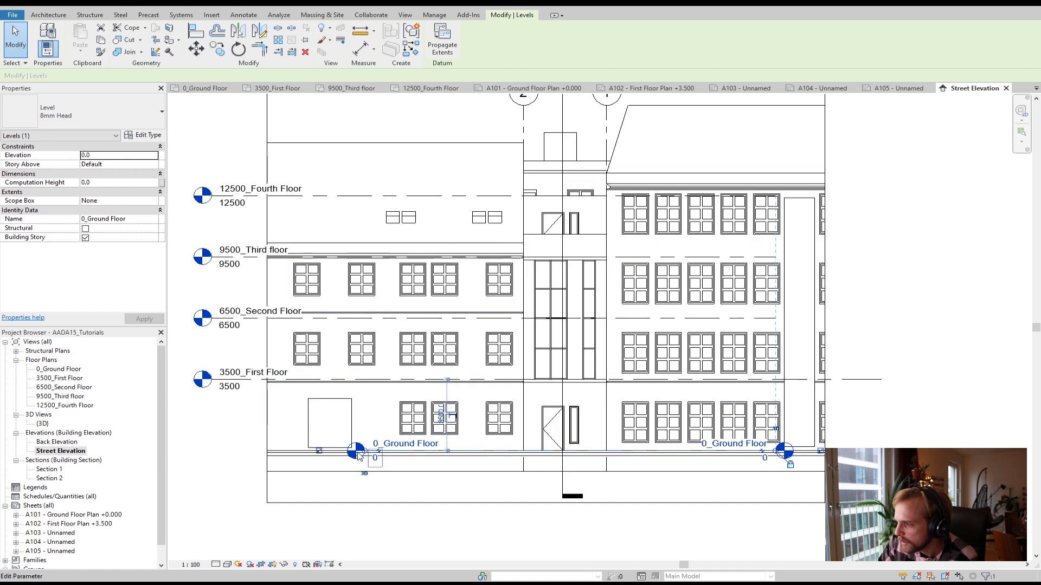
left_click(821, 452)
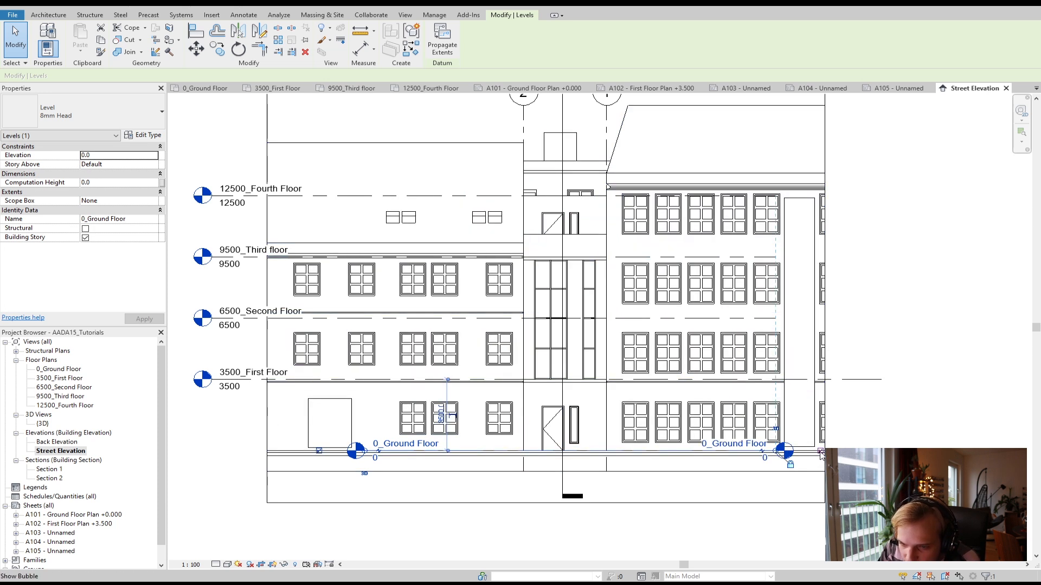
left_click(820, 452)
left_click(821, 452)
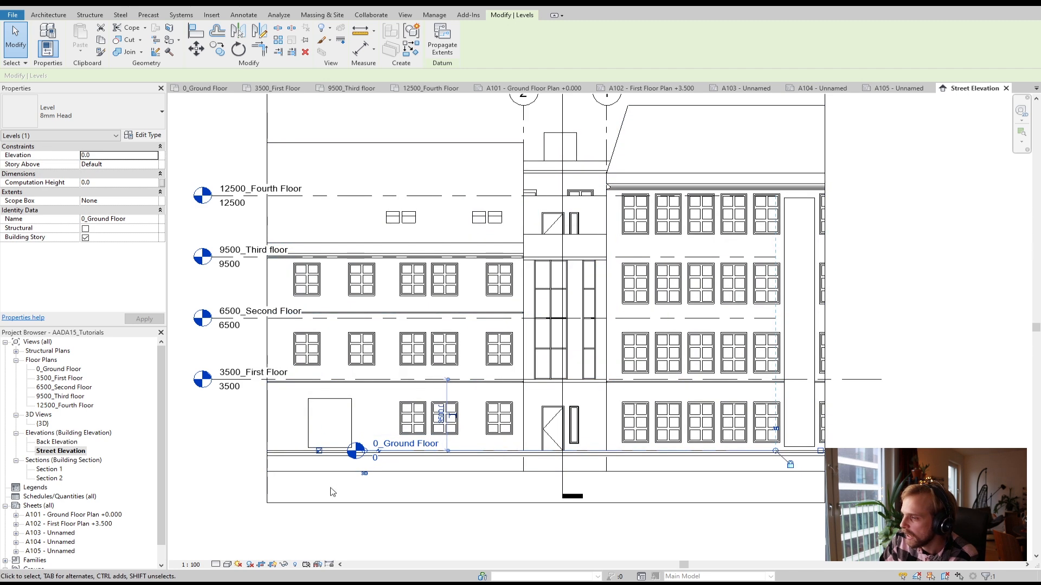
Extend the left end of the 0_Ground Floor level until its head aligns with the level heads above
left_click_drag(367, 456, 202, 399)
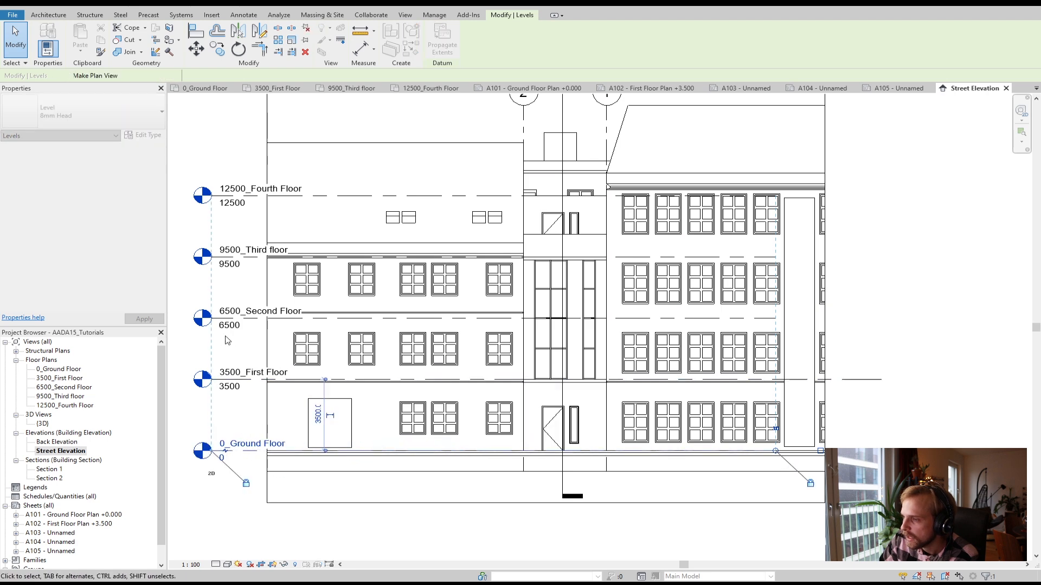
left_click(221, 352)
scroll(220, 455, "down", 1)
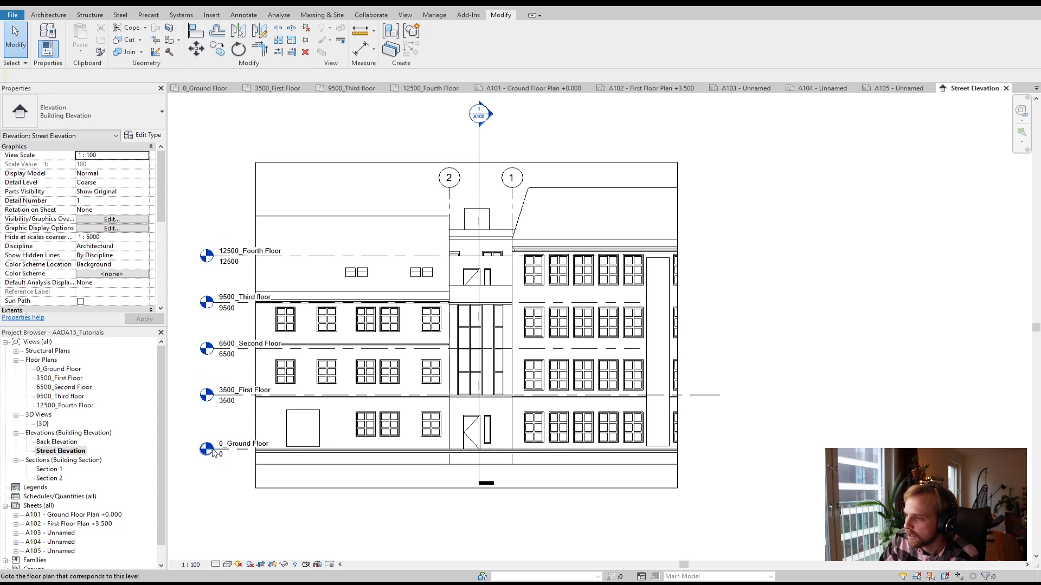
Shorten the right end of the 3500_First Floor level so it lines up with the ends of the levels above
middle_click_drag(308, 453, 392, 433)
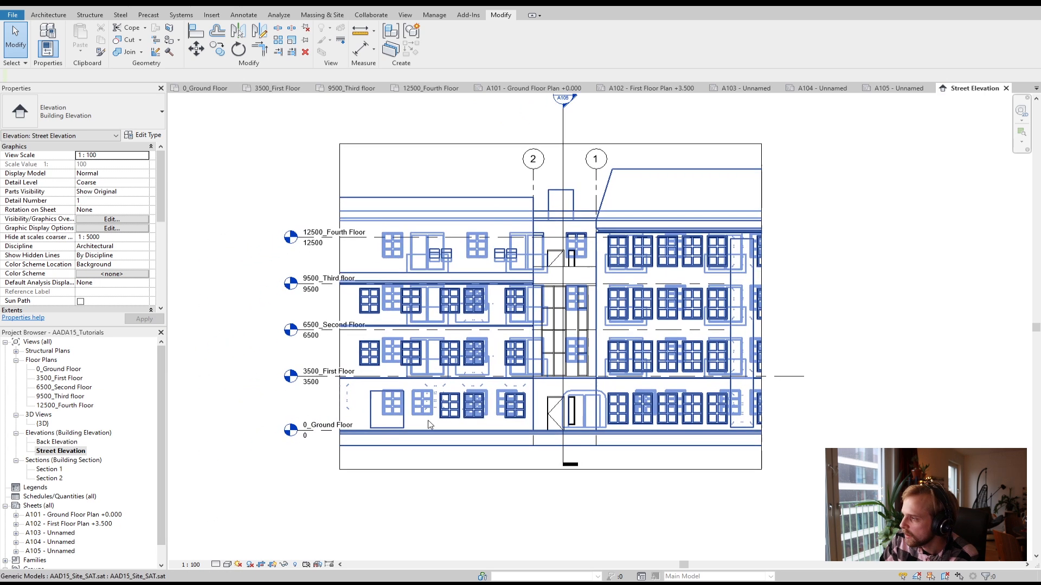
left_click(805, 378)
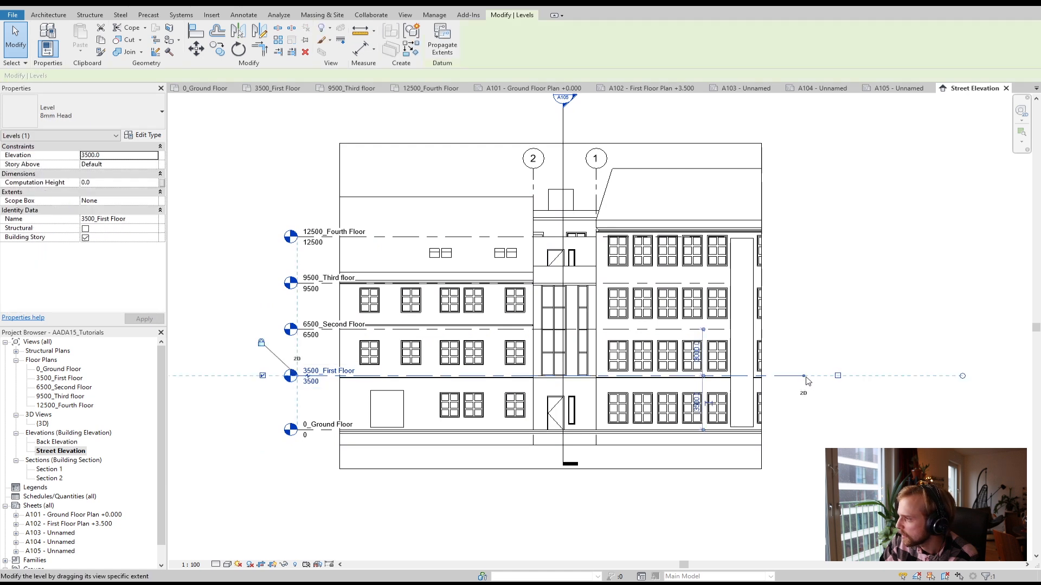
left_click_drag(804, 377, 728, 377)
left_click(846, 343)
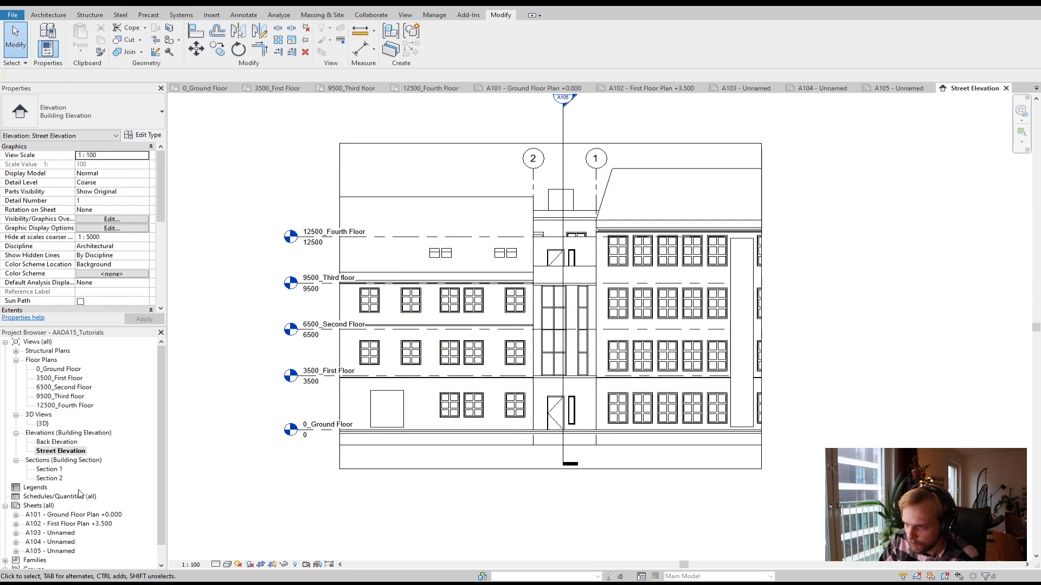
Check how the elevation sits on sheet A104, then return to the Street Elevation view
double_click(52, 551)
double_click(63, 543)
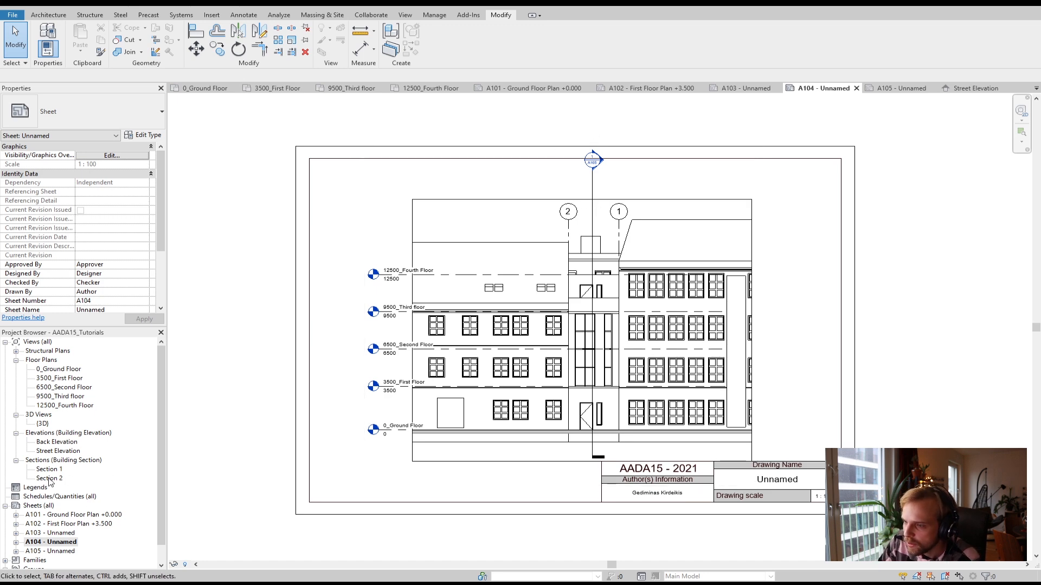
double_click(58, 451)
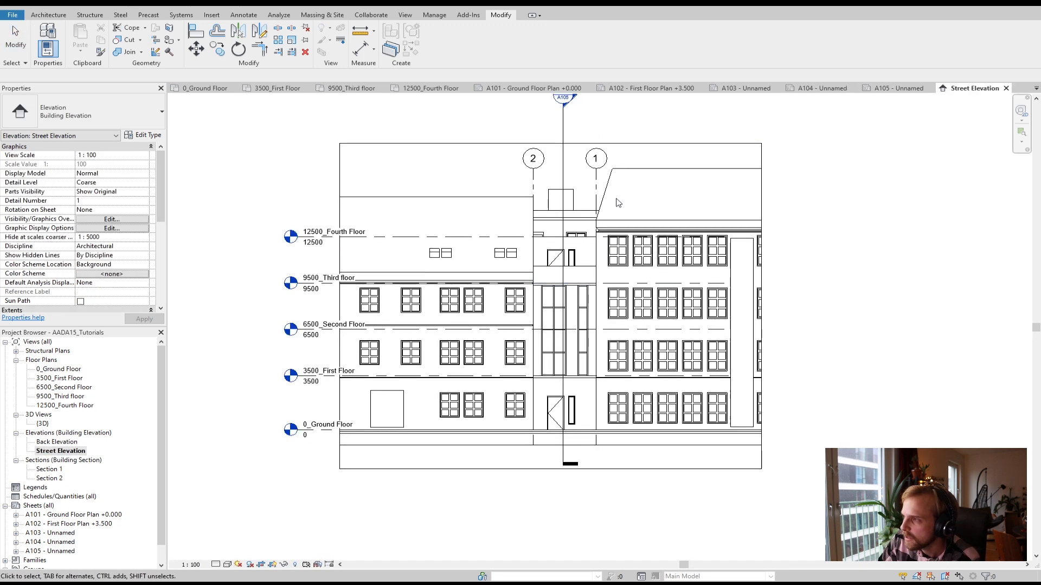
Lower the section marker's head on the Street Elevation to just above the crop region
left_click(562, 125)
middle_click_drag(631, 107, 613, 184)
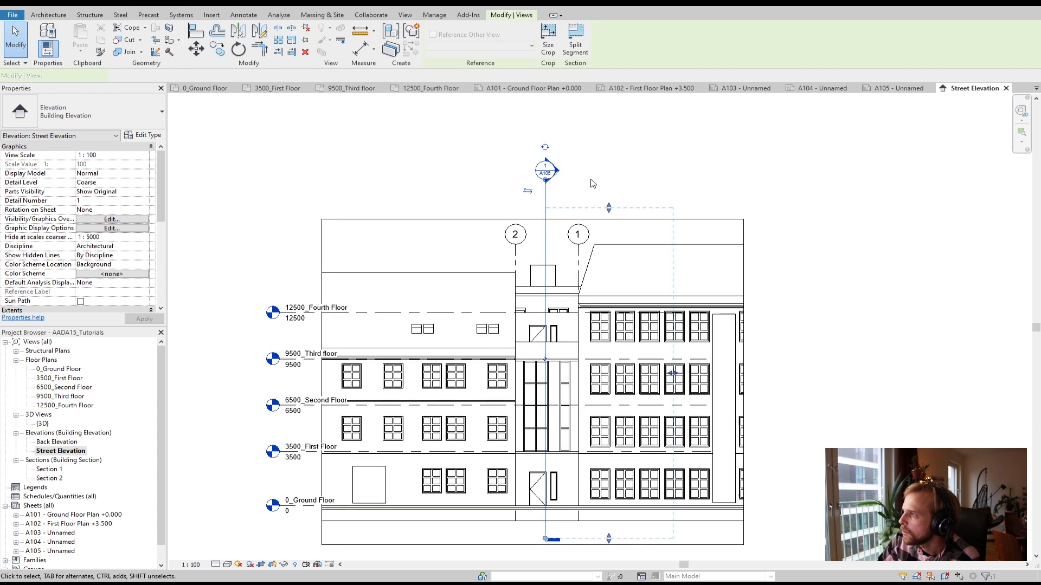
left_click_drag(545, 182, 545, 209)
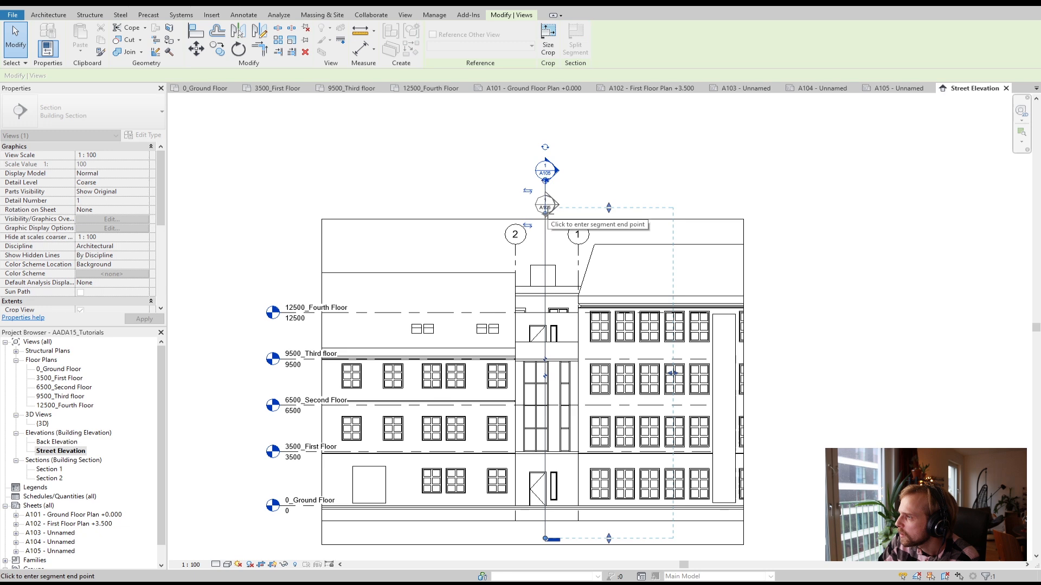
left_click(545, 211)
key("Escape")
Break the section line with a gap and shorten it to short segments above the roof and below the ground
middle_click_drag(568, 371, 546, 296)
left_click(524, 324)
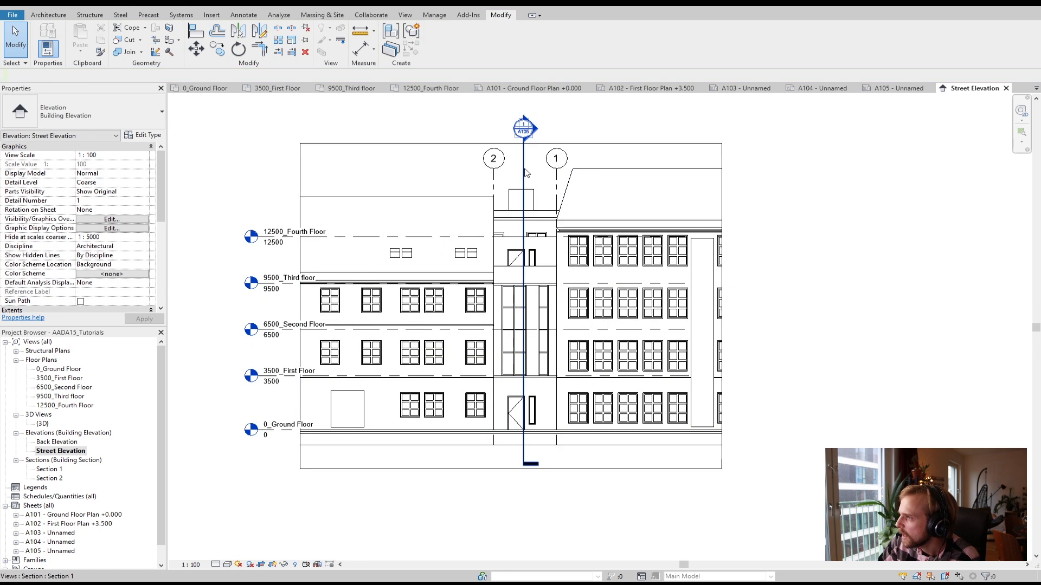
left_click(524, 301)
left_click_drag(530, 163, 531, 175)
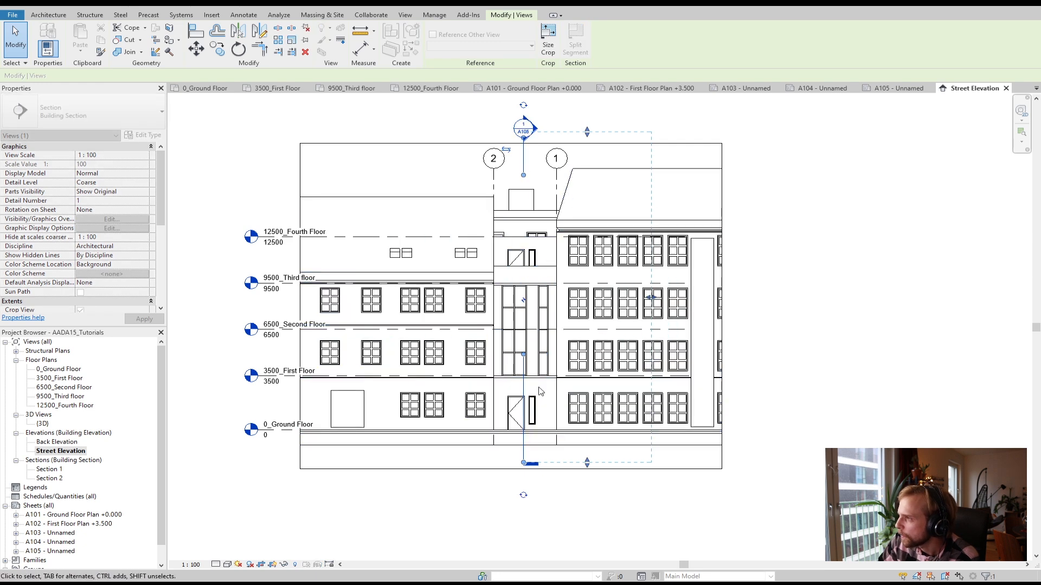
middle_click_drag(540, 391, 528, 313)
left_click_drag(512, 363, 511, 373)
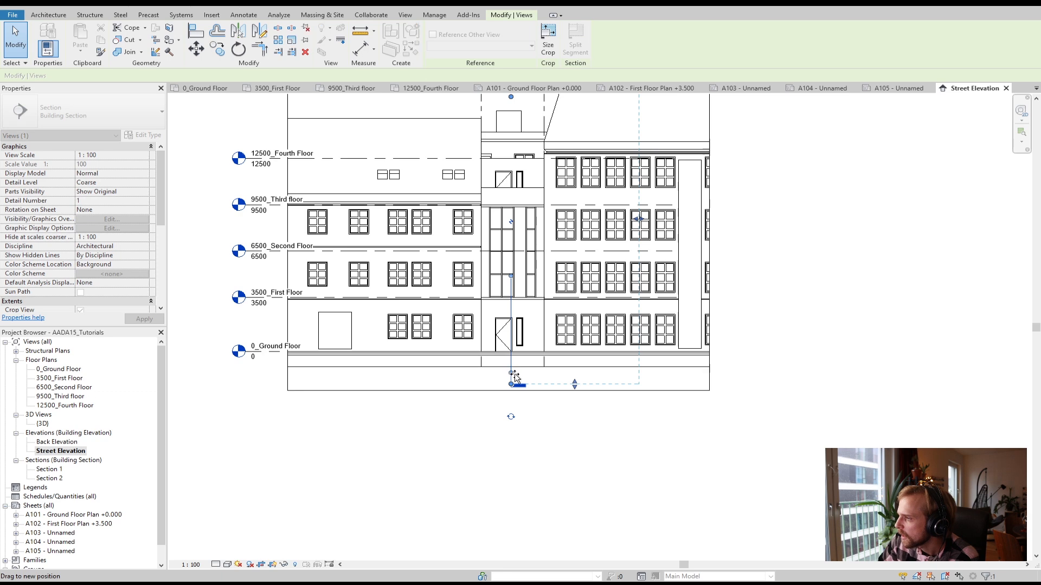
left_click(621, 451)
Raise the bottom edge of the Street Elevation's crop region to just below the ground line
scroll(622, 450, "down", 2)
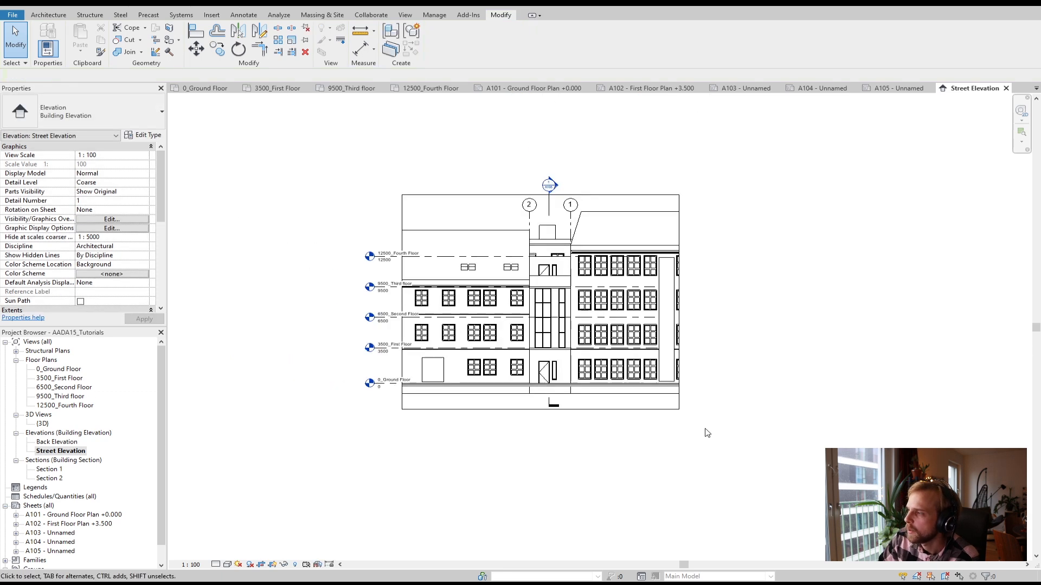
left_click(493, 413)
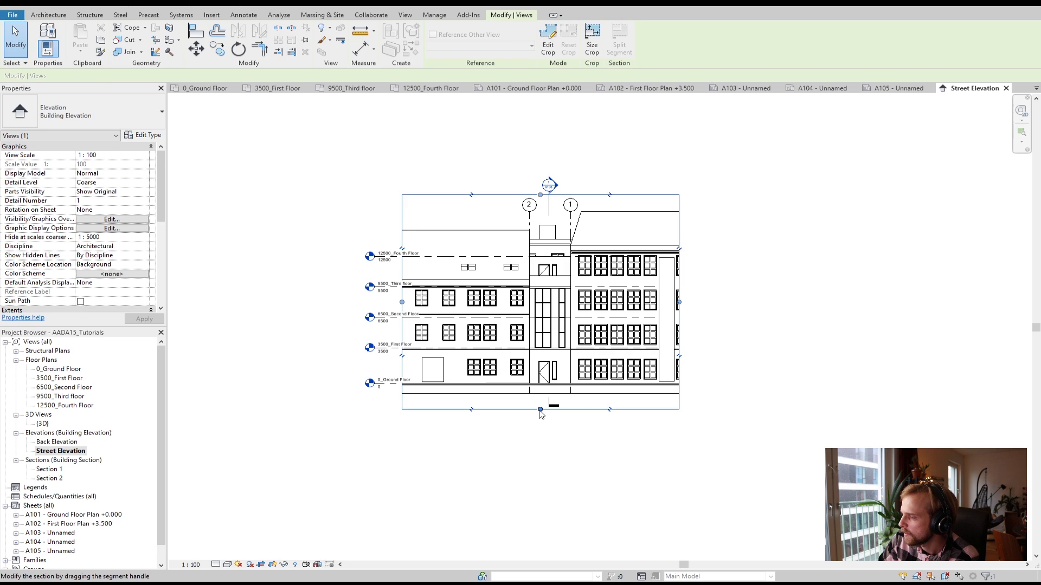
scroll(540, 414, "up", 1)
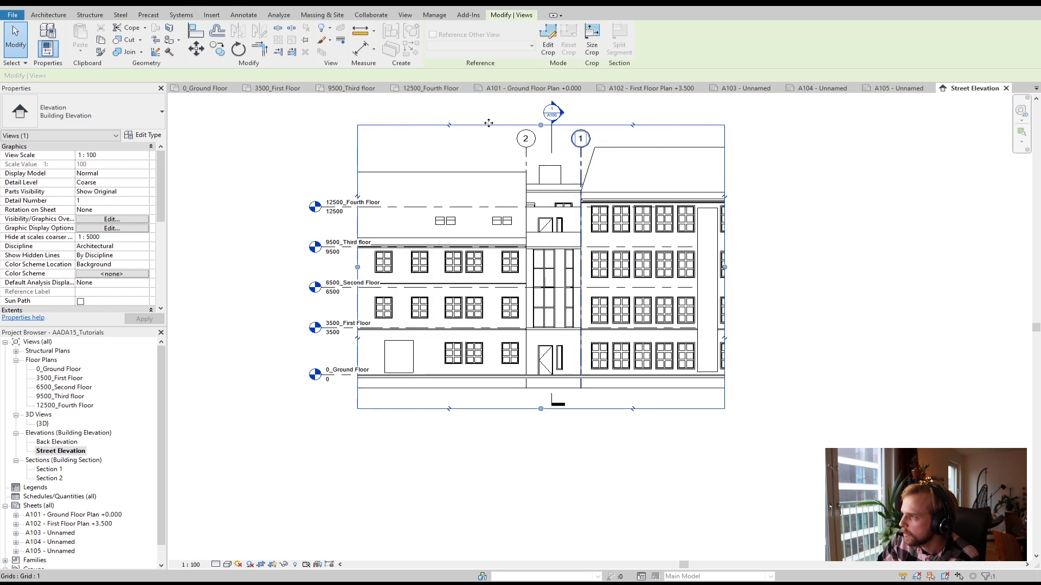
left_click(540, 410)
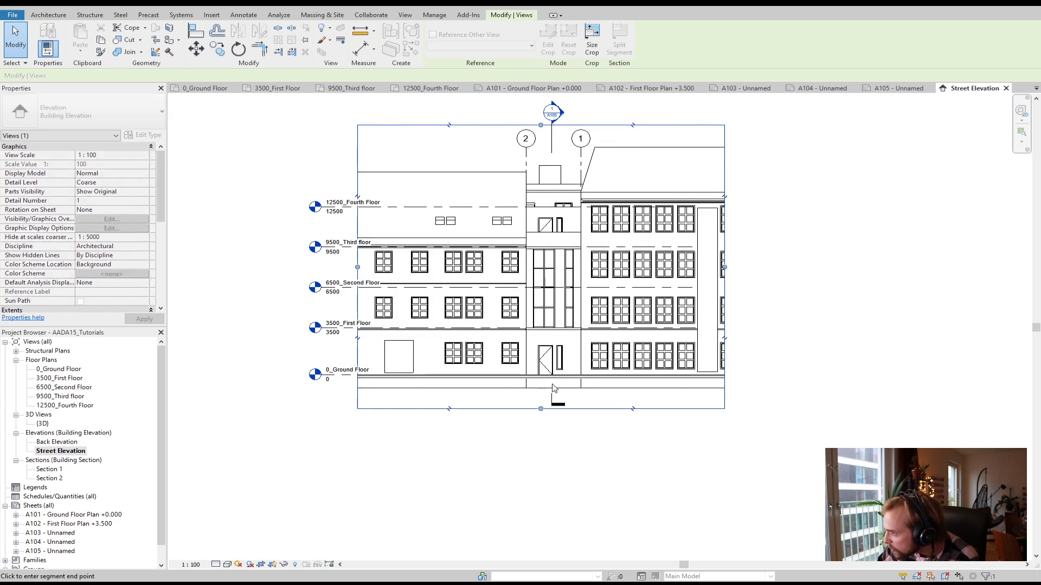
left_click(553, 387)
left_click(506, 418)
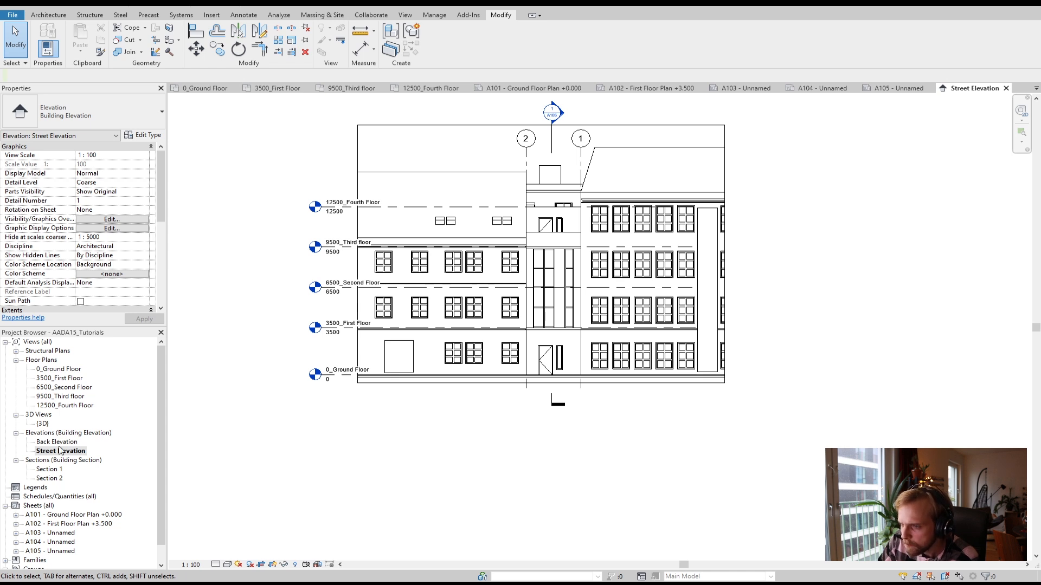
Open sheet A104 and set its drawing name in the titleblock to "Street Facade"
double_click(59, 542)
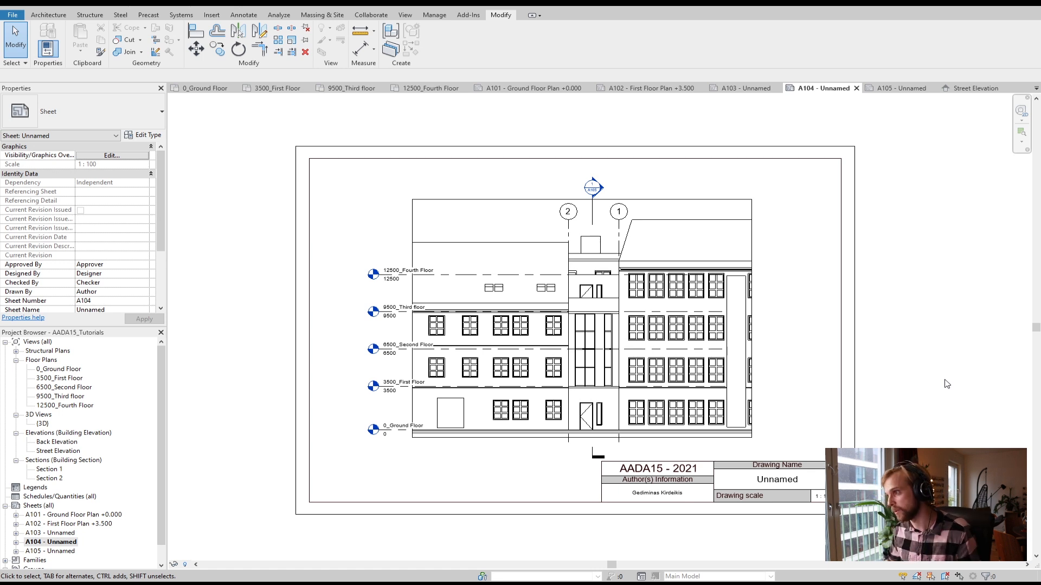
middle_click_drag(783, 355, 758, 321)
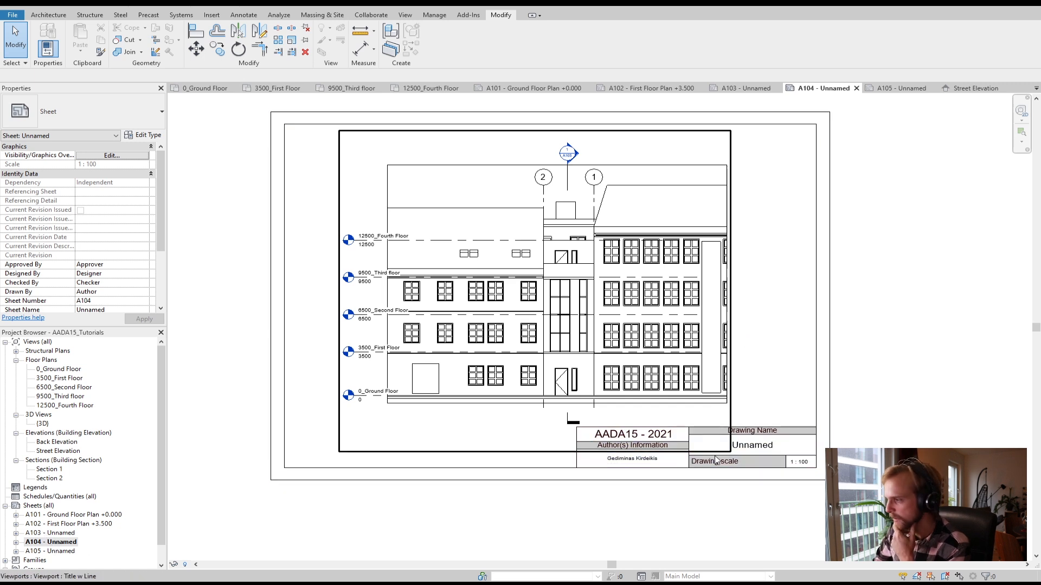
left_click(756, 448)
left_click(757, 448)
left_click_drag(770, 445, 729, 445)
type("Str")
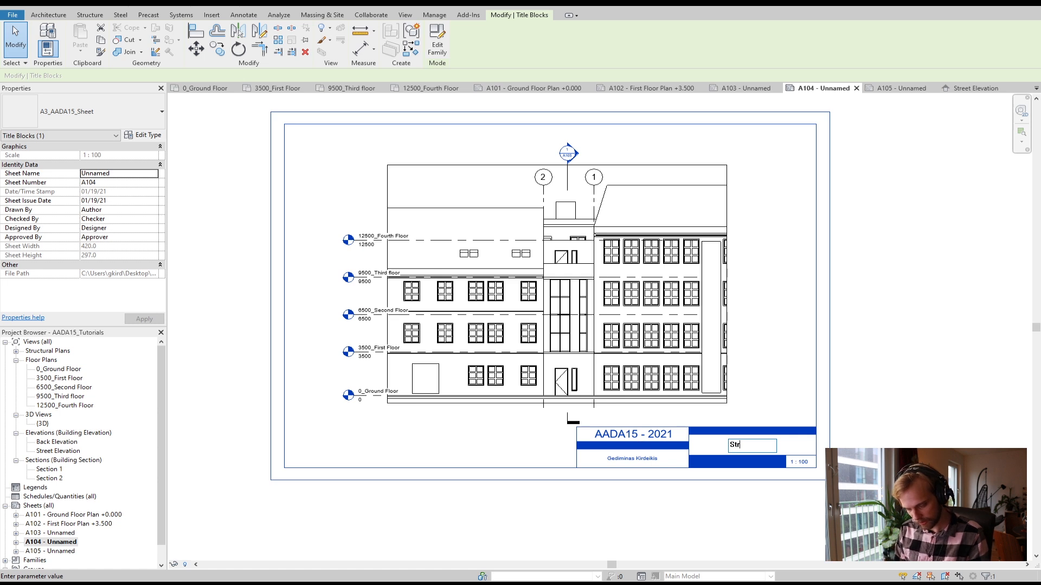
type("eet Facade")
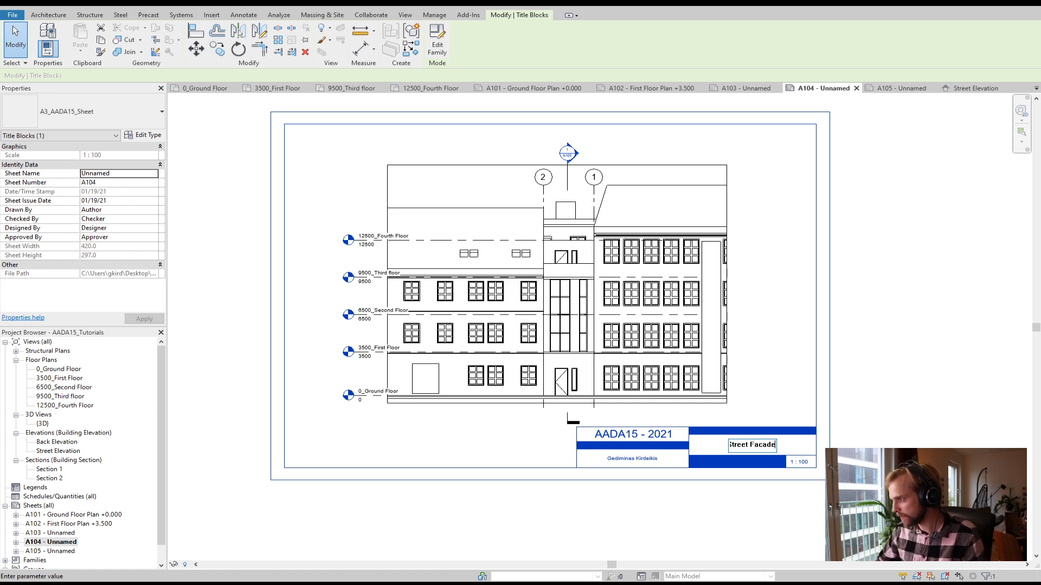
left_click(725, 502)
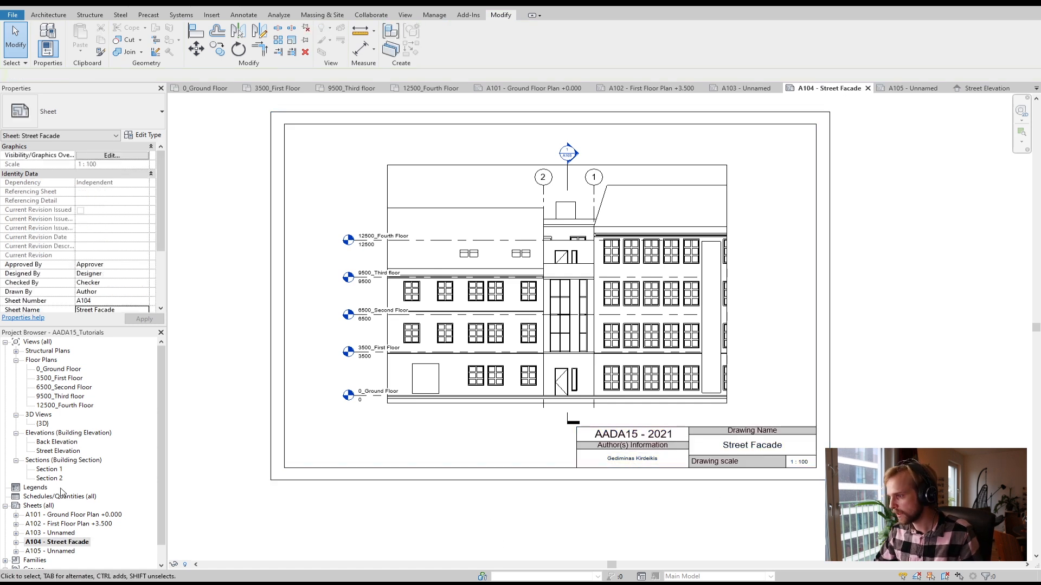
Open sheet A105 and set its drawing name in the titleblock to "Section A-A"
left_click(61, 551)
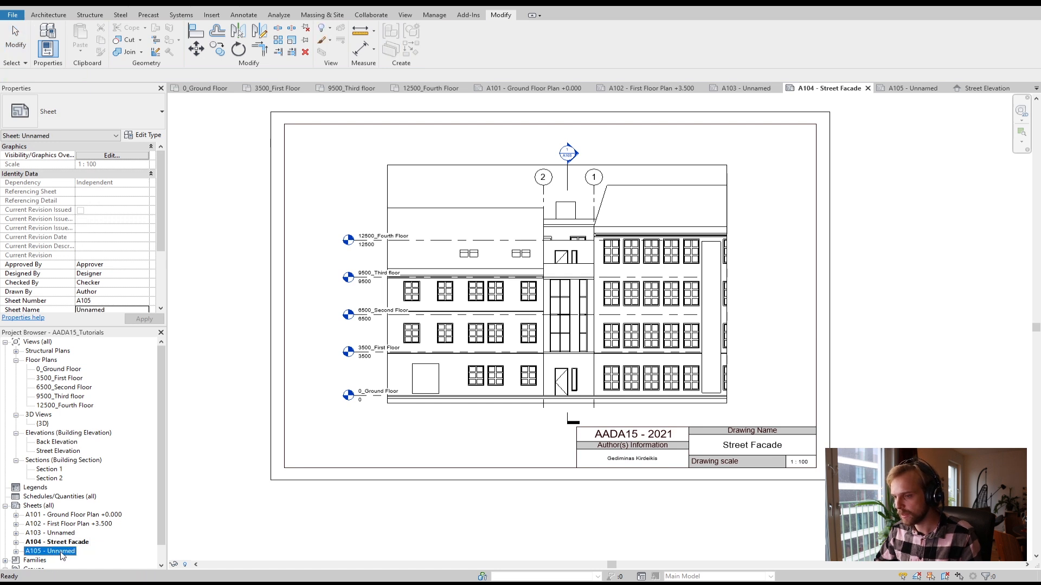
double_click(61, 552)
left_click(719, 410)
scroll(718, 410, "up", 4)
left_click(726, 404)
left_click(725, 404)
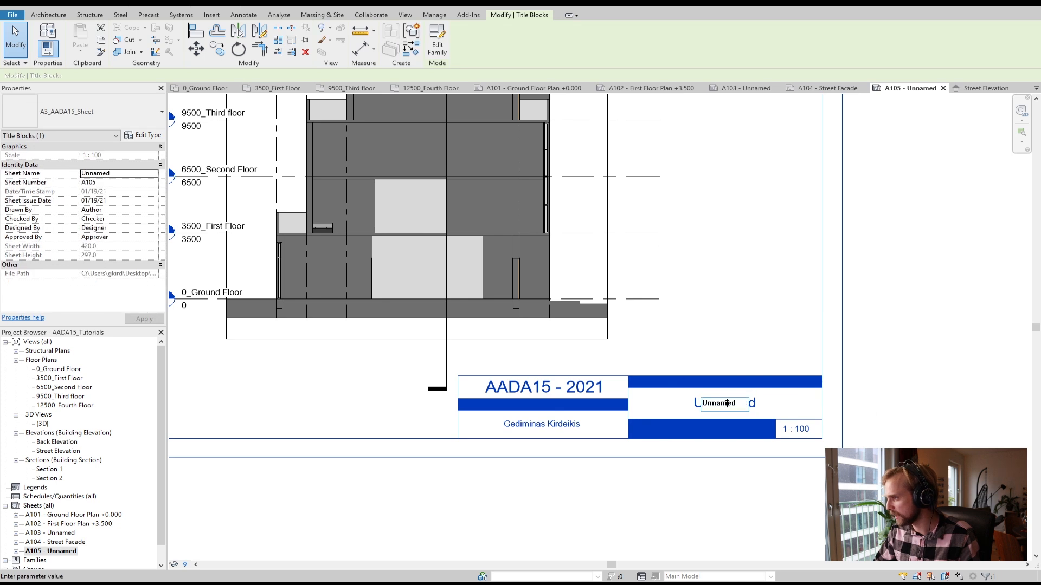
double_click(736, 403)
type("s")
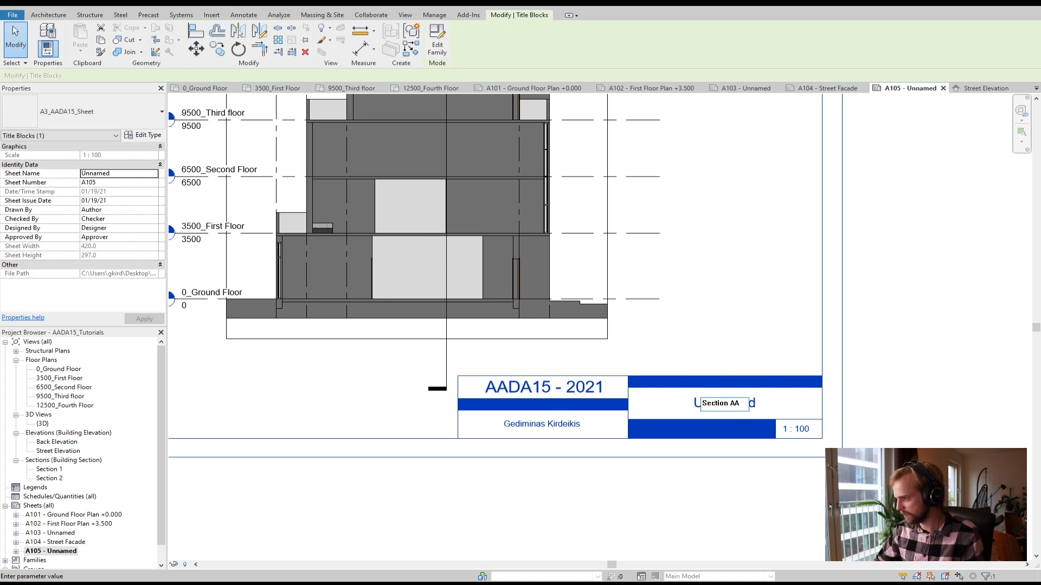
left_click(609, 504)
scroll(588, 497, "down", 2)
left_click(838, 351)
middle_click_drag(431, 332, 506, 328)
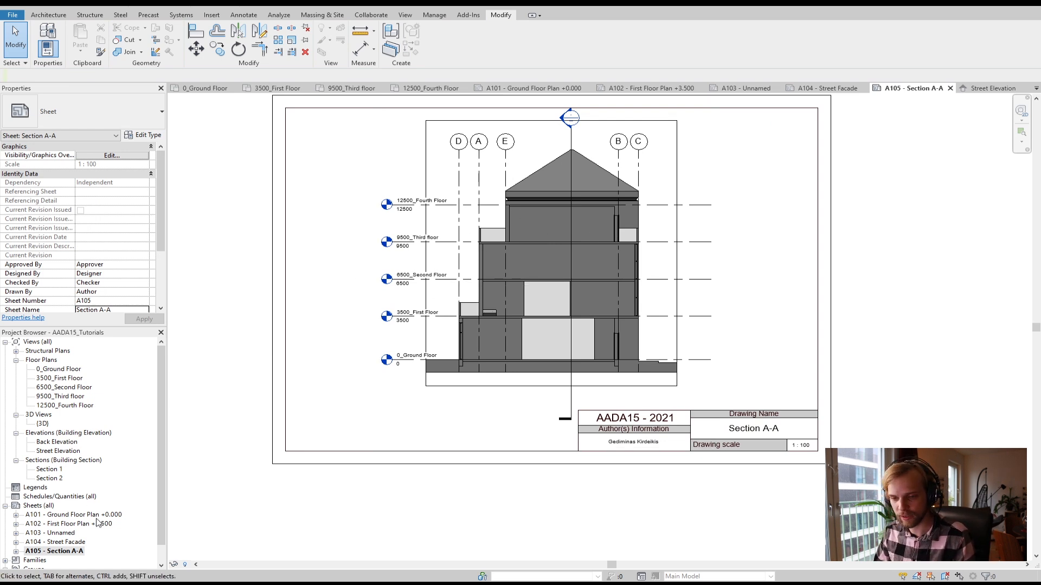
Change the Section 1 view's visual style to Hidden Line and check it on sheet A105
double_click(51, 470)
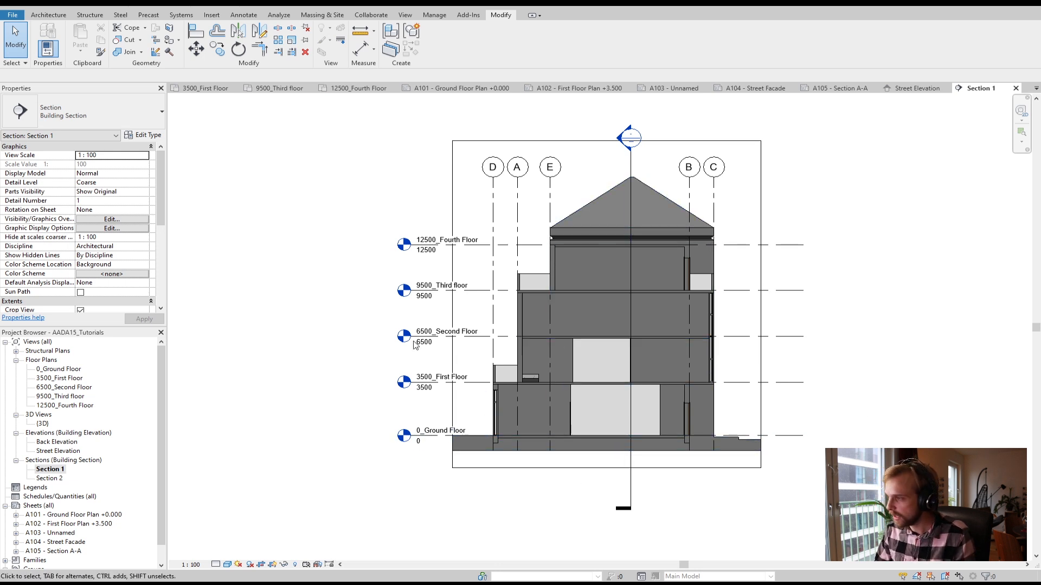
left_click(227, 565)
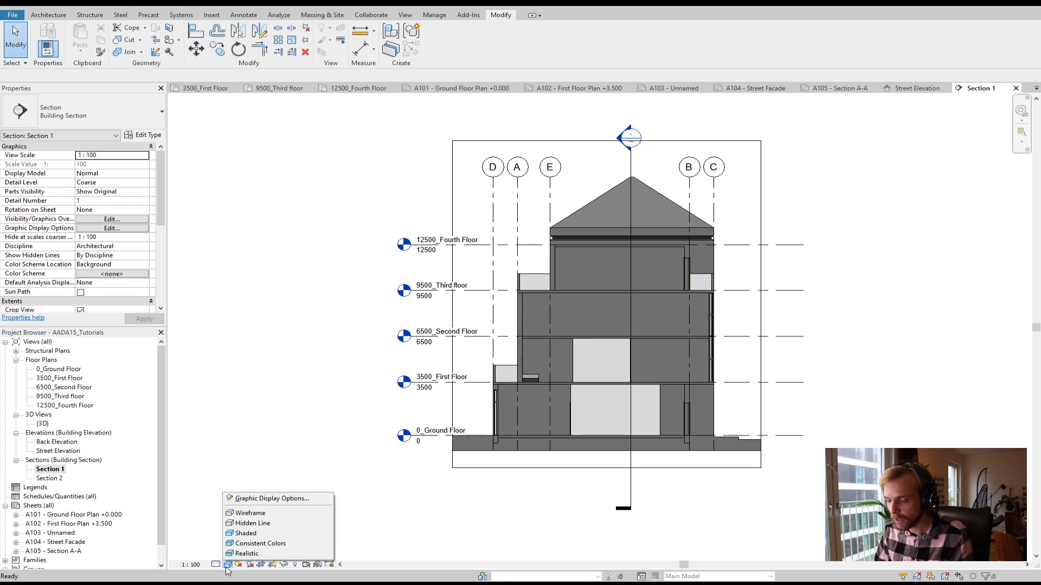
left_click(249, 523)
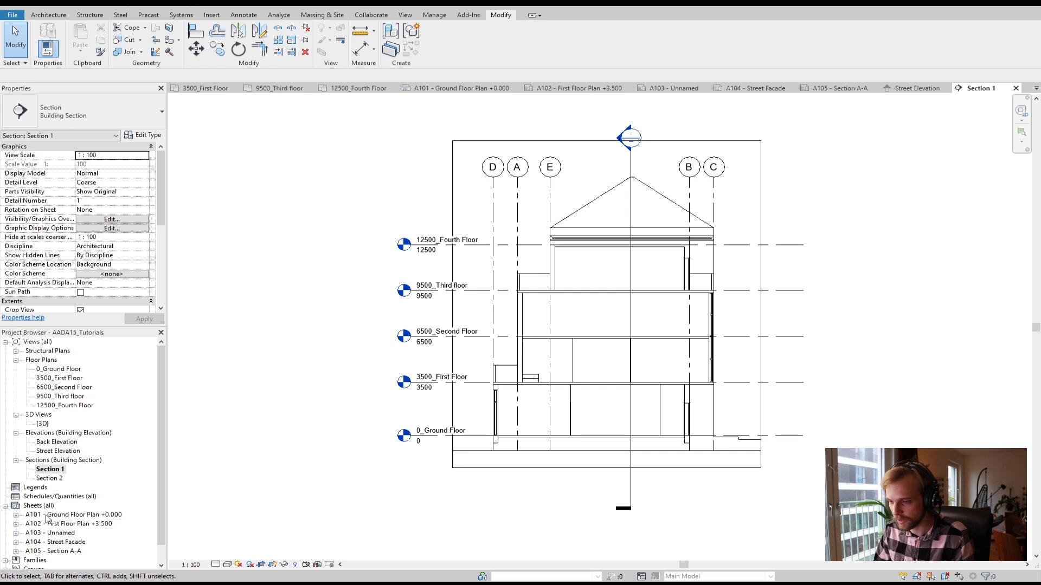
double_click(53, 551)
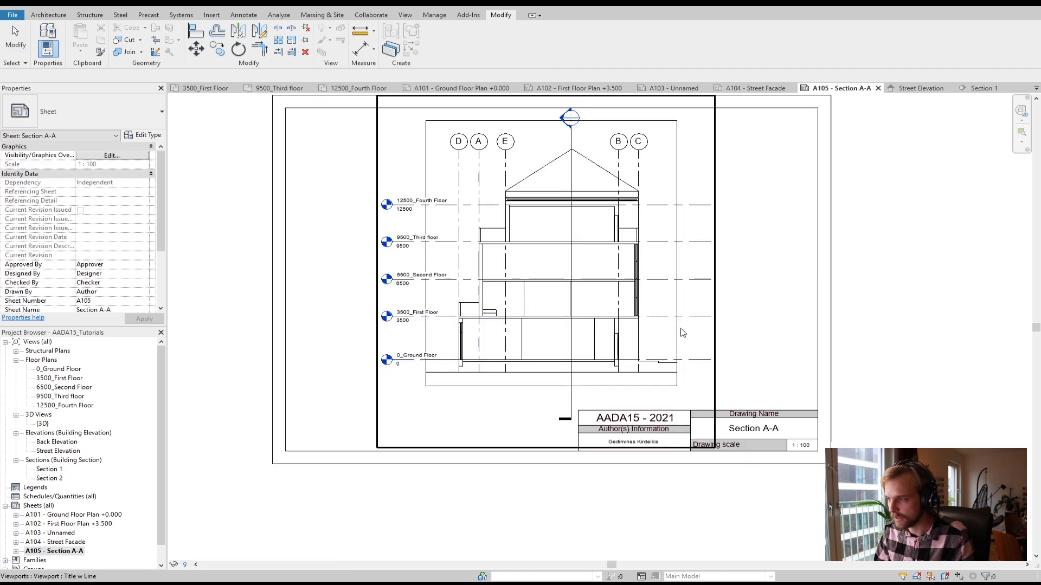
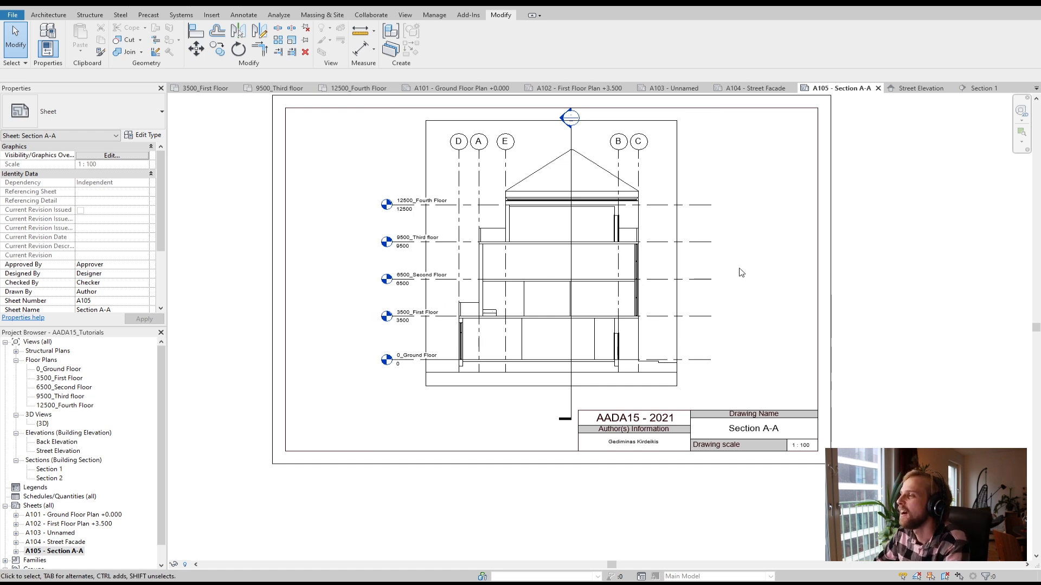
middle_click_drag(741, 272, 707, 342)
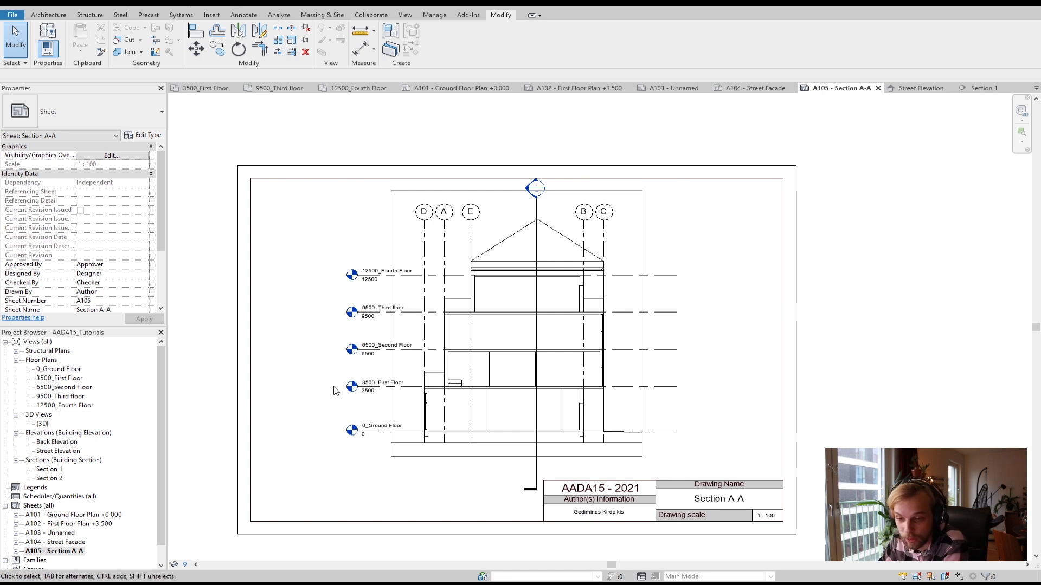
middle_click_drag(345, 391, 345, 350)
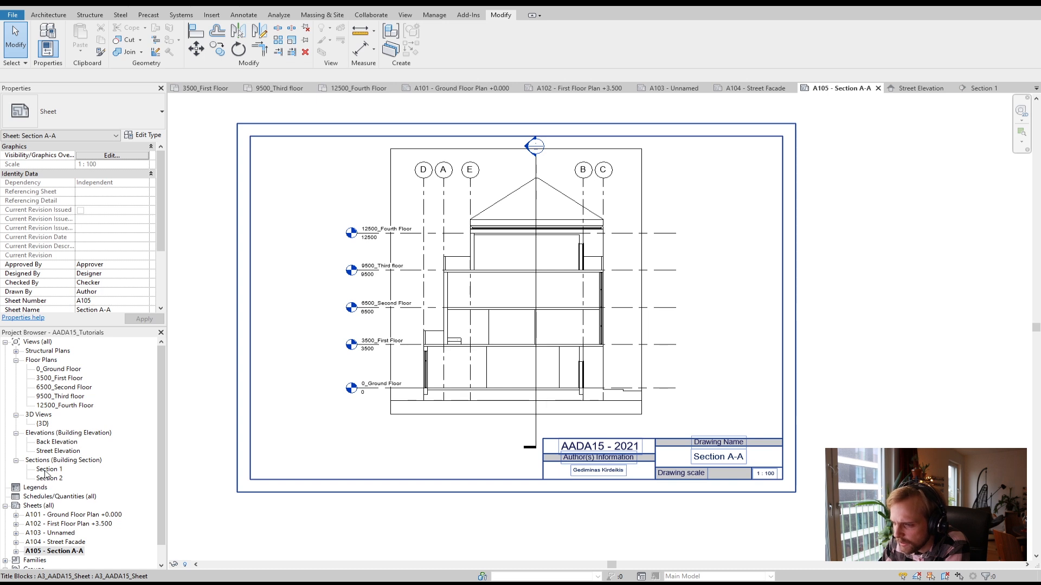
Open the Section 1 view and widen its crop region on both sides to include the neighbouring buildings across the street and yard
left_click(47, 470)
double_click(48, 470)
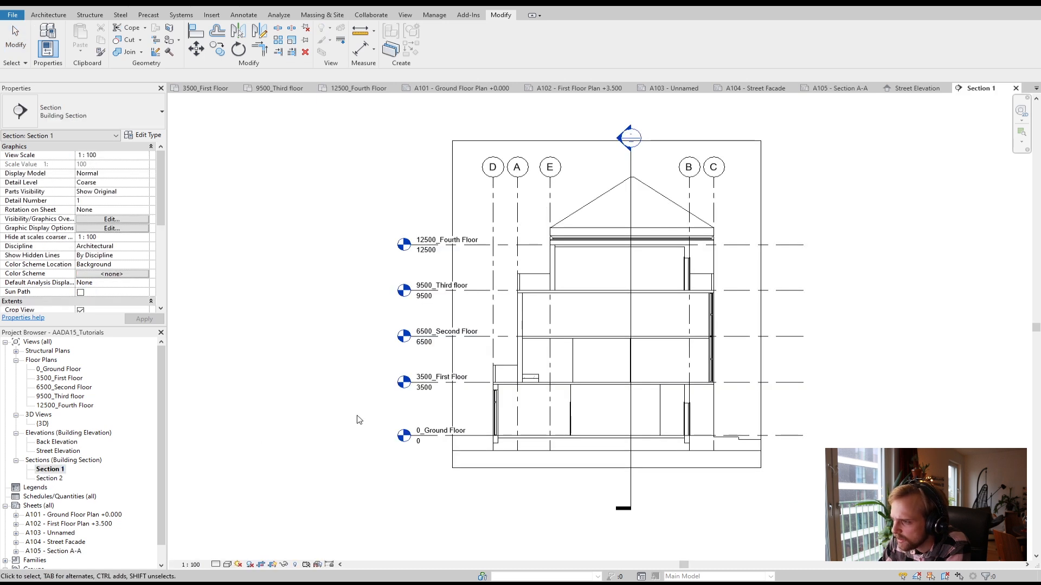
left_click(479, 245)
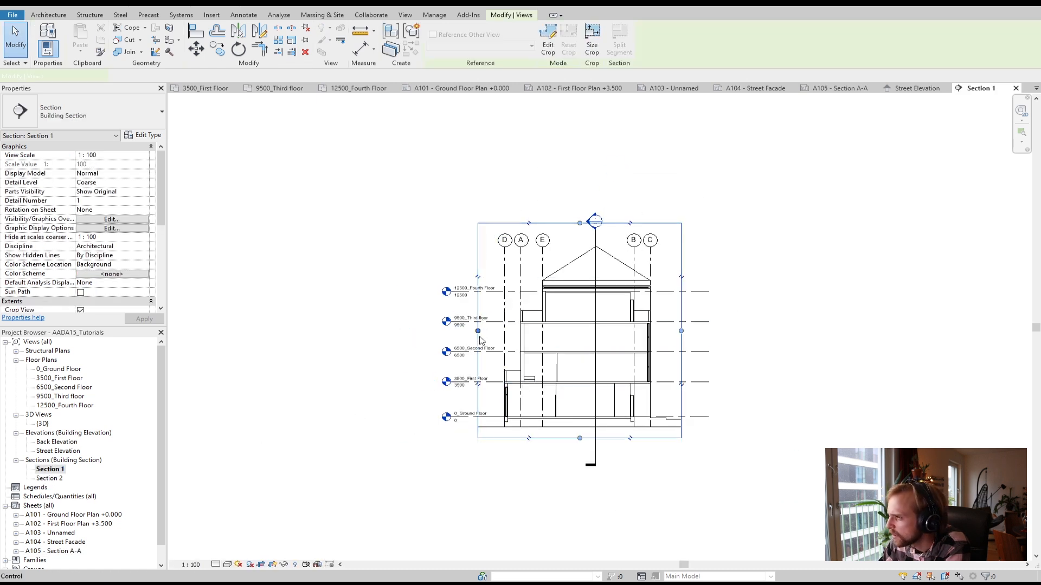
left_click_drag(477, 330, 316, 332)
left_click_drag(396, 337, 389, 337)
middle_click_drag(753, 398, 649, 419)
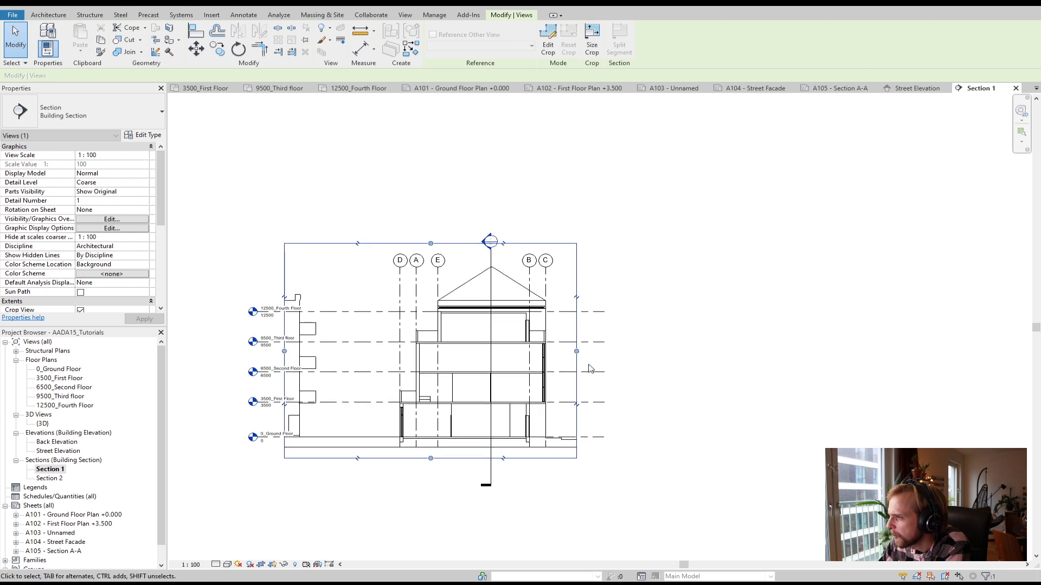
left_click_drag(576, 351, 678, 356)
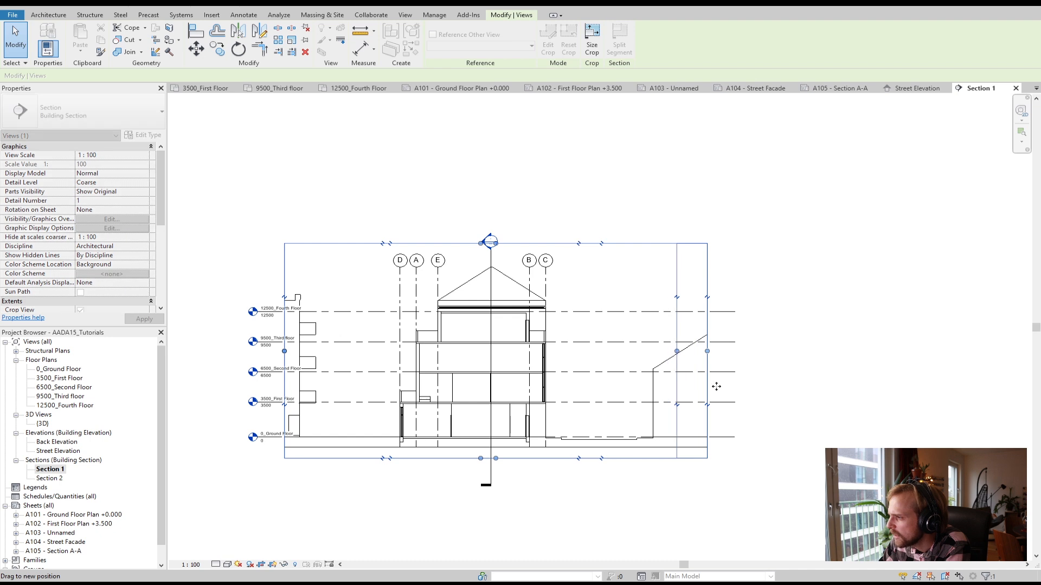
left_click(788, 431)
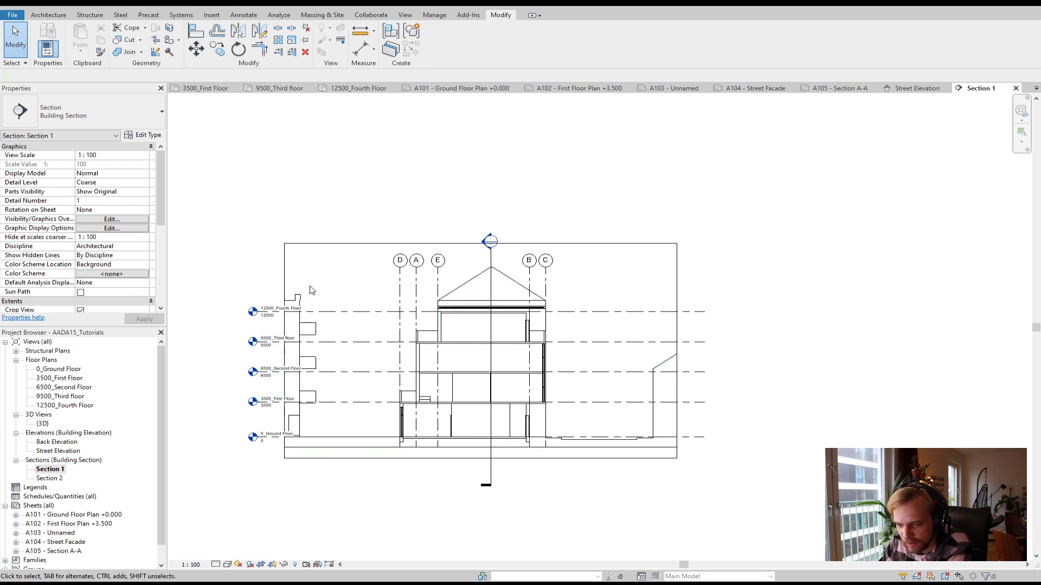
middle_click_drag(230, 348, 272, 336)
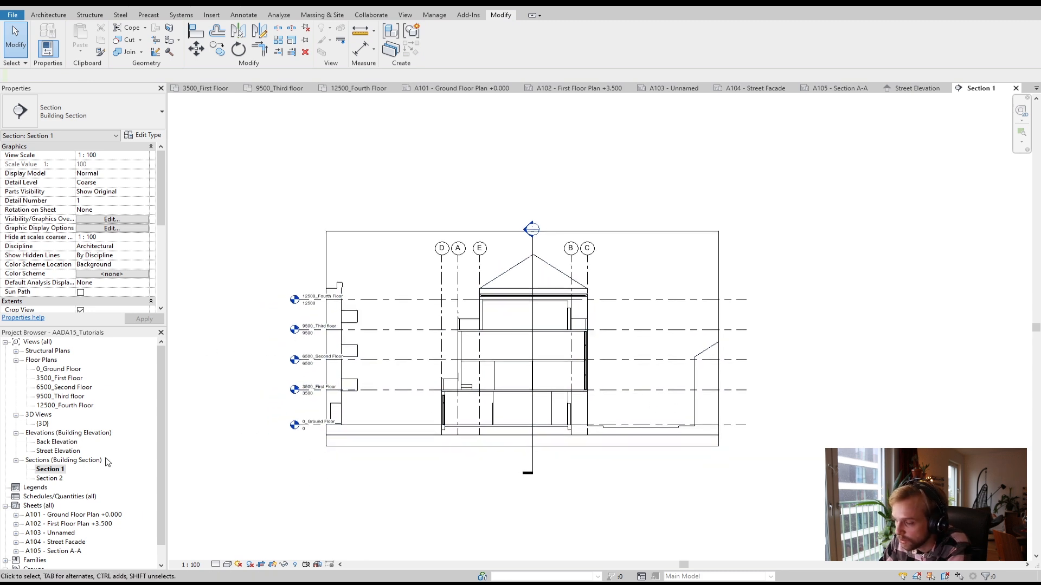
Open sheet A105 and shift the section viewport sideways until the crop region's edge sits just inside the sheet's inner frame
double_click(53, 552)
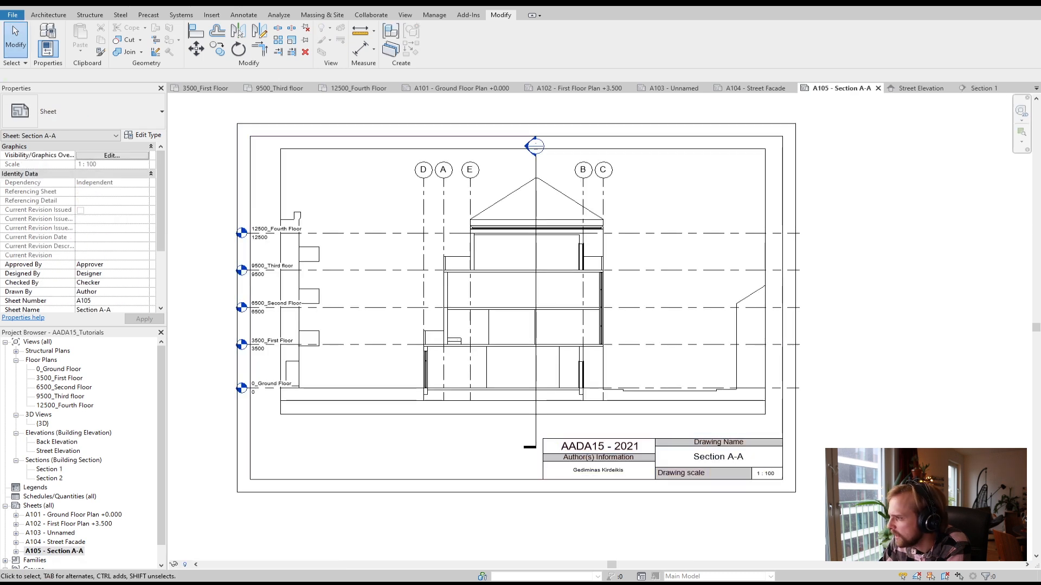
left_click(700, 418)
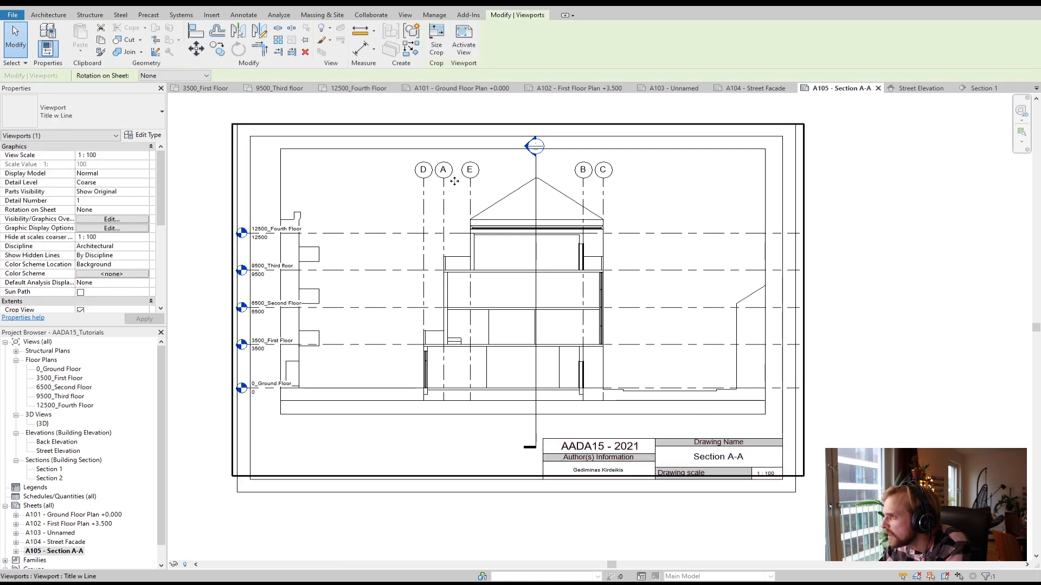
mouse_move(451, 184)
left_mouse_down()
mouse_move(436, 189)
mouse_move(459, 185)
left_mouse_up()
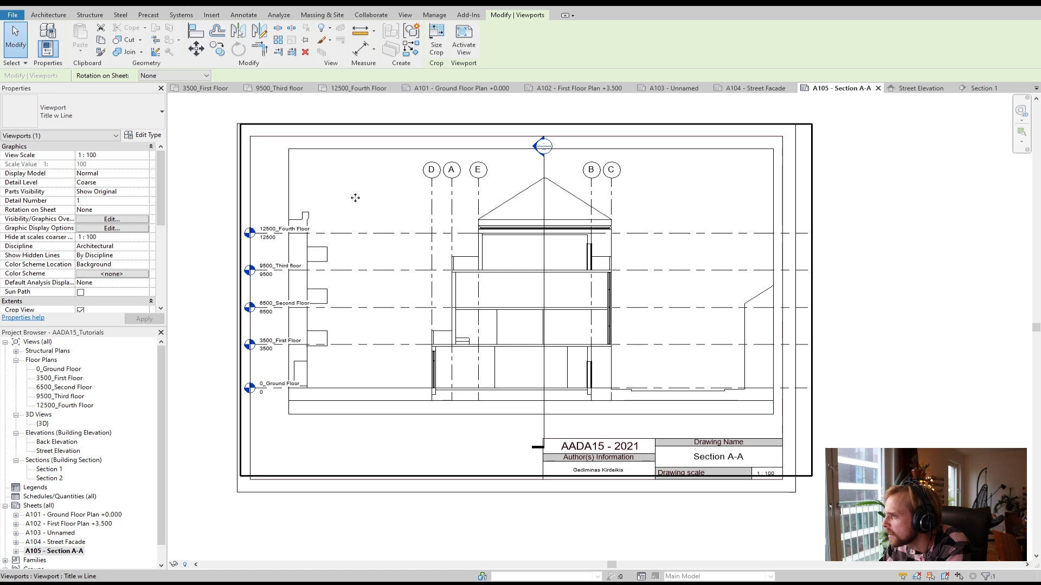
left_click_drag(370, 178, 379, 179)
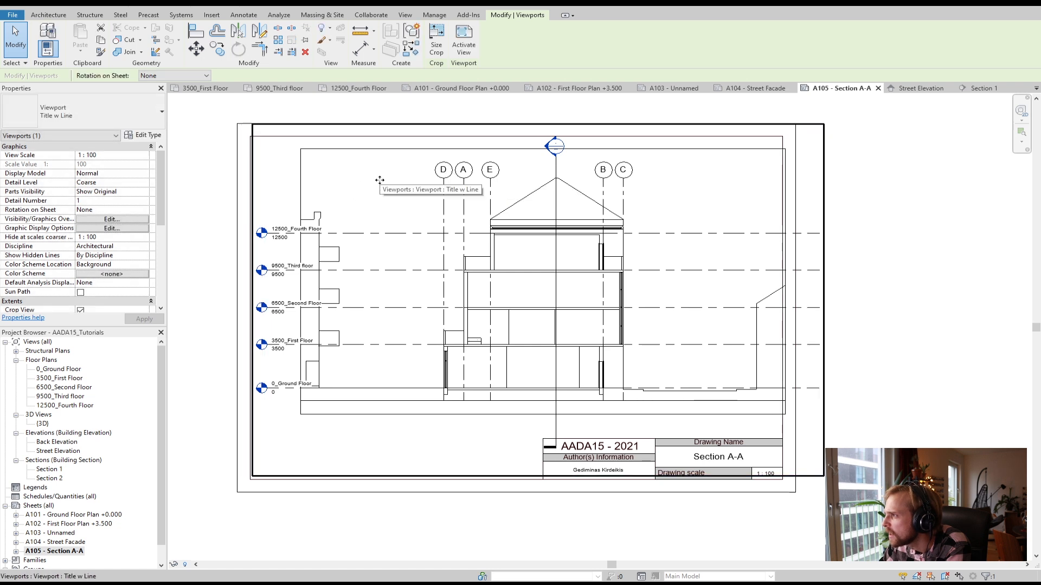
key("Left")
key("Left")
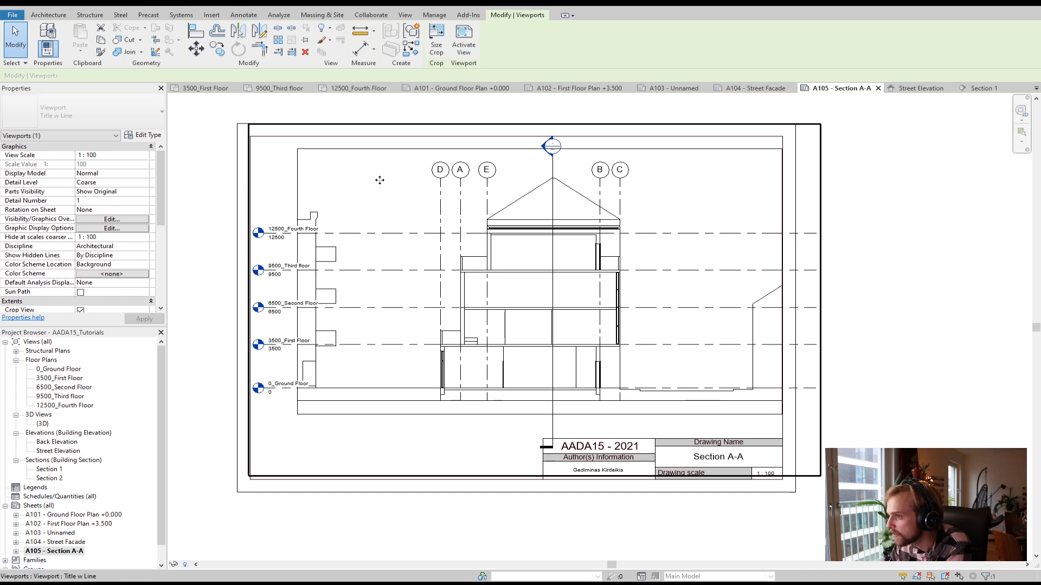
key("Left")
key("Left")
key("Left")
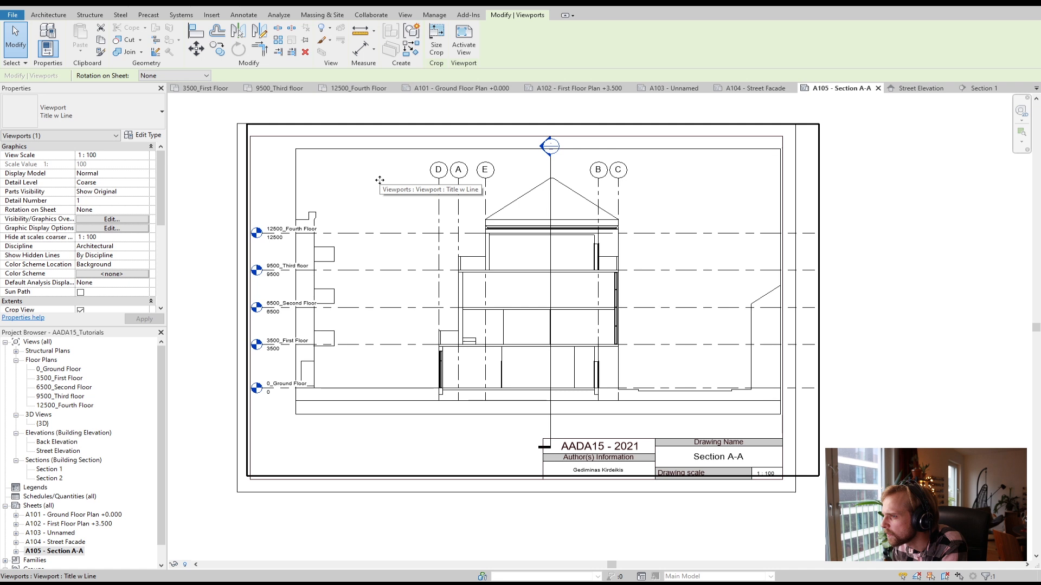
left_click(860, 233)
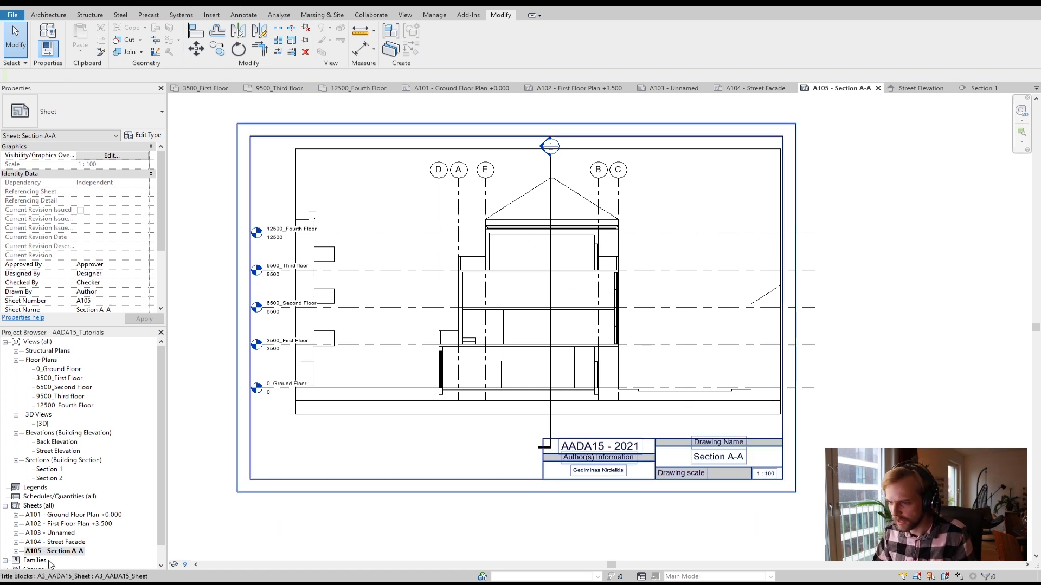
In Section 1, gap the crossing section line down to short stubs at its ends and raise its lower end to just below the building
double_click(49, 469)
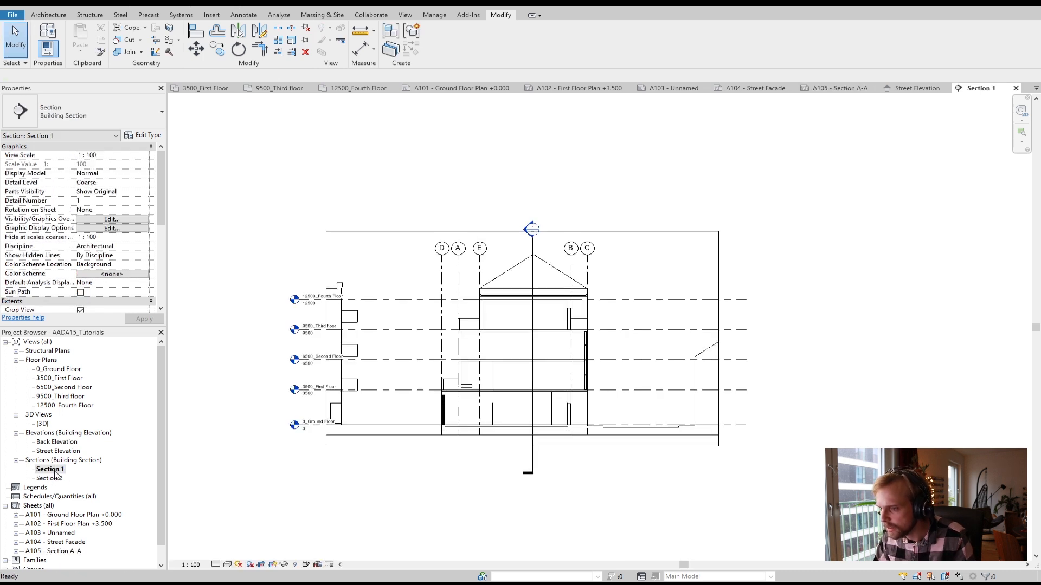
left_click(532, 355)
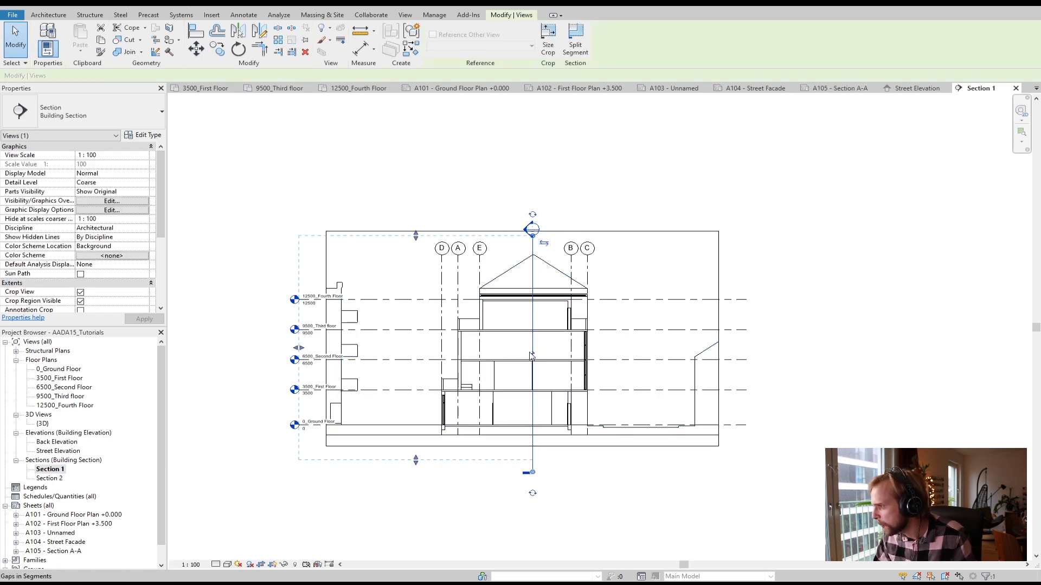
left_click_drag(532, 305, 533, 247)
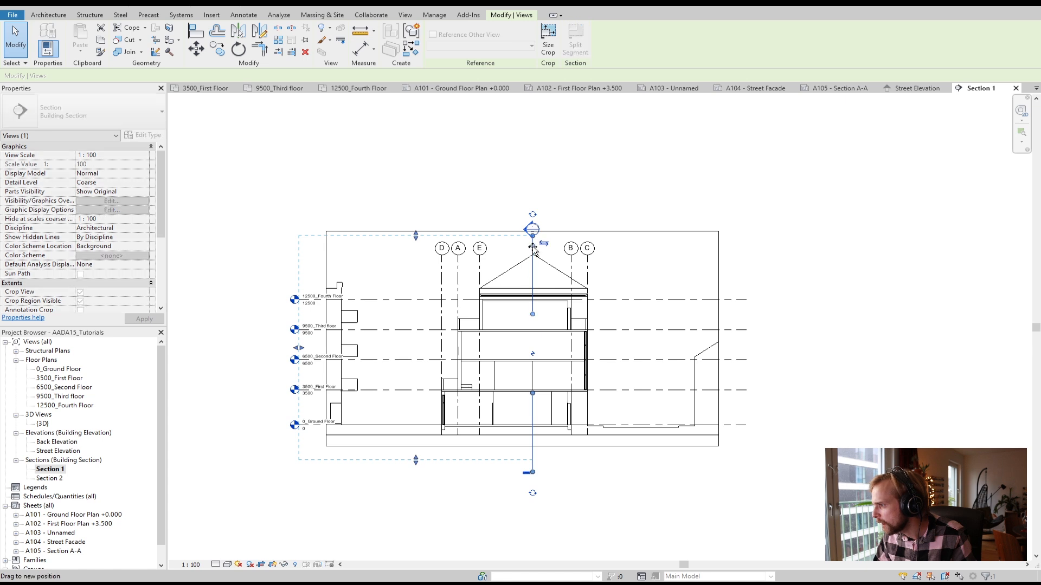
left_click_drag(533, 472, 533, 441)
left_click_drag(533, 363, 532, 428)
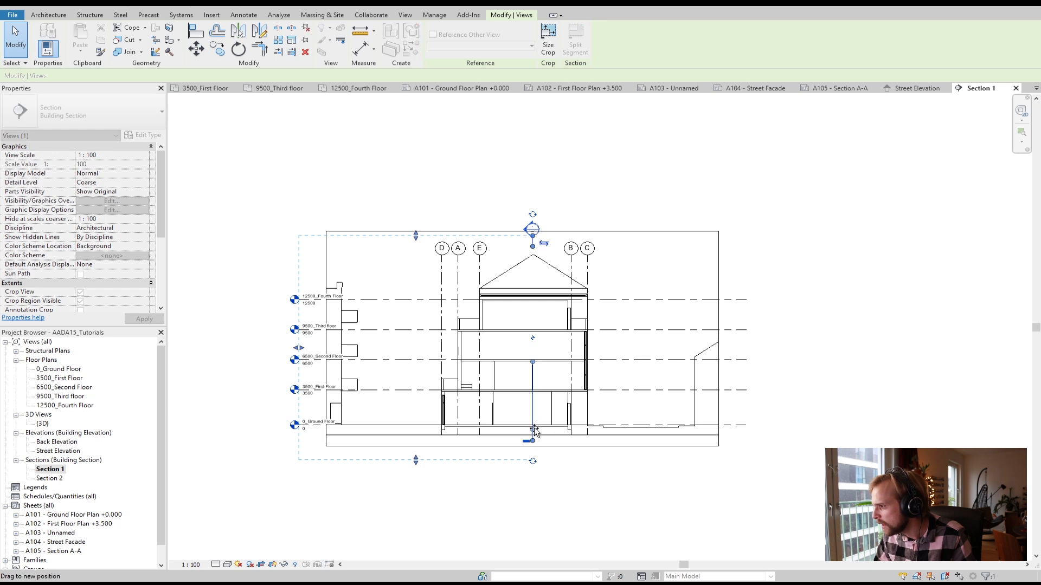
left_click(588, 458)
Tighten Section 1's crop region to just below the ground line and down to the grid bubbles, and check it on sheet A105
left_click(576, 446)
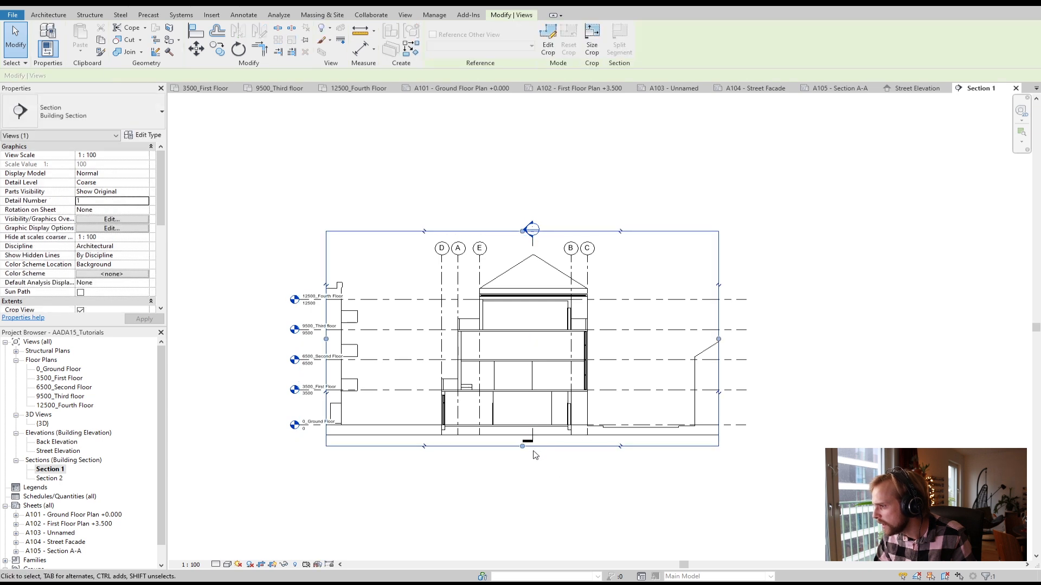
left_click_drag(522, 446, 528, 432)
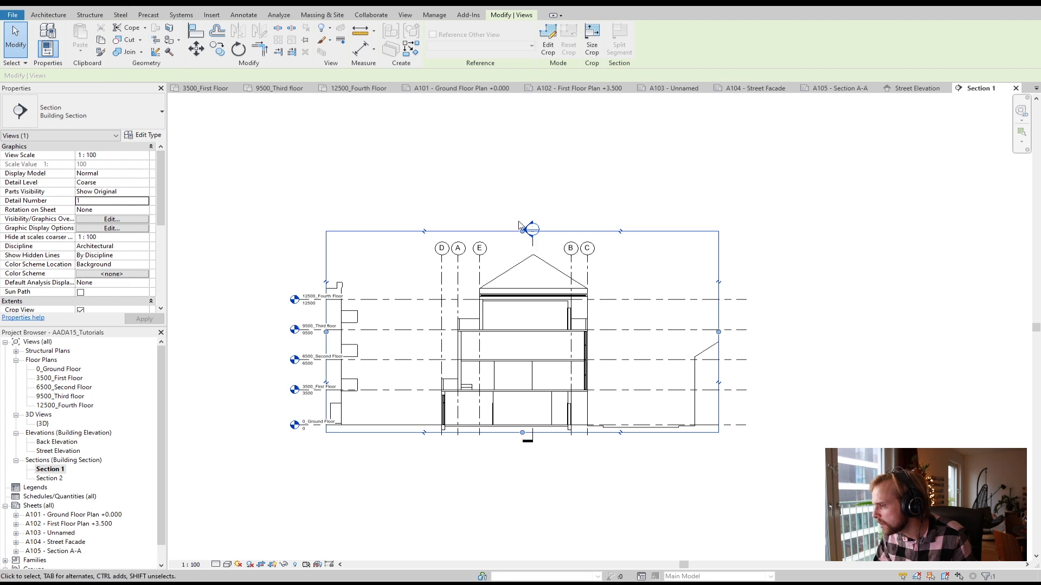
scroll(522, 243, "up", 3)
left_click_drag(525, 239, 527, 252)
left_click(536, 164)
scroll(492, 223, "down", 3)
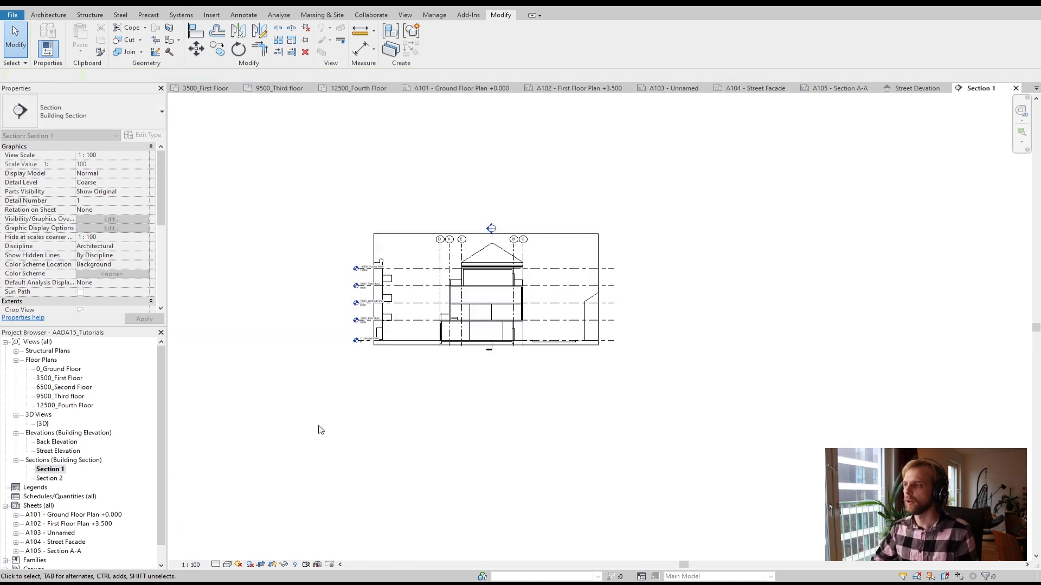
double_click(63, 551)
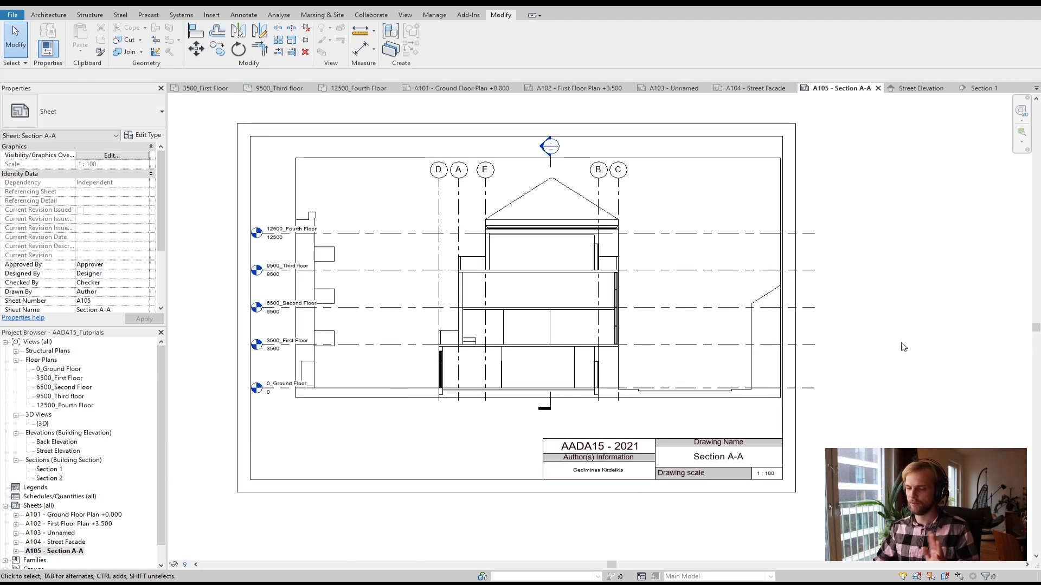
From sheet A103, open the {3D} view and extend its section box on both sides to include the adjoining buildings
double_click(50, 533)
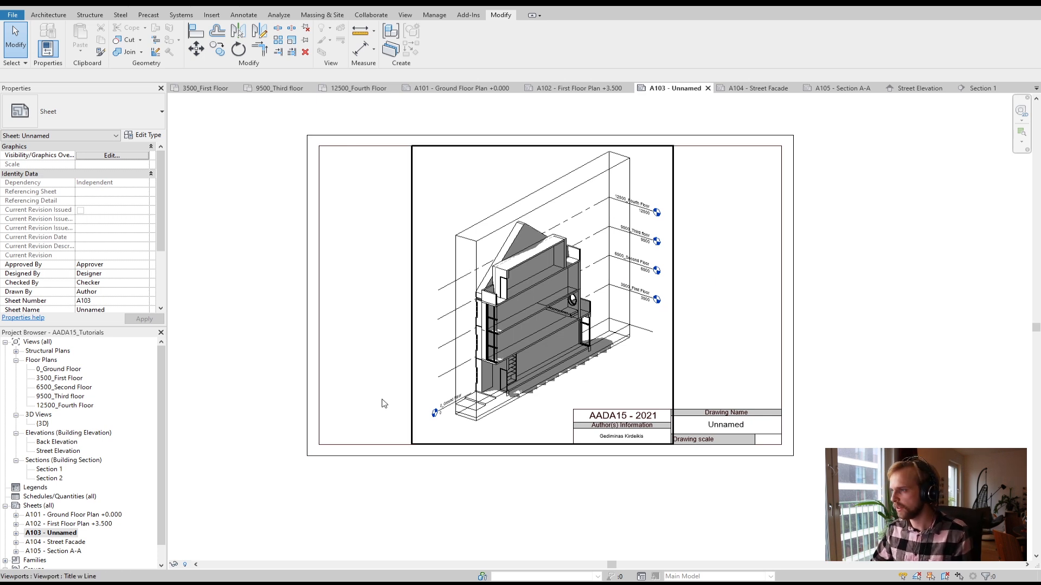
double_click(45, 417)
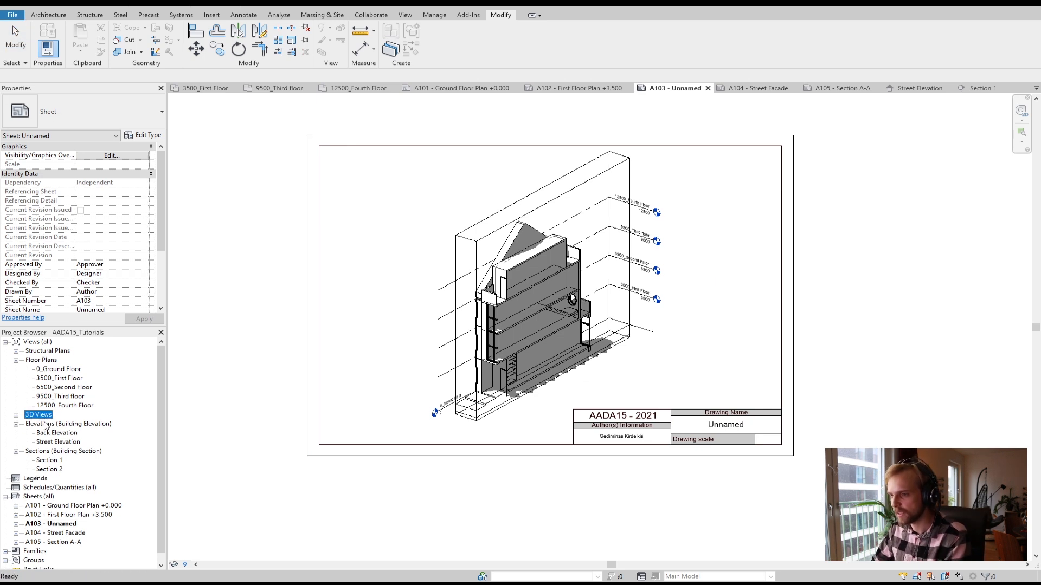
double_click(37, 415)
double_click(43, 423)
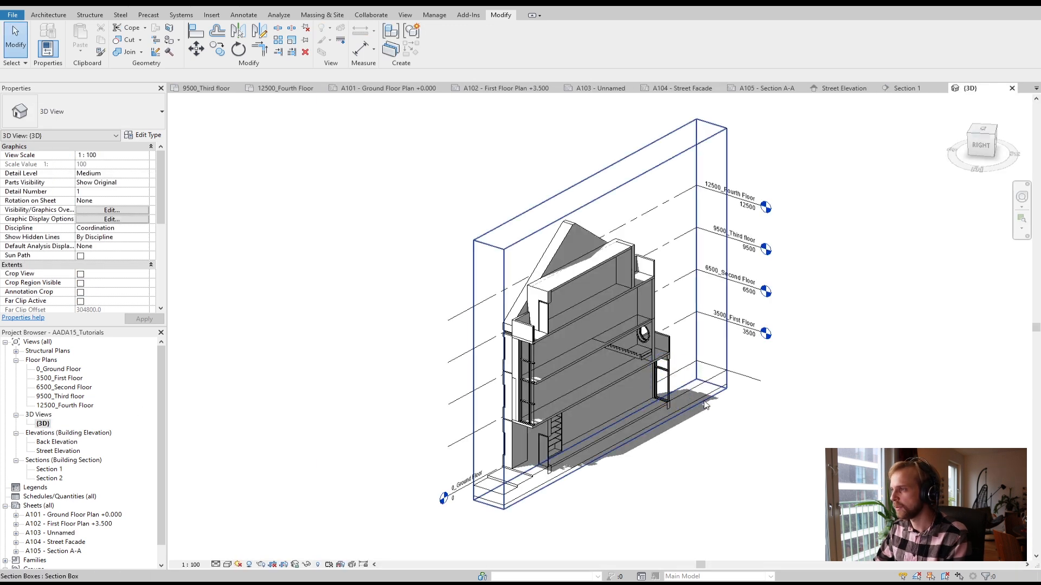
left_click(623, 184)
left_click_drag(712, 253, 719, 386)
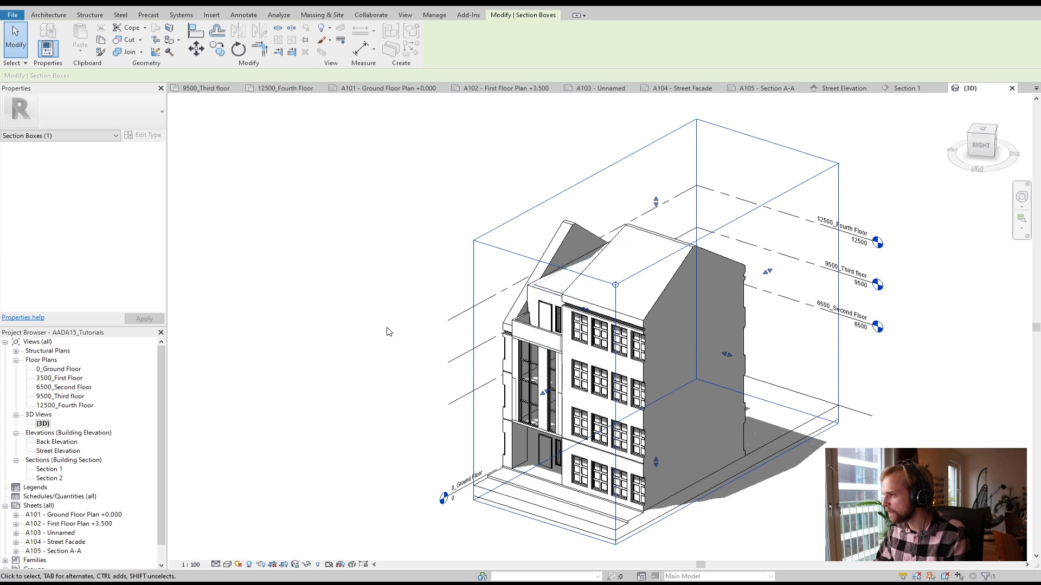
left_click(492, 183)
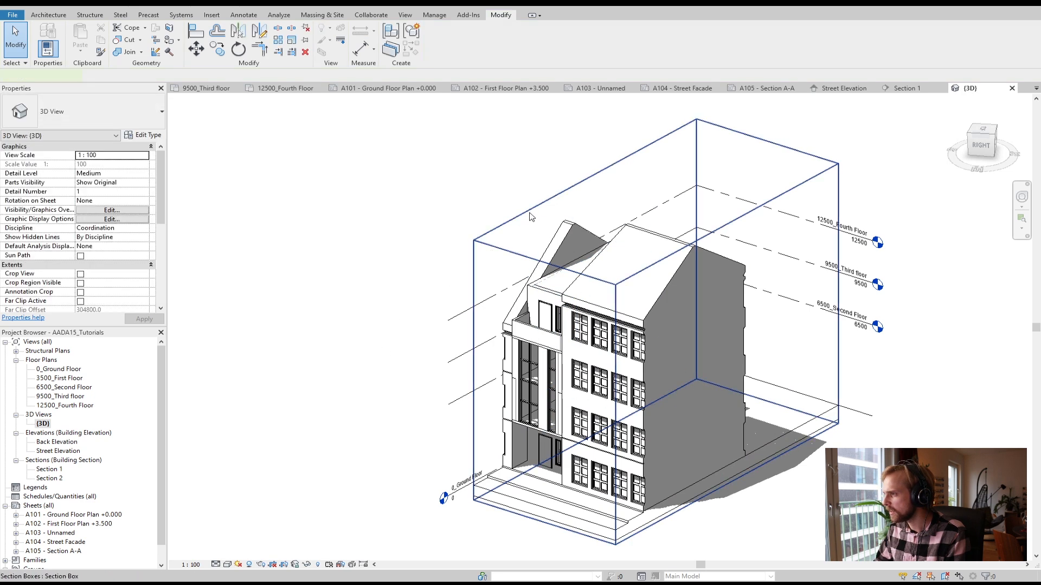
left_click(531, 210)
left_click_drag(585, 309, 543, 296)
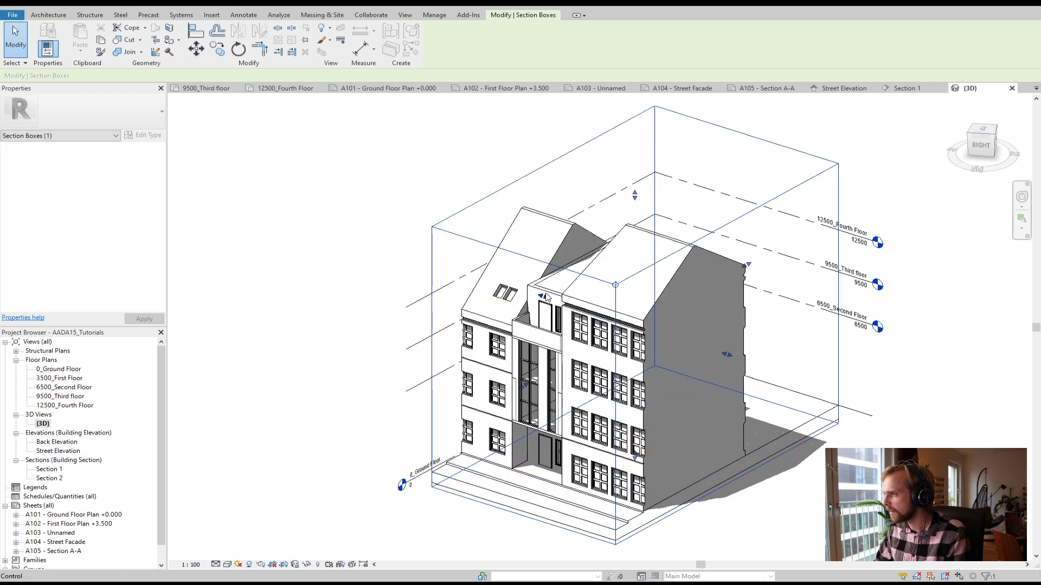
left_click(379, 204)
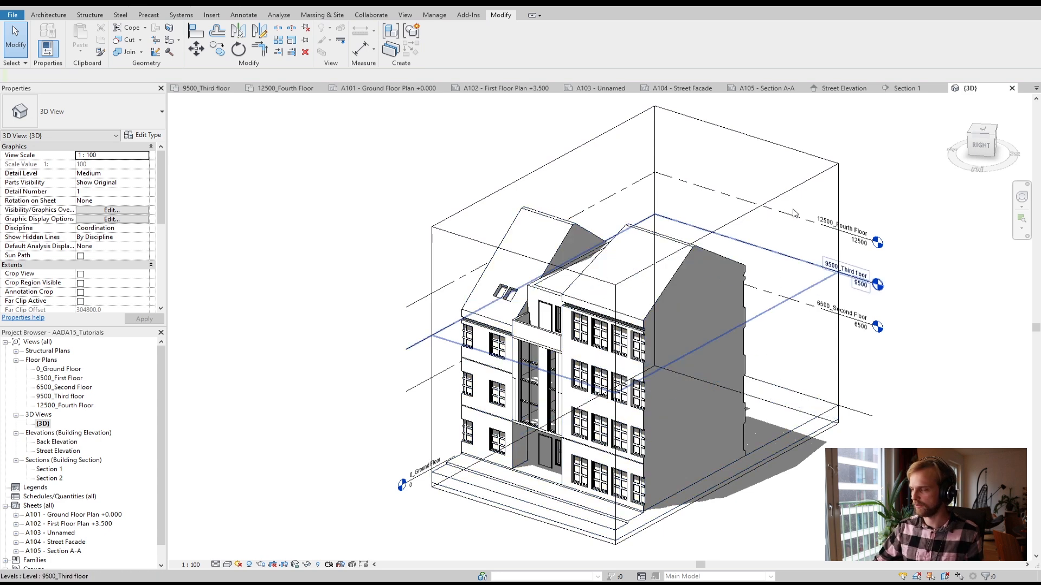
Extend the 3D section box backwards to include the building with balconies behind the yard
left_click(783, 154)
left_click_drag(747, 265, 837, 217)
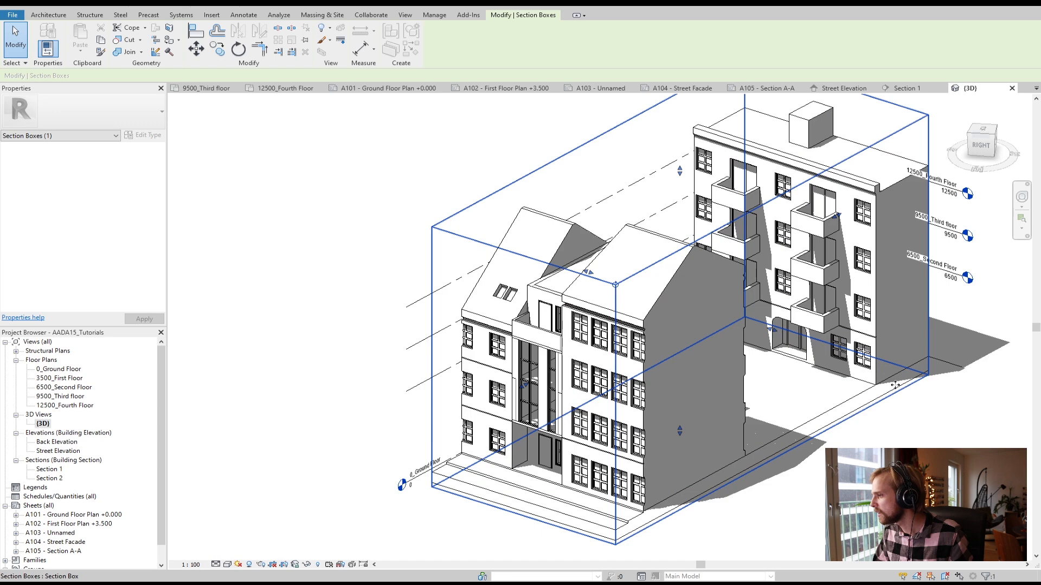
middle_click_drag(867, 382, 779, 380, "shift")
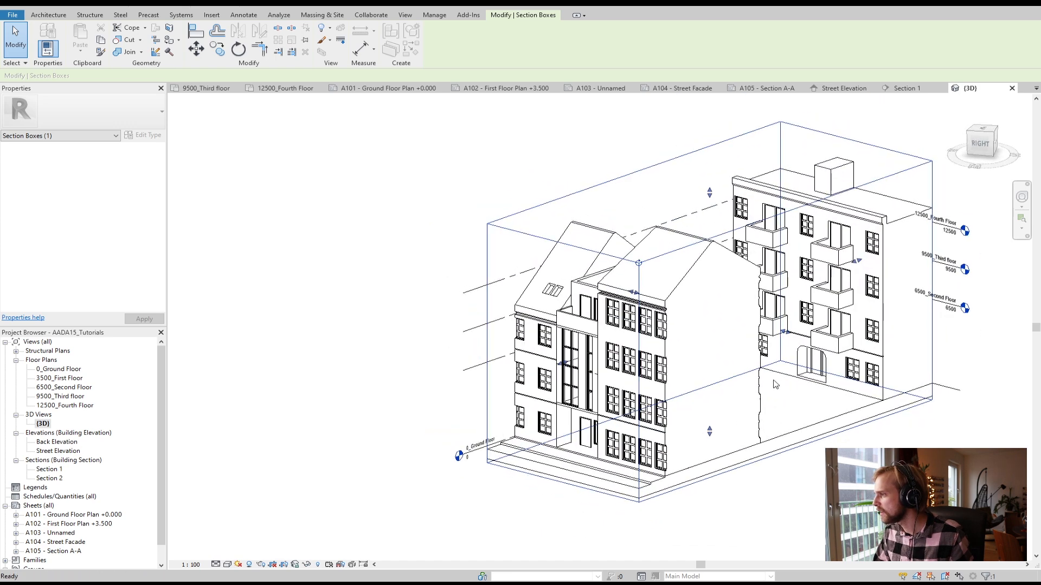
mouse_move(782, 430)
middle_mouse_down("shift")
mouse_move(738, 374)
mouse_move(831, 416)
mouse_move(808, 363)
mouse_move(802, 429)
middle_mouse_up("shift")
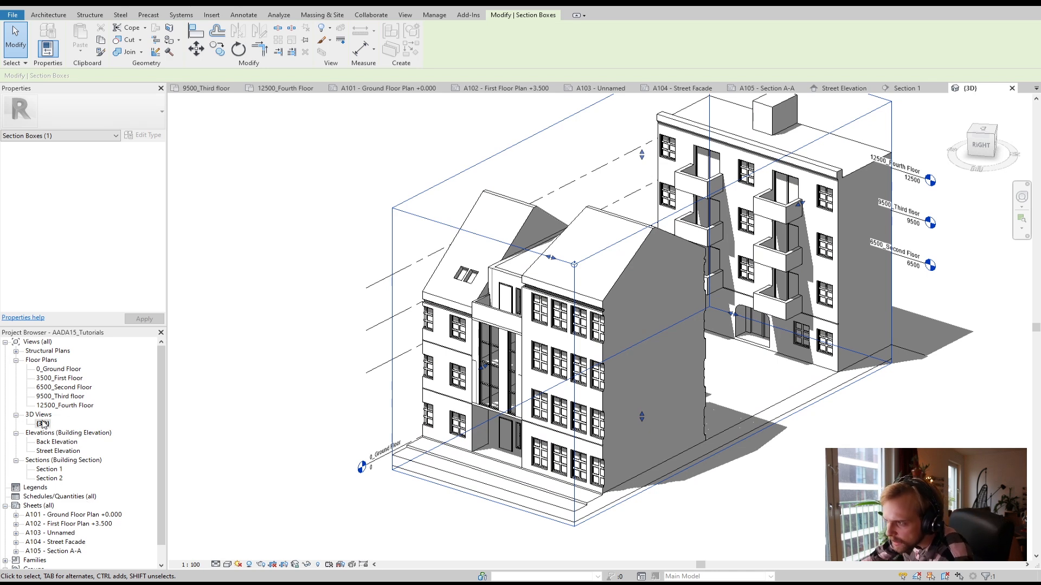
left_click(762, 537)
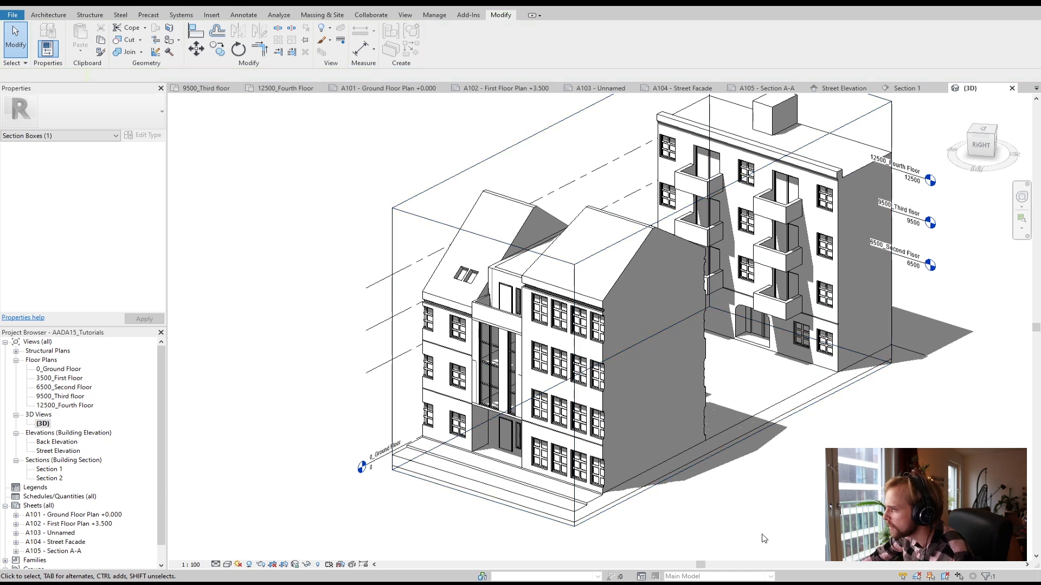
left_click(378, 464)
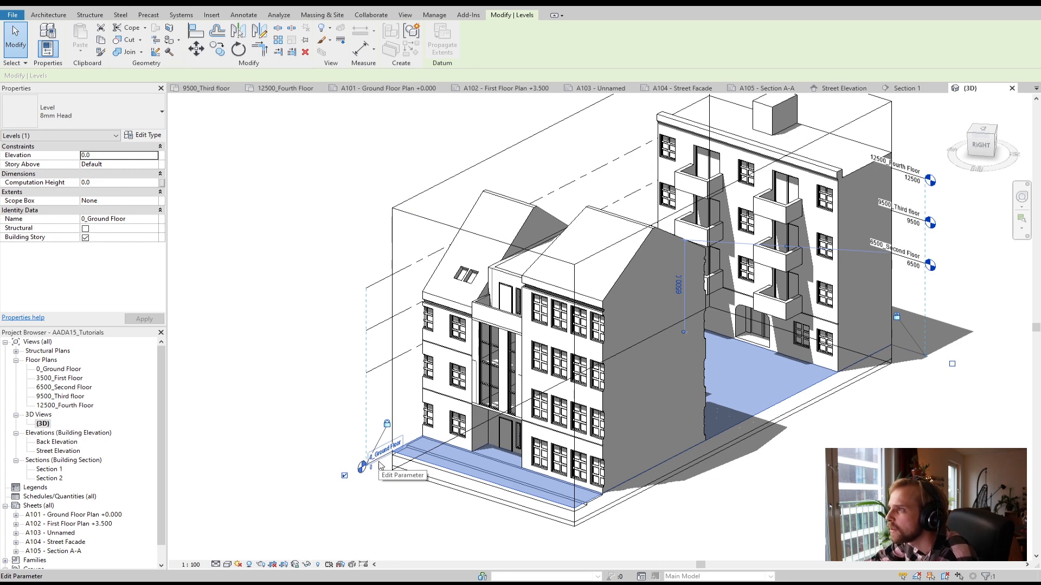
key("Delete")
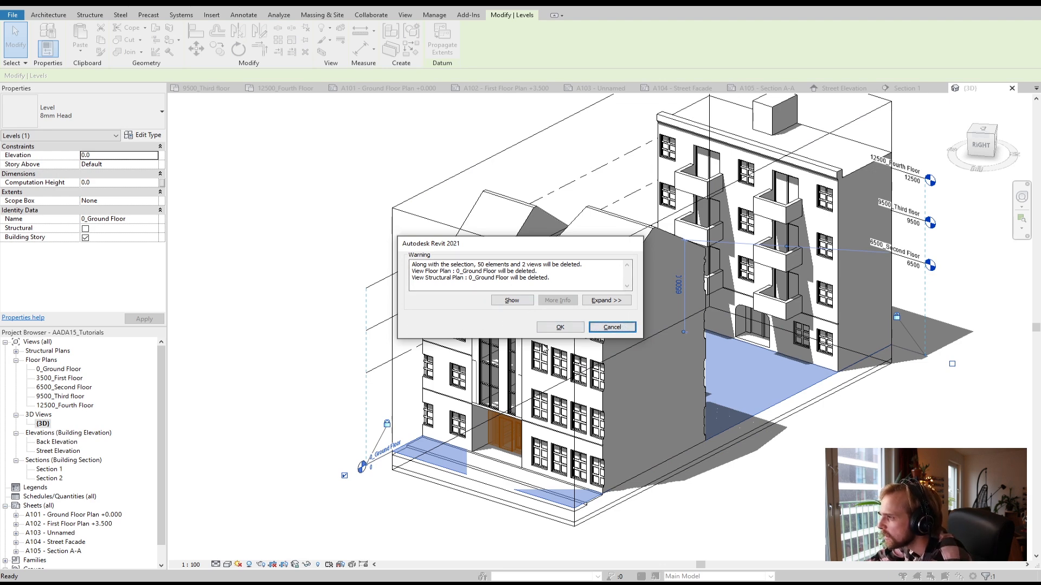
left_click(612, 327)
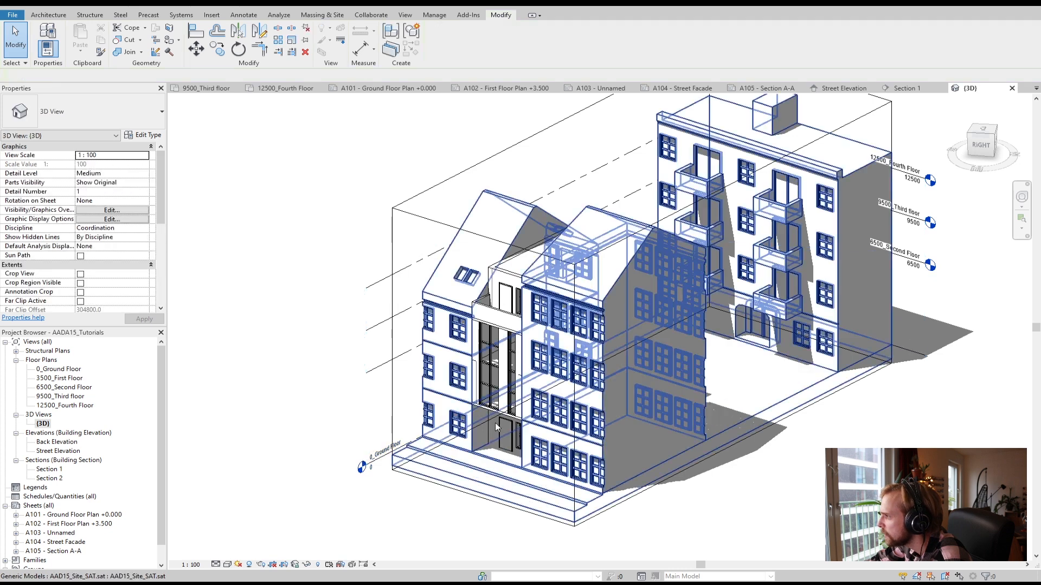
Hide the 0_Ground Floor level in the {3D} view and check the view on sheet A103
left_click(374, 468)
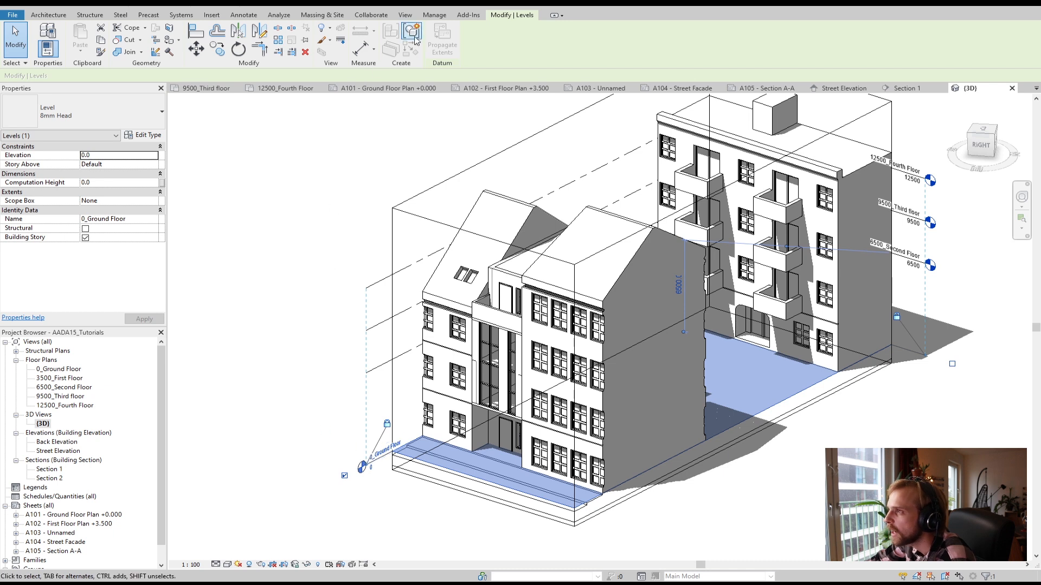
left_click(322, 29)
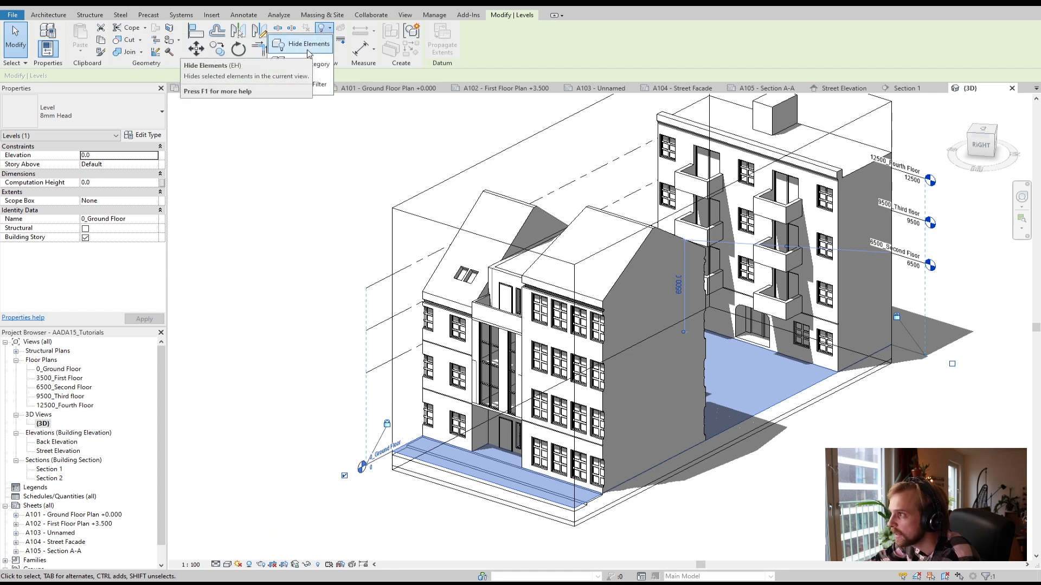
left_click(308, 47)
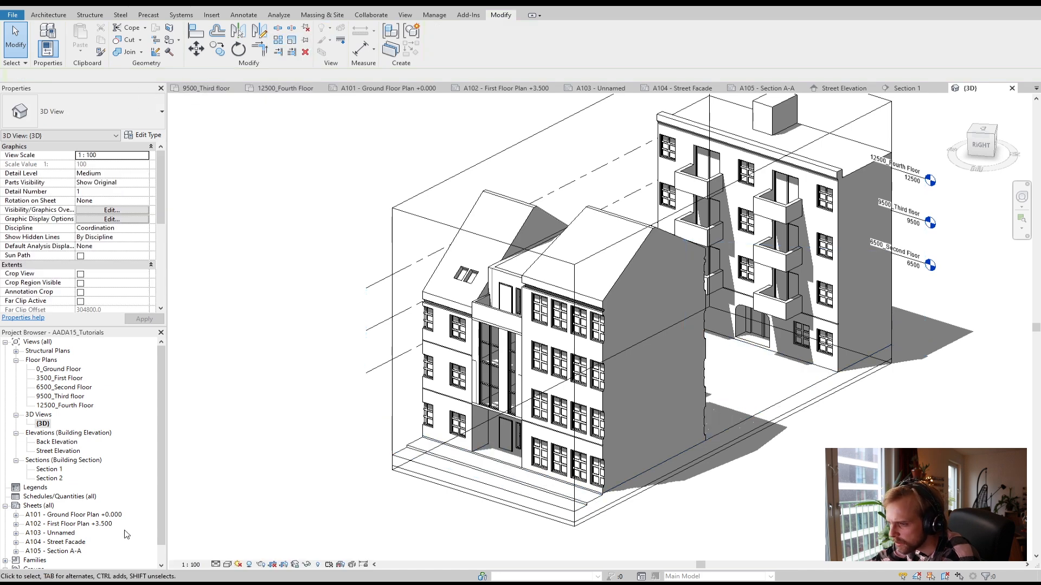
double_click(59, 533)
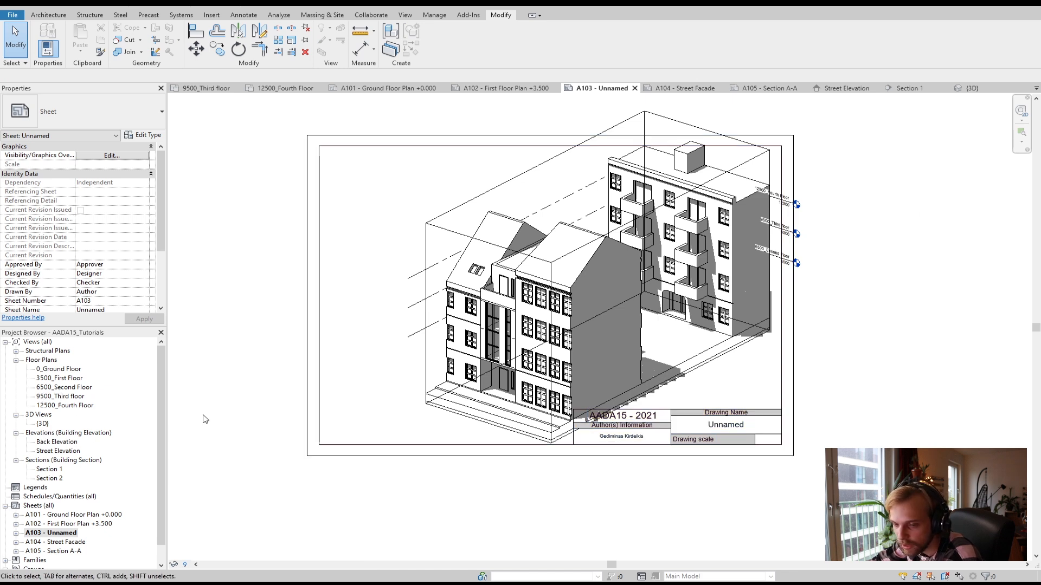
Return to the {3D} view and hide the second, third and fourth floor levels
double_click(41, 424)
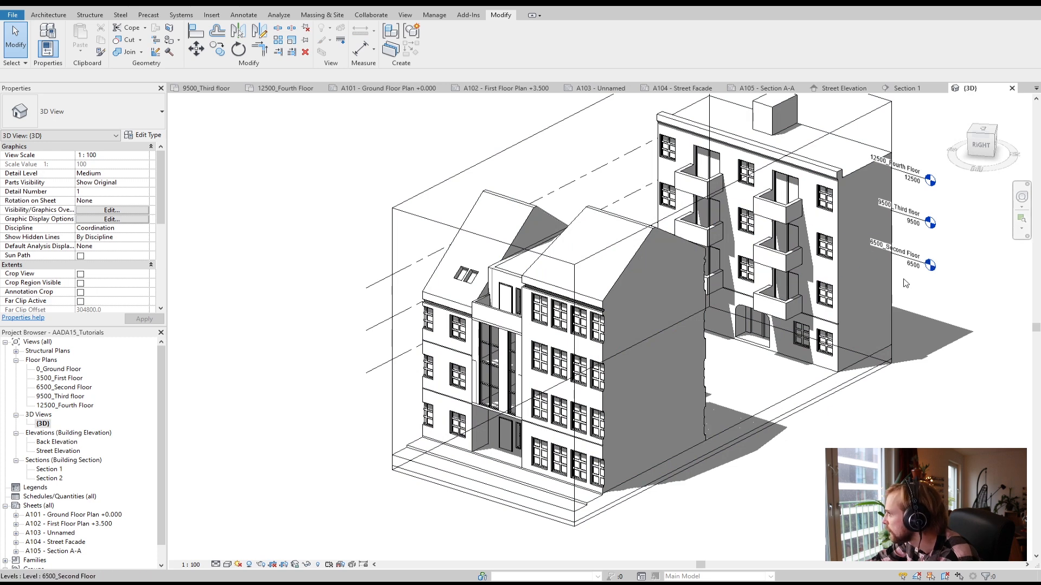
left_click_drag(959, 286, 908, 163)
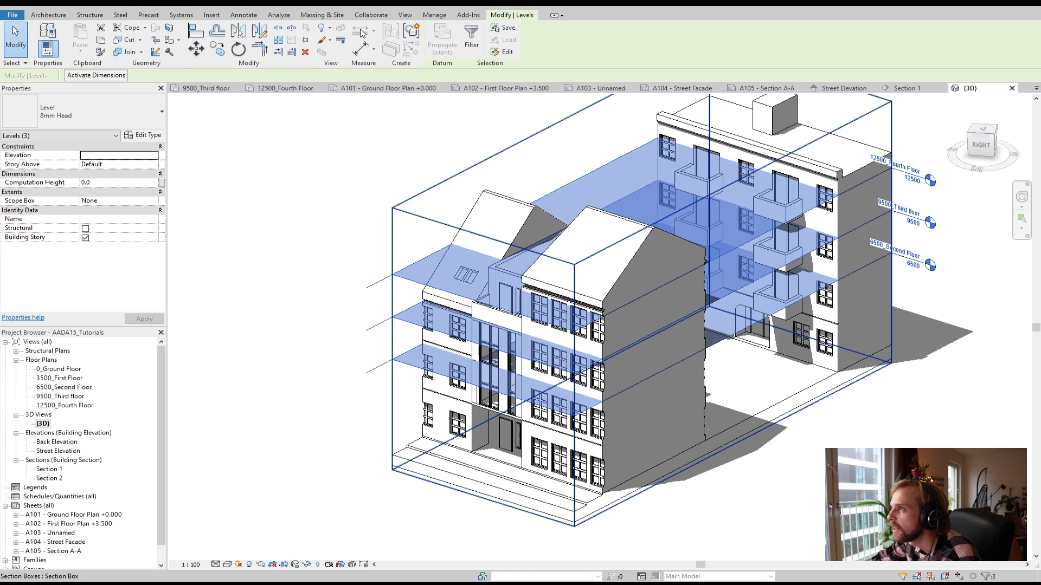
left_click(323, 31)
left_click(314, 41)
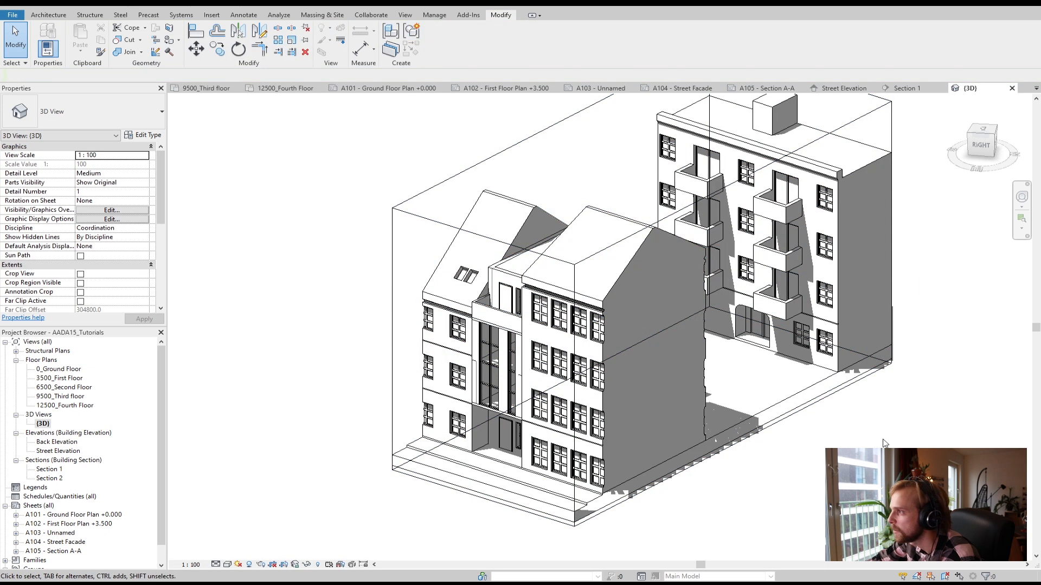
Hide the section box outline in the {3D} view, turn the model slightly and save the project
left_click(487, 159)
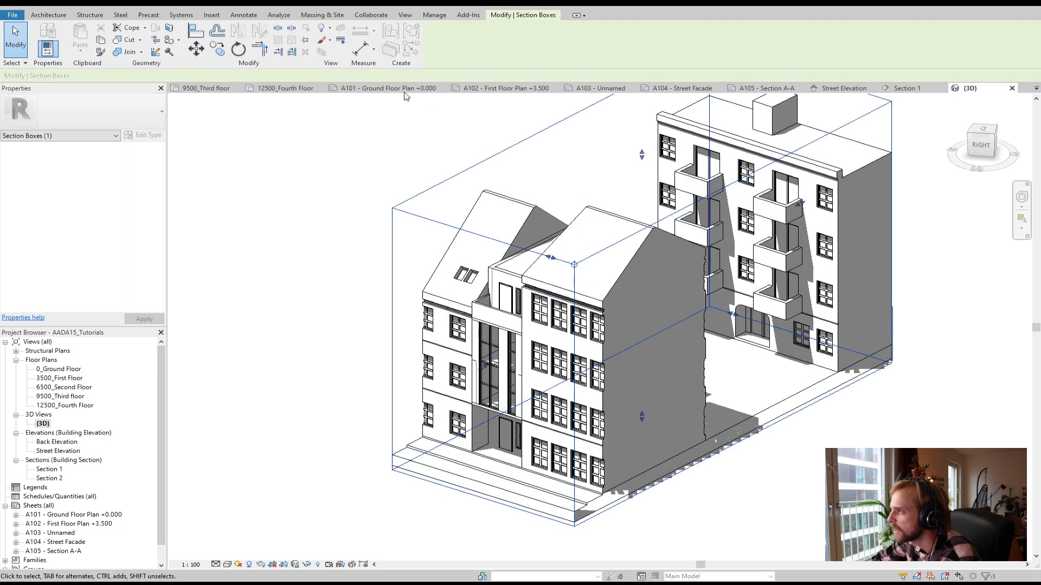
left_click(322, 30)
left_click(303, 64)
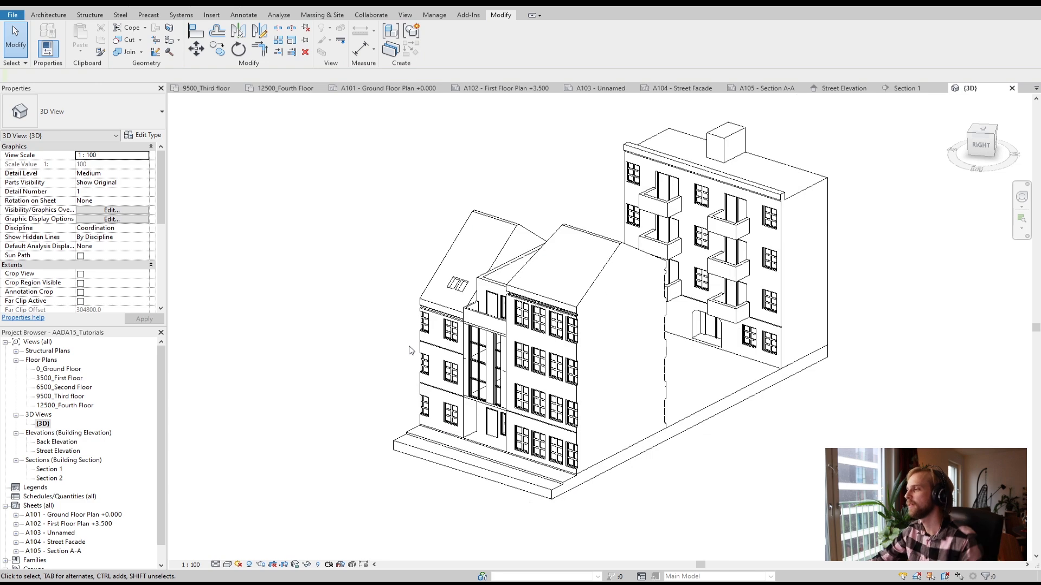
middle_click_drag(759, 517, 695, 500)
middle_click_drag(807, 424, 785, 449)
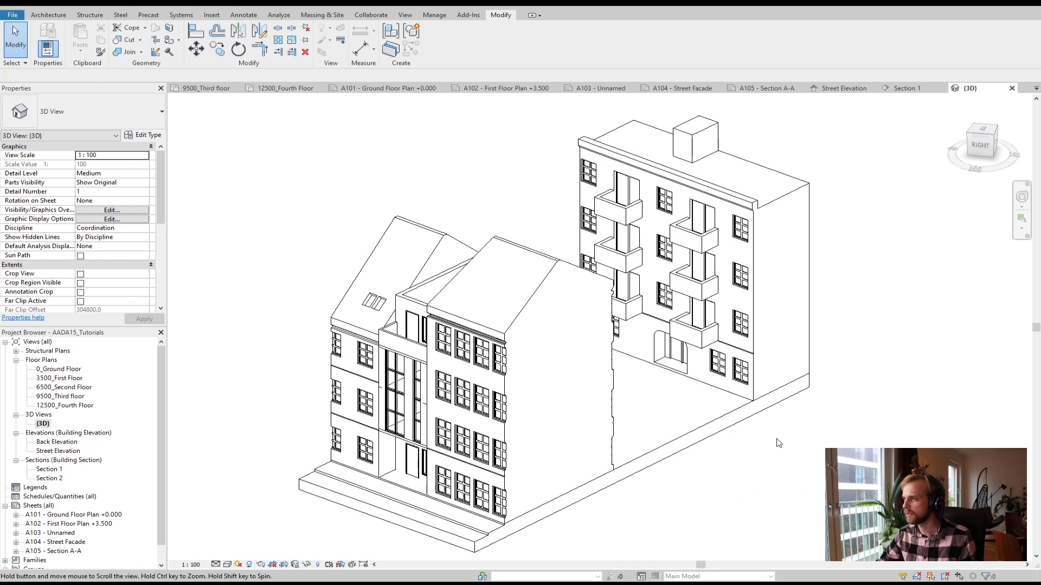
middle_click_drag(754, 418, 759, 420, "shift")
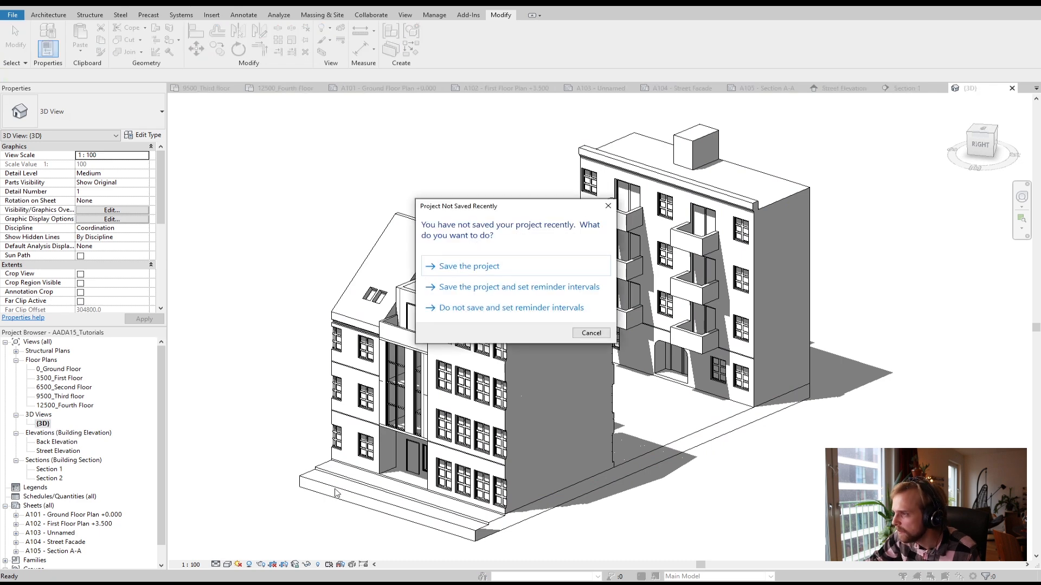
left_click(461, 266)
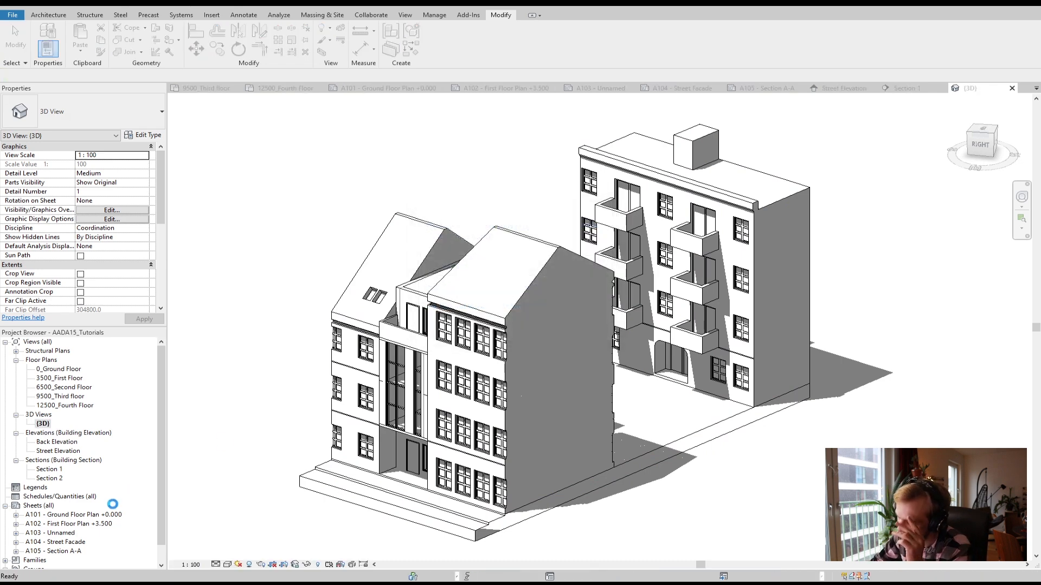
On sheet A103, shift the 3D viewport sideways so the buildings and shadows fit inside the frame, clear of the titleblock
double_click(53, 534)
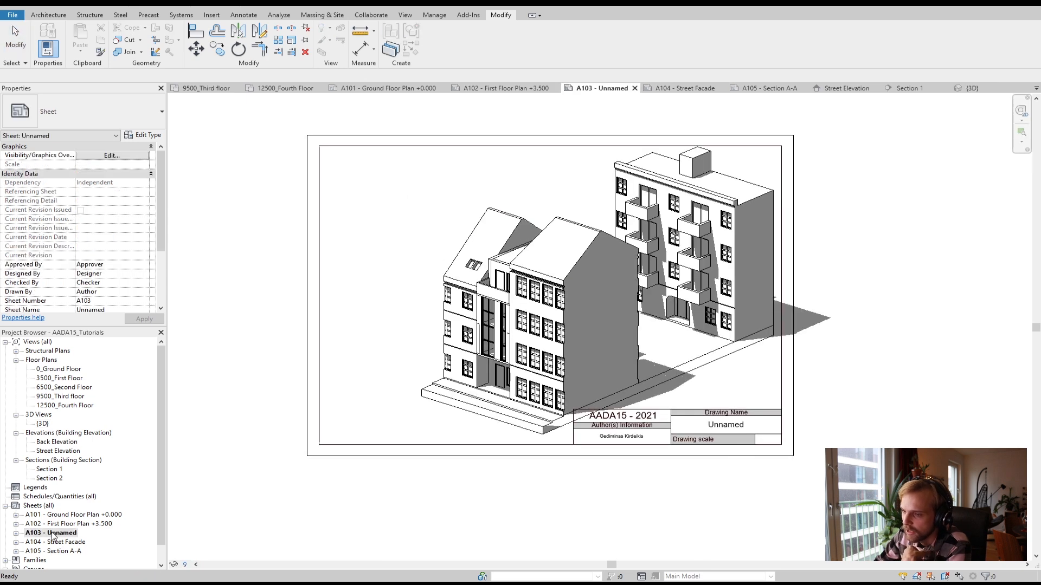
left_click_drag(472, 256, 432, 276)
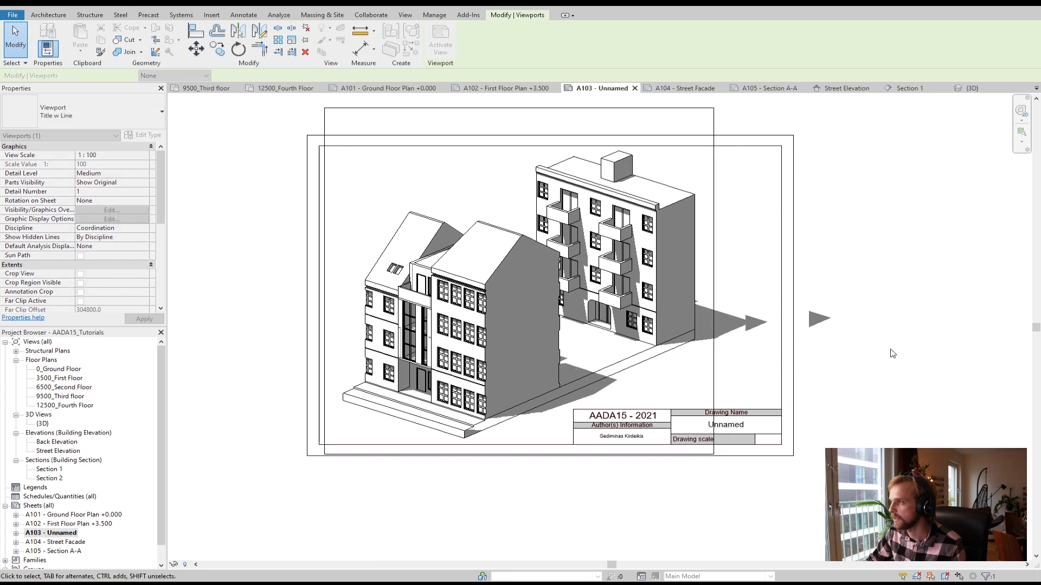
left_click(883, 351)
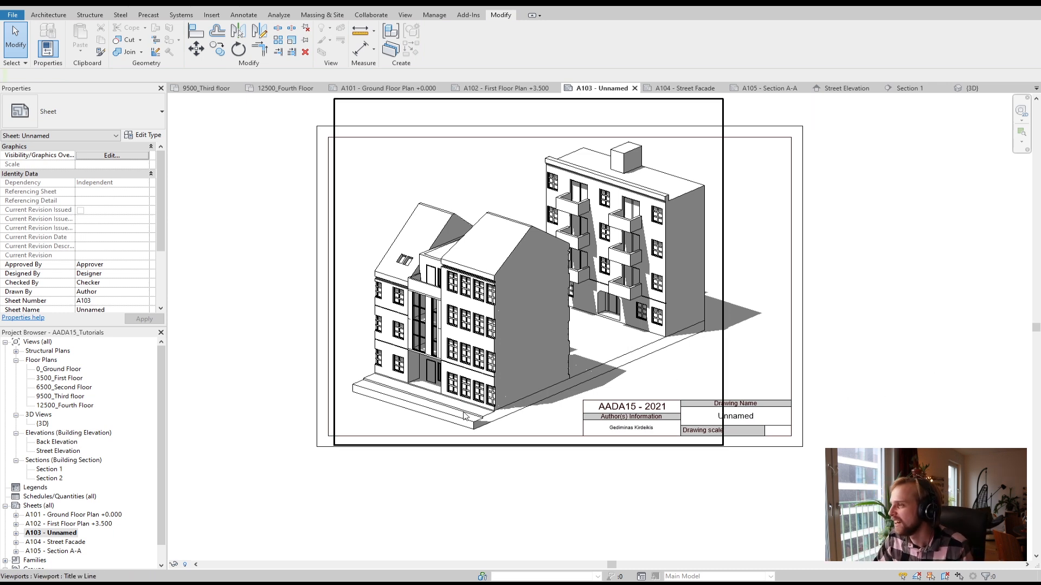
Rename sheet A103 as "3D Axonometric" in its titleblock
left_click(733, 420)
left_click(732, 420)
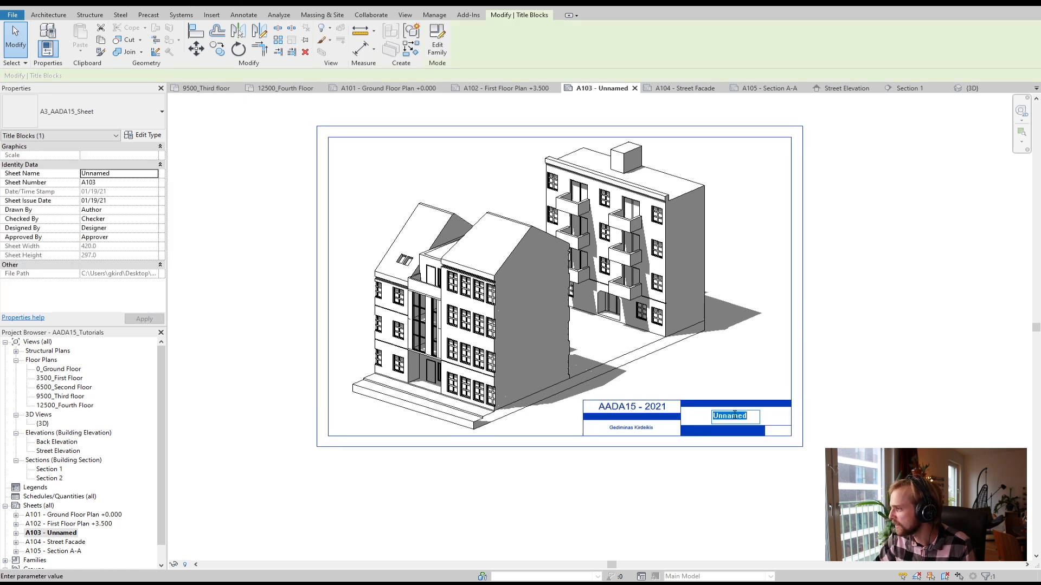
type("3")
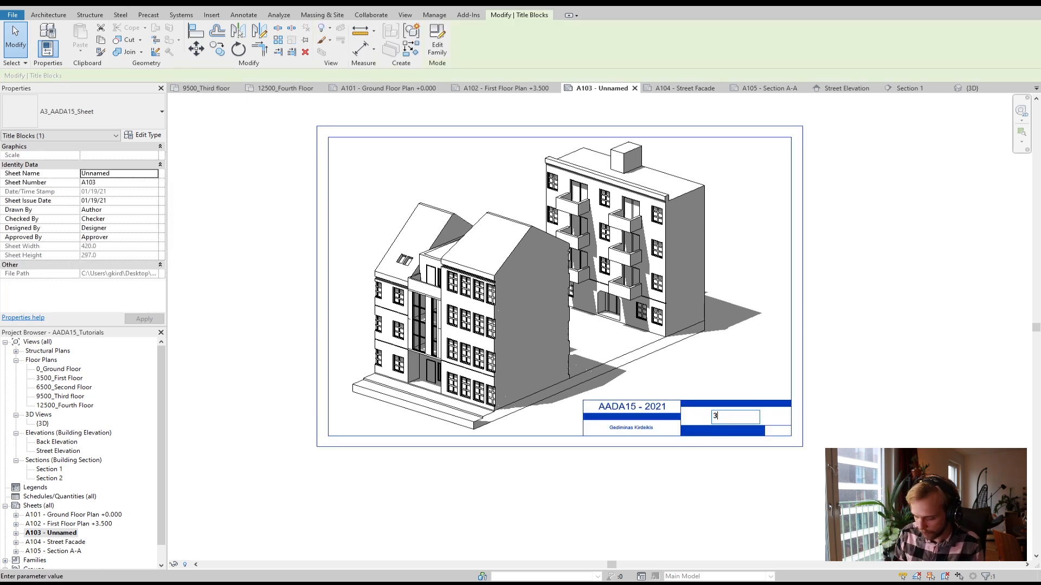
type("D Ax")
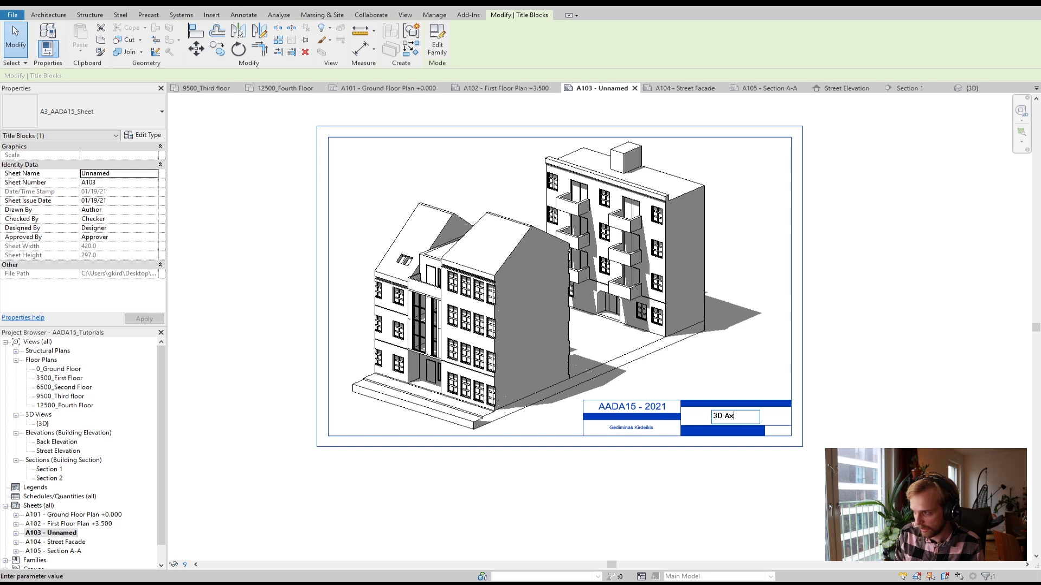
type("onometric")
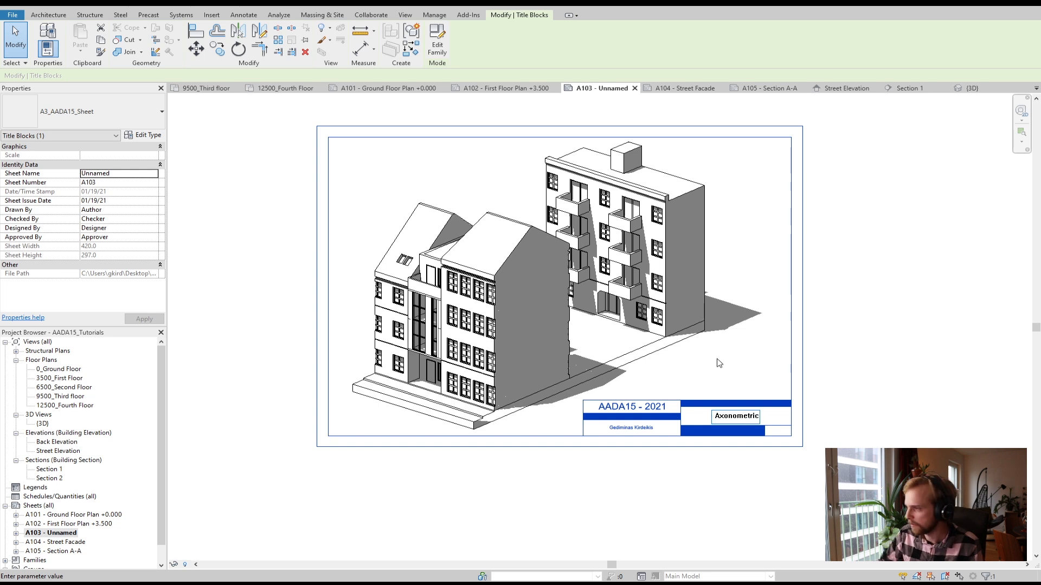
left_click(888, 318)
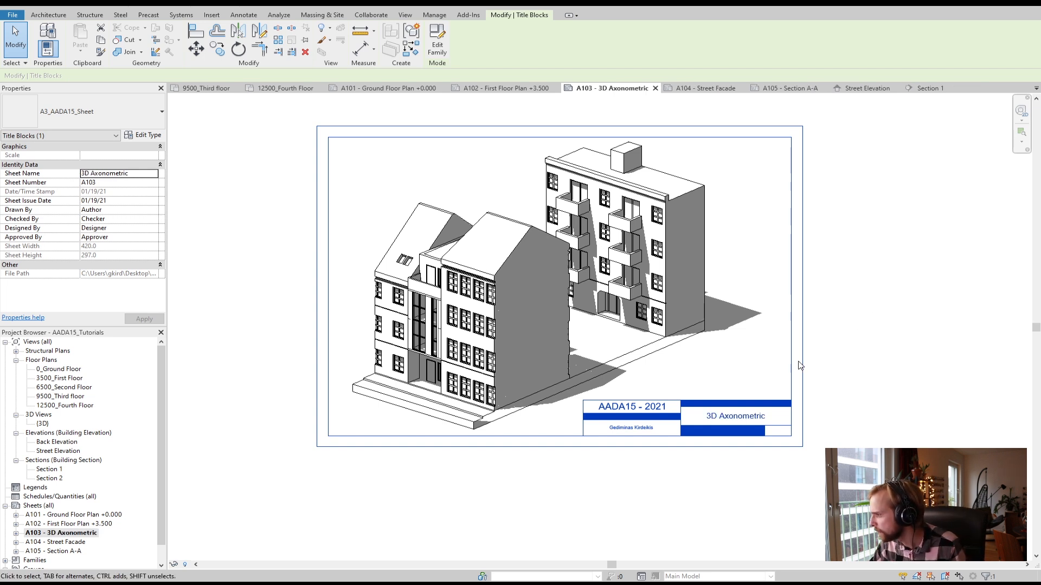
left_click(742, 537)
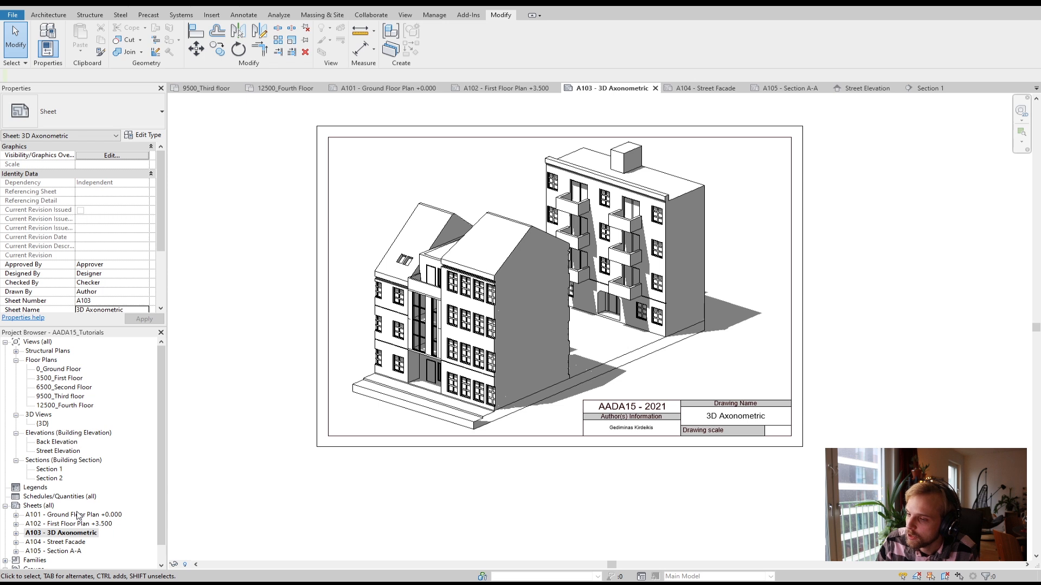
Open sheet A101 - Ground Floor Plan +0.000 and bring up its Visibility/Graphic Overrides beside the plan
double_click(79, 515)
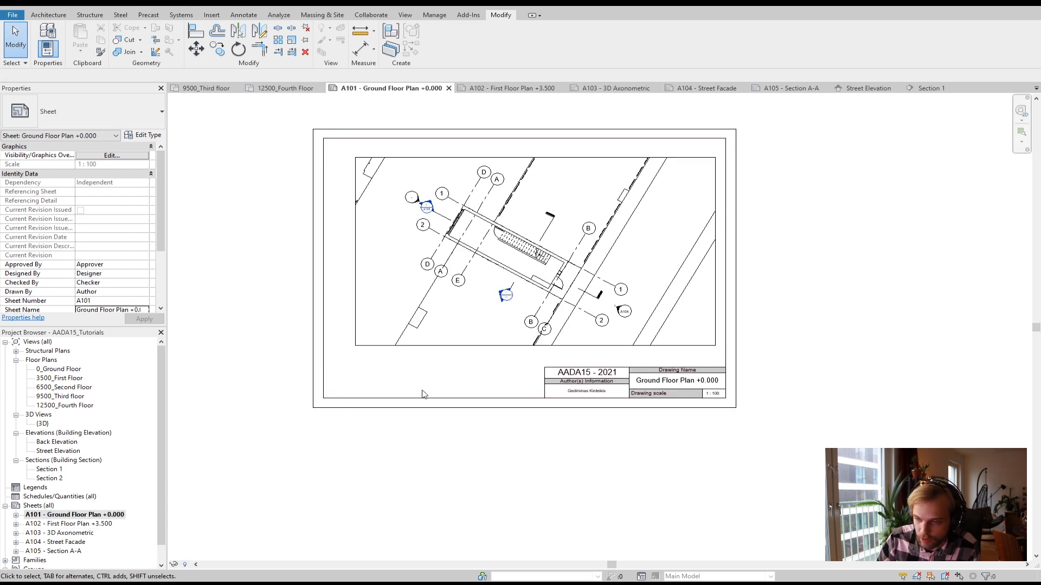
middle_click_drag(412, 245, 391, 281)
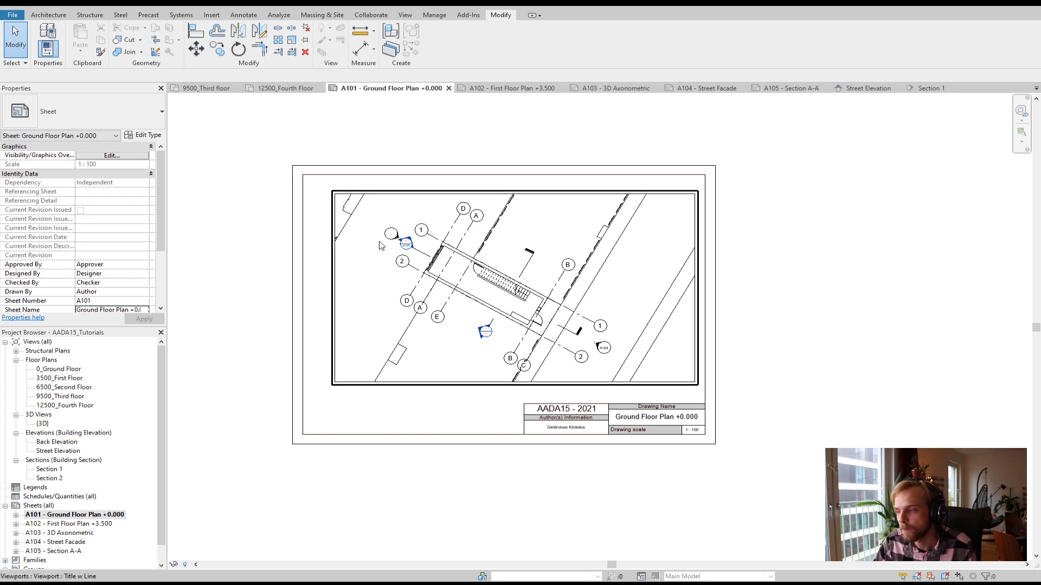
scroll(483, 282, "up", 3)
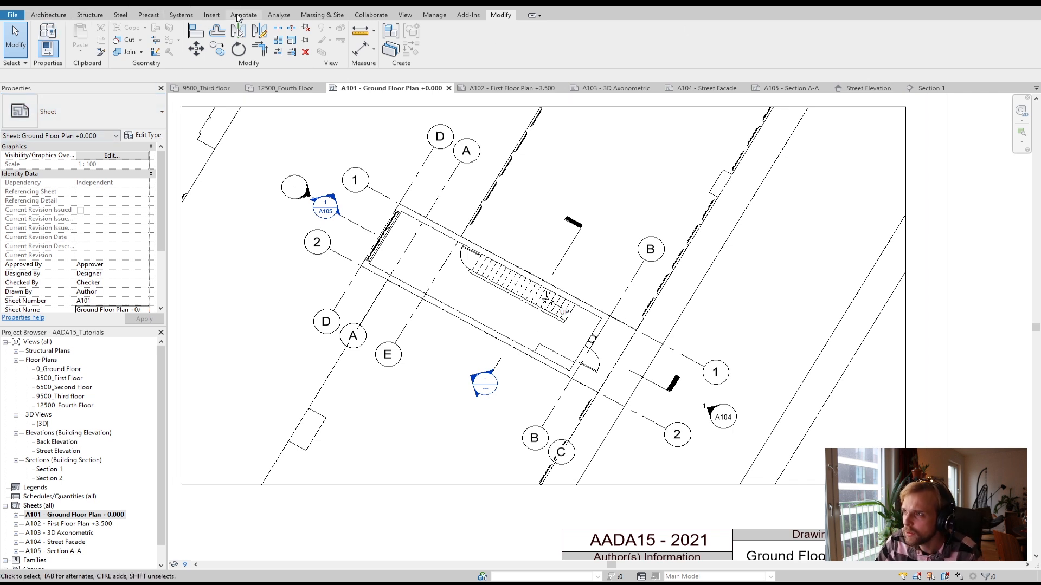
left_click(405, 15)
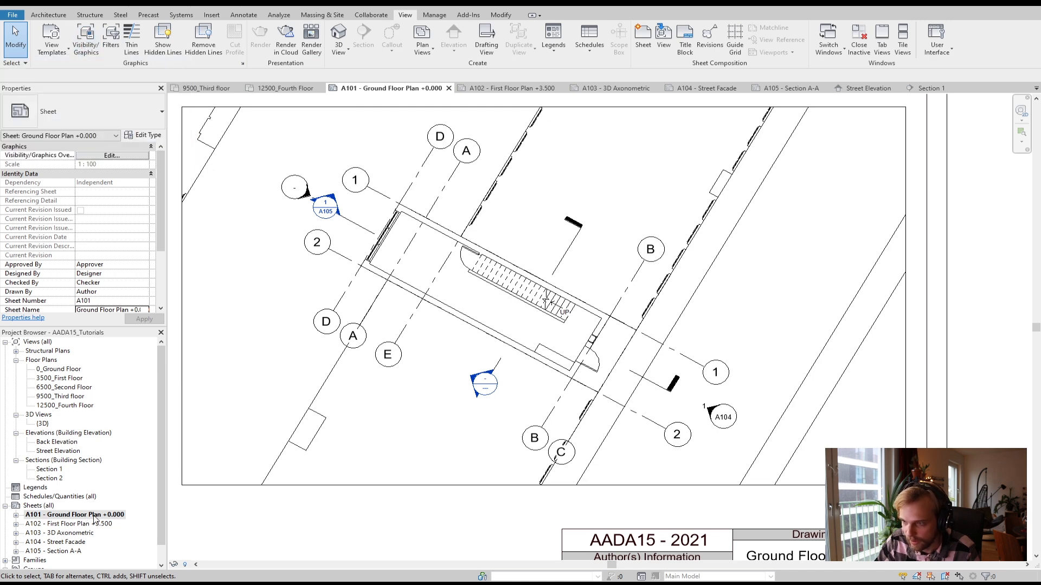
left_click(87, 38)
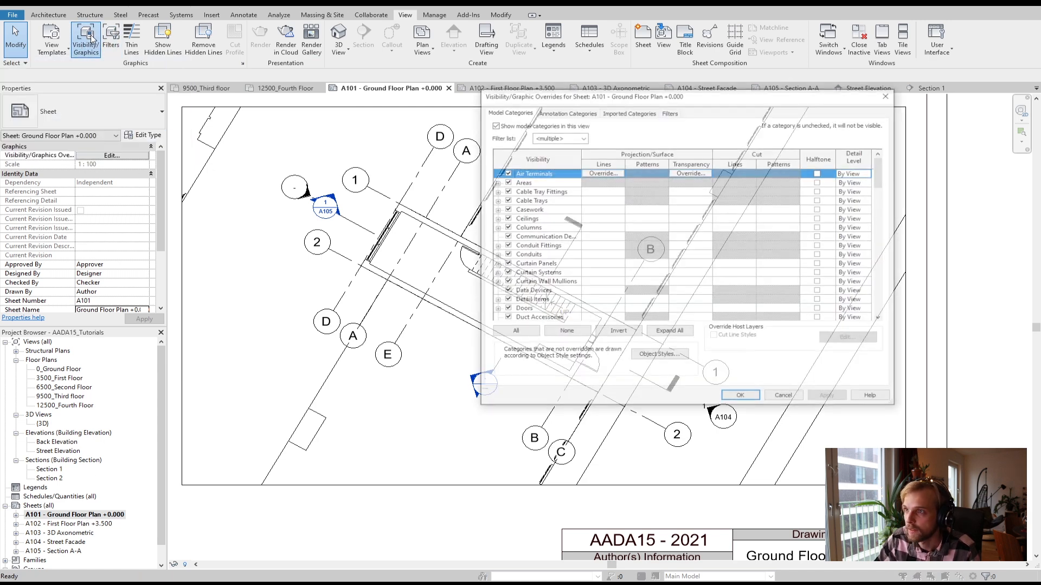
left_click_drag(580, 97, 420, 128)
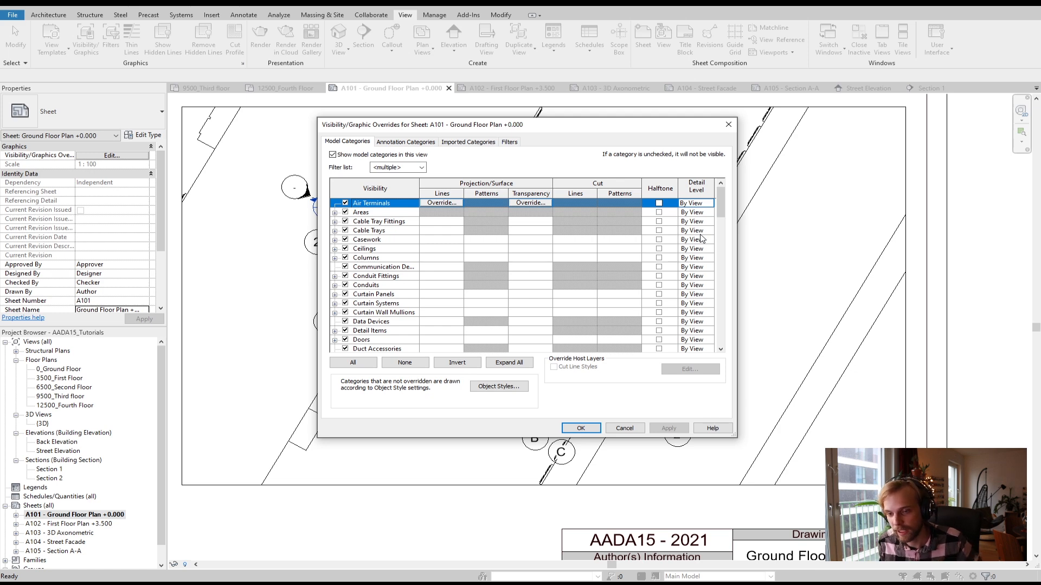
mouse_move(722, 198)
left_mouse_down()
mouse_move(727, 335)
mouse_move(705, 204)
left_mouse_up()
scroll(705, 204, "up", 2)
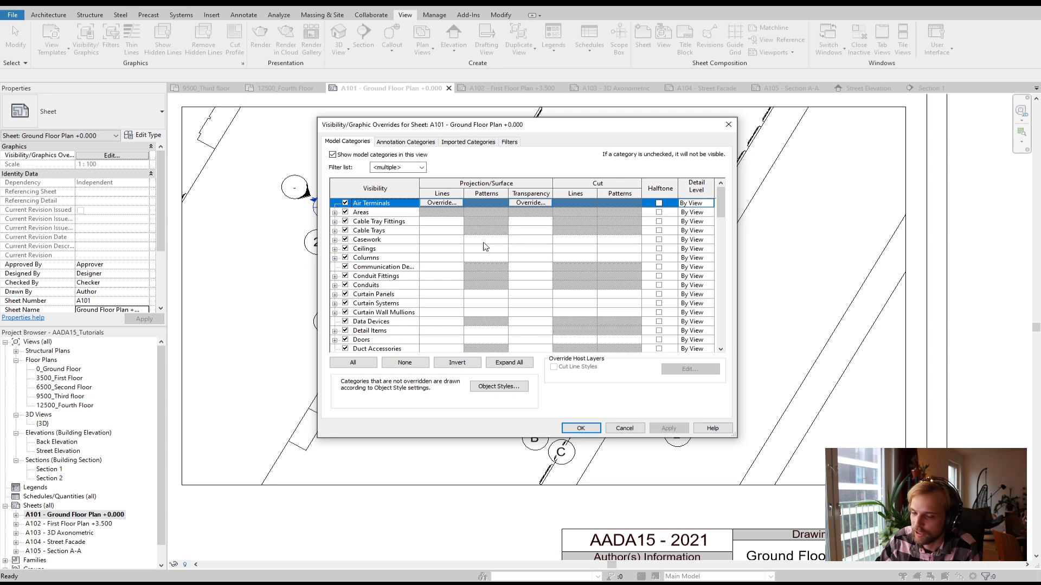
left_click_drag(438, 123, 680, 129)
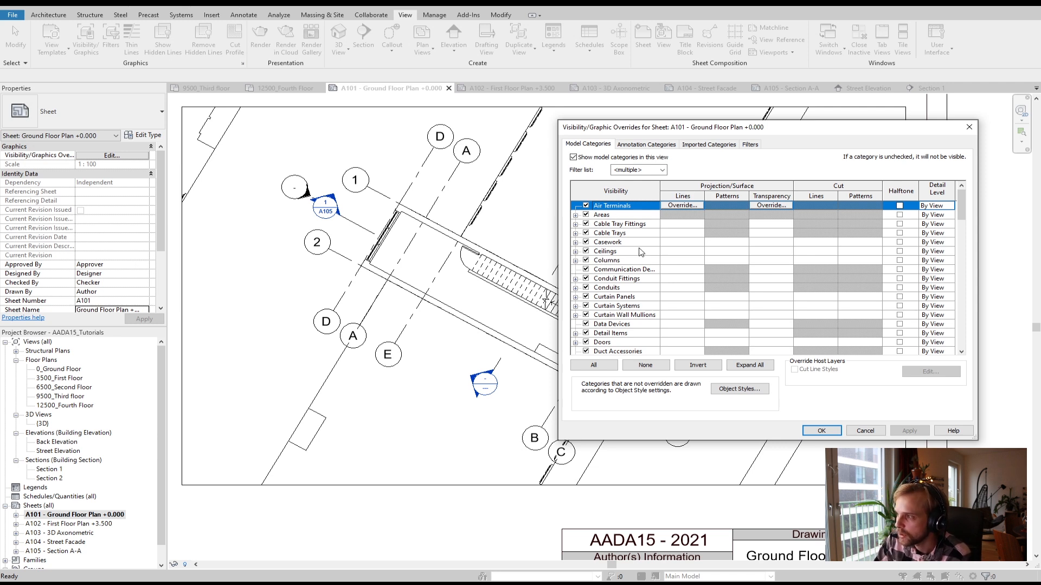
left_click_drag(684, 131, 631, 130)
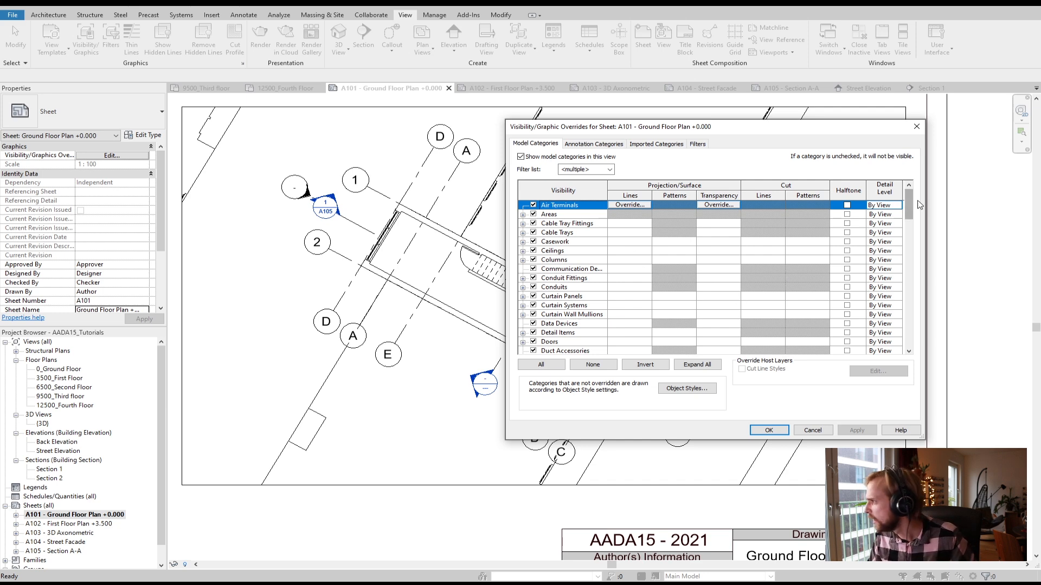
In sheet A101's visibility overrides, set the Walls category's cut lines to a Solid pattern in Red
left_click_drag(908, 209, 861, 357)
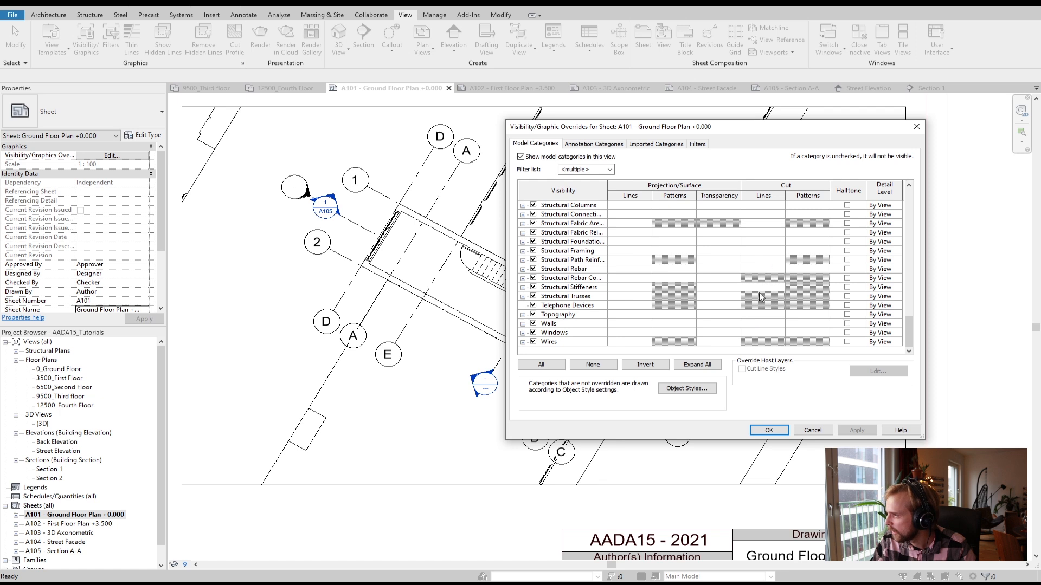
left_click(758, 325)
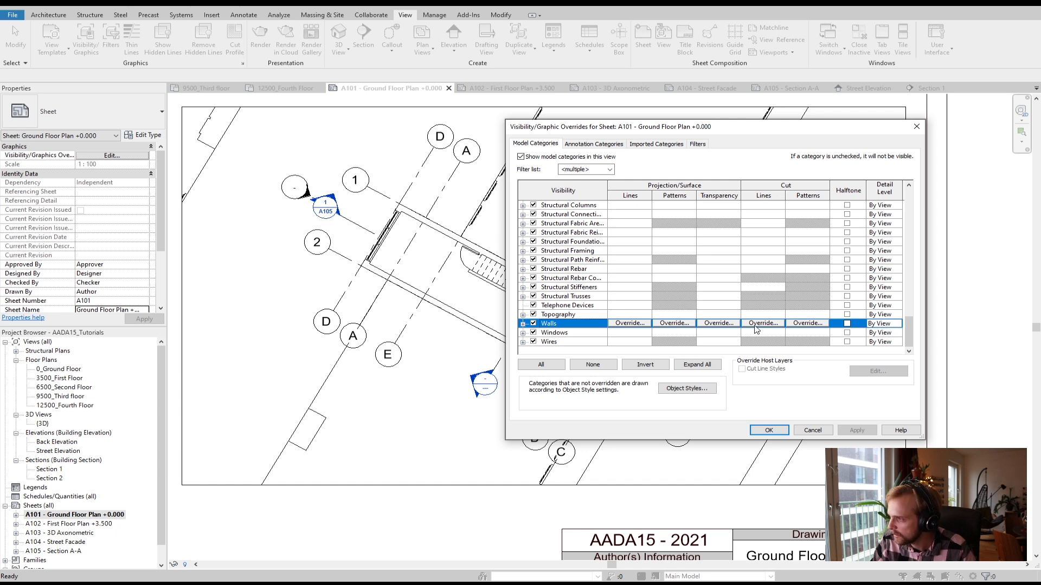
left_click(756, 325)
left_click(435, 272)
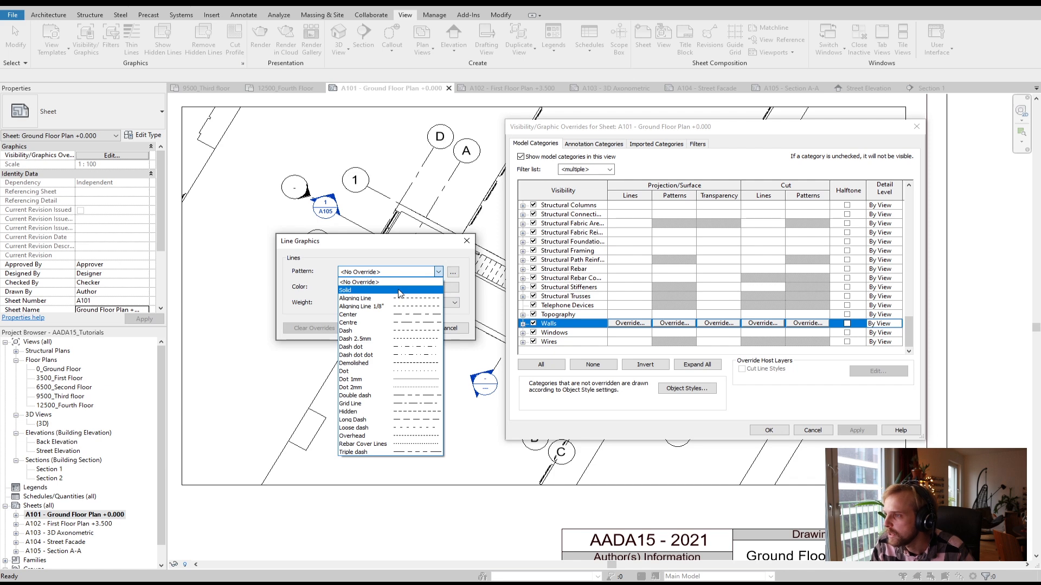
left_click(400, 291)
left_click(400, 290)
left_click(277, 299)
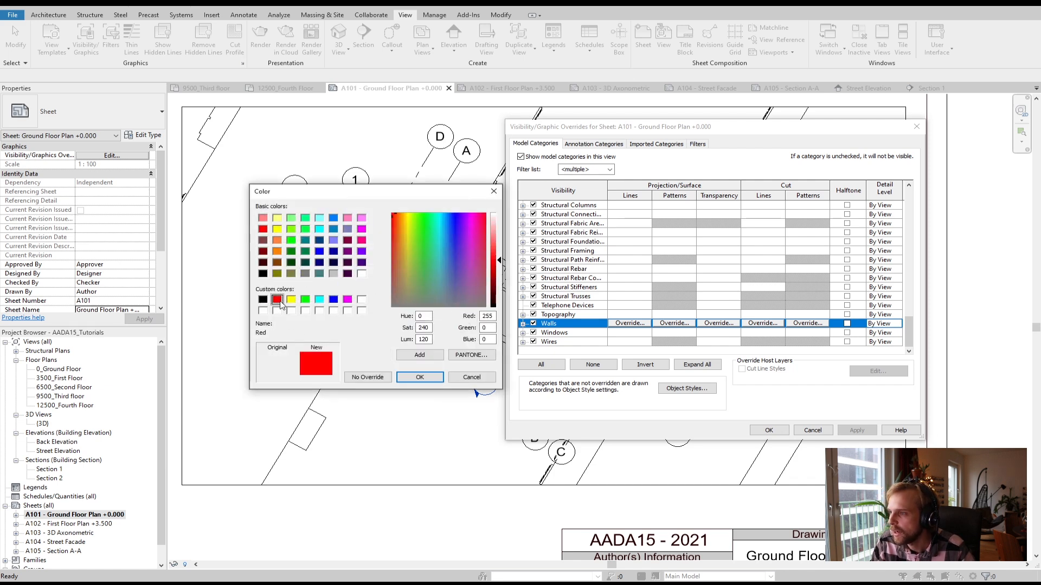
left_click(405, 376)
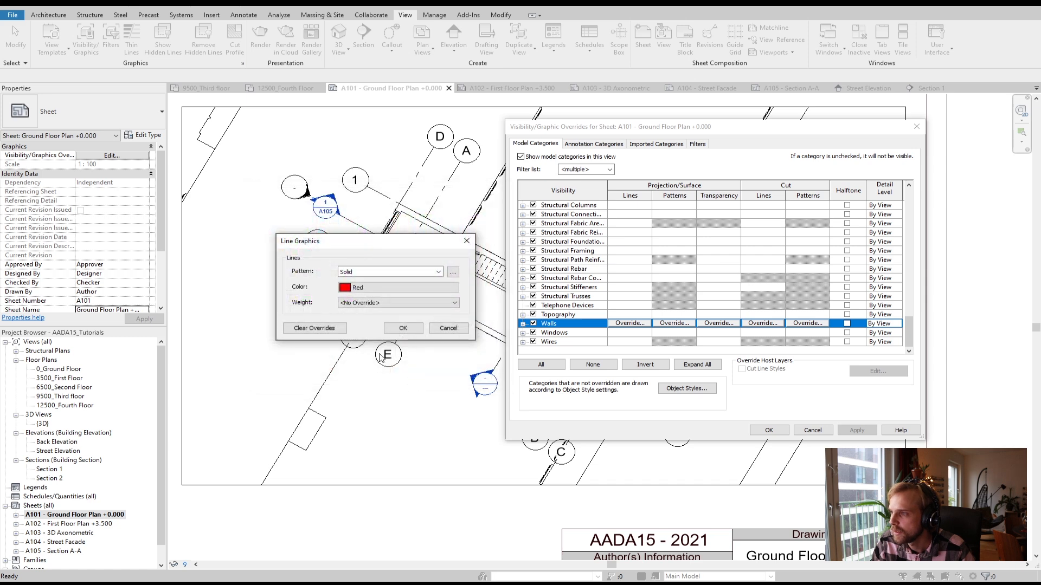
Set the weight of the sheet's wall cut lines to 16, then apply and close the overrides
left_click(347, 304)
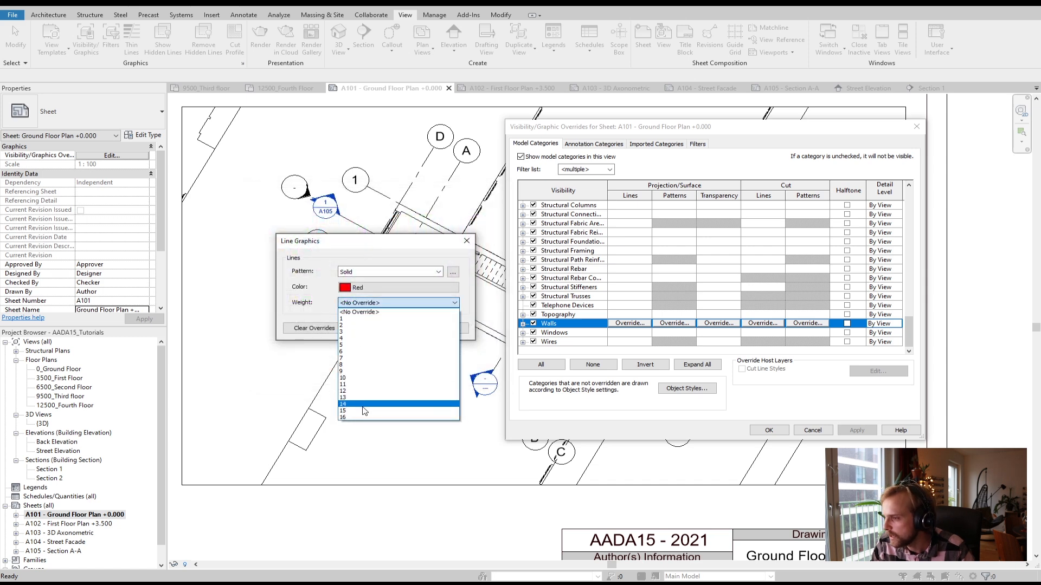
left_click(364, 379)
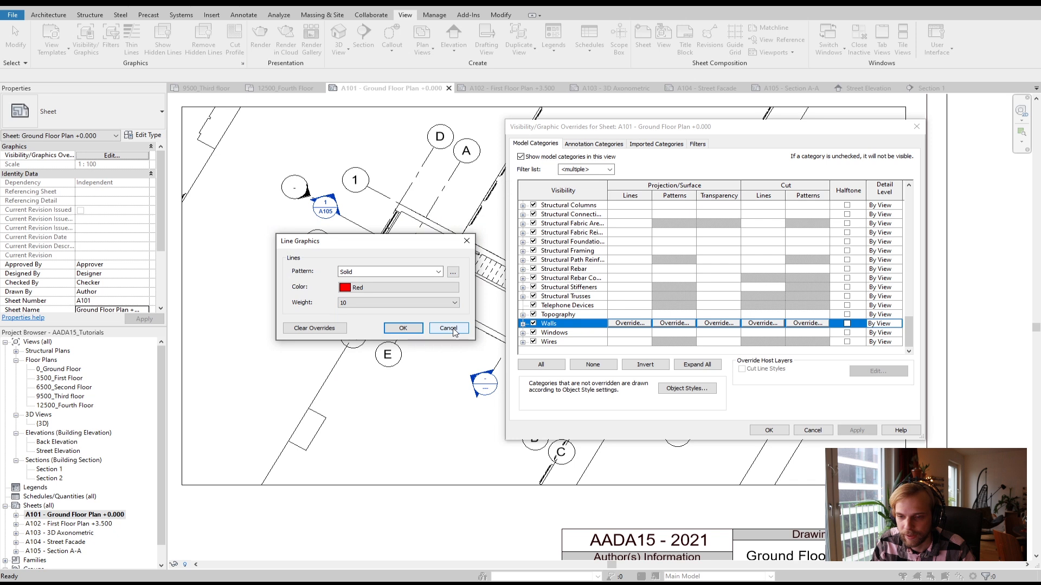
left_click(406, 305)
left_click(377, 419)
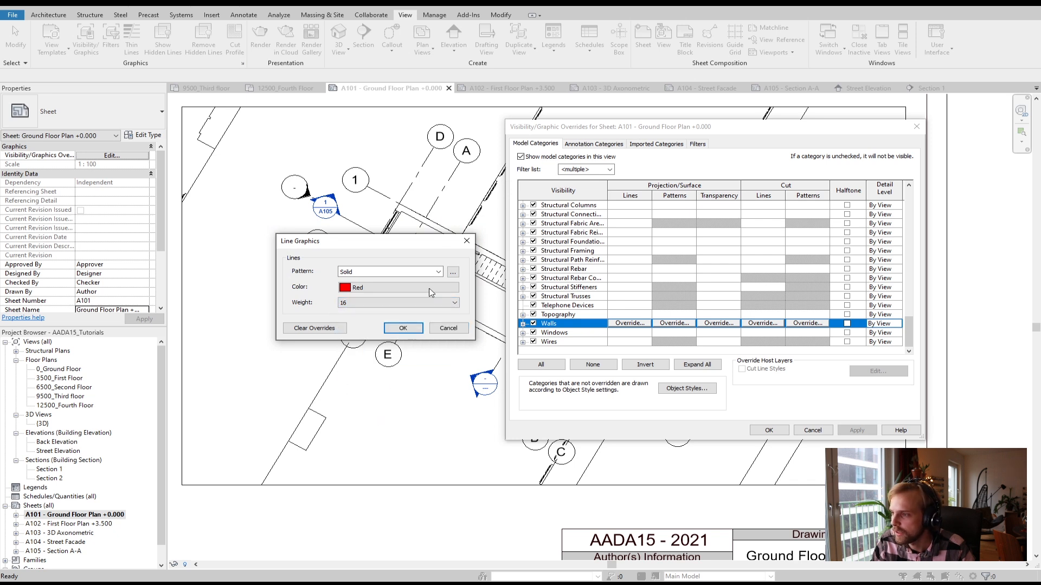
left_click(401, 328)
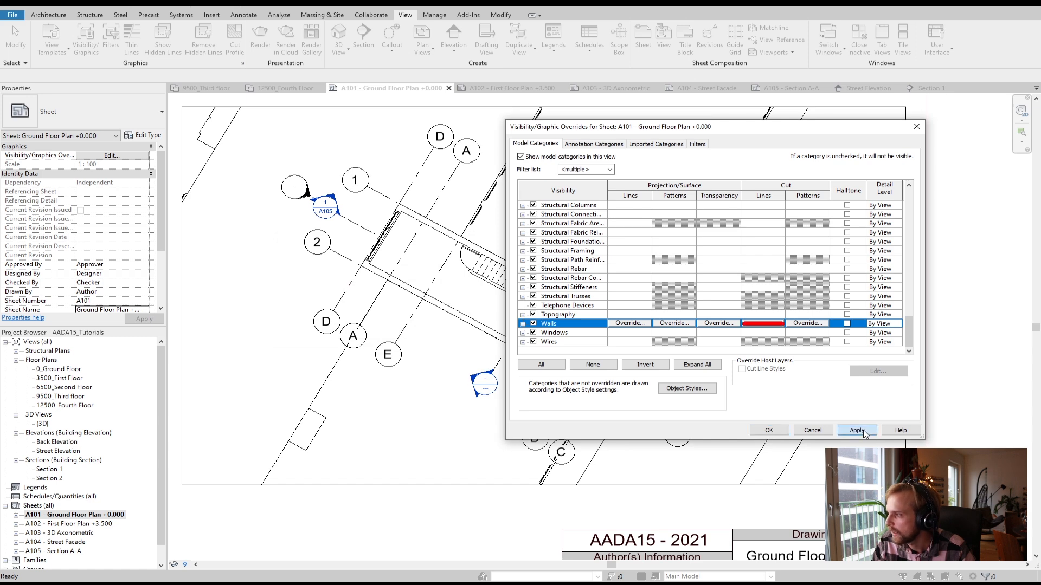
left_click(862, 431)
left_click_drag(587, 129, 603, 87)
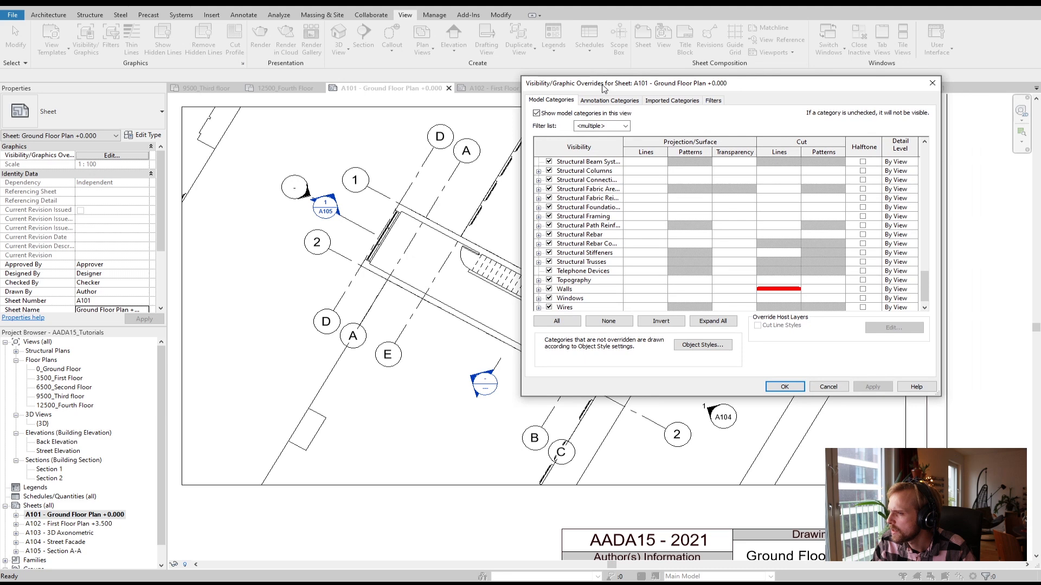
left_click(786, 387)
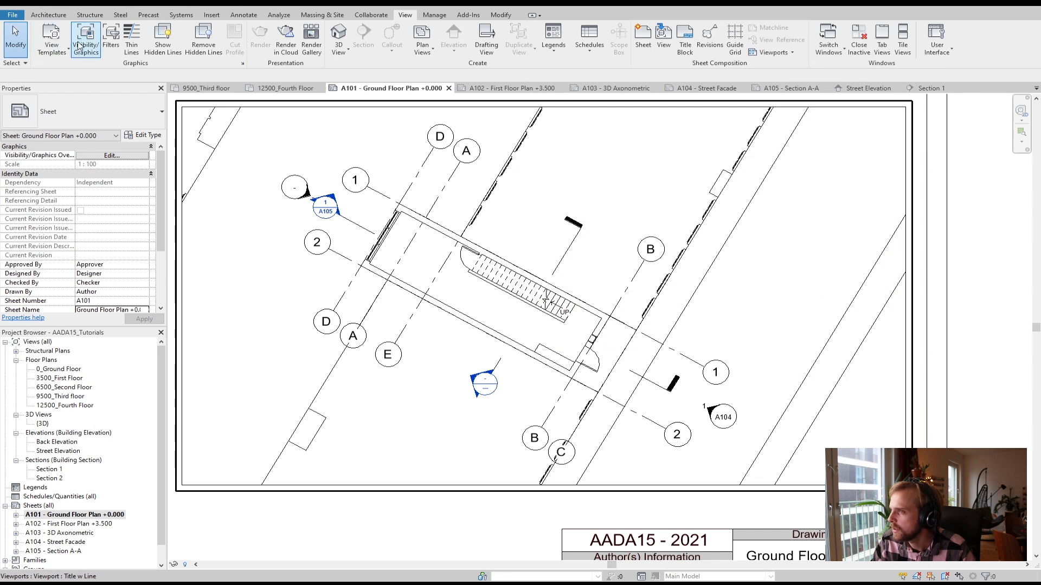
Open the 0_Ground Floor plan view and bring up its Visibility/Graphic Overrides at the Walls category
double_click(65, 369)
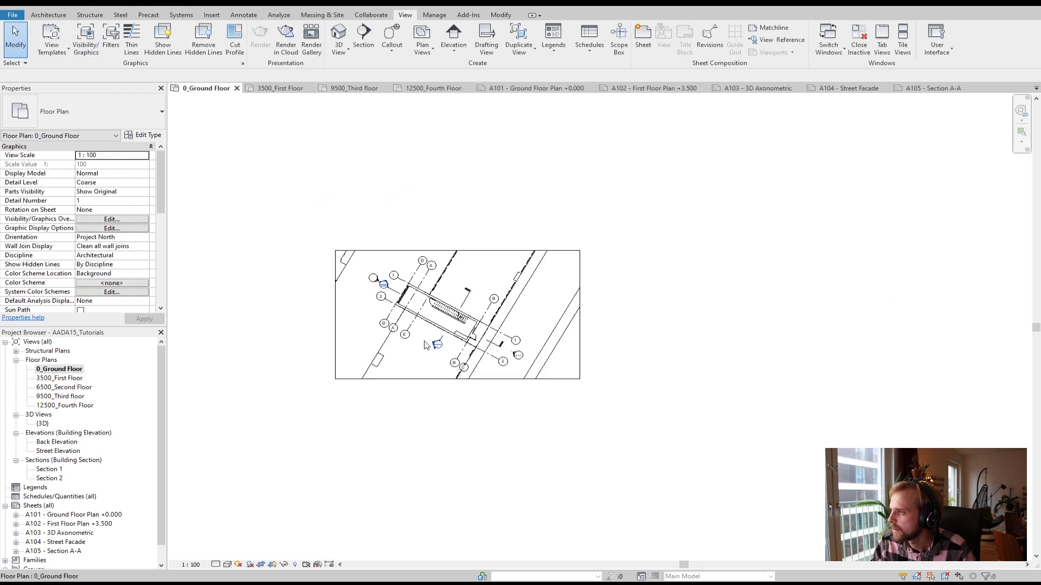
scroll(388, 296, "up", 3)
scroll(389, 295, "up", 1)
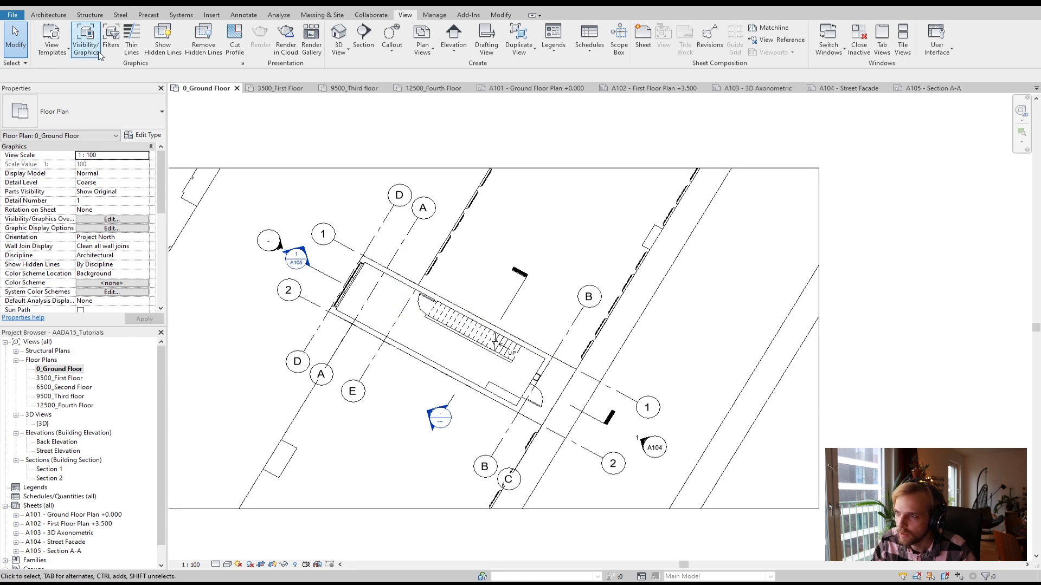
left_click(82, 44)
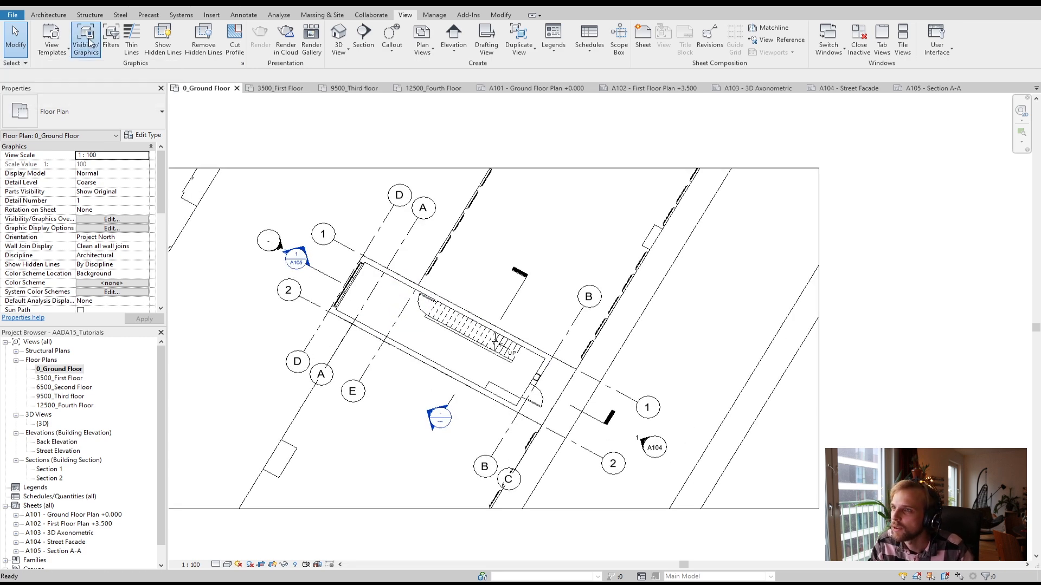
scroll(621, 283, "down", 20)
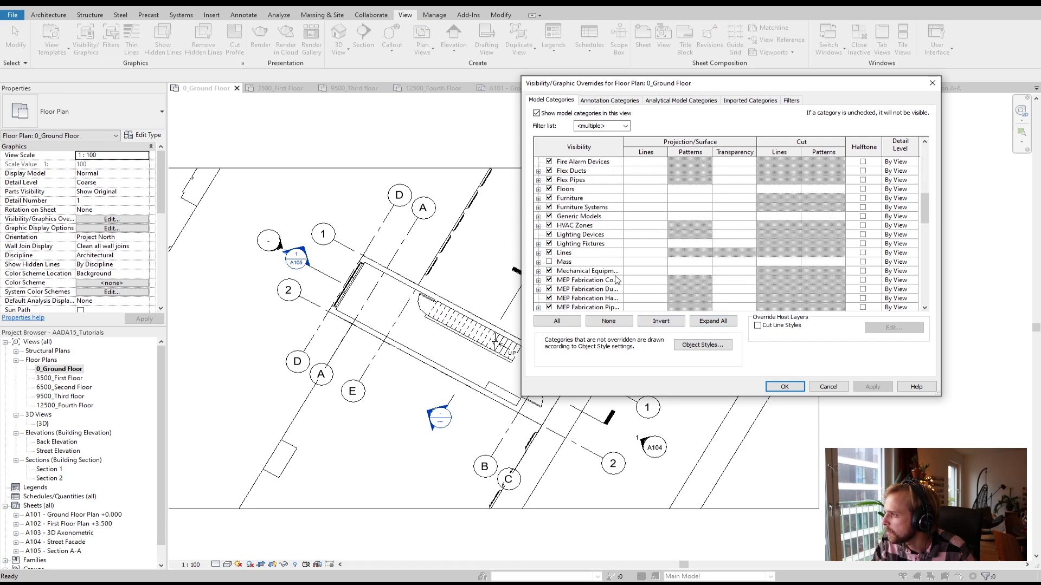
scroll(622, 283, "down", 3)
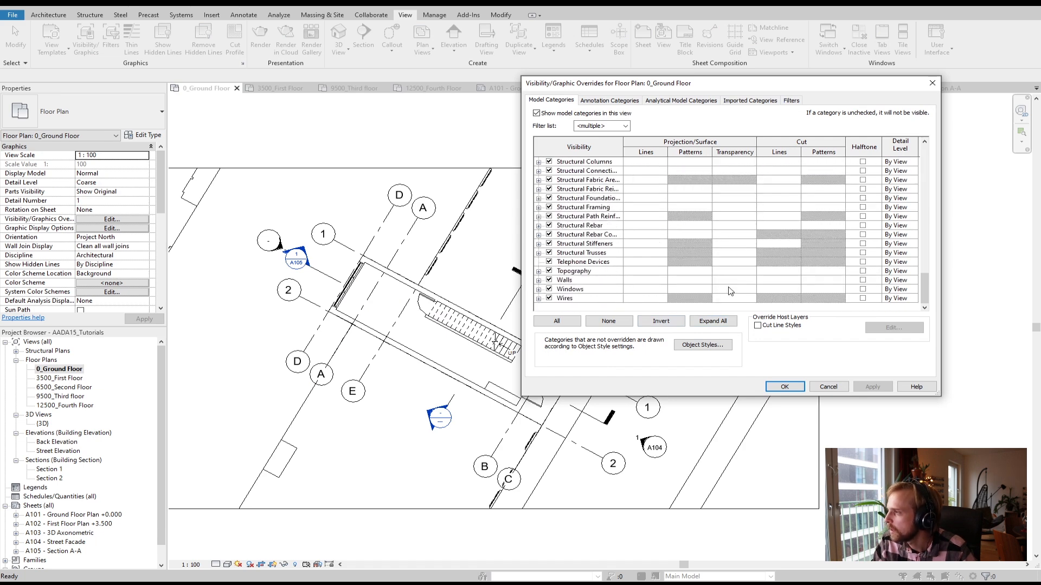
Override the Walls category's cut lines in the 0_Ground Floor view with a Solid pattern in Red
left_click(776, 281)
left_click(778, 279)
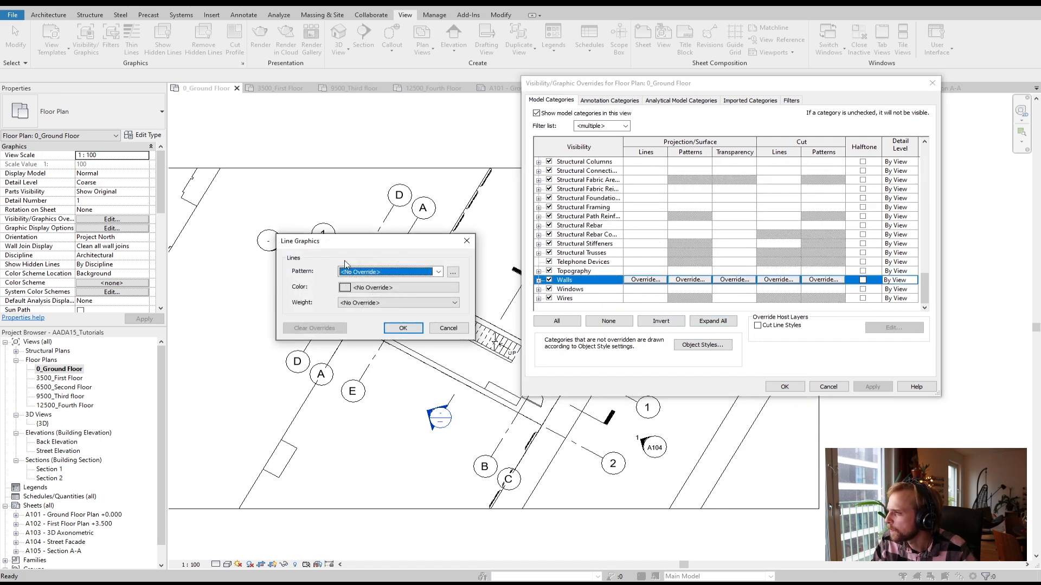
left_click(352, 272)
left_click(360, 288)
left_click(362, 288)
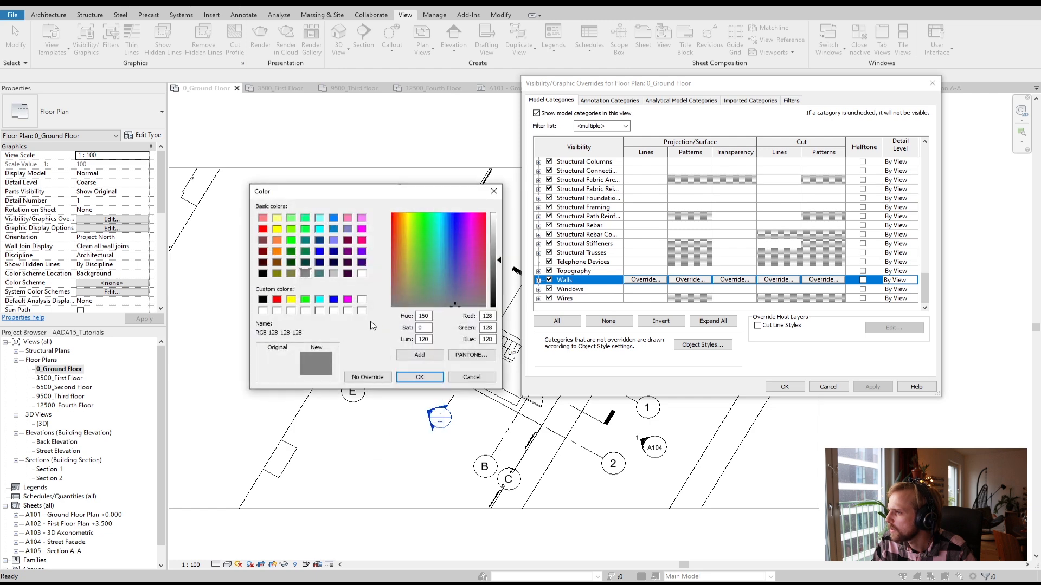
left_click(276, 300)
left_click(401, 375)
Set the ground floor walls' cut line weight to 16 and apply the overrides to the plan view
left_click(399, 302)
left_click(366, 424)
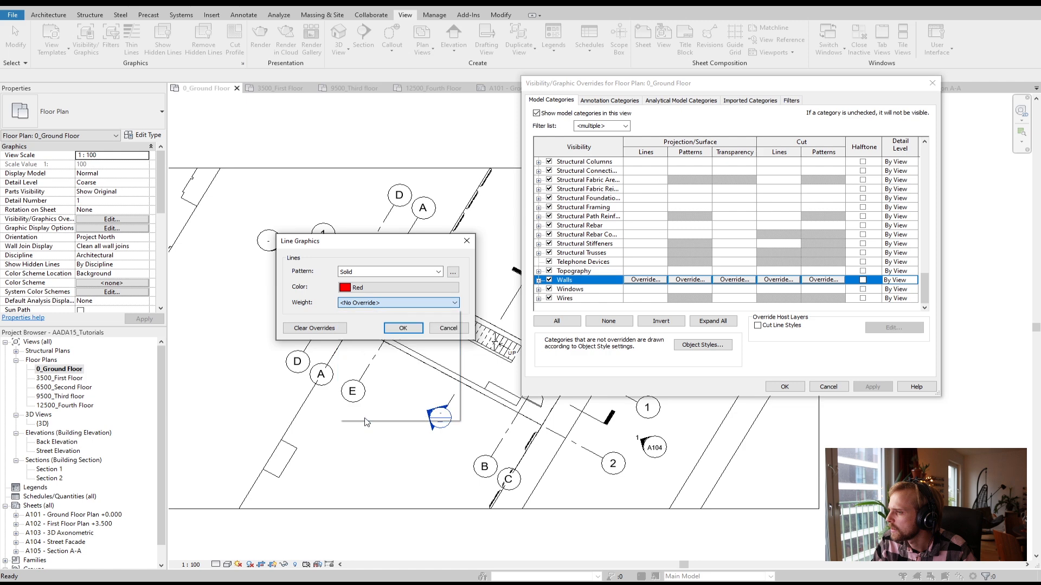
left_click(403, 328)
left_click(872, 387)
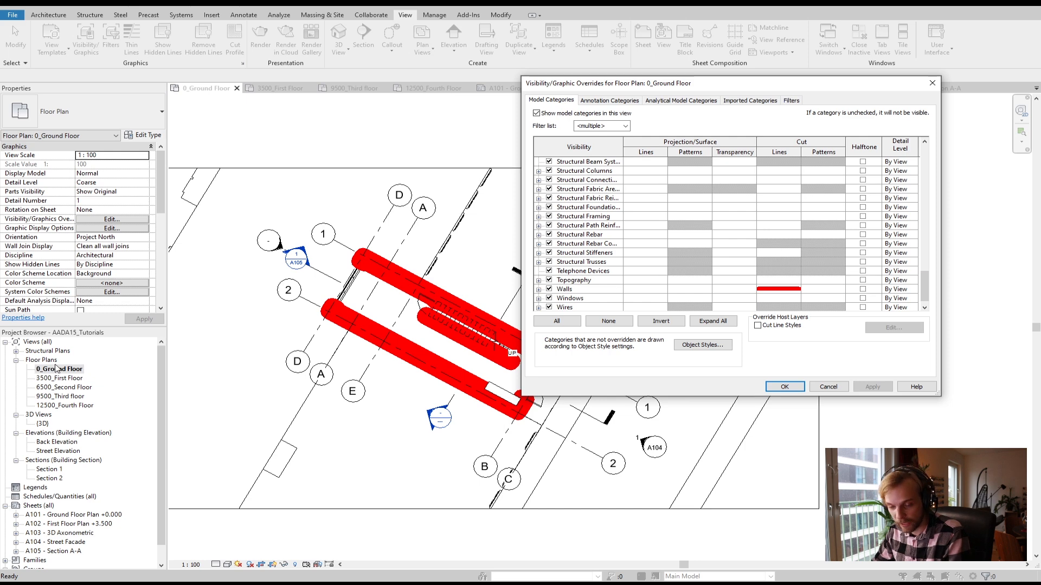
left_click(784, 386)
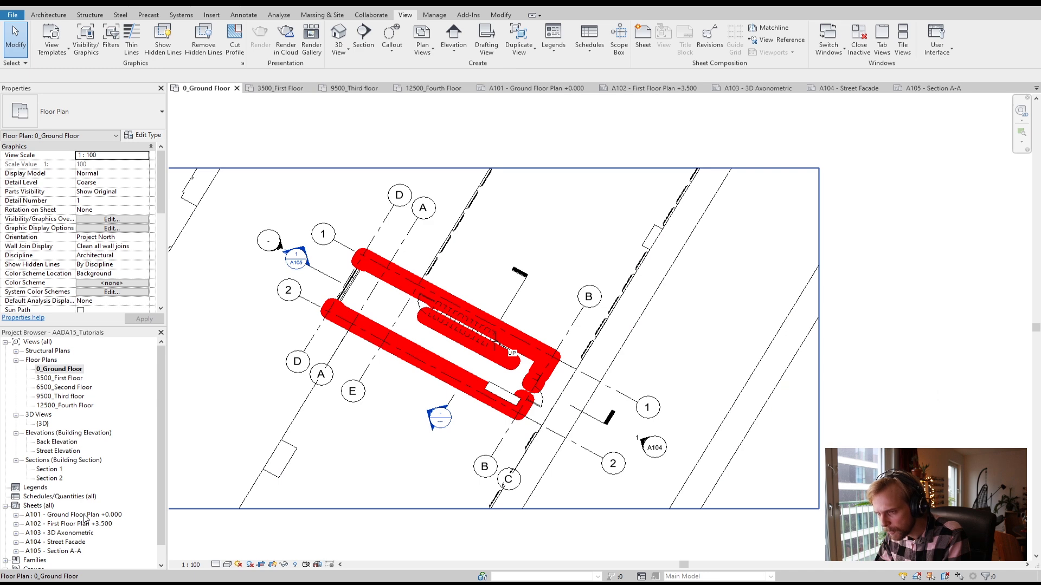
Check the wall override on sheet A101 - Ground Floor Plan +0.000 and return to the 0_Ground Floor view
double_click(79, 515)
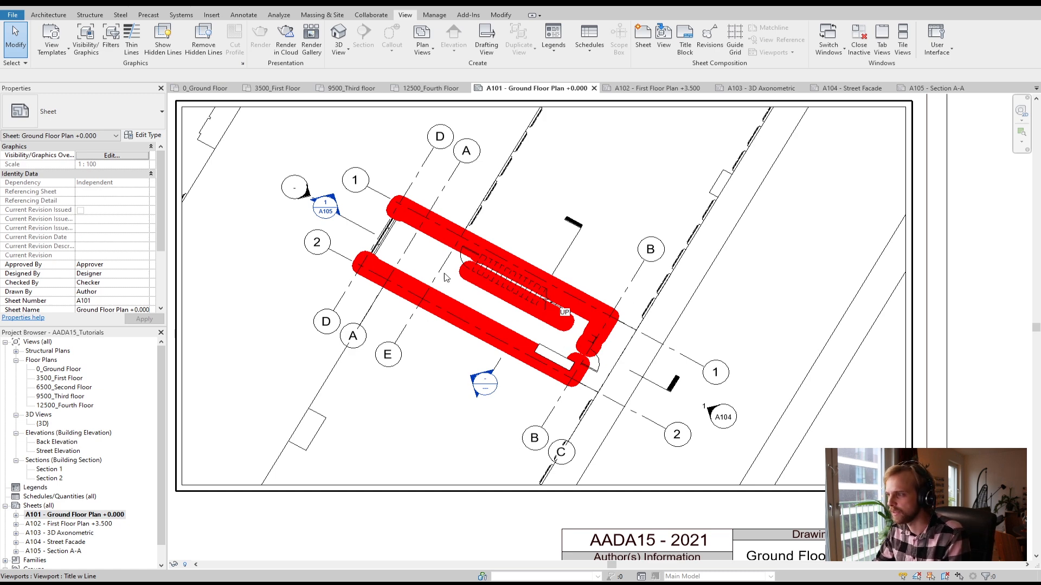
double_click(38, 370)
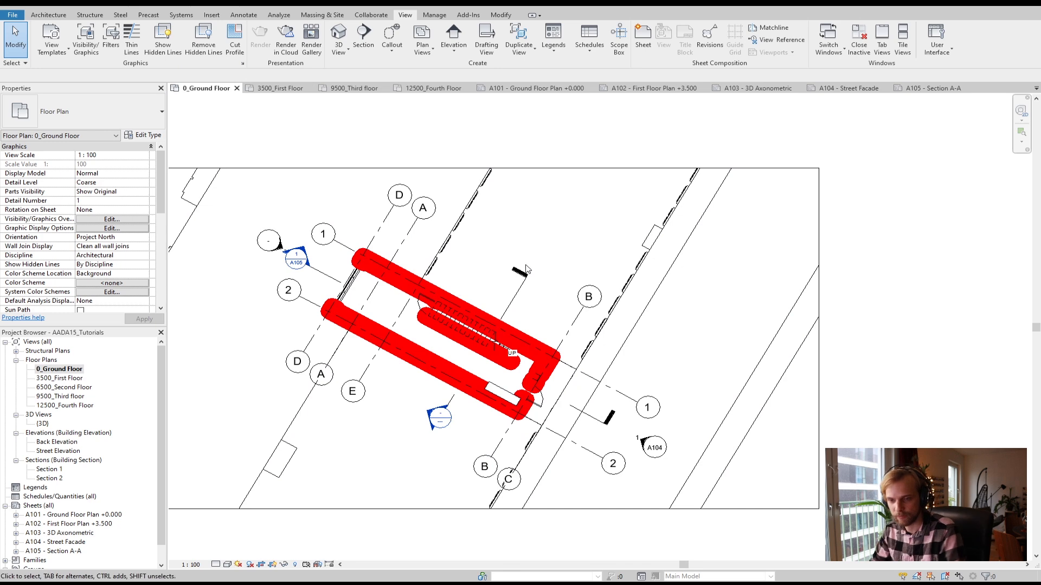
middle_click_drag(552, 234, 586, 219)
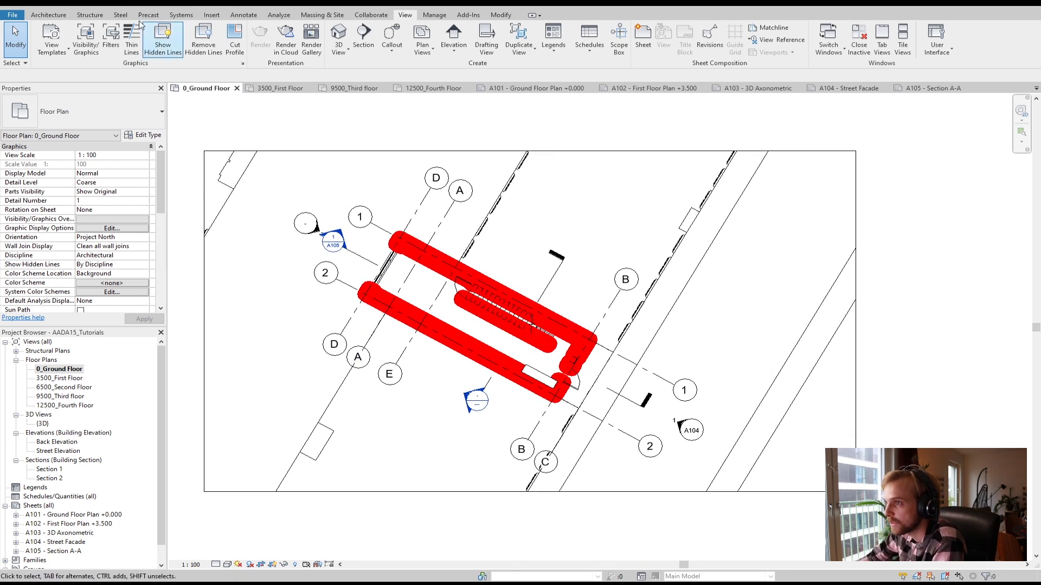
Reopen the 0_Ground Floor overrides, set the Walls cut lines to Solid Black and open the choice of line weight
left_click(87, 38)
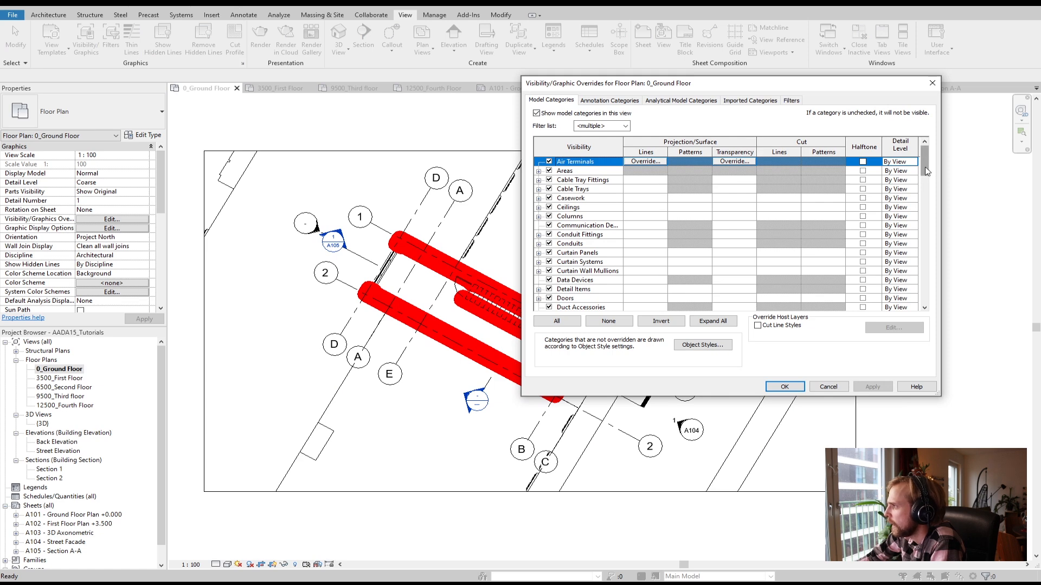
left_click_drag(923, 166, 937, 307)
left_click(777, 280)
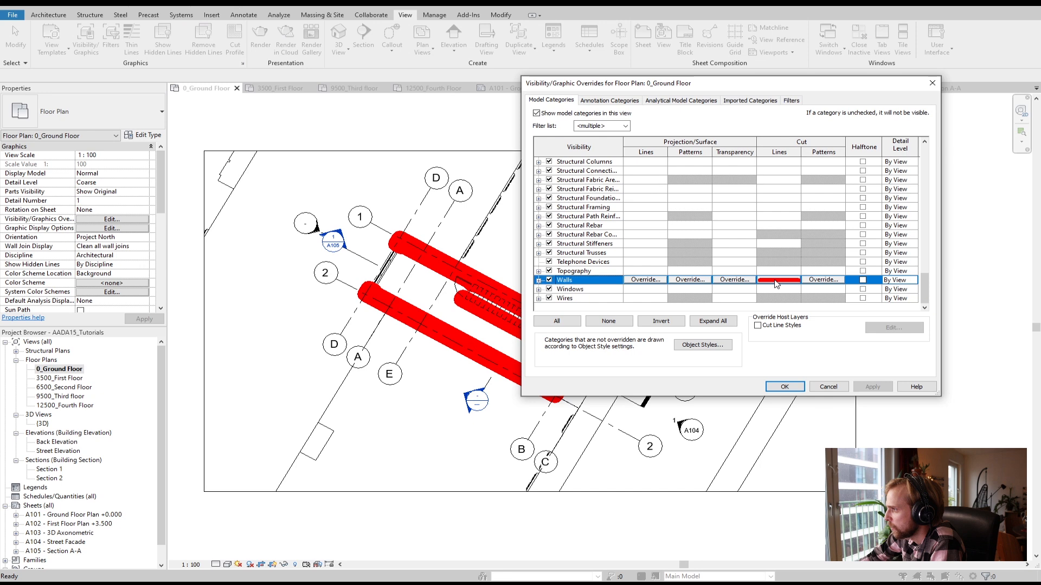
left_click(776, 280)
left_click(379, 272)
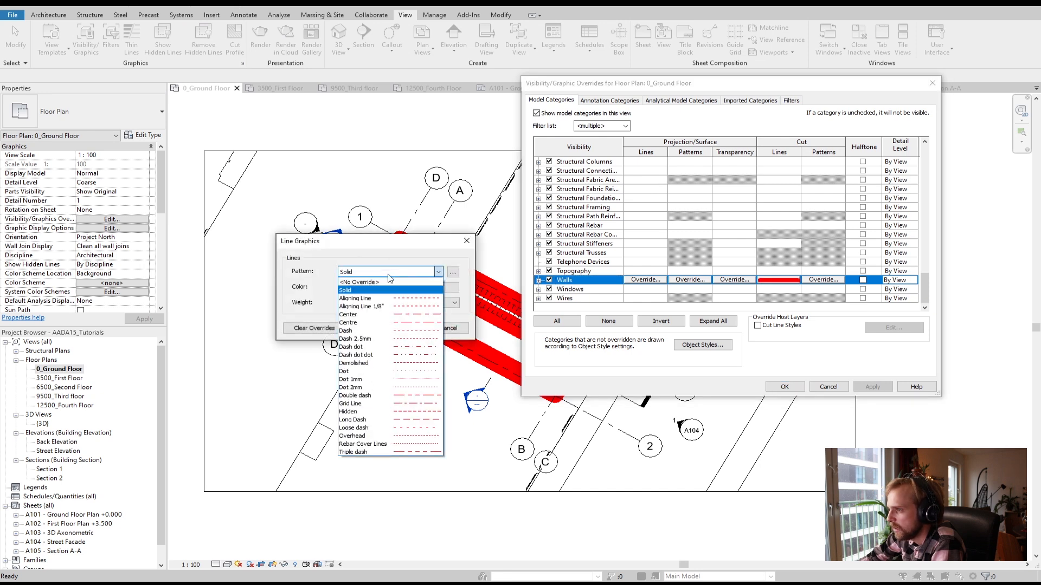
left_click(370, 290)
left_click(415, 287)
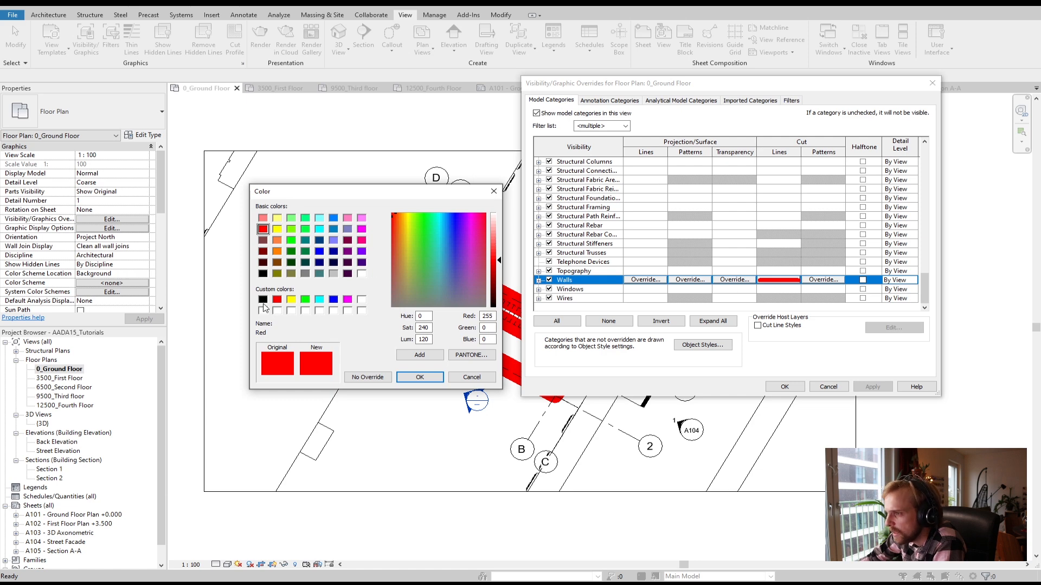
left_click(263, 299)
left_click(420, 377)
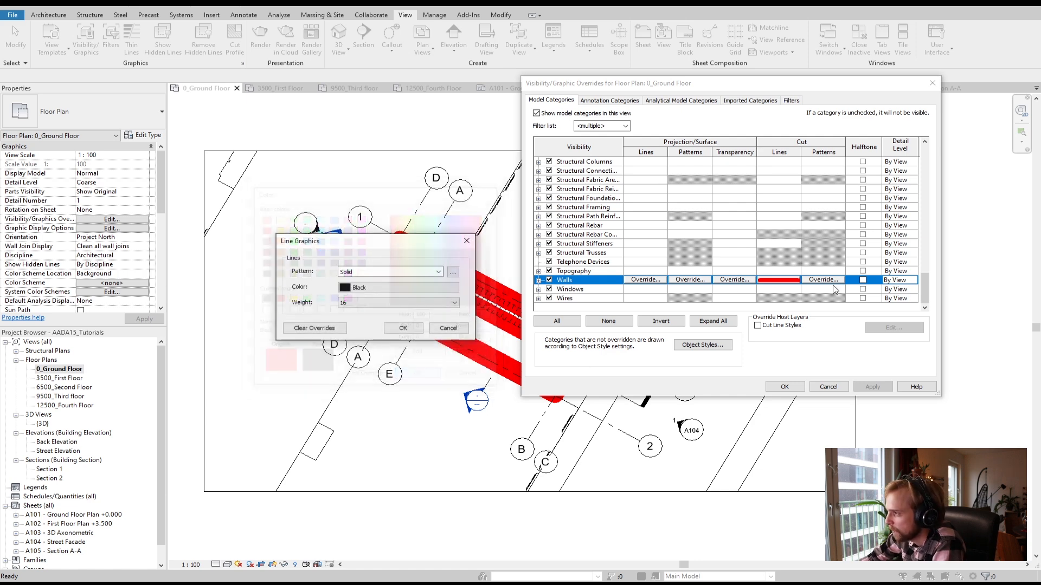
left_click(407, 302)
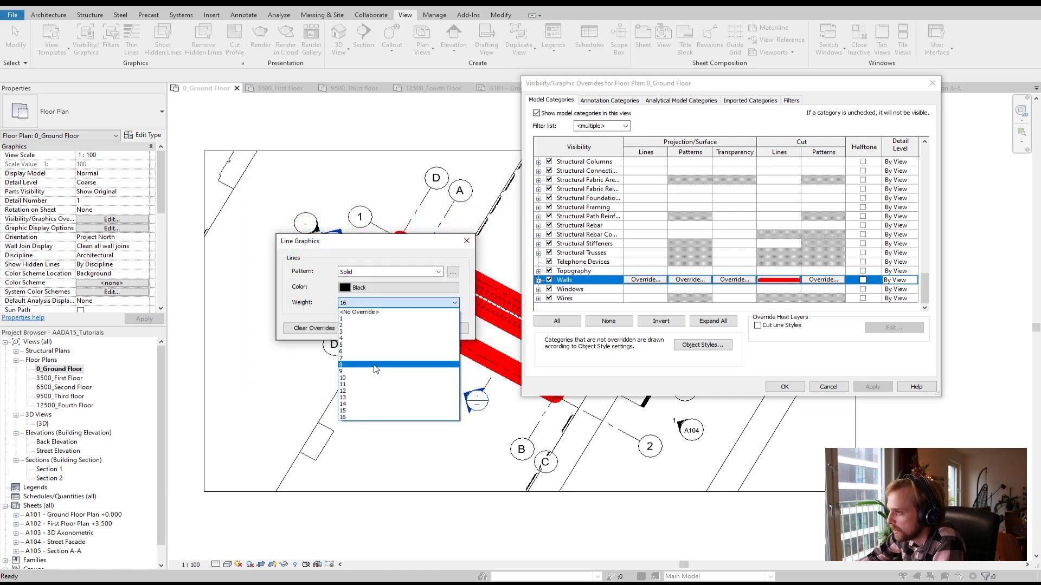
Reduce the weight of the solid black cut line override for the Walls category and apply it to the ground floor plan
left_click(382, 352)
left_click(412, 329)
left_click(869, 382)
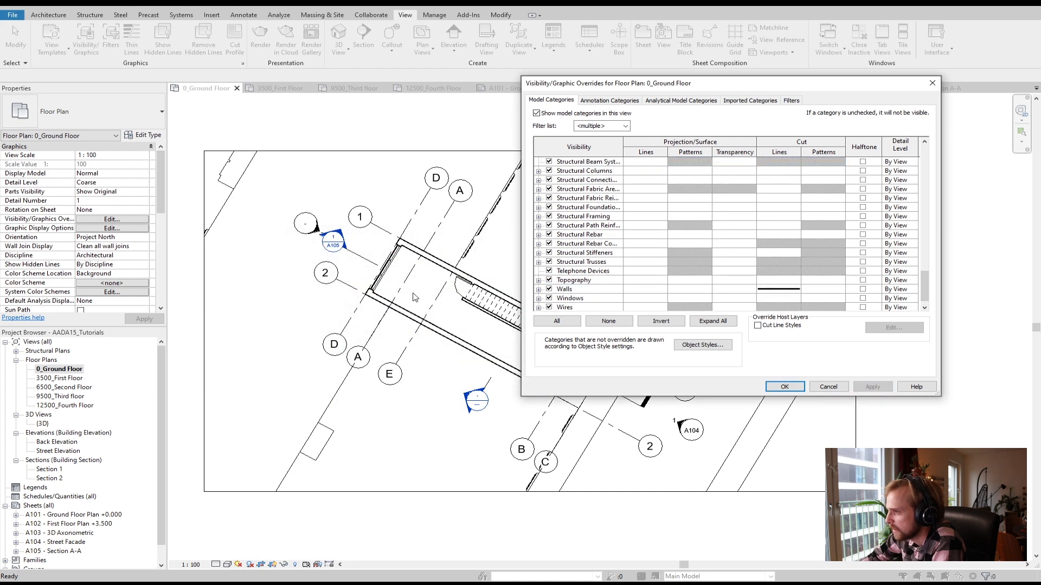
left_click_drag(618, 91, 688, 124)
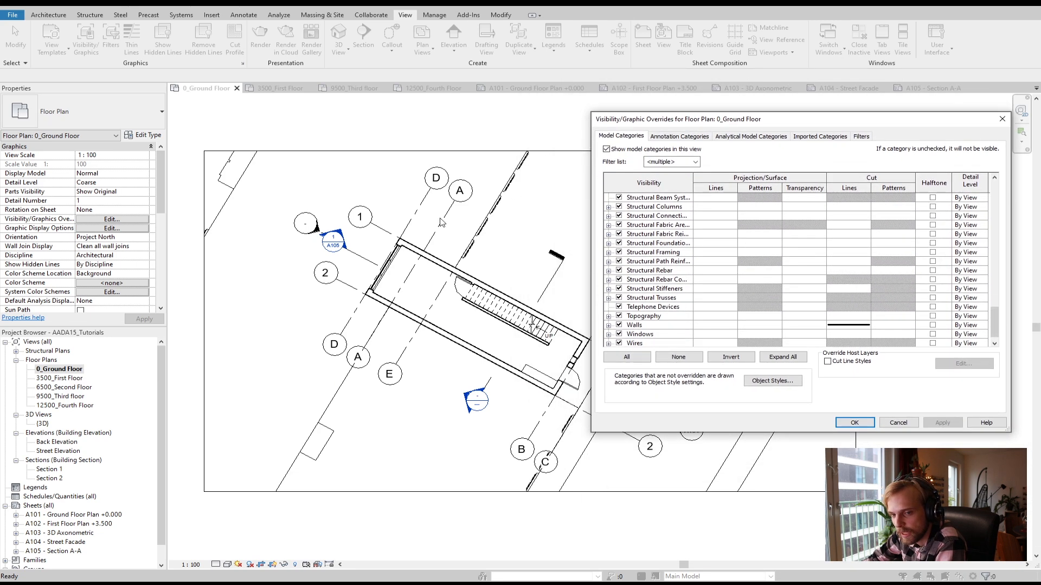
Override the Walls cut pattern with a solid black background fill and apply it to the plan
left_click_drag(847, 116, 747, 108)
left_click(794, 316)
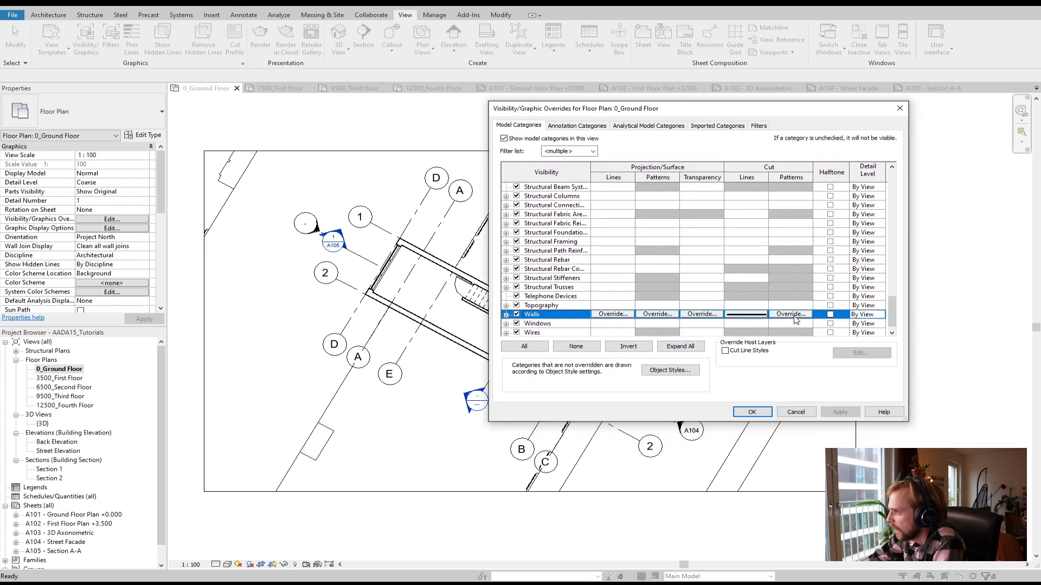
left_click(795, 314)
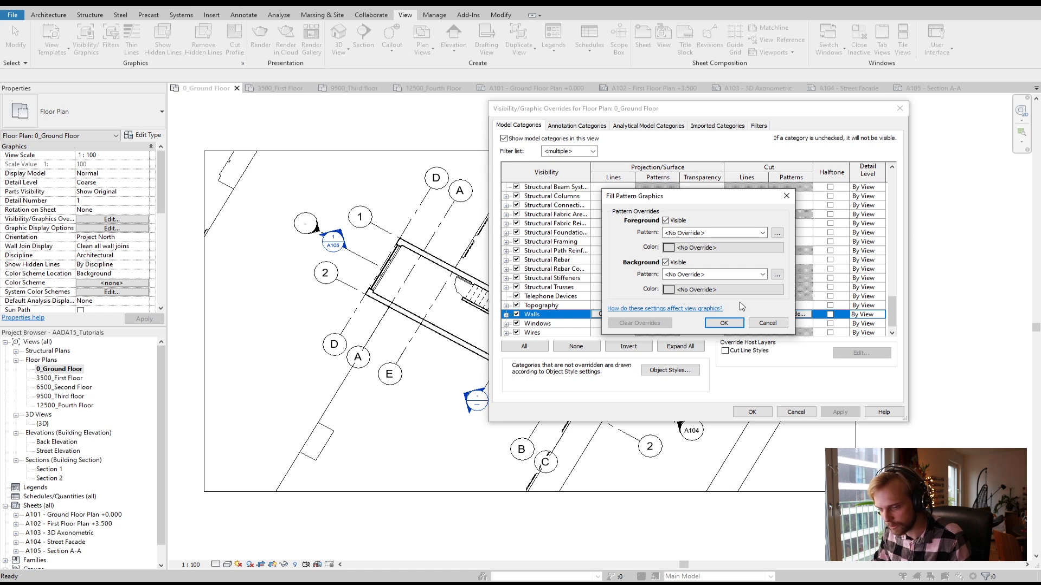
left_click(708, 275)
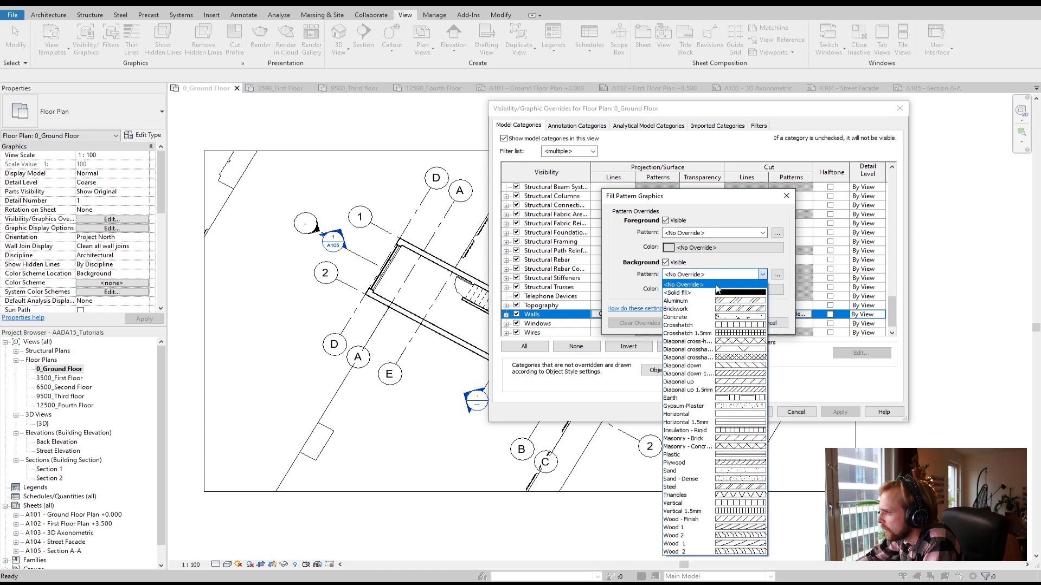
left_click(718, 293)
left_click(717, 291)
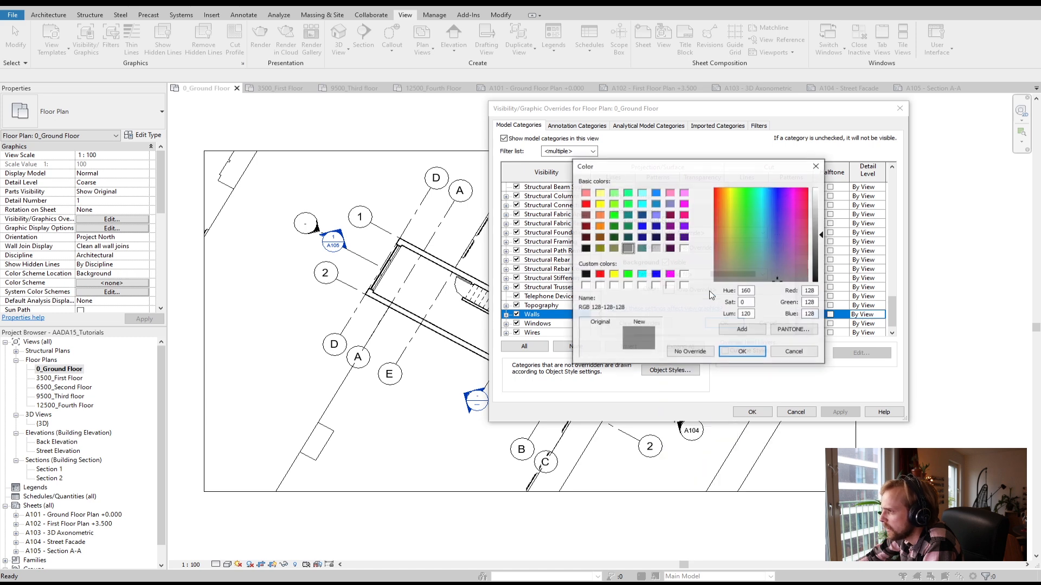
left_click(585, 274)
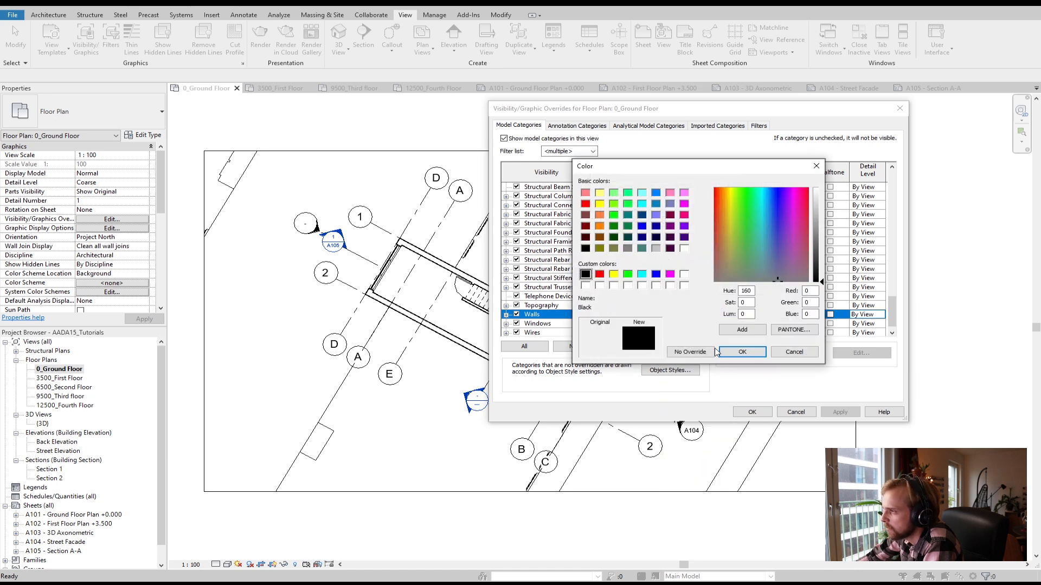
left_click(742, 352)
left_click(724, 323)
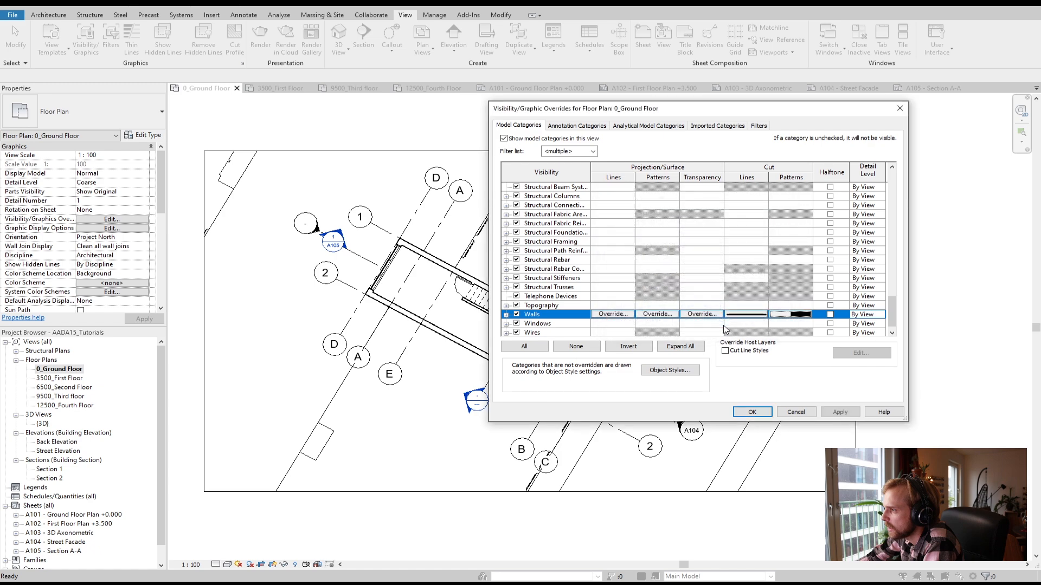
left_click(839, 413)
left_click_drag(703, 108, 806, 109)
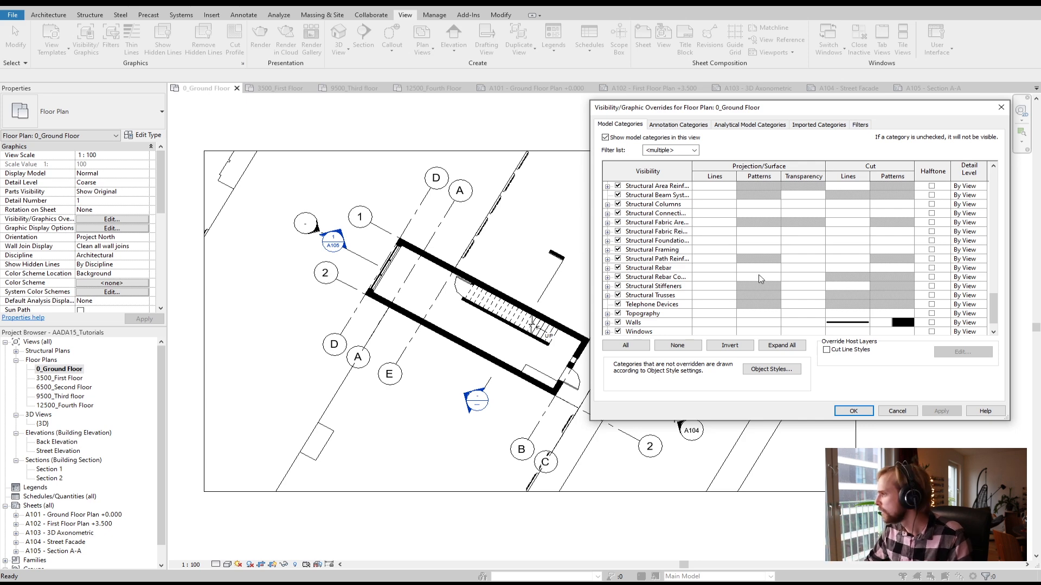
Override the Generic Models cut lines with a solid pattern, black colour and weight 5, and apply the change
left_click_drag(993, 310, 998, 233)
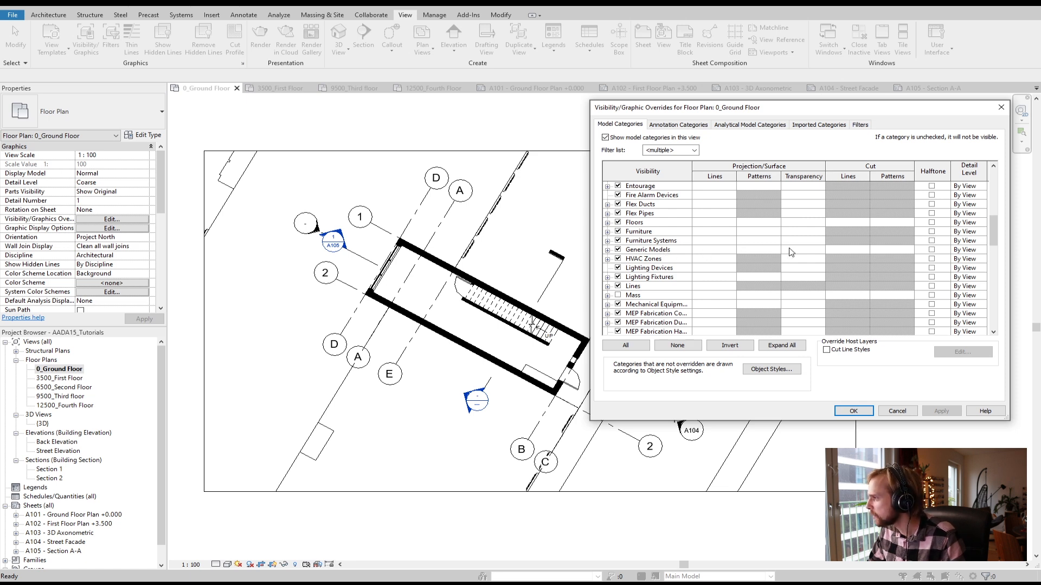
left_click(852, 252)
left_click(849, 251)
left_click(383, 273)
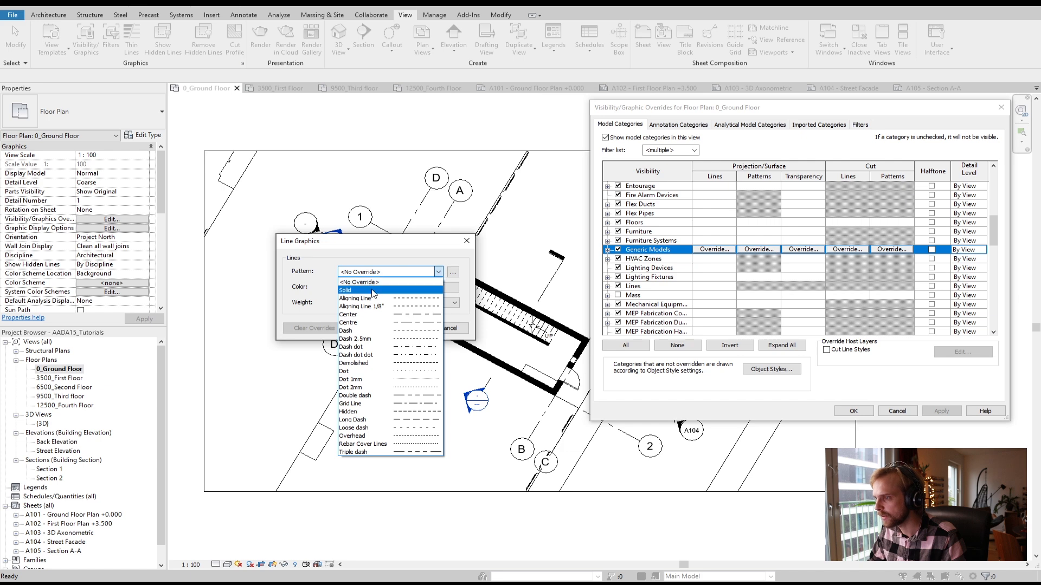
left_click(379, 291)
left_click(379, 288)
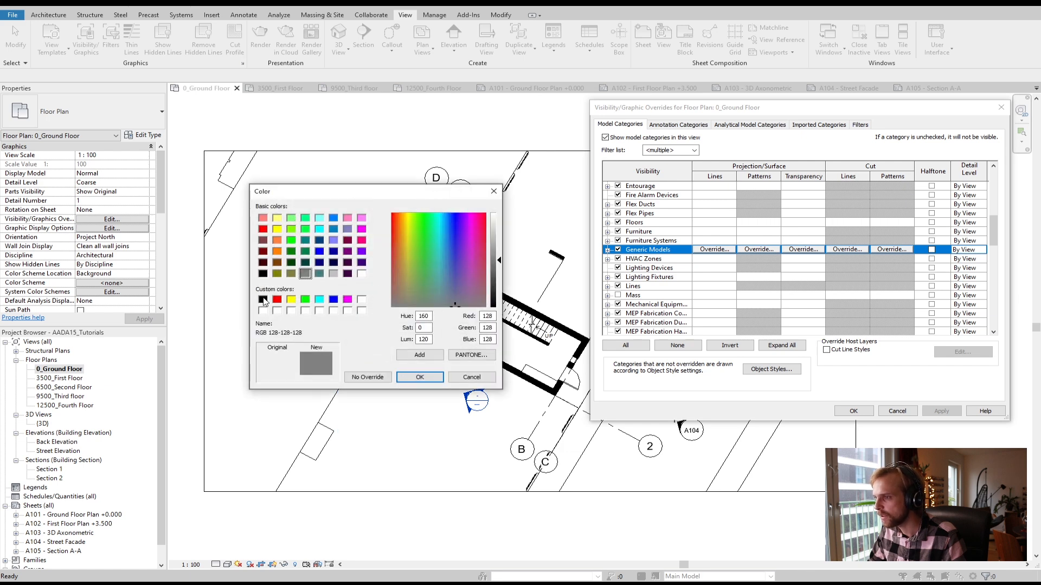
left_click(262, 300)
left_click(419, 376)
left_click(373, 303)
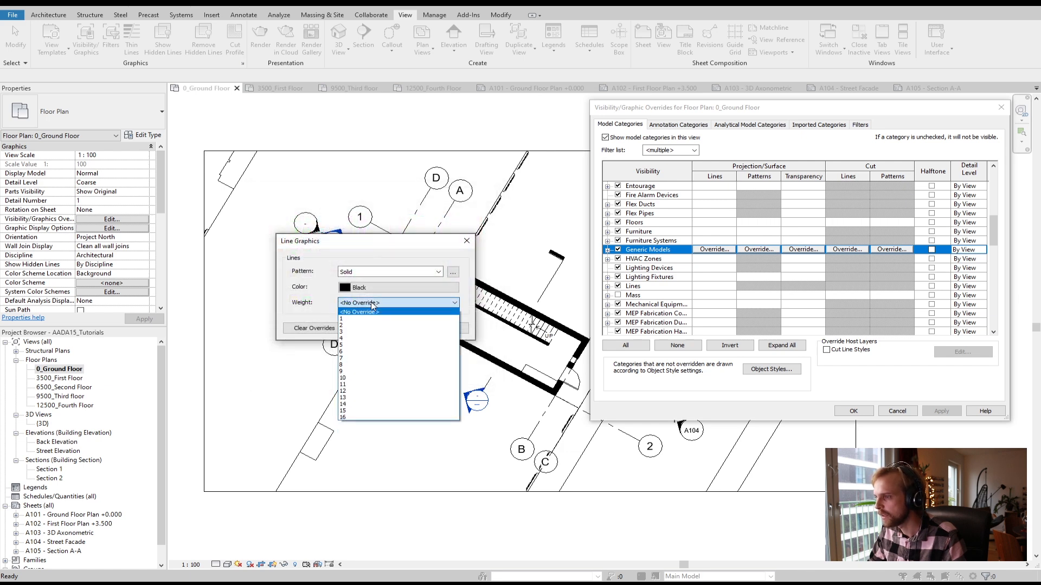
left_click(357, 339)
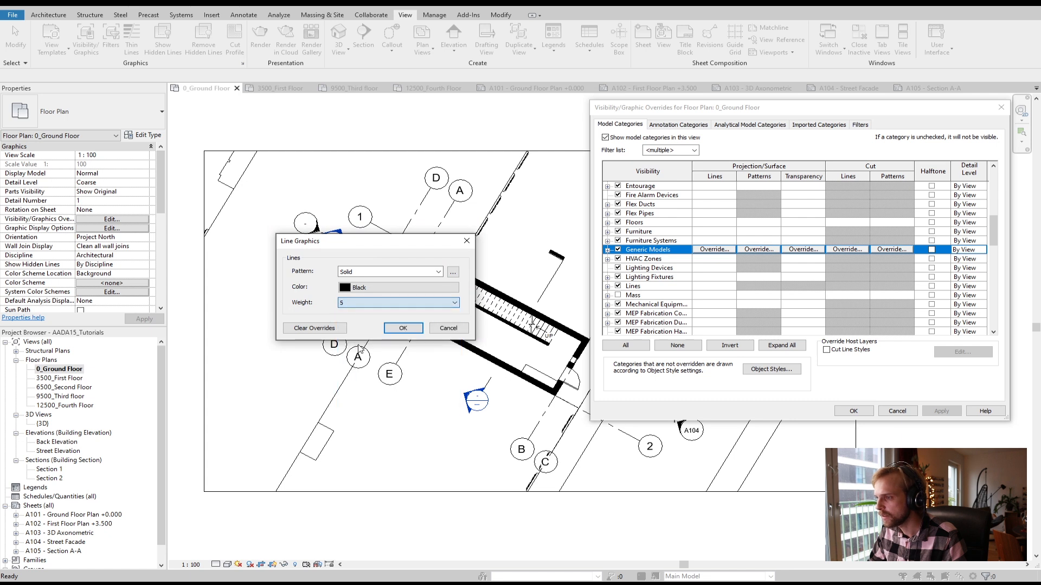
left_click(402, 328)
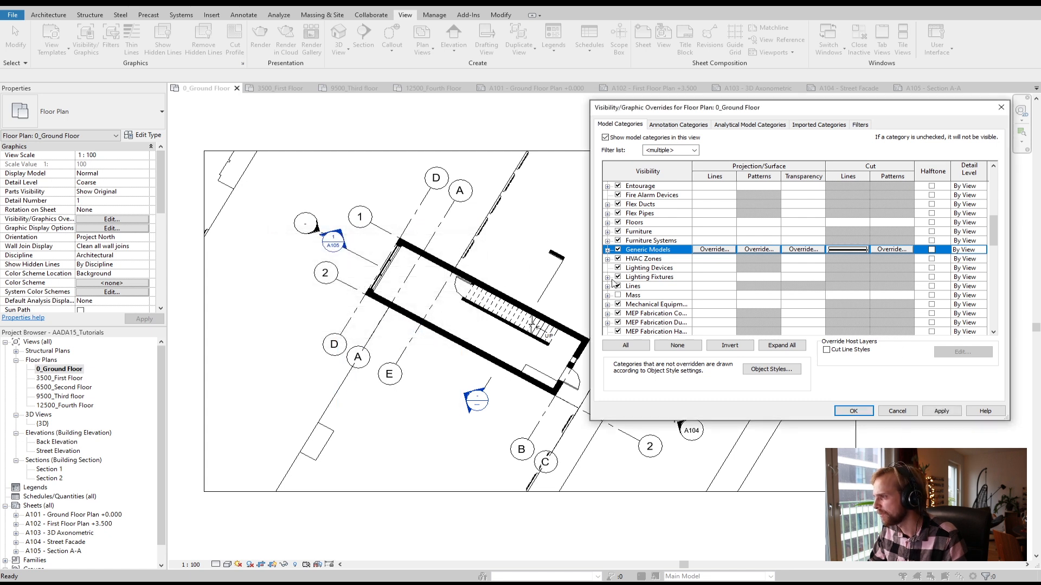
left_click(943, 411)
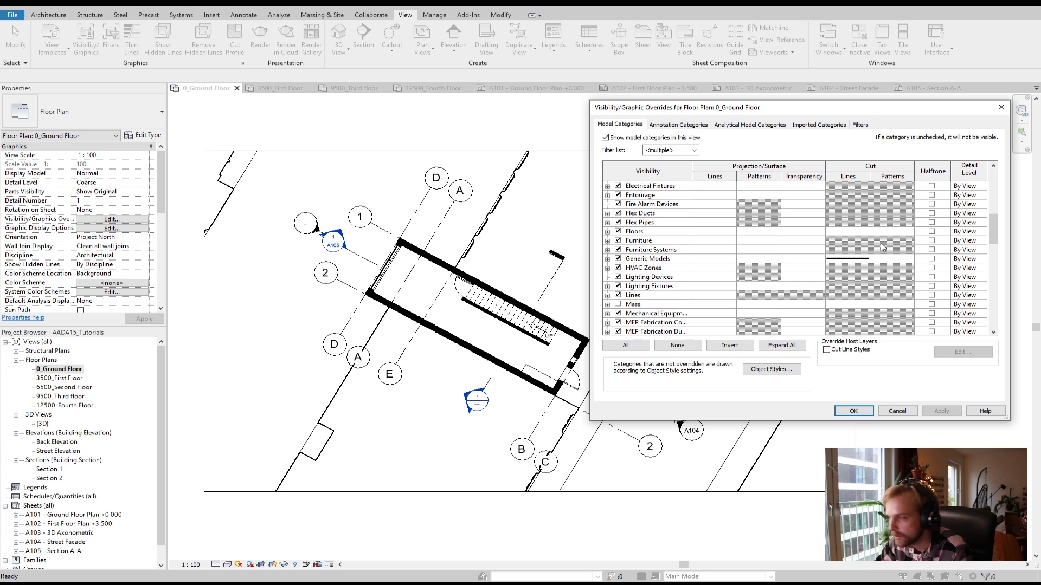
Override the Generic Models cut pattern with a solid background fill in grey RGB 128-128-128 and apply it
left_click(890, 261)
left_click(893, 258)
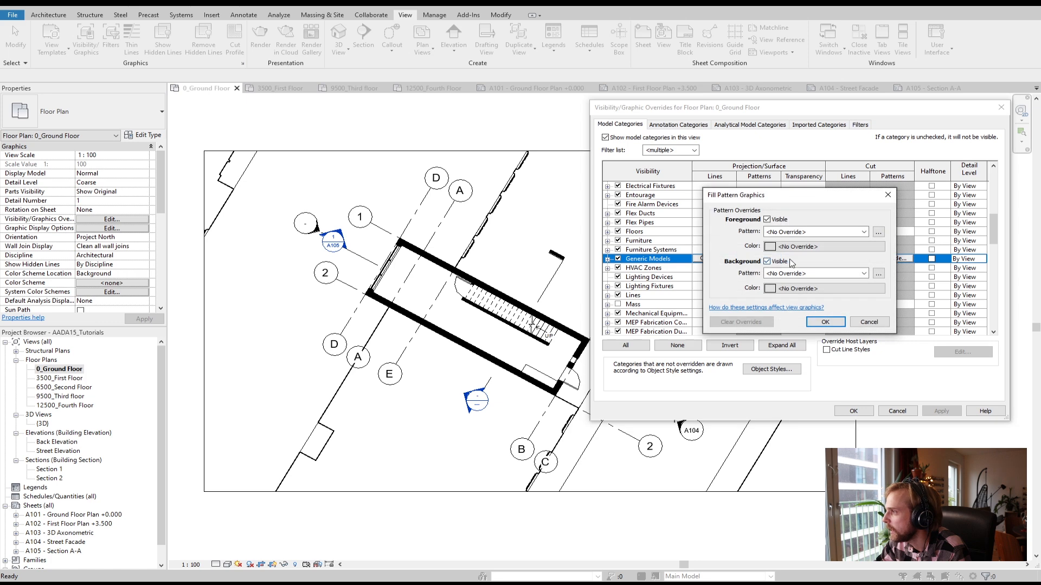
left_click(787, 273)
left_click(800, 295)
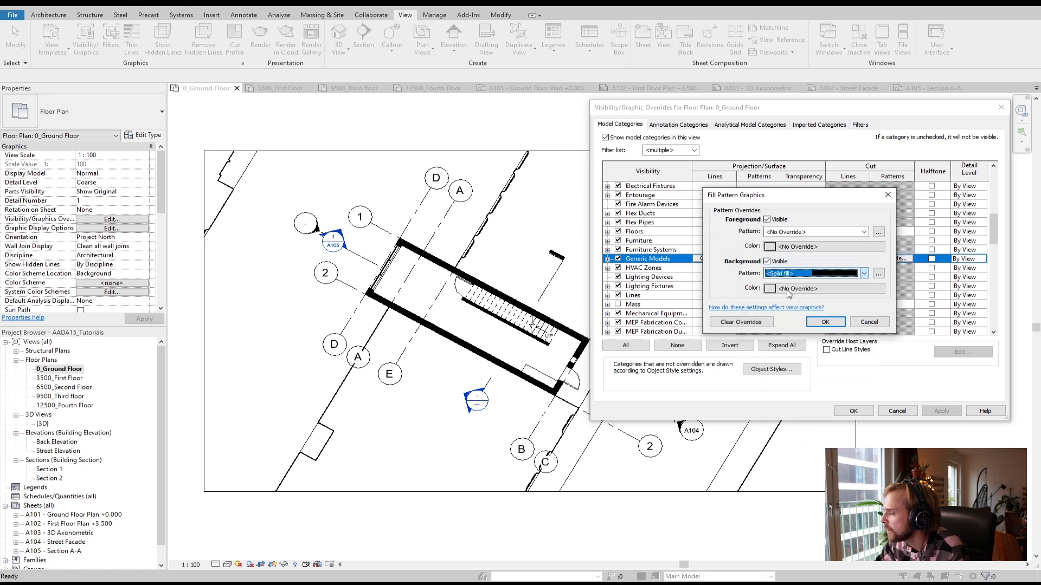
left_click(798, 291)
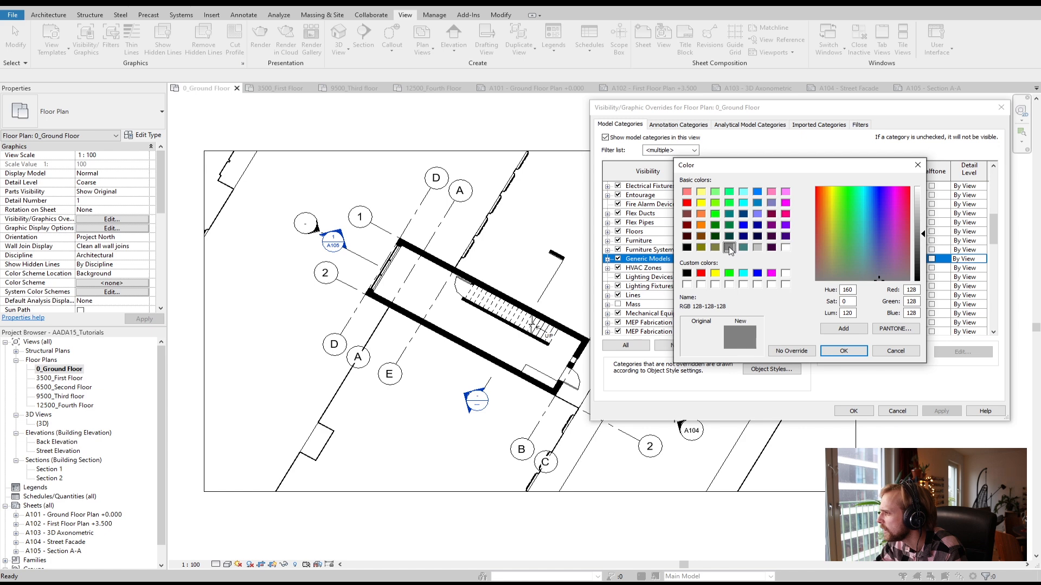
left_click(843, 350)
left_click(825, 322)
left_click(933, 412)
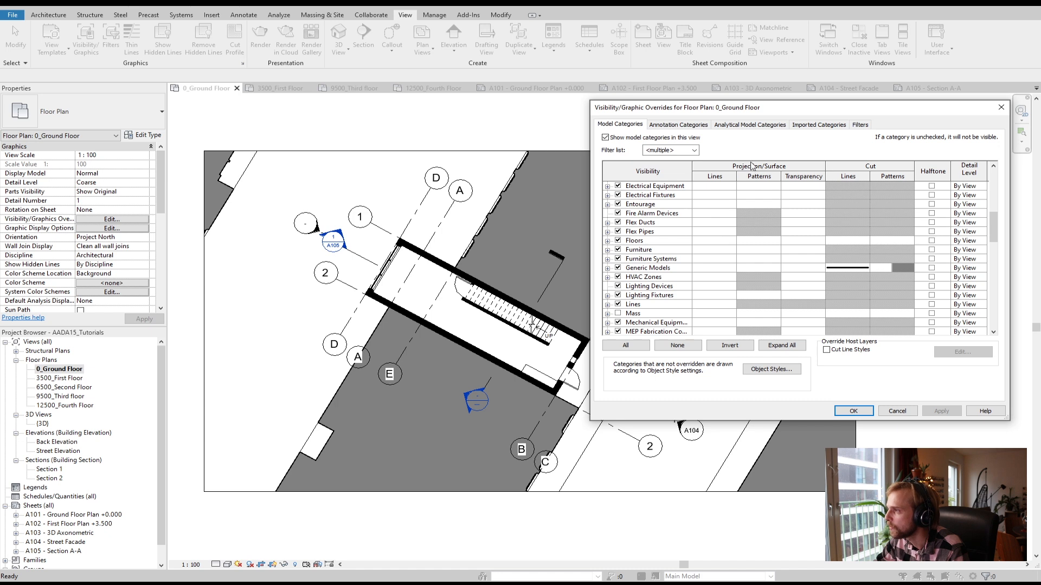
Override the Generic Models projection/surface pattern with a solid background fill in light grey RGB 229-229-229, and accept the view's graphic overrides
left_click(760, 269)
left_click(760, 267)
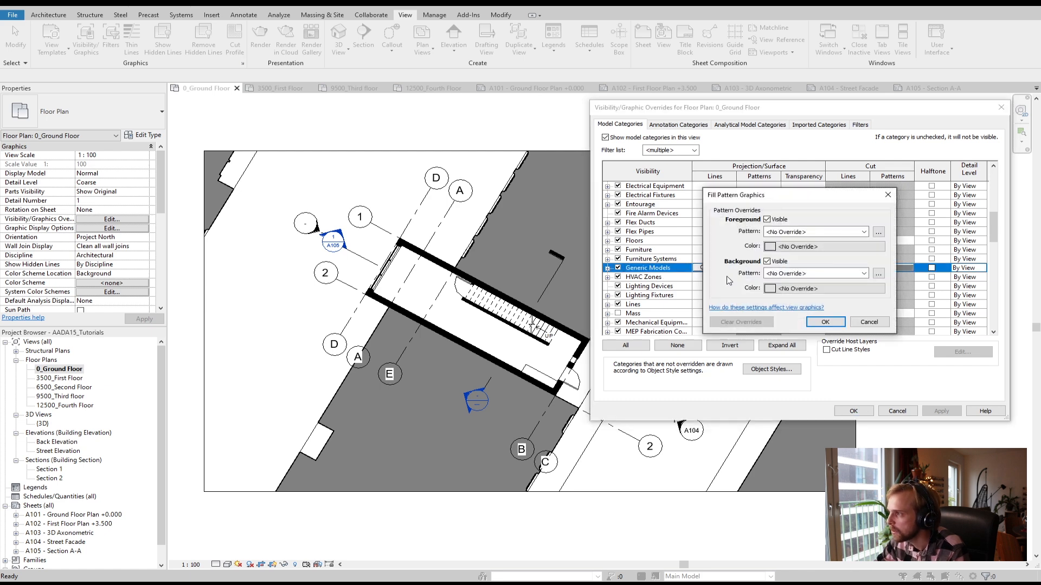
left_click(779, 275)
left_click(787, 291)
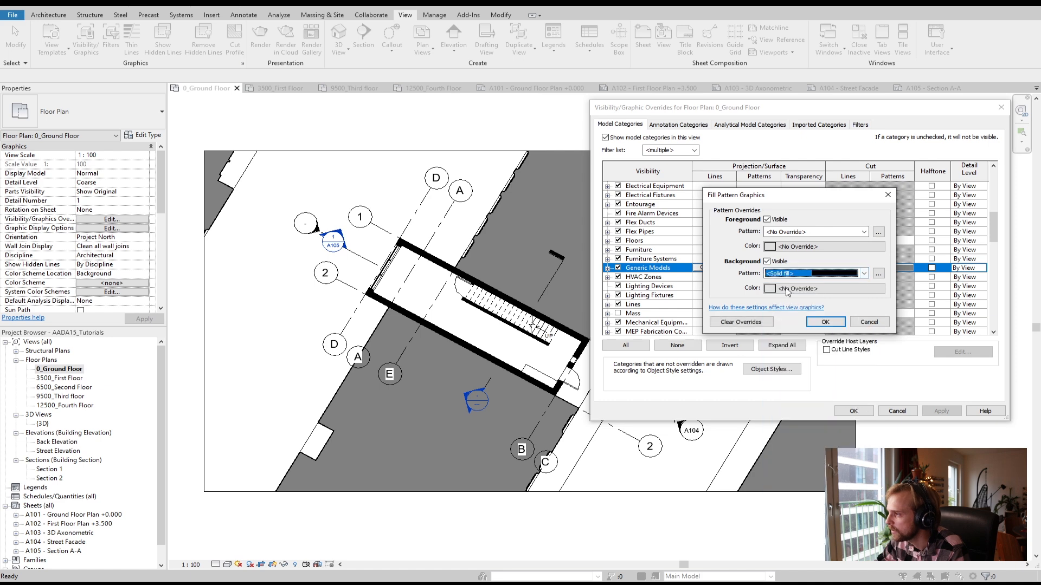
left_click(787, 289)
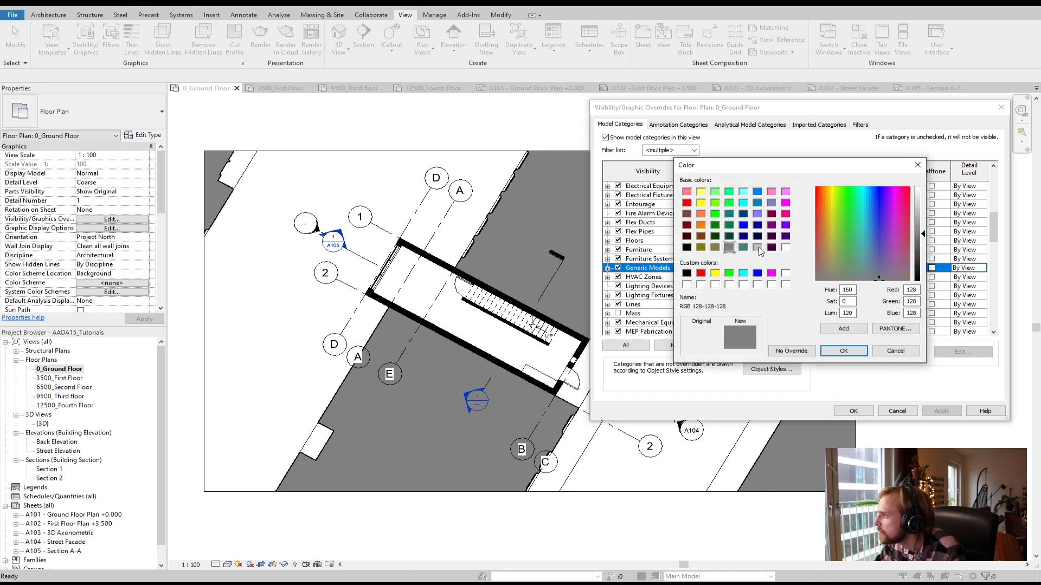
left_click(757, 248)
left_click_drag(917, 209, 925, 200)
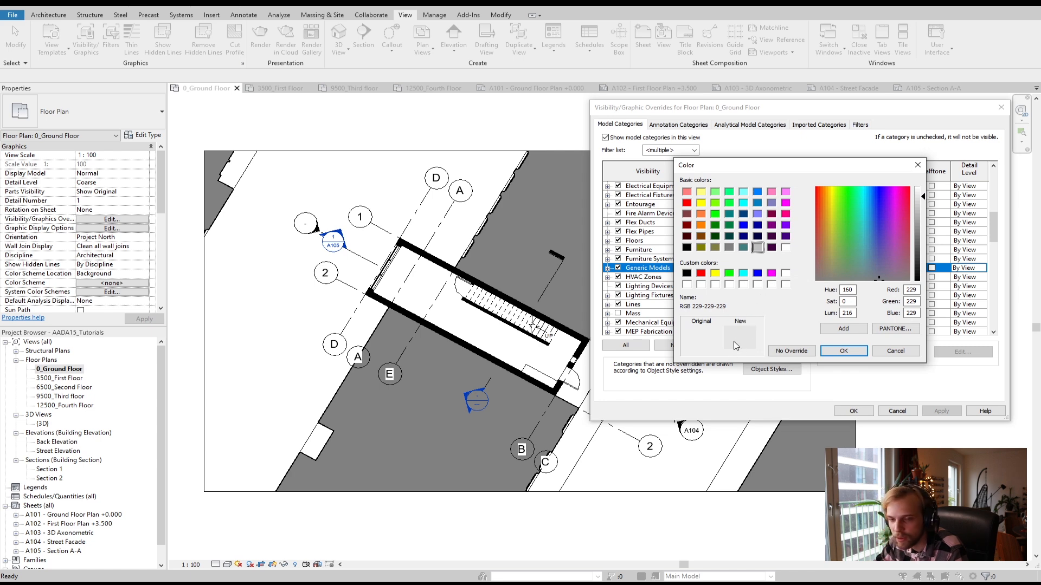
left_click(844, 350)
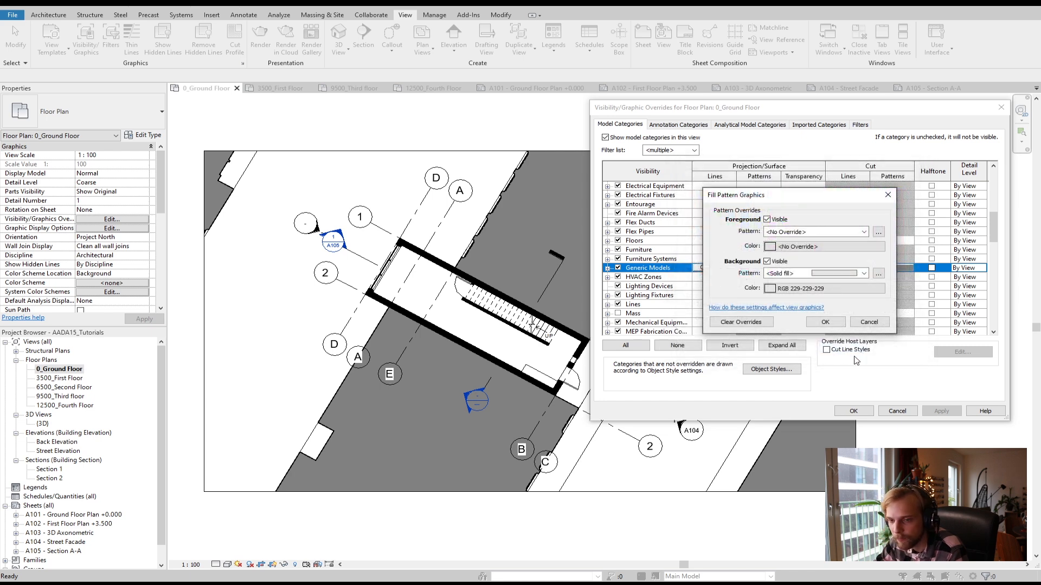
left_click(825, 322)
left_click(941, 411)
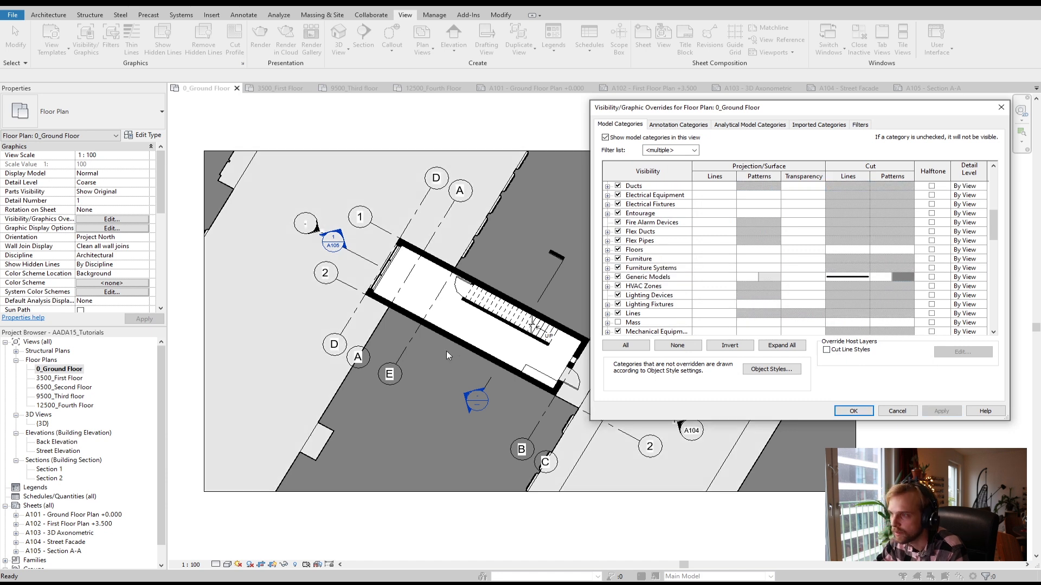
left_click(846, 409)
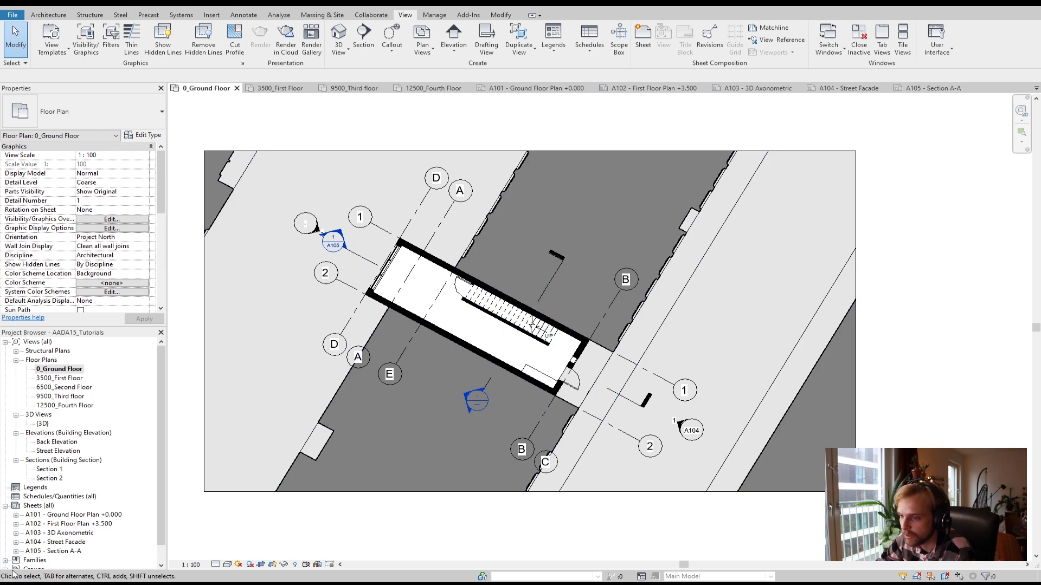
Check how the plan looks on sheet A101 - Ground Floor Plan, and return to the 0_Ground Floor view
double_click(90, 516)
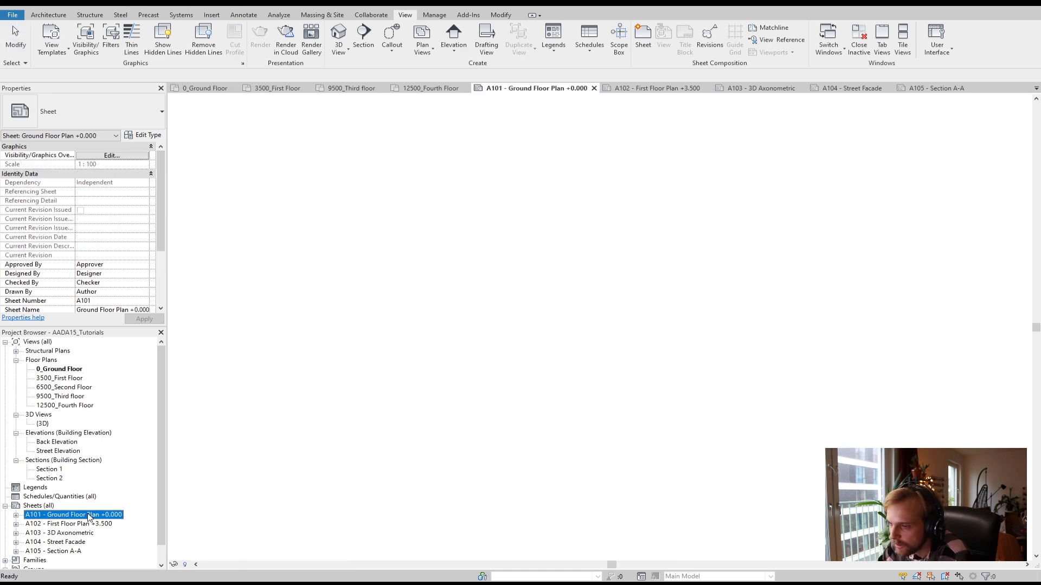
scroll(441, 405, "down", 3)
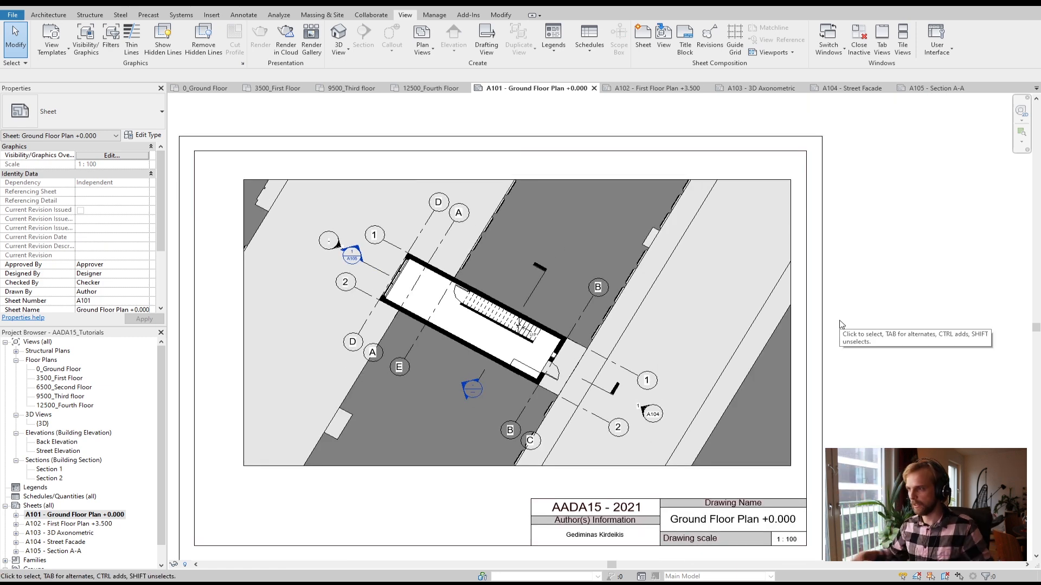
double_click(54, 369)
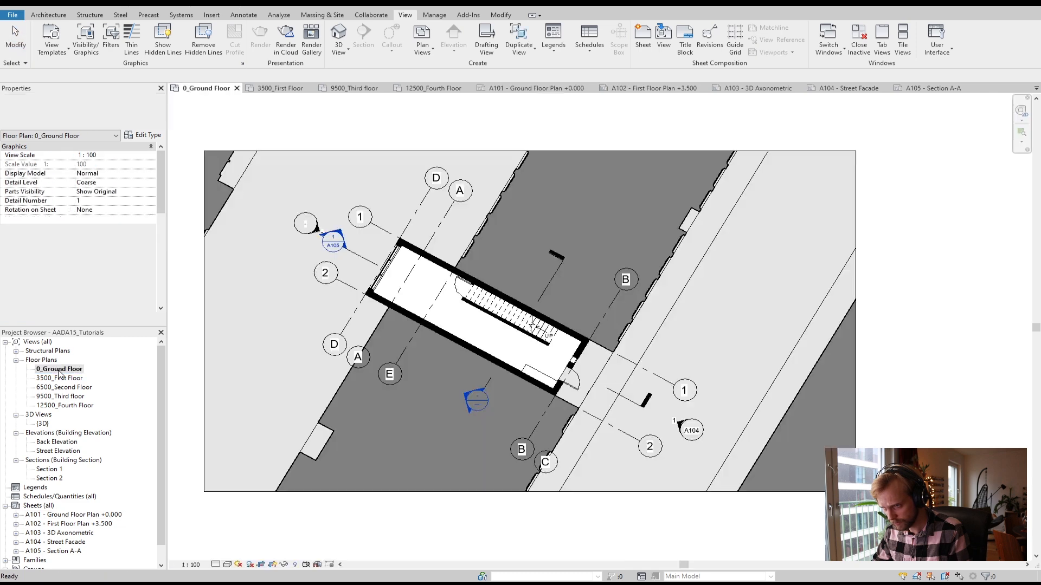
Draw a small closed four-sided loop of Interior - 138mm Partition (1-hr) walls, unconnected height 1100, in the open floor area beside the stair
left_click(40, 16)
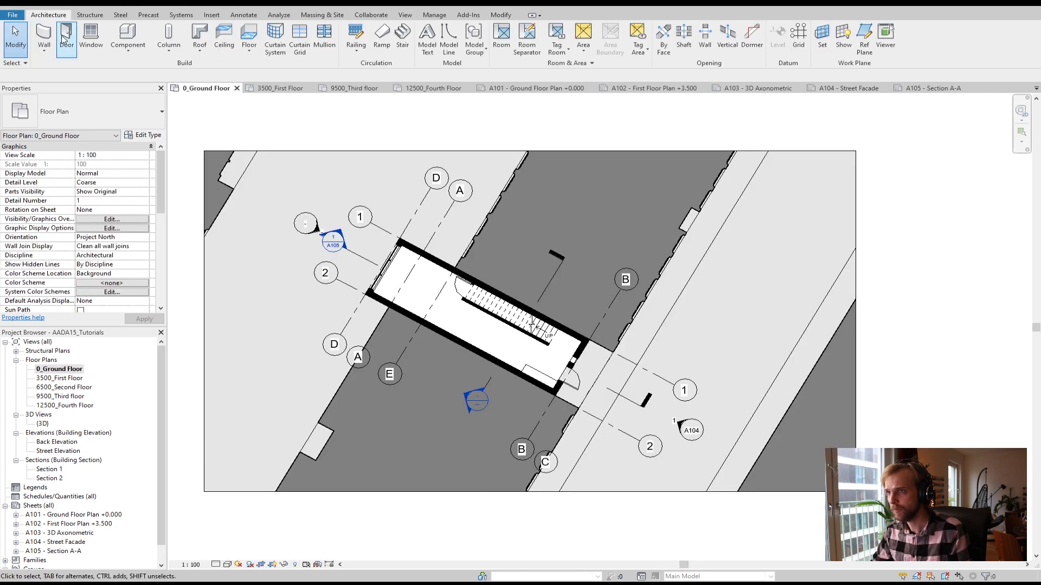
left_click(44, 33)
scroll(454, 314, "up", 3)
left_click(449, 325)
left_click(508, 341)
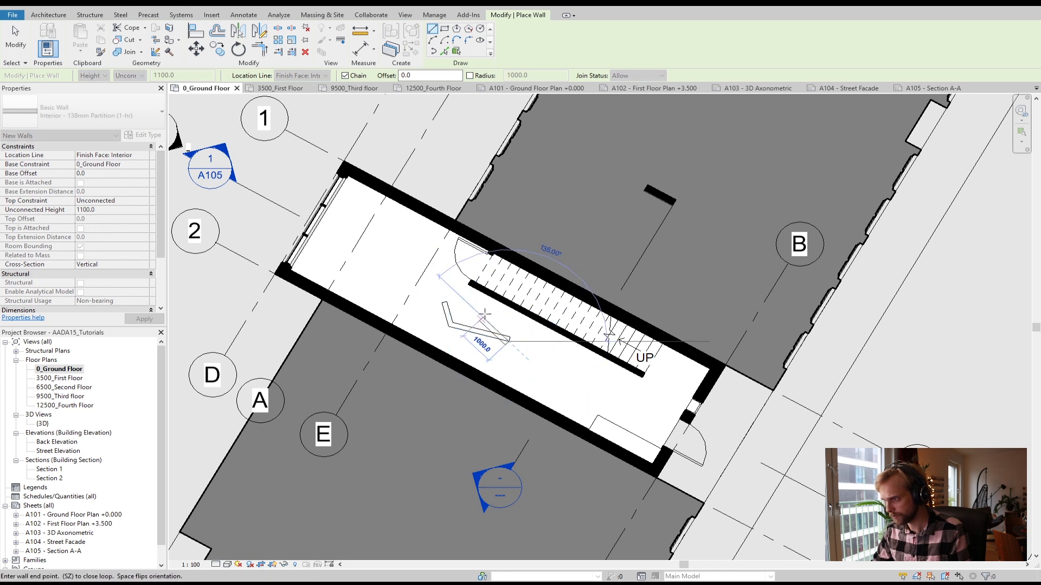
left_click(441, 302)
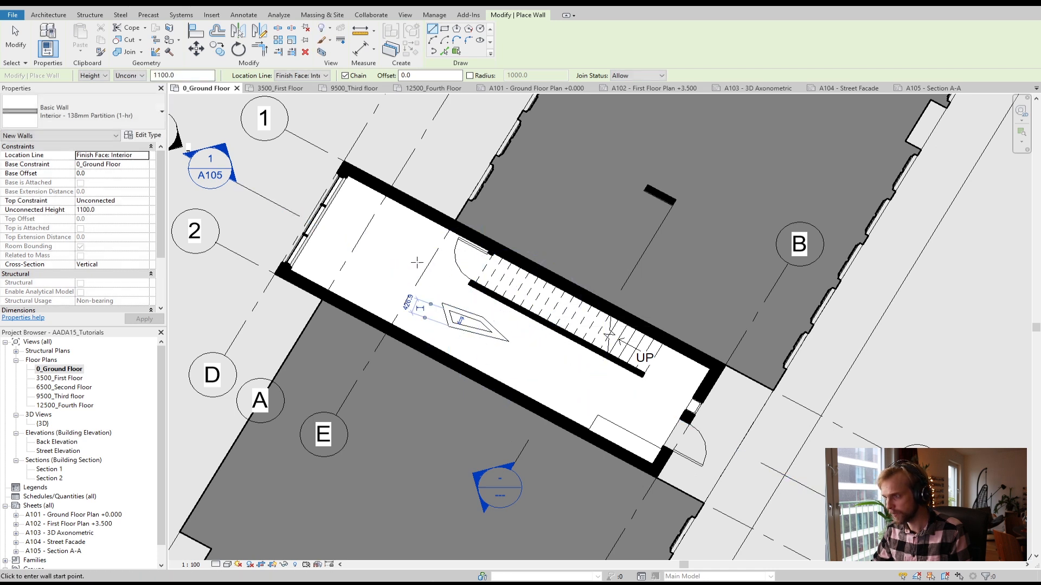
key("Escape")
key("Escape")
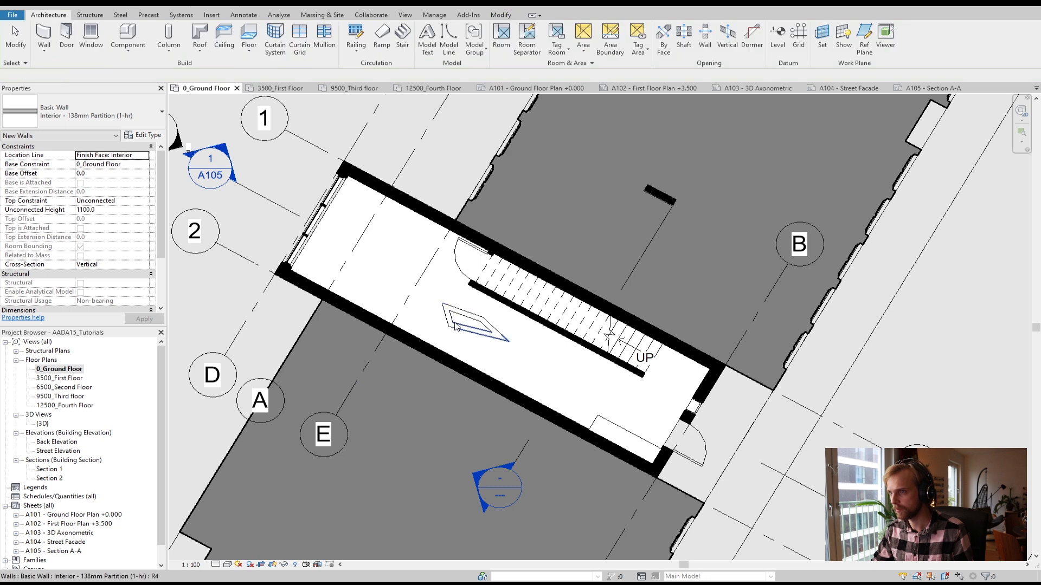
scroll(457, 324, "up", 3)
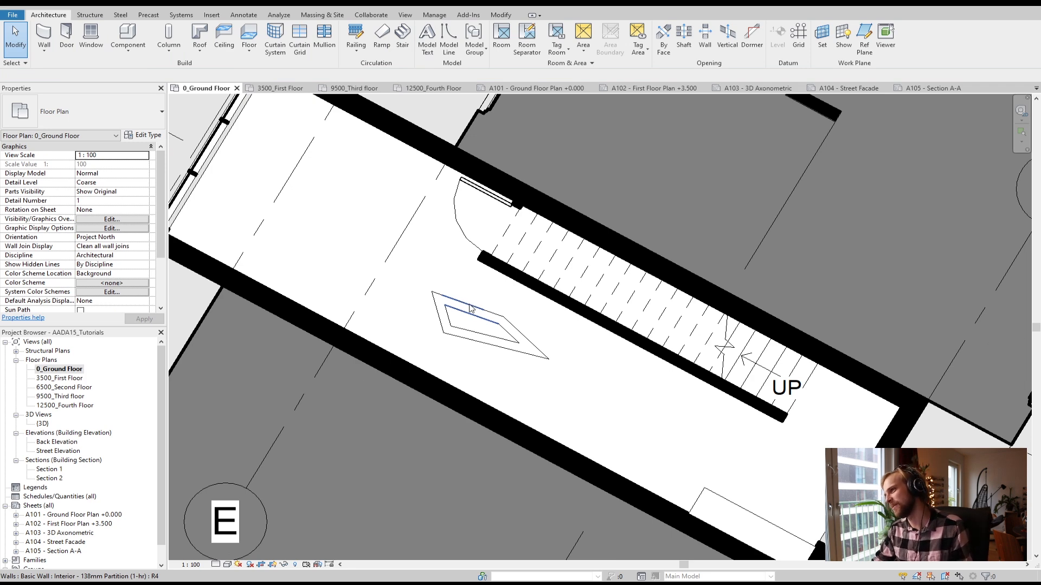
Change the loop wall nearest the stair to the Generic - 200mm wall type
left_click(469, 306)
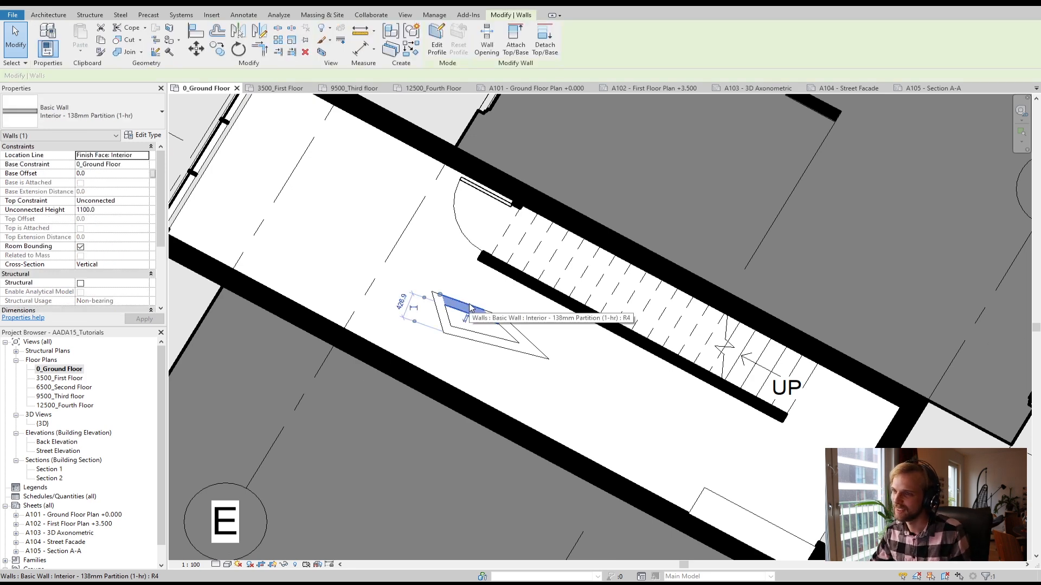
left_click(84, 115)
scroll(68, 152, "up", 6)
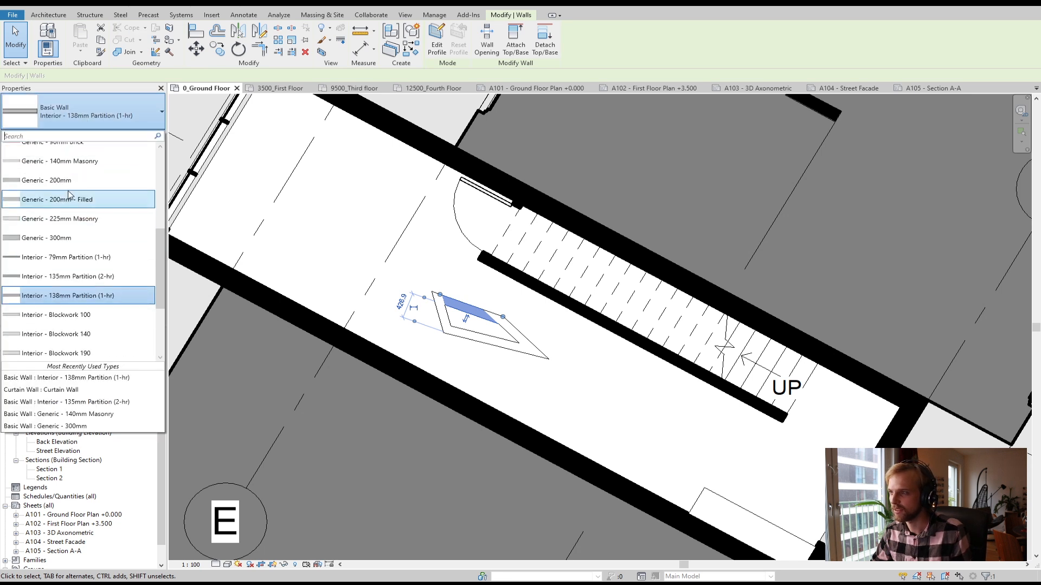
scroll(72, 211, "down", 4)
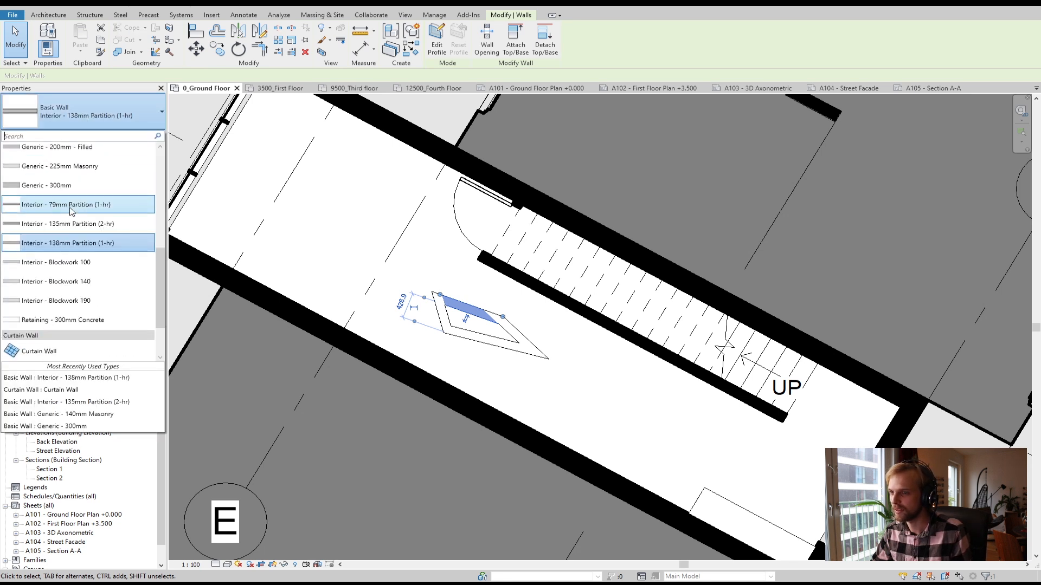
scroll(75, 206, "up", 2)
left_click(76, 204)
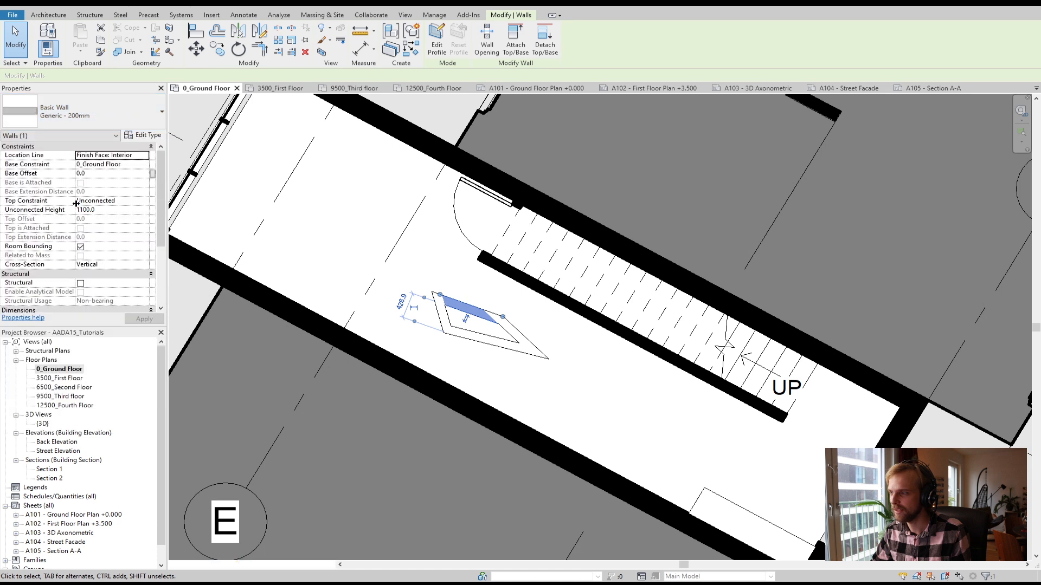
left_click(453, 269)
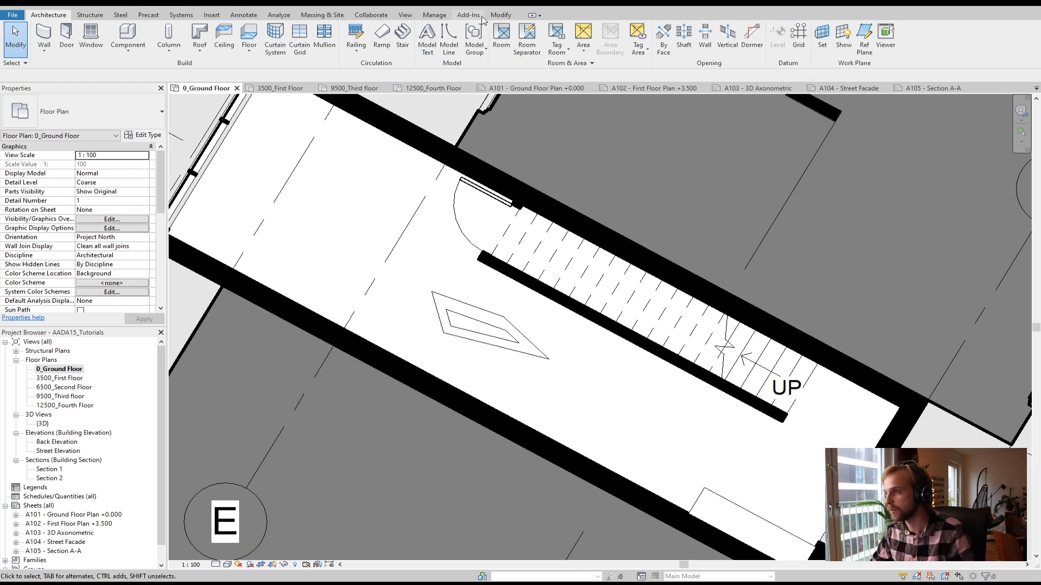
Override the Walls cut pattern in the 0_Ground Floor view with a solid background fill in red and apply it
left_click(405, 14)
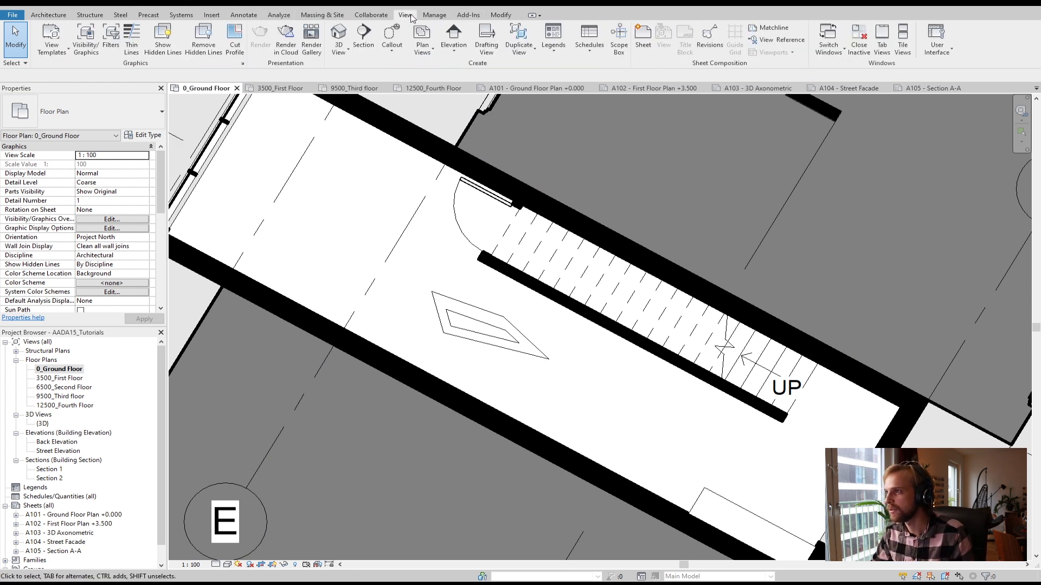
left_click(87, 39)
left_click_drag(796, 117, 848, 126)
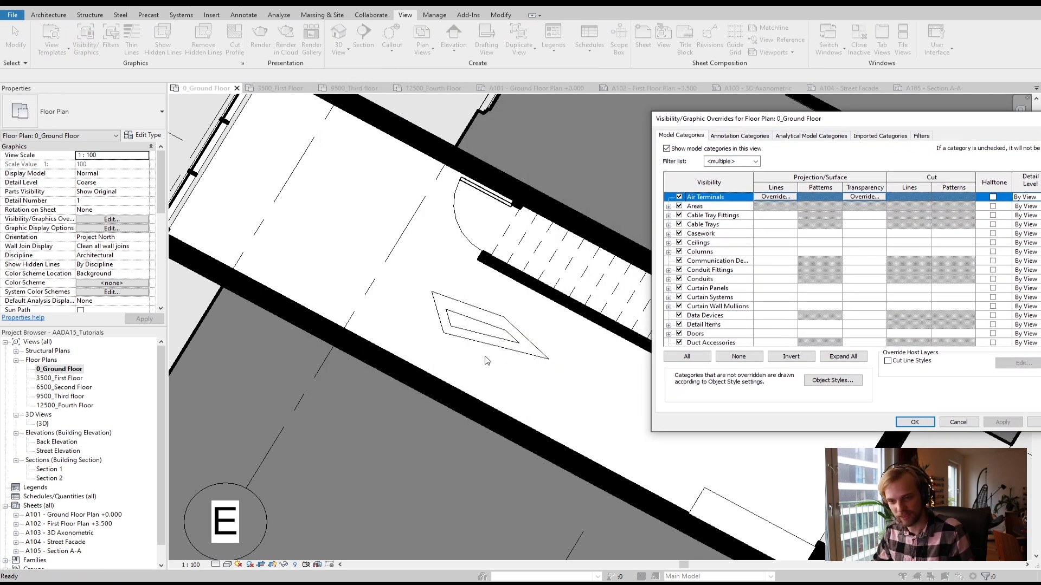
left_click_drag(876, 132, 809, 121)
scroll(980, 296, "down", 20)
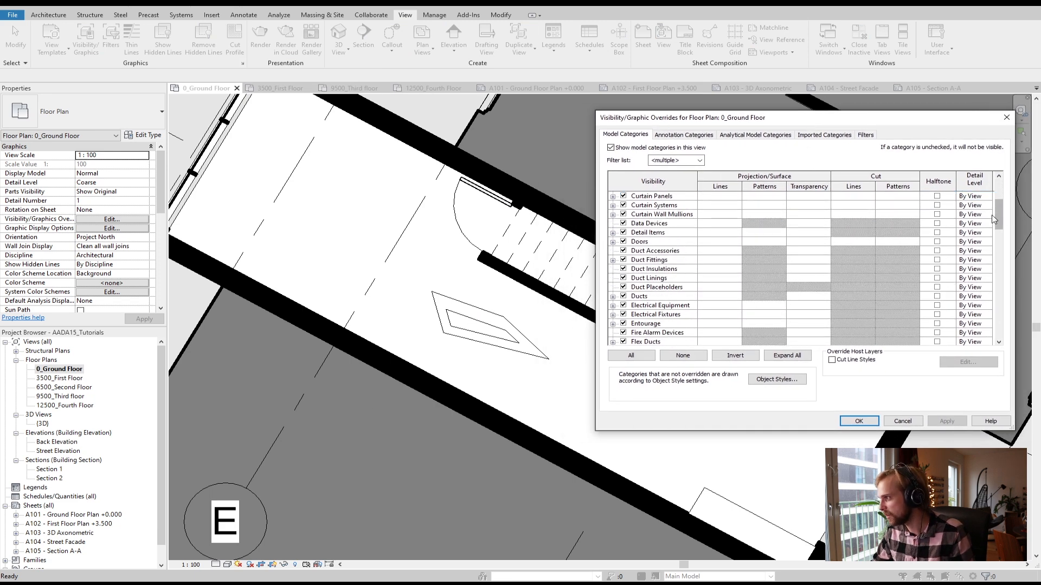
scroll(996, 325, "down", 1)
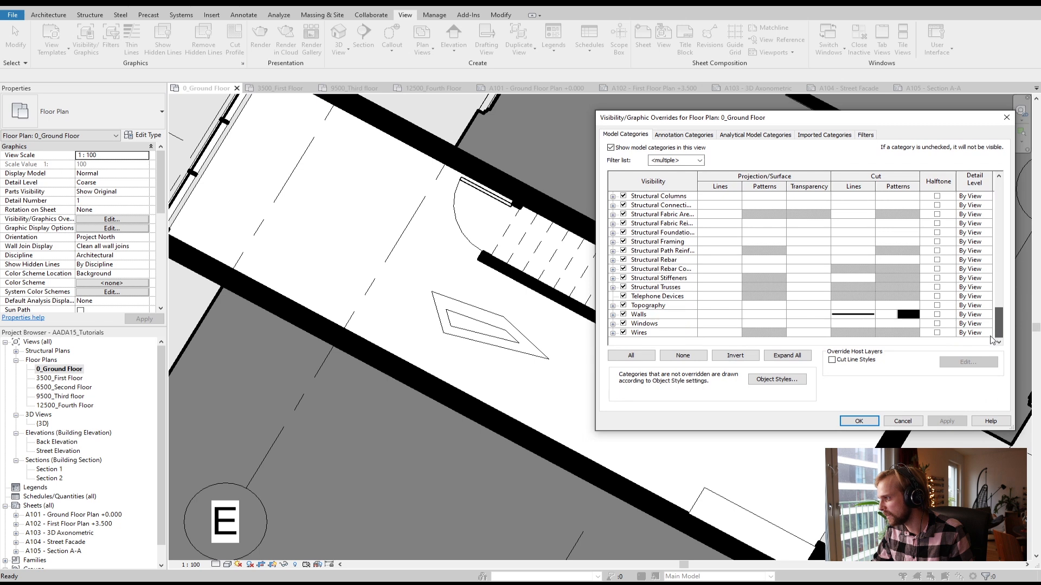
left_click(913, 318)
left_click(915, 318)
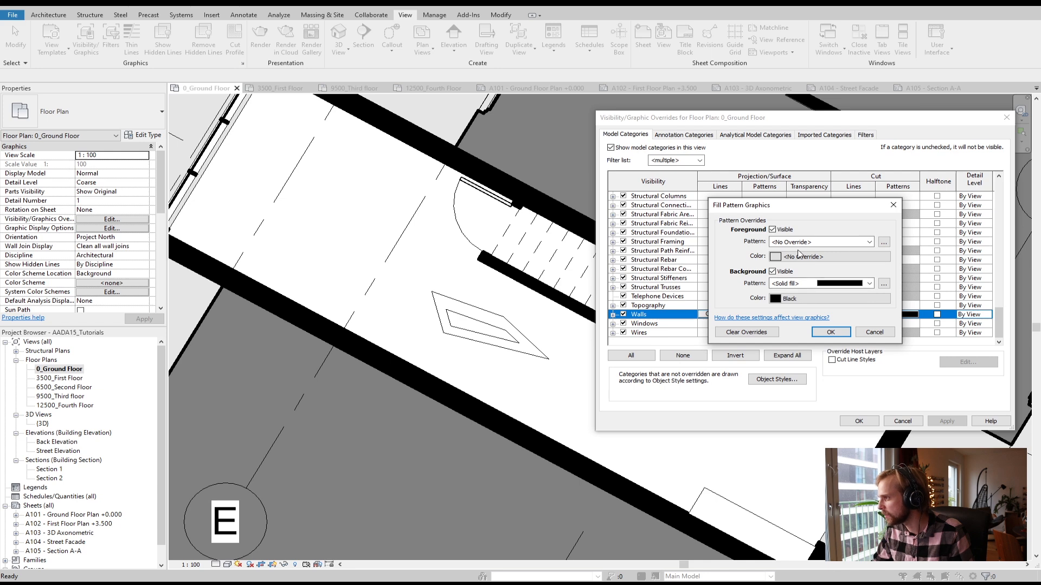
left_click(797, 284)
left_click(804, 287)
left_click(804, 286)
left_click(804, 286)
left_click(829, 298)
left_click(706, 283)
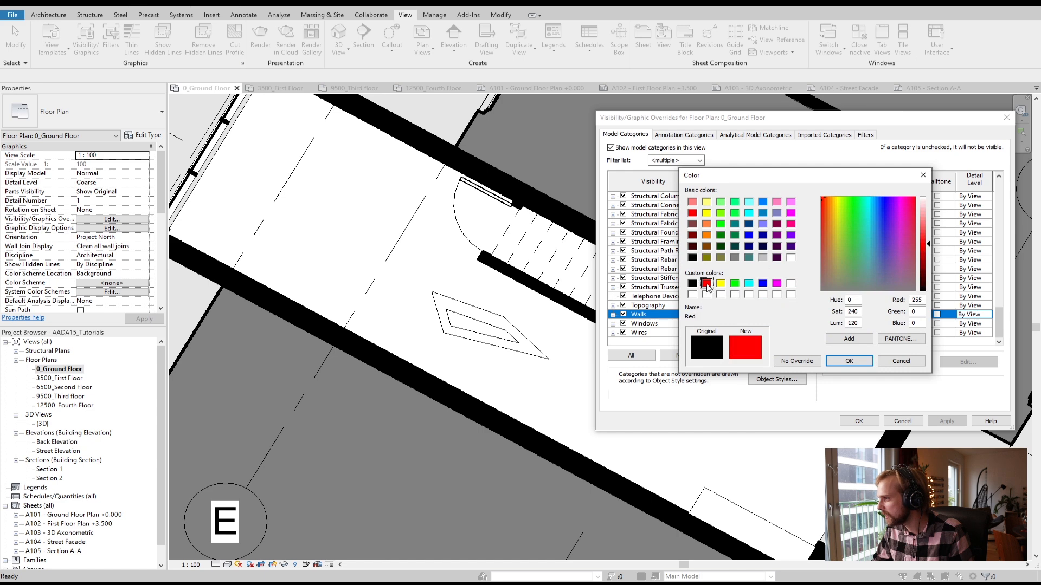
left_click(849, 361)
left_click(831, 333)
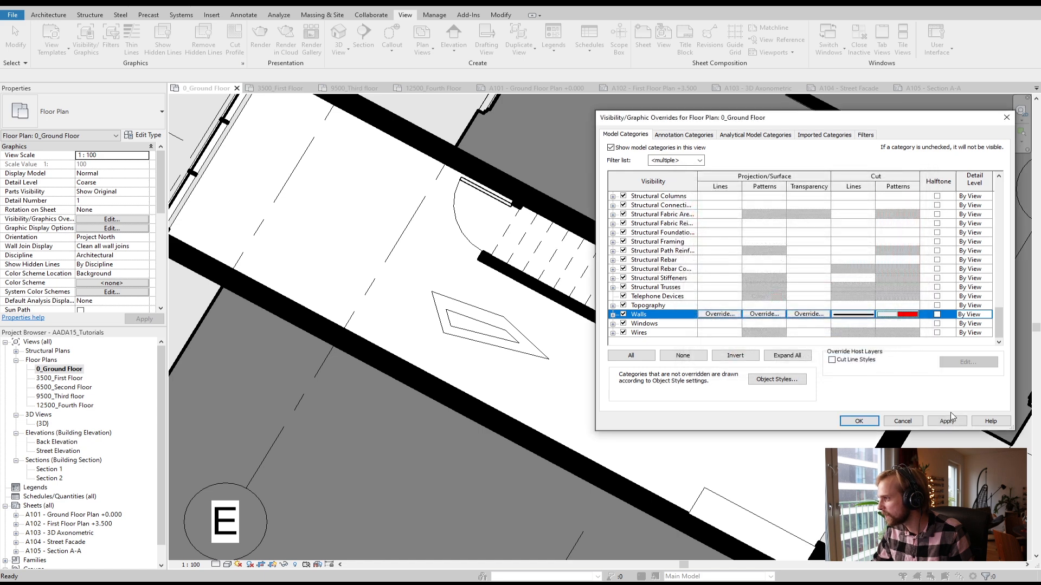
left_click(953, 422)
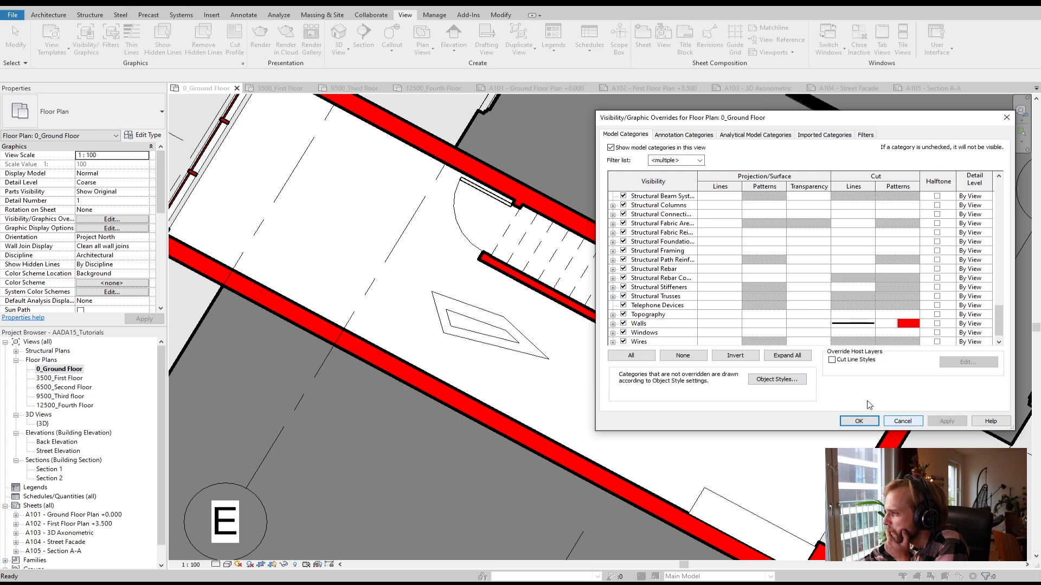
Set the Walls cut pattern's solid background fill back to black, apply it and accept the view's graphic overrides
left_click(917, 325)
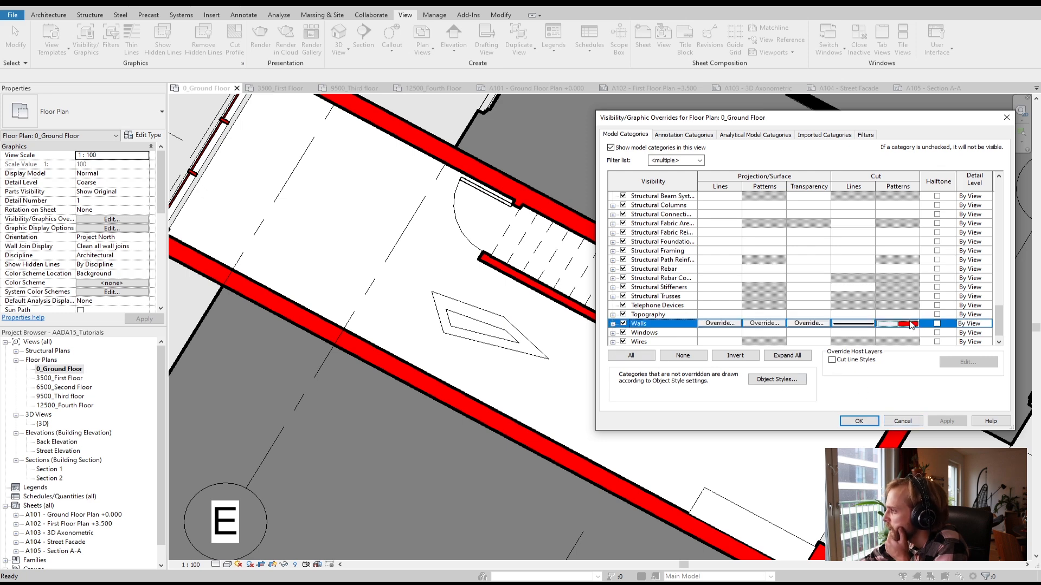
left_click(912, 324)
left_click(798, 284)
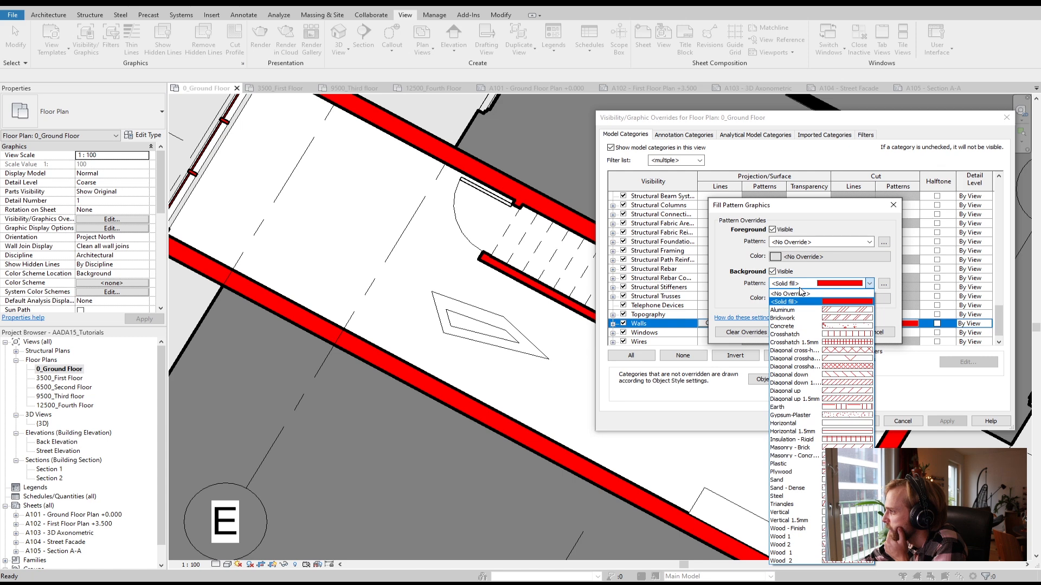
left_click(801, 293)
left_click(803, 298)
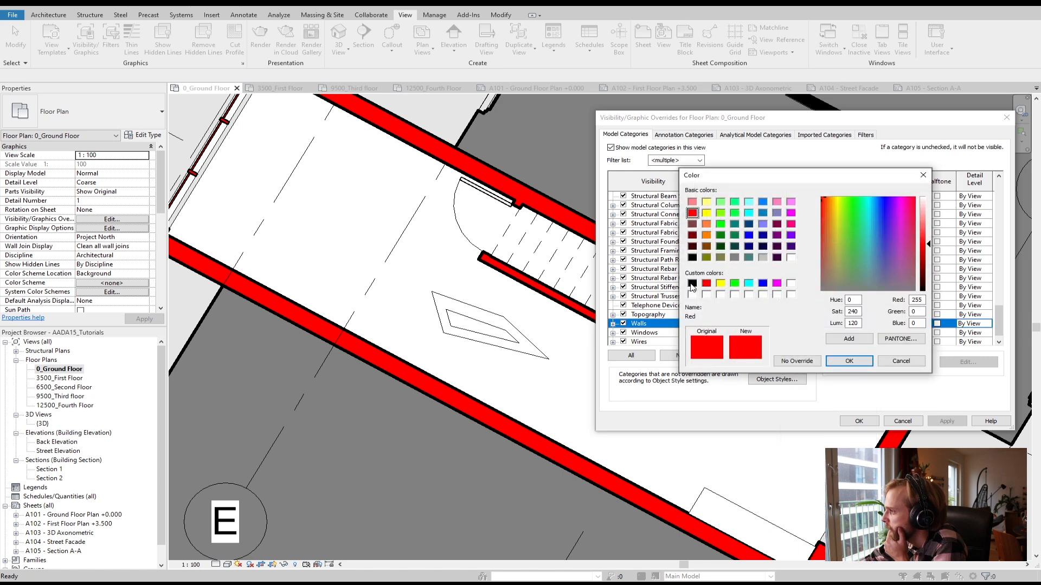
left_click(693, 284)
left_click(848, 360)
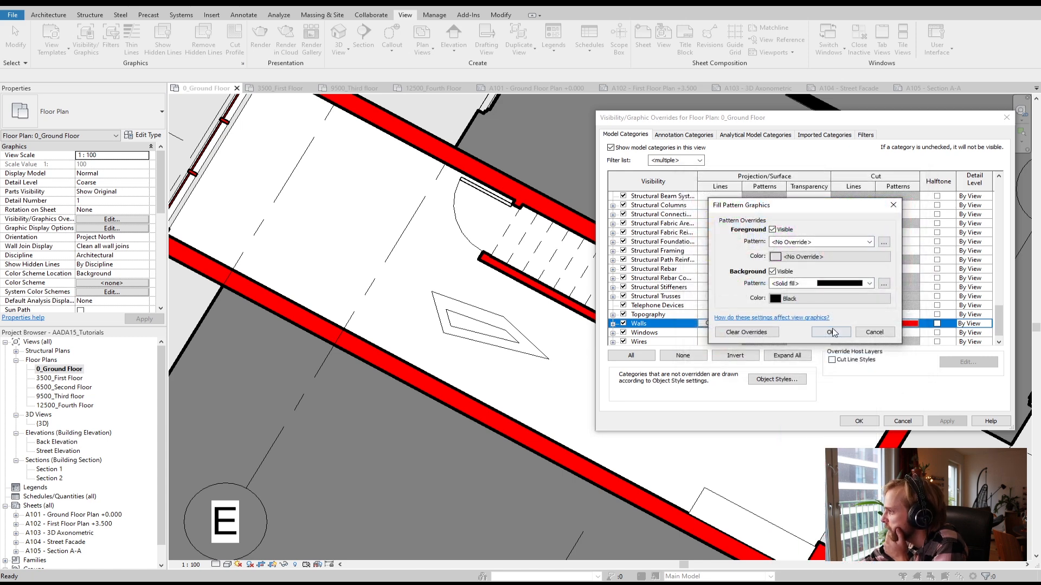
left_click(831, 332)
left_click(934, 422)
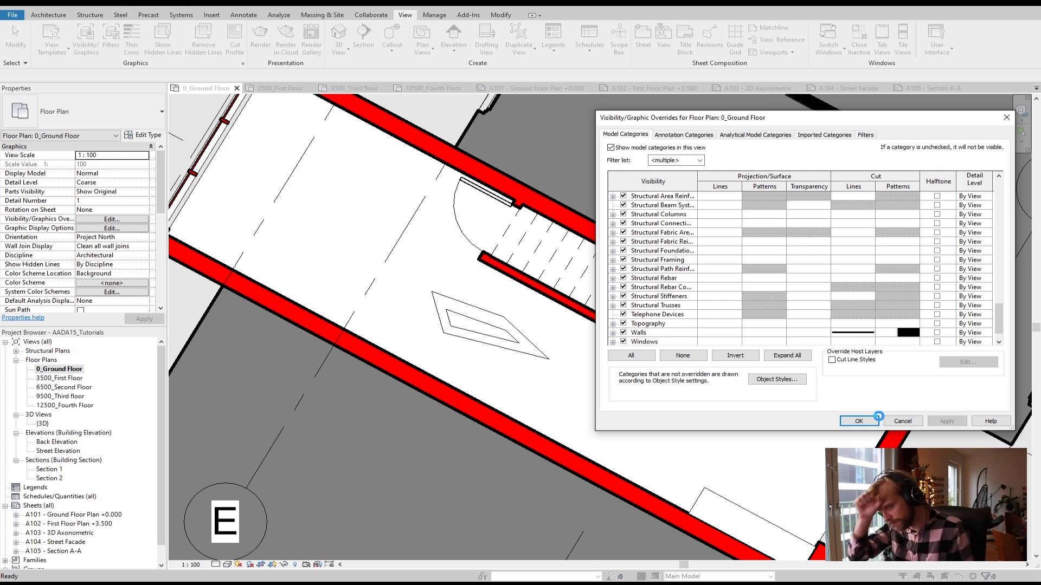
left_click(871, 423)
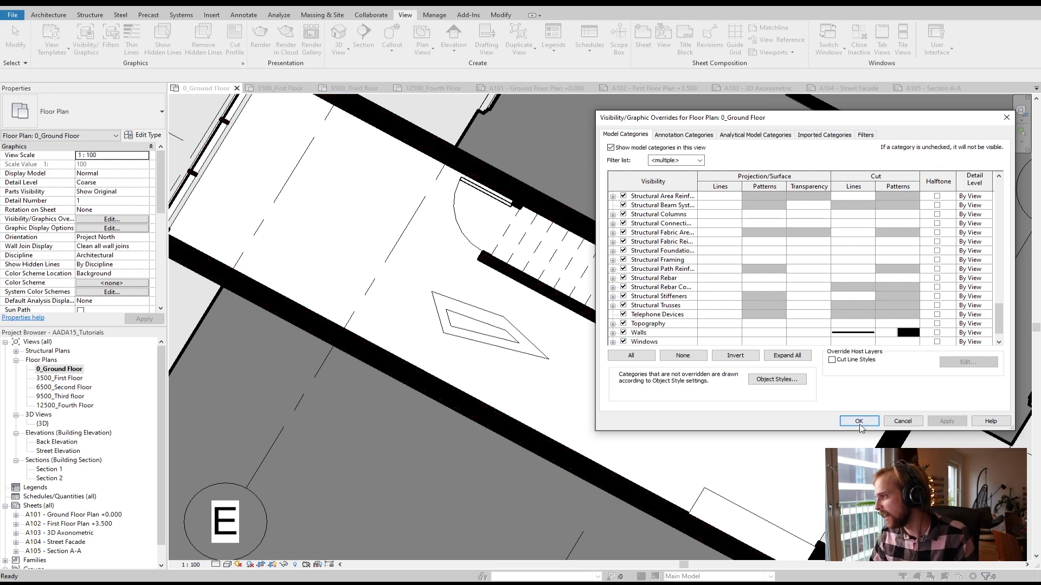
left_click(475, 318)
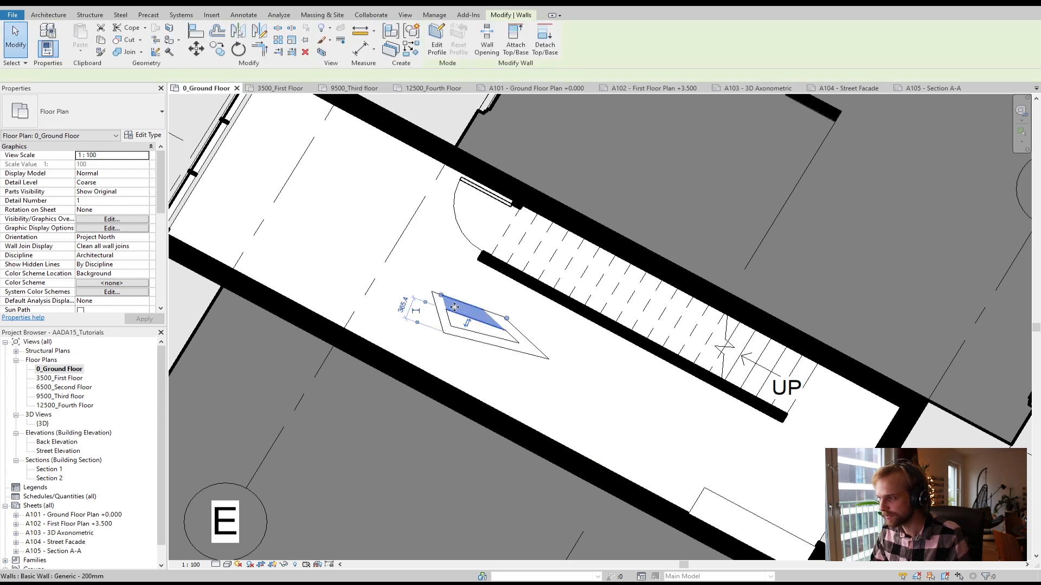
left_click(487, 319)
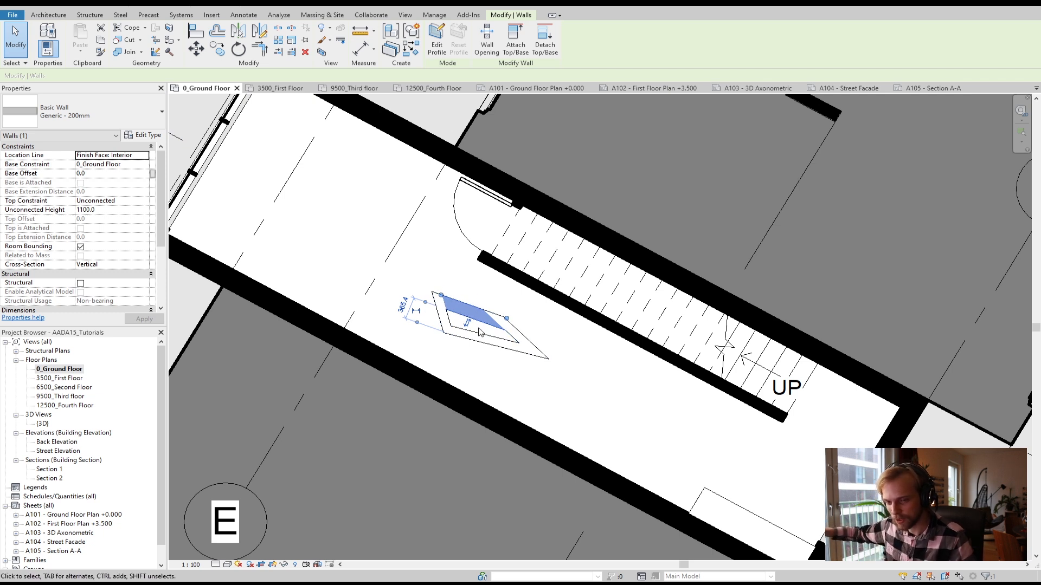
left_click(546, 364)
left_click_drag(544, 362, 473, 328)
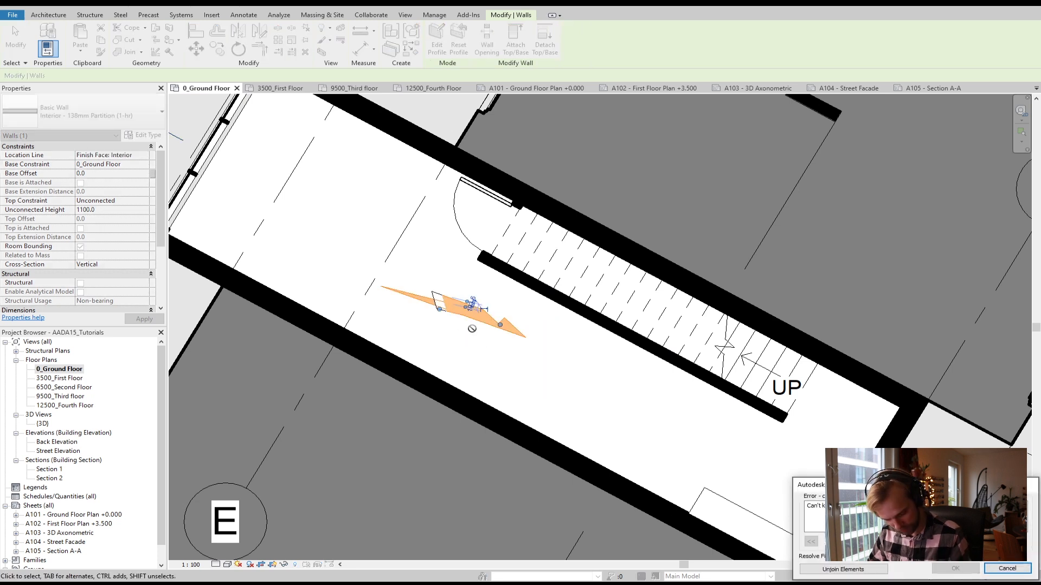
left_click(998, 567)
Select all four walls of the small loop, inspect them in Section 2, and return to the 0_Ground Floor plan
left_click(465, 312)
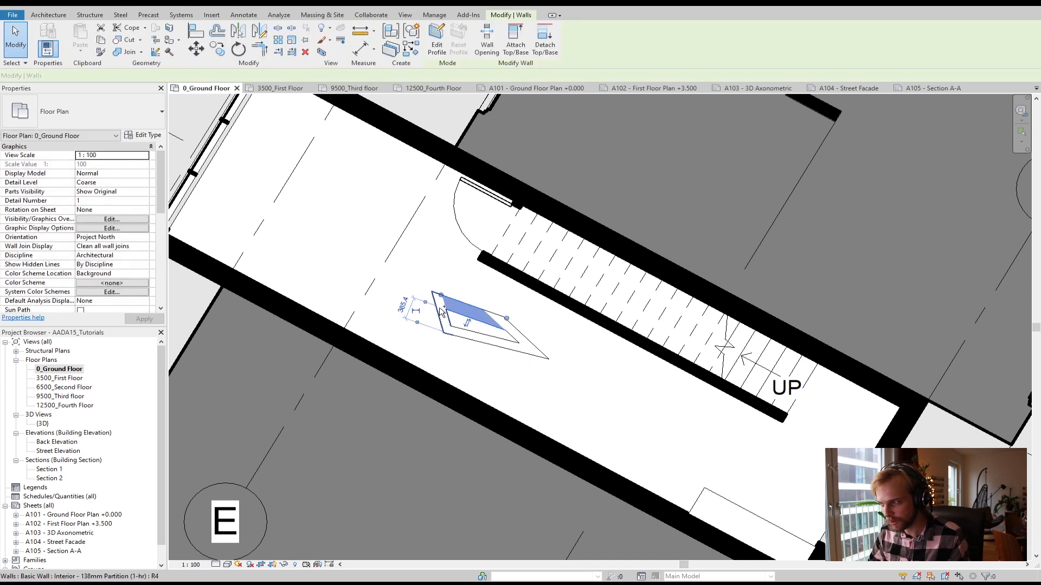
left_click(497, 342, "ctrl")
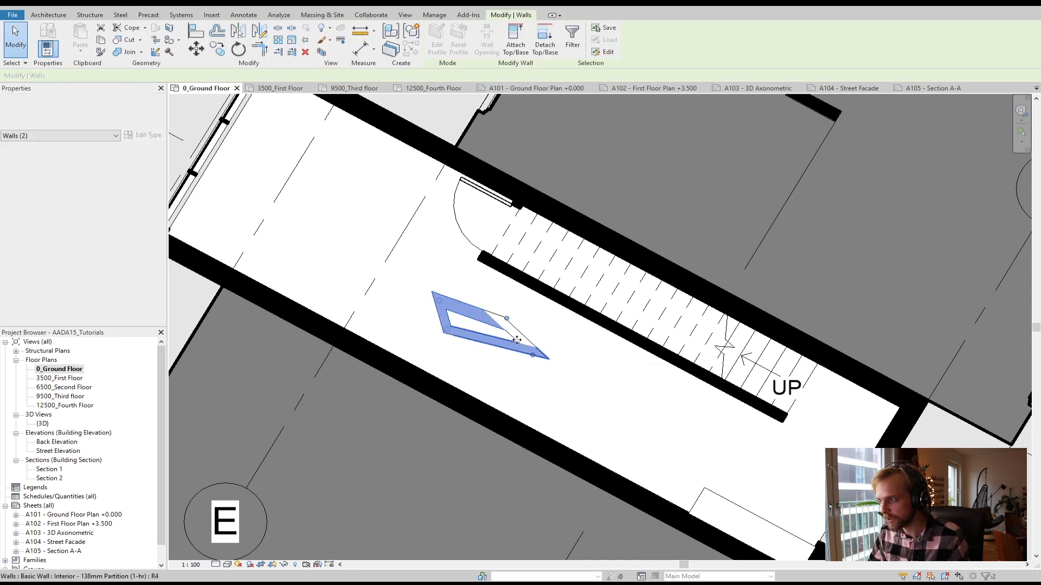
left_click(525, 341, "ctrl")
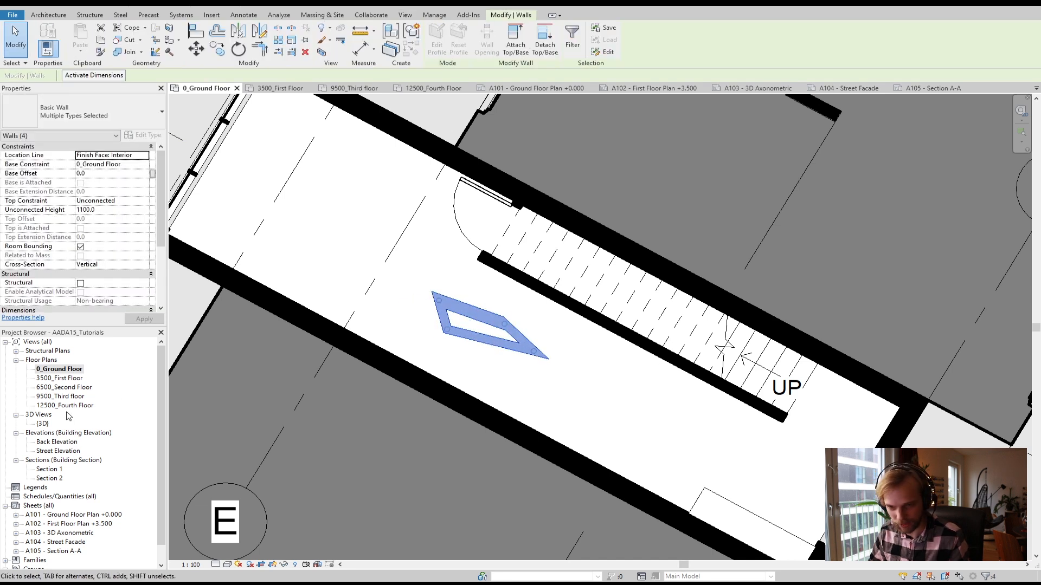
double_click(47, 469)
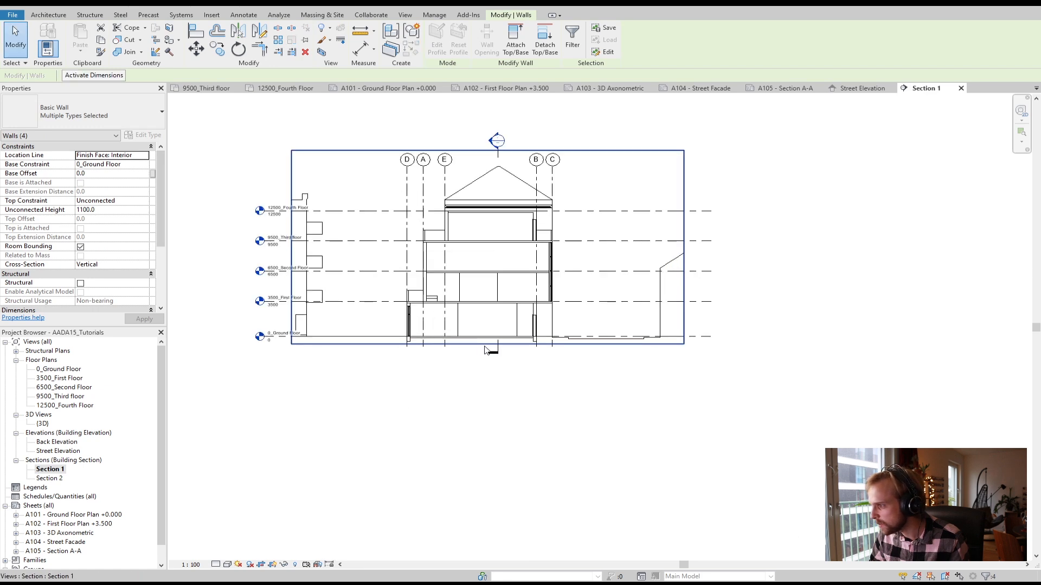
double_click(49, 478)
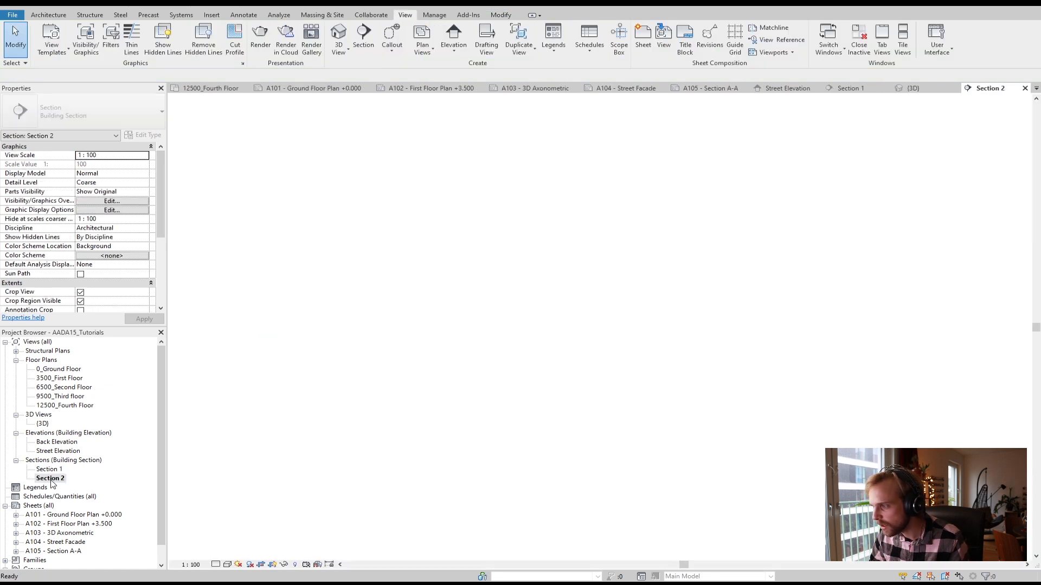
scroll(574, 466, "up", 5)
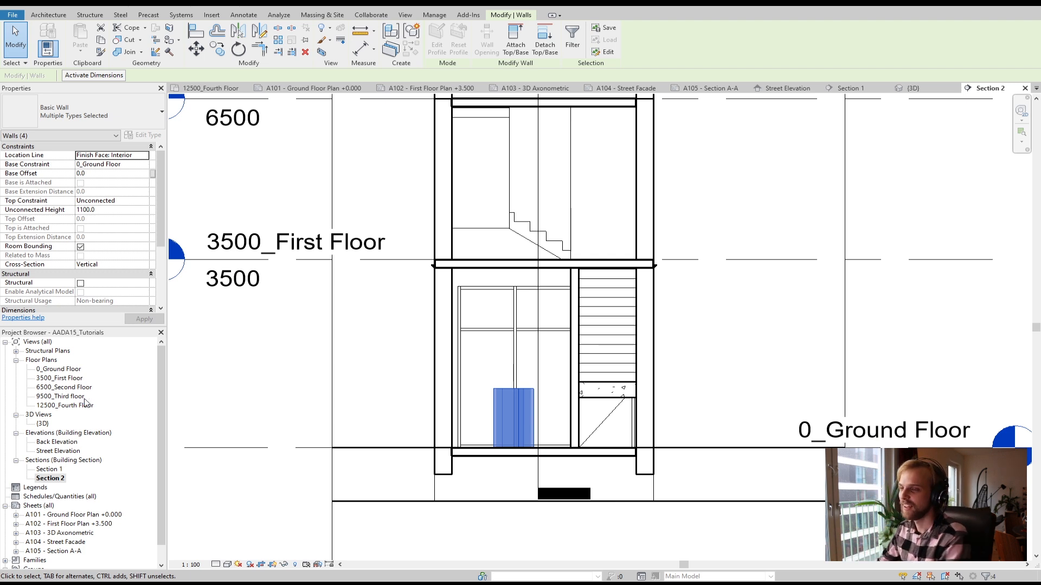
double_click(58, 370)
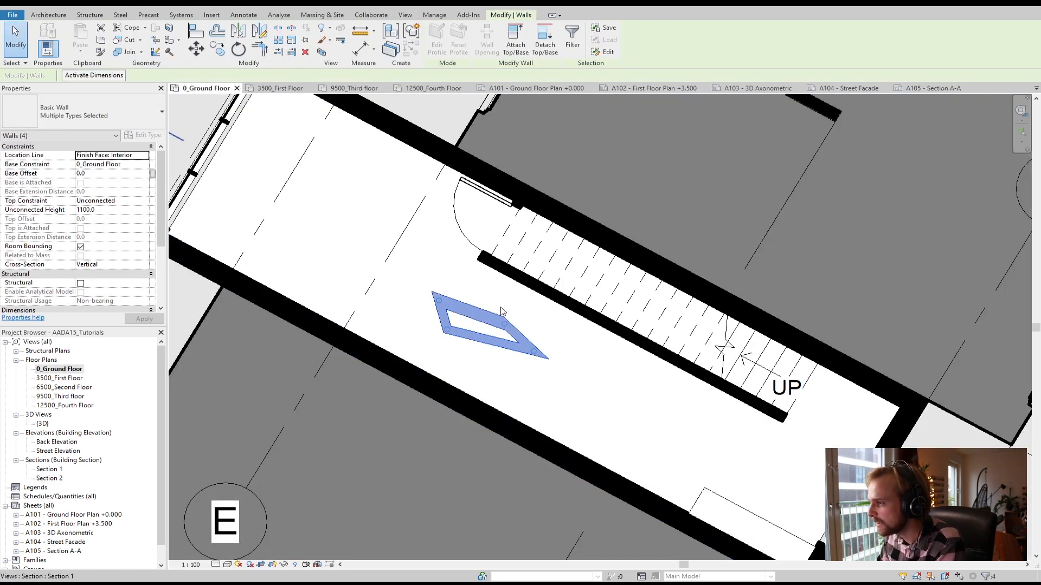
Set the unconnected height of the four selected loop walls to 2000 and clear the selection
left_click(105, 210)
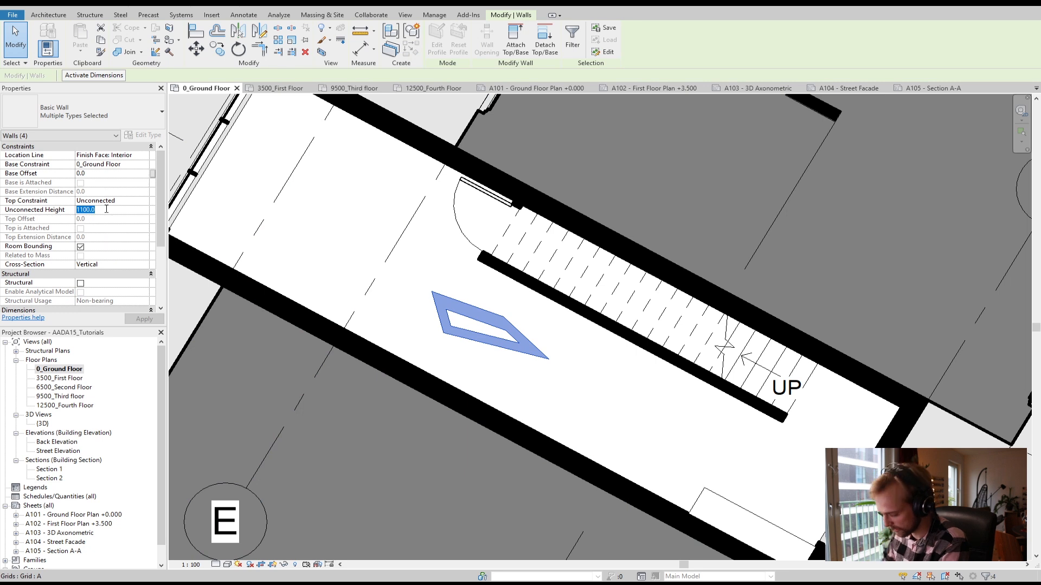
type("20")
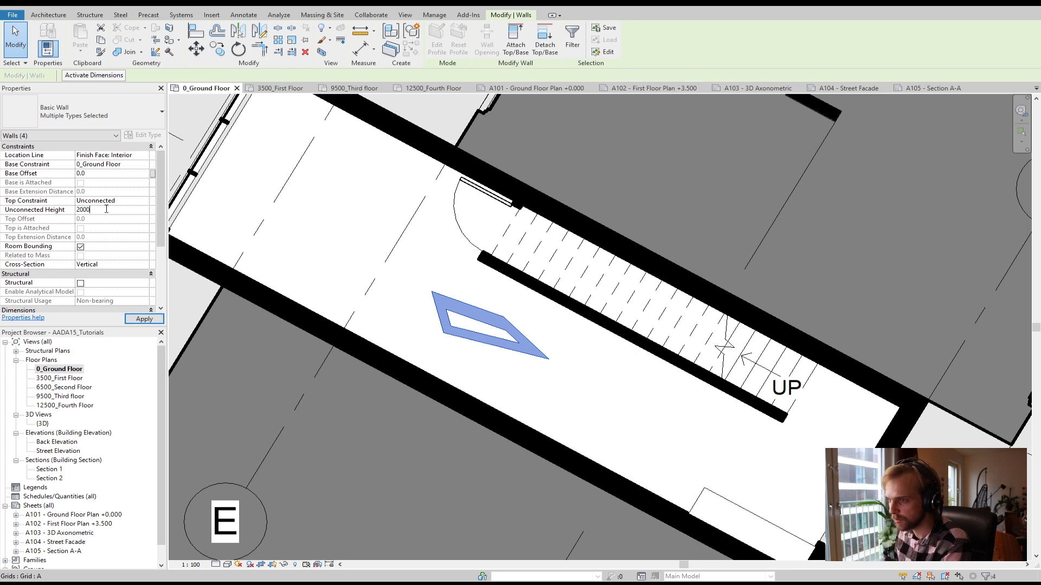
left_click(161, 321)
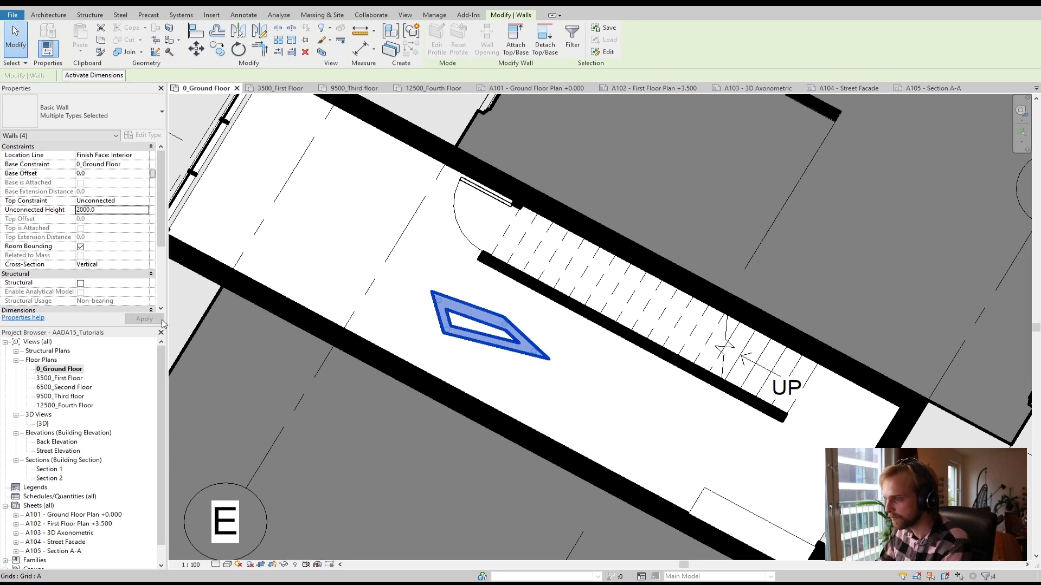
left_click(320, 249)
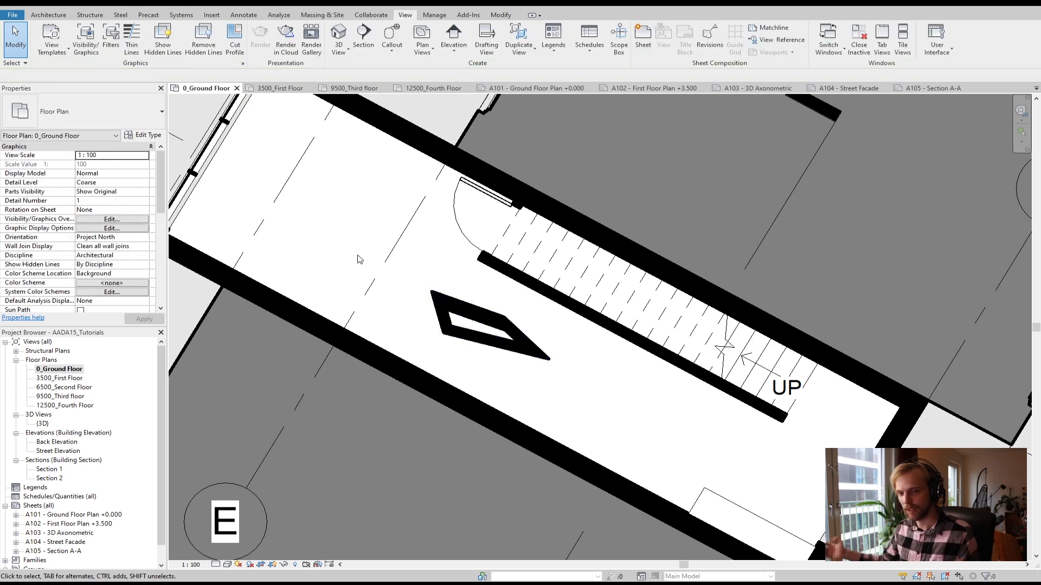
Delete the four test walls of the small loop beside the stair in the 0_Ground Floor plan
left_click(498, 332)
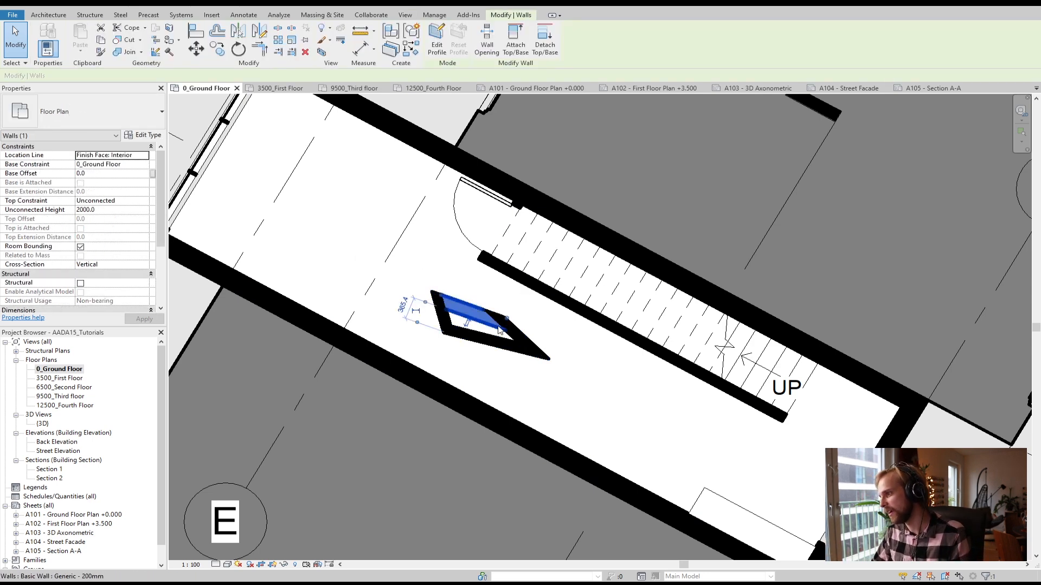
key("Delete")
left_click(525, 342)
key("Delete")
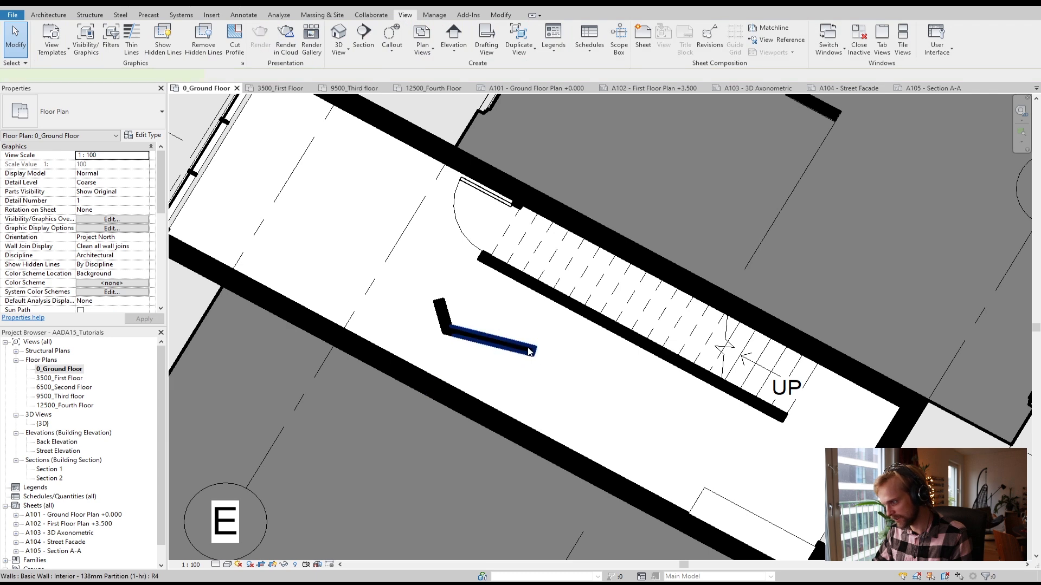
left_click(477, 340)
key("Delete")
left_click(445, 310)
key("Delete")
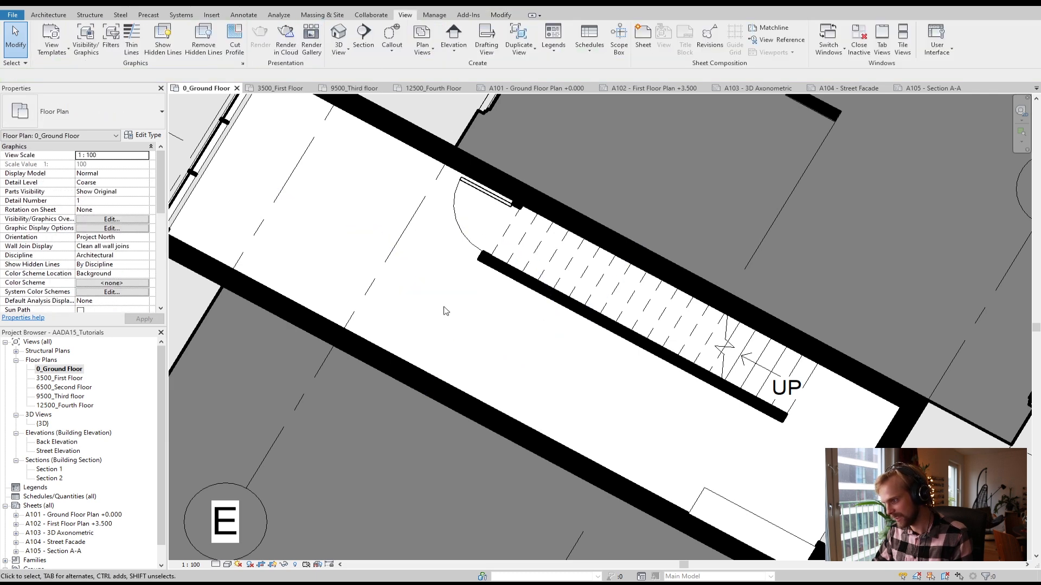
Compare the graphic style of the 3500_First Floor plan with the 0_Ground Floor plan, ending in the ground floor view
scroll(446, 311, "down", 4)
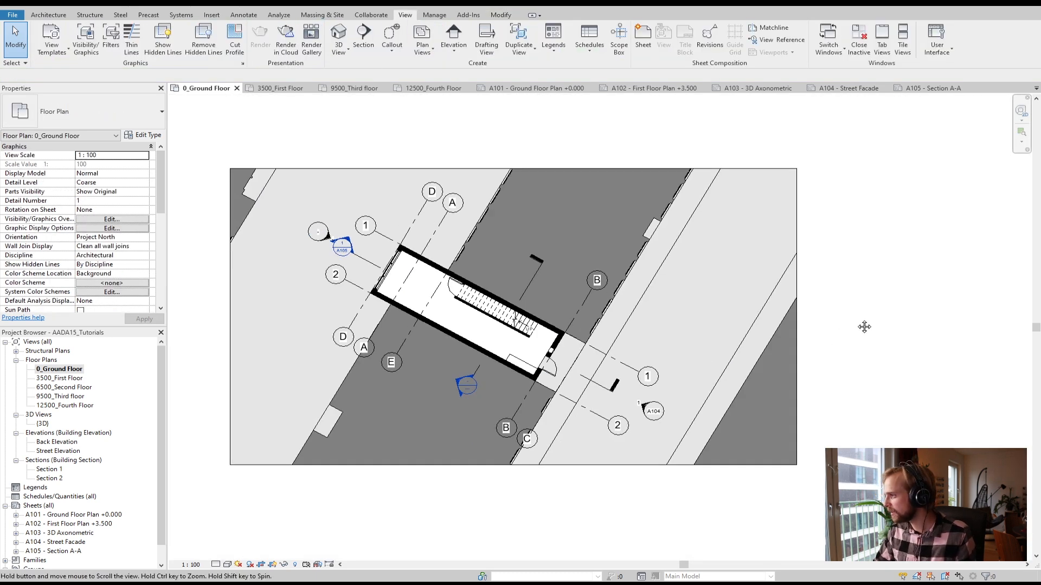
scroll(867, 326, "up", 2)
scroll(564, 258, "up", 1)
middle_click_drag(487, 311, 482, 329)
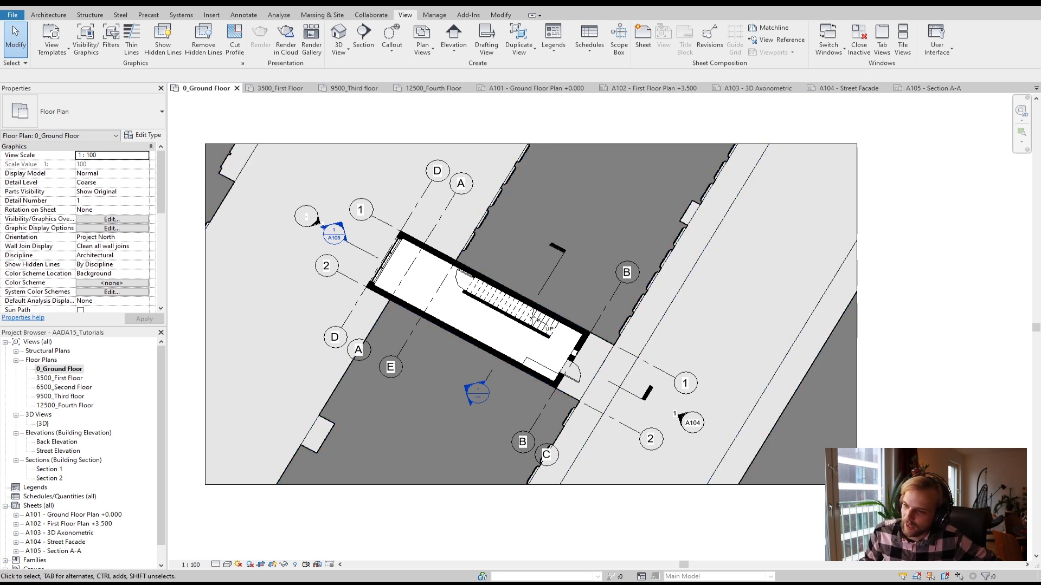
double_click(65, 379)
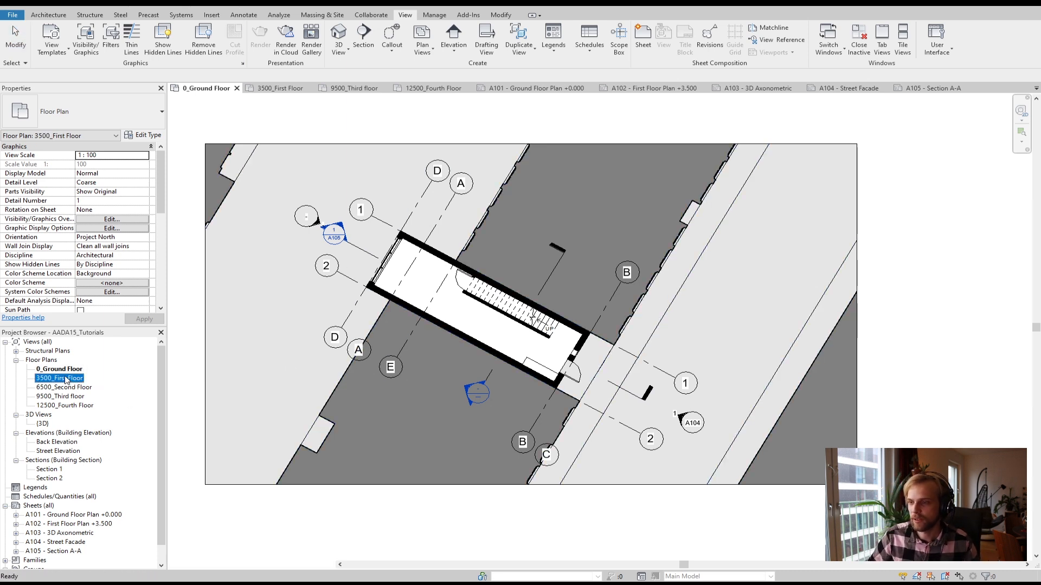
scroll(422, 347, "up", 1)
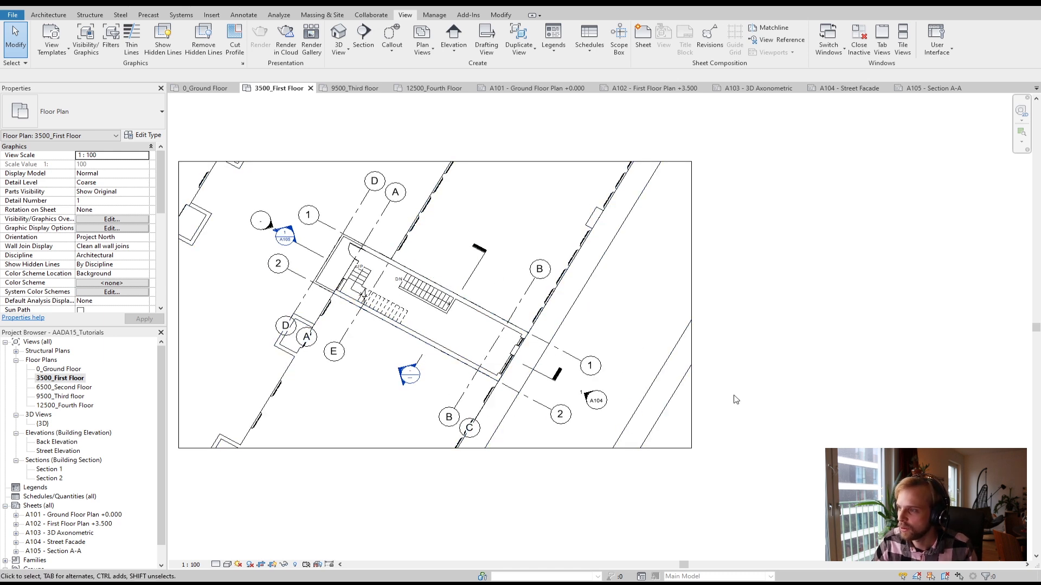
middle_click_drag(931, 411, 959, 415)
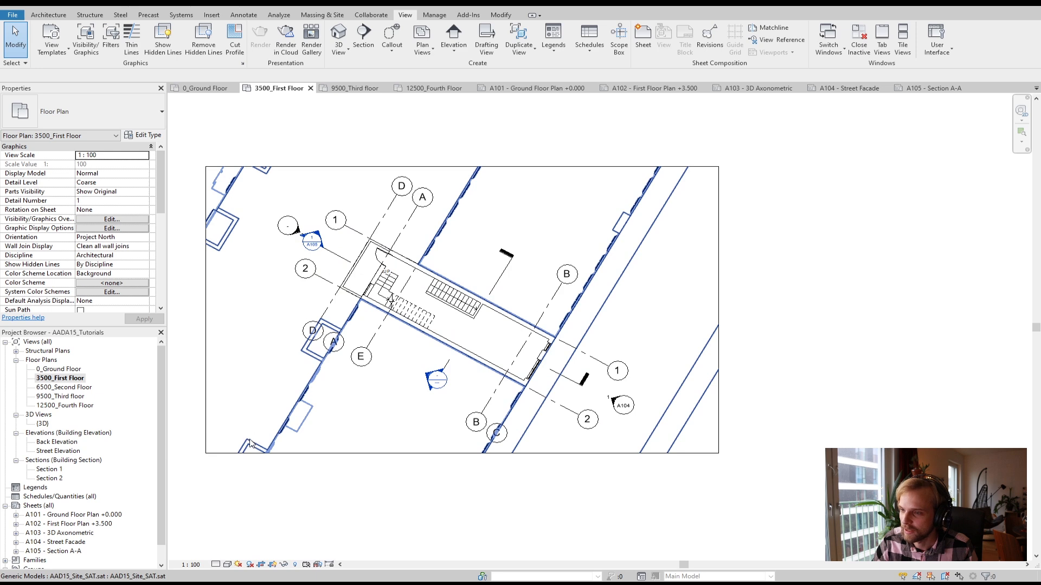
double_click(58, 369)
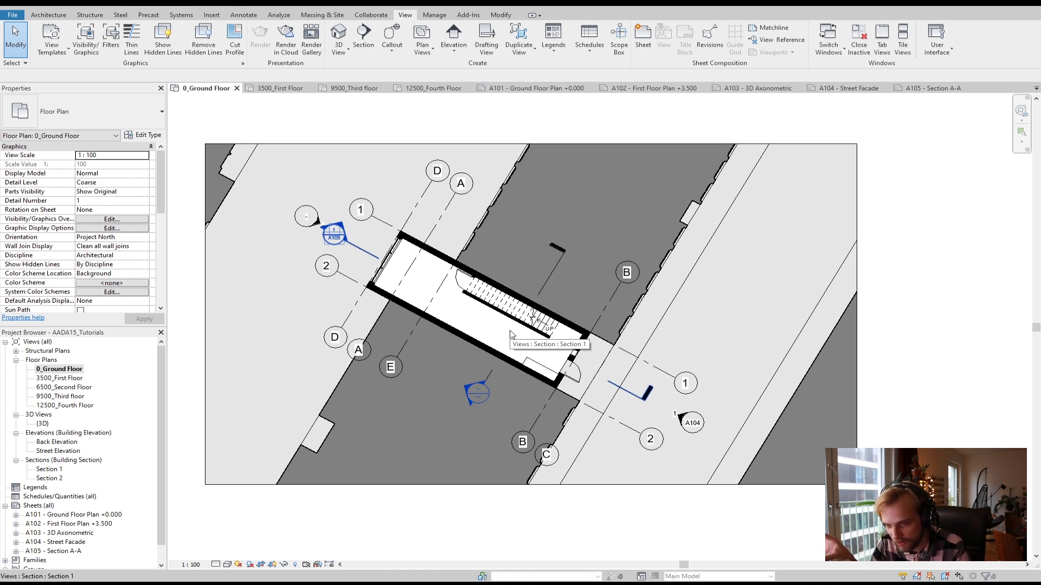
left_click(511, 334)
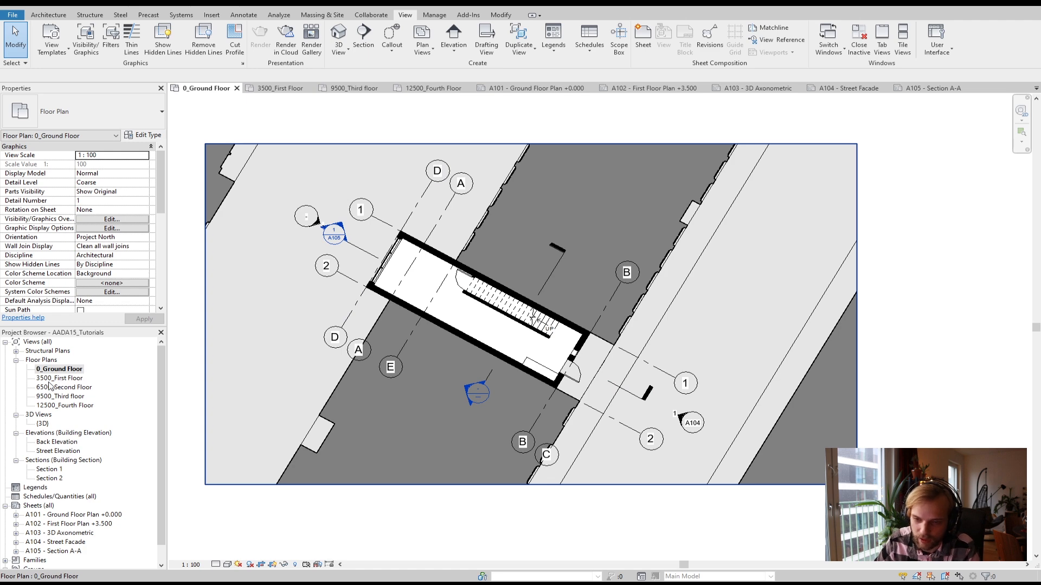
left_click(88, 41)
left_click_drag(685, 111, 260, 113)
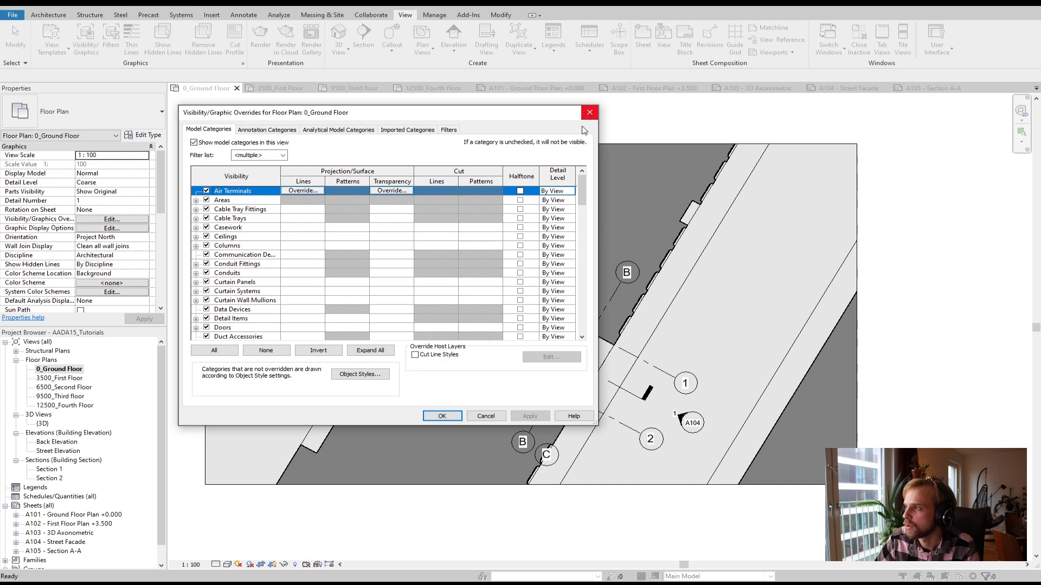
left_click(486, 416)
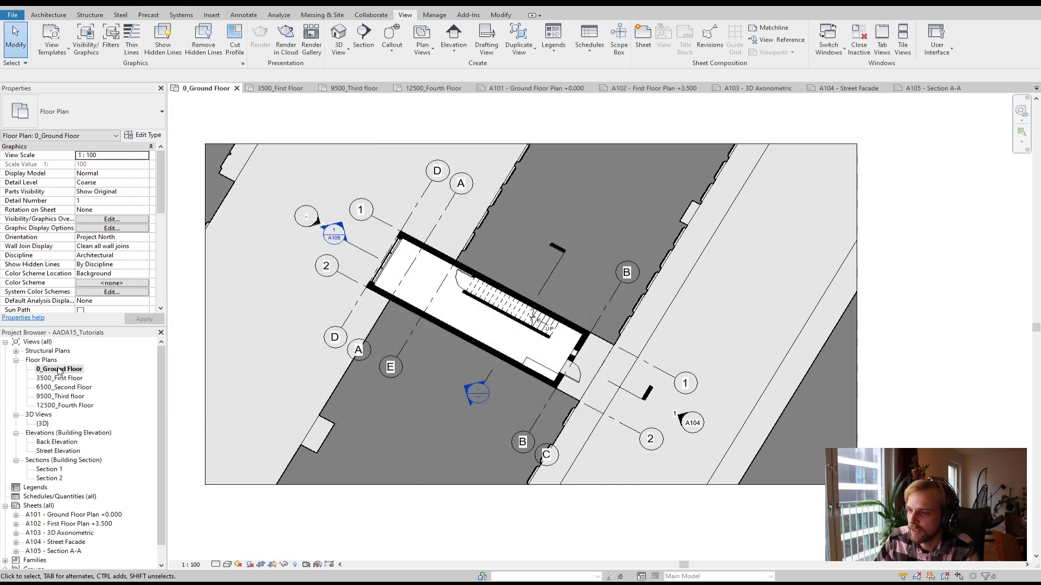
Create a view template from the 0_Ground Floor view, named "Kinda good Floor plan style"
left_click(58, 52)
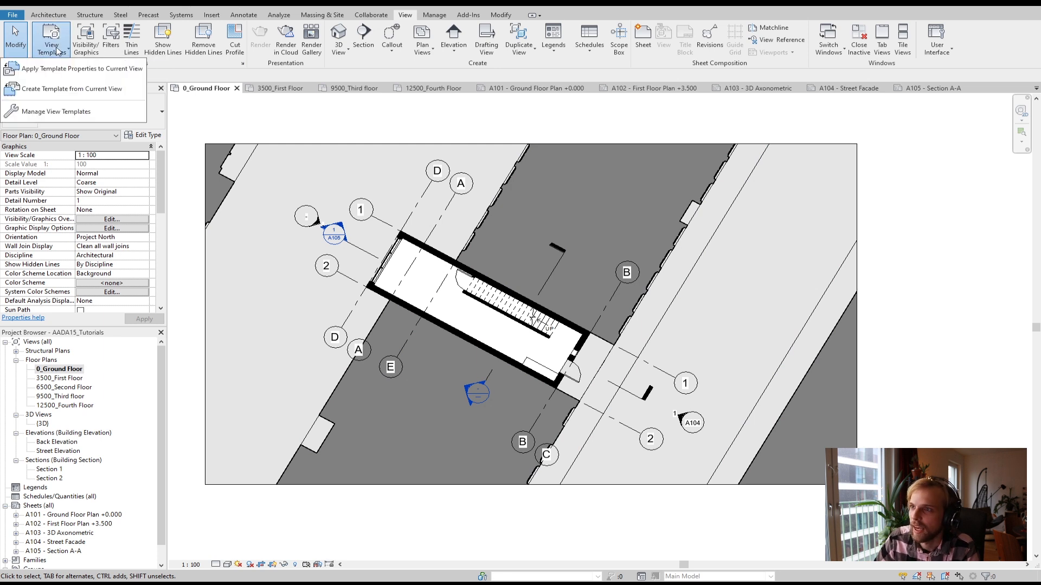
left_click(88, 90)
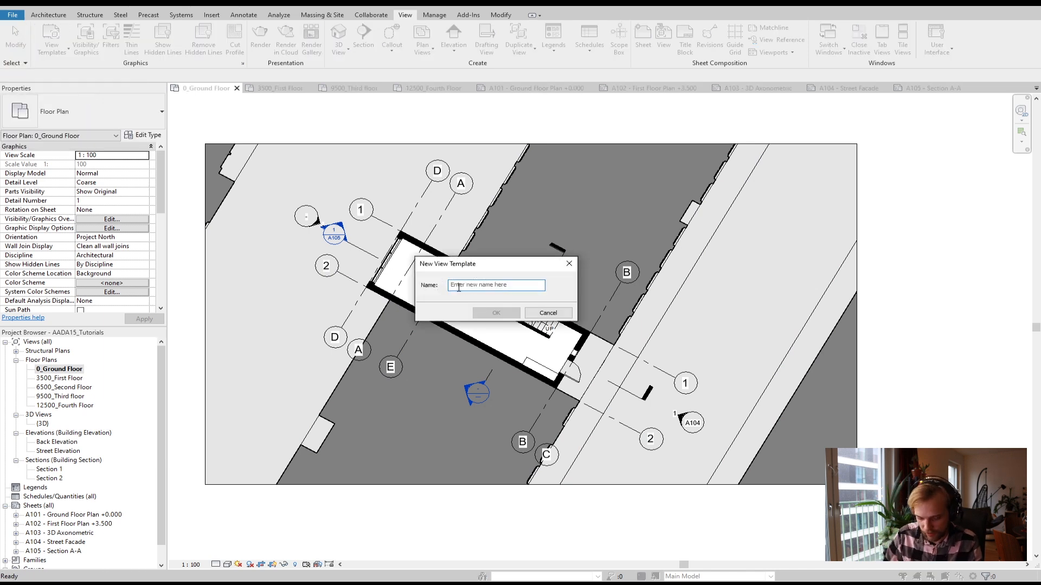
type("Kinda good Floor plan")
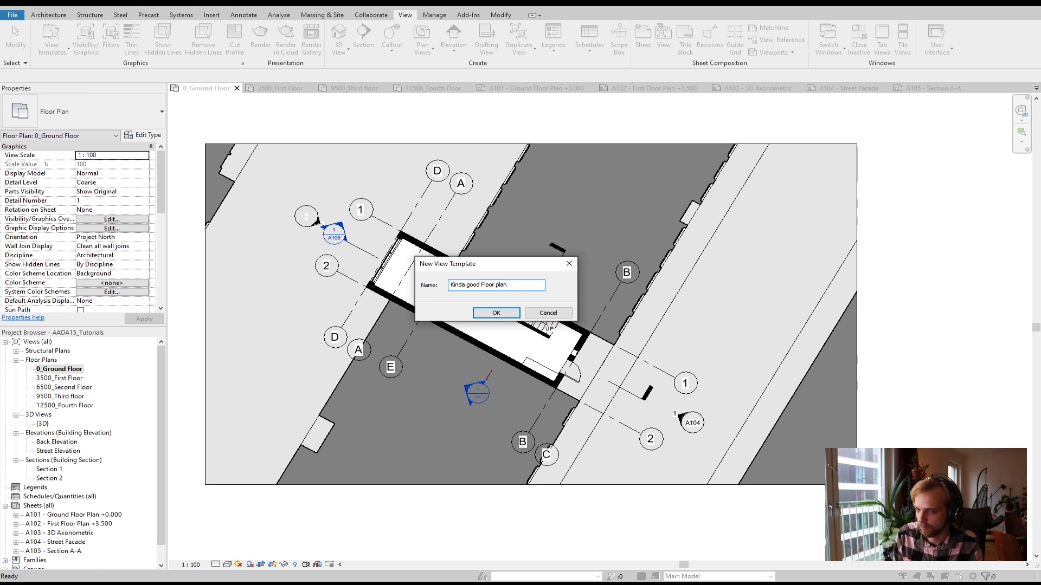
left_click(496, 313)
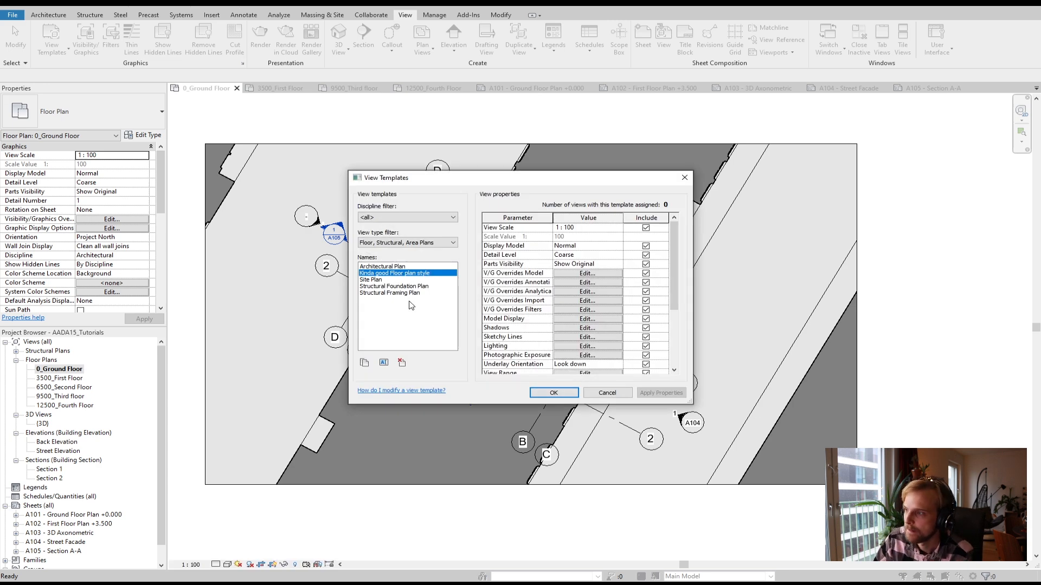
left_click(553, 393)
Apply the "Kinda good Floor plan style" view template properties to the 3500_First Floor plan
double_click(59, 378)
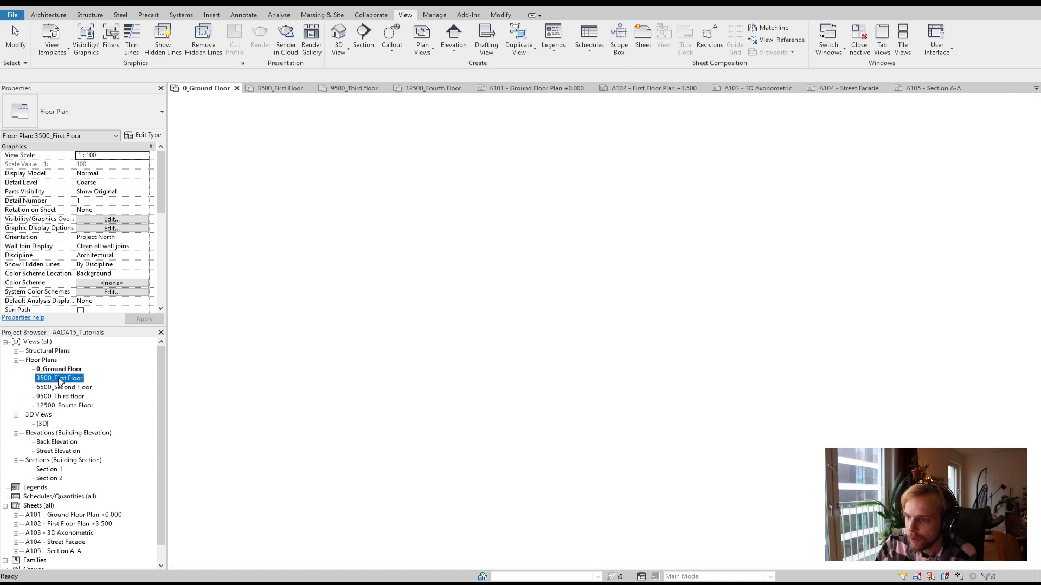
left_click(57, 54)
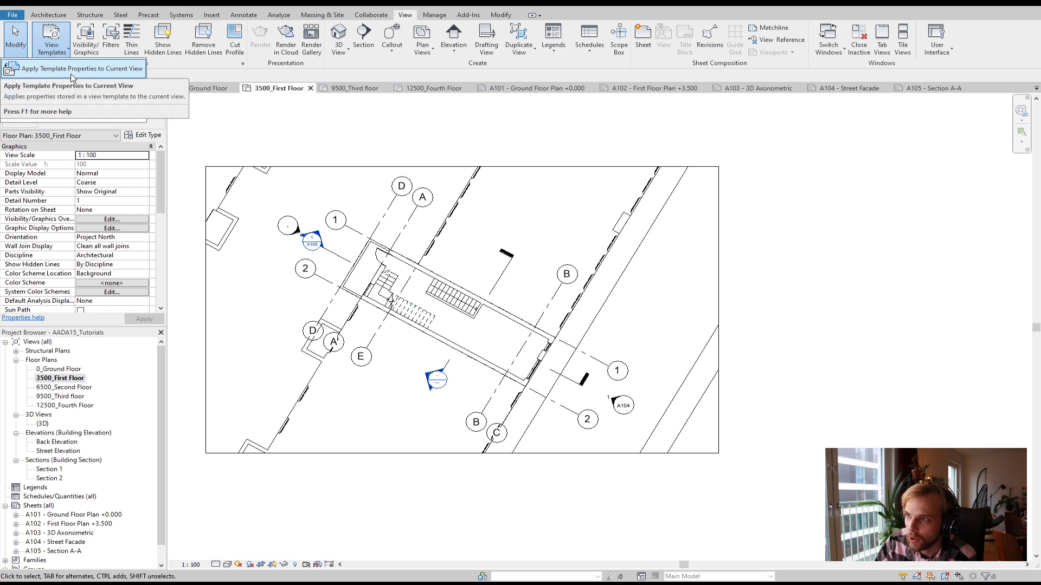
left_click(126, 76)
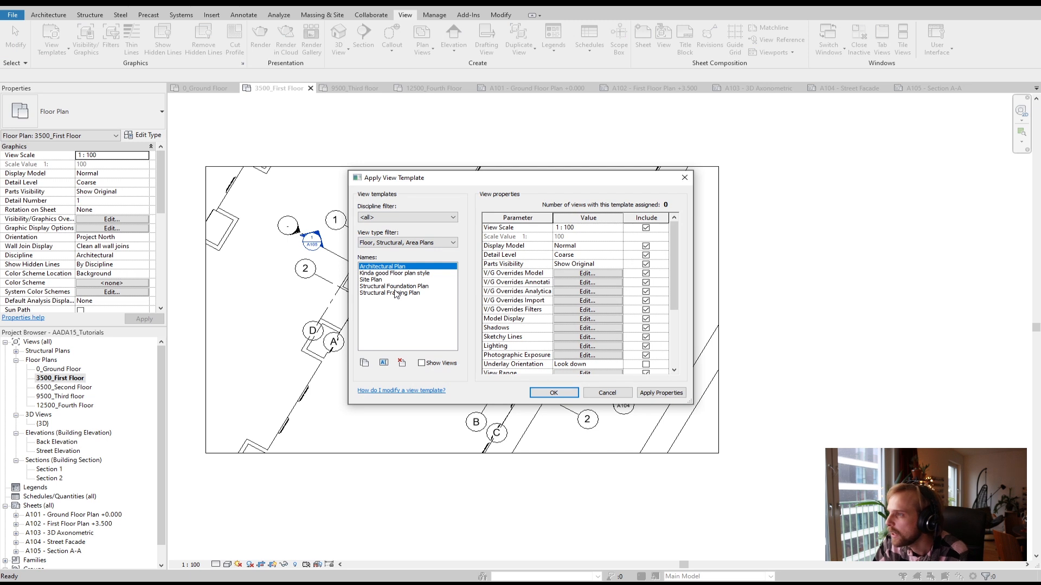
left_click(368, 274)
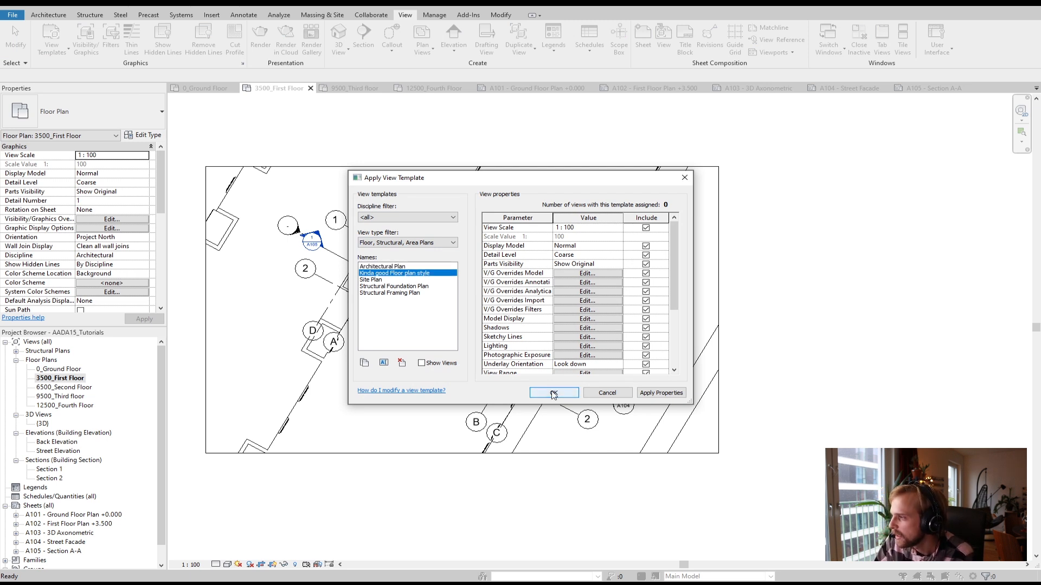
left_click(659, 393)
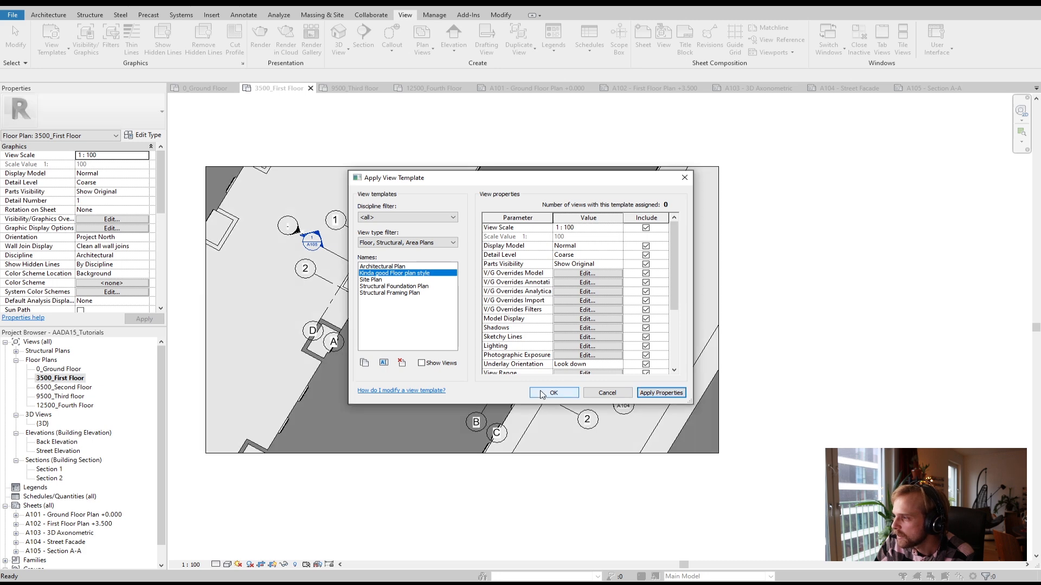
left_click(554, 393)
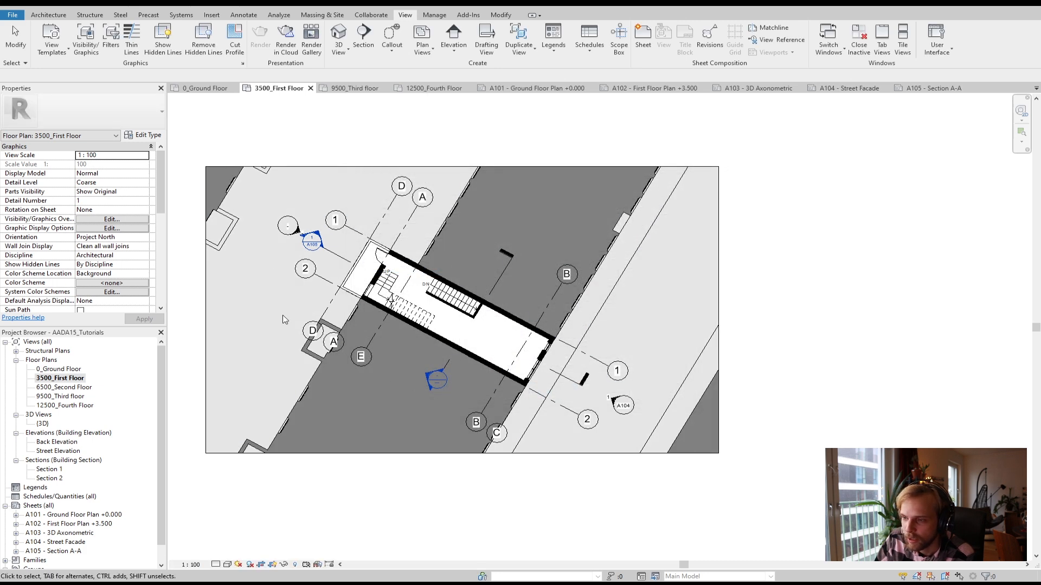
Apply the "Kinda good Floor plan style" view template properties to the 6500_Second Floor plan
left_click(63, 387)
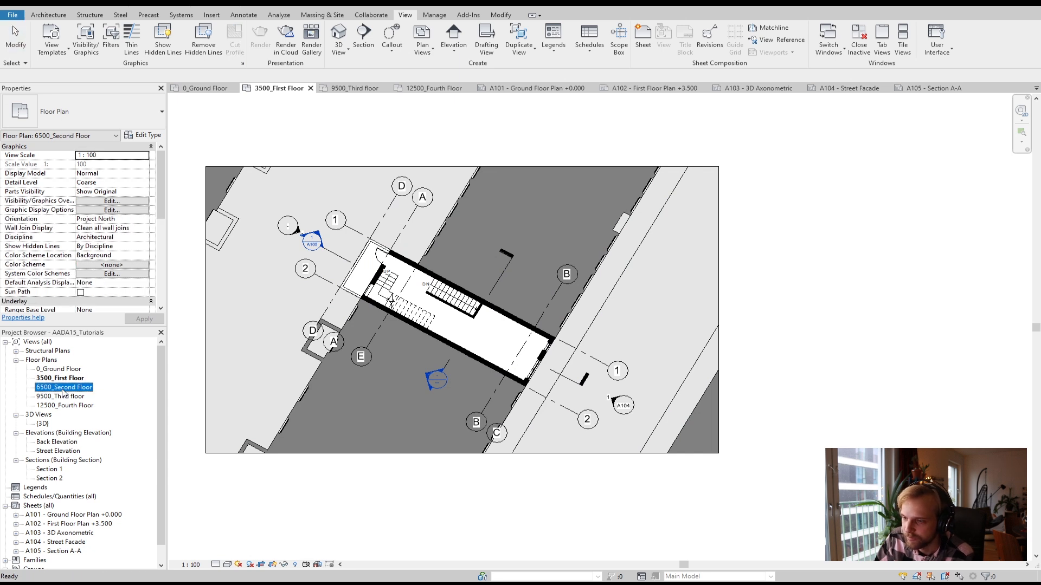
double_click(63, 388)
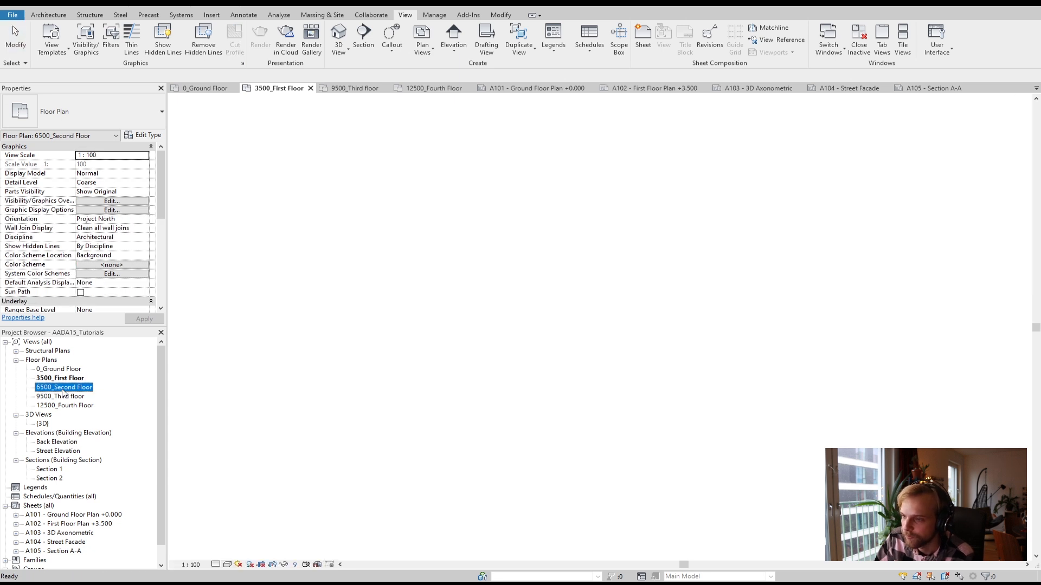
left_click(42, 41)
left_click(54, 75)
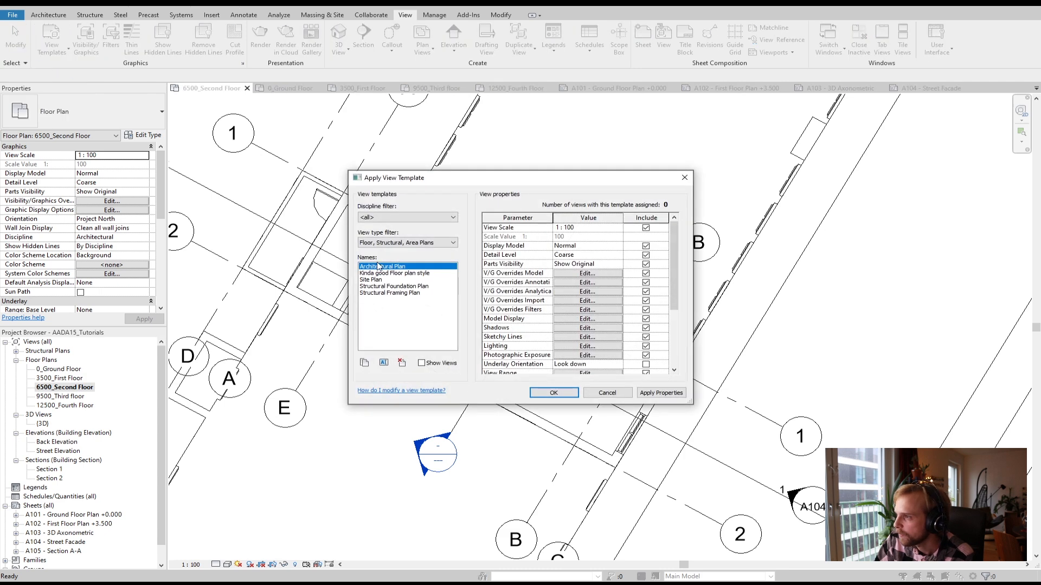
left_click(542, 394)
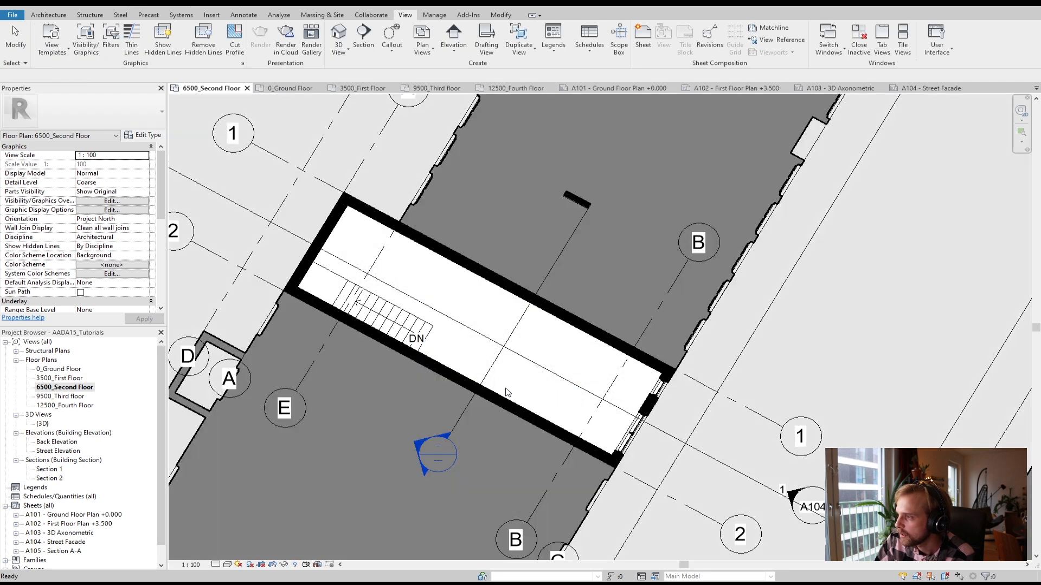
Apply the "Kinda good Floor plan style" view template properties to the 9500_Third floor plan
left_click(58, 396)
double_click(58, 395)
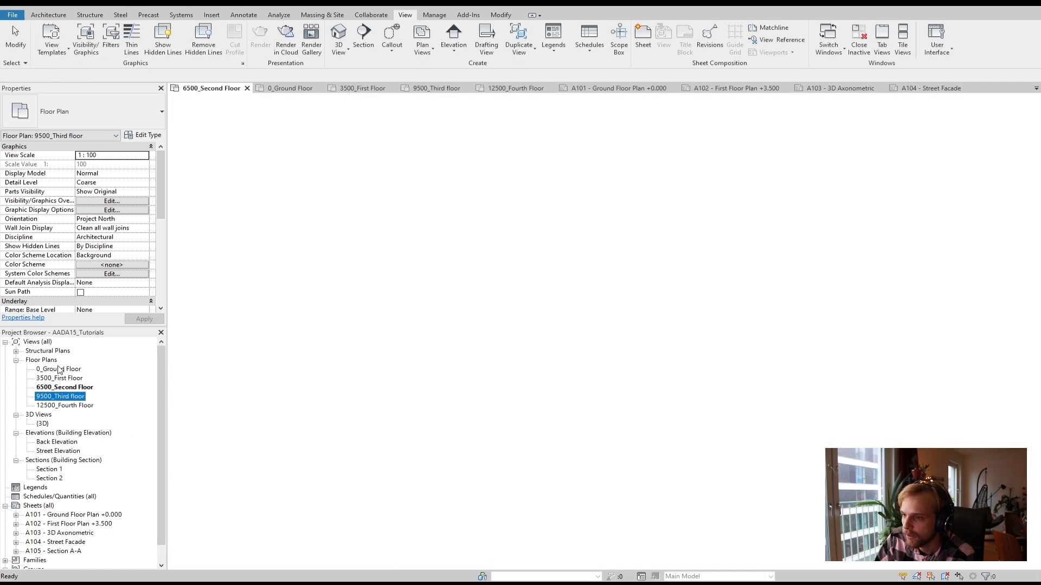
left_click(52, 43)
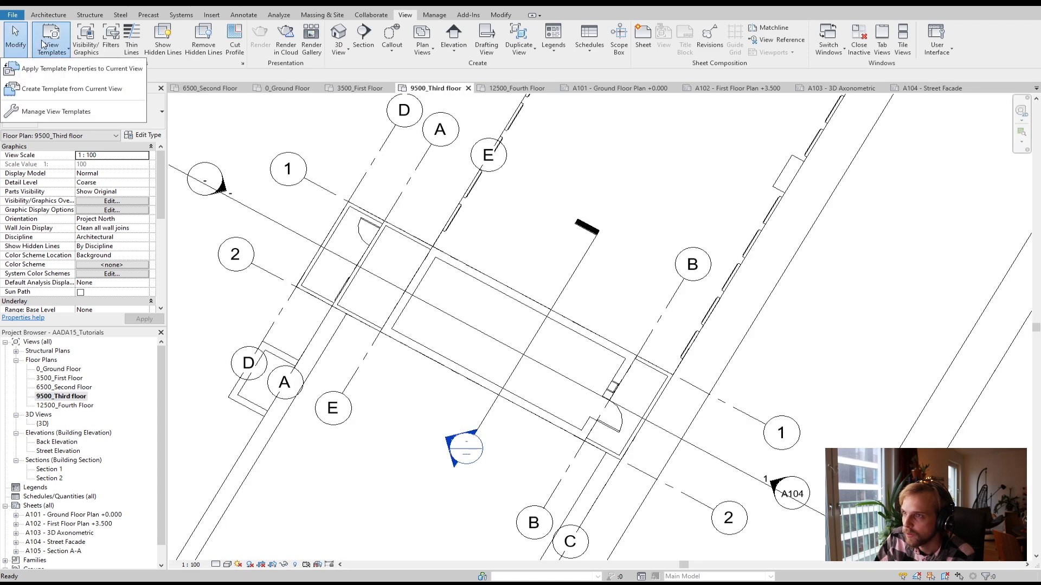
left_click(74, 69)
left_click(379, 273)
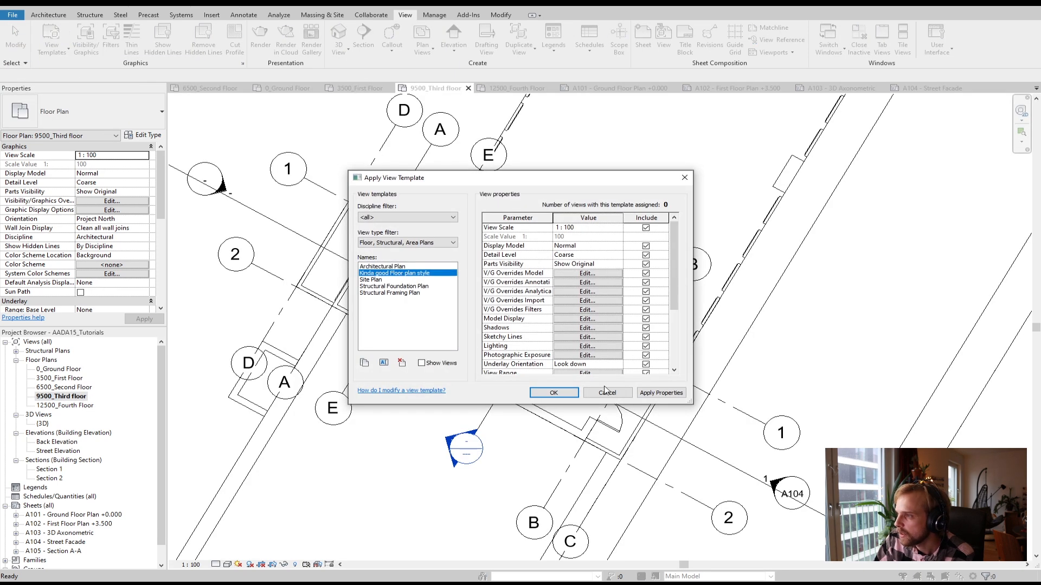
left_click(554, 392)
key("Escape")
scroll(333, 417, "down", 5)
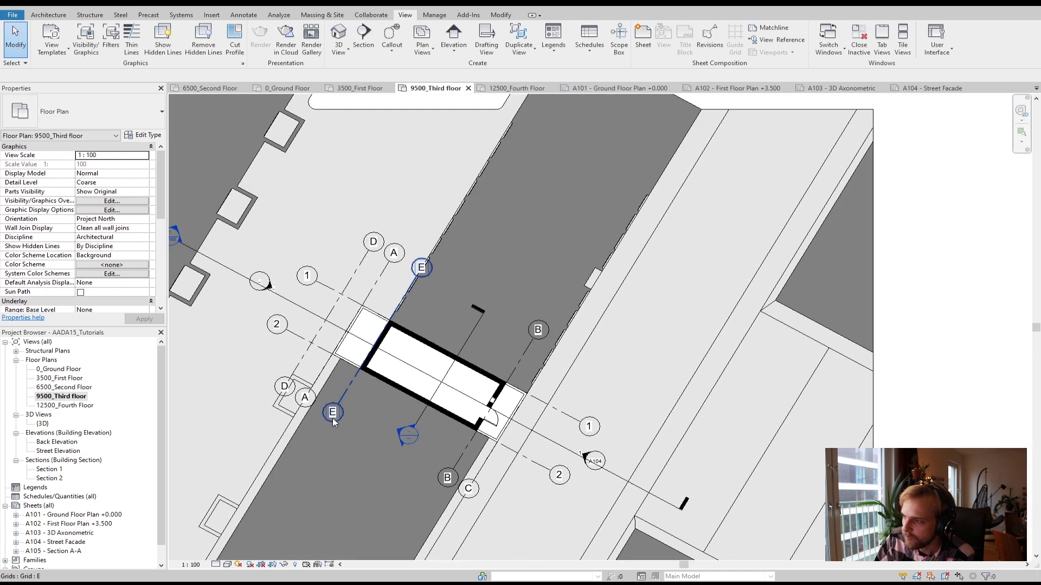
scroll(403, 413, "up", 5)
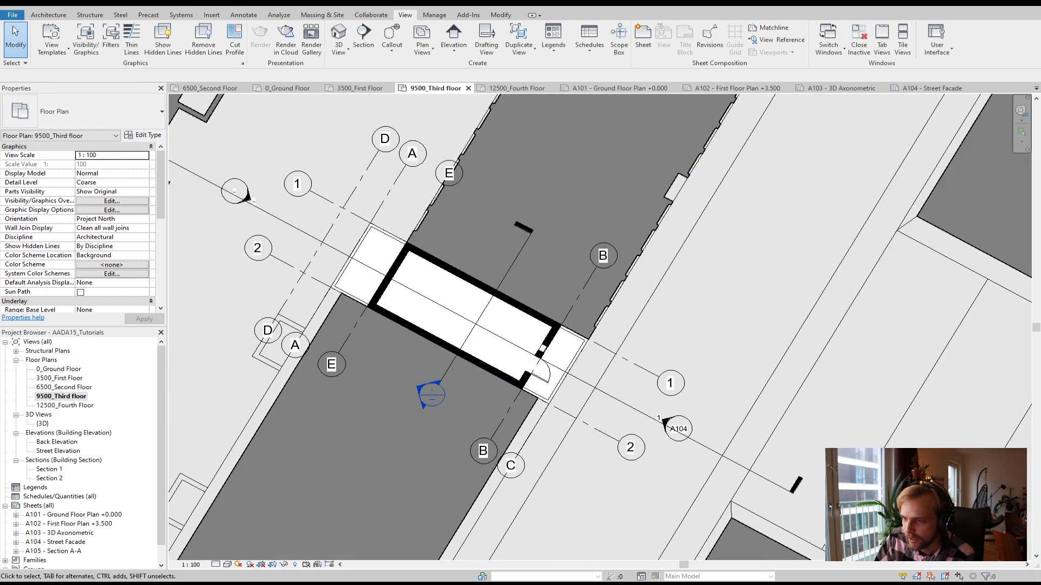
Open the Section 1 building section and examine its graphics
left_click(43, 424)
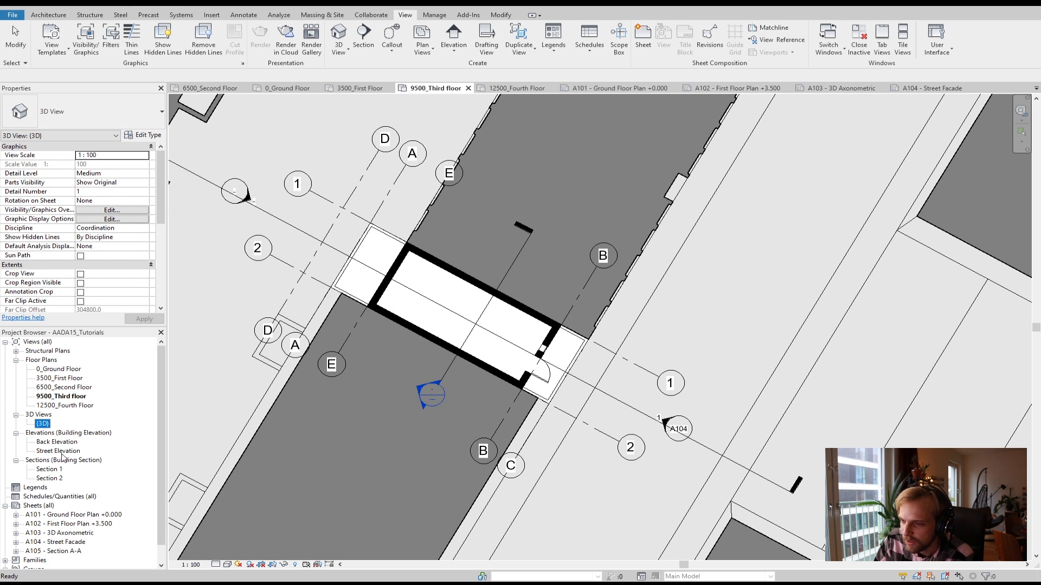
double_click(54, 470)
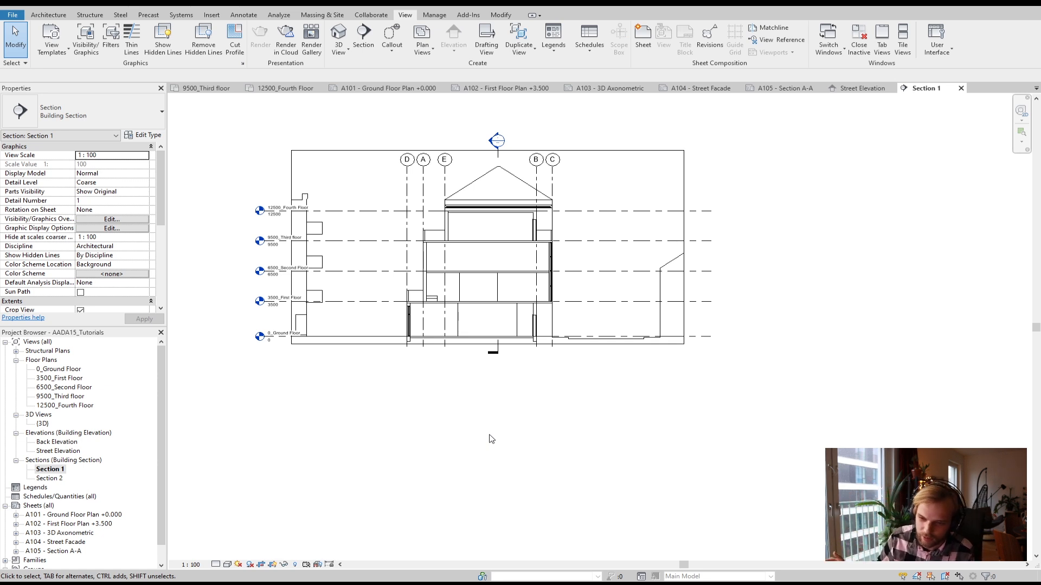
middle_click_drag(563, 363, 571, 409)
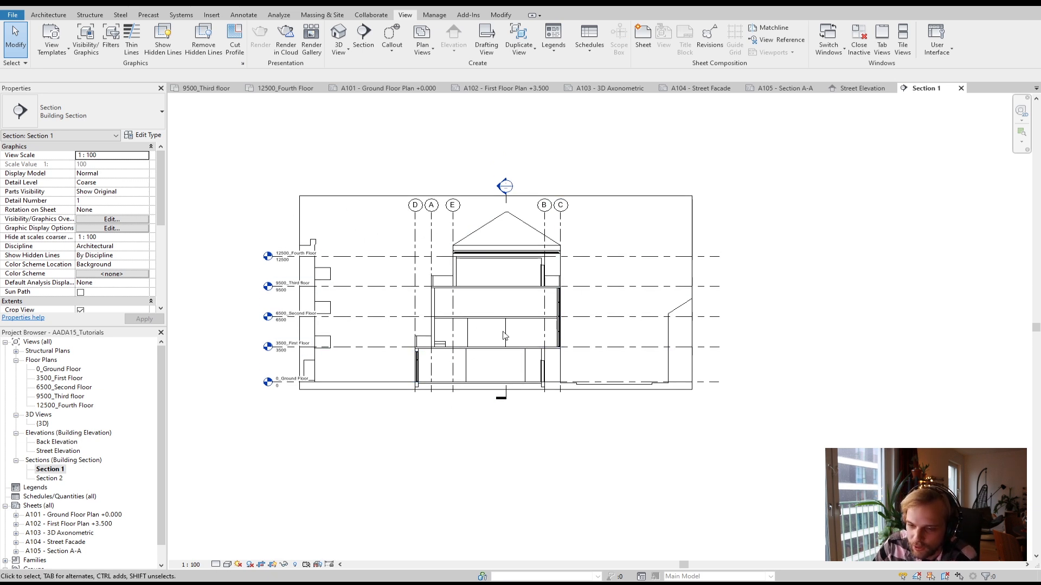
scroll(480, 331, "up", 2)
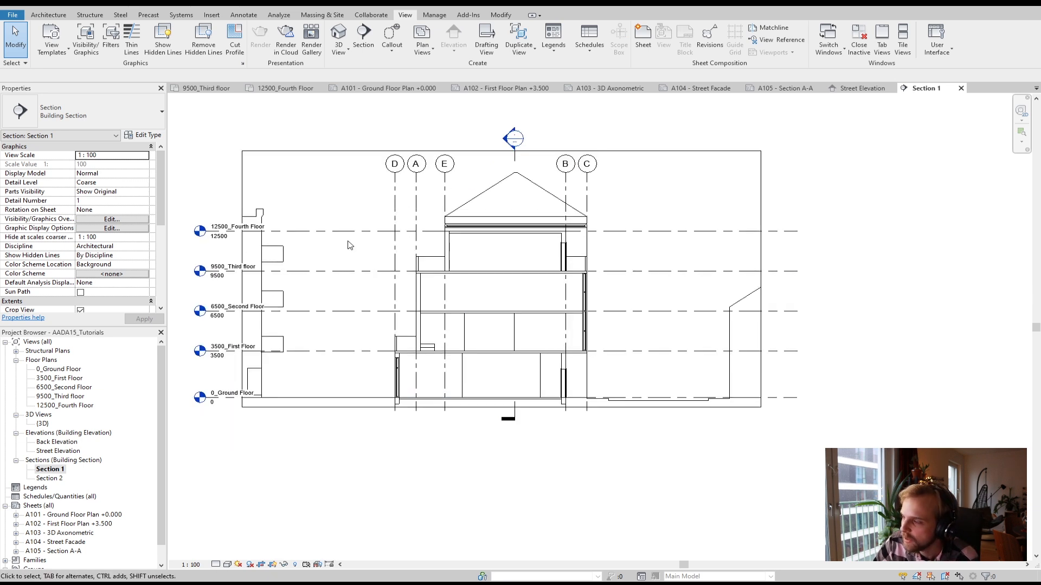
Show templates of all view types and apply the "Kinda good Floor plan style" view template properties to Section 1
left_click(53, 48)
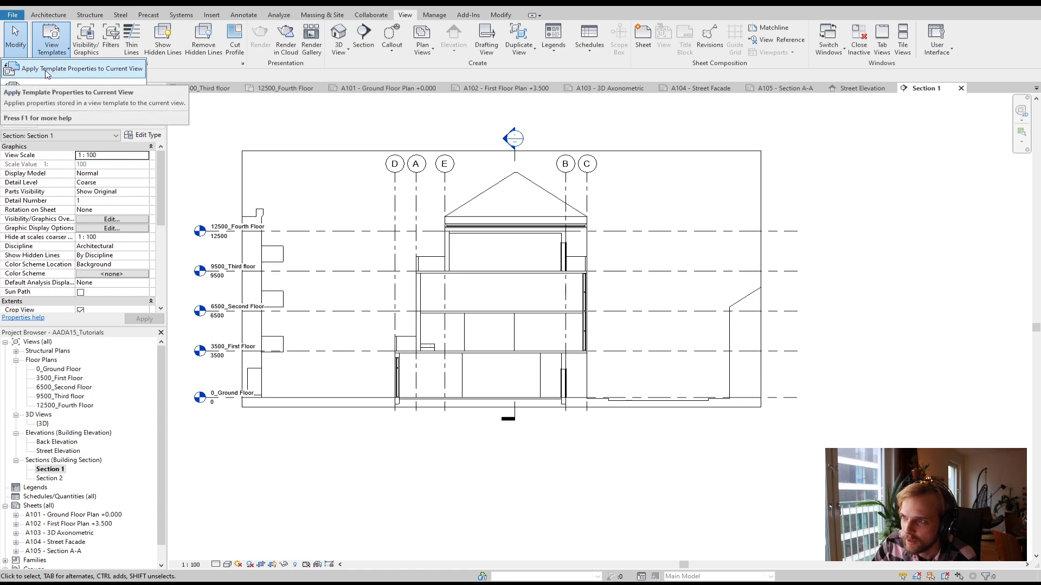
left_click(59, 69)
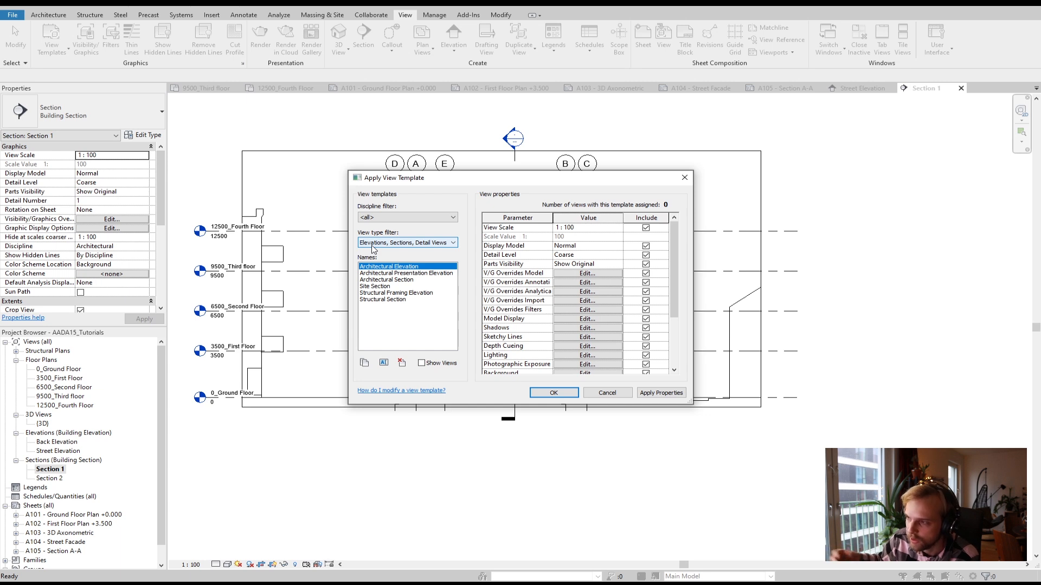
left_click(373, 243)
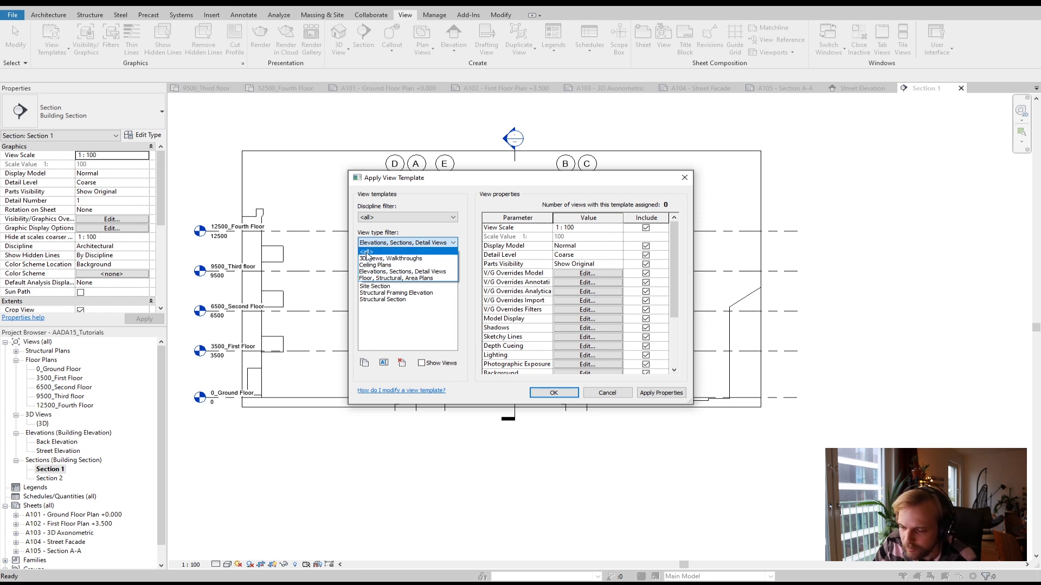
left_click(367, 252)
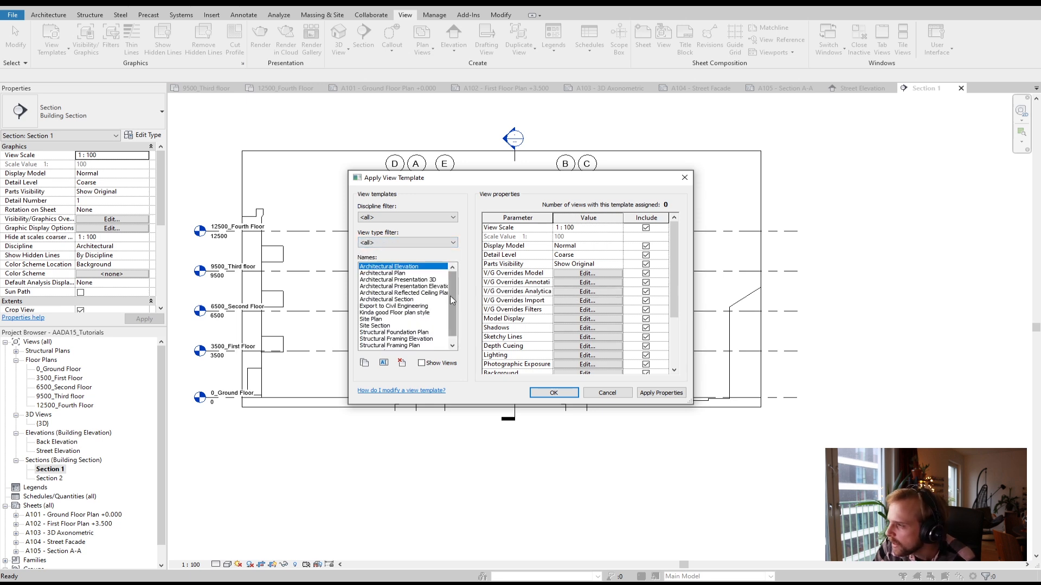
scroll(450, 295, "down", 1)
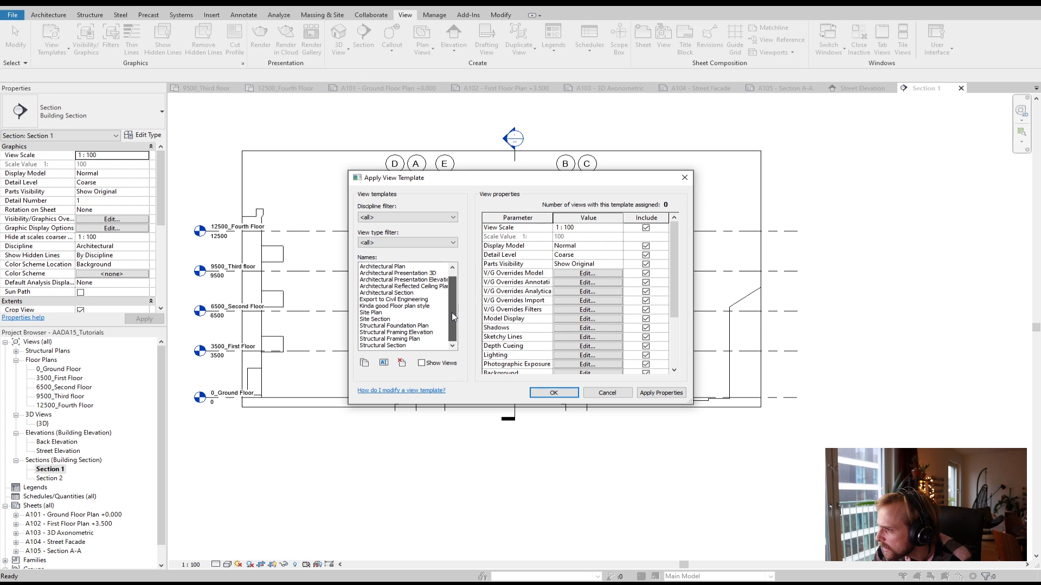
left_click(378, 307)
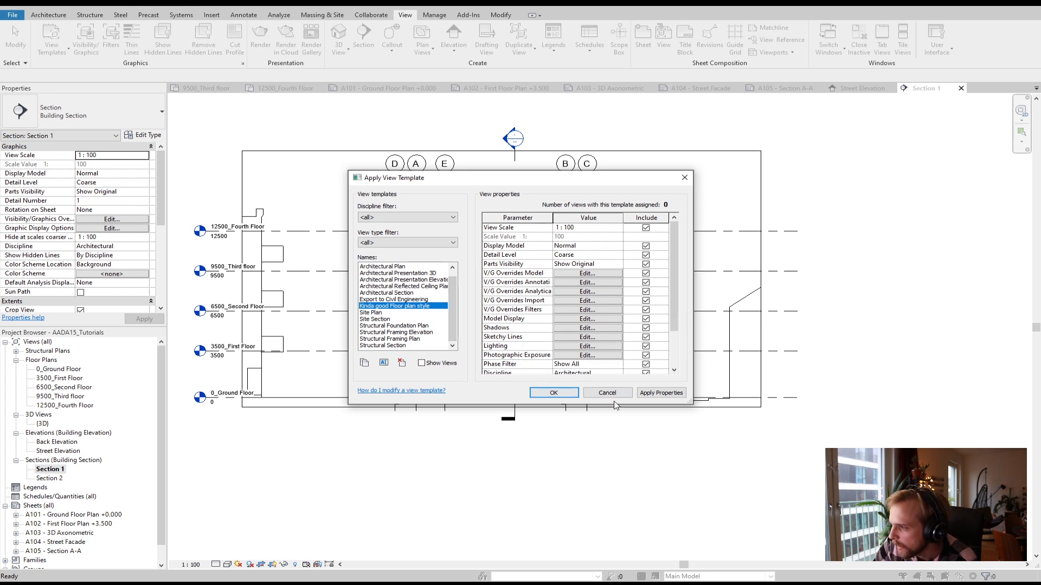
left_click(660, 393)
left_click(566, 393)
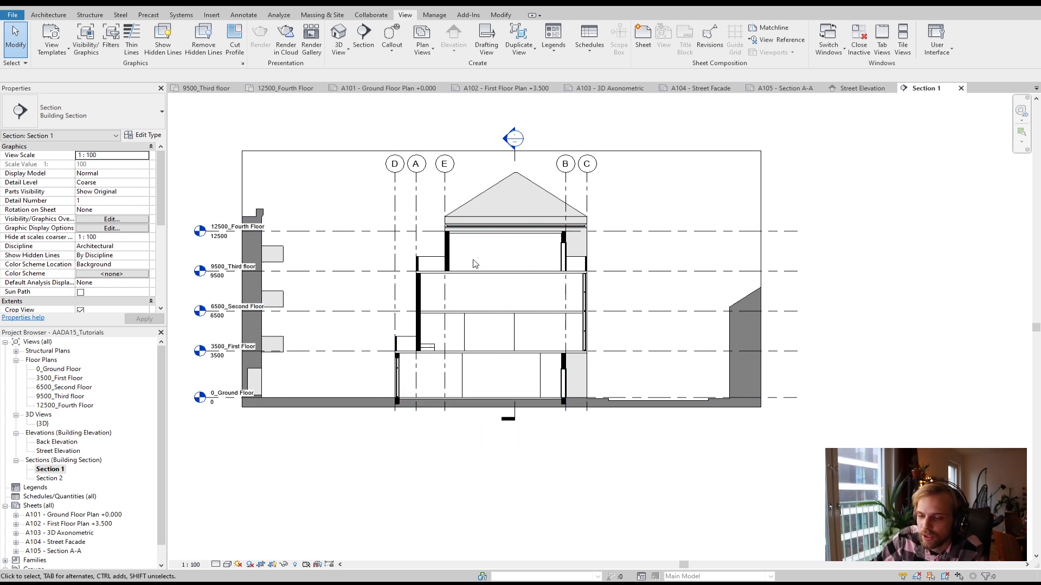
In the 0_Ground Floor plan, move the lengthwise Section 1 line so that it cuts through the staircase
scroll(403, 364, "up", 3)
scroll(386, 344, "up", 2)
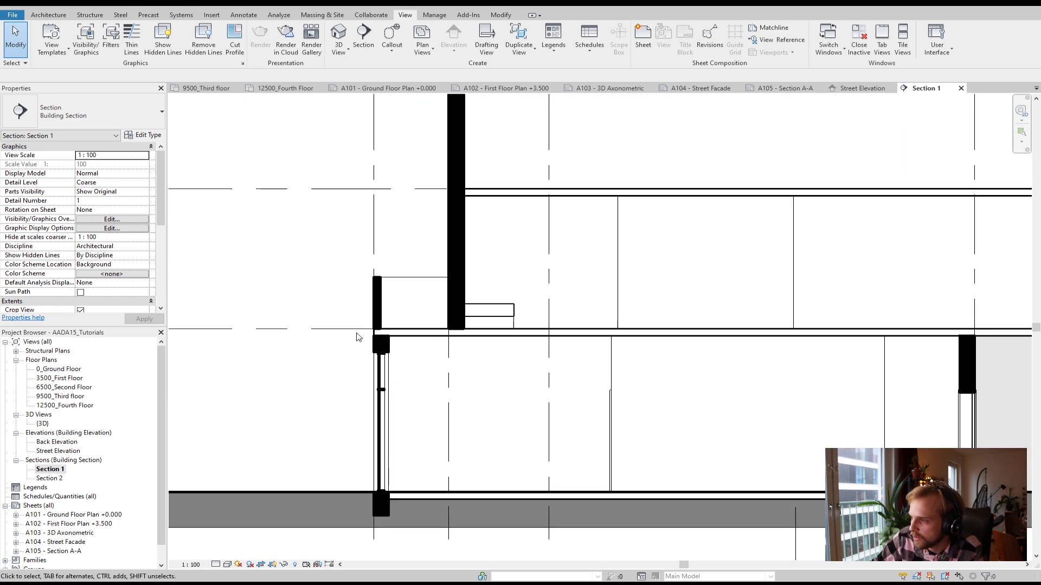
scroll(626, 347, "down", 4)
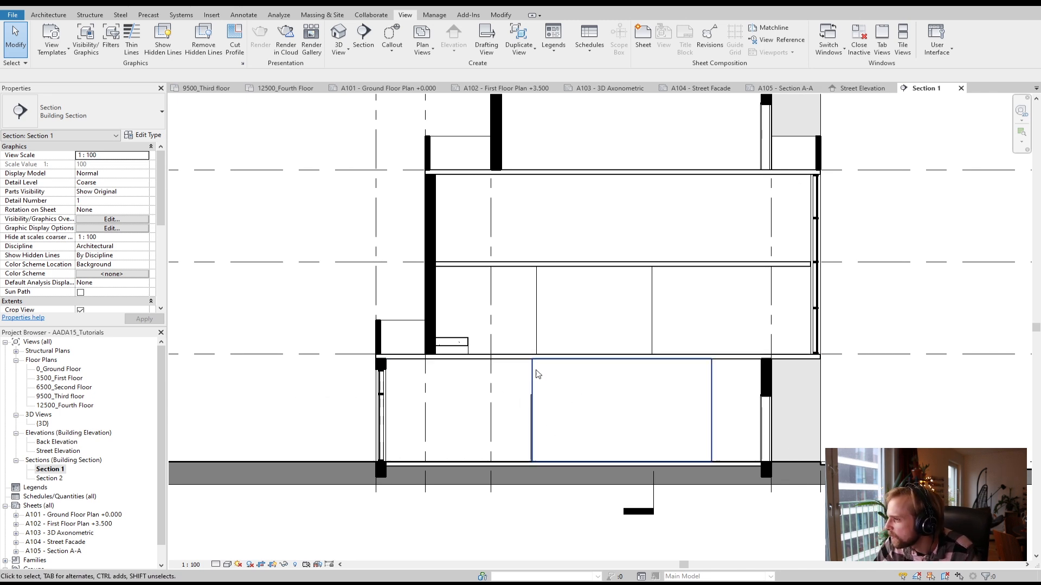
double_click(54, 369)
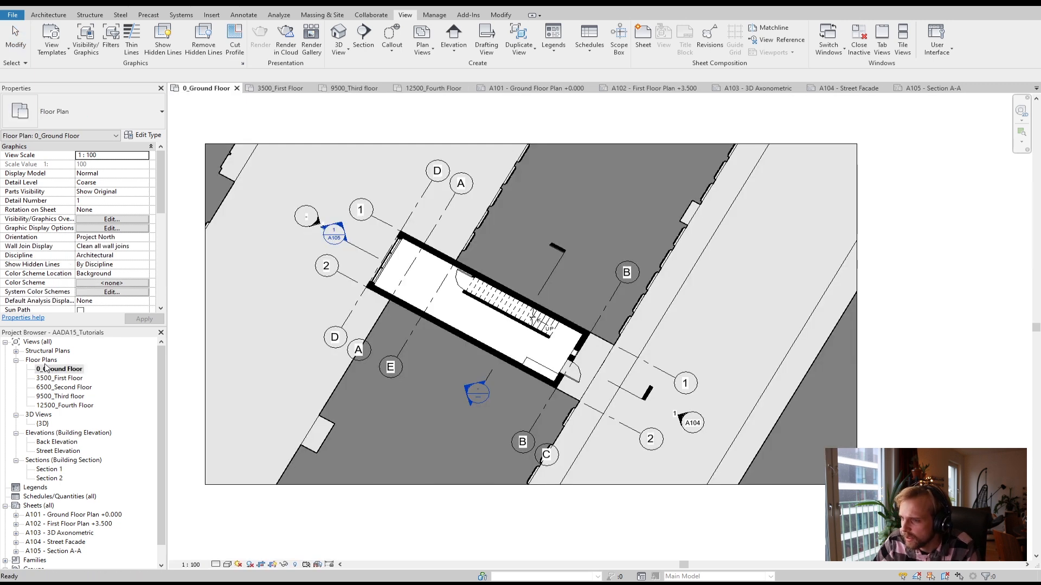
left_click(365, 254)
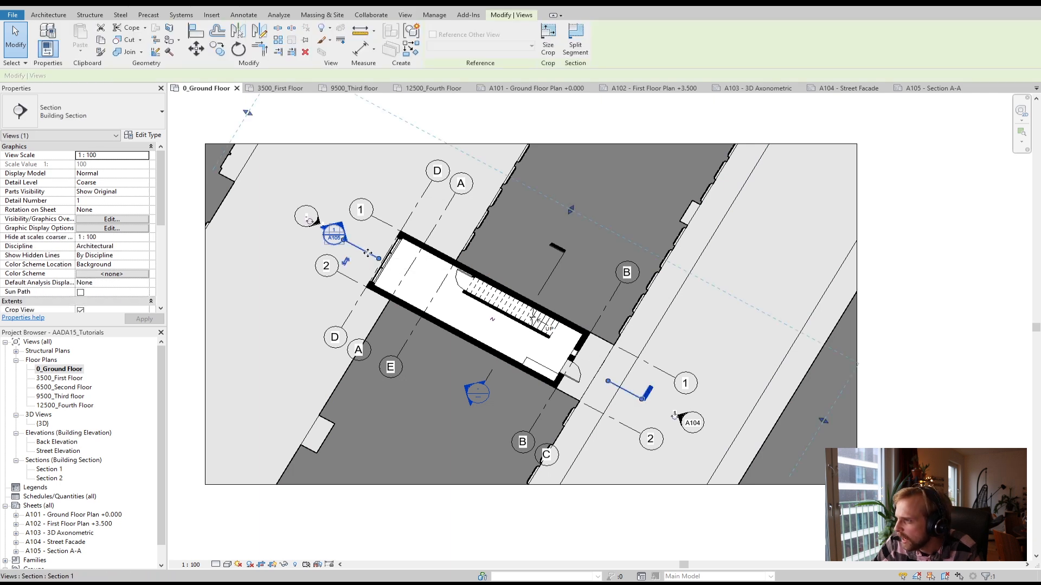
left_click_drag(375, 246, 379, 237)
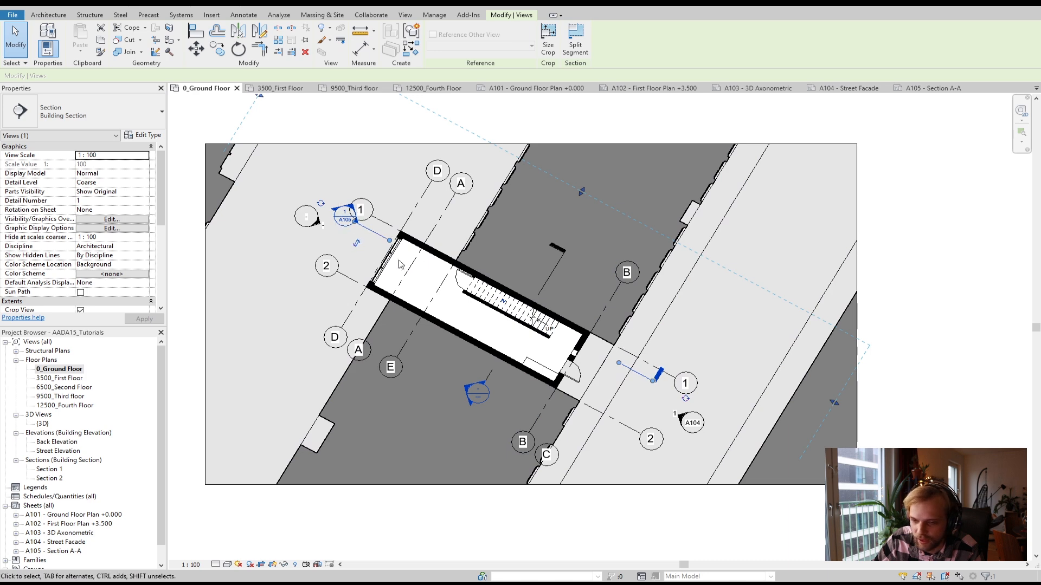
Reopen the Section 1 view and examine how the stairs, floors and walls are cut
double_click(59, 378)
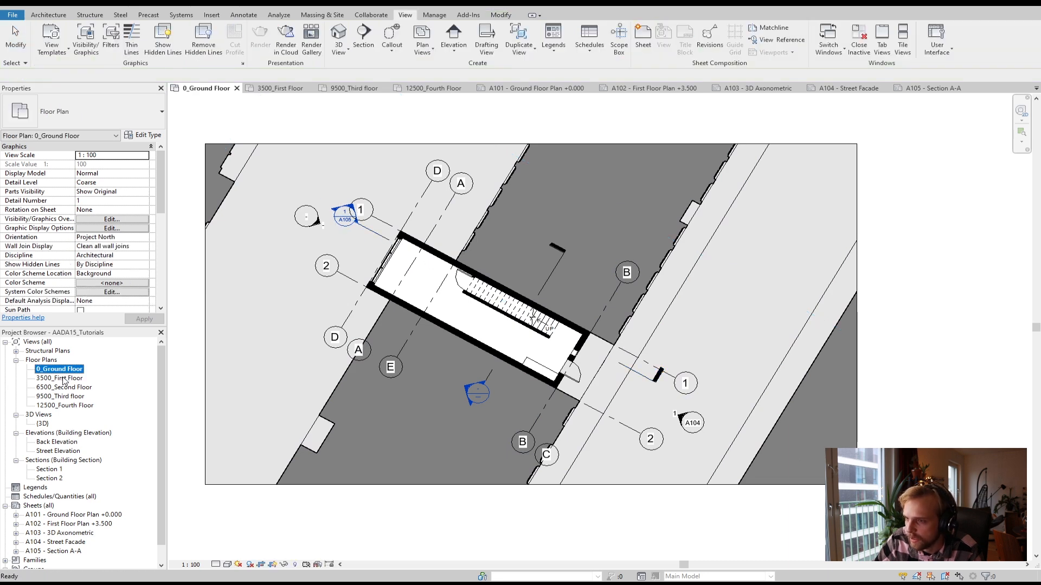
left_click(52, 478)
double_click(54, 479)
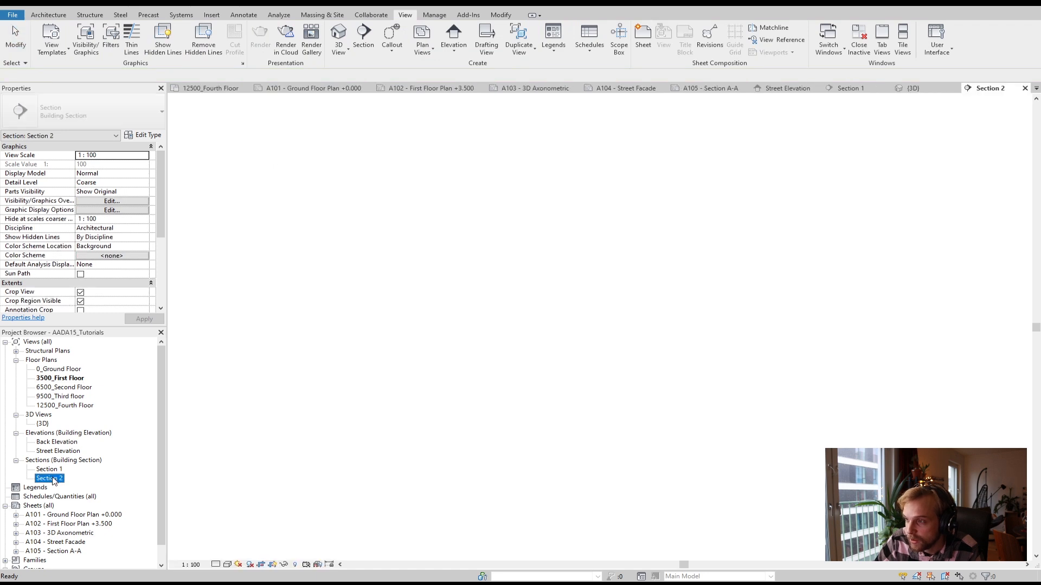
double_click(57, 471)
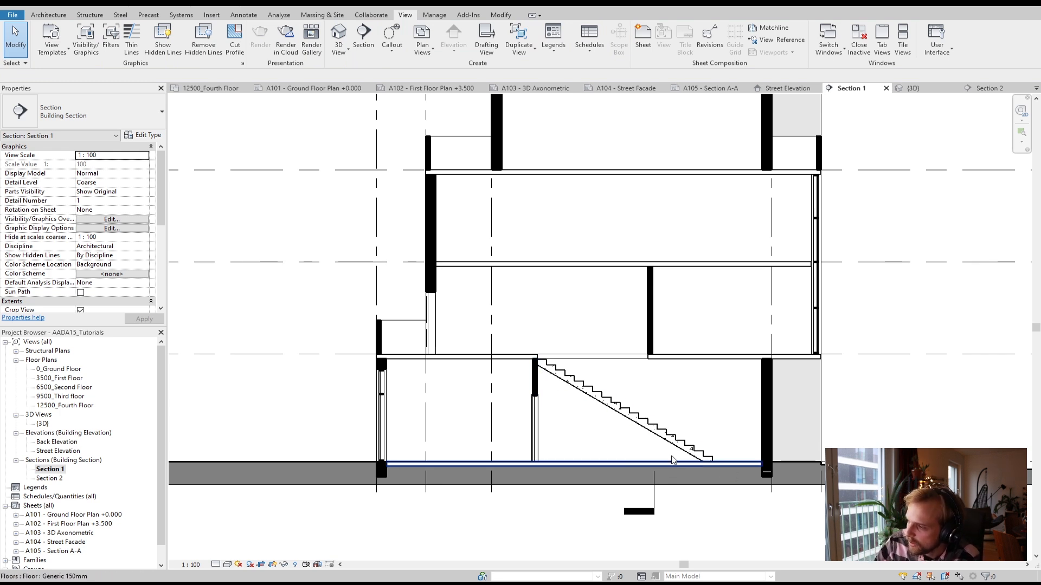
scroll(625, 422, "up", 1)
middle_click_drag(625, 422, 562, 403)
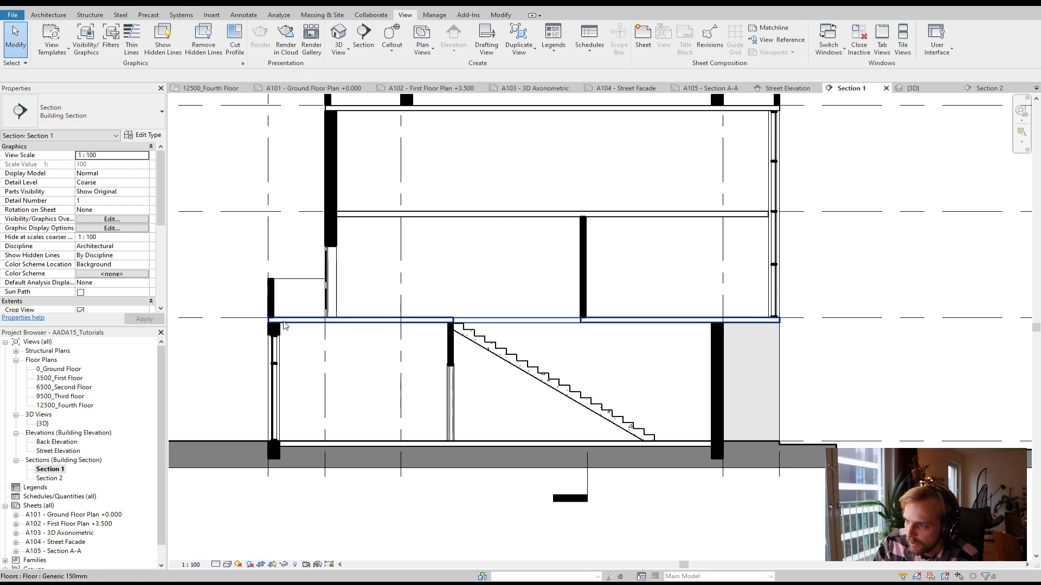
scroll(372, 318, "down", 1)
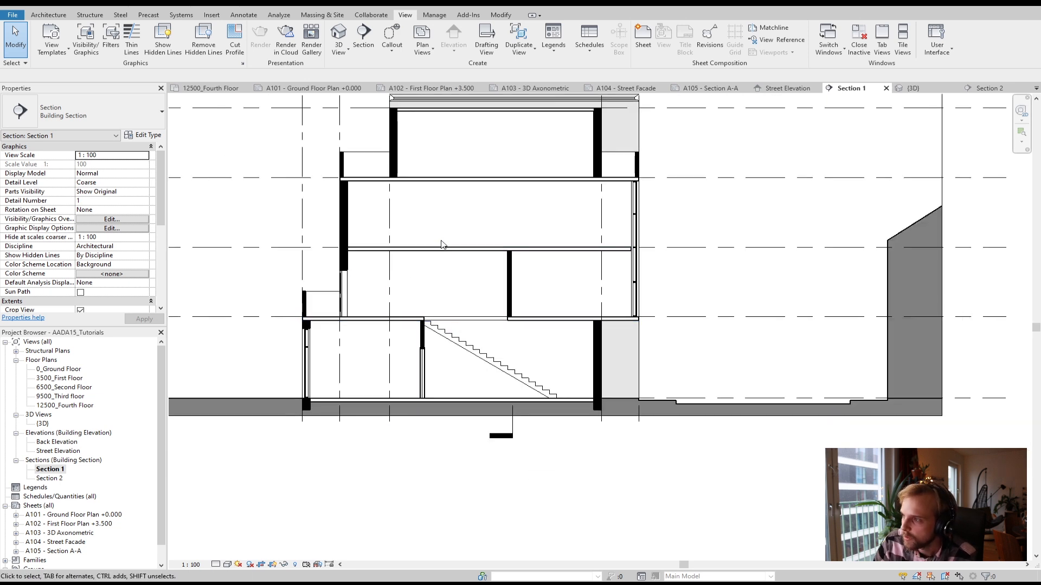
middle_click_drag(440, 244, 413, 341)
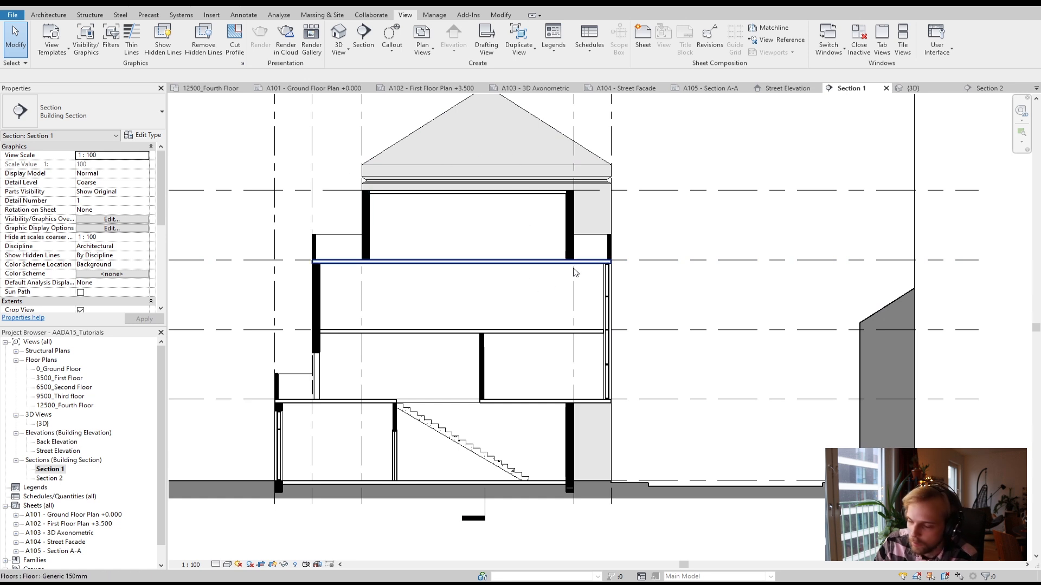
mouse_move(419, 387)
middle_mouse_down()
mouse_move(429, 344)
mouse_move(436, 376)
middle_mouse_up()
scroll(422, 343, "up", 1)
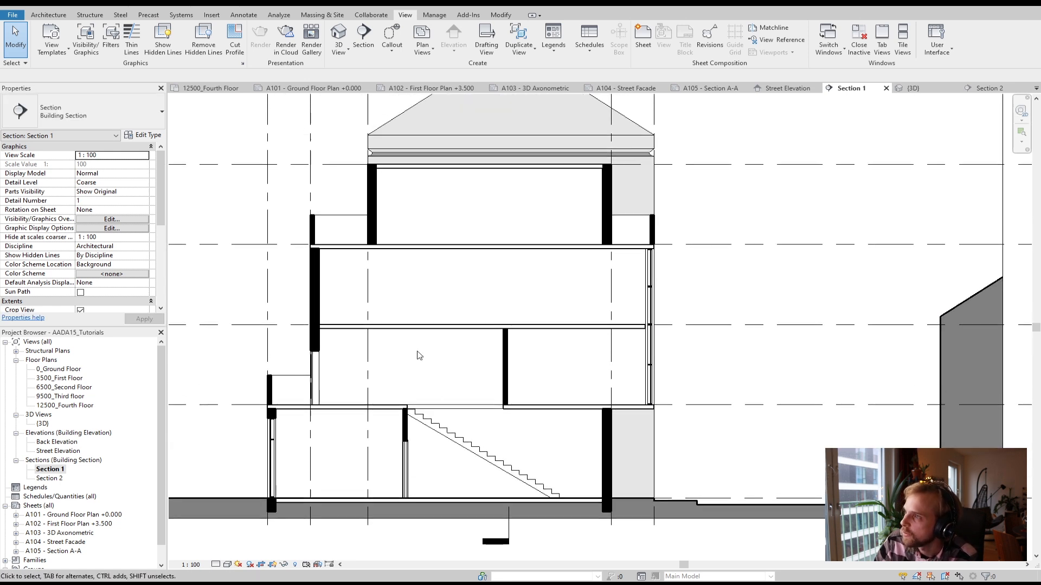
In Section 1's visibility/graphic overrides, set the Stairs cut lines to a Solid pattern, black color and weight 5
left_click(87, 50)
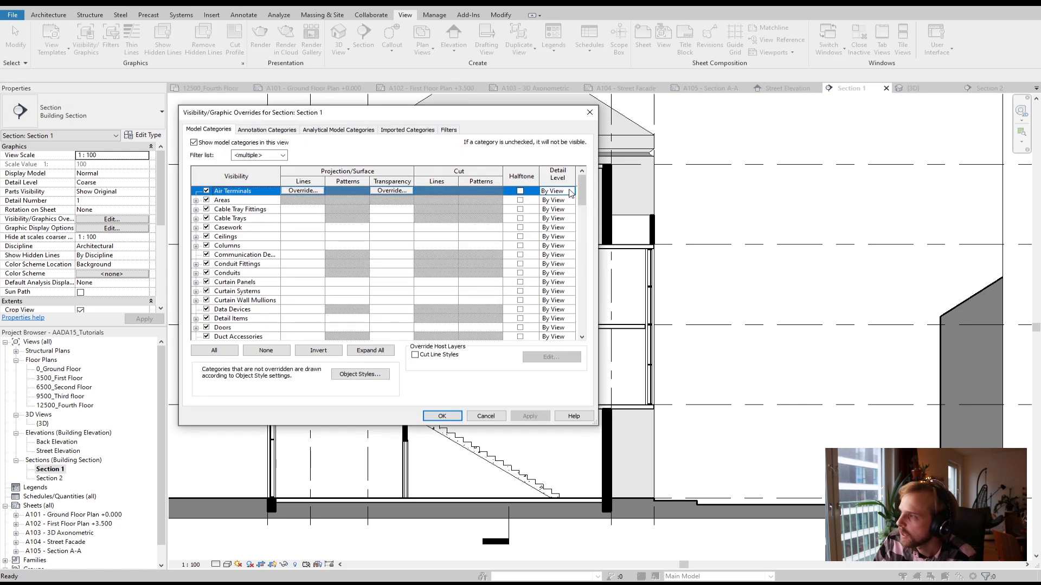
left_click_drag(584, 189, 561, 291)
scroll(562, 291, "down", 6)
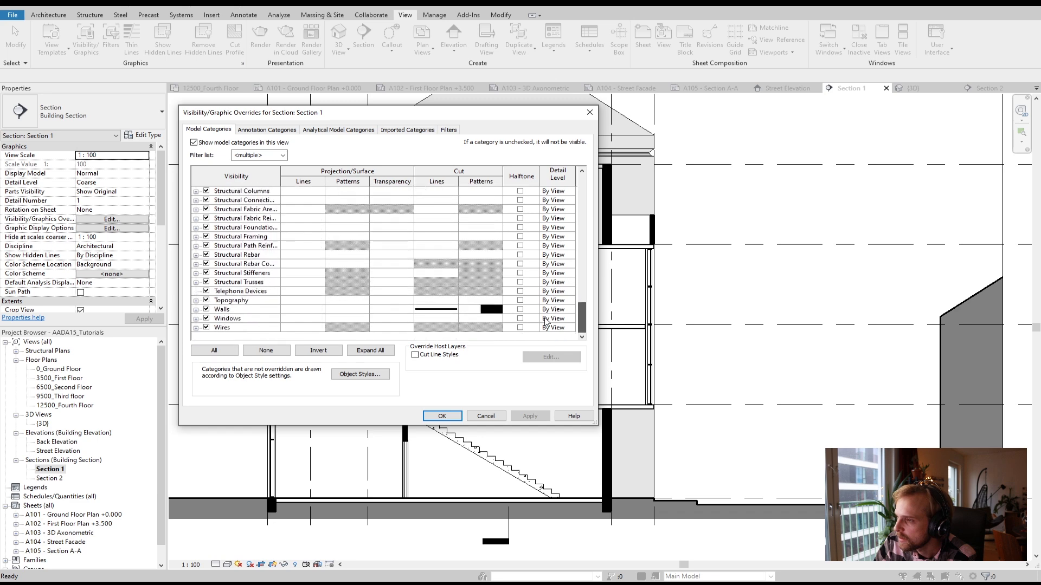
scroll(552, 295, "up", 4)
scroll(551, 296, "up", 2)
left_click(237, 301)
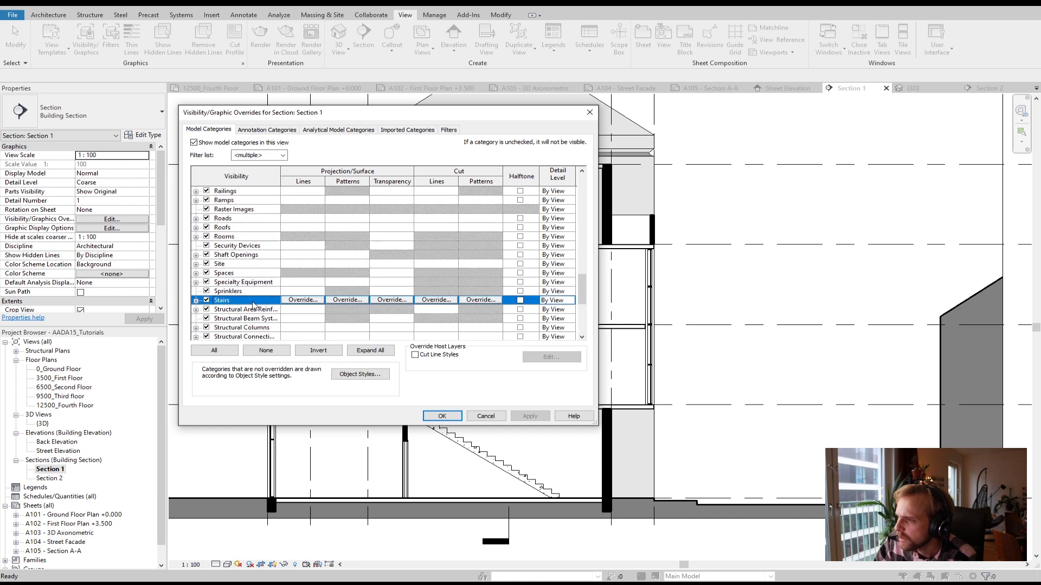
left_click(438, 299)
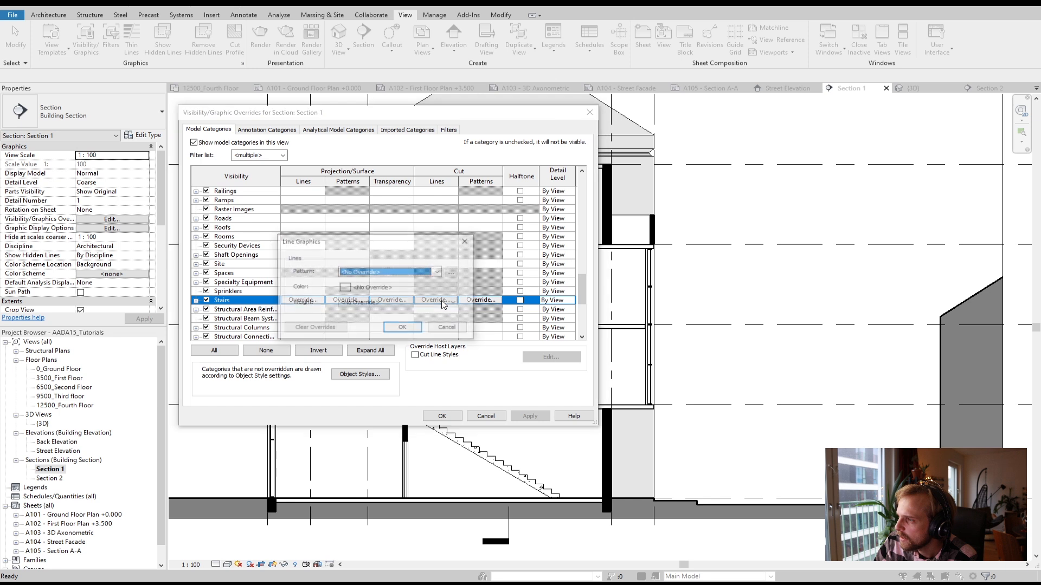
left_click(387, 272)
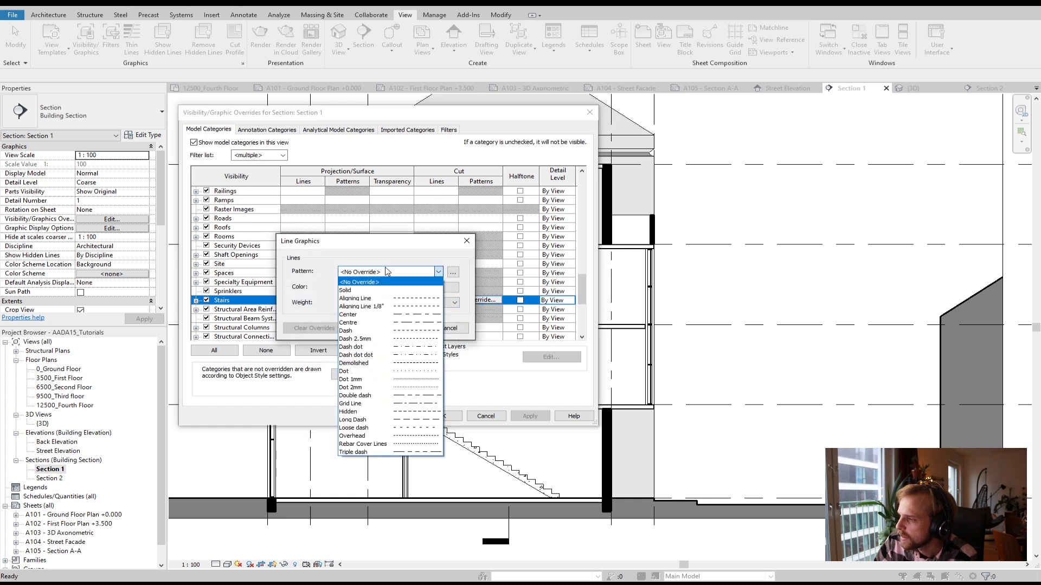
left_click(358, 290)
left_click(380, 287)
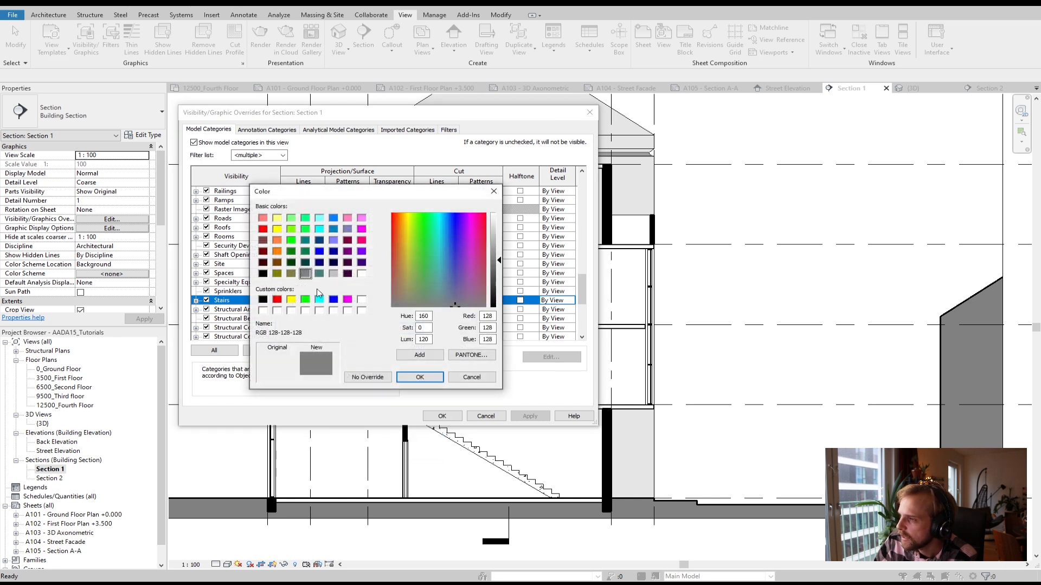
left_click(265, 300)
left_click(419, 377)
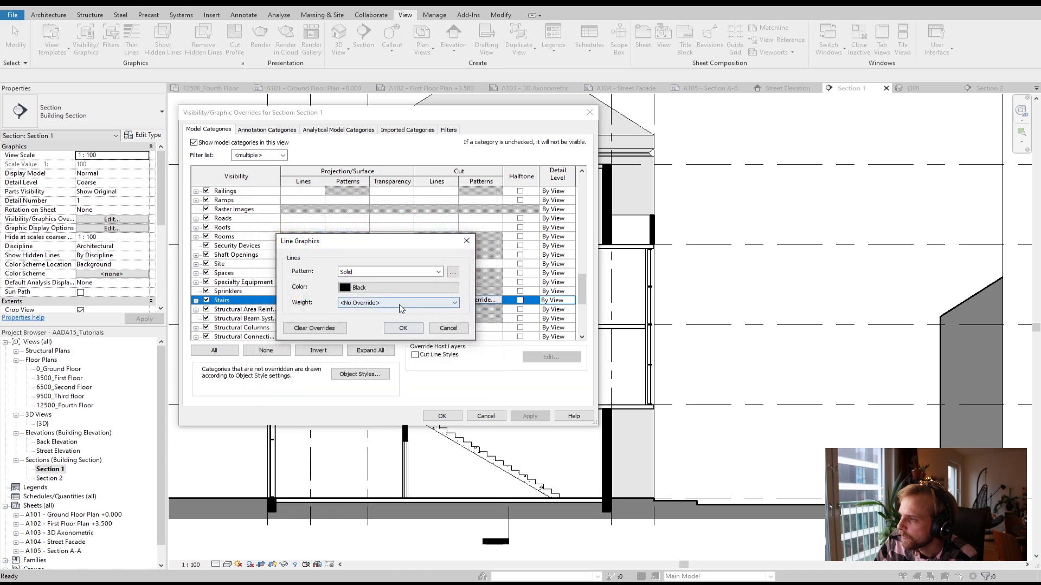
left_click(399, 303)
left_click(404, 348)
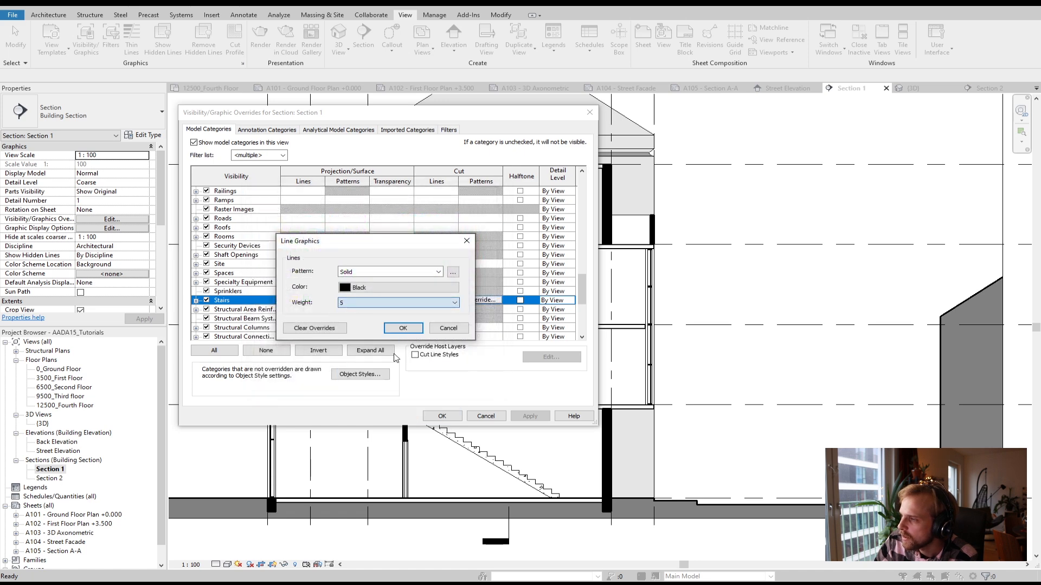
left_click(404, 329)
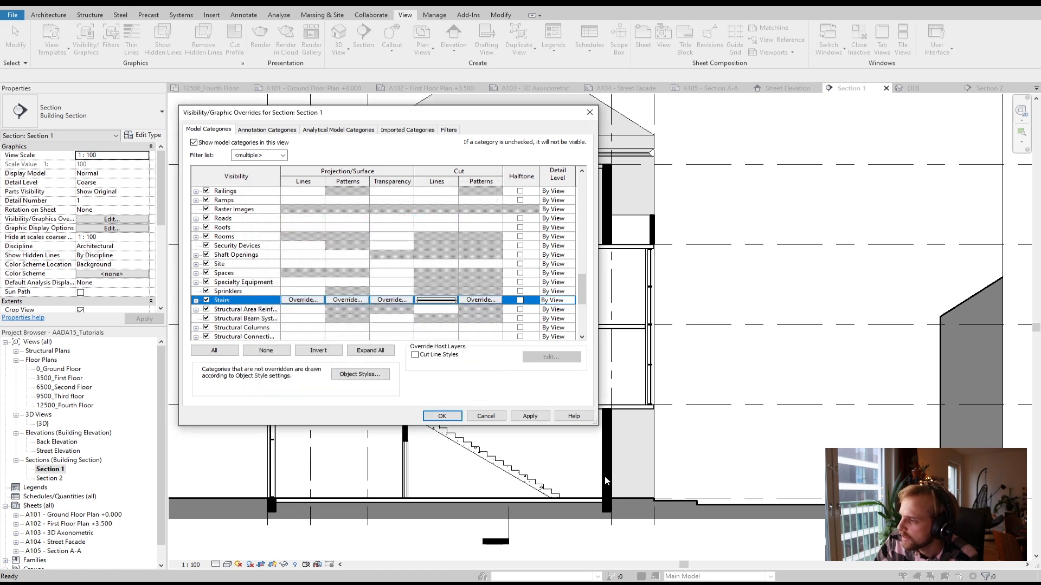
Override the Stairs cut pattern with a black solid fill background and apply the change to Section 1
left_click(474, 303)
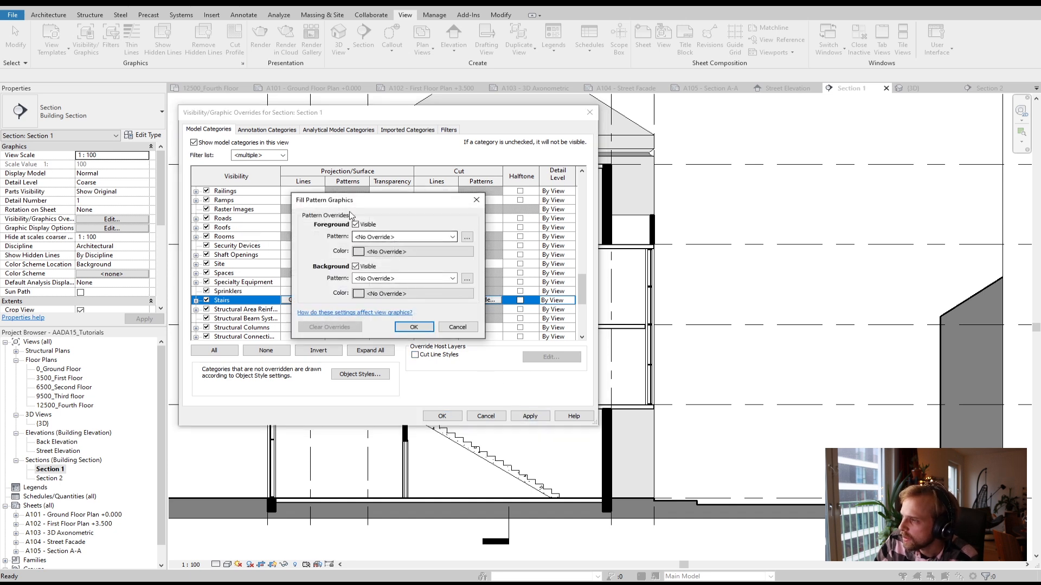
left_click(378, 279)
left_click(380, 293)
left_click(412, 293)
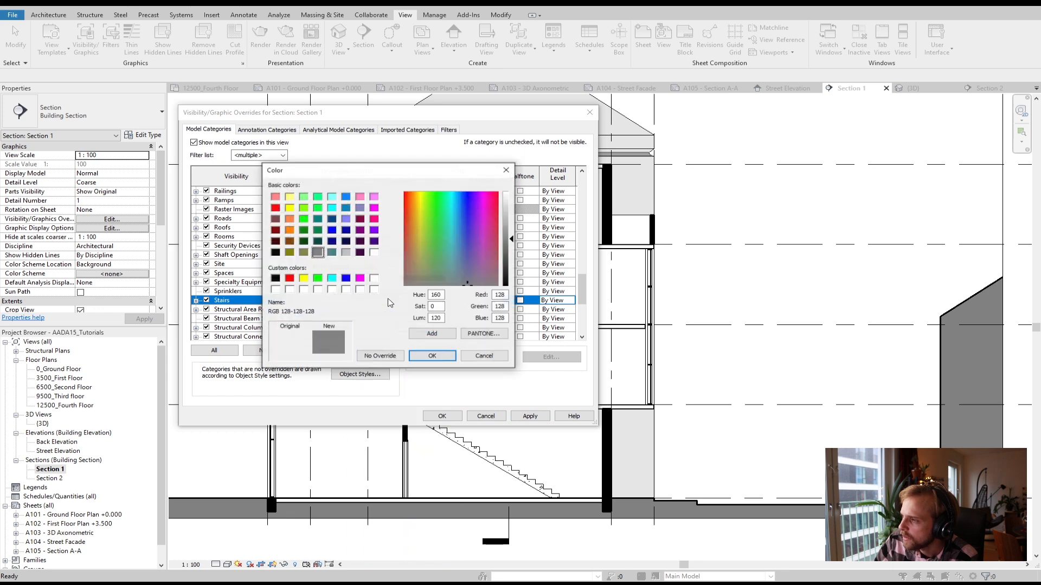
left_click(275, 278)
left_click(432, 357)
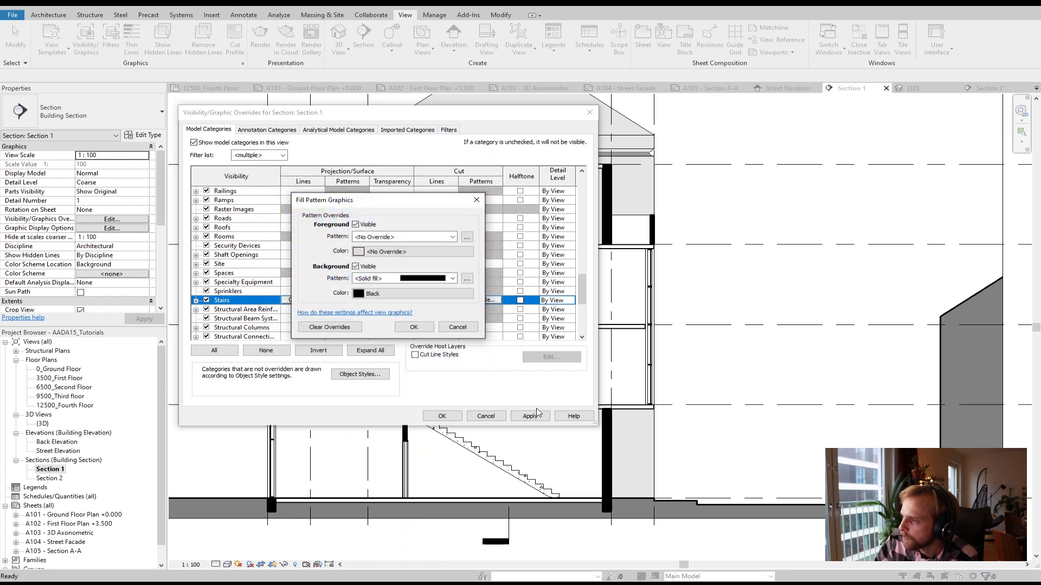
left_click(414, 326)
left_click(531, 416)
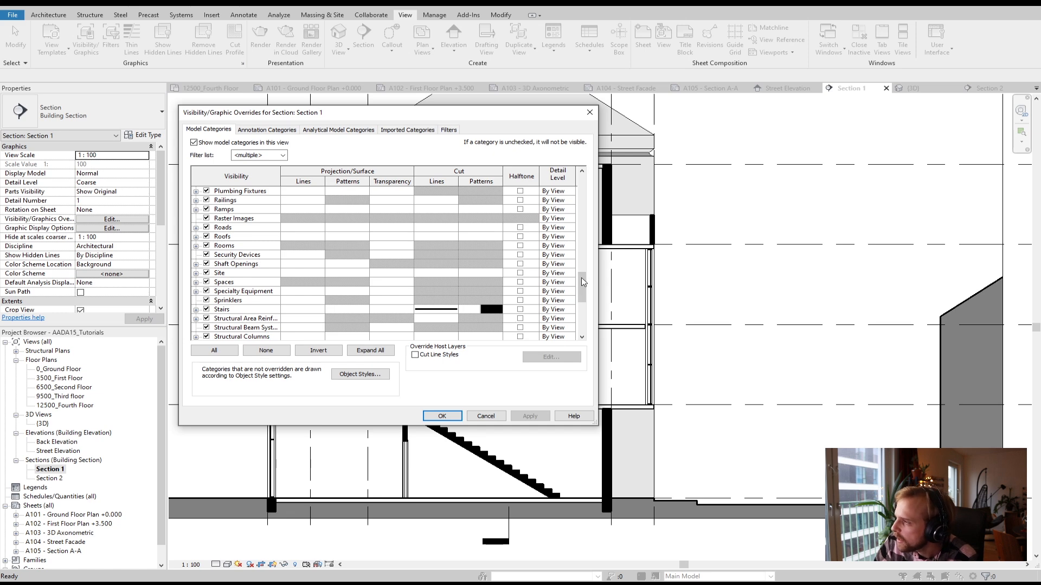
Override the Floors cut pattern in Section 1 with a black solid fill background
left_click_drag(583, 287, 564, 194)
scroll(559, 217, "down", 6)
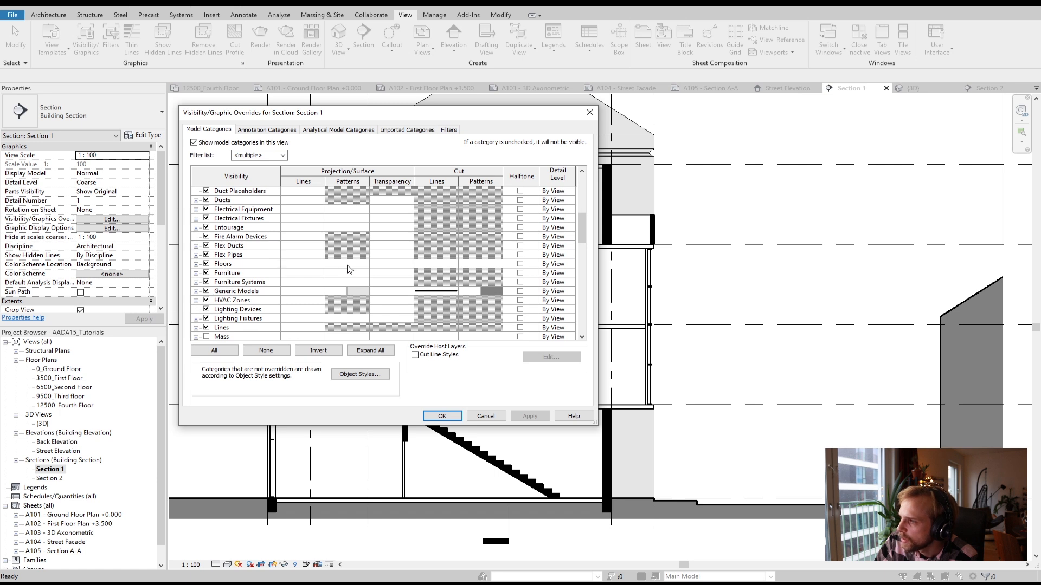
left_click(479, 264)
left_click(479, 264)
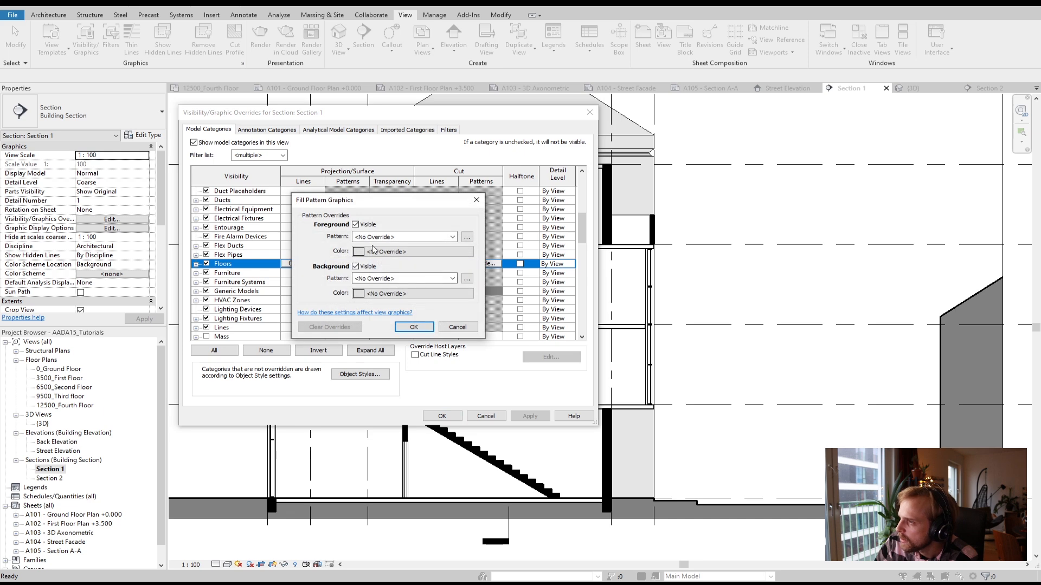
left_click(374, 293)
left_click(275, 278)
left_click(432, 355)
left_click(400, 278)
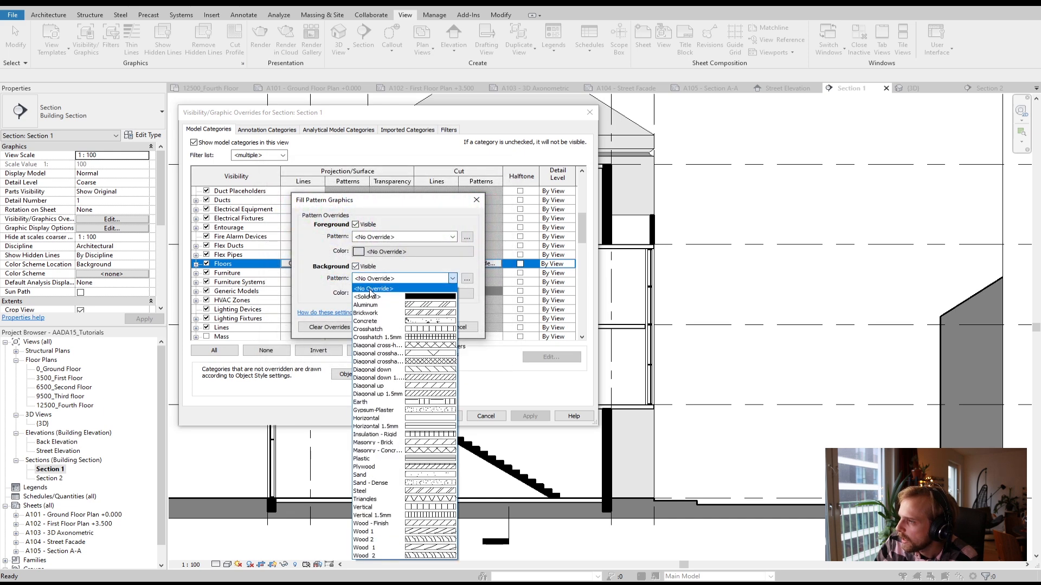
left_click(370, 296)
left_click(414, 327)
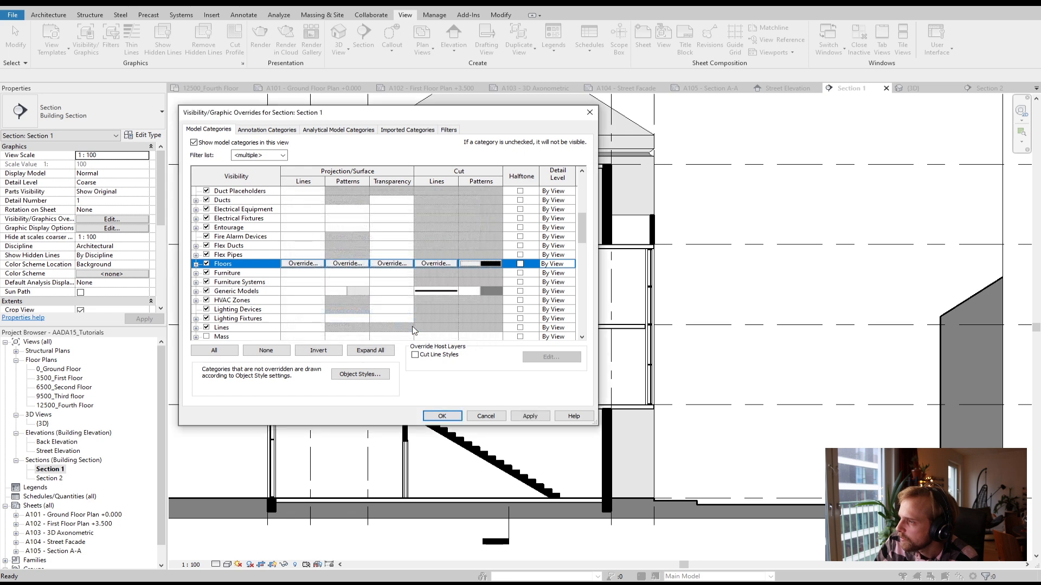
Override the Floors cut lines with a Solid pattern, black color and a heavier weight, and apply the overrides to Section 1
left_click(437, 265)
left_click(374, 272)
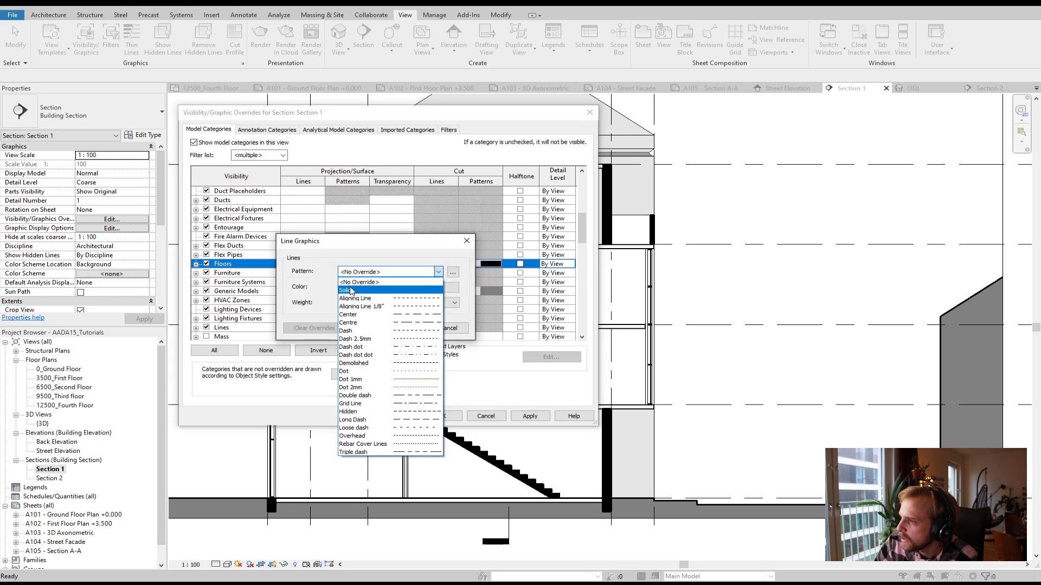
left_click(351, 291)
left_click(358, 287)
left_click(263, 299)
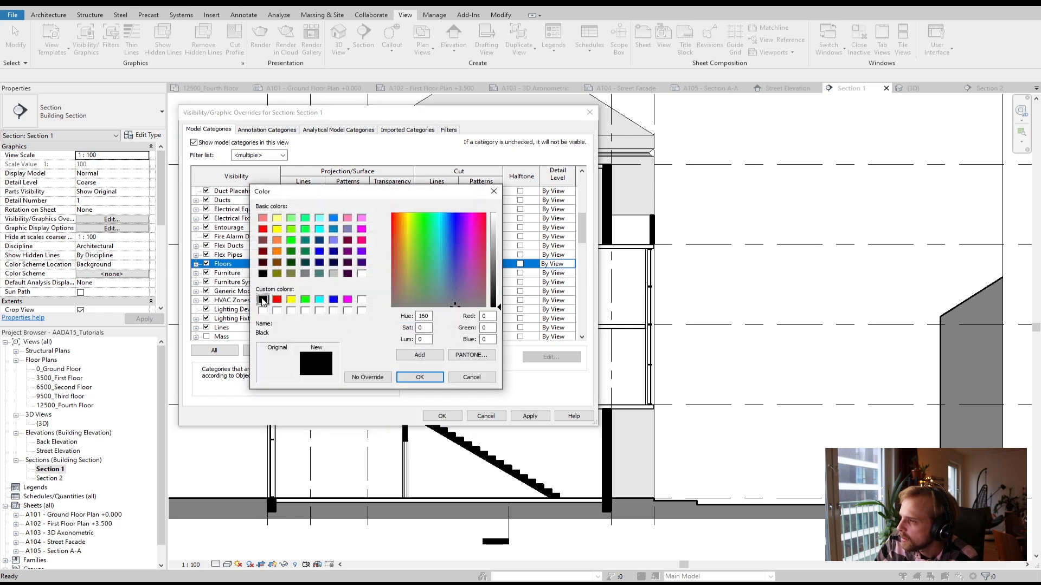
left_click(418, 378)
left_click(390, 302)
left_click(357, 342)
left_click(404, 328)
left_click(529, 415)
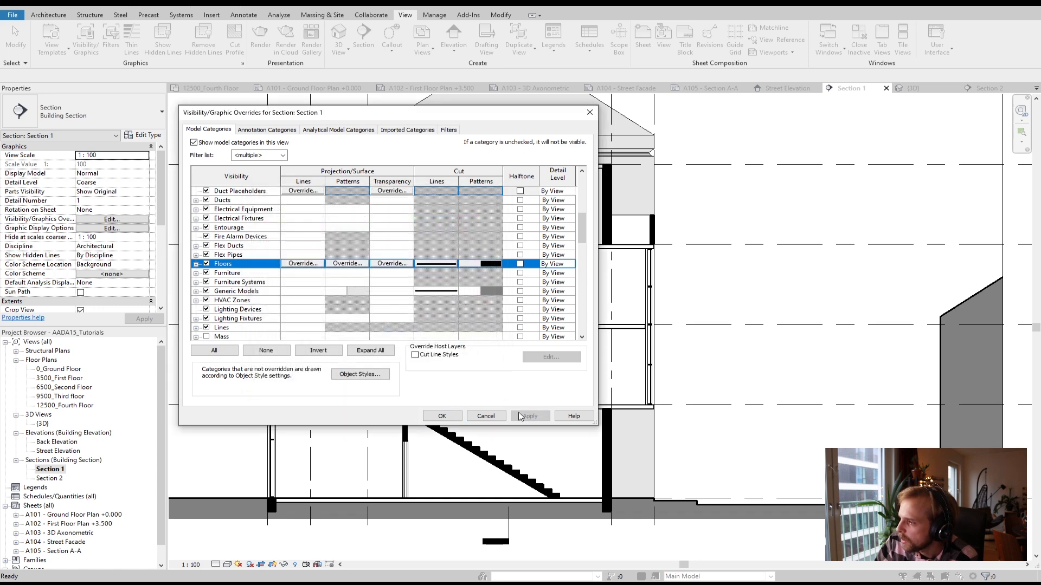
left_click(442, 416)
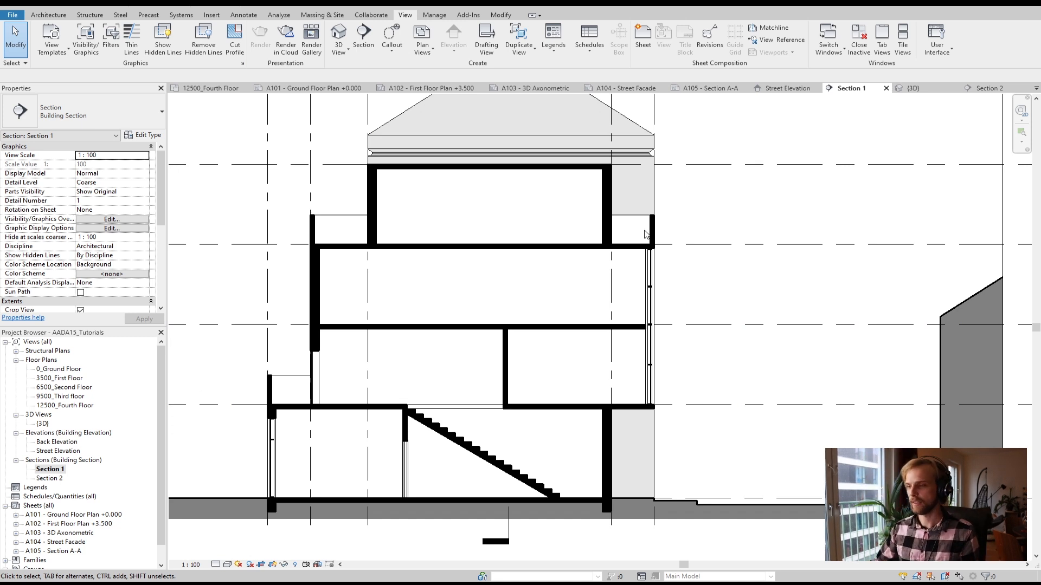
Review the restyled Section 1, and examine how sheets A105 - Section A-A and A104 - Street Facade look
scroll(409, 298, "down", 3)
middle_click_drag(410, 296, 411, 298)
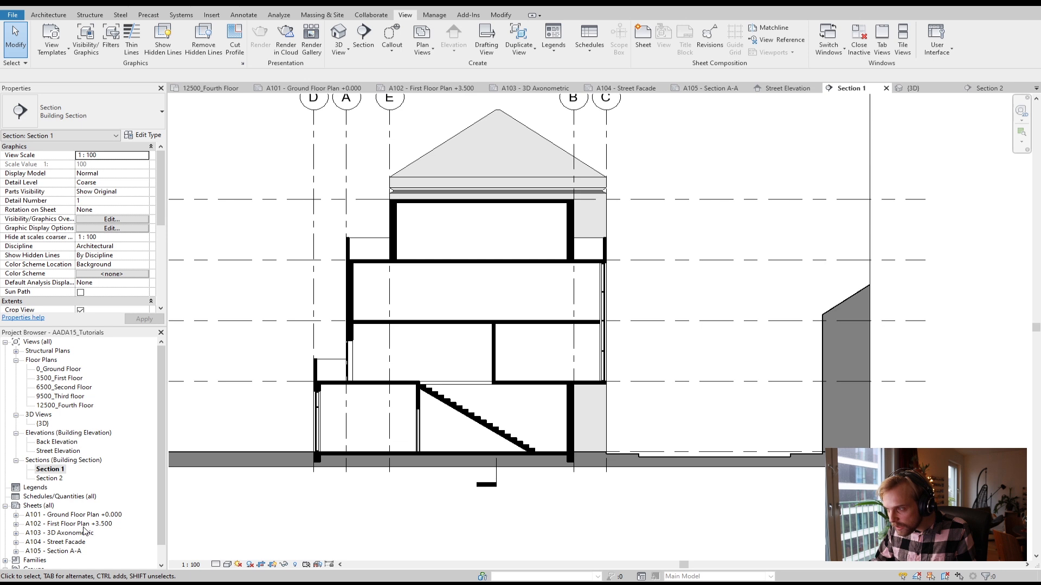
scroll(465, 340, "down", 2)
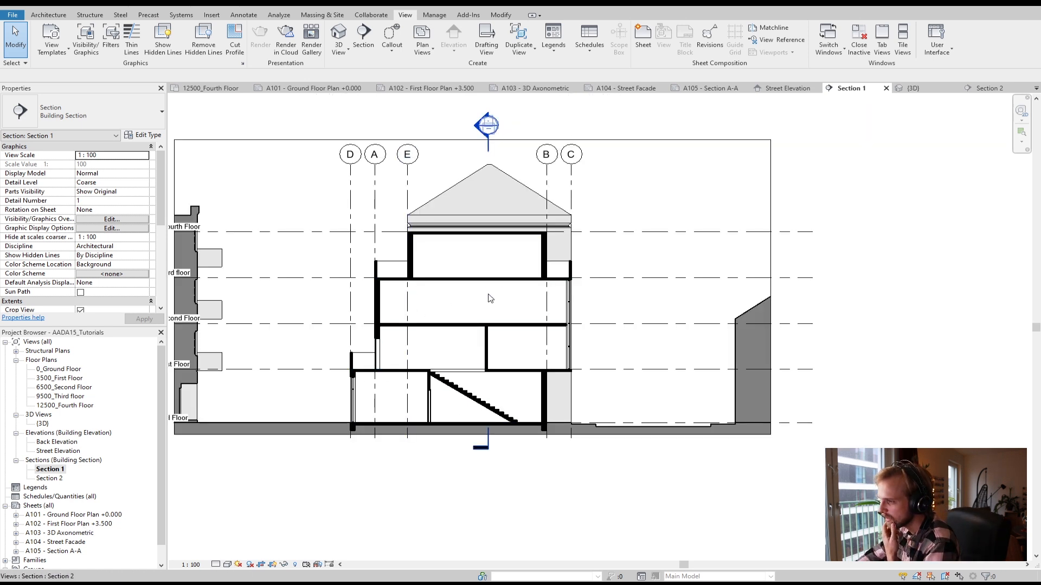
double_click(64, 550)
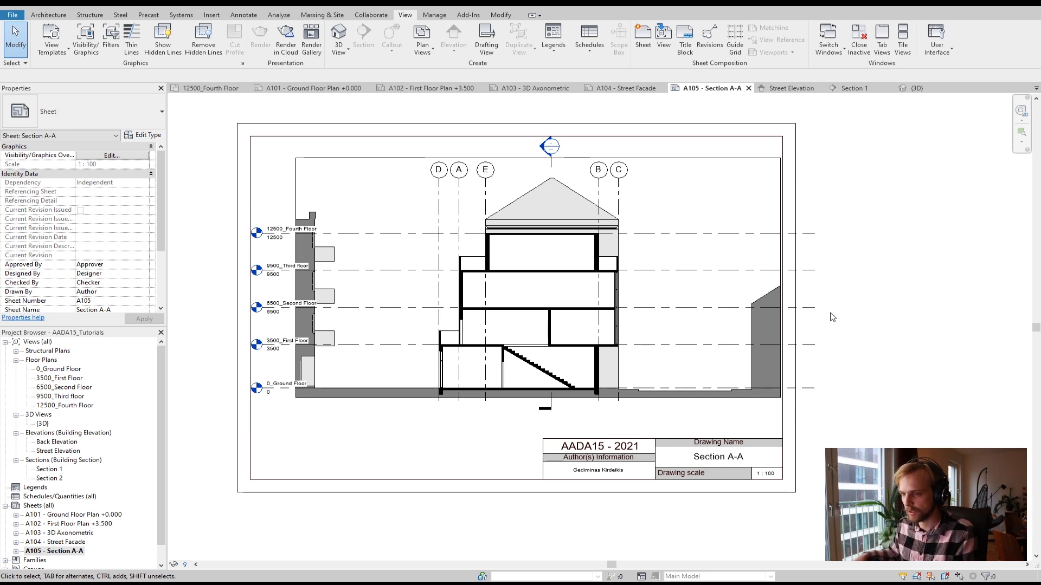
left_click(67, 543)
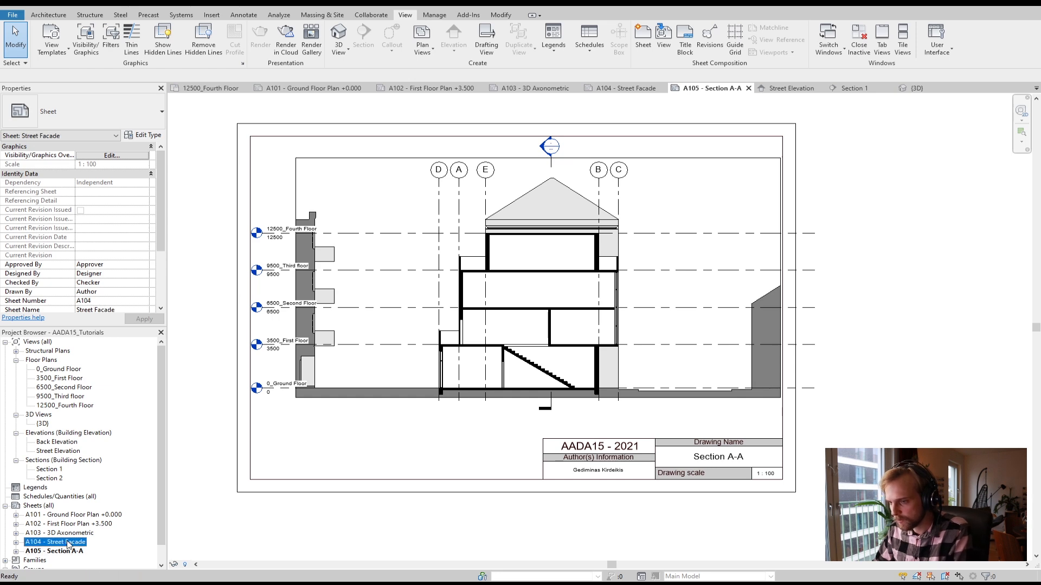
double_click(67, 544)
scroll(785, 330, "up", 2)
mouse_move(785, 331)
middle_mouse_down()
mouse_move(741, 365)
mouse_move(722, 365)
middle_mouse_up()
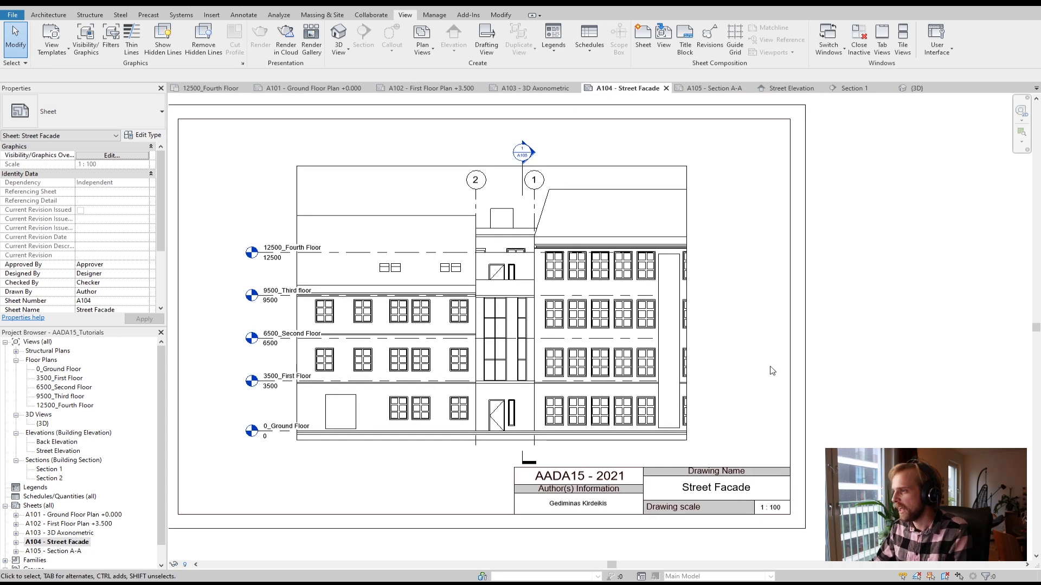
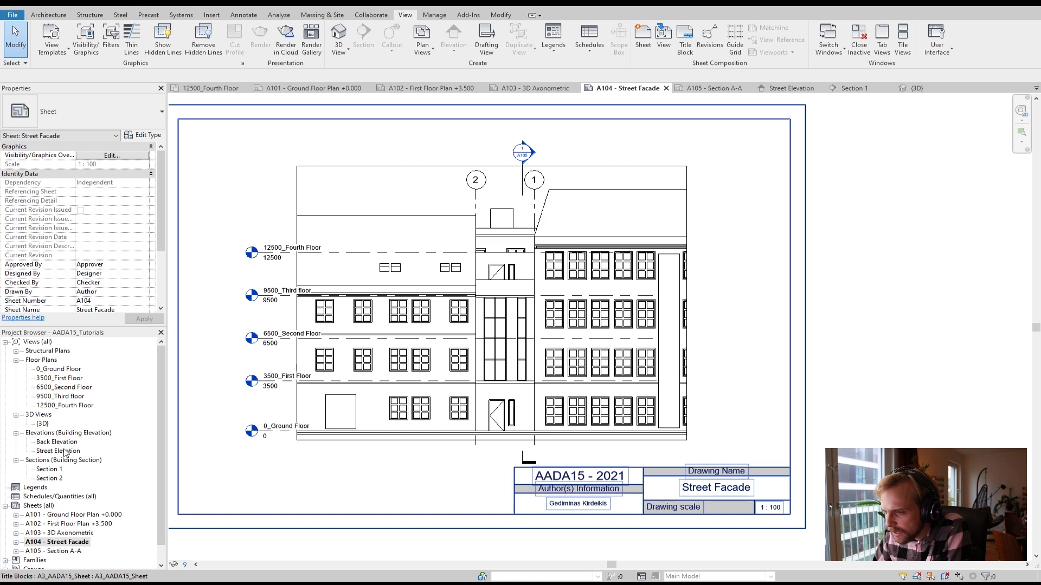
Turn on shadows in the Street Elevation view and open its sun settings
double_click(58, 451)
middle_click_drag(570, 438, 538, 508)
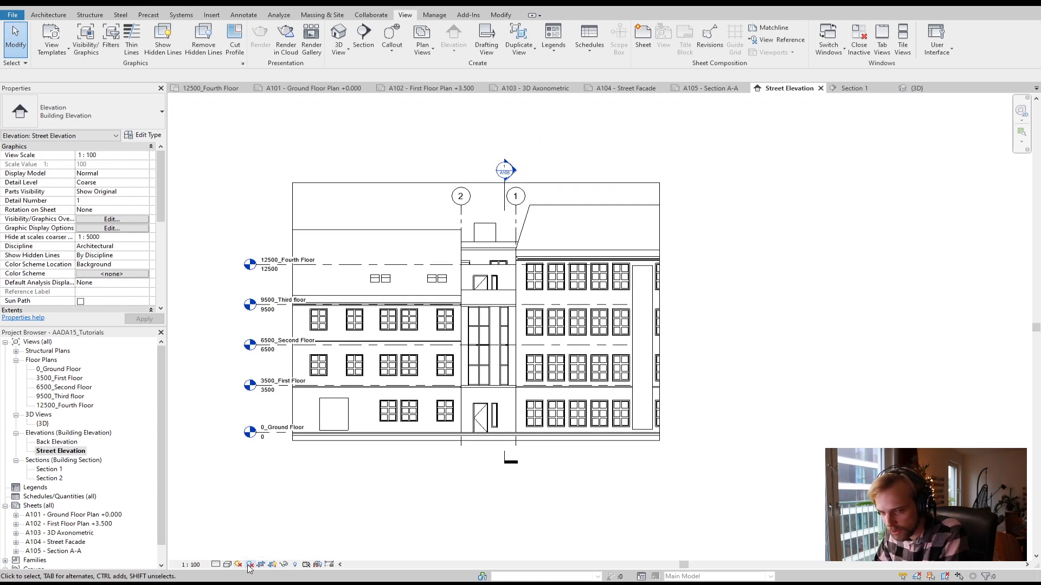
left_click(249, 565)
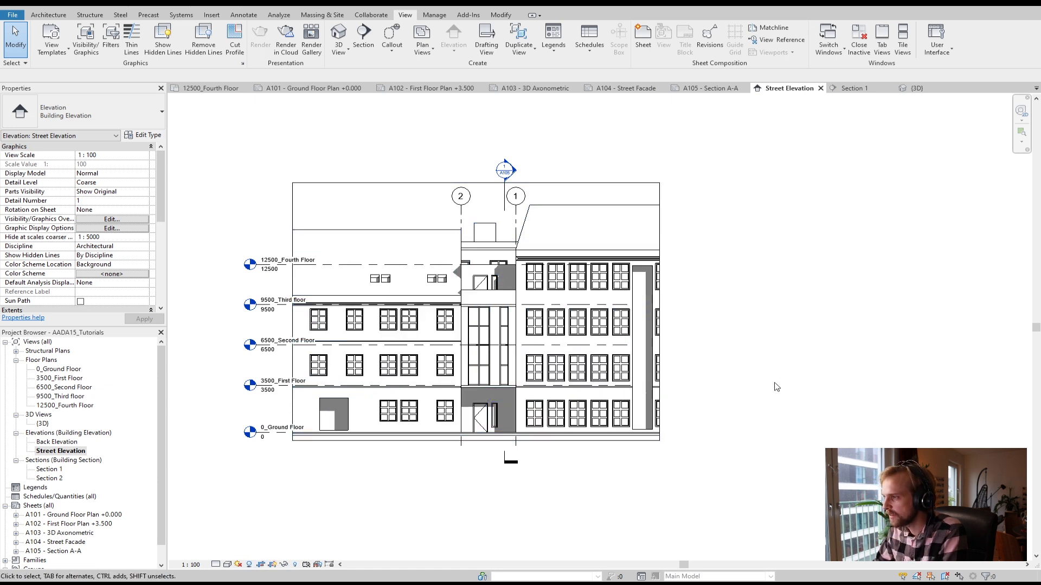
left_click(238, 565)
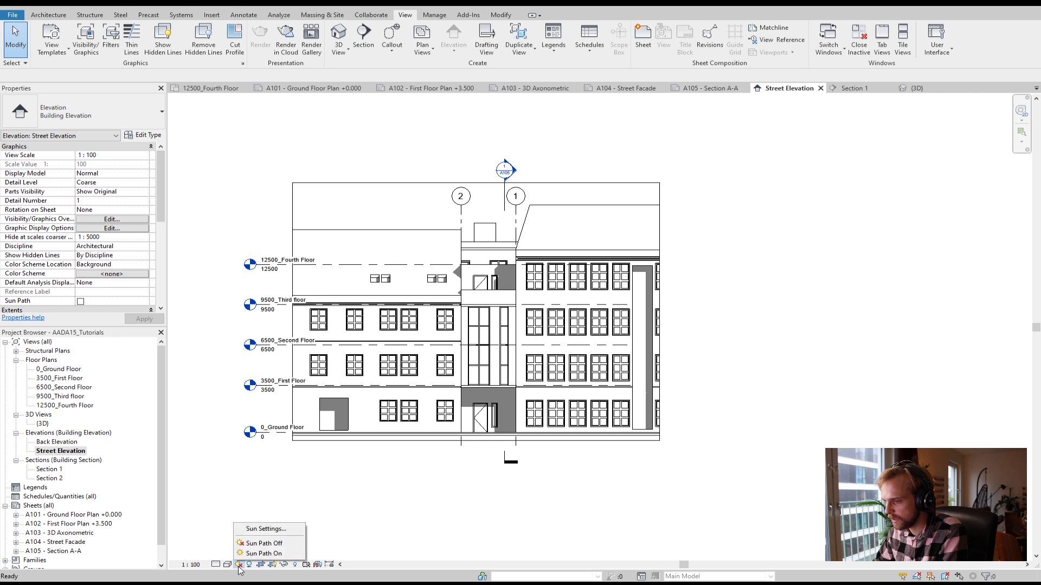
left_click(265, 529)
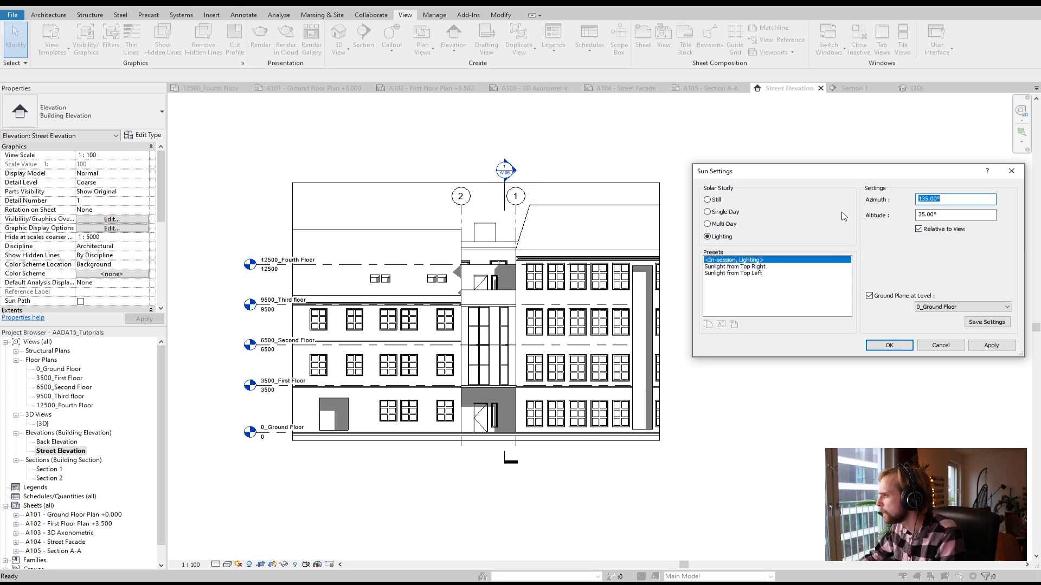
Try the Still solar study on the Street Elevation and shift the settings window beside the drawing
left_click(715, 201)
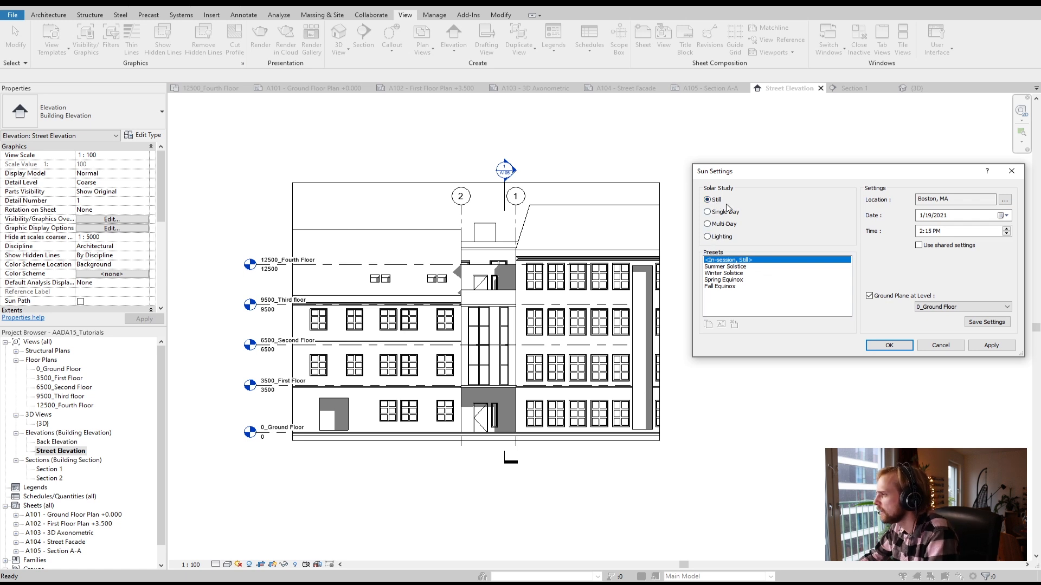
left_click(991, 346)
left_click_drag(837, 173, 774, 159)
Browse the project location map from Boston to the Malmö area, and leave the location settings without saving a change
left_click(940, 189)
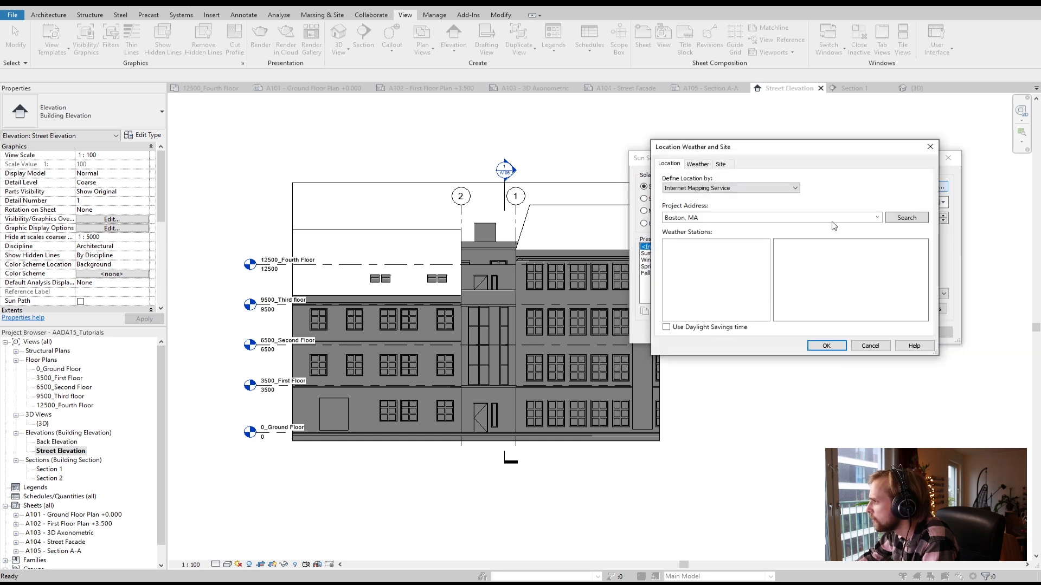
left_click(875, 218)
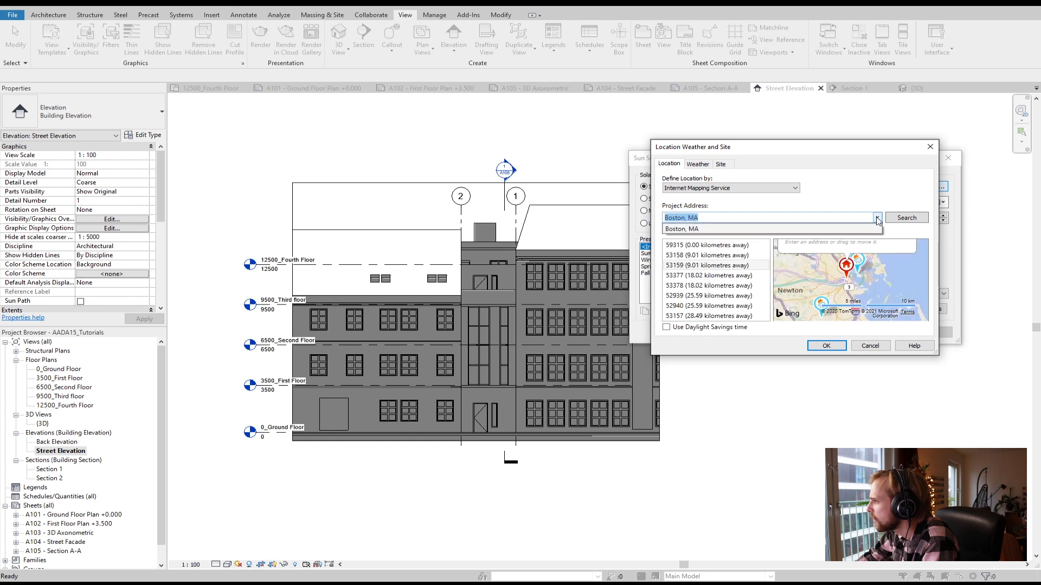
left_click(877, 218)
scroll(860, 286, "down", 4)
left_click_drag(879, 287, 771, 296)
scroll(804, 291, "down", 4)
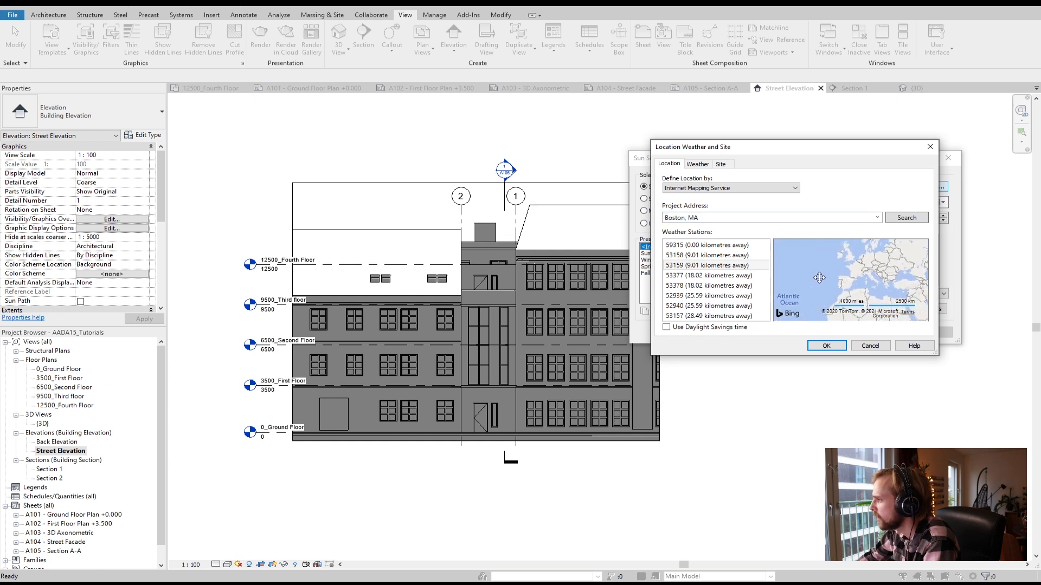
scroll(825, 278, "up", 3)
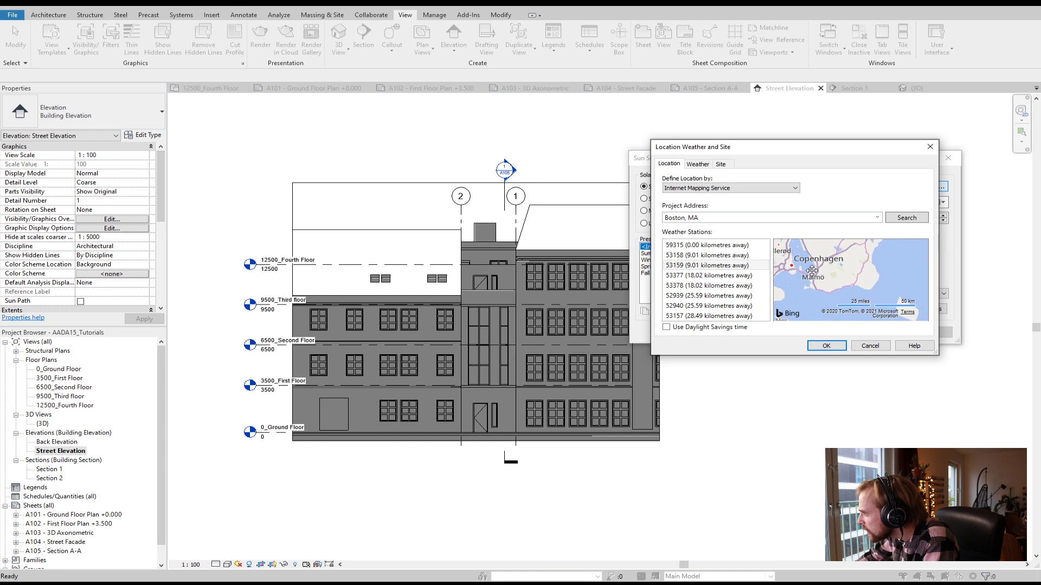
scroll(817, 274, "up", 5)
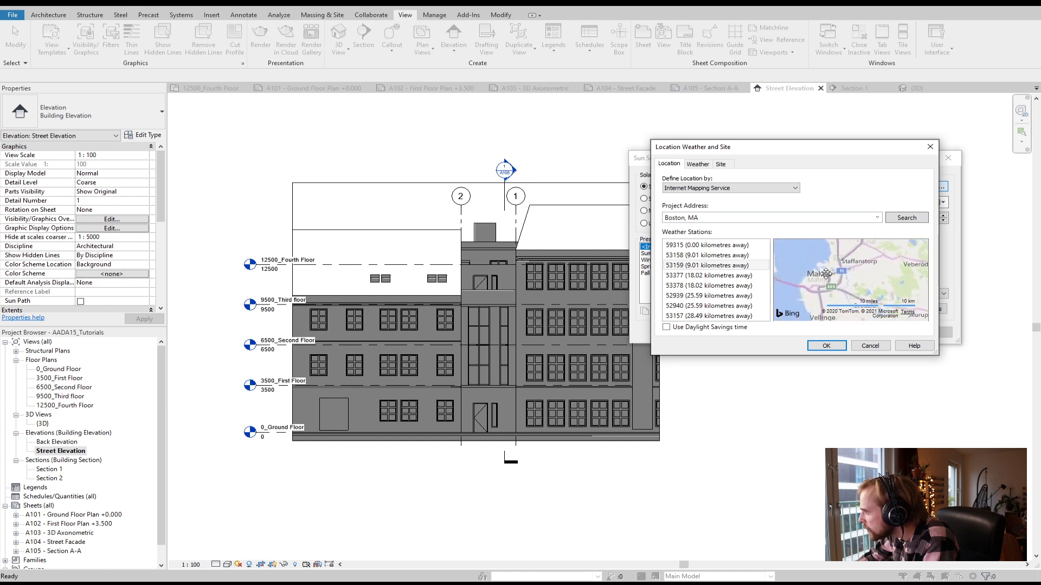
scroll(837, 261, "up", 1)
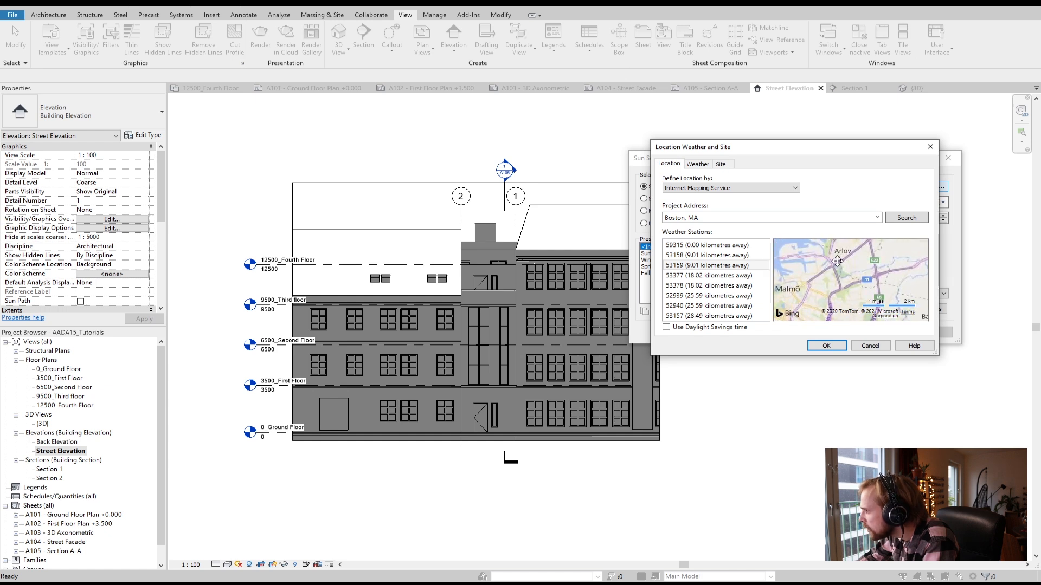
scroll(835, 268, "up", 1)
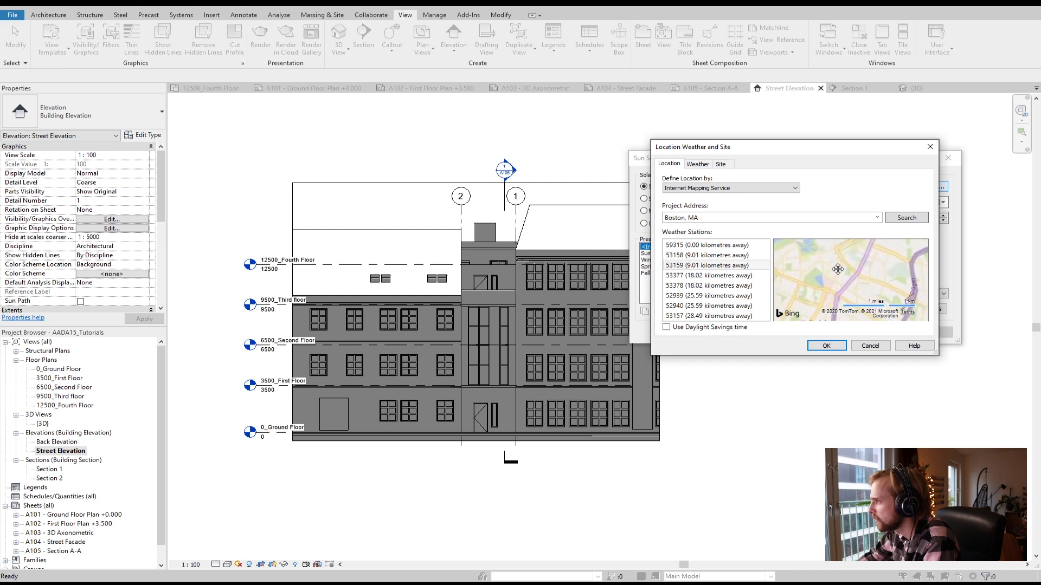
left_click(865, 346)
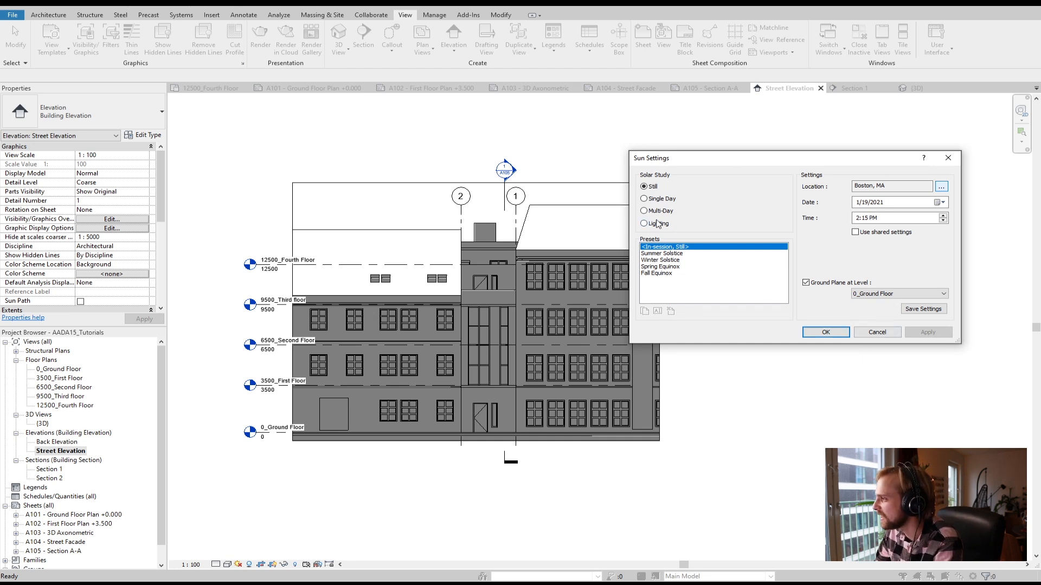
Return the solar study to Lighting and apply a sun altitude of 30°
left_click(656, 224)
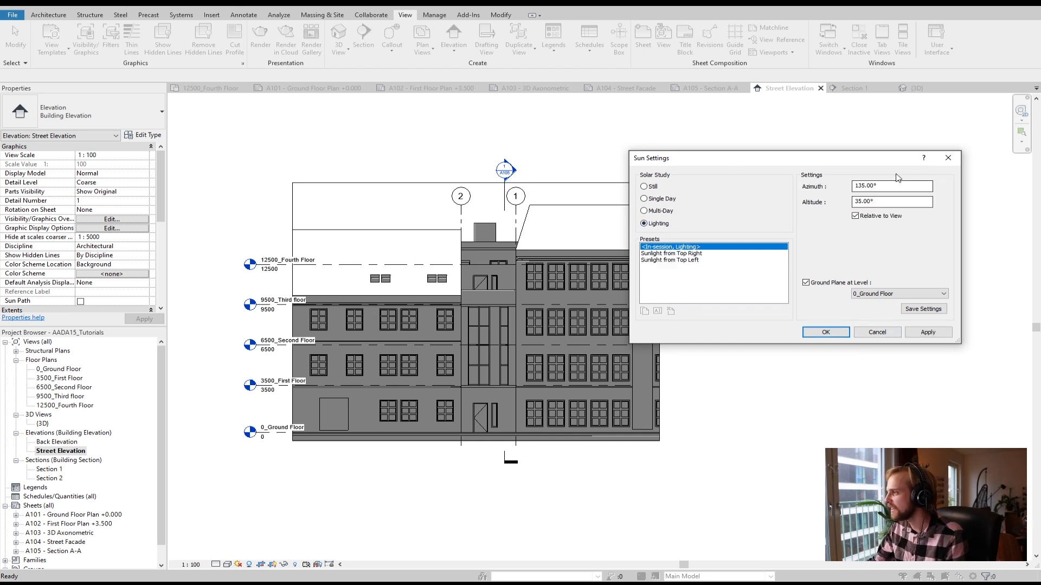
left_click(927, 332)
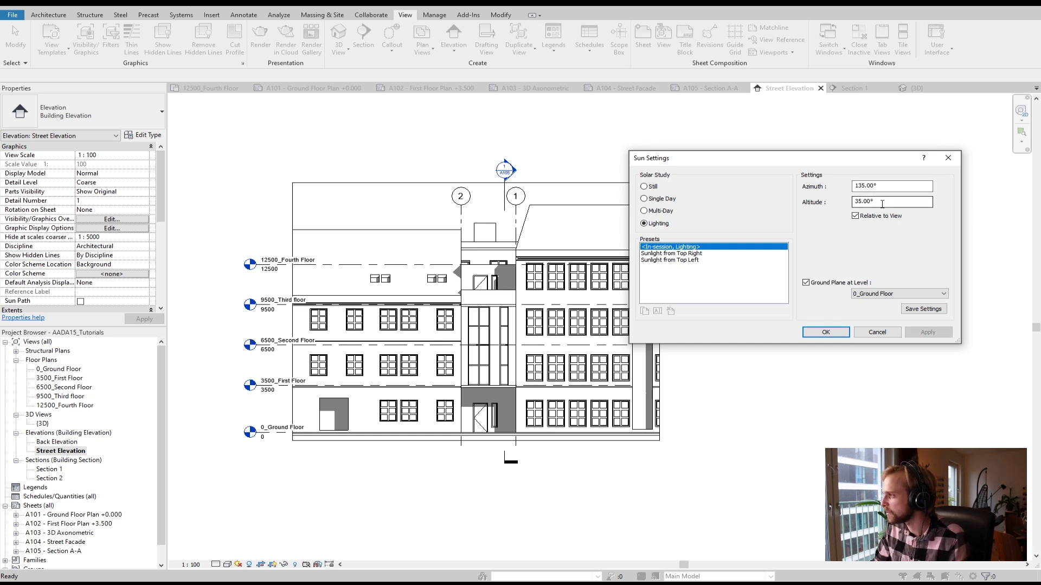
left_click_drag(882, 203, 815, 205)
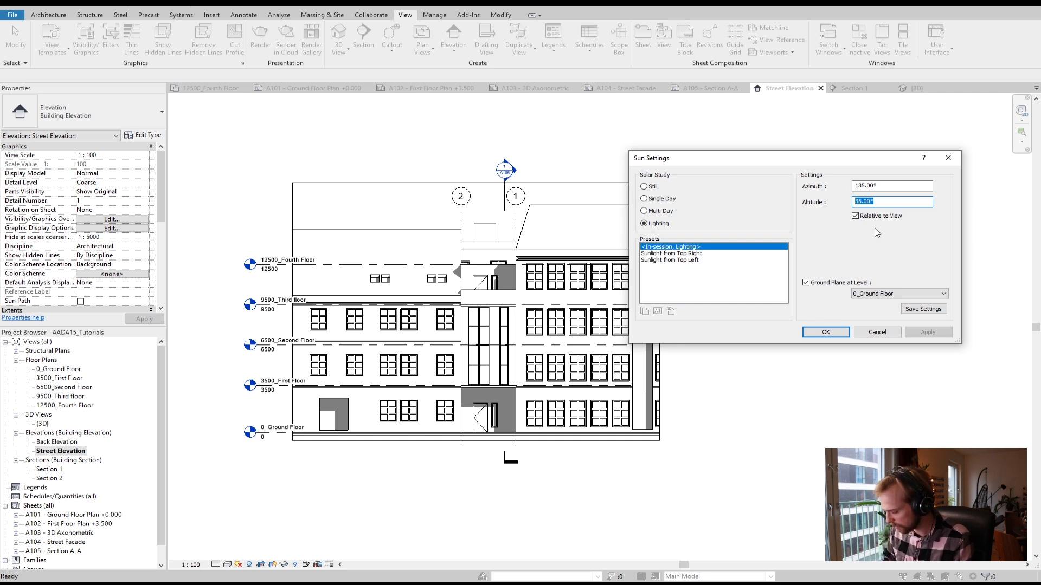
type("30")
key("Tab")
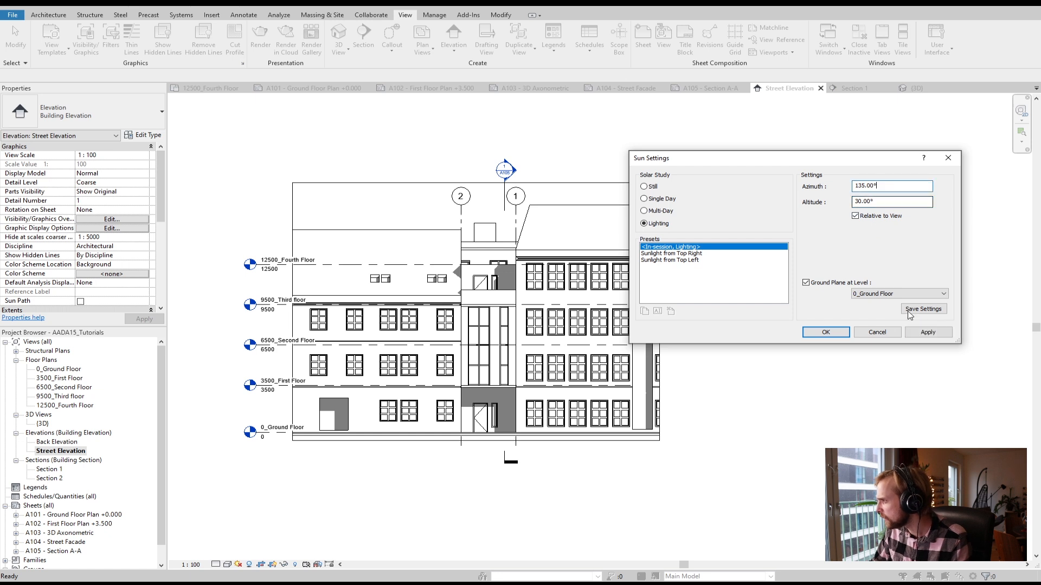
left_click(927, 332)
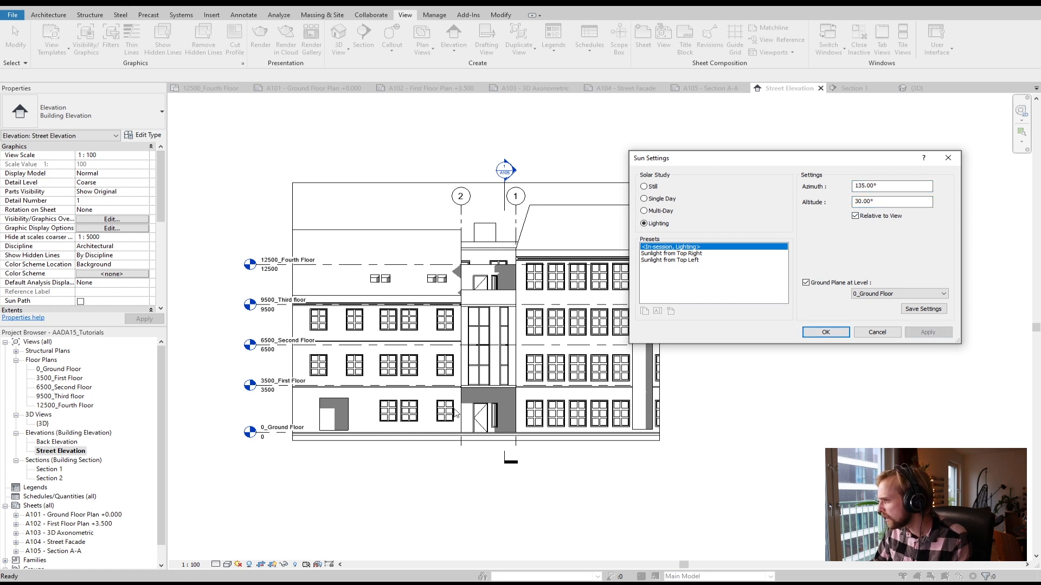
Set the sun azimuth to 115° and the altitude to 45°, applying both to the Street Elevation shadows
double_click(922, 186)
type("115")
key("Tab")
left_click(928, 332)
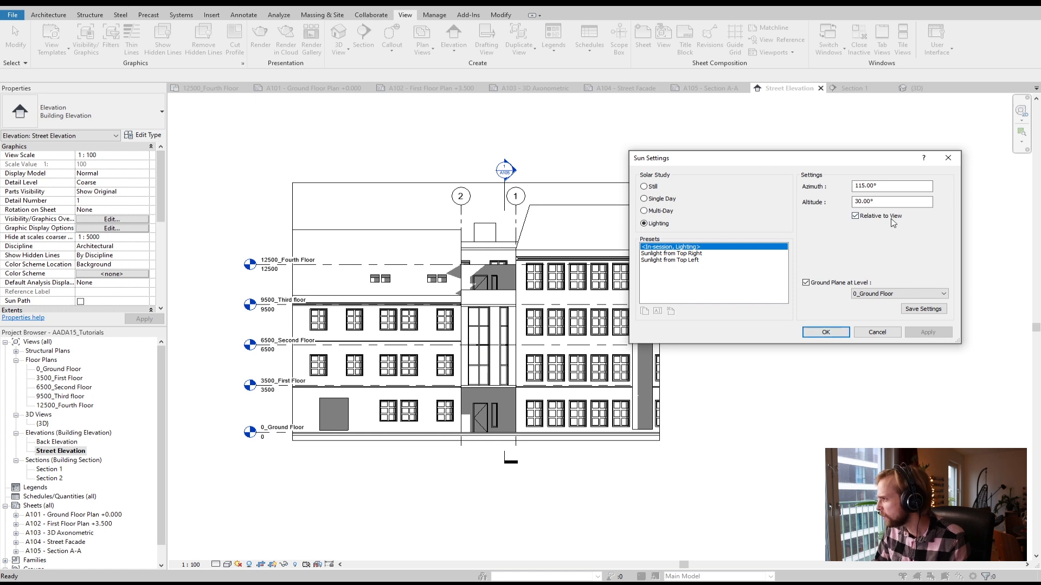
left_click_drag(882, 202, 820, 200)
type("45")
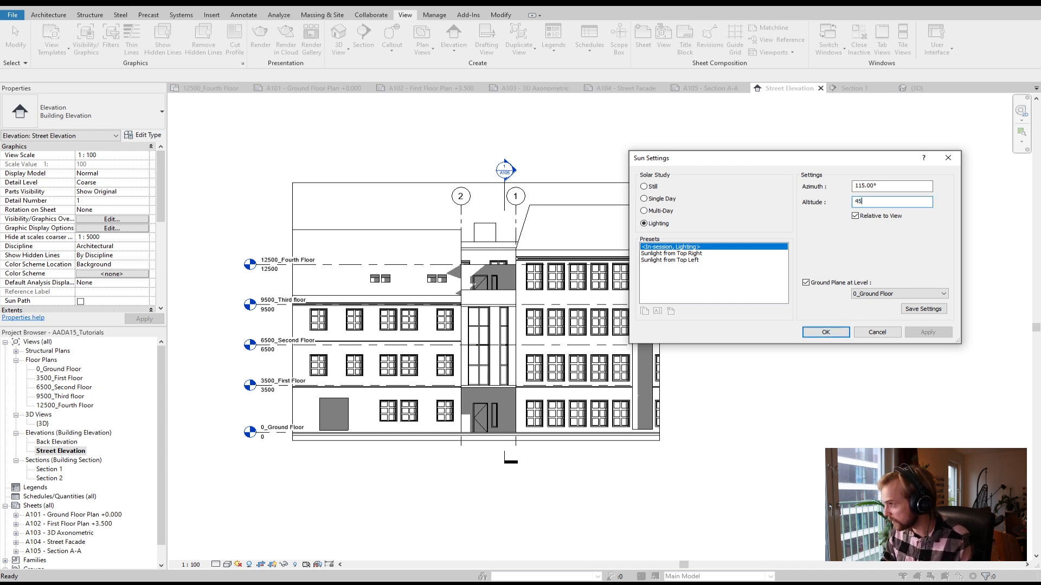
left_click(927, 332)
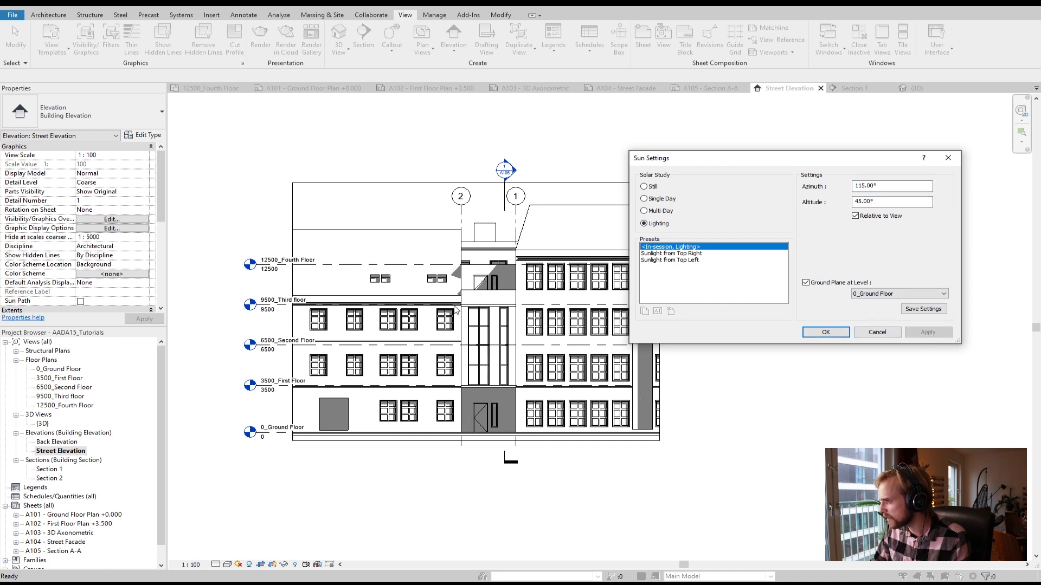
Accept the sun settings and check the resulting shadows on the Street Elevation
left_click(826, 332)
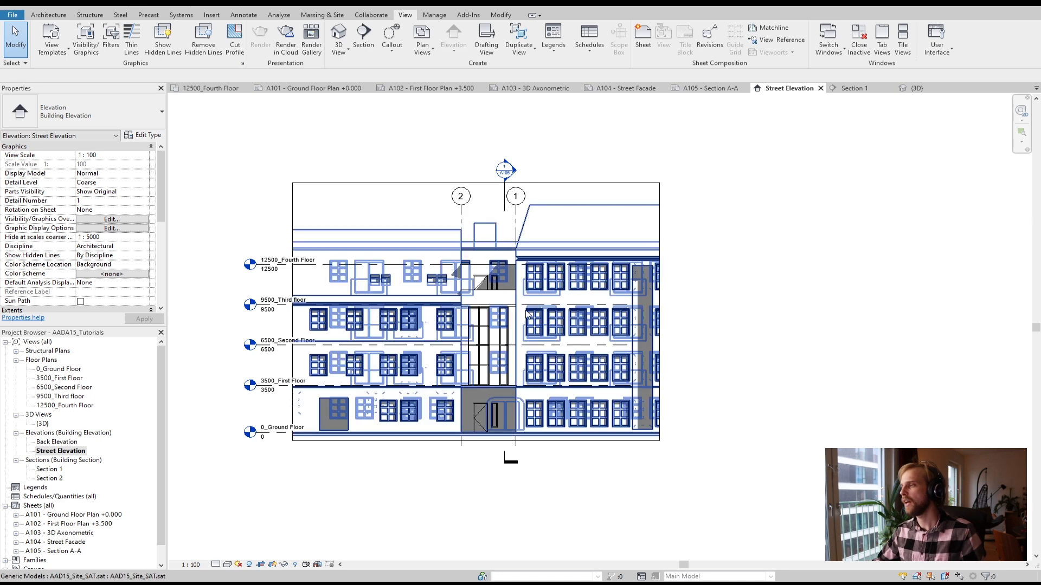
scroll(553, 488, "up", 1)
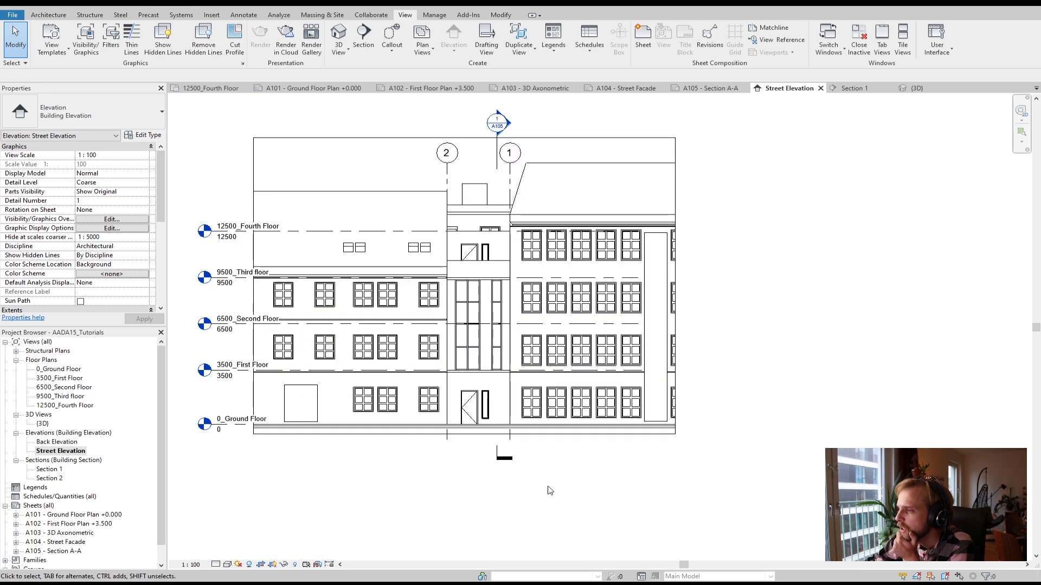
middle_click_drag(838, 384, 826, 405)
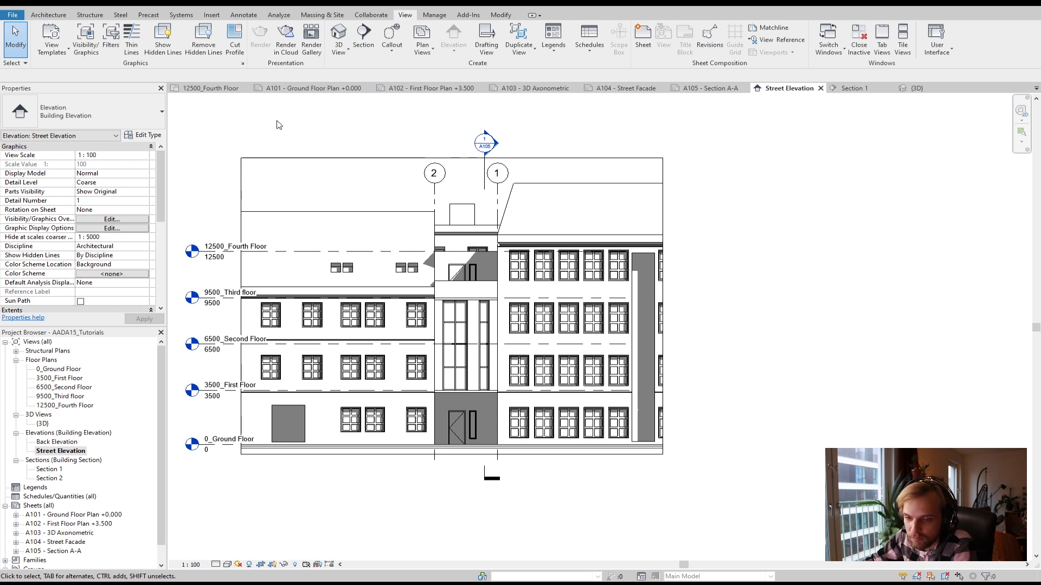
In the Street Elevation's graphic overrides, set the Generic Models surface pattern background color to RGB 212-212-212
left_click(85, 38)
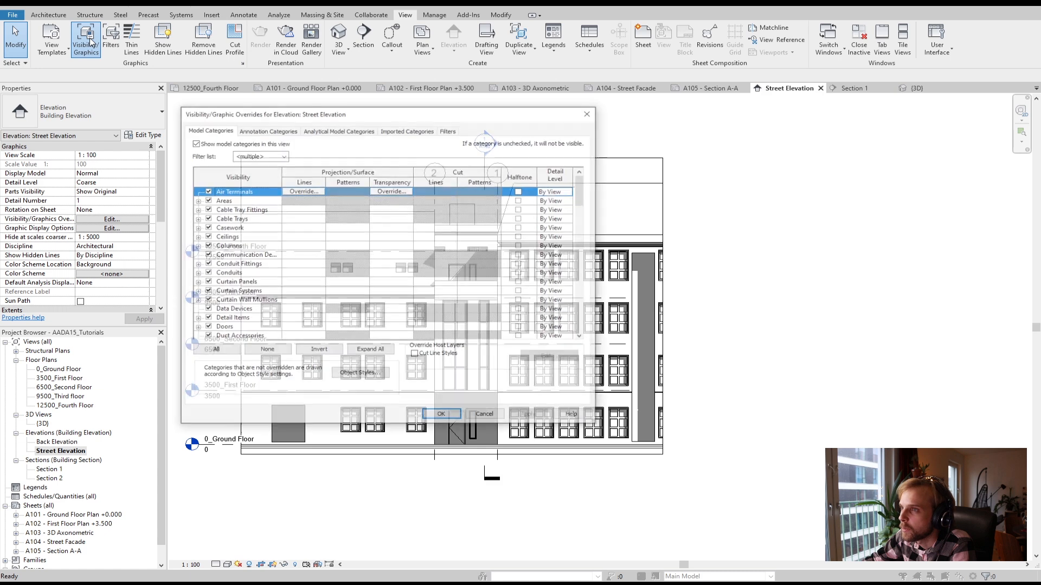
scroll(342, 277, "down", 9)
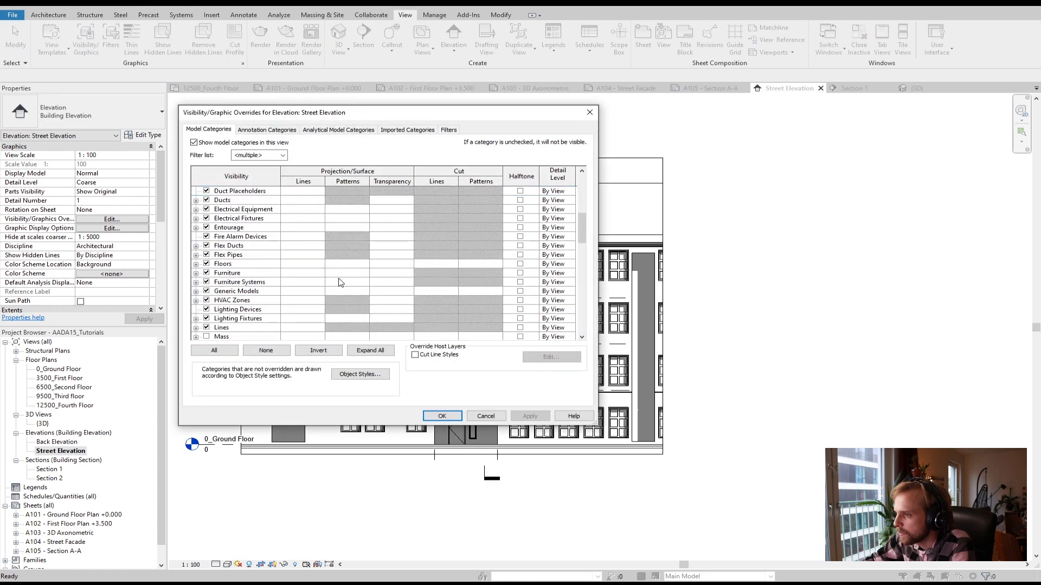
left_click(239, 228)
left_click(481, 229)
key("Escape")
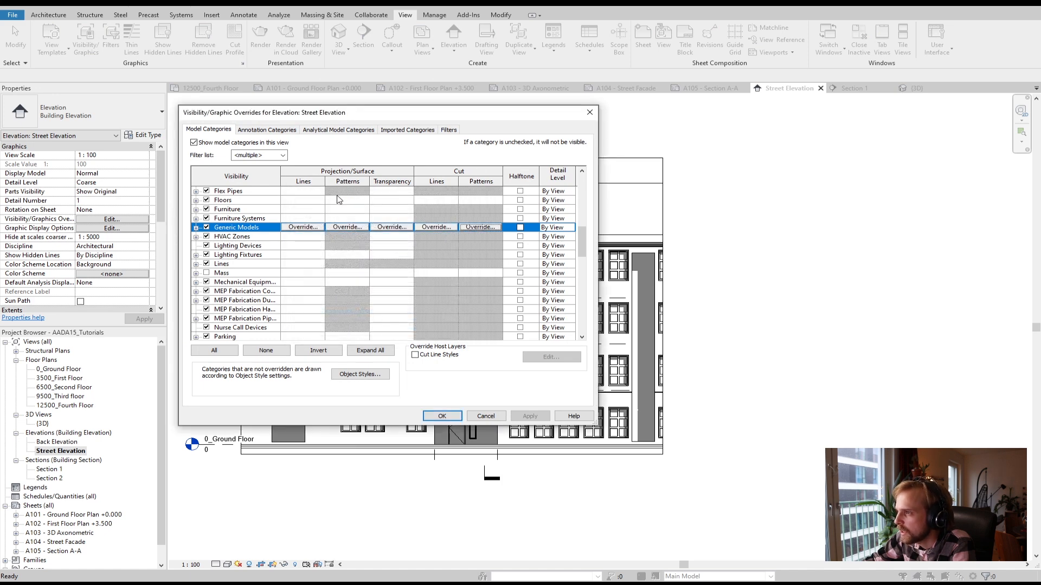
left_click(347, 228)
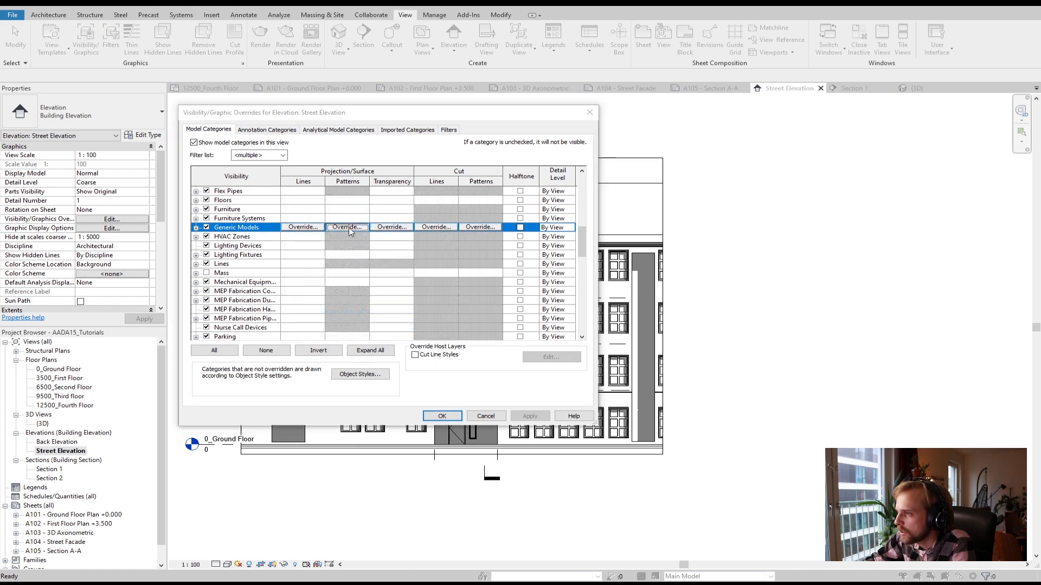
left_click(379, 293)
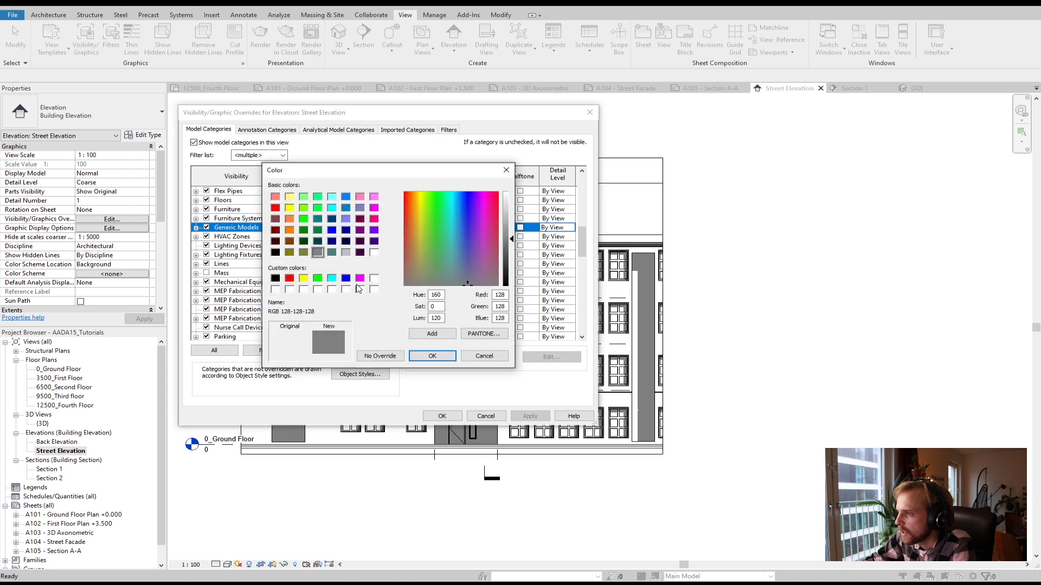
left_click(347, 253)
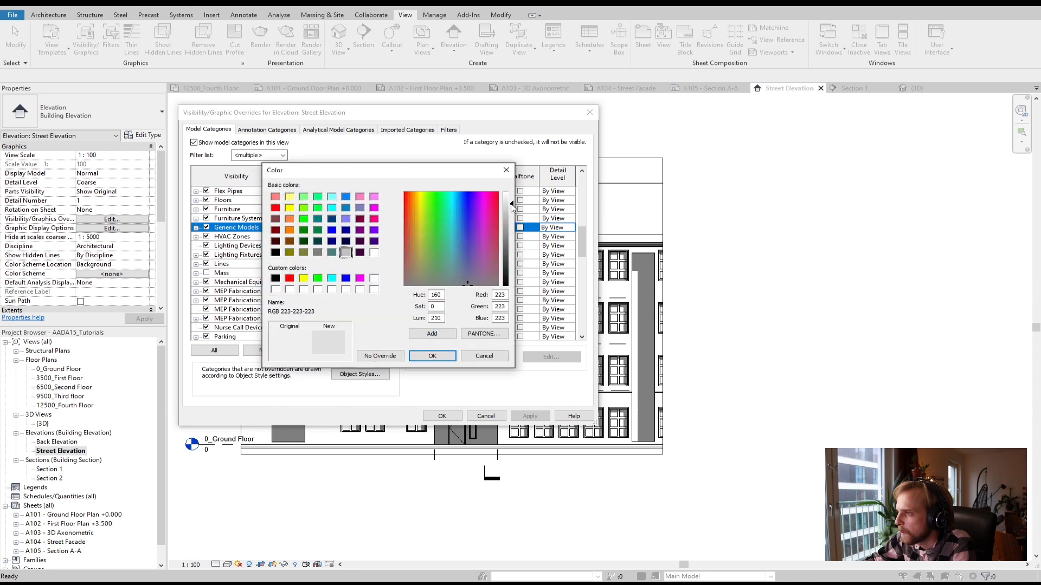
left_click(432, 356)
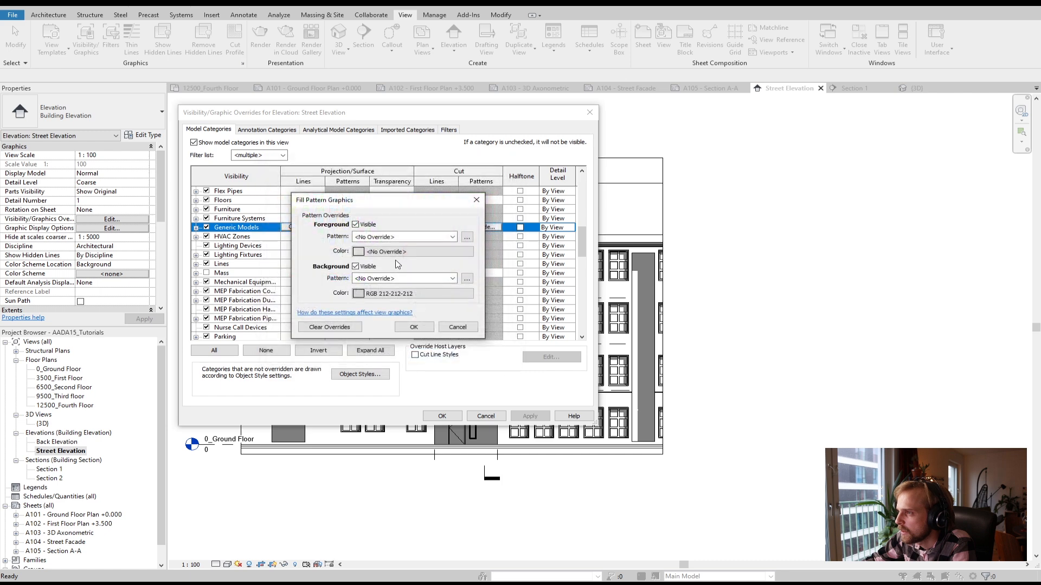
Choose a solid fill for the Generic Models surface background and apply the override to the Street Elevation
left_click(388, 278)
left_click(380, 295)
left_click(414, 327)
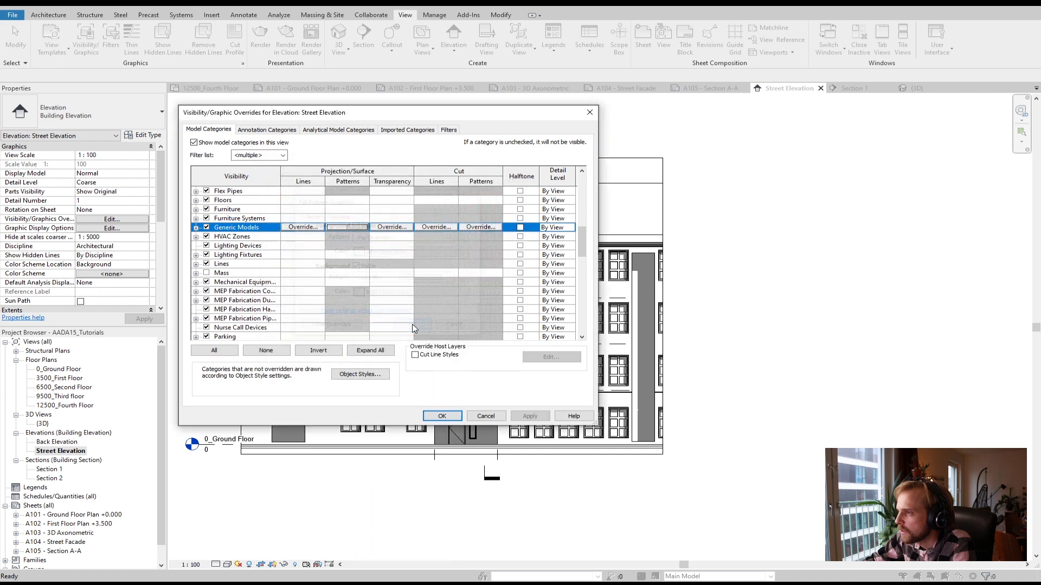
left_click(534, 415)
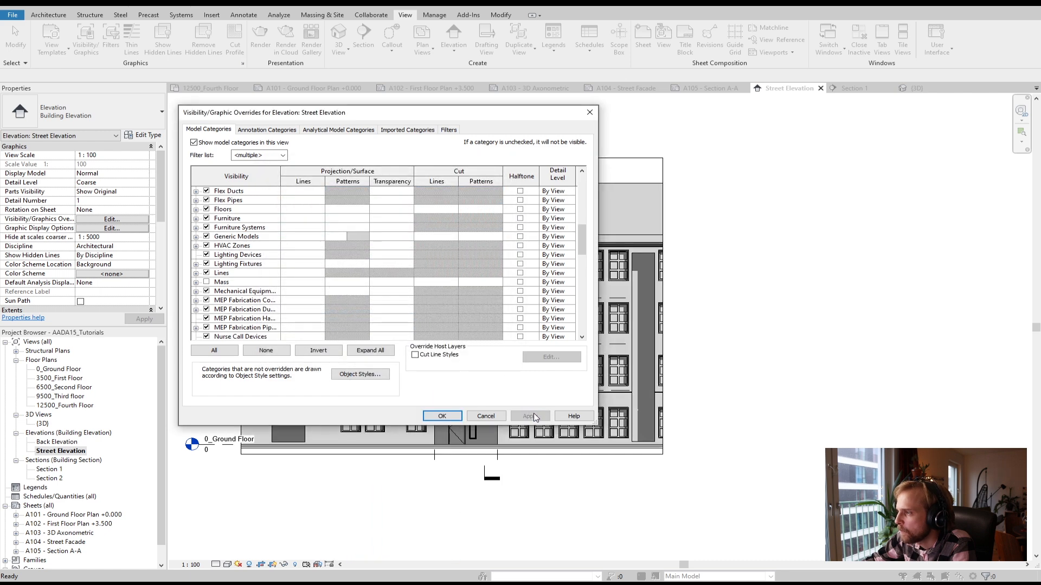
Override the Generic Models projection lines in the Street Elevation with a Solid pattern and color RGB 093-093-093
left_click_drag(395, 115, 519, 99)
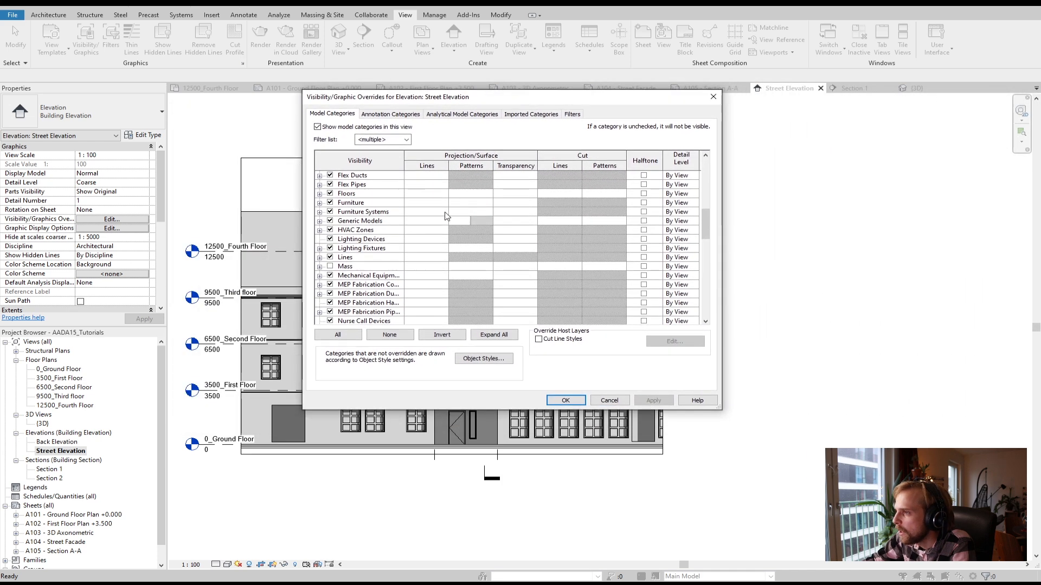
left_click(418, 221)
left_click(420, 220)
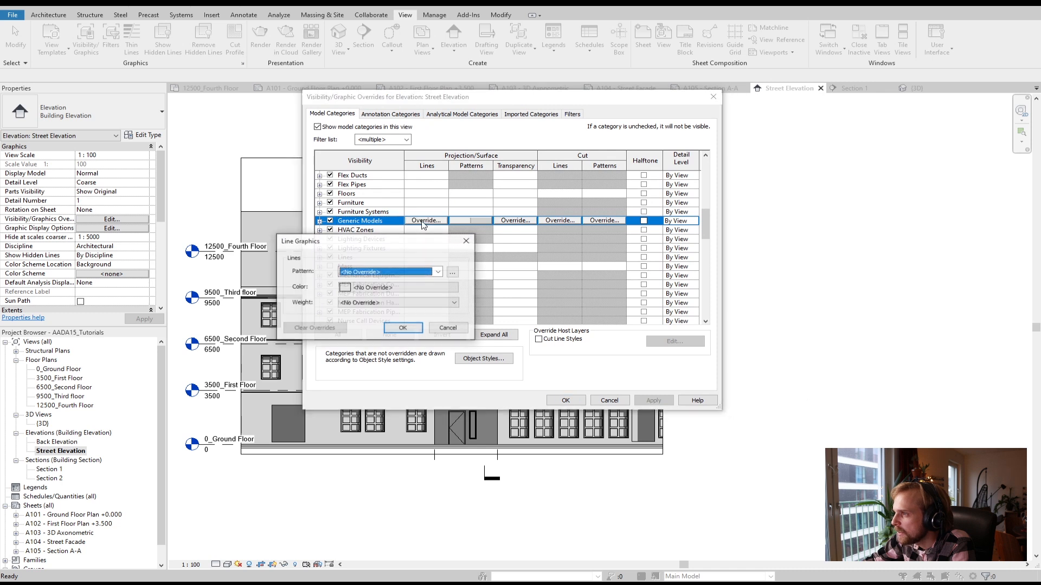
left_click(380, 272)
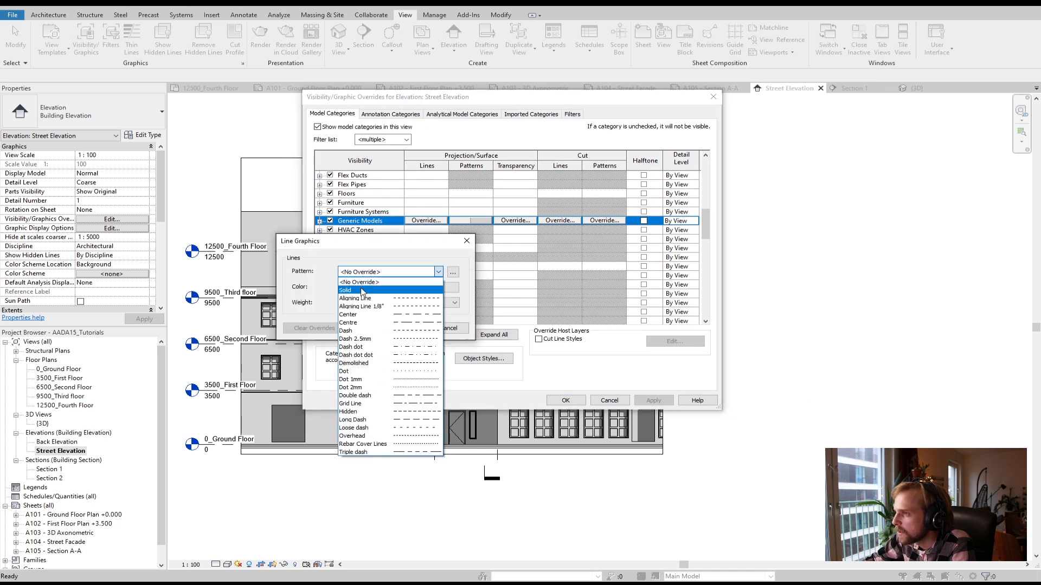
left_click(361, 286)
left_click(361, 286)
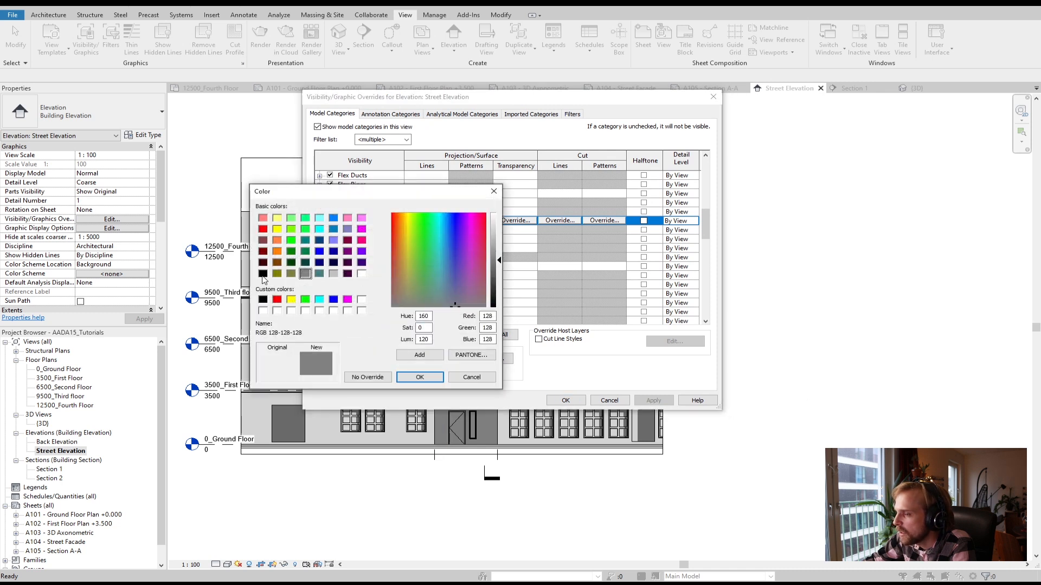
left_click_drag(497, 266, 498, 275)
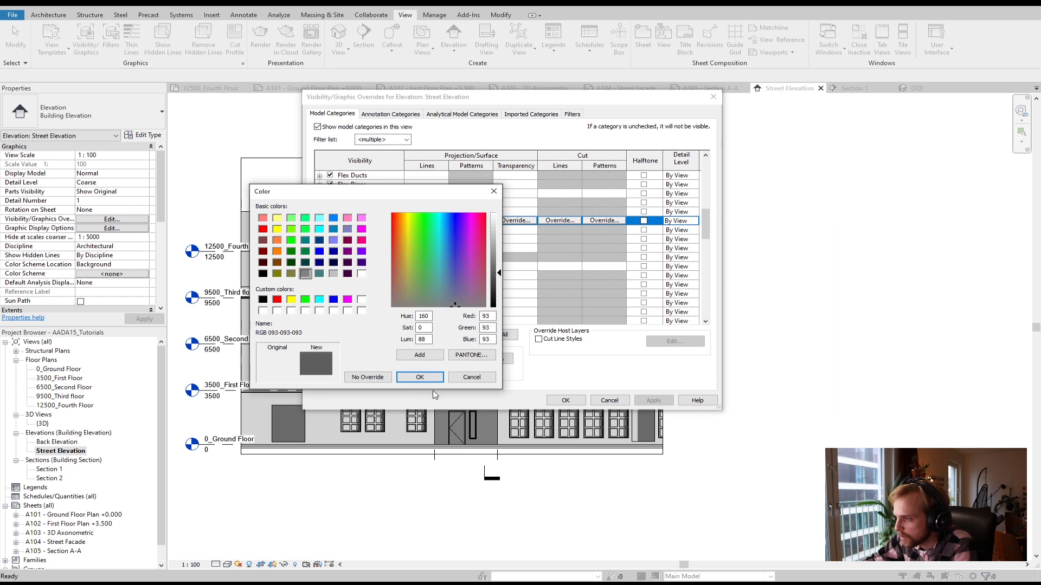
left_click(419, 377)
Set the Generic Models projection line weight to 1 and apply the overrides to the Street Elevation
left_click(372, 303)
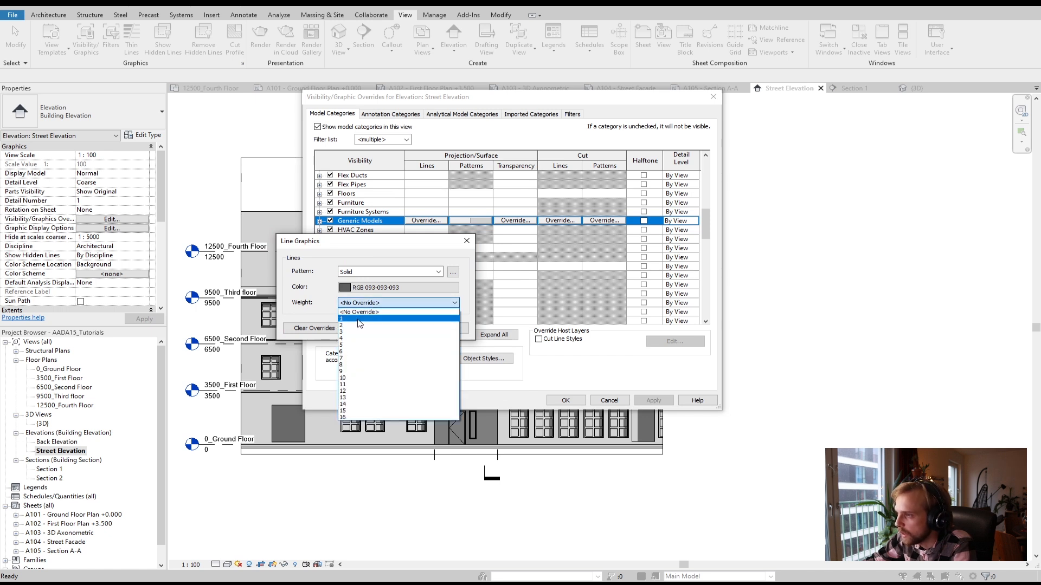
left_click(360, 318)
left_click(404, 328)
left_click(653, 401)
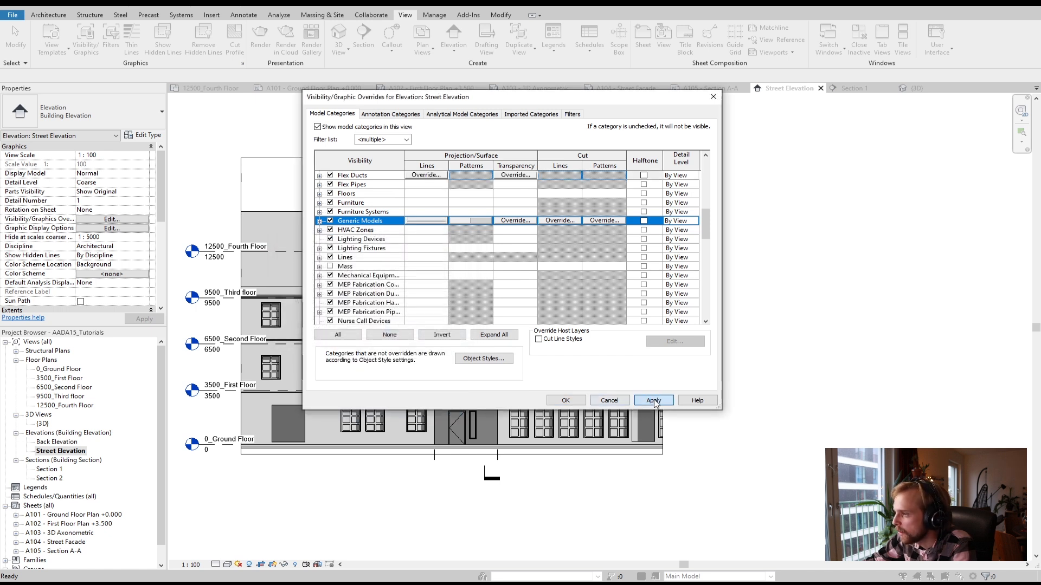
left_click(580, 400)
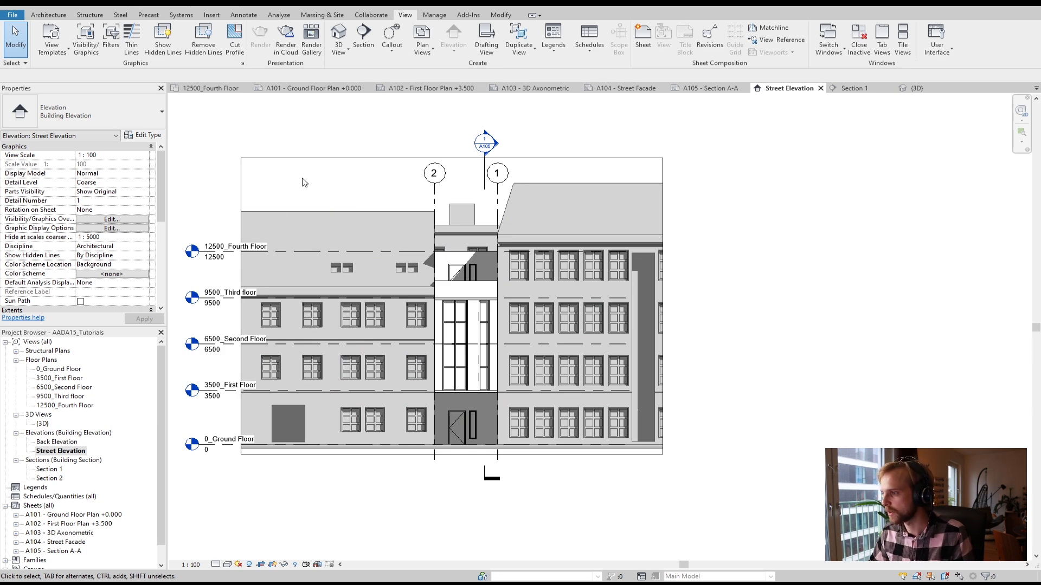
Lighten the Street Elevation's Generic Models projection line color to RGB 130-130-130 and apply the change
left_click(87, 38)
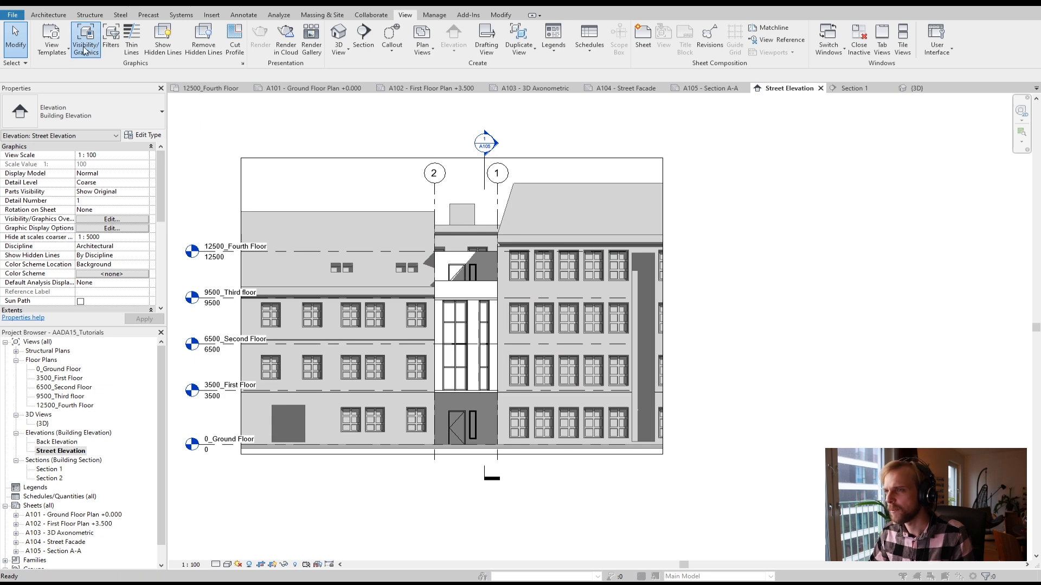
scroll(581, 254, "down", 9)
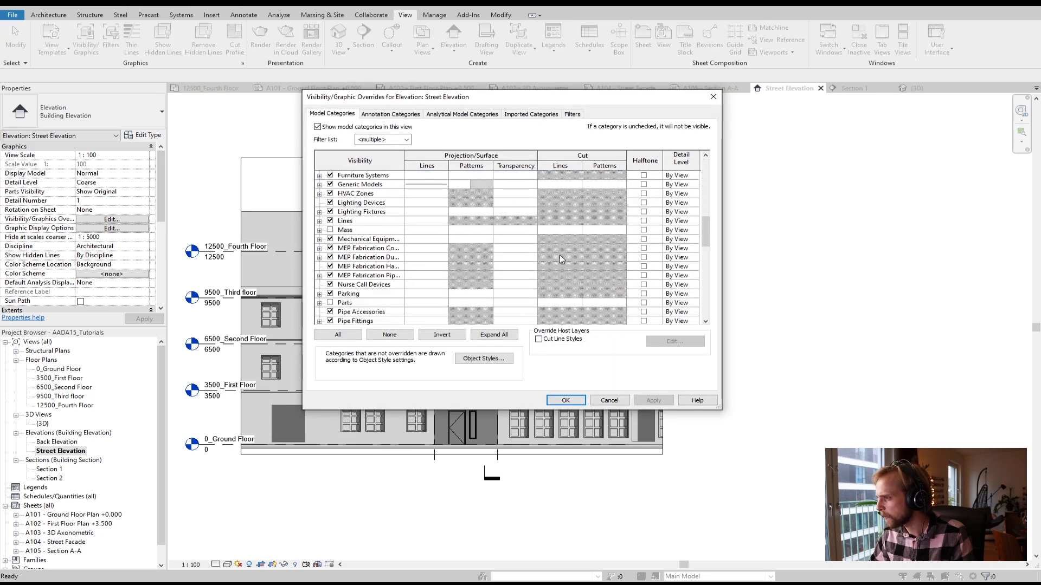
scroll(423, 234, "up", 1)
left_click(420, 223)
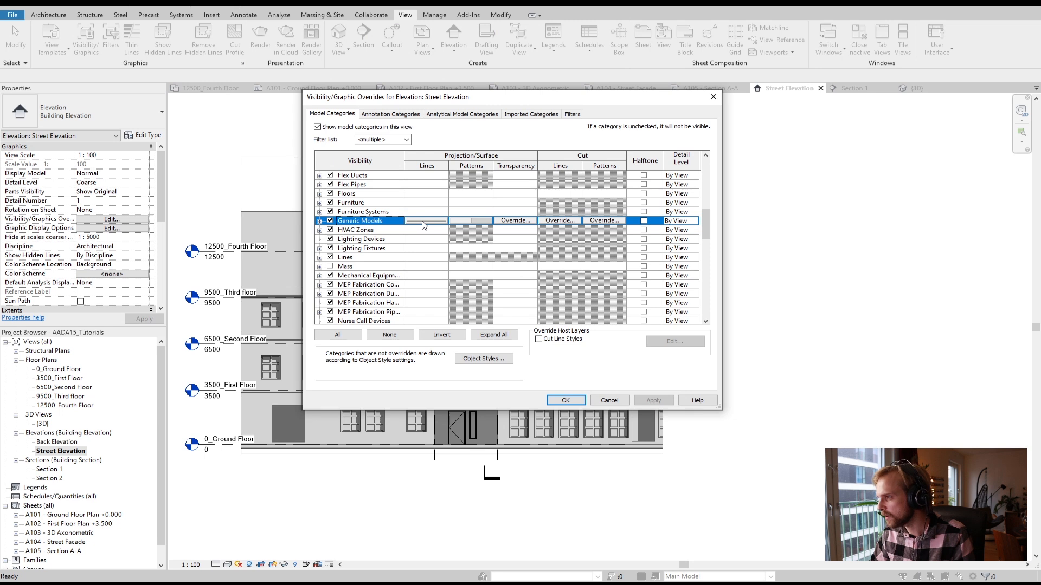
left_click(421, 221)
left_click(380, 287)
left_click_drag(497, 272, 498, 263)
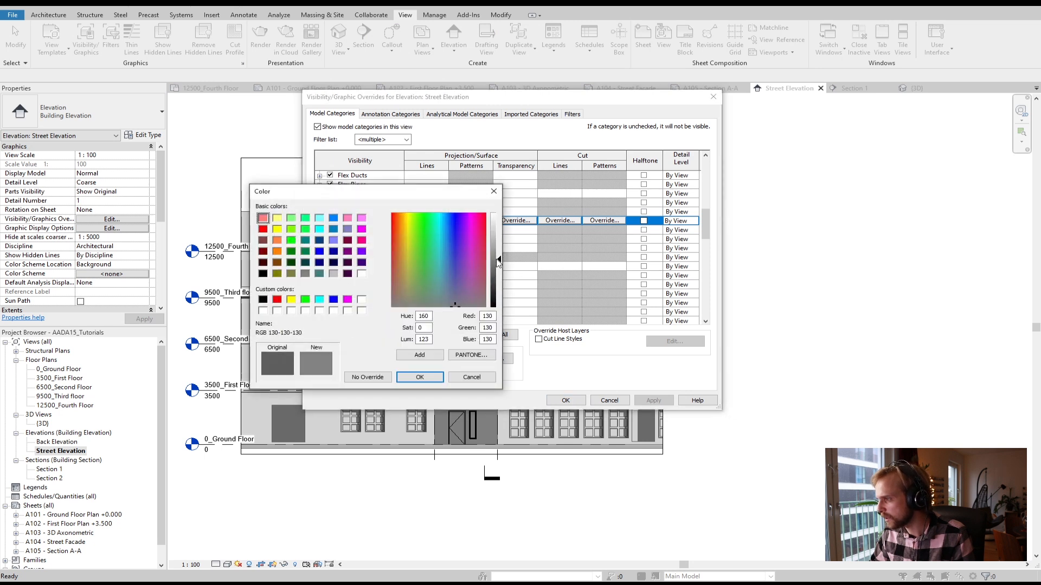
left_click(419, 377)
left_click(403, 328)
left_click(654, 399)
left_click(565, 401)
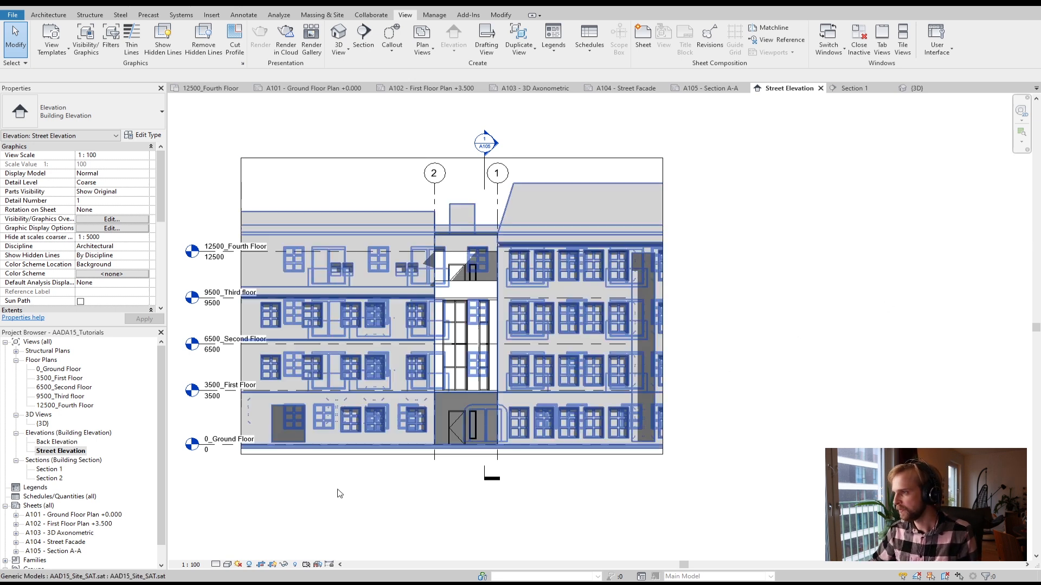
Review the sheets A104 - Street Facade, A105 - Section A-A and A103 - 3D Axonometric
double_click(63, 543)
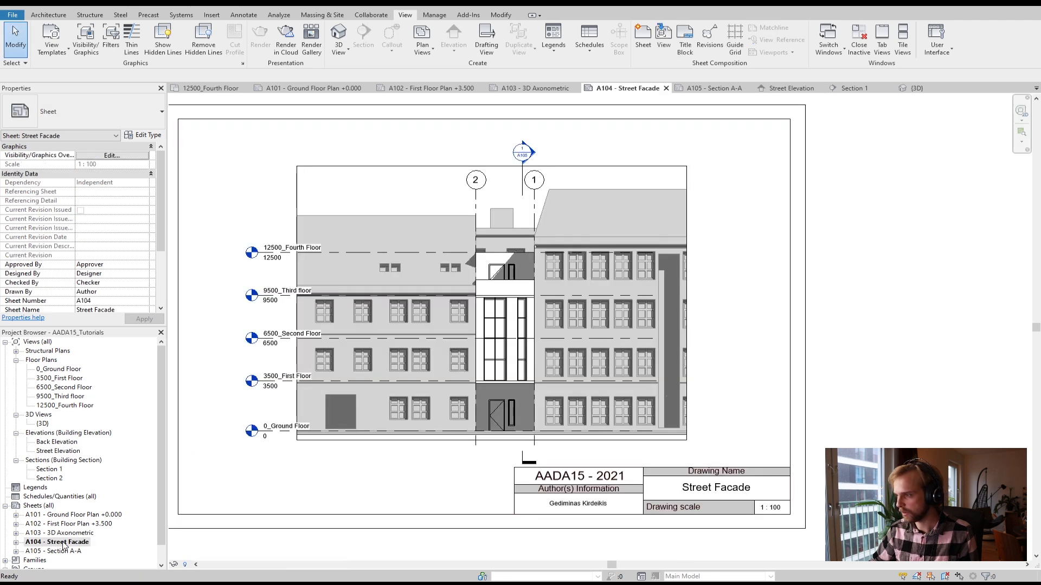
double_click(60, 552)
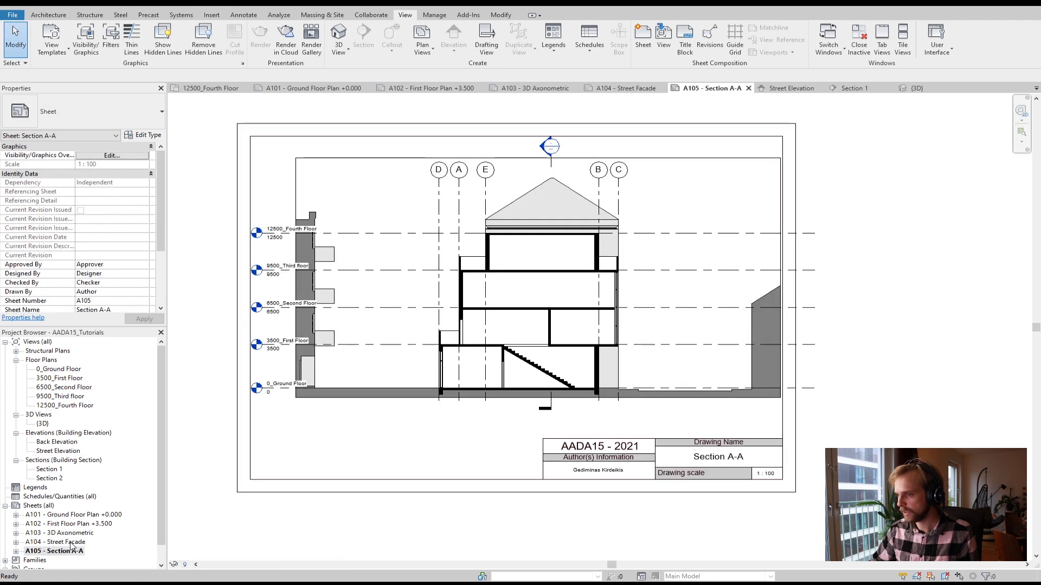
double_click(65, 533)
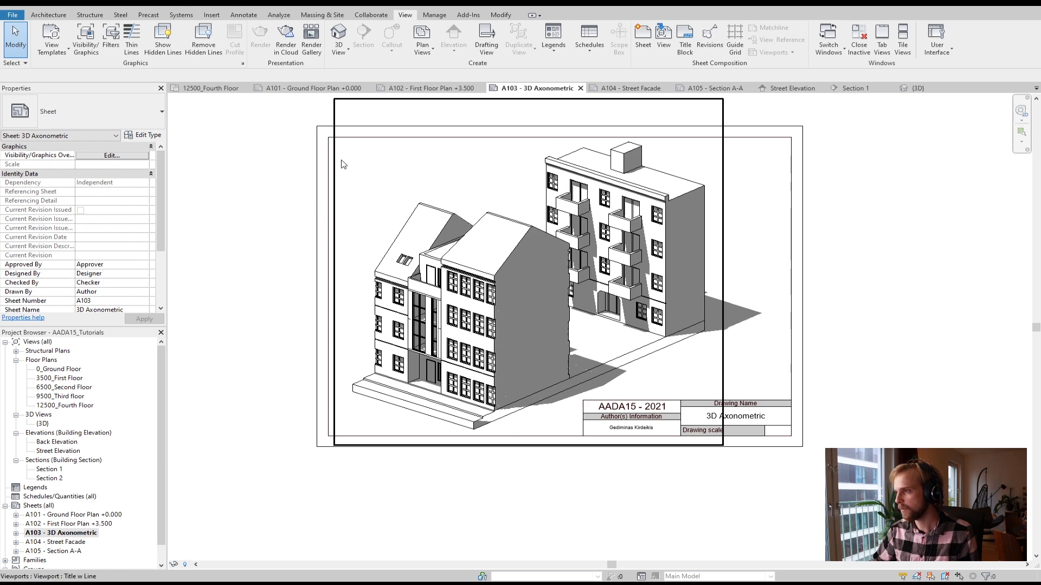
In sheet A103's graphic overrides, give the Generic Models projection lines a Solid pattern and color RGB 128-128-128
left_click(86, 38)
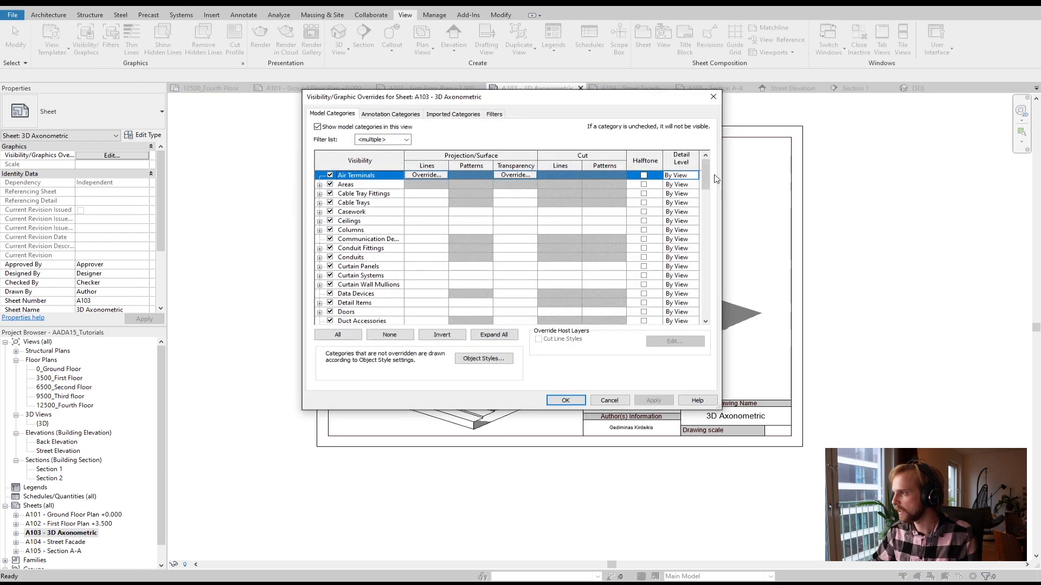
scroll(704, 233, "down", 8)
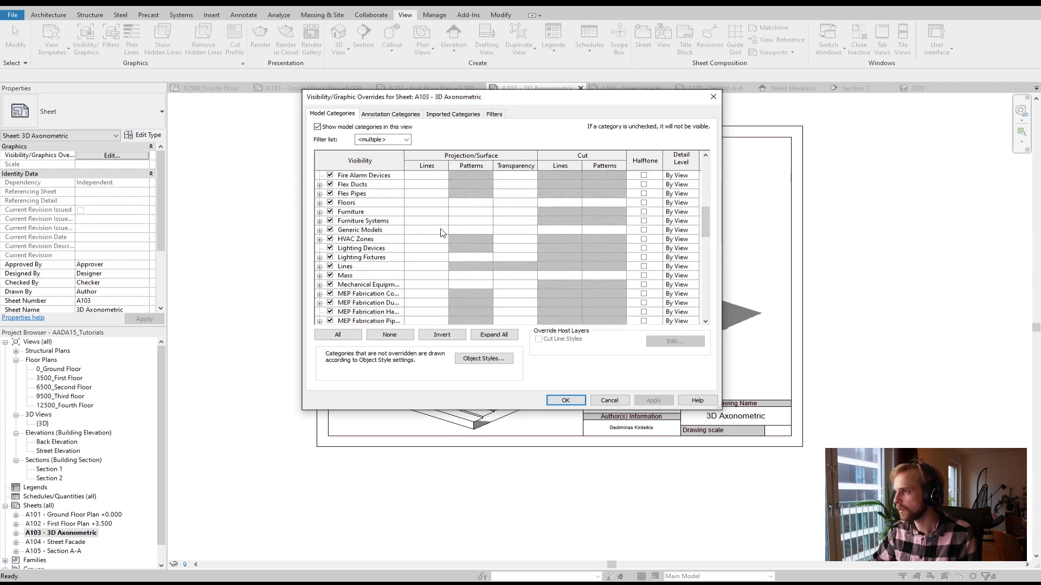
left_click(441, 232)
left_click(426, 229)
left_click(363, 271)
left_click(360, 283)
left_click(366, 287)
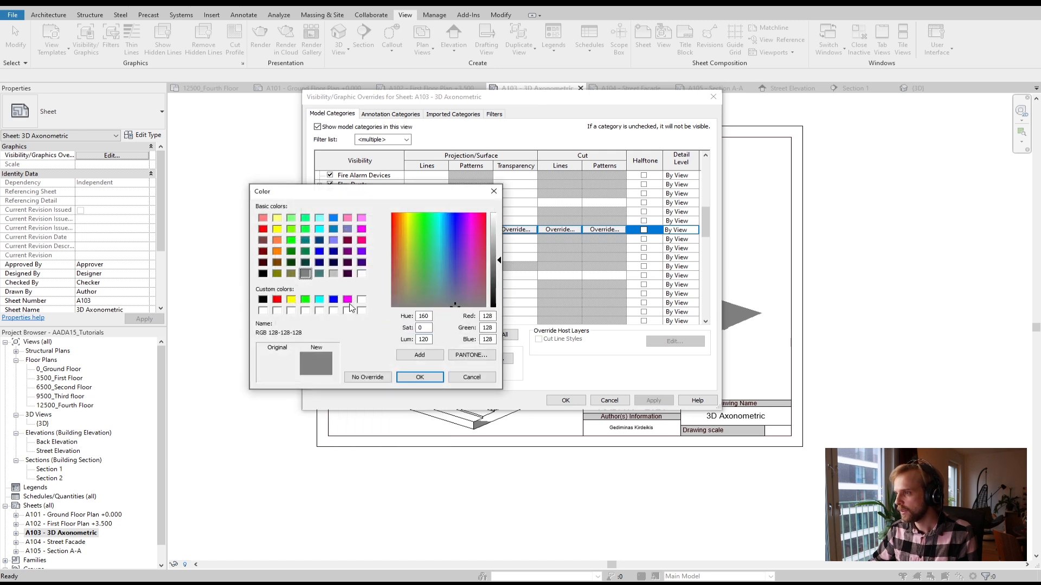
left_click(333, 273)
left_click(305, 273)
left_click(420, 377)
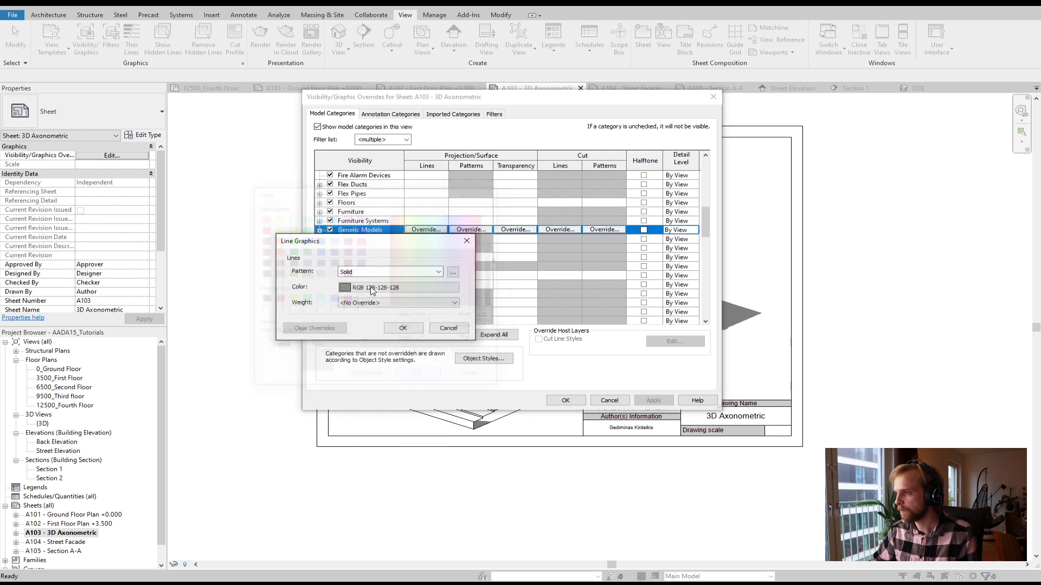
Set the Generic Models projection line weight to 1 in sheet A103's line overrides
left_click(361, 302)
left_click(368, 325)
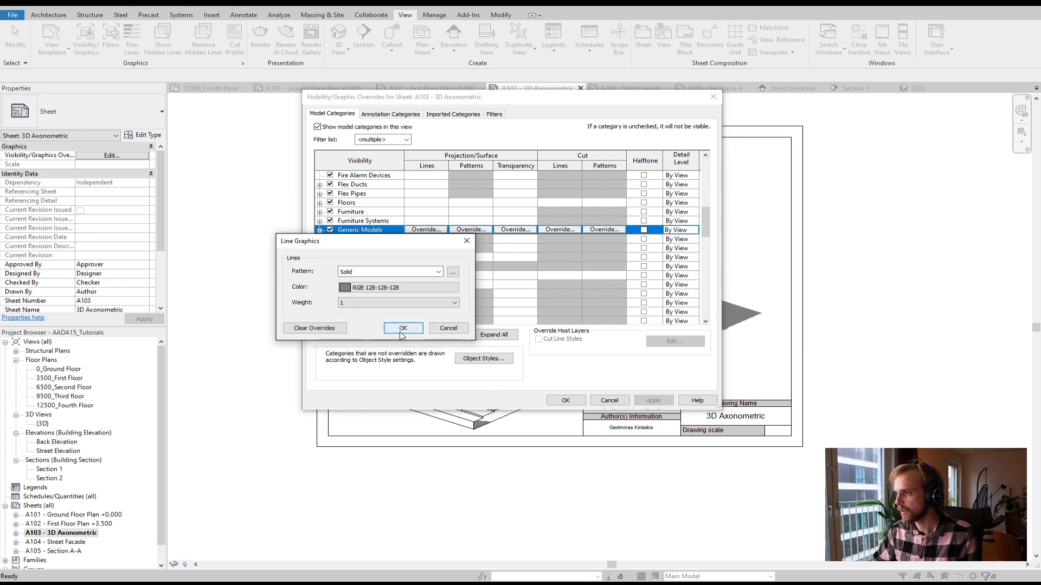
left_click(403, 327)
Override the Generic Models projection surface pattern on sheet A103 with a solid fill foreground in RGB 192-192-192 and apply it
left_click(479, 221)
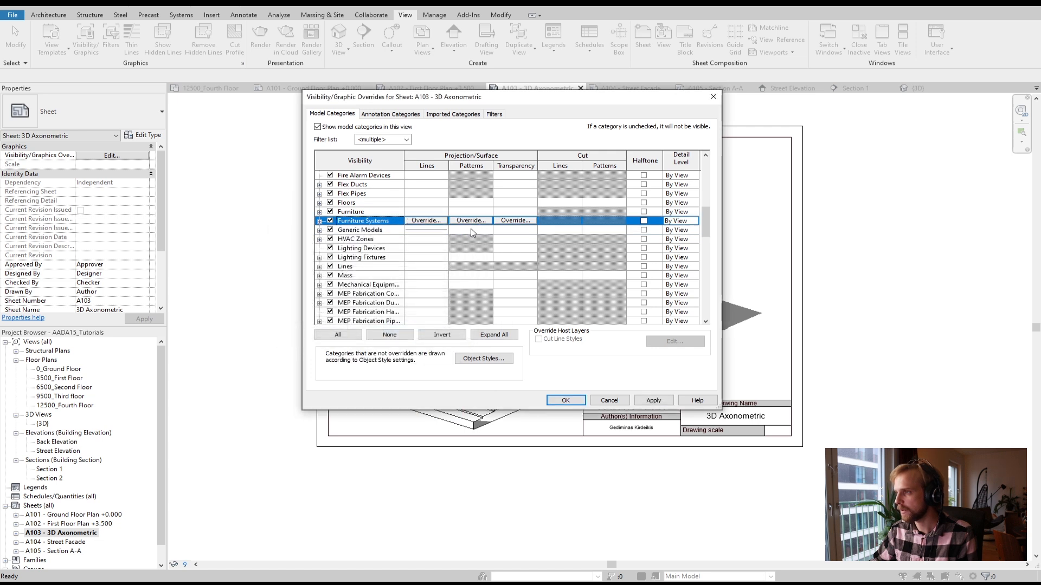
left_click(473, 232)
left_click(471, 230)
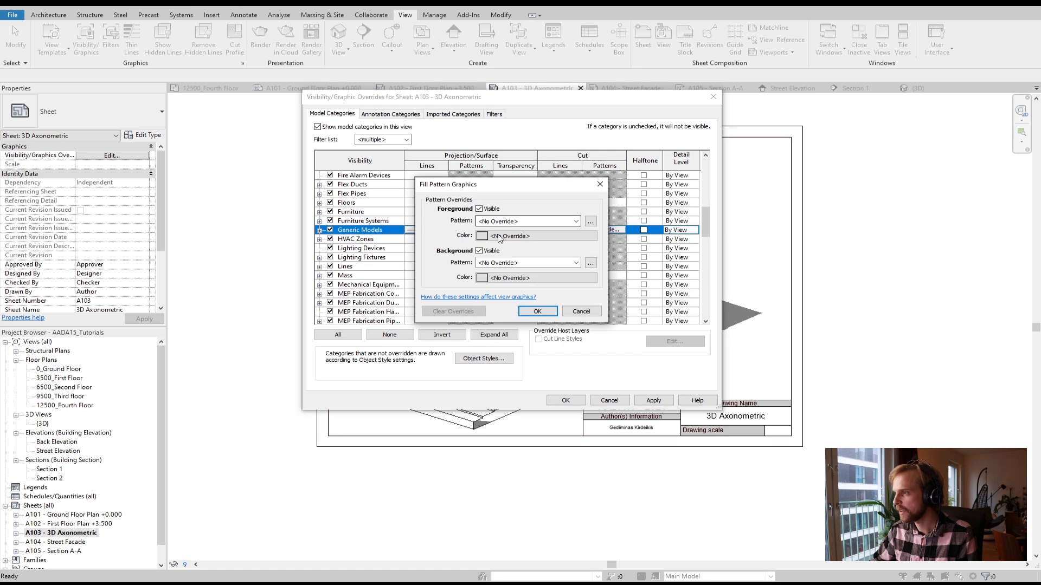
left_click(501, 221)
left_click(499, 235)
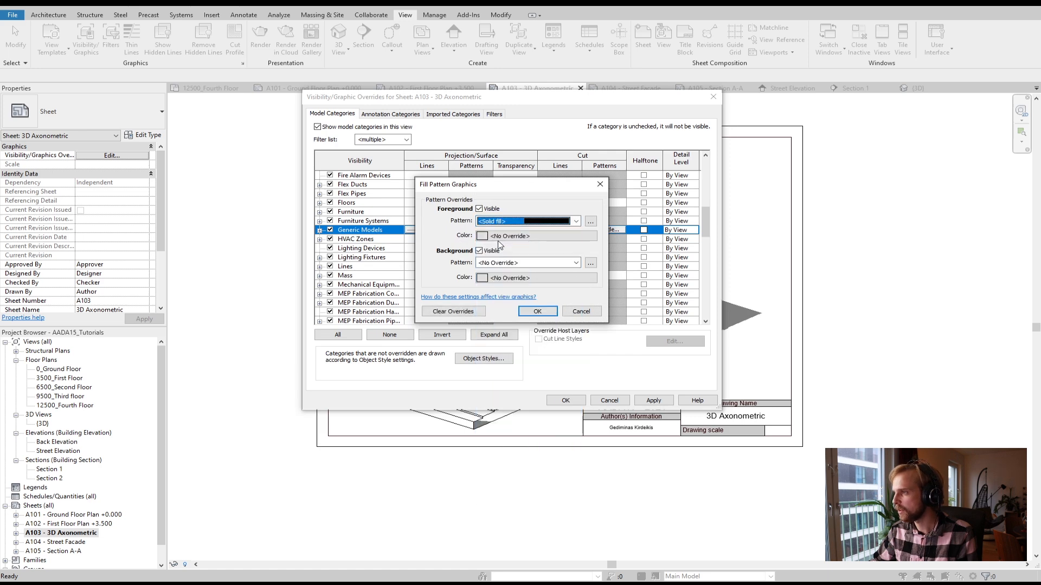
left_click(499, 238)
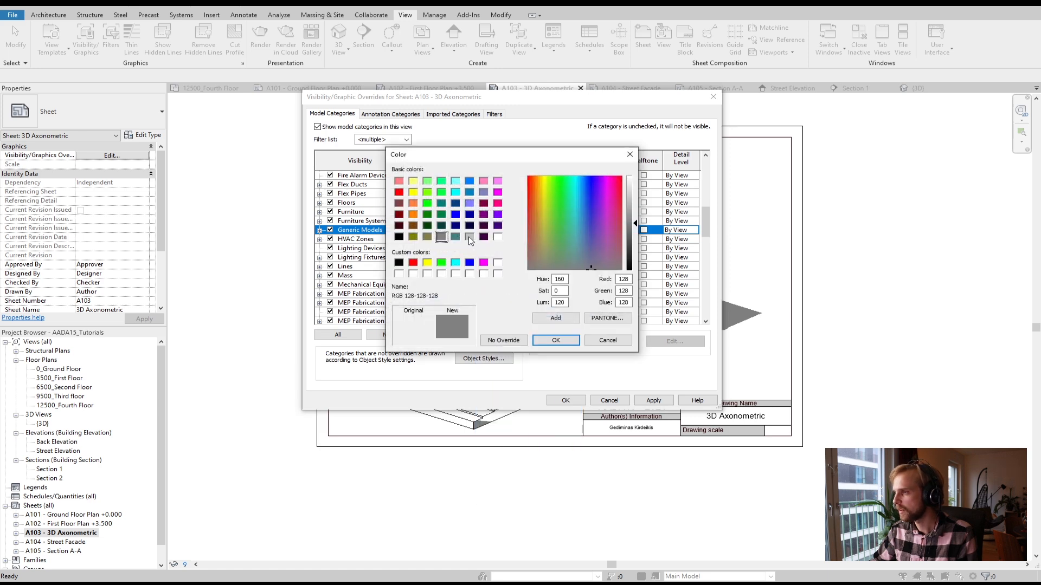
left_click(469, 237)
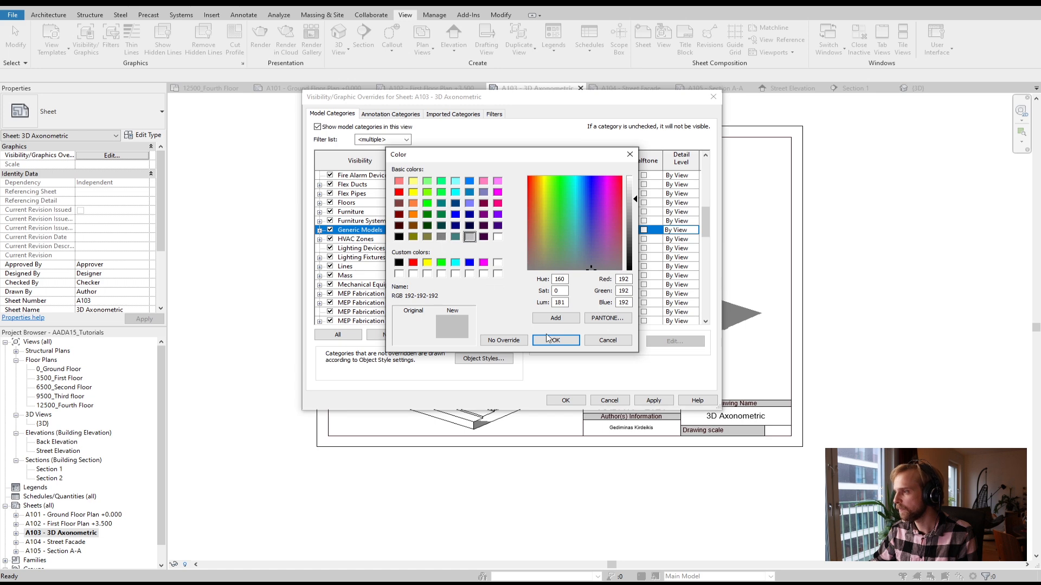
left_click(549, 339)
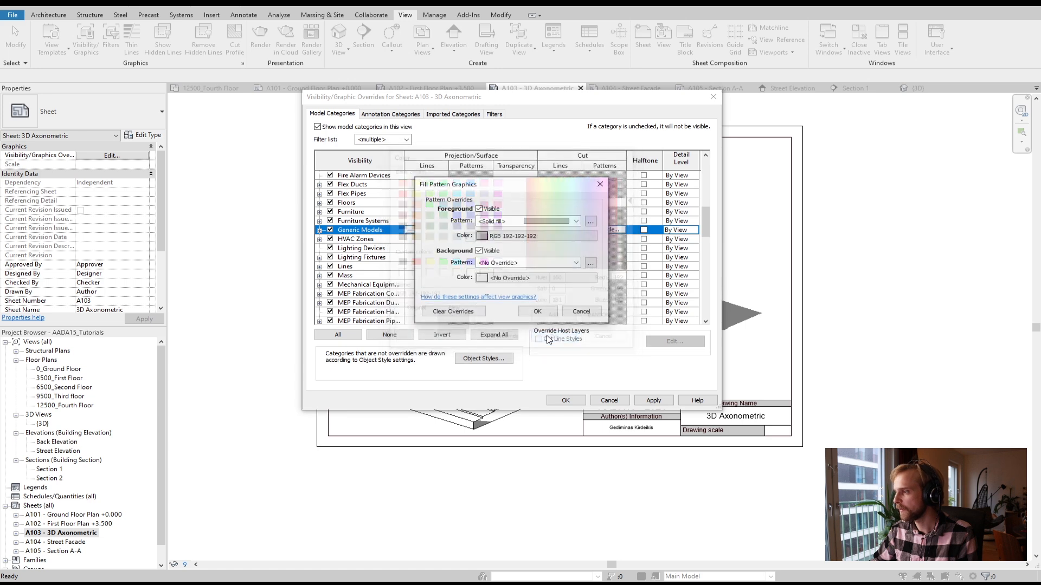
left_click(537, 312)
left_click(652, 402)
left_click(568, 403)
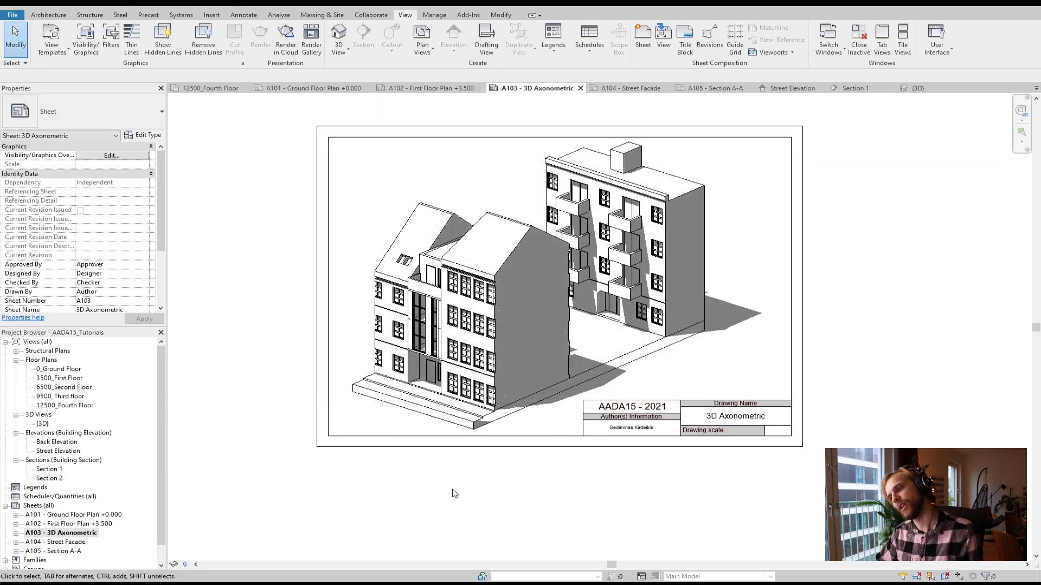
Override the Generic Models cut pattern on sheet A103 with a red solid fill background and apply the change
left_click(81, 32)
scroll(580, 266, "down", 5)
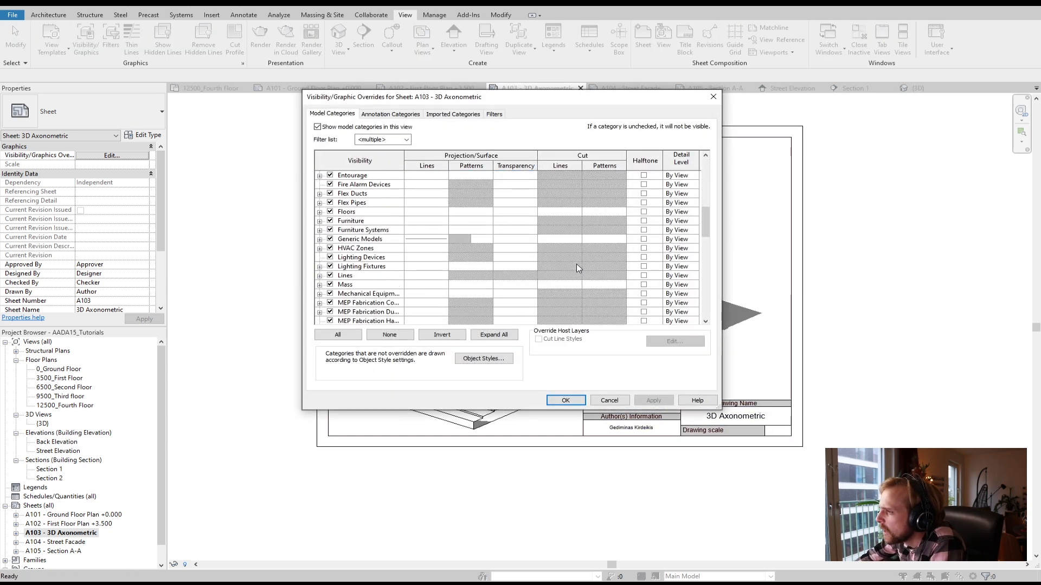
scroll(577, 264, "down", 1)
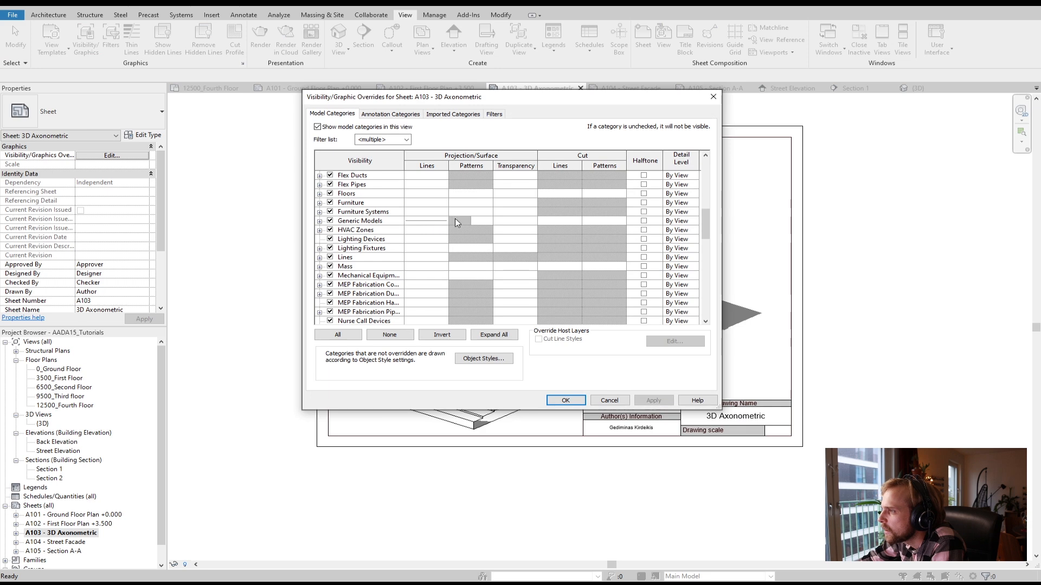
left_click_drag(457, 99, 682, 114)
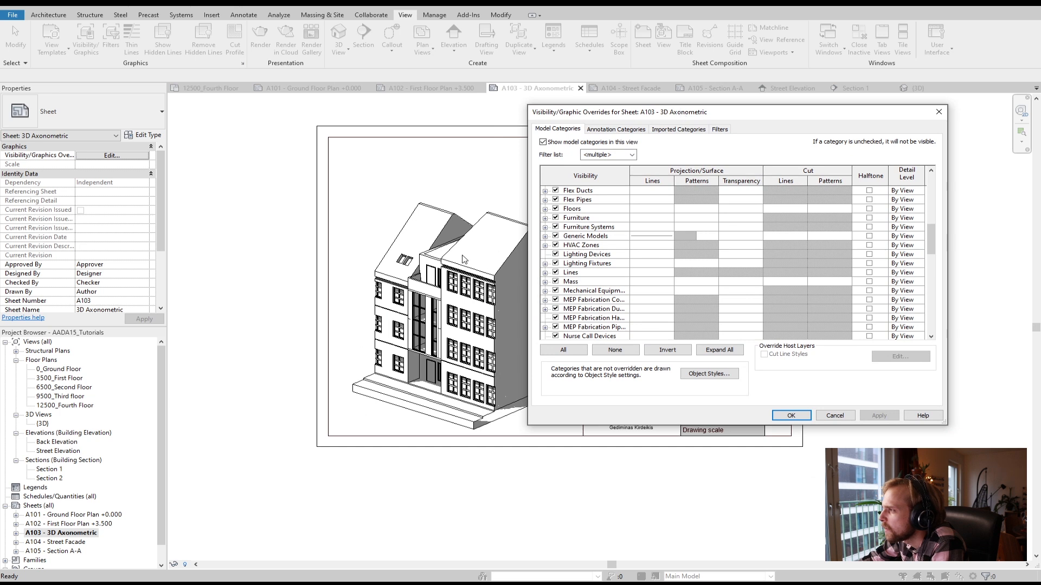
left_click(780, 237)
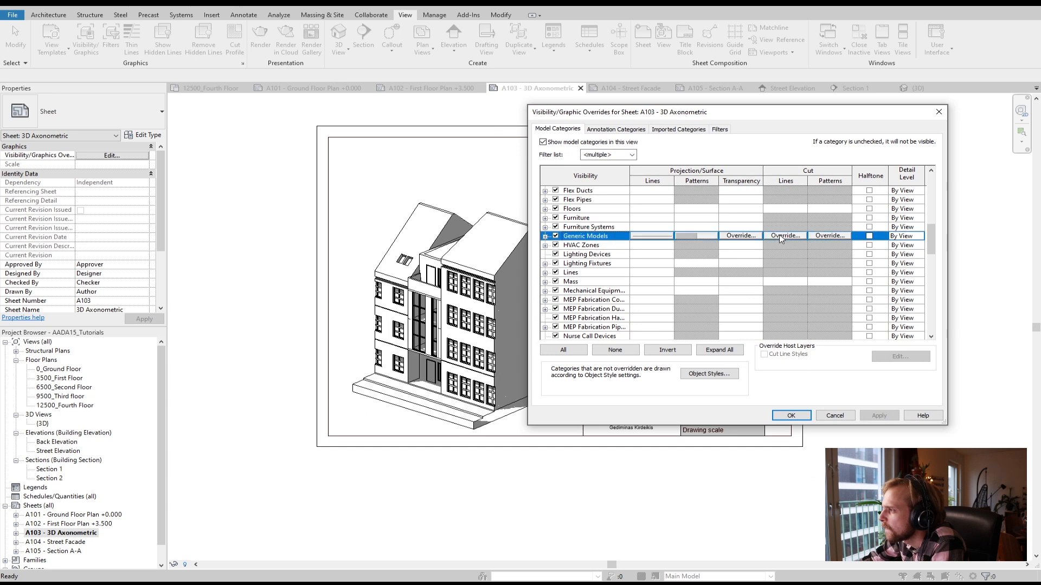
left_click(823, 237)
left_click(714, 282)
left_click(747, 297)
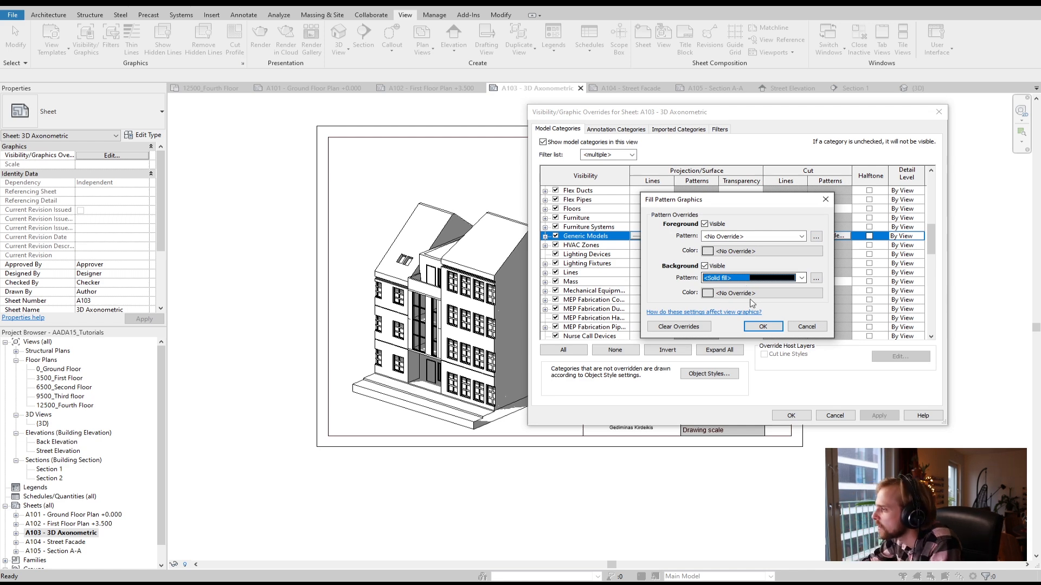
left_click(746, 294)
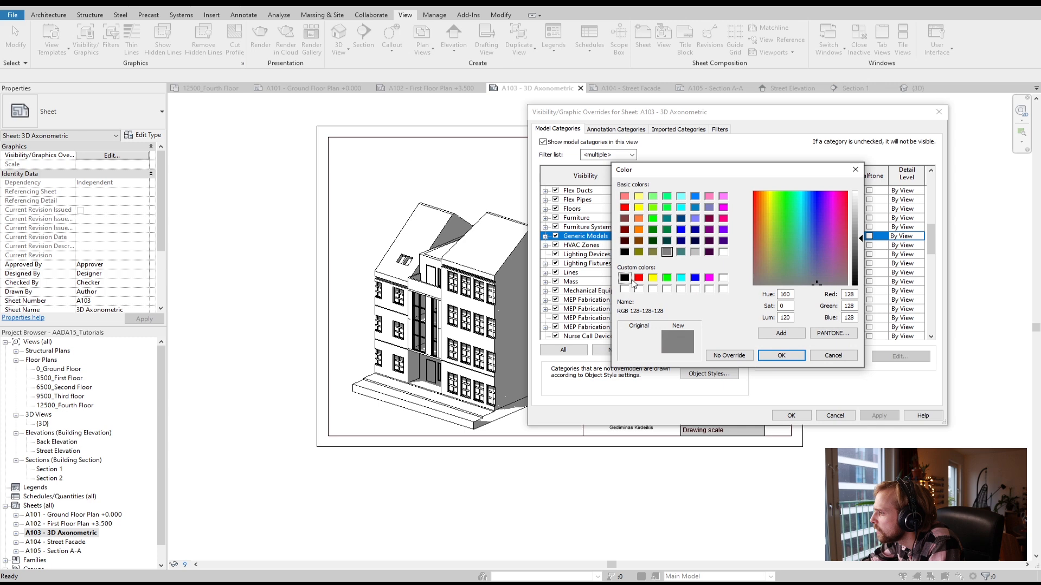
left_click(638, 278)
left_click(781, 355)
left_click(787, 333)
left_click(871, 415)
left_click(789, 416)
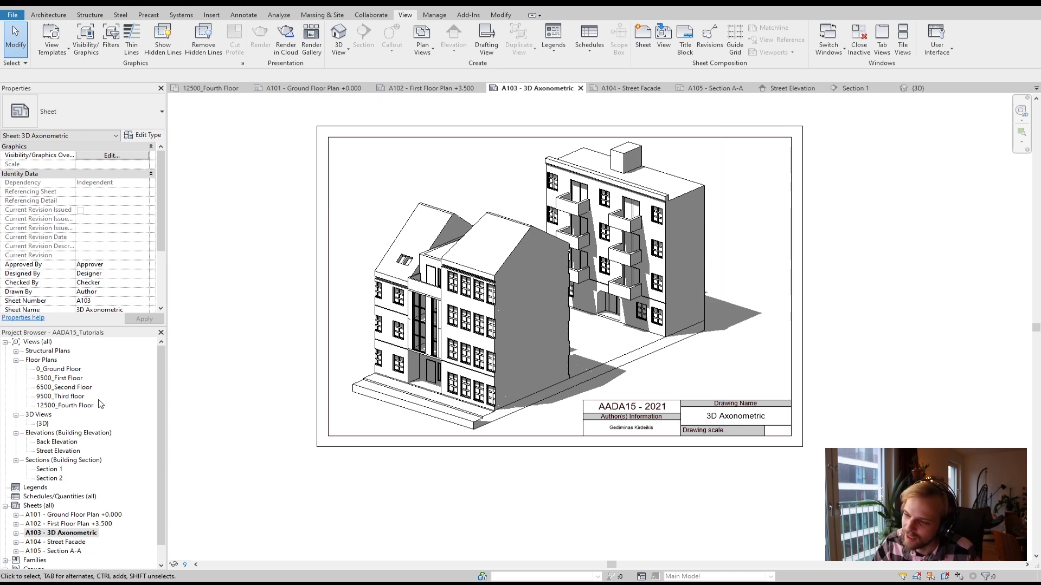
In the {3D} view's graphic overrides, give the Generic Models projection surface pattern a solid fill background in RGB 192-192-192
double_click(42, 423)
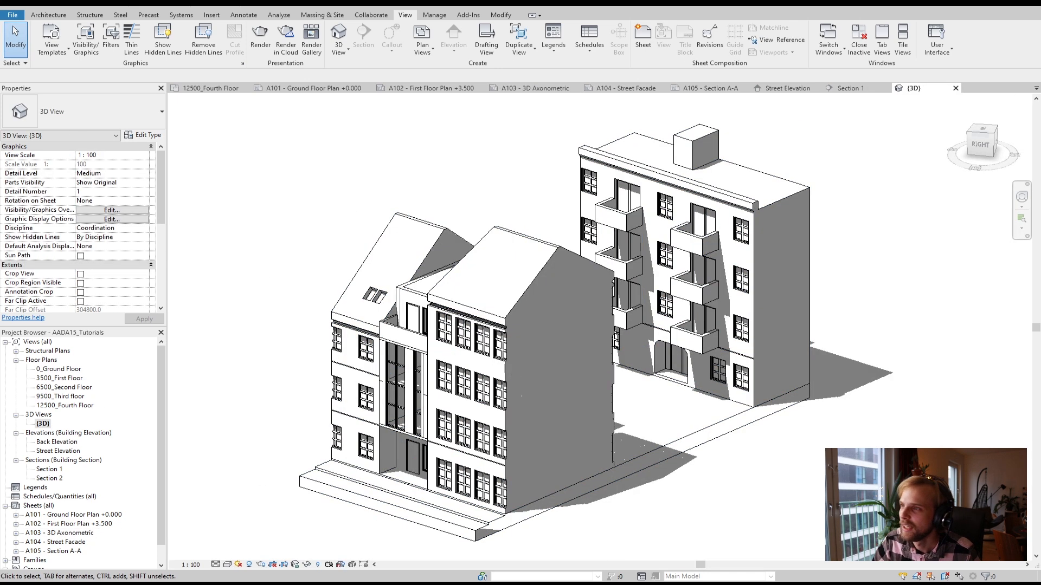
left_click(85, 38)
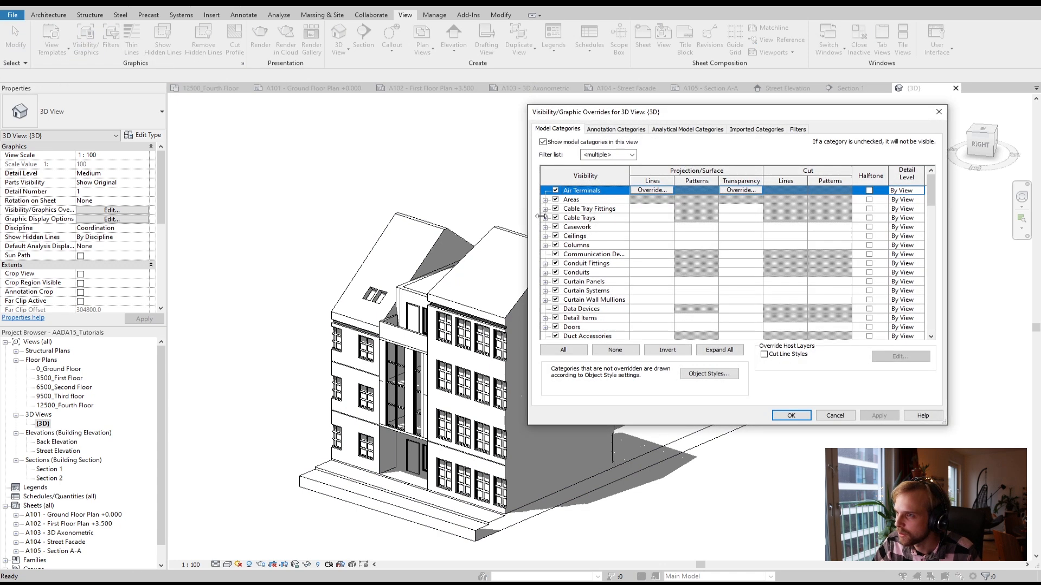
left_click_drag(931, 200, 964, 254)
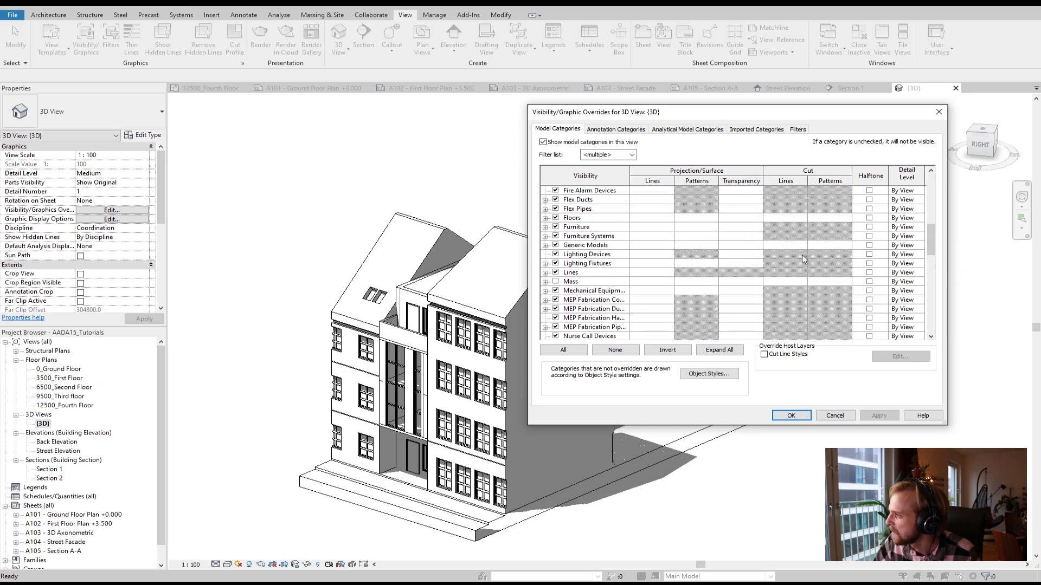
left_click(689, 246)
left_click(695, 245)
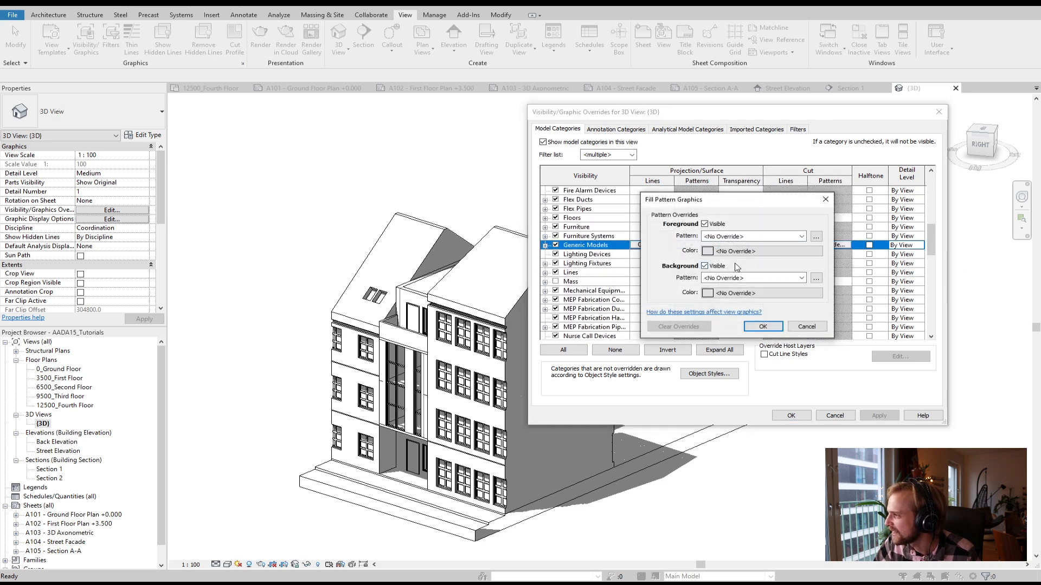
left_click(727, 293)
left_click(694, 252)
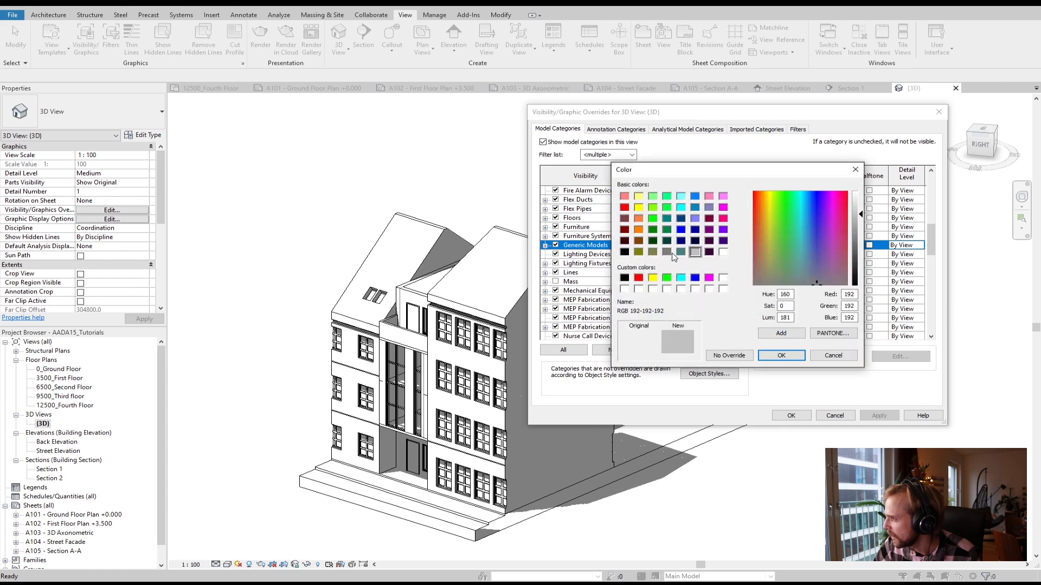
left_click(781, 355)
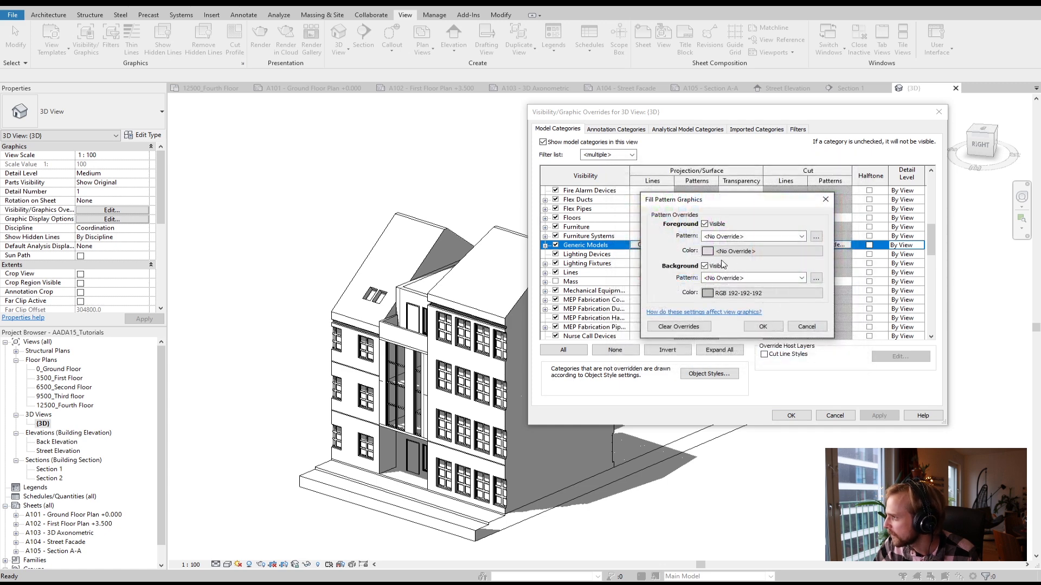
left_click(753, 278)
left_click(727, 293)
left_click(763, 326)
Override the {3D} view's Generic Models projection lines with a Solid pattern, RGB 128-128-128 and a line weight, and apply the changes
left_click(652, 244)
left_click(391, 272)
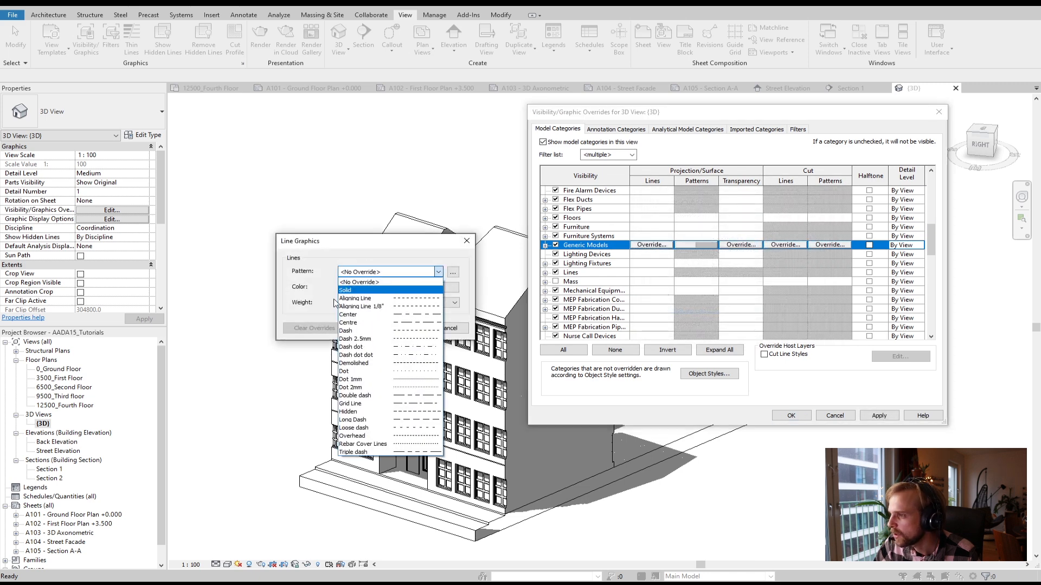
left_click(356, 290)
left_click(370, 287)
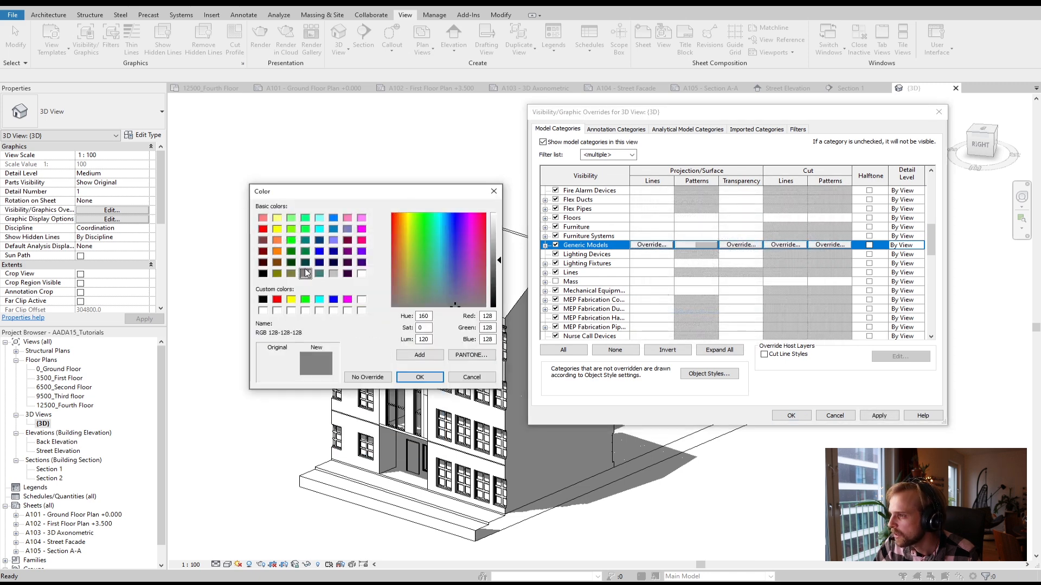
left_click(421, 377)
left_click(406, 303)
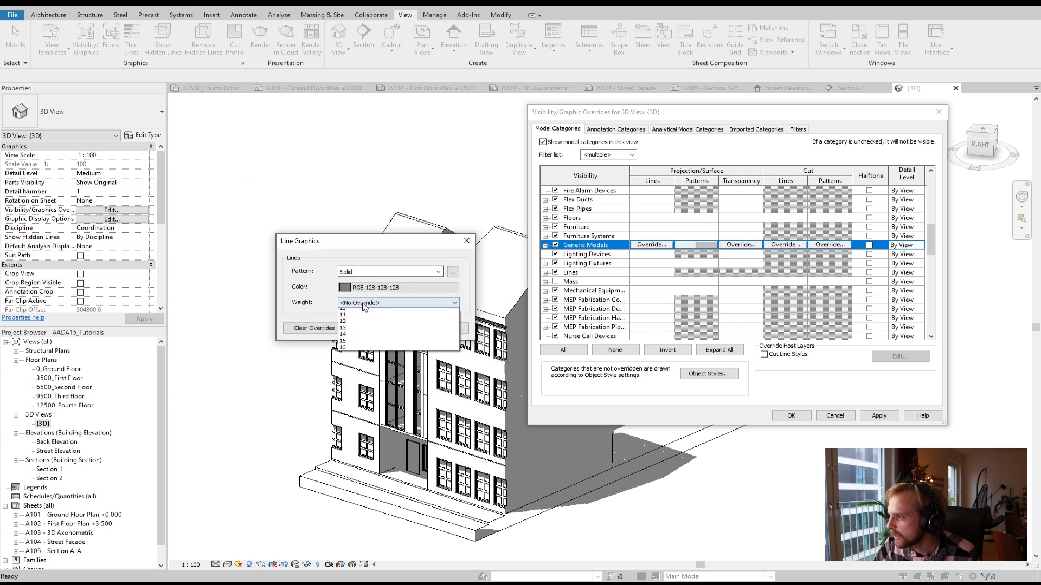
left_click(404, 322)
left_click(416, 332)
left_click(870, 417)
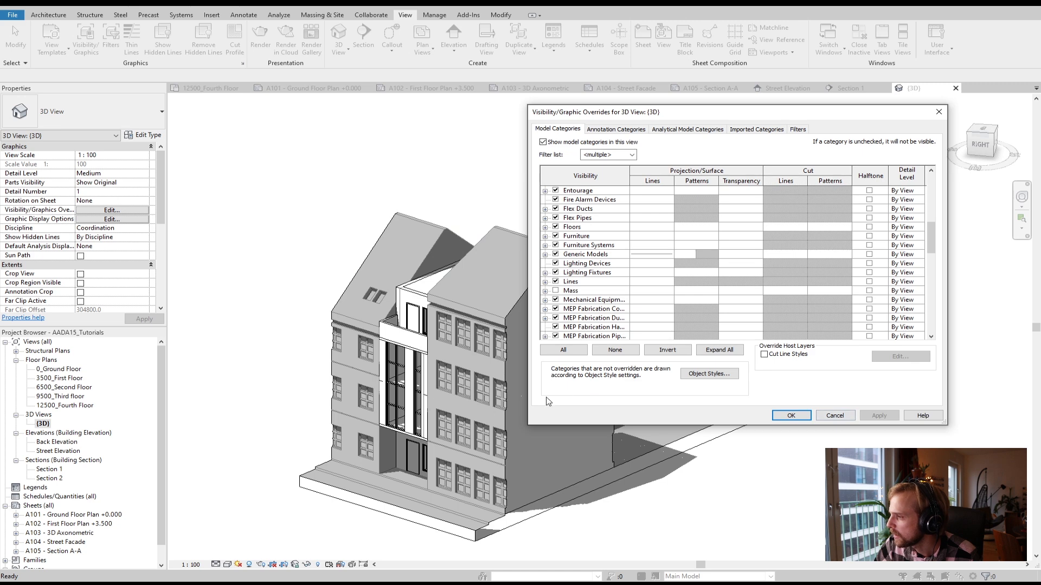
left_click_drag(653, 120, 564, 150)
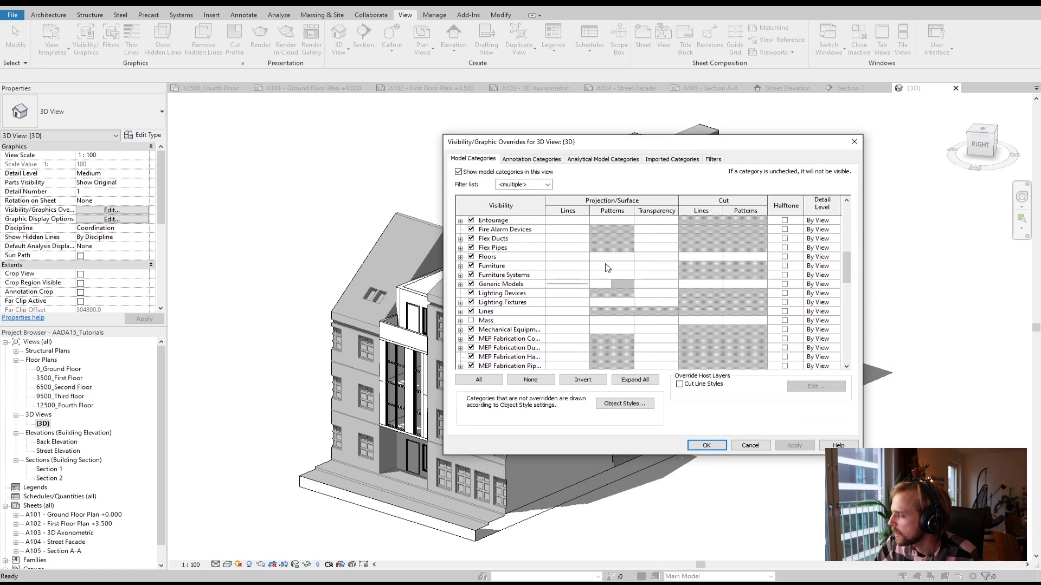
left_click(738, 445)
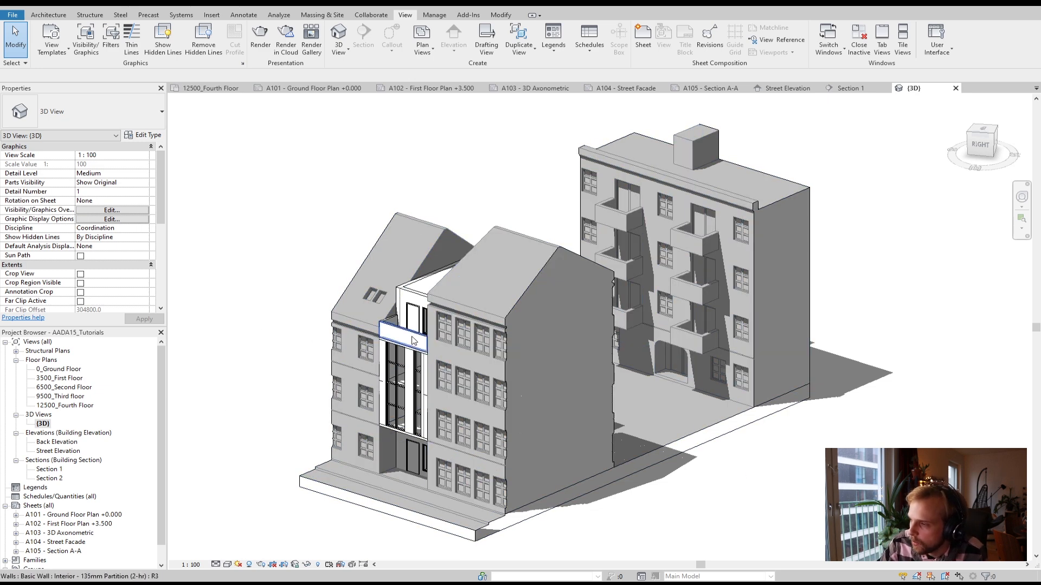
Review the sheets from A105 - Section A-A back to A101, then inspect A102 - First Floor Plan +3.500
double_click(60, 551)
double_click(60, 542)
left_click(69, 524)
double_click(70, 533)
double_click(82, 523)
double_click(85, 516)
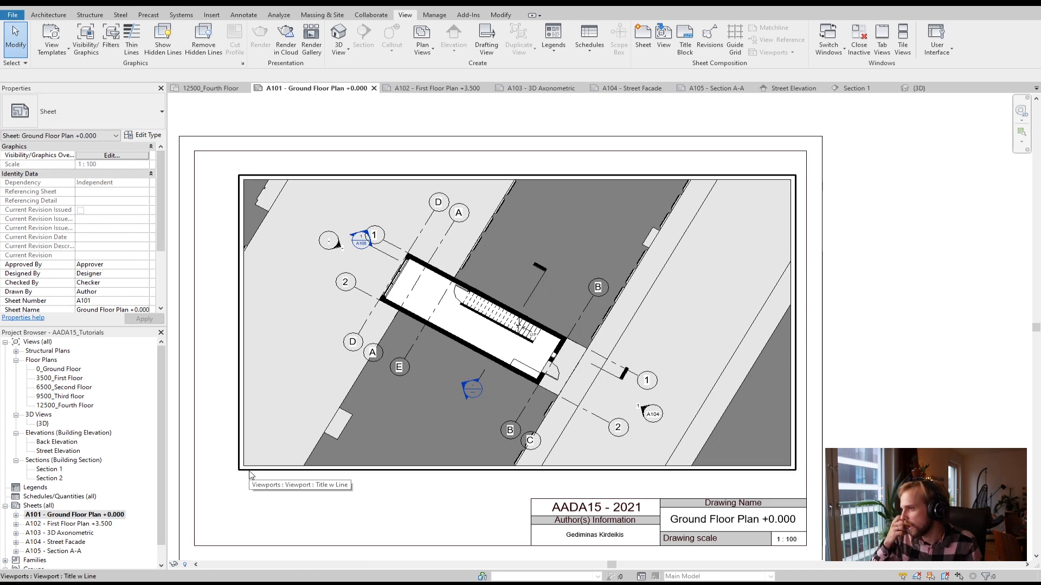
double_click(86, 524)
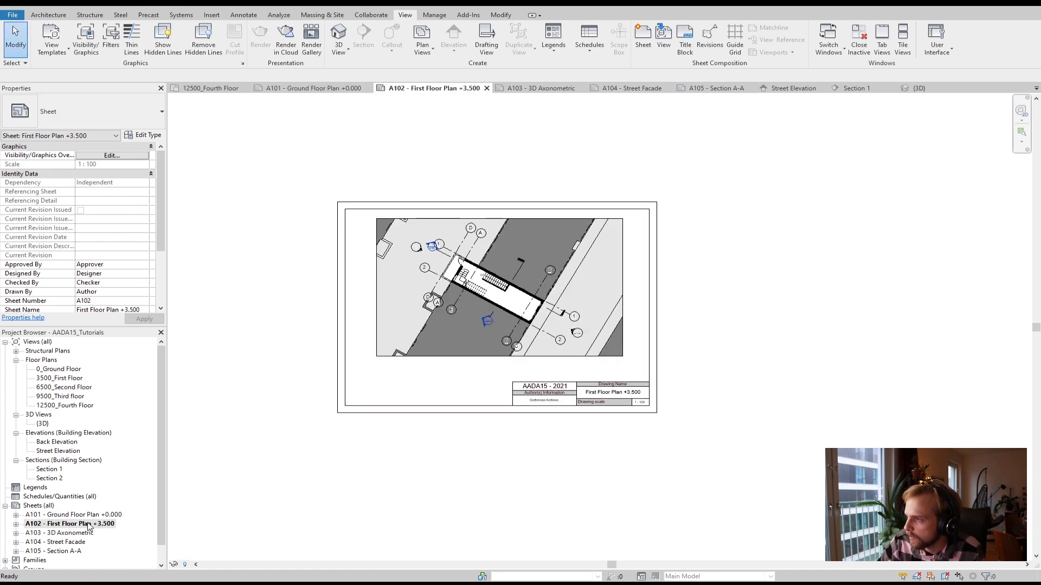
scroll(453, 361, "up", 3)
mouse_move(300, 281)
middle_mouse_down()
mouse_move(319, 343)
mouse_move(310, 343)
middle_mouse_up()
scroll(310, 345, "up", 1)
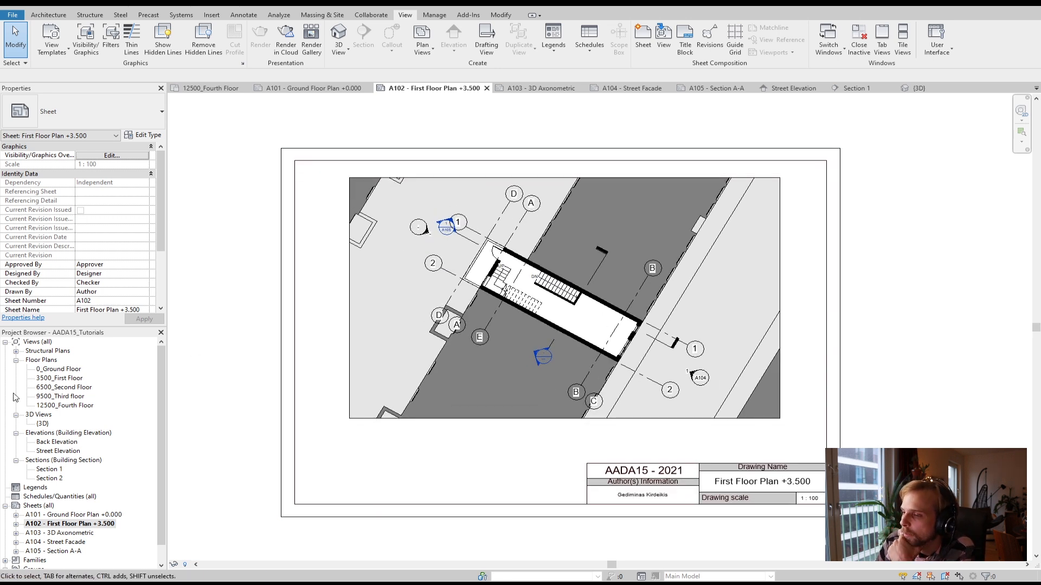
Open the 0_Ground Floor plan and check which grid types are available for grid line D
double_click(59, 370)
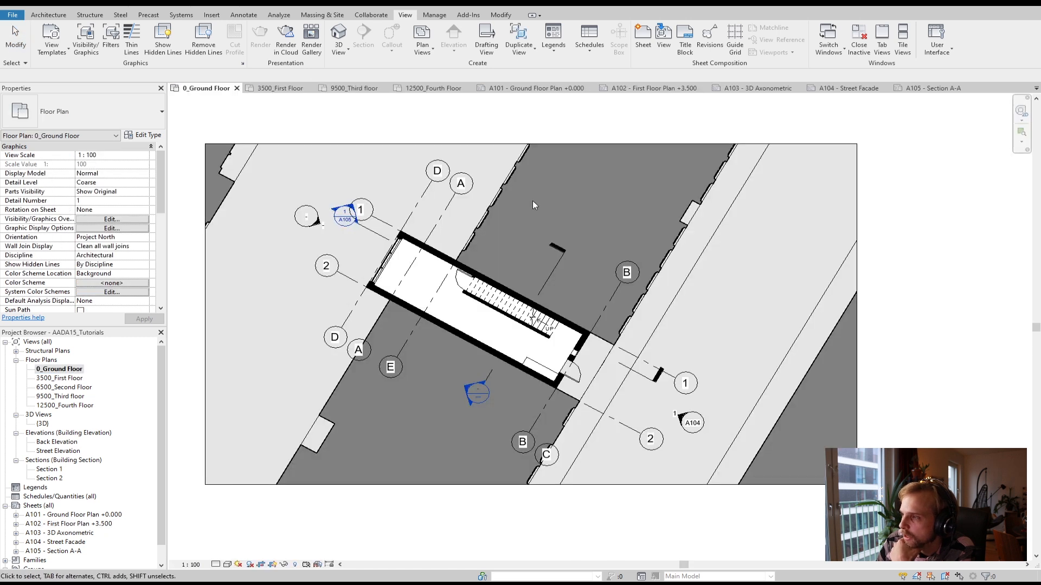
left_click(421, 201)
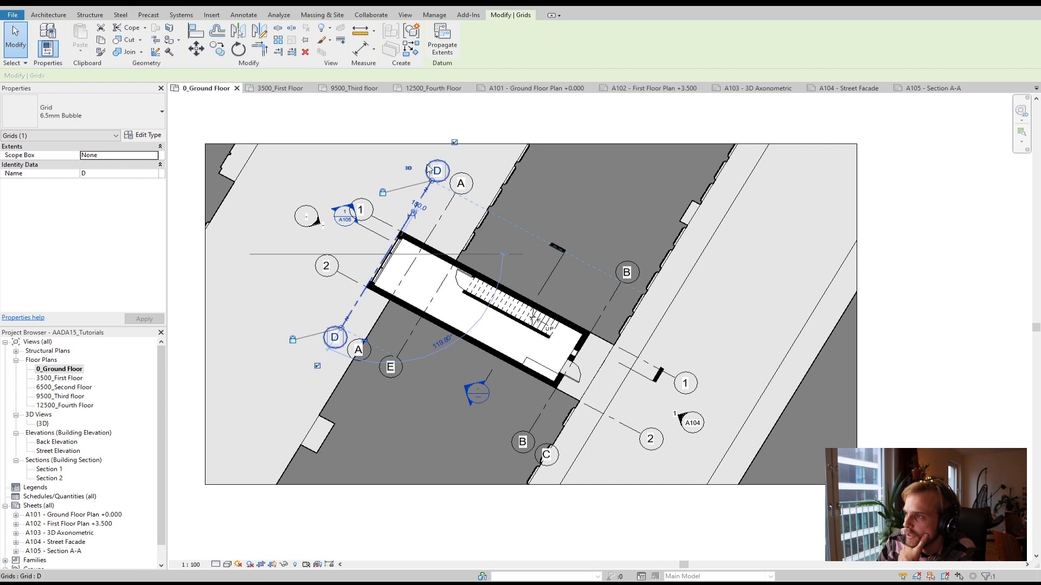
left_click(117, 128)
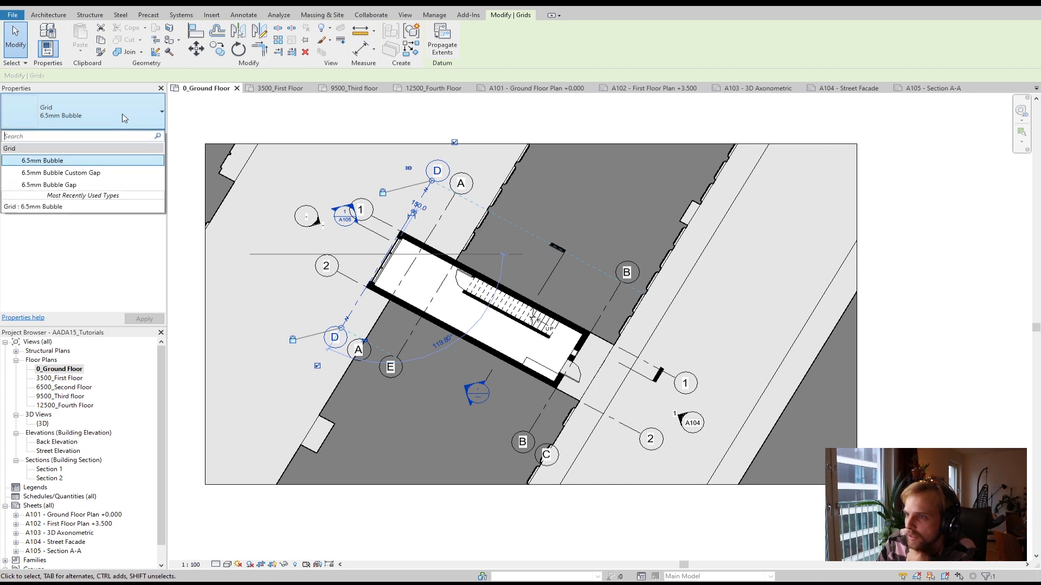
left_click(124, 118)
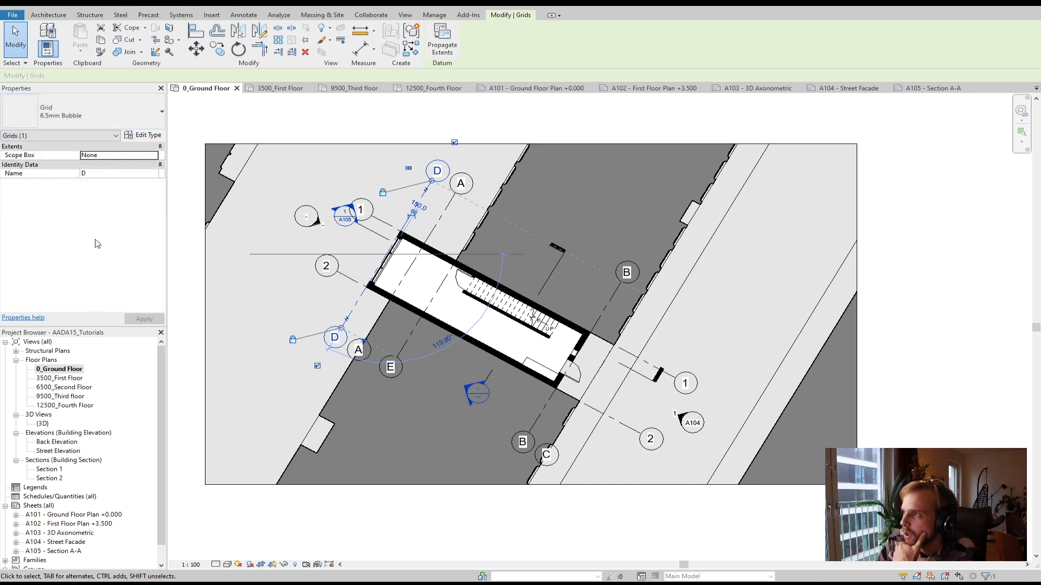
left_click(373, 116)
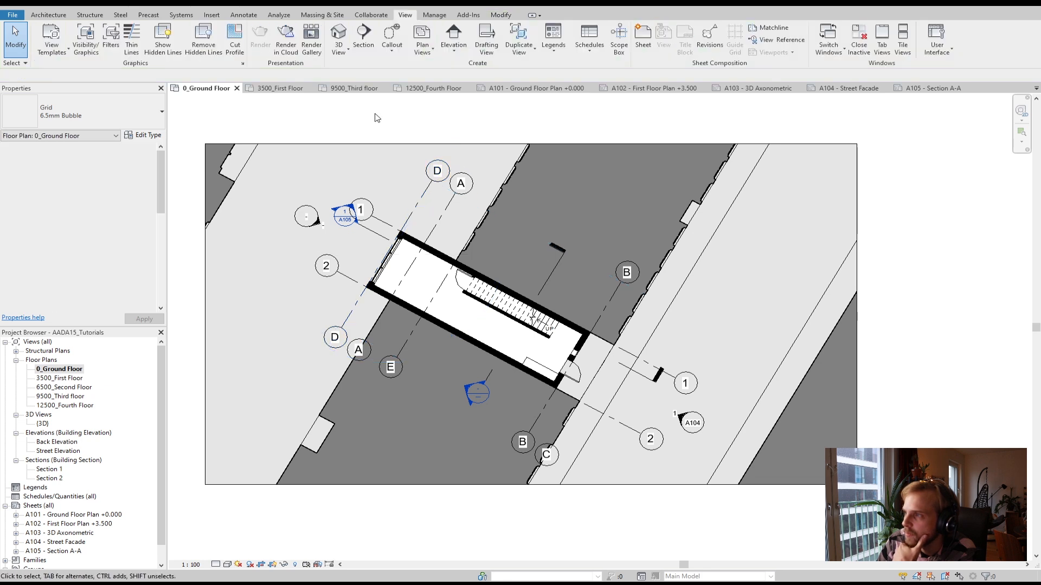
middle_click_drag(450, 133, 464, 158)
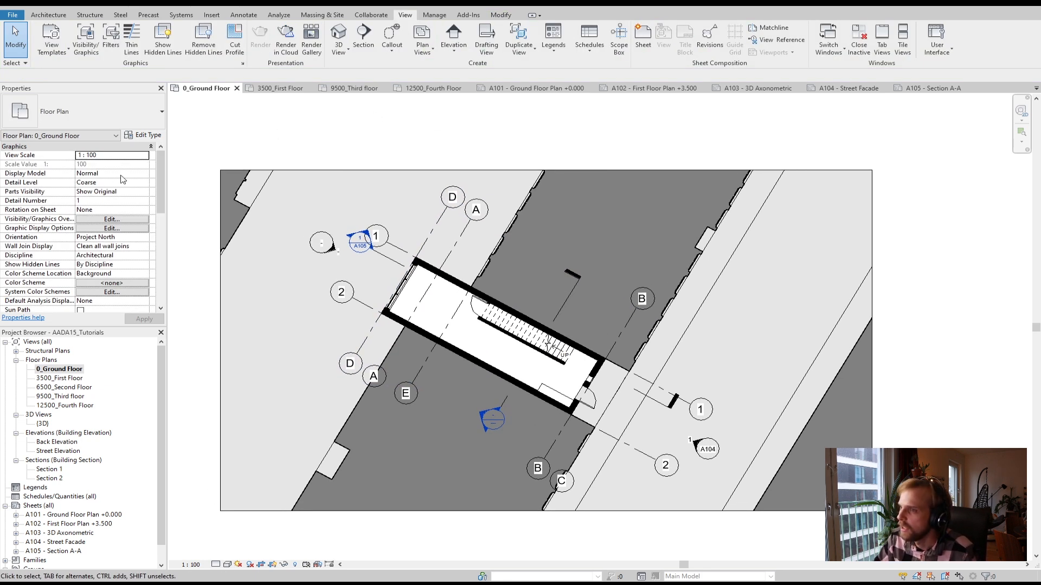
Start loading a family and browse up from the default Annotations library folder to the root of the C: drive
left_click(211, 15)
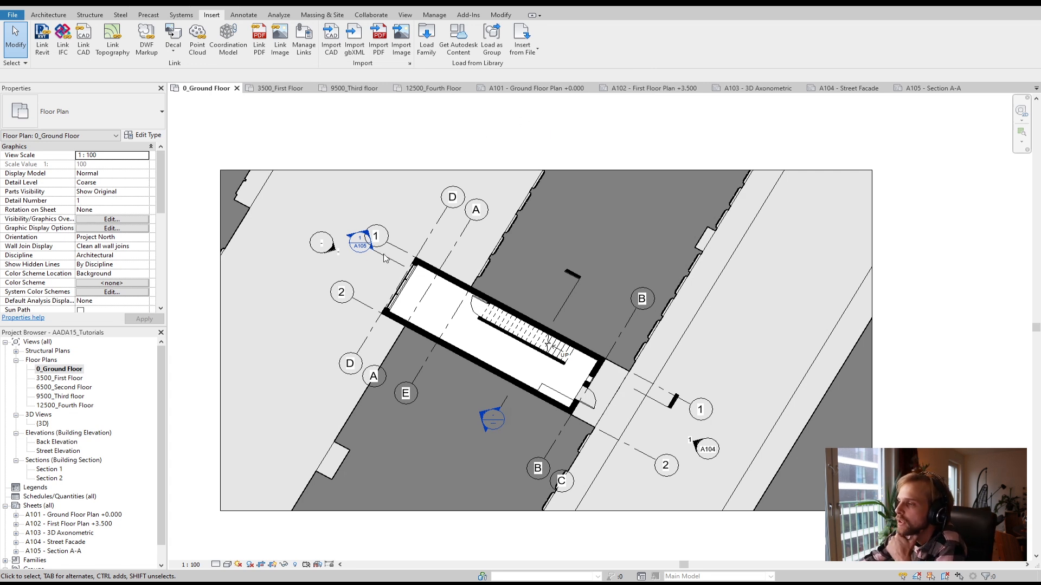
left_click(426, 46)
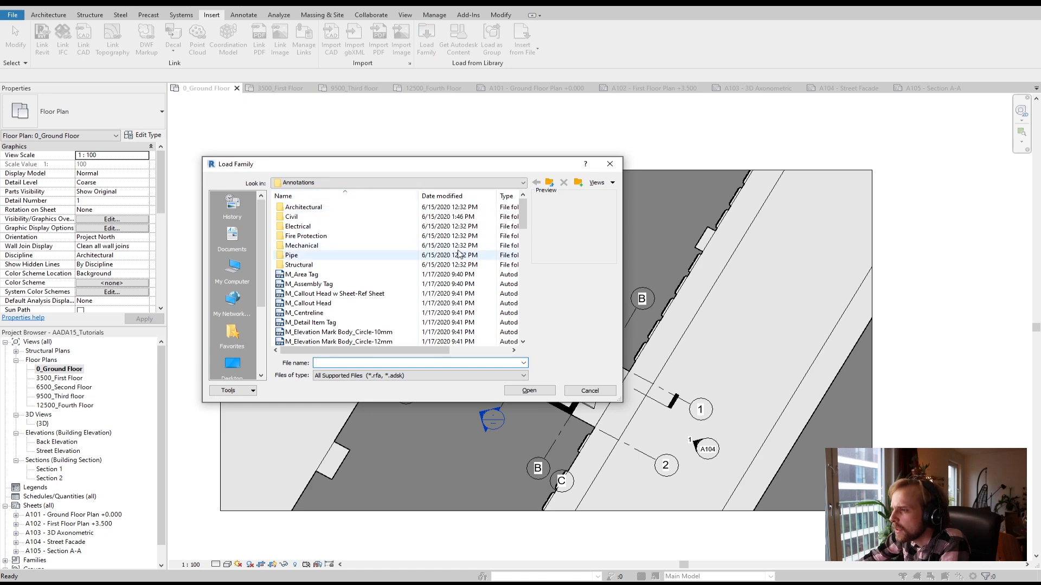
left_click(550, 184)
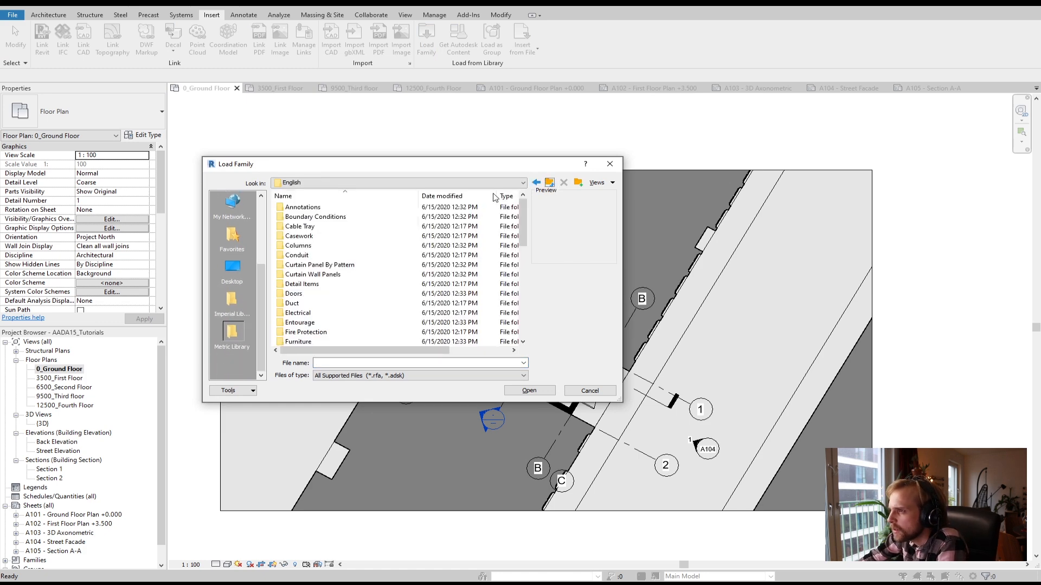
left_click(550, 184)
left_click(550, 184)
left_click(549, 183)
left_click(550, 183)
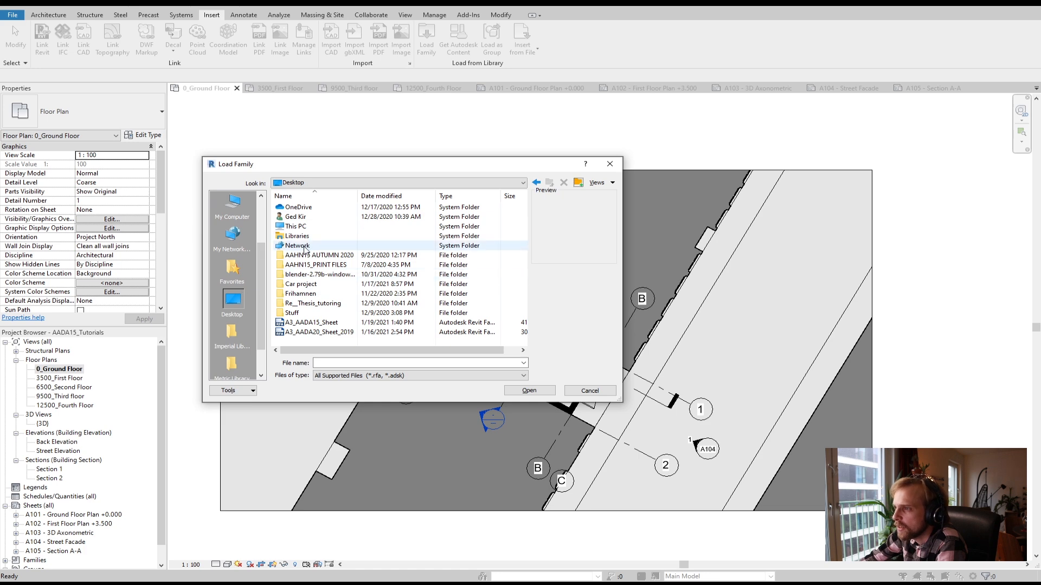
double_click(302, 227)
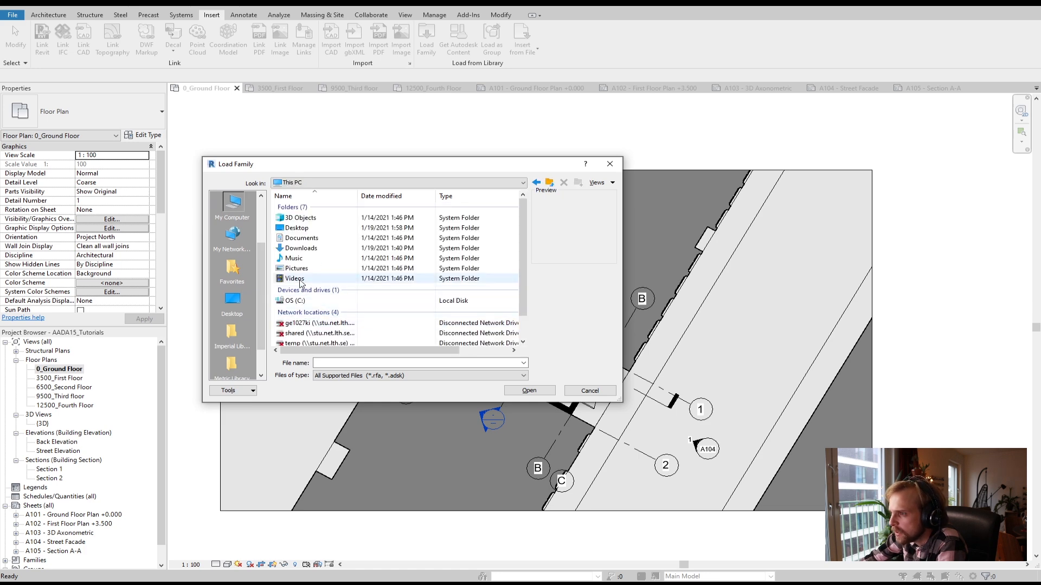
double_click(311, 304)
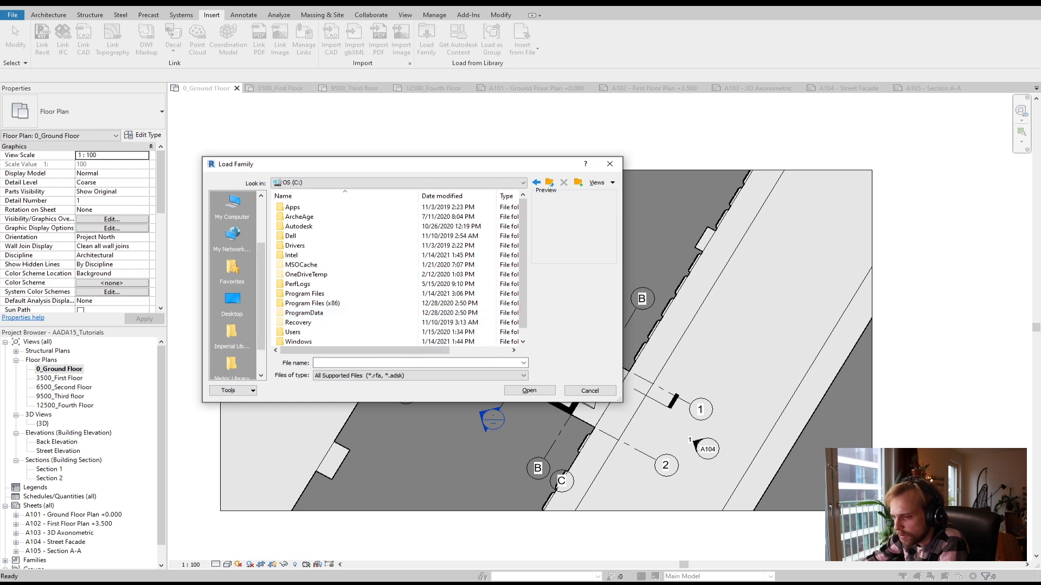
Switch to File Explorer and check the folder options for showing hidden files, folders and drives, without changing them
mouse_move(67, 566)
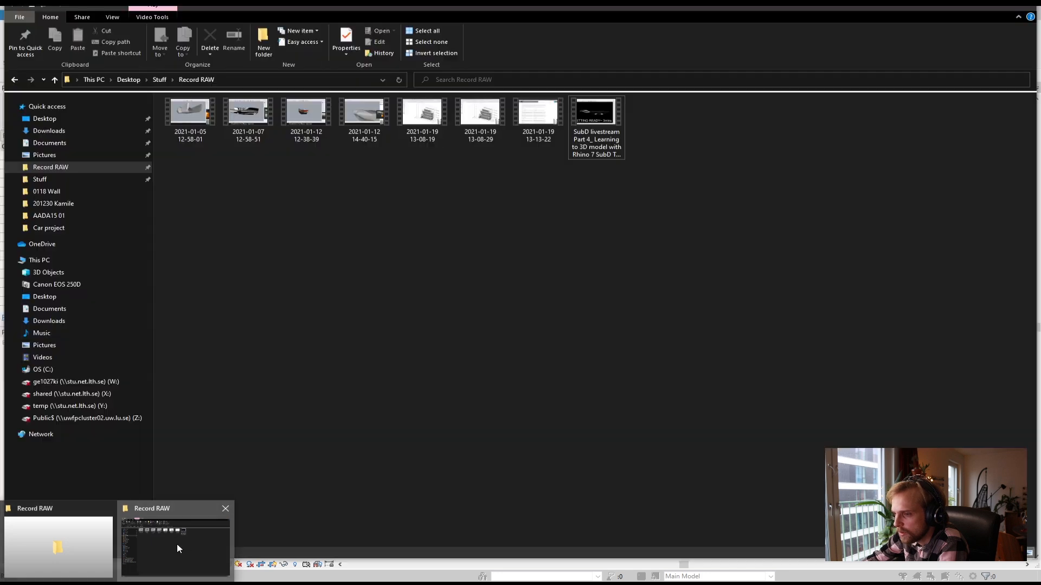
left_click(176, 545)
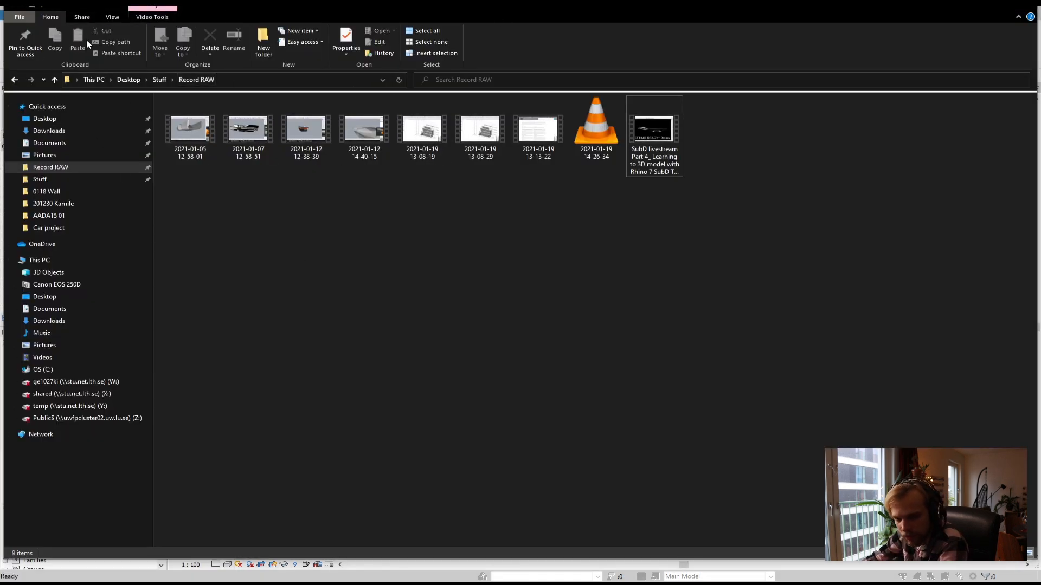
left_click(106, 19)
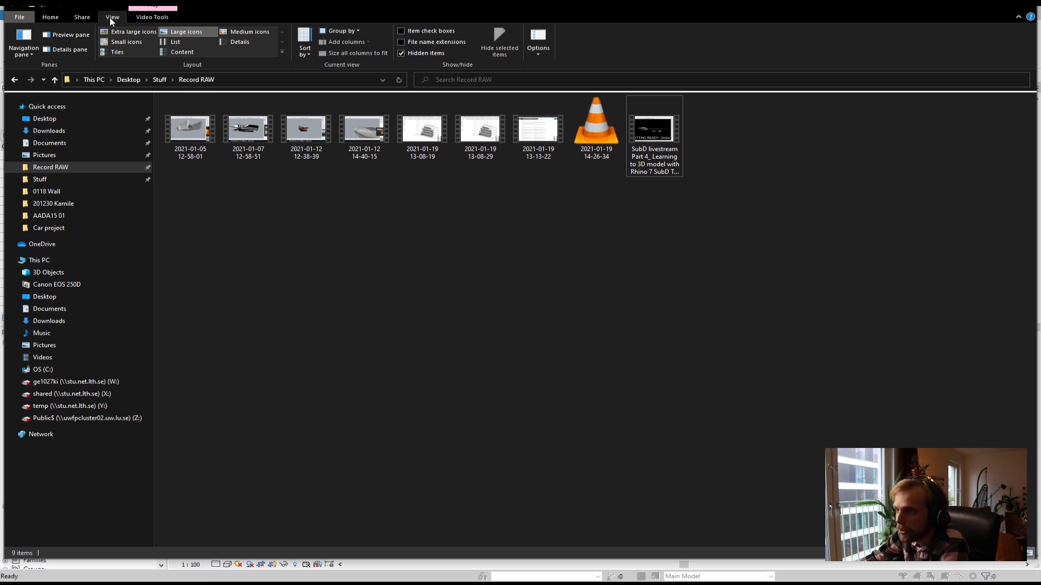
left_click(537, 46)
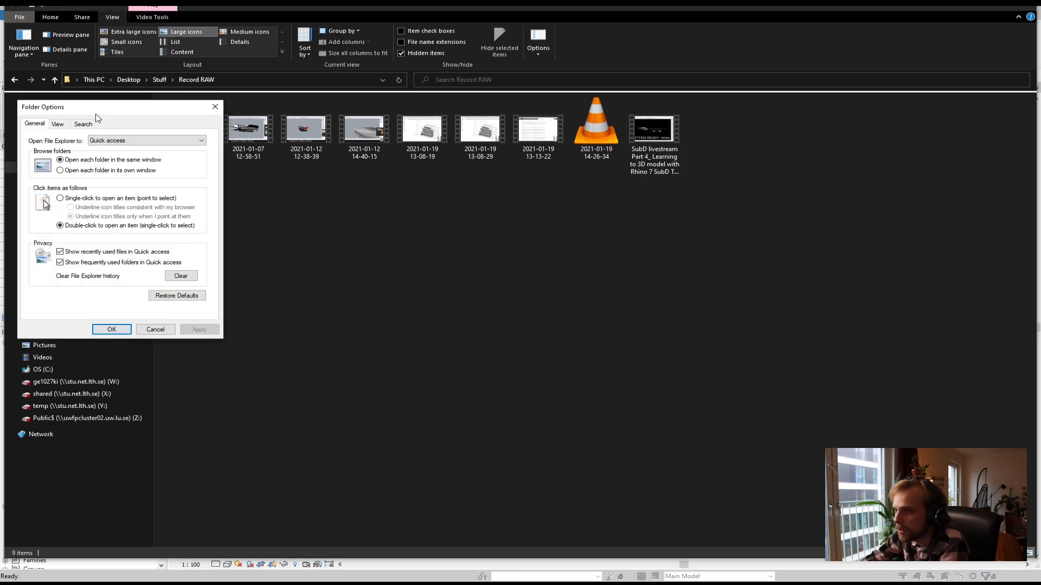
left_click(54, 129)
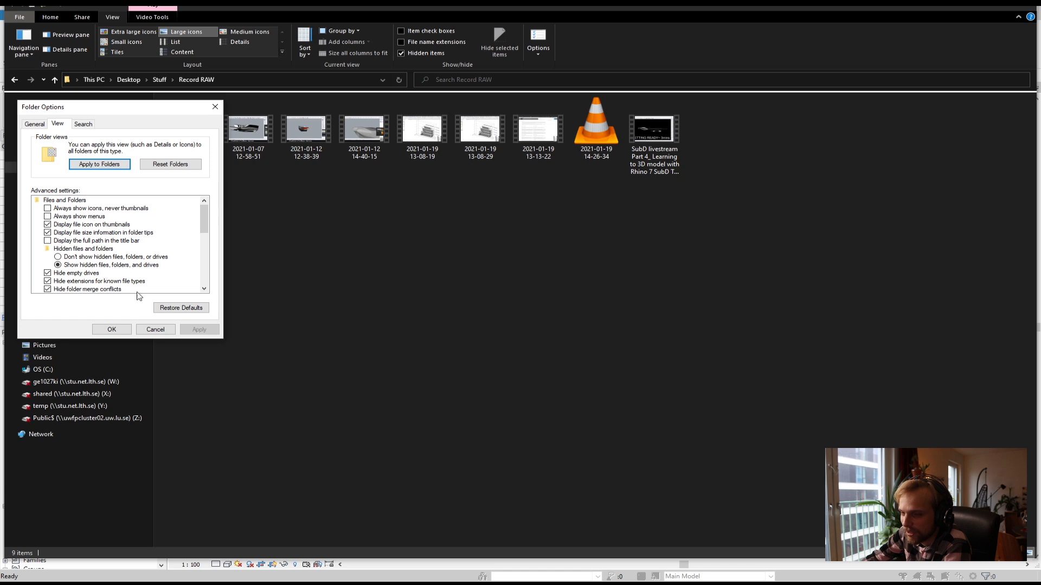
left_click(163, 332)
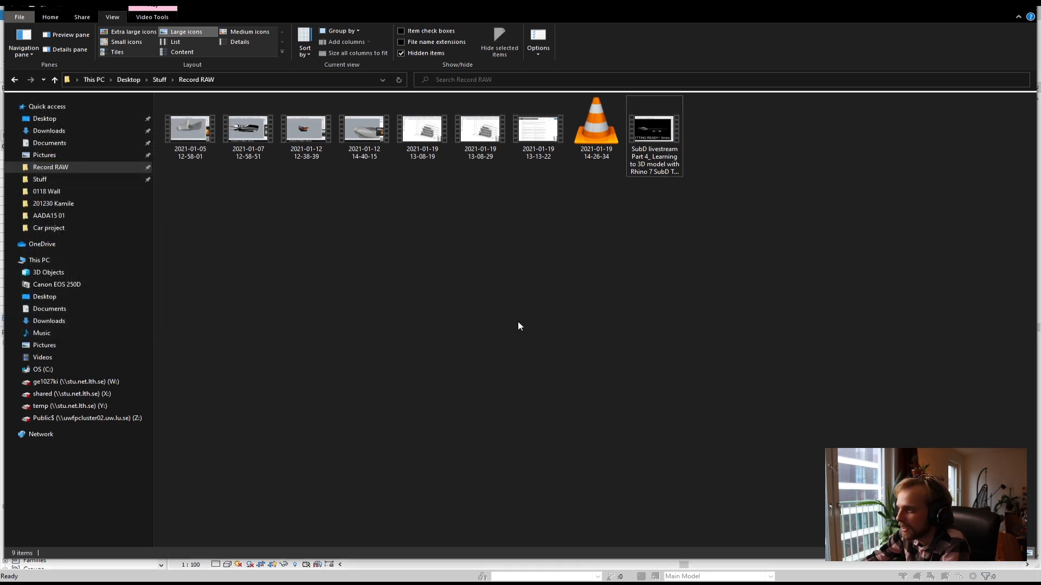
left_click(982, 7)
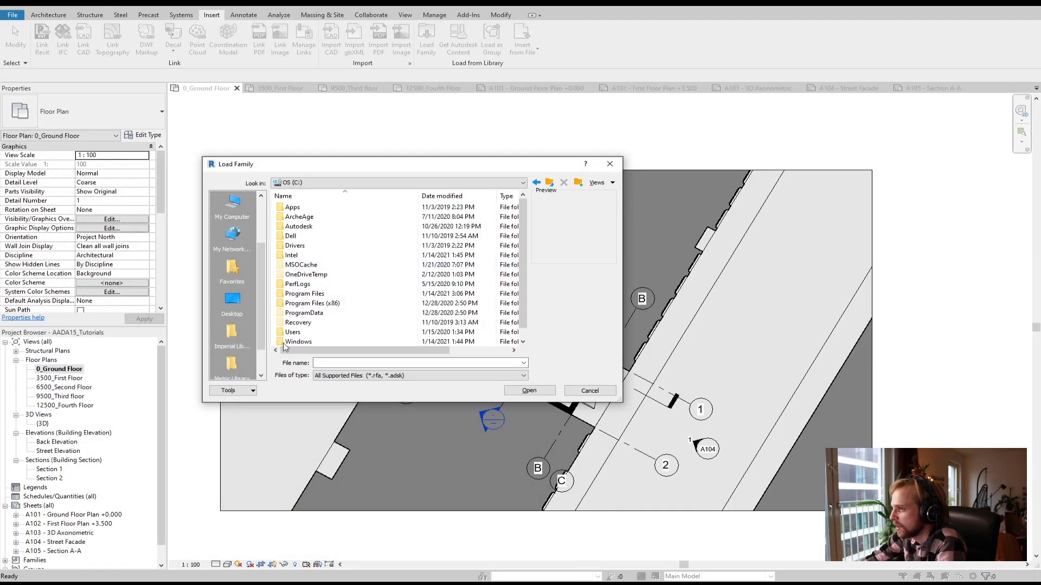
Browse for the family in ProgramData > Autodesk > RVT 2021 > Libraries > English > Annotations
double_click(321, 314)
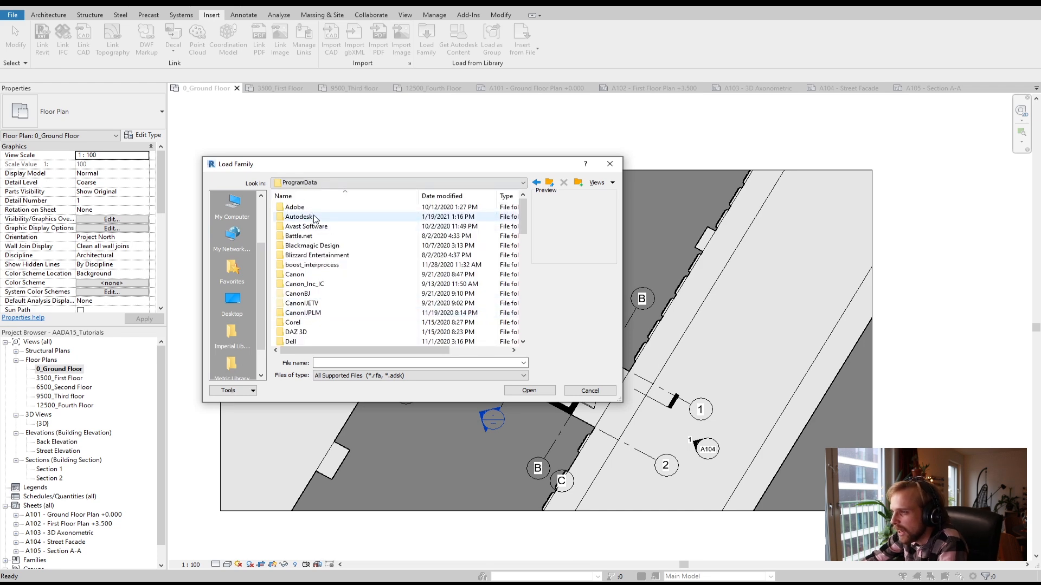
double_click(299, 218)
scroll(348, 309, "down", 5)
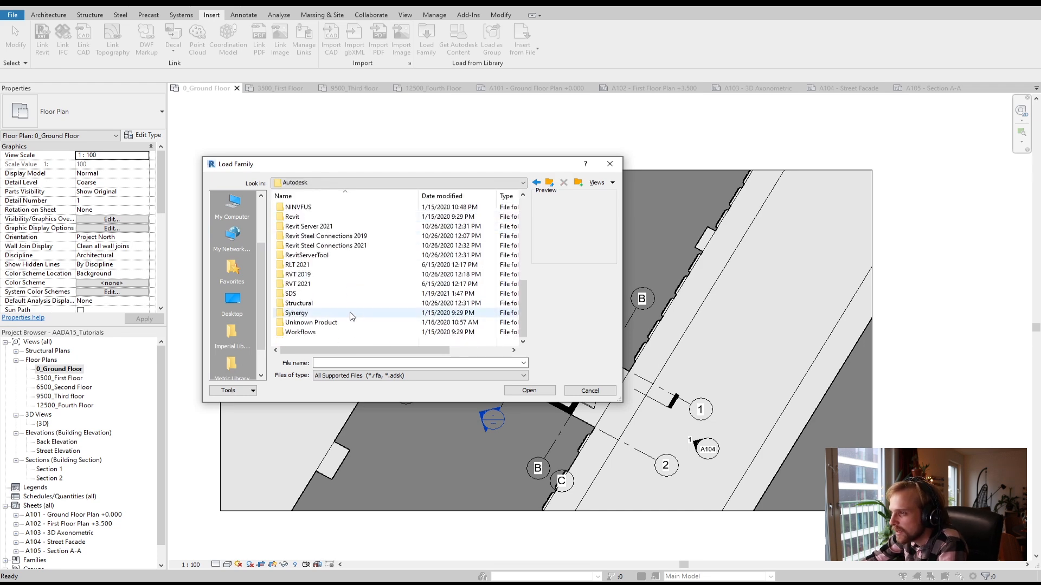
double_click(307, 289)
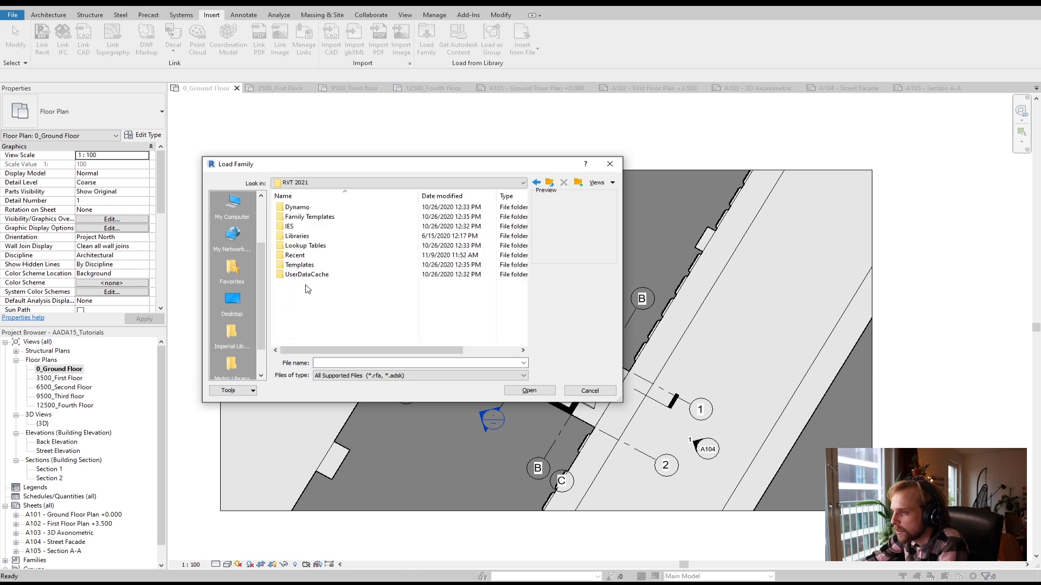
double_click(300, 236)
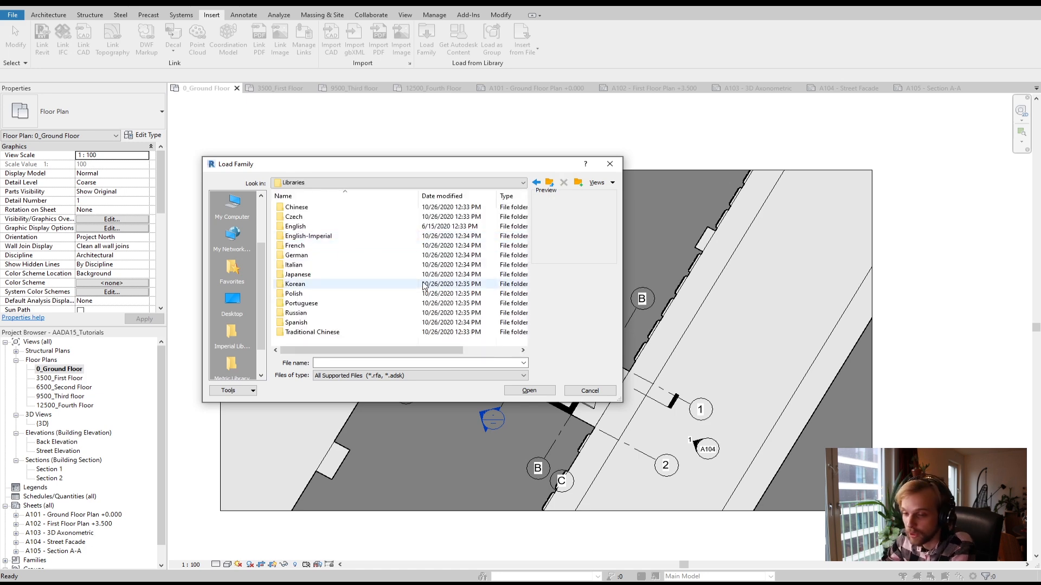
double_click(302, 228)
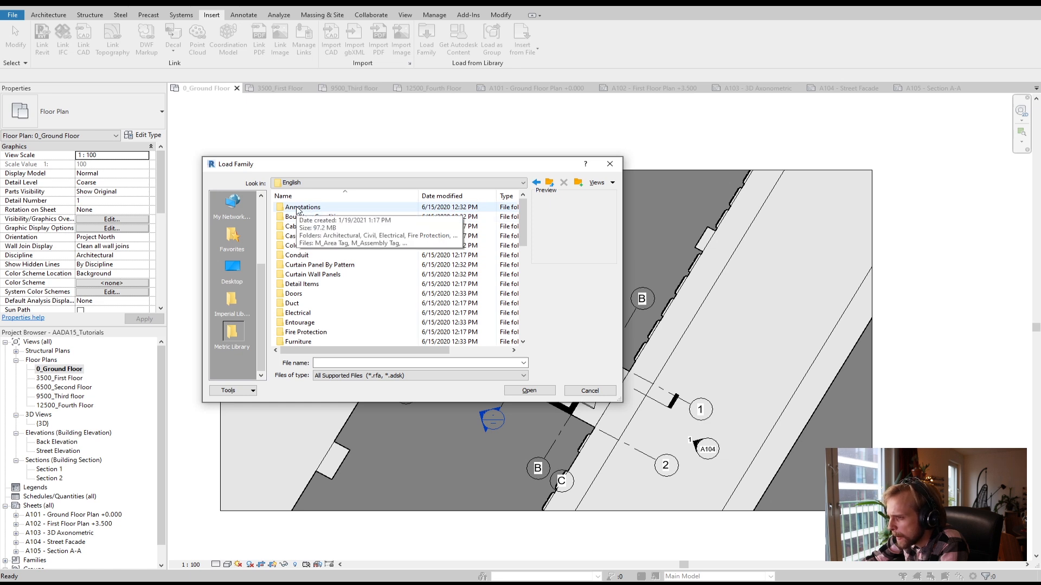
scroll(317, 304, "down", 3)
scroll(317, 313, "down", 7)
scroll(332, 336, "up", 7)
scroll(332, 336, "down", 5)
scroll(326, 333, "up", 10)
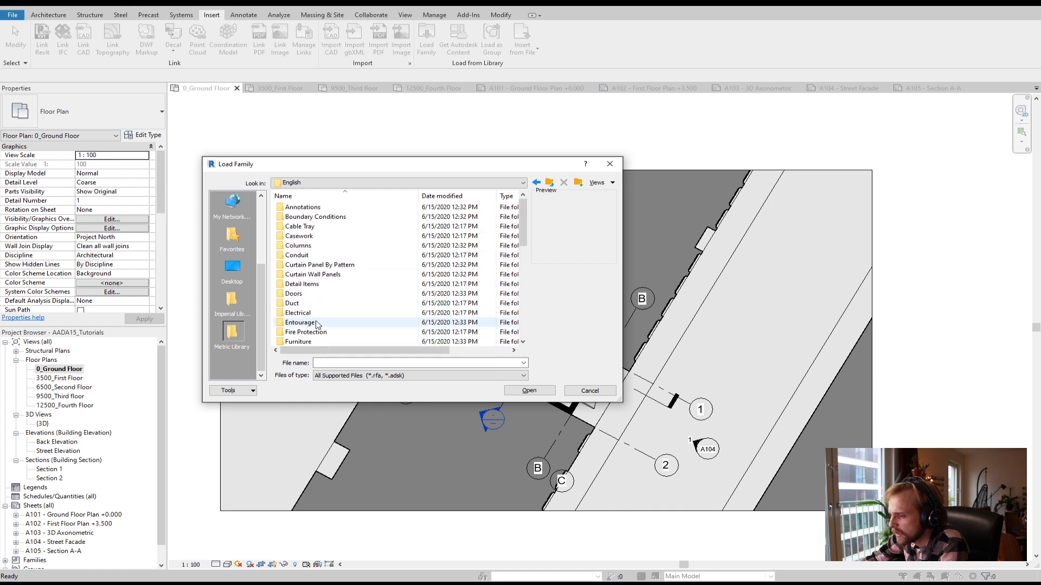
double_click(299, 207)
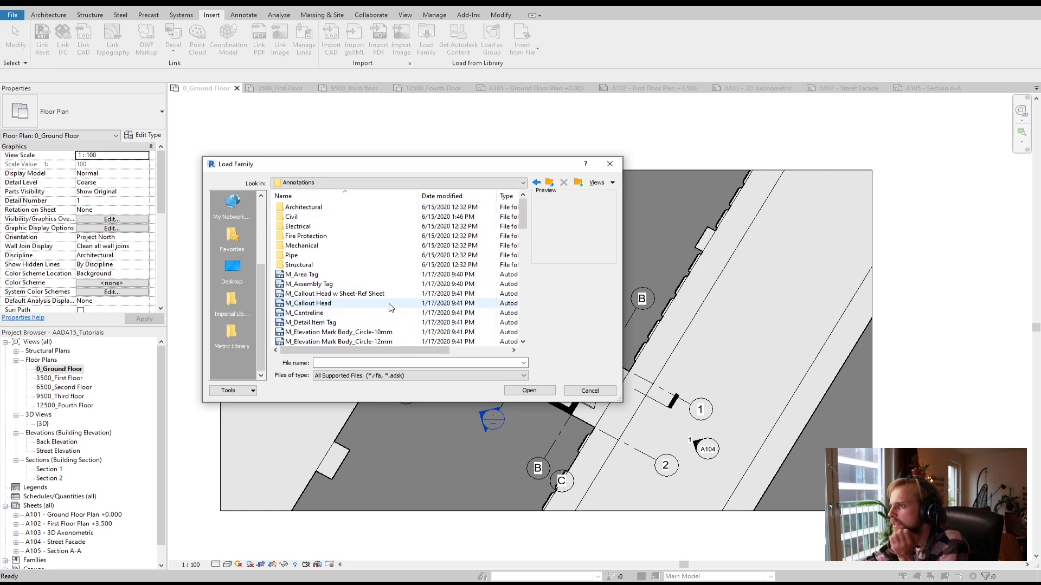
Preview the M_Section Head and M_Section Tail annotation families, including M_Section Head - Filled, and cancel without loading any
scroll(392, 282, "down", 8)
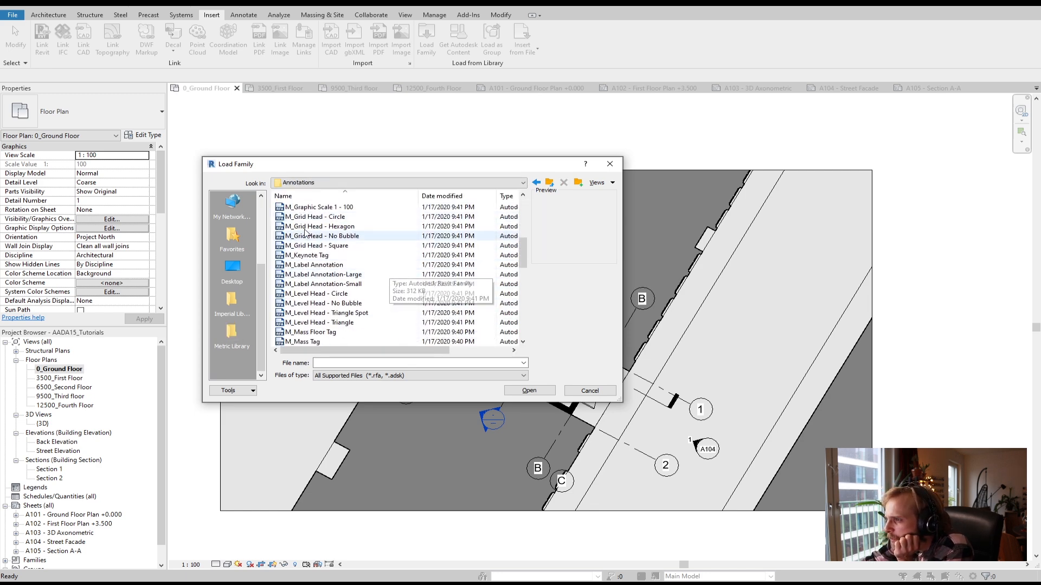
scroll(353, 326, "down", 2)
scroll(353, 326, "down", 5)
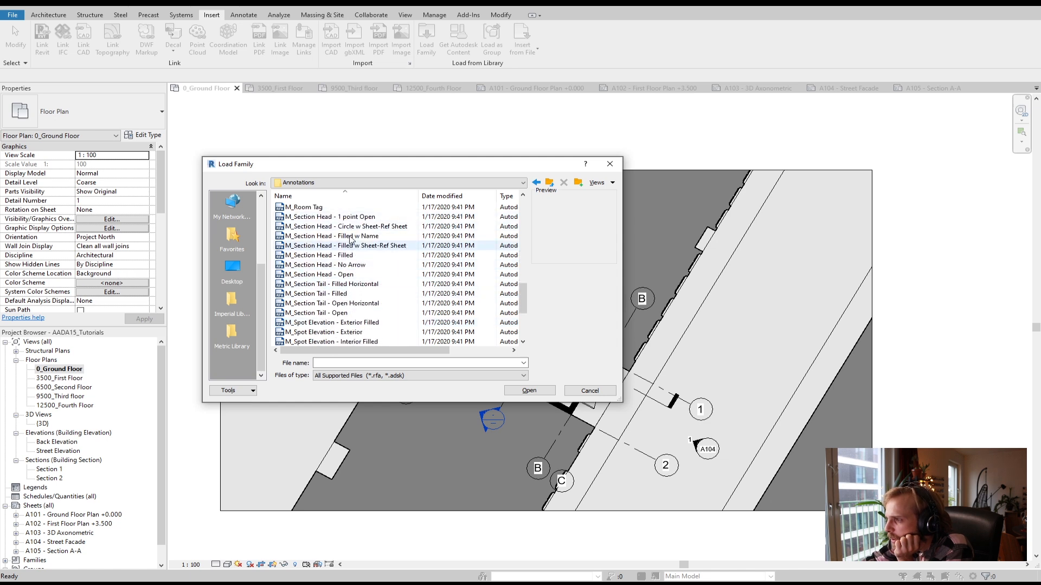
left_click(355, 217)
left_click(353, 226)
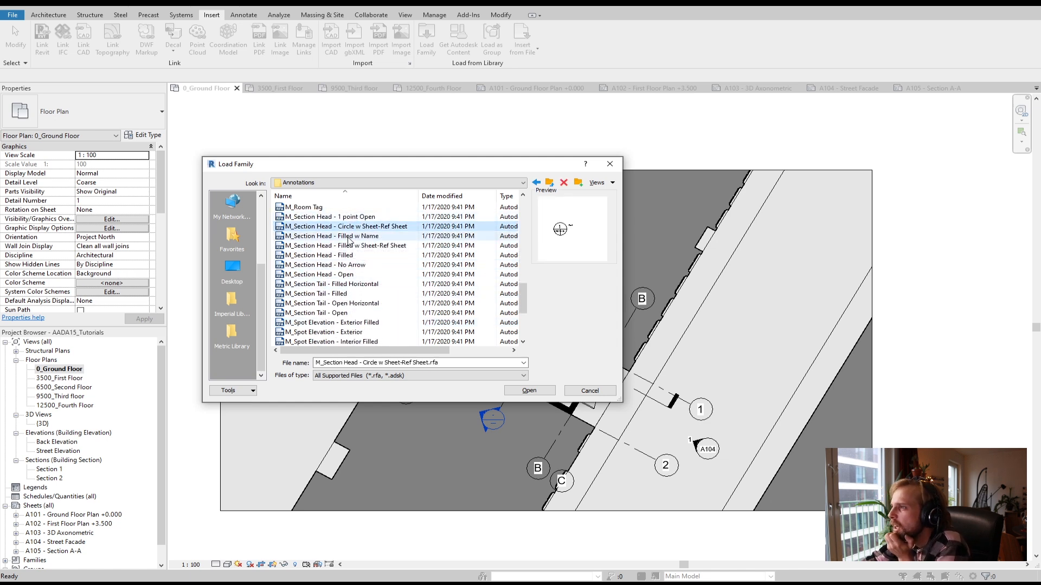
left_click(353, 237)
left_click(350, 255)
left_click(343, 265)
left_click(345, 275)
left_click(346, 286)
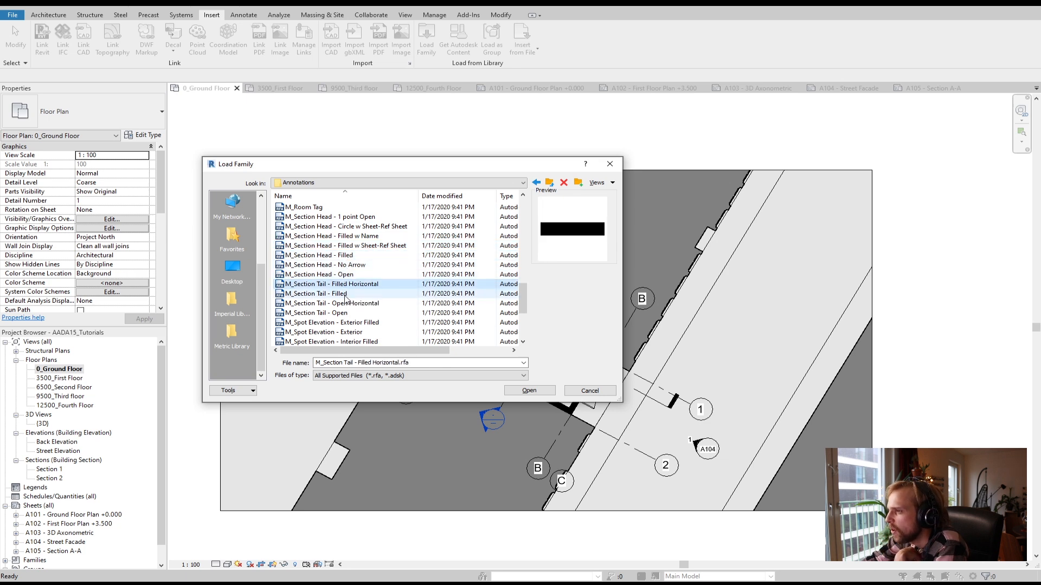
left_click(344, 294)
left_click(342, 312)
left_click(337, 256)
left_click(336, 216)
left_click(338, 227)
left_click(340, 246)
left_click(343, 257)
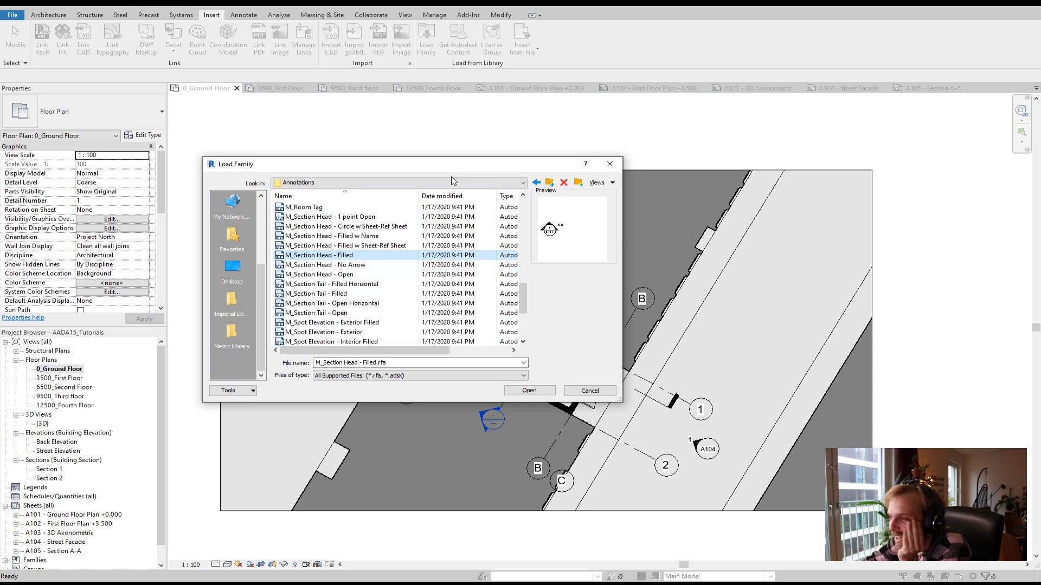
left_click(588, 391)
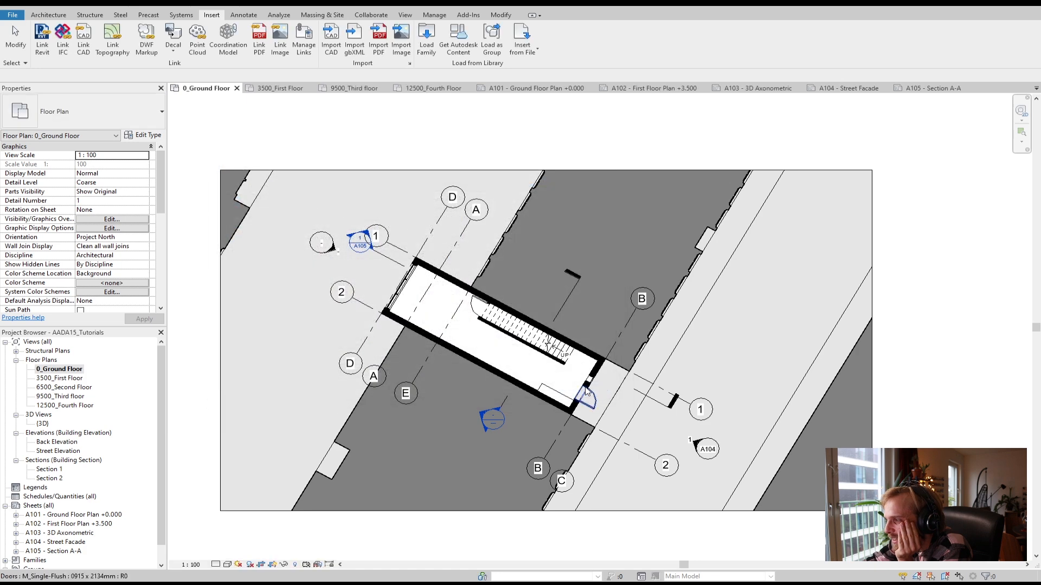
Inspect the Building Section type of the A105 section marker, including its callout tag's Callout Head options, without saving changes
scroll(358, 247, "up", 4)
double_click(364, 248)
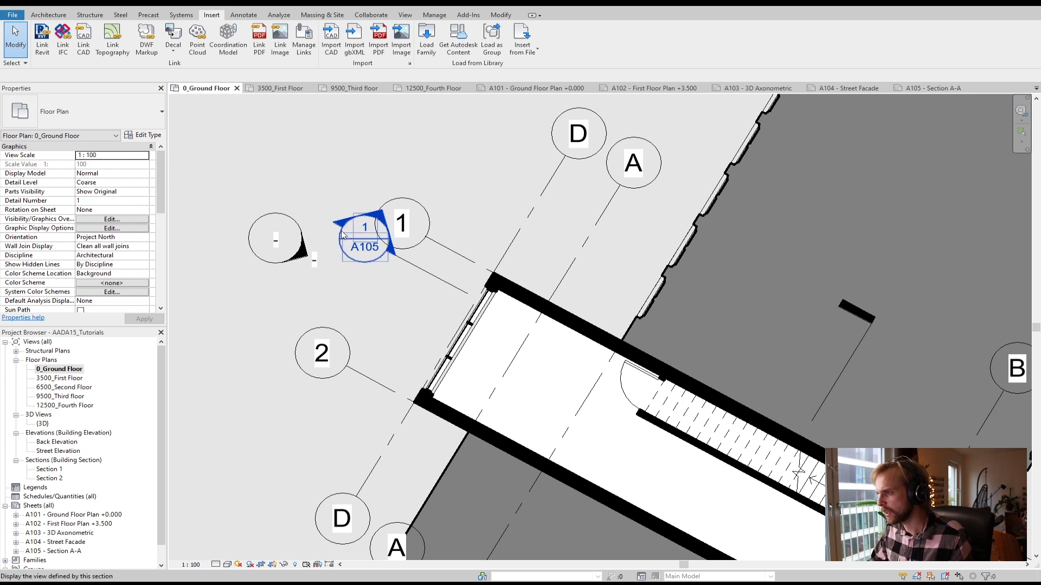
left_click(421, 270)
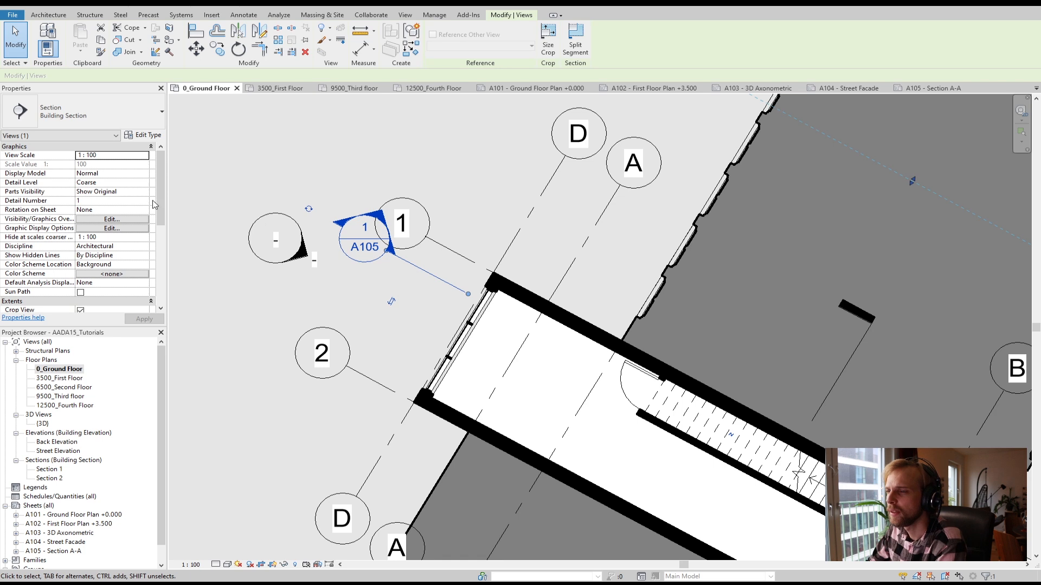
mouse_move(160, 200)
left_mouse_down()
mouse_move(156, 268)
mouse_move(158, 195)
left_mouse_up()
left_click(144, 136)
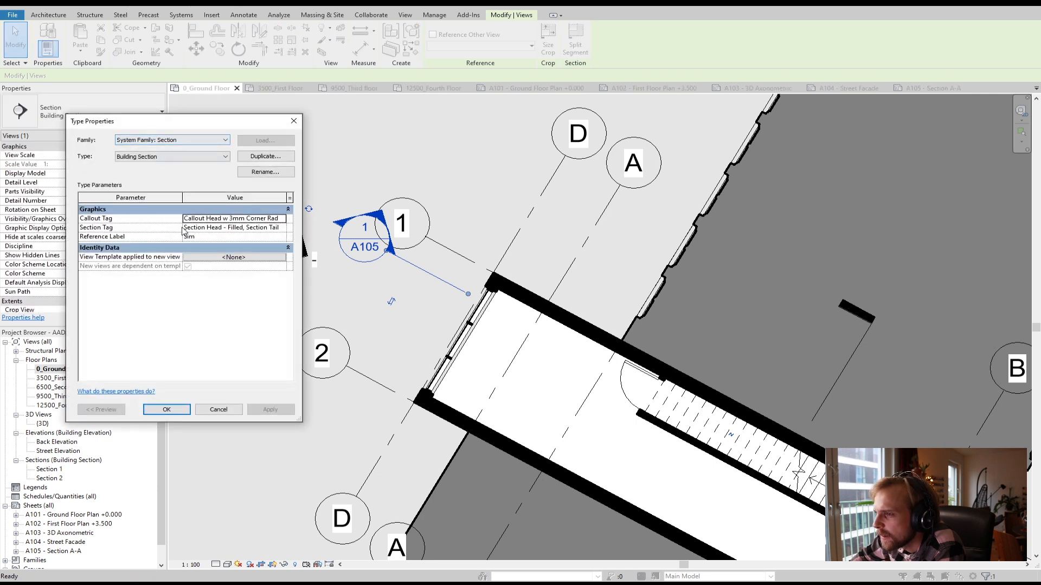
left_click(208, 219)
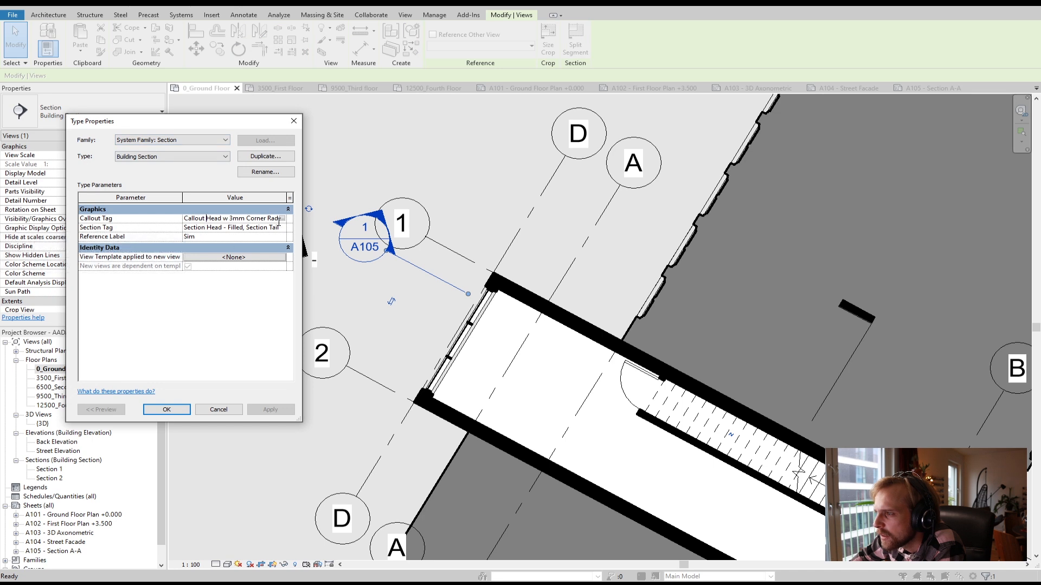
left_click(283, 218)
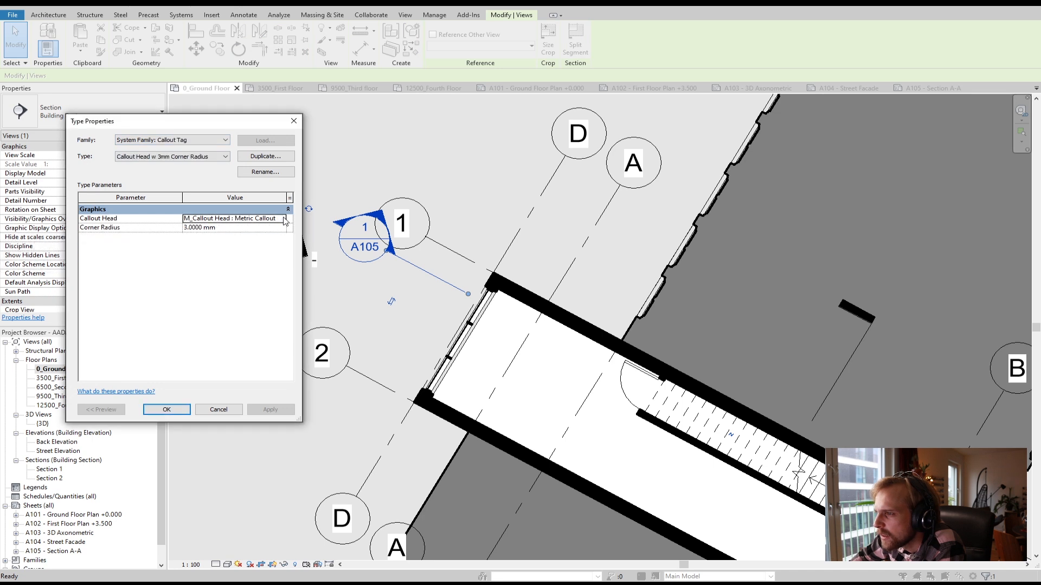
left_click(234, 219)
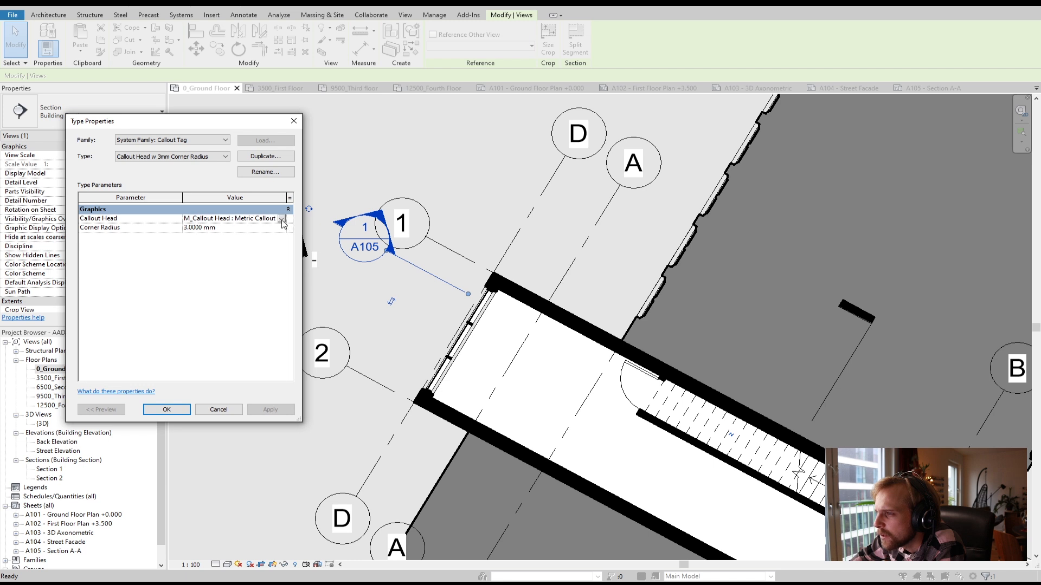
left_click(283, 220)
left_click(283, 220)
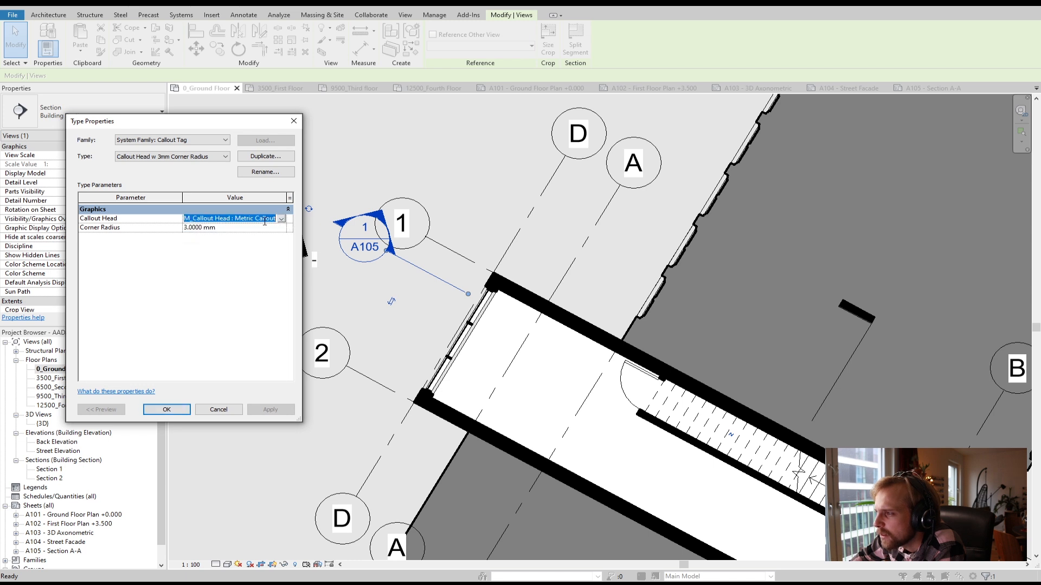
left_click(212, 411)
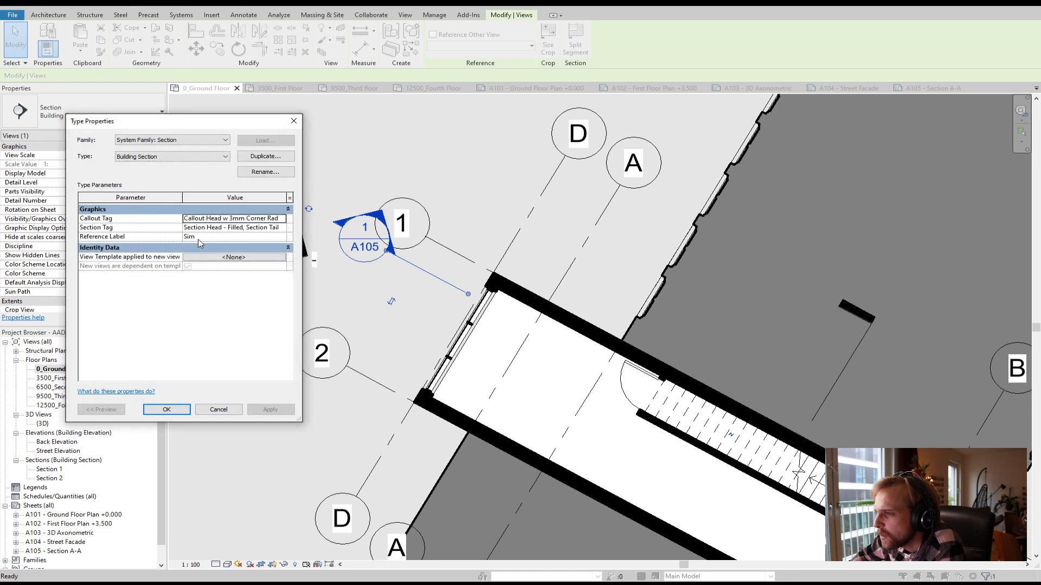
left_click(213, 412)
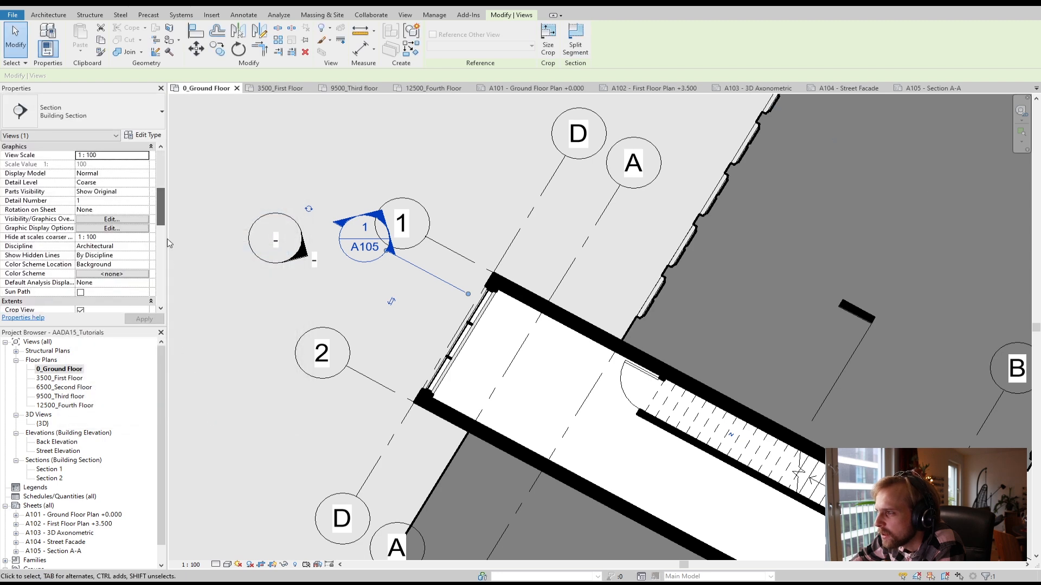
scroll(165, 290, "down", 5)
scroll(165, 296, "down", 1)
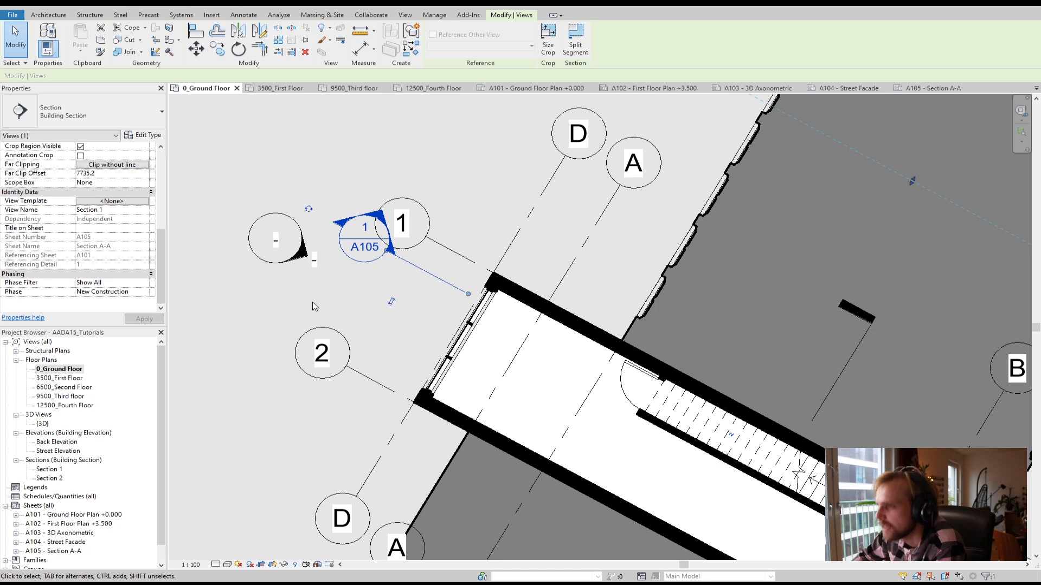
left_click(382, 298)
scroll(383, 298, "down", 4)
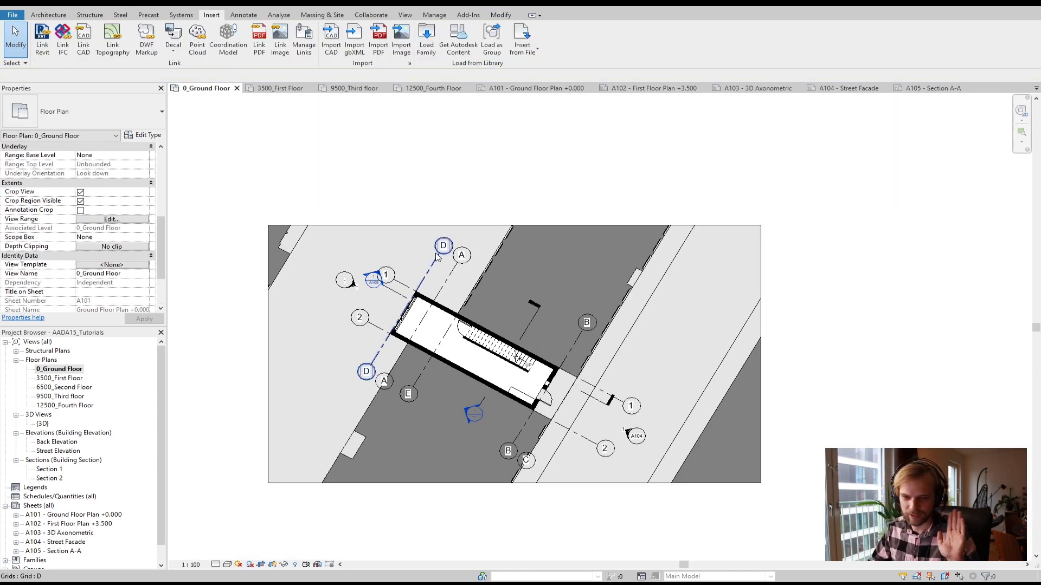
middle_click_drag(491, 380, 503, 351)
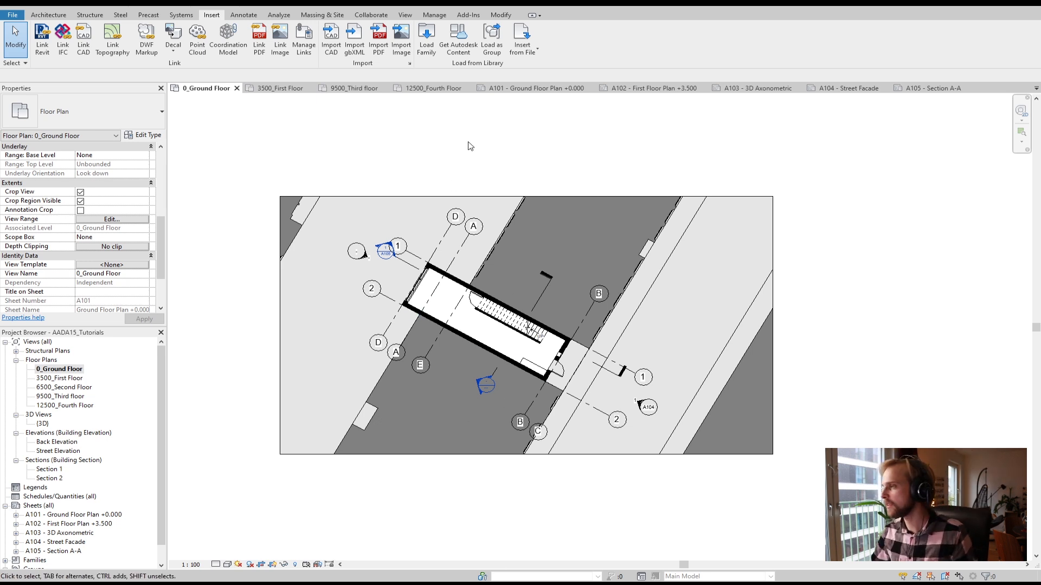
scroll(466, 227, "up", 3)
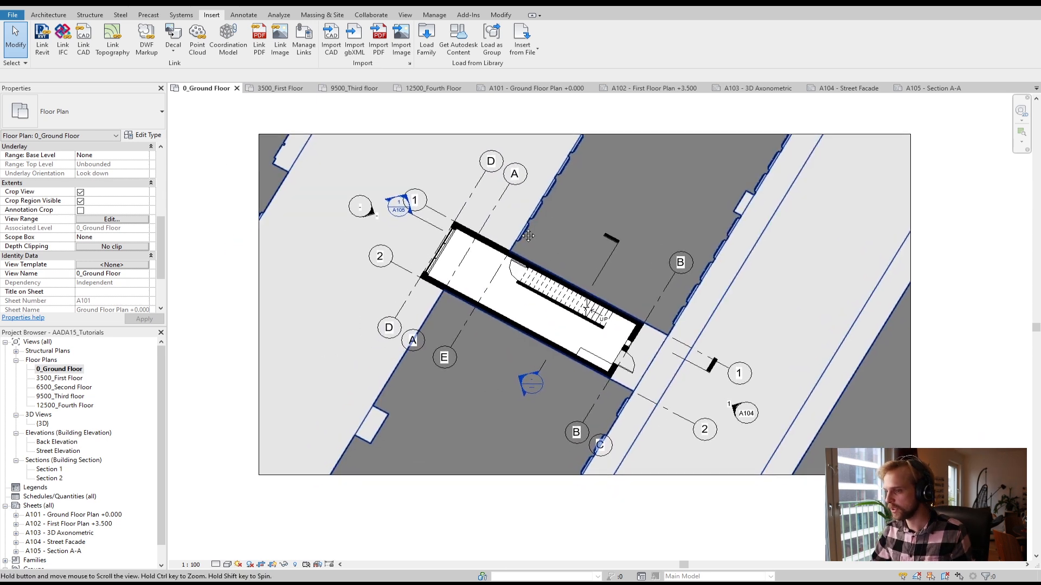
Open the A101 - Ground Floor Plan +0.000 sheet
left_click(49, 517)
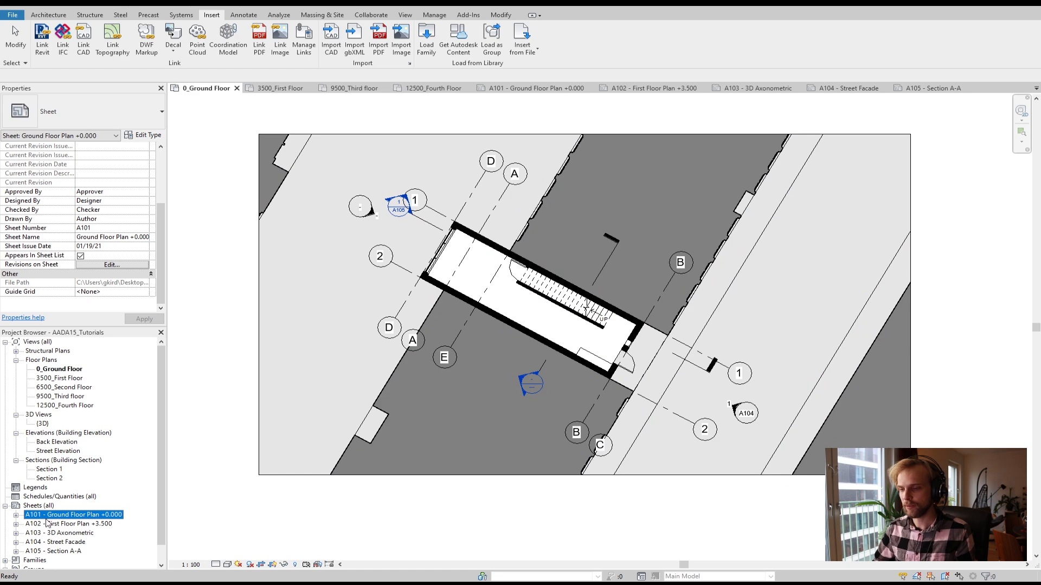
left_click(54, 525)
left_click(60, 534)
left_click(62, 550)
left_click(63, 517)
double_click(63, 518)
left_click(470, 265)
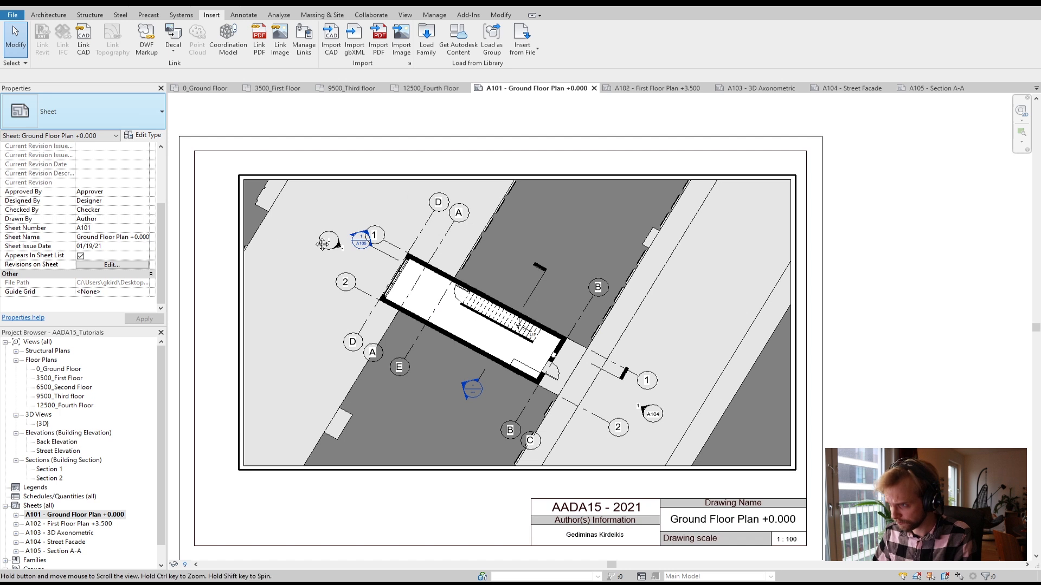
middle_click_drag(307, 242, 373, 246)
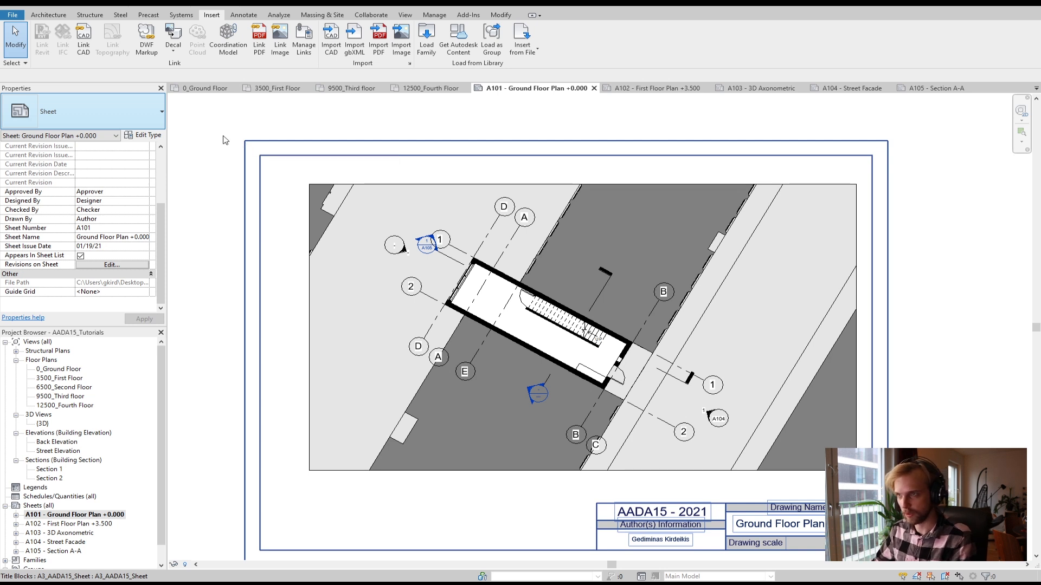
Open the Print dialog for the current sheet and choose Adobe PDF as the printer
left_click(13, 16)
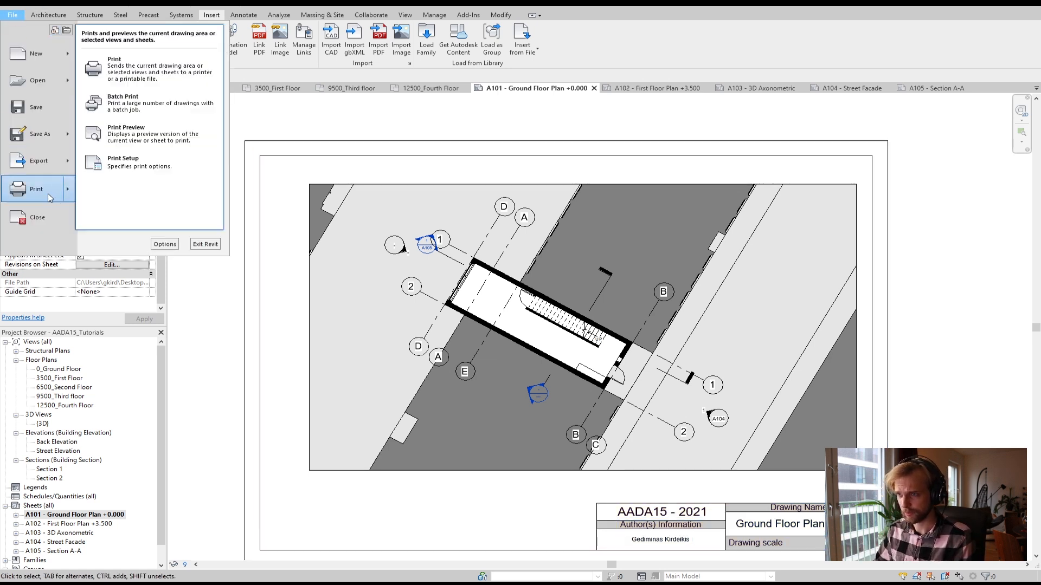
mouse_move(53, 175)
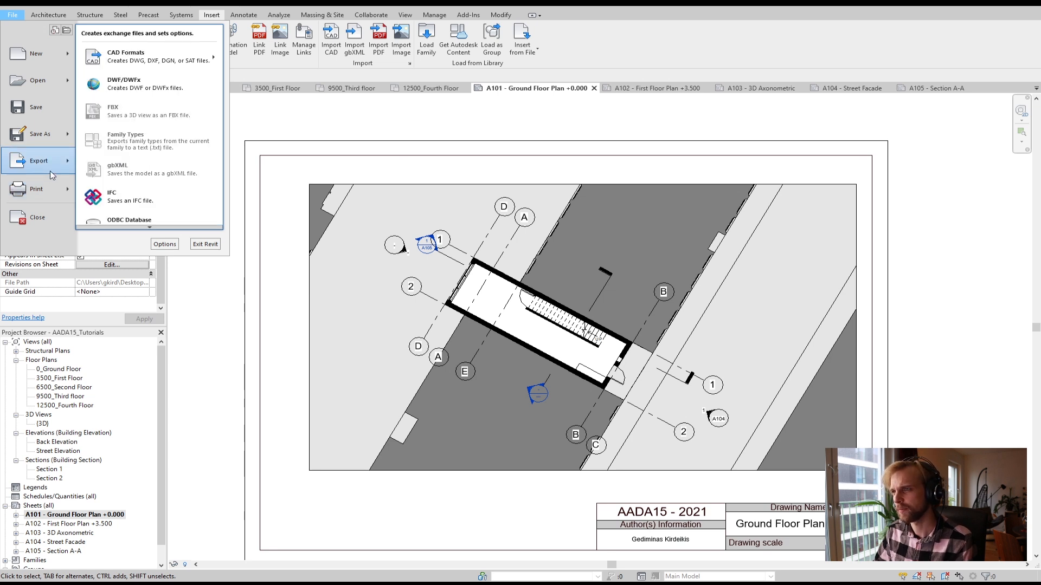
mouse_move(55, 195)
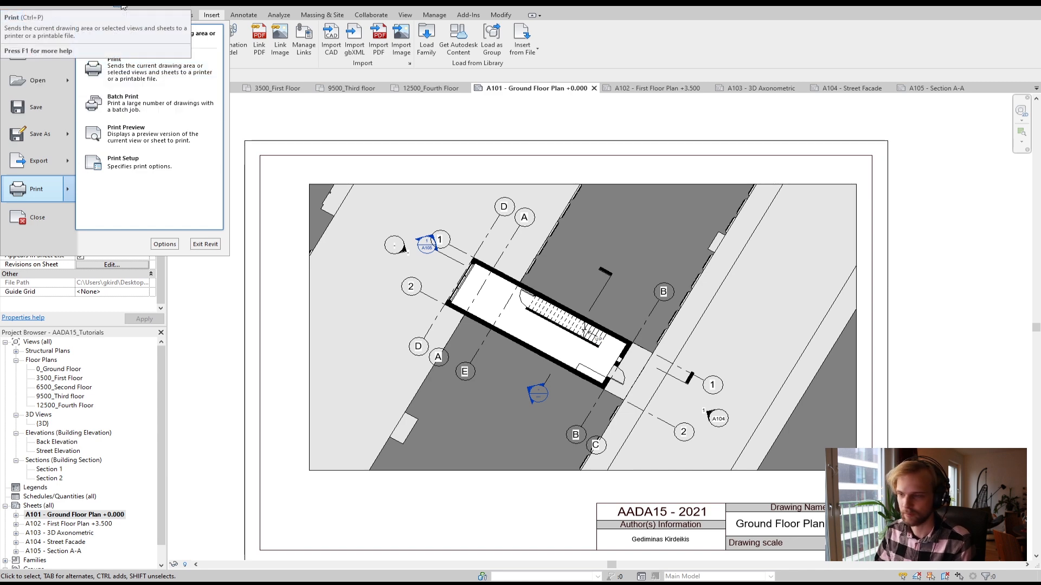
left_click(122, 6)
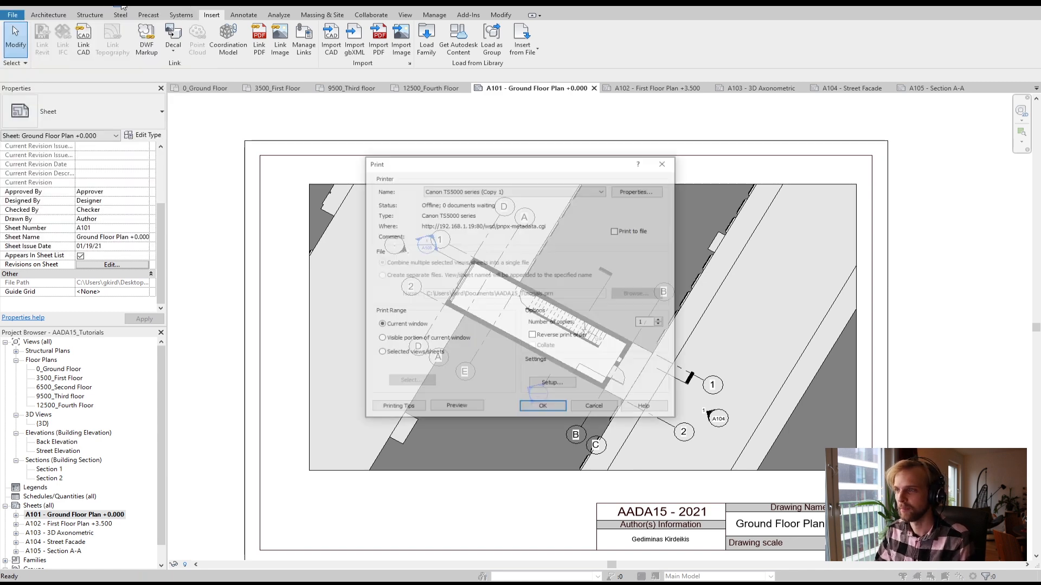
left_click_drag(539, 166, 409, 177)
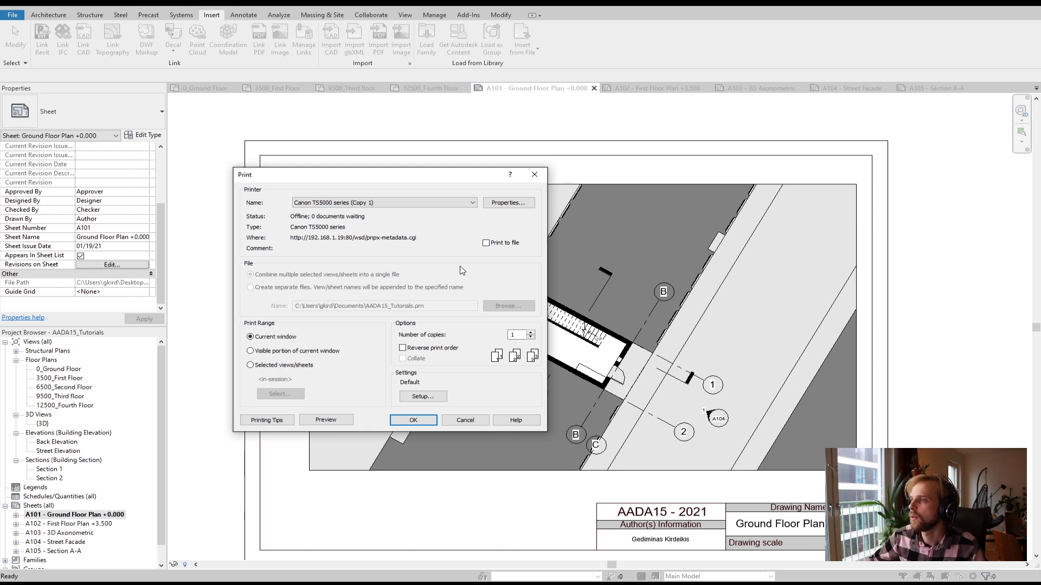
left_click(323, 206)
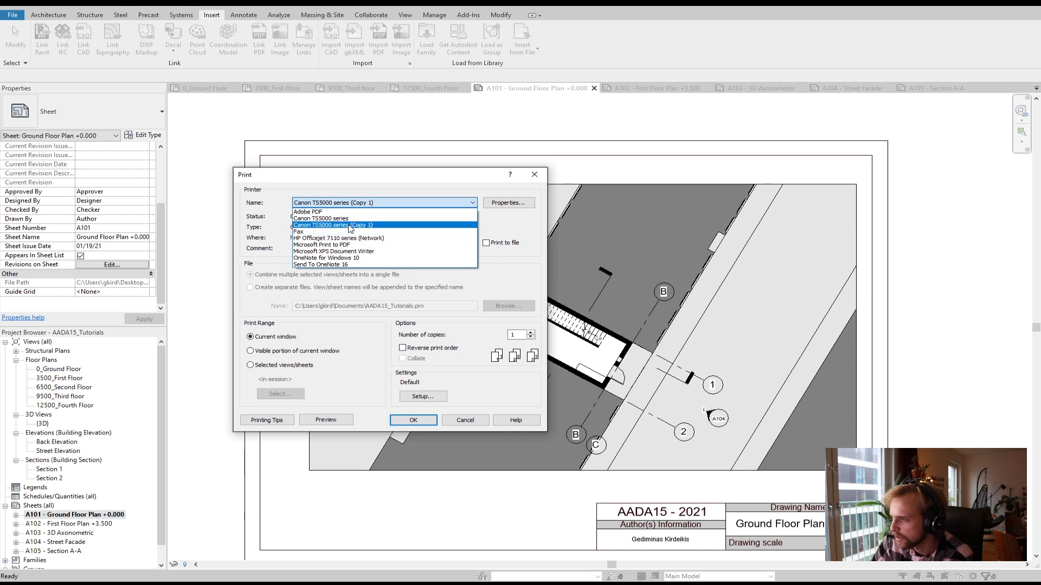
left_click(313, 212)
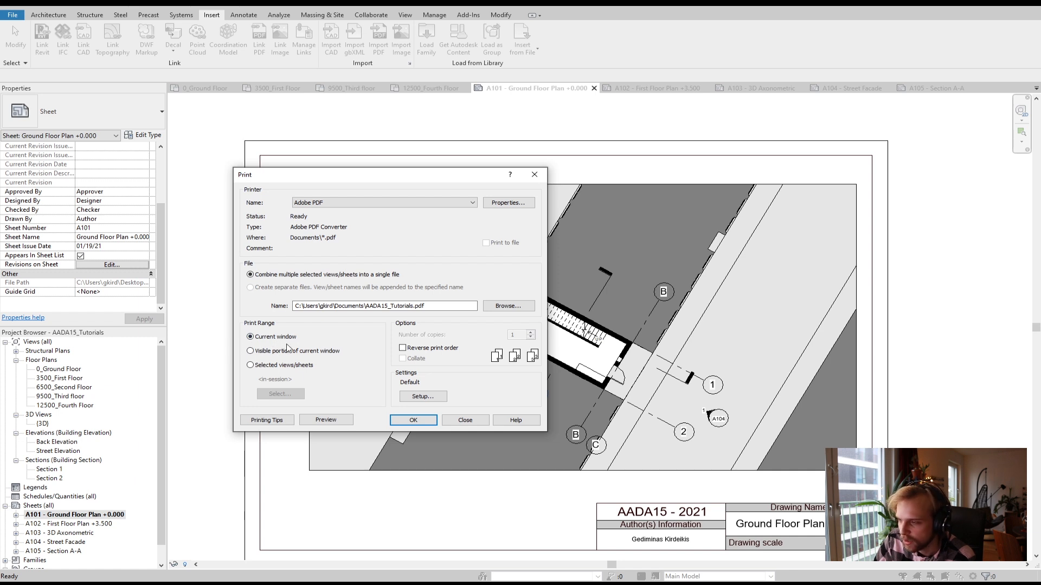
Set the print range to selected views/sheets, include only sheets A101 to A105, and save this set for future sessions
left_click(251, 365)
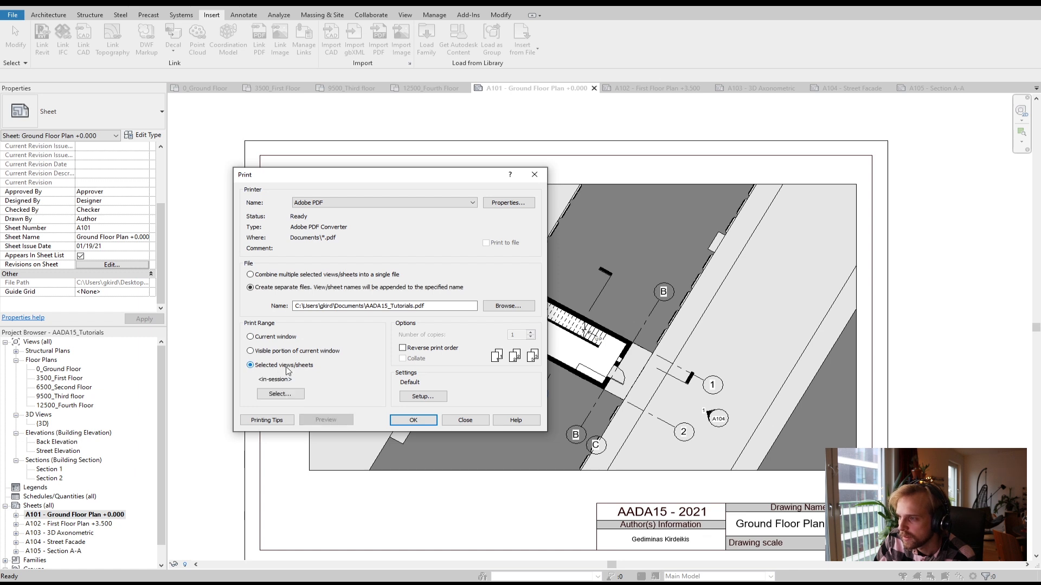
left_click(285, 396)
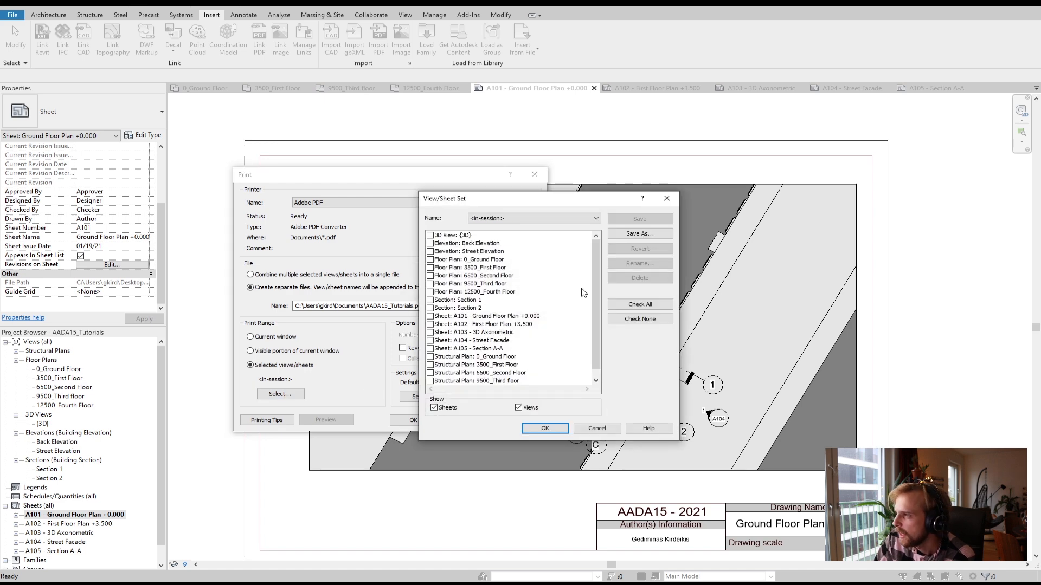
left_click_drag(593, 289, 588, 353)
left_click(430, 309)
left_click(430, 317)
left_click(430, 325)
left_click(431, 333)
left_click(430, 341)
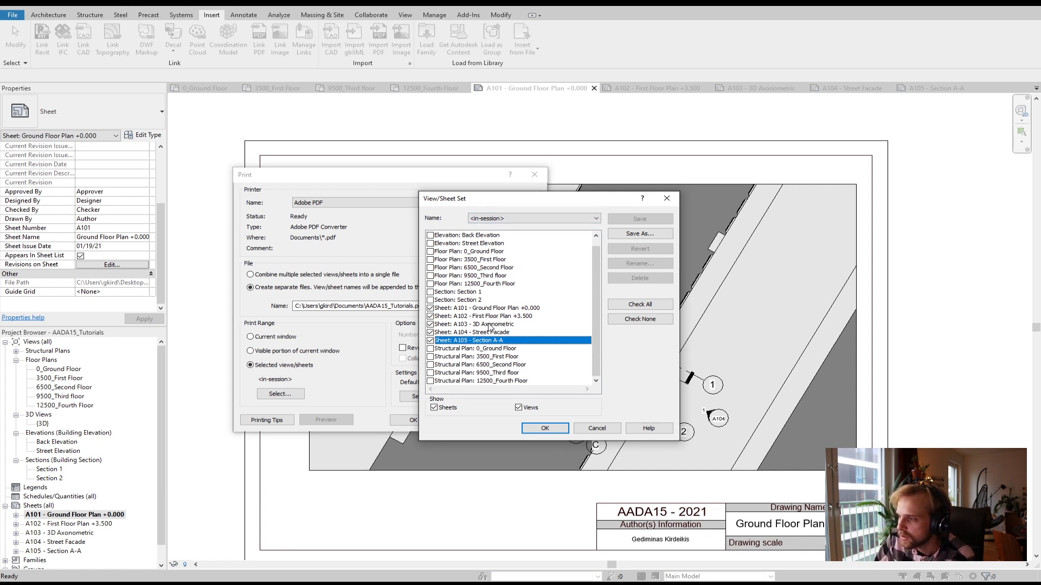
left_click(544, 428)
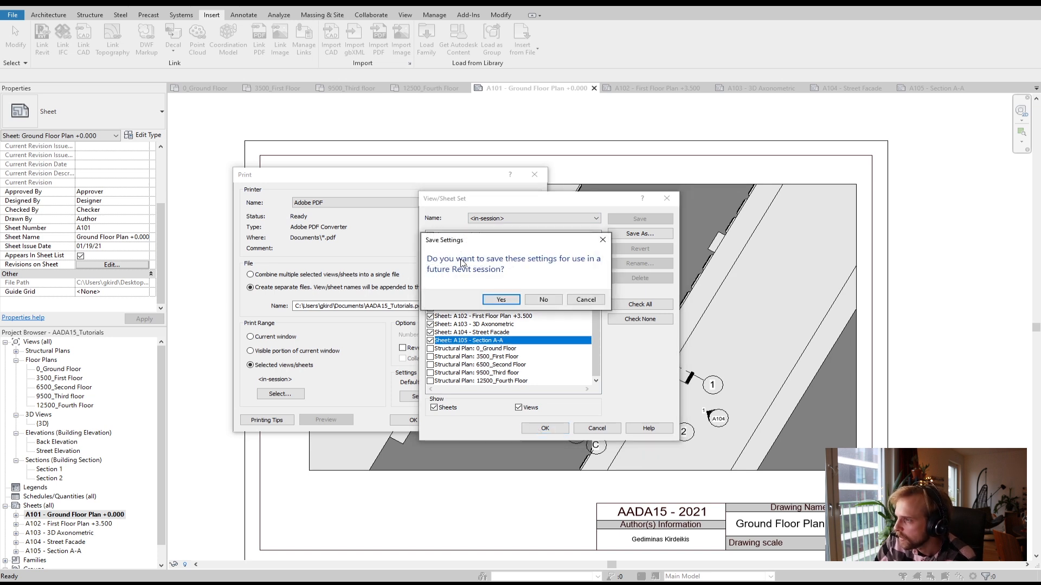
left_click(509, 301)
left_click(507, 302)
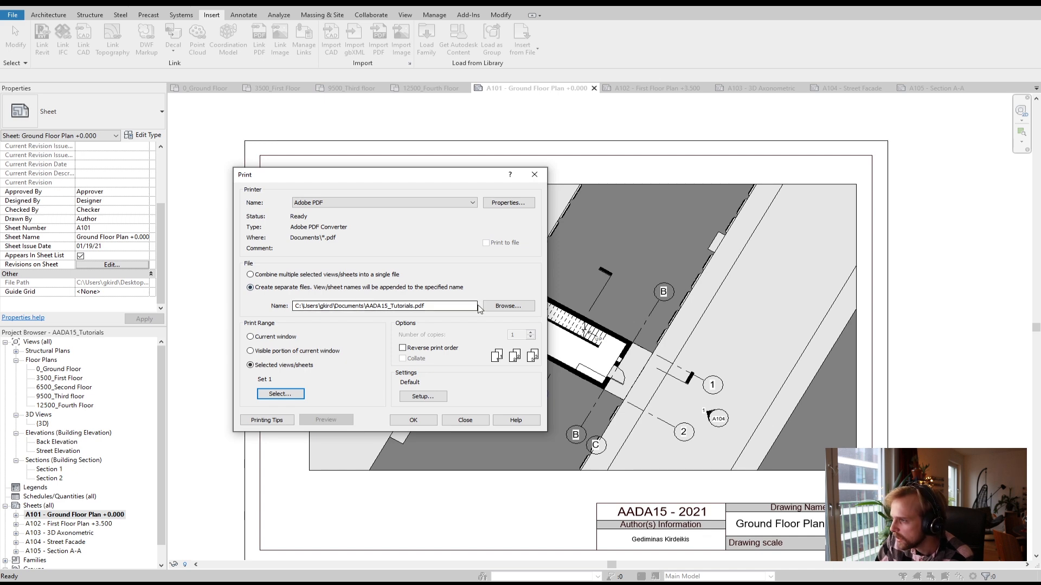
Set the Desktop as the save location for the PDF files, with AADA15_Tutorials as the file name prefix
left_click(507, 305)
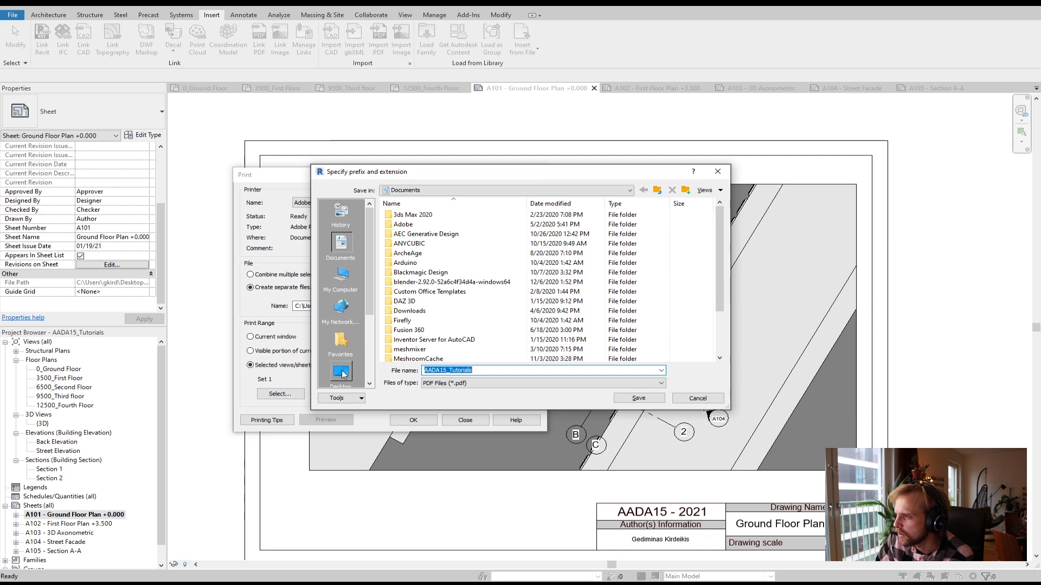
scroll(340, 341, "down", 1)
left_click(340, 342)
left_click(634, 397)
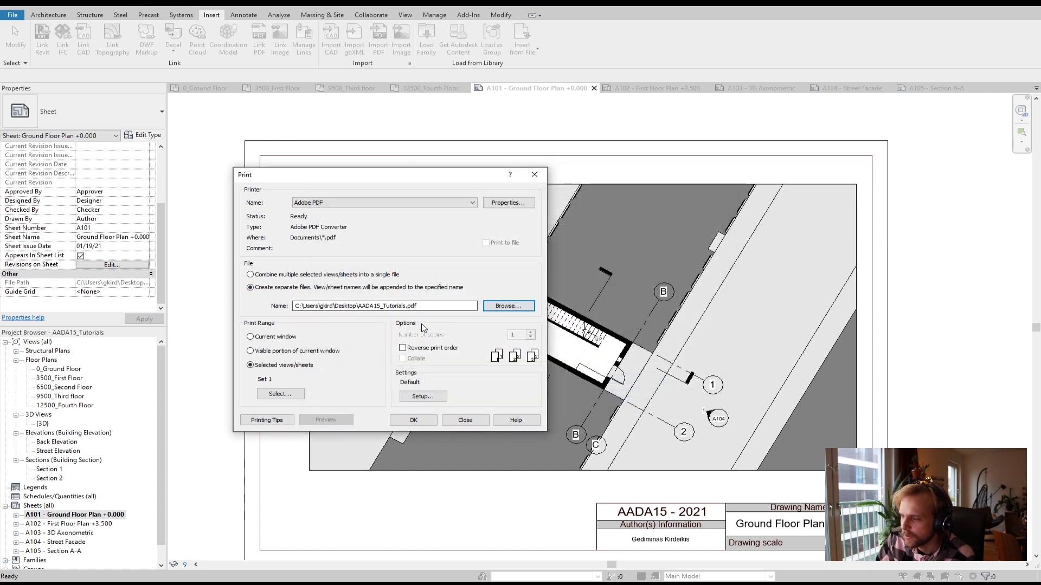
left_click(388, 306)
left_click_drag(383, 306, 407, 311)
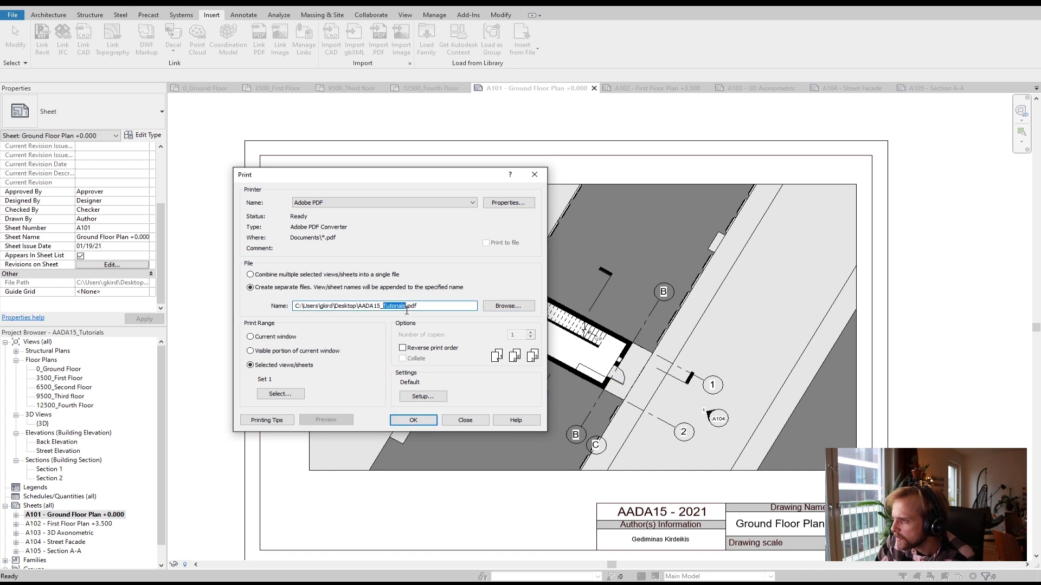
left_click(436, 307)
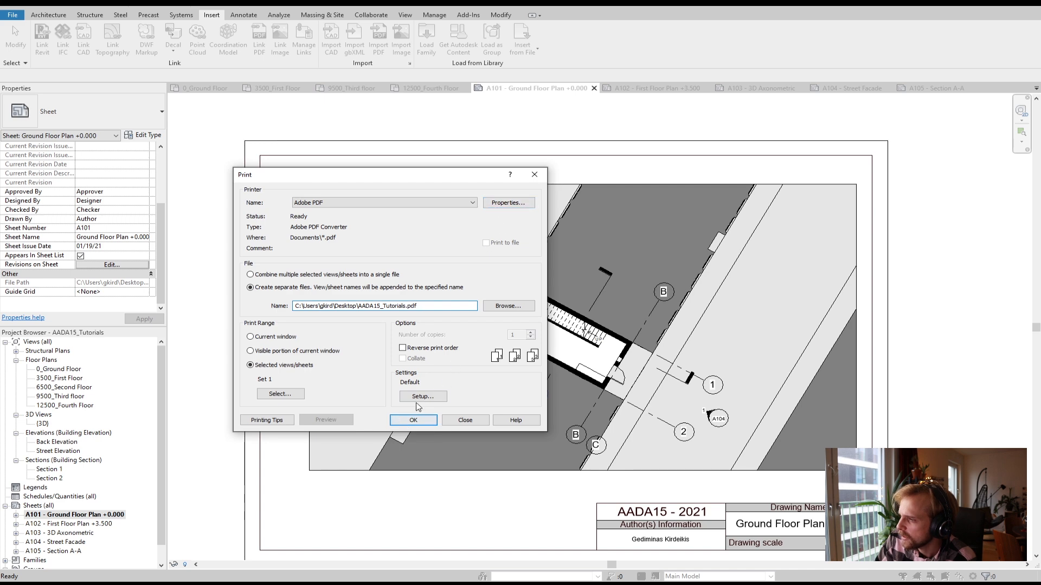
Inspect the Adobe PDF printer's layout, paper and advanced options and the Print Setup settings, cancelling each without changes
left_click(509, 204)
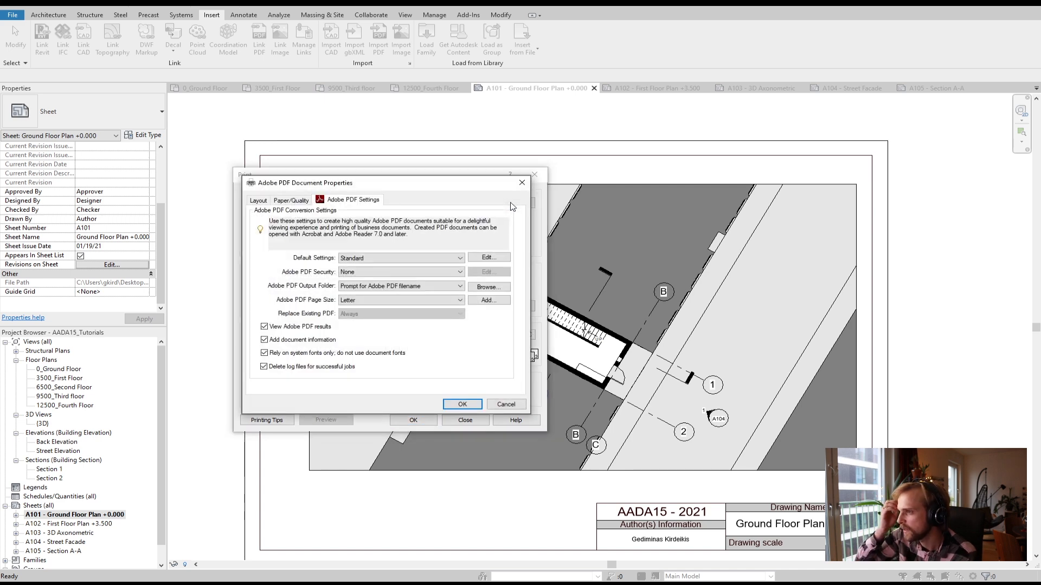
left_click(291, 202)
left_click(353, 233)
left_click(355, 236)
left_click(258, 200)
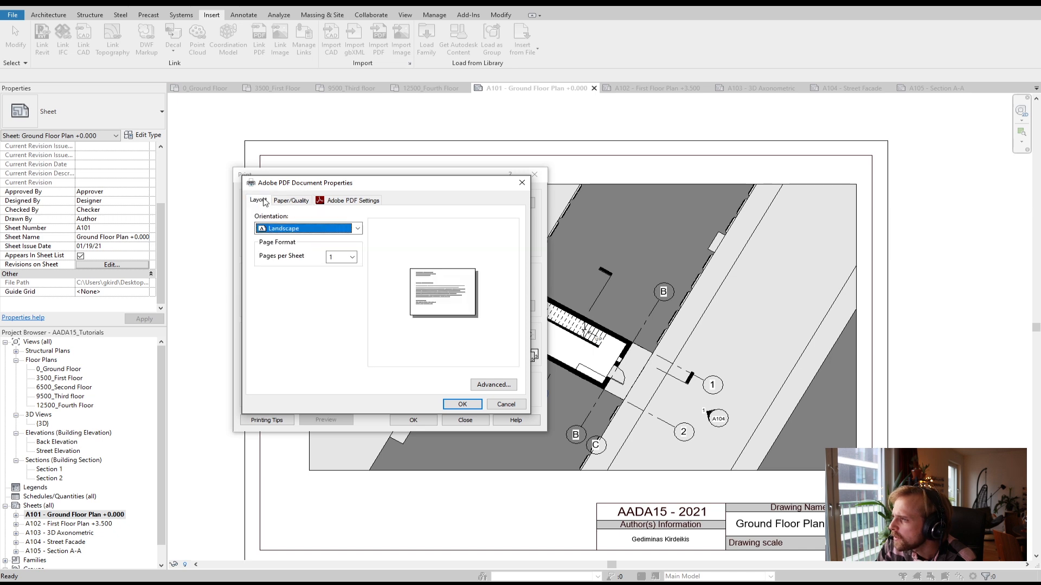
left_click(494, 385)
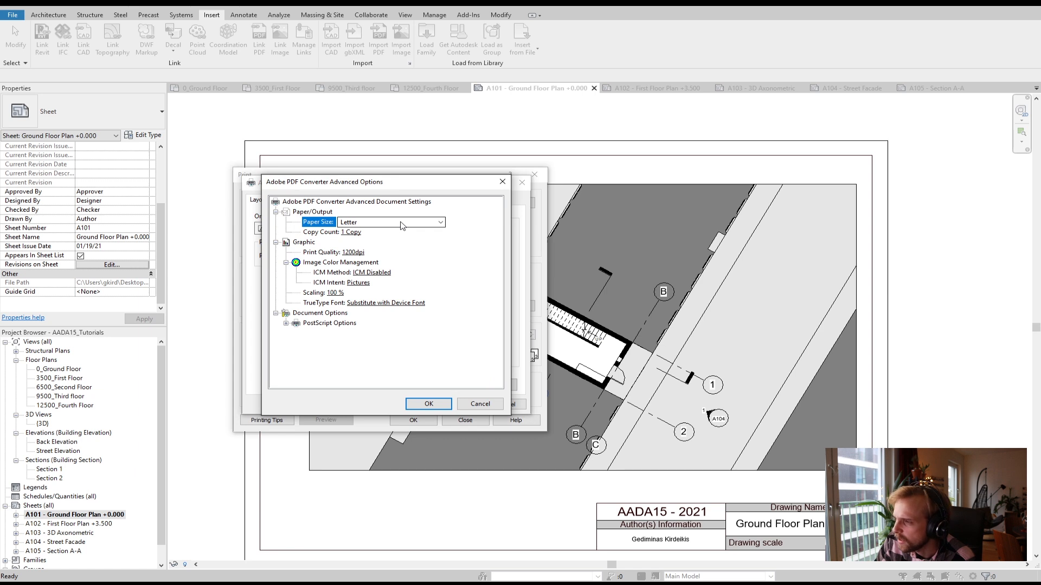
left_click(479, 404)
left_click(507, 405)
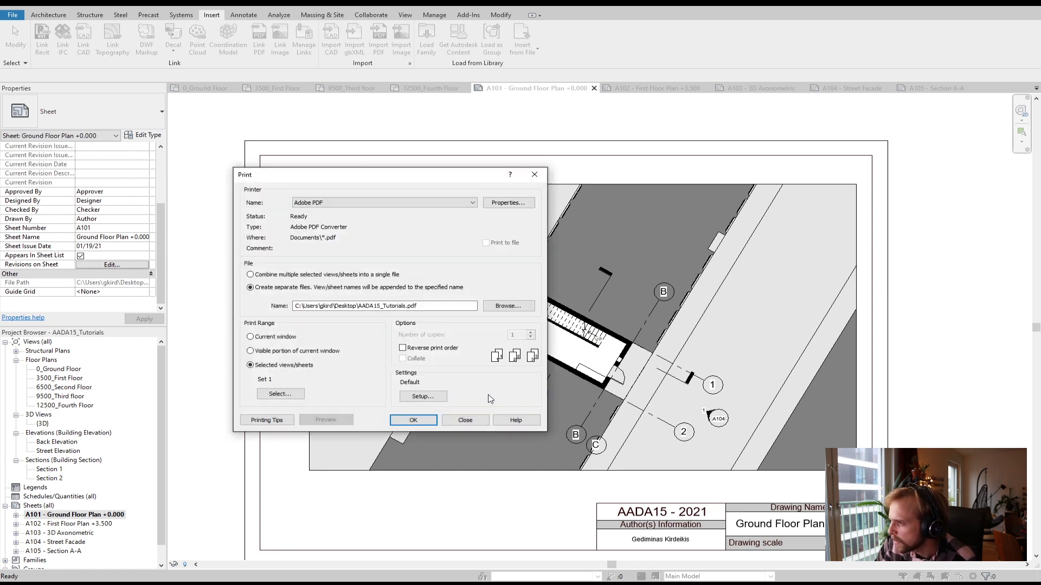
left_click(421, 396)
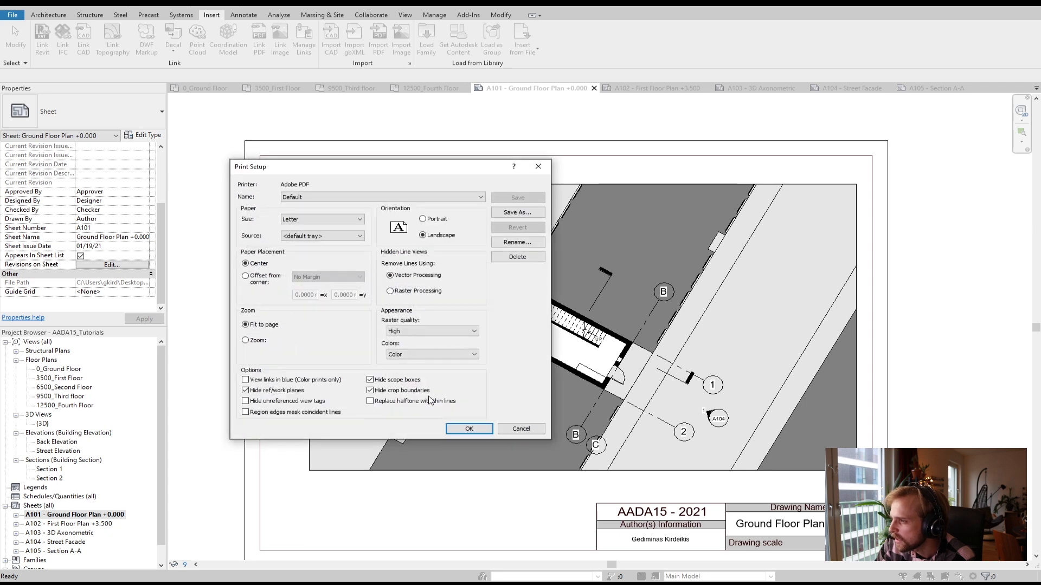
left_click(520, 430)
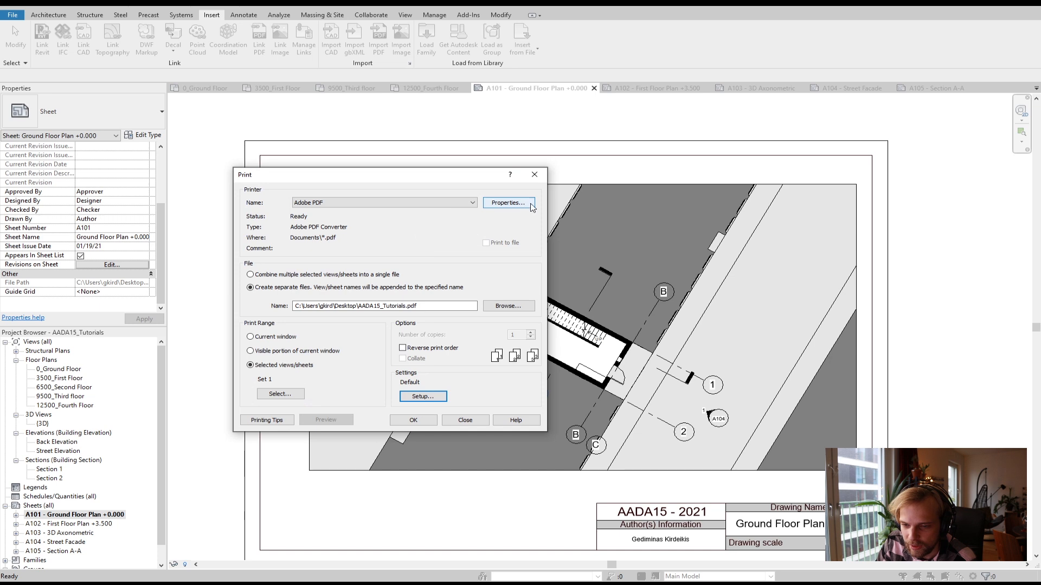
Open the print setup for the Adobe PDF printer and set the paper size to A3
left_click(424, 399)
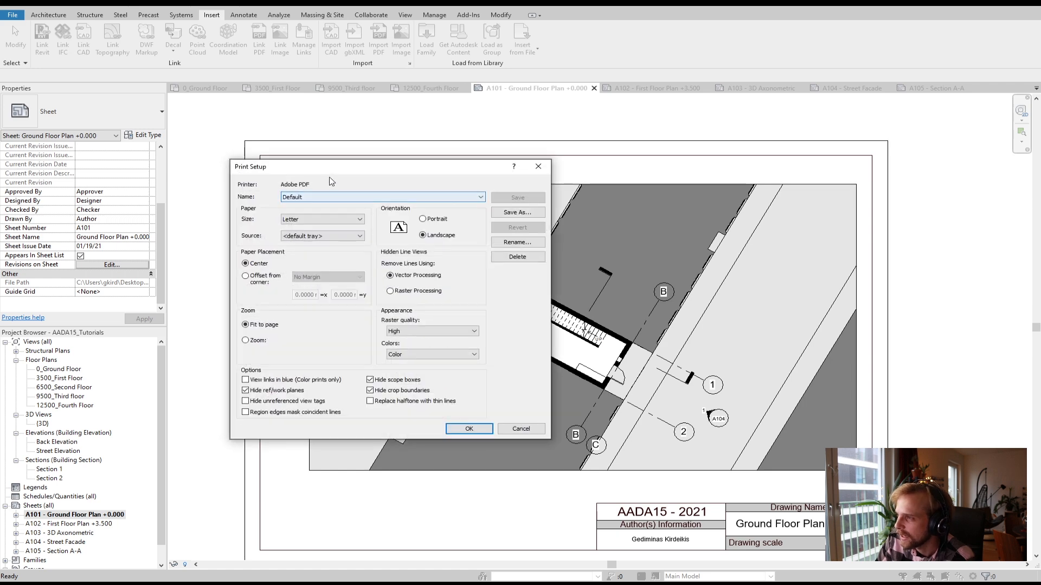
left_click_drag(465, 179, 663, 176)
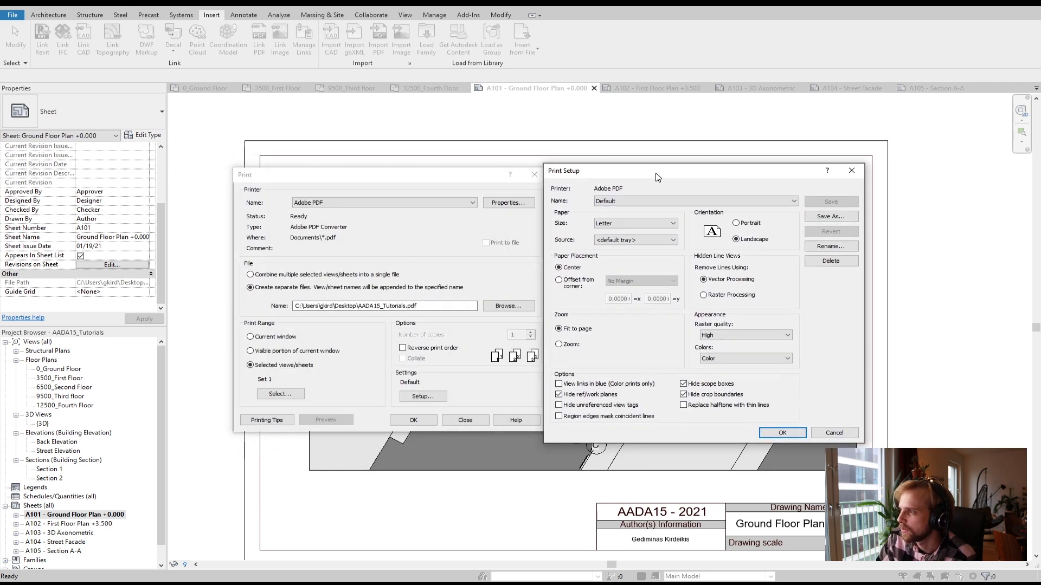
left_click(624, 205)
left_click(624, 211)
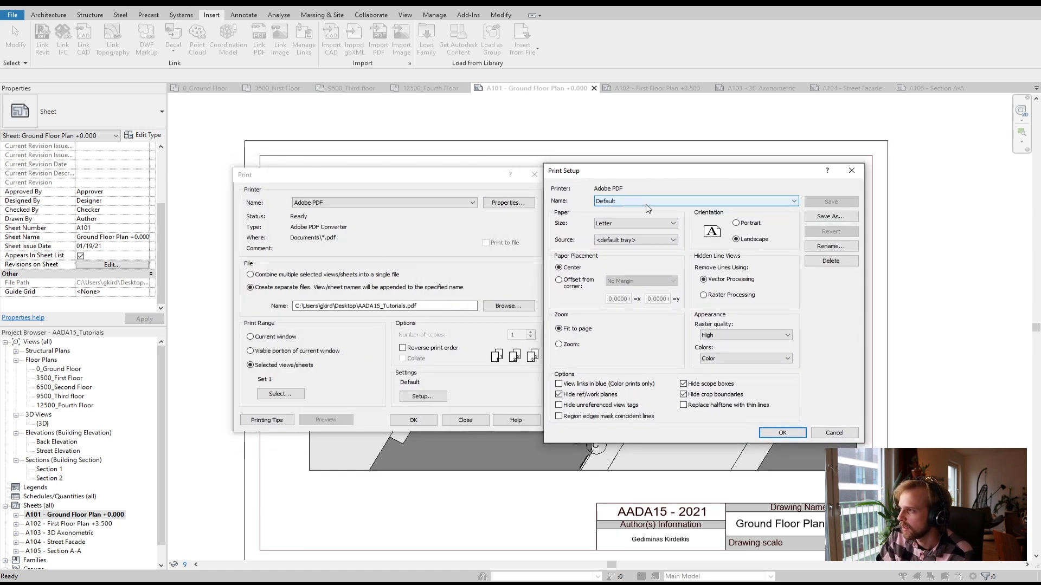
left_click(645, 224)
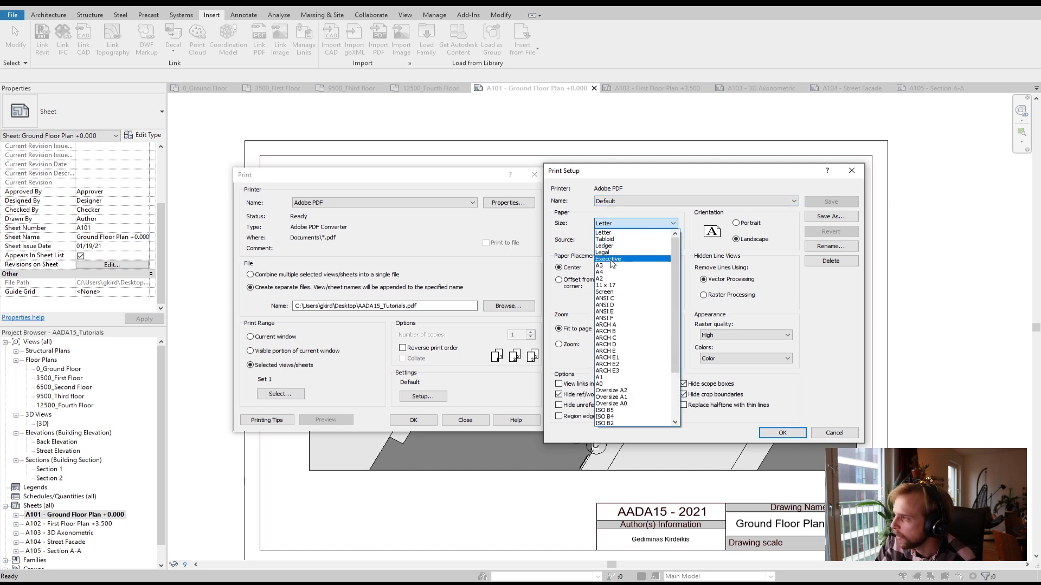
left_click(618, 267)
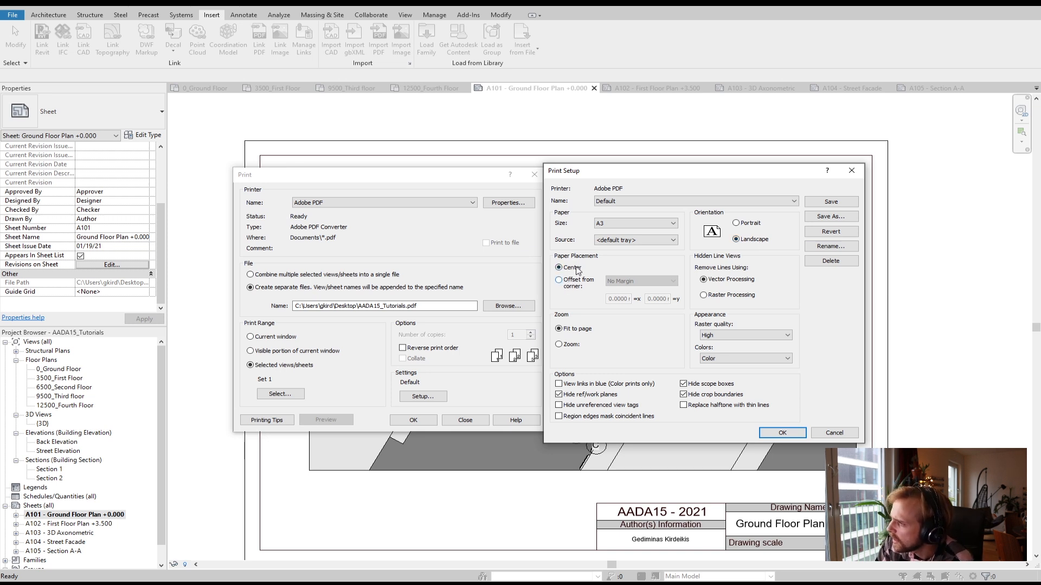
Set paper placement to offset from corner with No Margin and zoom to 100%, keep Color output, and accept the print setup
left_click(567, 347)
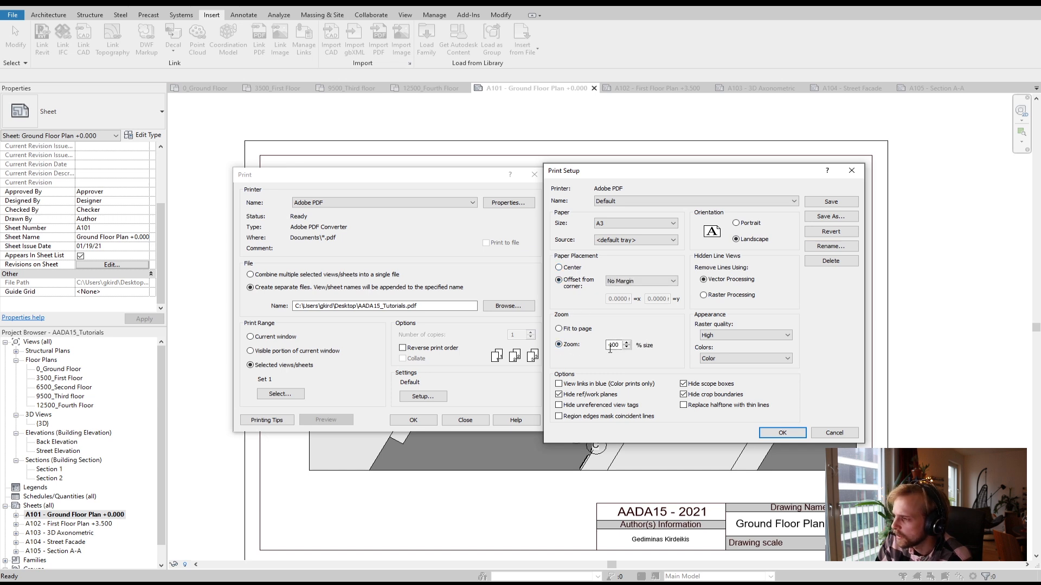
left_click(559, 328)
left_click(561, 346)
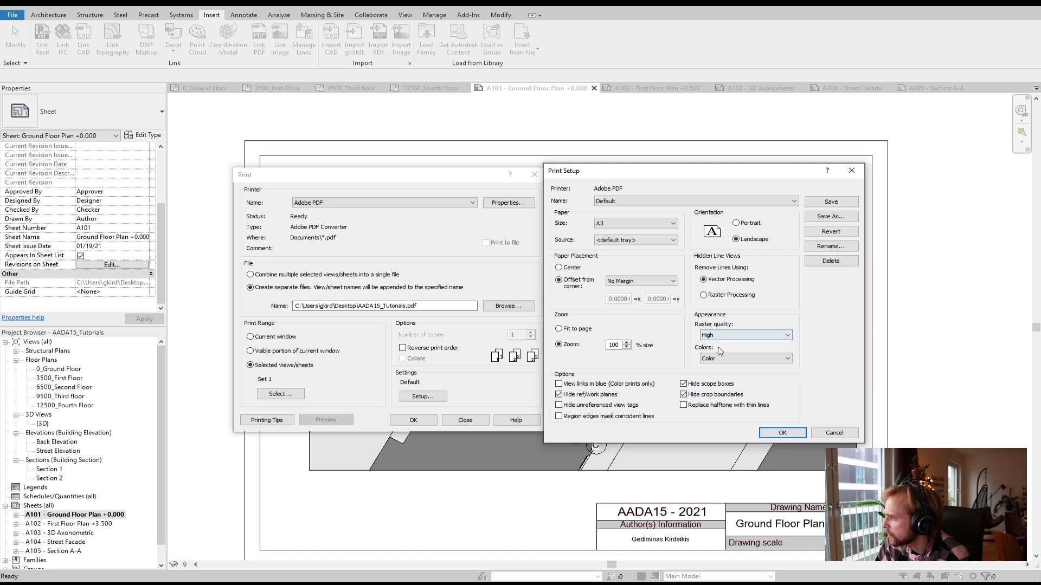
left_click(747, 359)
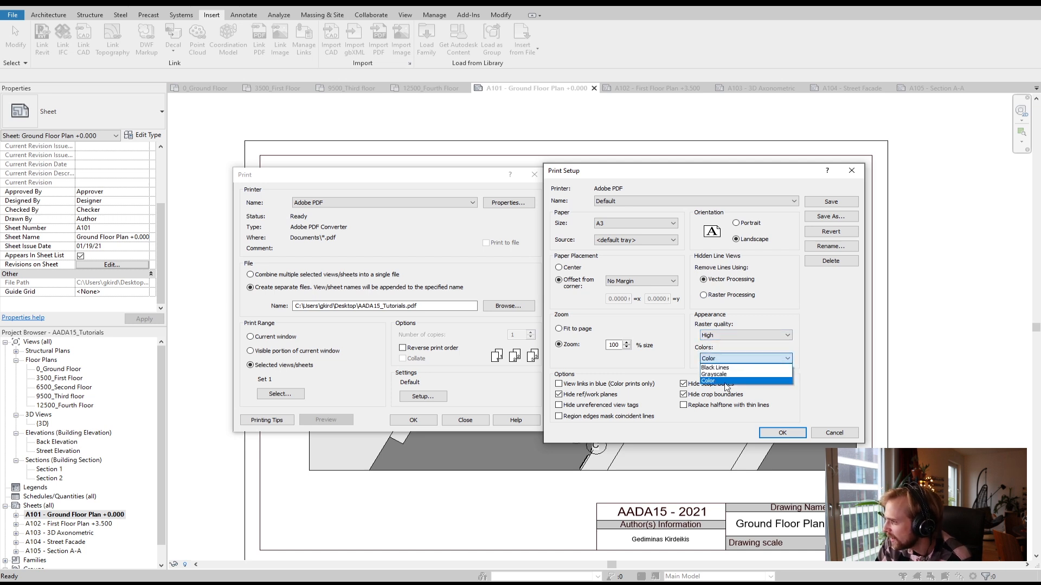
left_click(721, 360)
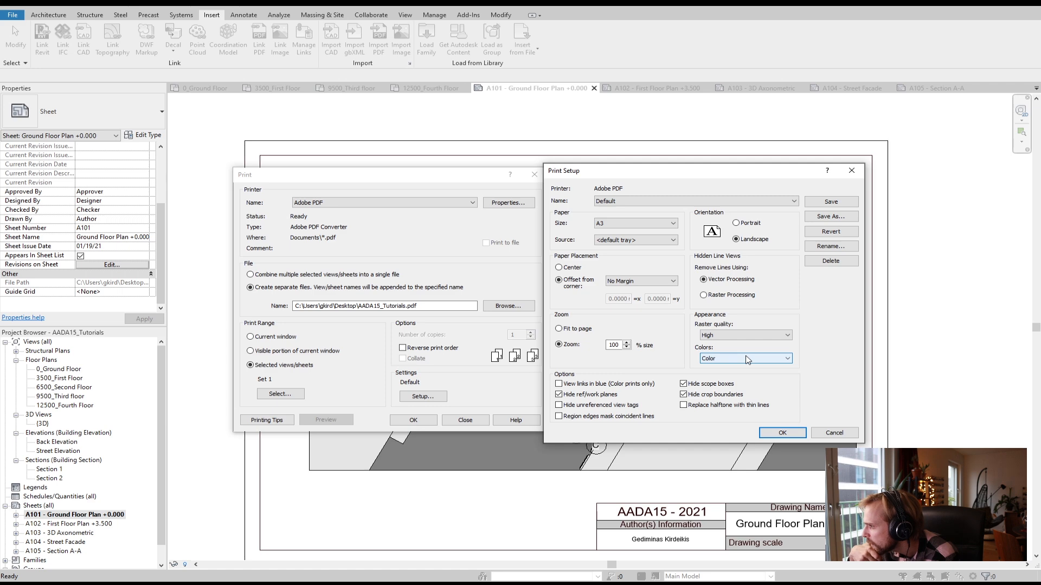
left_click(782, 432)
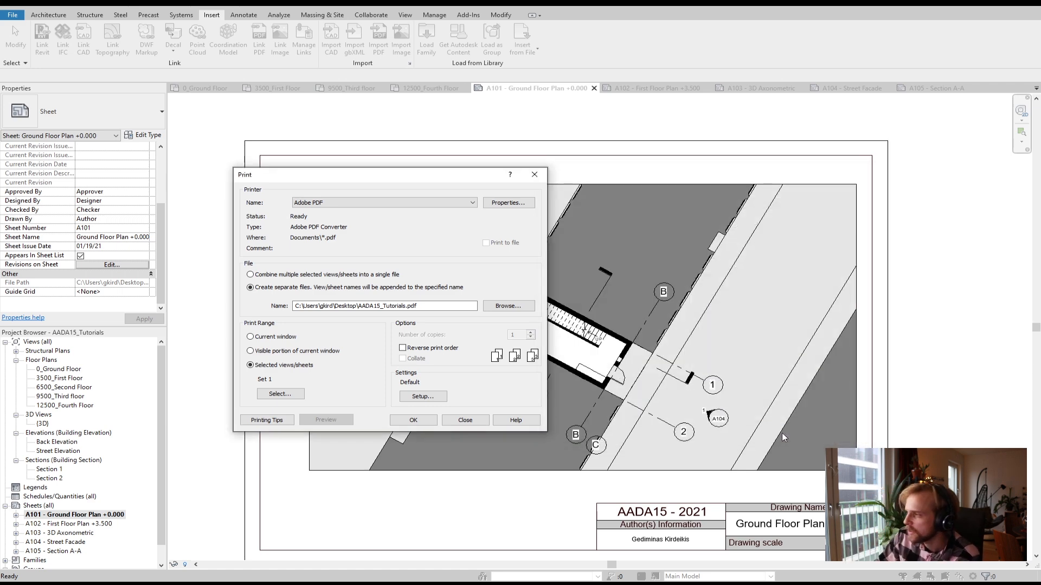
Print the selected sheets as separate files and save the A101 PDF in a new Desktop folder named Raw_pdfs
left_click(413, 421)
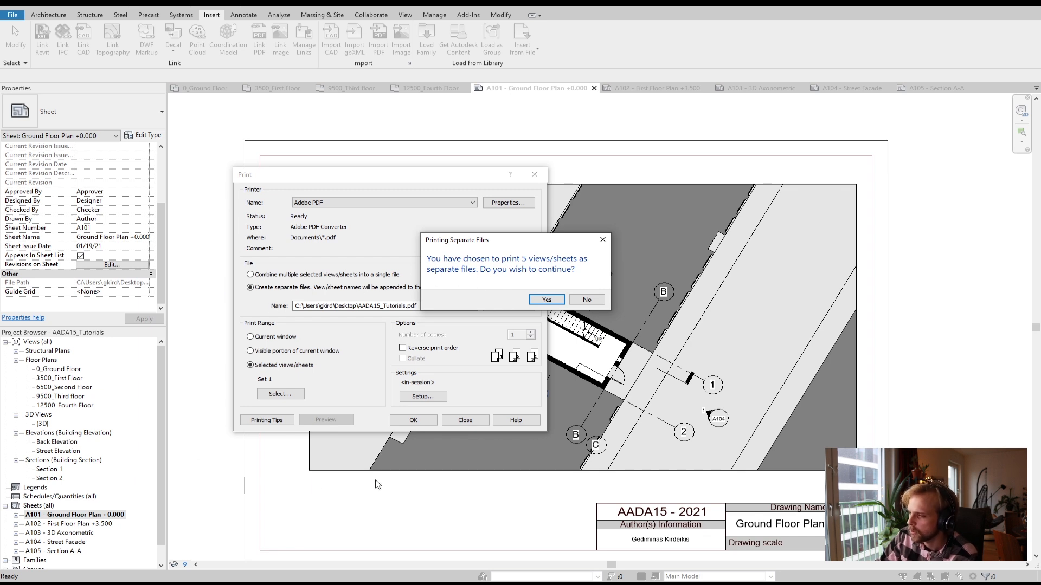
left_click(546, 300)
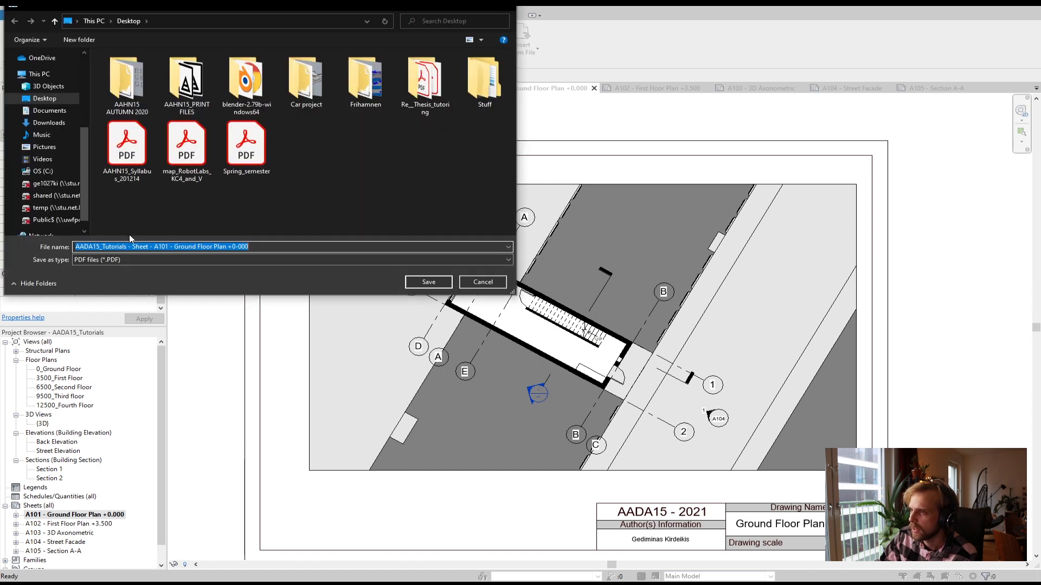
right_click(353, 200)
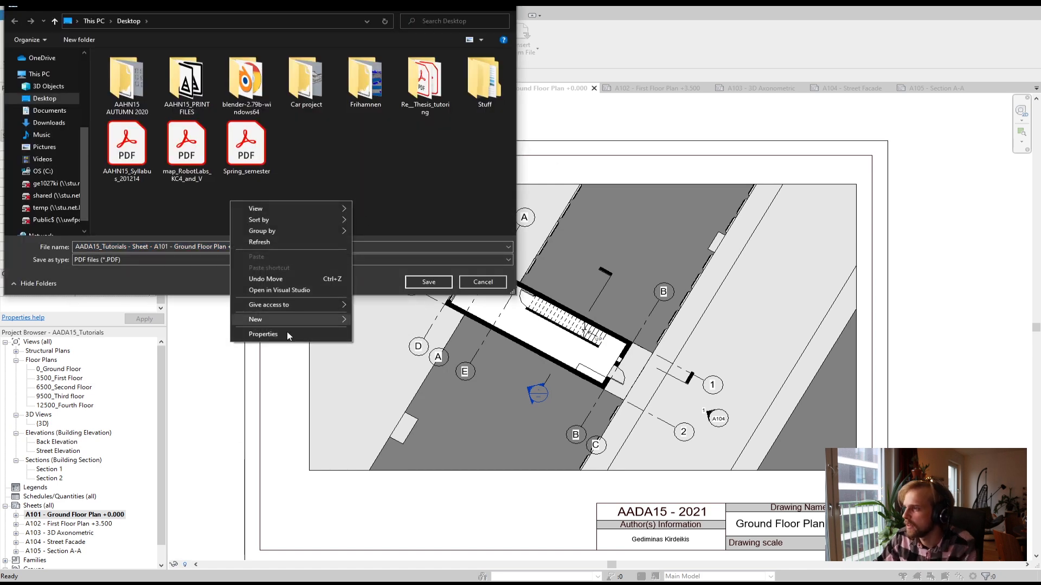
mouse_move(289, 320)
left_click(374, 320)
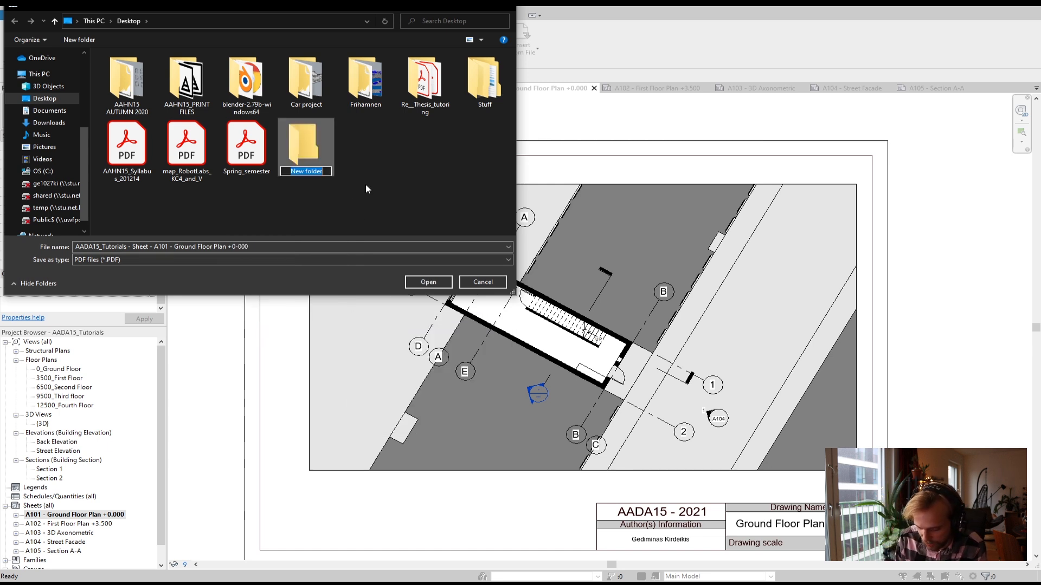
type("Tutorial")
type("Raw_pdfs")
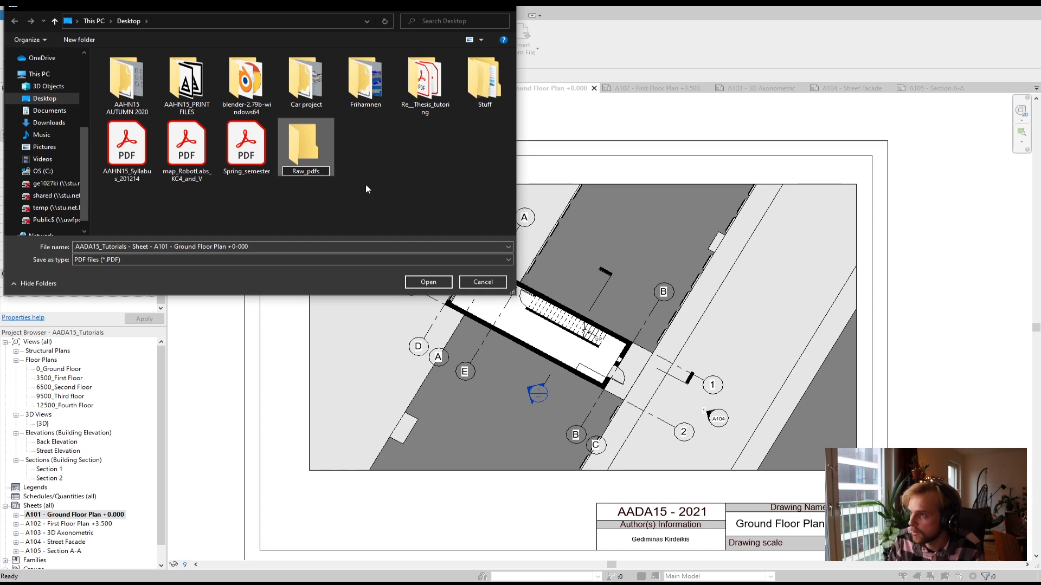
key("Return")
double_click(295, 142)
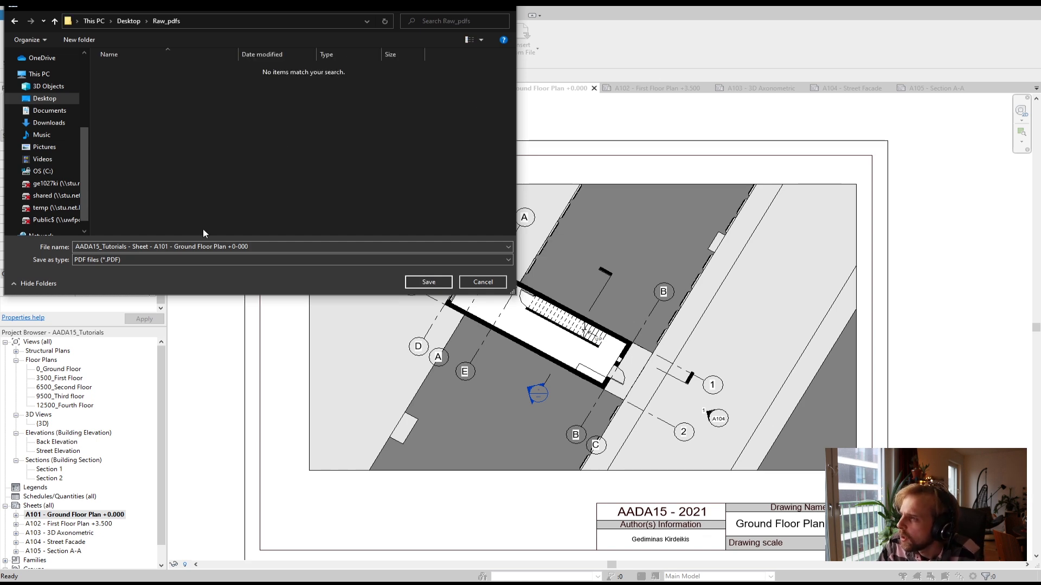
left_click(429, 282)
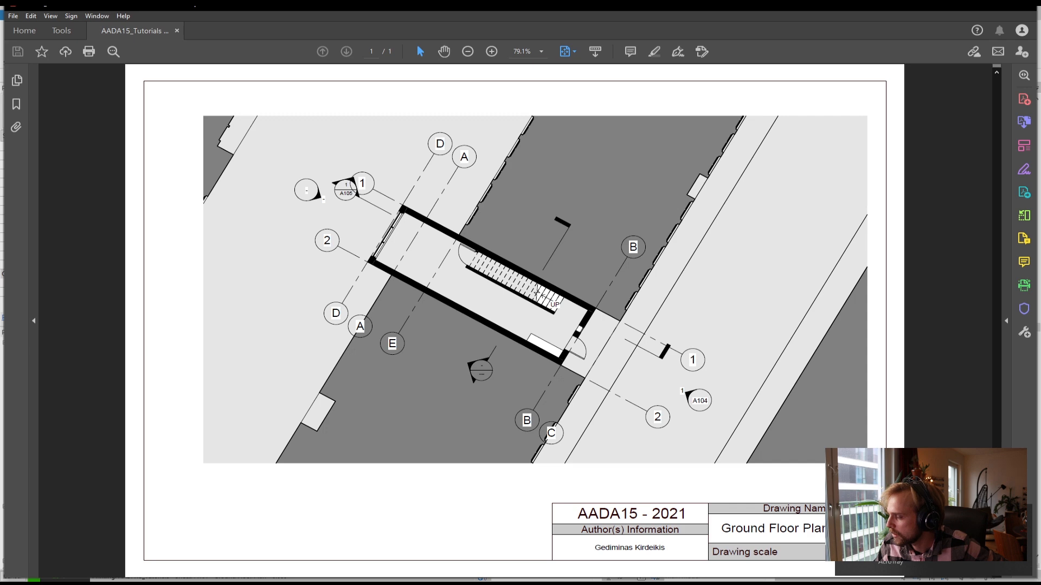
Switch from the opened PDF back to Revit, save the A102 PDF in Raw_pdfs, and dismiss the raster printing notice
mouse_move(333, 584)
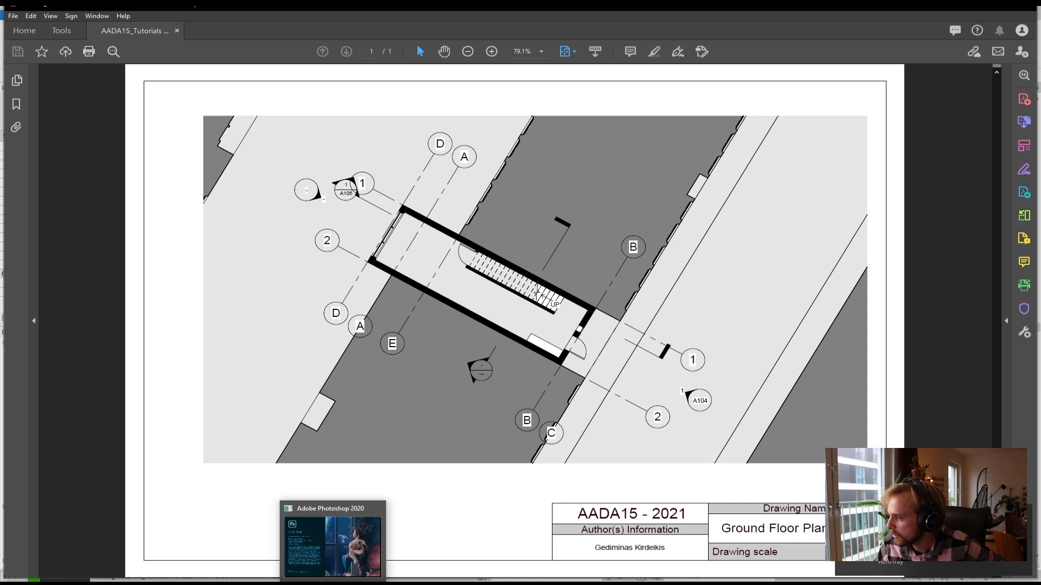
left_click(300, 542)
left_click(431, 298)
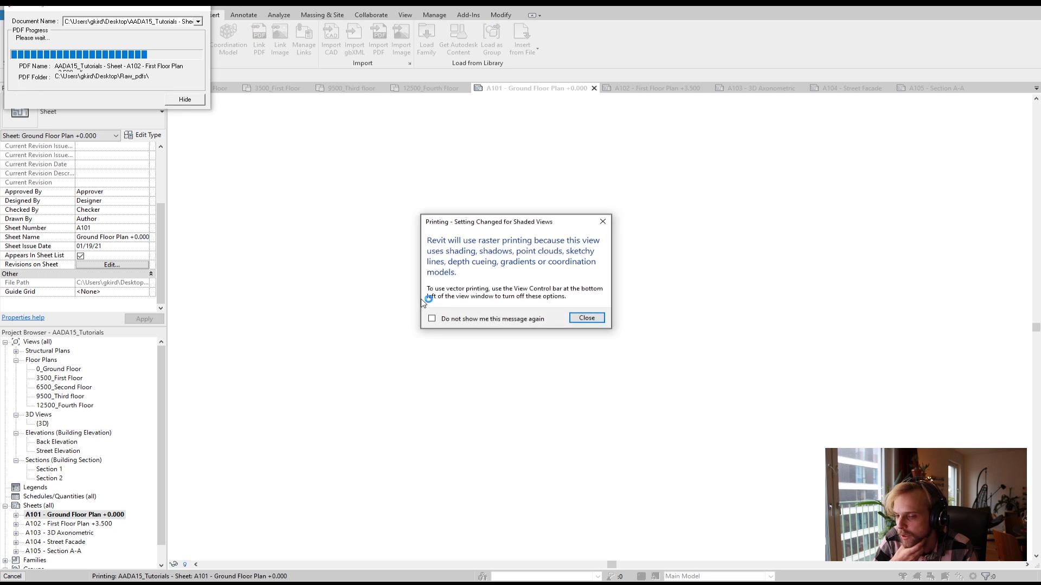
left_click(582, 319)
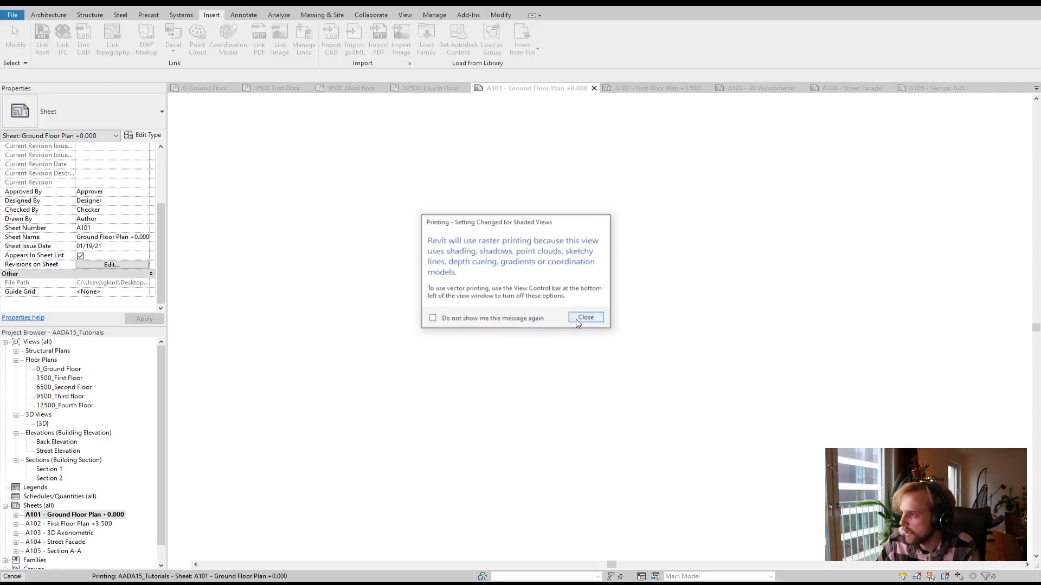
left_click(578, 320)
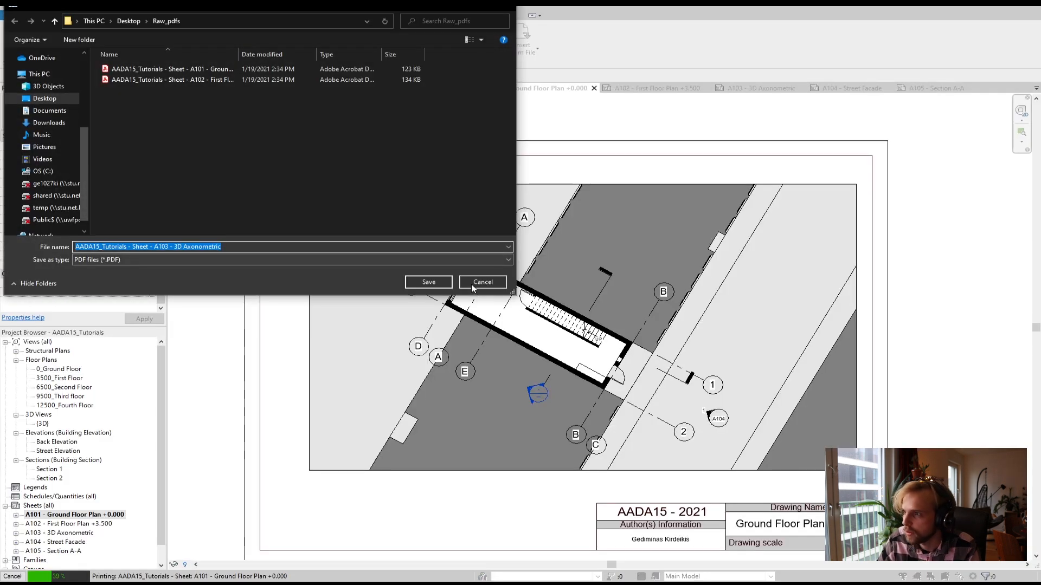
Save sheets A103 3D Axonometric, A104 Street Facade and A105 Section A-A as PDFs in the Raw_pdfs folder under their suggested names
left_click(438, 282)
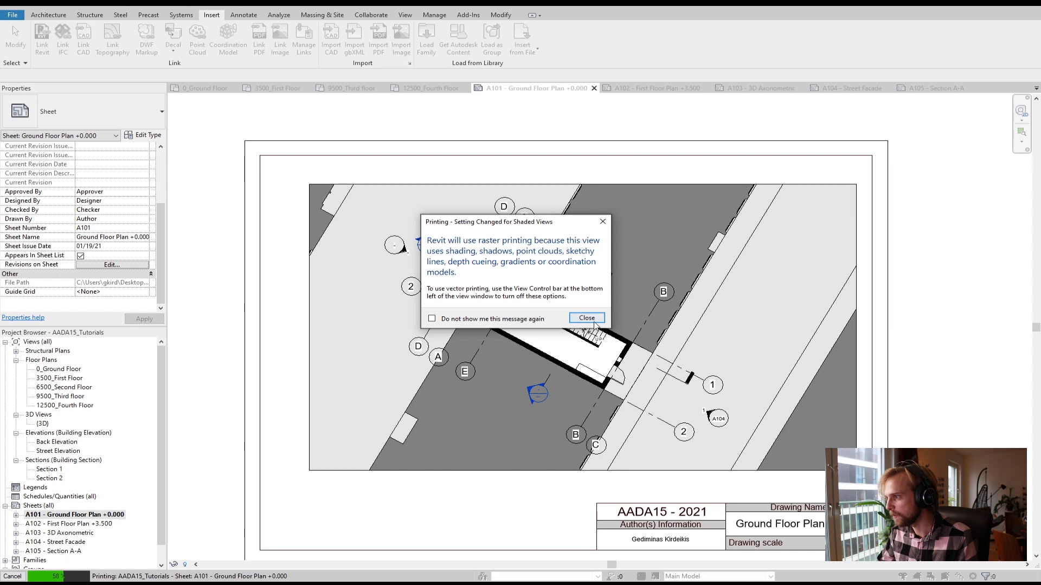
left_click(586, 318)
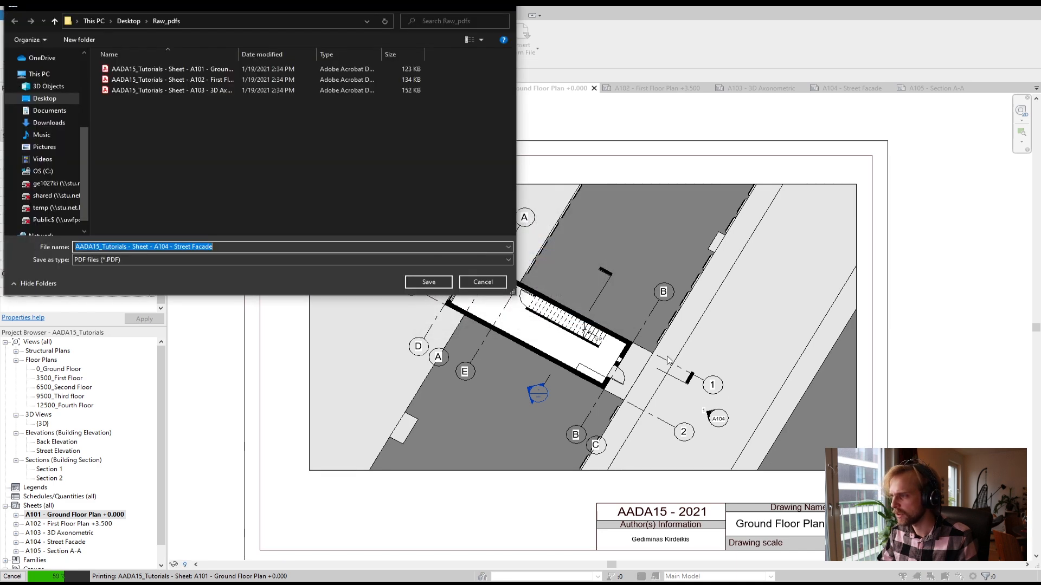
left_click(426, 281)
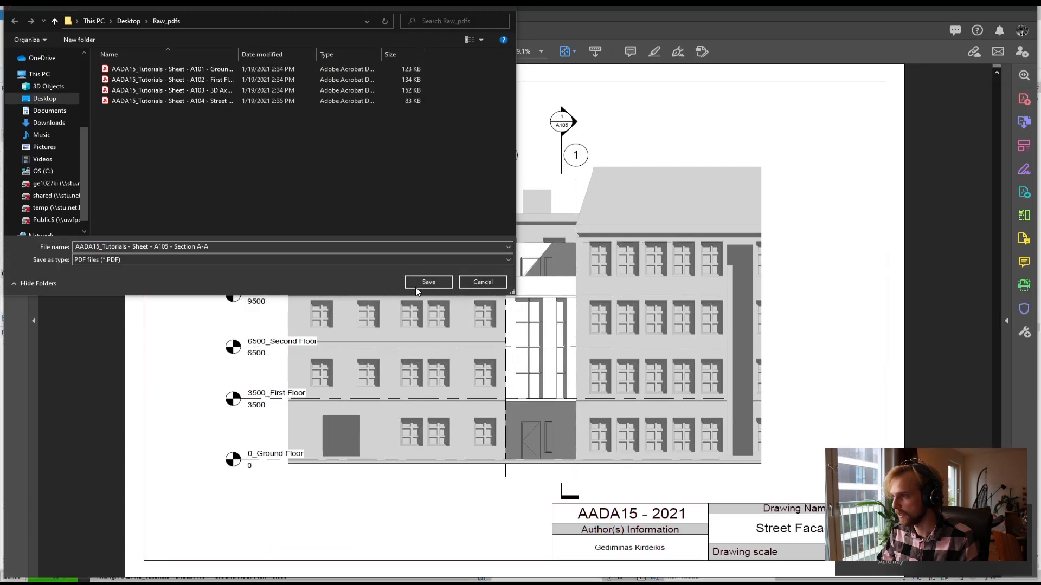
left_click(421, 282)
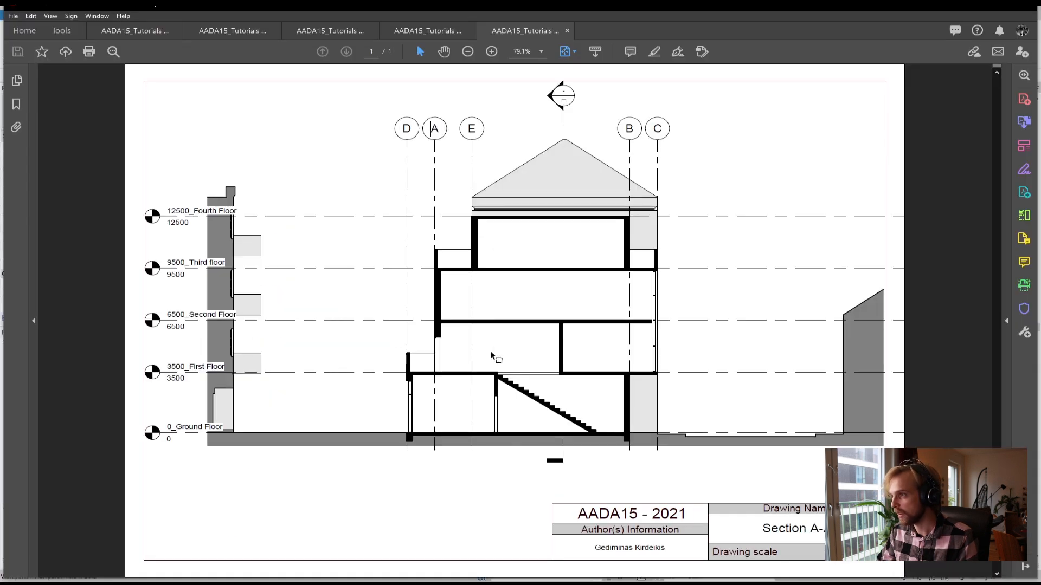
Switch to Photoshop and open all five sheet PDFs from the Desktop's Raw_pdfs folder in it
key("alt+Tab")
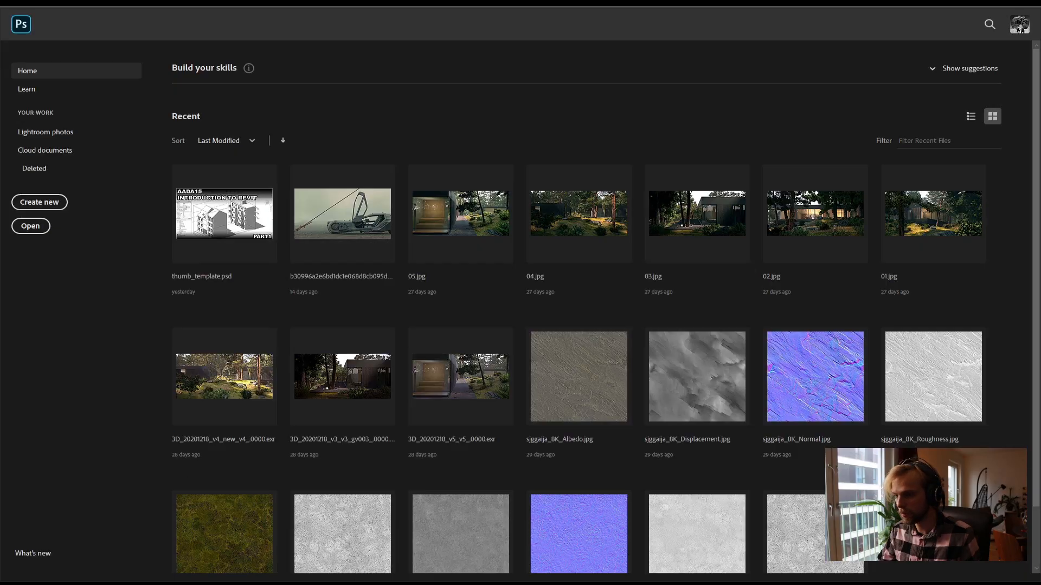
mouse_move(117, 583)
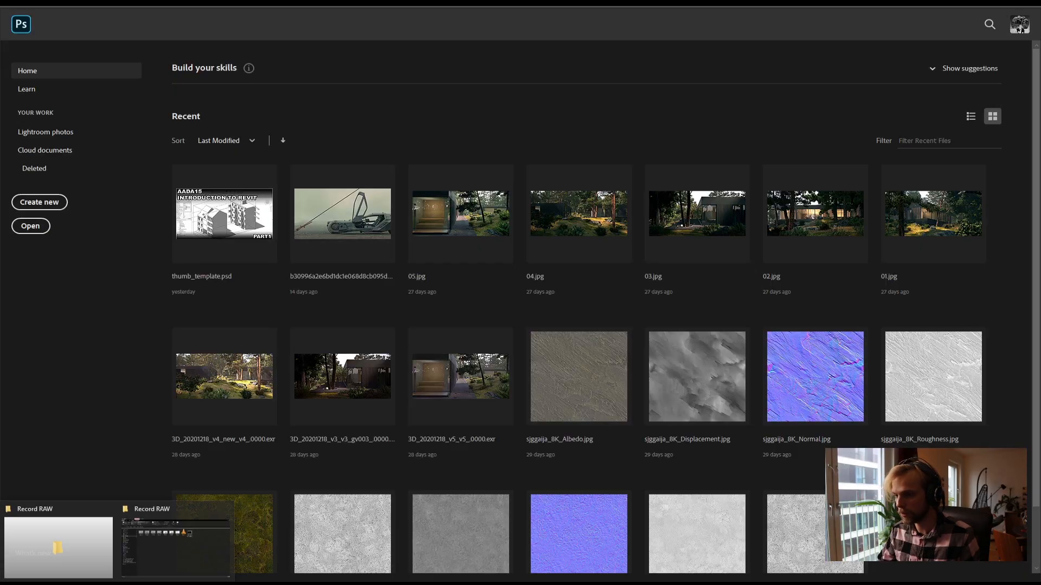
left_click(168, 546)
left_click(76, 119)
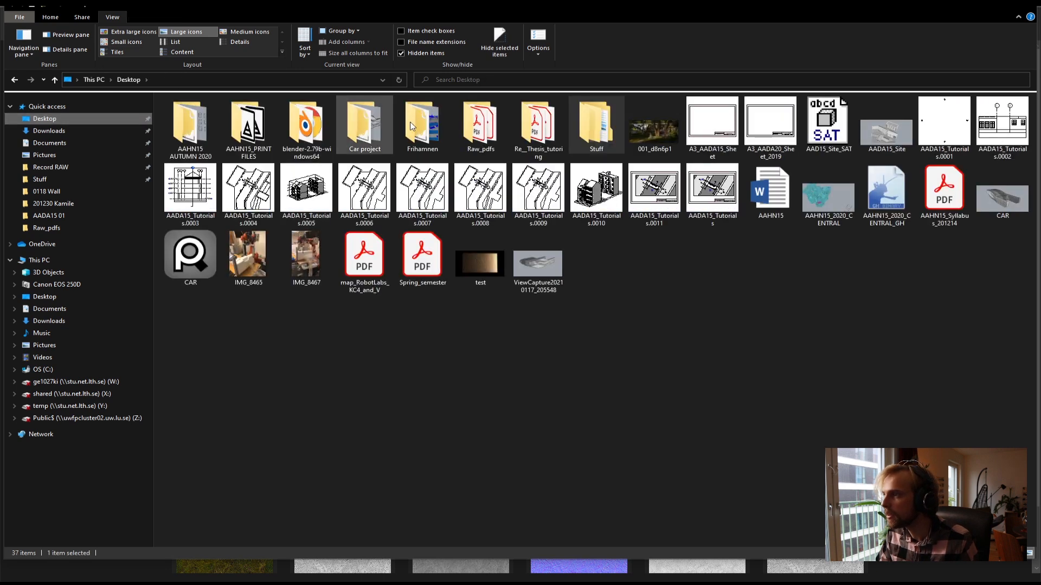
double_click(480, 124)
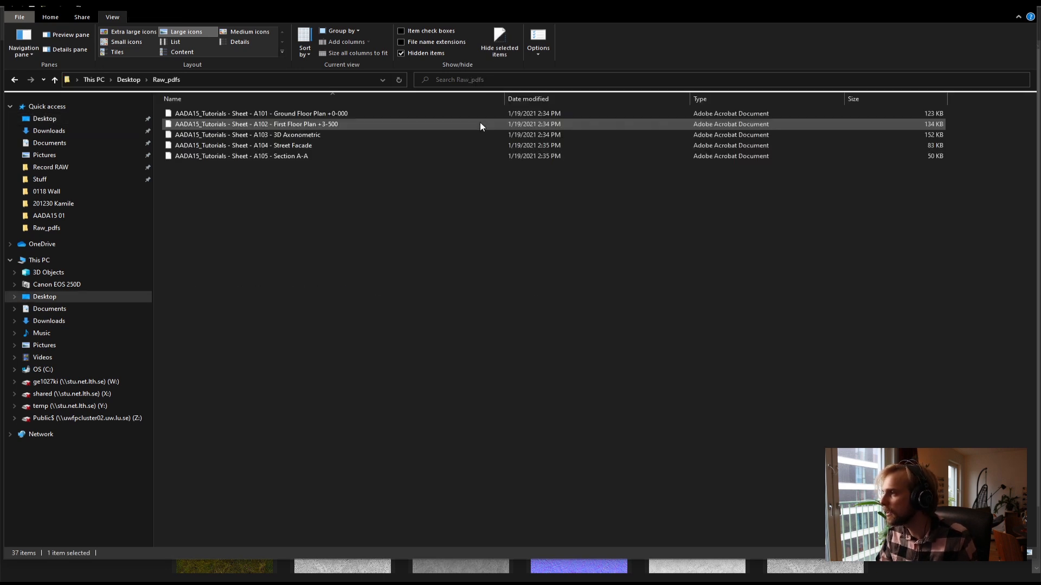
left_click_drag(248, 237, 189, 111)
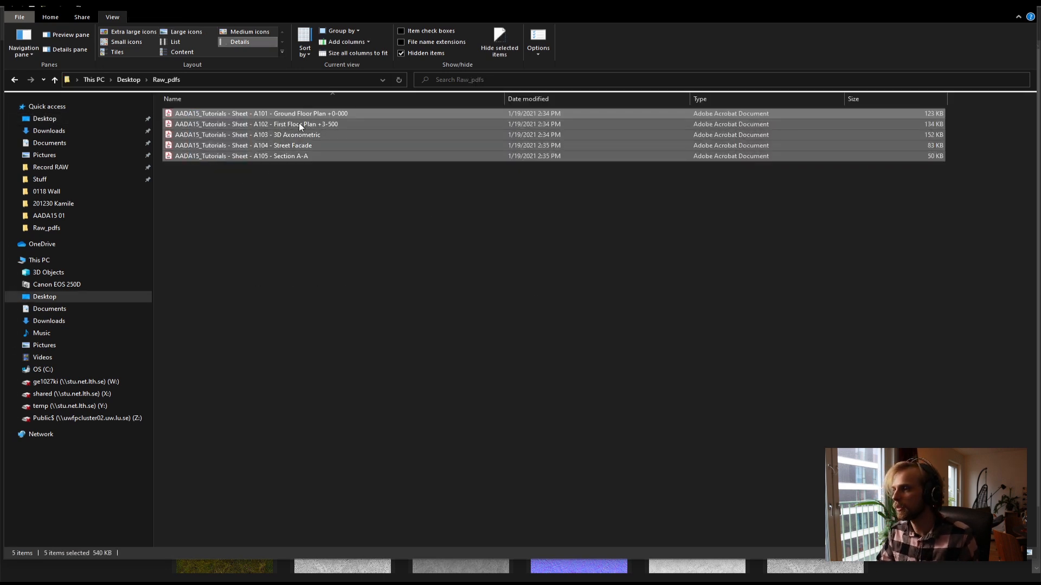
double_click(306, 12)
left_click_drag(649, 211, 329, 101)
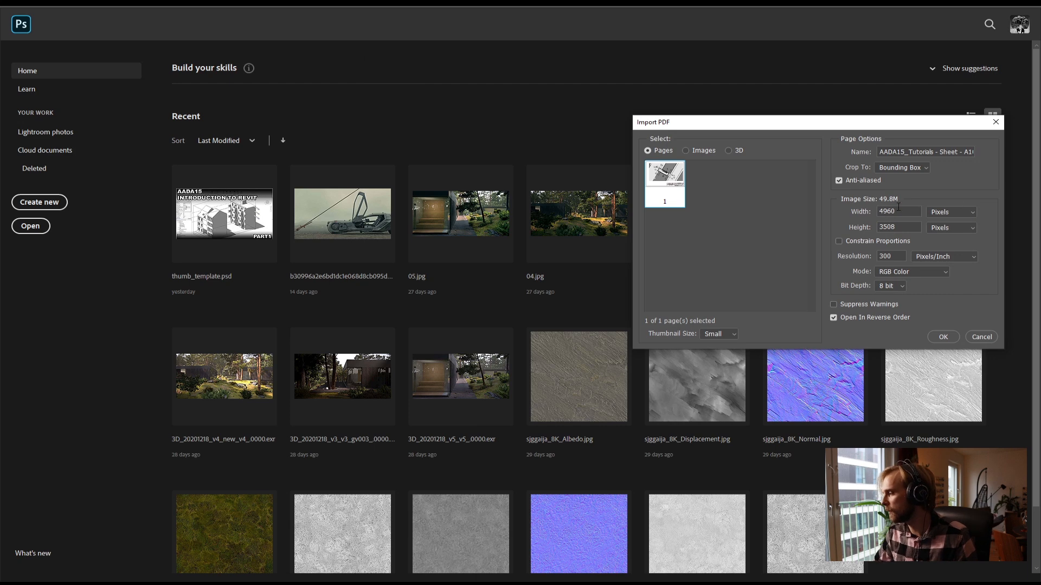
Import the A101 Ground Floor Plan PDF with the crop set to Media Box at 300 pixels/inch
left_click_drag(798, 128, 379, 150)
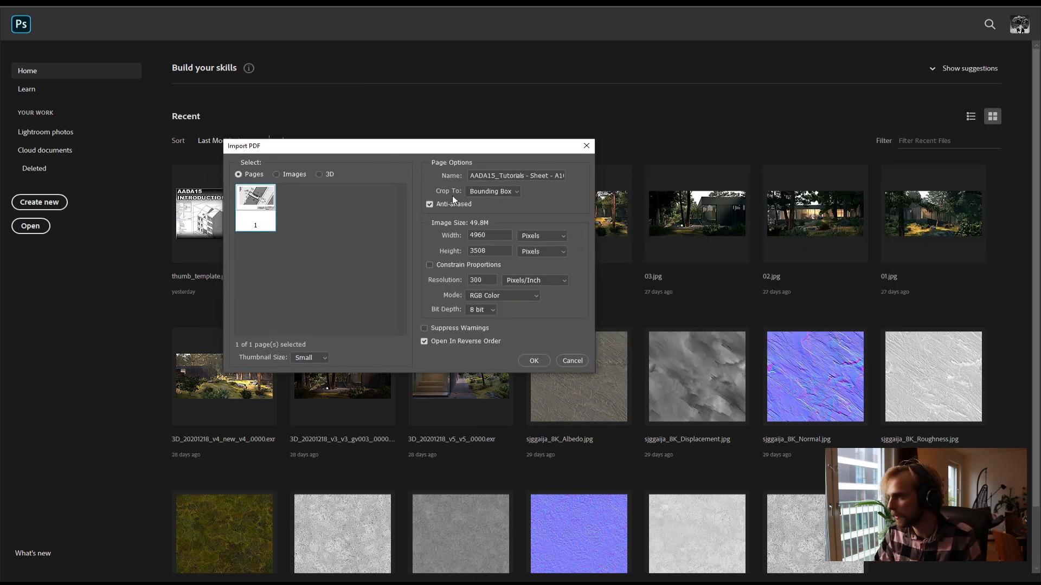
left_click(479, 192)
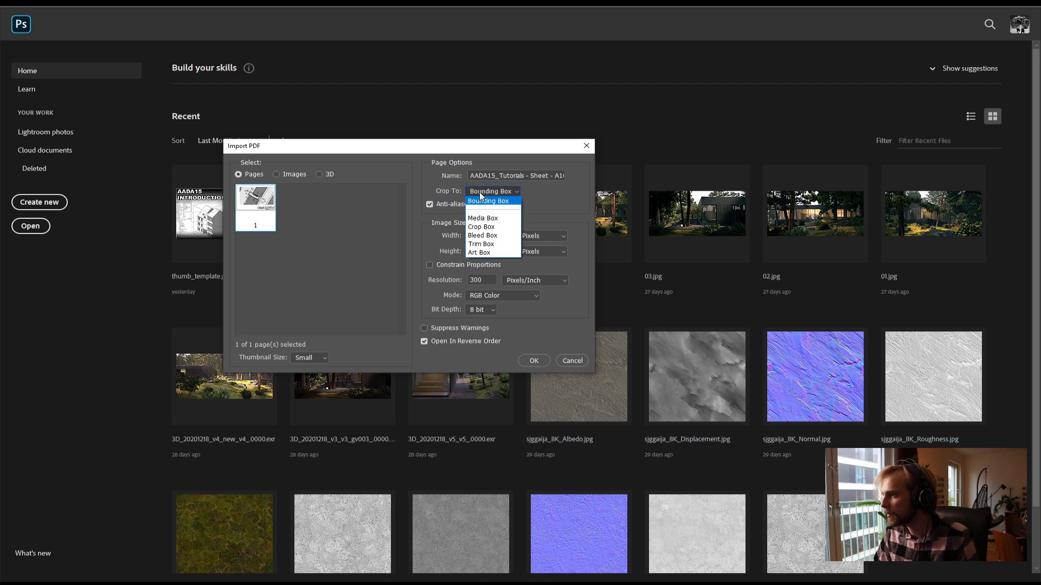
left_click(487, 218)
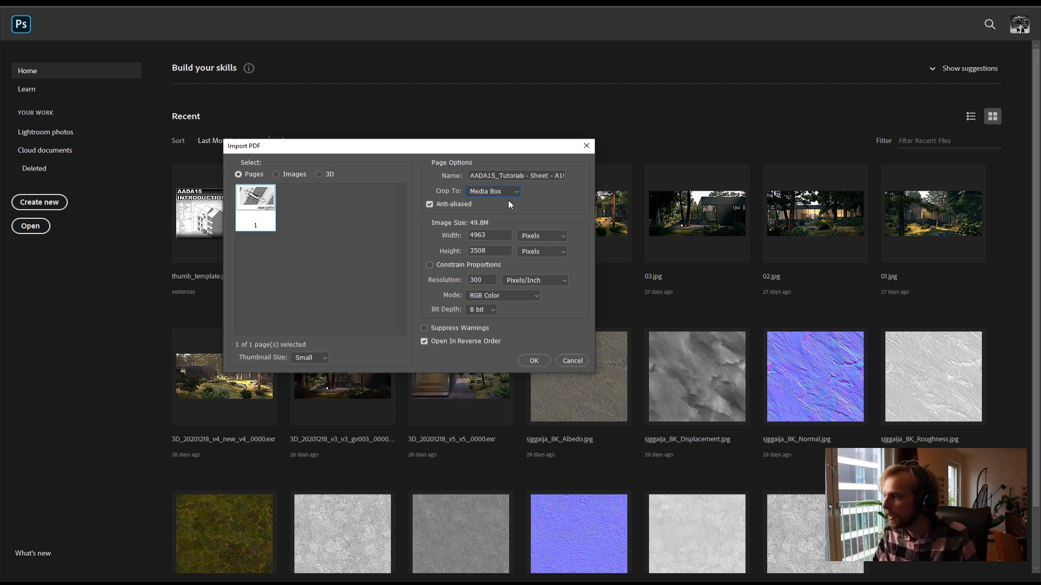
left_click(531, 361)
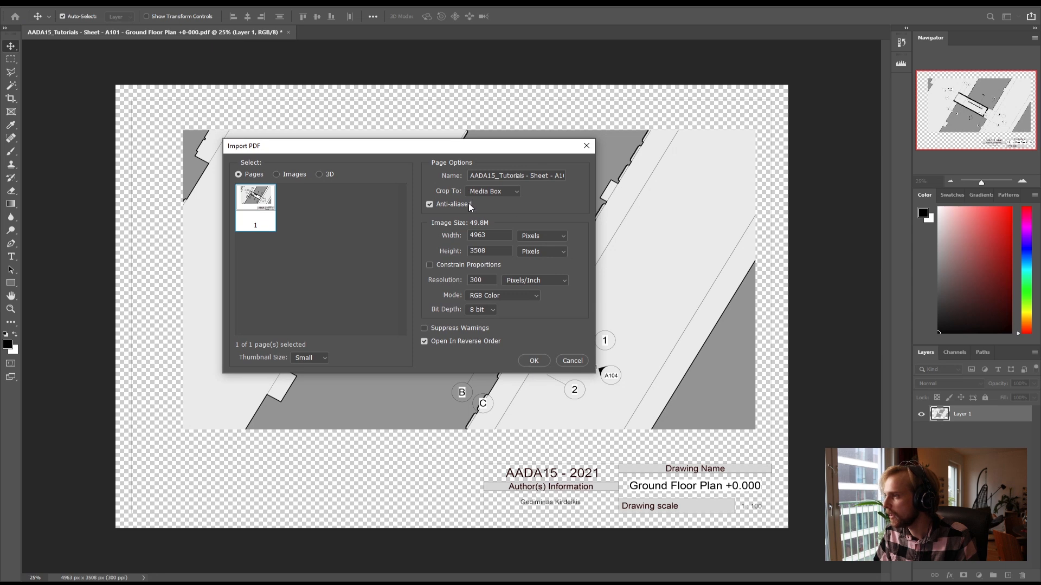
Import the remaining four sheets, A102 to A105, with the same Media Box crop settings
left_click(532, 361)
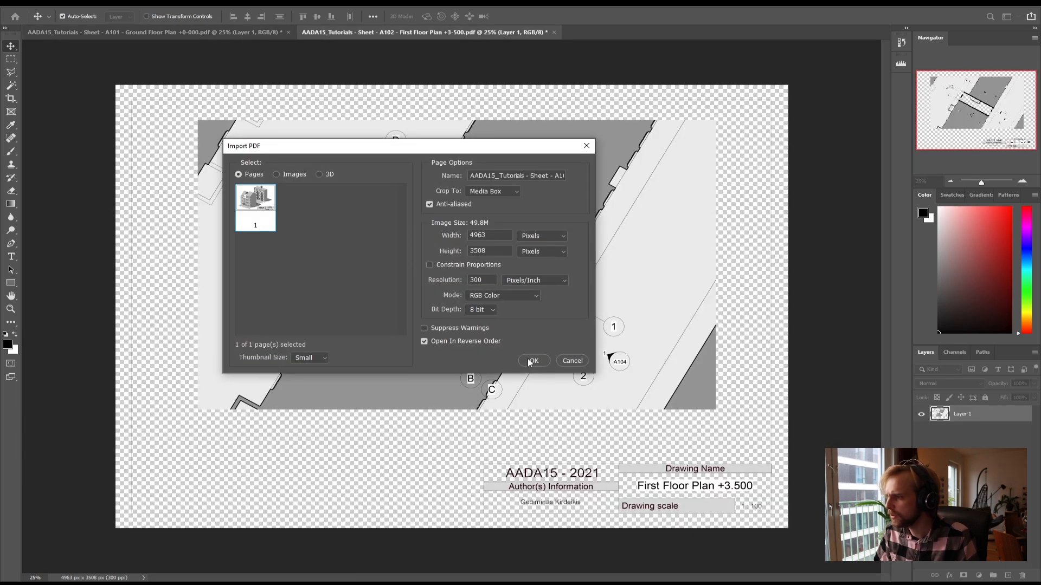
left_click(530, 361)
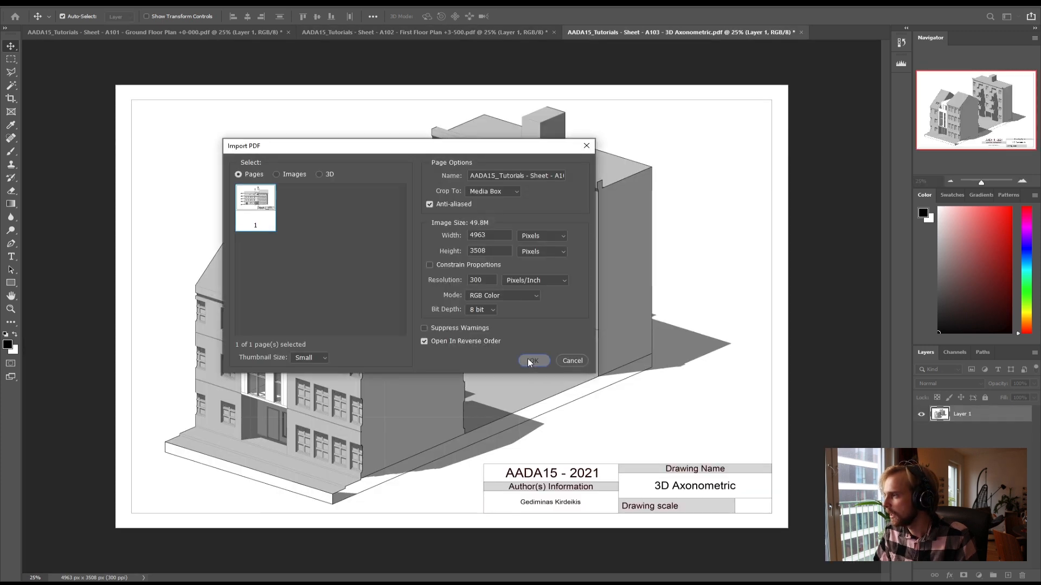
left_click(530, 361)
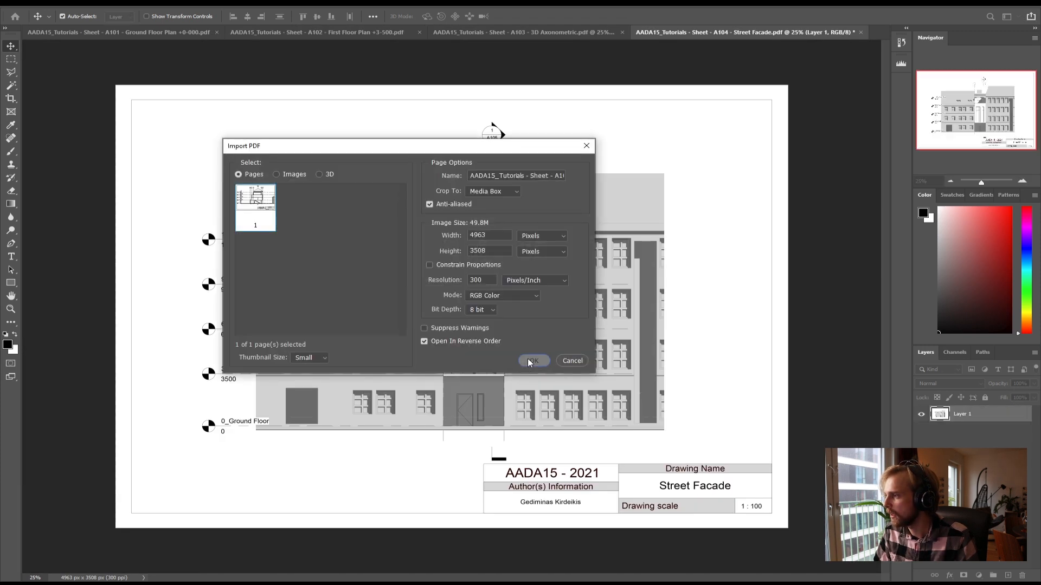
left_click(530, 361)
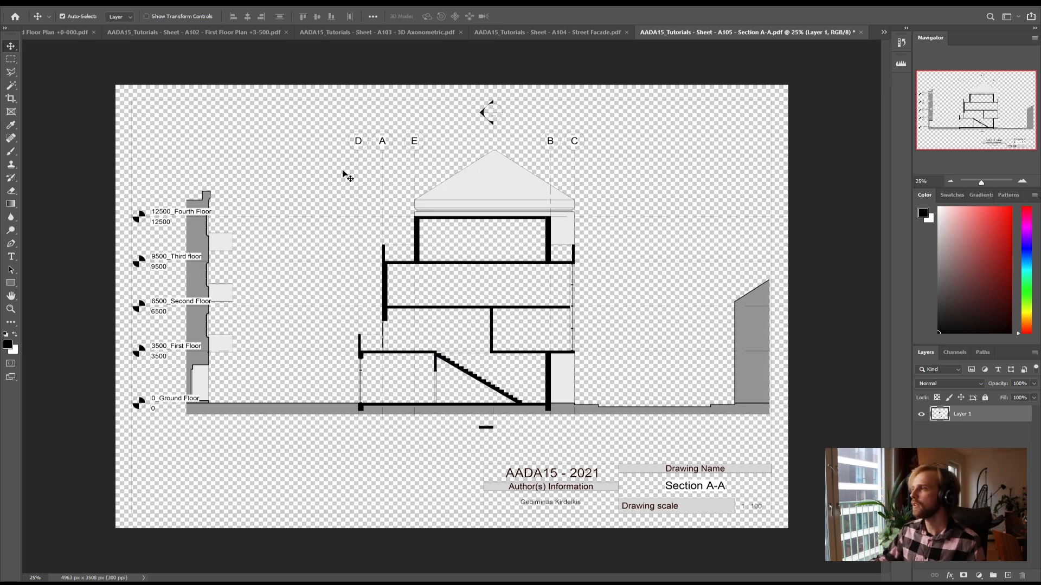
Look through the imported sheets and close the Ground Floor Plan and First Floor Plan documents without saving
left_click(528, 31)
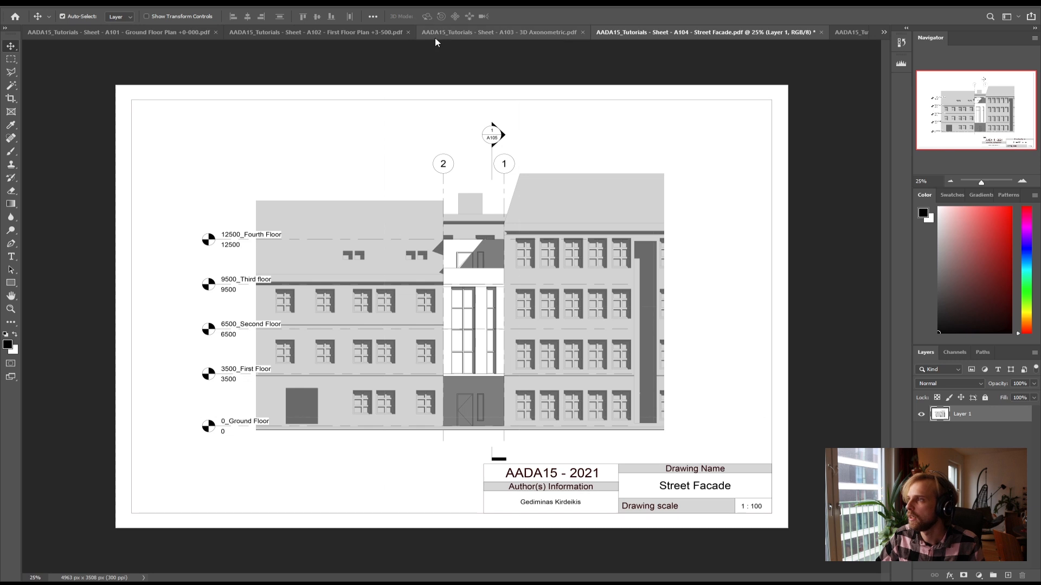
left_click(484, 33)
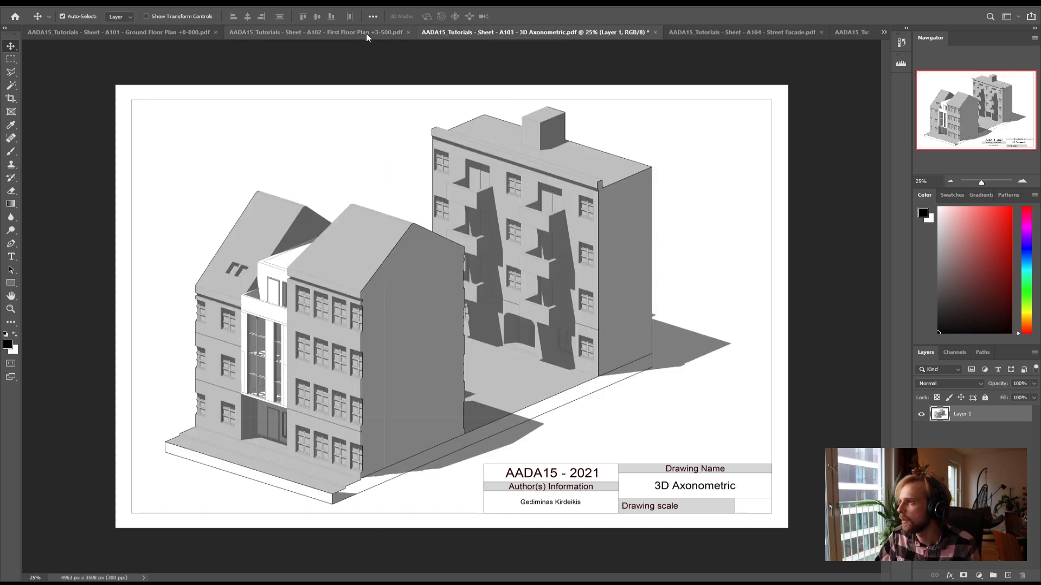
left_click(366, 33)
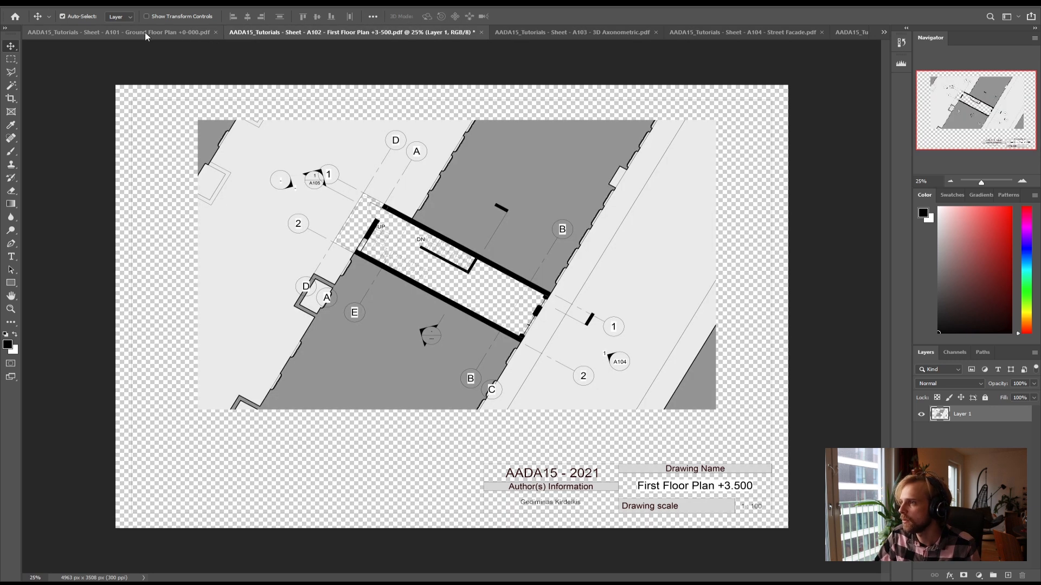
left_click(147, 33)
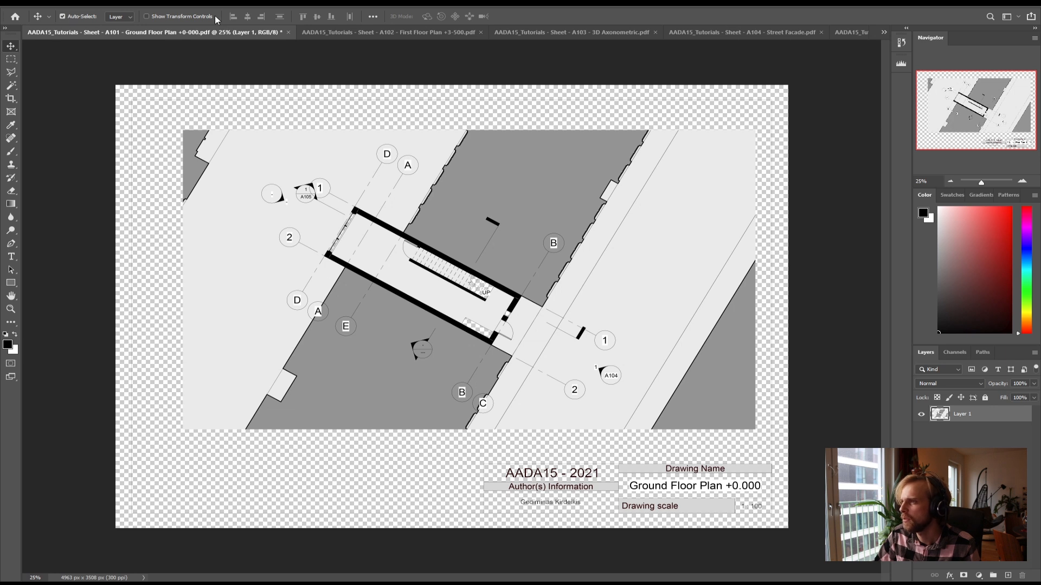
left_click(288, 32)
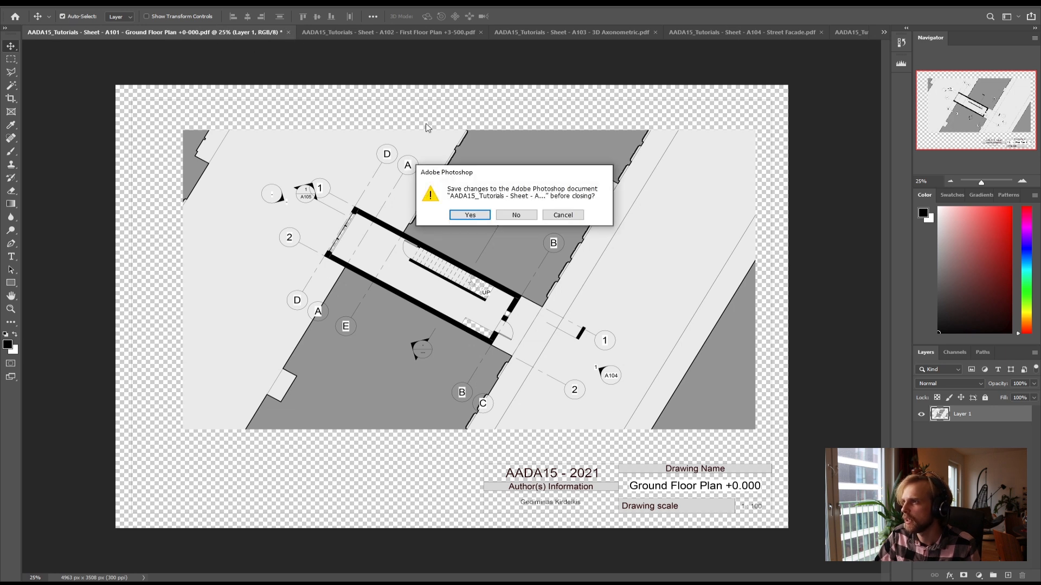
left_click(514, 216)
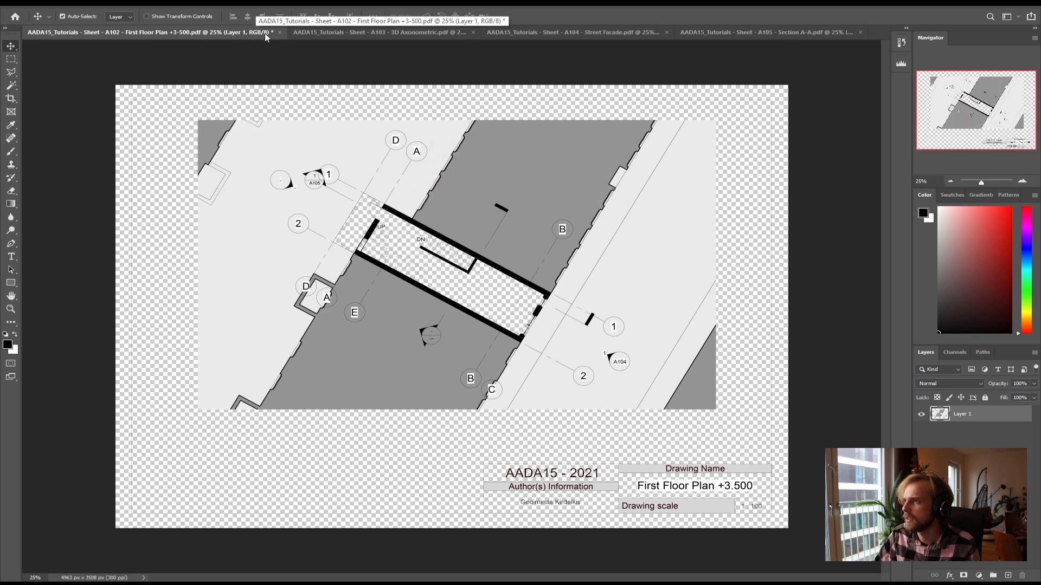
left_click(280, 33)
left_click(514, 215)
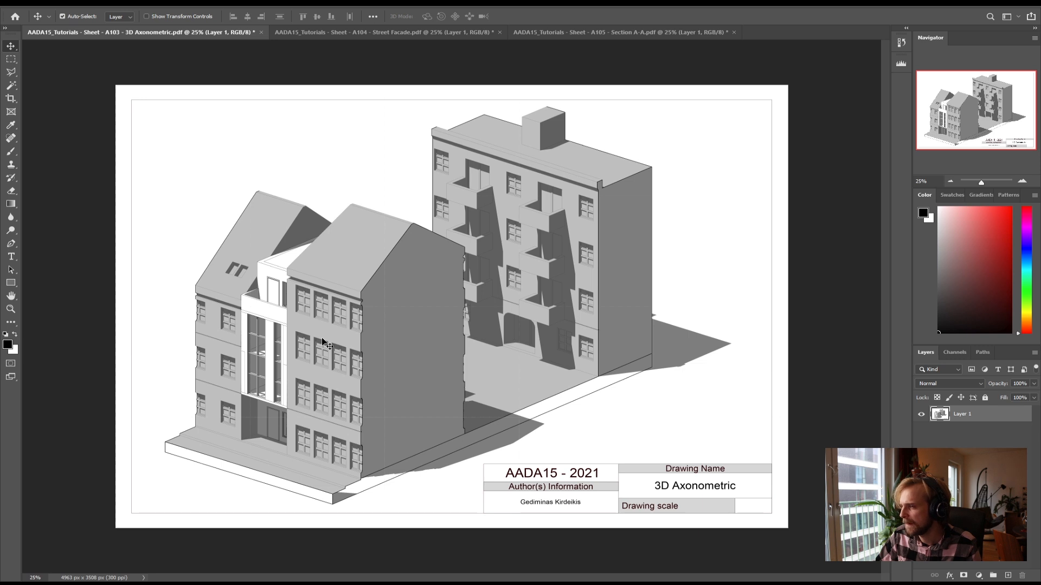
Close the 3D Axonometric and Section A-A documents without saving, keeping the Street Facade sheet open
left_click(263, 33)
left_click(539, 213)
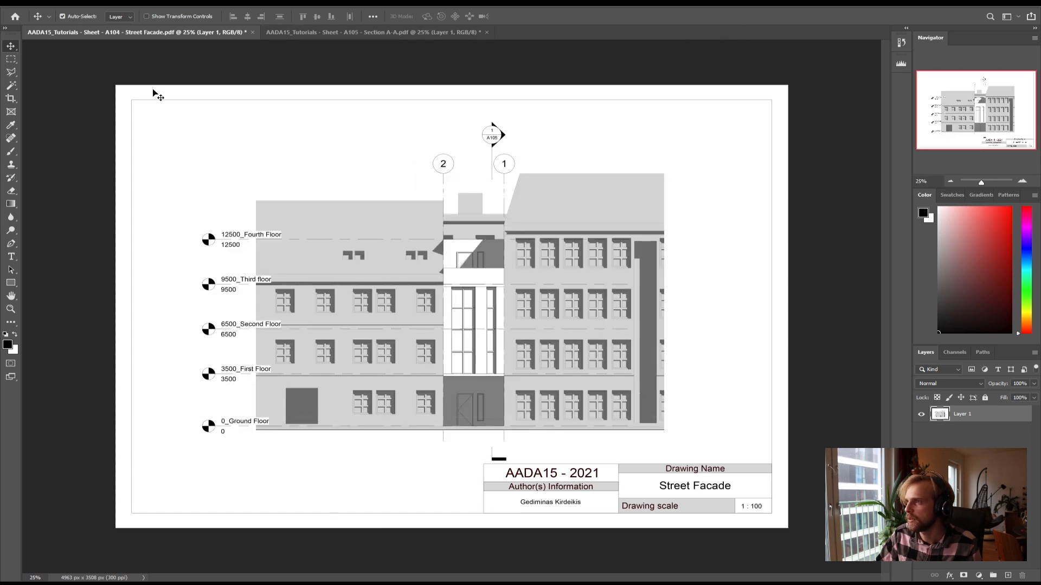
left_click(353, 34)
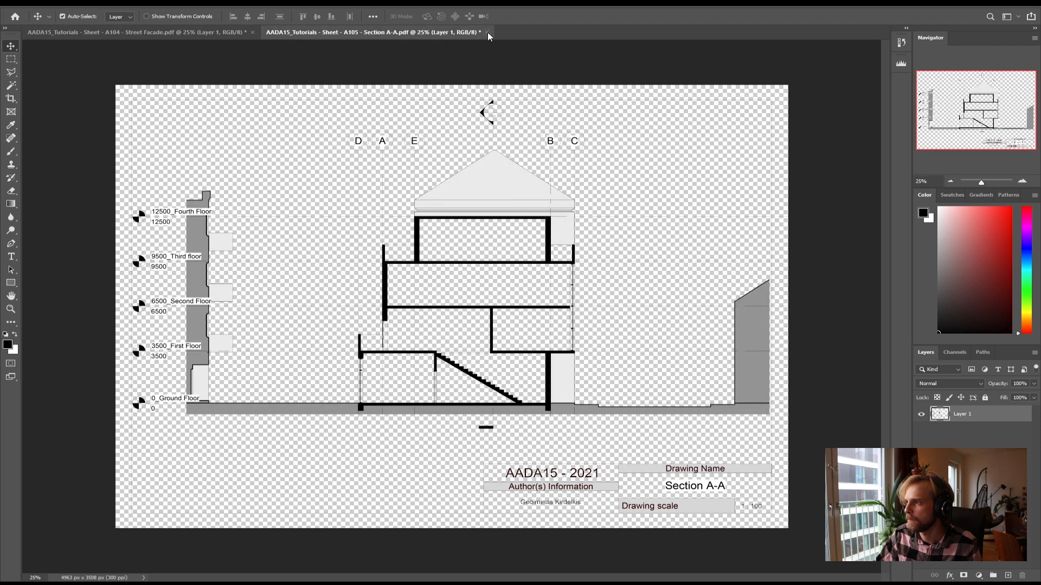
left_click(486, 32)
left_click(518, 214)
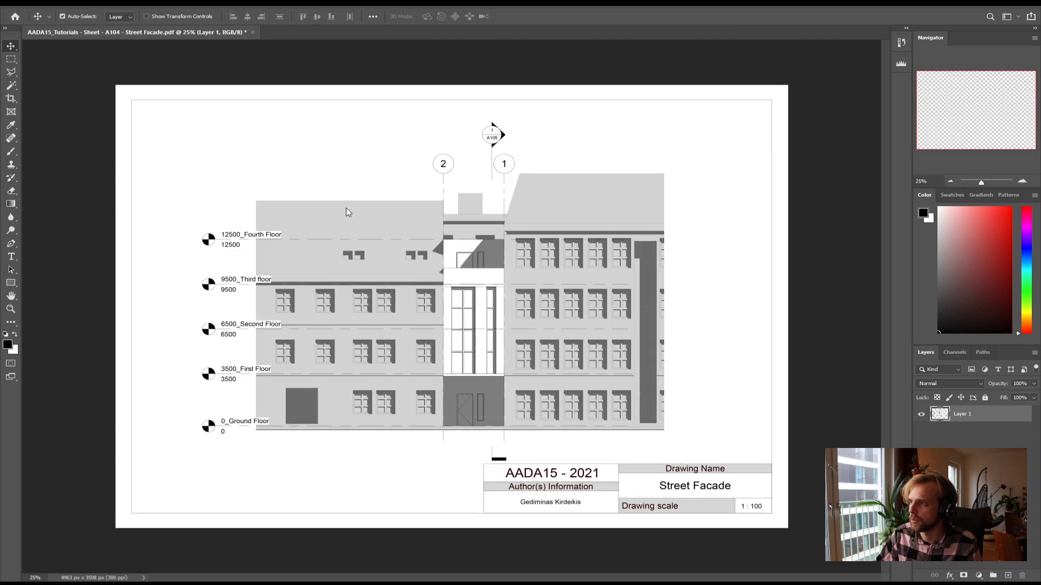
Switch to the web browser and search Google Images for "metal sheet pattern"
scroll(469, 353, "up", 4, "alt")
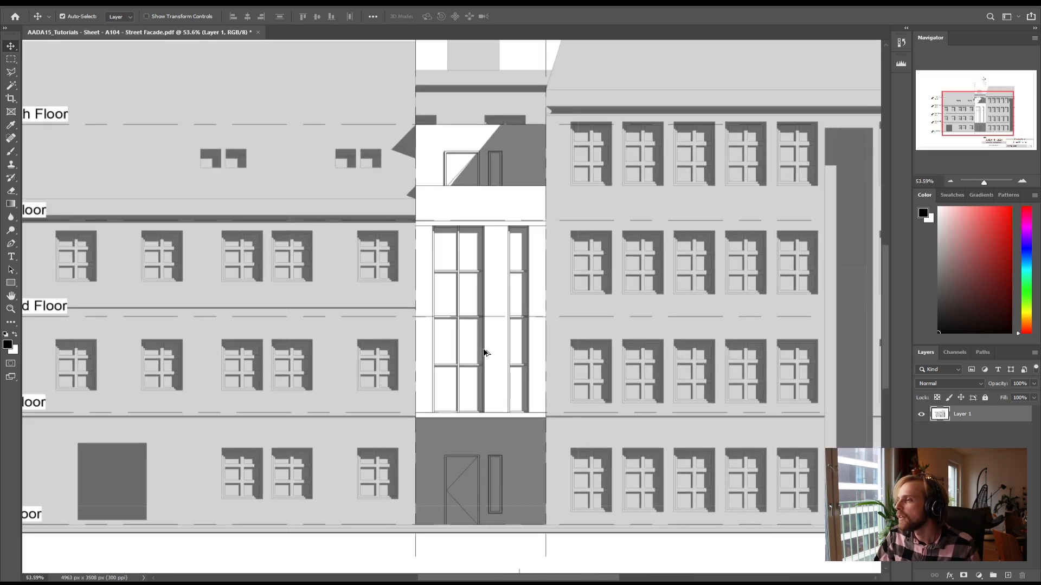
scroll(484, 353, "down", 2, "alt")
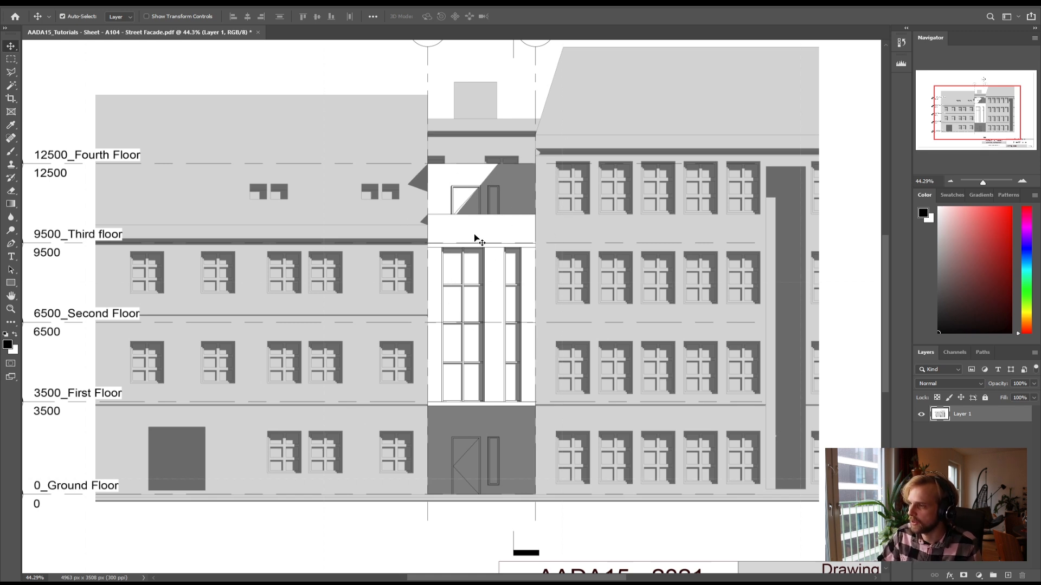
mouse_move(108, 583)
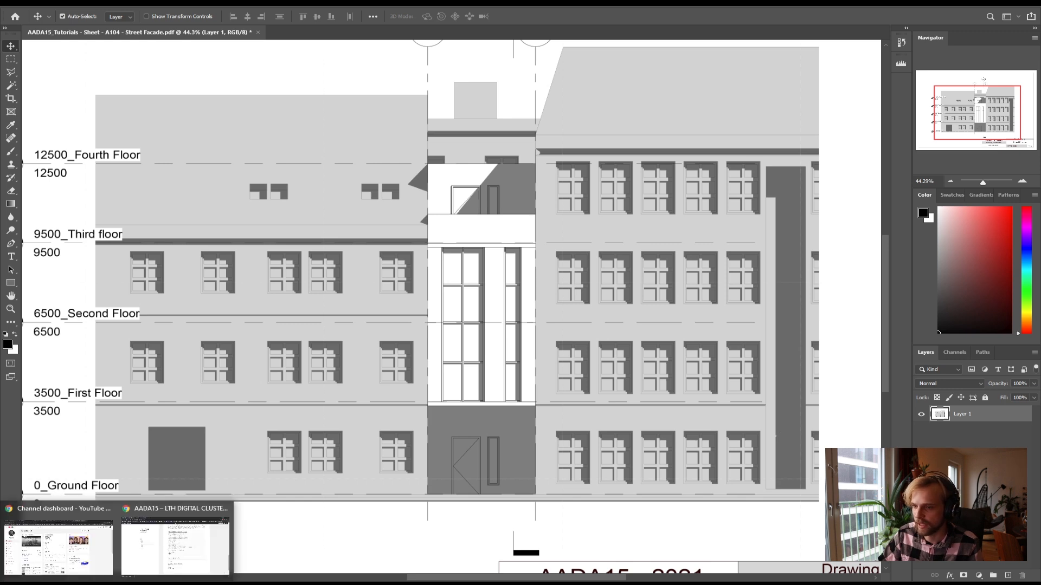
left_click(176, 545)
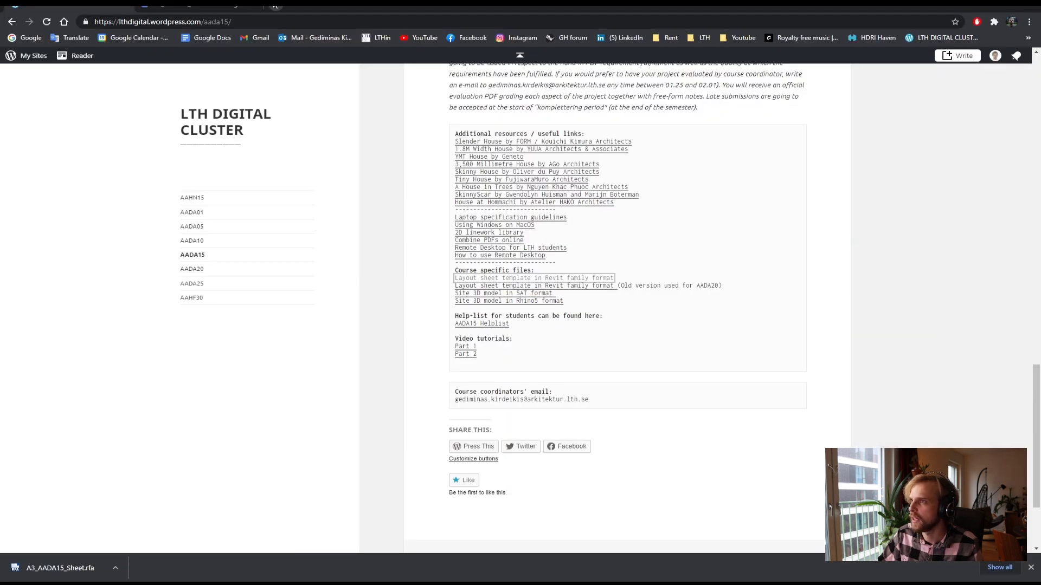
left_click(31, 39)
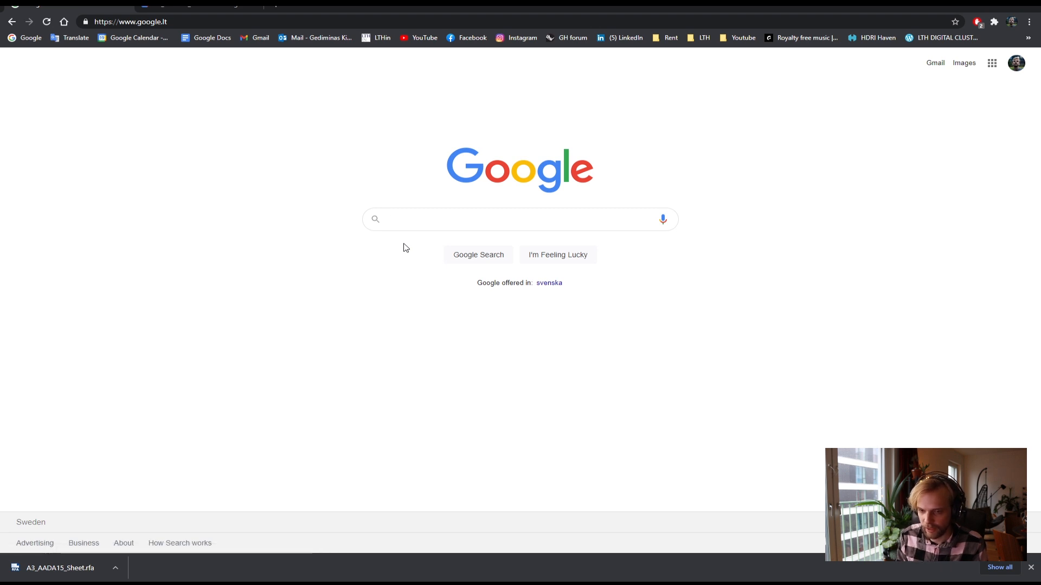
type("metal ")
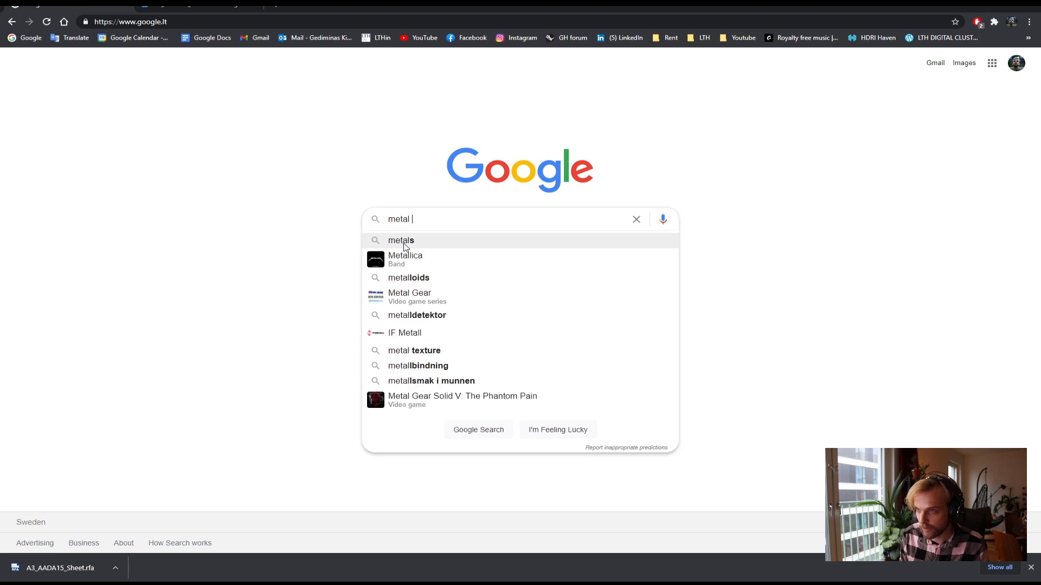
type("sheet pattern")
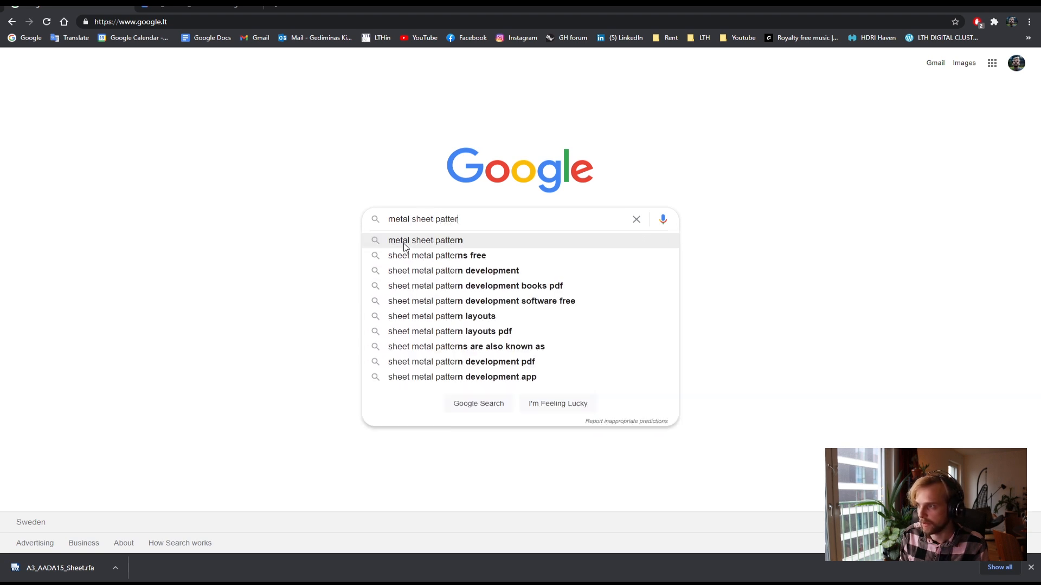
key("Return")
left_click(150, 100)
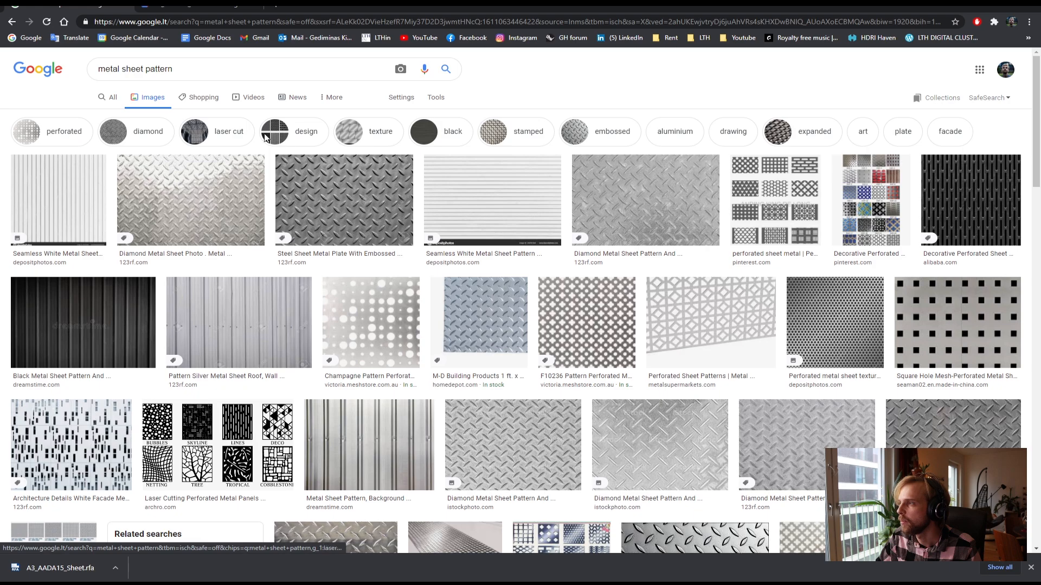
Browse the image results and open the horizontally ribbed Seamless White Metal Sheet Pattern image in its own tab
scroll(374, 344, "down", 3)
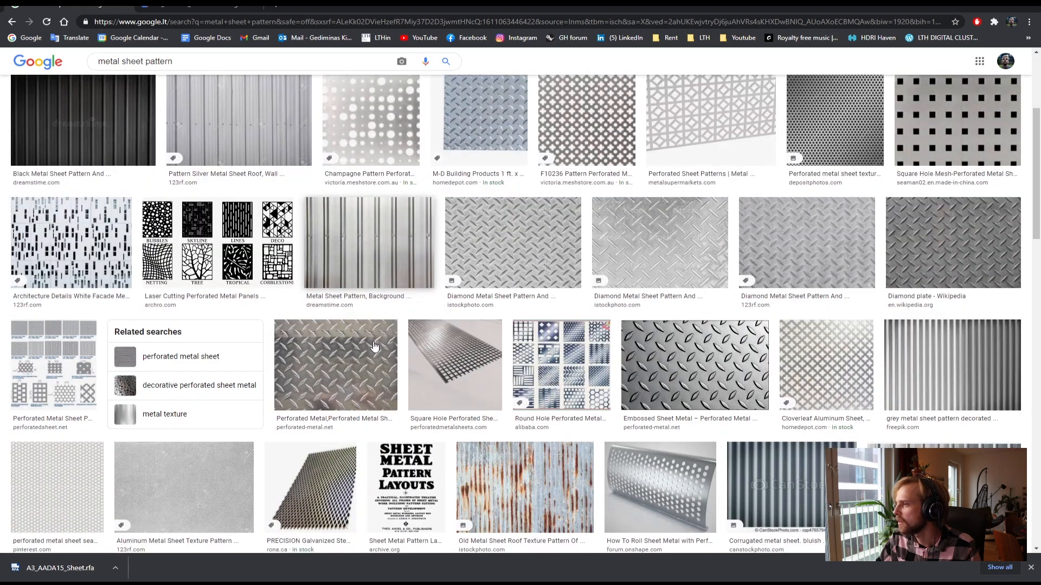
scroll(371, 347, "down", 5)
scroll(369, 349, "up", 9)
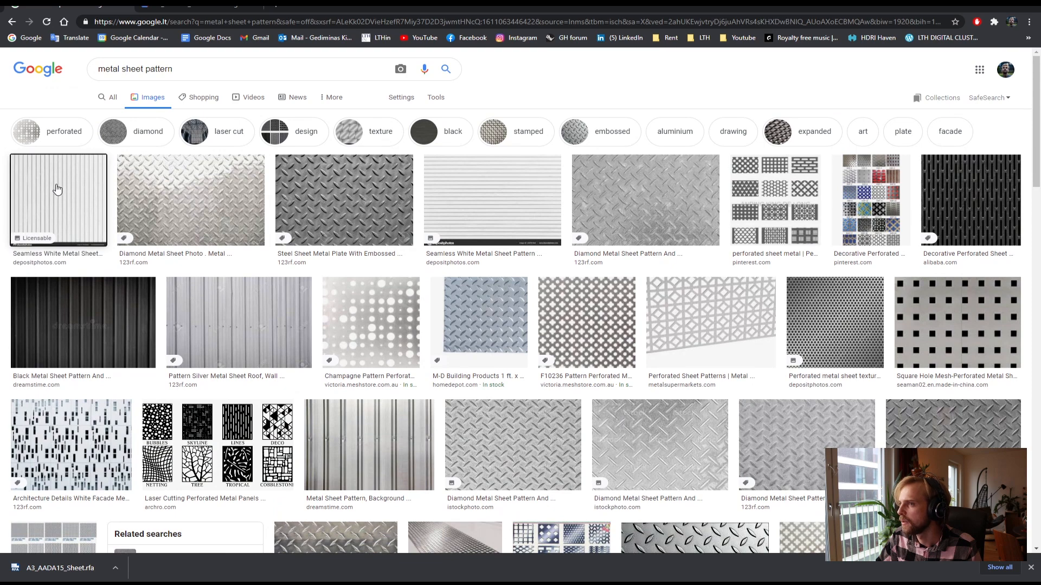
left_click(57, 188)
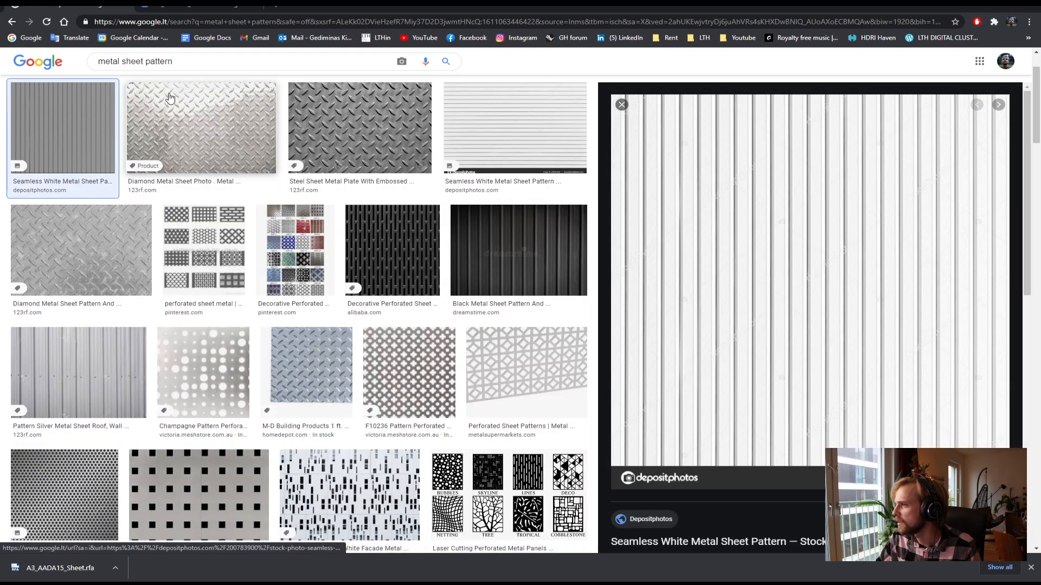
left_click(175, 110)
left_click(477, 140)
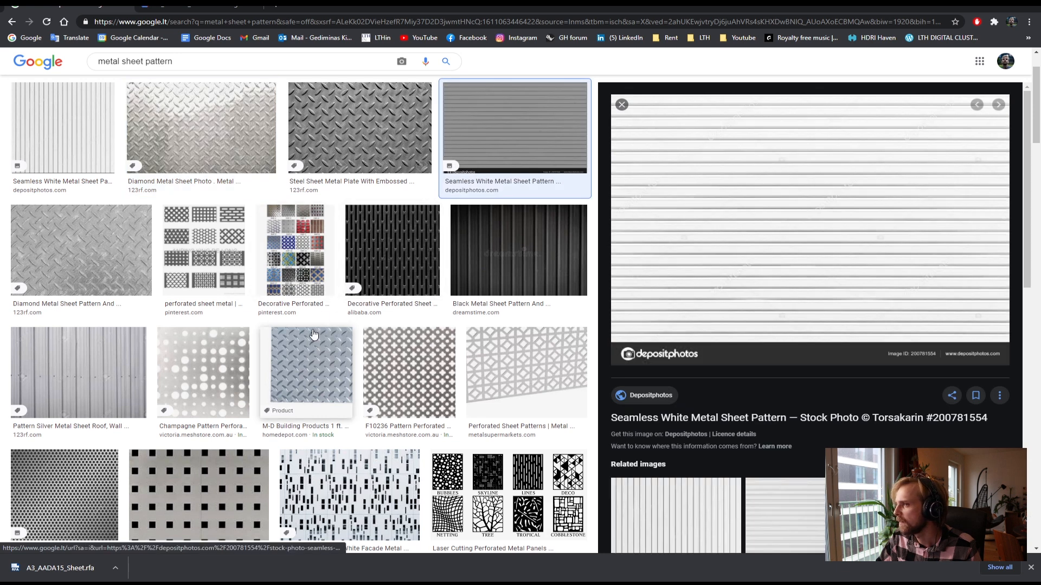
right_click(781, 190)
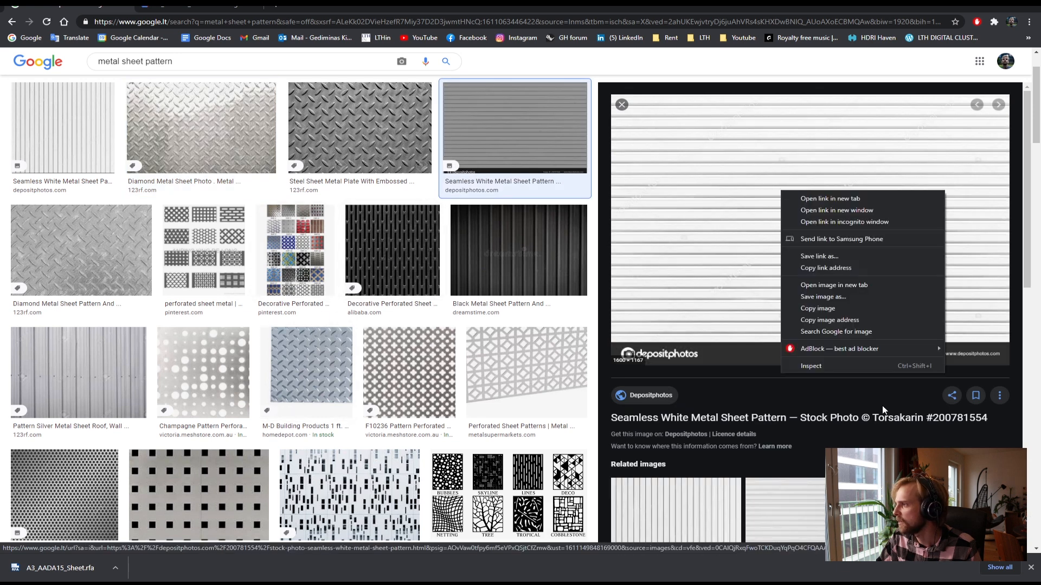
left_click(862, 286)
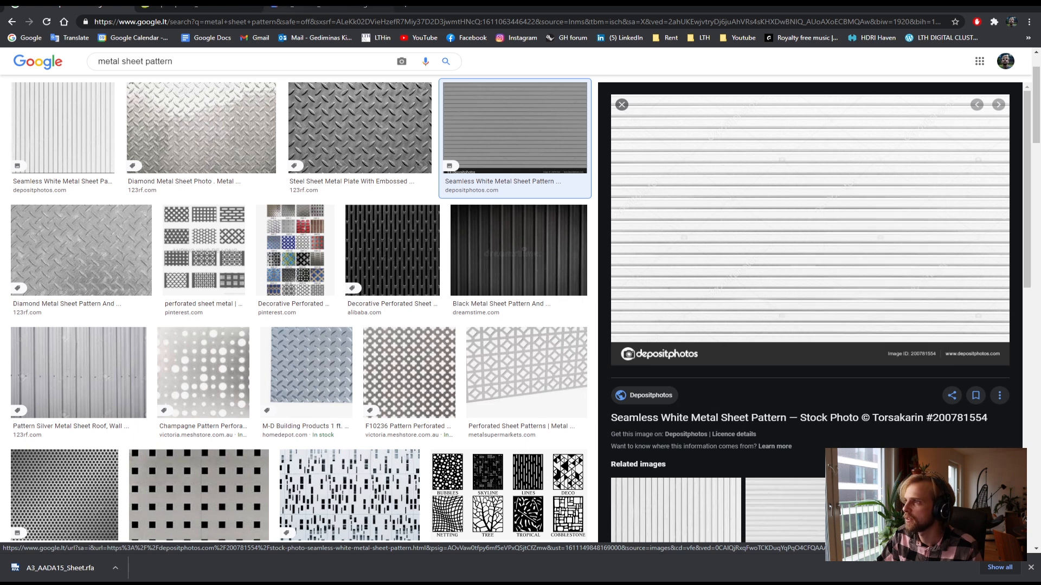
key("ctrl+Tab")
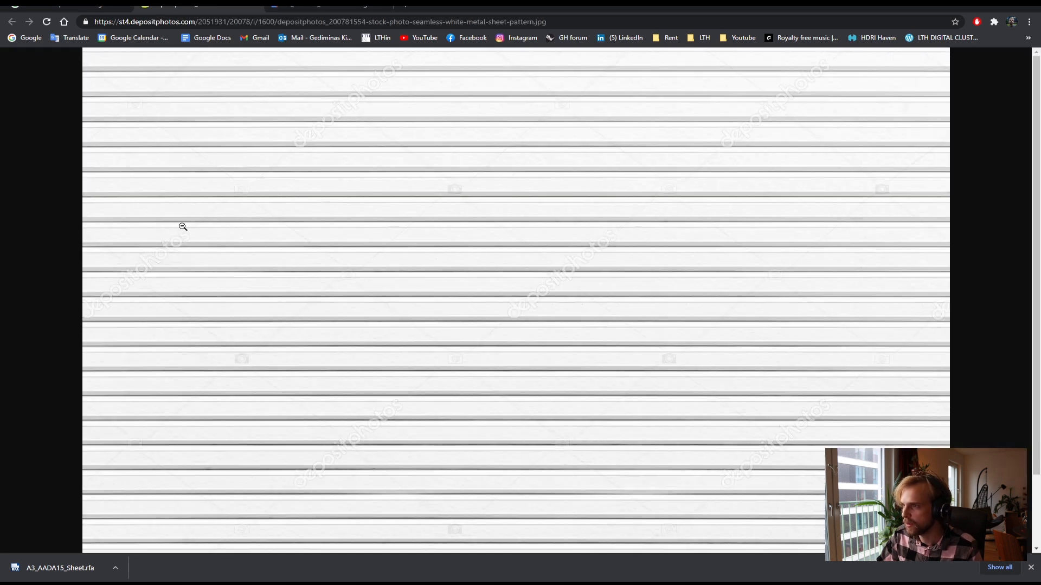
Copy the full metal sheet image and paste it into the Street Facade document in Photoshop
left_click(181, 226)
left_click(136, 223)
right_click(346, 200)
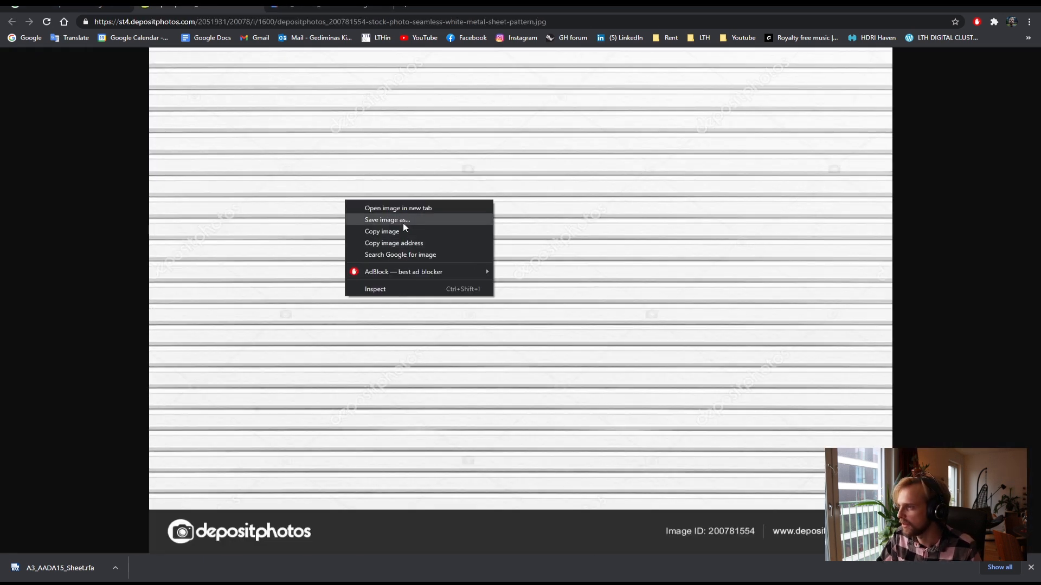
left_click(374, 231)
key("alt+Tab")
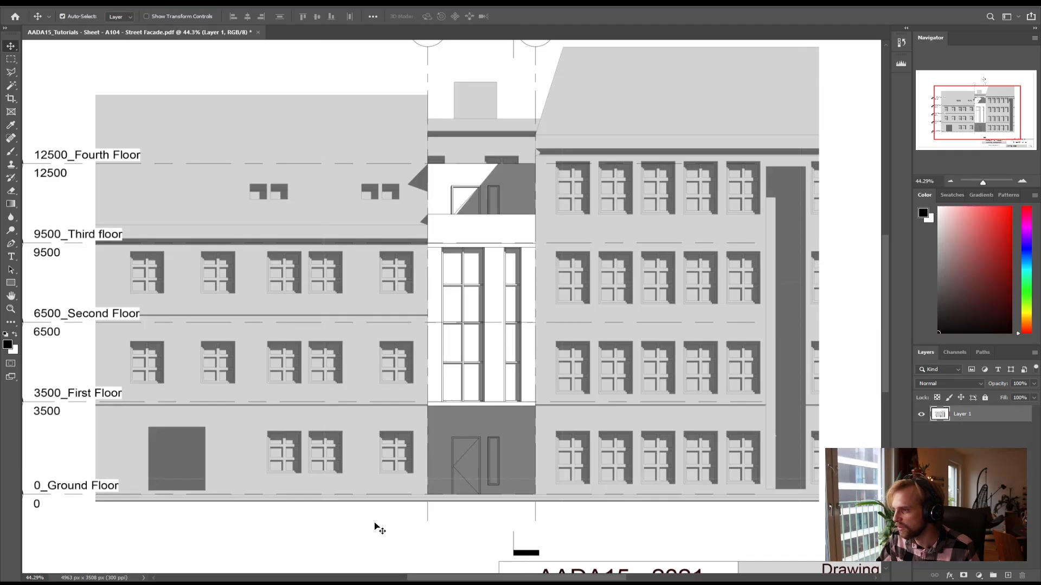
key("ctrl+v")
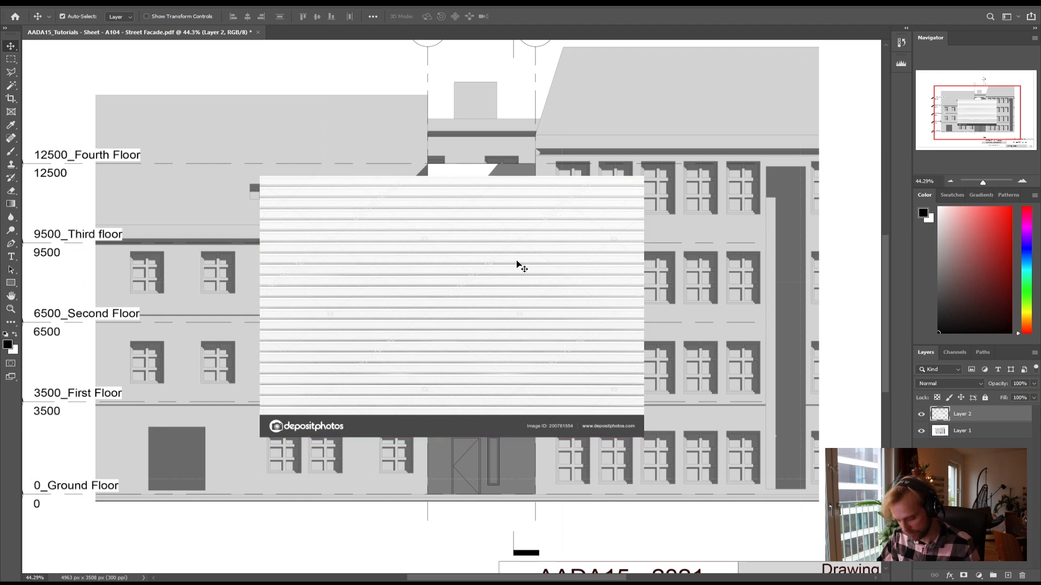
Rotate the pasted metal sheet image by -90 degrees so its ribs run vertically
key("ctrl+t")
left_click_drag(650, 379, 557, 174)
key("Return")
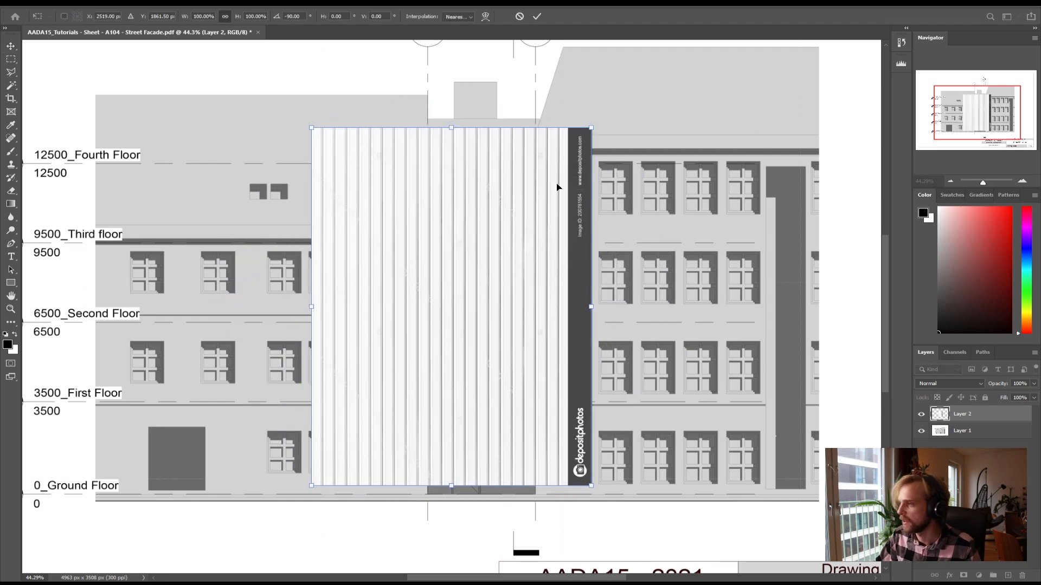
Cut the ribbed area without the dark watermark strip, paste it onto its own layer and delete the leftover strip layer
left_click(11, 58)
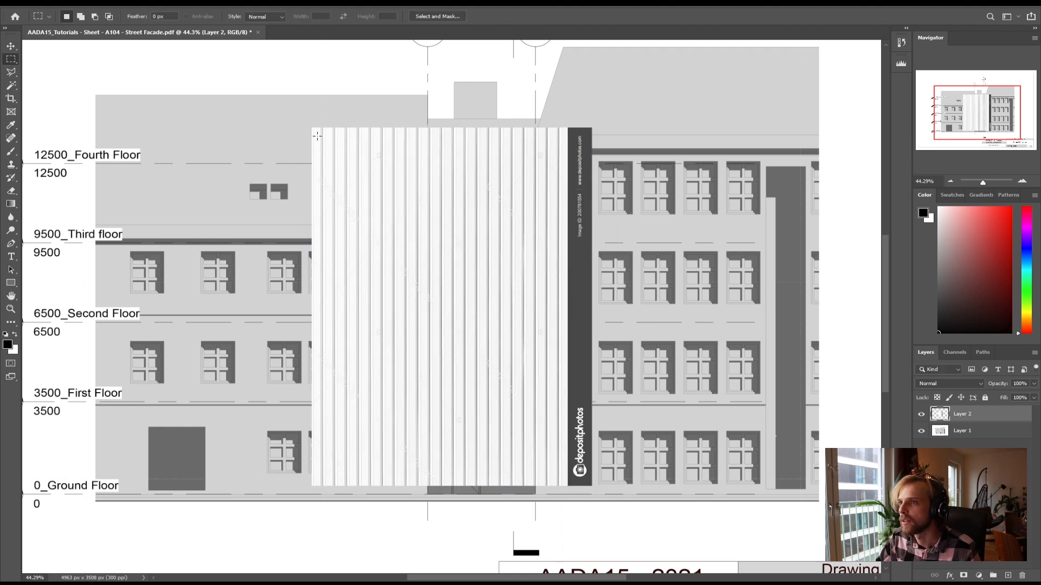
left_click_drag(302, 125, 567, 505)
key("ctrl+x")
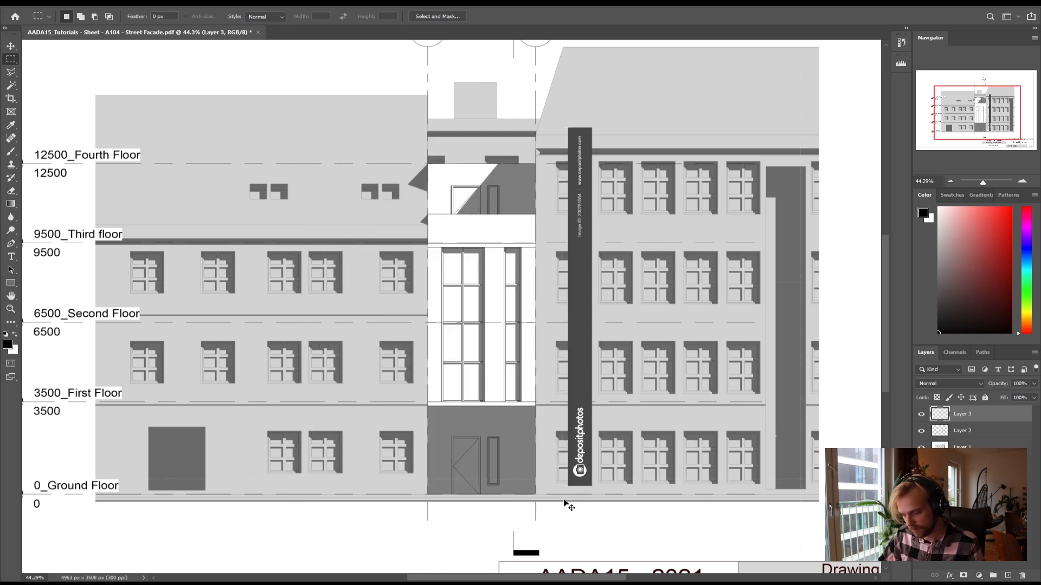
key("ctrl+v")
left_click(945, 436)
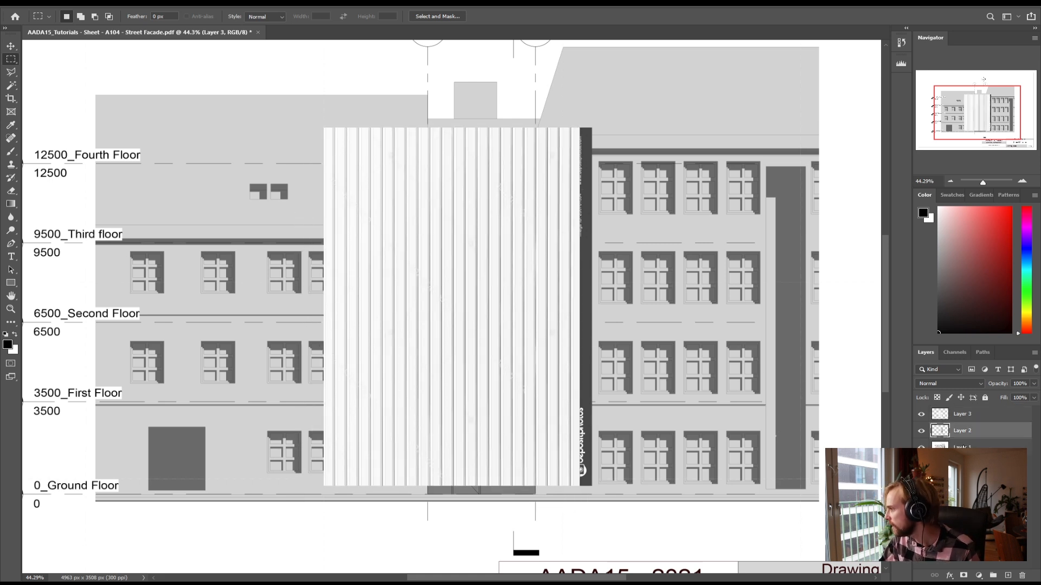
left_click(1024, 574)
left_click(470, 215)
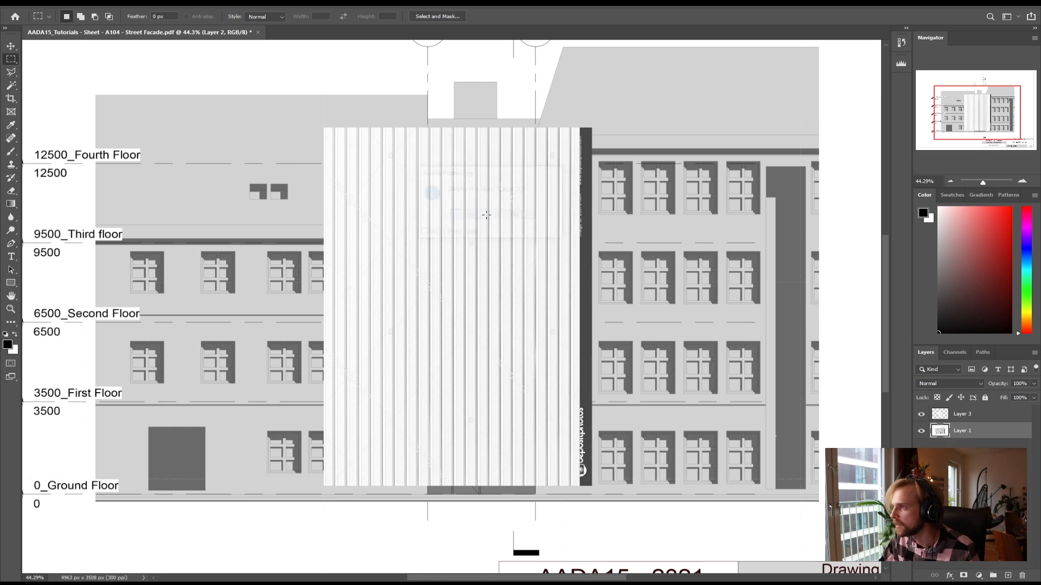
left_click(961, 385)
left_click(931, 365)
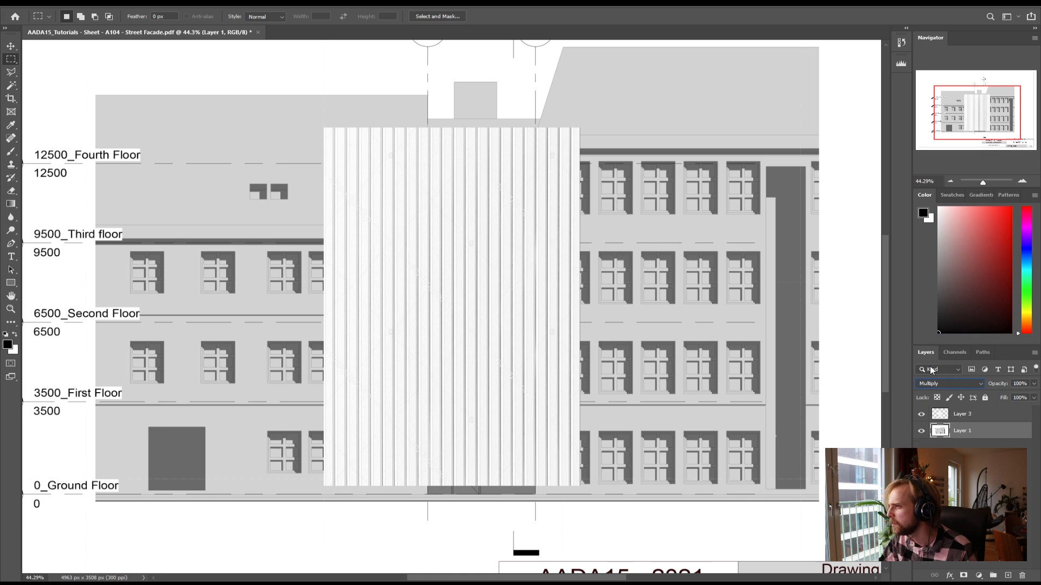
left_click(970, 386)
left_click(946, 339)
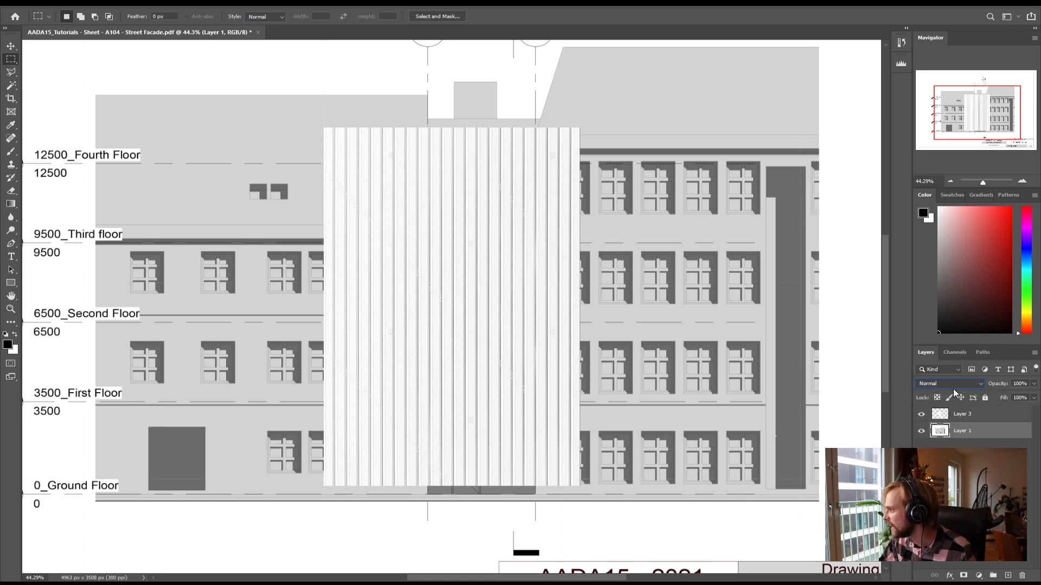
Try Multiply blending on the metal sheet layer, nudge the texture slightly upward and set the blending back to Normal
left_click(962, 414)
left_click(952, 382)
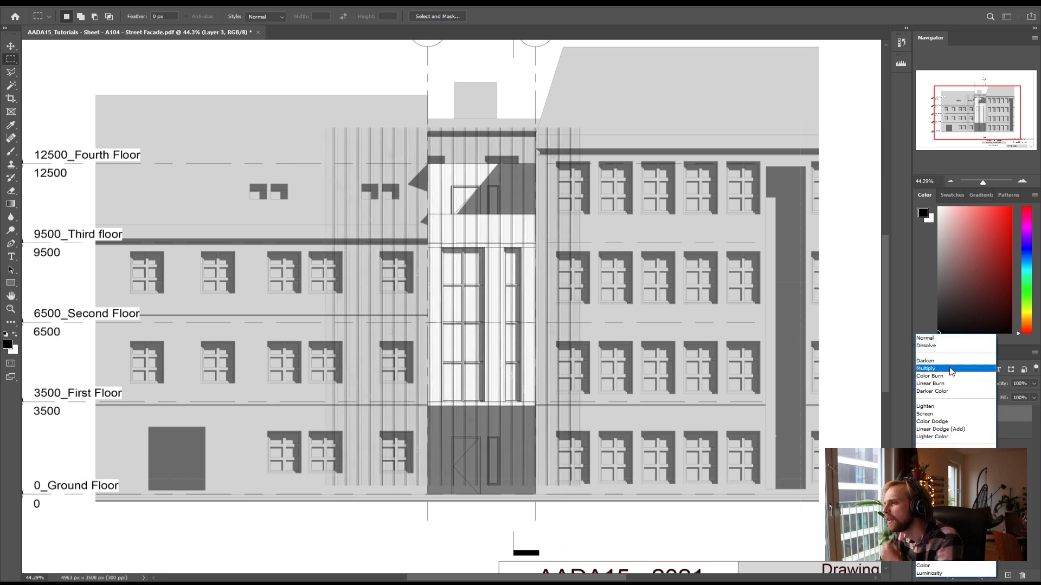
left_click(950, 371)
left_click_drag(425, 204, 425, 183, "ctrl")
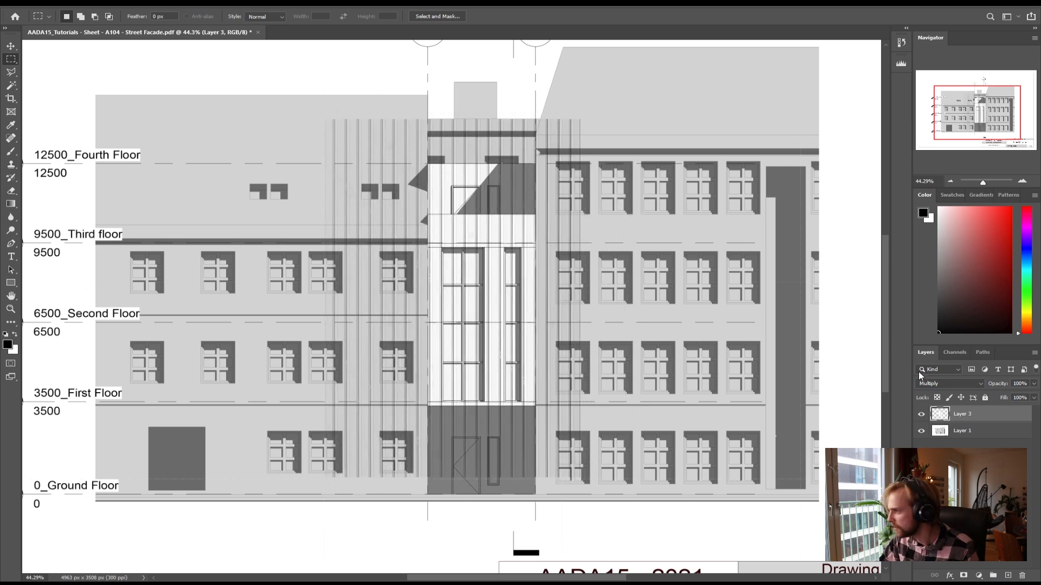
left_click(949, 384)
left_click(936, 339)
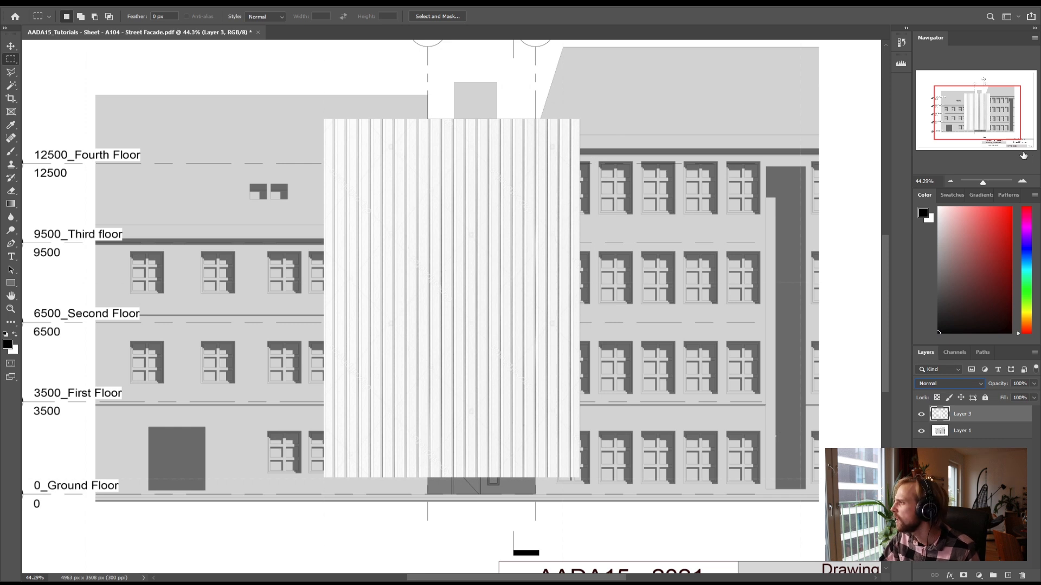
Increase the metal texture's contrast with Levels, using input values 60, 1.00 and 226
key("ctrl+l")
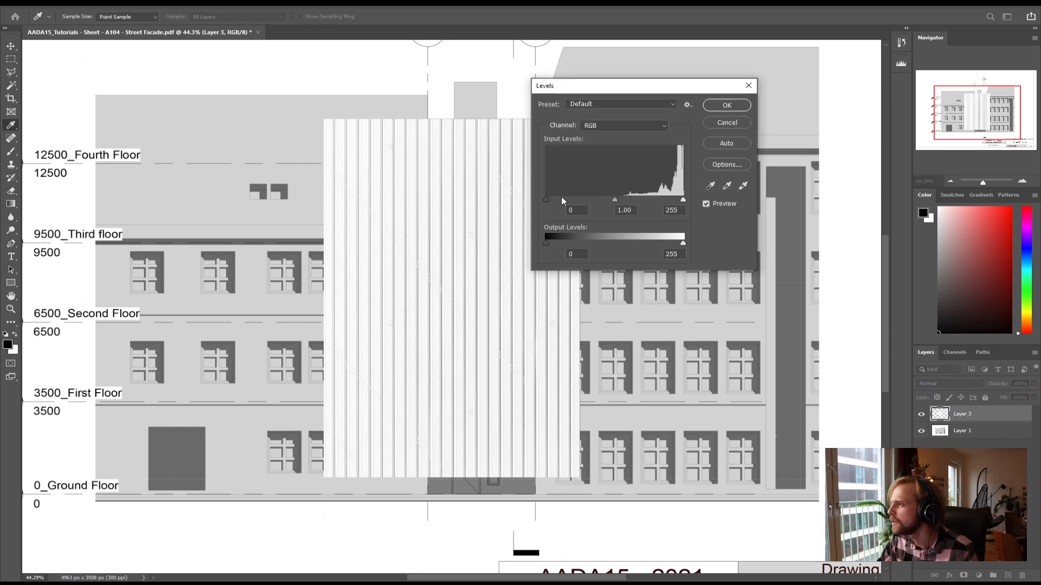
left_click_drag(545, 199, 610, 200)
left_click_drag(683, 200, 668, 199)
left_click(667, 198)
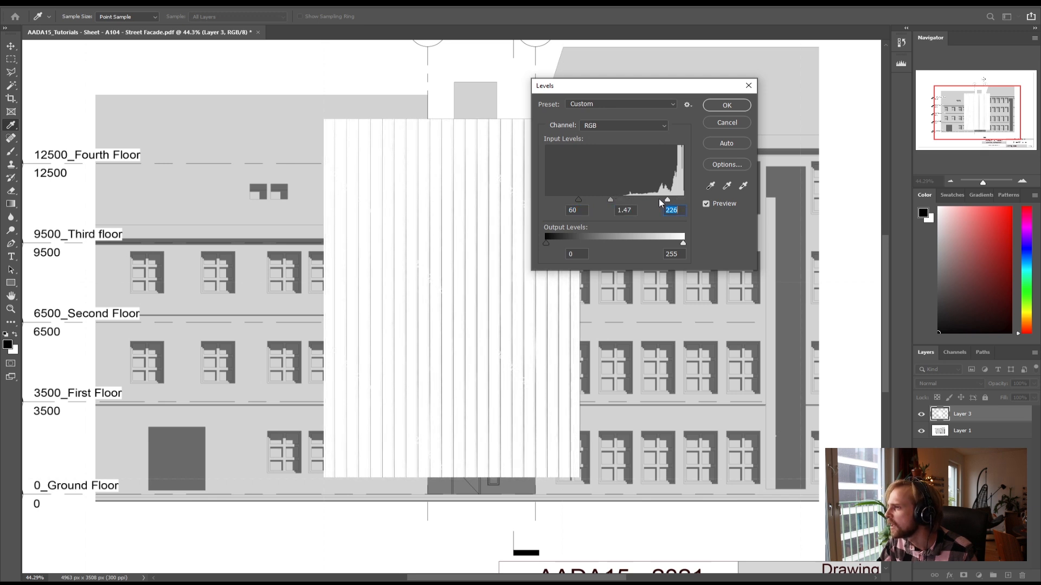
left_click_drag(620, 198, 622, 199)
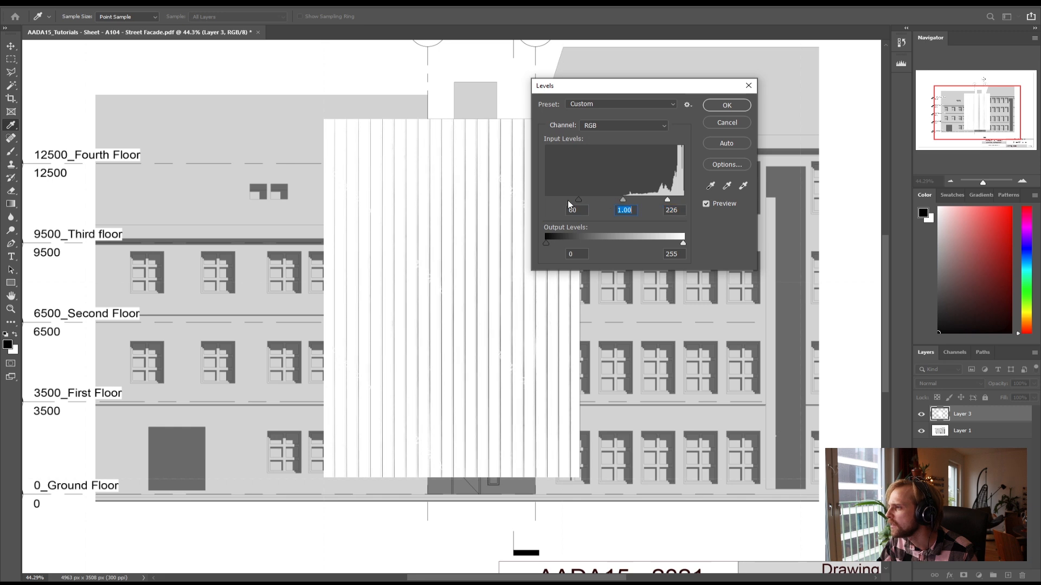
left_click(718, 105)
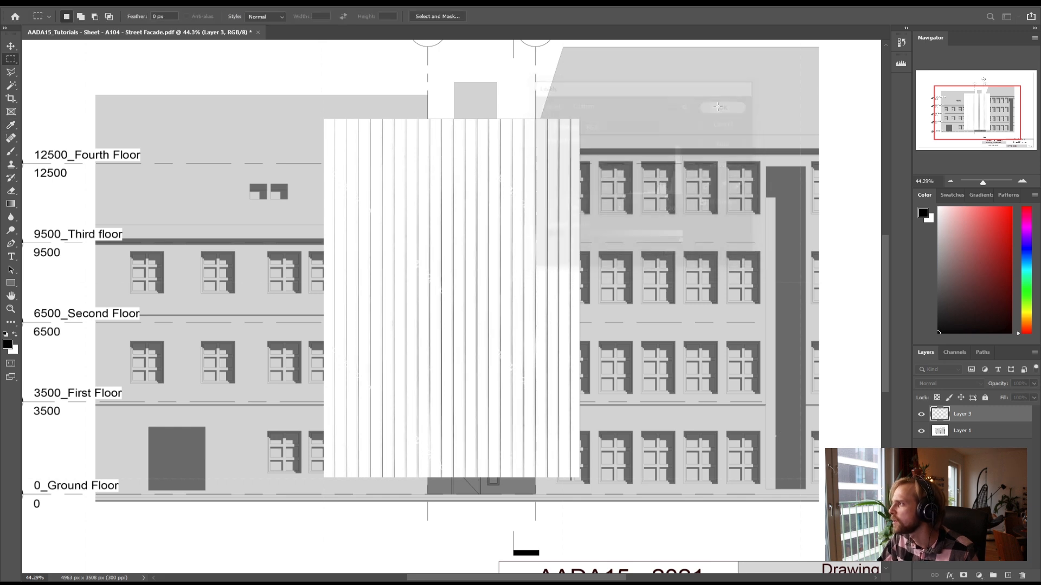
Scale down the metal texture and place a duplicate directly above it over the central building's facade
key("ctrl+t")
left_click_drag(323, 119, 527, 333)
left_click_drag(532, 420, 507, 278)
key("Return")
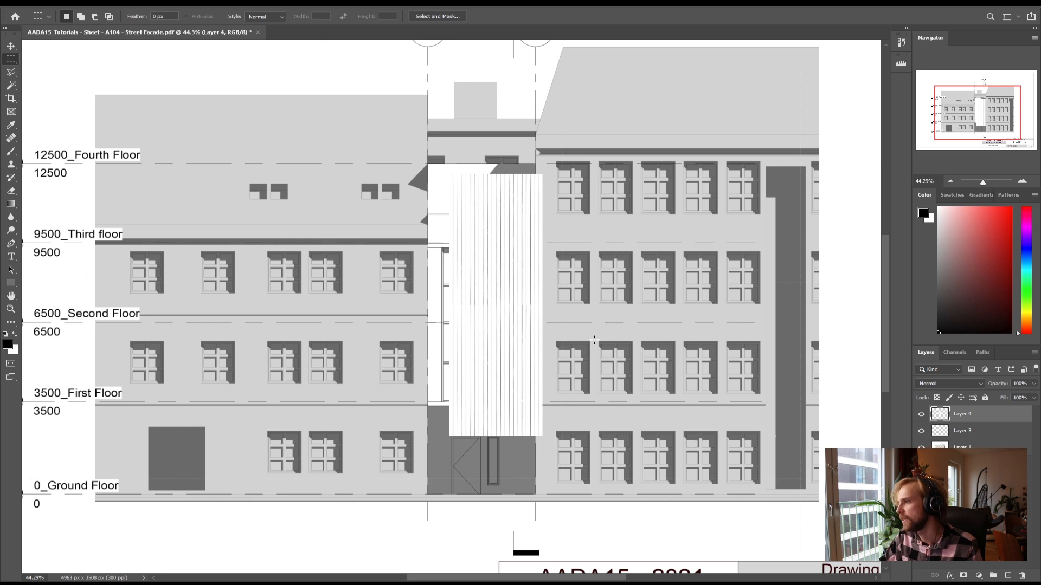
Flip the upper metal texture copy vertically with Free Transform so it mirrors the piece below
key("ctrl+t")
right_click(510, 258)
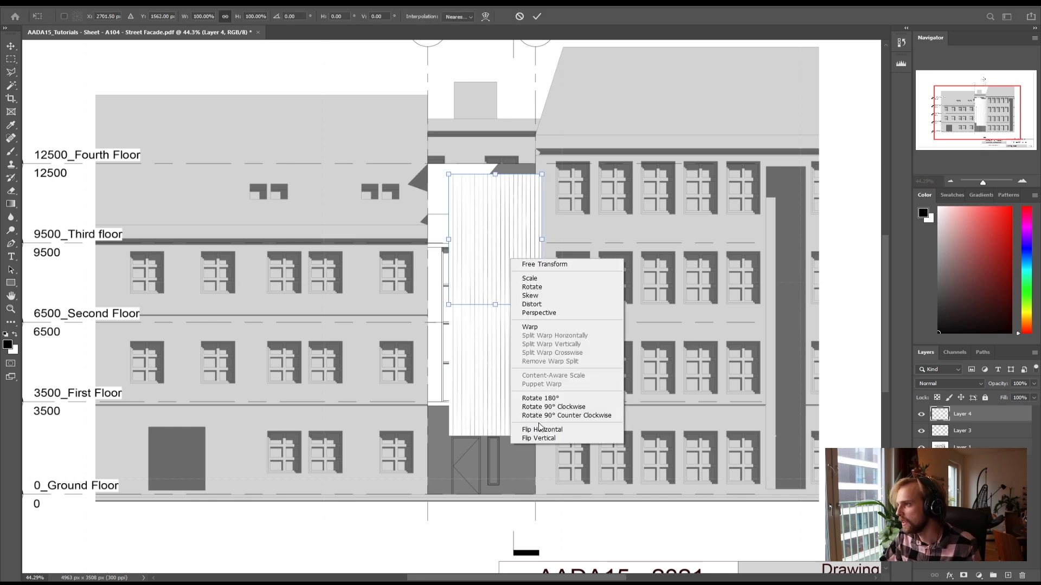
left_click(540, 438)
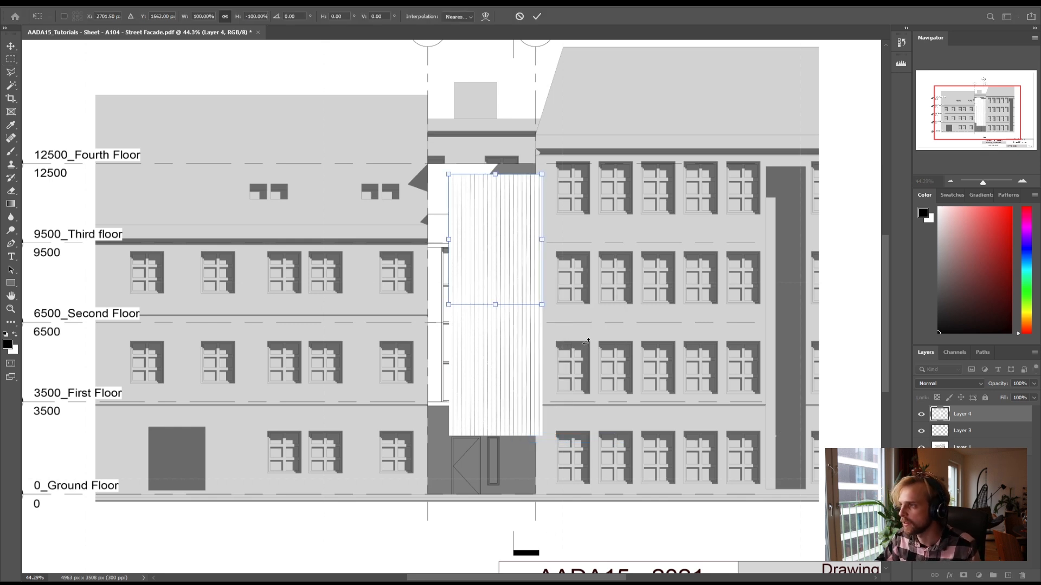
key("Return")
key("m")
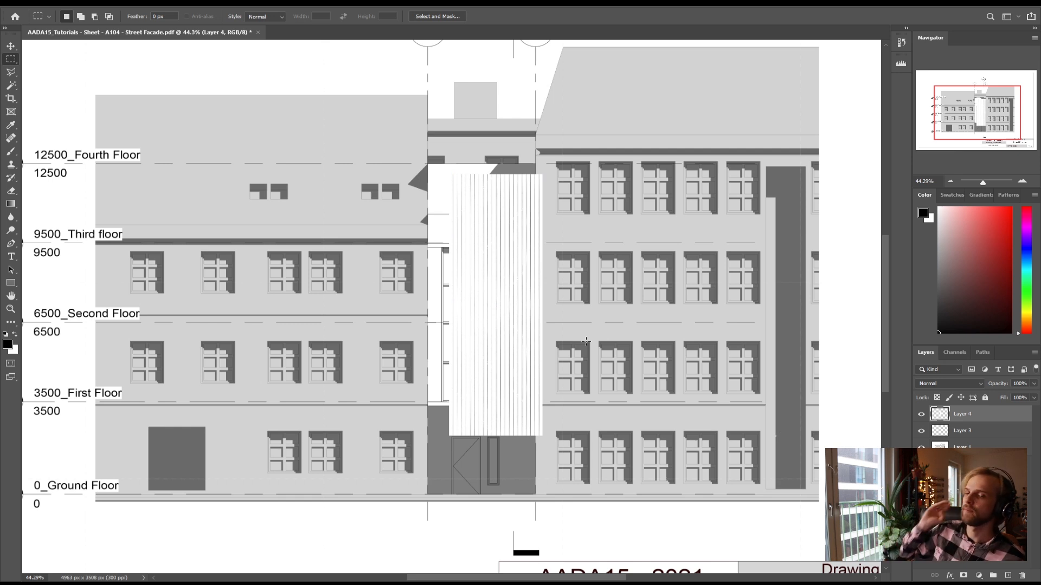
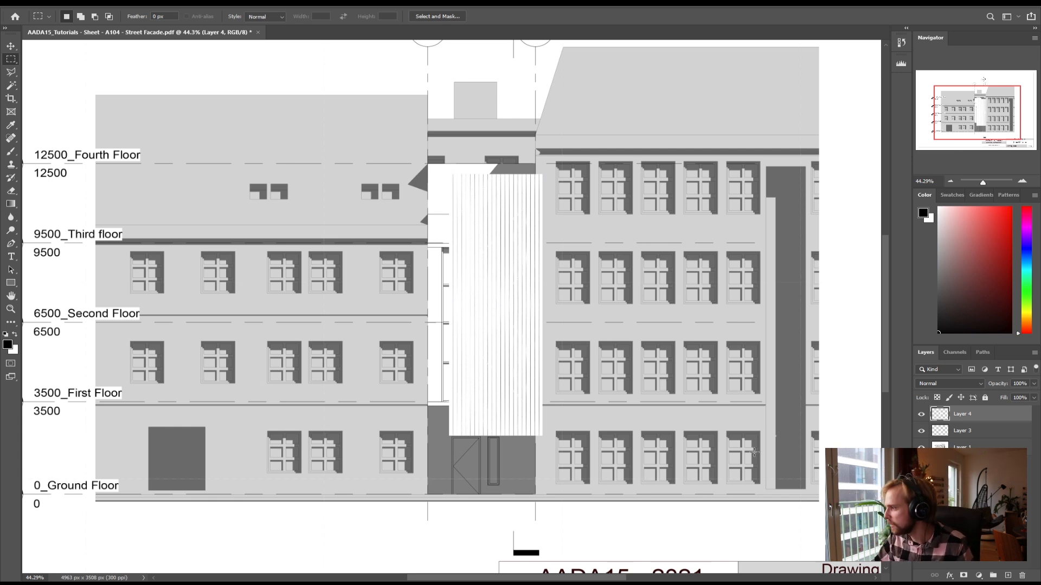
Merge the two metal texture layers and move the merged texture down to the ground line of the central building
left_click(962, 432, "shift")
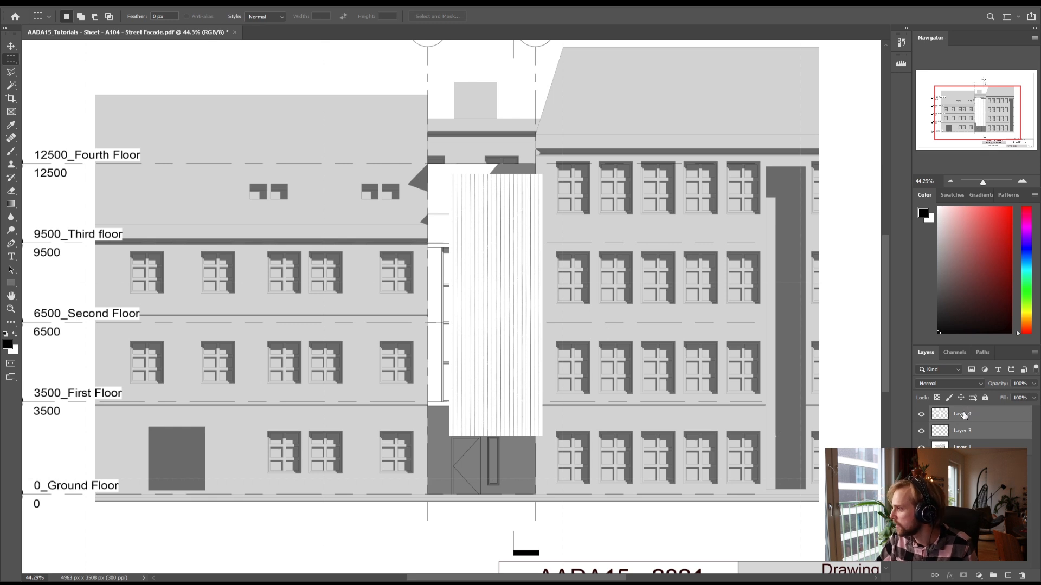
right_click(963, 414)
left_click(851, 453)
left_click_drag(503, 345, 500, 405, "ctrl")
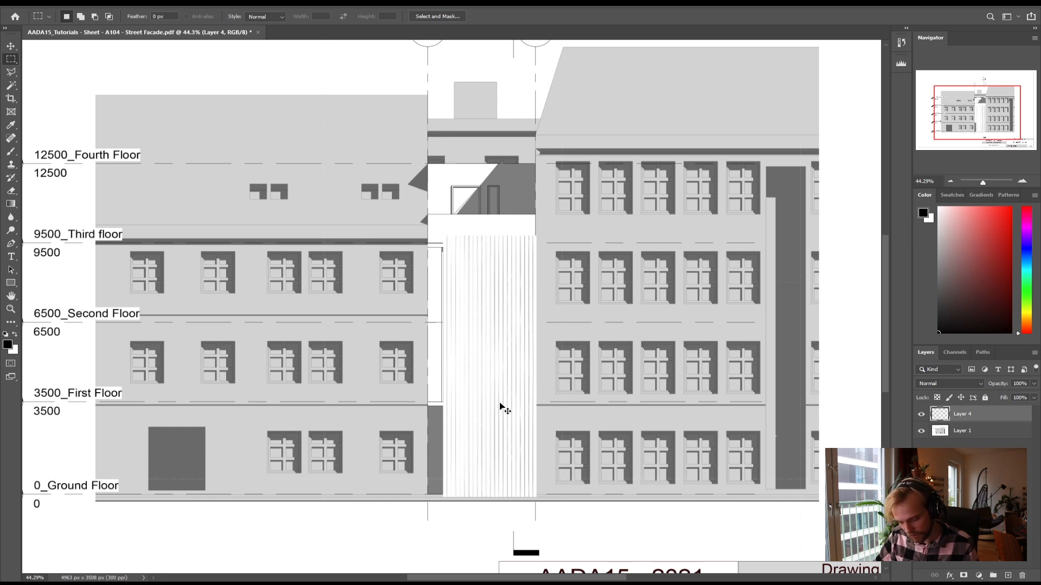
Place a copy of the merged texture directly above it and merge the two layers into one tall strip
key("ctrl+v")
left_click_drag(470, 387, 510, 186, "ctrl")
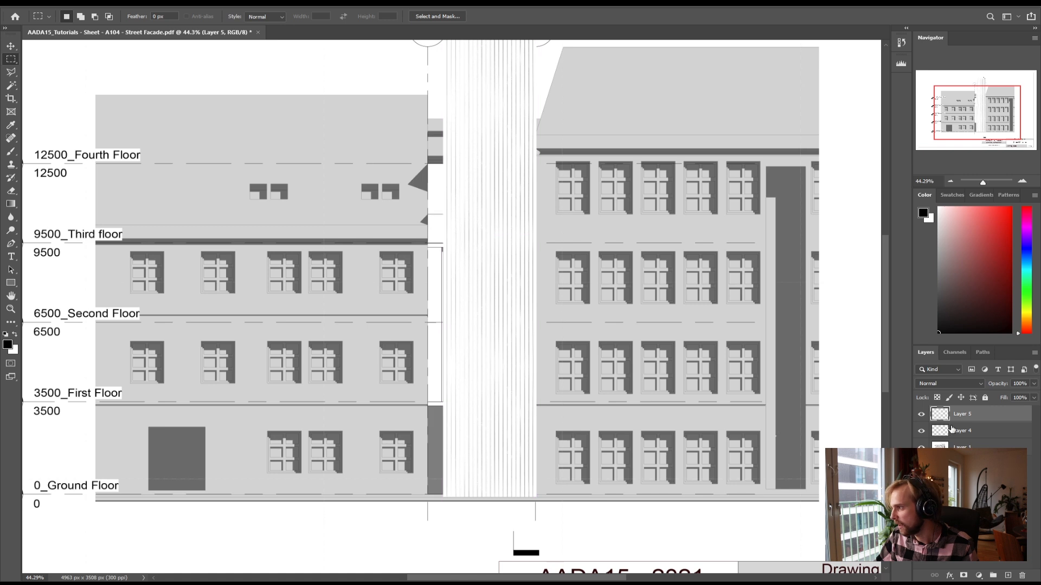
left_click(954, 431, "shift")
right_click(953, 430)
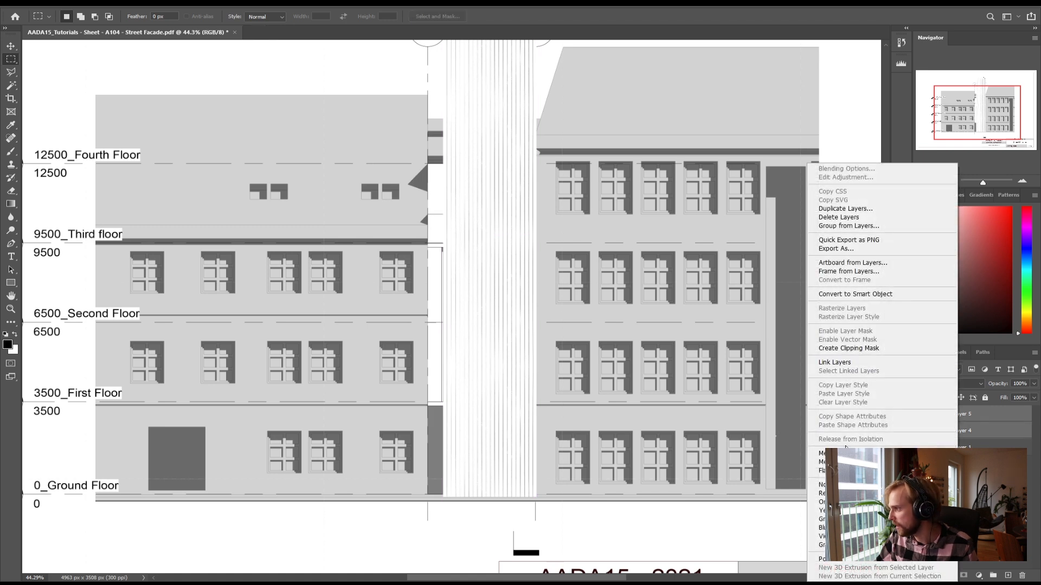
left_click(829, 453)
Duplicate the tall texture strip to its left side and flip the copy horizontally
left_click_drag(520, 358, 395, 302, "ctrl+alt")
right_click(395, 301)
left_click(365, 286)
key("ctrl+t")
right_click(402, 300)
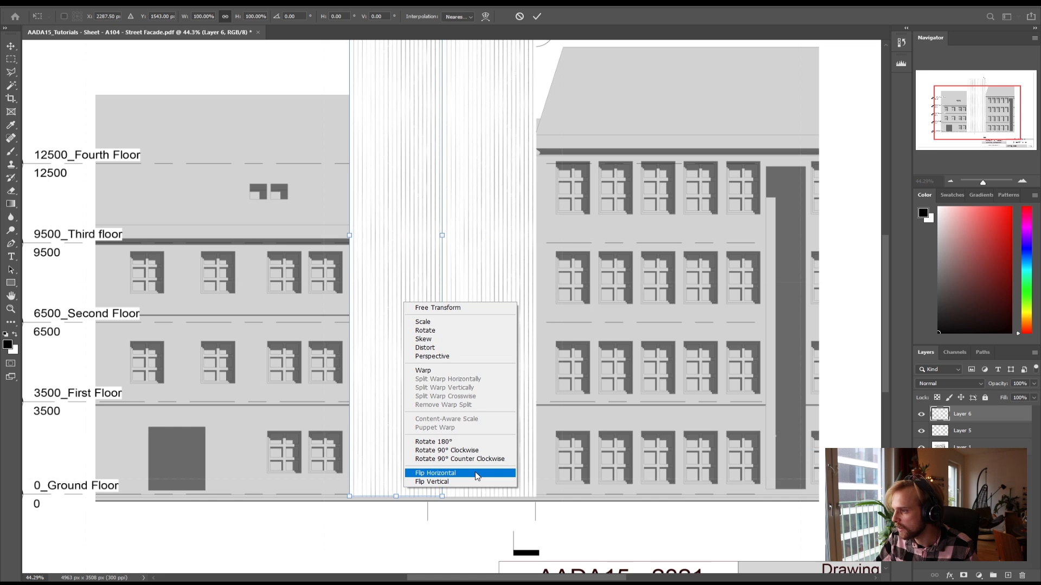
left_click(476, 473)
key("Return")
key("m")
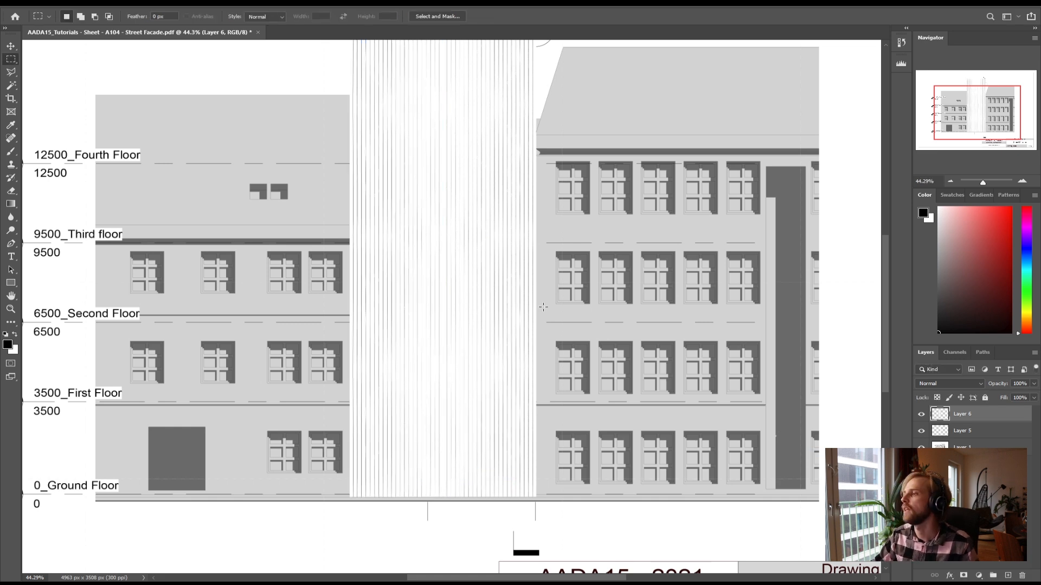
Merge the two side-by-side texture layers and set the merged layer's blending mode to Multiply
left_click(971, 430, "shift")
right_click(970, 415)
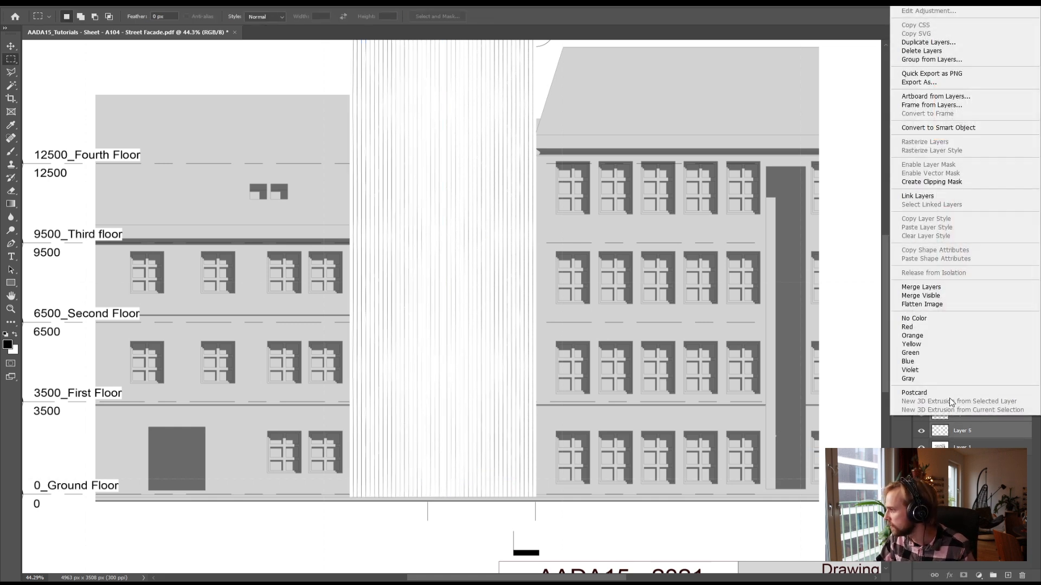
left_click(930, 287)
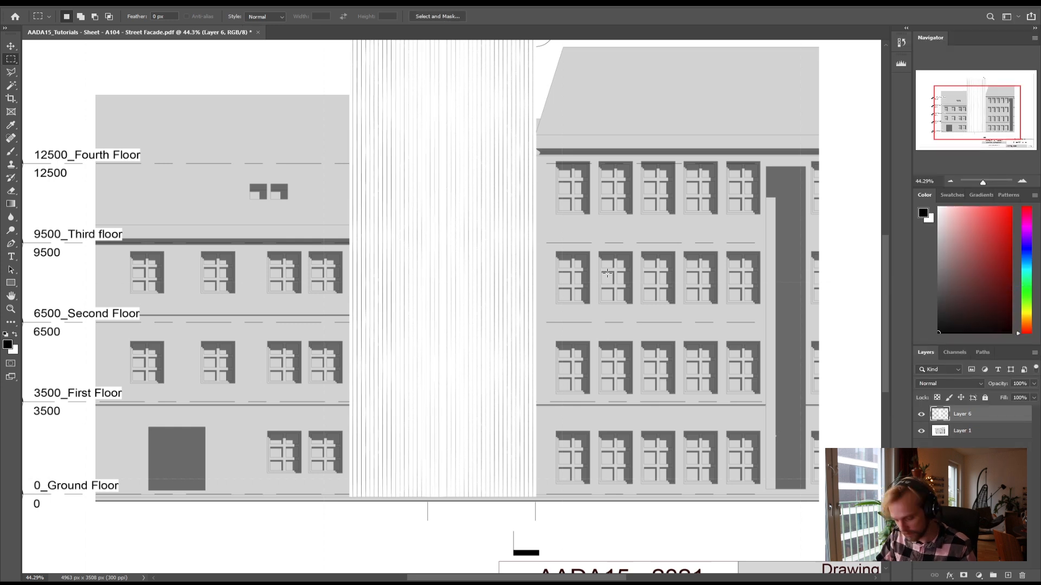
left_click(939, 382)
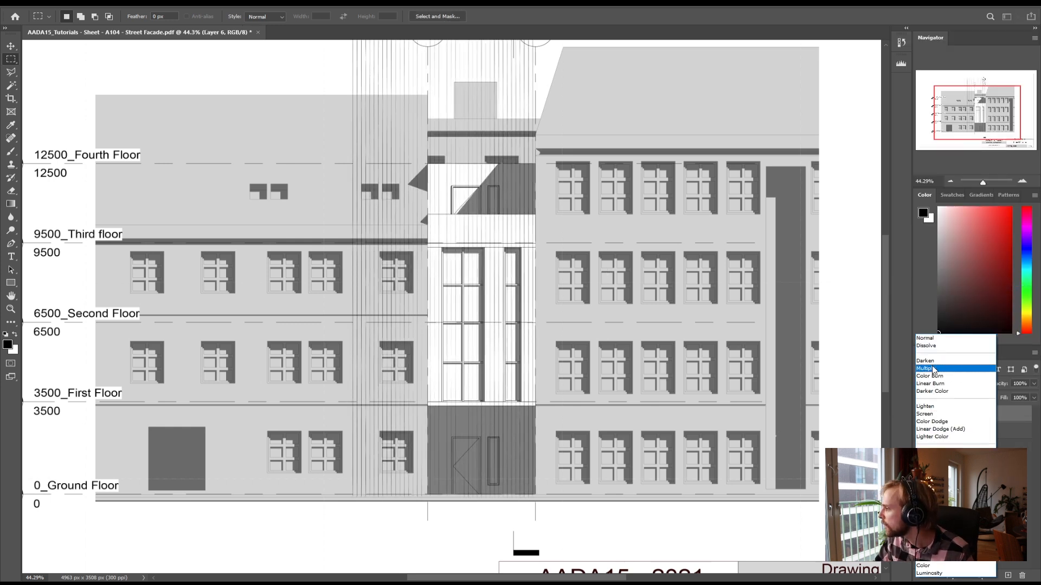
left_click(938, 407)
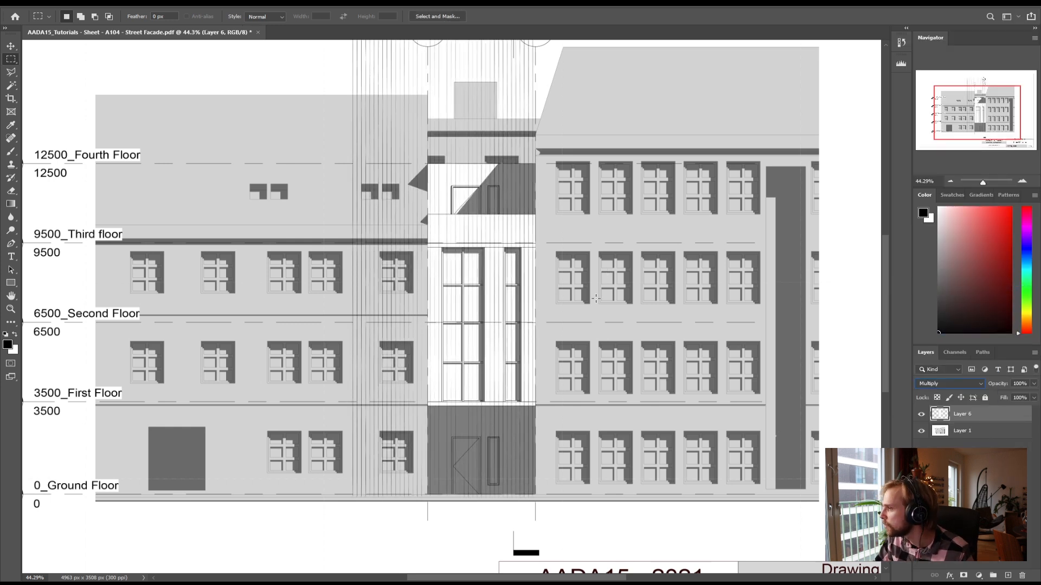
Scale the merged texture to about 75% width and 83.5% height so it extends past the central facade's edges
left_click(950, 181)
left_click(950, 181)
key("ctrl+t")
left_click_drag(401, 132, 444, 232, "shift")
scroll(493, 347, "up", 3, "alt")
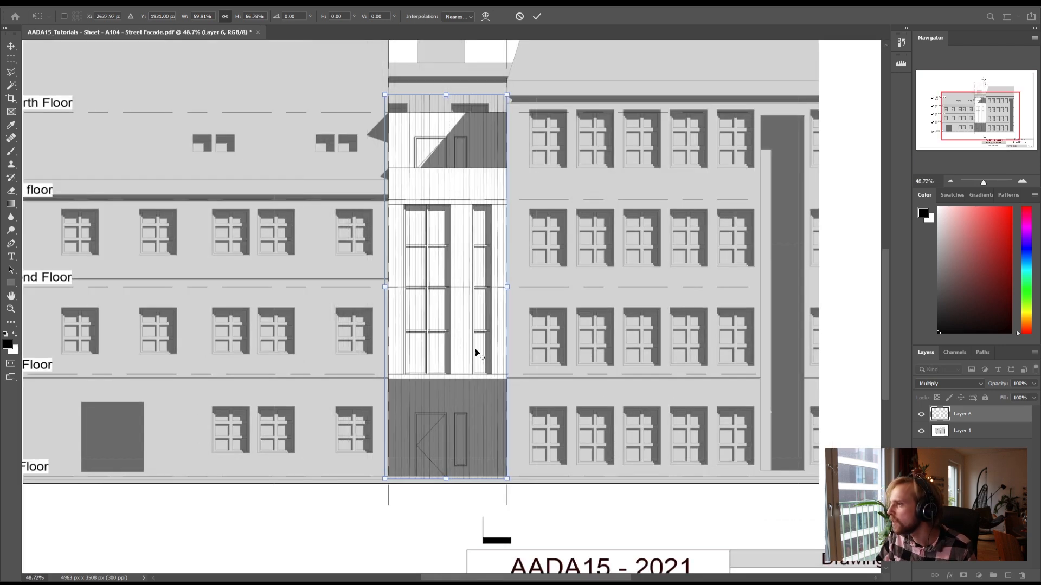
scroll(433, 265, "up", 1, "alt")
left_click_drag(980, 130, 975, 107)
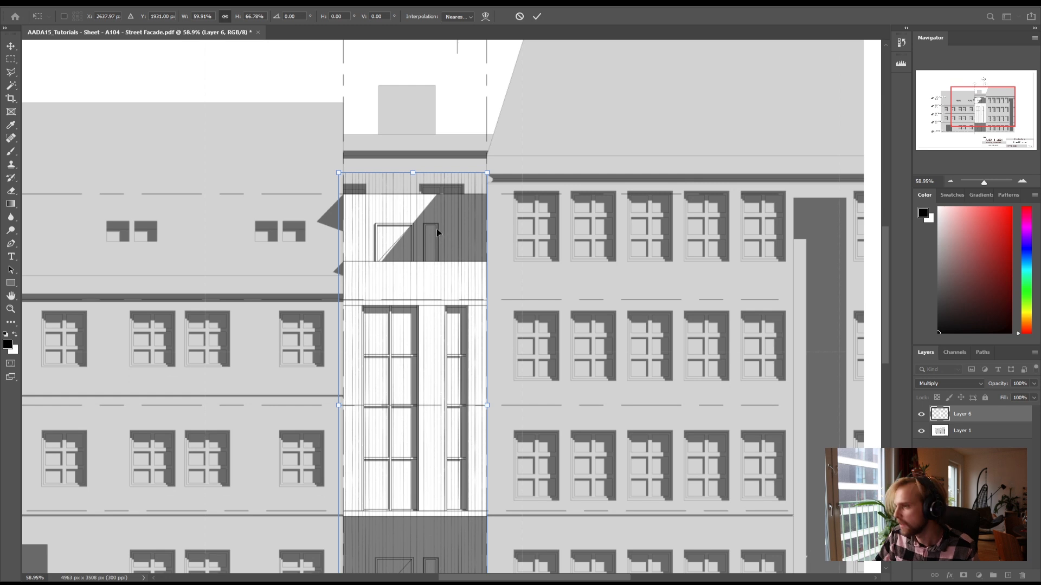
left_click_drag(339, 174, 278, 125, "alt")
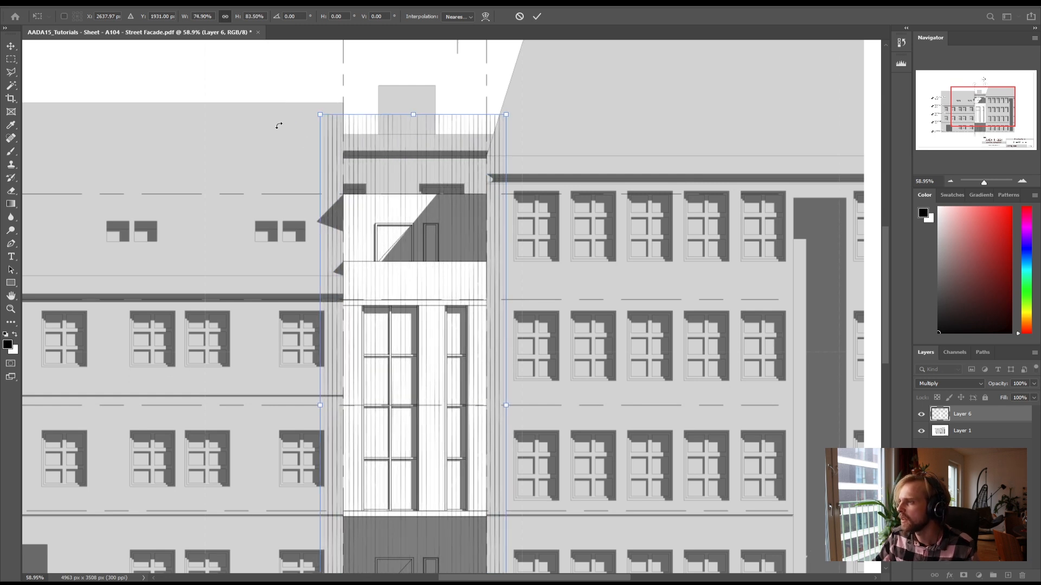
key("m")
Select the central facade from the fourth-floor line to the ground and remove the texture outside that rectangle
scroll(513, 306, "down", 4)
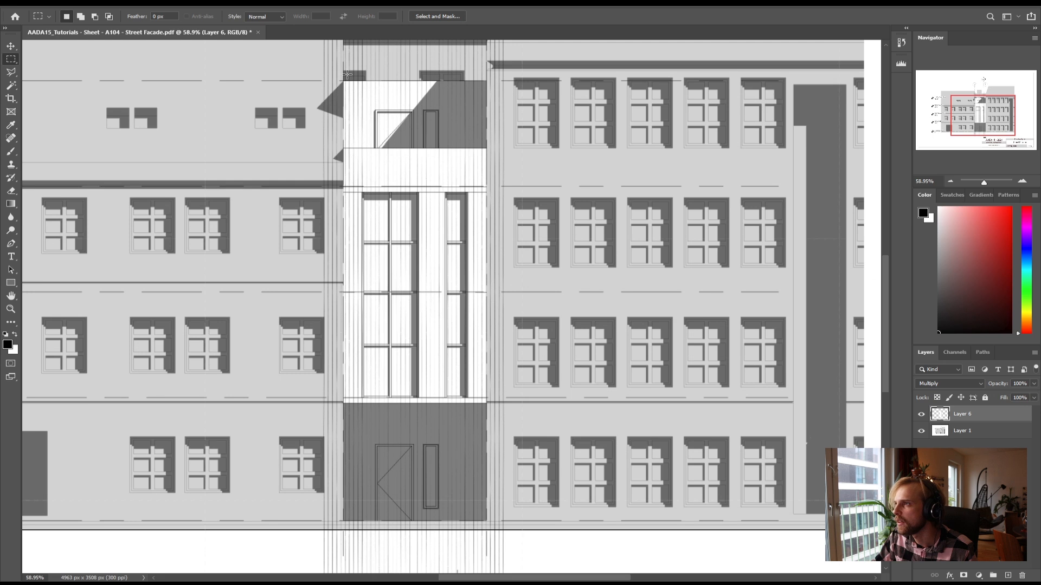
left_click_drag(343, 81, 488, 520)
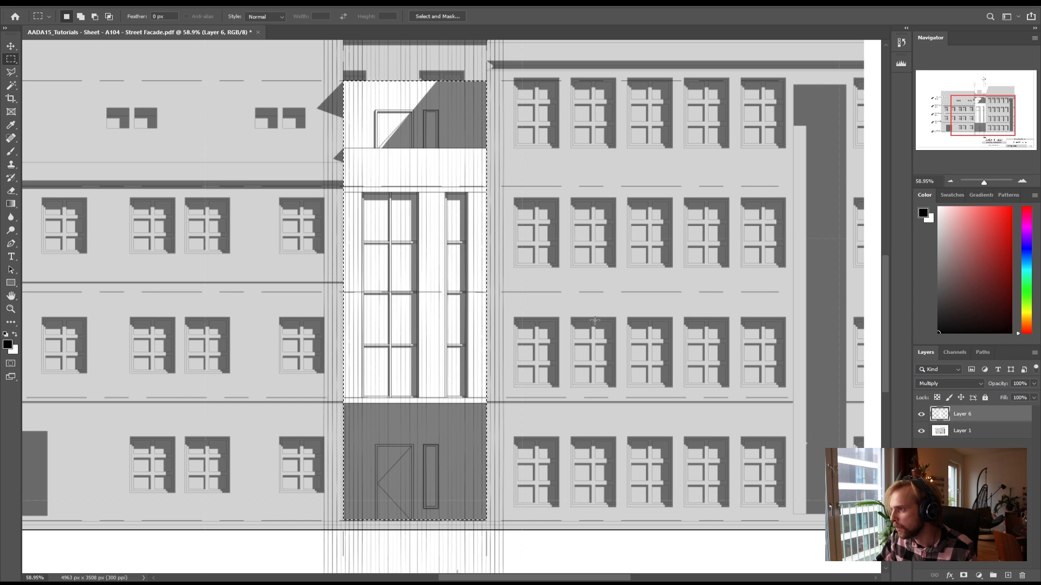
left_click(166, 84)
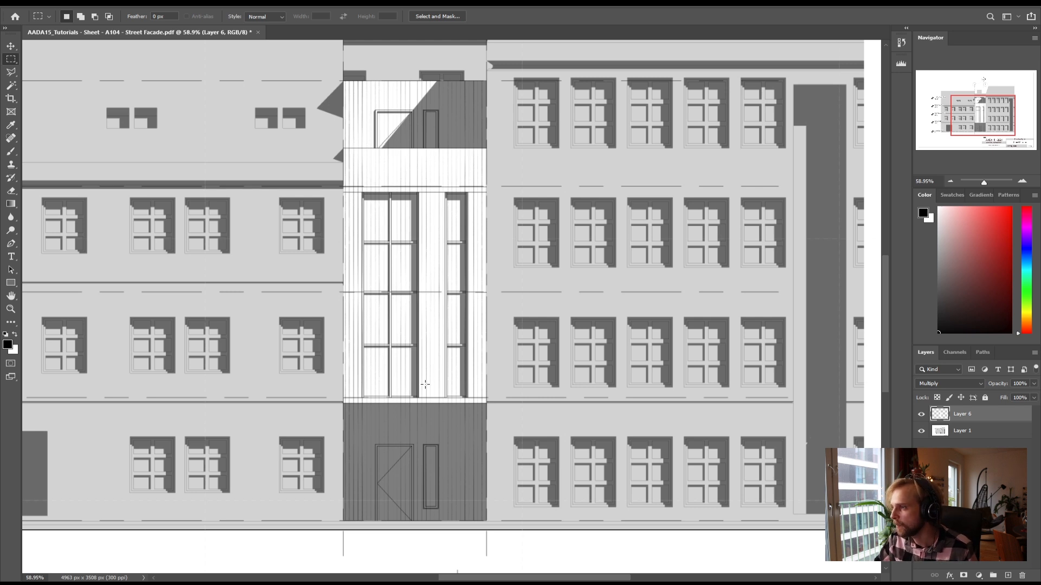
Delete the metal texture over the wide and the narrow tall windows of the central facade
scroll(418, 398, "up", 9, "alt")
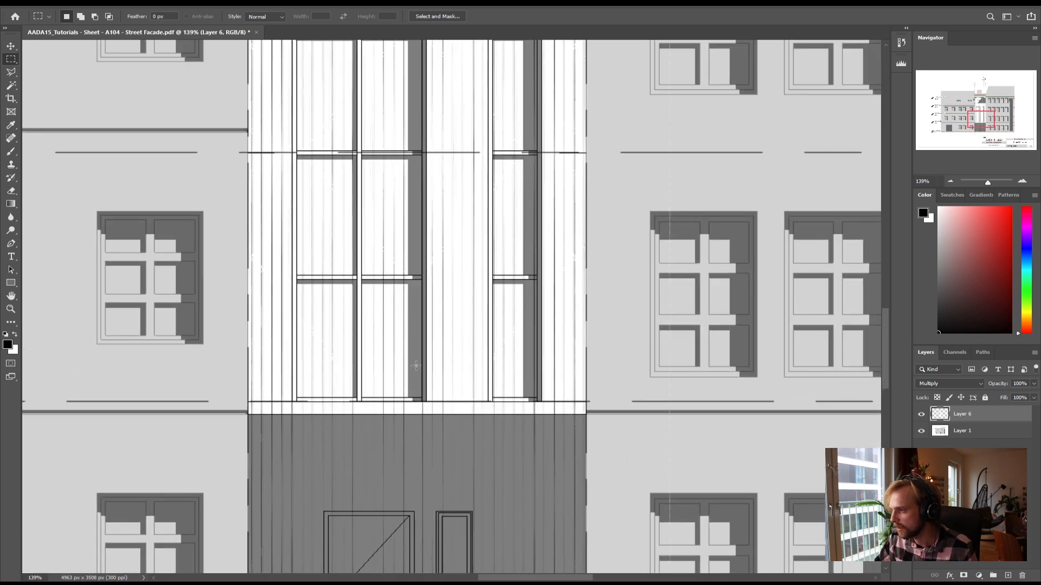
scroll(410, 393, "up", 4)
scroll(325, 232, "down", 1, "alt")
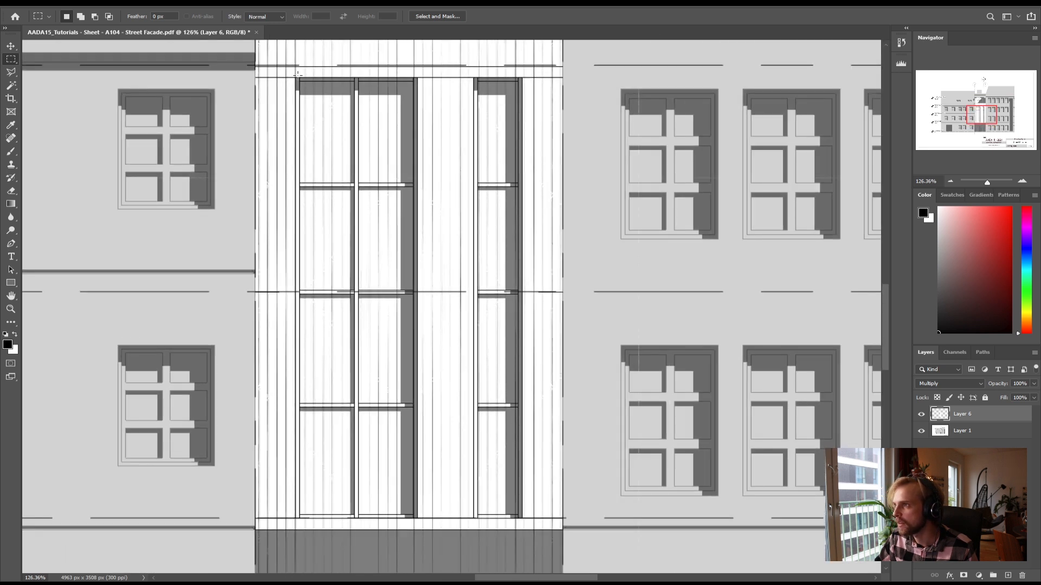
mouse_move(296, 77)
left_mouse_down()
mouse_move(416, 463)
mouse_move(416, 518)
left_mouse_up()
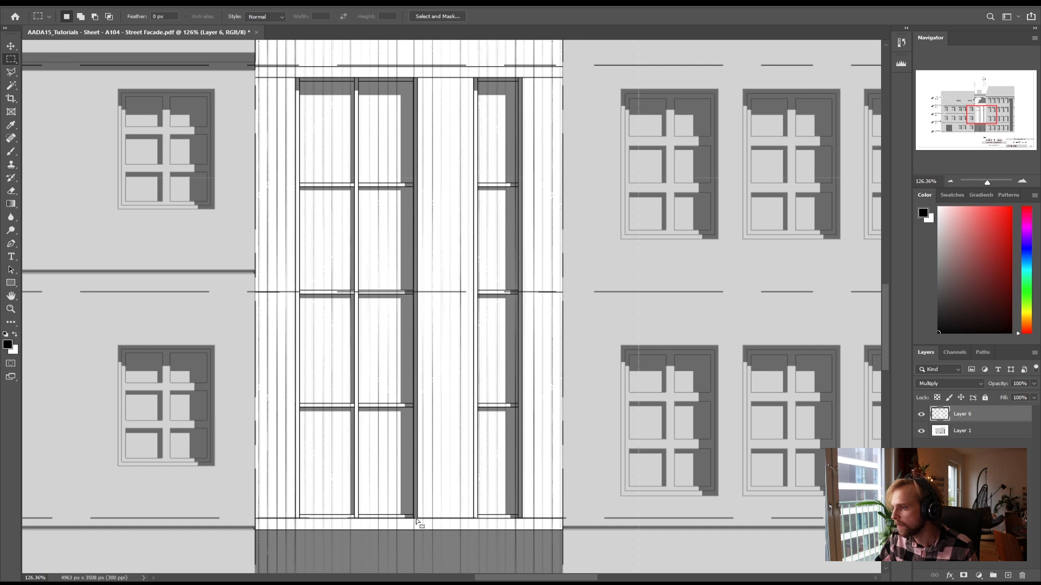
key("Delete")
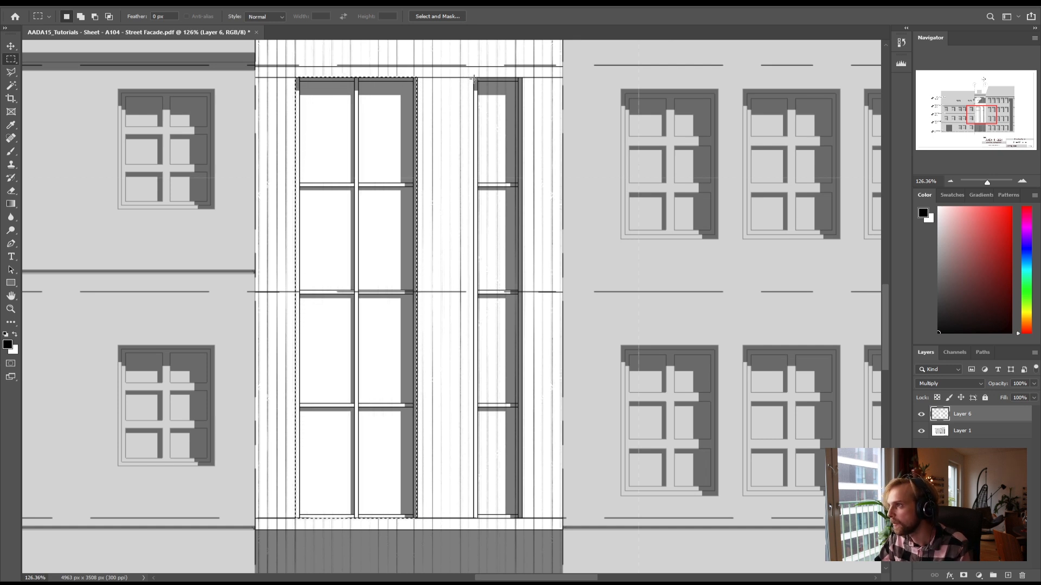
left_click_drag(474, 76, 521, 519)
key("Delete")
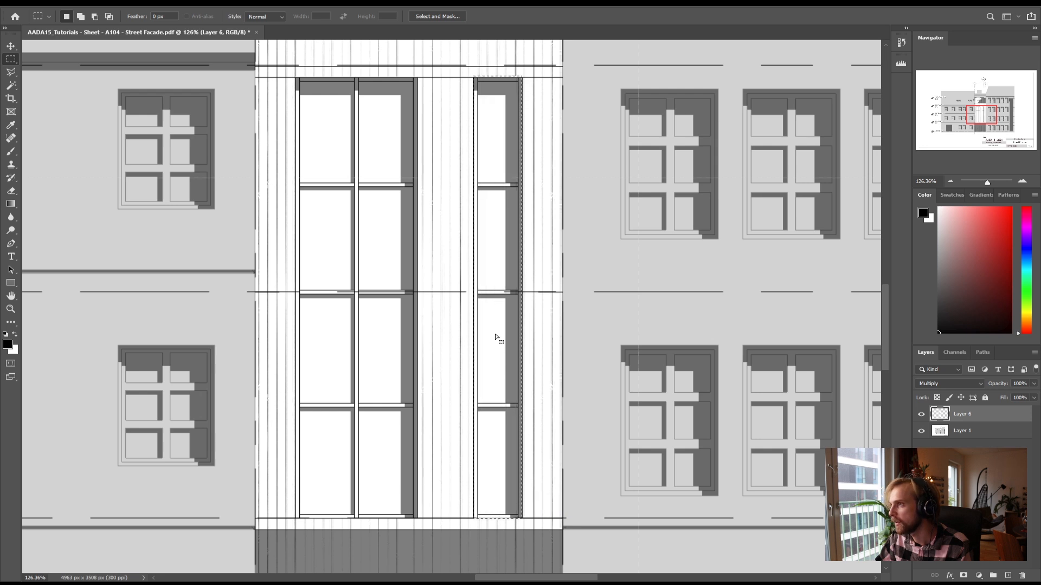
Delete the metal texture over the top-floor door and the narrow window beside it
scroll(380, 244, "up", 10)
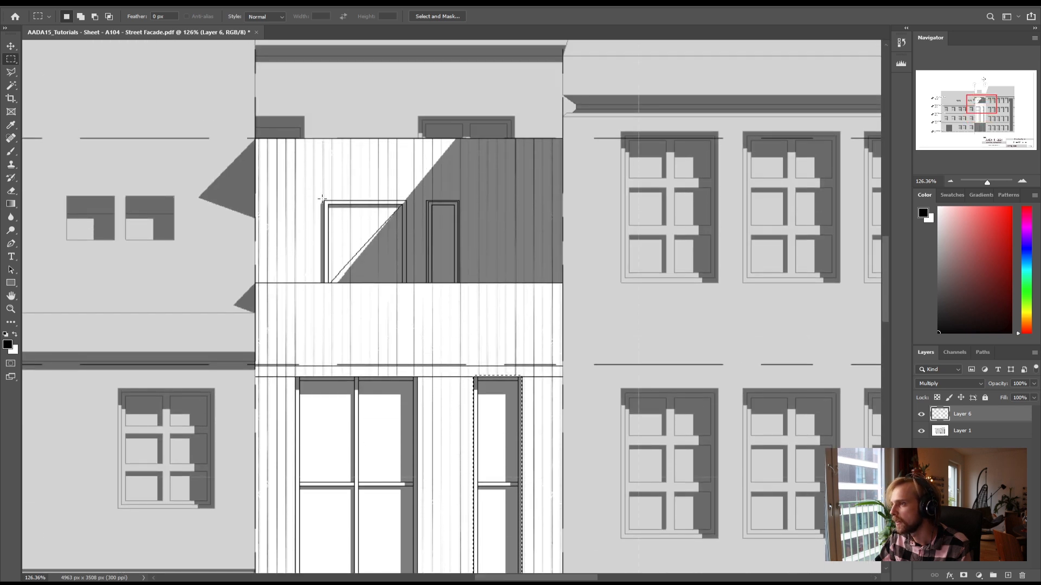
mouse_move(324, 201)
left_mouse_down()
mouse_move(420, 302)
mouse_move(405, 283)
left_mouse_up()
key("Delete")
left_click_drag(426, 201, 459, 283)
key("Delete")
Delete the metal texture over the ground-floor entrance door and the narrow window next to it
scroll(472, 307, "down", 5)
scroll(469, 308, "down", 7)
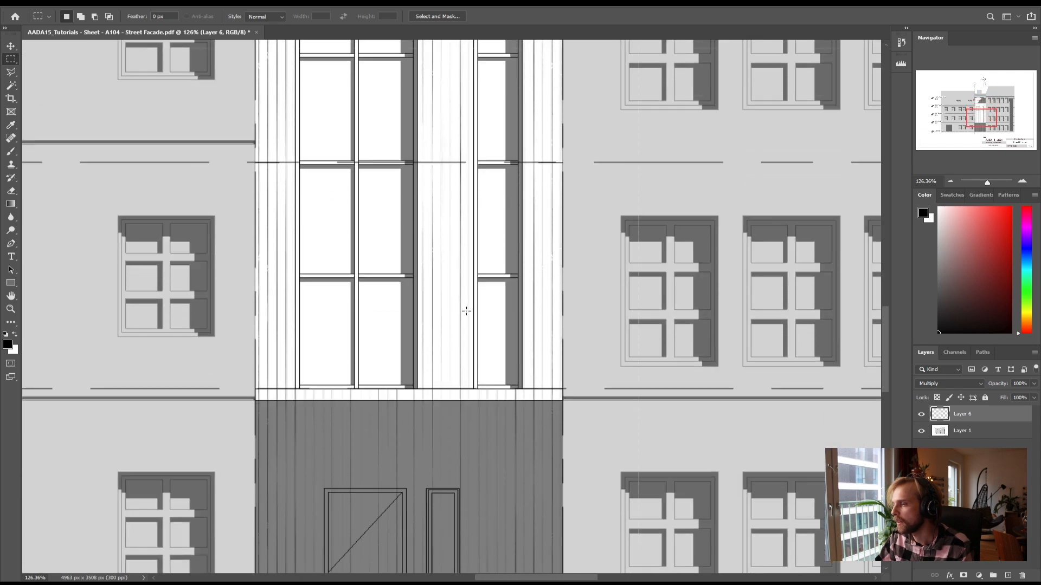
left_click_drag(323, 279, 406, 443)
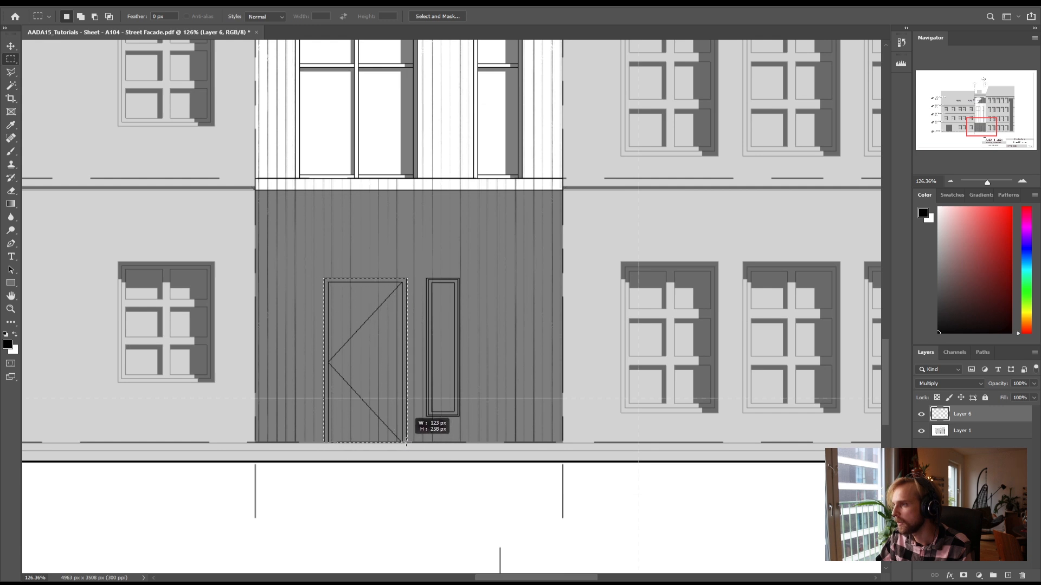
left_click(426, 278)
left_click_drag(426, 278, 459, 415)
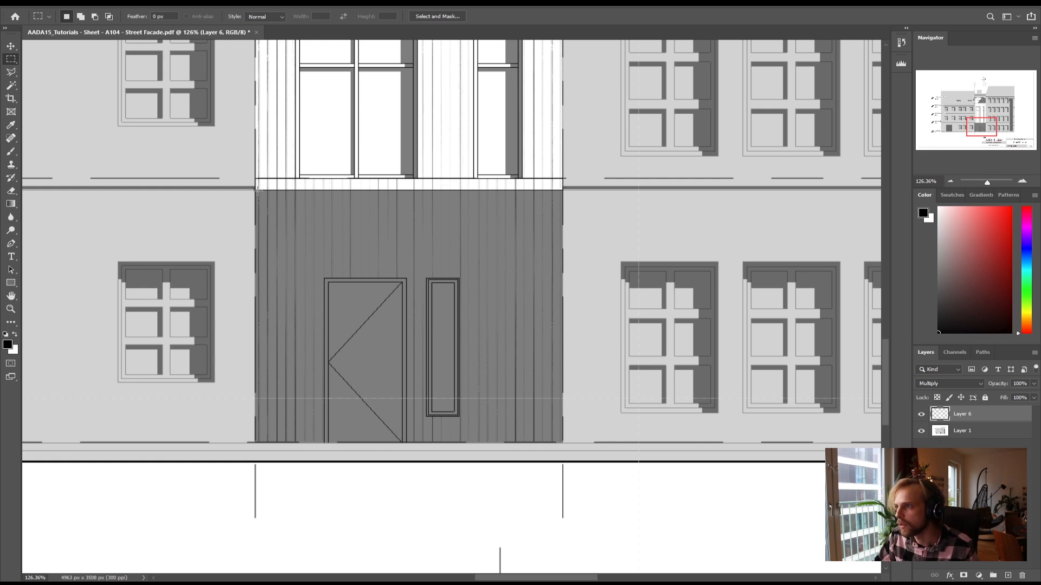
Add a black-to-transparent gradient on a new layer, fading downward across the recessed wall strip above the entrance door
left_click_drag(255, 190, 564, 279)
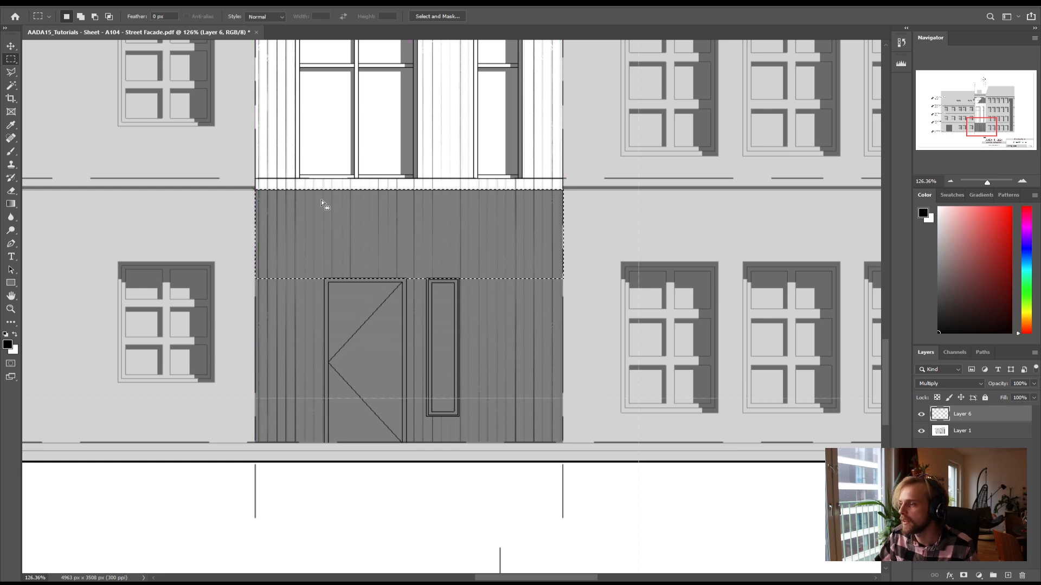
scroll(390, 171, "up", 3)
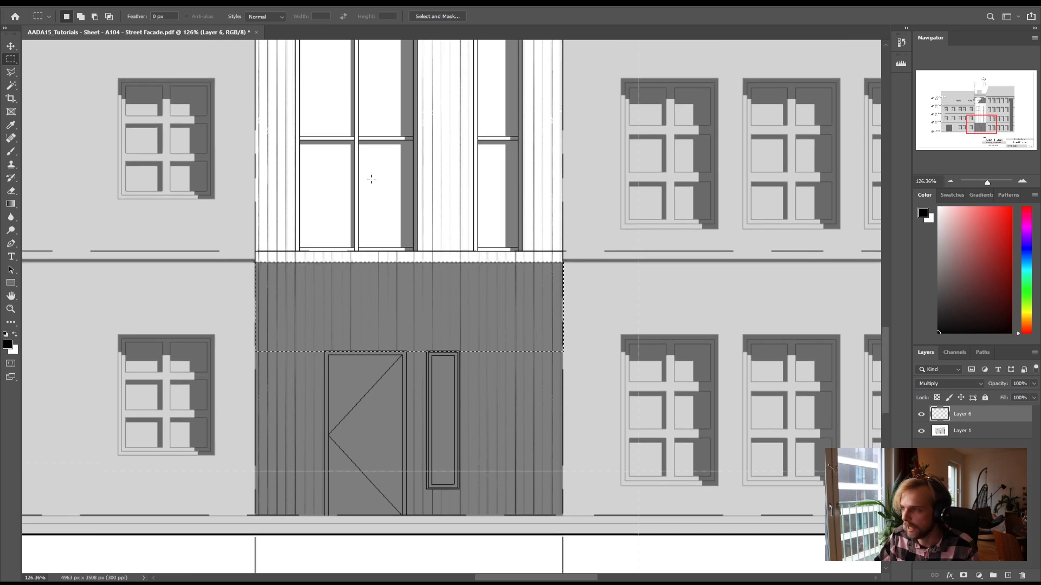
left_click(11, 203)
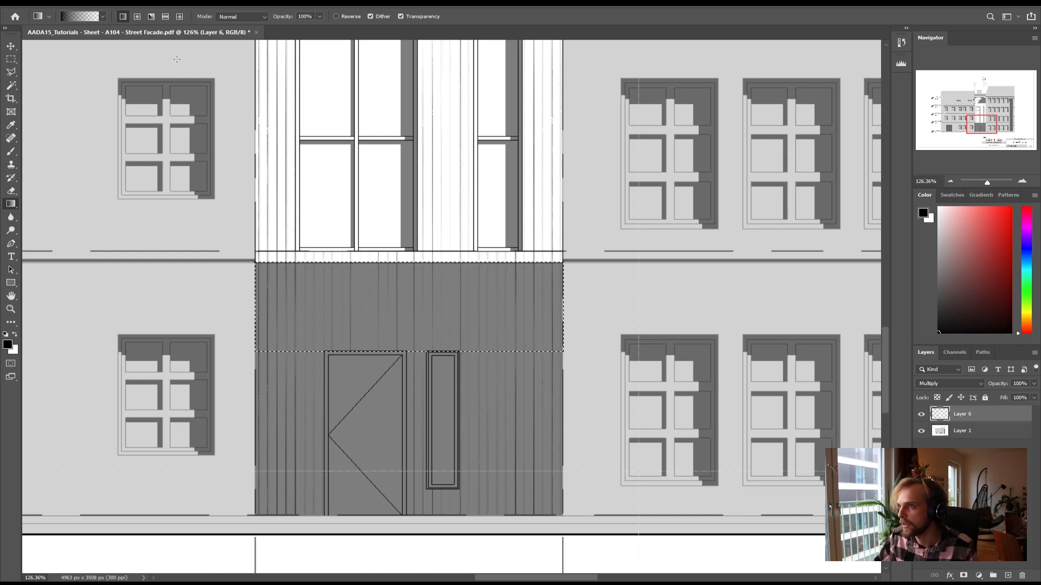
left_click(1006, 575)
left_click_drag(394, 264, 395, 278)
left_click_drag(392, 353, 392, 353)
key("ctrl+d")
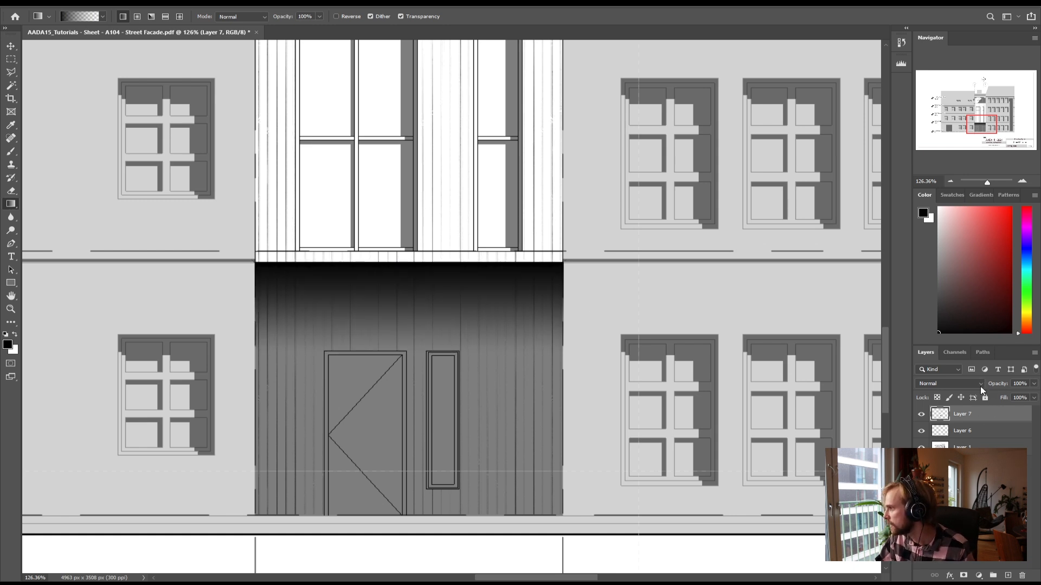
Lower the gradient shadow layer's opacity to a subtle tint, deselect the layer and check the whole facade
left_click(1034, 383)
left_click_drag(1034, 394, 994, 395)
left_click(974, 494)
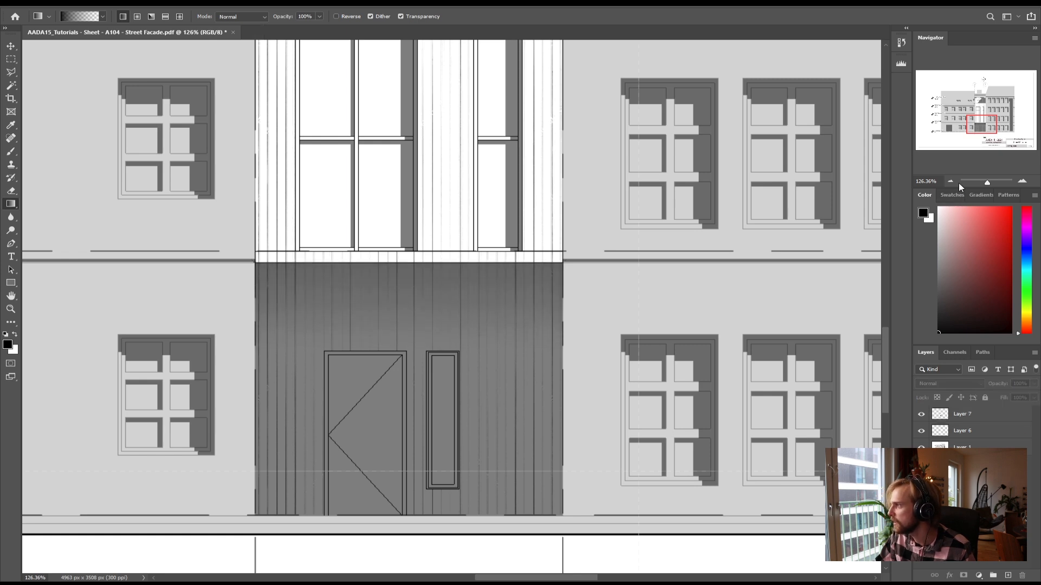
left_click(949, 181)
left_click(950, 181)
left_click(949, 181)
left_click(950, 181)
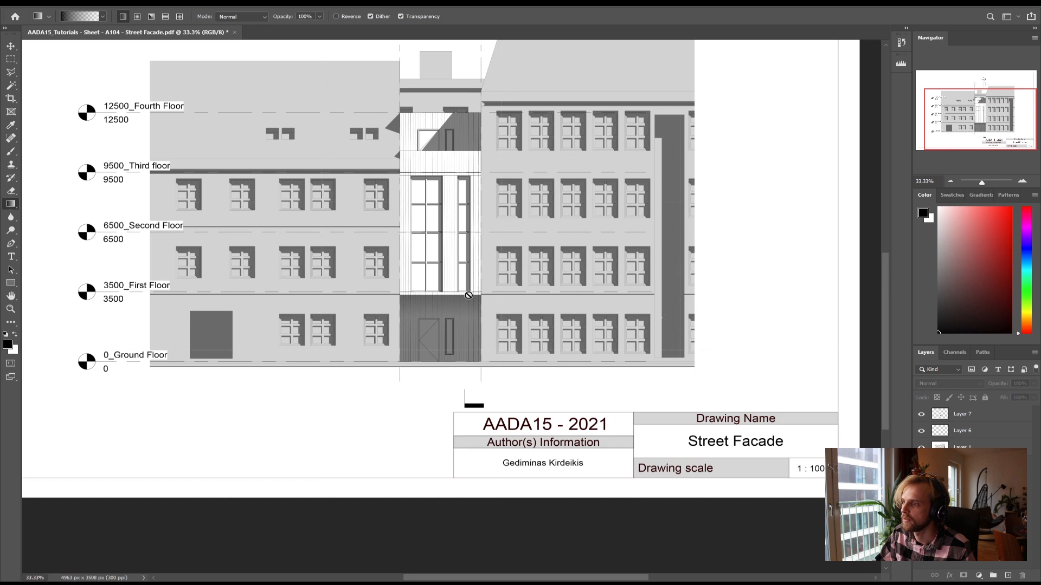
Toggle the gradient shadow and metal texture layers off and on to compare their effect on the central building
left_click(921, 414)
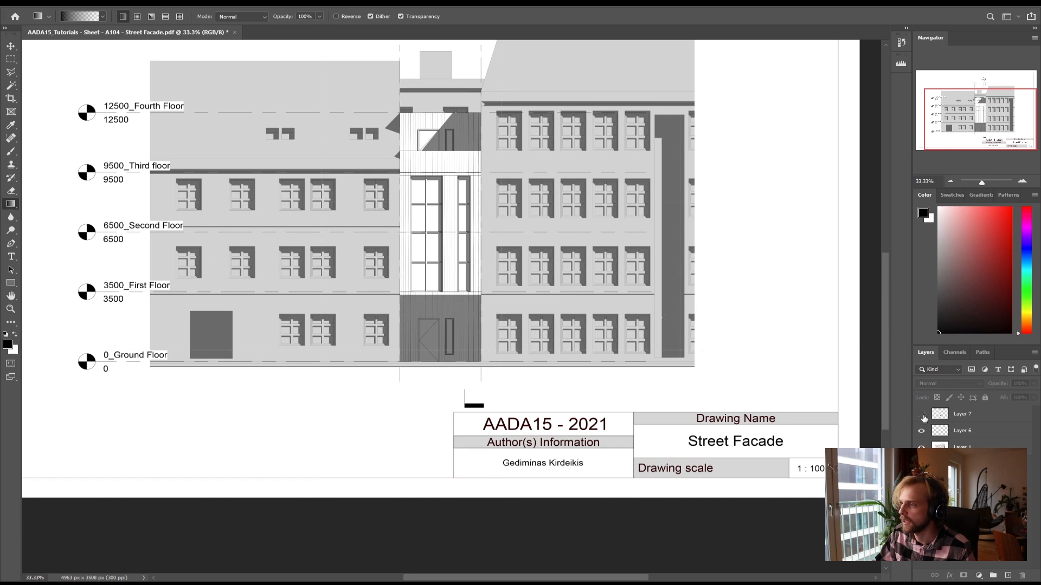
left_click(921, 415)
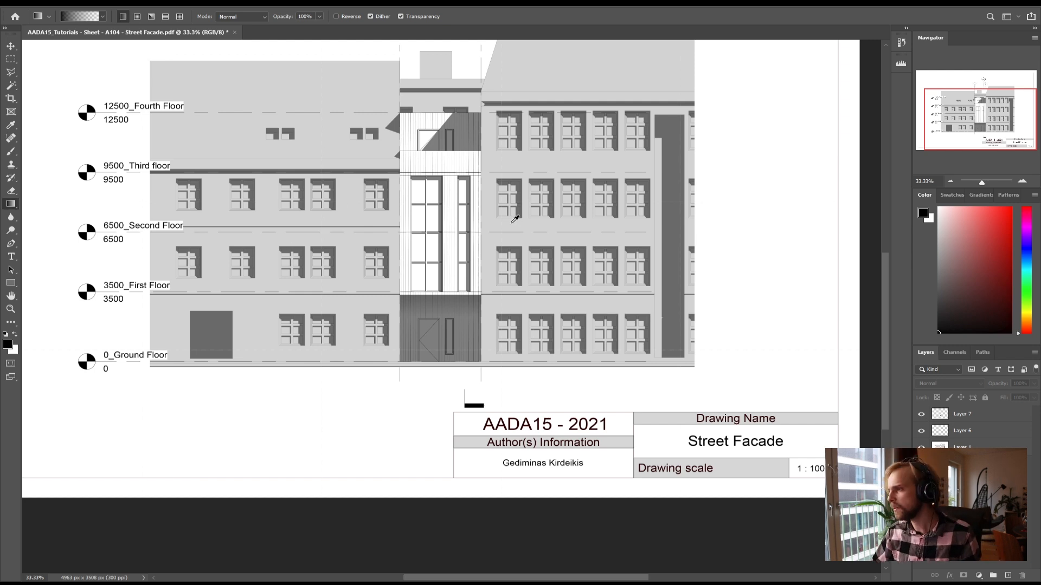
scroll(473, 215, "up", 5, "alt")
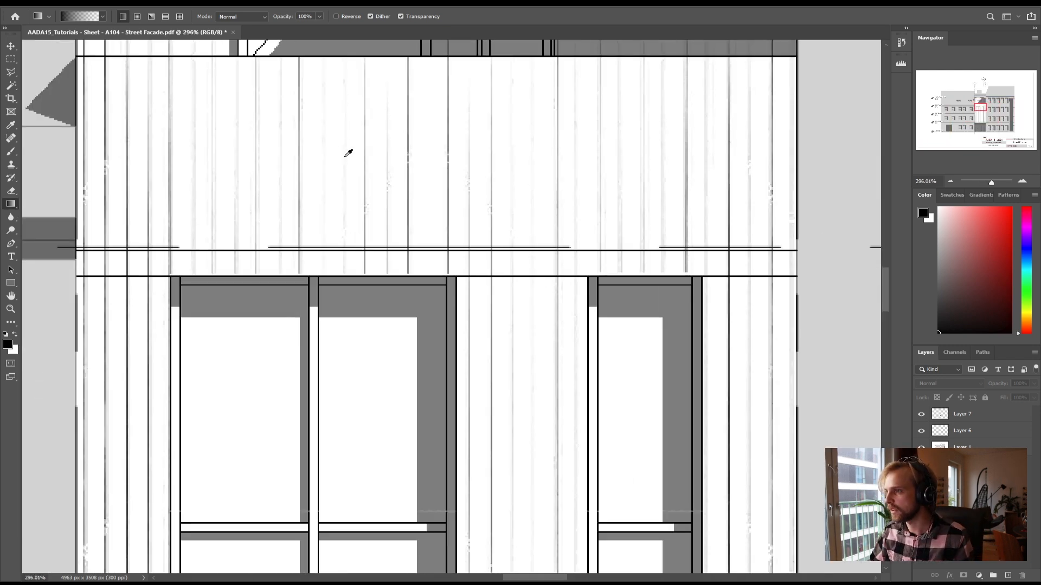
scroll(368, 179, "down", 4, "alt")
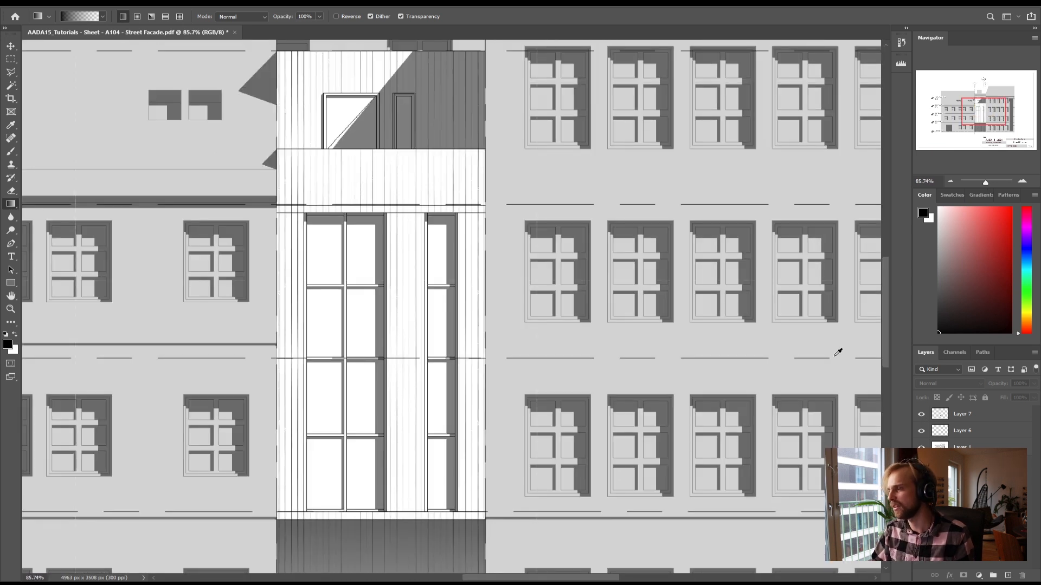
left_click(970, 419)
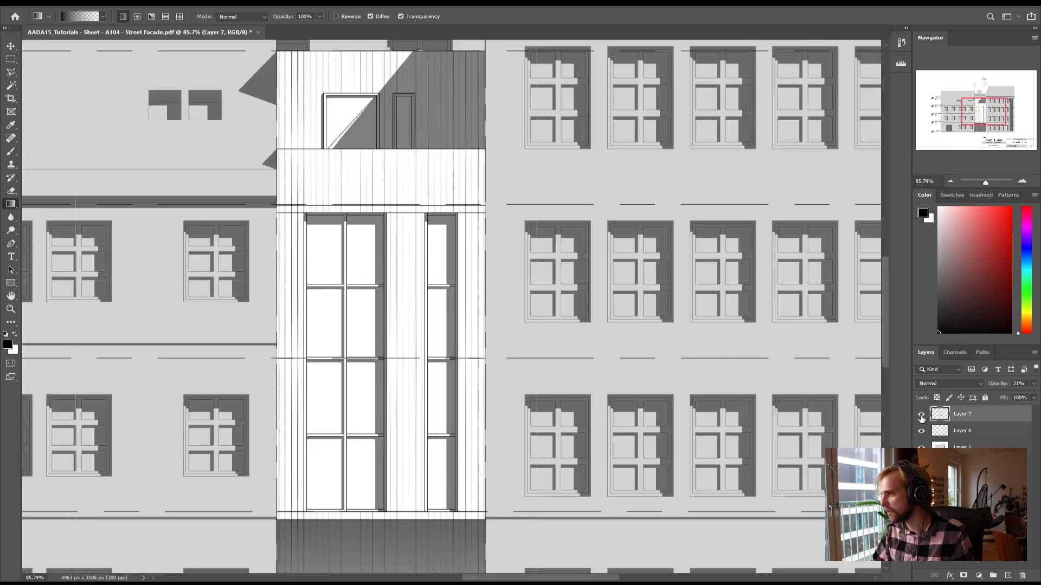
left_click(921, 415)
left_click(922, 433)
left_click(922, 432)
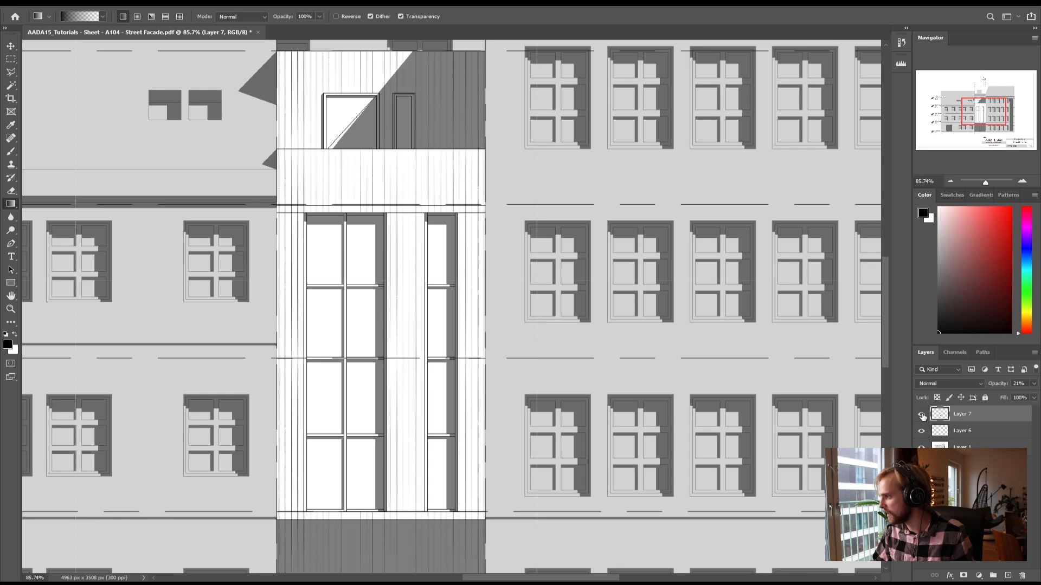
left_click(921, 415)
scroll(516, 353, "down", 3, "alt")
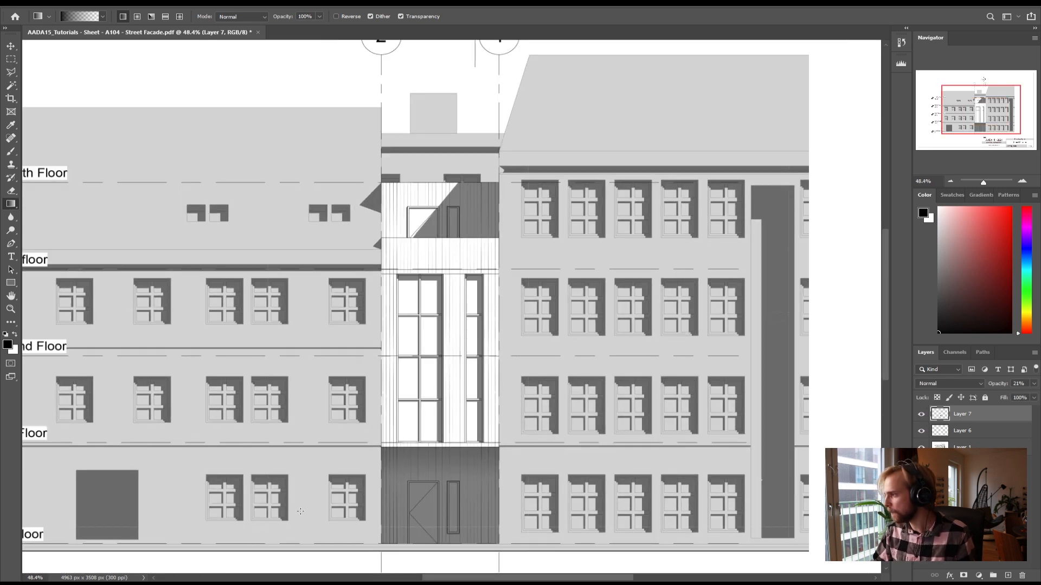
Switch to the web browser and search Google for "corten steel"
mouse_move(73, 564)
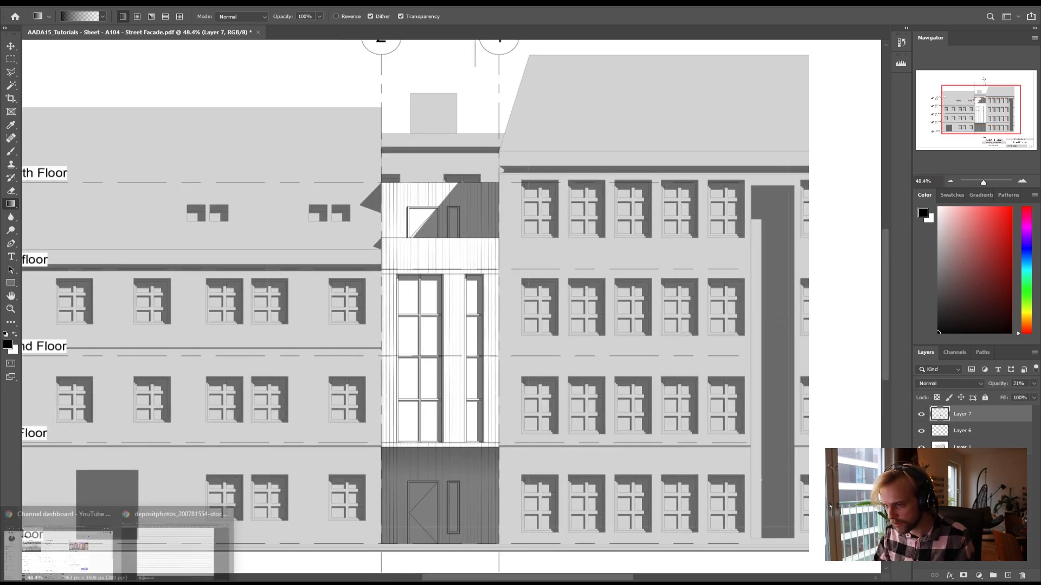
left_click(145, 544)
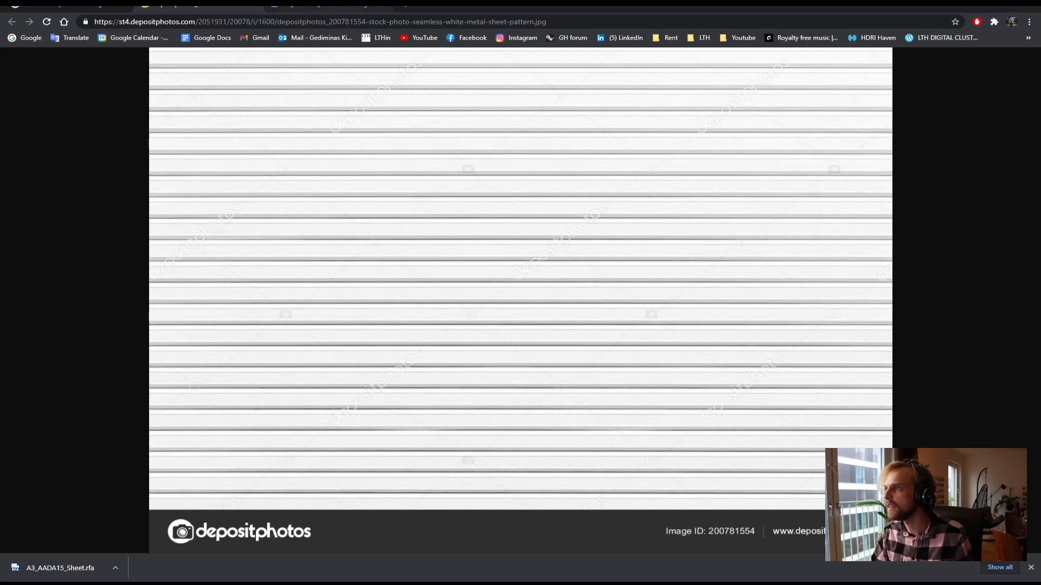
left_click(23, 38)
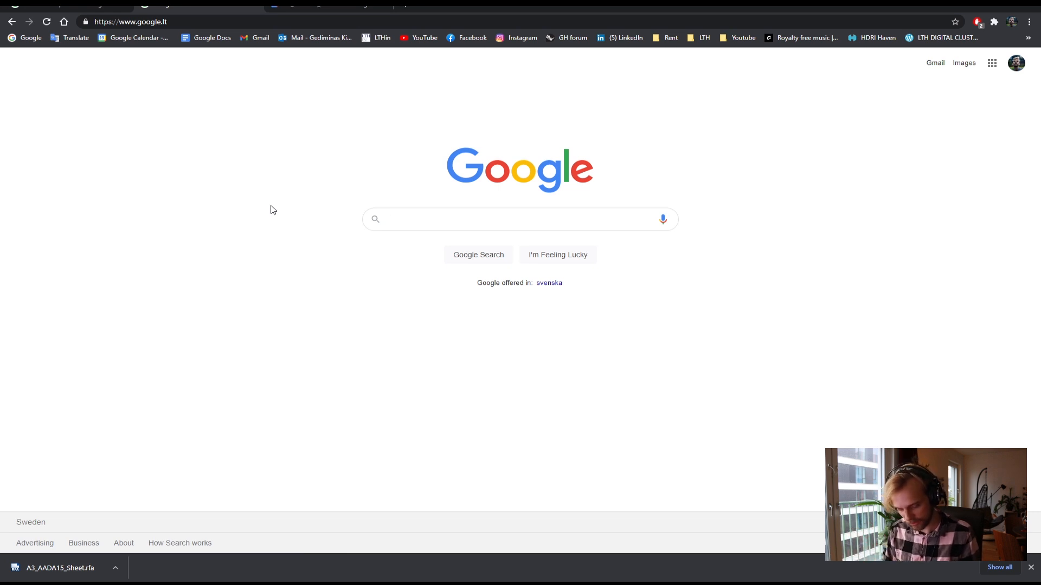
type("coll")
key("BackSpace")
key("BackSpace")
type("rten t")
key("BackSpace")
type("steel")
key("Return")
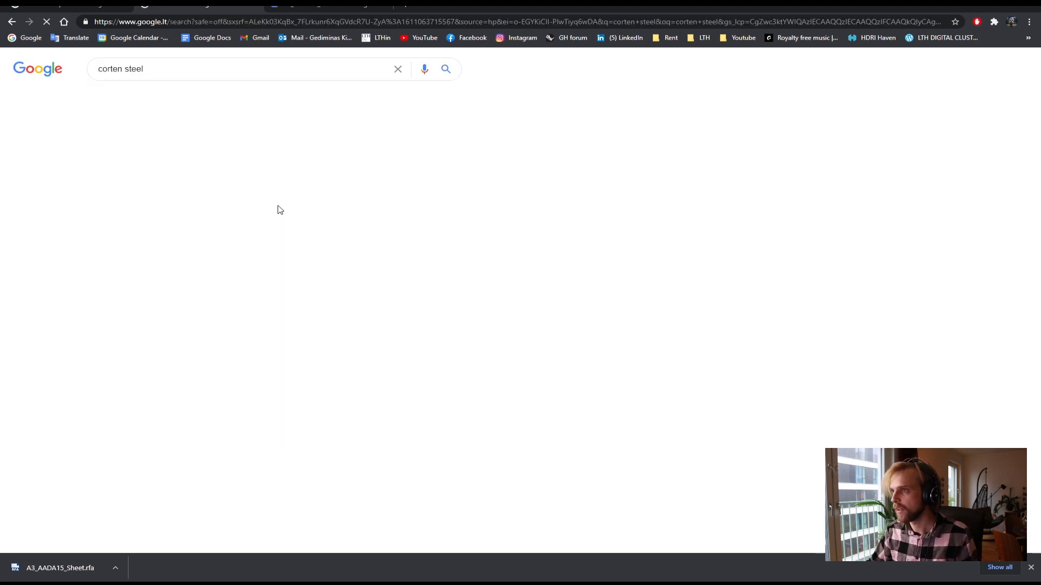
Find the rusty CORTEN A & CORTEN B panel picture among the image results, open it full size and copy the image
left_click(157, 104)
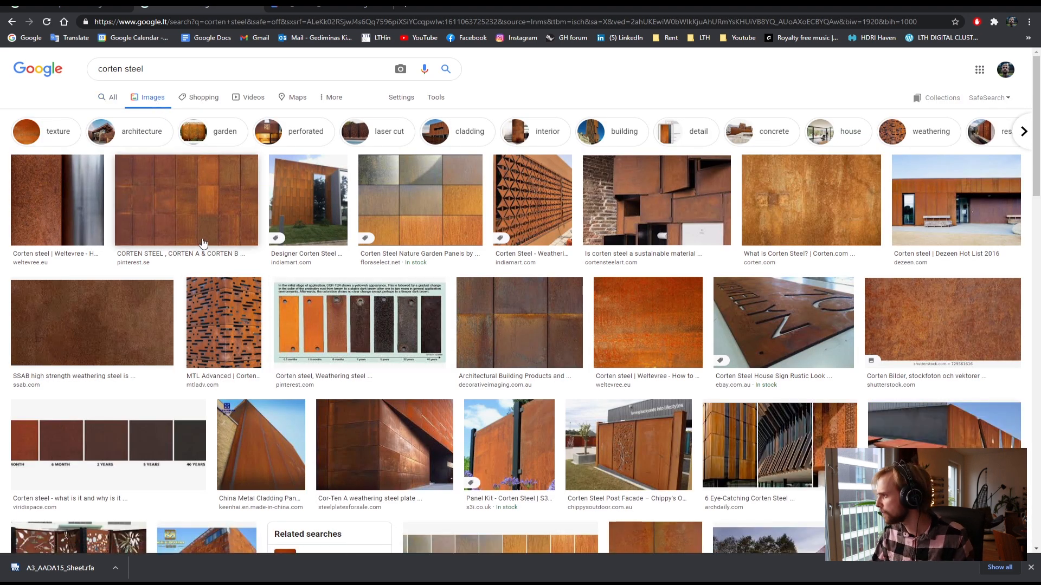
left_click(204, 204)
right_click(779, 189)
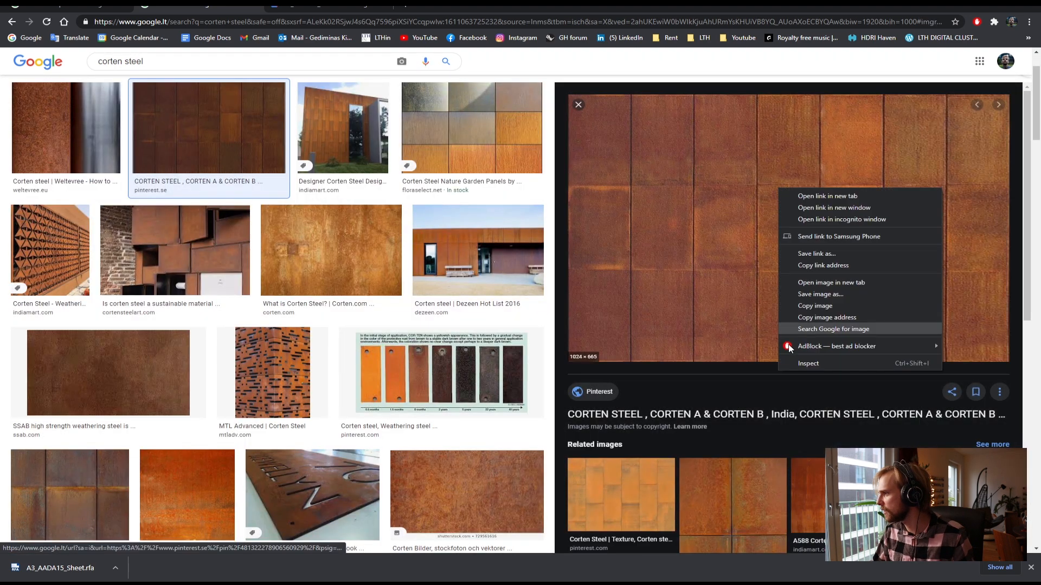
left_click(832, 284)
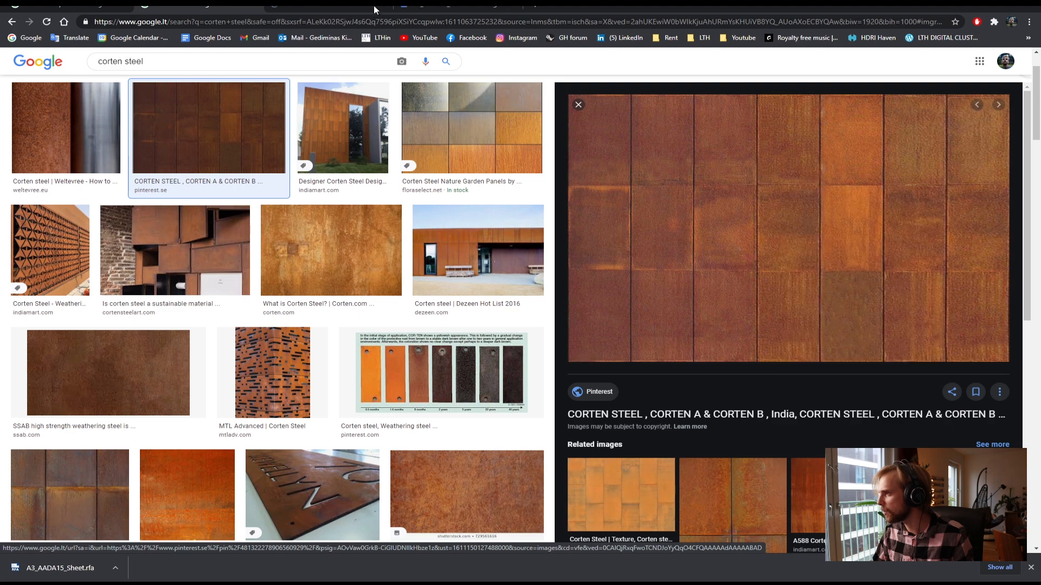
right_click(552, 210)
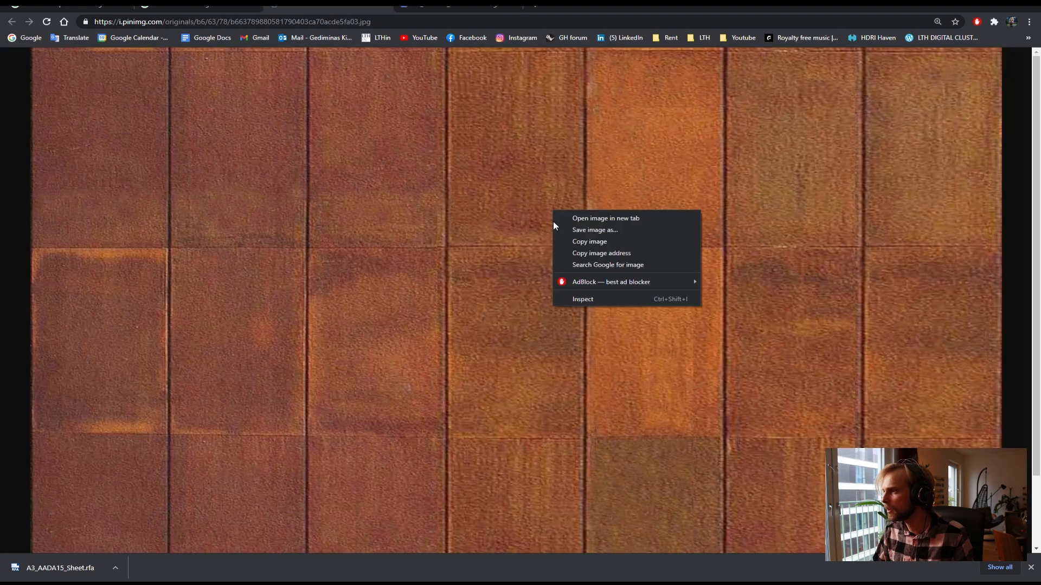
left_click(590, 240)
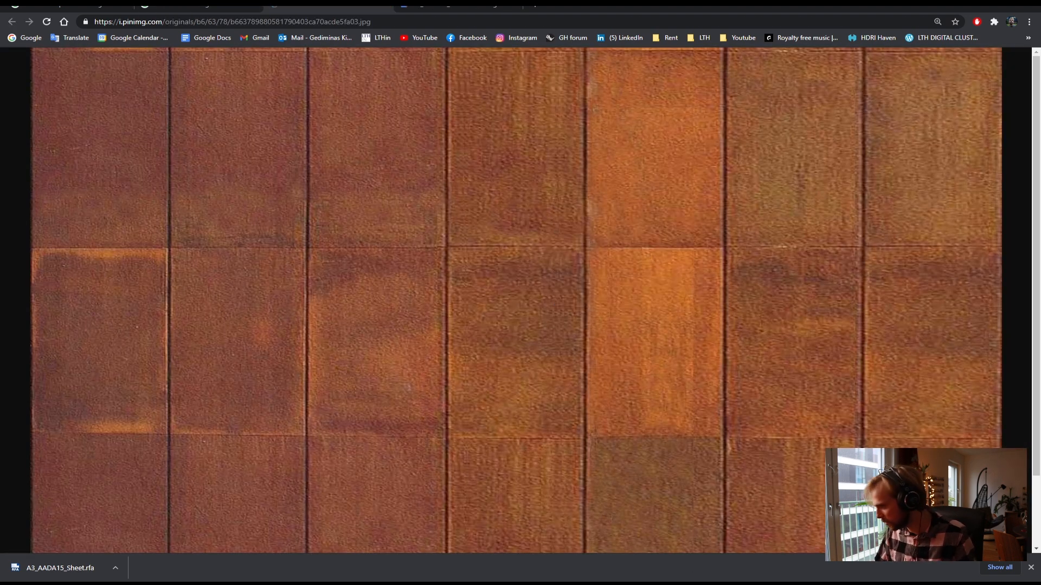
Paste the corten image into the Photoshop facade drawing and cut its two rightmost panel columns onto a new layer at the building's lower right edge
key("alt+Tab")
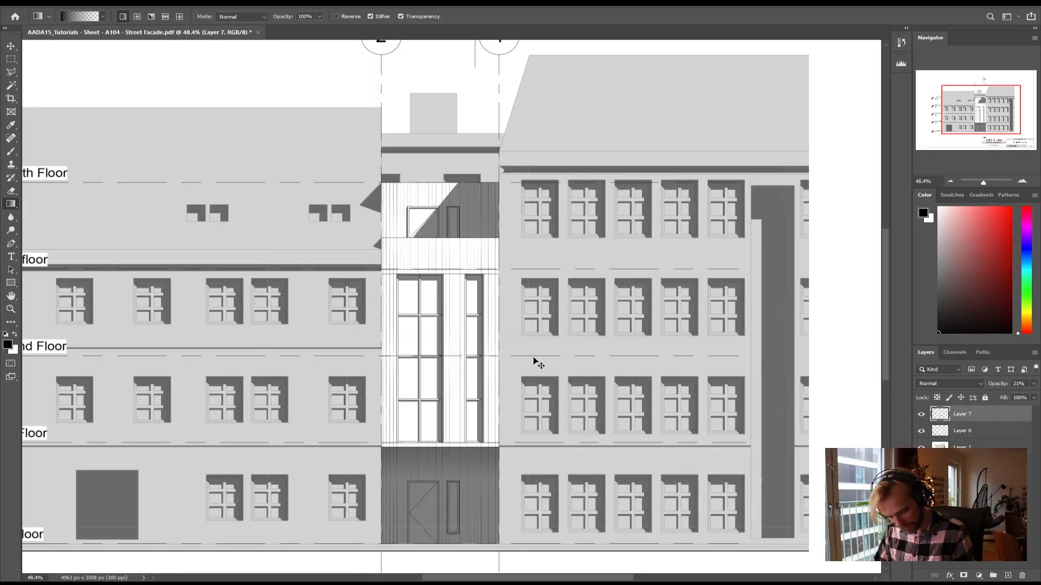
key("ctrl+v")
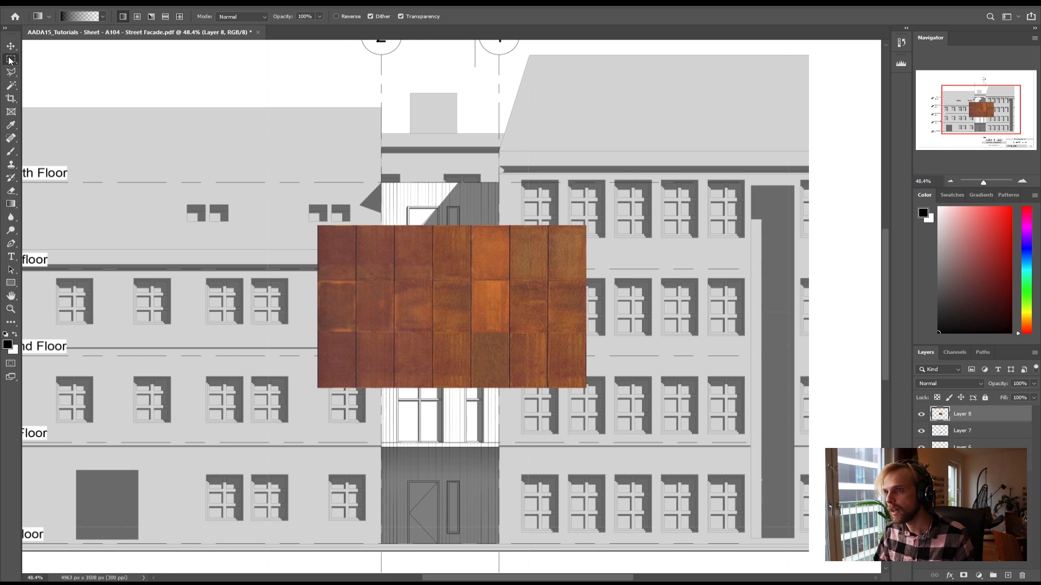
key("m")
left_click_drag(603, 214, 509, 411)
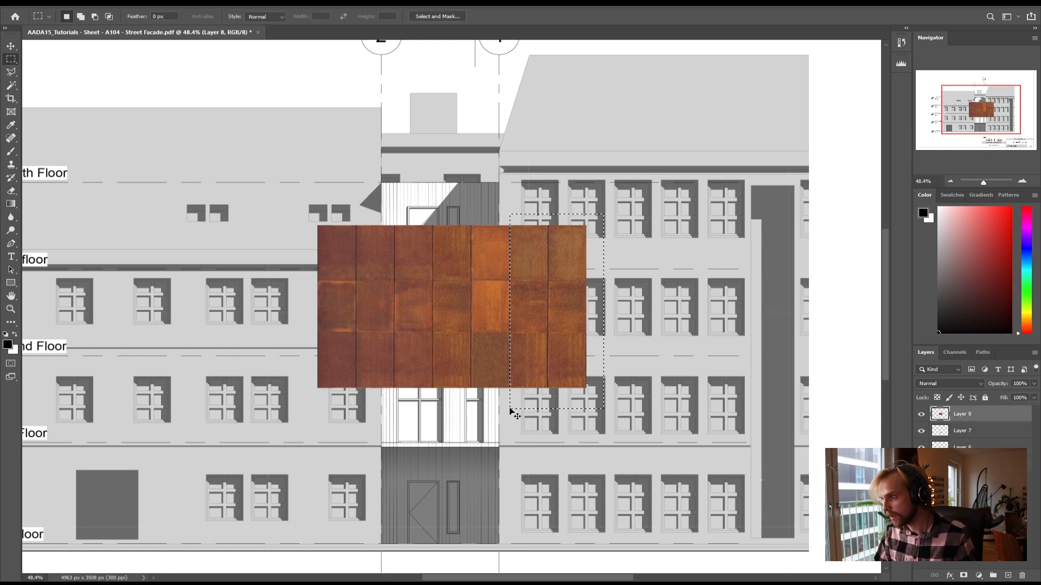
key("ctrl+shift+j")
left_click_drag(548, 378, 470, 467, "ctrl")
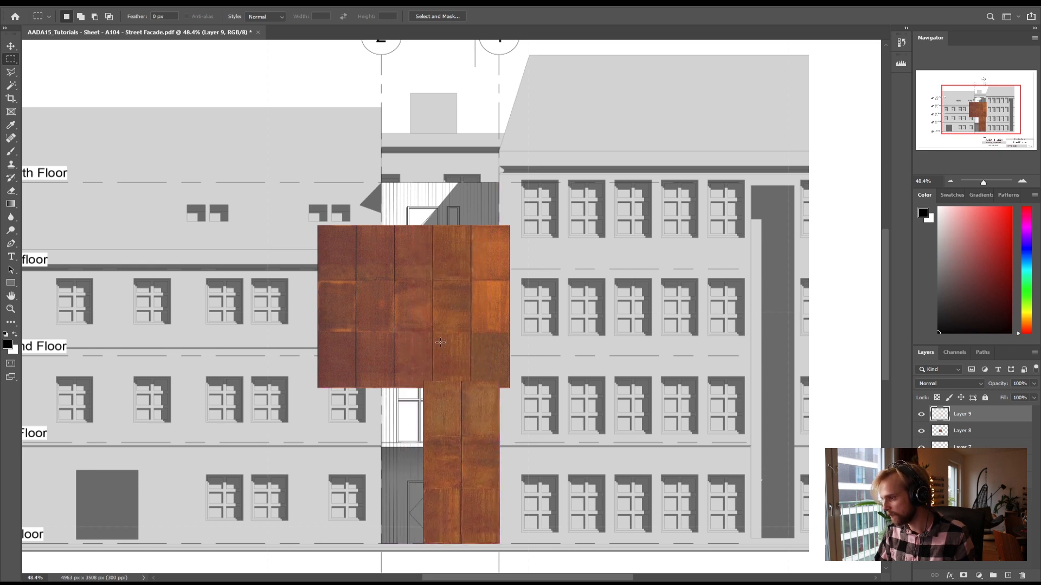
Remove the two leftmost panel columns from the corten image, duplicate the remaining three columns and place the copy beside the lower piece
left_click_drag(299, 223, 394, 408)
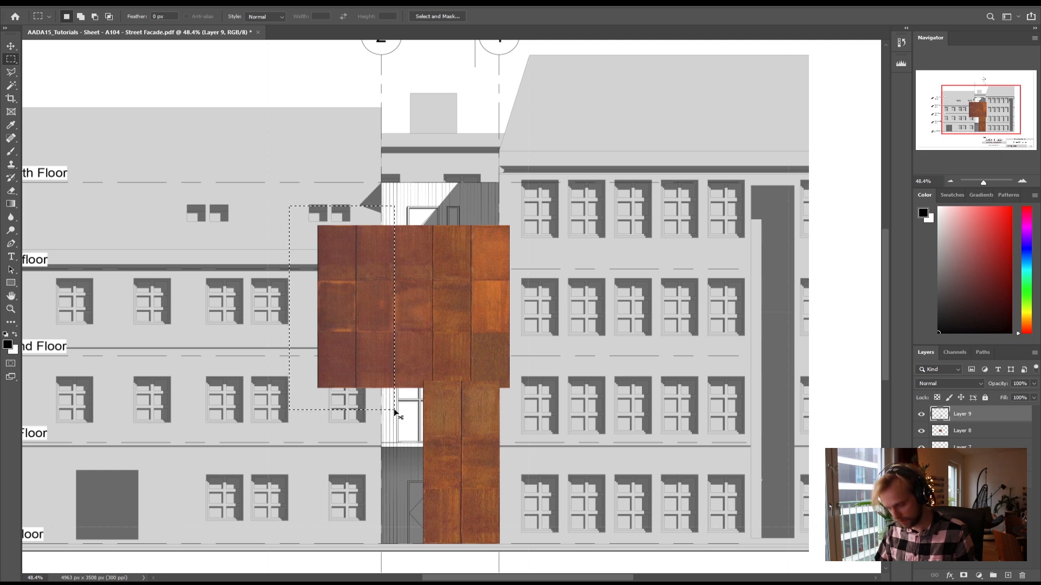
key("ctrl+x")
key("Return")
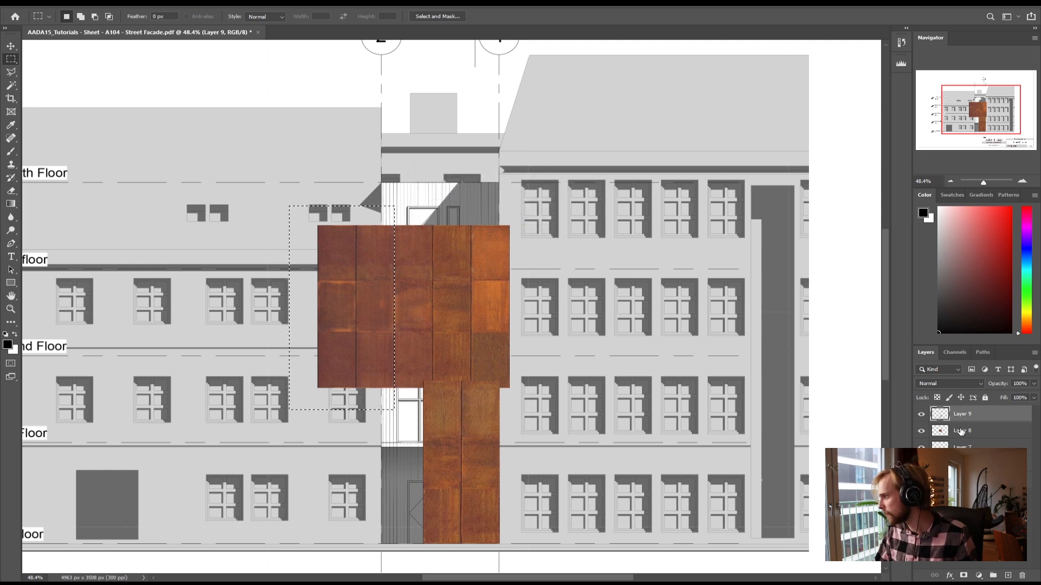
left_click(962, 431)
key("ctrl+shift+j")
left_click_drag(362, 338, 352, 480, "ctrl")
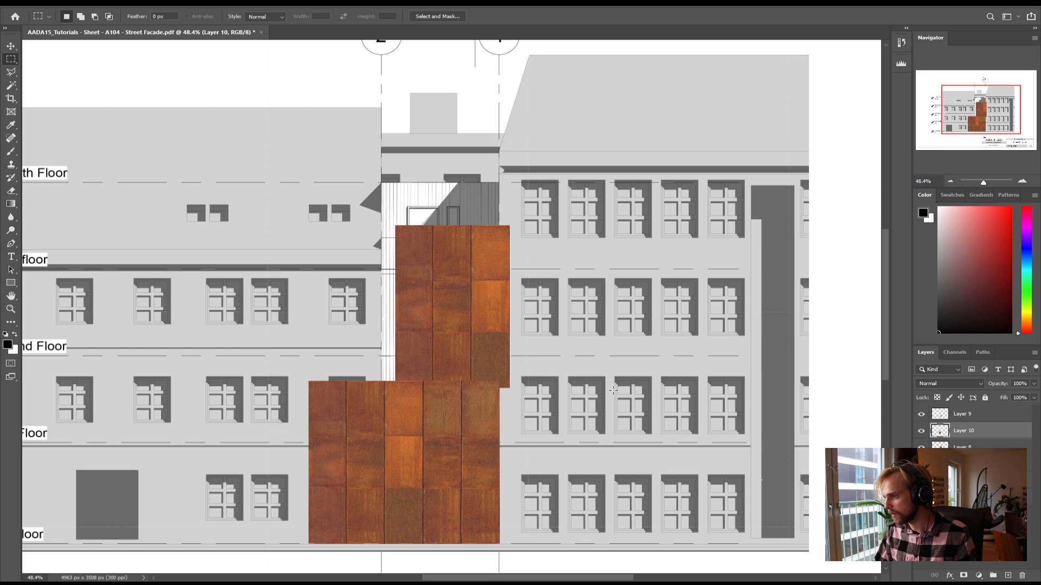
Move the original three-column corten piece directly above the lower panels, aligned with the building's right edge
right_click(504, 324, "ctrl")
left_click(525, 328)
left_click_drag(448, 327, 433, 350, "ctrl")
key("ctrl+Down")
key("ctrl+Down")
key("ctrl+Left")
key("ctrl+Left")
key("ctrl+Left")
key("ctrl+Right")
key("ctrl+Right")
Stack the duplicated three-column corten piece on top of the other one to extend the strip above the roof
right_click(314, 426)
left_click(338, 439)
left_click_drag(336, 468, 405, 143)
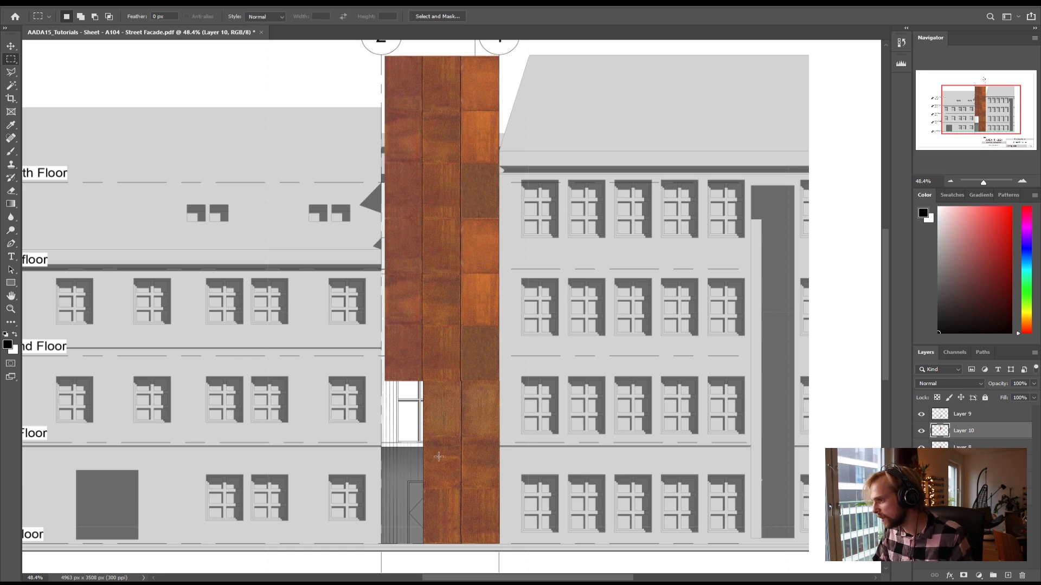
Copy the right column of the lower corten piece to a new layer and move it into the gap beside the entrance door
left_click_drag(508, 558, 461, 381)
key("ctrl+shift+i")
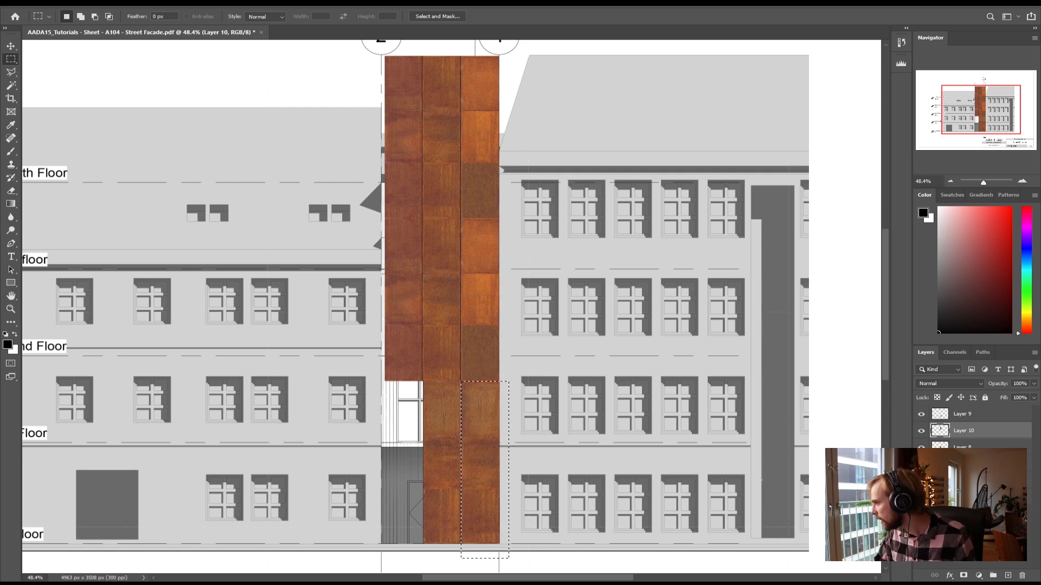
key("Delete")
left_click(921, 431)
left_click(921, 414)
left_click(921, 414)
left_click(958, 415)
key("ctrl+j")
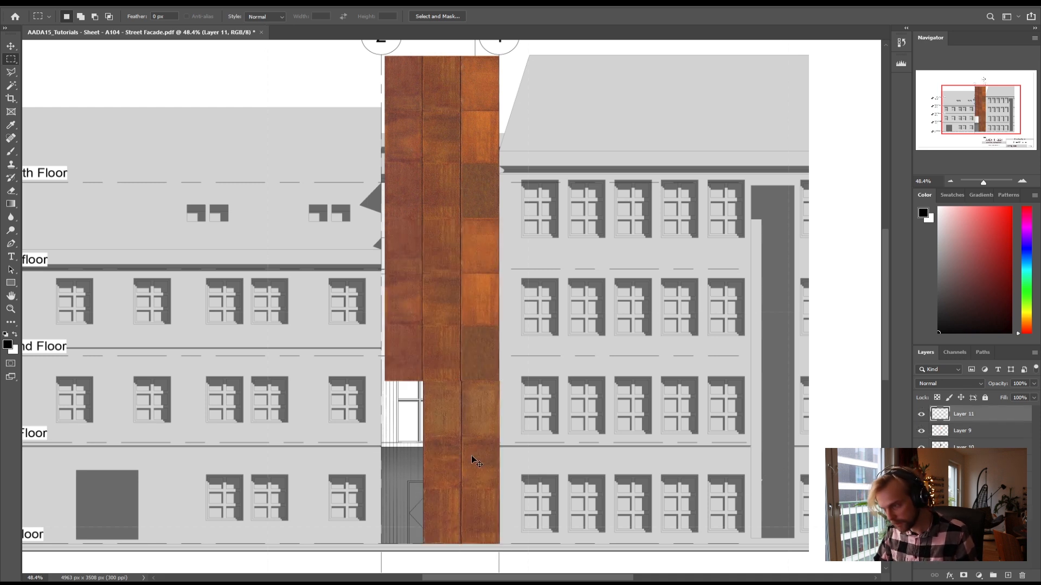
left_click_drag(467, 434, 399, 425, "ctrl")
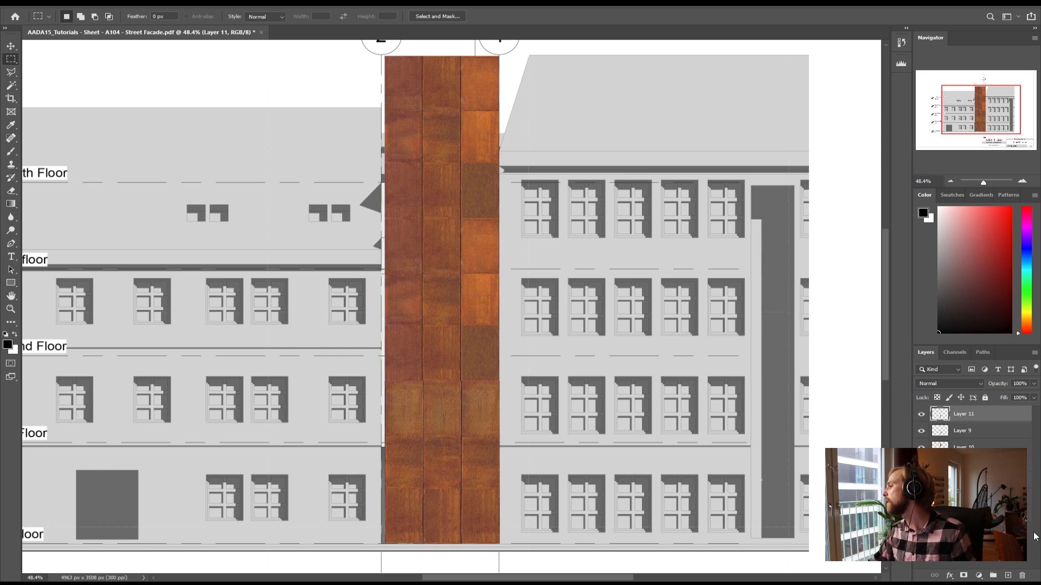
Merge all the corten panel layers into one layer
left_click(970, 463, "shift")
right_click(970, 441)
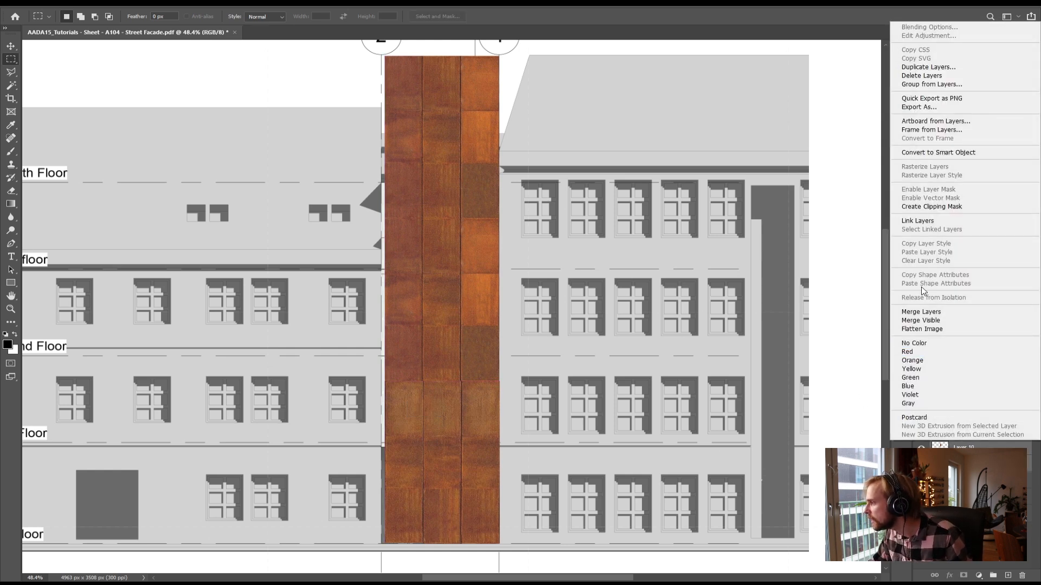
left_click(934, 311)
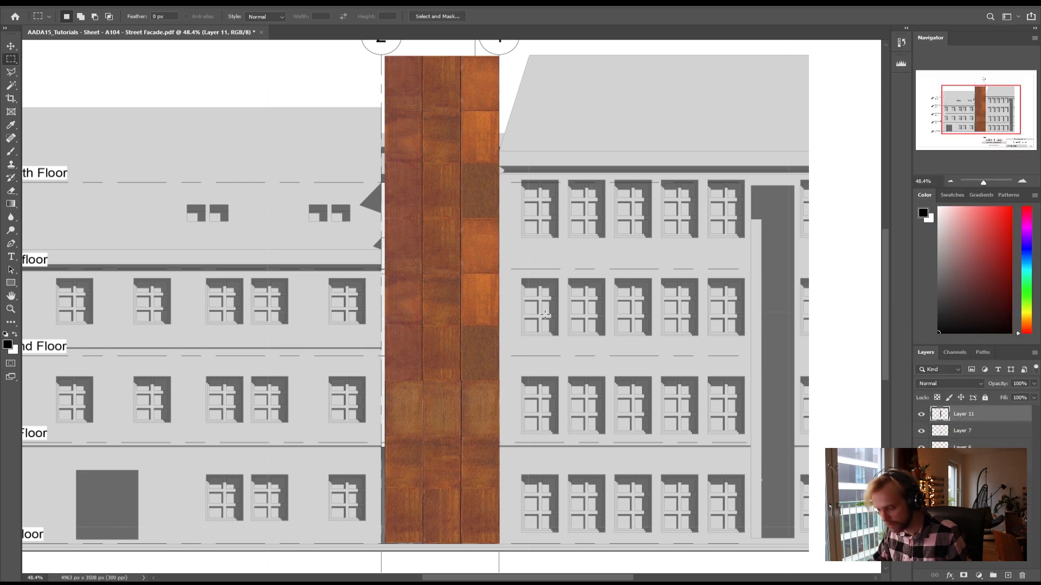
Scale the merged corten texture to the central building's full width and set its blend mode to Multiply
scroll(544, 315, "down", 3, "alt")
key("ctrl+t")
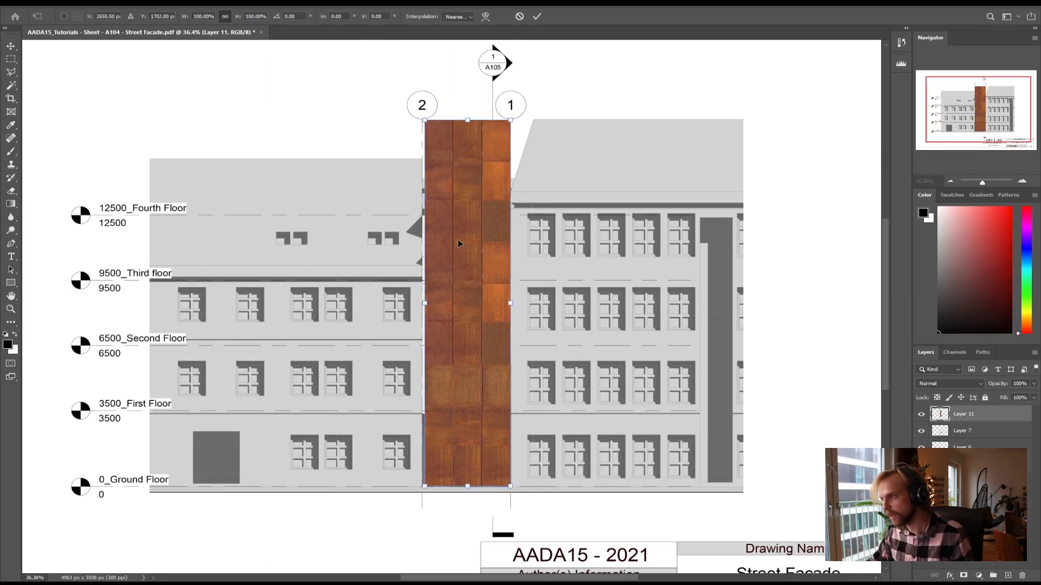
left_click_drag(424, 119, 418, 106)
key("m")
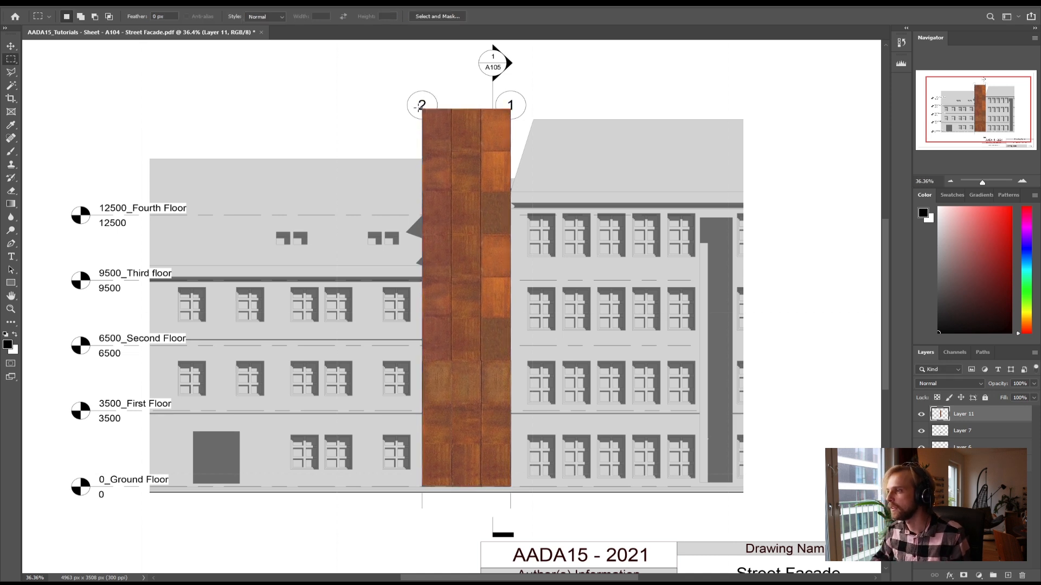
left_click(949, 383)
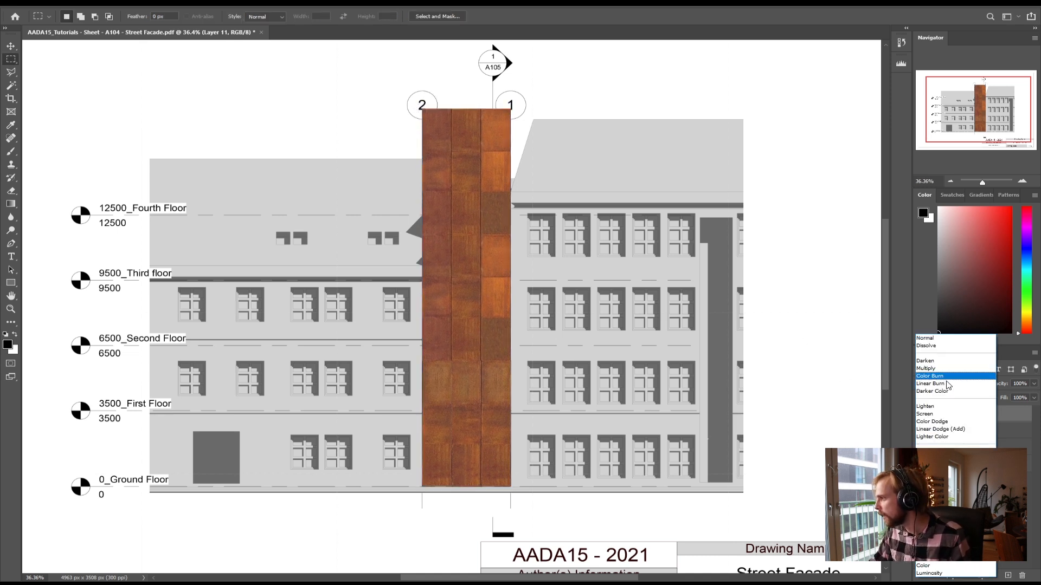
left_click(935, 363)
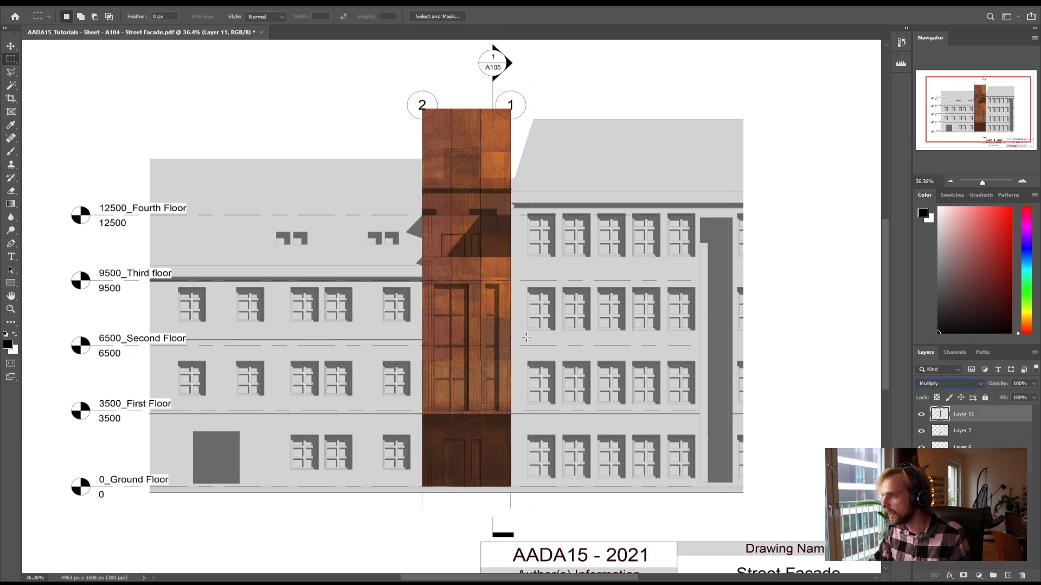
Using the Magic Wand on Layer 6, select the area around the central facade's cladding together with its window and door openings
left_click(948, 446)
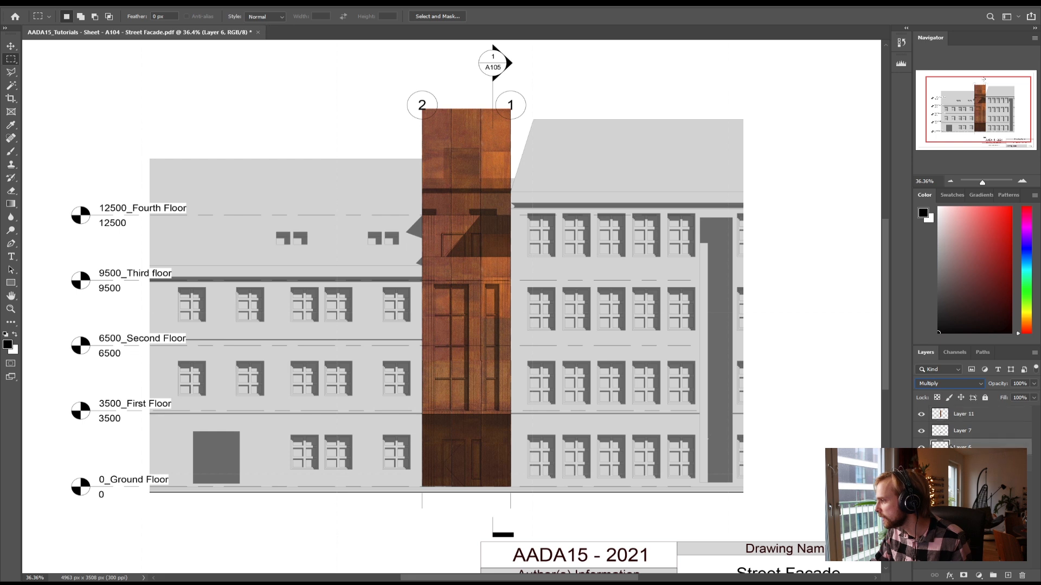
left_click(11, 85)
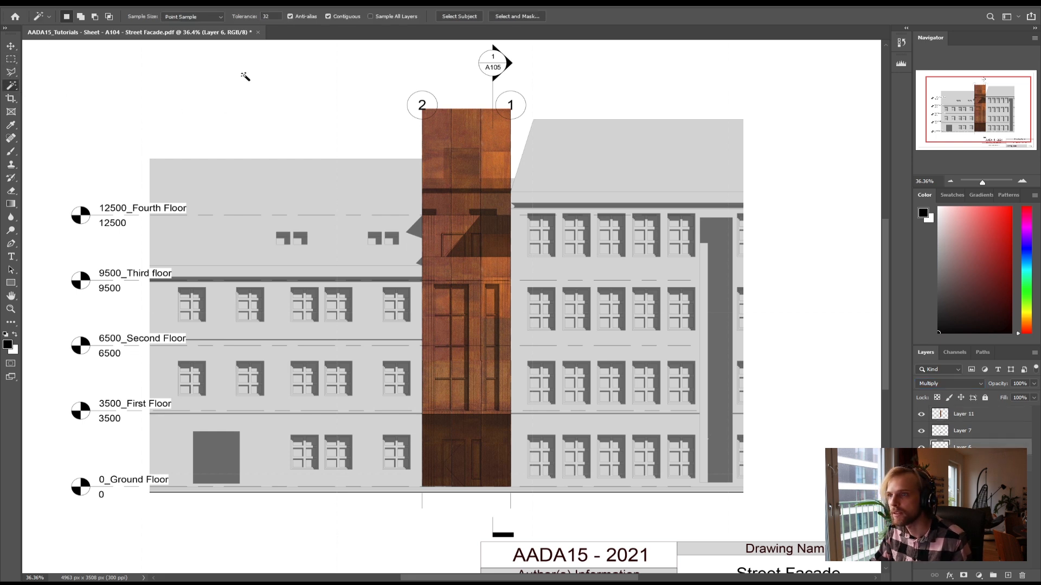
left_click(446, 363)
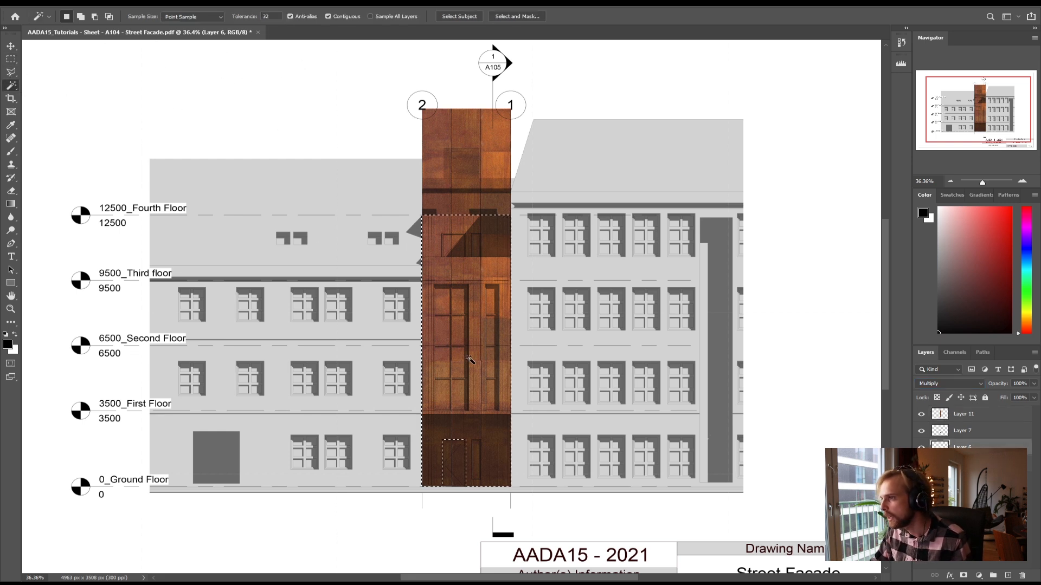
left_click(459, 399, "shift")
left_click(492, 394, "shift")
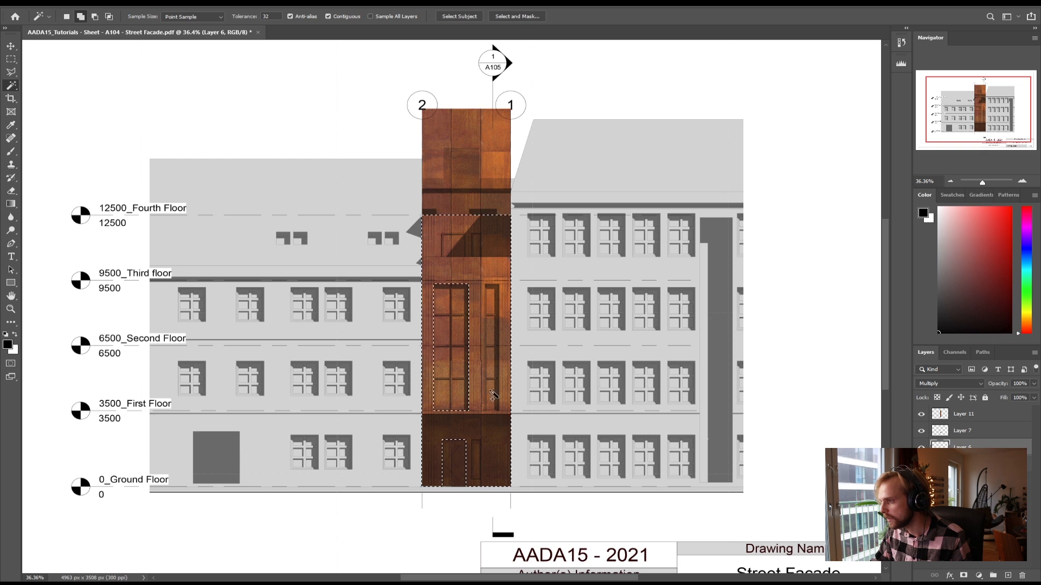
left_click(476, 465, "shift")
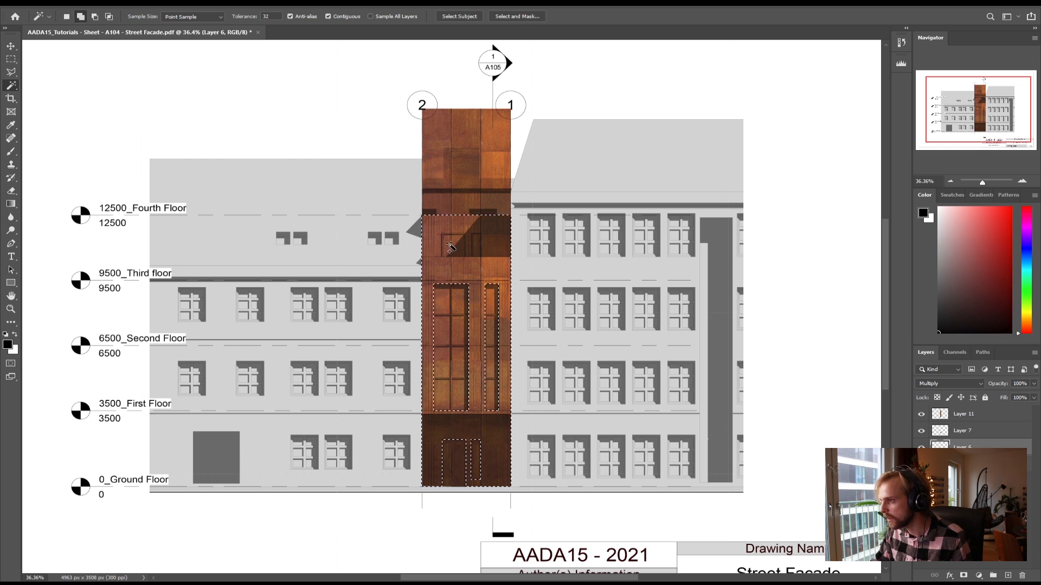
left_click(475, 249, "shift")
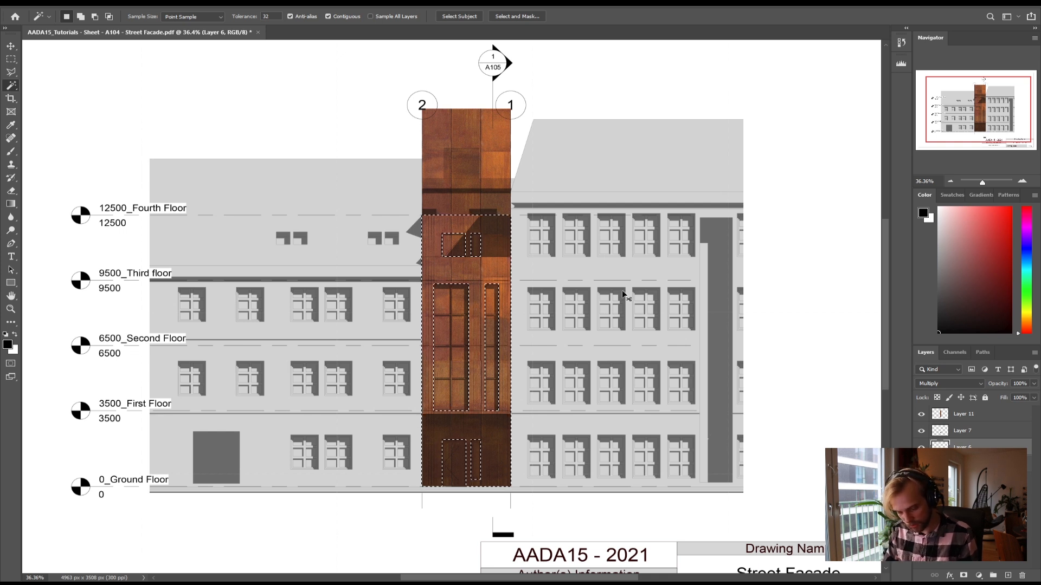
Remove the corten texture on Layer 11 outside the facade and over the window and door openings, and clear the selection
left_click(971, 416)
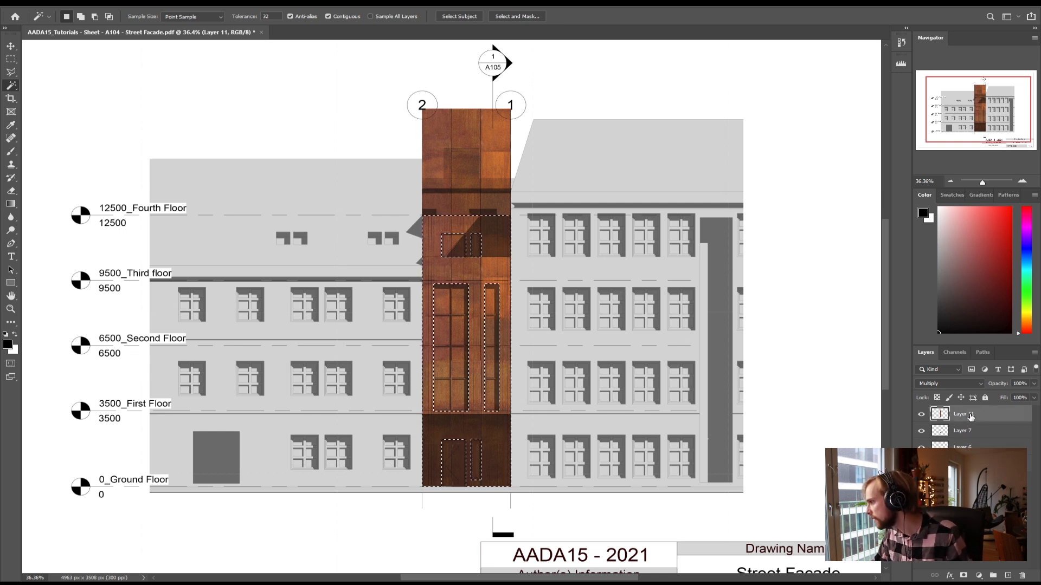
key("Delete")
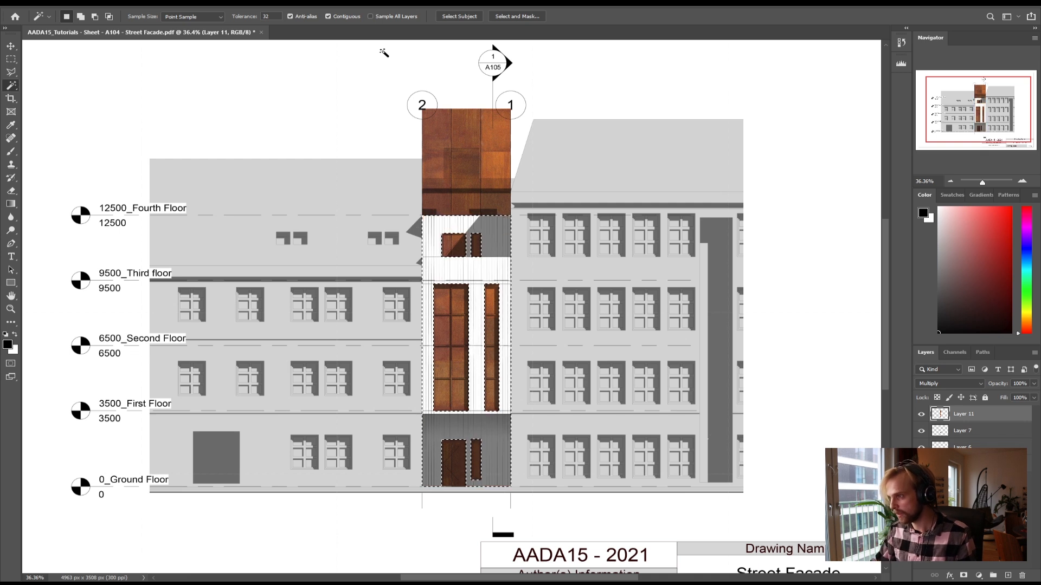
key("ctrl+z")
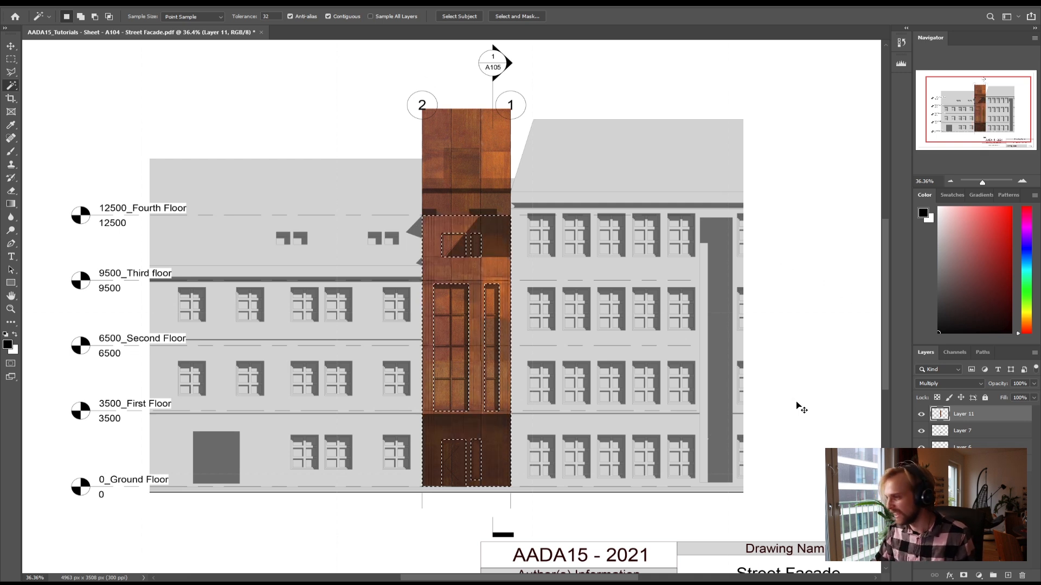
key("Delete")
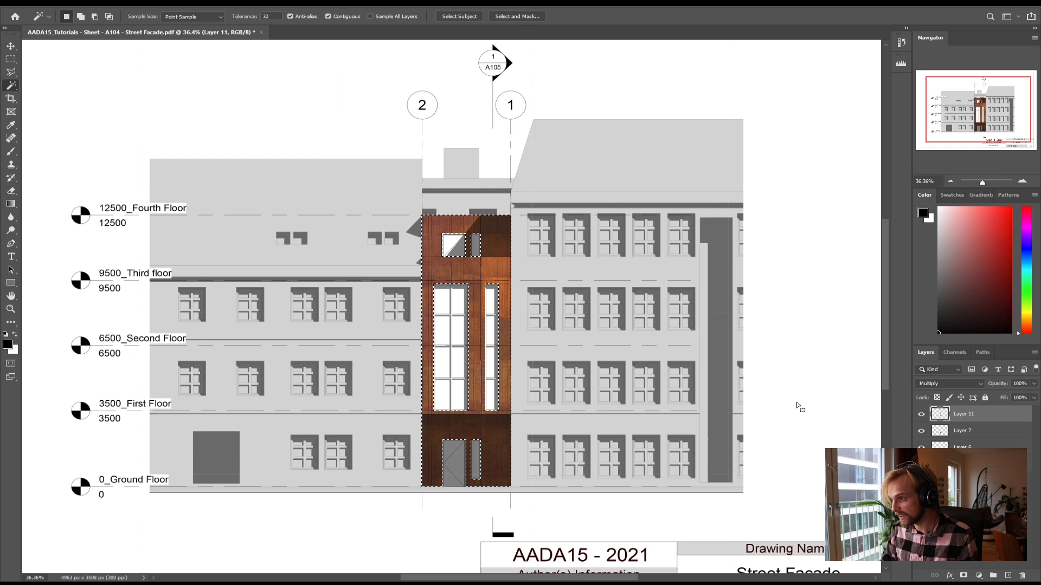
key("ctrl+d")
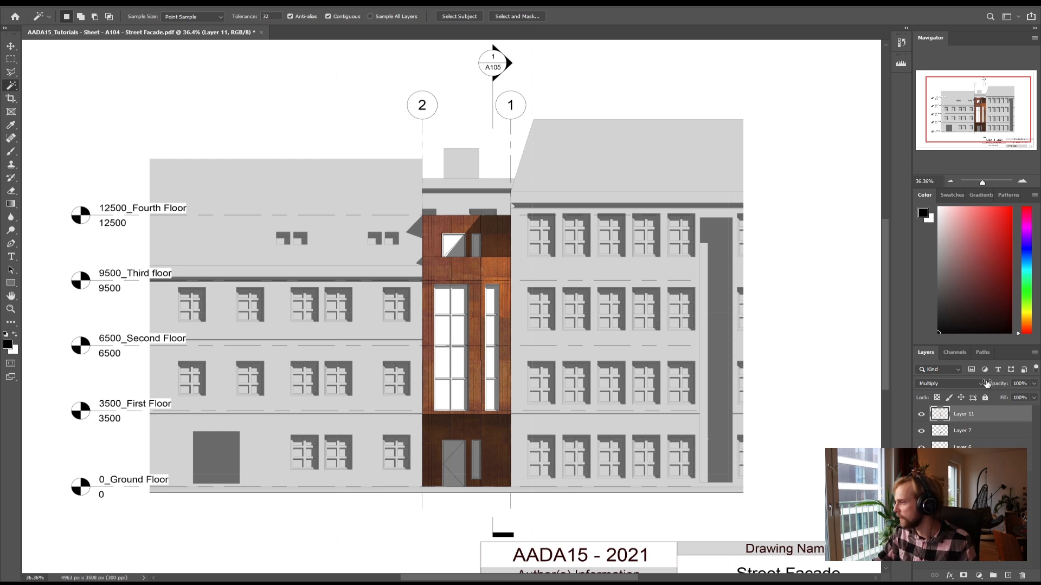
Keep the corten layer's blend mode at Multiply and set its opacity to 90%
left_click(956, 384)
left_click(940, 368)
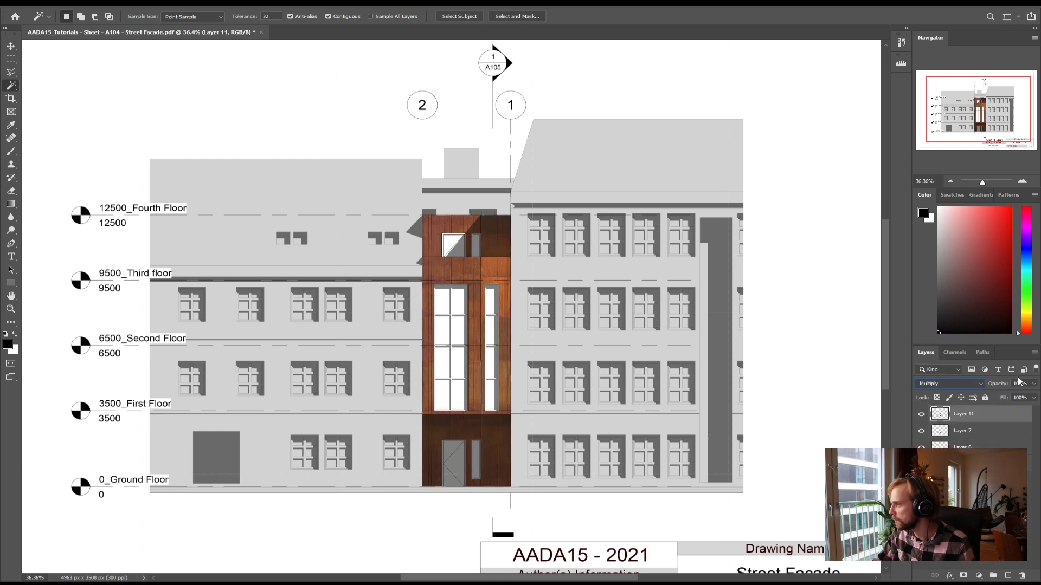
left_click(1034, 383)
left_click_drag(1009, 395, 1029, 398)
On Layer 1, select all glass panes of the central building's two tall windows, including their shaded strips
mouse_move(990, 117)
left_mouse_down()
mouse_move(987, 131)
mouse_move(995, 128)
left_mouse_up()
left_click(1022, 181)
left_click(1022, 181)
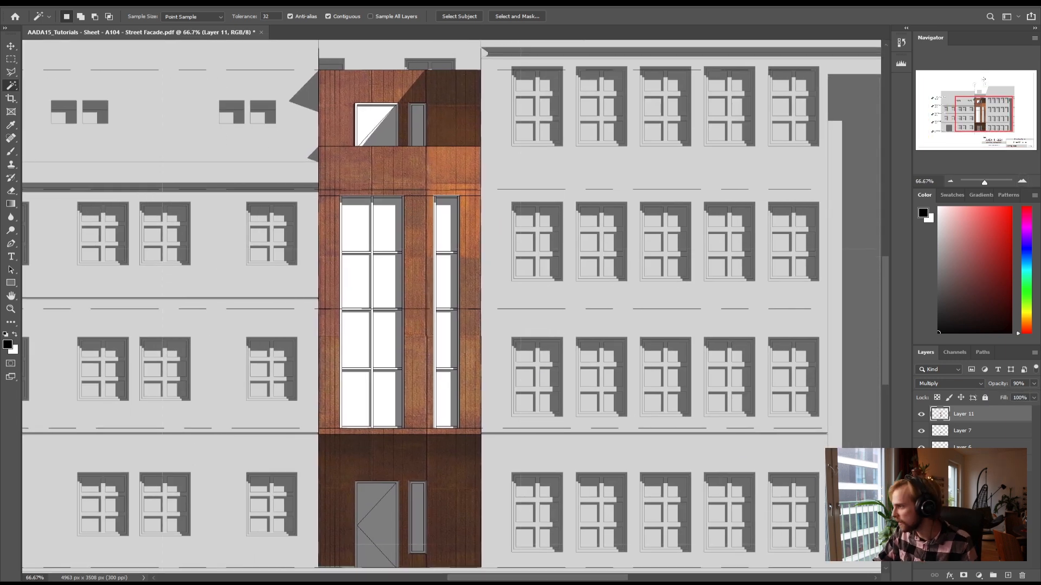
left_click(969, 464)
left_click(377, 224, "shift")
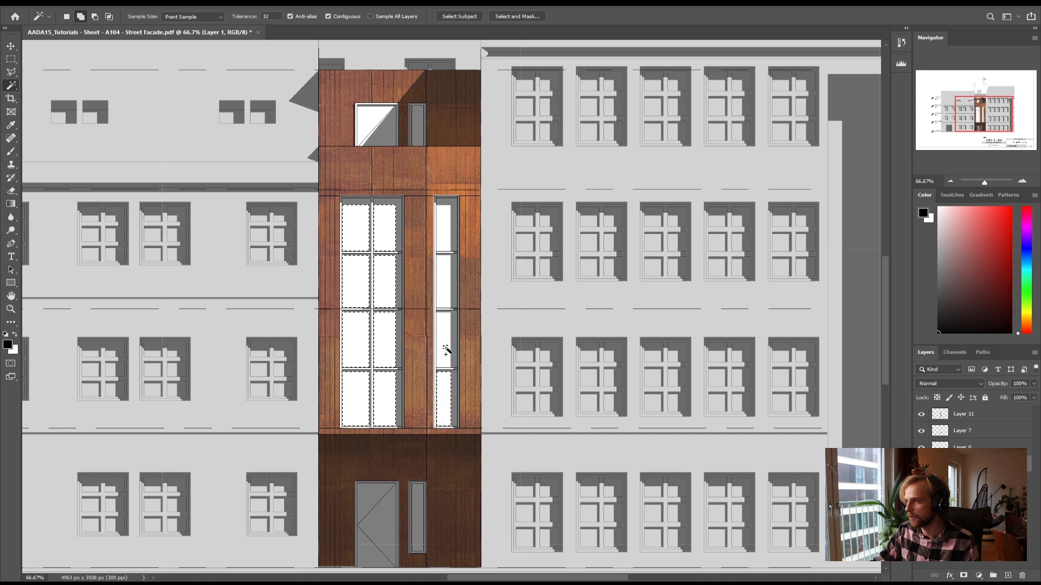
left_click(443, 284, "shift")
left_click(442, 227, "shift")
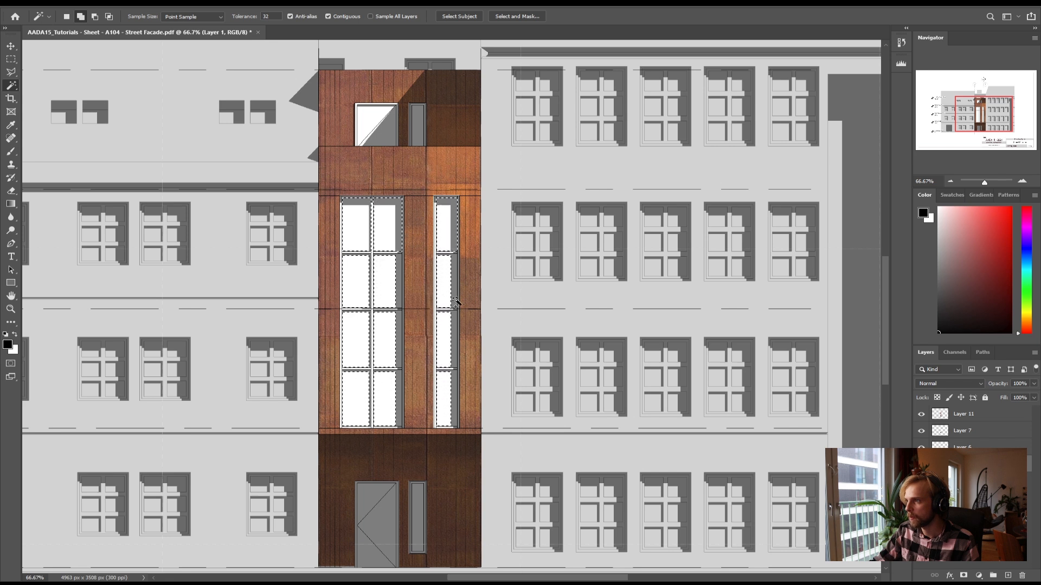
left_click(452, 276, "shift")
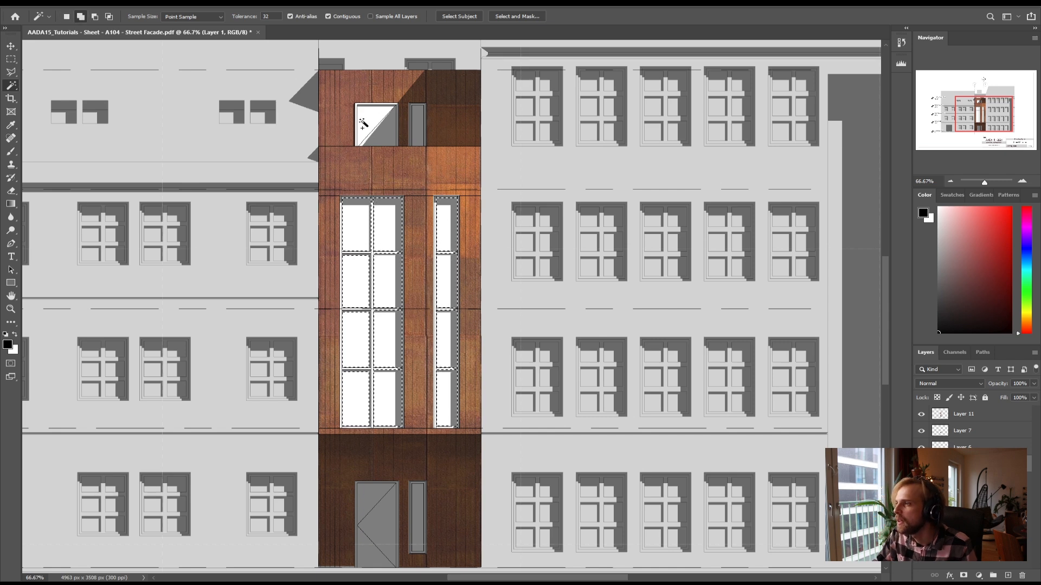
Add the narrow top-floor window pane and the narrow pane beside the entrance door to the glass selection
left_click(418, 120, "shift")
scroll(439, 303, "down", 2)
scroll(439, 302, "down", 2)
left_click(420, 431, "shift")
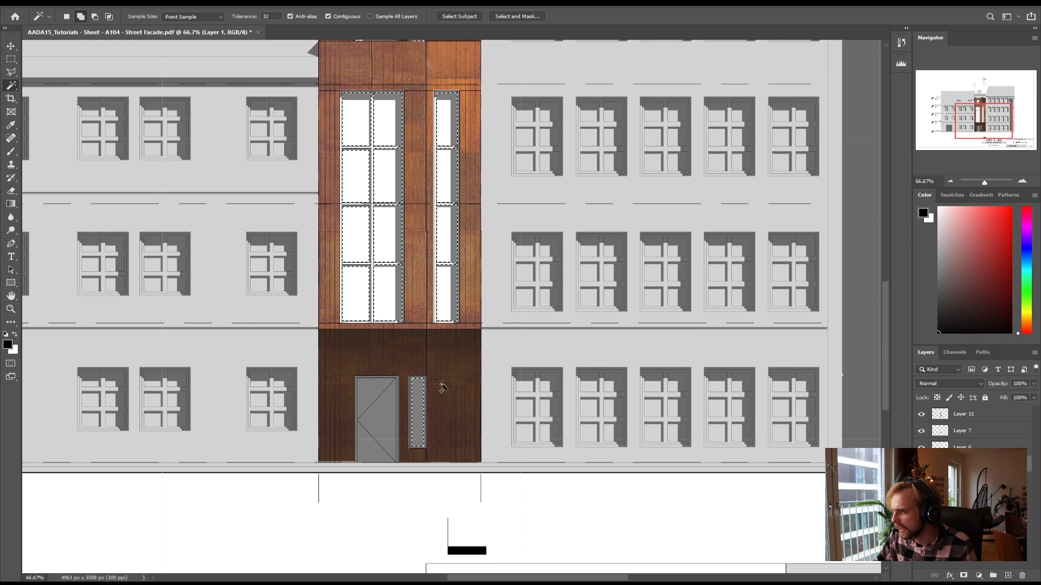
scroll(445, 297, "up", 4)
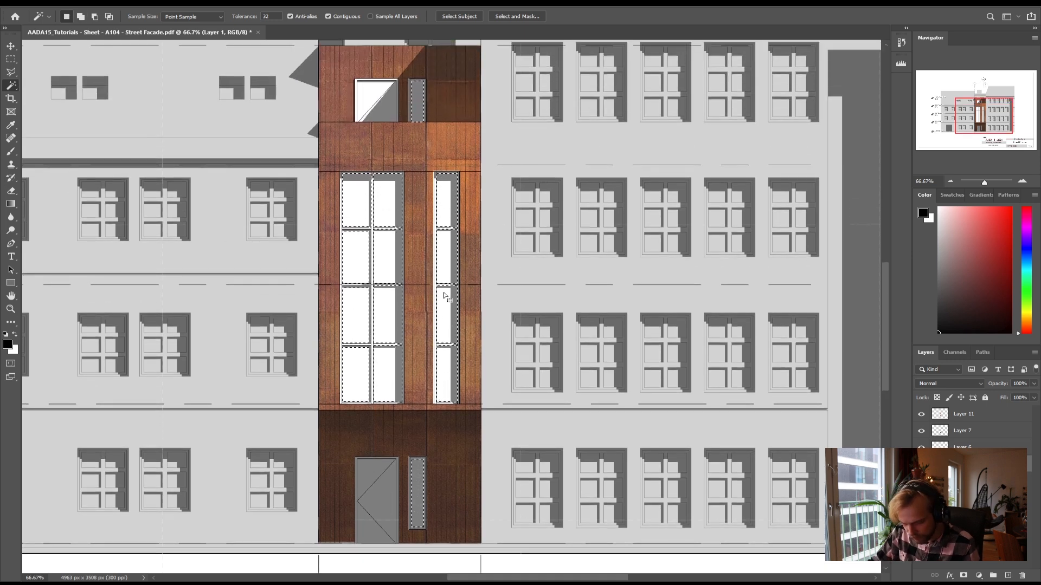
scroll(444, 296, "down", 1, "alt")
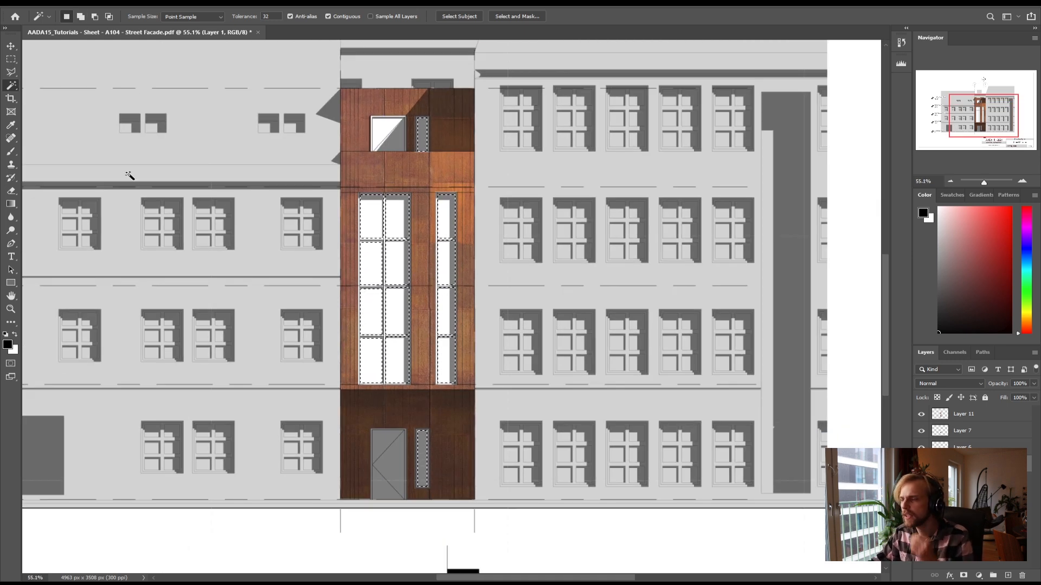
Create a new layer above the corten texture and apply a black-to-transparent horizontal gradient to the selected glass
left_click(8, 348)
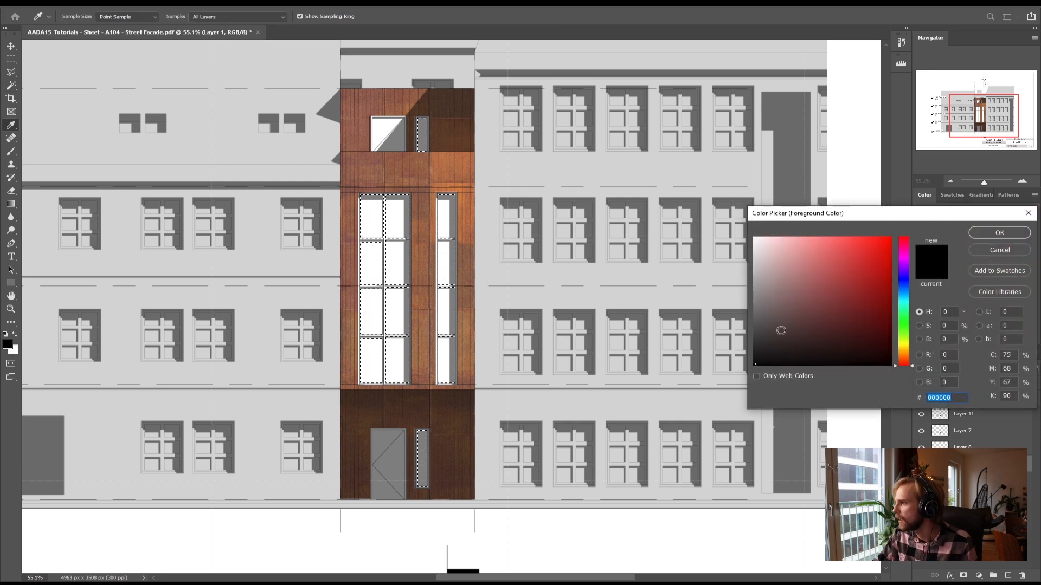
left_click(1001, 234)
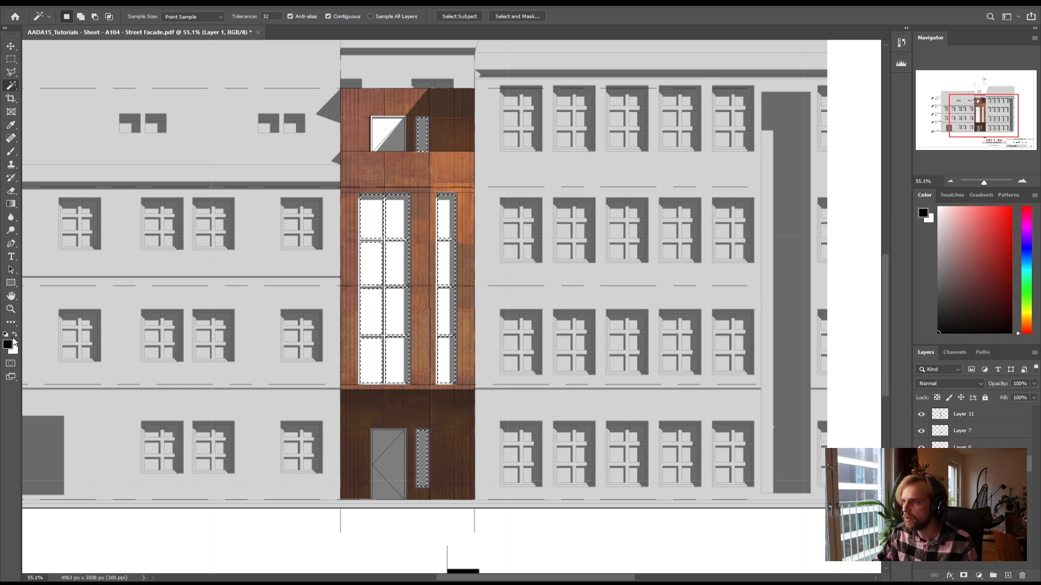
left_click(957, 415)
left_click(1007, 575)
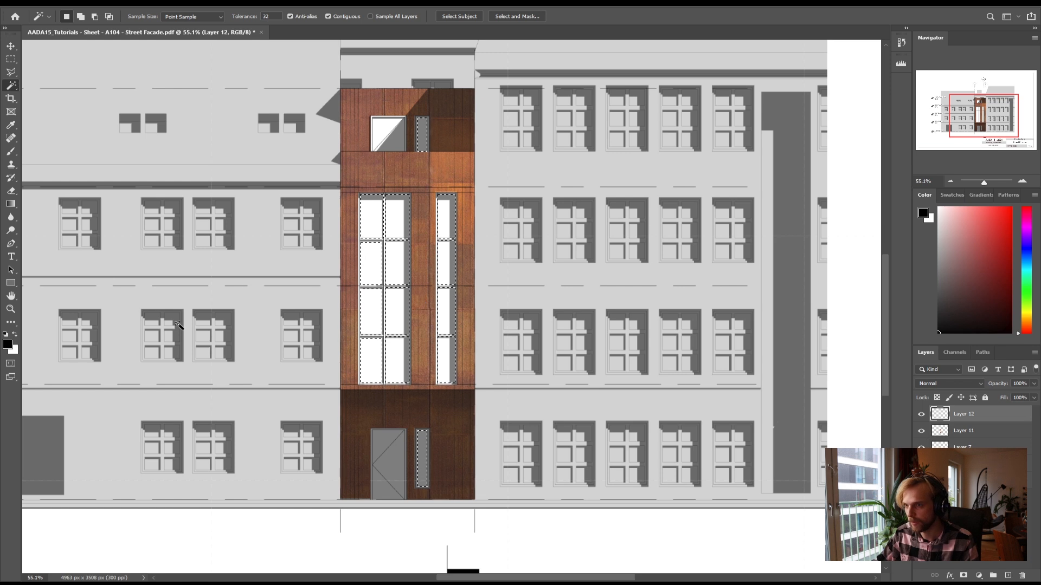
left_click(13, 204)
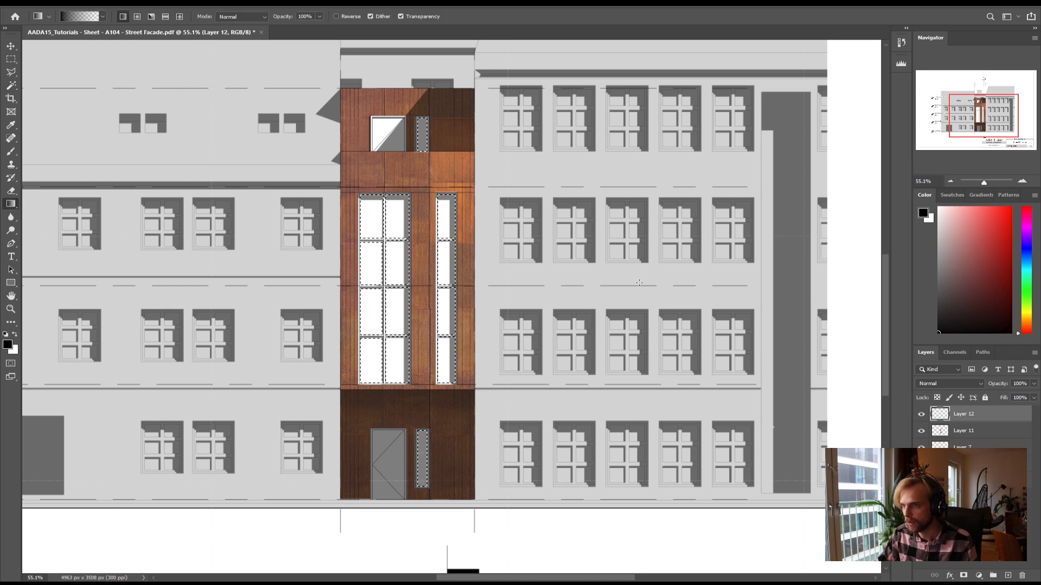
left_click_drag(439, 272, 464, 276)
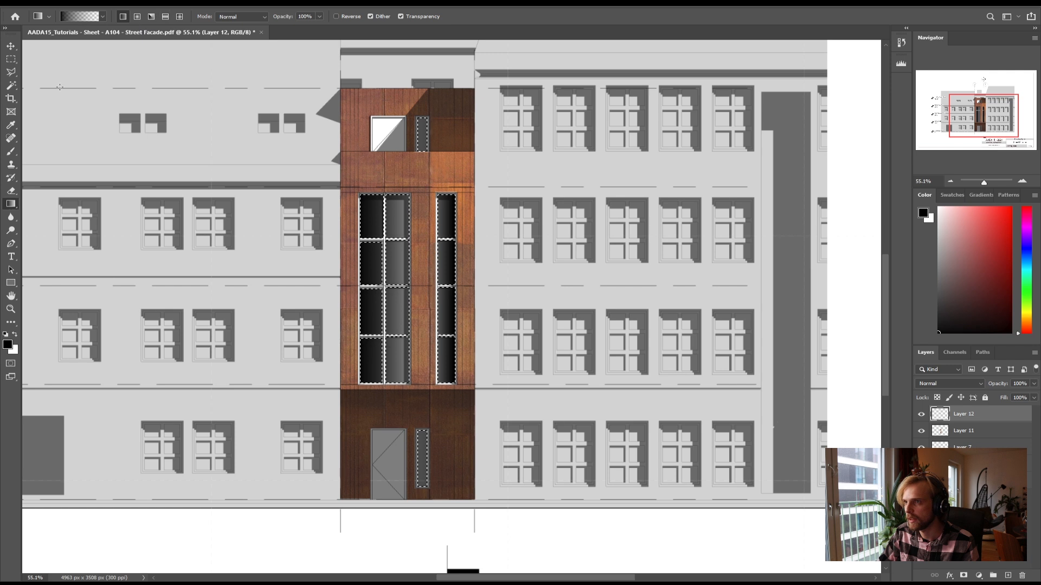
Set the foreground colour to light grey, apply a gradient fading down from the top of the selected glass, and deselect
left_click(15, 335)
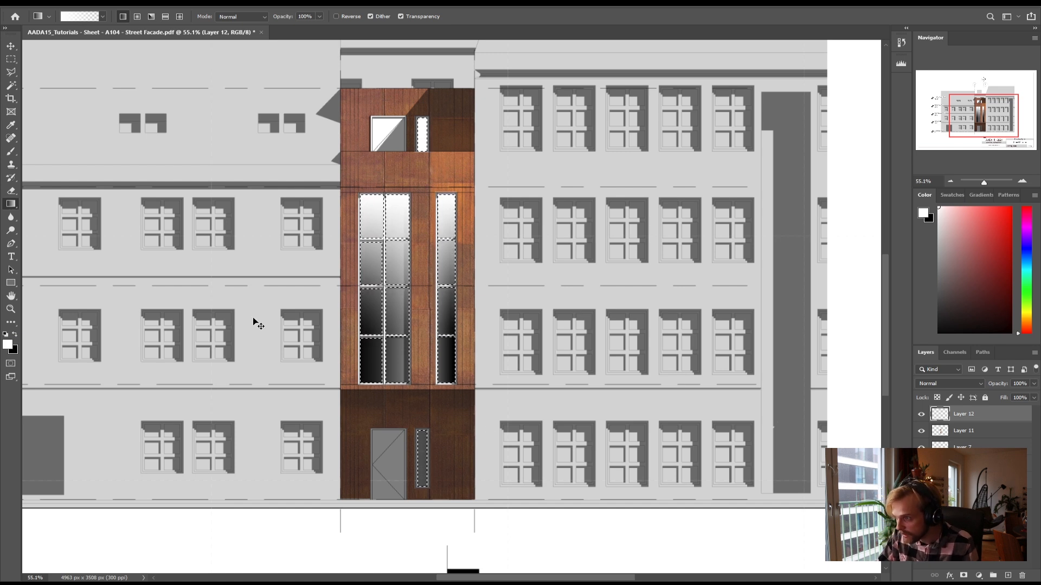
left_click(102, 17)
left_click(102, 17)
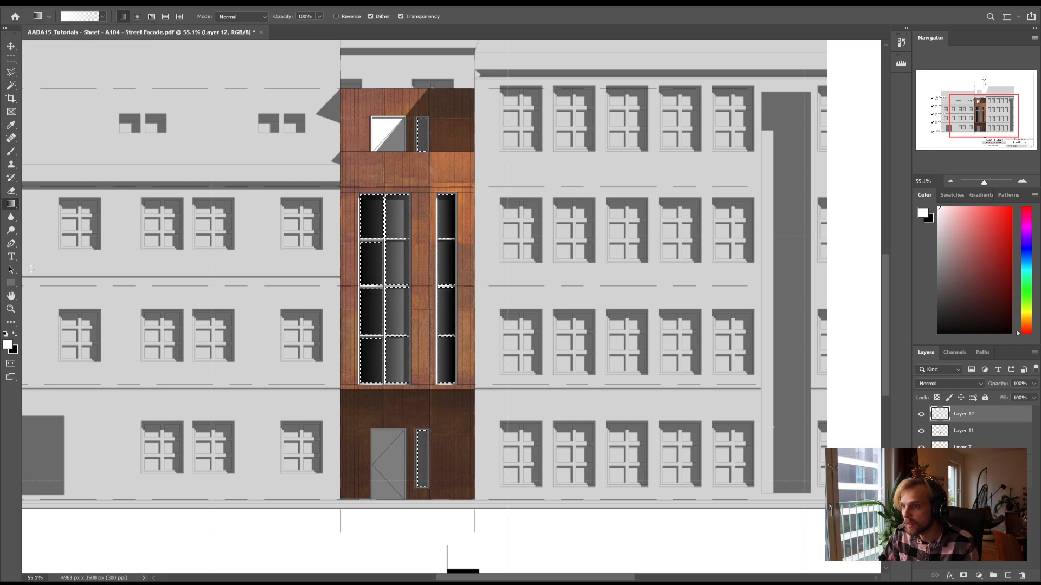
left_click(8, 345)
left_click(758, 269)
left_click(754, 269)
left_click(1000, 232)
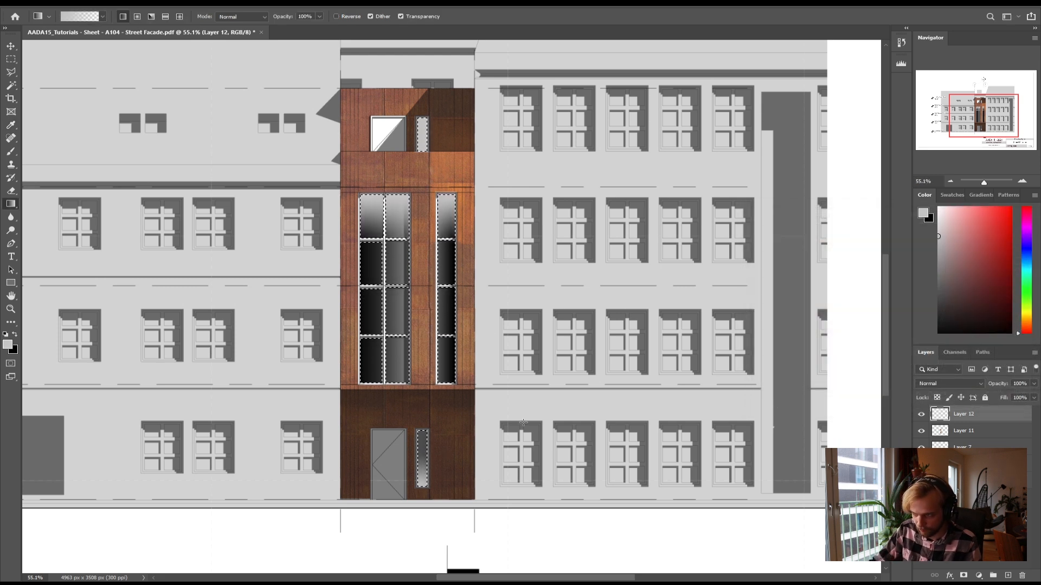
key("ctrl+d")
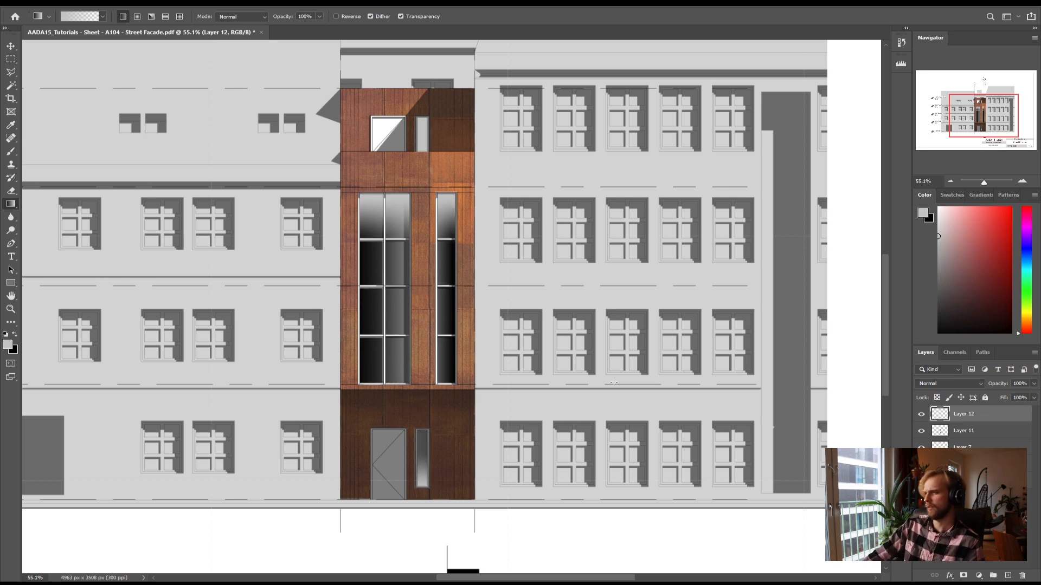
Lower the opacity of the glass gradient layer to 54%
left_click(1034, 383)
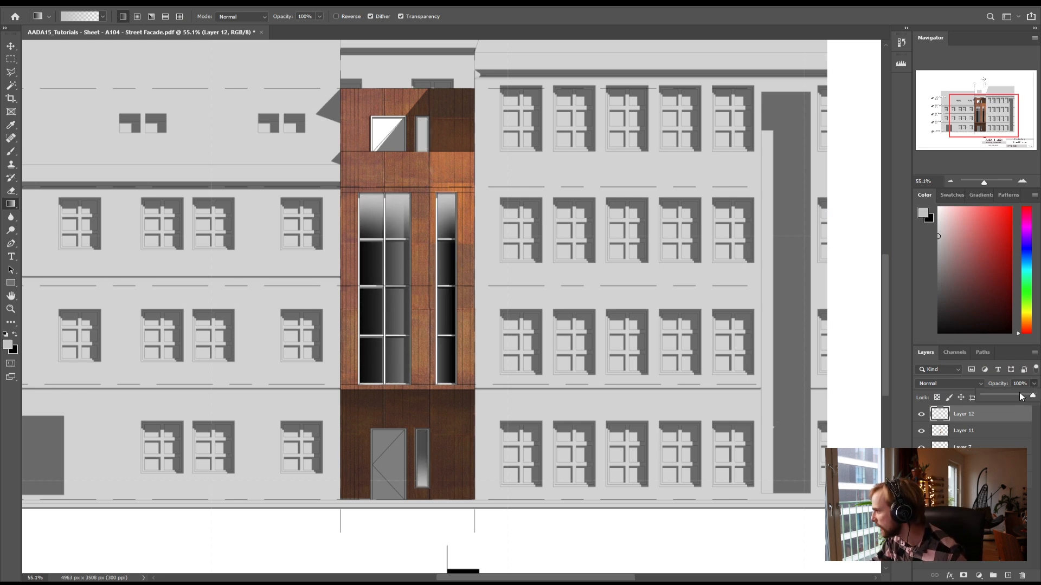
left_click_drag(1034, 395, 1013, 396)
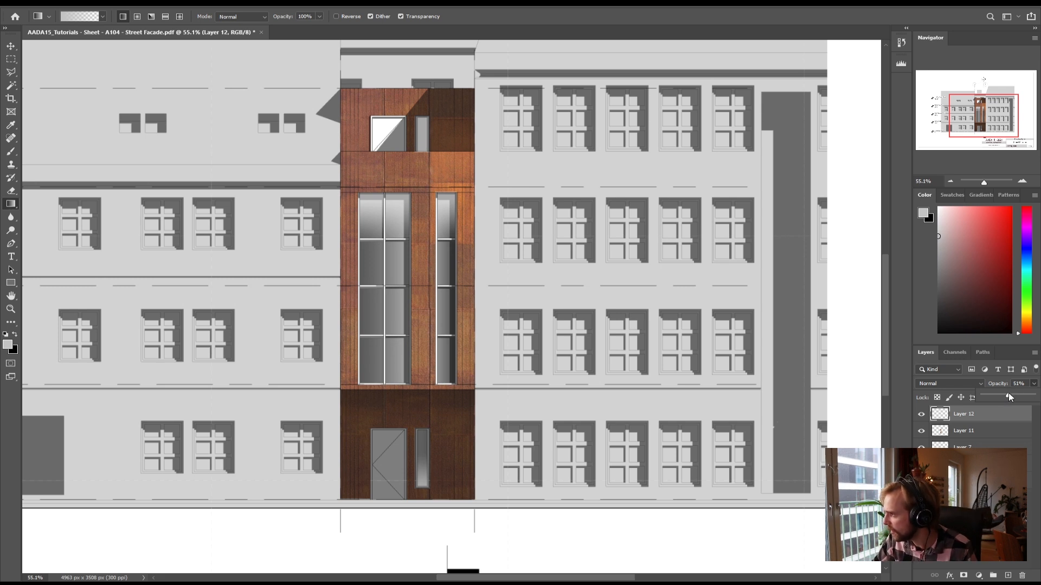
left_click_drag(1010, 390, 1009, 393)
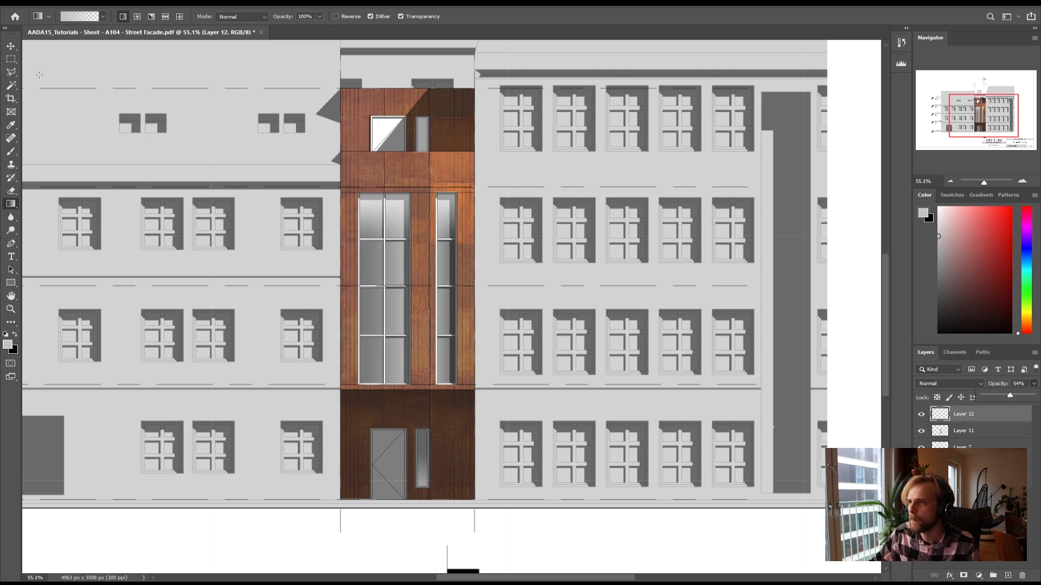
Try filling a rectangular selection around the central building's windows and door with the black foreground colour on the glass gradient layer
left_click(11, 58)
left_click_drag(364, 119, 466, 500)
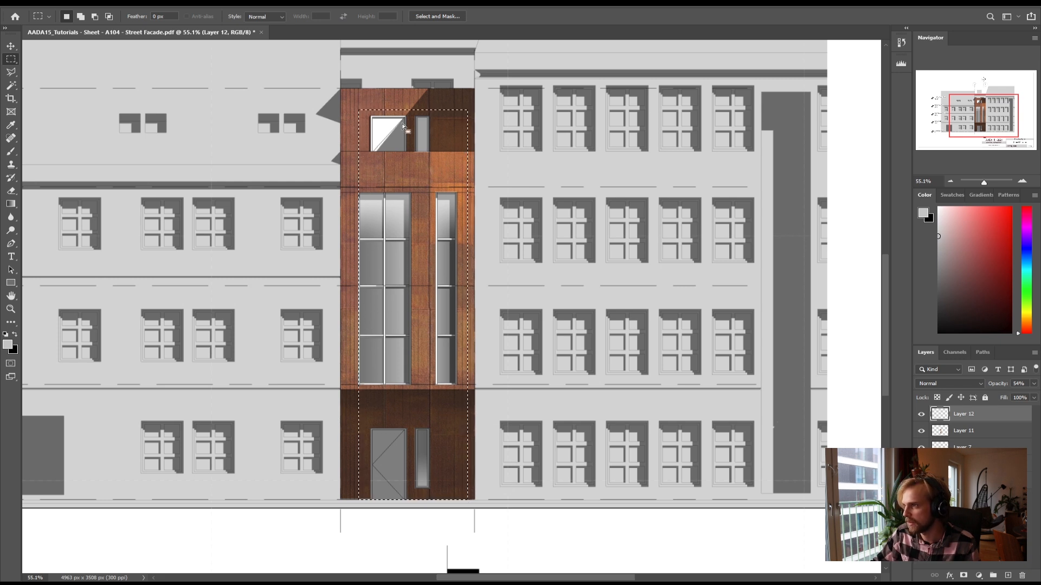
key("x")
left_click(41, 3)
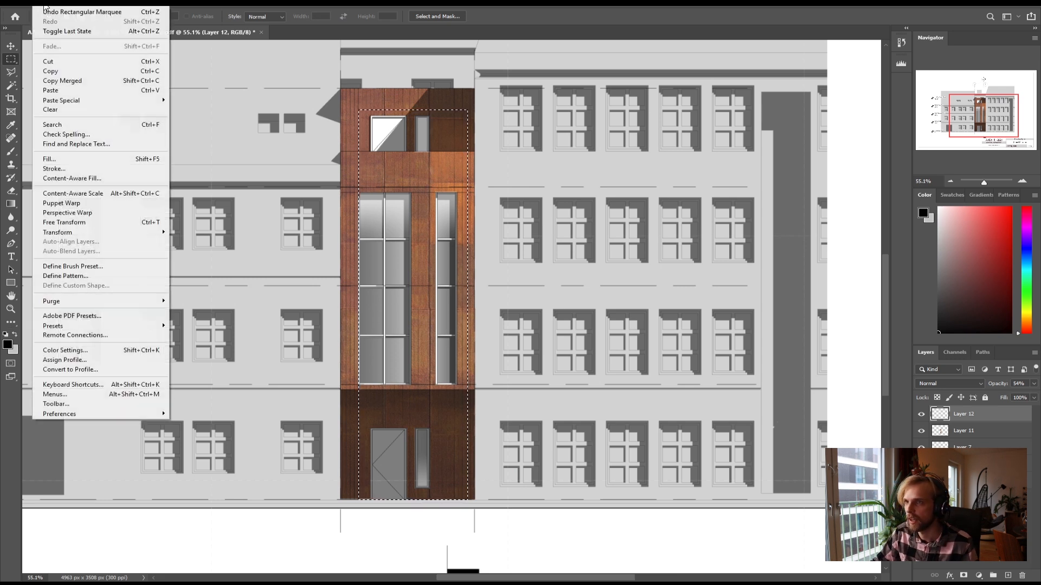
left_click(55, 159)
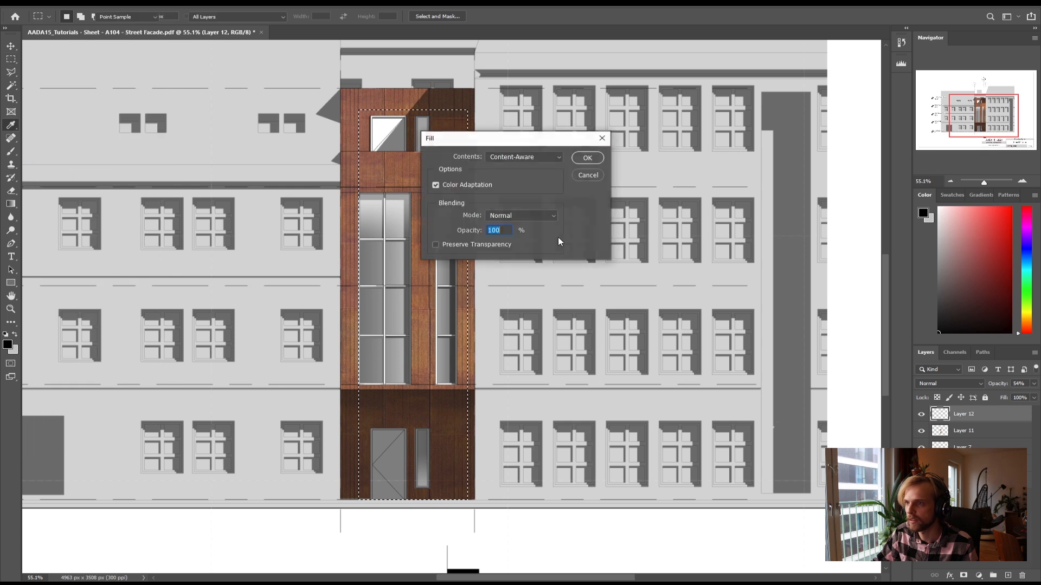
left_click(550, 157)
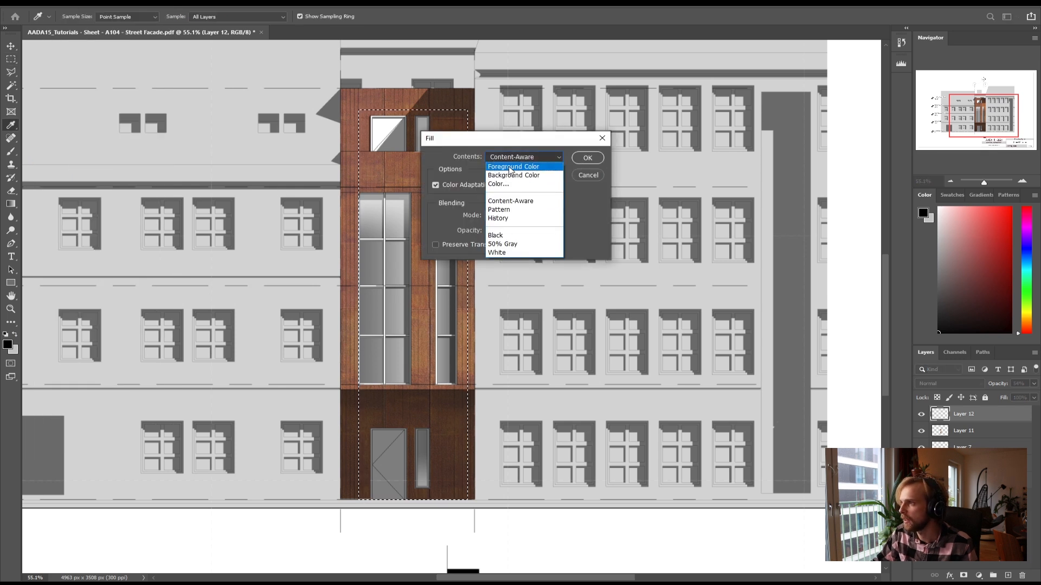
left_click(509, 168)
left_click(587, 135)
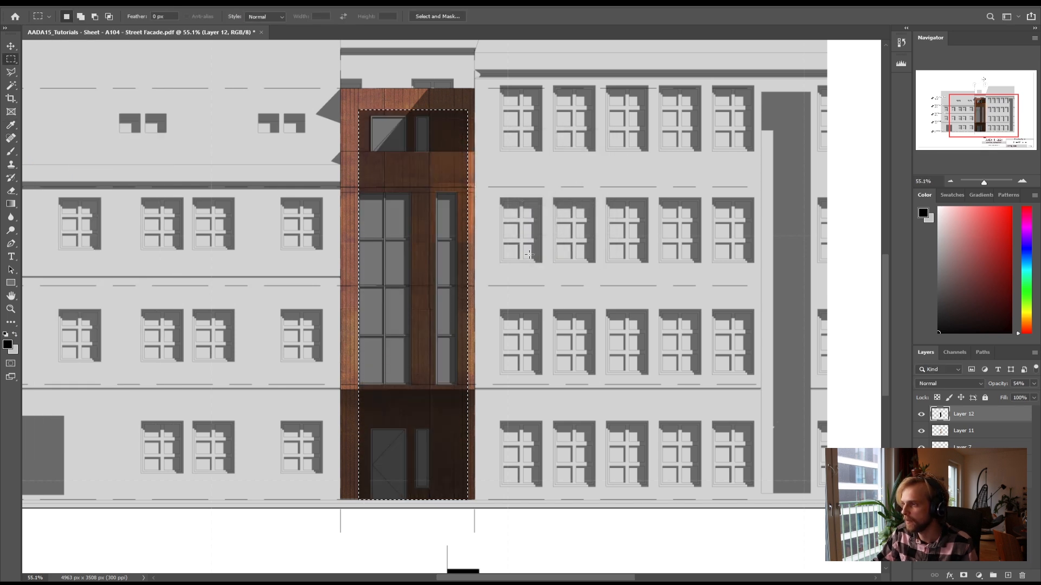
key("ctrl+z")
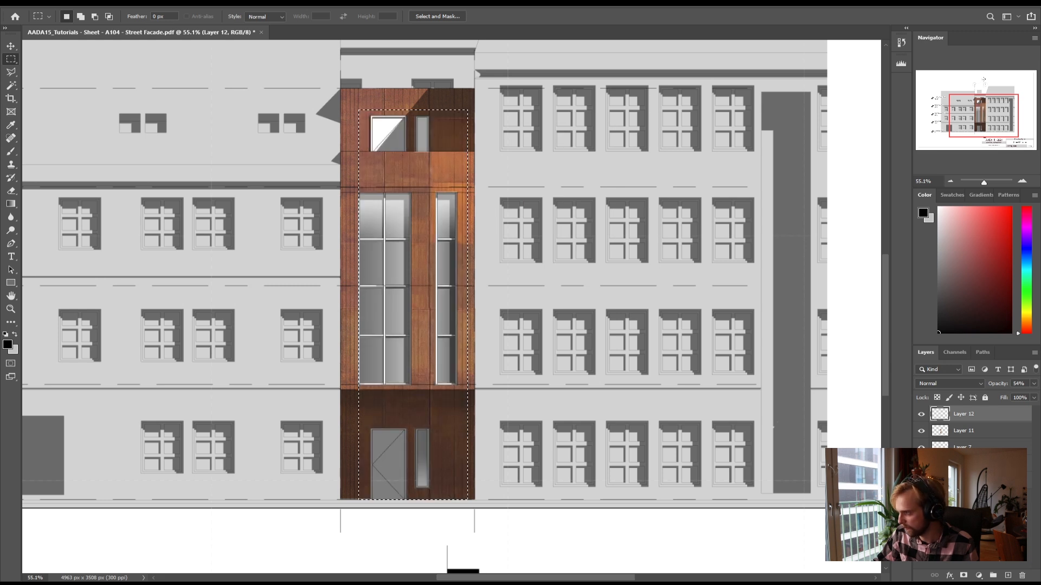
Create a new layer, fill the selected rectangle with black, deselect, and move the layer below the corten texture
left_click(1008, 576)
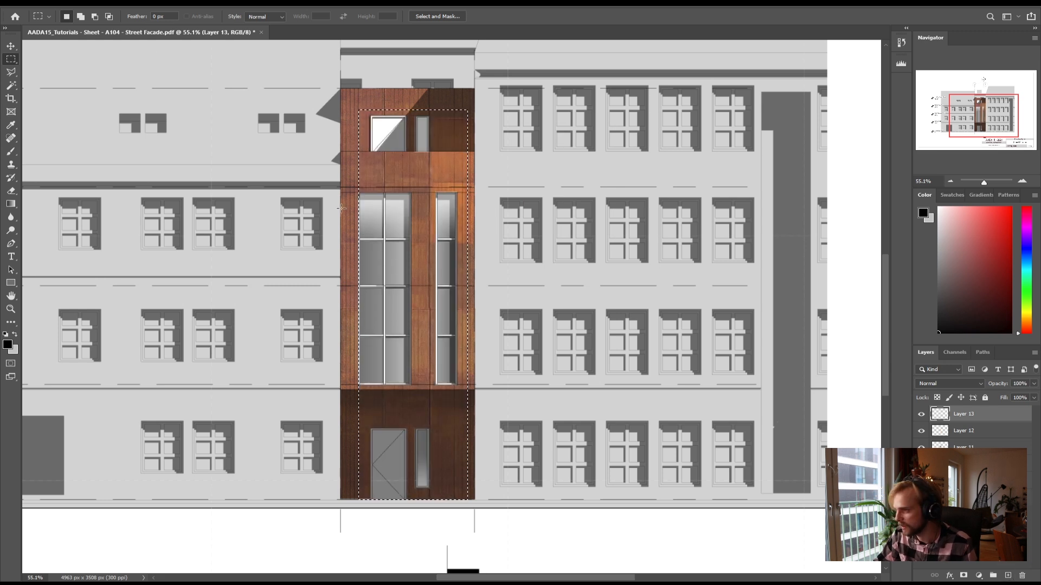
left_click(80, 17)
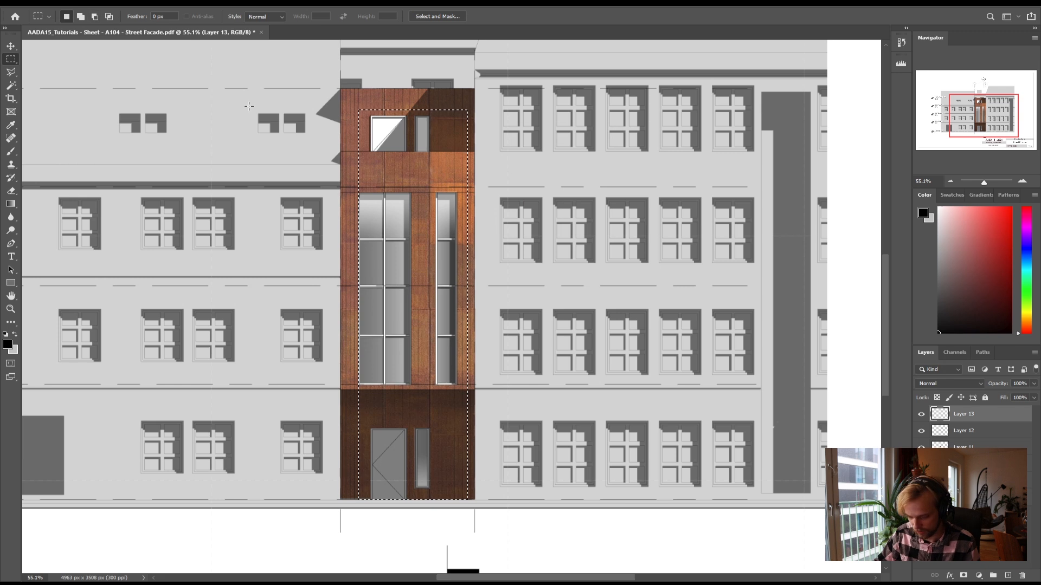
key("shift+F5")
key("Return")
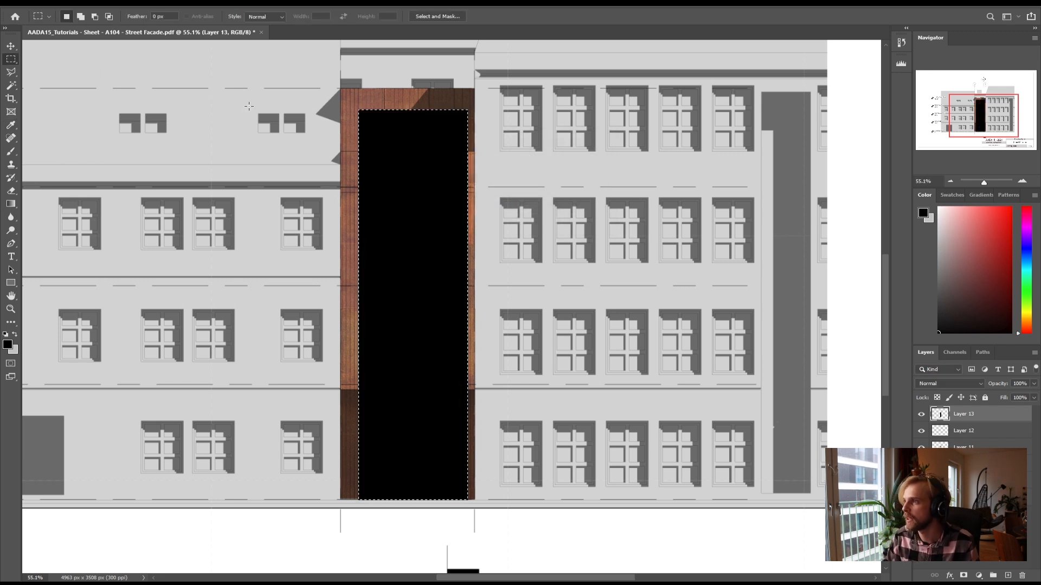
key("ctrl+d")
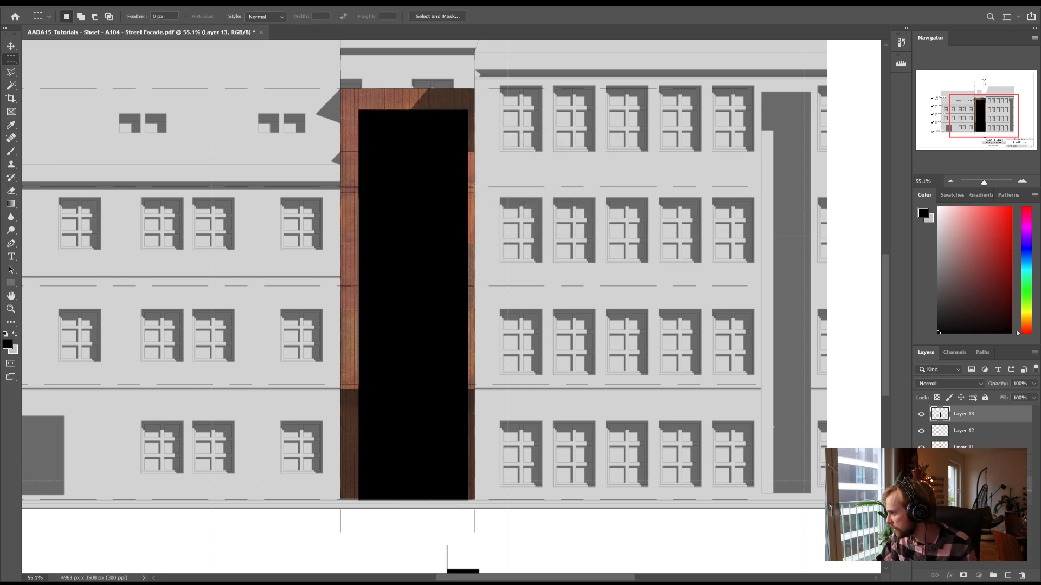
key("Delete")
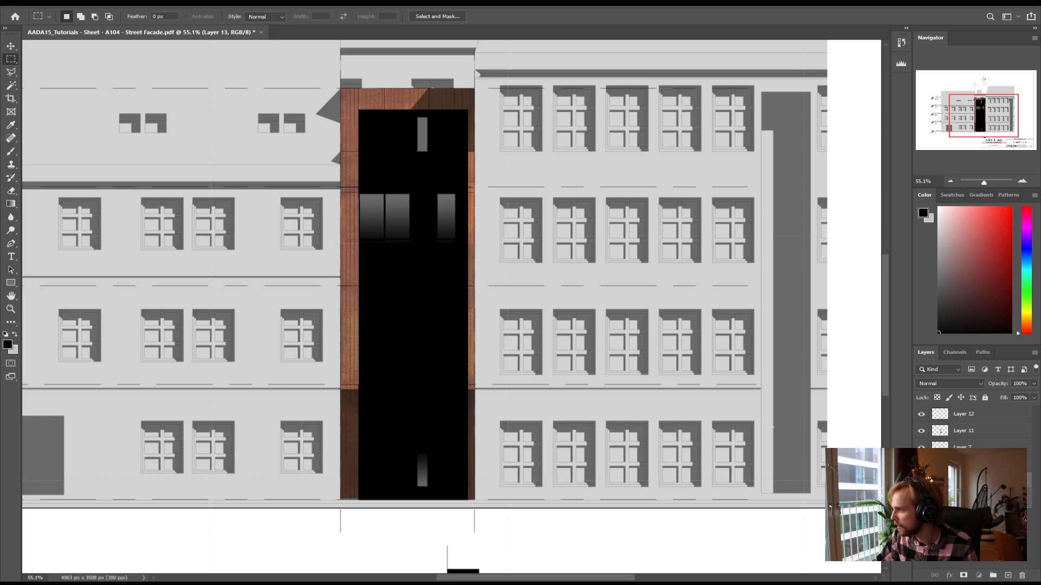
mouse_move(965, 481)
left_mouse_down()
mouse_move(965, 506)
mouse_move(965, 472)
left_mouse_up()
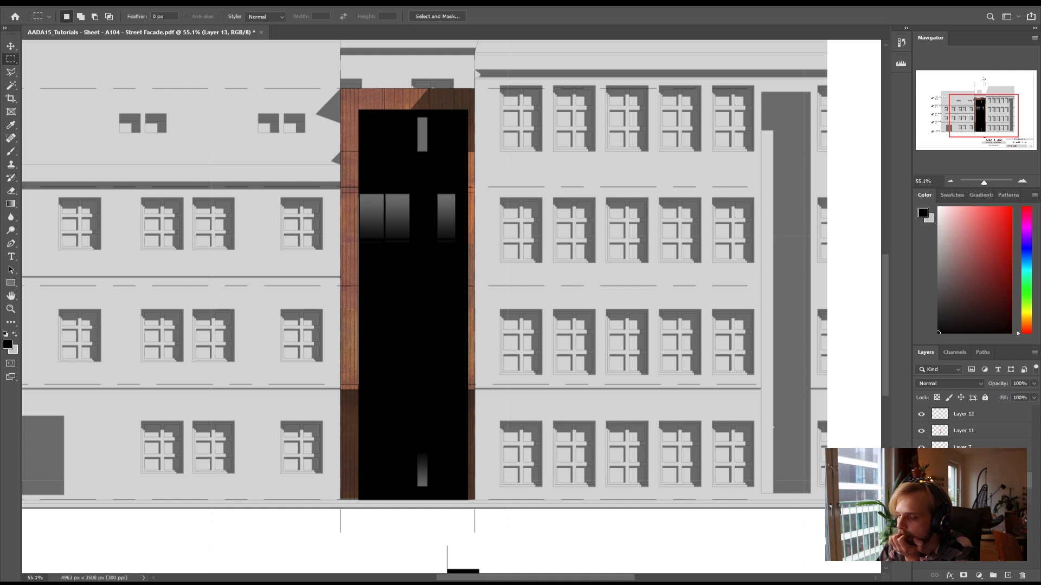
Hide and delete the black-filled Layer 13
left_click(921, 480)
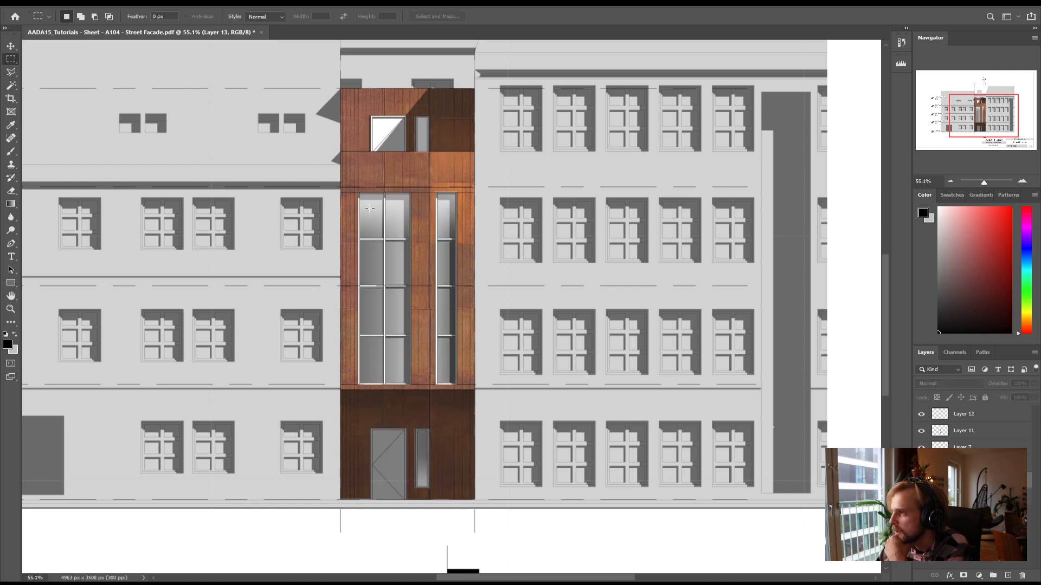
left_click(1023, 576)
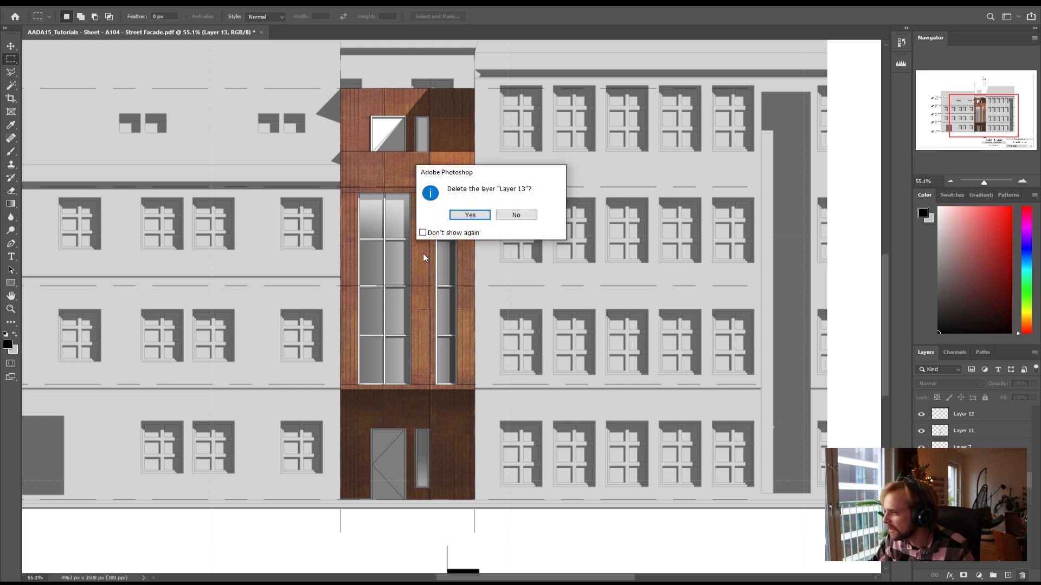
left_click(468, 214)
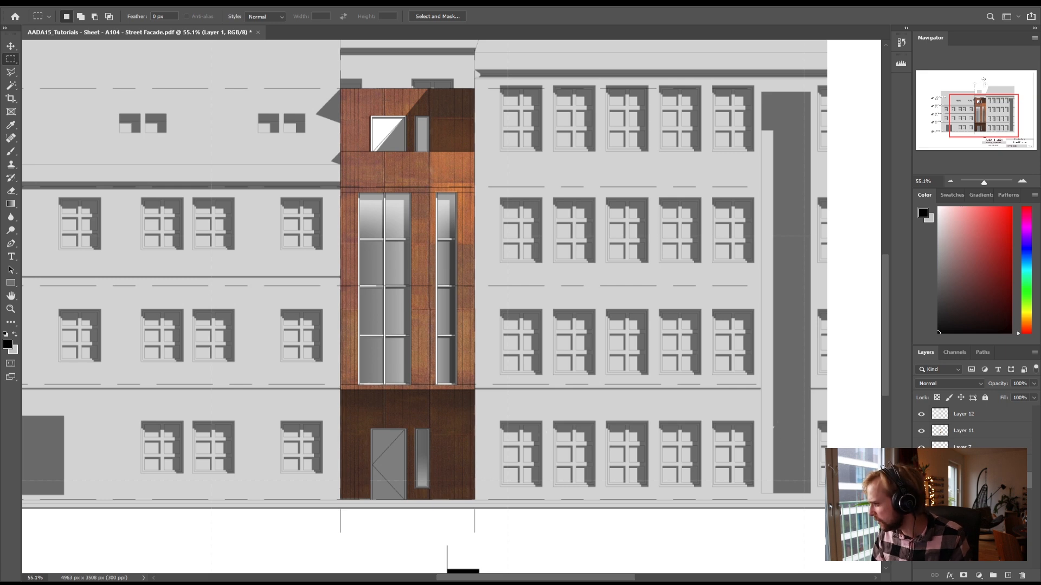
Hide the facade drawing layer, switch to the Magic Wand, and activate Layer 11, toggling its visibility to check its contents
left_click(921, 481)
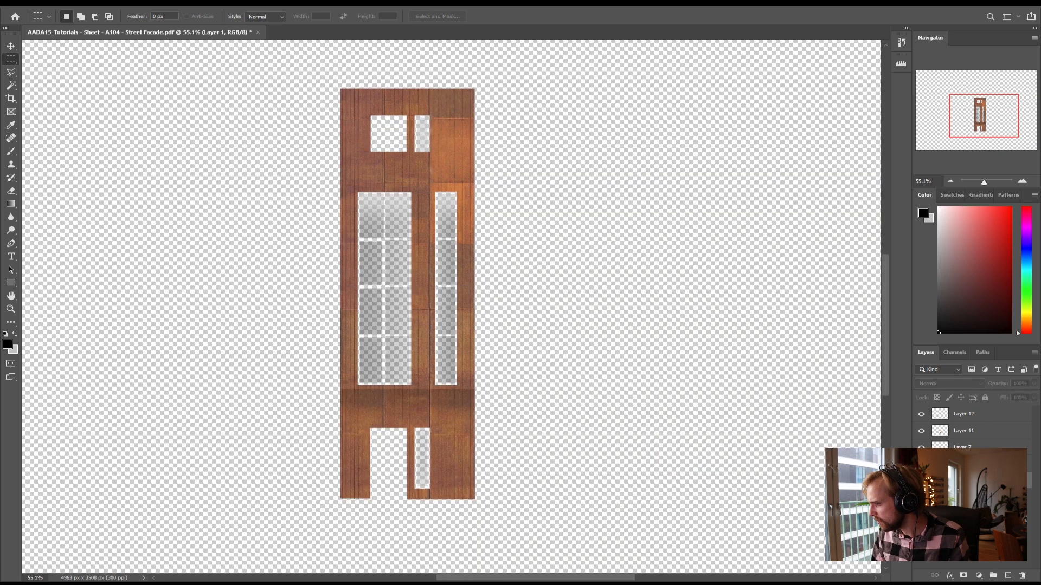
left_click(11, 86)
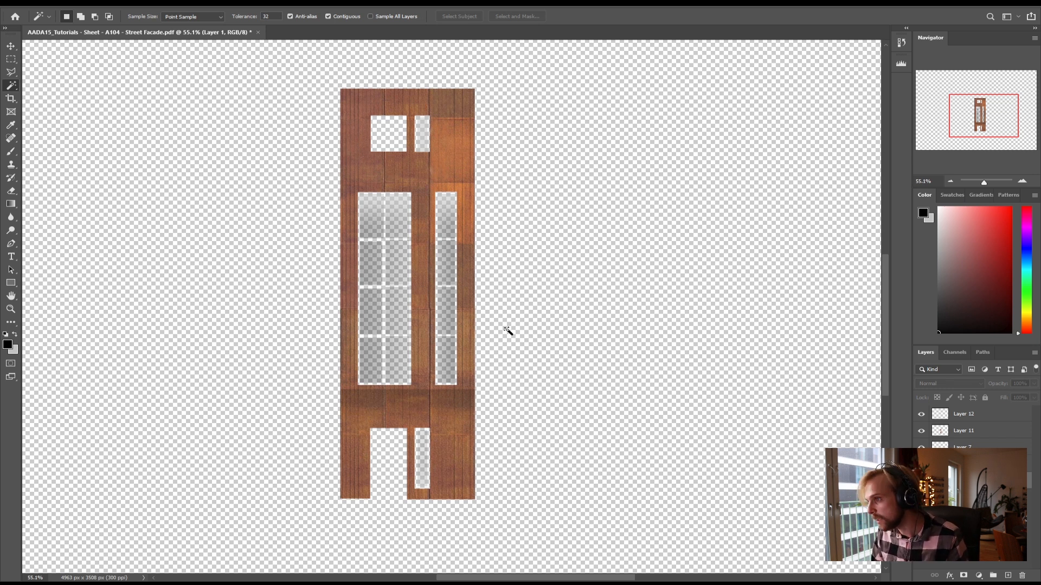
left_click(956, 433)
left_click(920, 431)
left_click(921, 431)
left_click(920, 431)
left_click(922, 430)
left_click(922, 431)
left_click(921, 431)
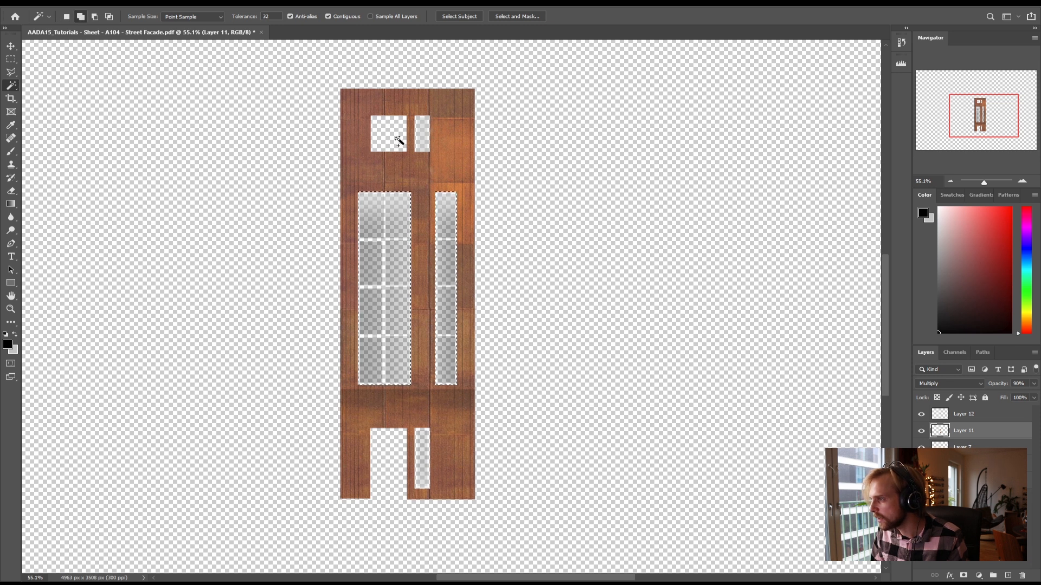
Add the narrow top-floor opening, the door opening and the narrow opening beside it to the Magic Wand selection
left_click(418, 134, "shift")
left_click(398, 459, "shift")
left_click(421, 456, "shift")
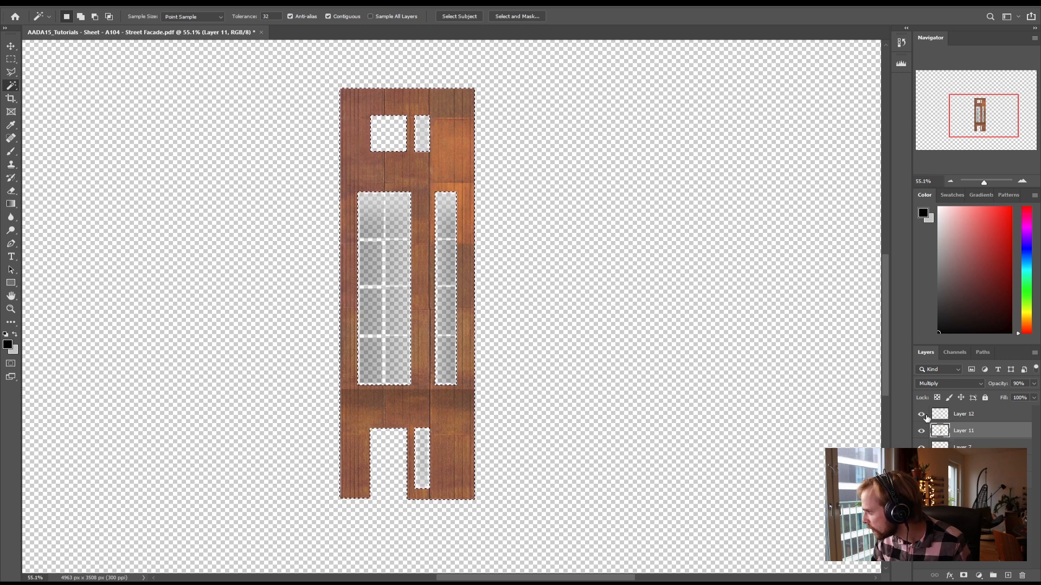
Activate the glass gradient Layer 12 and try subtracting the large window's upper-left pane from the selection with the Magic Wand
left_click(921, 415)
left_click(921, 414)
left_click(968, 414)
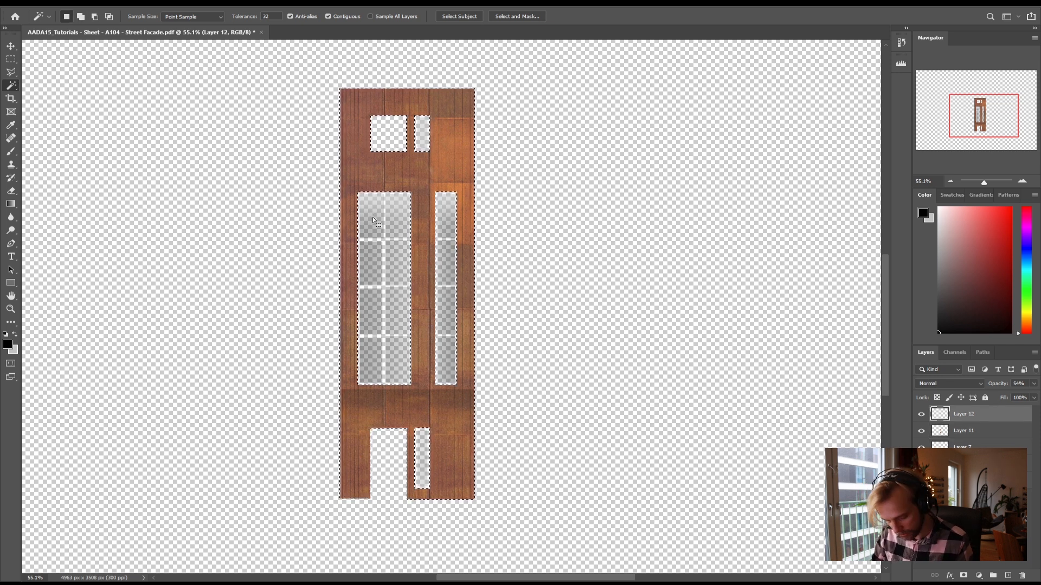
key("shift")
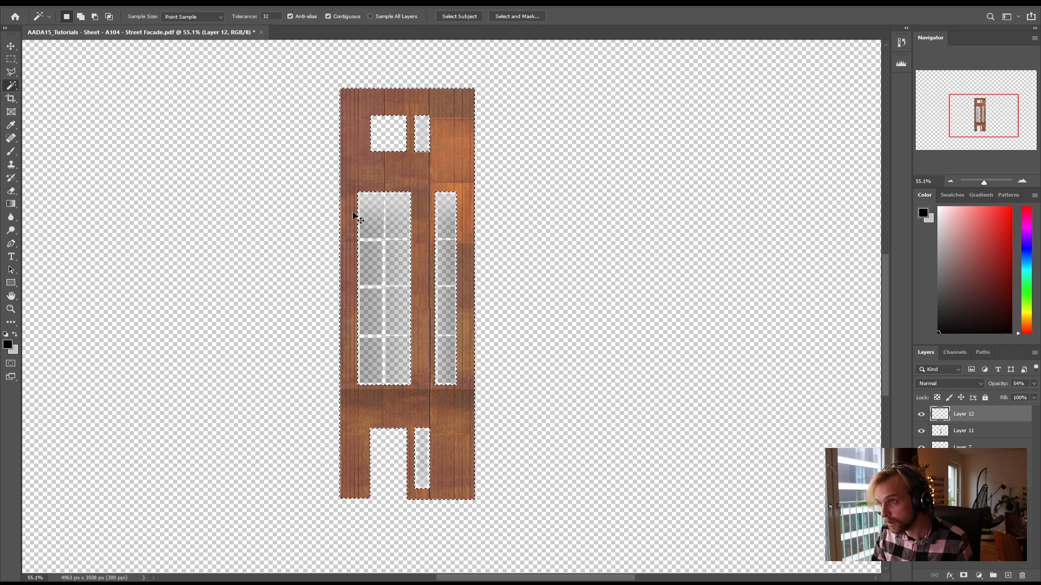
key("shift+alt")
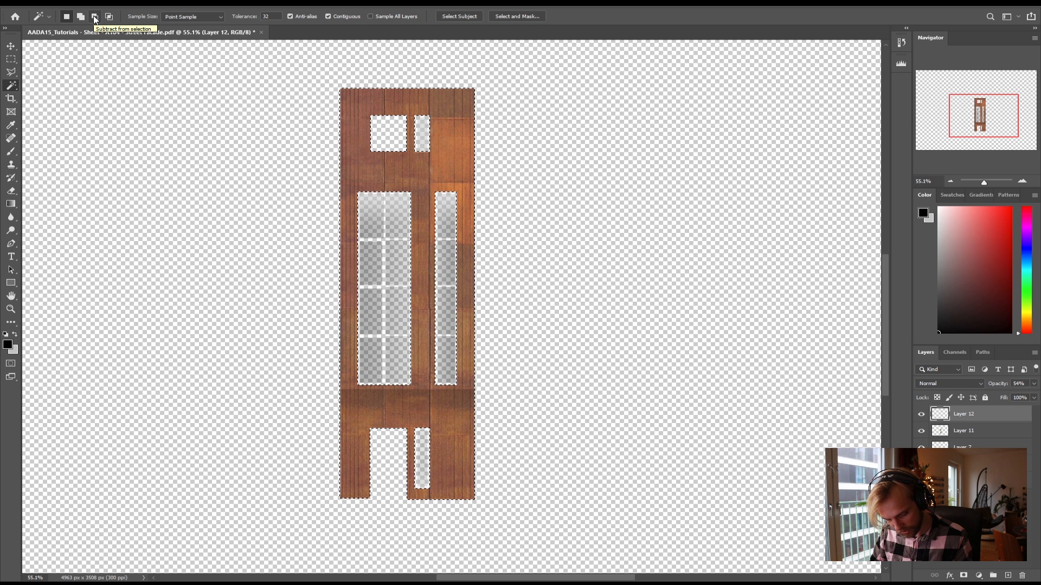
left_click(375, 220, "alt")
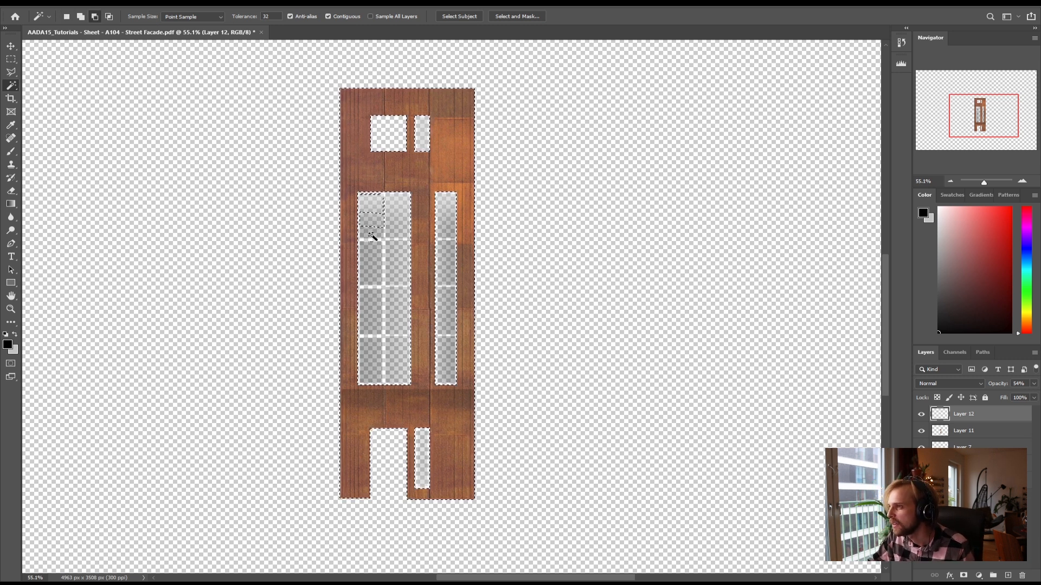
left_click(372, 235, "alt")
Set the Magic Wand tolerance to 100 and subtract the upper four panes of the large window from the selection
left_click(267, 17)
type("100")
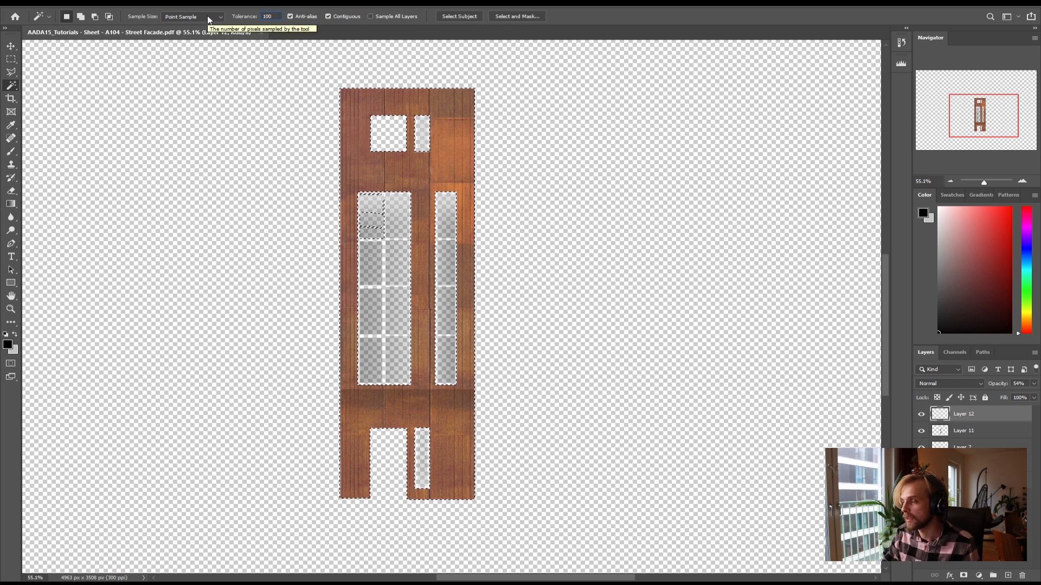
left_click(375, 223, "alt")
left_click(399, 220, "alt")
left_click(395, 258, "alt")
left_click(372, 260, "alt")
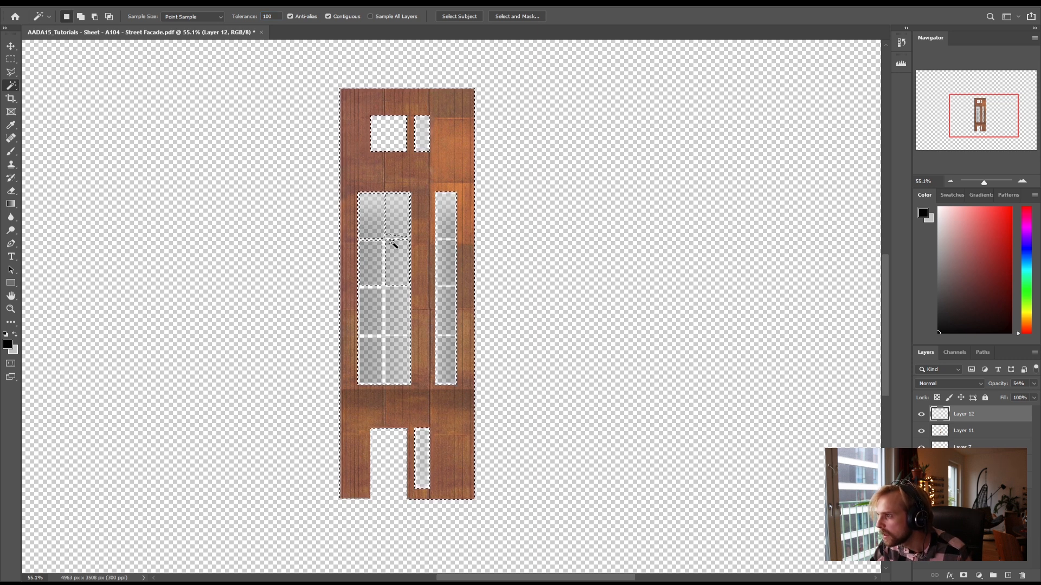
scroll(389, 239, "up", 8, "alt")
left_click(378, 232, "alt")
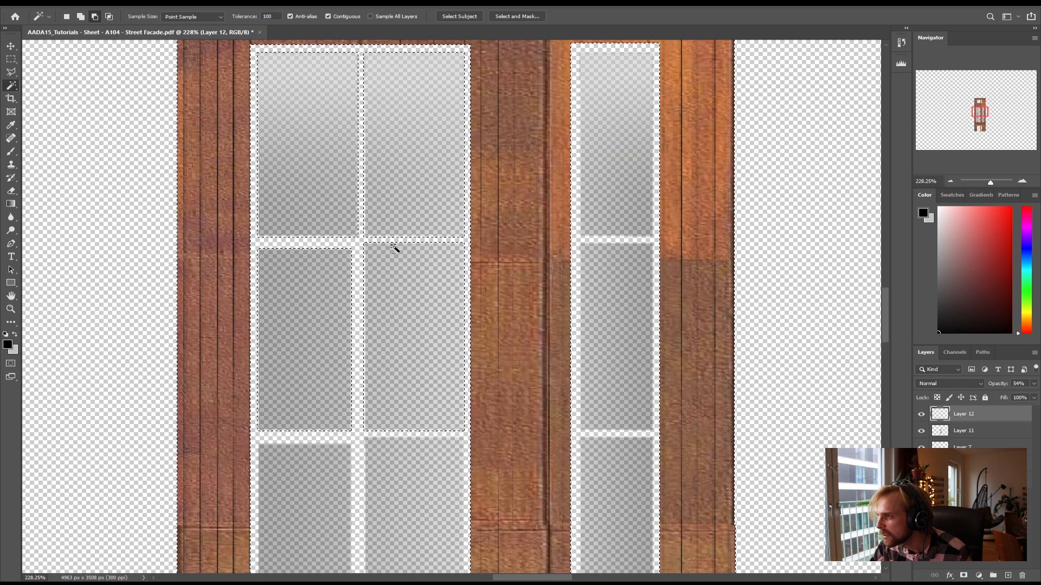
Subtract the lower four panes of the large window and the panes of the tall narrow window from the selection
scroll(402, 249, "down", 4, "alt")
left_click(365, 375, "alt")
left_click(414, 384, "alt")
left_click(403, 499, "alt")
left_click(361, 503, "alt")
left_click(523, 501, "alt")
left_click(512, 414, "alt")
left_click(506, 295, "alt")
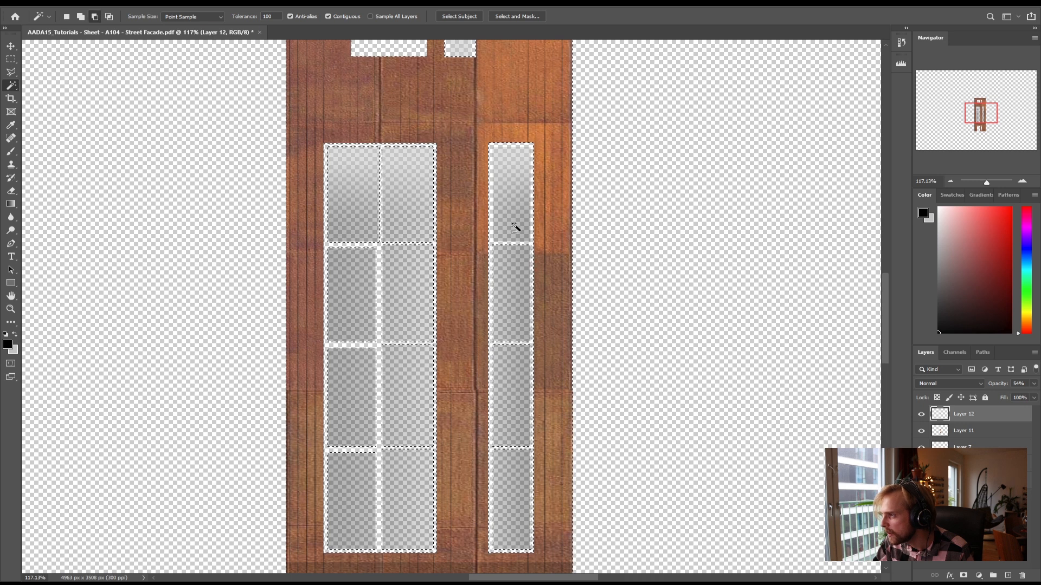
Try to subtract the wide top-floor window opening from the selection
scroll(434, 234, "up", 1)
scroll(433, 235, "up", 5)
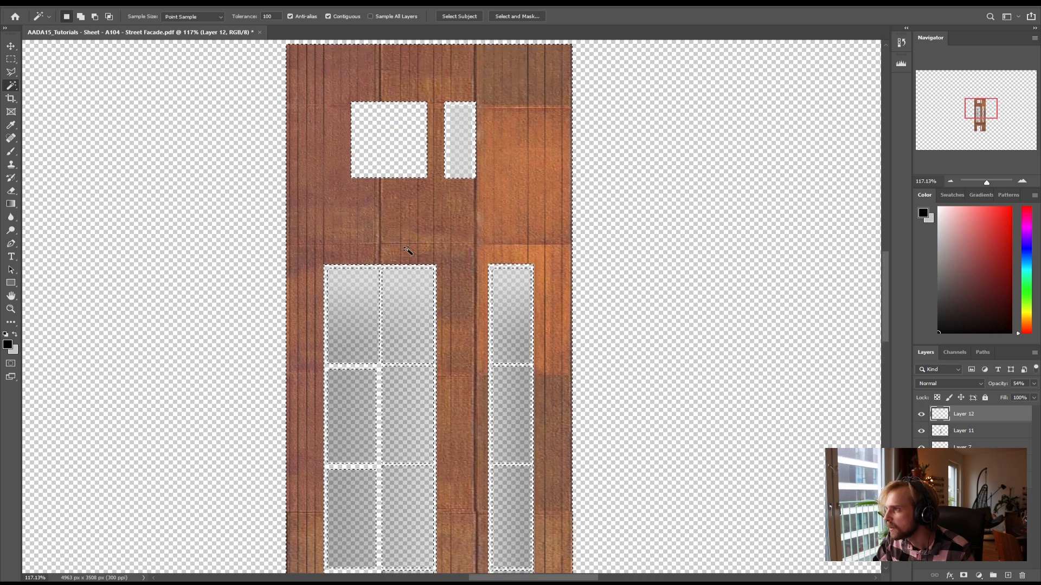
left_click(397, 186, "alt")
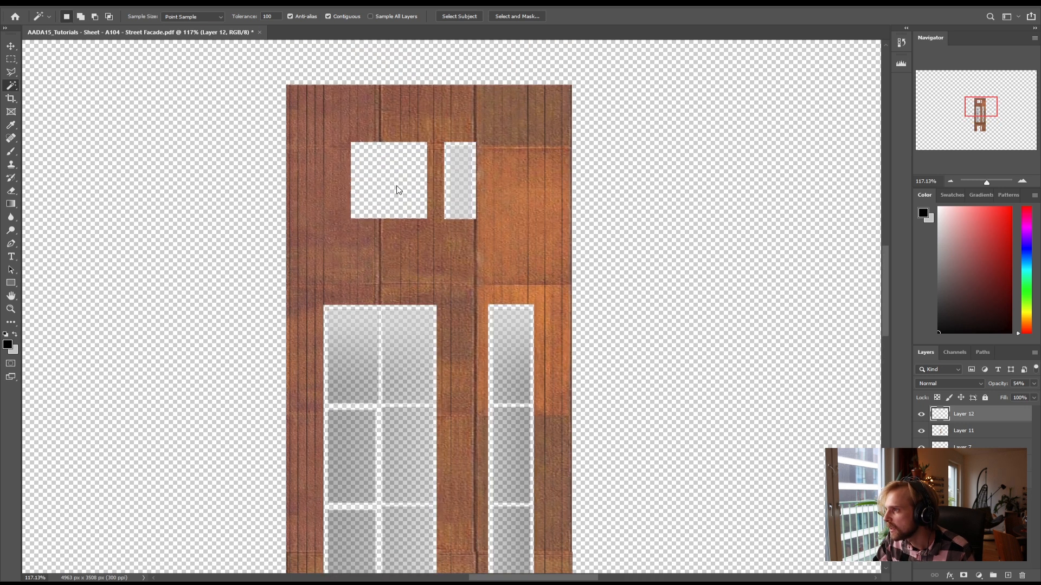
left_click(43, 4)
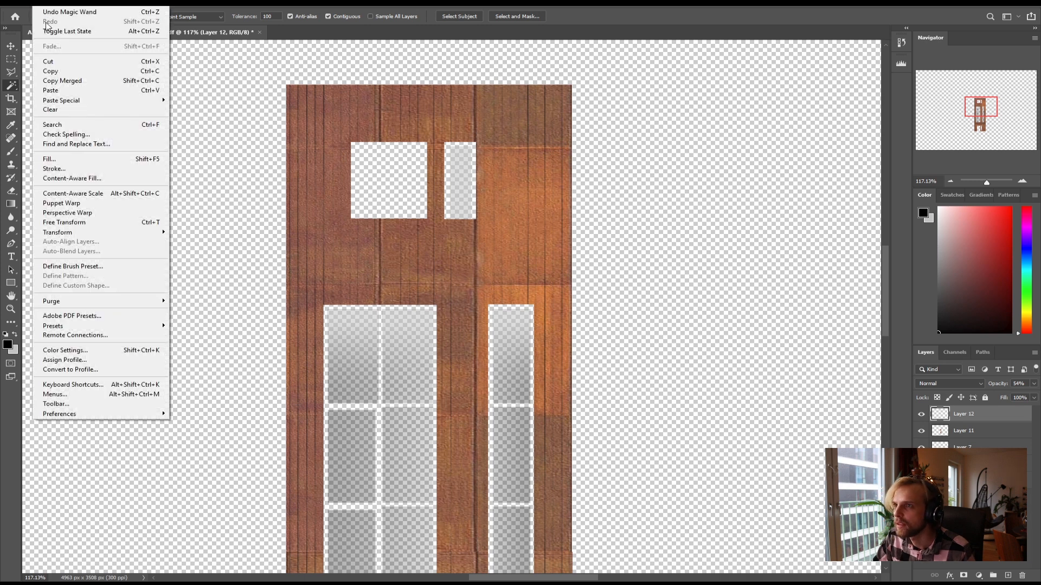
left_click(342, 9)
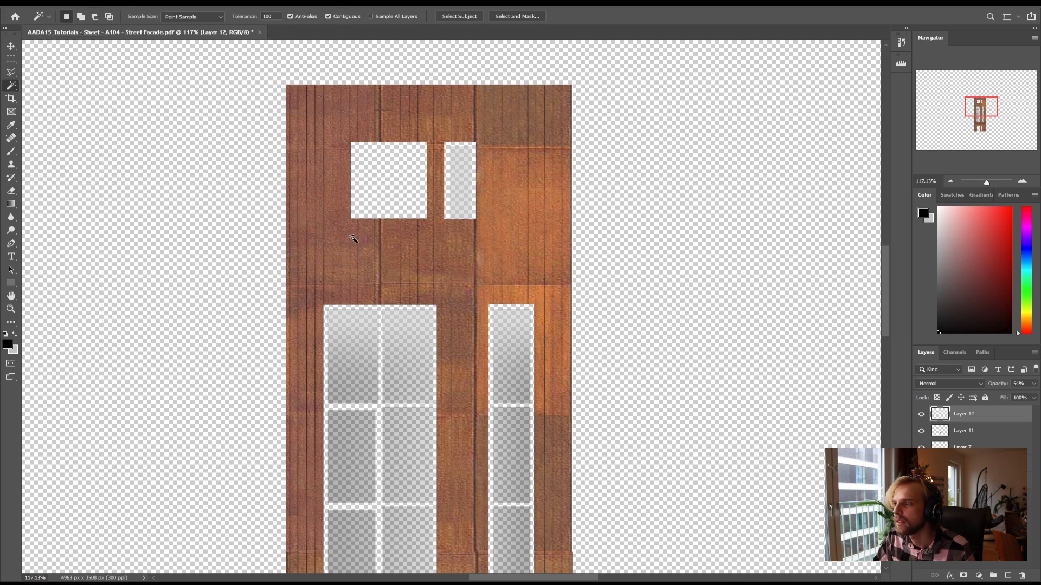
Select the window openings on corten Layer 11 with the Magic Wand, then show the drawing and hide glass gradient Layer 12
scroll(353, 239, "down", 3, "alt")
scroll(353, 238, "down", 1, "alt")
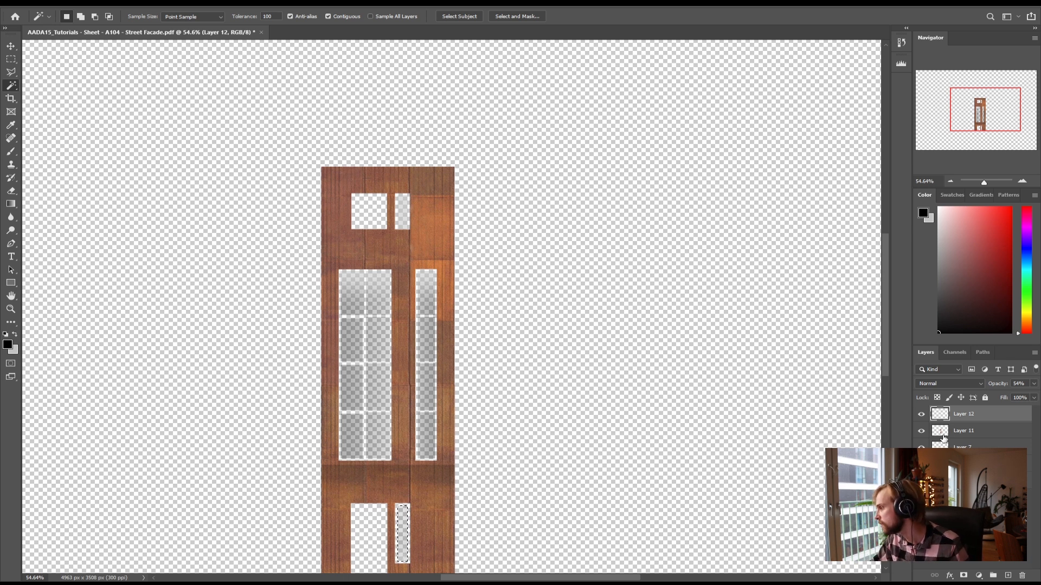
left_click(974, 429)
scroll(381, 328, "down", 2)
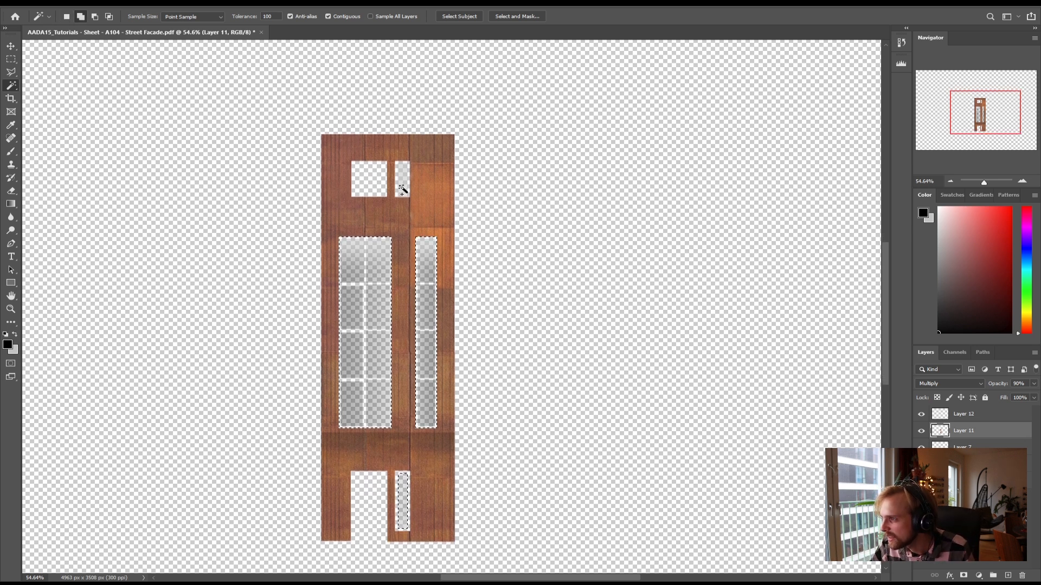
left_click(367, 188, "shift")
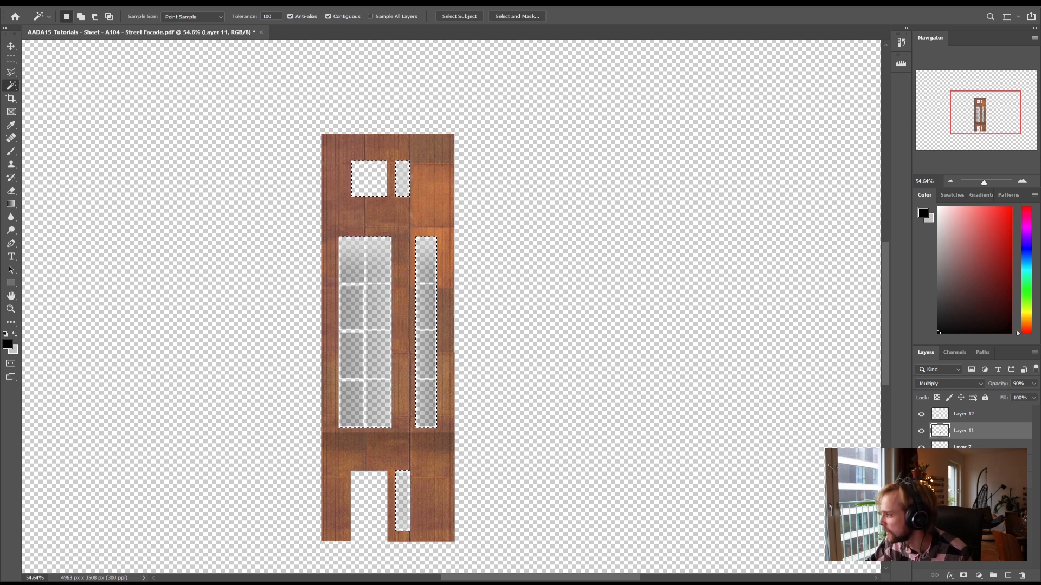
left_click(921, 415)
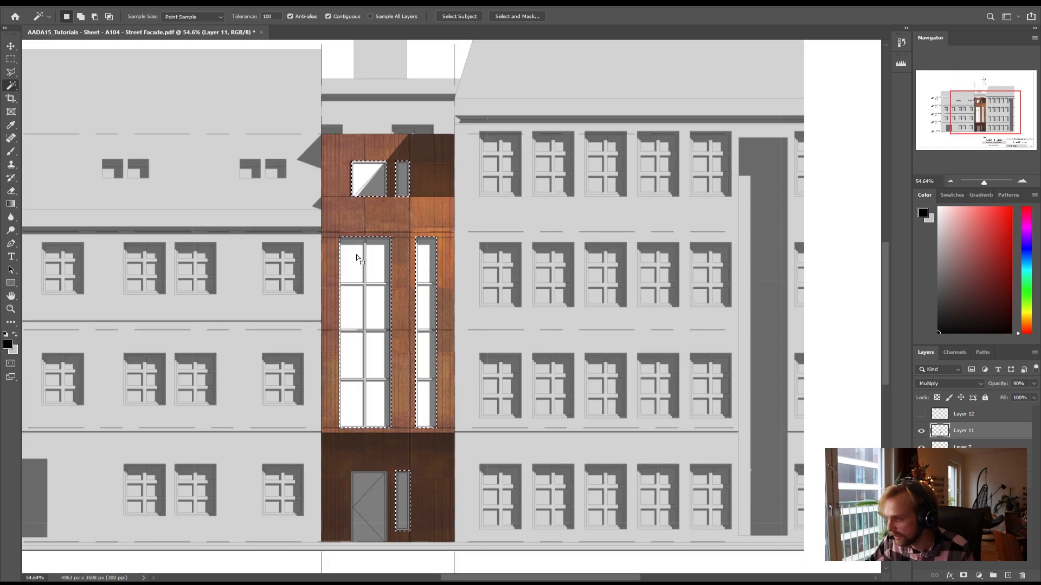
Switch to Layer 1 and subtract the lit window panes and the top-floor opening's glass from the selection
left_click(362, 260, "alt")
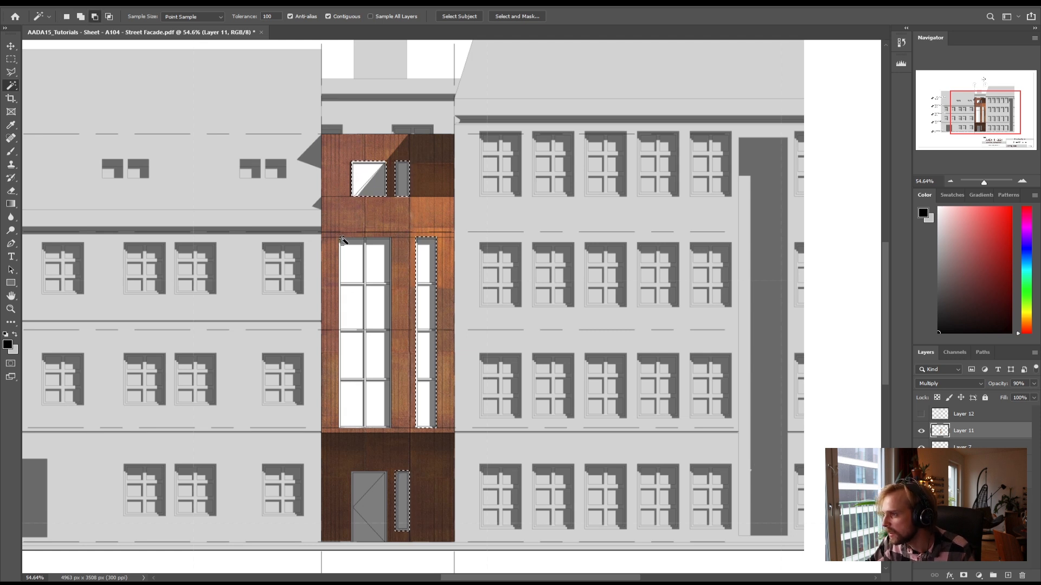
left_click(382, 268, "shift")
left_click(968, 481)
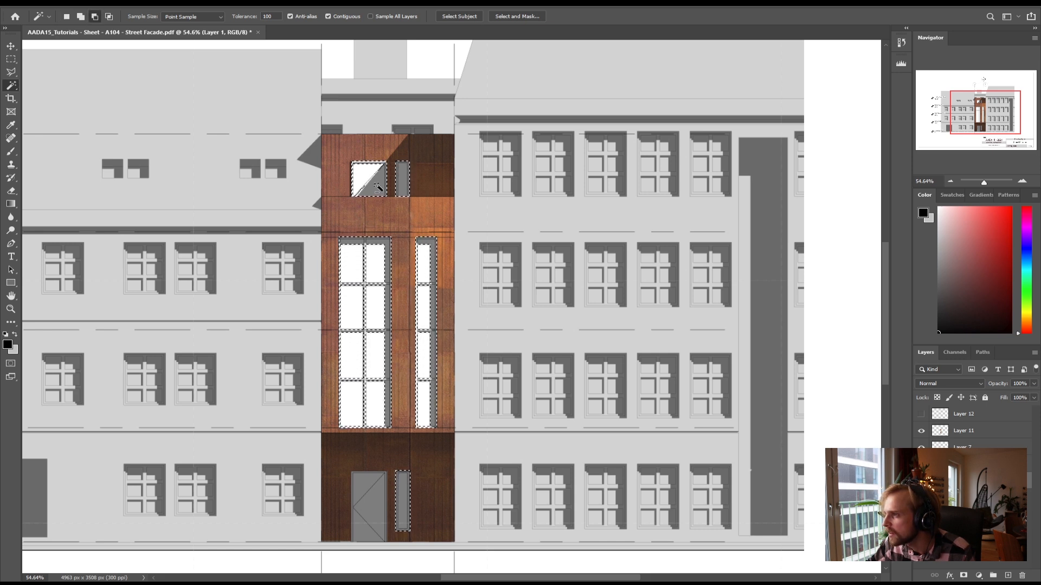
scroll(366, 181, "up", 10, "alt")
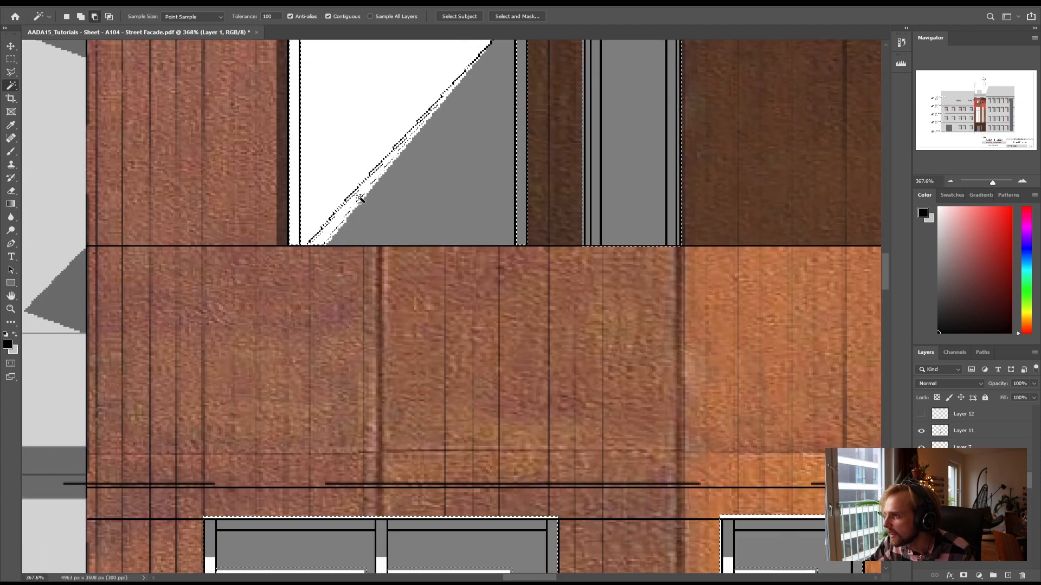
scroll(379, 205, "down", 5, "alt")
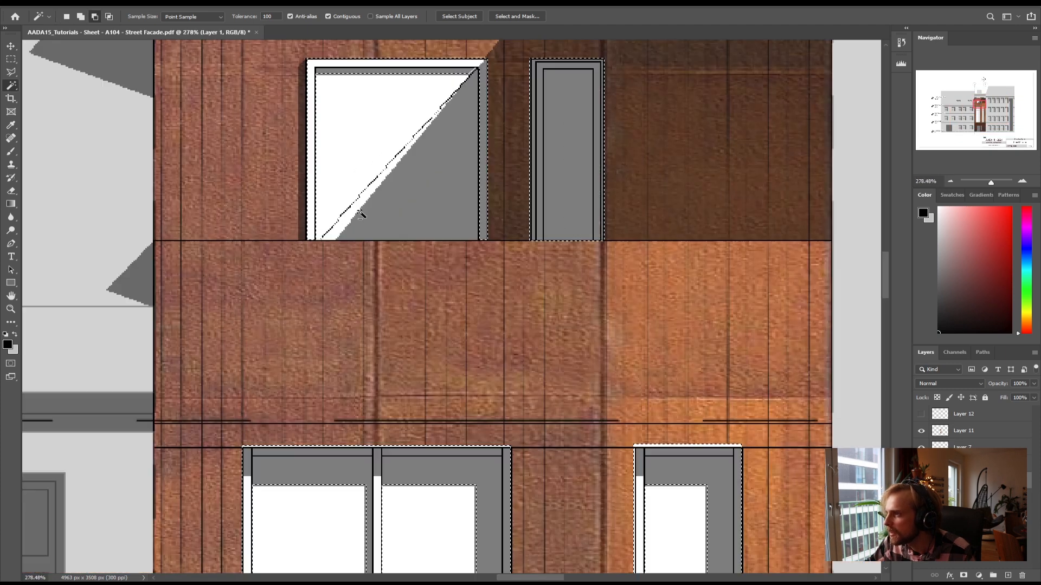
scroll(482, 271, "down", 5)
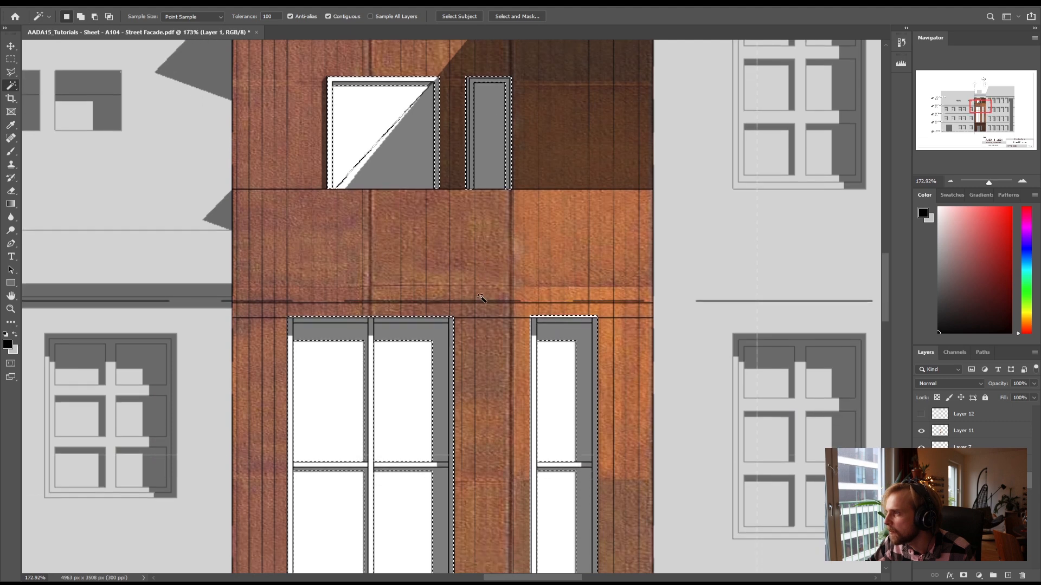
Subtract the shaded parts of the tall narrow window's upper panes from the selection
left_click(574, 247, "alt")
left_click(582, 394, "alt")
scroll(583, 398, "down", 5)
left_click(581, 403, "alt")
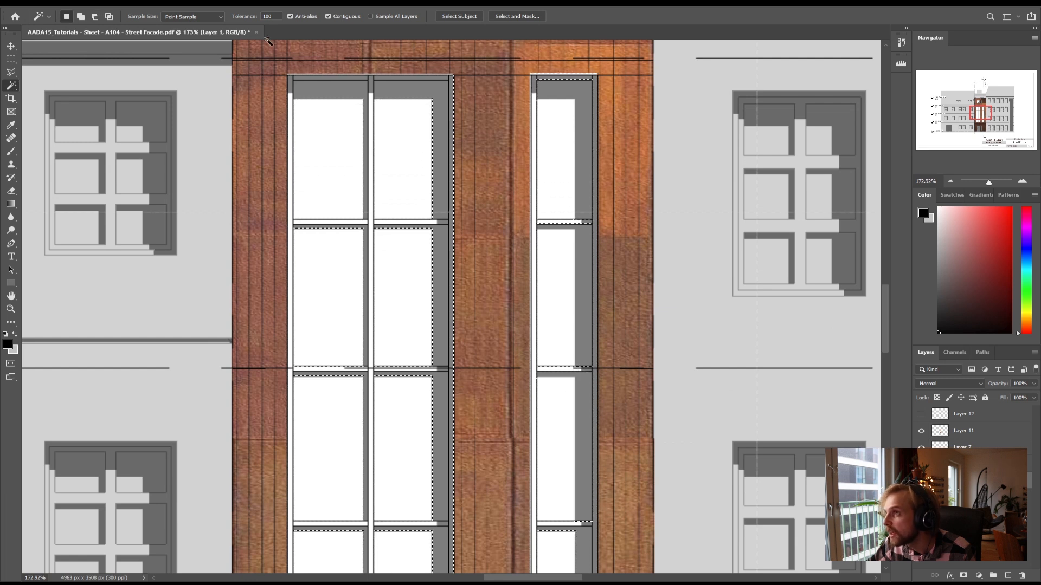
Set the Magic Wand tolerance to 32 and subtract the remaining shaded pane areas of the large and tall narrow windows
double_click(268, 16)
type("32")
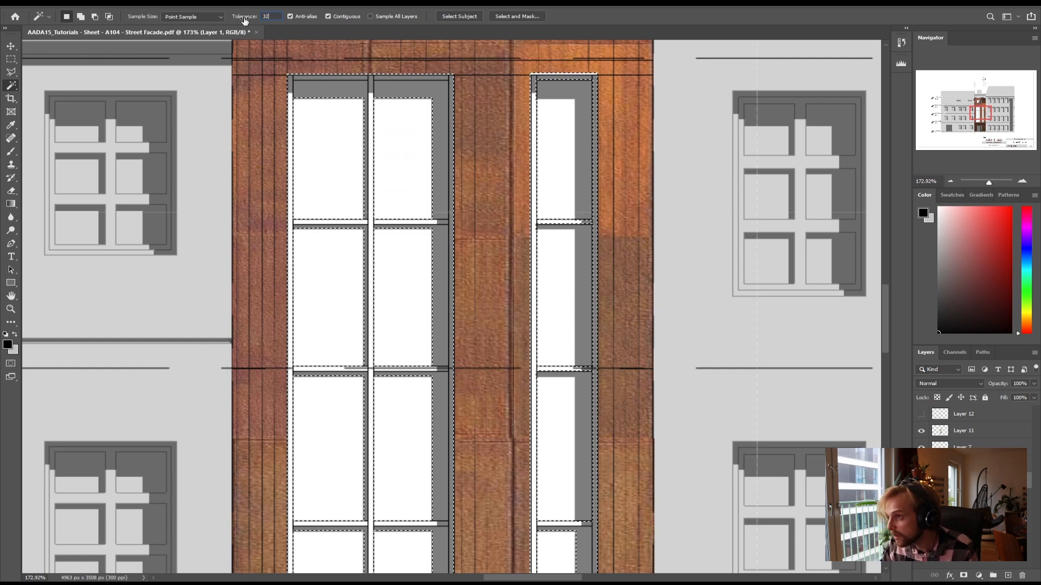
left_click(341, 92, "alt")
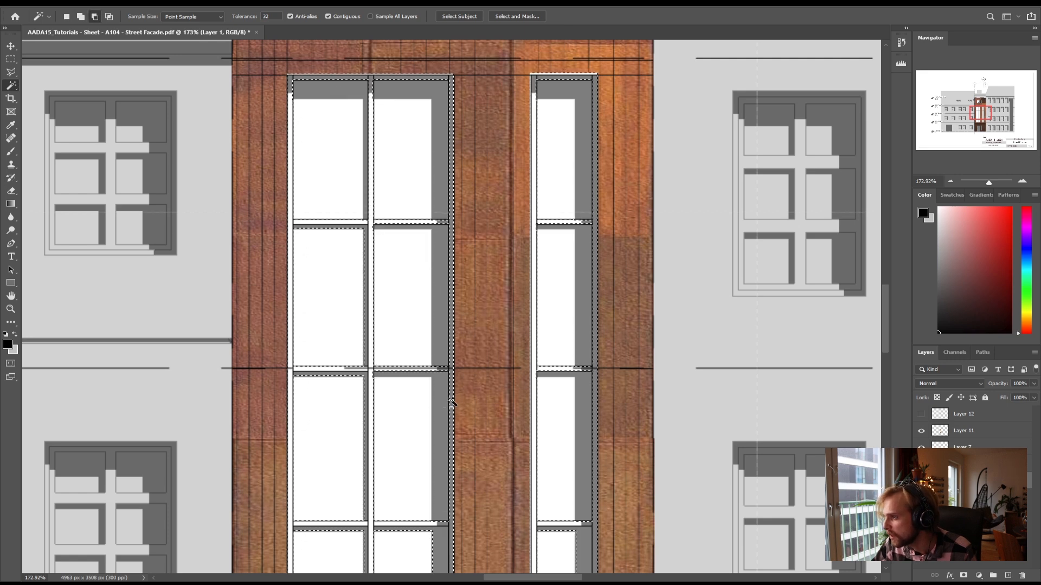
scroll(444, 407, "down", 5)
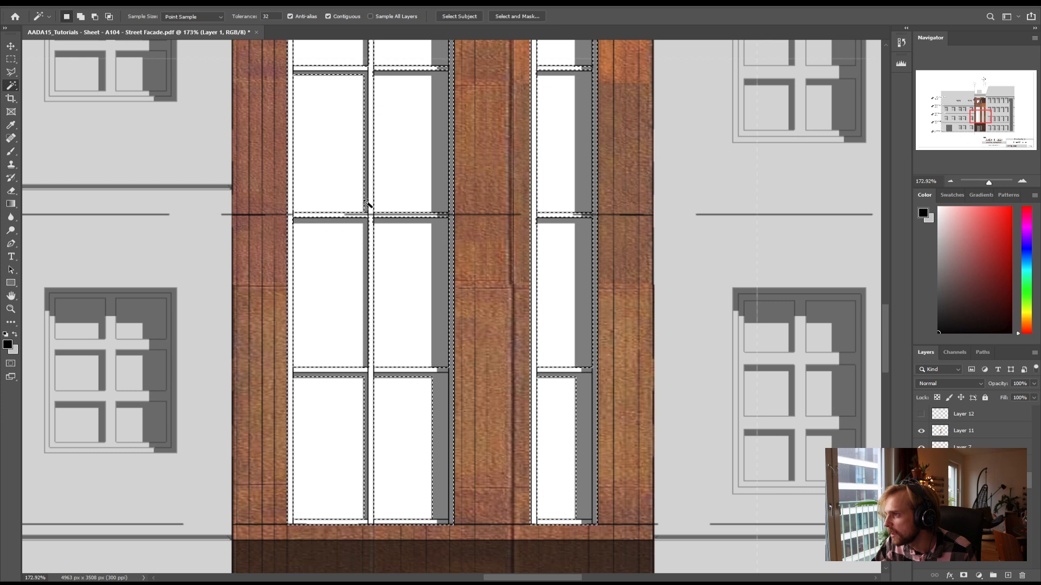
left_click(381, 379, "shift")
left_click(379, 376, "alt")
left_click(585, 393, "alt")
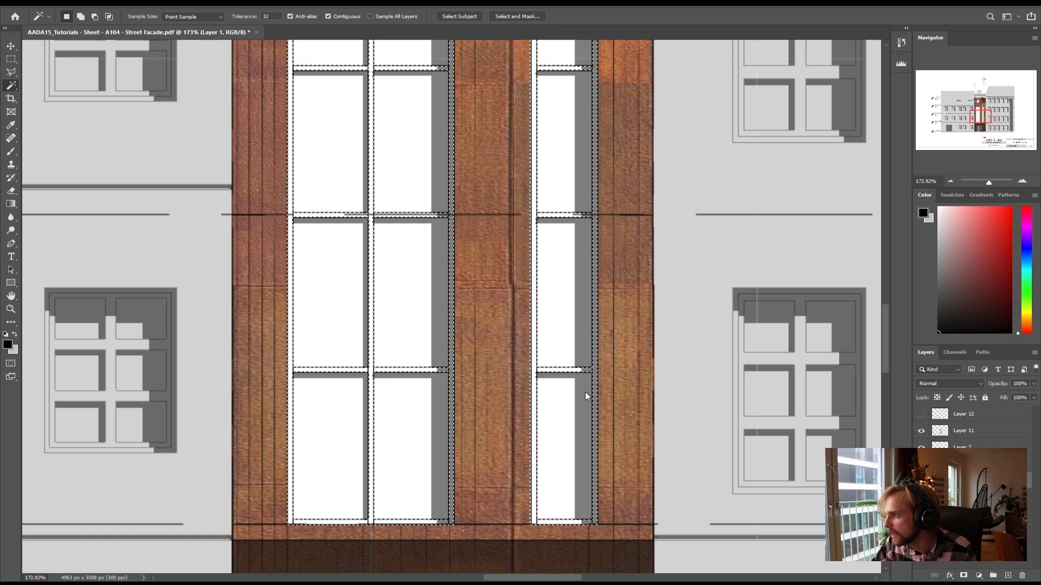
Fill the selected window frames with black on a new layer, then clear the selection
scroll(466, 340, "down", 2, "alt")
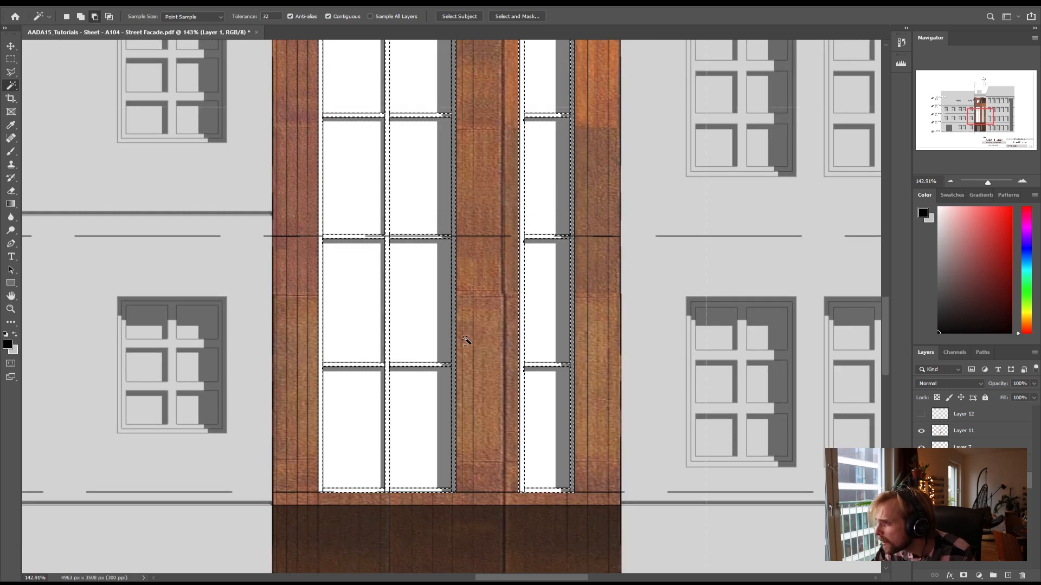
scroll(466, 341, "up", 4)
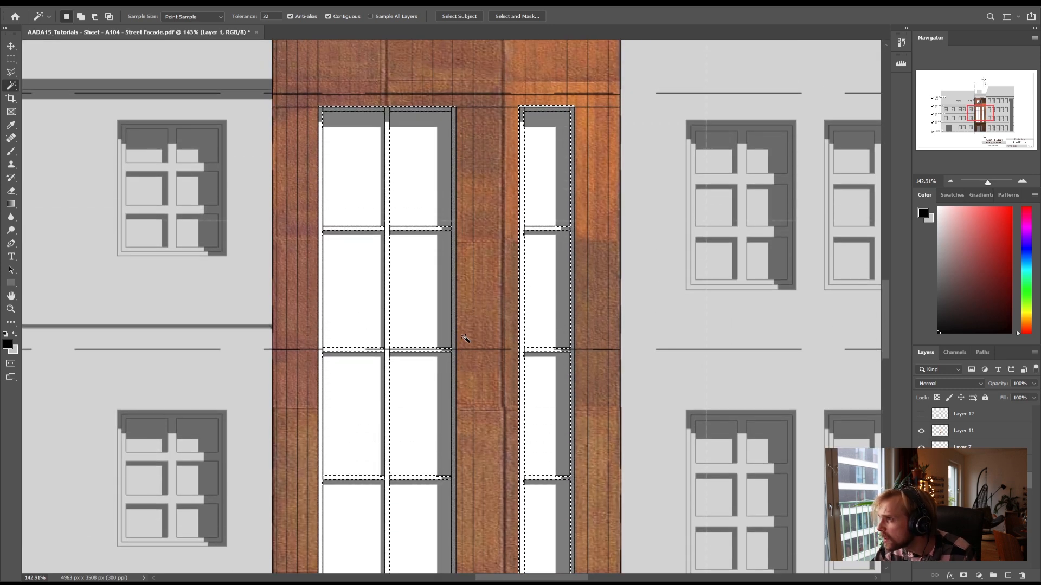
scroll(466, 341, "down", 3, "alt")
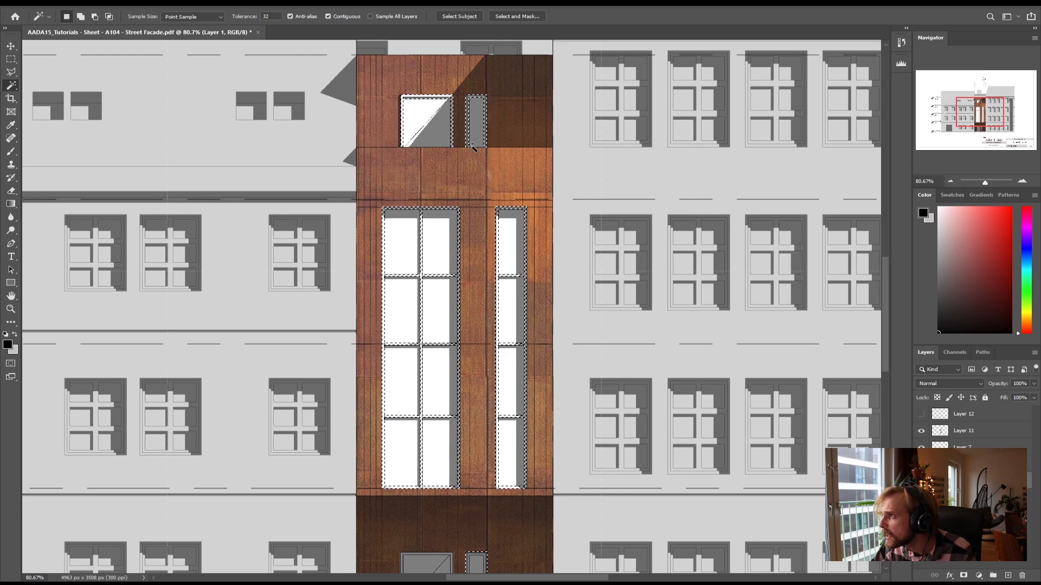
scroll(474, 145, "down", 5)
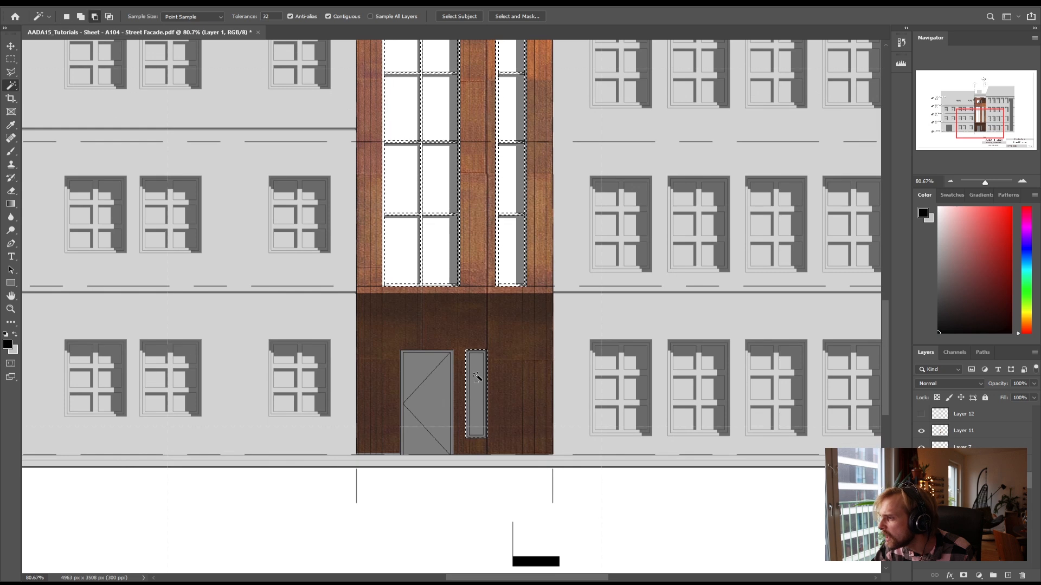
scroll(463, 301, "down", 1, "alt")
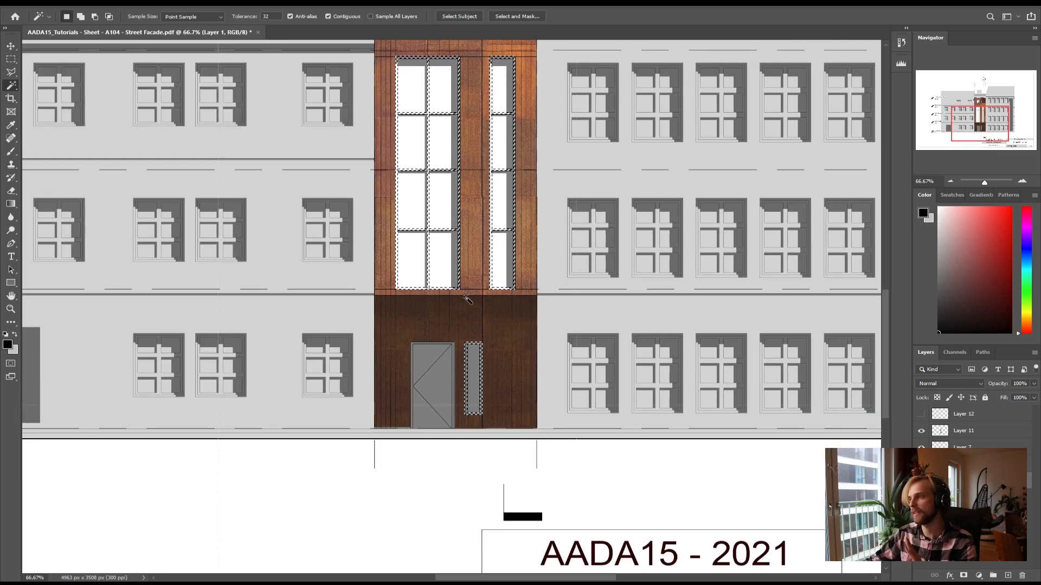
scroll(475, 303, "up", 2)
scroll(486, 307, "up", 1)
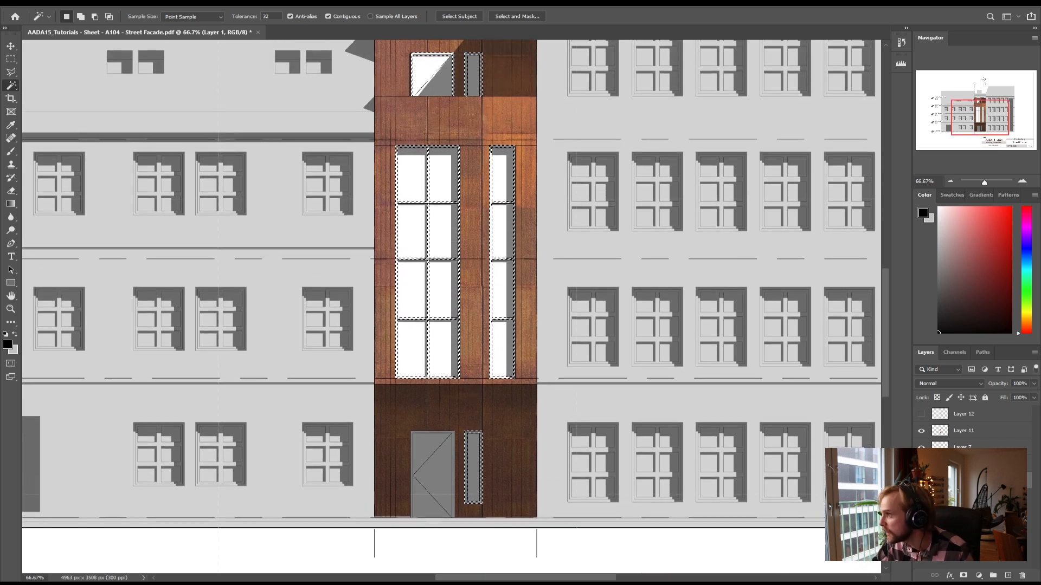
left_click(1008, 576)
key("i")
key("shift+F5")
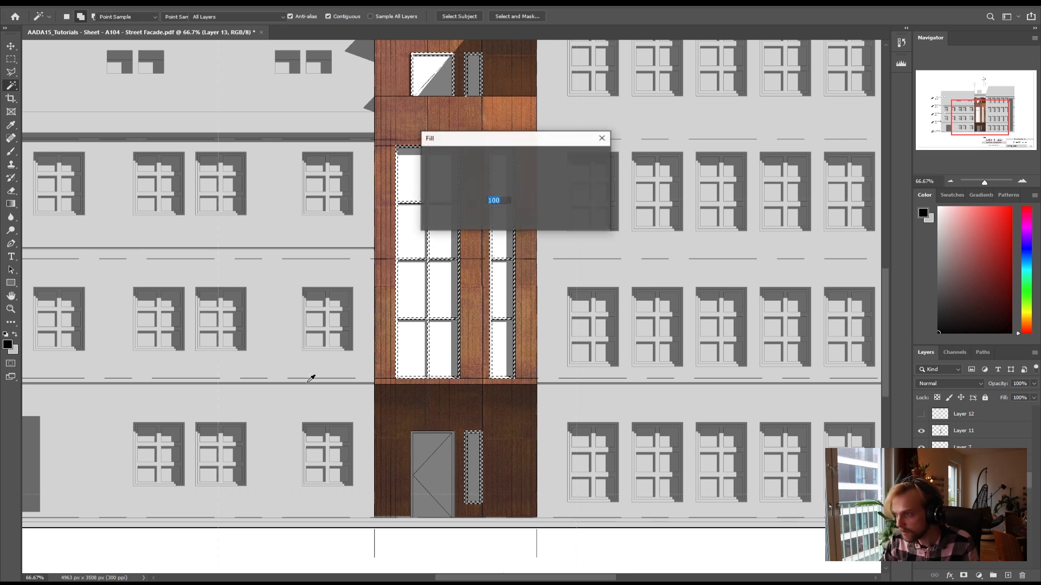
key("Return")
key("w")
key("ctrl+d")
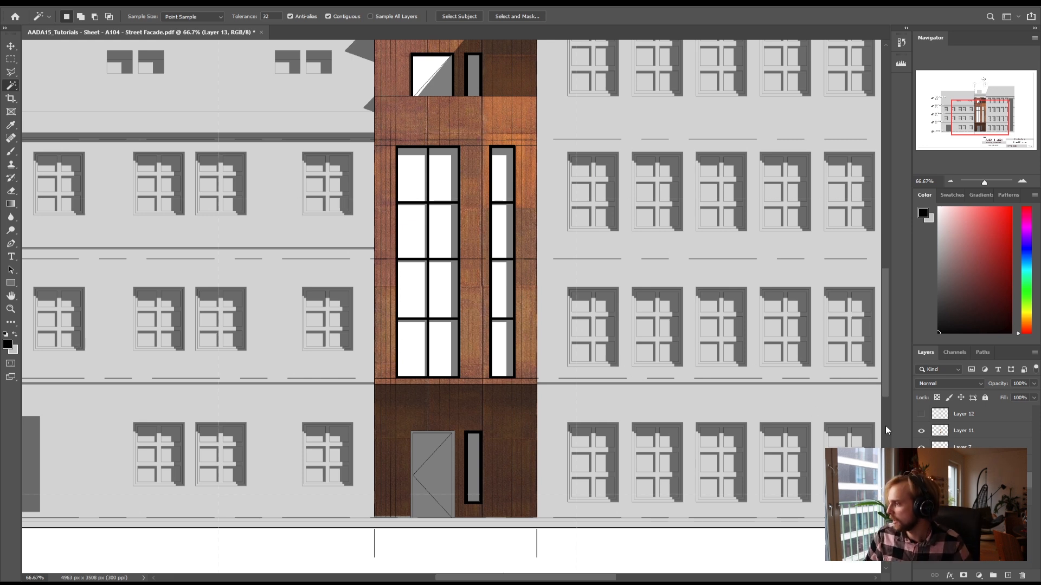
Show glass gradient Layer 12 again and lower the black frame layer's opacity to 66%
left_click(922, 415)
scroll(547, 410, "up", 3)
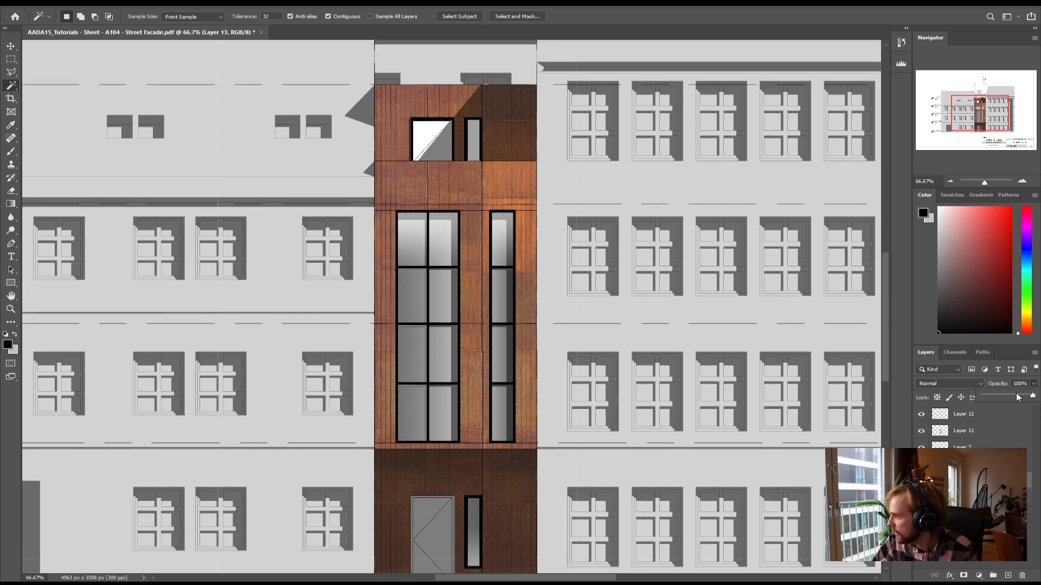
left_click_drag(1015, 398, 1017, 397)
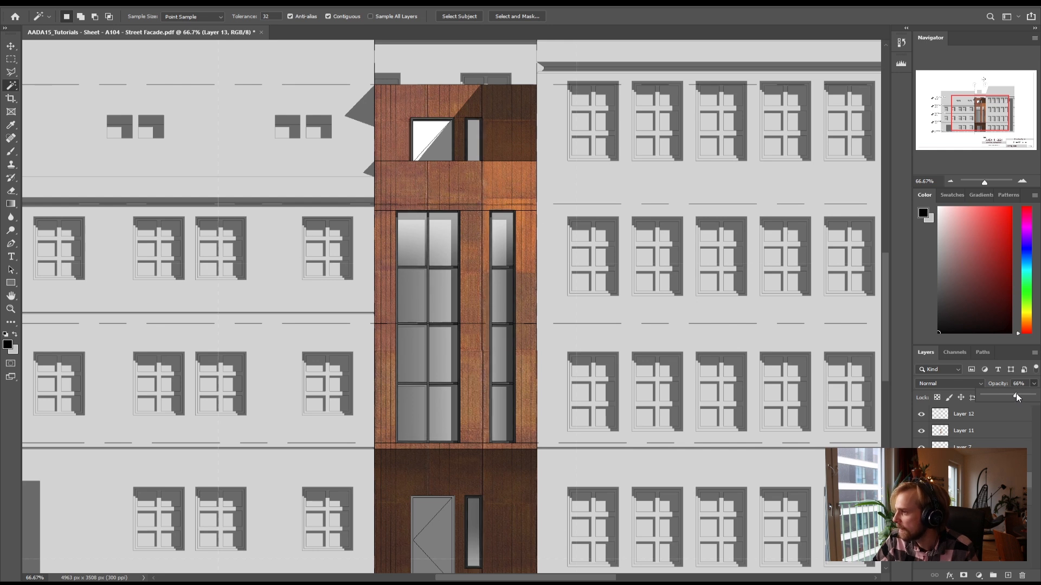
Try to select the entrance door's frame with the Magic Wand on Layer 13, then on Layer 1
scroll(412, 380, "down", 3)
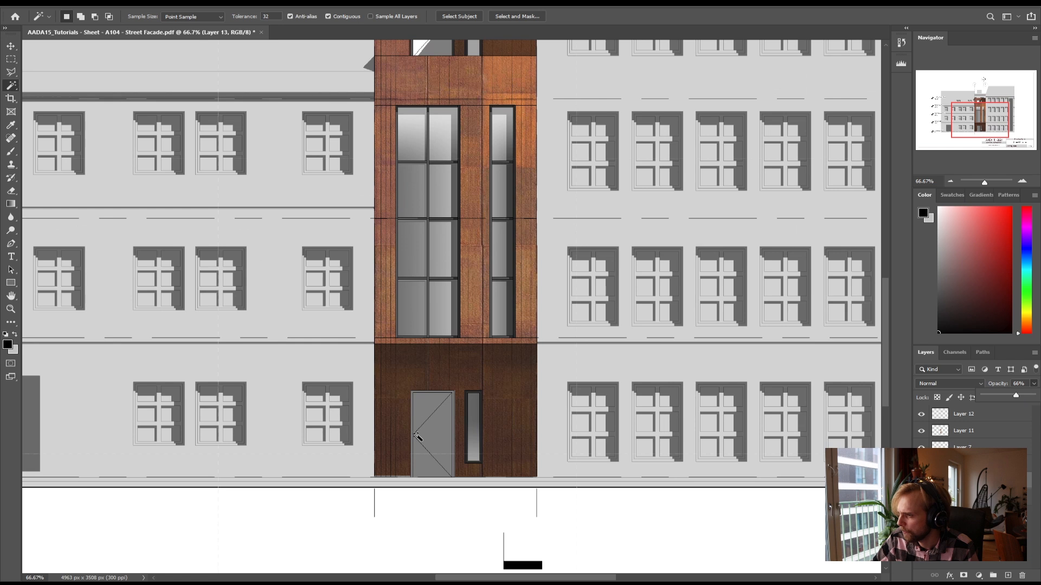
left_click(433, 452)
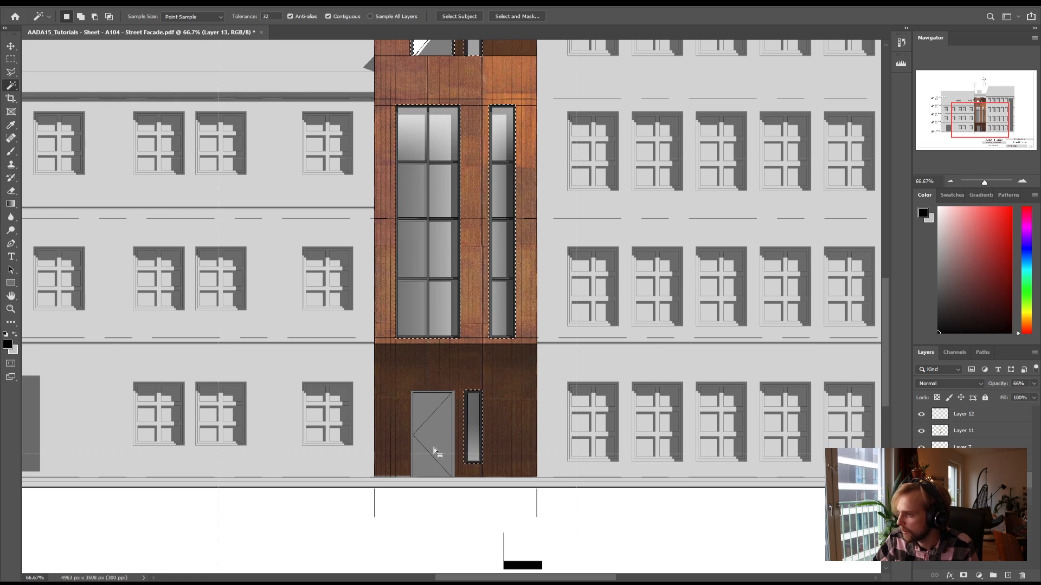
scroll(443, 412, "up", 3)
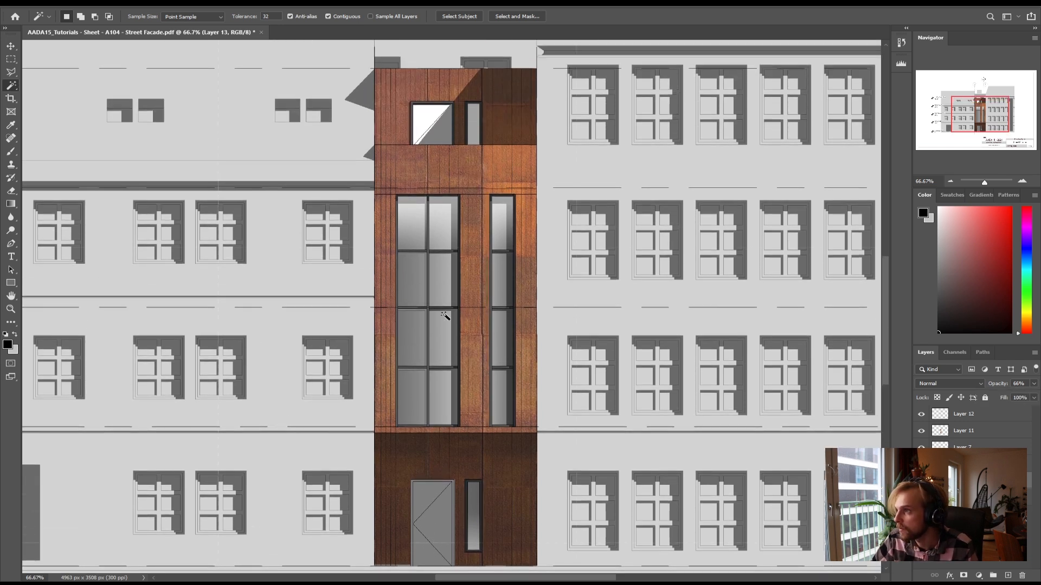
scroll(434, 217, "down", 2)
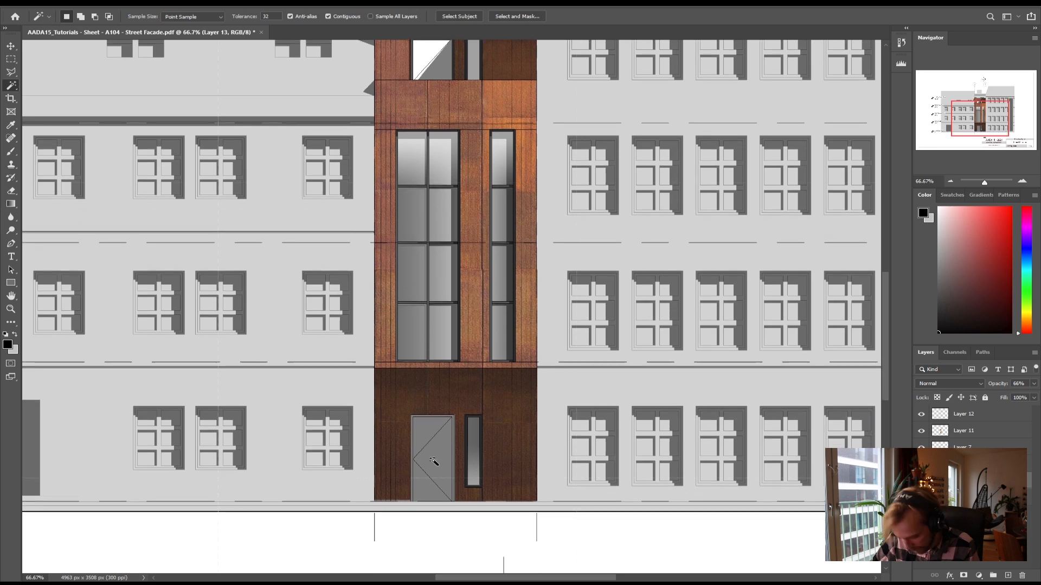
scroll(410, 441, "up", 3, "alt")
scroll(410, 441, "up", 2, "alt")
left_click(387, 362)
left_click(963, 498)
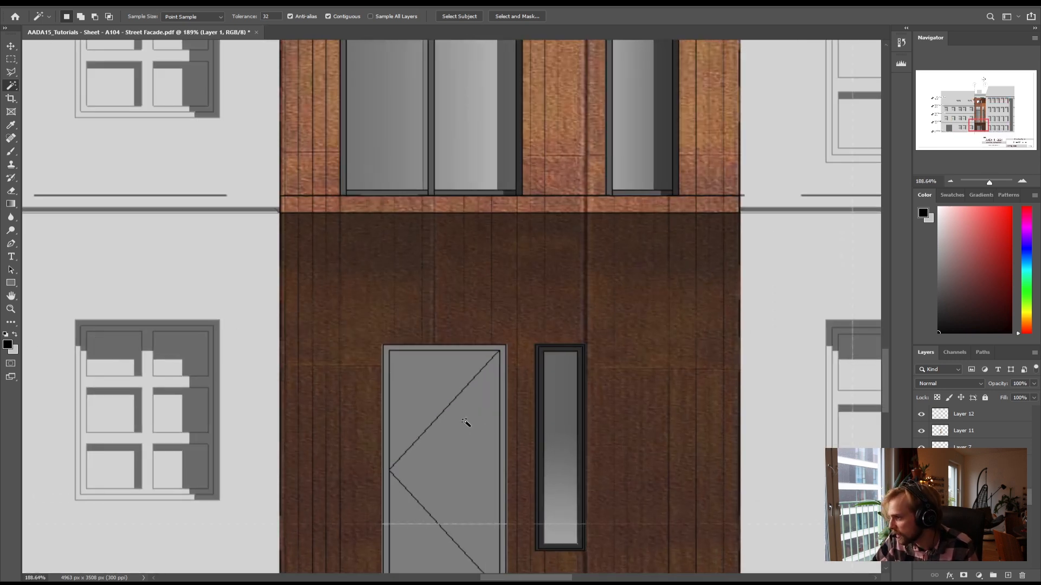
left_click(438, 353)
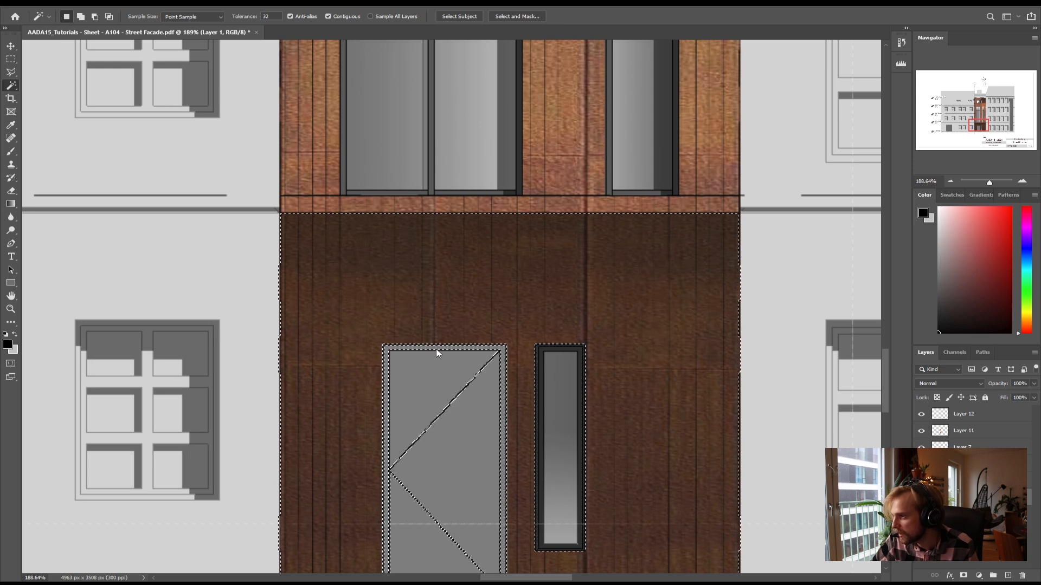
Select the entrance door's frame with the Rectangular Marquee from two jamb strips and a head strip 6 px high, trimming the excess outer edge
scroll(434, 355, "down", 3)
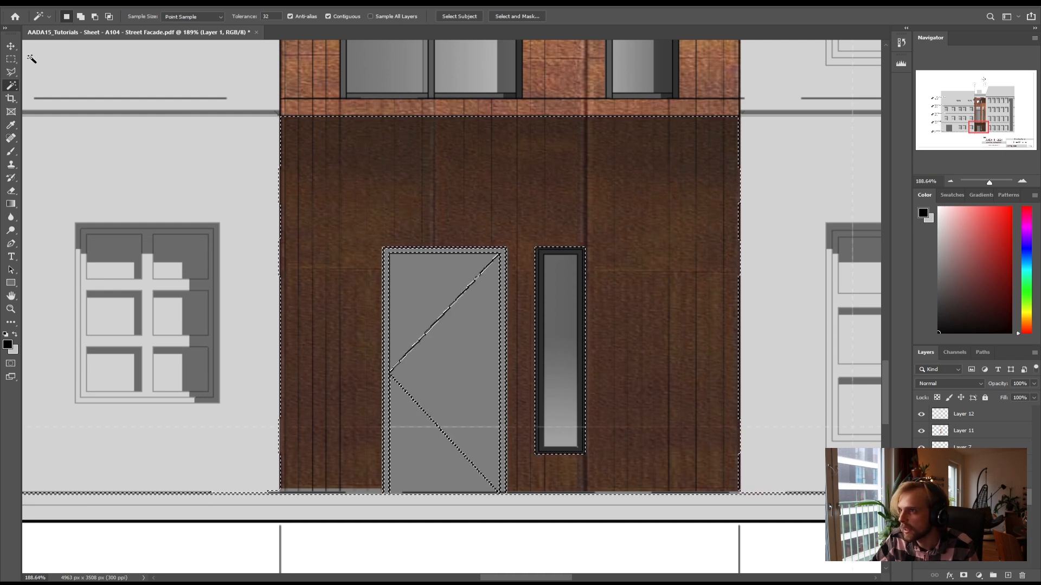
left_click(11, 59)
left_click(411, 256)
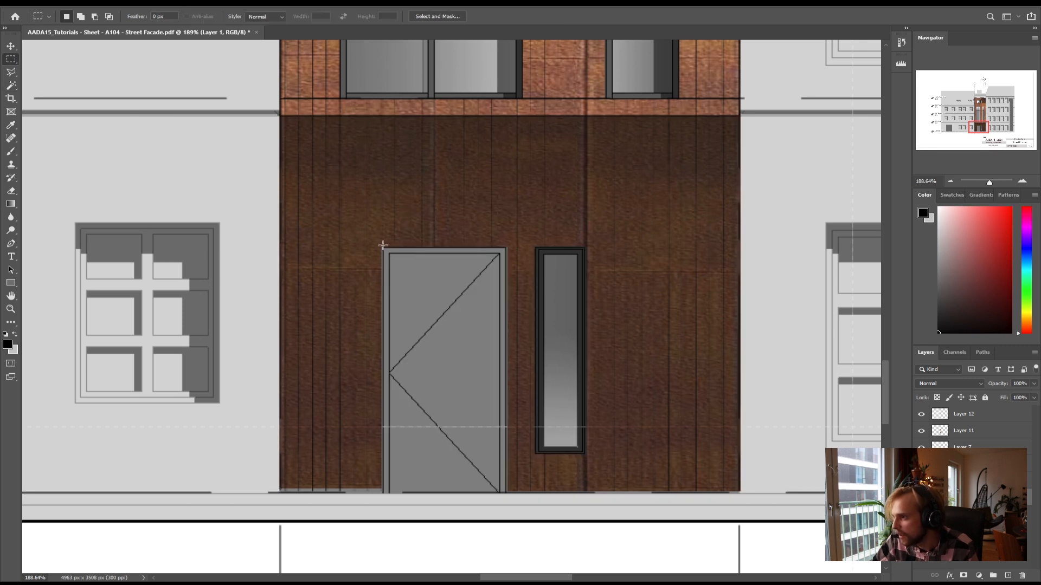
left_click_drag(382, 248, 389, 494)
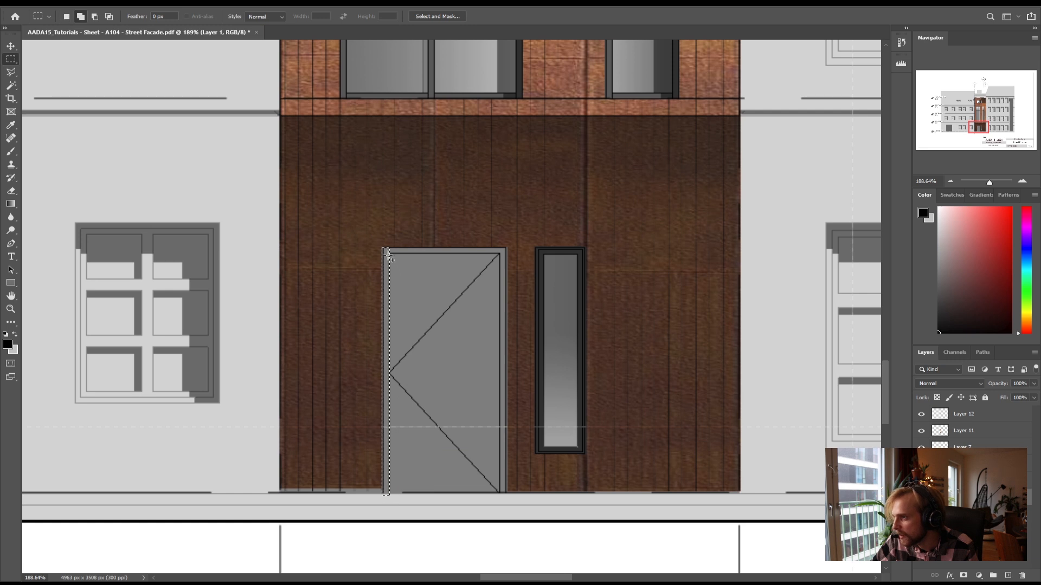
left_click_drag(391, 250, 508, 254)
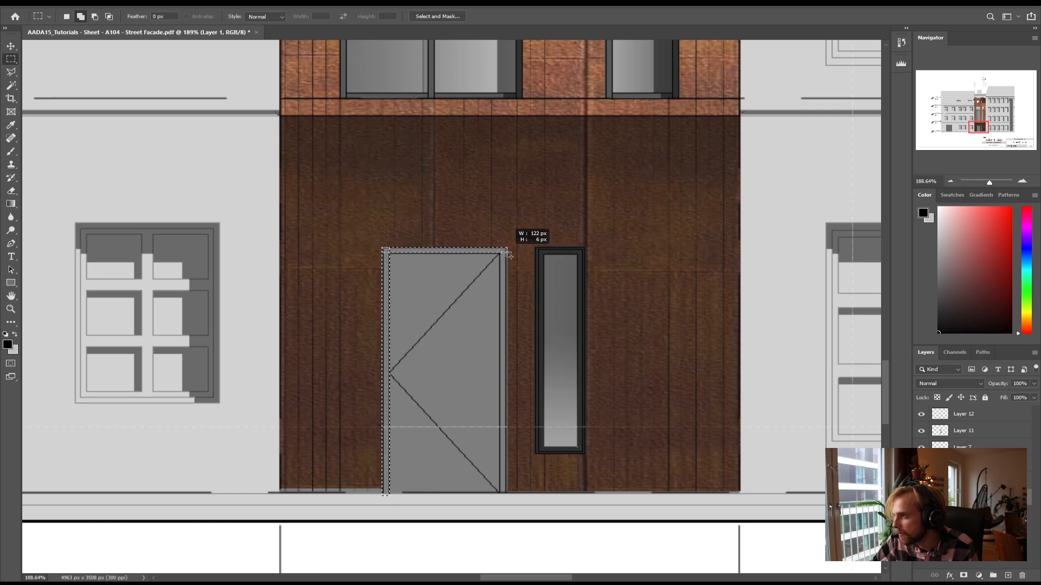
left_click_drag(507, 248, 502, 492)
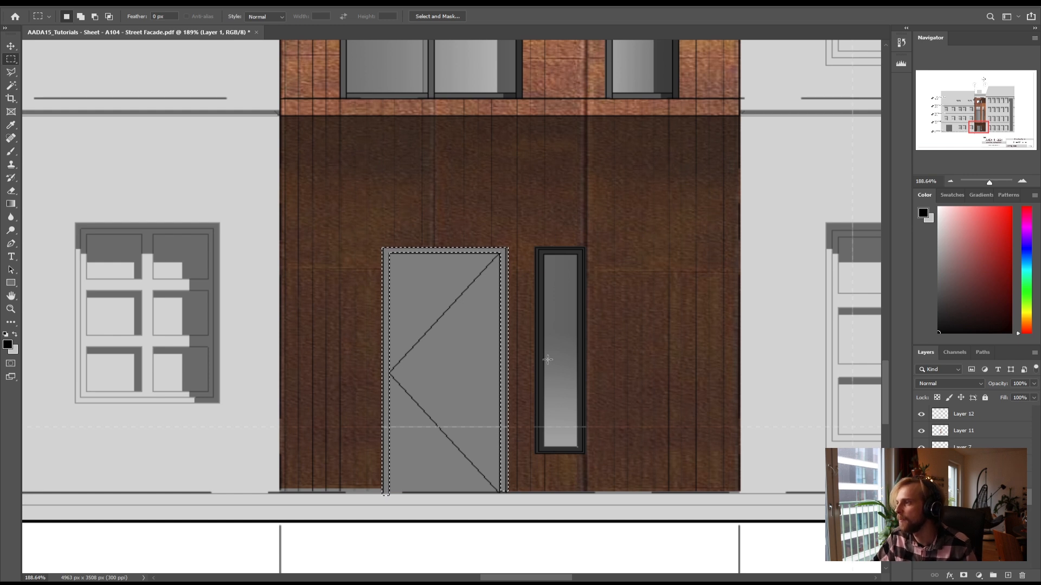
left_click_drag(532, 224, 506, 509, "alt")
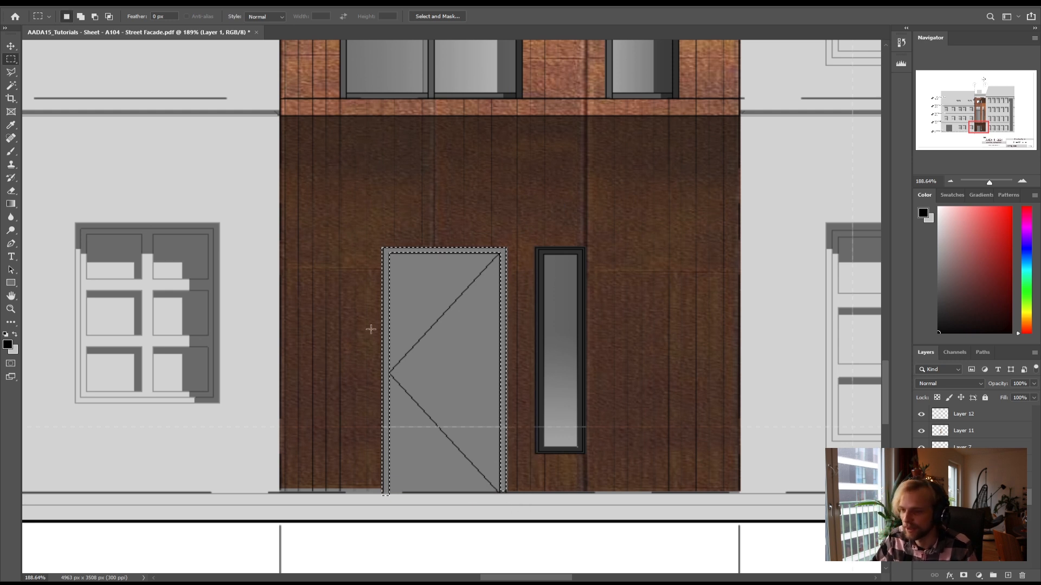
Fill the door frame selection with black on Layer 13 and clear the selection
left_click(921, 481)
left_click(921, 481)
left_click(965, 481)
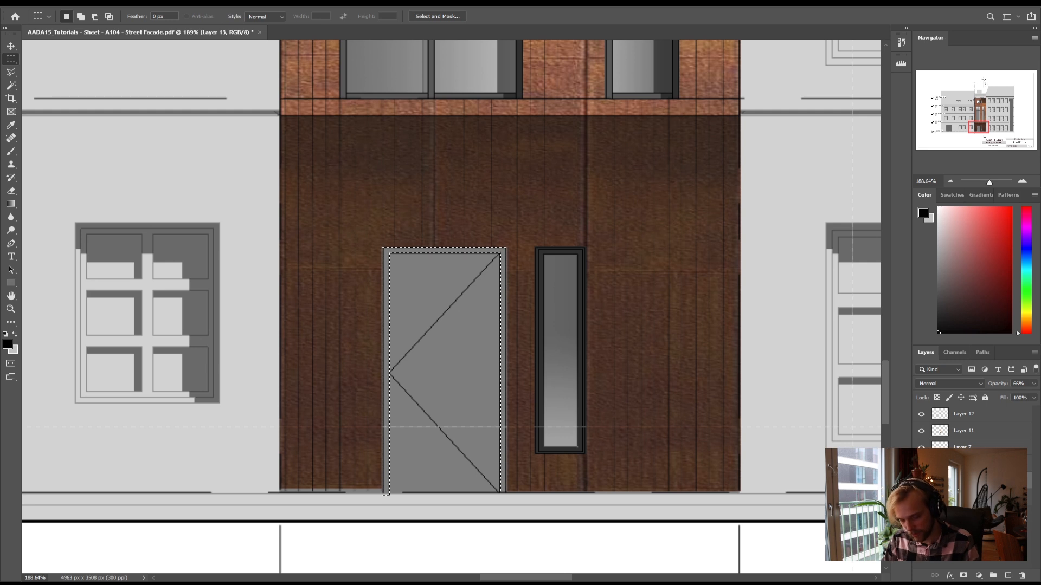
key("shift+F5")
key("Return")
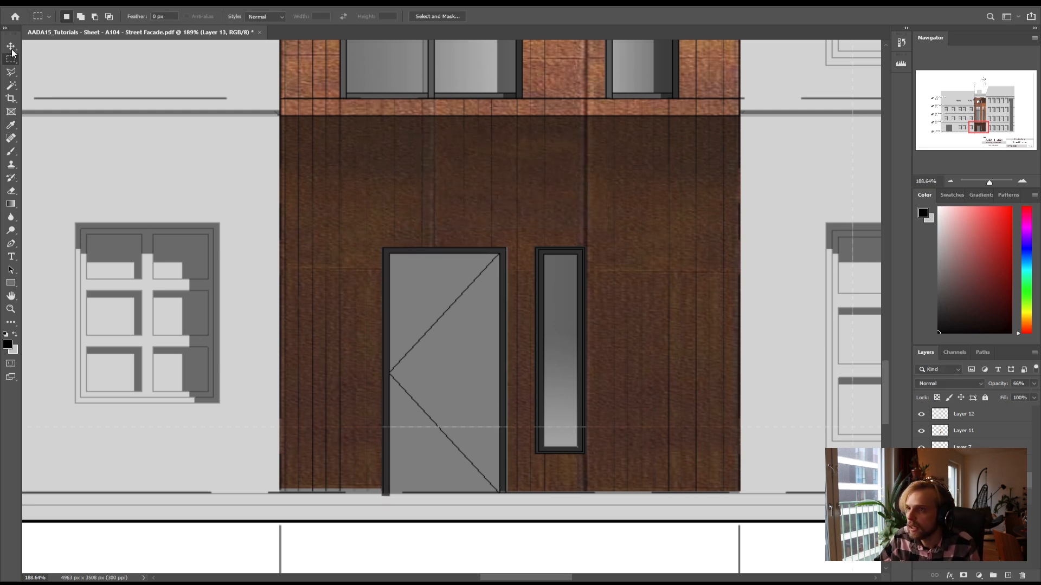
Try to select the entrance door's leaf with the Magic Wand on Layer 1
left_click(11, 85)
left_click(439, 317)
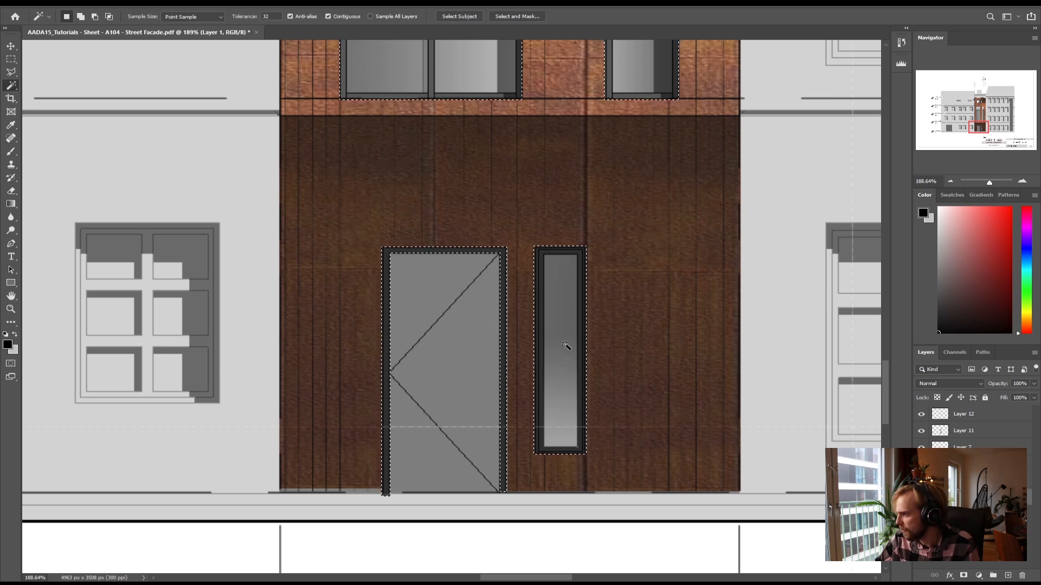
key("ctrl+d")
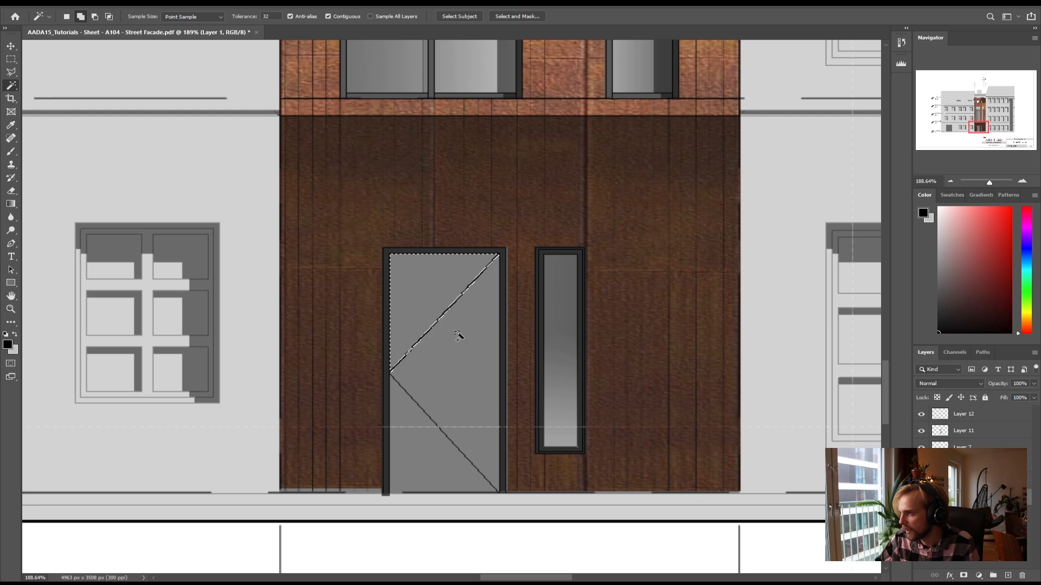
left_click(414, 418)
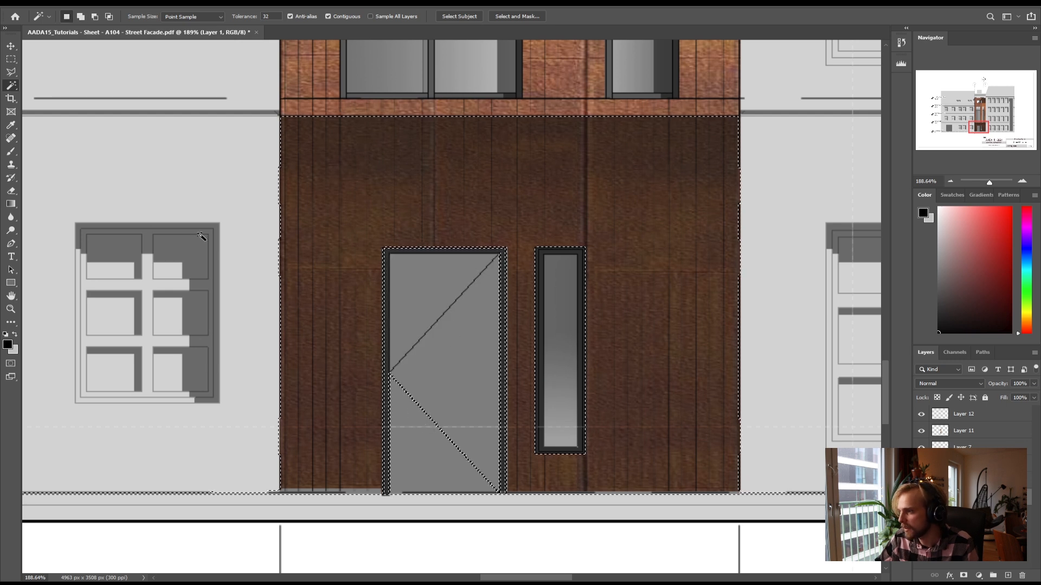
Select the ground-floor entrance door's leaf and the top-floor door's panel together with the Rectangular Marquee
key("m")
left_click(391, 254)
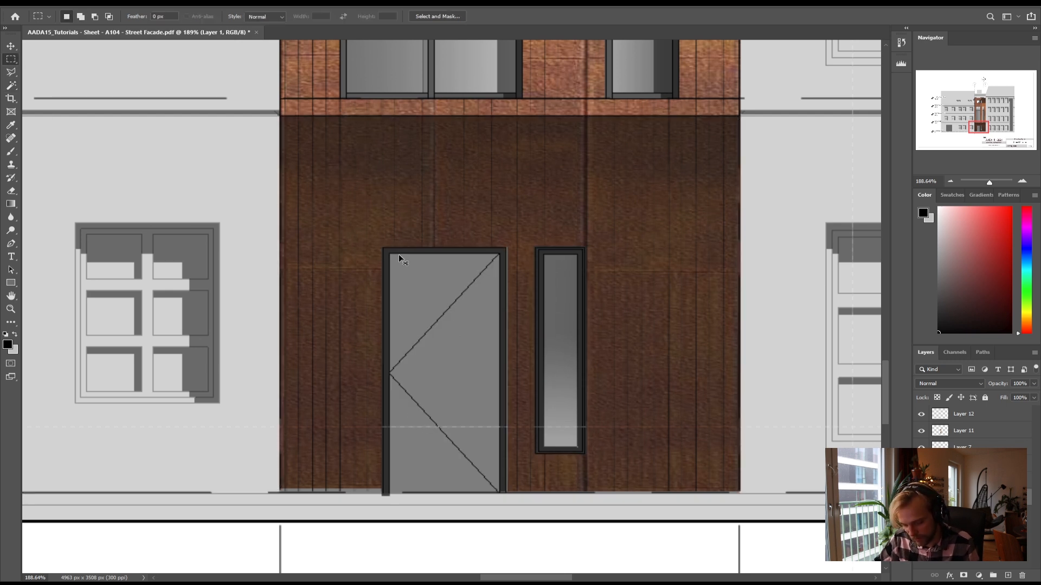
left_click_drag(416, 301, 498, 494)
left_click(979, 110)
left_click_drag(980, 110, 980, 101)
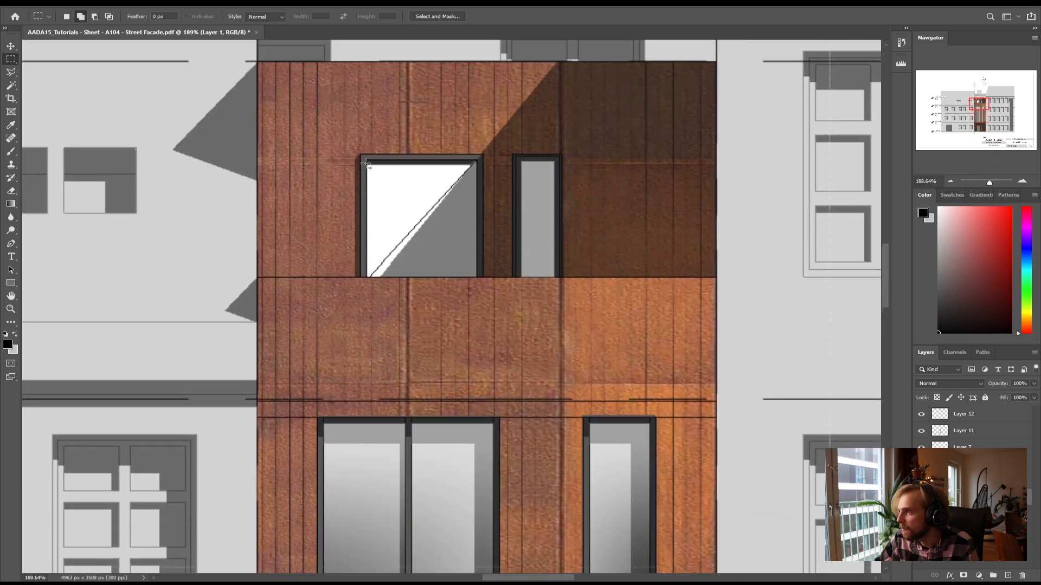
left_click_drag(368, 161, 477, 278)
Fill both door selections with a saturated blue-violet on a new layer and clear the selection
left_click(949, 183)
left_click(950, 183)
left_click(950, 183)
left_click_drag(976, 120, 975, 129)
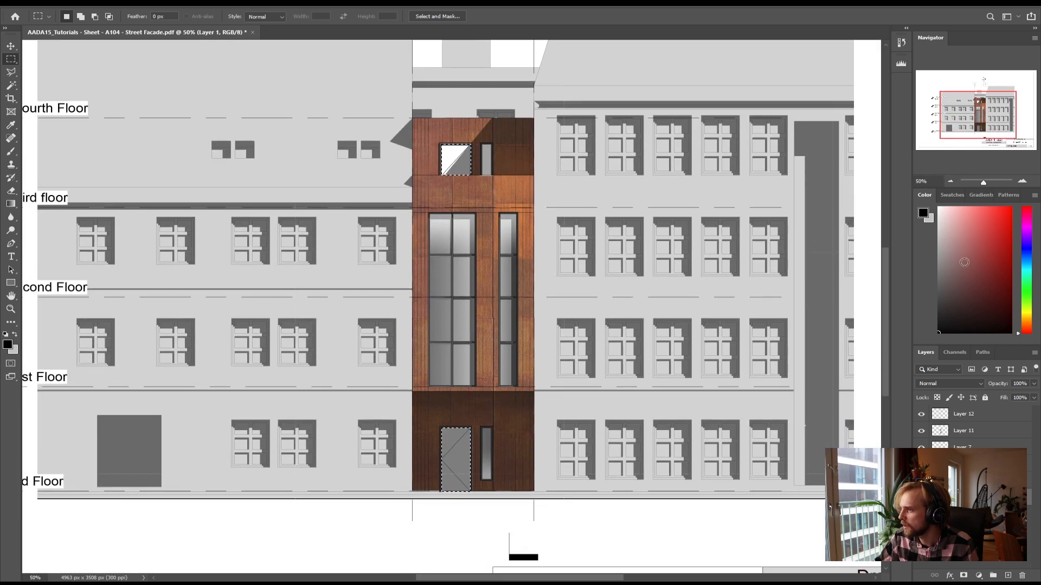
left_click(1008, 576)
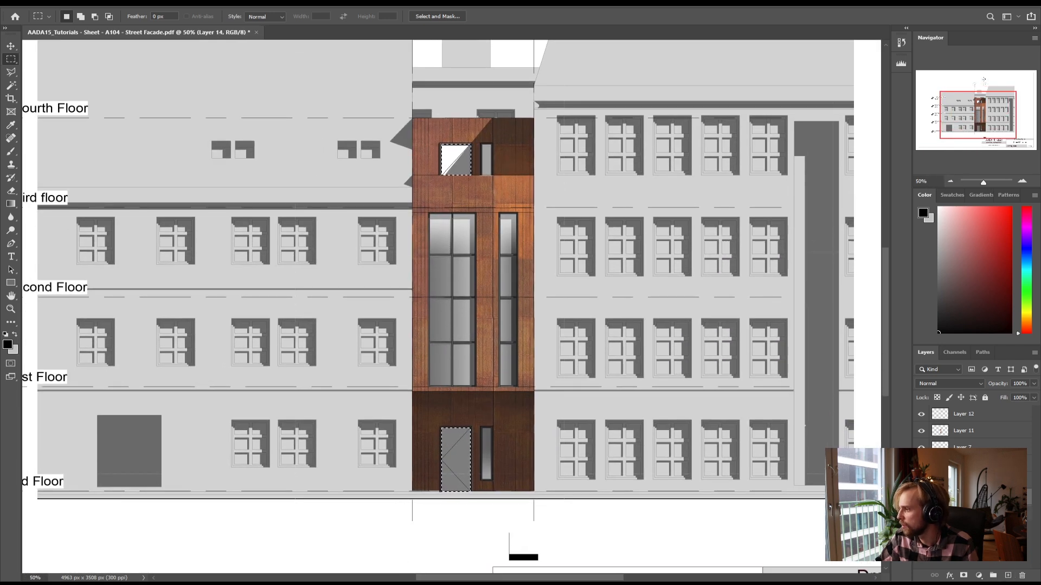
left_click(7, 344)
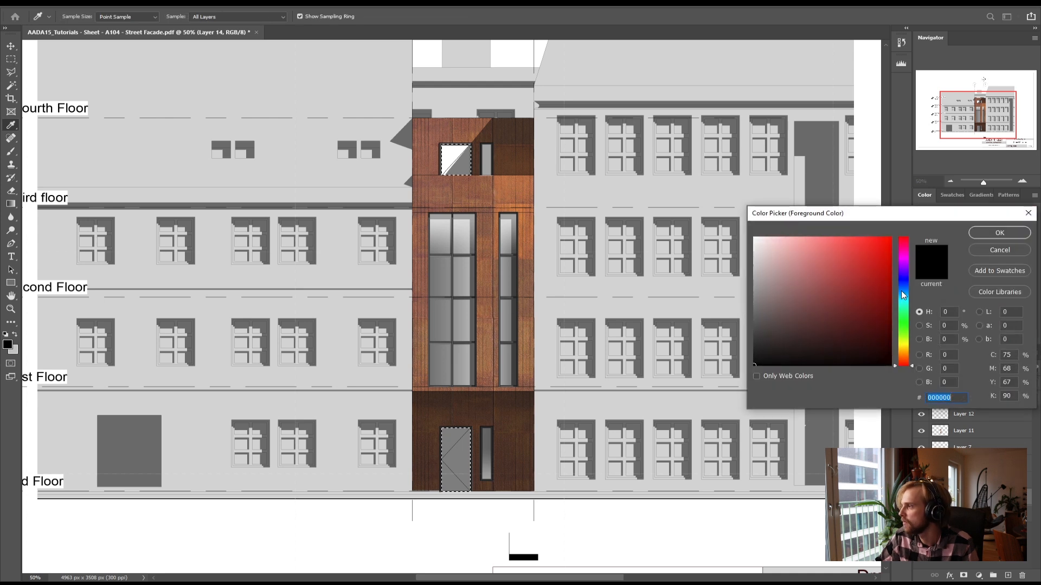
left_click(903, 274)
left_click(890, 237)
left_click(1008, 230)
key("shift+F5")
key("Return")
key("ctrl+d")
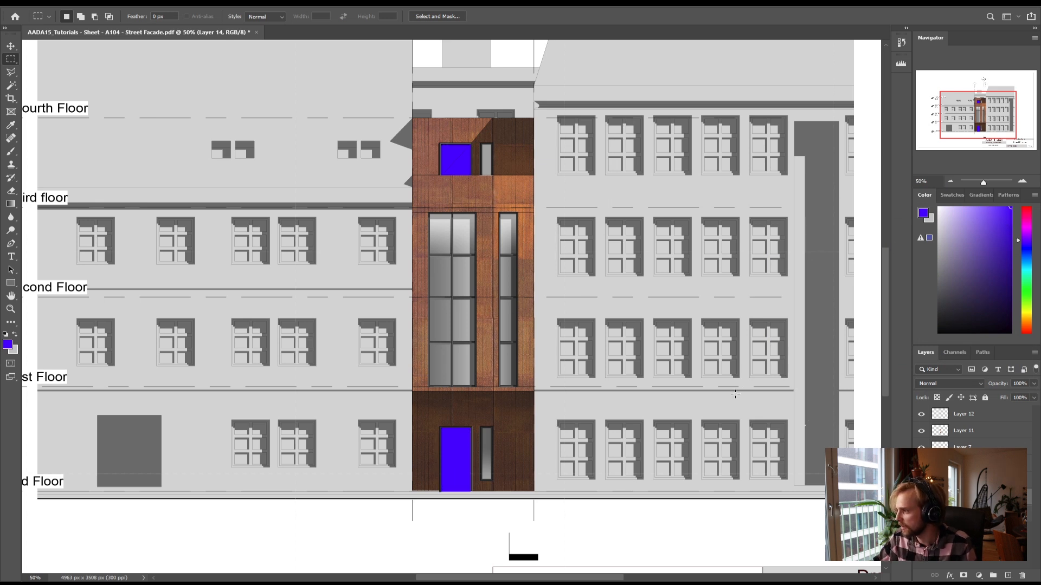
Try Color Burn on the blue door layer, then settle on Multiply blending with 36% opacity
left_click_drag(984, 481, 988, 407)
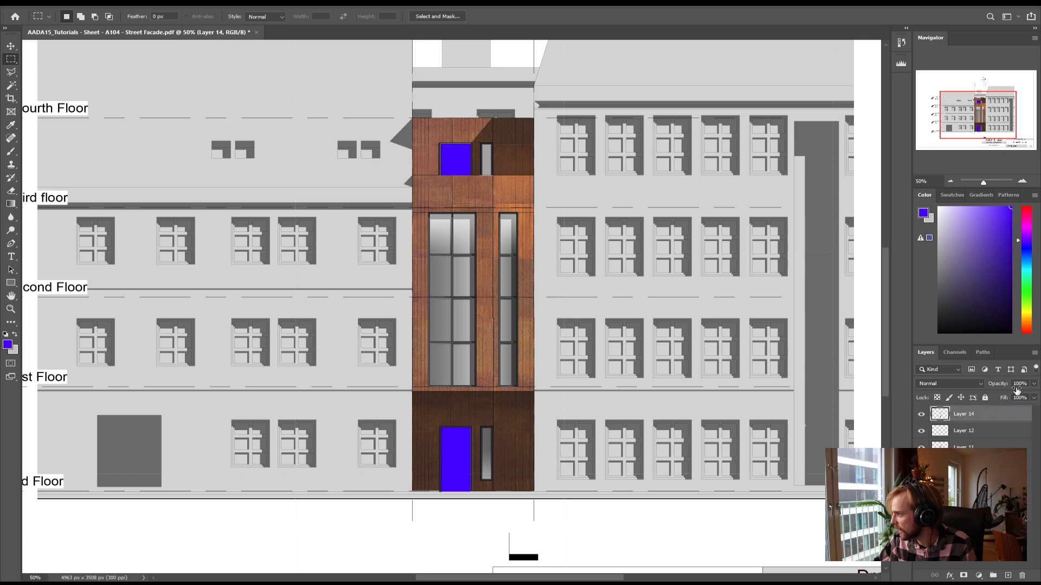
left_click(976, 386)
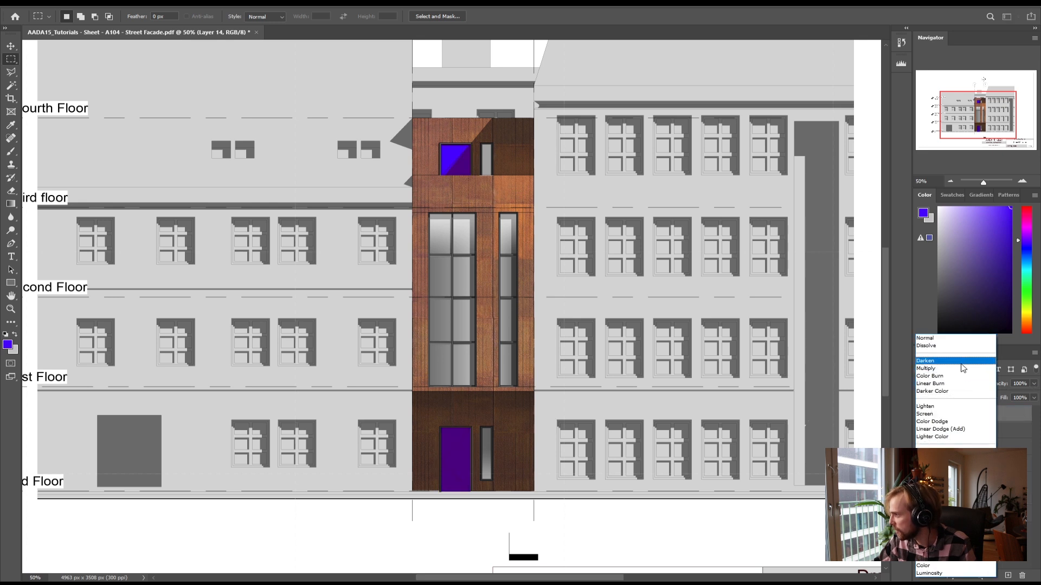
left_click(960, 375)
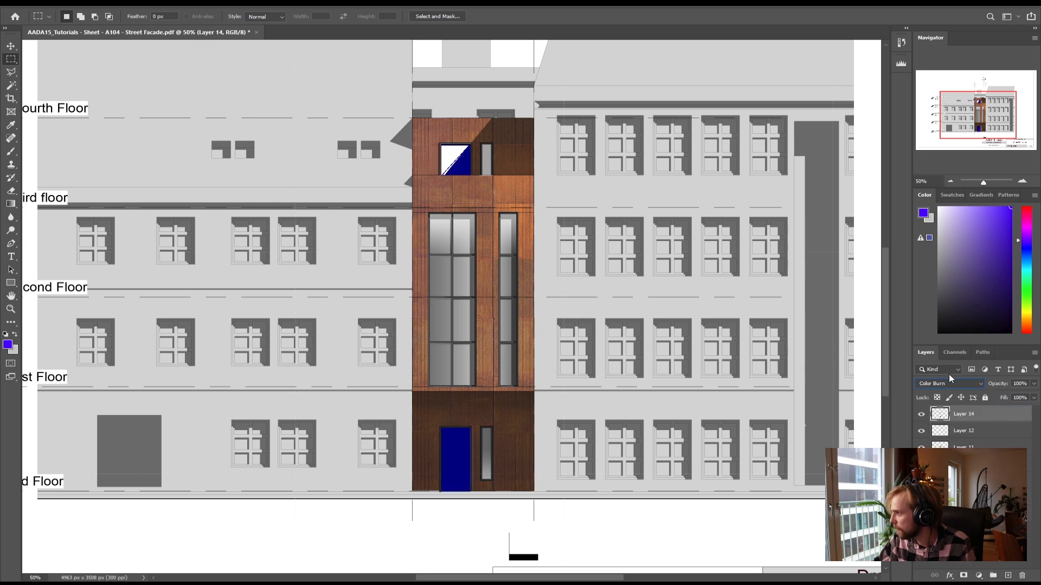
left_click(949, 381)
left_click(949, 374)
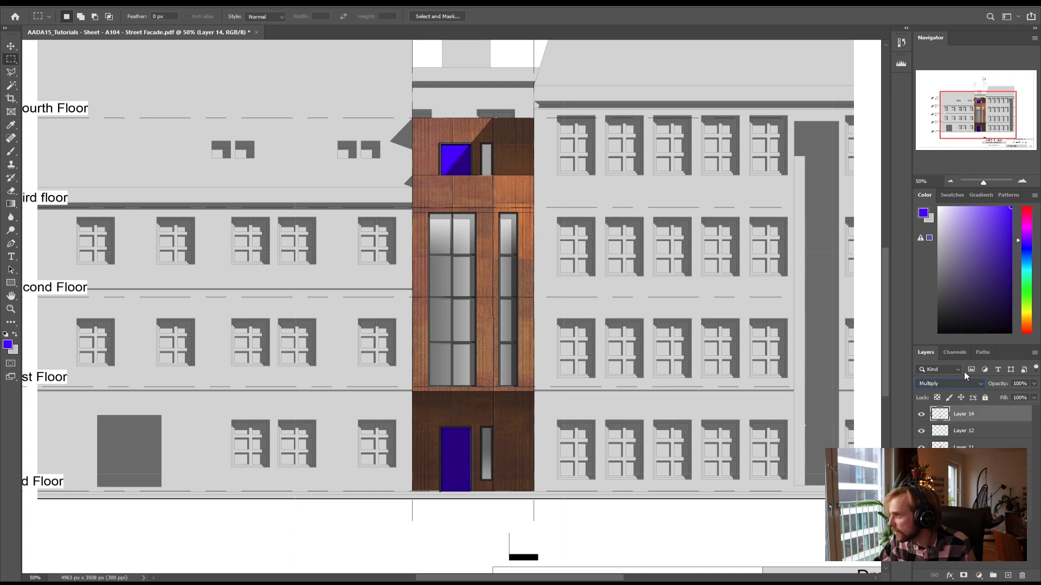
left_click(1034, 384)
mouse_move(1008, 394)
left_mouse_down()
mouse_move(997, 392)
mouse_move(1000, 402)
left_mouse_up()
left_click(976, 543)
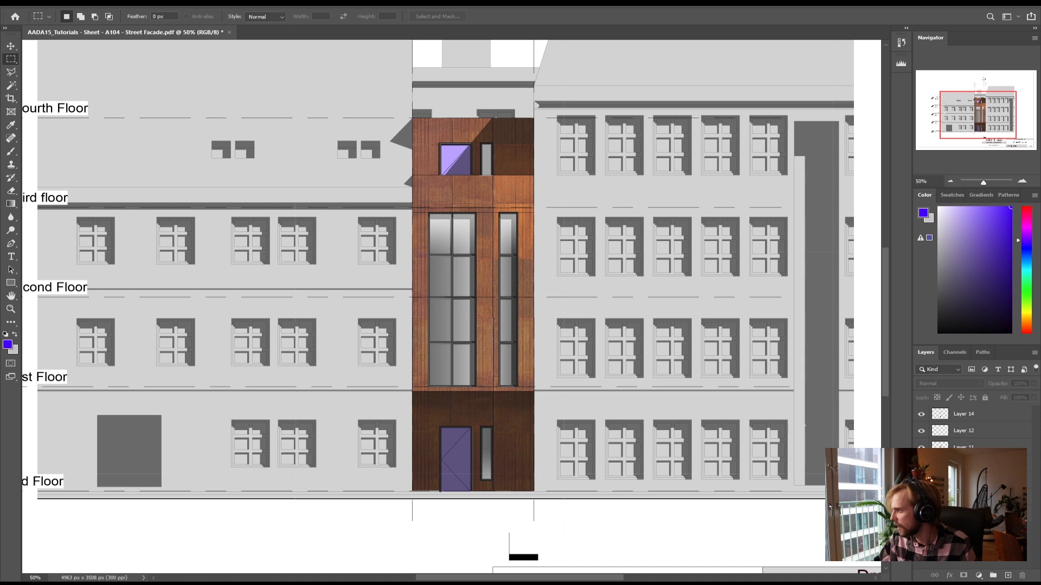
Shift the hue of the door layer by +117 with Hue/Saturation
left_click(958, 420)
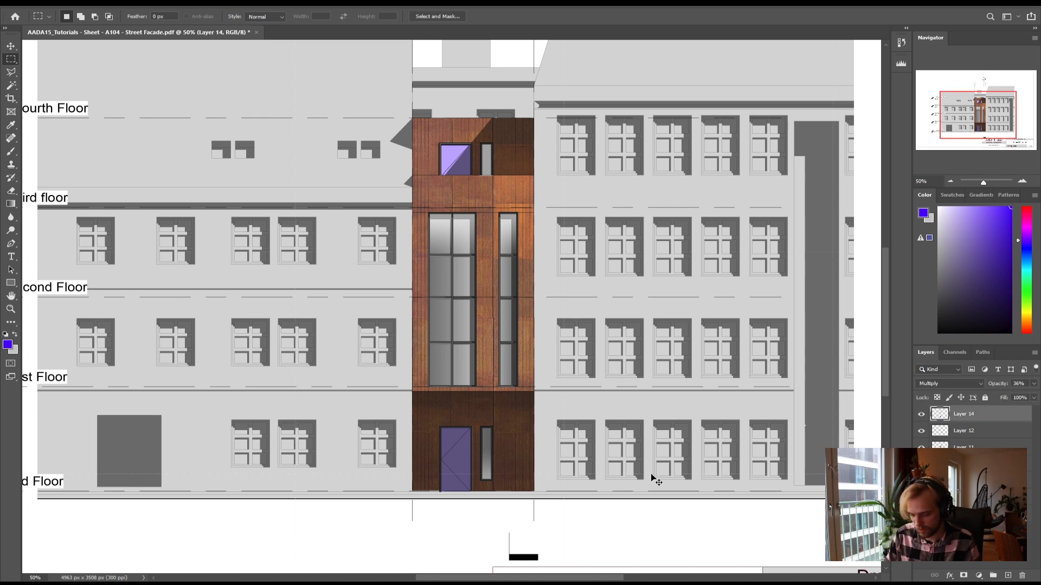
key("ctrl+u")
left_click_drag(856, 272, 893, 279)
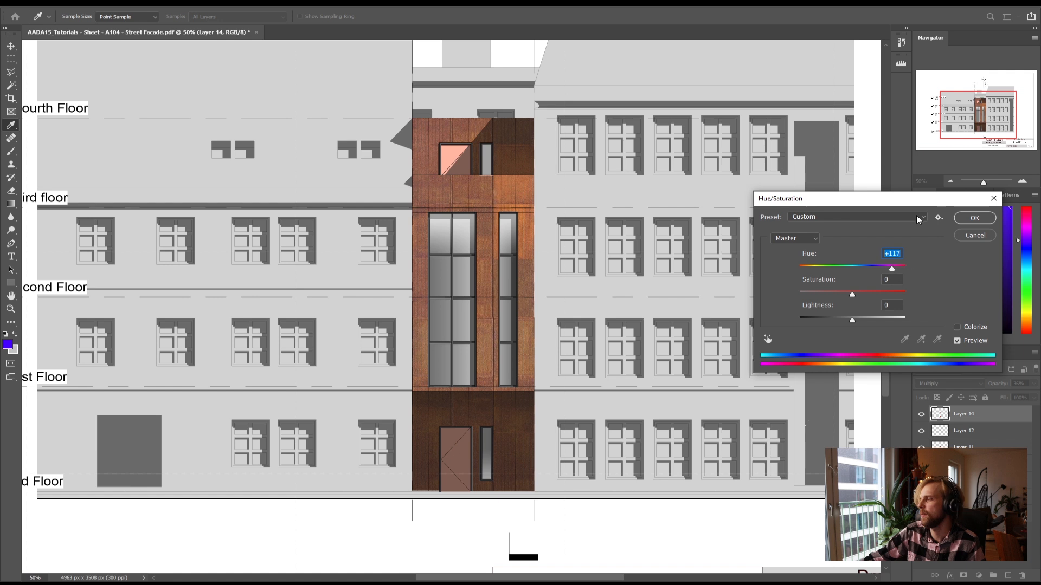
left_click(968, 217)
key("m")
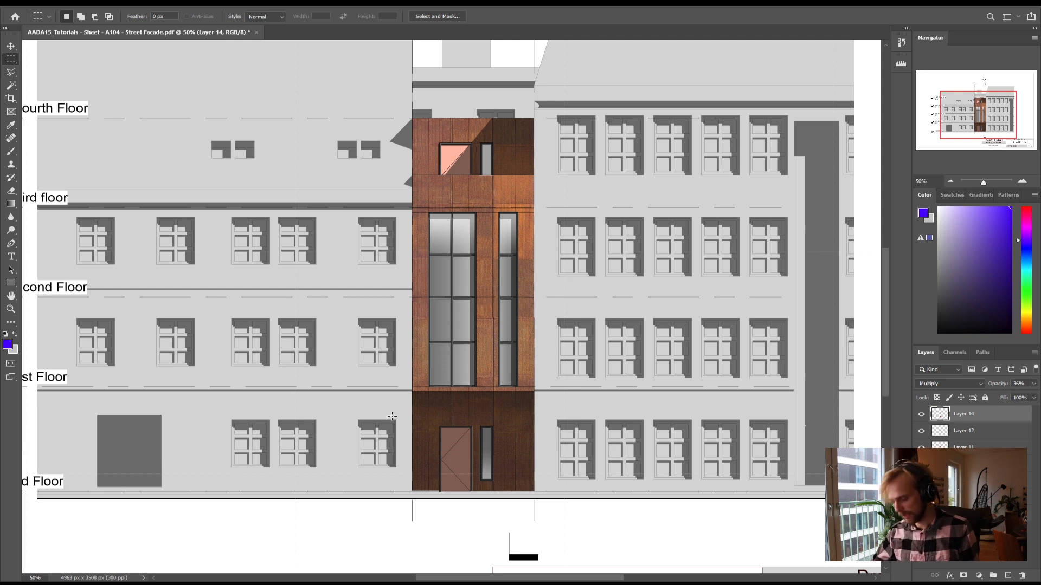
Merge all layers from the door layer down to the bottom one into a single layer
key("ctrl+0")
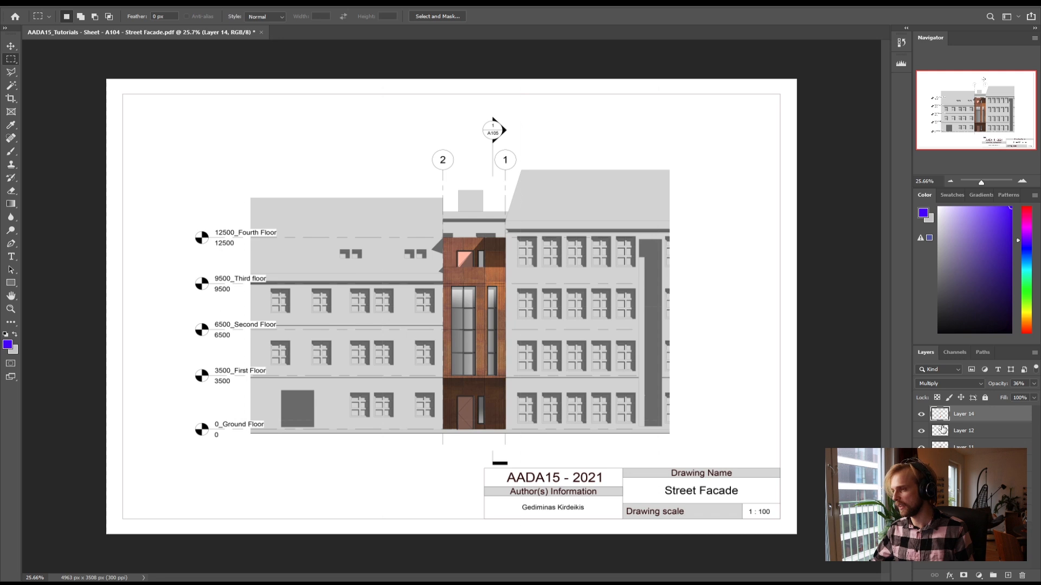
left_click(968, 515, "shift")
right_click(962, 486)
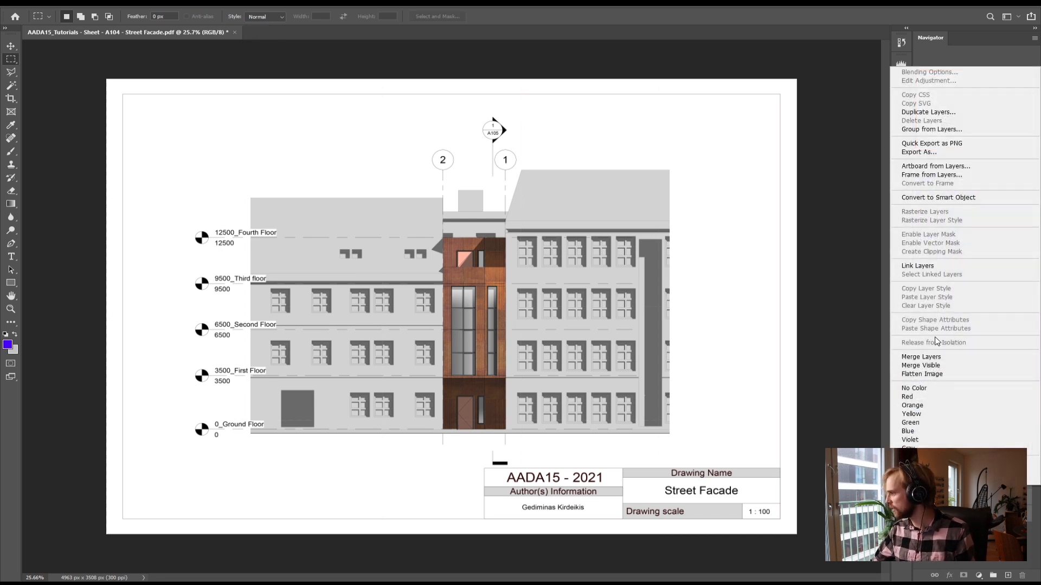
left_click(938, 358)
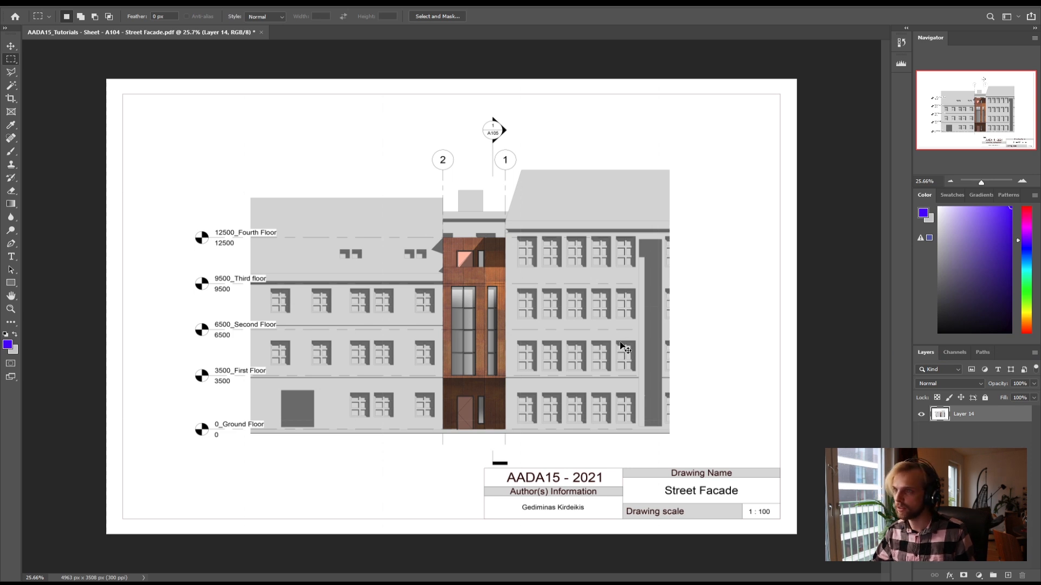
Start saving a copy of the sheet to the Raw_pdfs folder on the Desktop in Photoshop PDF format
key("ctrl+shift+s")
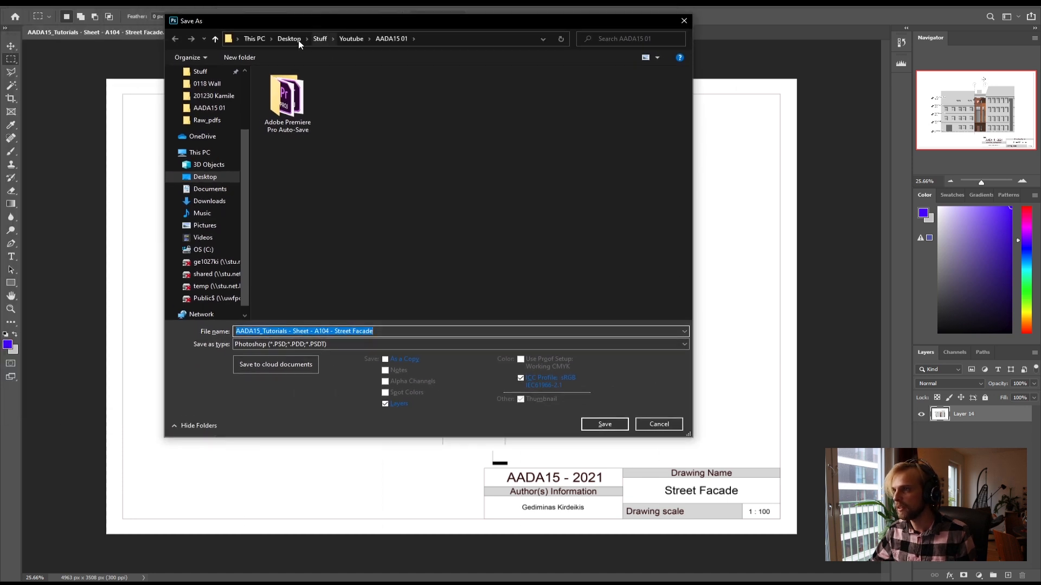
scroll(214, 95, "up", 3)
left_click(214, 93)
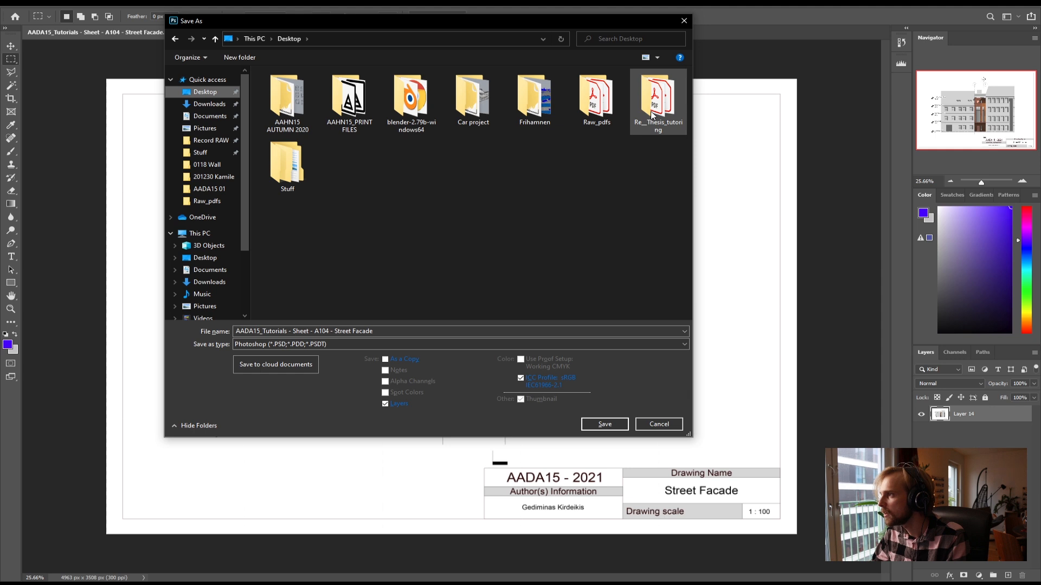
double_click(597, 100)
left_click(339, 346)
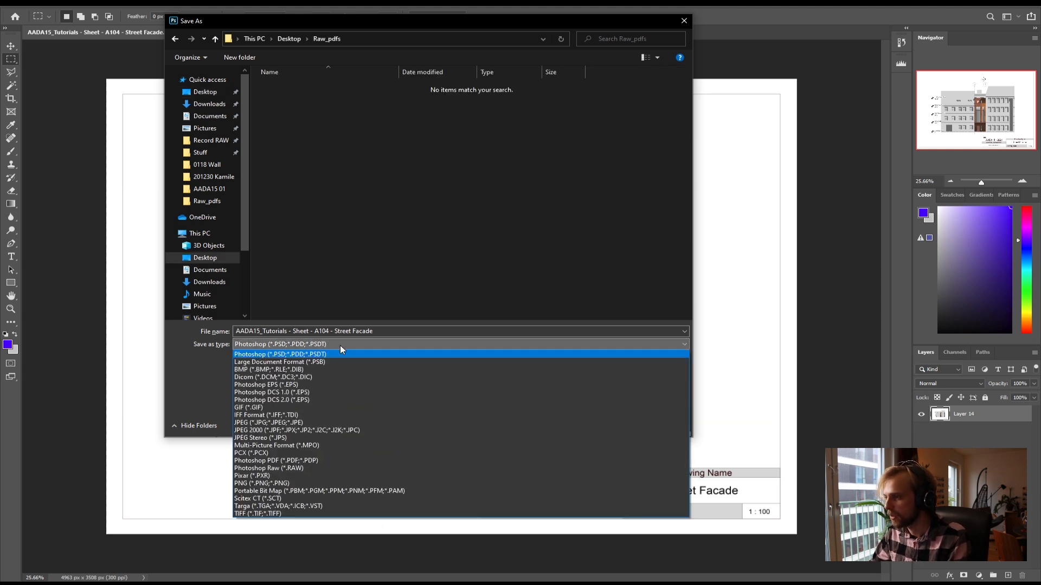
left_click(301, 461)
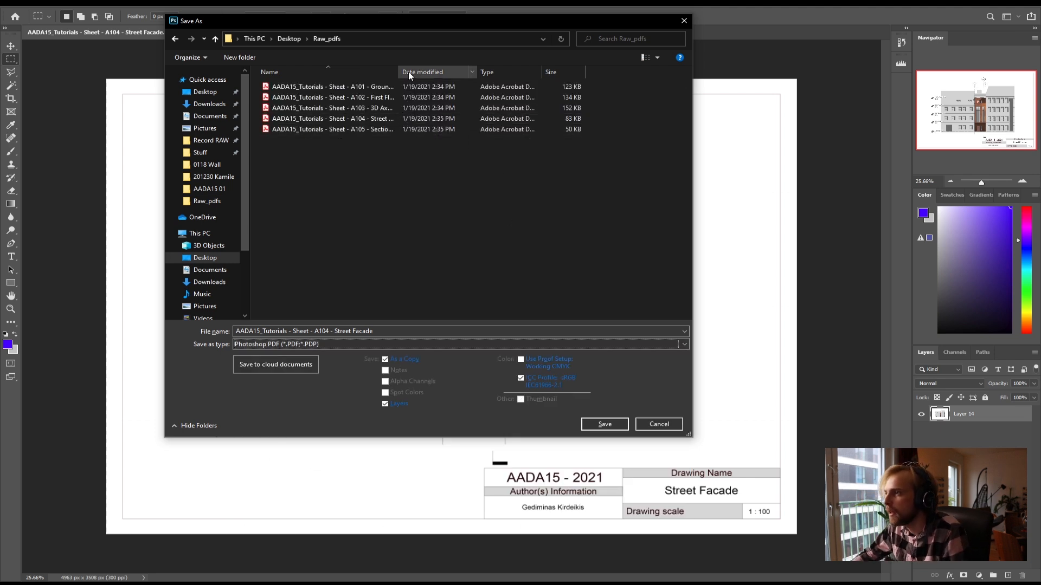
Try to overwrite the A104 - Street Facade PDF without layers, using the High Quality Print (Modified) preset
left_click_drag(399, 73, 469, 81)
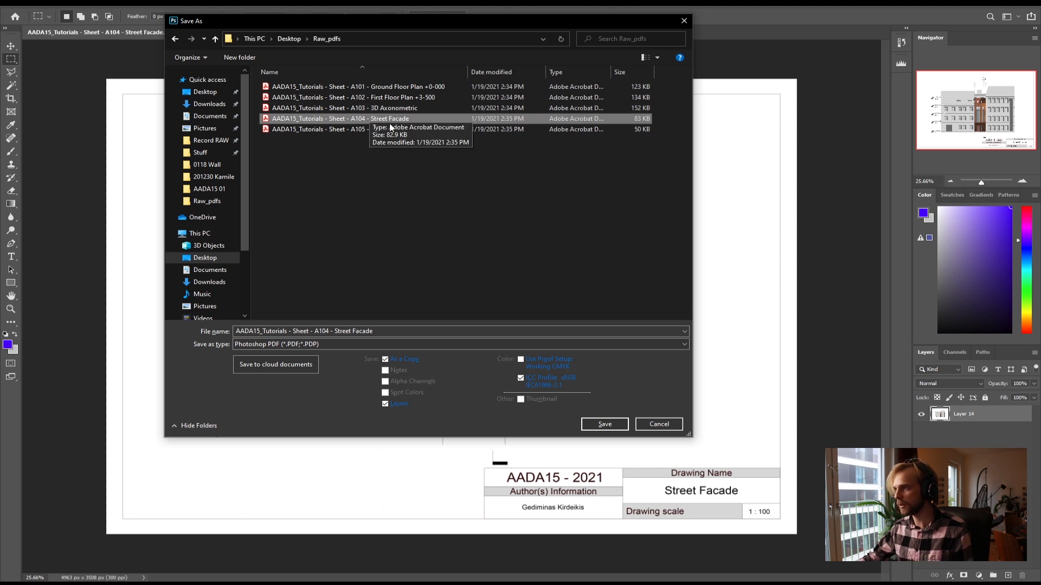
left_click(385, 404)
left_click(606, 426)
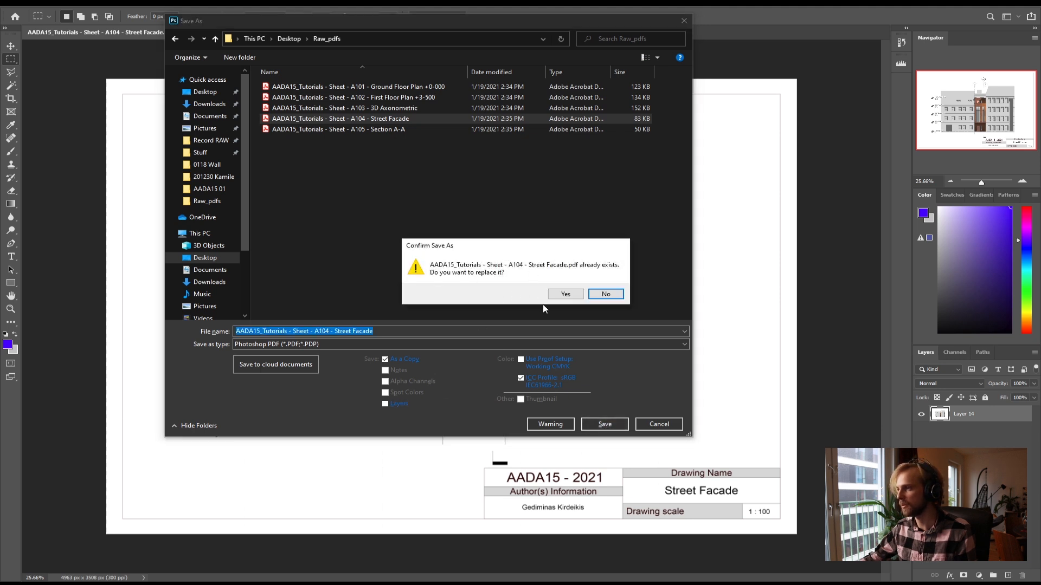
left_click(566, 294)
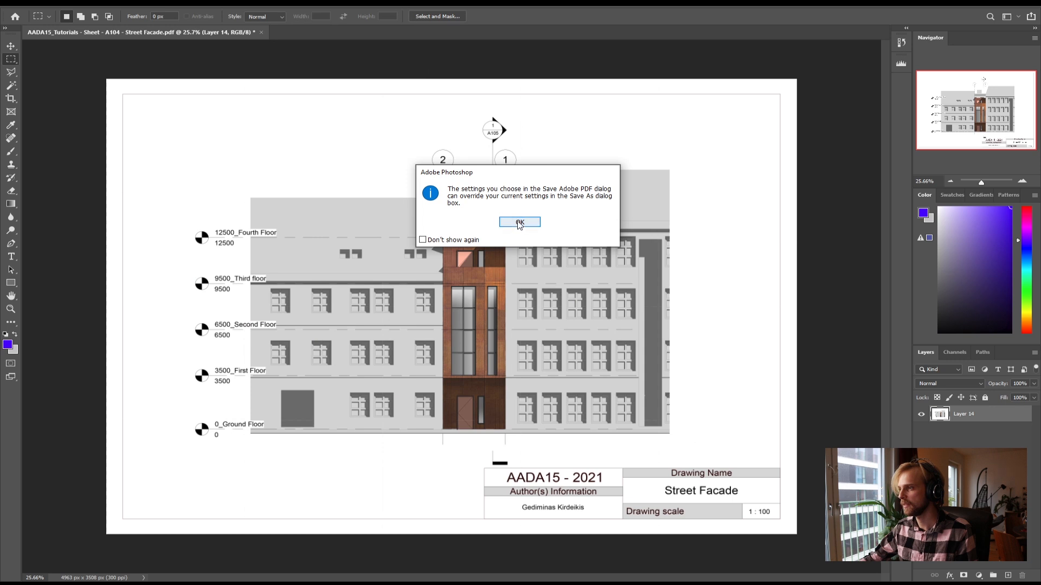
left_click(519, 223)
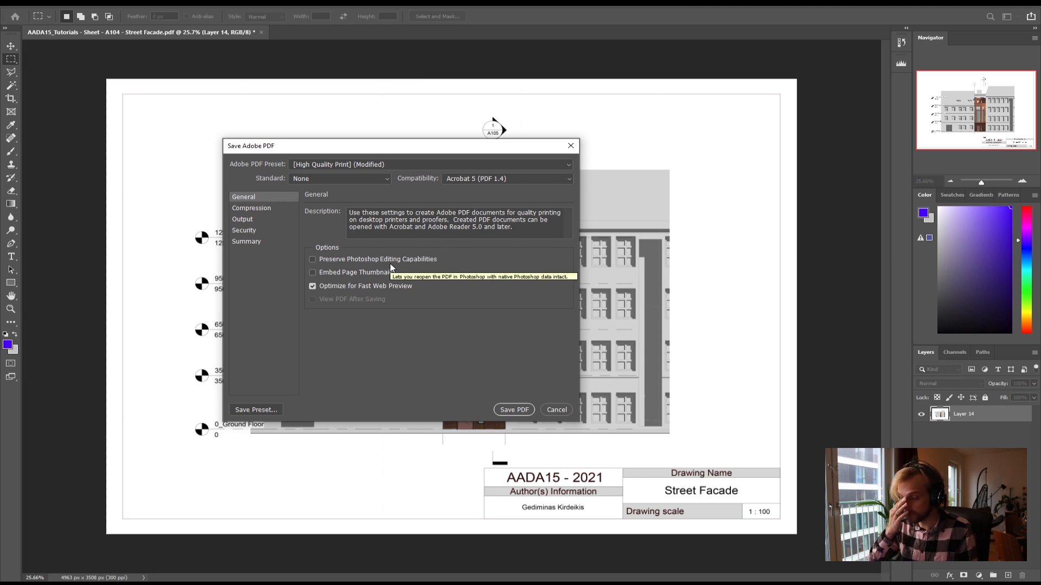
left_click(513, 410)
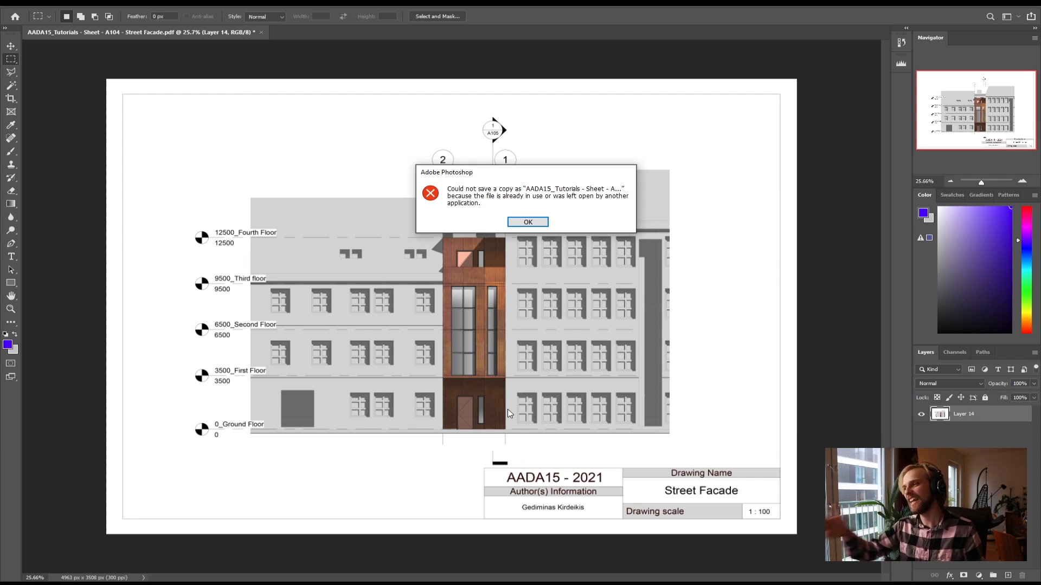
Close the Acrobat windows holding the sheet PDFs and dismiss the save error in Photoshop
left_click(759, 584)
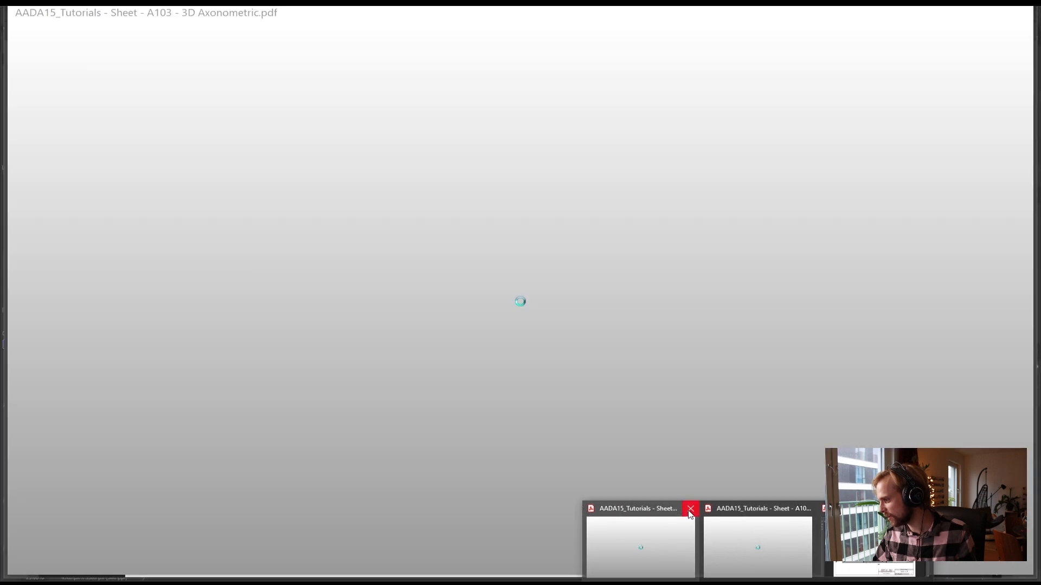
left_click(691, 508)
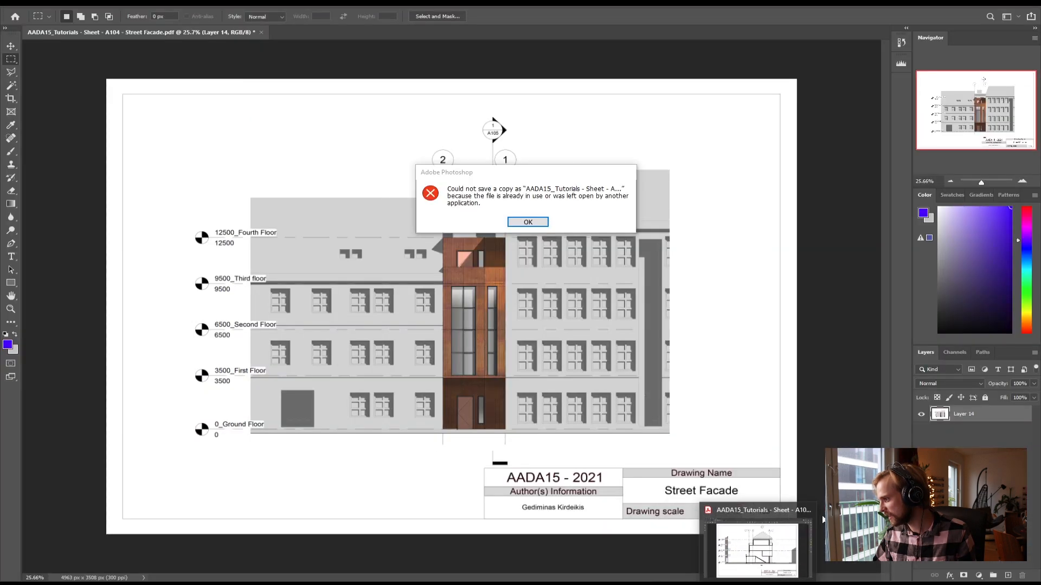
left_click(807, 510)
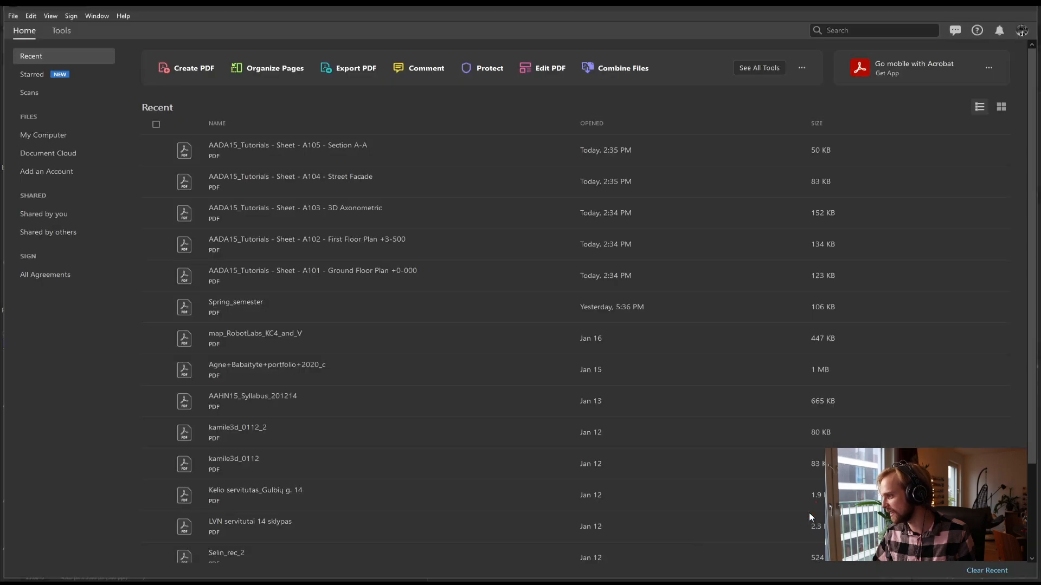
left_click(808, 510)
left_click(514, 225)
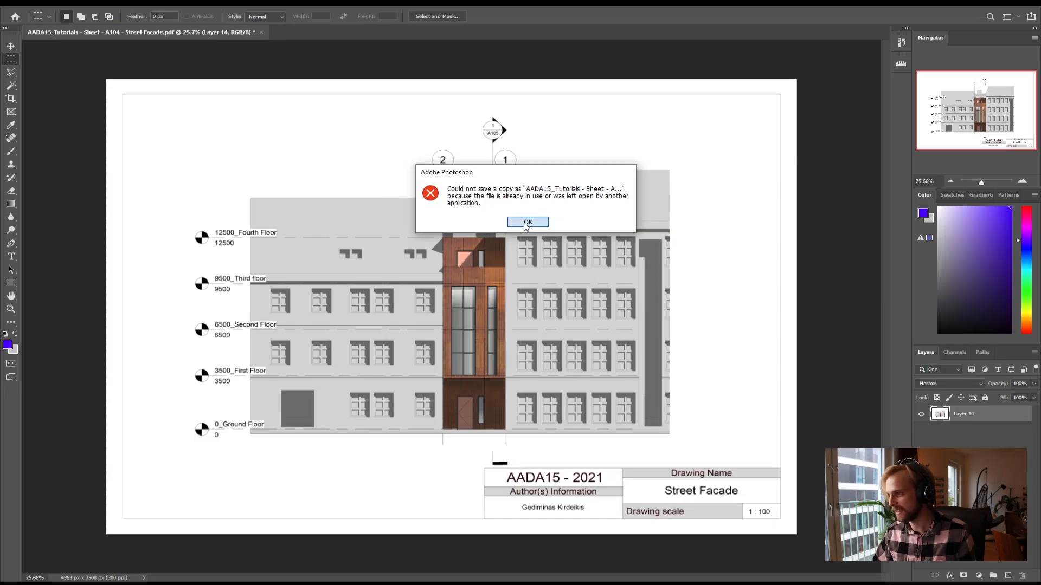
left_click(526, 222)
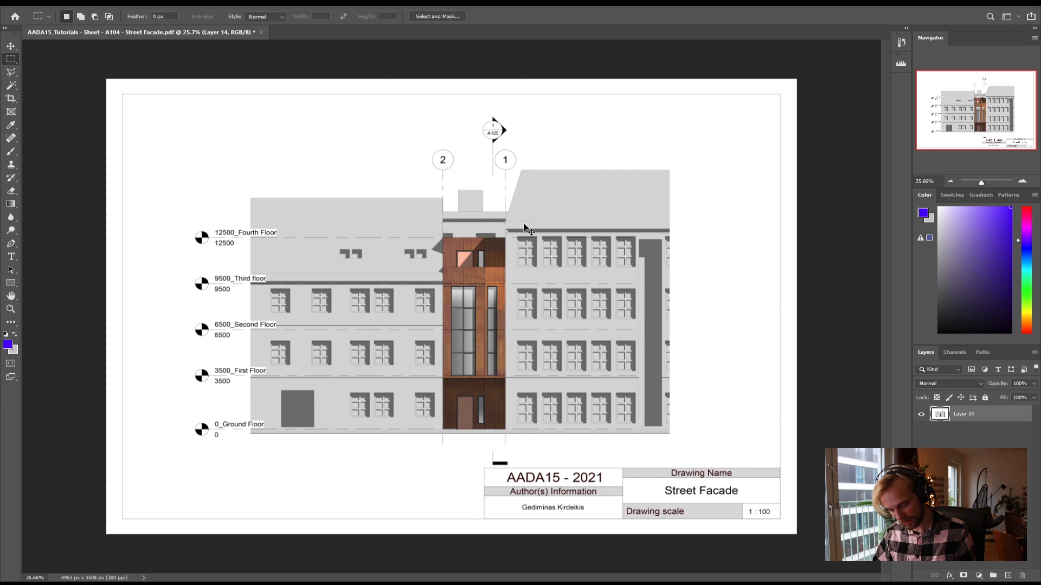
Save a copy without layers over the A104 - Street Facade file in Raw_pdfs as Photoshop PDF, using the High Quality Print (Modified) preset
key("ctrl+shift+s")
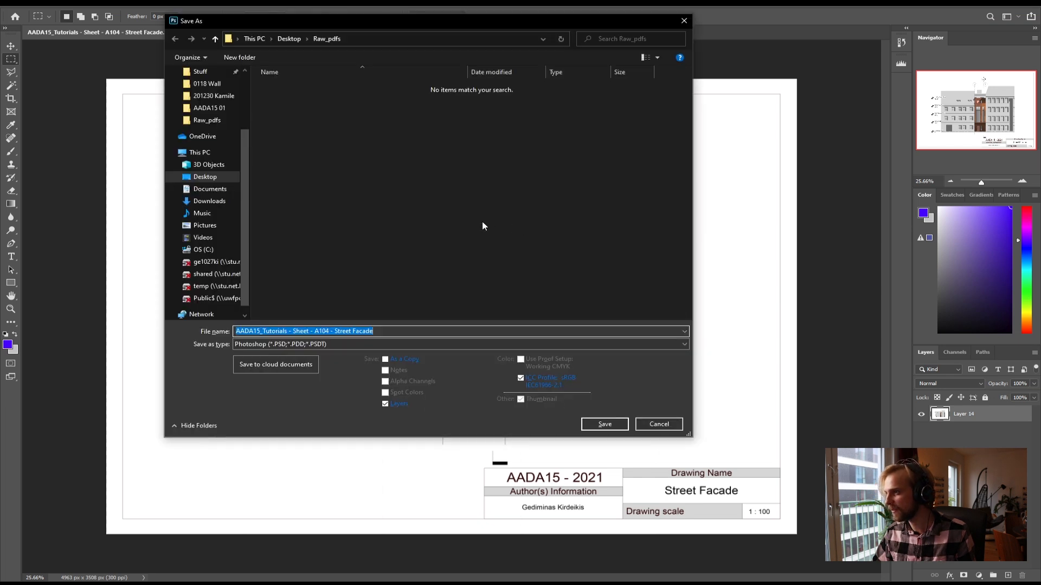
left_click(386, 344)
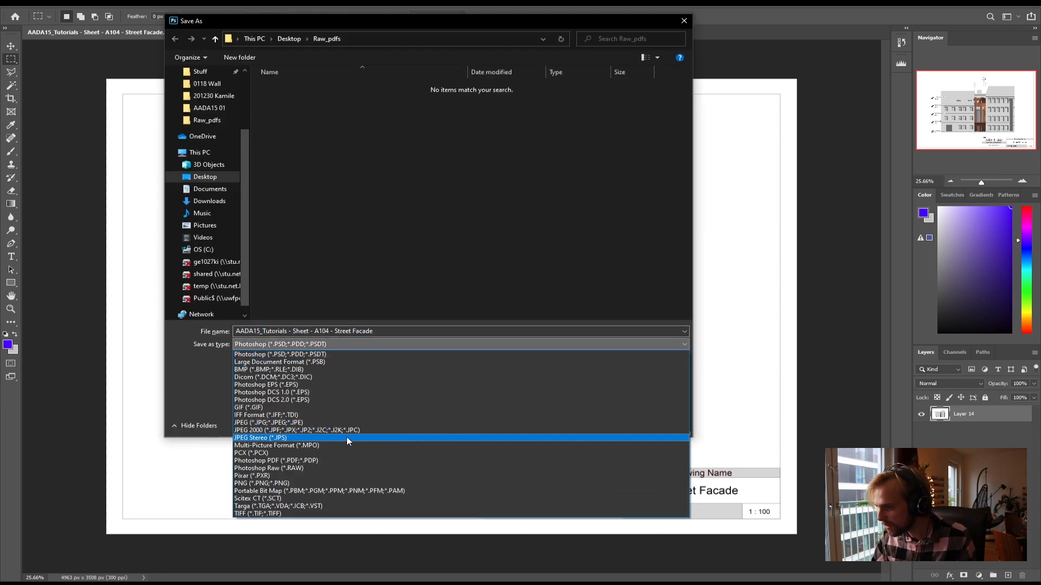
left_click(337, 460)
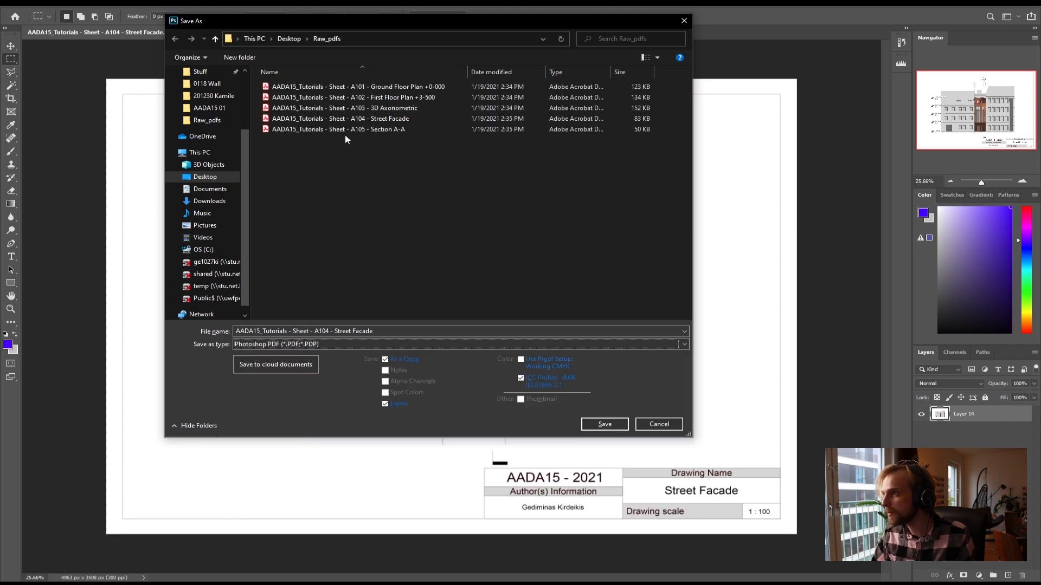
left_click(401, 122)
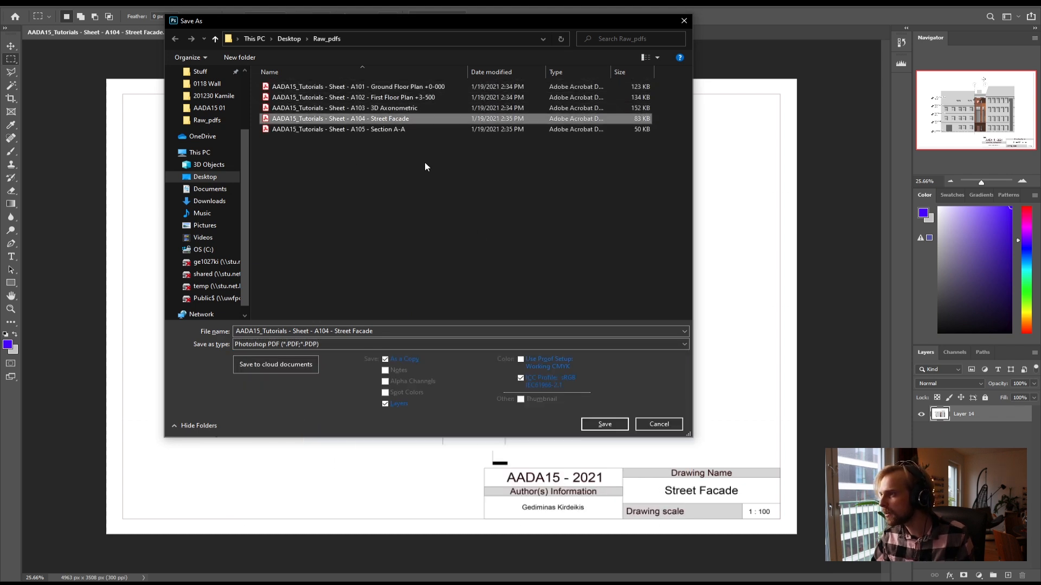
left_click(403, 406)
left_click(604, 424)
left_click(577, 298)
left_click(517, 222)
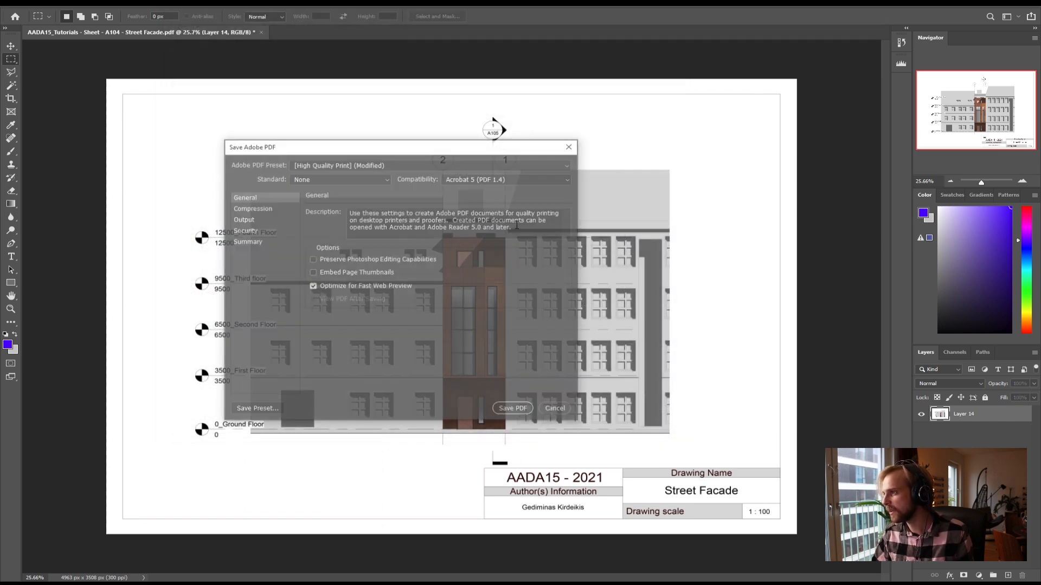
left_click(505, 410)
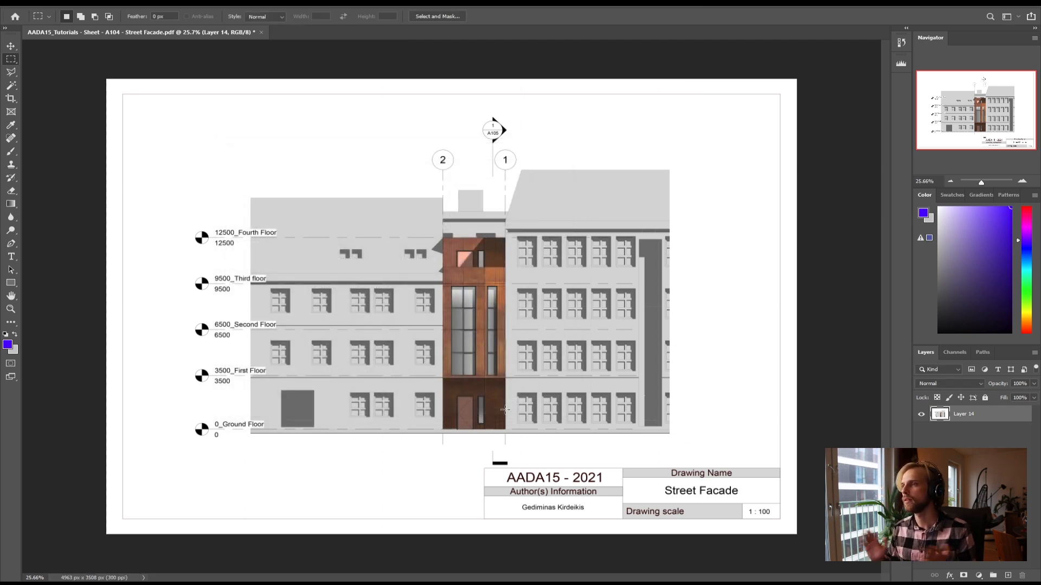
Switch to the Raw_pdfs folder in File Explorer and open the A104 - Street Facade PDF to check the overwritten sheet
left_click(1035, 9)
left_click(522, 216)
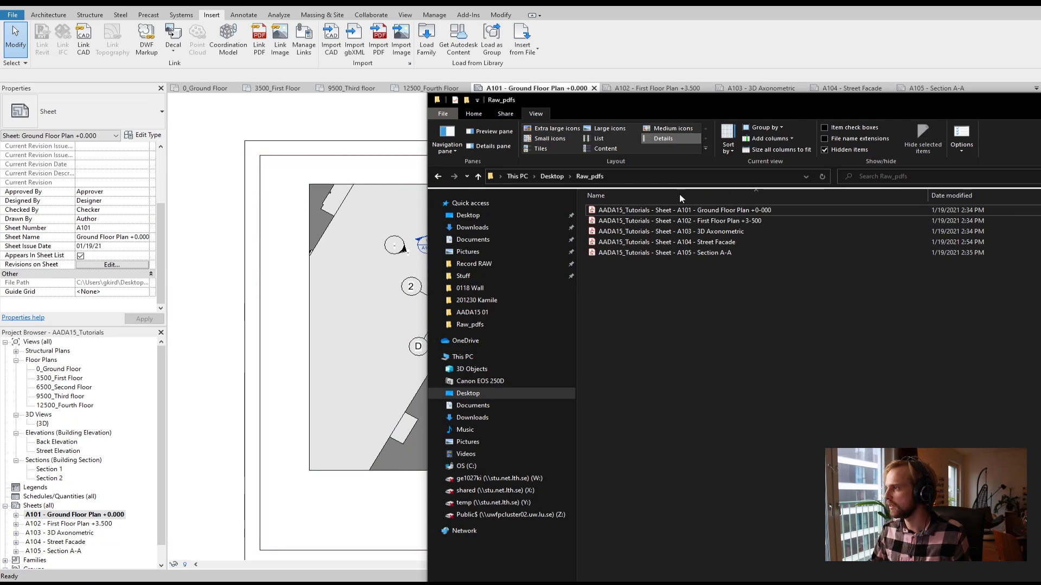
double_click(679, 243)
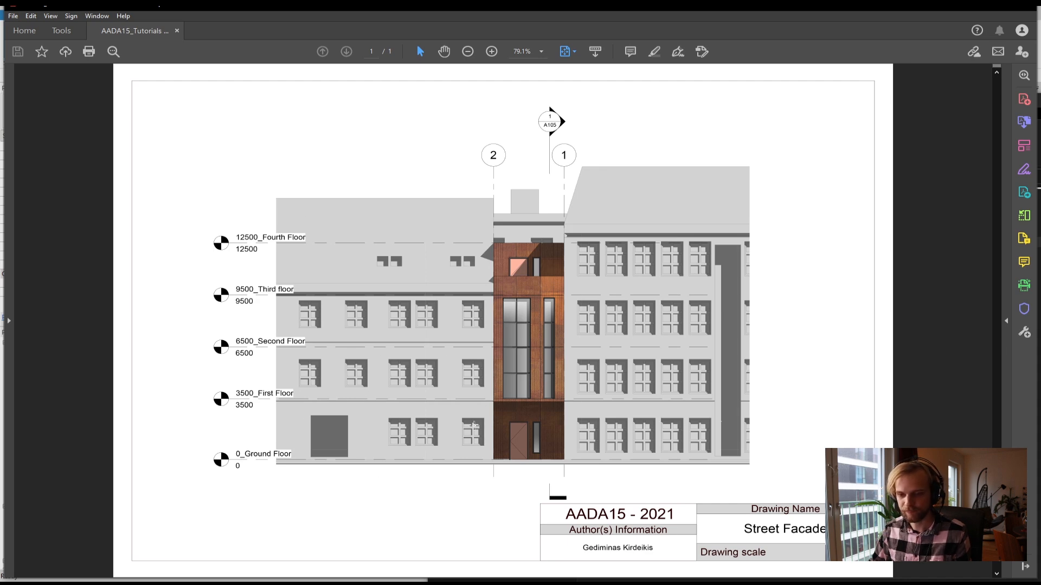
left_click(1031, 10)
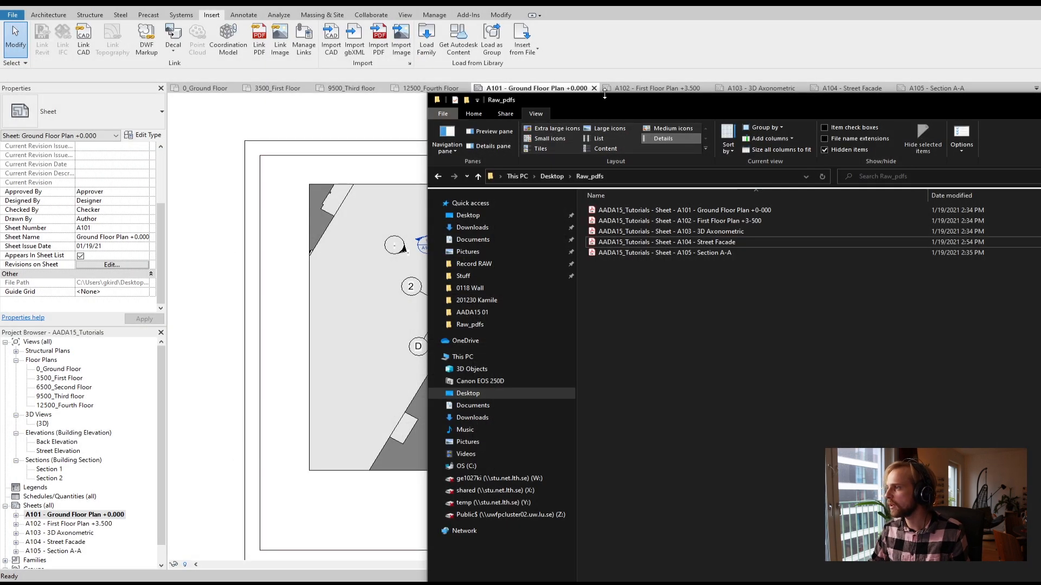
Select all five sheet PDFs, A101 to A105, in the Raw_pdfs folder and load them for combining in Acrobat
left_click_drag(618, 101, 364, 58)
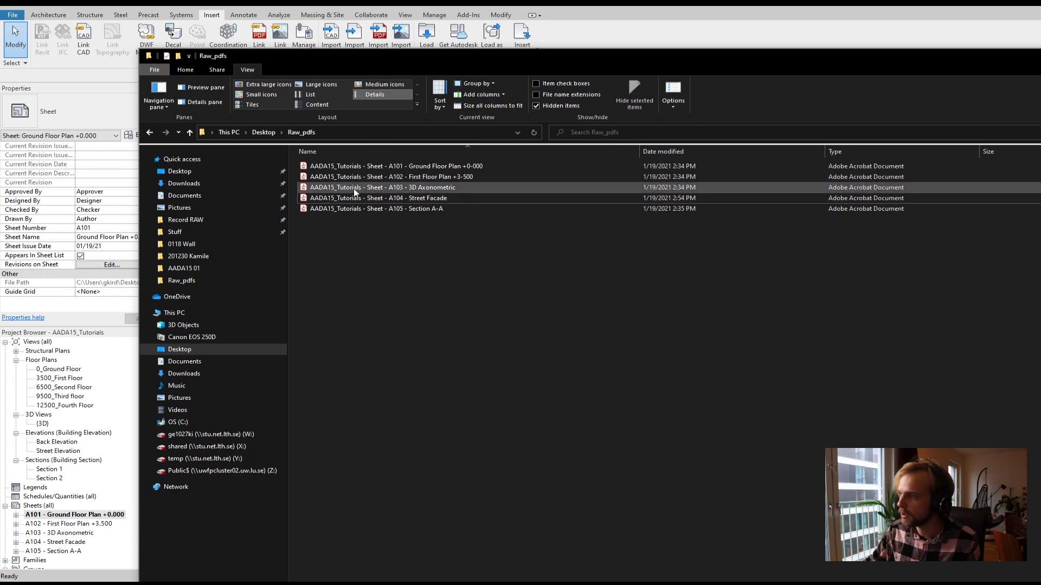
left_click_drag(349, 211, 324, 163)
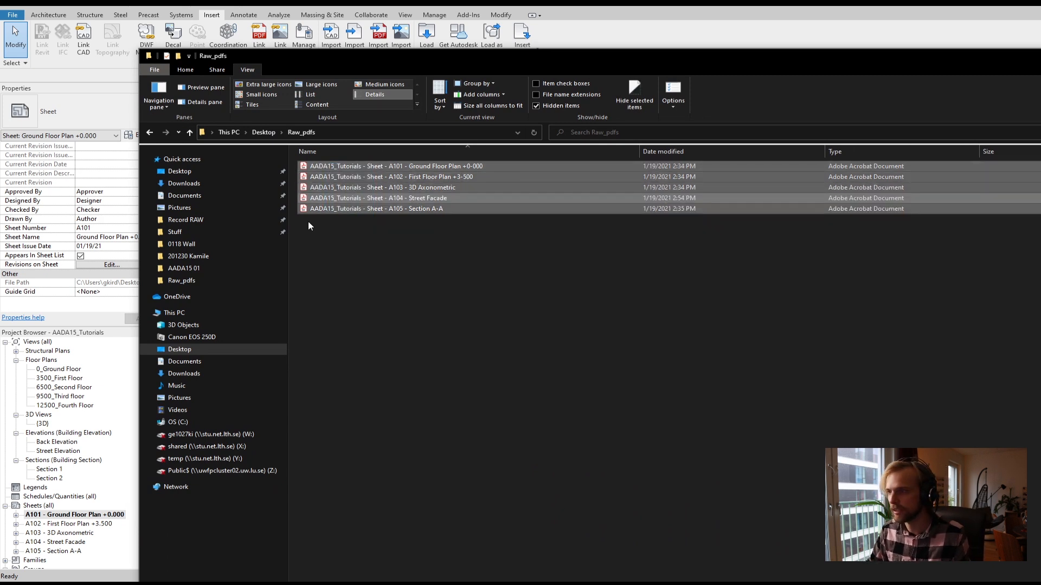
right_click(327, 183)
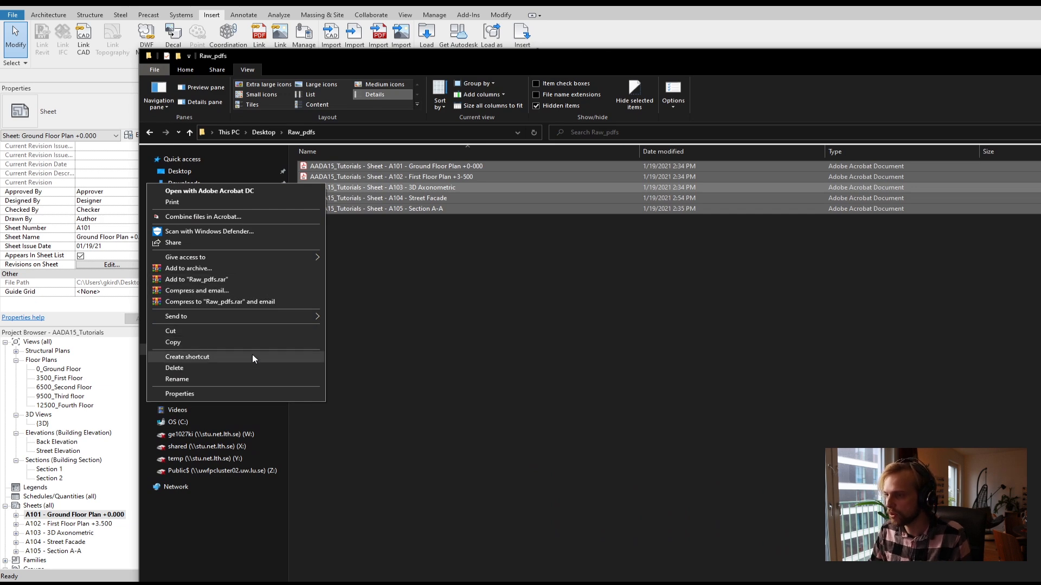
left_click(187, 216)
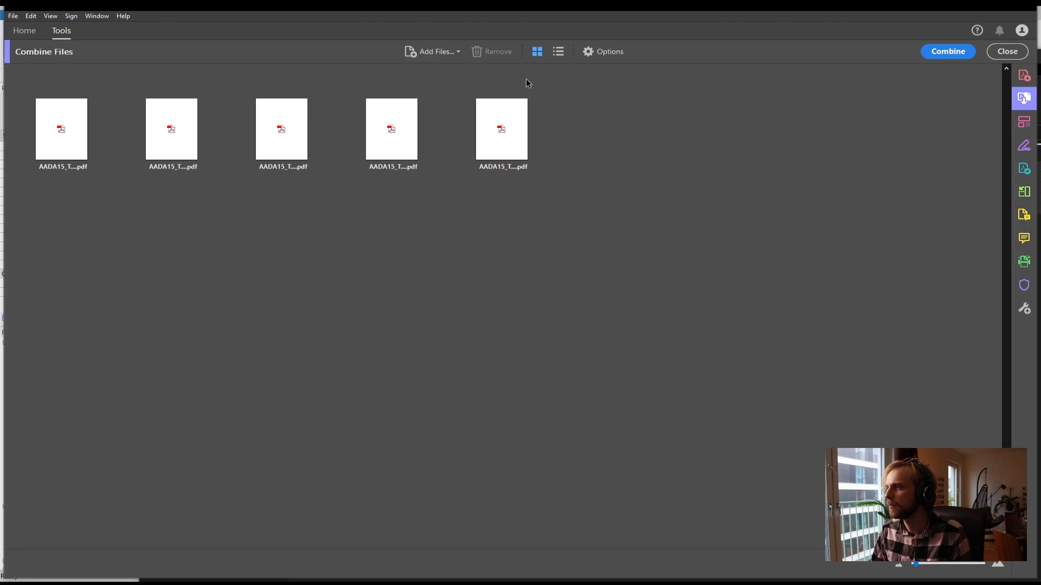
Reorder the files to combine so the 3D axonometric comes first and the section sits before the street facade
left_click_drag(206, 8, 308, 23)
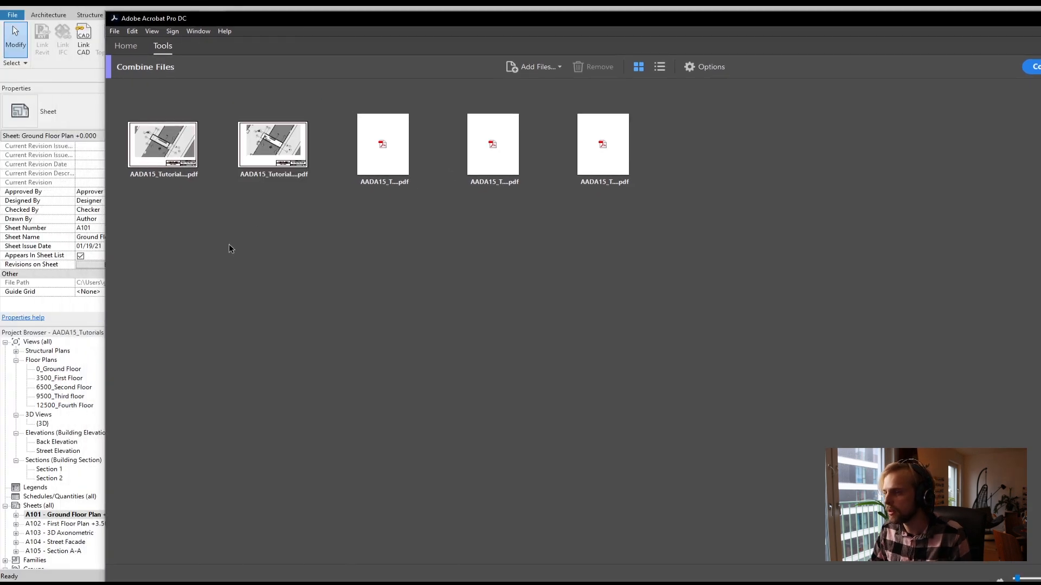
mouse_move(244, 161)
left_click_drag(411, 170, 146, 174)
left_click(416, 178)
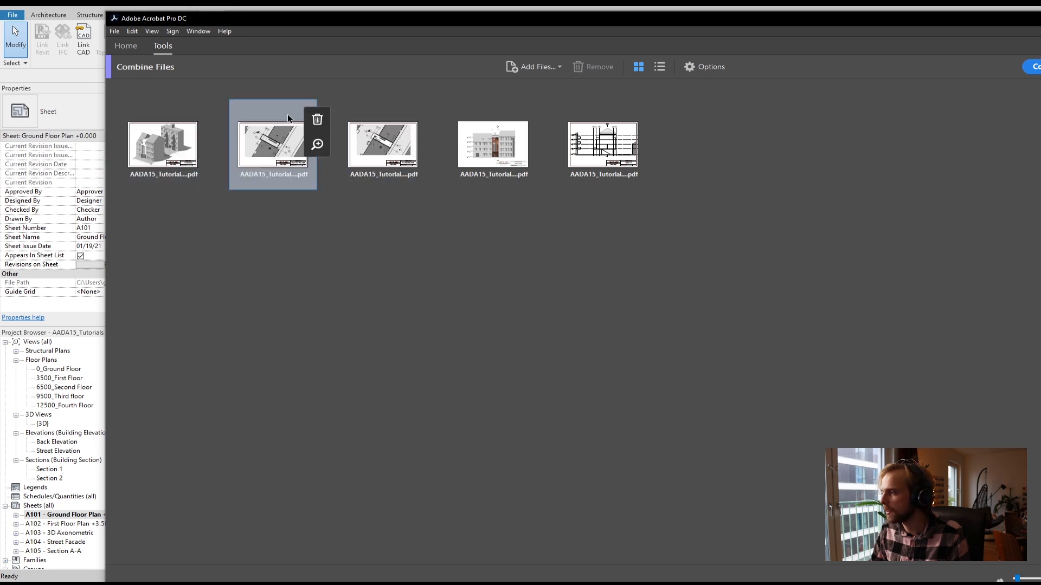
left_click_drag(599, 156, 564, 160)
left_click(515, 206)
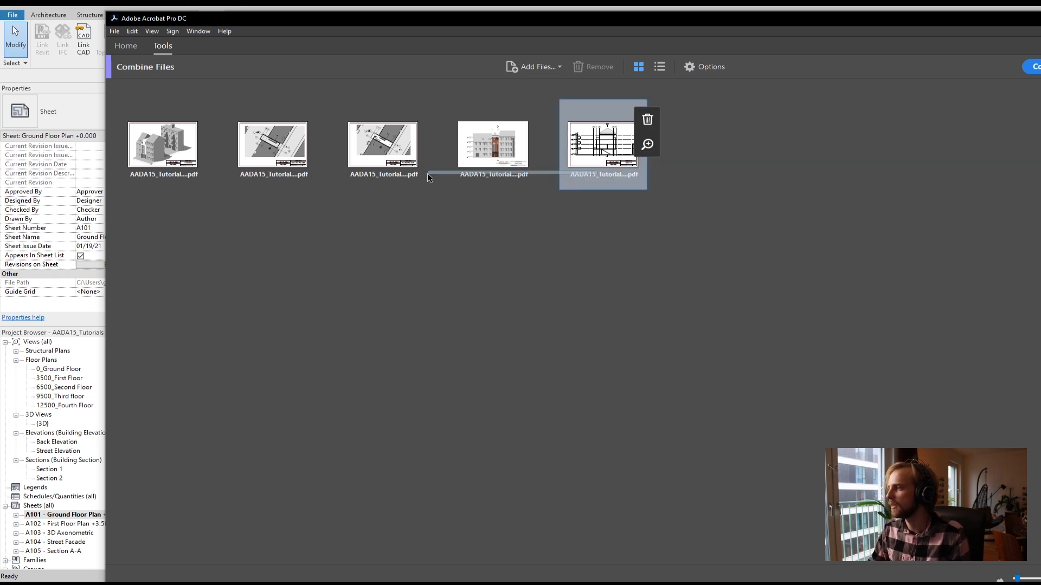
left_click_drag(599, 147, 436, 157)
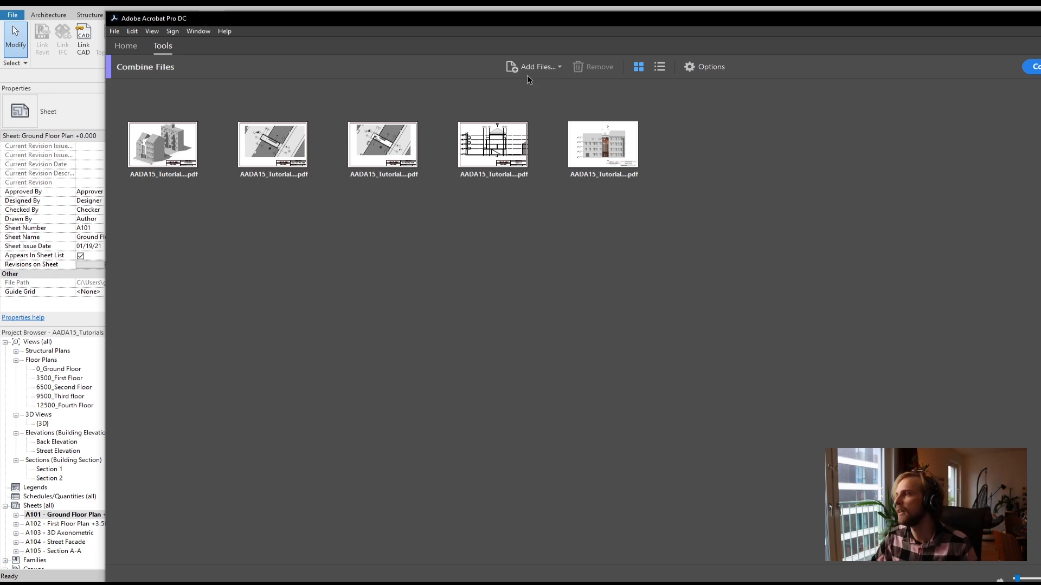
Combine the five ordered files into one PDF and look through its pages up to the Street Facade sheet
left_click_drag(499, 19, 370, 11)
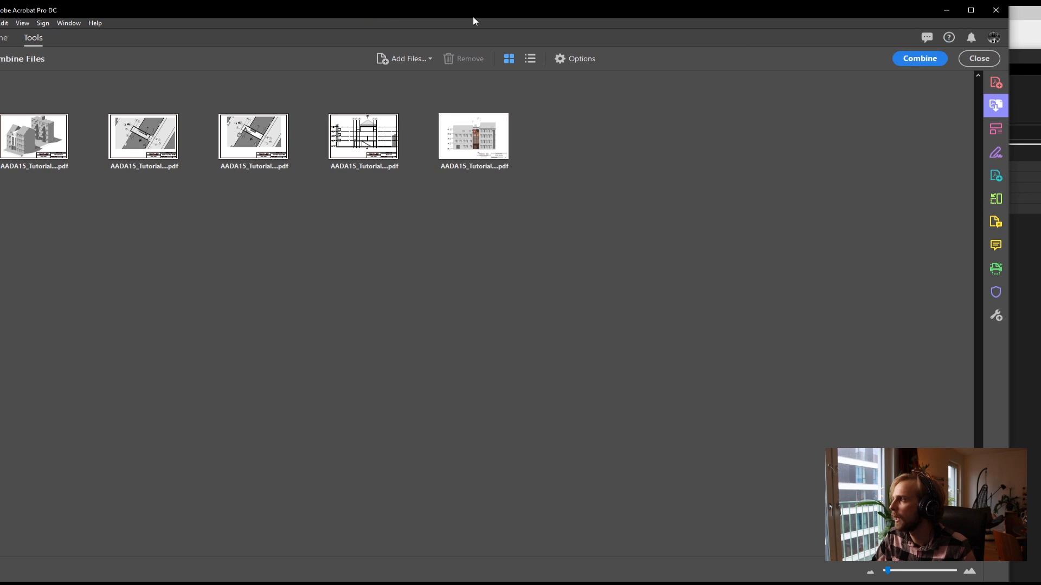
left_click(970, 10)
left_click(944, 49)
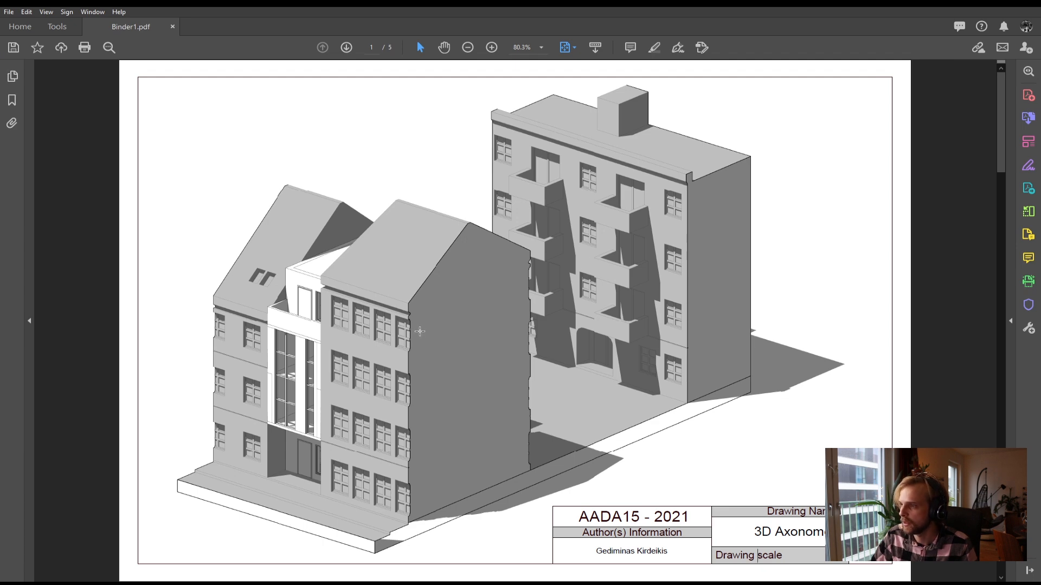
scroll(420, 331, "down", 3)
scroll(419, 331, "up", 3)
scroll(504, 340, "down", 3)
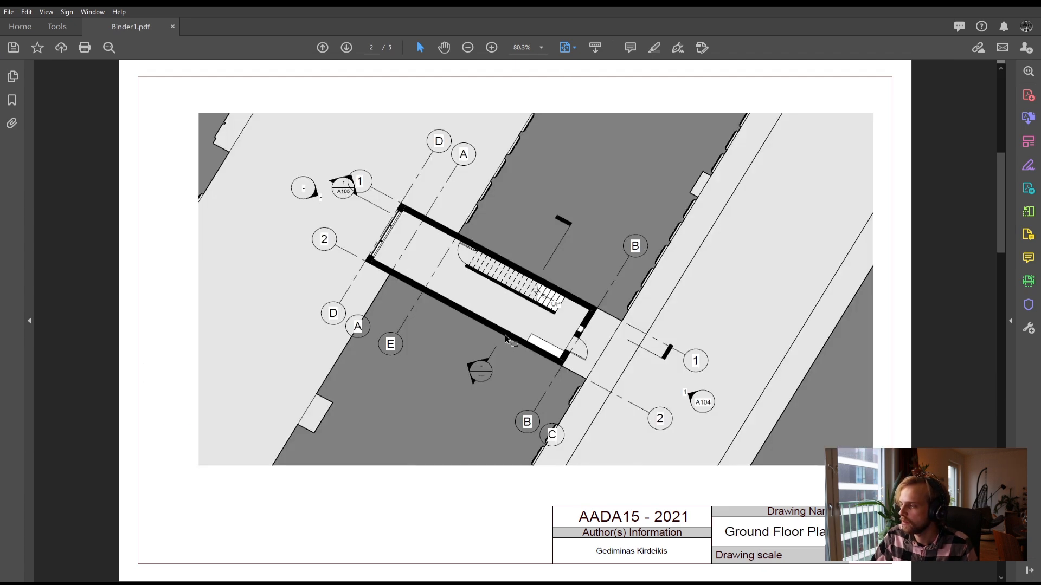
scroll(504, 340, "down", 1)
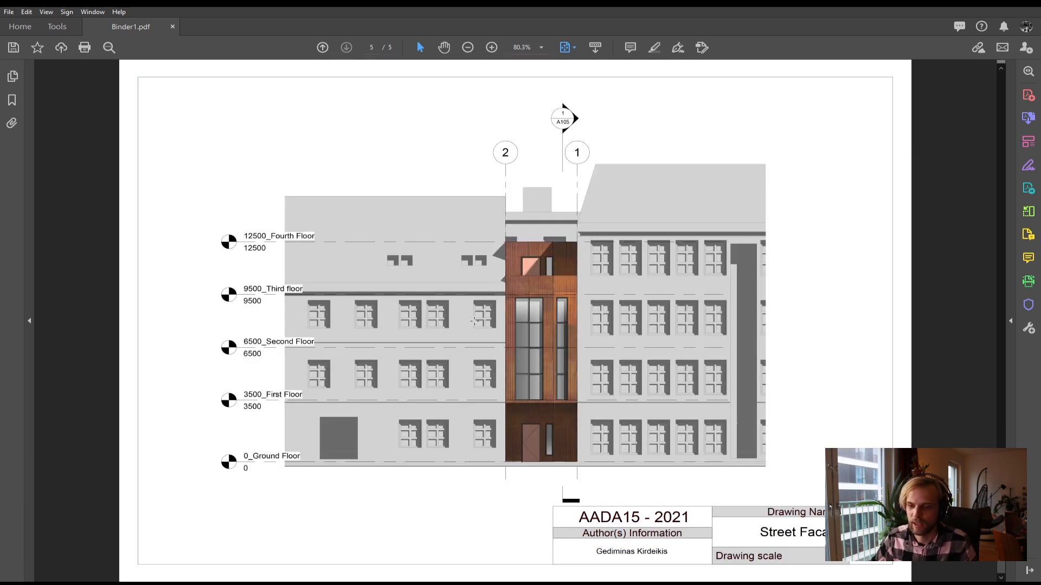
Save the combined PDF to the Desktop, naming it AADA15_ followed by the author's surname and first name
left_click(9, 12)
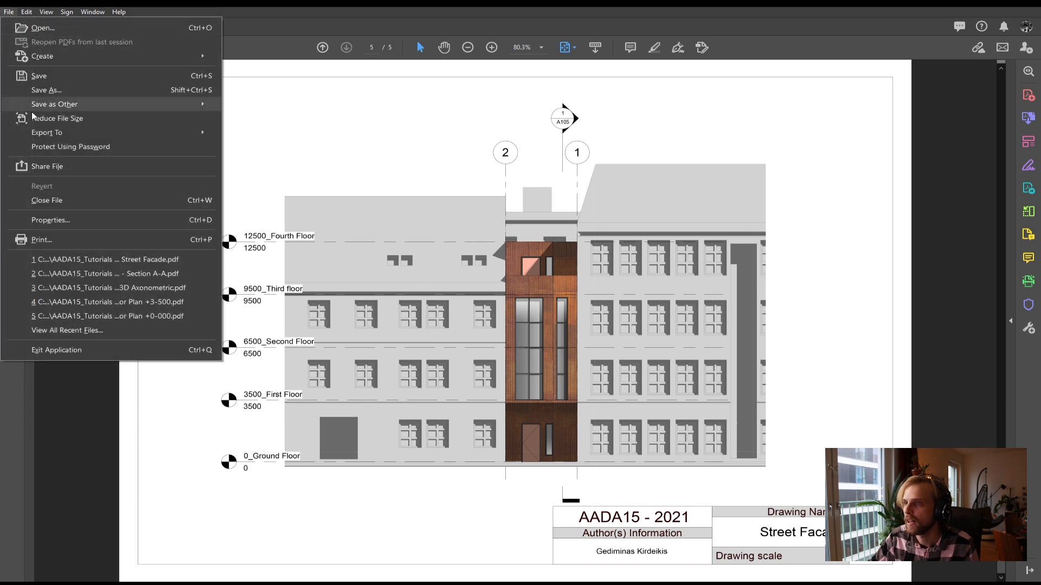
left_click(48, 90)
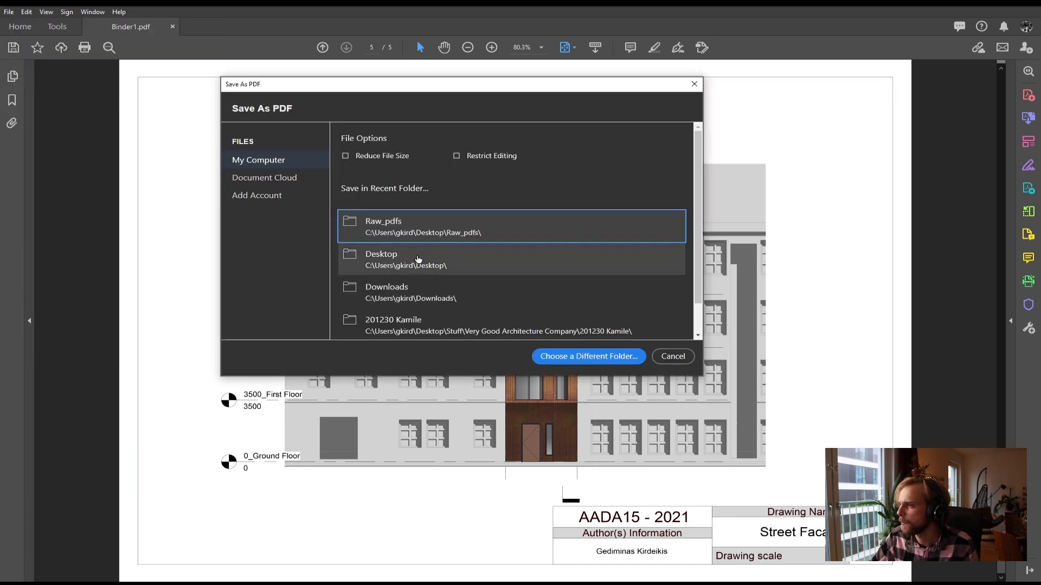
left_click(396, 271)
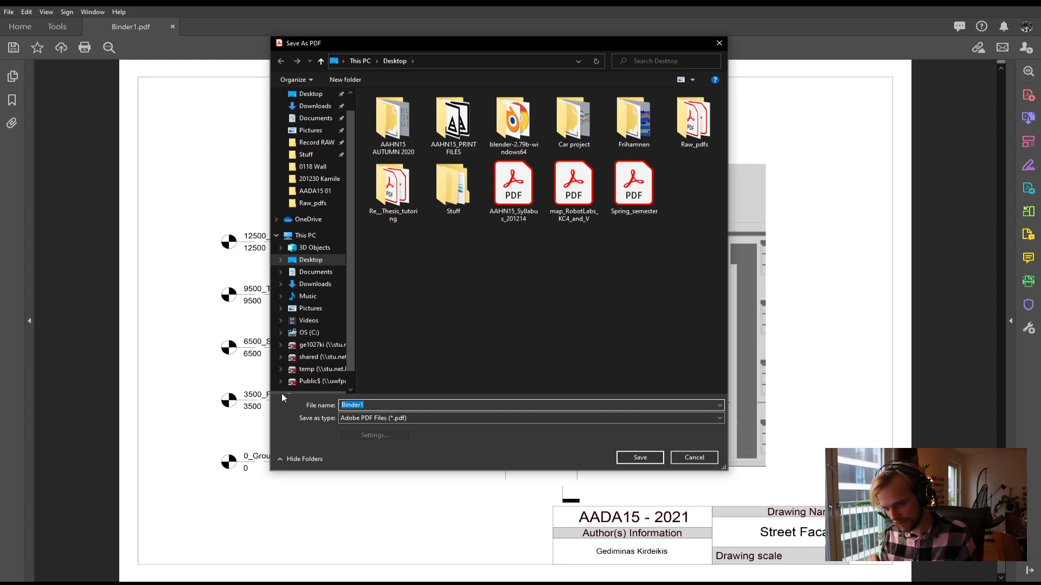
type("AADA15")
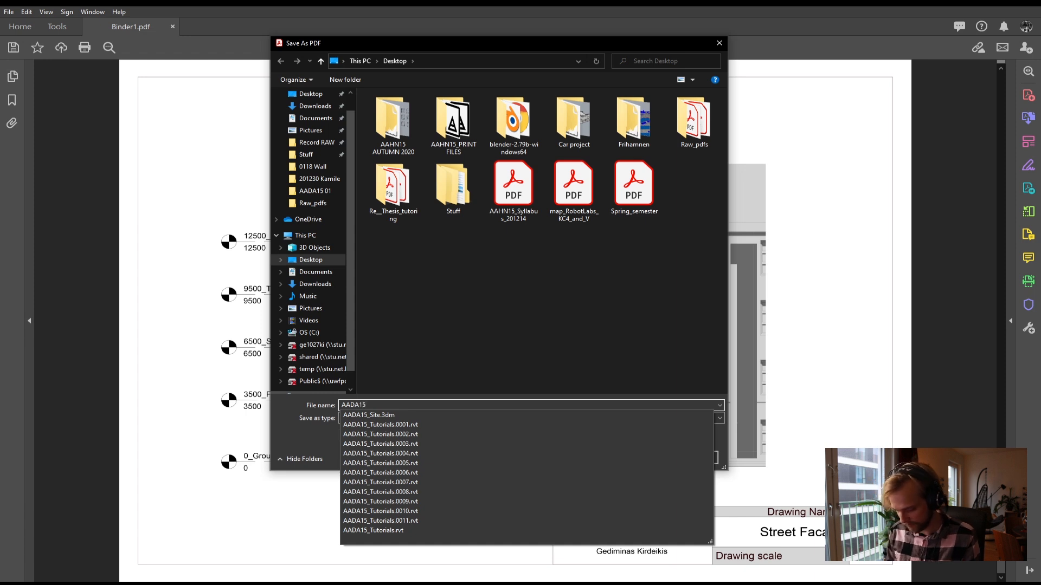
type("_L")
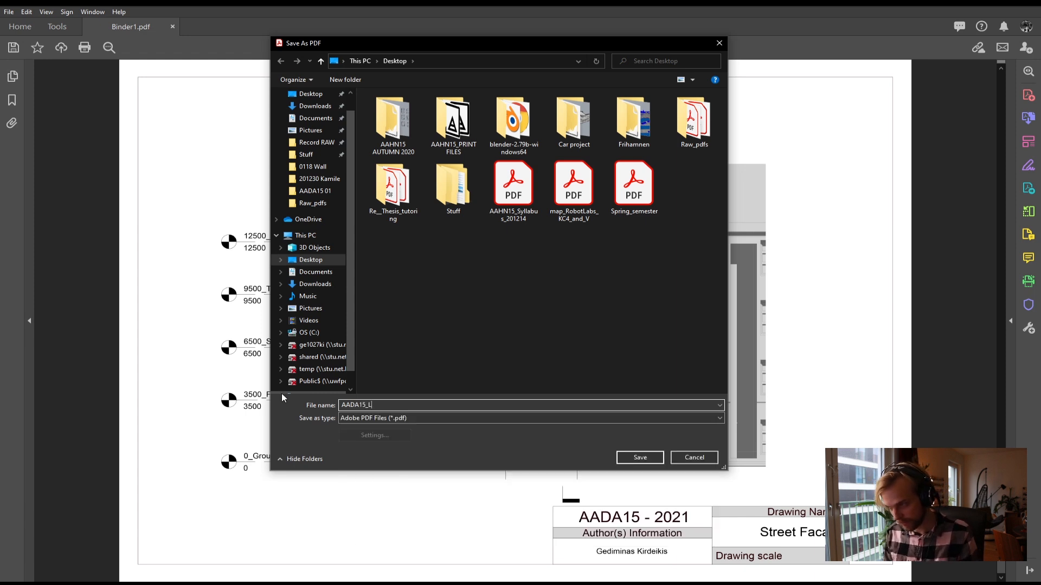
key("BackSpace")
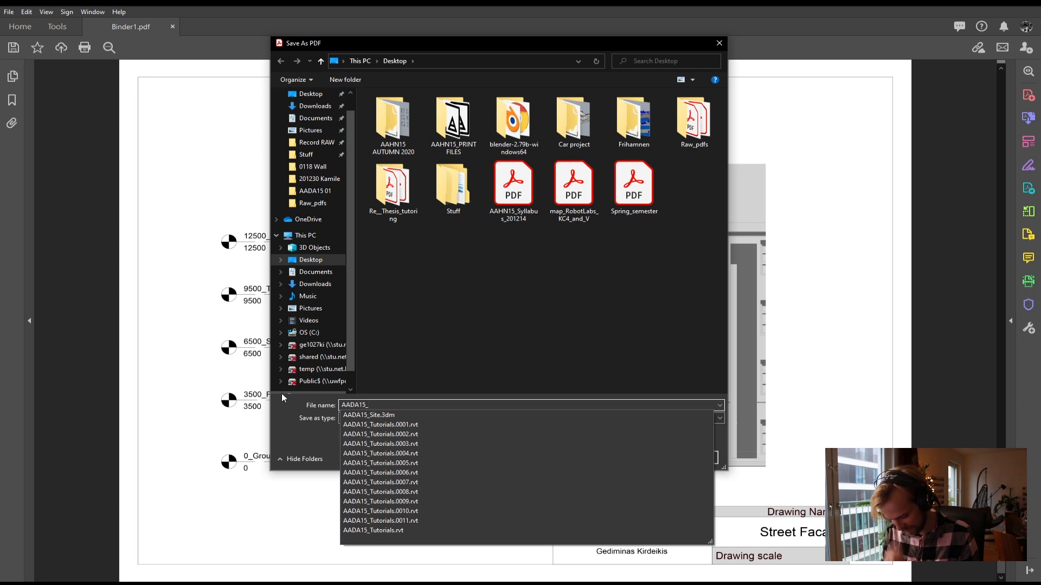
type("K")
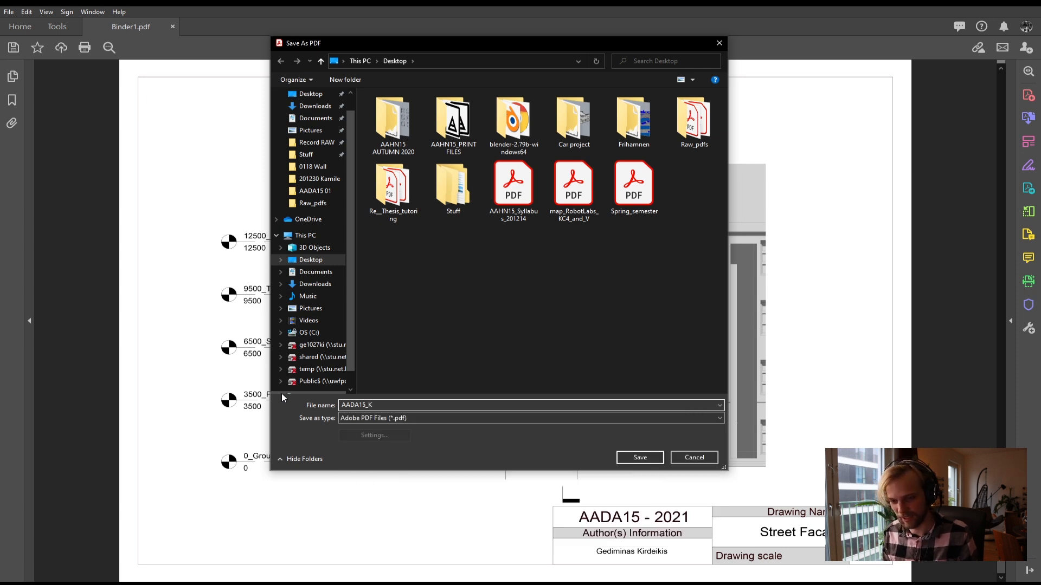
type("irdeikis_Gediminas")
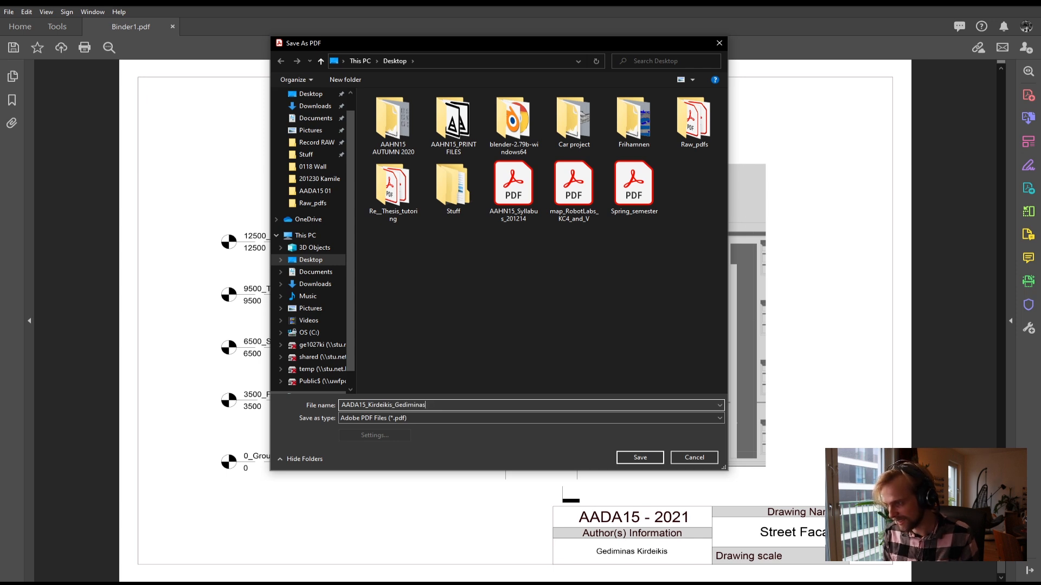
left_click(623, 458)
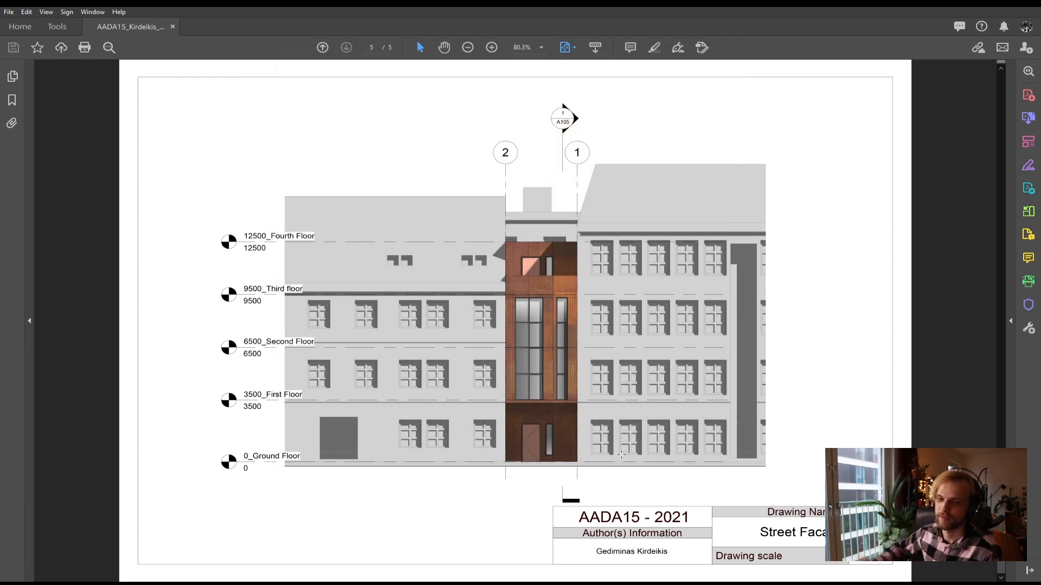
Open the saved combined PDF from the desktop to check it, and move its icon to an empty area of the desktop
left_click(978, 6)
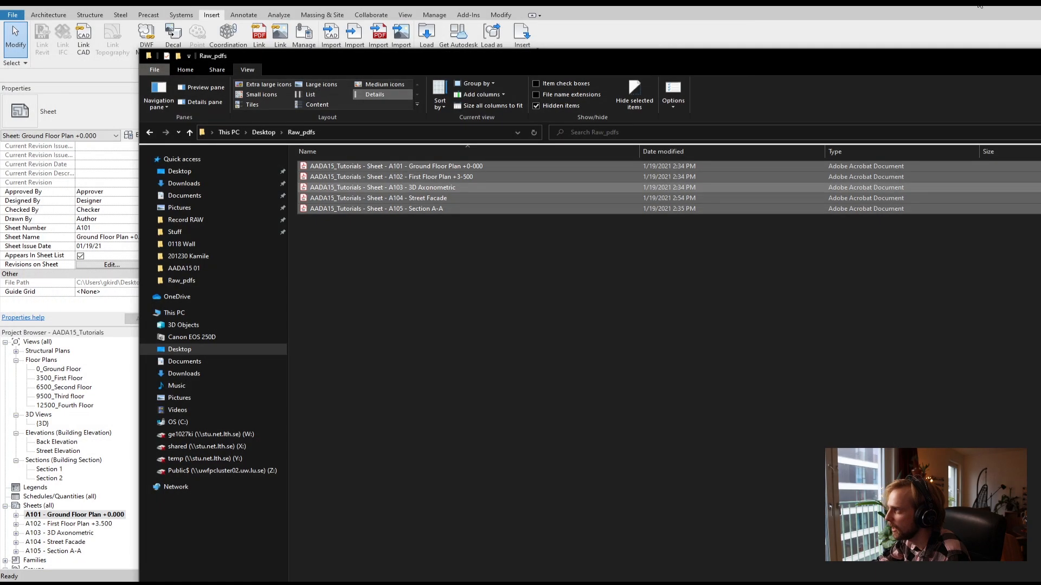
key("super+d")
left_click(226, 201)
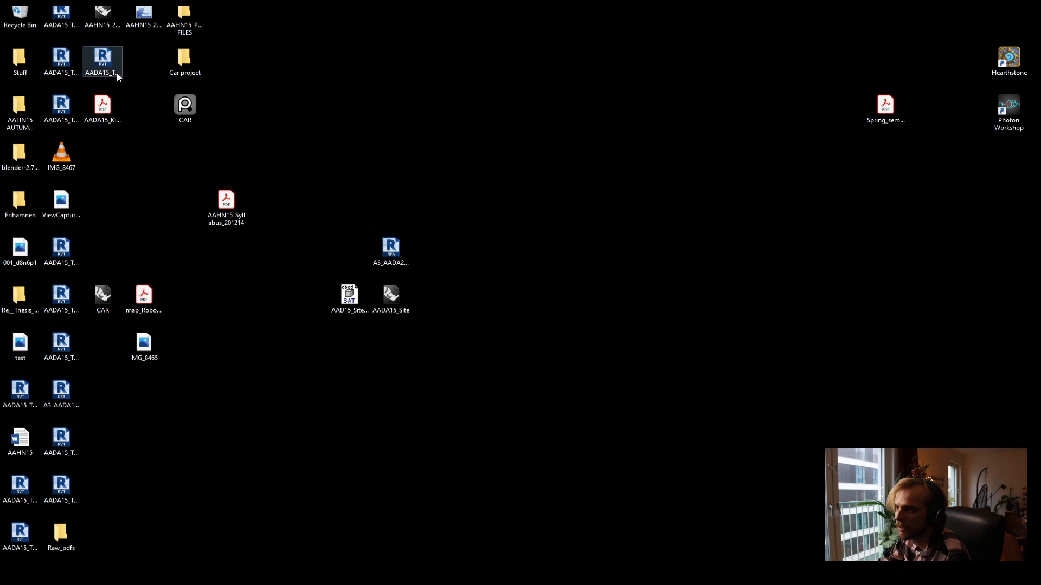
left_click(93, 112)
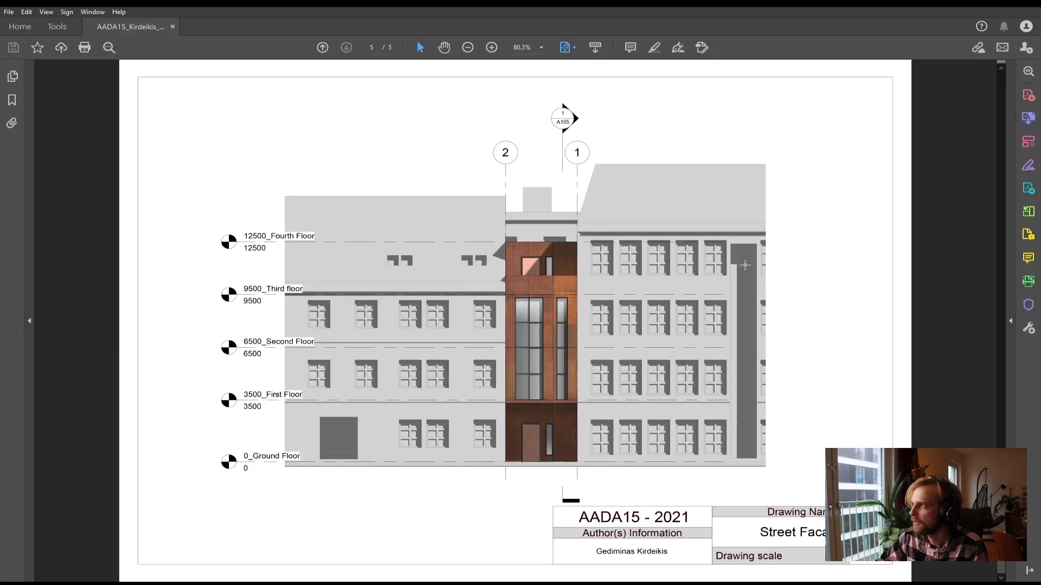
scroll(751, 259, "up", 3)
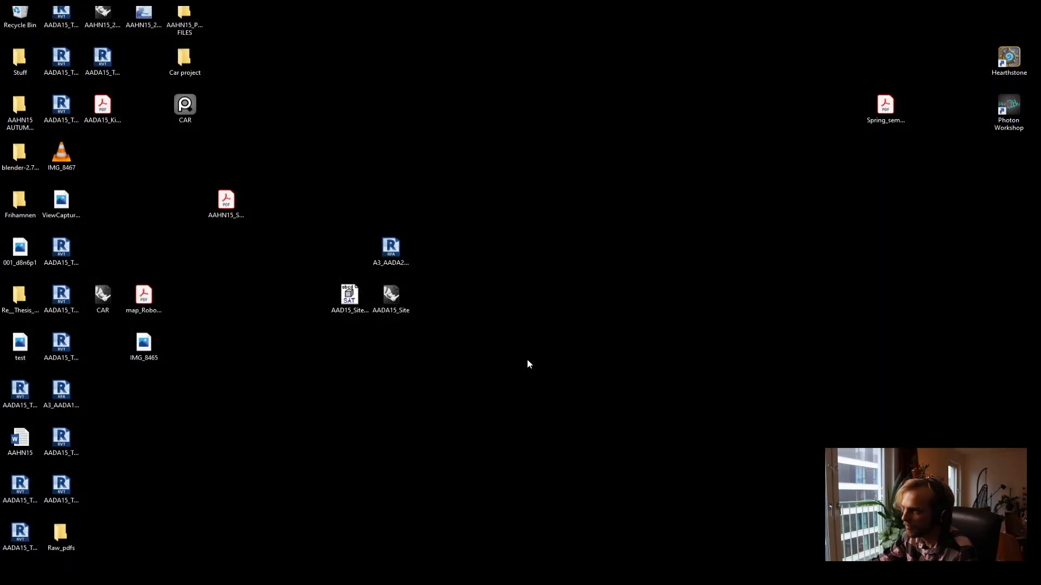
left_click_drag(105, 109, 274, 347)
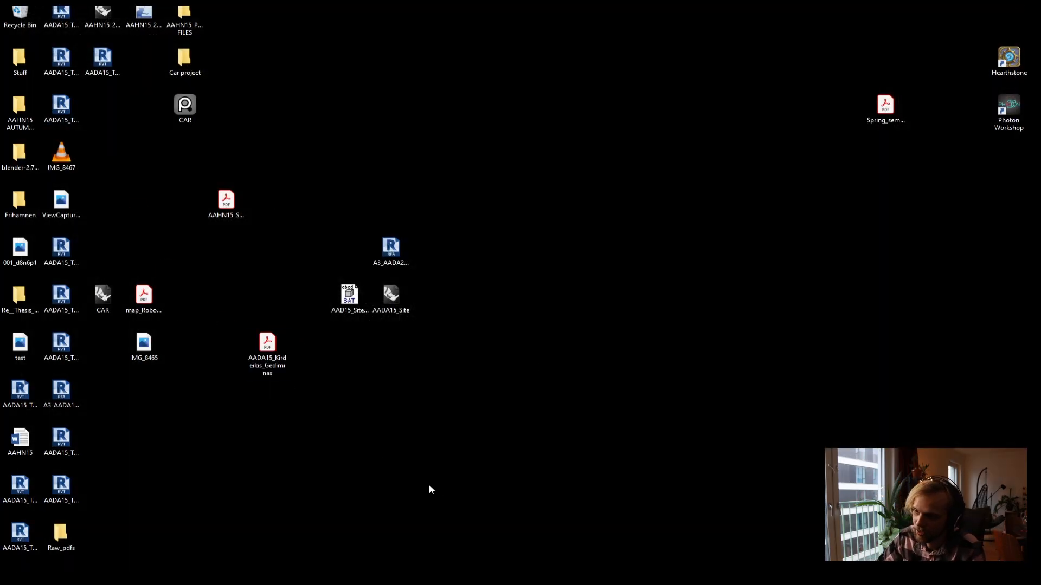
left_click(109, 584)
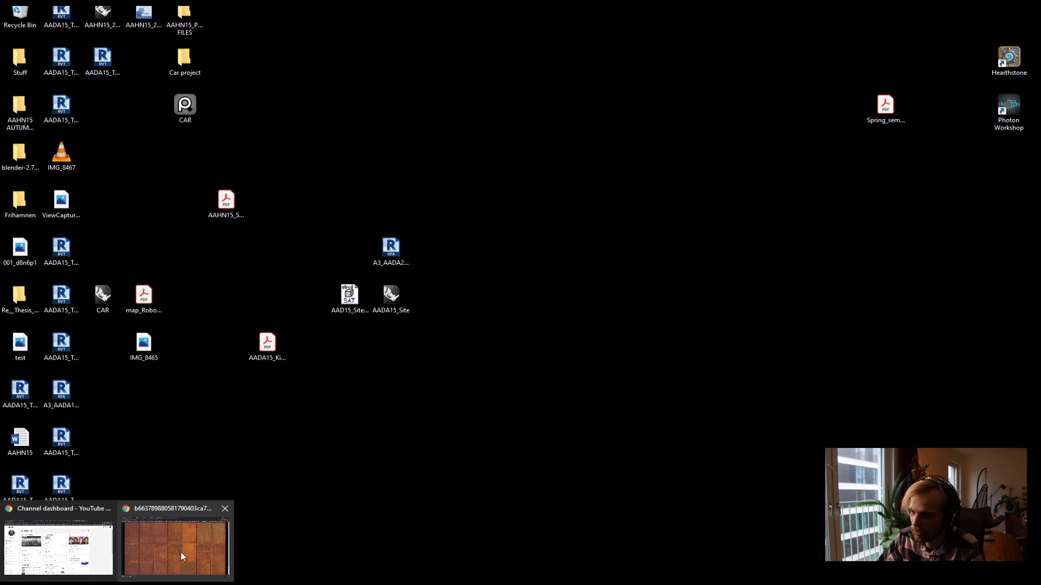
left_click(63, 541)
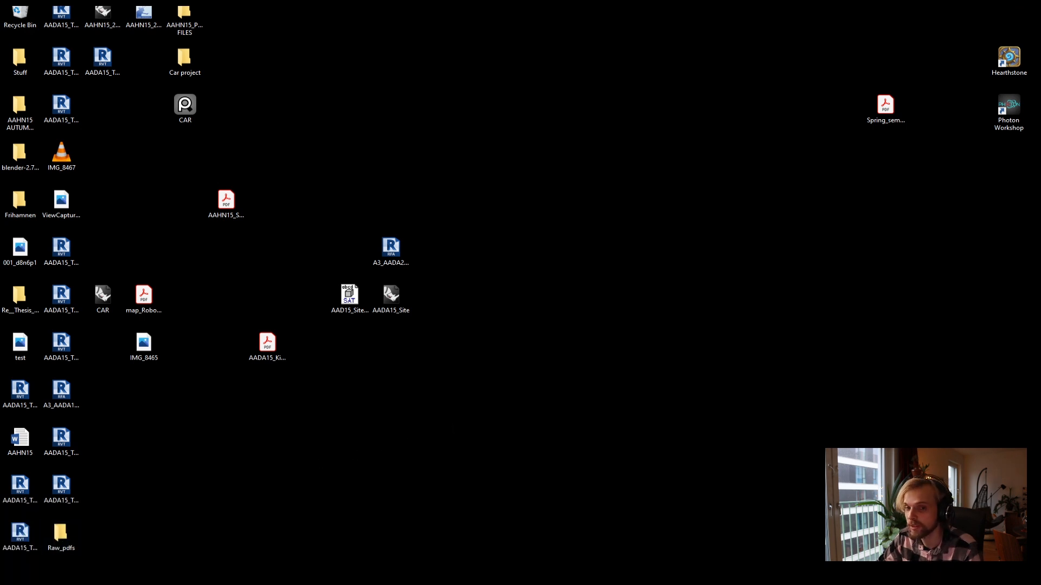
left_click(267, 344)
left_click(279, 245)
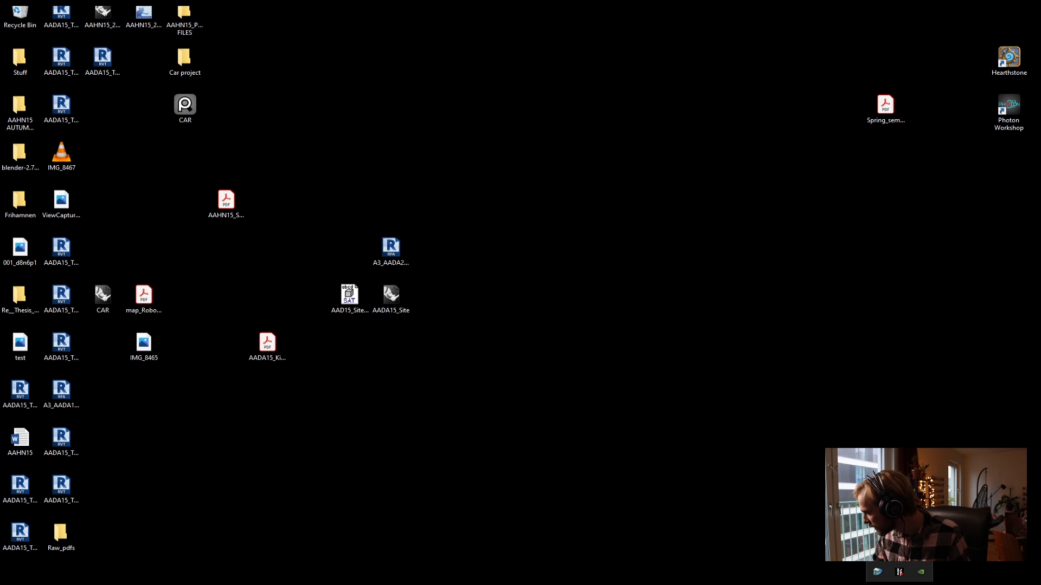
Connect to the LU VPN in the Windows network settings and close the settings window
left_click(950, 583)
left_click(902, 314)
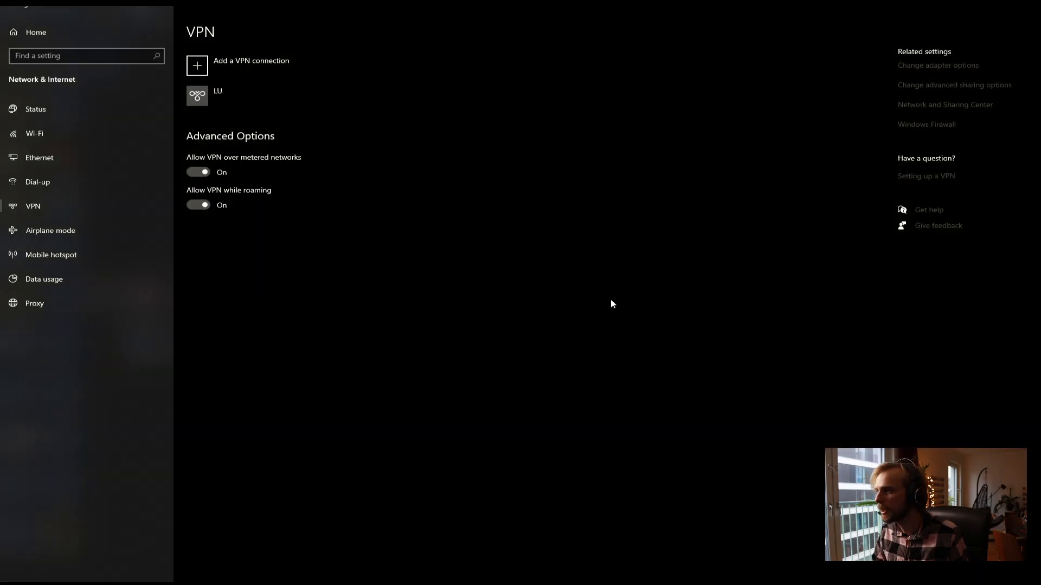
left_click(213, 98)
left_click(265, 129)
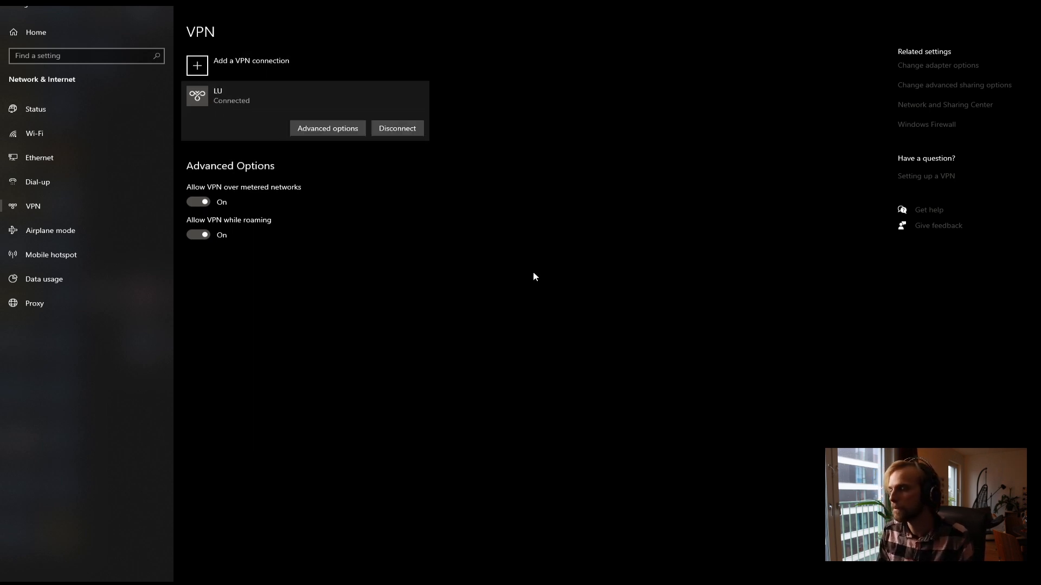
left_click(1028, 8)
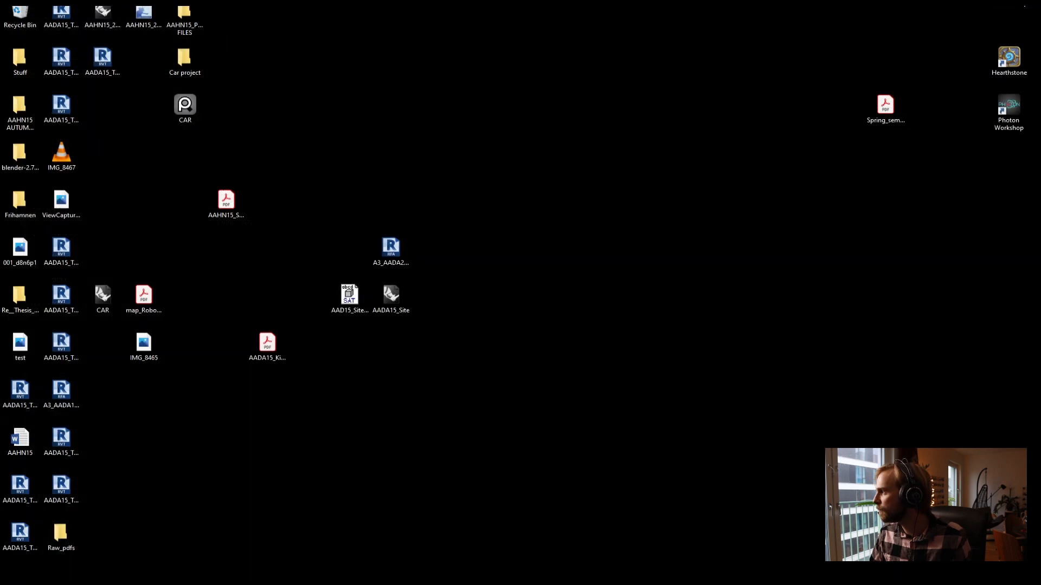
Browse in File Explorer to the Unprotected folder on the temp (Y:) network drive
left_click(10, 64)
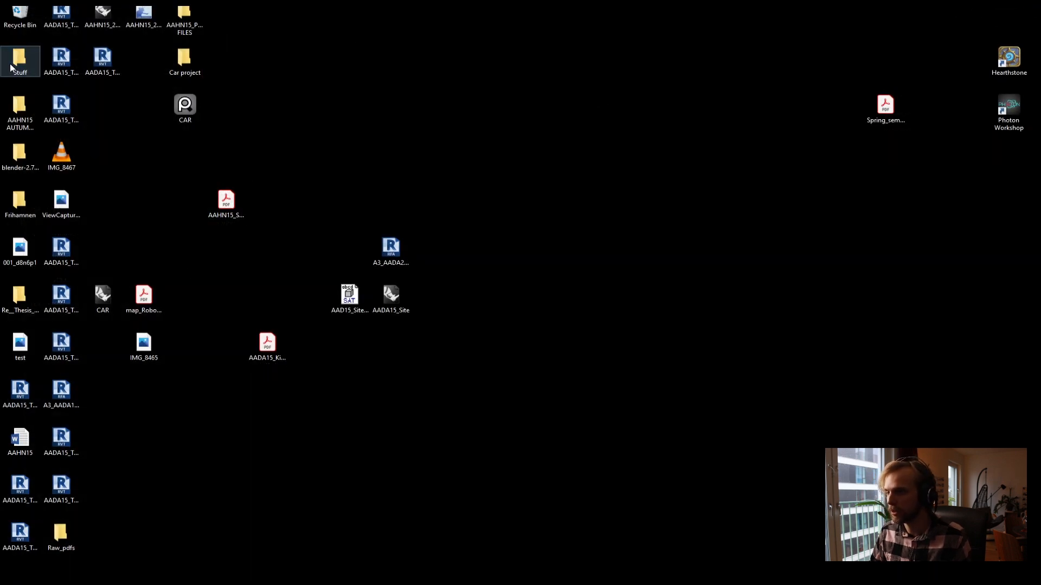
double_click(10, 63)
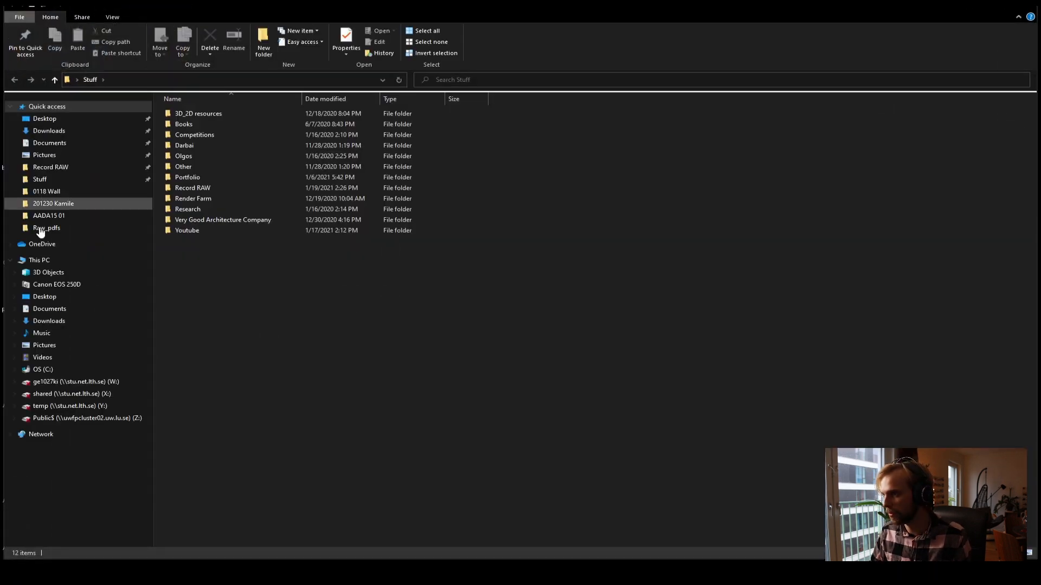
left_click(47, 411)
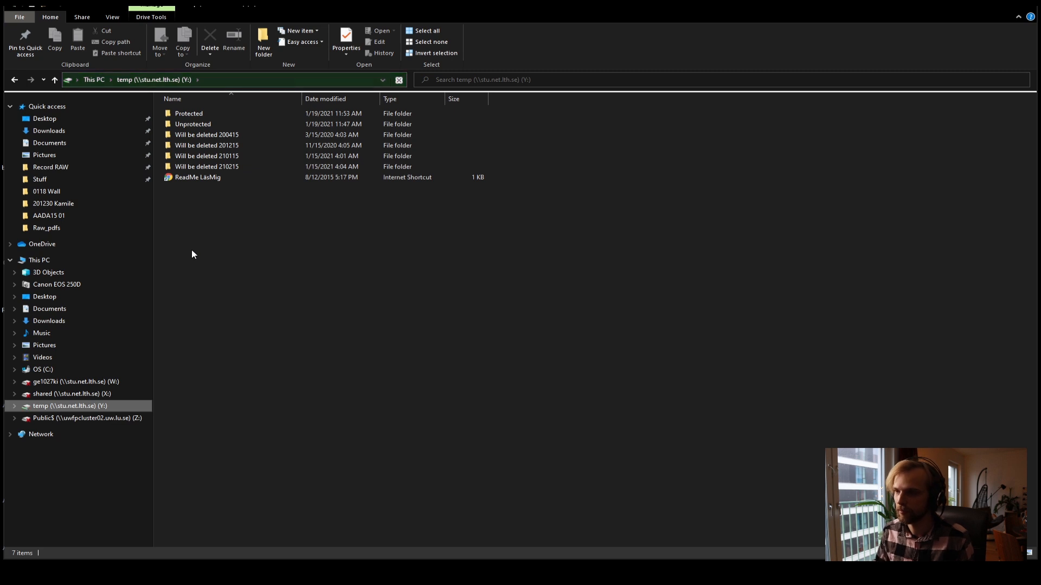
left_click(210, 125)
double_click(210, 125)
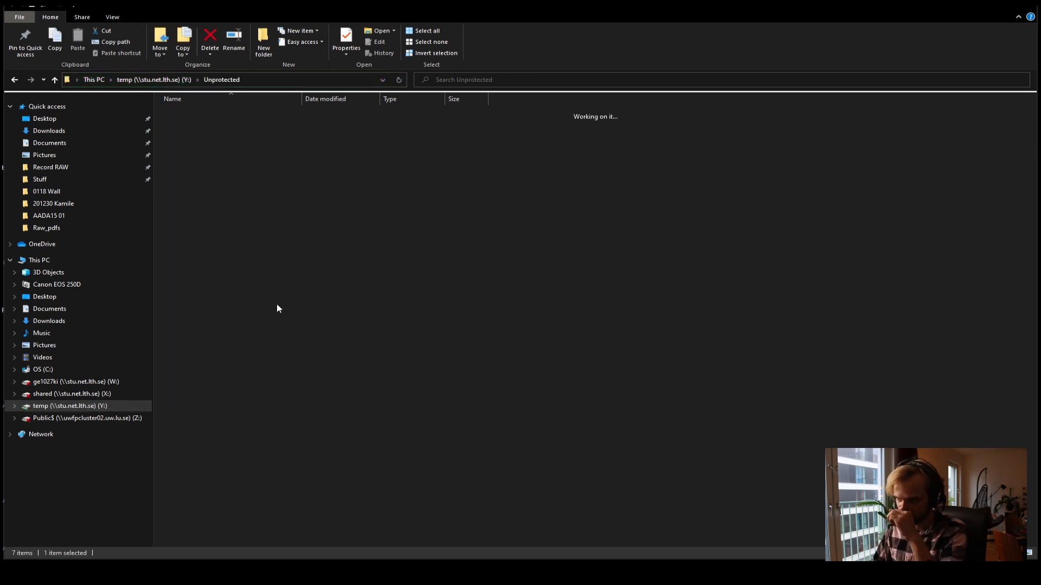
Create a new folder named AADA15 hANDIN inside the Unprotected folder
right_click(321, 310)
mouse_move(251, 425)
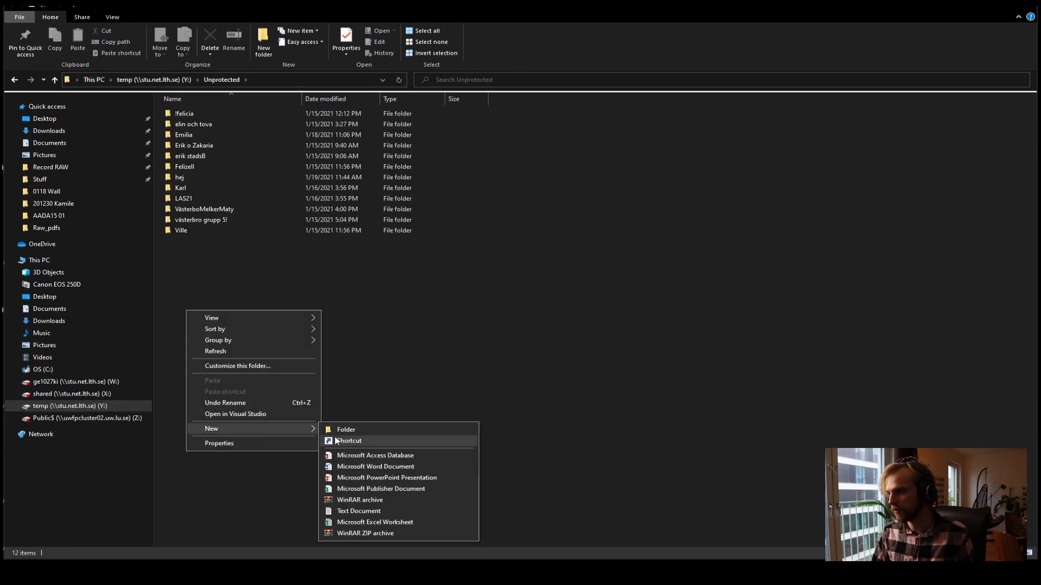
left_click(353, 430)
type("AADA15 hANDIN")
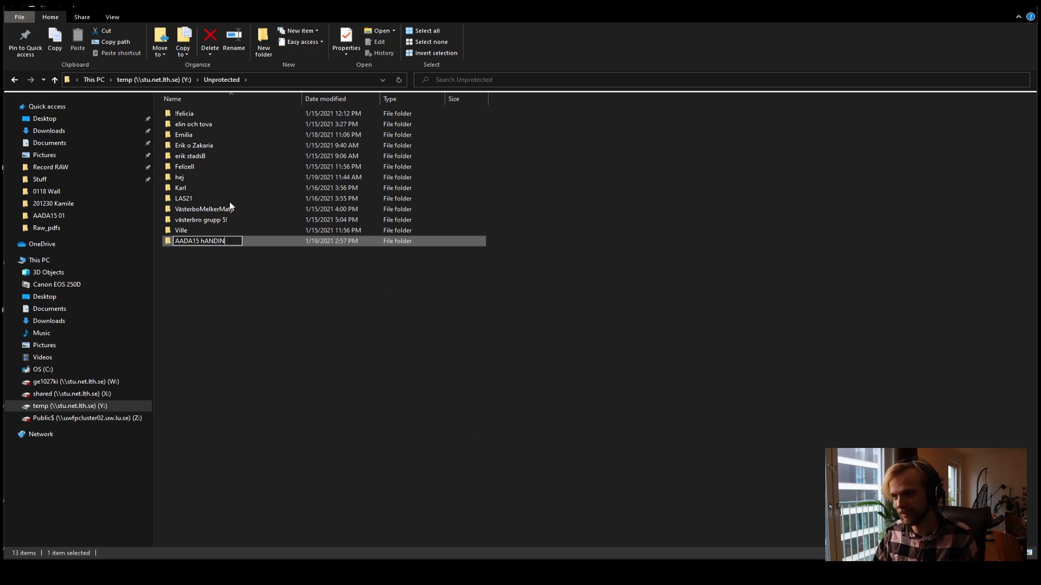
key("Return")
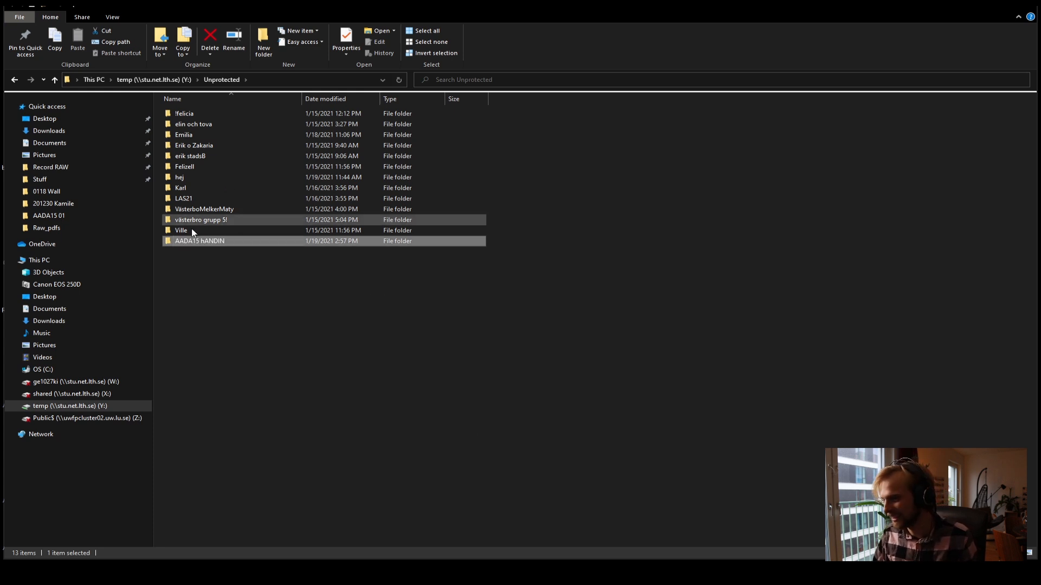
Correct the new hand-in folder's name to AADA15 HANDIN
left_click(203, 243)
left_click(202, 241)
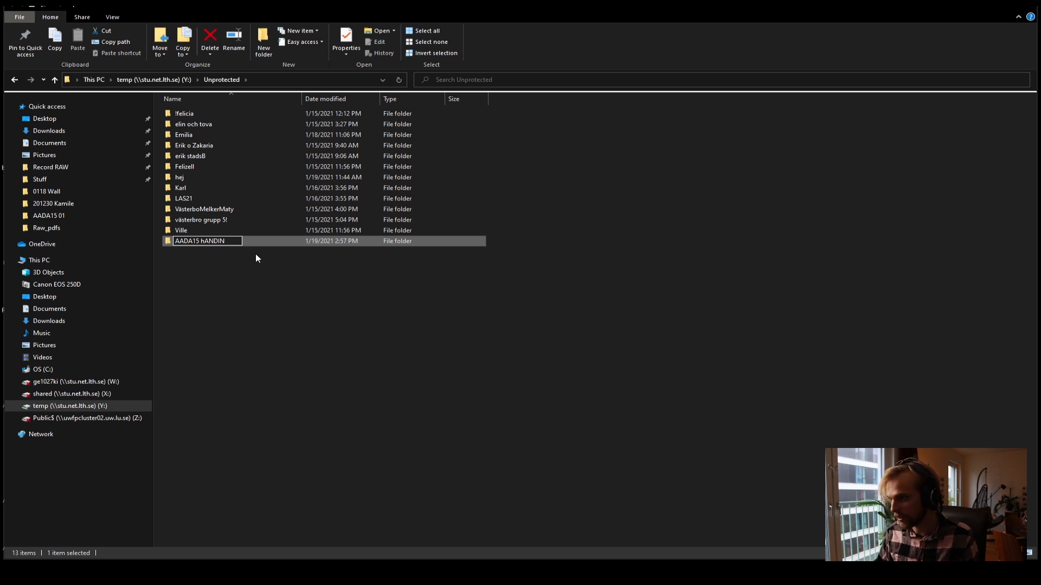
key("BackSpace")
type("H")
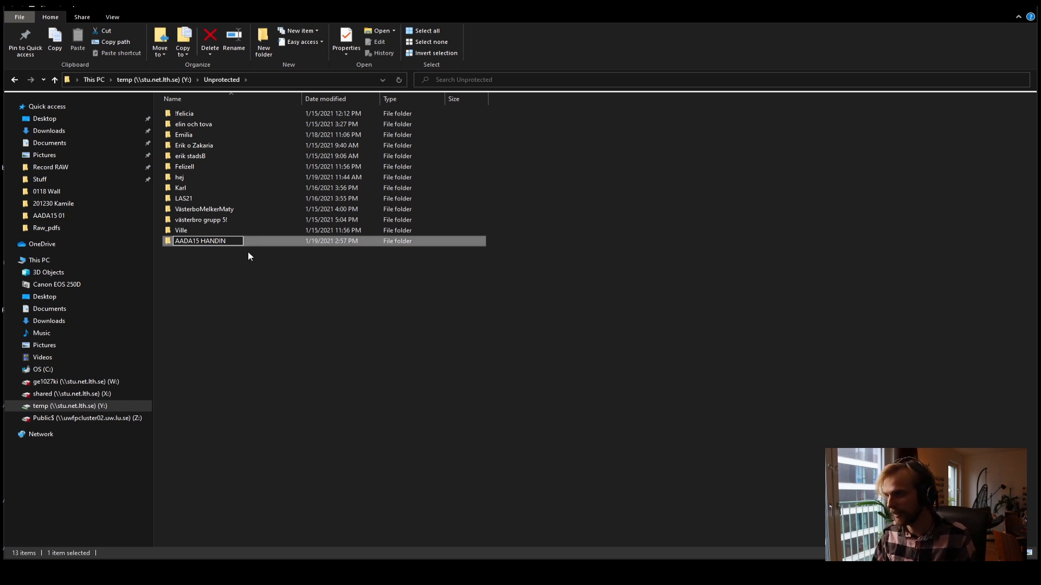
key("Return")
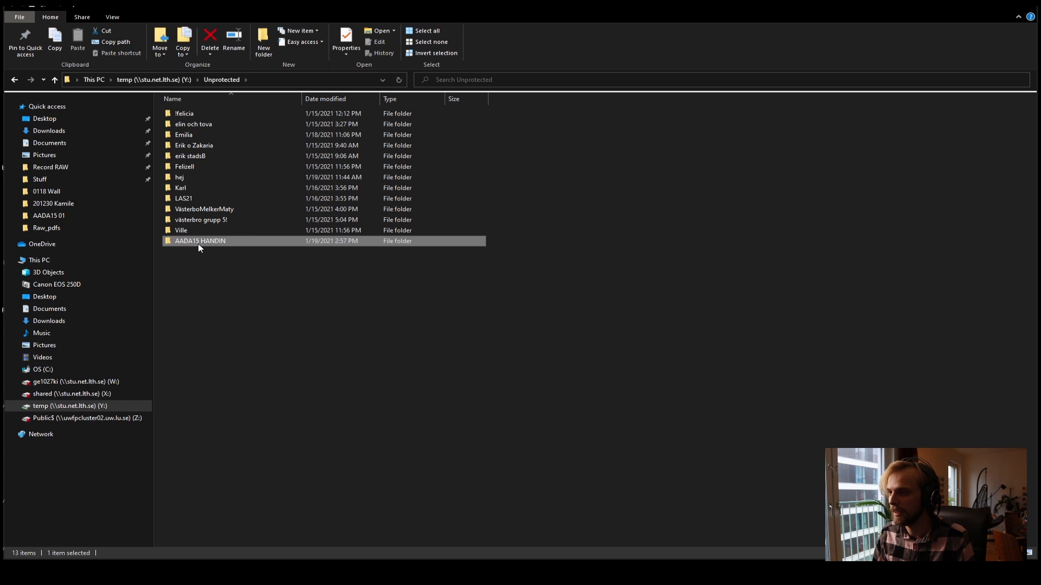
Open the AADA15 HANDIN folder, uncover the desktop icons behind its window, and move the AAHN15 PDF icon beside IMG_8467
double_click(191, 246)
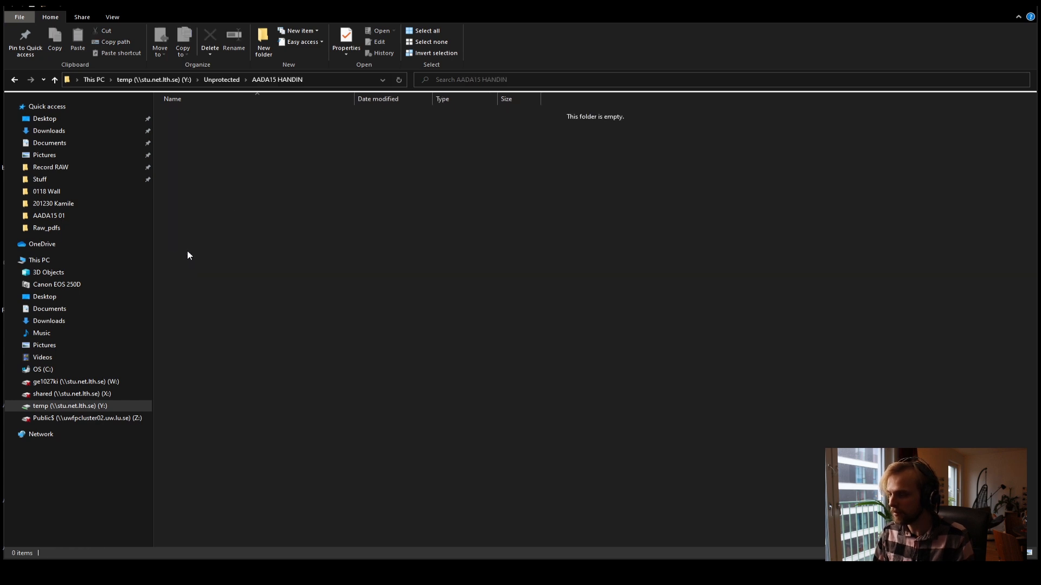
left_click_drag(304, 8, 602, 151)
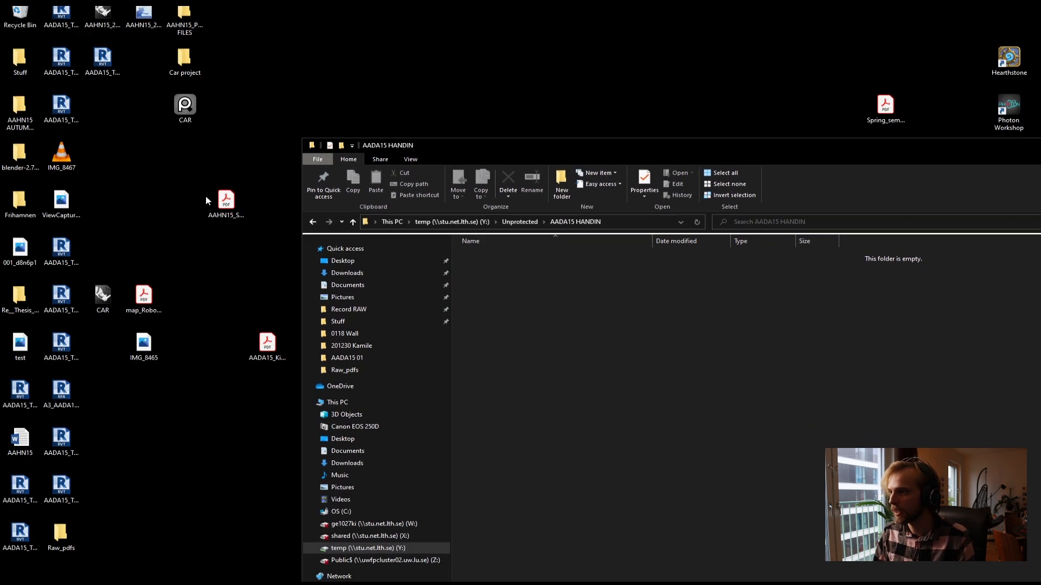
left_click(226, 205)
left_click_drag(233, 201, 103, 158)
Copy the combined AADA15 submission PDF from the desktop into the AADA15 HANDIN folder, and reposition the folder window
left_click(271, 356)
left_click_drag(272, 356, 639, 336)
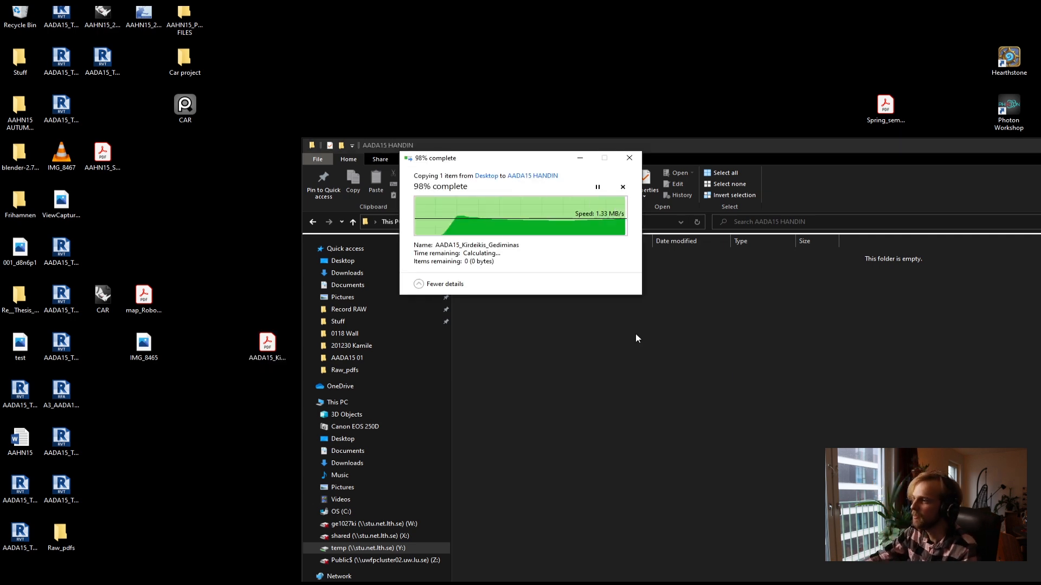
left_click_drag(632, 156, 380, 40)
left_click(403, 277)
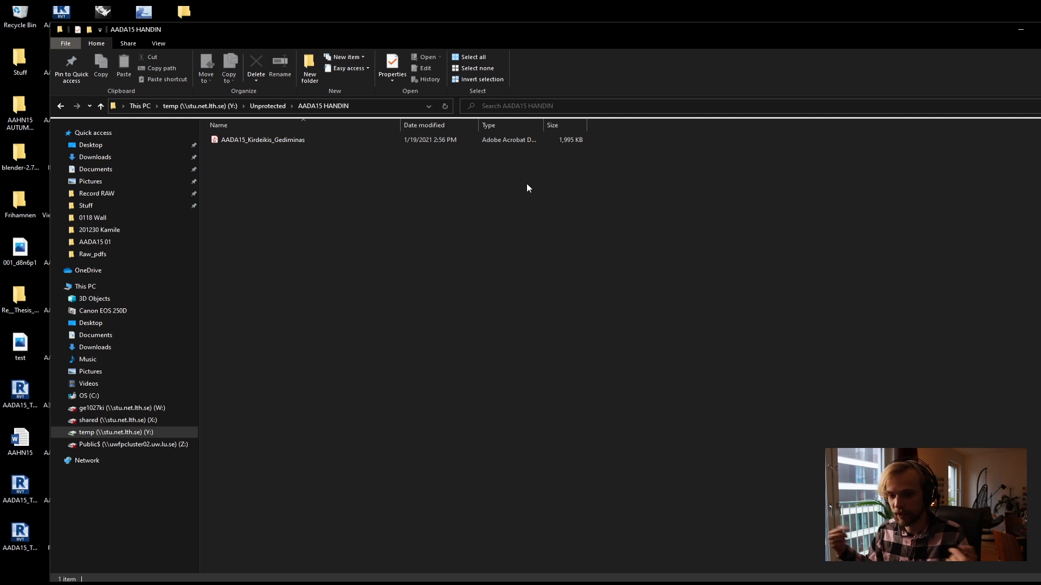
Check the copied PDF in the AADA15 HANDIN folder and close the folder window
left_click(295, 139)
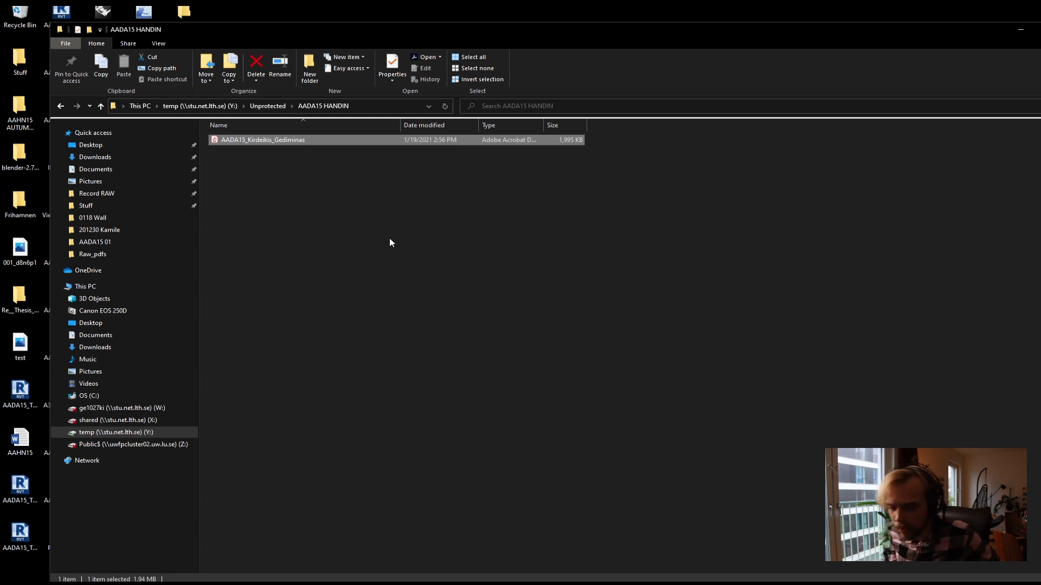
left_click(426, 182)
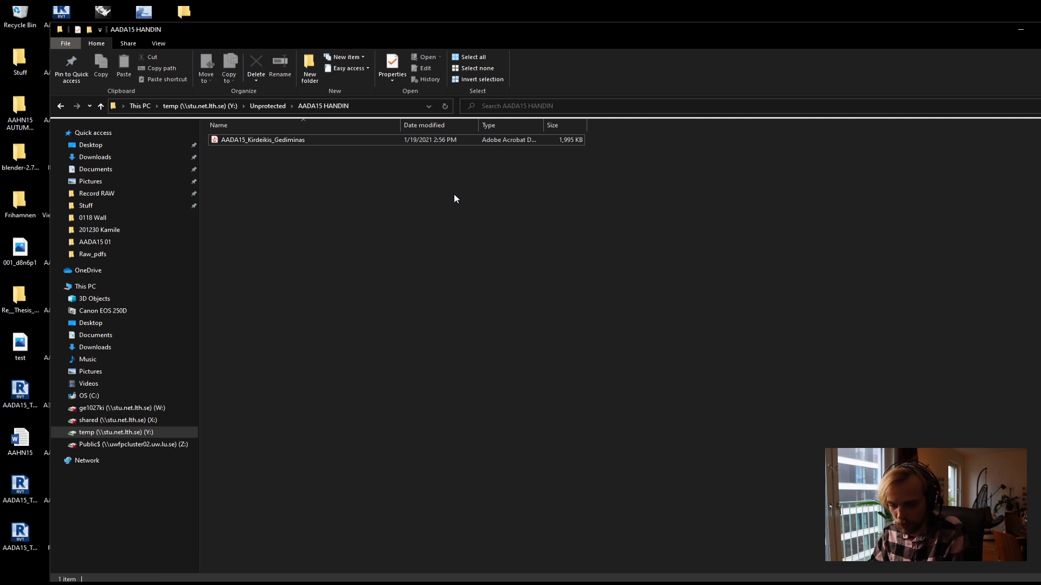
left_click_drag(955, 29, 738, 26)
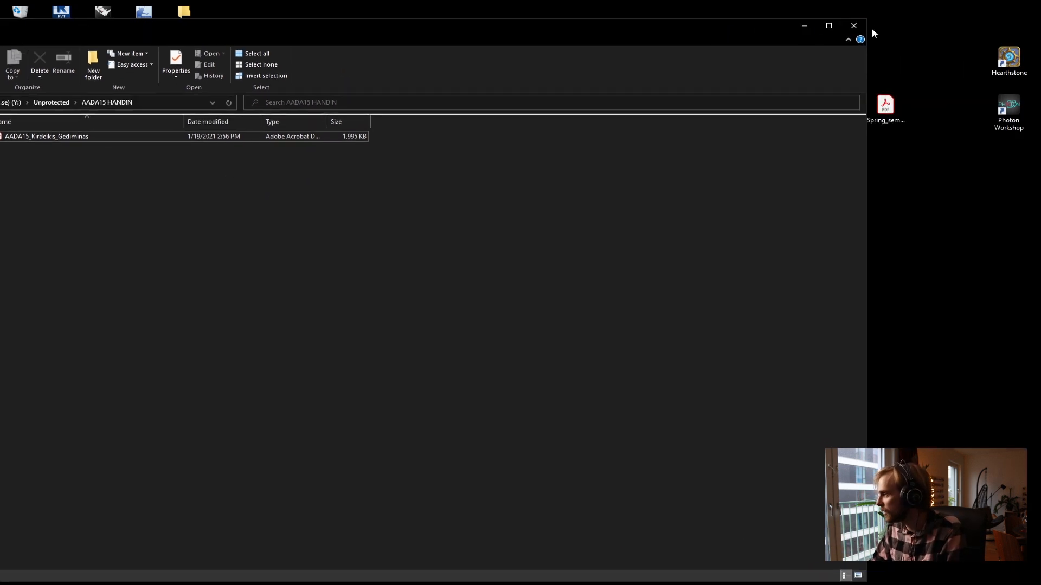
left_click(857, 25)
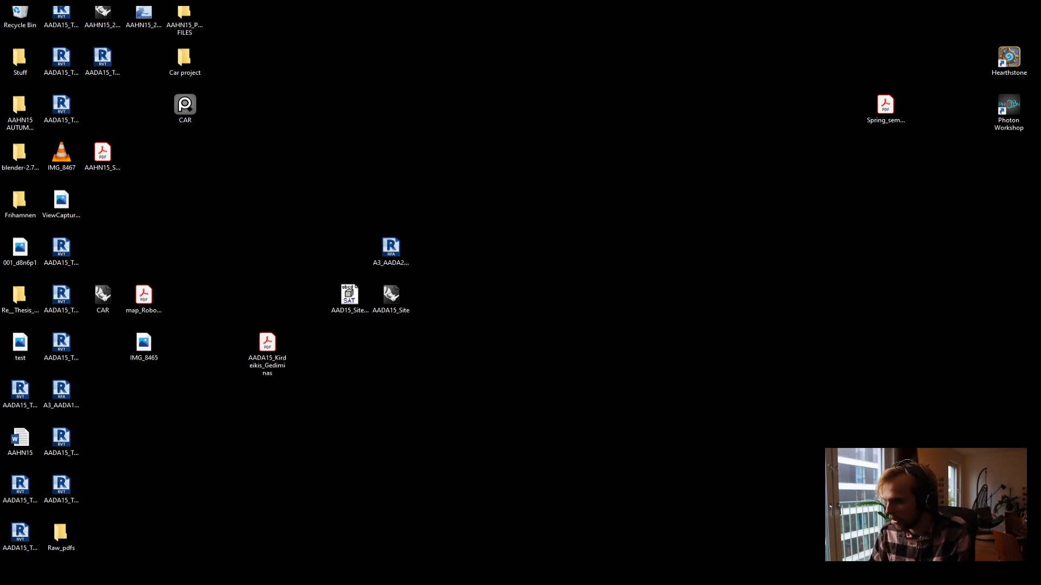
Switch to Revit and view the whole A101 Ground Floor Plan sheet
left_click(297, 584)
left_click(289, 310)
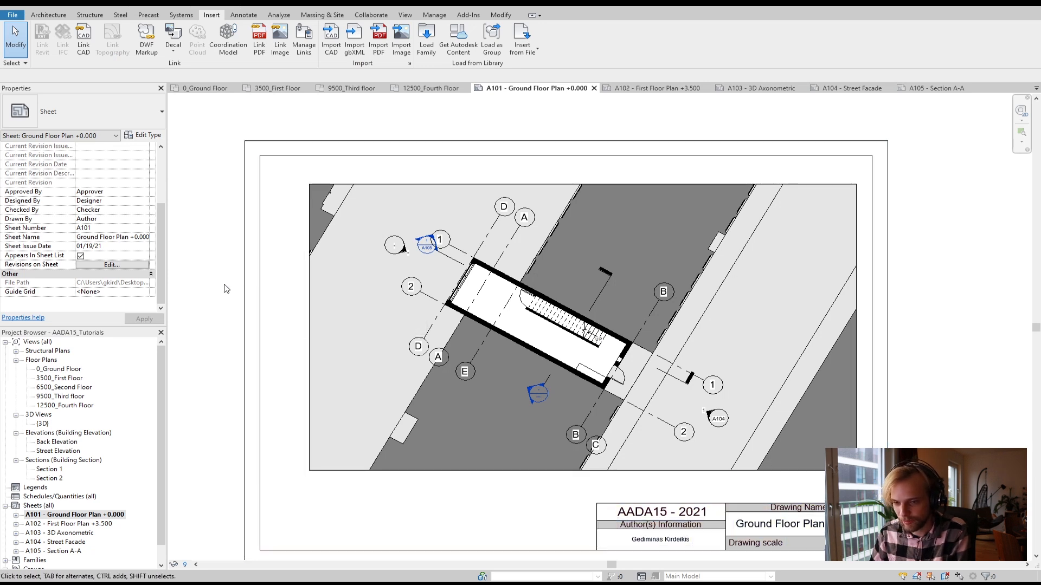
scroll(226, 288, "down", 1)
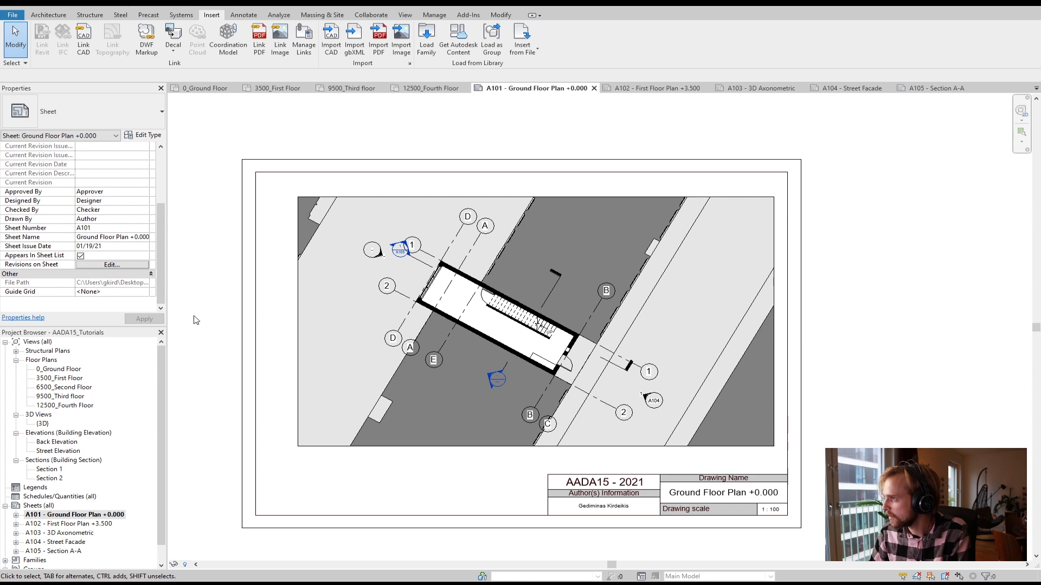